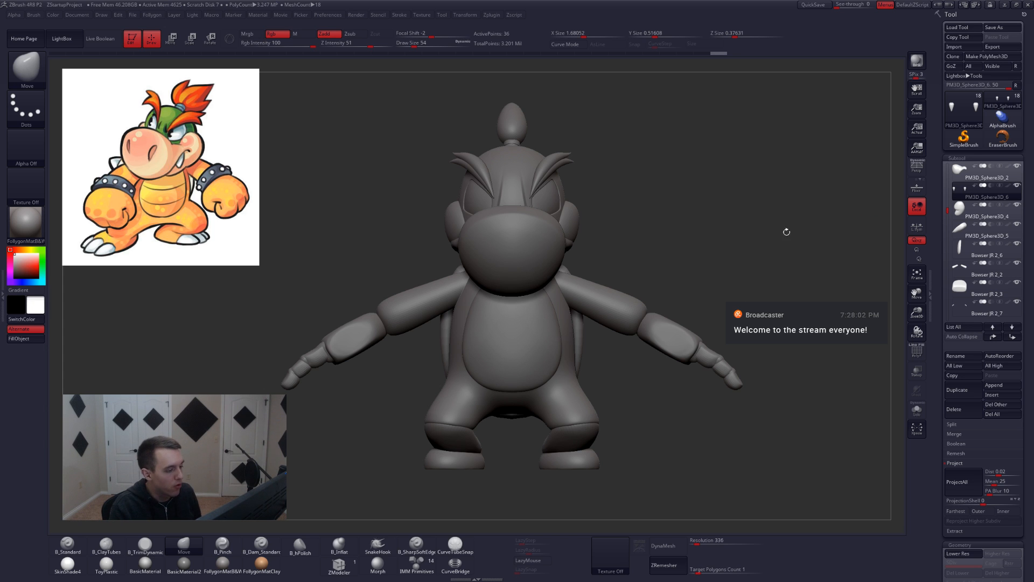
# View the Mercy Render.jpg image in Photos and close the viewer.
pyautogui.press('ctrl')
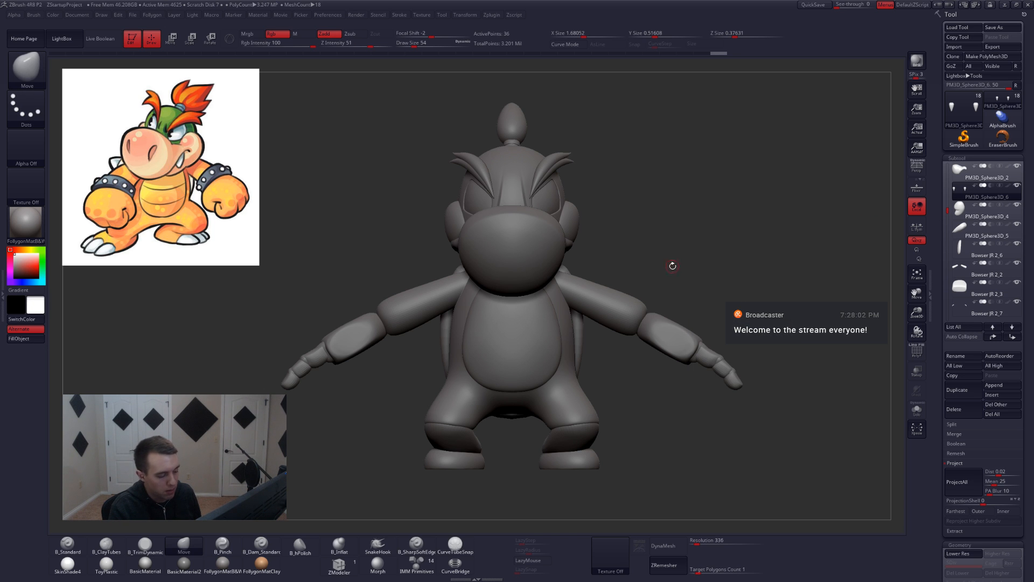
pyautogui.moveTo(672, 264)
pyautogui.keyDown('alt'); pyautogui.mouseDown()
pyautogui.moveTo(672, 226)
pyautogui.moveTo(689, 231)
pyautogui.mouseUp(); pyautogui.keyUp('alt')
pyautogui.moveTo(487, 339); pyautogui.dragTo(656, 323)
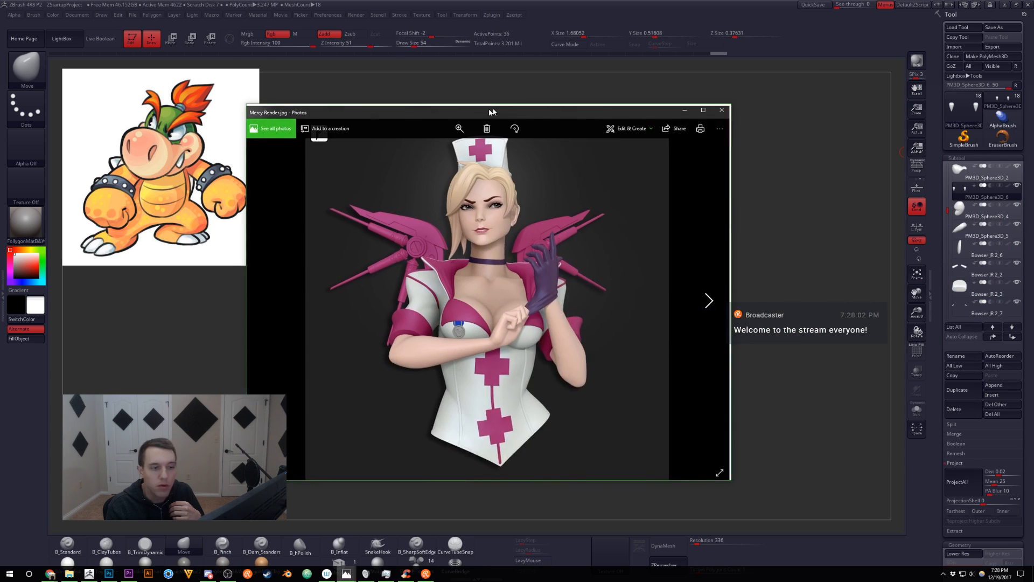
pyautogui.moveTo(488, 107); pyautogui.dragTo(562, 86)
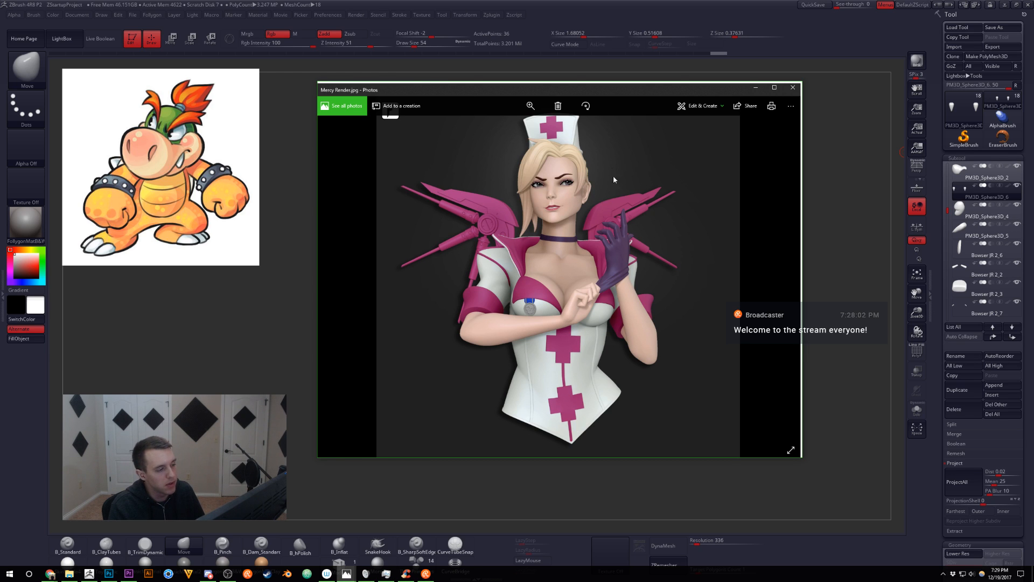
pyautogui.click(791, 88)
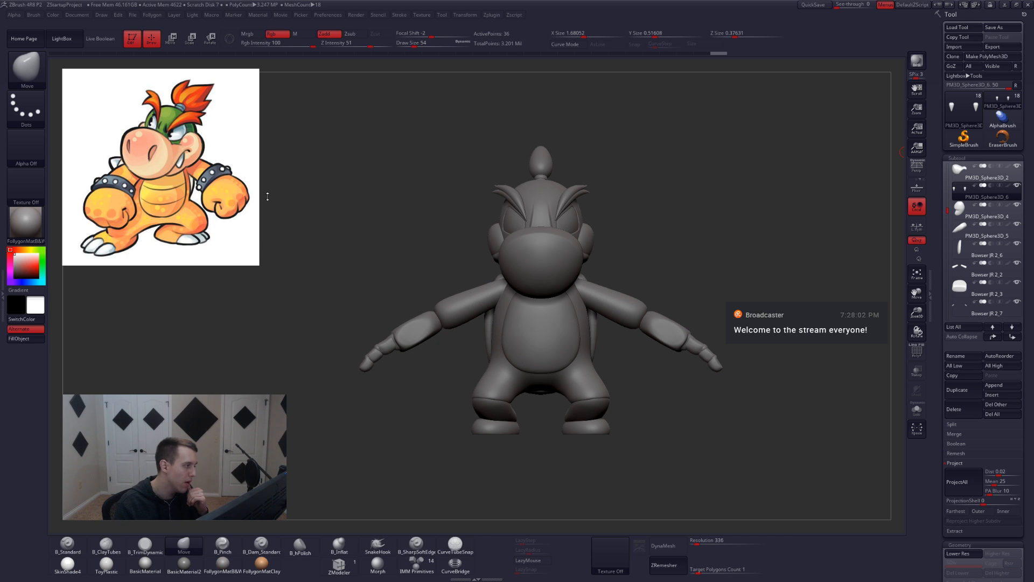
# Examine the blocked-out character from the front and from a three-quarter view against the reference.
pyautogui.moveTo(649, 238); pyautogui.dragTo(493, 276)
pyautogui.rightClick(713, 220)
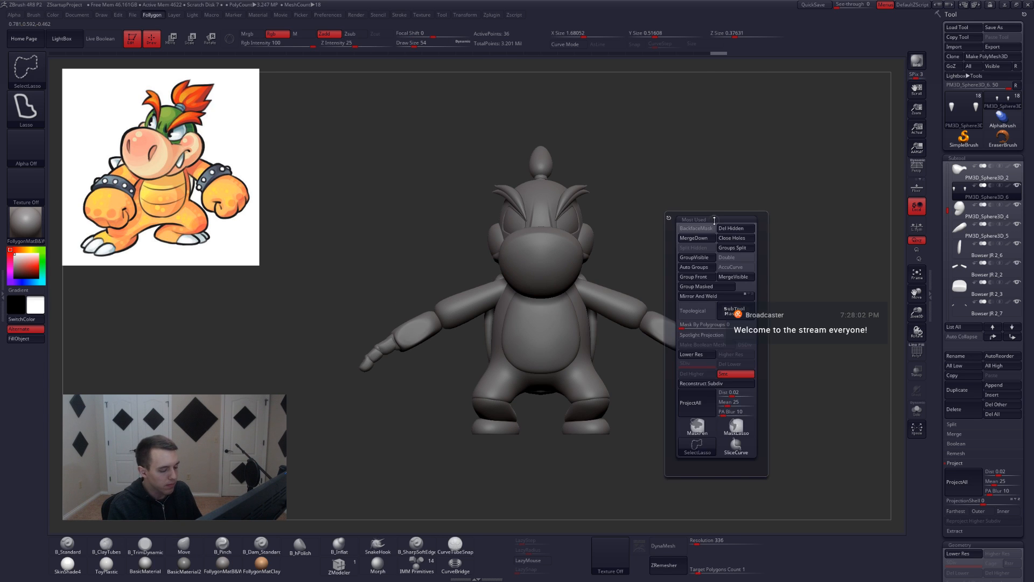
pyautogui.moveTo(689, 230); pyautogui.dragTo(555, 249)
pyautogui.keyDown('alt'); pyautogui.moveTo(532, 347); pyautogui.dragTo(548, 325, button='right'); pyautogui.keyUp('alt')
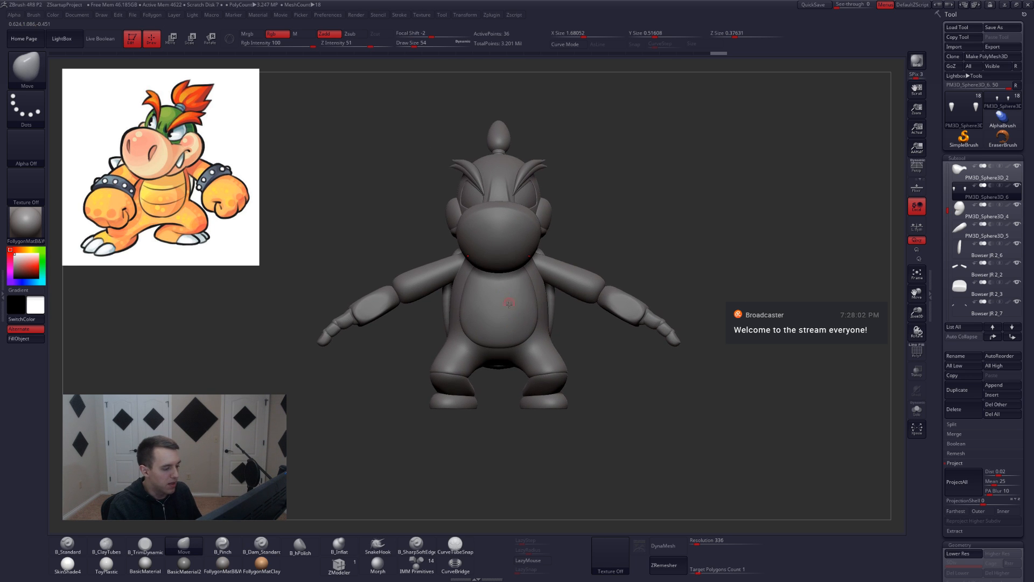
pyautogui.moveTo(552, 300); pyautogui.dragTo(598, 246)
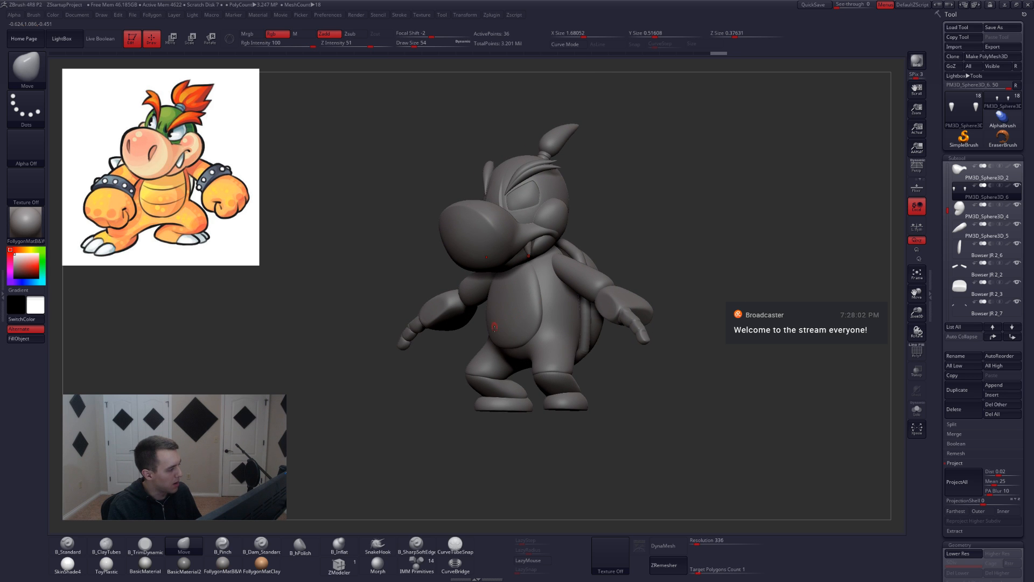
pyautogui.keyDown('alt'); pyautogui.click(579, 274); pyautogui.keyUp('alt')
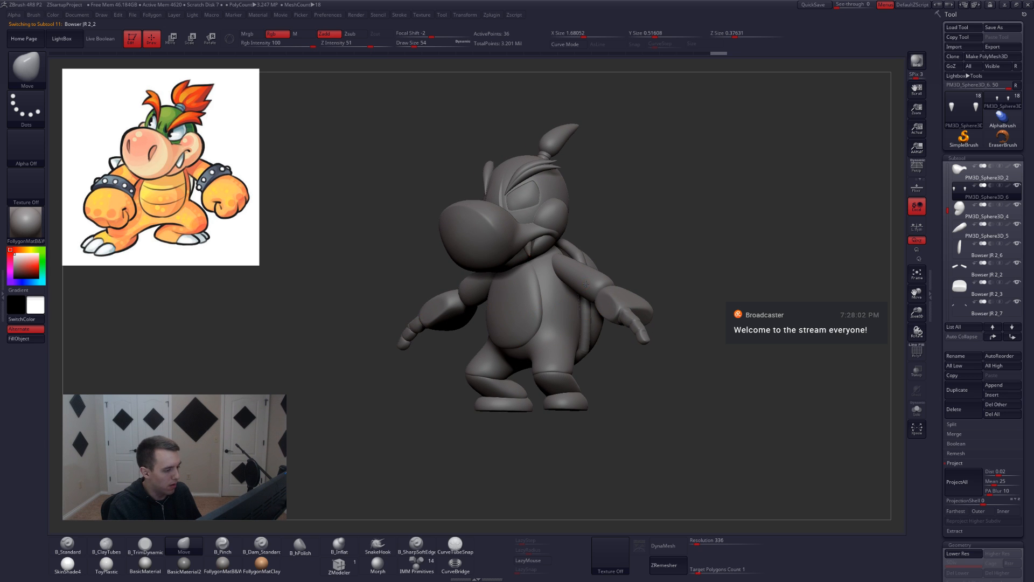
pyautogui.moveTo(584, 278); pyautogui.dragTo(617, 275, button='right')
pyautogui.keyDown('ctrl'); pyautogui.rightClick(618, 269); pyautogui.keyUp('ctrl')
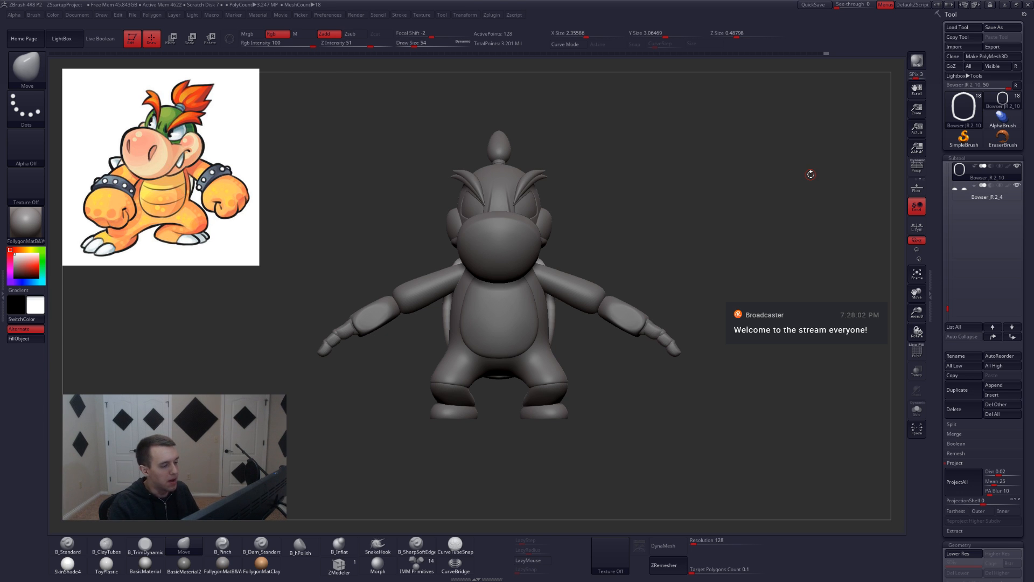
# Select the hands and scale them up slightly with a horizontal transpose line in side view.
pyautogui.moveTo(609, 277)
pyautogui.mouseDown()
pyautogui.moveTo(585, 261)
pyautogui.moveTo(547, 268)
pyautogui.mouseUp()
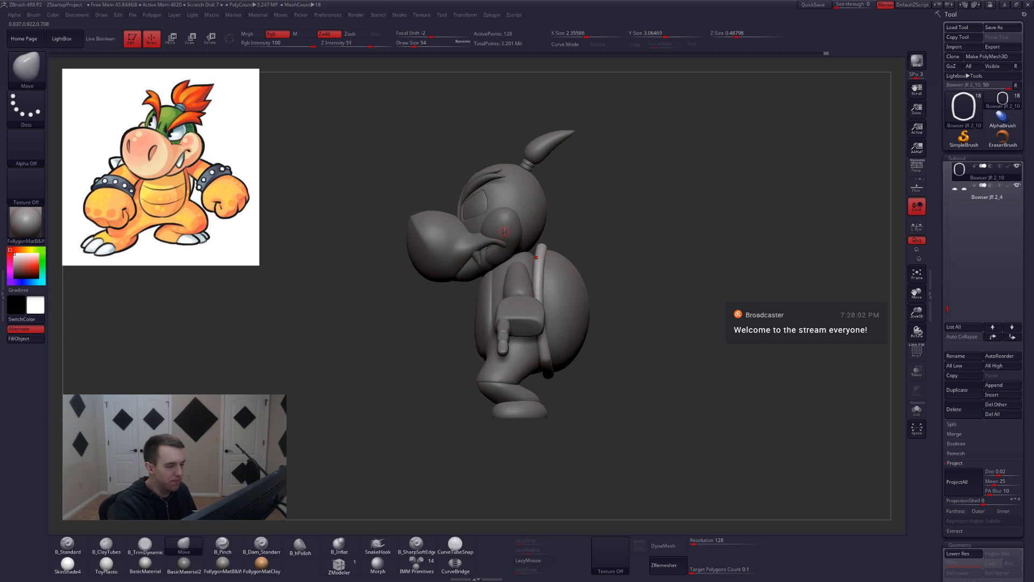
pyautogui.moveTo(548, 268)
pyautogui.keyDown('alt'); pyautogui.mouseDown(button='right')
pyautogui.moveTo(573, 272)
pyautogui.moveTo(589, 223)
pyautogui.mouseUp(button='right'); pyautogui.keyUp('alt')
pyautogui.keyDown('alt'); pyautogui.click(544, 321); pyautogui.keyUp('alt')
pyautogui.keyDown('ctrl'); pyautogui.moveTo(541, 316); pyautogui.dragTo(546, 302, button='right'); pyautogui.keyUp('ctrl')
pyautogui.press('e')
pyautogui.moveTo(547, 303); pyautogui.dragTo(461, 306)
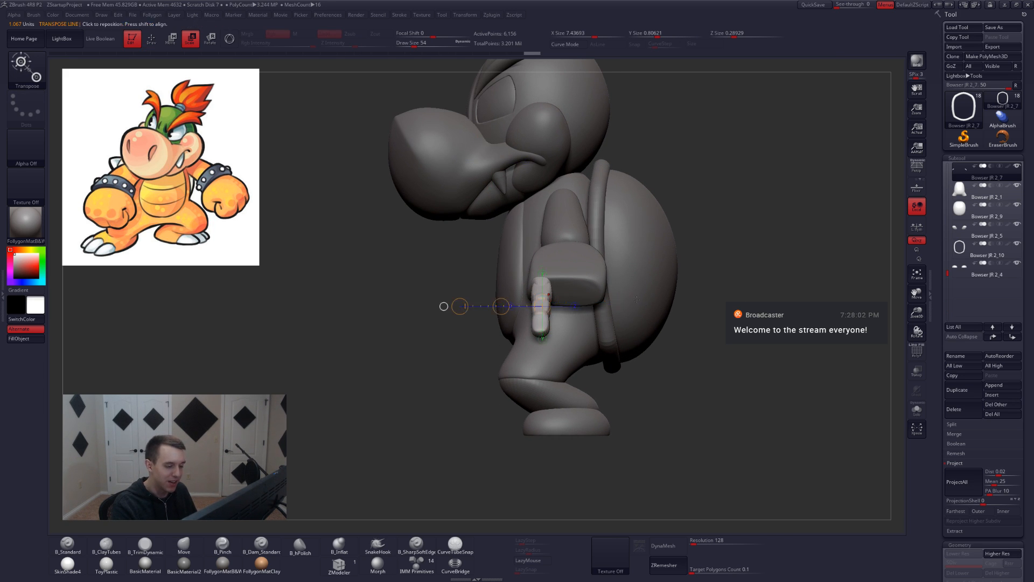
pyautogui.keyDown('ctrl'); pyautogui.moveTo(571, 348); pyautogui.dragTo(577, 318, button='right'); pyautogui.keyUp('ctrl')
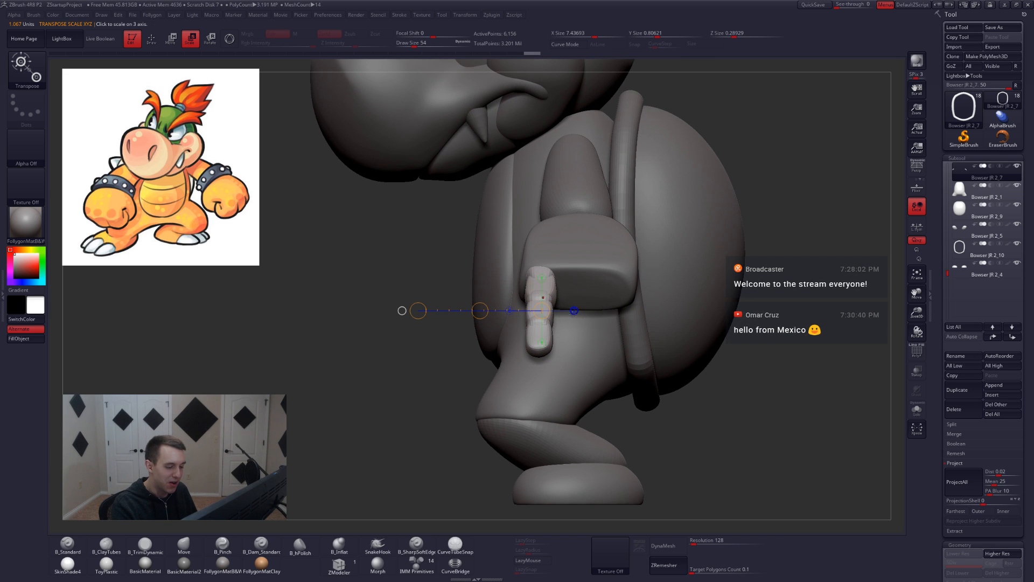
pyautogui.click(574, 310)
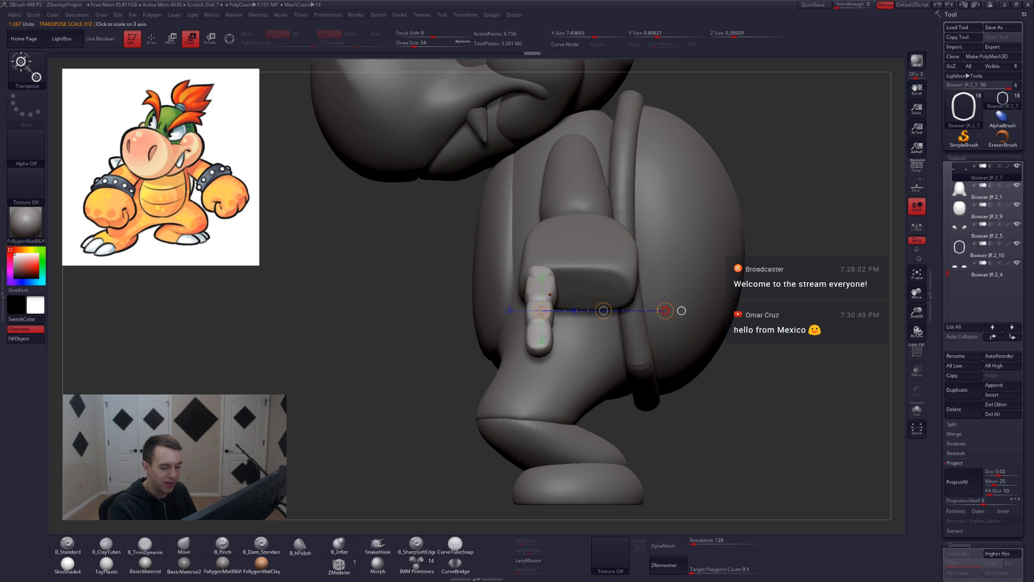
pyautogui.moveTo(665, 310); pyautogui.dragTo(680, 311)
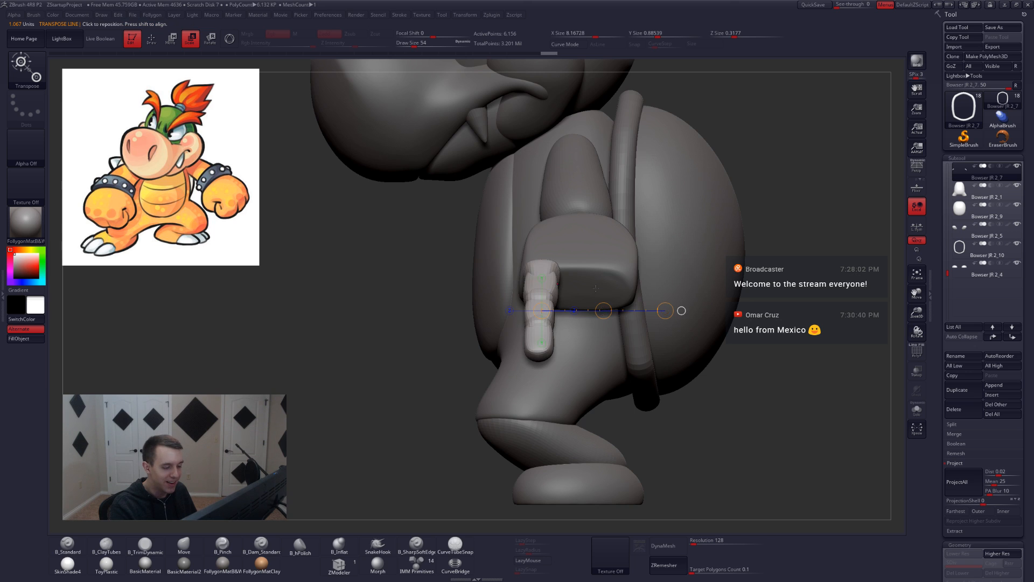
# Move the hands inward along the arms until they meet the ends of the forearms.
pyautogui.moveTo(596, 288); pyautogui.dragTo(729, 291, button='right')
pyautogui.press('w')
pyautogui.keyDown('shift'); pyautogui.moveTo(600, 299); pyautogui.dragTo(600, 391); pyautogui.keyUp('shift')
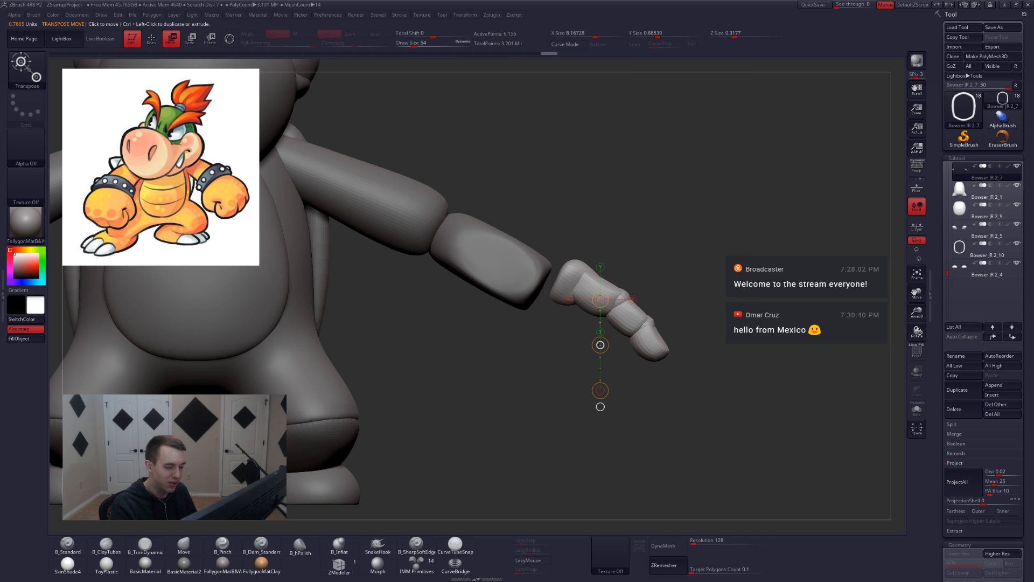
pyautogui.moveTo(600, 344); pyautogui.dragTo(545, 353)
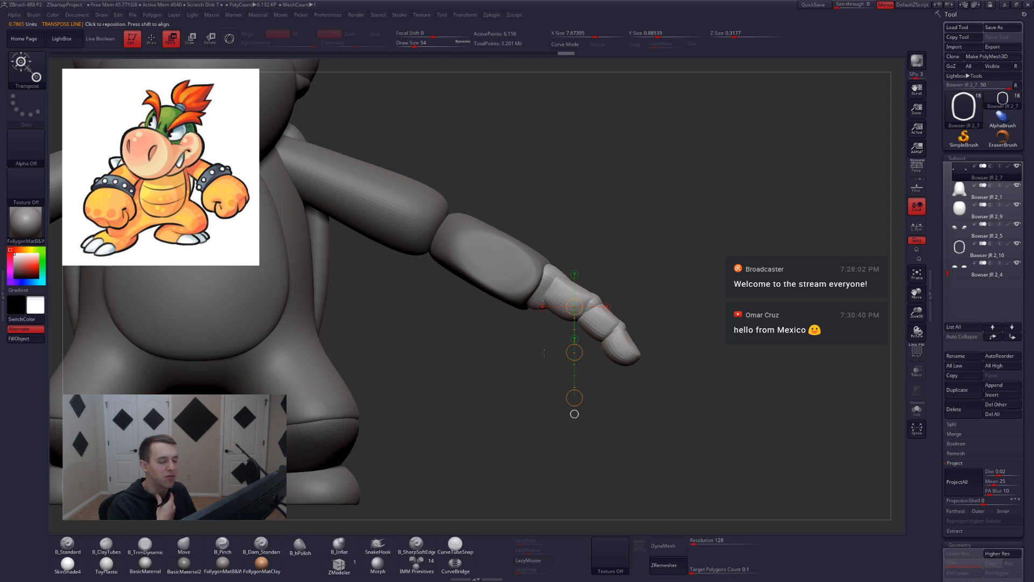
pyautogui.keyDown('shift'); pyautogui.click(600, 328); pyautogui.keyUp('shift')
pyautogui.moveTo(603, 362); pyautogui.dragTo(600, 362)
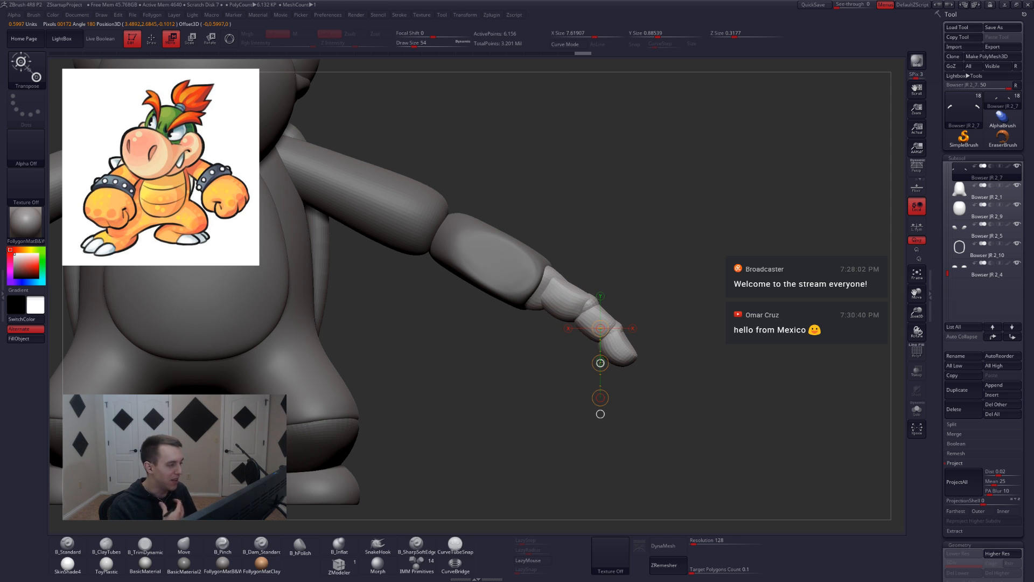
# Return to the Move brush, select the upper arms and set the draw size to 217.
pyautogui.press('q')
pyautogui.moveTo(676, 384)
pyautogui.keyDown('ctrl'); pyautogui.mouseDown(button='right')
pyautogui.moveTo(616, 353)
pyautogui.moveTo(585, 369)
pyautogui.moveTo(607, 322)
pyautogui.mouseUp(button='right'); pyautogui.keyUp('ctrl')
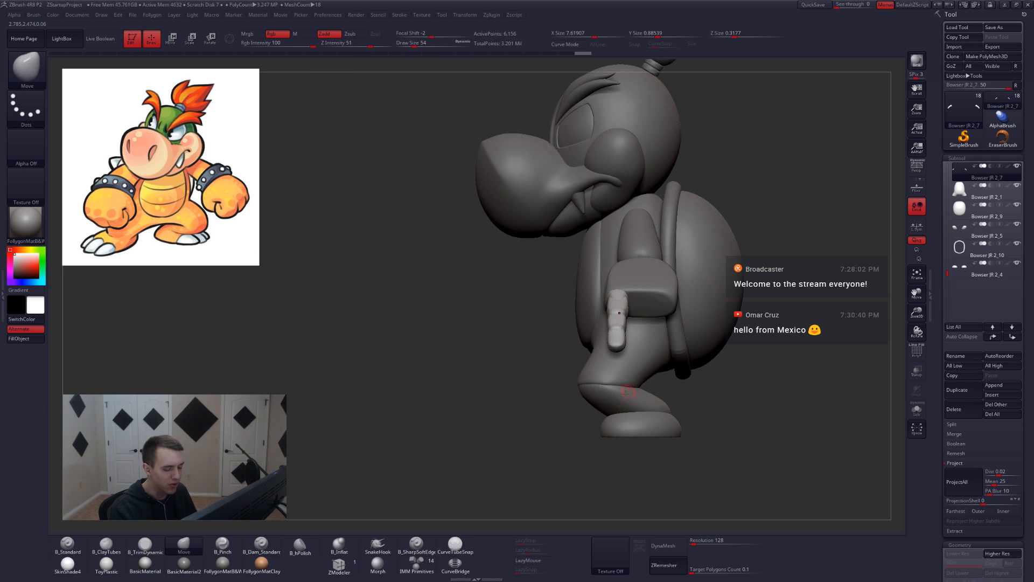
pyautogui.moveTo(620, 392); pyautogui.dragTo(700, 388, button='right')
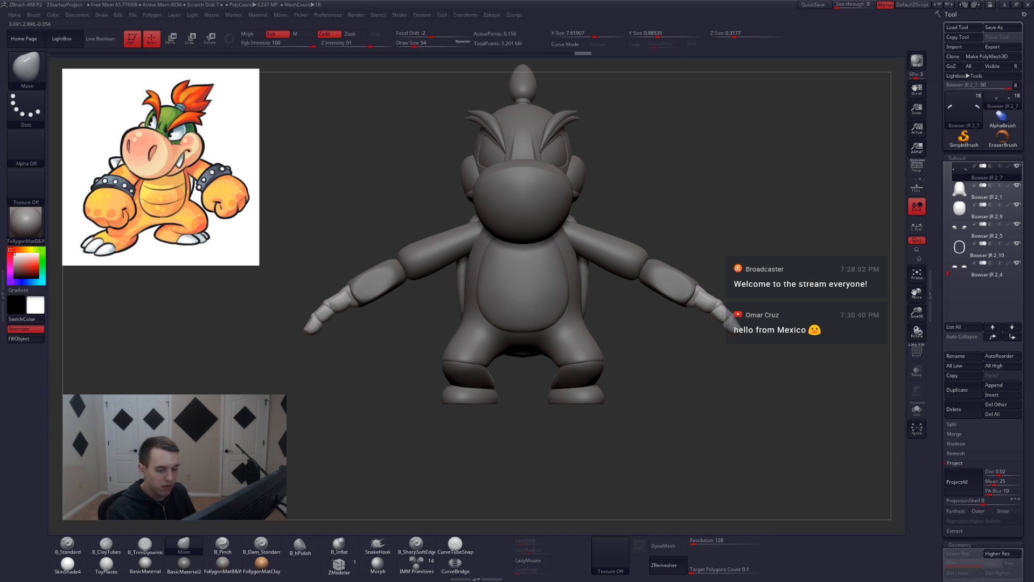
pyautogui.moveTo(731, 334)
pyautogui.keyDown('shift'); pyautogui.mouseDown(button='right')
pyautogui.moveTo(697, 342)
pyautogui.moveTo(718, 335)
pyautogui.mouseUp(button='right'); pyautogui.keyUp('shift')
pyautogui.keyDown('alt'); pyautogui.moveTo(660, 319); pyautogui.dragTo(629, 337, button='right'); pyautogui.keyUp('alt')
pyautogui.keyDown('ctrl'); pyautogui.moveTo(636, 303); pyautogui.dragTo(638, 318, button='right'); pyautogui.keyUp('ctrl')
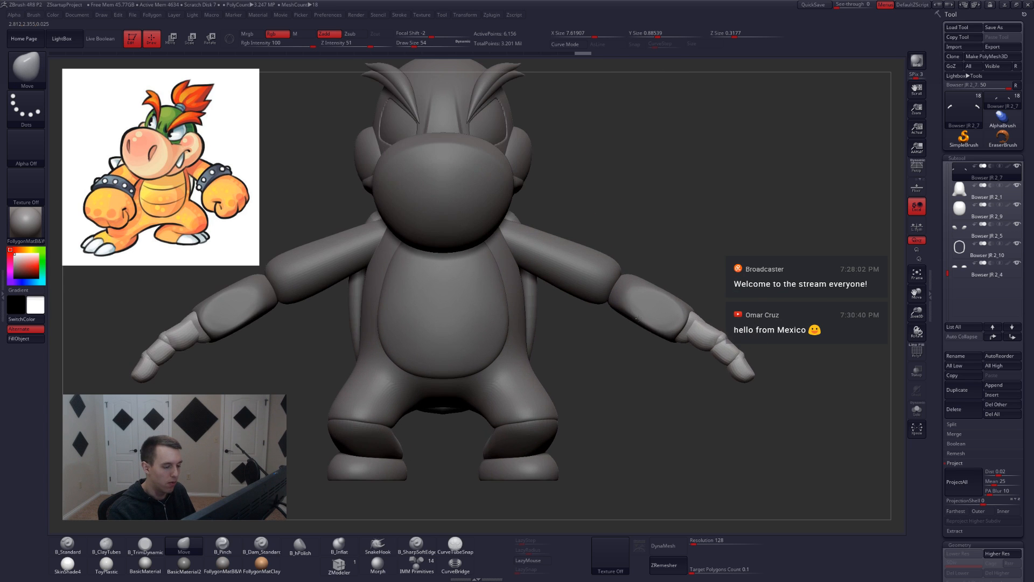
pyautogui.keyDown('alt'); pyautogui.click(605, 289); pyautogui.keyUp('alt')
pyautogui.press('space')
pyautogui.moveTo(610, 281)
pyautogui.mouseDown()
pyautogui.moveTo(638, 280)
pyautogui.moveTo(622, 284)
pyautogui.mouseUp()
pyautogui.press('space')
pyautogui.keyDown('ctrl'); pyautogui.moveTo(632, 291); pyautogui.dragTo(623, 296, button='right'); pyautogui.keyUp('ctrl')
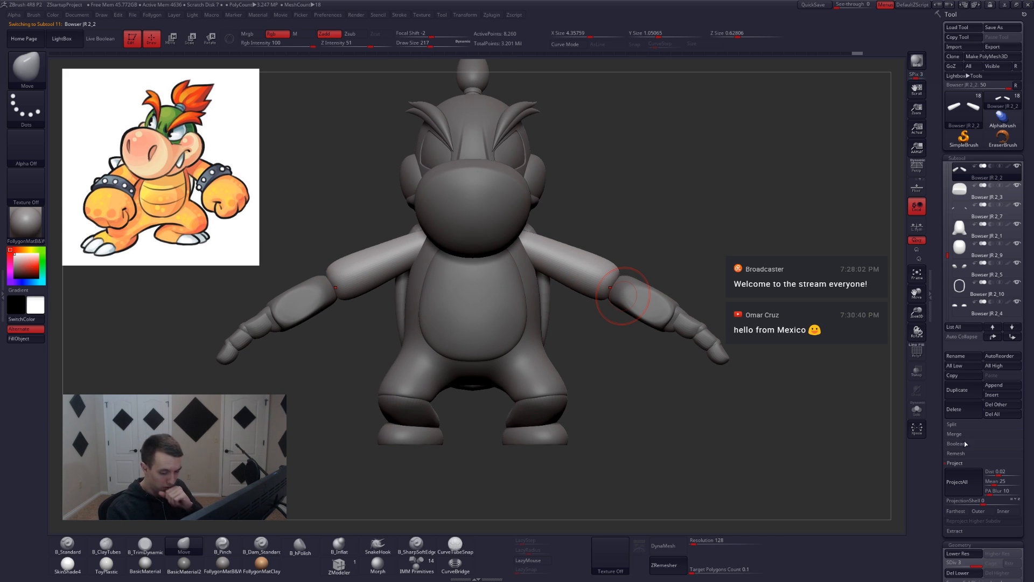
# Duplicate the upper arms' subtool and initialize the copy as a QCyl Y primitive.
pyautogui.click(964, 464)
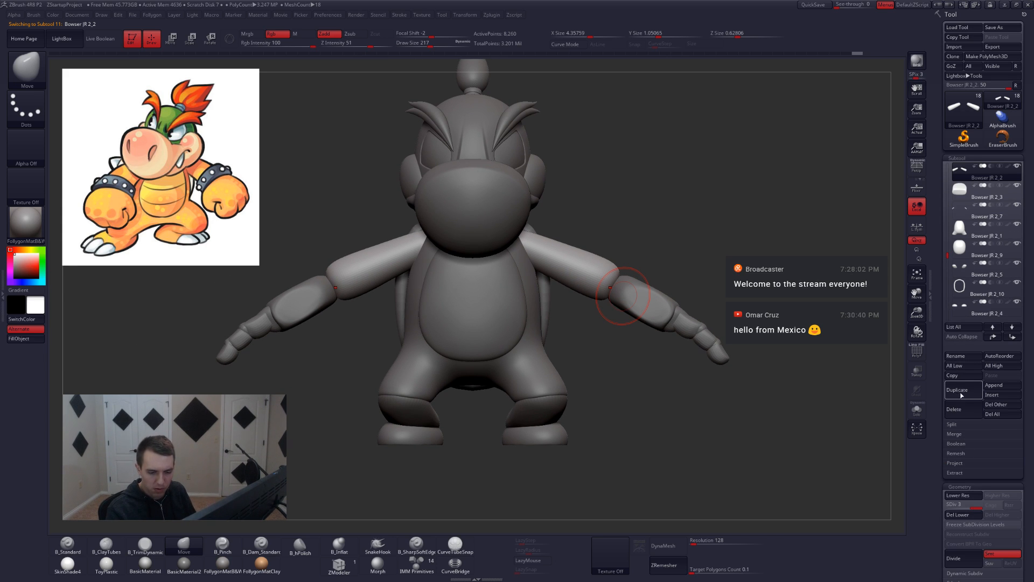
pyautogui.click(960, 391)
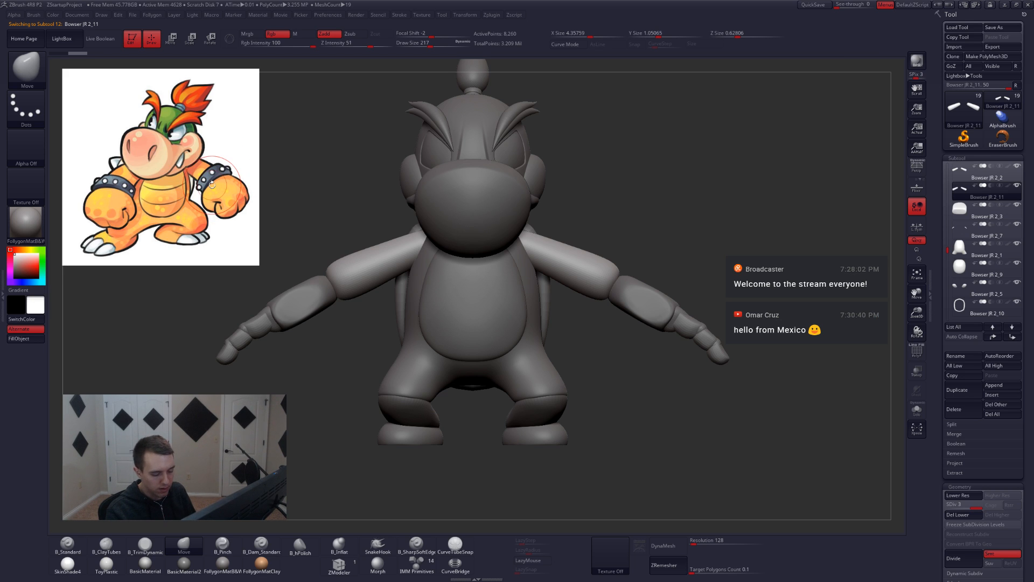
pyautogui.moveTo(942, 474); pyautogui.dragTo(972, 316)
pyautogui.click(959, 367)
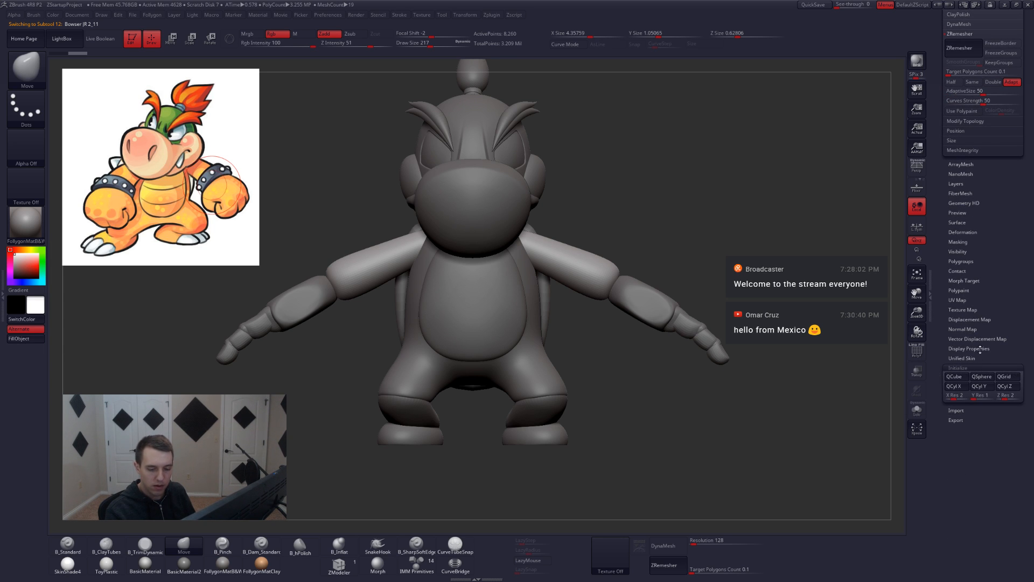
pyautogui.scroll(5, 980, 348)
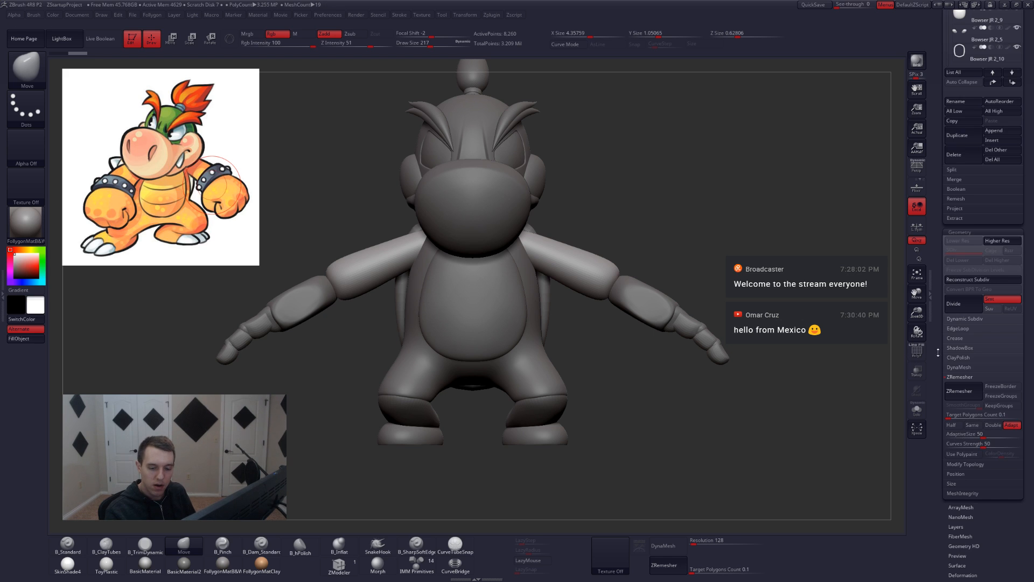
pyautogui.scroll(-5, 962, 316)
pyautogui.click(980, 406)
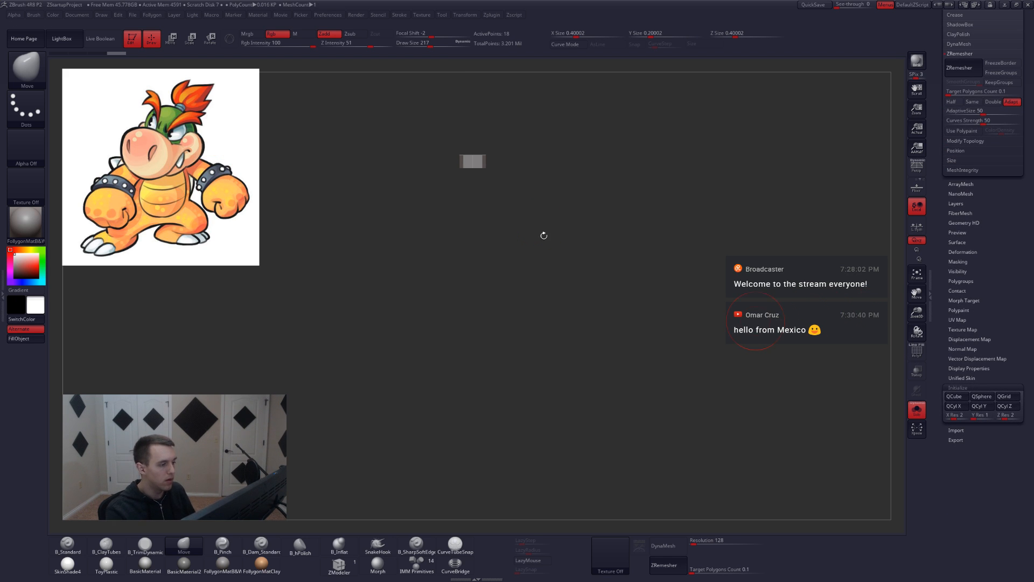
# Turn on the polyframe display for the isolated cylinder.
pyautogui.keyDown('ctrl'); pyautogui.moveTo(543, 235); pyautogui.dragTo(518, 217, button='right'); pyautogui.keyUp('ctrl')
pyautogui.keyDown('alt'); pyautogui.moveTo(518, 217); pyautogui.dragTo(529, 311, button='right'); pyautogui.keyUp('alt')
pyautogui.scroll(8, 975, 261)
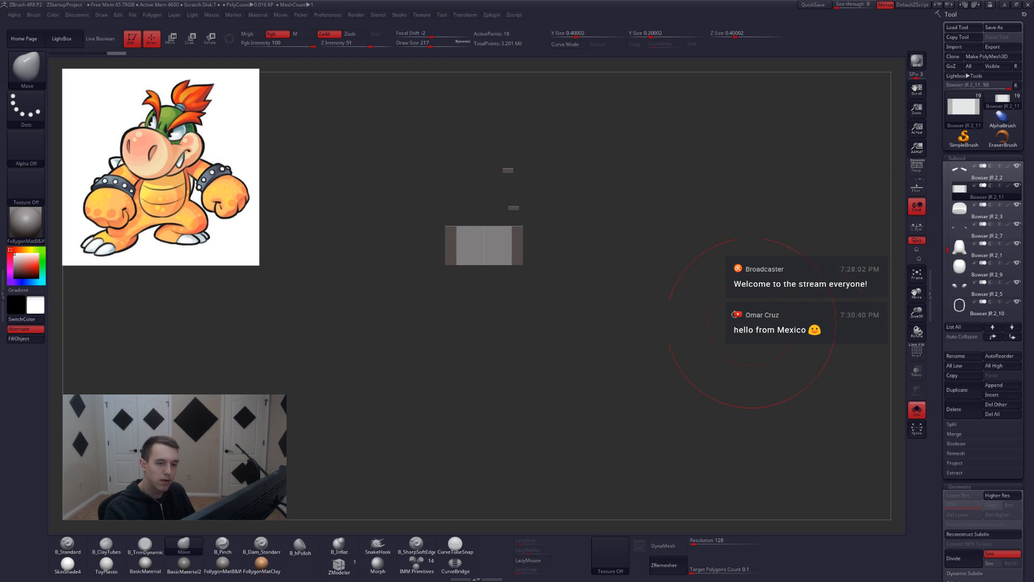
pyautogui.moveTo(557, 242)
pyautogui.mouseDown(button='right')
pyautogui.moveTo(572, 264)
pyautogui.moveTo(612, 230)
pyautogui.moveTo(674, 273)
pyautogui.mouseUp(button='right')
pyautogui.hotkey('shift', 'f')
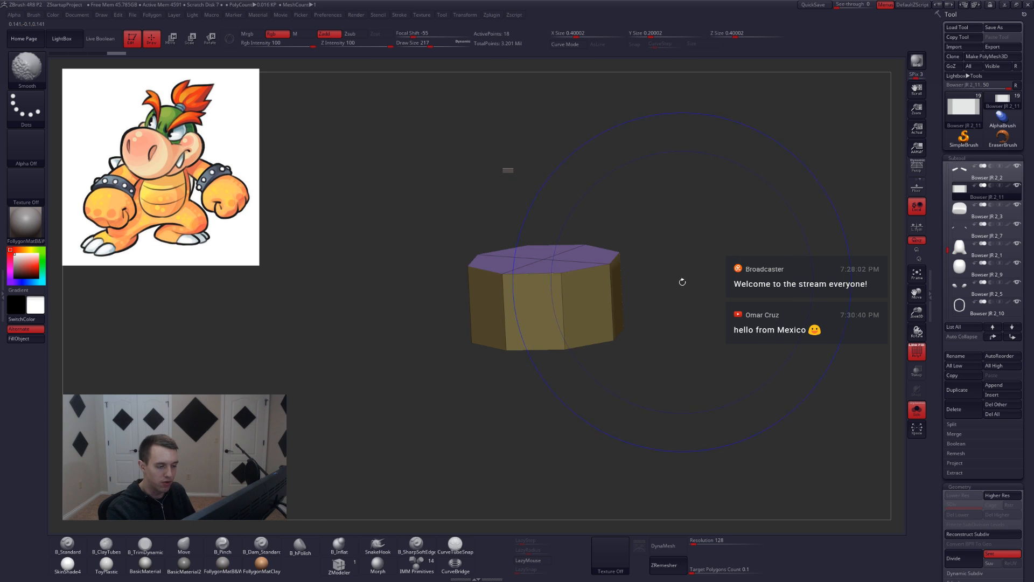
pyautogui.rightClick(683, 282)
pyautogui.moveTo(609, 285); pyautogui.dragTo(628, 349, button='right')
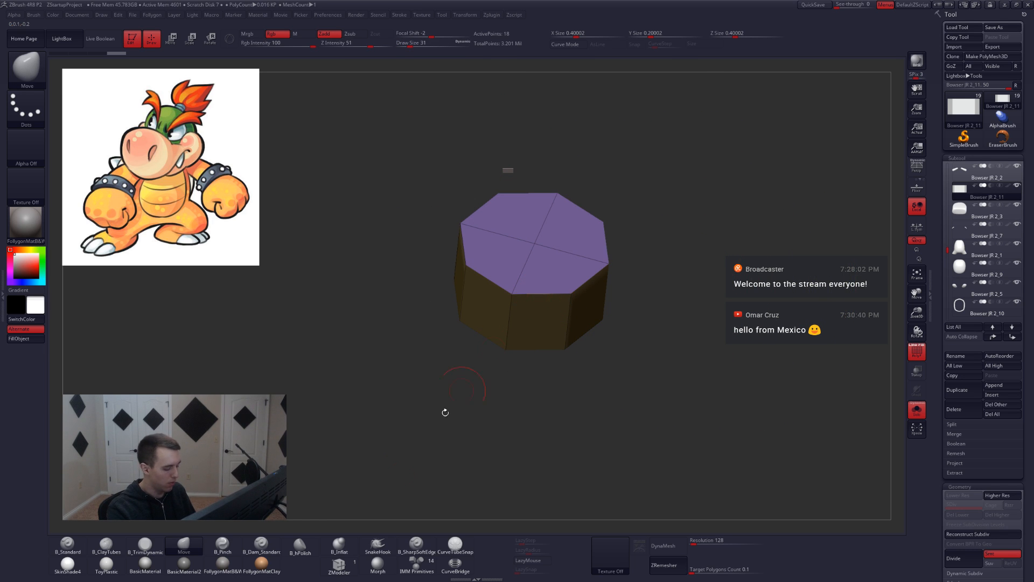
# Crease individual rim edges of the cylinder's octagonal cap with the ZModeler brush, using the Edge target.
pyautogui.click(339, 565)
pyautogui.press('space')
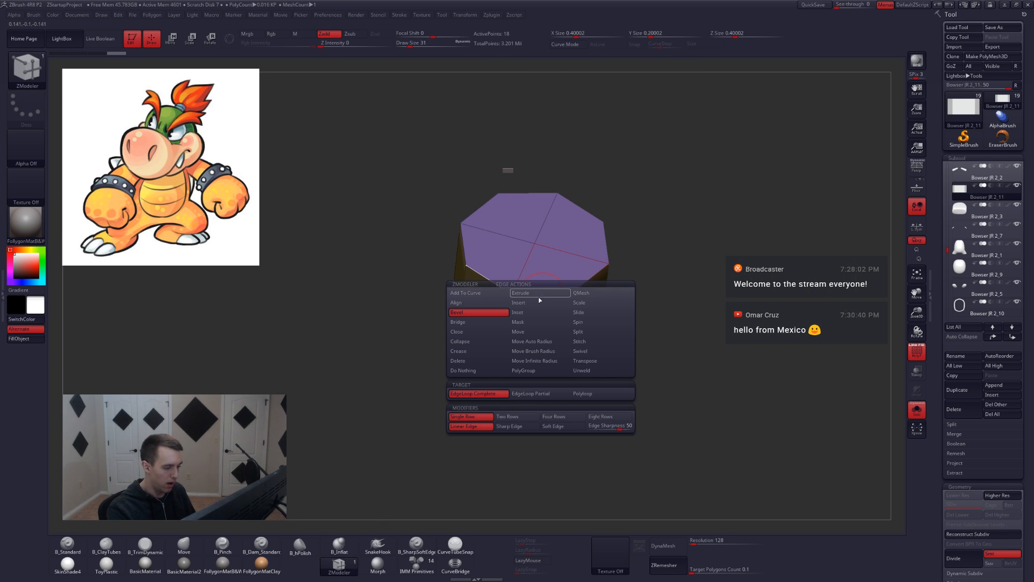
pyautogui.click(485, 352)
pyautogui.press('space')
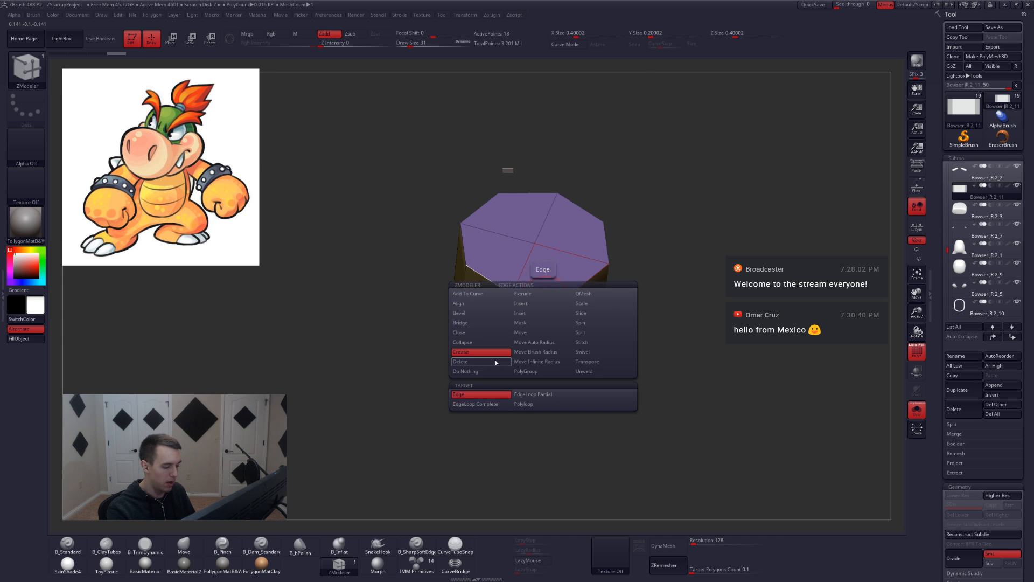
pyautogui.click(551, 293)
pyautogui.click(590, 278)
pyautogui.moveTo(594, 279); pyautogui.dragTo(588, 195, button='right')
pyautogui.click(612, 235)
pyautogui.click(604, 195)
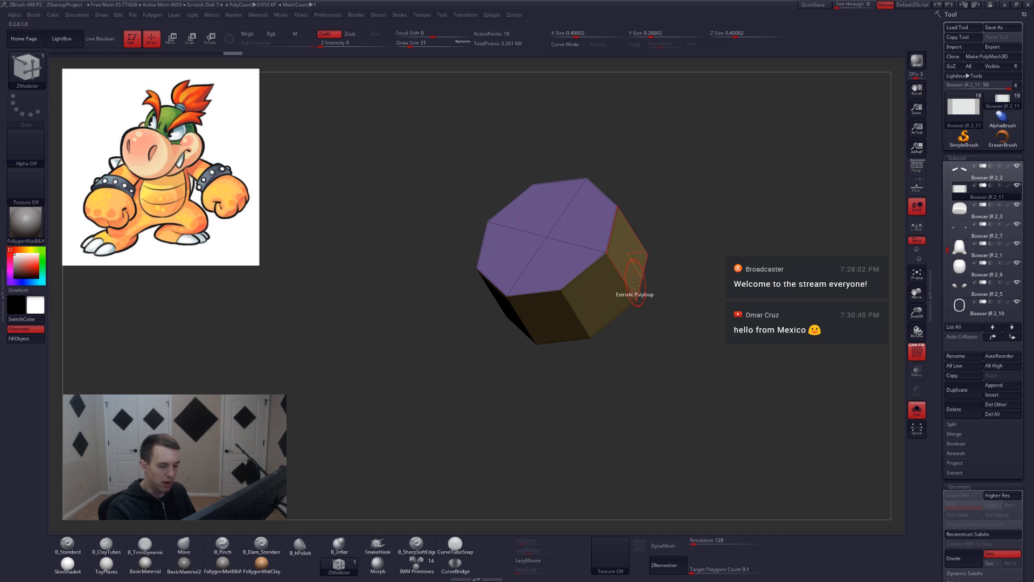
# Crease another cylinder edge and check the shape with dynamic subdivision.
pyautogui.moveTo(636, 282); pyautogui.dragTo(690, 257, button='right')
pyautogui.press('d')
pyautogui.hotkey('shift', 'd')
pyautogui.click(637, 221)
pyautogui.press('d')
# Show the whole character again and move the cylinder to the elbow between one upper arm and forearm.
pyautogui.hotkey('shift', 's')
pyautogui.press('w')
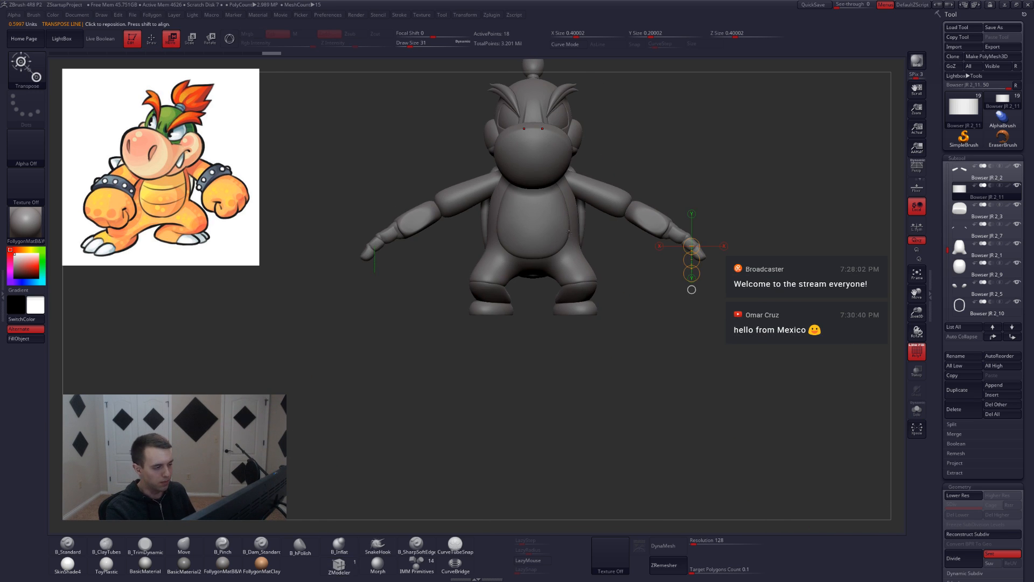
pyautogui.keyDown('shift'); pyautogui.moveTo(546, 187); pyautogui.dragTo(546, 257); pyautogui.keyUp('shift')
pyautogui.moveTo(546, 221); pyautogui.dragTo(647, 199)
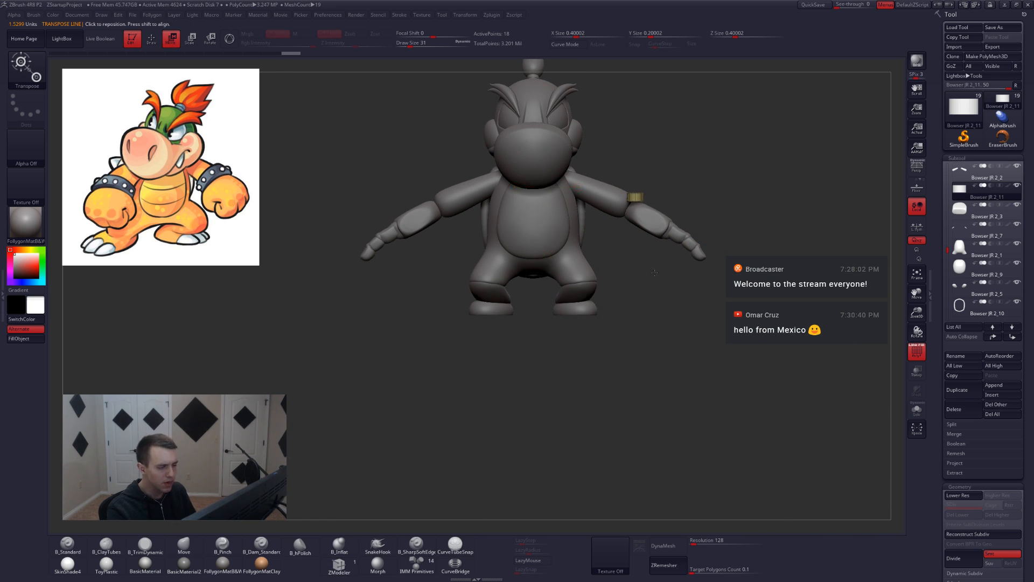
pyautogui.keyDown('alt'); pyautogui.moveTo(646, 199); pyautogui.dragTo(618, 294, button='right'); pyautogui.keyUp('alt')
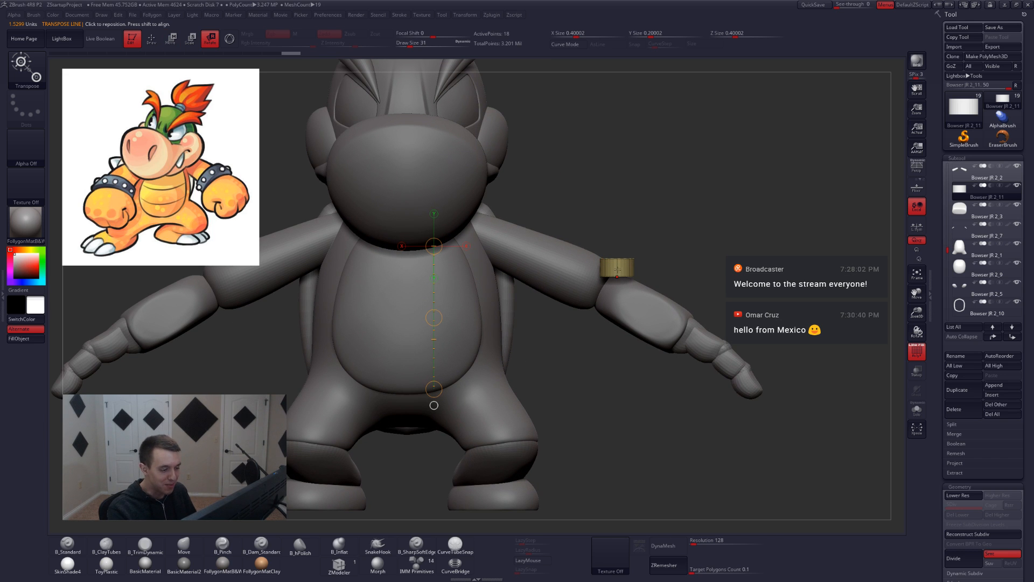
# Rotate the cylinder to follow the arm's angle and move it onto the joint between upper arm and forearm.
pyautogui.moveTo(618, 272)
pyautogui.keyDown('shift'); pyautogui.mouseDown()
pyautogui.moveTo(730, 277)
pyautogui.moveTo(700, 202)
pyautogui.moveTo(648, 185)
pyautogui.mouseUp(); pyautogui.keyUp('shift')
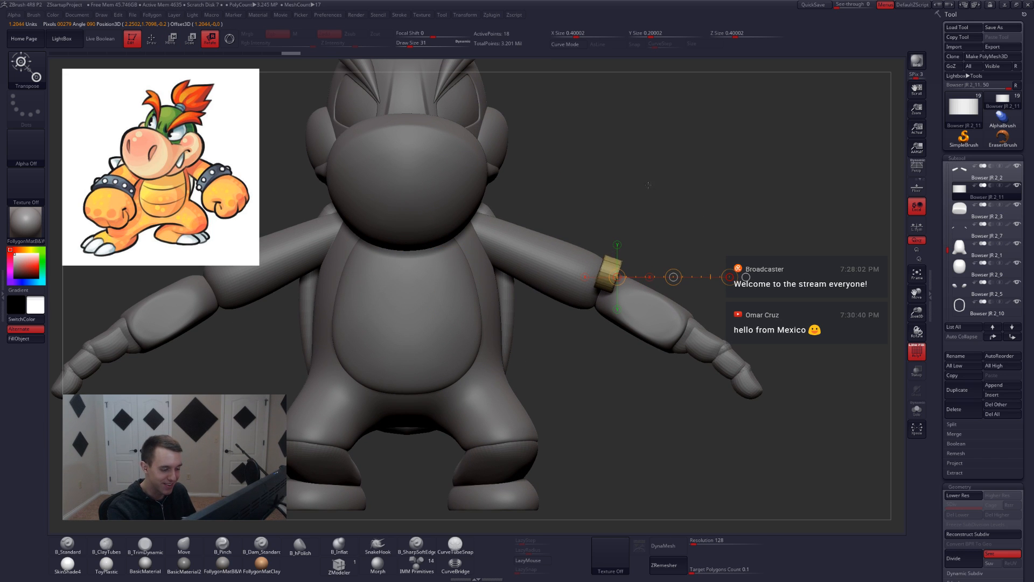
pyautogui.press('w')
pyautogui.moveTo(673, 277); pyautogui.dragTo(666, 290)
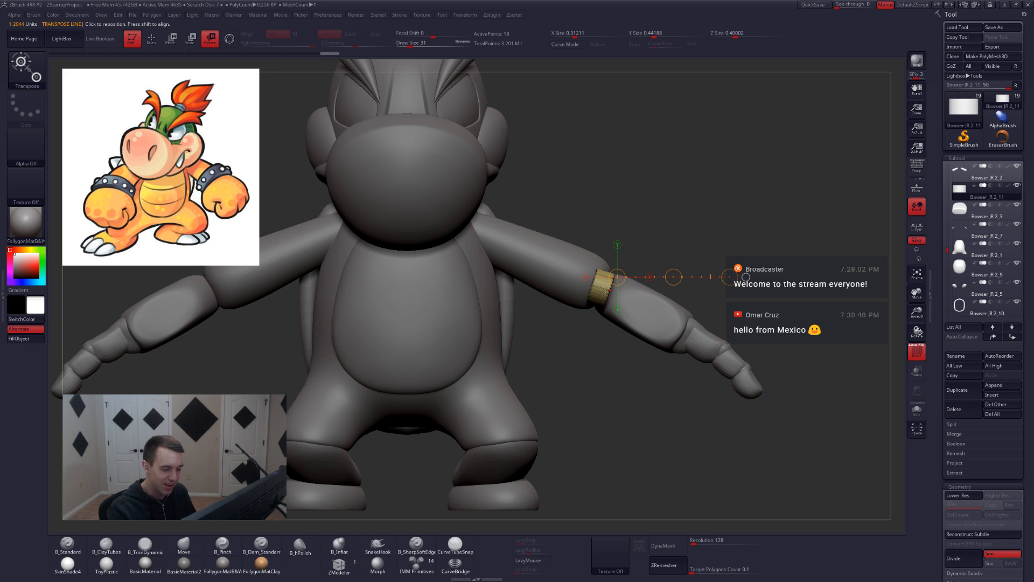
pyautogui.keyDown('shift'); pyautogui.moveTo(602, 284); pyautogui.dragTo(663, 289); pyautogui.keyUp('shift')
pyautogui.press('w')
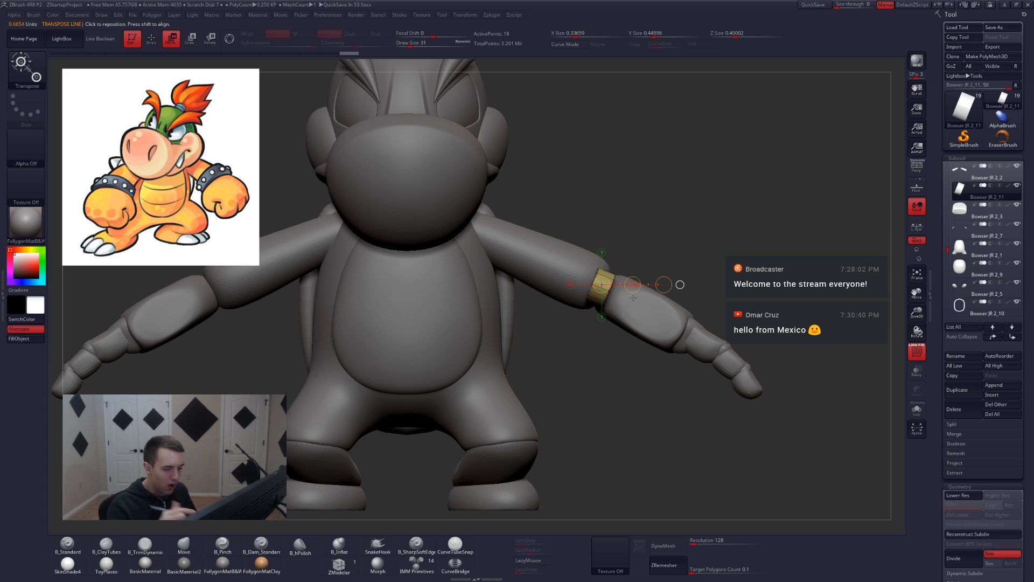
# Scale the cylinder up until it wraps the arm as a cuff, and narrow it along the arm's length.
pyautogui.press('e')
pyautogui.moveTo(663, 284); pyautogui.dragTo(652, 368)
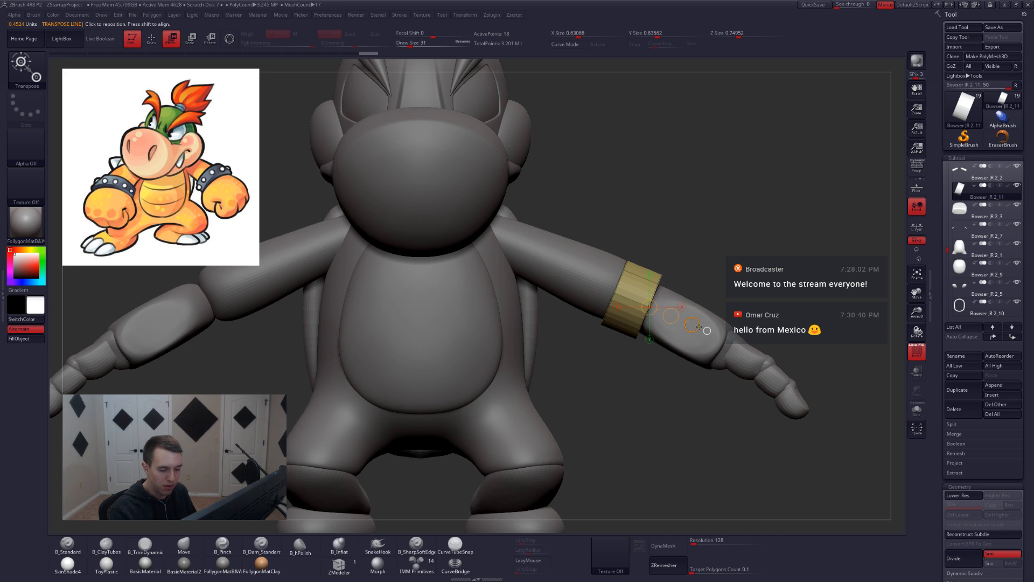
pyautogui.moveTo(692, 324); pyautogui.dragTo(673, 323)
# Centre the cuff on the arm in depth, working from the character's side.
pyautogui.moveTo(729, 384); pyautogui.dragTo(659, 383)
pyautogui.moveTo(708, 353); pyautogui.dragTo(601, 385, button='right')
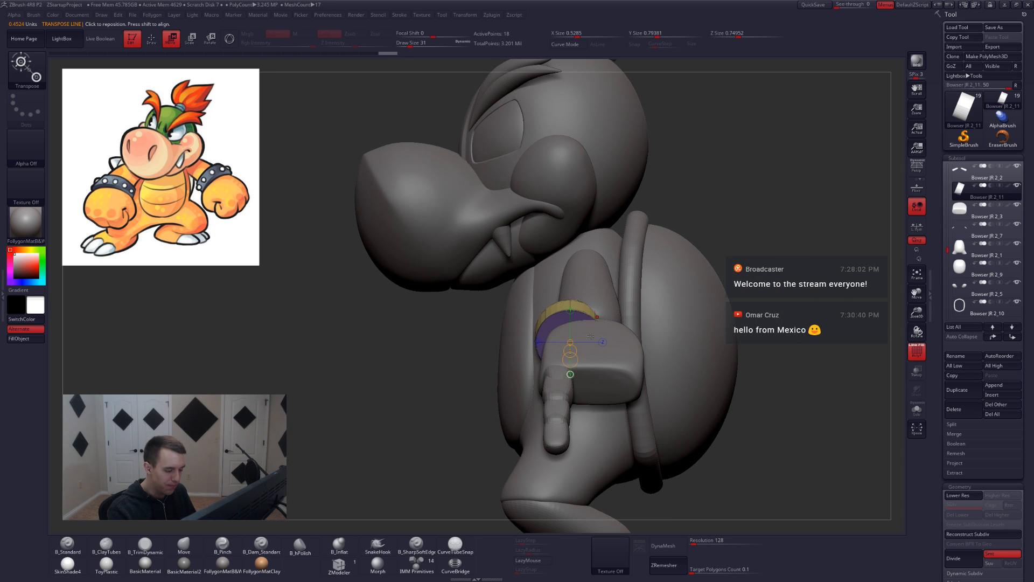
pyautogui.moveTo(587, 332)
pyautogui.keyDown('shift'); pyautogui.mouseDown()
pyautogui.moveTo(693, 332)
pyautogui.moveTo(662, 333)
pyautogui.mouseUp(); pyautogui.keyUp('shift')
pyautogui.press('q')
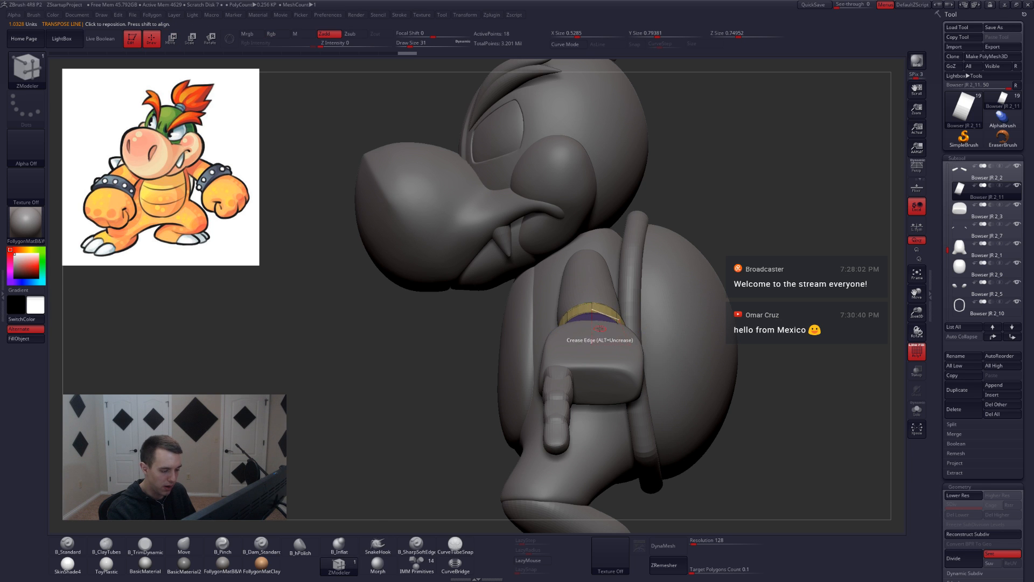
# Stretch the cuff front to back so it encloses the arm's depth, and fine-tune its placement at the elbow.
pyautogui.moveTo(571, 329); pyautogui.dragTo(618, 322, button='right')
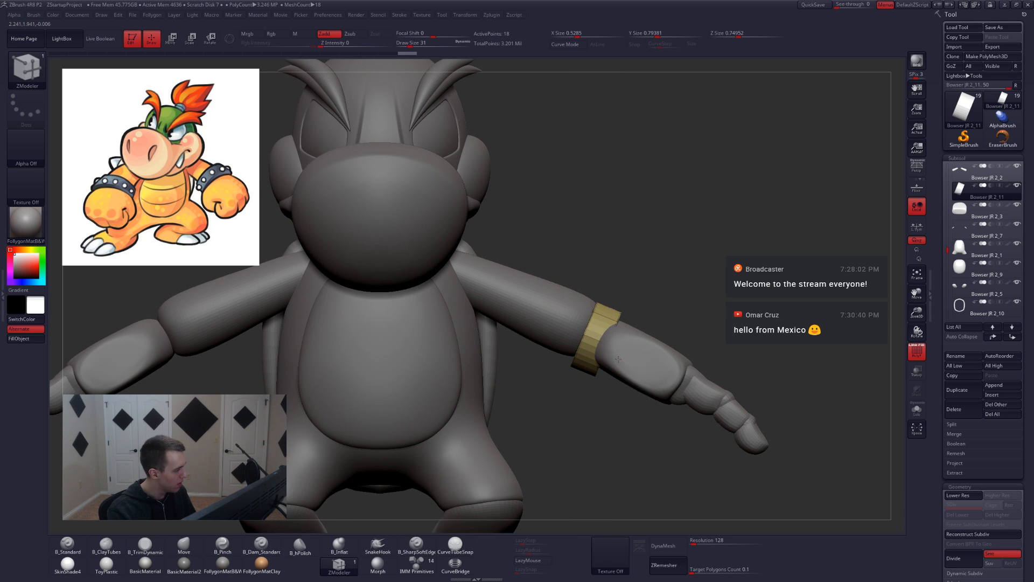
pyautogui.moveTo(612, 369)
pyautogui.keyDown('alt'); pyautogui.mouseDown(button='right')
pyautogui.moveTo(613, 333)
pyautogui.moveTo(598, 329)
pyautogui.moveTo(596, 342)
pyautogui.mouseUp(button='right'); pyautogui.keyUp('alt')
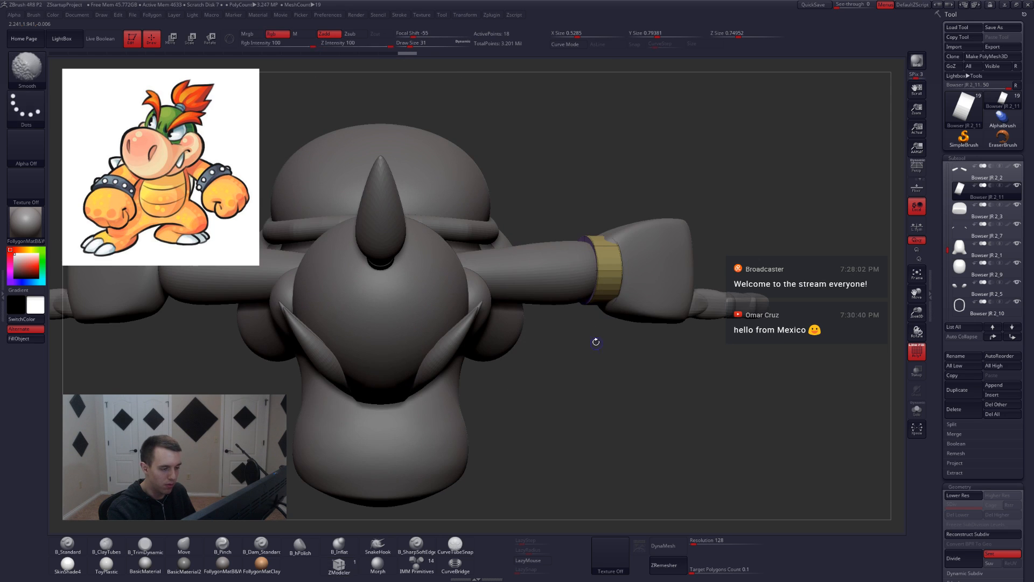
pyautogui.keyDown('alt'); pyautogui.moveTo(598, 272); pyautogui.dragTo(608, 346, button='right'); pyautogui.keyUp('alt')
pyautogui.press('w')
pyautogui.moveTo(607, 336); pyautogui.dragTo(607, 271)
pyautogui.press('q')
pyautogui.moveTo(617, 268)
pyautogui.mouseDown(button='right')
pyautogui.moveTo(626, 354)
pyautogui.moveTo(608, 254)
pyautogui.mouseUp(button='right')
pyautogui.keyDown('alt'); pyautogui.moveTo(585, 398); pyautogui.dragTo(613, 334, button='right'); pyautogui.keyUp('alt')
pyautogui.press('w')
pyautogui.moveTo(614, 365); pyautogui.dragTo(597, 408)
pyautogui.moveTo(615, 364); pyautogui.dragTo(615, 359)
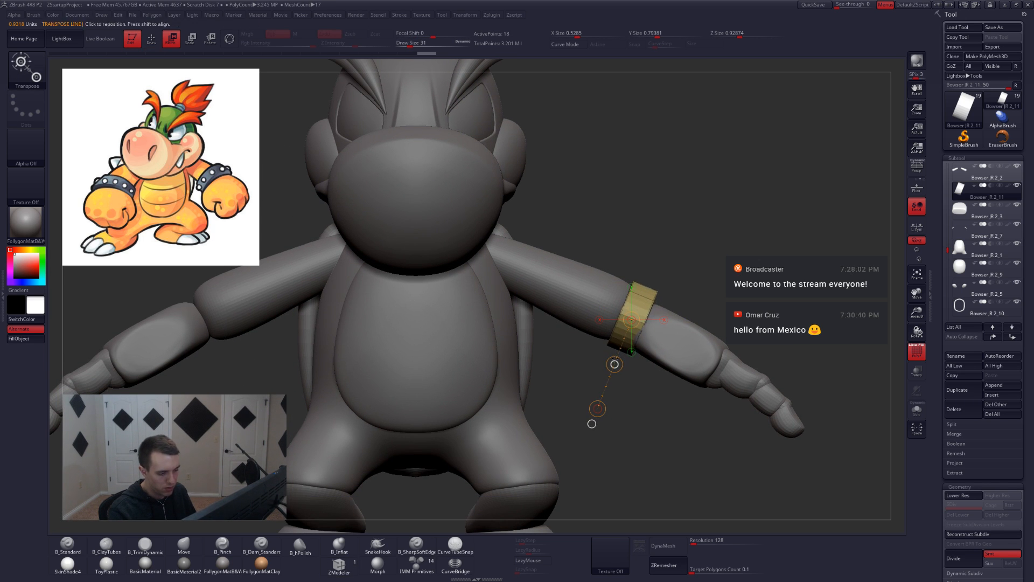
pyautogui.press('q')
# Make the upper arms the active subtool and switch to the Move brush.
pyautogui.keyDown('alt'); pyautogui.click(591, 320); pyautogui.keyUp('alt')
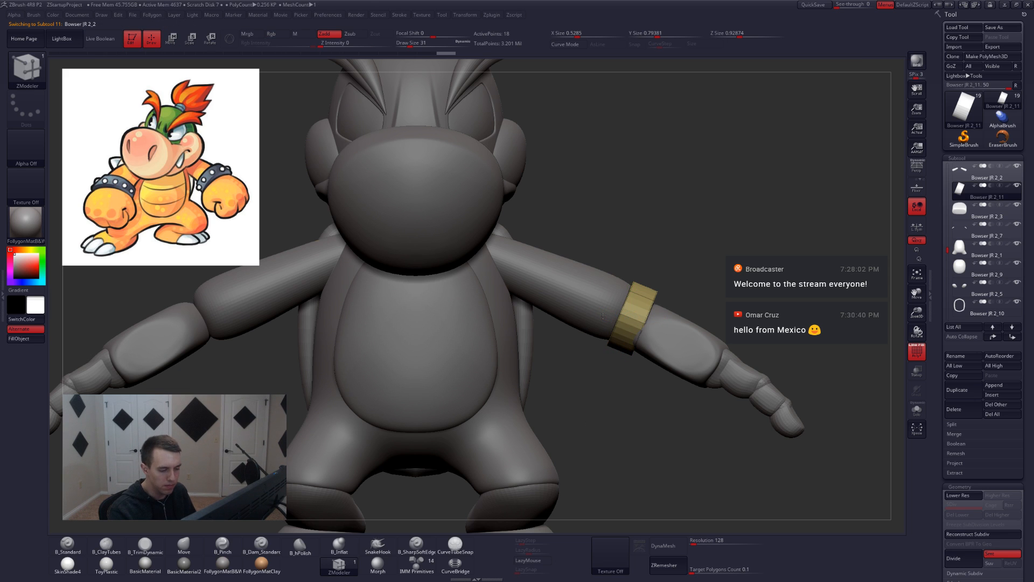
pyautogui.press('space')
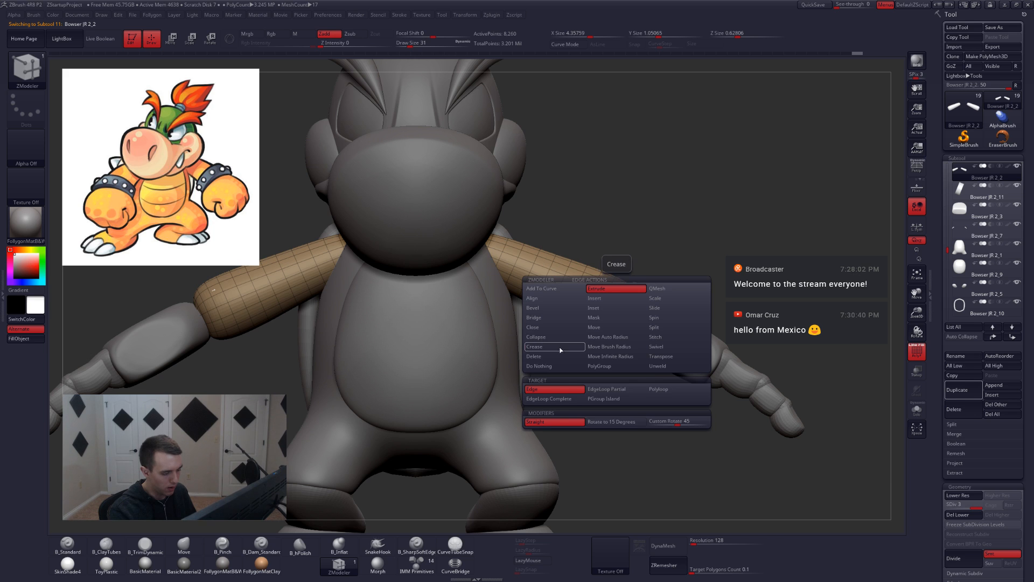
pyautogui.press('b')
pyautogui.press('m')
pyautogui.press('v')
pyautogui.press('space')
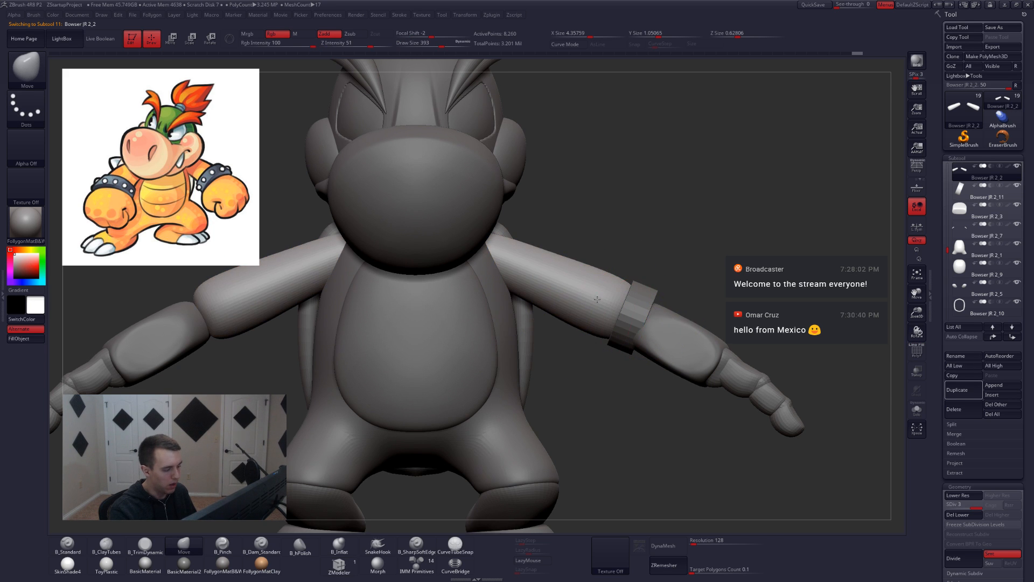
# Reselect the cuff, mirror it to the opposite arm, and use Mirror And Weld to have cuffs on both arms.
pyautogui.press('f')
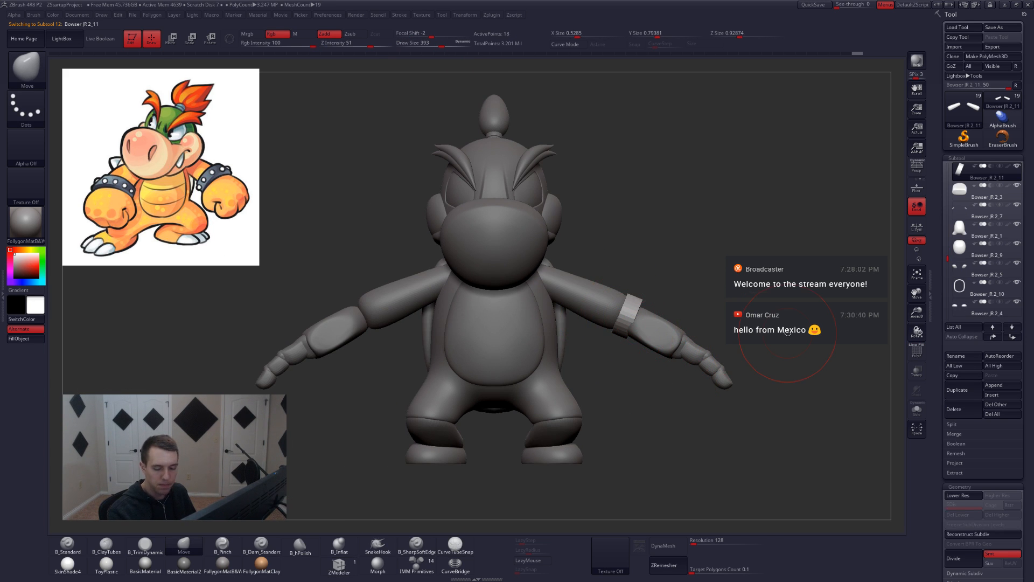
pyautogui.moveTo(966, 468); pyautogui.dragTo(966, 352)
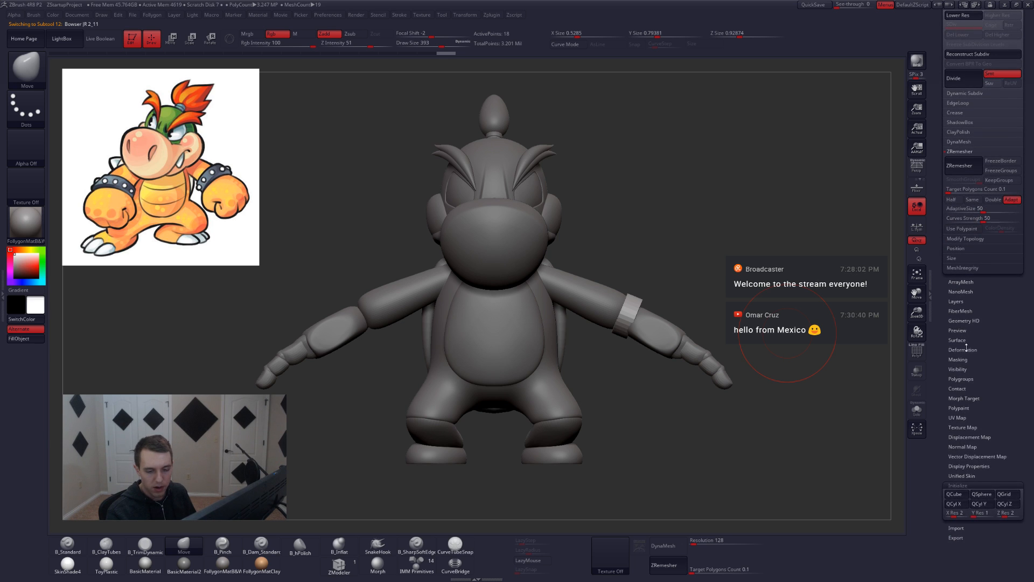
pyautogui.click(969, 352)
pyautogui.click(970, 370)
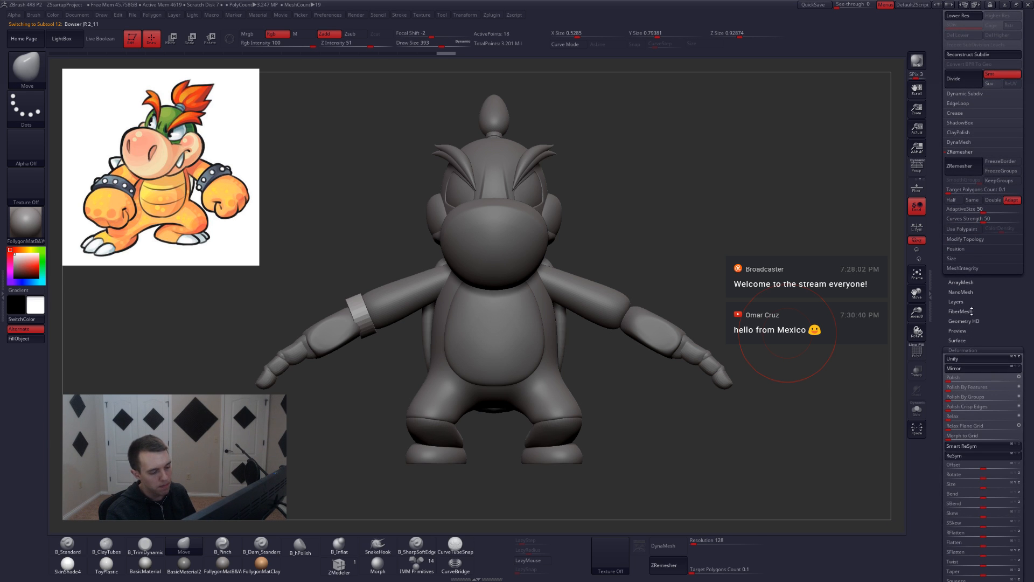
pyautogui.moveTo(970, 312); pyautogui.dragTo(879, 420)
pyautogui.hotkey('ctrl', 'shift', 'f')
pyautogui.click(763, 400)
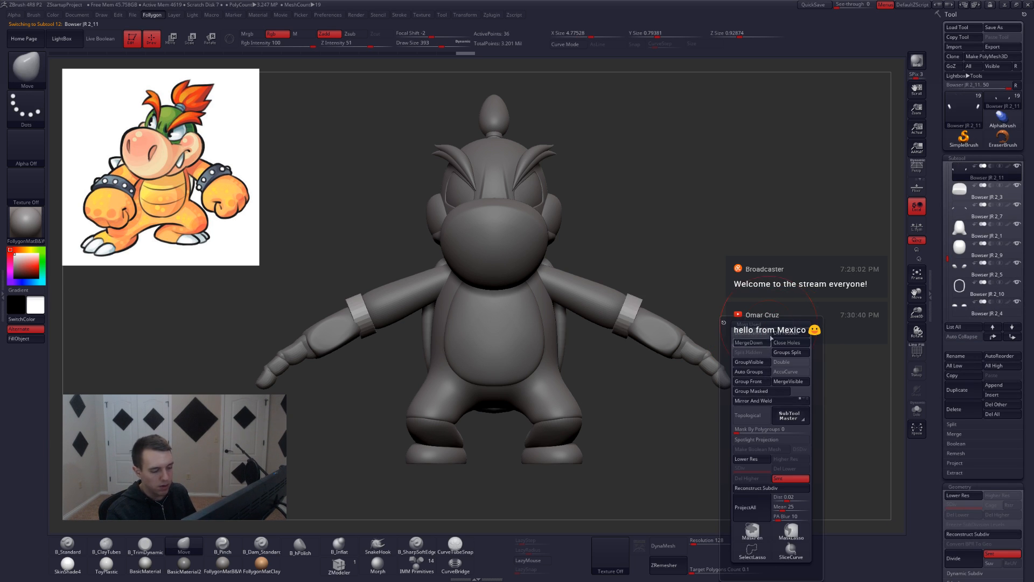
# Inspect the character from several angles and adjust the belly piece's profile with the Move brush.
pyautogui.moveTo(639, 362); pyautogui.dragTo(581, 434)
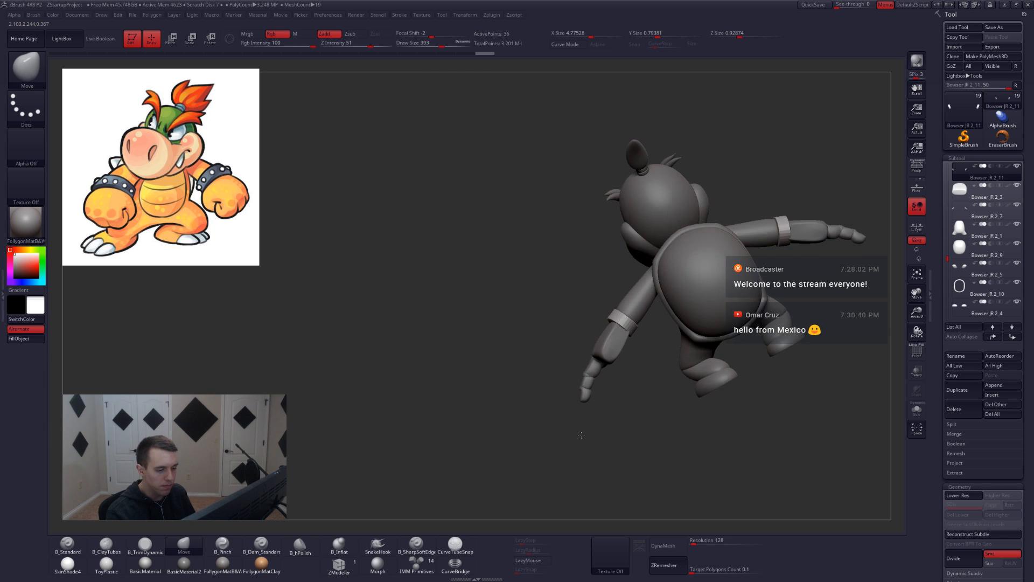
pyautogui.moveTo(624, 400)
pyautogui.mouseDown()
pyautogui.moveTo(635, 362)
pyautogui.moveTo(650, 389)
pyautogui.moveTo(585, 405)
pyautogui.mouseUp()
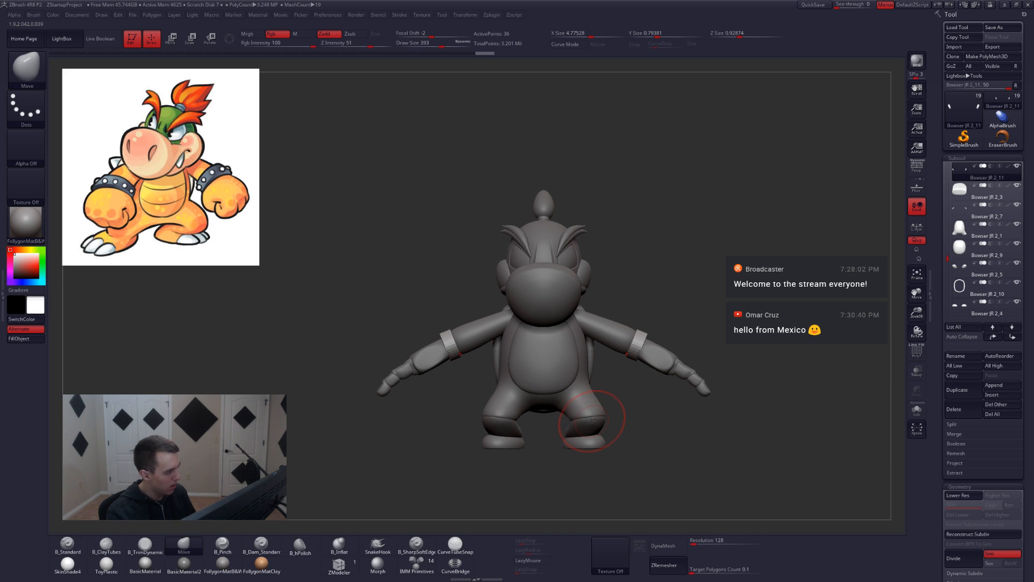
pyautogui.moveTo(592, 418)
pyautogui.mouseDown()
pyautogui.moveTo(648, 374)
pyautogui.moveTo(668, 335)
pyautogui.mouseUp()
pyautogui.keyDown('alt'); pyautogui.click(649, 373); pyautogui.keyUp('alt')
pyautogui.press('space')
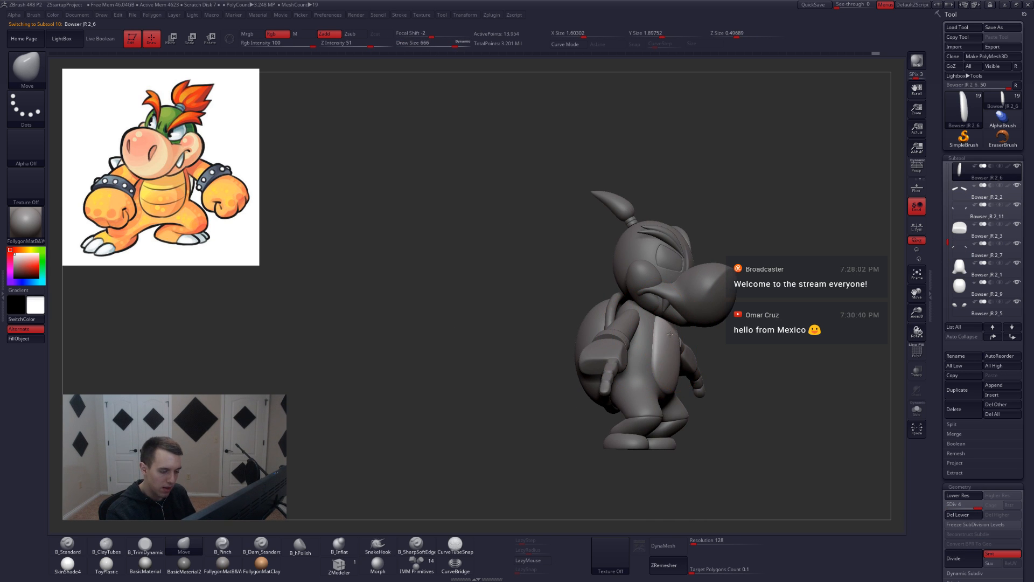
pyautogui.keyDown('shift'); pyautogui.moveTo(677, 361); pyautogui.dragTo(695, 360, button='right'); pyautogui.keyUp('shift')
pyautogui.keyDown('shift'); pyautogui.moveTo(669, 341); pyautogui.dragTo(668, 337); pyautogui.keyUp('shift')
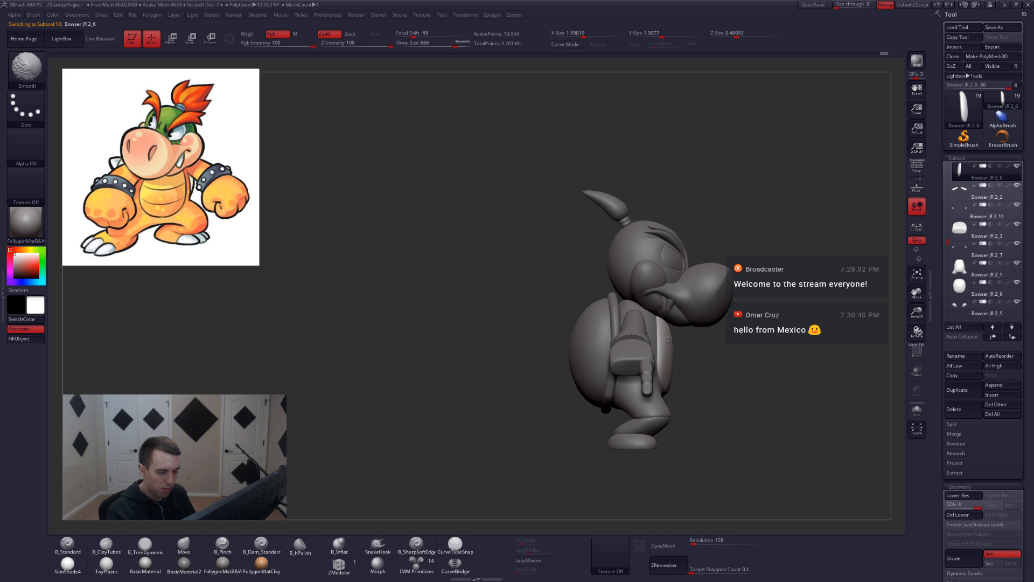
pyautogui.keyDown('shift'); pyautogui.moveTo(672, 325); pyautogui.dragTo(631, 375, button='right'); pyautogui.keyUp('shift')
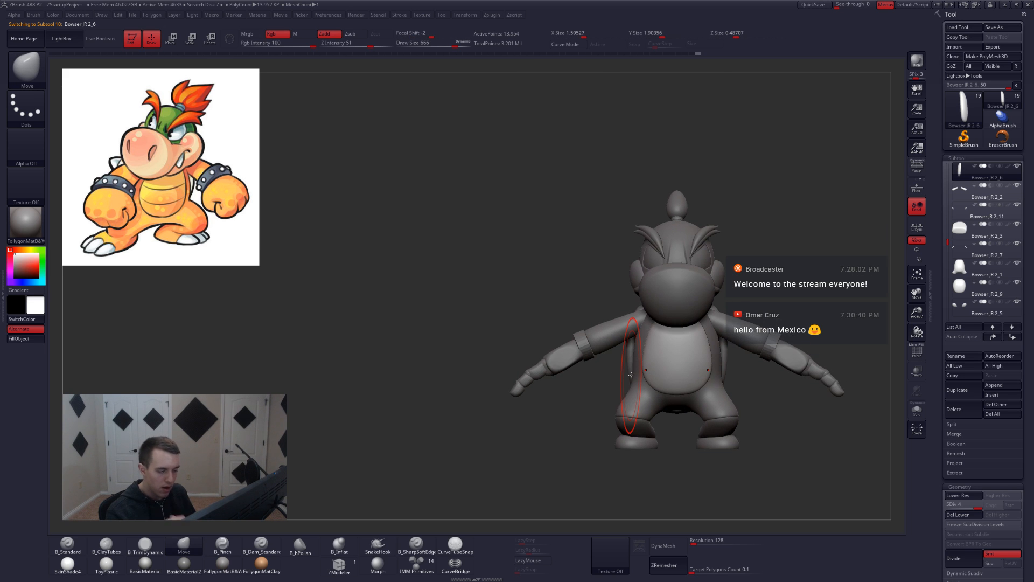
pyautogui.moveTo(758, 340)
pyautogui.keyDown('alt'); pyautogui.mouseDown(button='right')
pyautogui.moveTo(631, 377)
pyautogui.moveTo(693, 408)
pyautogui.mouseUp(button='right'); pyautogui.keyUp('alt')
# Select the upper arms, reduce the brush size, and drop the arms to subdivision level 1.
pyautogui.keyDown('alt'); pyautogui.click(636, 375); pyautogui.keyUp('alt')
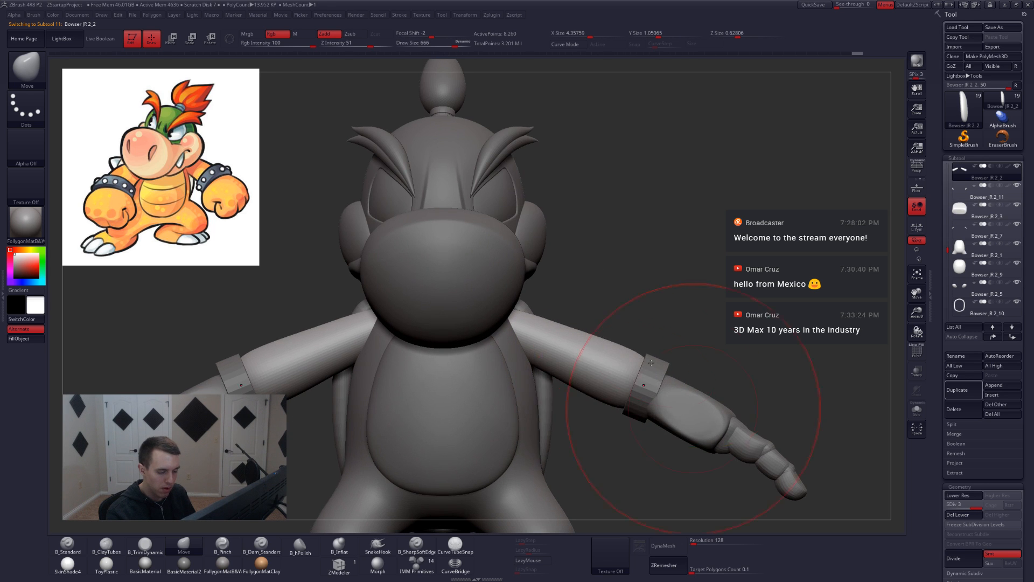
pyautogui.press('space')
pyautogui.moveTo(670, 360); pyautogui.dragTo(652, 360)
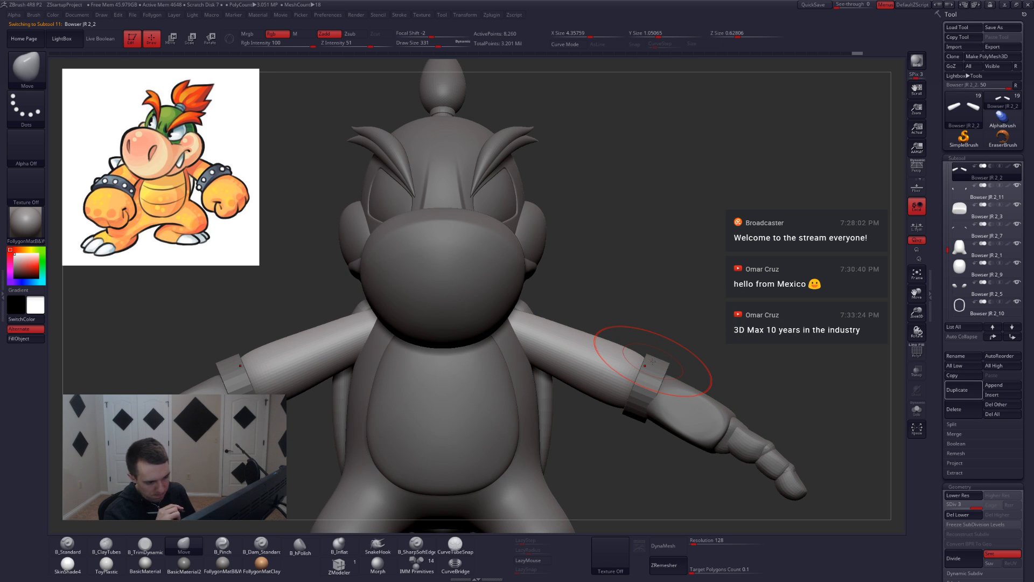
pyautogui.keyDown('alt'); pyautogui.moveTo(653, 361); pyautogui.dragTo(648, 337, button='right'); pyautogui.keyUp('alt')
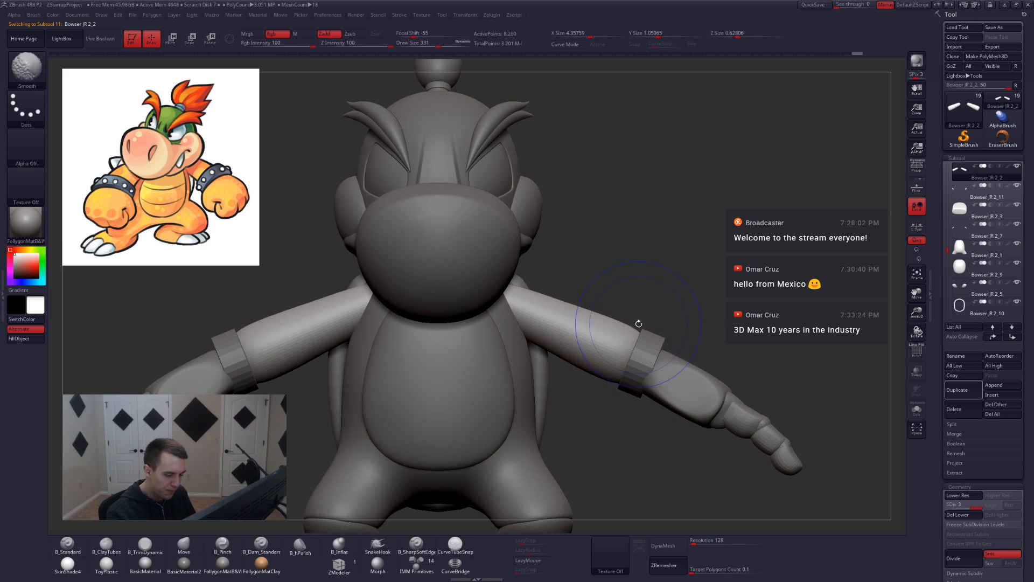
pyautogui.hotkey('shift', 'f')
pyautogui.hotkey('shift', 'd')
pyautogui.hotkey('shift', 'd')
pyautogui.hotkey('shift', 'f')
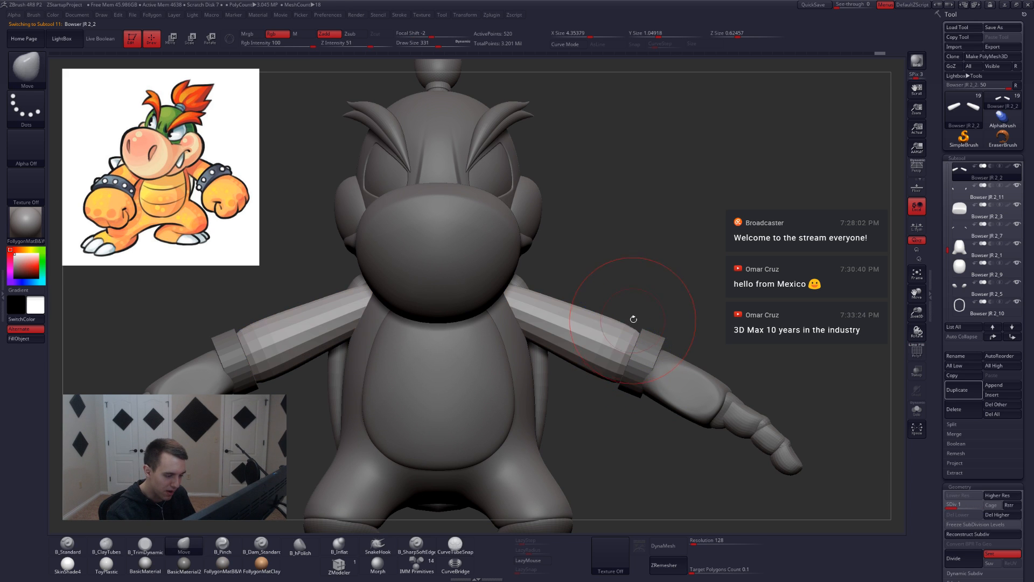
# Isolate the upper arms and mask everything except their elbow ends, inverting the mask as needed.
pyautogui.keyDown('ctrl'); pyautogui.moveTo(696, 388); pyautogui.dragTo(695, 350); pyautogui.keyUp('ctrl')
pyautogui.hotkey('shift', 's')
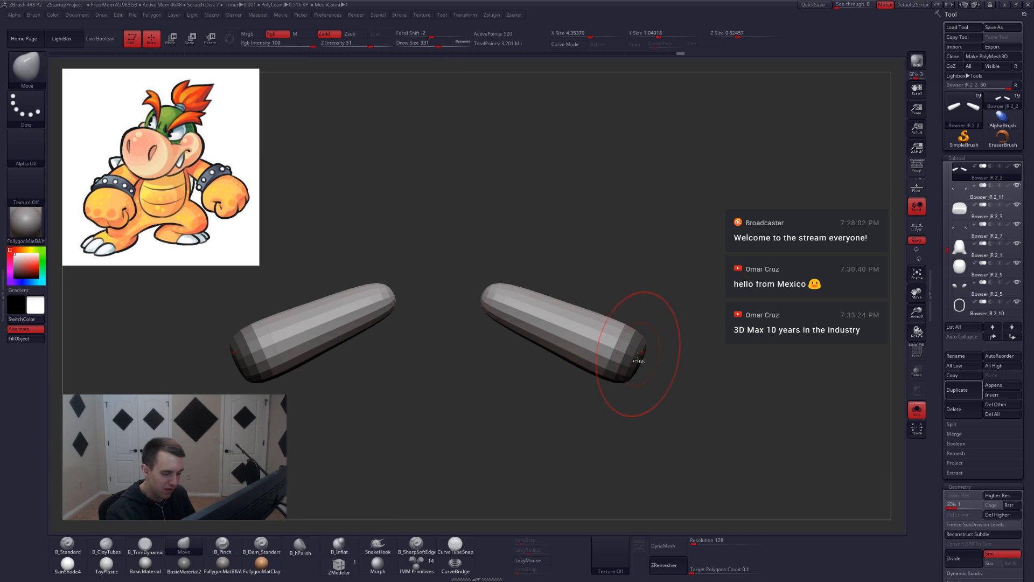
pyautogui.hotkey('ctrl', 'i')
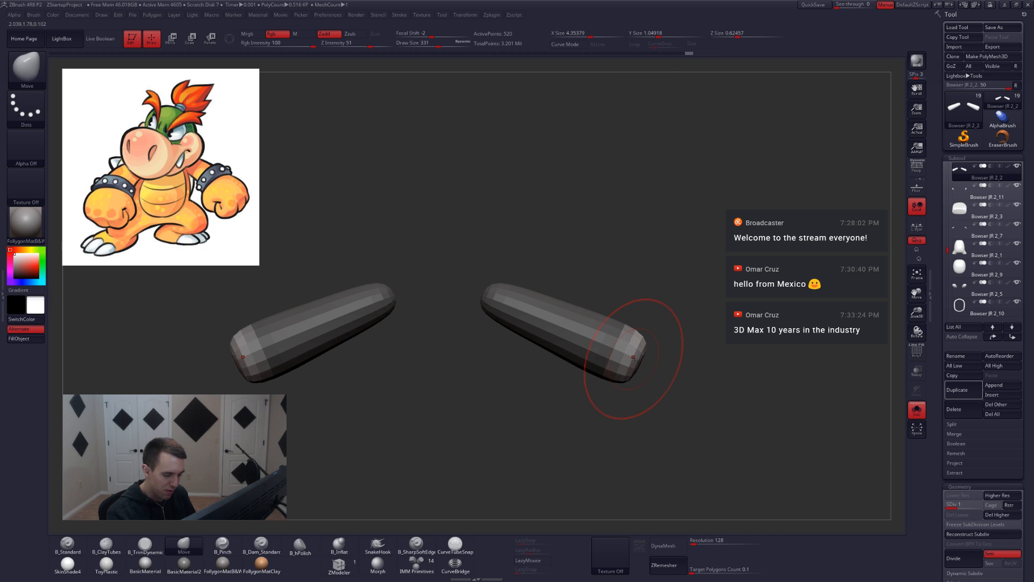
pyautogui.hotkey('ctrl', 'i')
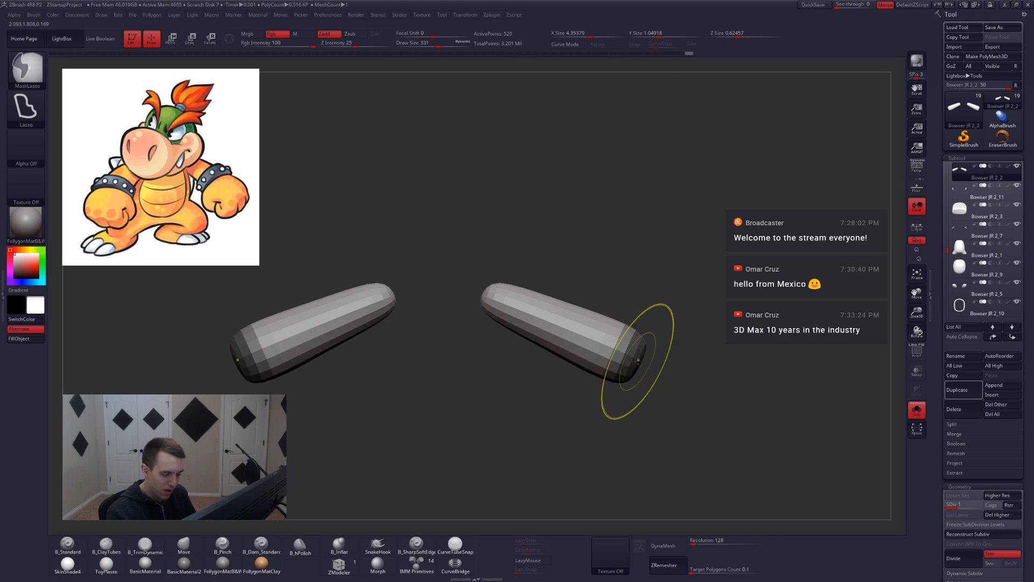
pyautogui.hotkey('ctrl', 'i')
# Enlarge the unmasked elbow ends of both upper arms with the Scale transpose line, redoing the scaling with local symmetry on.
pyautogui.press('e')
pyautogui.moveTo(640, 365); pyautogui.dragTo(609, 447)
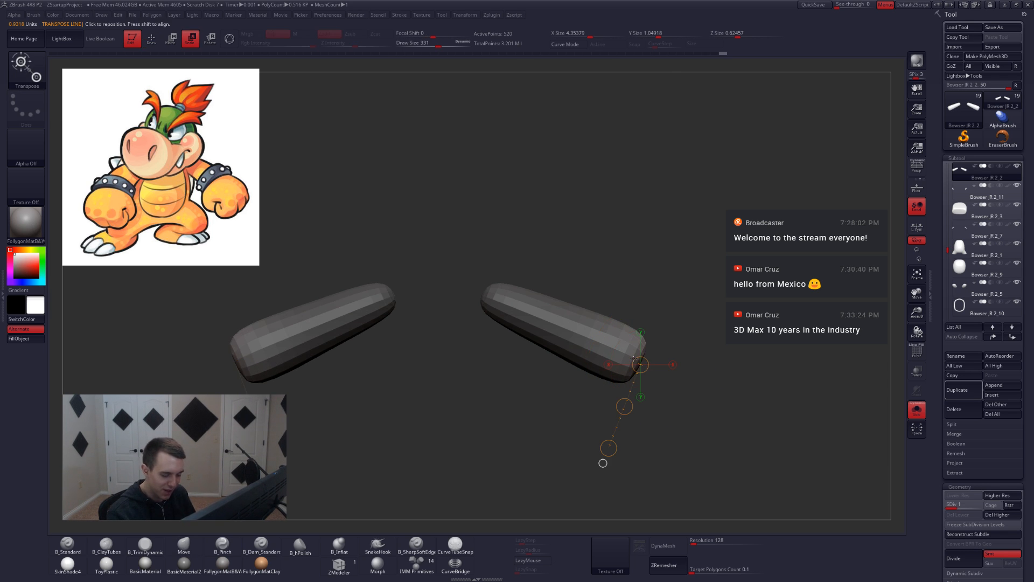
pyautogui.moveTo(599, 345); pyautogui.dragTo(688, 382)
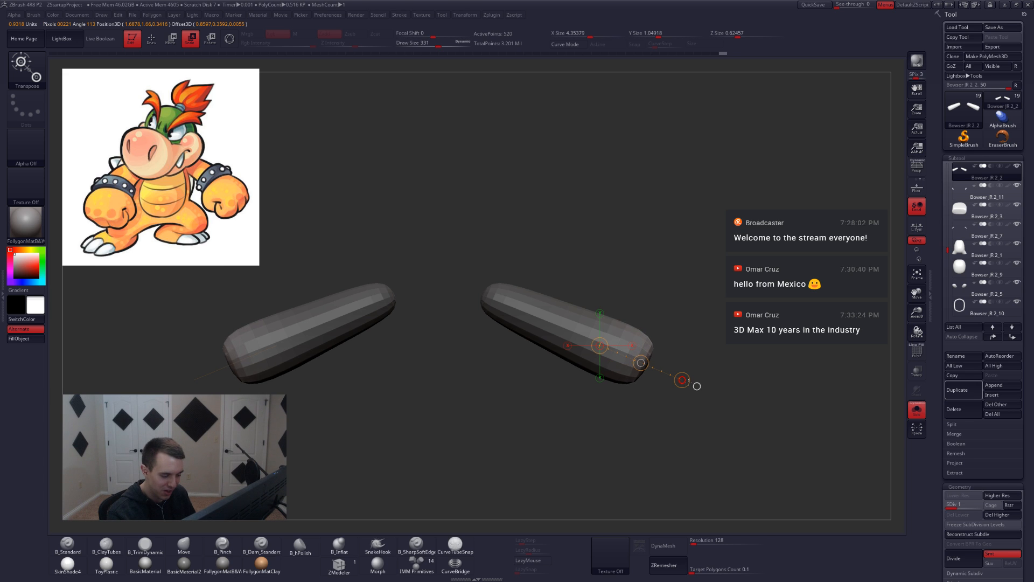
pyautogui.click(914, 230)
pyautogui.hotkey('ctrl', 'z')
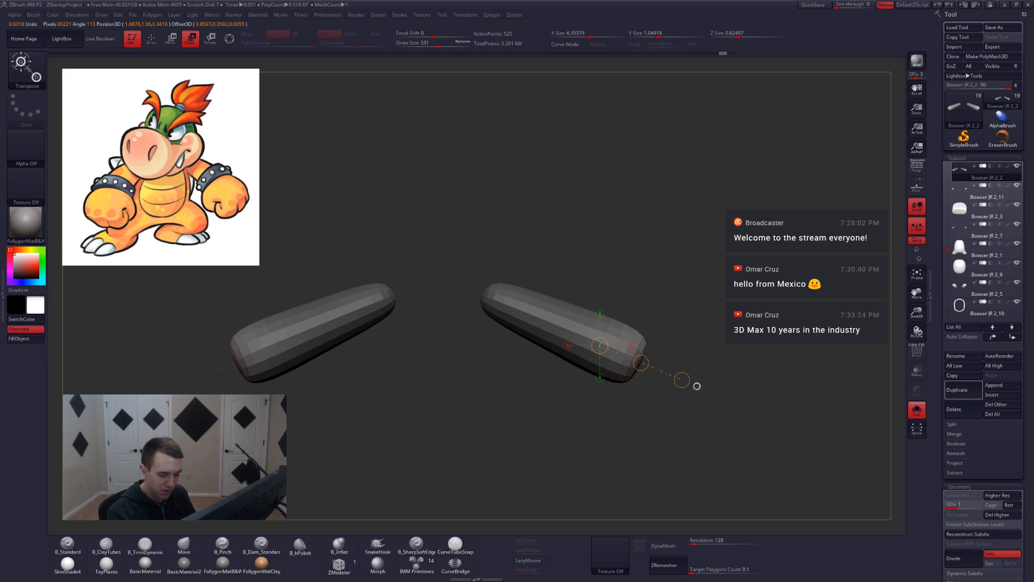
pyautogui.hotkey('ctrl', 'shift', 'z')
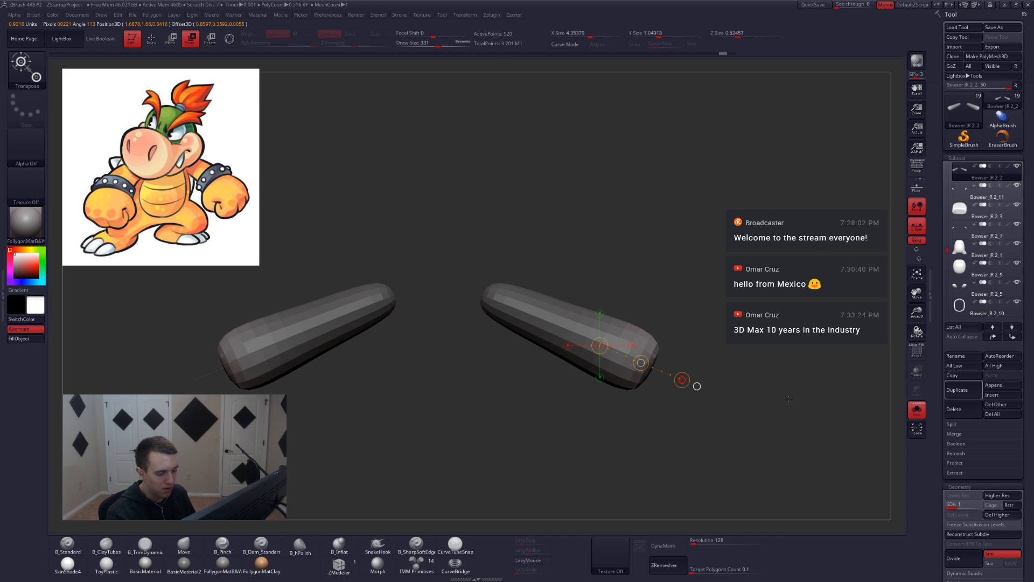
pyautogui.moveTo(789, 398); pyautogui.dragTo(787, 398)
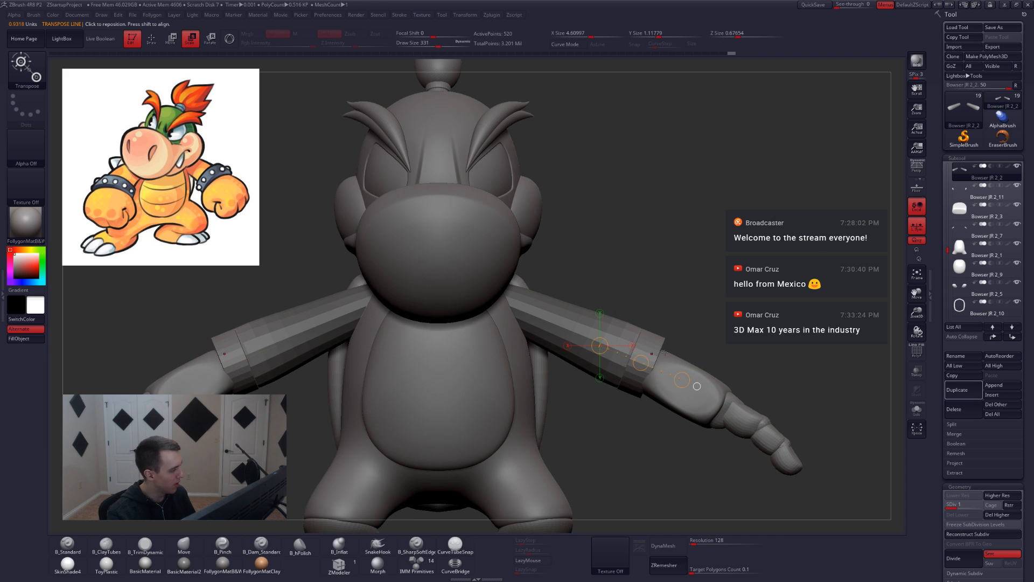
# Turn off local symmetry, return the upper arms to subdivision level 3, and check their shape with the Move brush active.
pyautogui.click(918, 231)
pyautogui.press('q')
pyautogui.press('d')
pyautogui.press('d')
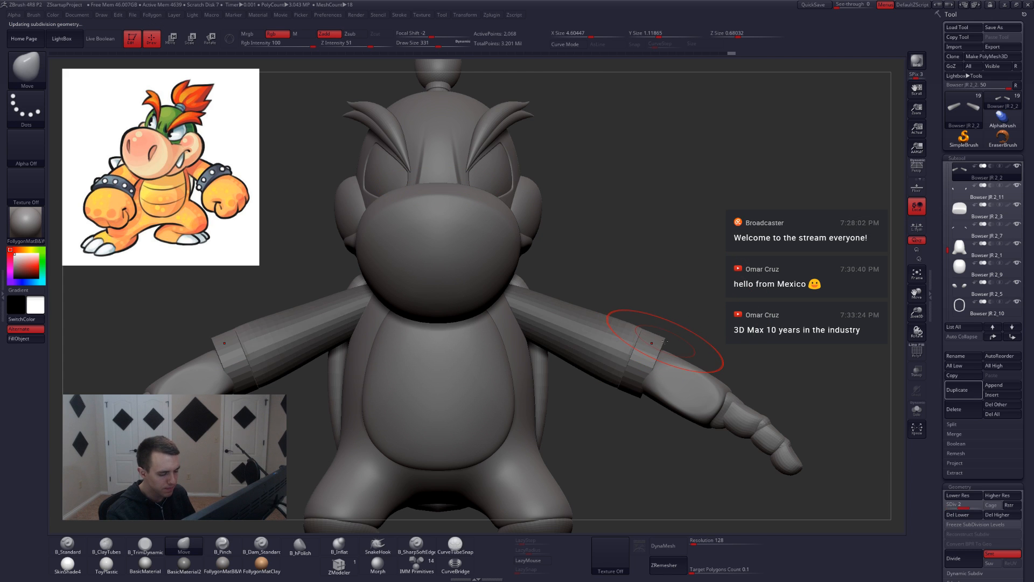
pyautogui.press('space')
pyautogui.press('shift')
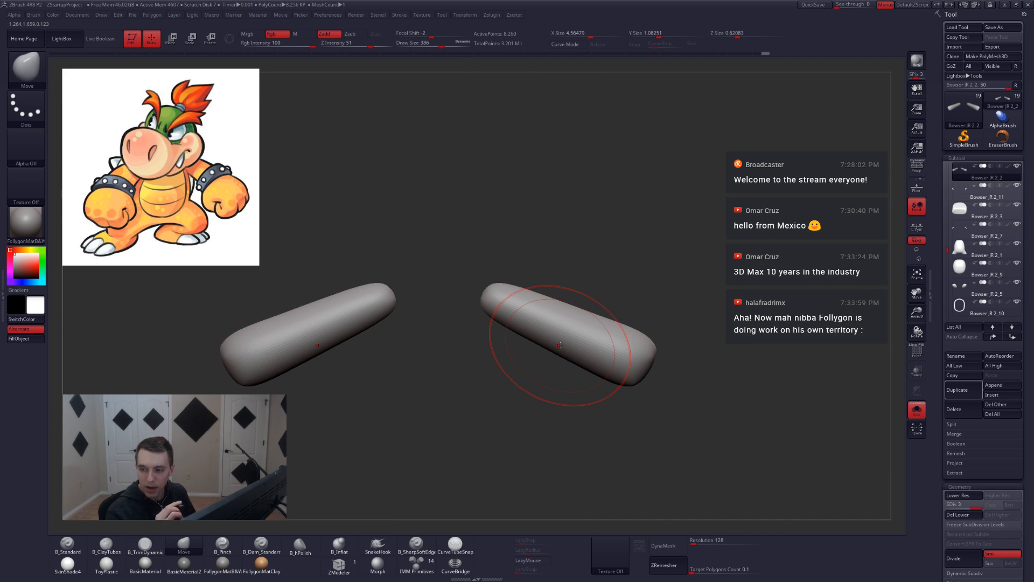
# Smooth the upper arms' elbow ends and refine the arms against the full character with the Move brush at draw size 453.
pyautogui.keyDown('shift'); pyautogui.moveTo(630, 345); pyautogui.dragTo(650, 367); pyautogui.keyUp('shift')
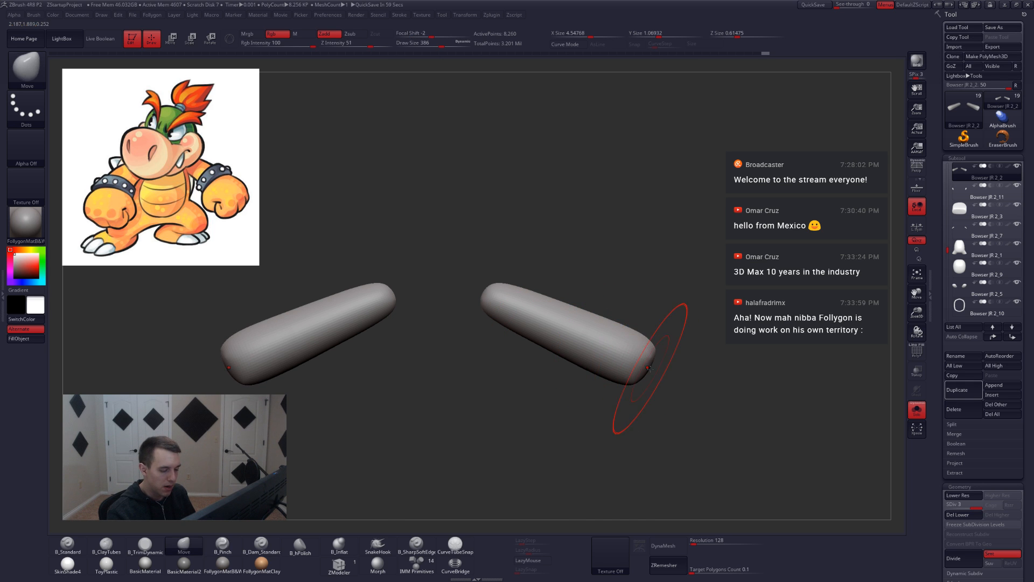
pyautogui.click(916, 409)
pyautogui.moveTo(754, 377)
pyautogui.mouseDown()
pyautogui.moveTo(618, 378)
pyautogui.moveTo(658, 355)
pyautogui.mouseUp()
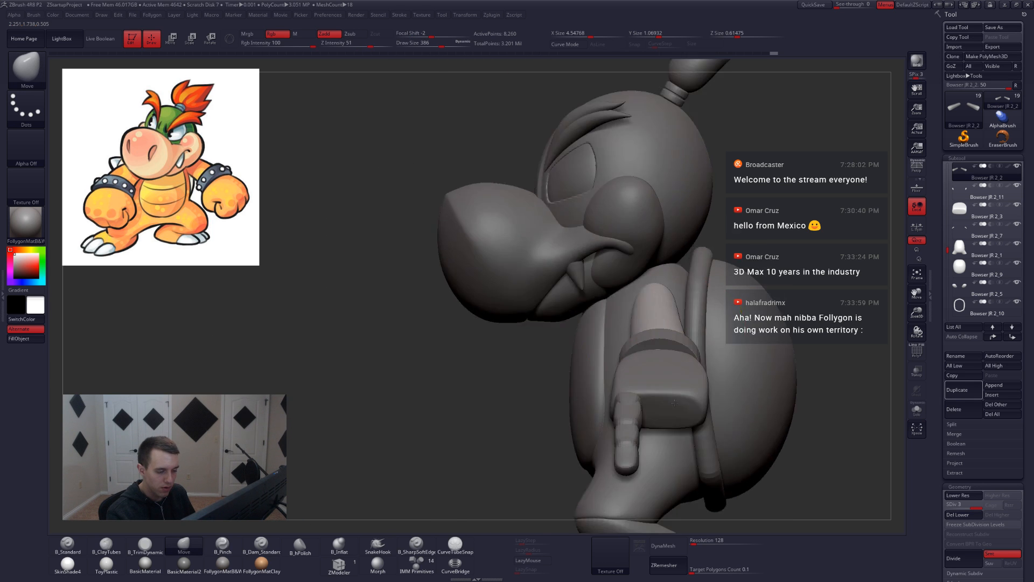
pyautogui.moveTo(674, 403)
pyautogui.mouseDown(button='right')
pyautogui.moveTo(687, 351)
pyautogui.moveTo(678, 446)
pyautogui.mouseUp(button='right')
pyautogui.press('space')
pyautogui.moveTo(646, 360); pyautogui.dragTo(654, 360)
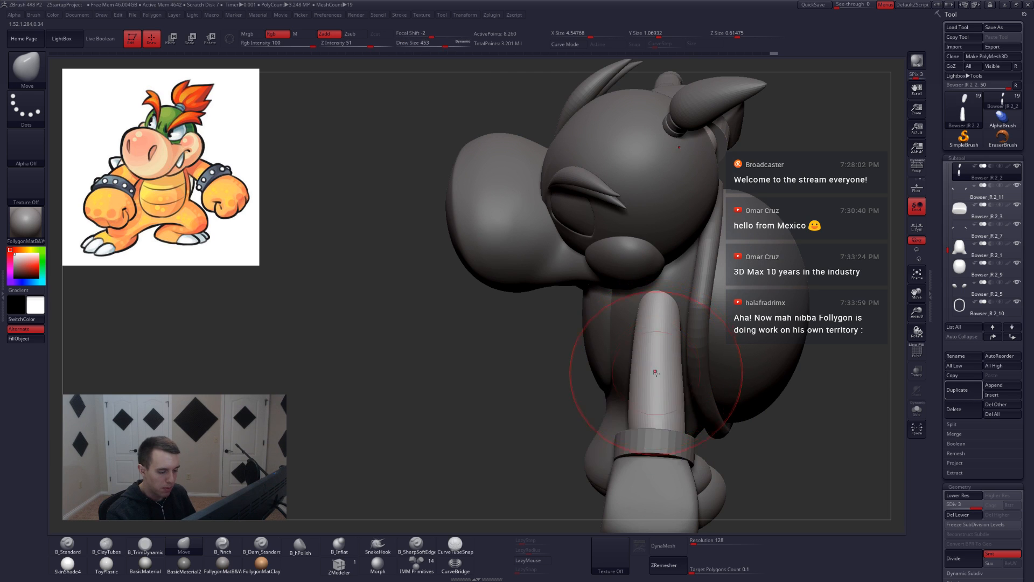
pyautogui.moveTo(655, 372)
pyautogui.mouseDown(button='right')
pyautogui.moveTo(673, 395)
pyautogui.moveTo(684, 350)
pyautogui.moveTo(704, 367)
pyautogui.moveTo(691, 395)
pyautogui.moveTo(676, 335)
pyautogui.moveTo(703, 362)
pyautogui.moveTo(665, 351)
pyautogui.moveTo(668, 369)
pyautogui.mouseUp(button='right')
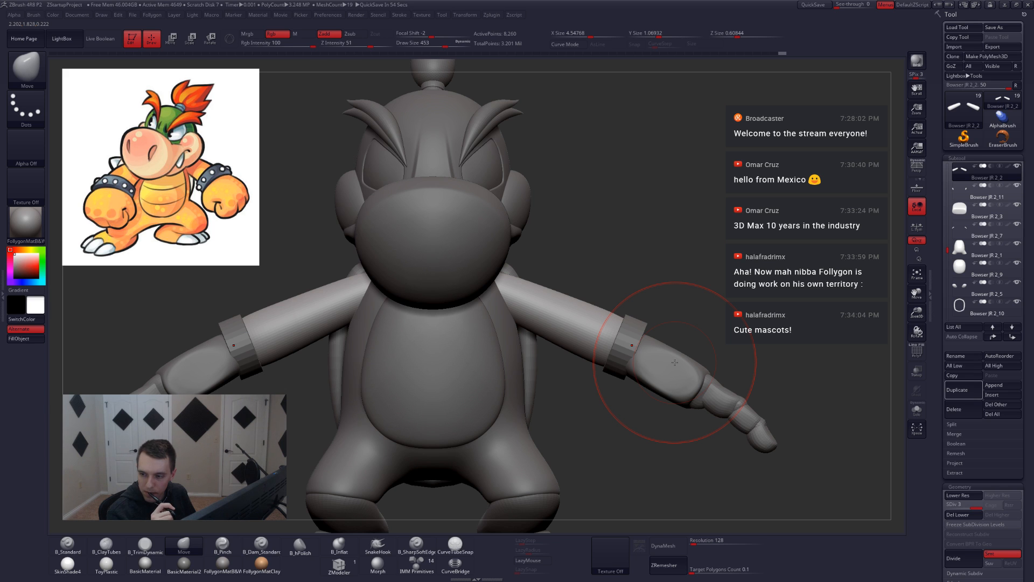
# Adjust the upper arms' silhouette above the cuffs in front view with the Move brush at draw size 492.
pyautogui.moveTo(700, 362)
pyautogui.keyDown('ctrl'); pyautogui.mouseDown(button='right')
pyautogui.moveTo(683, 329)
pyautogui.moveTo(664, 410)
pyautogui.moveTo(612, 351)
pyautogui.mouseUp(button='right'); pyautogui.keyUp('ctrl')
pyautogui.press('space')
pyautogui.moveTo(581, 345); pyautogui.dragTo(586, 344)
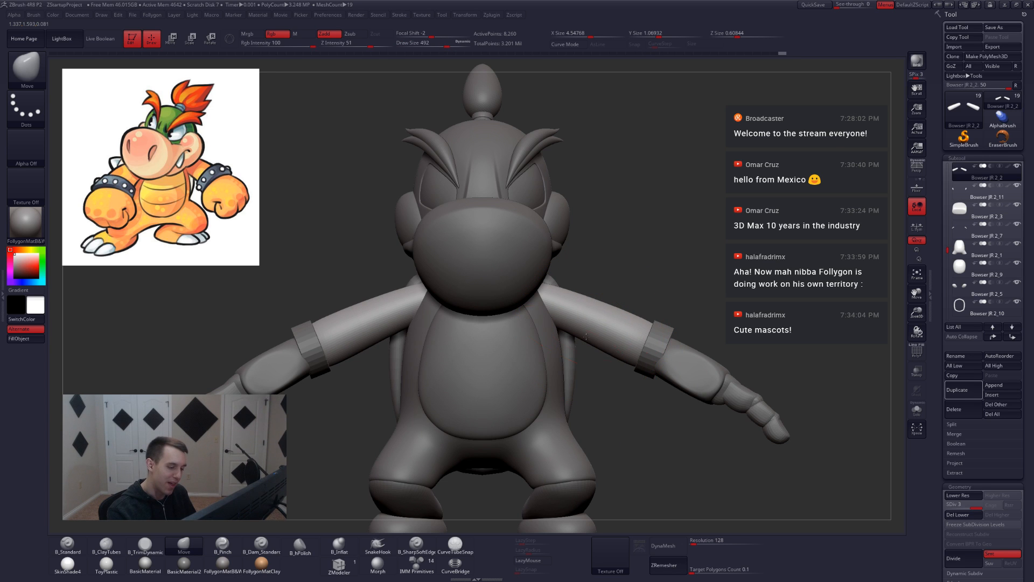
pyautogui.moveTo(651, 362)
pyautogui.keyDown('ctrl'); pyautogui.mouseDown(button='right')
pyautogui.moveTo(674, 328)
pyautogui.moveTo(685, 351)
pyautogui.moveTo(653, 370)
pyautogui.moveTo(619, 367)
pyautogui.moveTo(649, 364)
pyautogui.moveTo(669, 335)
pyautogui.mouseUp(button='right'); pyautogui.keyUp('ctrl')
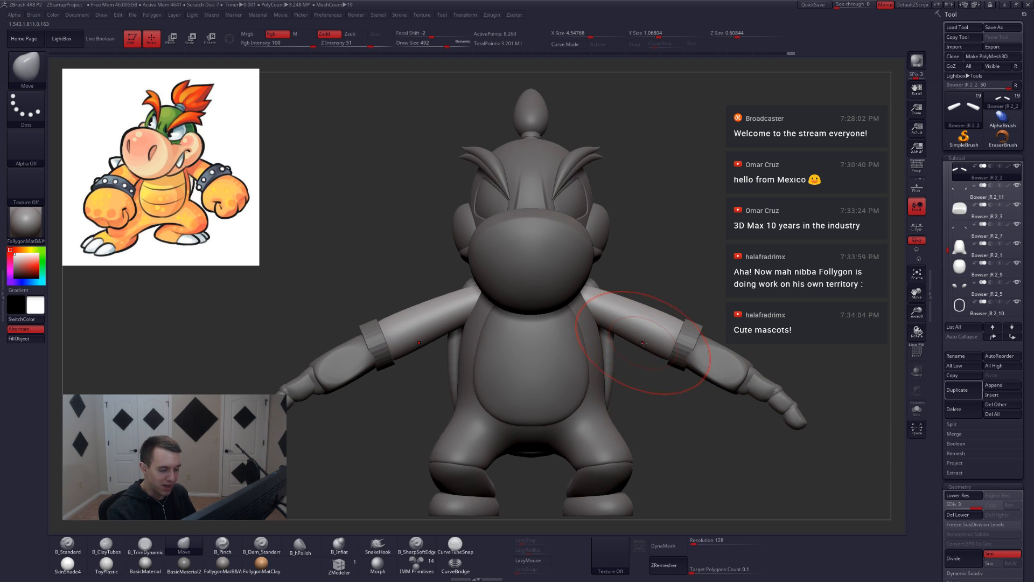
# Set the draw size to 542, show the wireframe, and drop the upper arms to subdivision level 1.
pyautogui.press('space')
pyautogui.hotkey('shift', 'f')
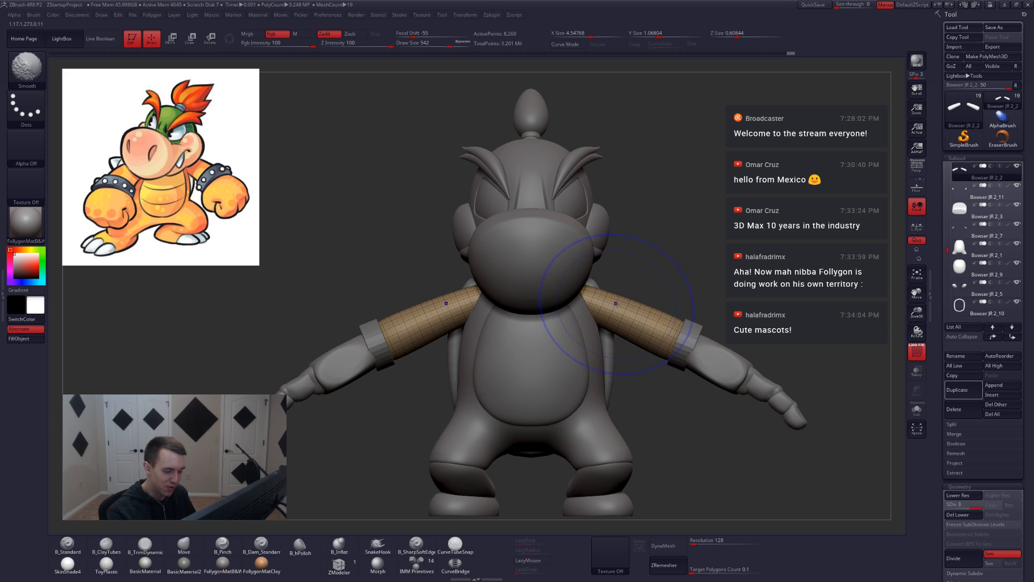
pyautogui.hotkey('shift', 'd')
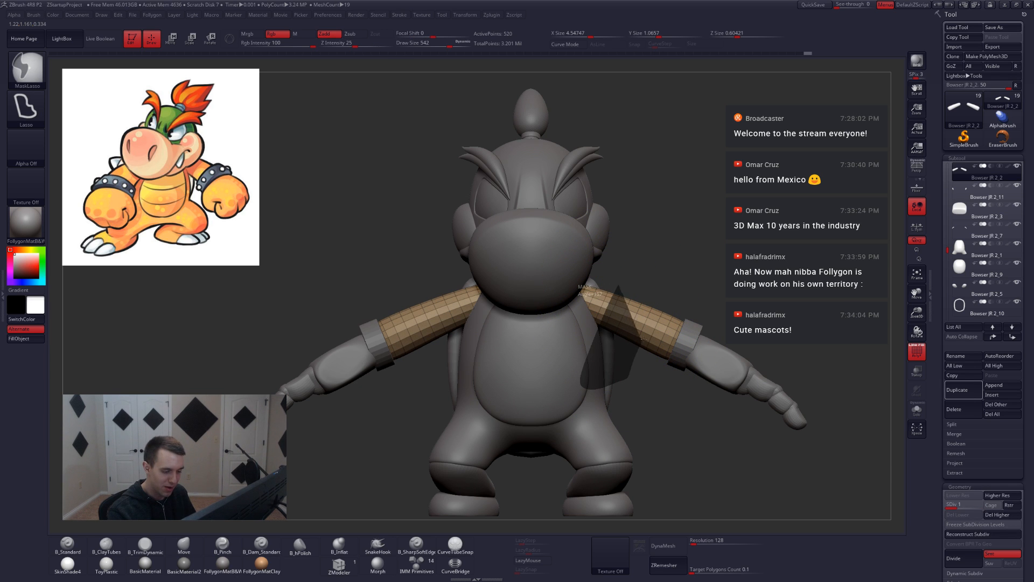
pyautogui.keyDown('ctrl'); pyautogui.moveTo(641, 339); pyautogui.dragTo(633, 329); pyautogui.keyUp('ctrl')
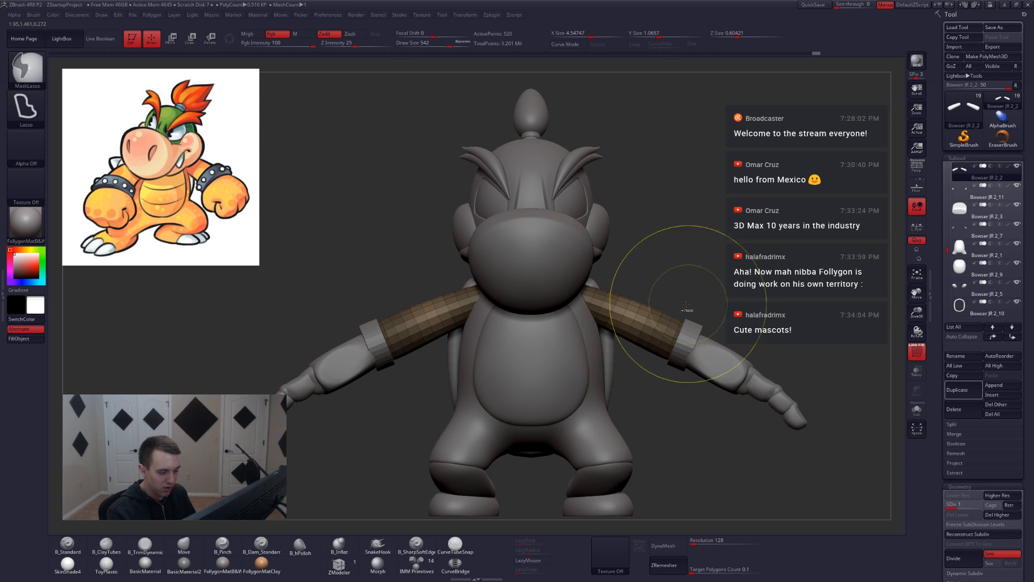
pyautogui.press('w')
pyautogui.moveTo(624, 314); pyautogui.dragTo(592, 388)
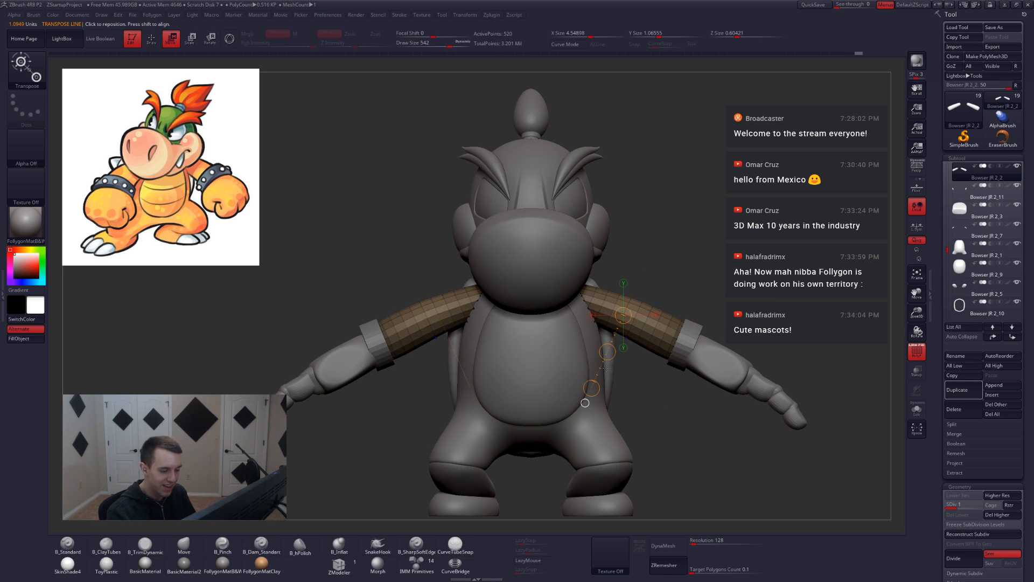
pyautogui.press('q')
# Reshape the low-resolution upper arms with the Move brush at draw size 386 and hide the wireframe.
pyautogui.press('space')
pyautogui.moveTo(613, 324); pyautogui.dragTo(594, 325)
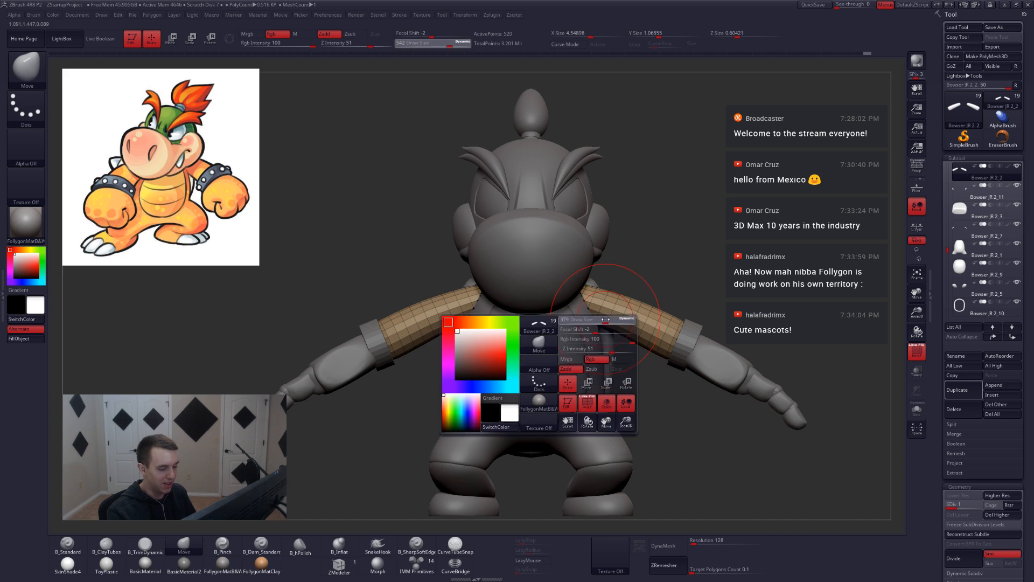
pyautogui.hotkey('shift', 'f')
pyautogui.hotkey('alt', 's')
pyautogui.hotkey('alt', 's')
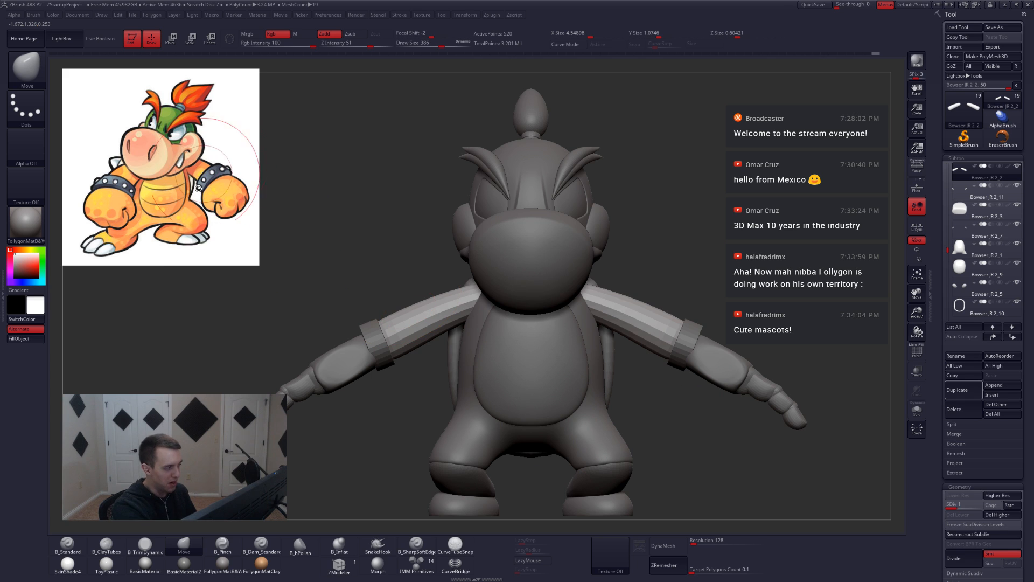
# Refine the upper arms with the Move brush at draw size 484 and return them to subdivision level 3.
pyautogui.press('space')
pyautogui.moveTo(610, 364); pyautogui.dragTo(618, 364)
pyautogui.press('d')
pyautogui.press('d')
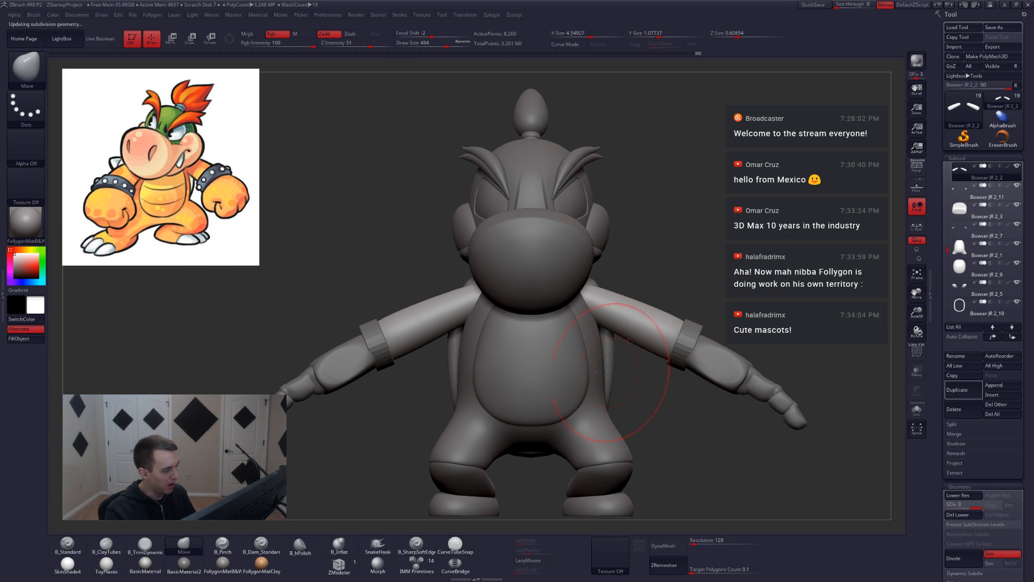
pyautogui.keyDown('alt'); pyautogui.moveTo(691, 359); pyautogui.dragTo(660, 366, button='right'); pyautogui.keyUp('alt')
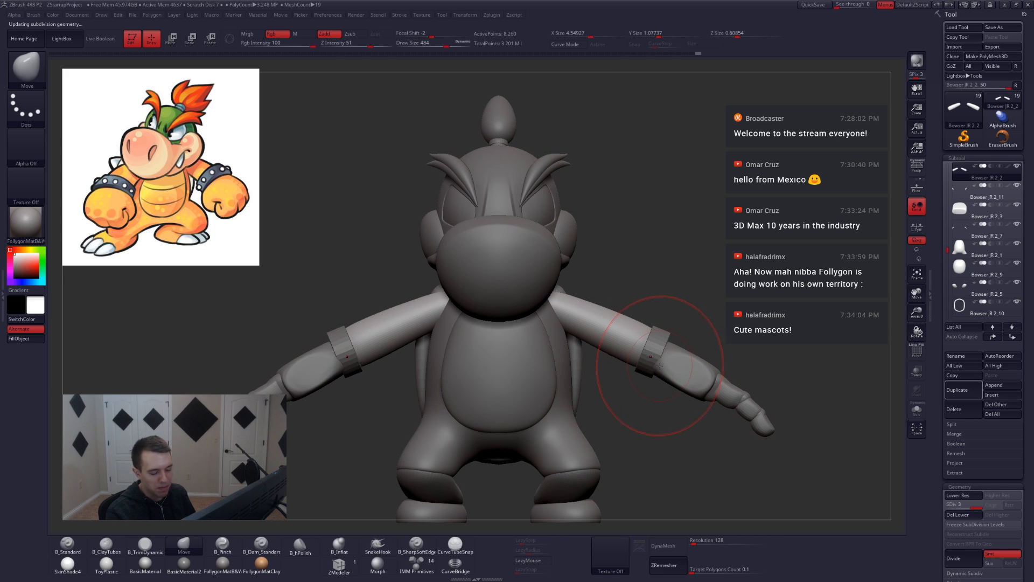
# Isolate the upper arms and extend their elbow ends outward with the Move brush at draw size 408, showing the full character again.
pyautogui.hotkey('alt', 's')
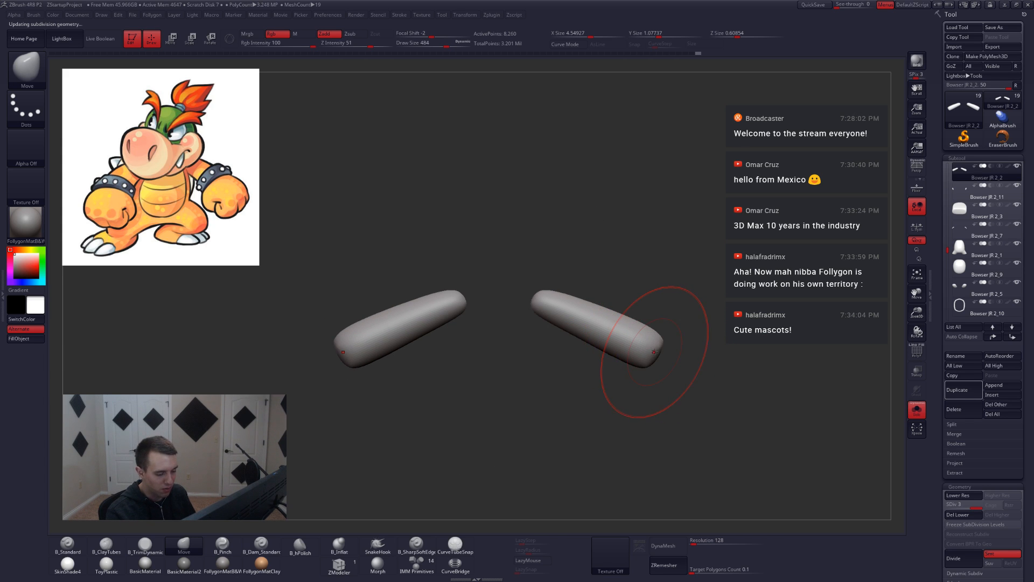
pyautogui.press('space')
pyautogui.moveTo(664, 347); pyautogui.dragTo(659, 346)
pyautogui.keyDown('ctrl'); pyautogui.moveTo(660, 342); pyautogui.dragTo(669, 341, button='right'); pyautogui.keyUp('ctrl')
pyautogui.press('b')
pyautogui.press('m')
pyautogui.press('v')
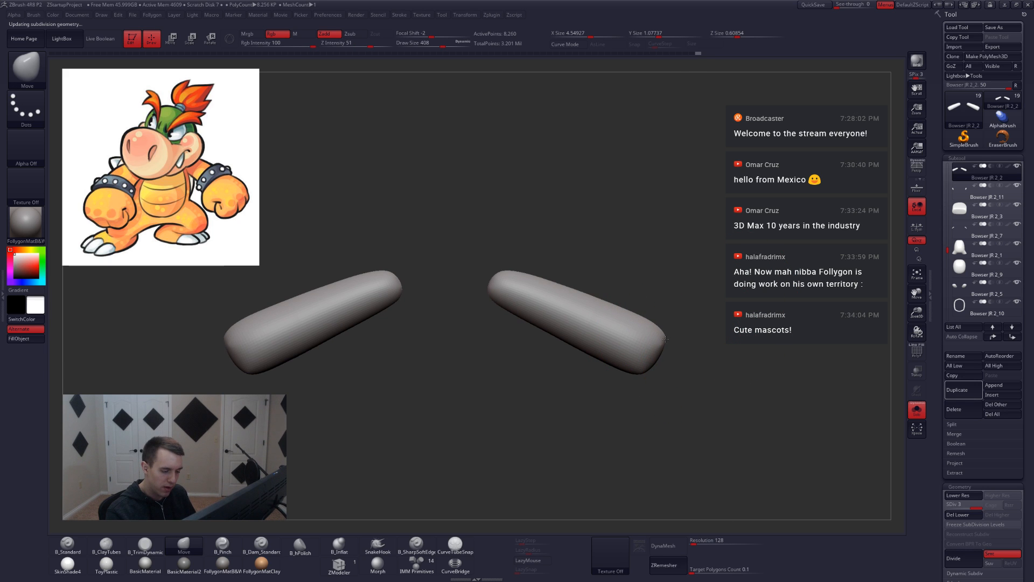
pyautogui.hotkey('alt', 's')
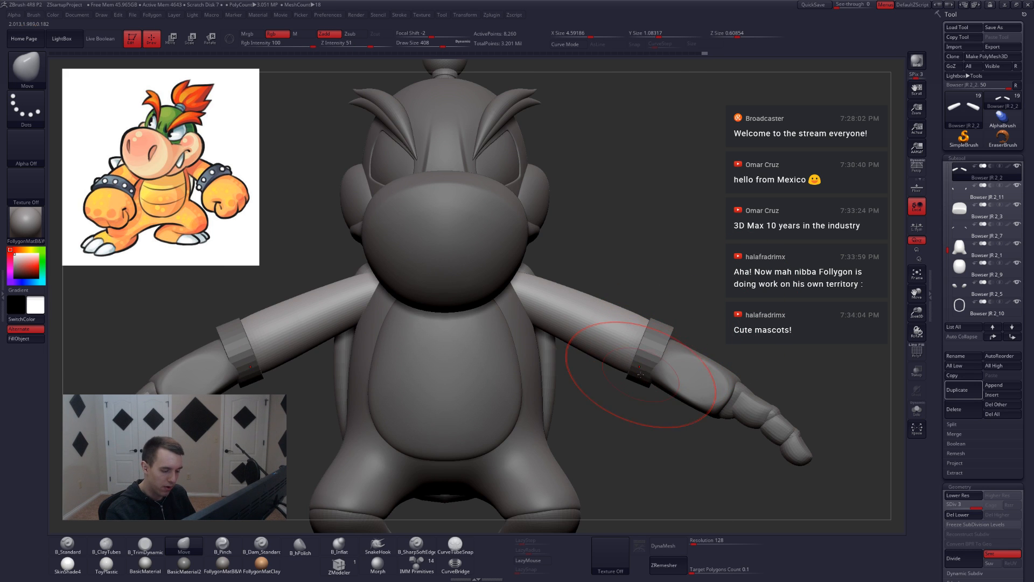
# Round out the isolated upper arms' elbow ends with the Move brush at draw size 299 and bring back the full character.
pyautogui.hotkey('alt', 's')
pyautogui.keyDown('shift'); pyautogui.moveTo(662, 367); pyautogui.dragTo(654, 363, button='right'); pyautogui.keyUp('shift')
pyautogui.press('space')
pyautogui.moveTo(662, 356); pyautogui.dragTo(655, 356)
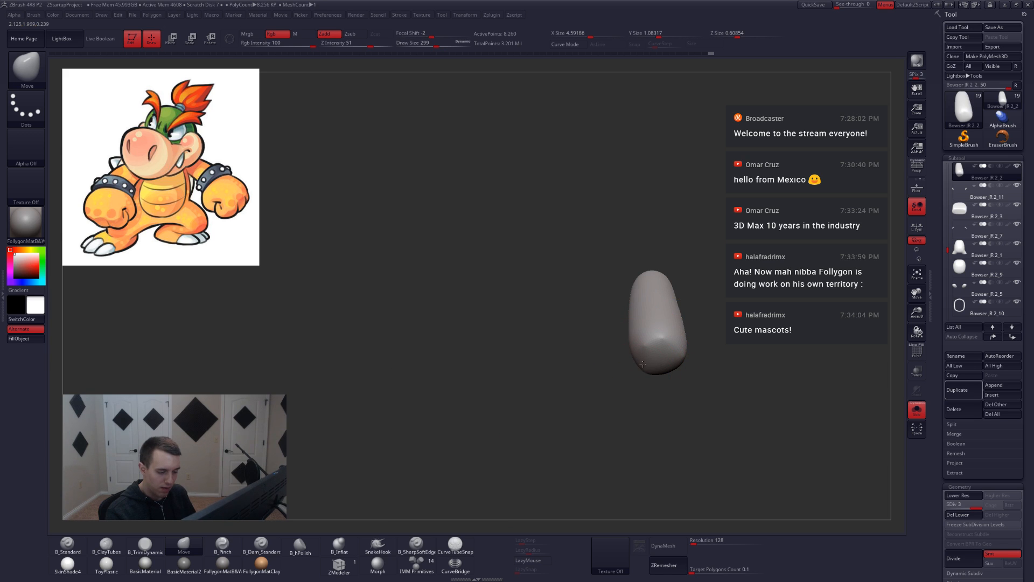
pyautogui.moveTo(659, 370)
pyautogui.keyDown('shift'); pyautogui.mouseDown(button='right')
pyautogui.moveTo(681, 362)
pyautogui.moveTo(676, 390)
pyautogui.moveTo(668, 369)
pyautogui.mouseUp(button='right'); pyautogui.keyUp('shift')
pyautogui.hotkey('alt', 's')
pyautogui.hotkey('ctrl', 'shift', 'space')
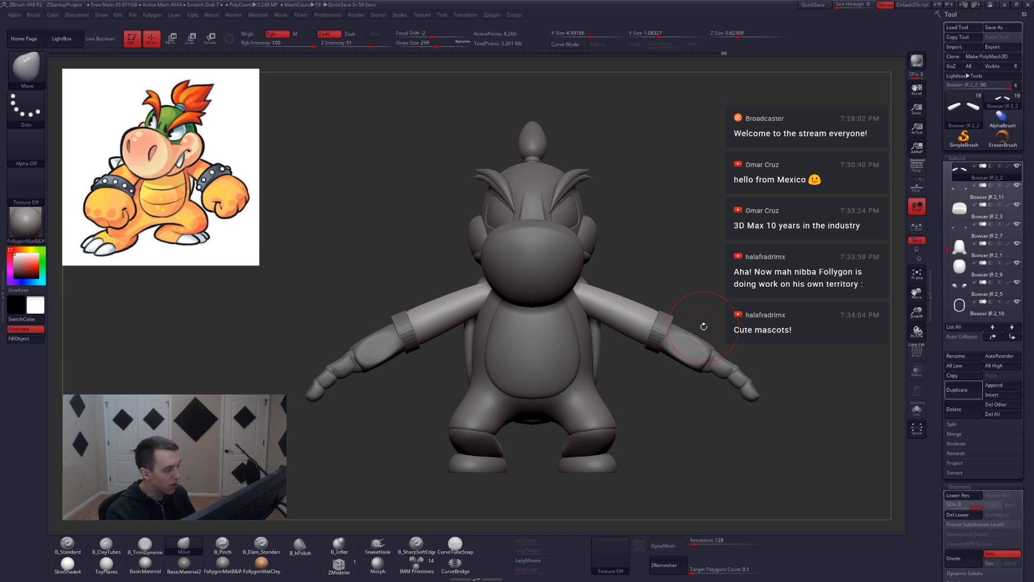
# Raise the upper arms to subdivision level 5 and check them in isolation.
pyautogui.moveTo(657, 334)
pyautogui.keyDown('ctrl'); pyautogui.mouseDown(button='right')
pyautogui.moveTo(671, 371)
pyautogui.moveTo(658, 430)
pyautogui.mouseUp(button='right'); pyautogui.keyUp('ctrl')
pyautogui.press('ctrl')
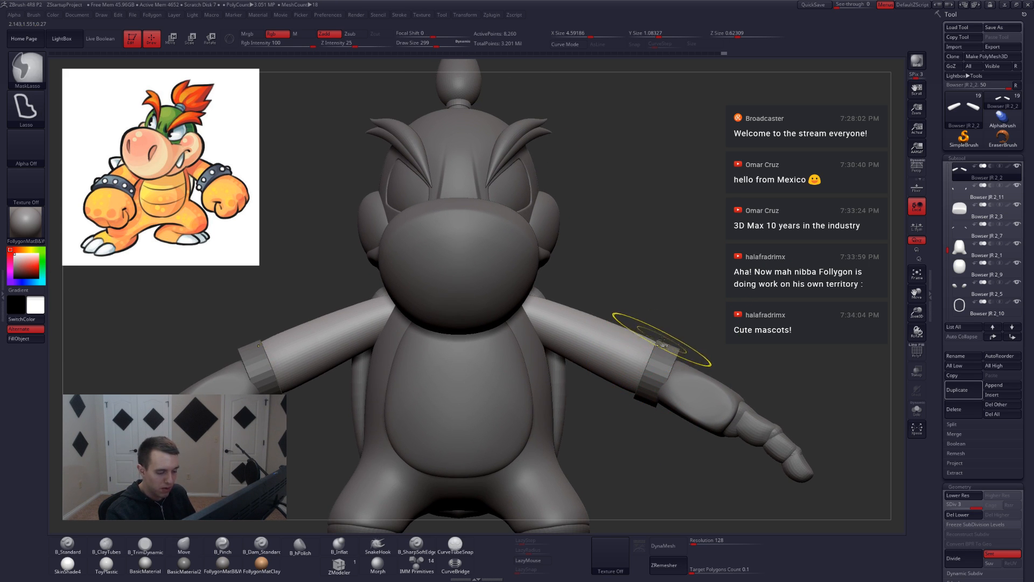
pyautogui.moveTo(711, 417)
pyautogui.keyDown('ctrl'); pyautogui.mouseDown()
pyautogui.moveTo(624, 432)
pyautogui.moveTo(621, 388)
pyautogui.mouseUp(); pyautogui.keyUp('ctrl')
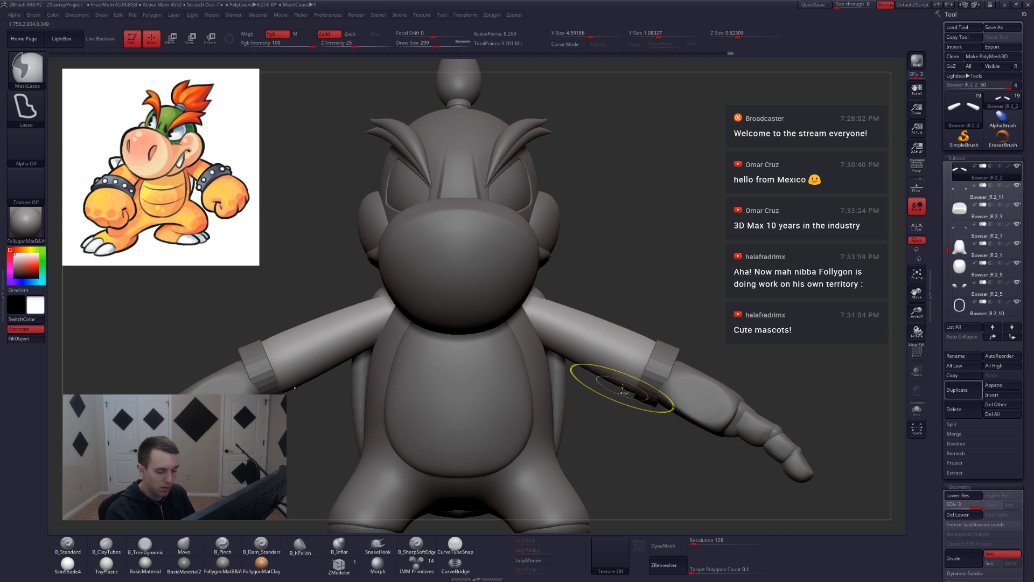
pyautogui.hotkey('shift', 's')
pyautogui.press('d')
pyautogui.press('d')
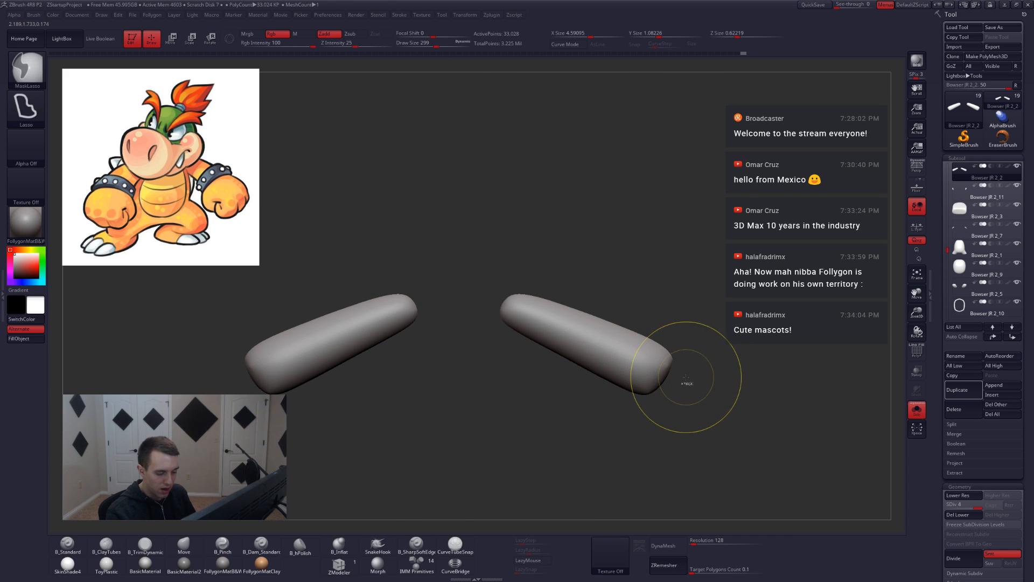
pyautogui.hotkey('shift', 's')
pyautogui.press('w')
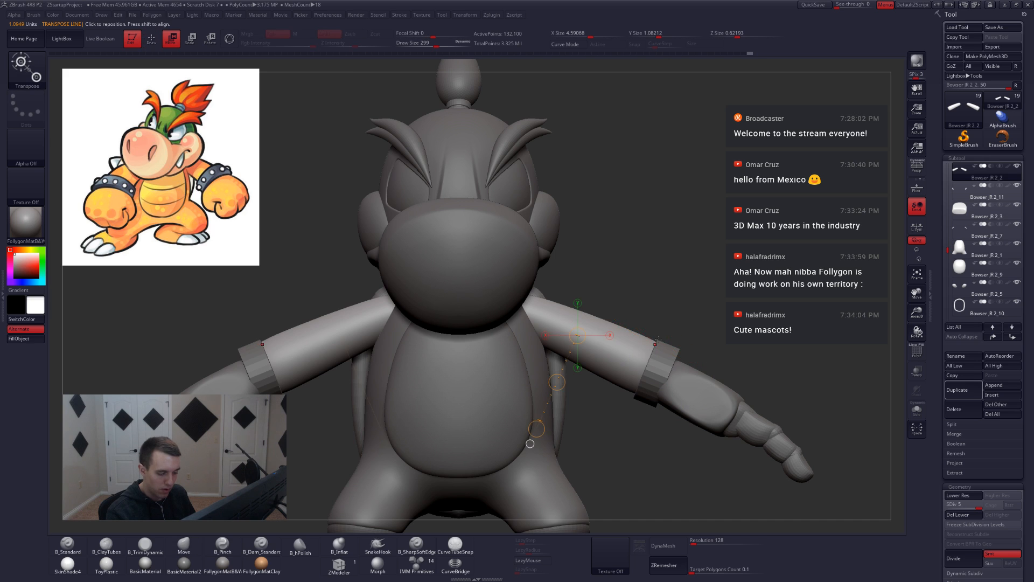
pyautogui.keyDown('ctrl'); pyautogui.click(705, 322); pyautogui.keyUp('ctrl')
pyautogui.press('q')
pyautogui.keyDown('ctrl'); pyautogui.click(707, 341); pyautogui.keyUp('ctrl')
pyautogui.press('w')
pyautogui.press('q')
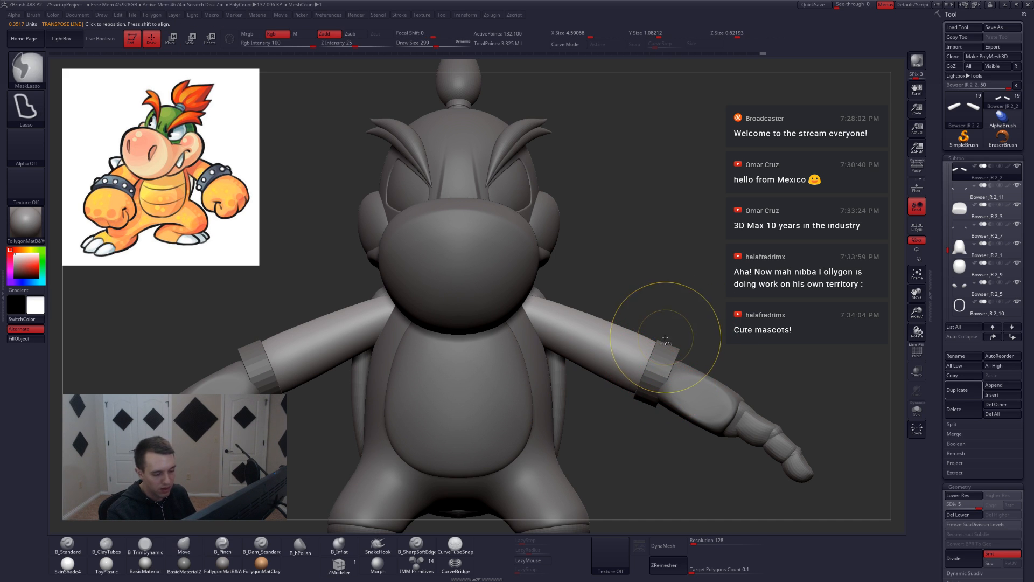
# Try to flatten the upper arms' elbow ends with the Move transpose line while the rest of the arms is masked.
pyautogui.moveTo(670, 338)
pyautogui.keyDown('ctrl'); pyautogui.mouseDown()
pyautogui.moveTo(686, 425)
pyautogui.moveTo(623, 415)
pyautogui.moveTo(626, 424)
pyautogui.mouseUp(); pyautogui.keyUp('ctrl')
pyautogui.keyDown('ctrl'); pyautogui.click(629, 428); pyautogui.keyUp('ctrl')
pyautogui.hotkey('shift', 's')
pyautogui.press('w')
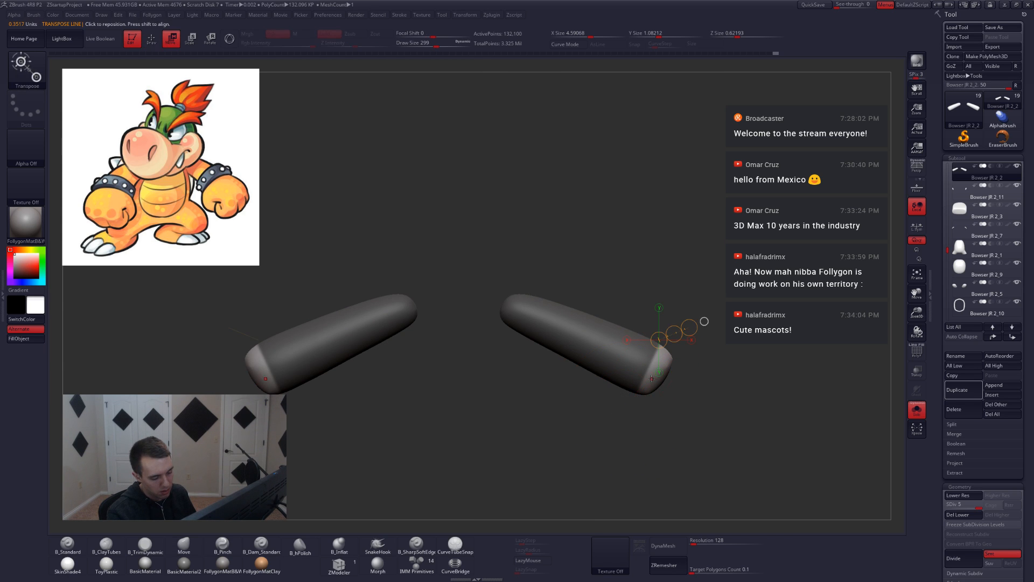
pyautogui.moveTo(647, 374); pyautogui.dragTo(705, 396)
pyautogui.press('q')
pyautogui.moveTo(703, 393); pyautogui.dragTo(642, 381)
pyautogui.hotkey('ctrl', 'z')
pyautogui.hotkey('ctrl', 'z')
pyautogui.hotkey('ctrl', 'z')
pyautogui.hotkey('ctrl', 'z')
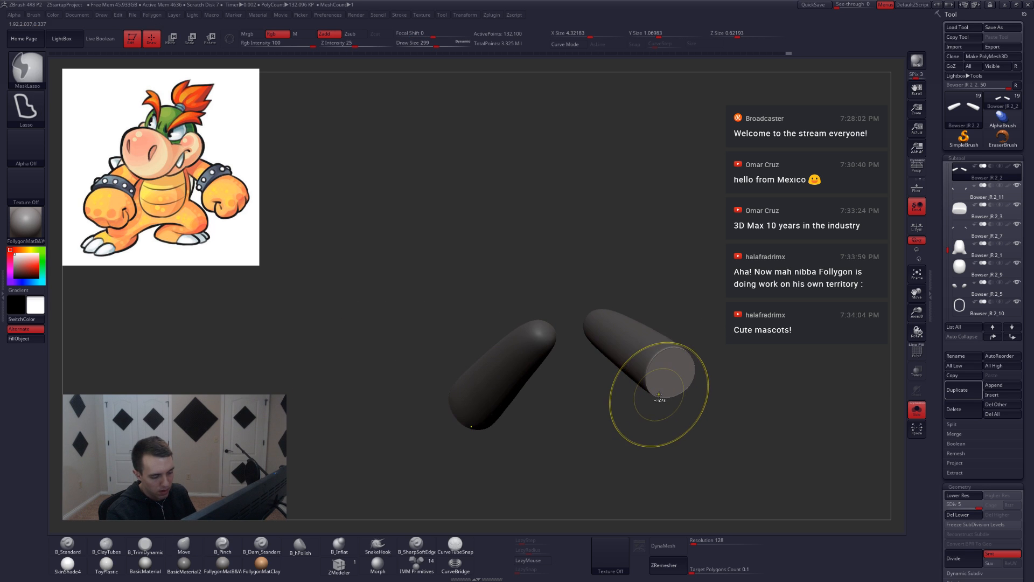
# Select the arm cuffs and rotate them slightly with the Rotate transpose line to follow the arms, with the full character shown.
pyautogui.hotkey('shift', 's')
pyautogui.keyDown('shift'); pyautogui.moveTo(713, 379); pyautogui.dragTo(765, 379); pyautogui.keyUp('shift')
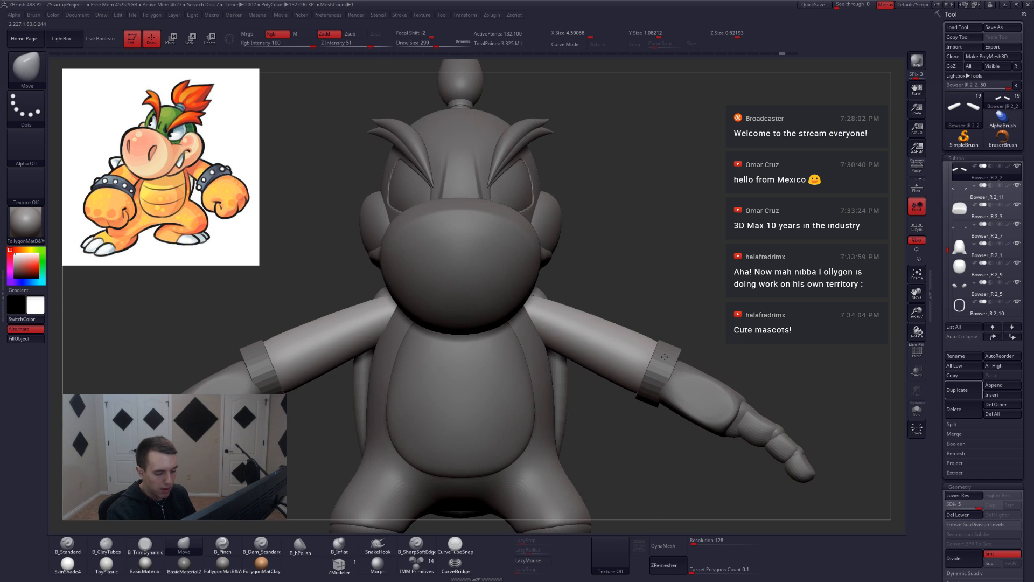
pyautogui.keyDown('alt'); pyautogui.click(663, 376); pyautogui.keyUp('alt')
pyautogui.press('r')
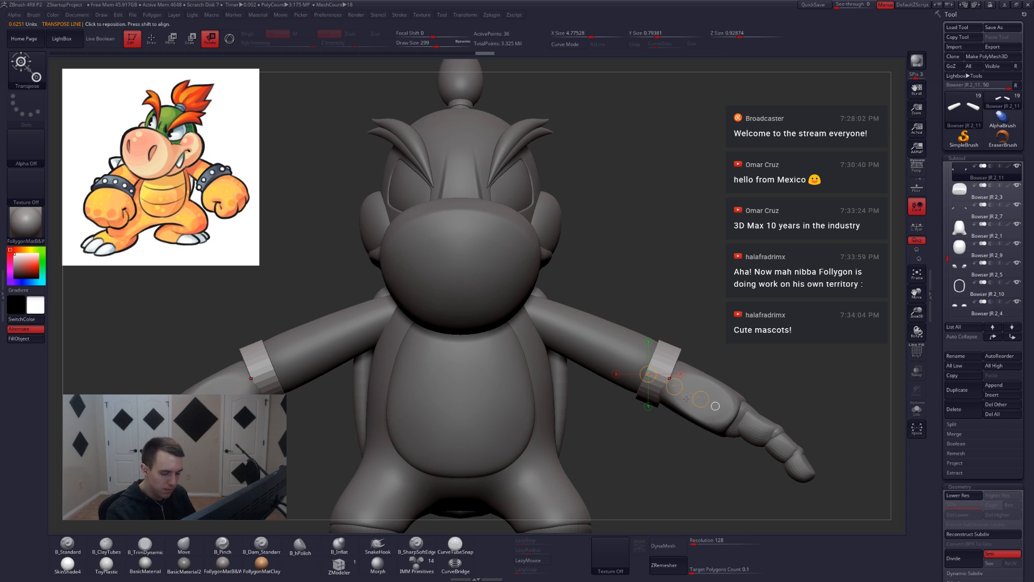
pyautogui.moveTo(701, 399); pyautogui.dragTo(700, 401)
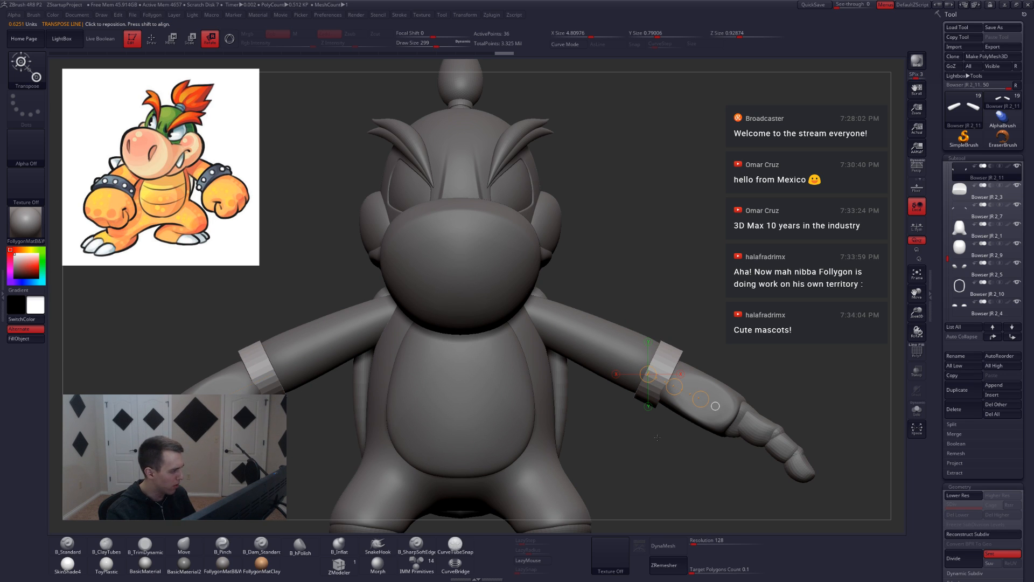
pyautogui.press('q')
pyautogui.moveTo(713, 362)
pyautogui.keyDown('alt'); pyautogui.mouseDown()
pyautogui.moveTo(680, 315)
pyautogui.moveTo(688, 313)
pyautogui.mouseUp(); pyautogui.keyUp('alt')
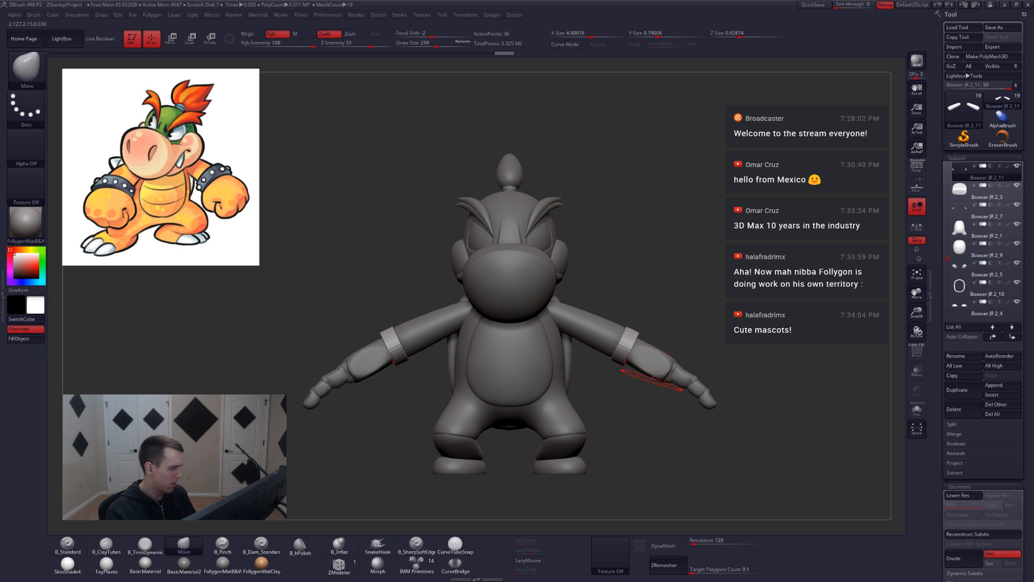
pyautogui.moveTo(653, 379)
pyautogui.mouseDown()
pyautogui.moveTo(625, 380)
pyautogui.moveTo(640, 416)
pyautogui.moveTo(672, 372)
pyautogui.moveTo(679, 377)
pyautogui.mouseUp()
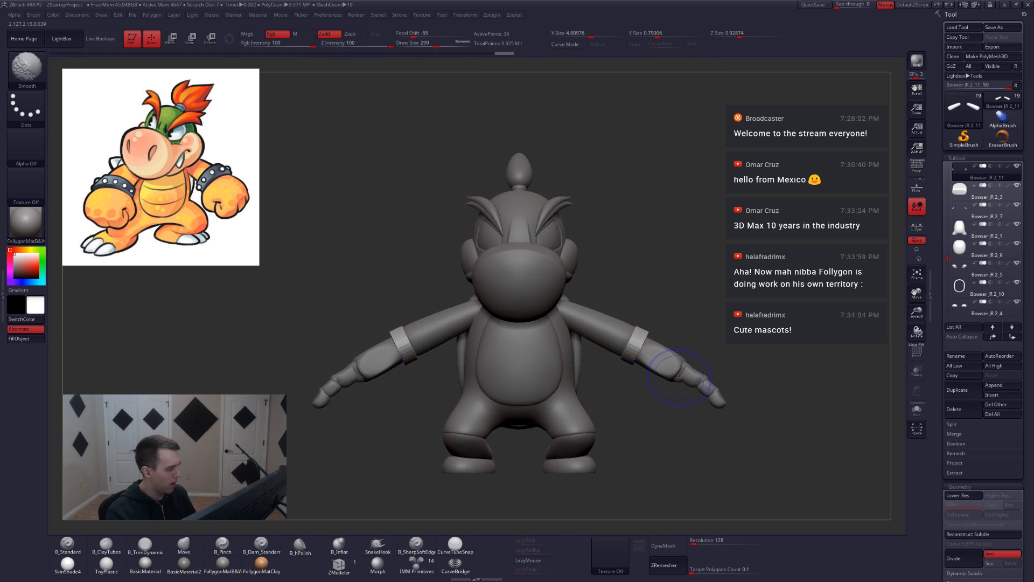
# Reshape the isolated palms with the Move brush at draw sizes 393 and 305, finishing with the full character shown.
pyautogui.keyDown('alt'); pyautogui.click(672, 364); pyautogui.keyUp('alt')
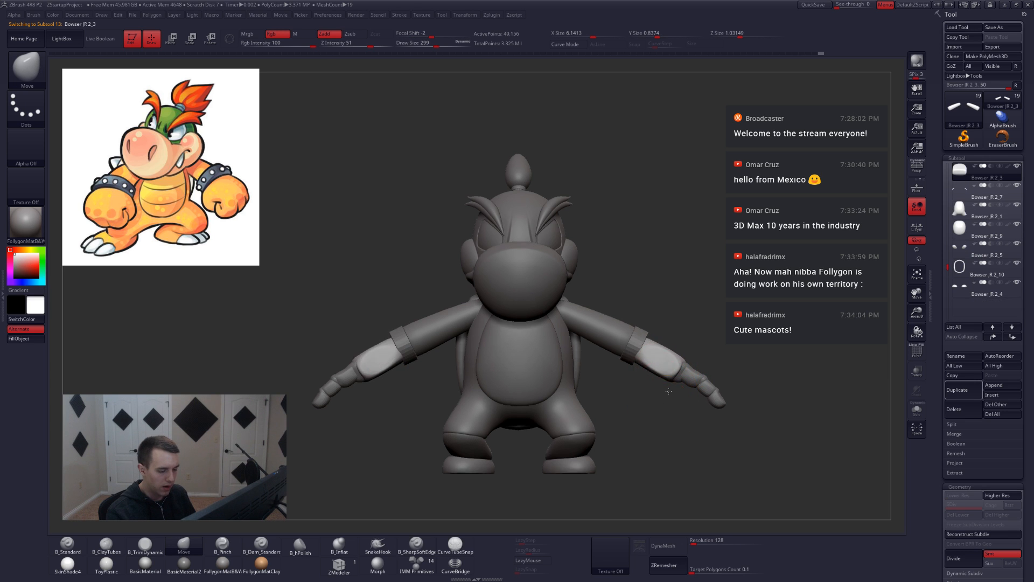
pyautogui.moveTo(666, 431)
pyautogui.mouseDown()
pyautogui.moveTo(658, 384)
pyautogui.moveTo(641, 417)
pyautogui.moveTo(655, 442)
pyautogui.moveTo(647, 380)
pyautogui.mouseUp()
pyautogui.press('s')
pyautogui.hotkey('shift', 's')
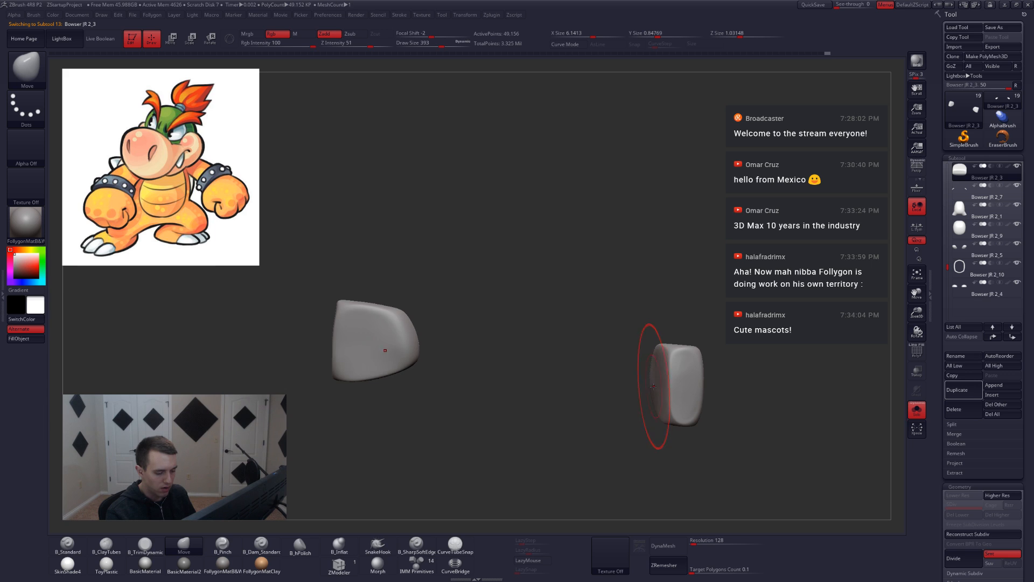
pyautogui.moveTo(653, 385); pyautogui.dragTo(653, 386, button='right')
pyautogui.press('s')
pyautogui.moveTo(653, 386); pyautogui.dragTo(641, 386)
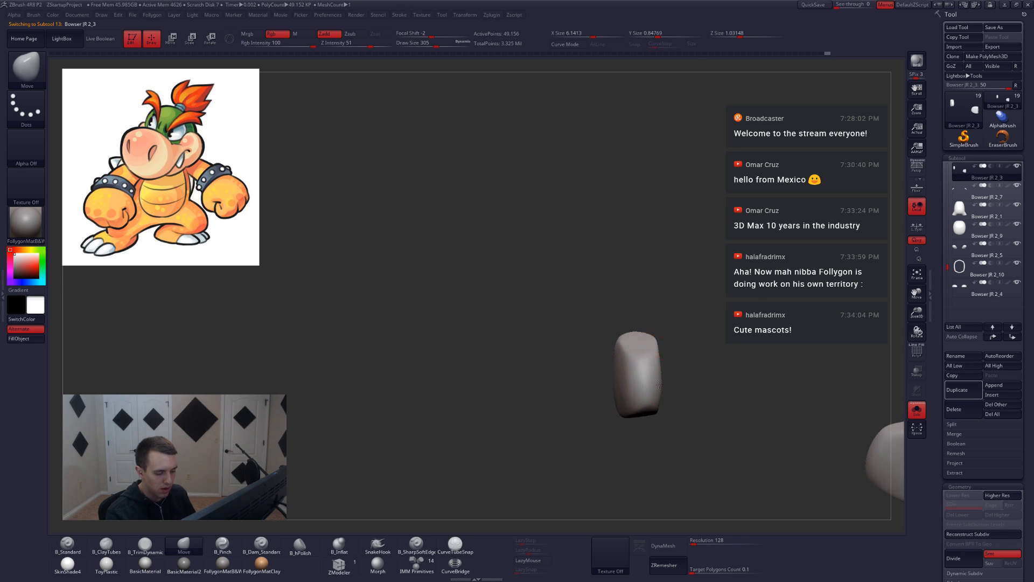
pyautogui.moveTo(658, 384); pyautogui.dragTo(683, 364, button='right')
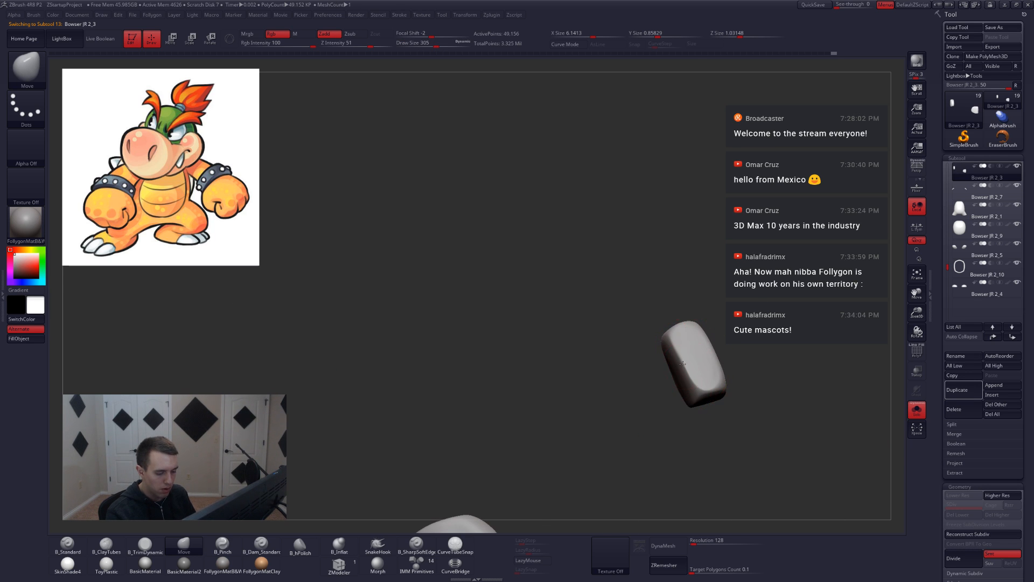
pyautogui.moveTo(682, 364); pyautogui.dragTo(689, 381)
pyautogui.hotkey('shift', 's')
pyautogui.moveTo(689, 381)
pyautogui.mouseDown(button='right')
pyautogui.moveTo(705, 398)
pyautogui.moveTo(728, 398)
pyautogui.mouseUp(button='right')
# Select the fingers and browse the mesh inserts of the IMM fingers-and-toes brush.
pyautogui.keyDown('alt'); pyautogui.click(728, 398); pyautogui.keyUp('alt')
pyautogui.keyDown('alt'); pyautogui.moveTo(783, 369); pyautogui.dragTo(728, 332, button='right'); pyautogui.keyUp('alt')
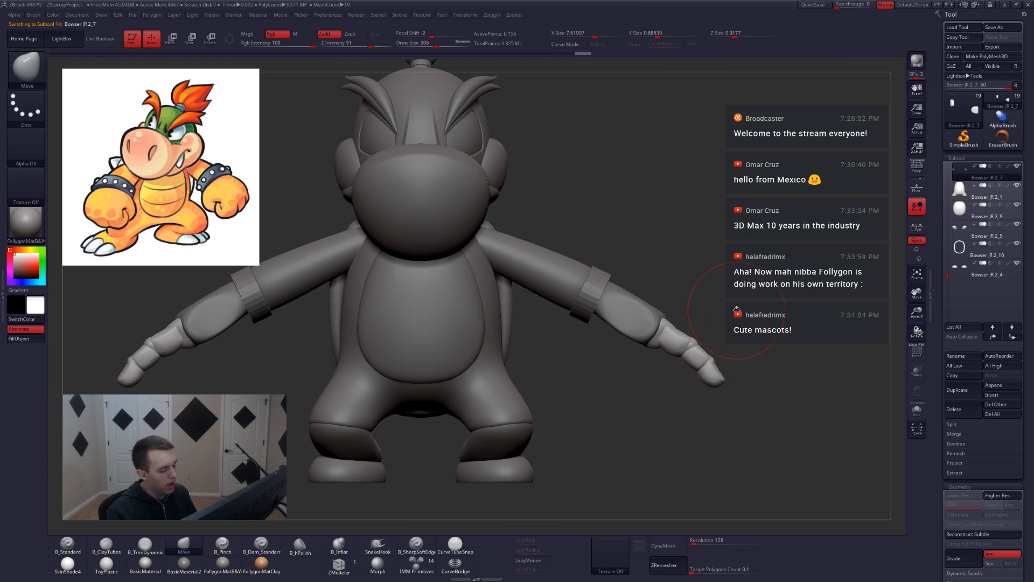
pyautogui.press('n')
pyautogui.press('v')
pyautogui.press('v')
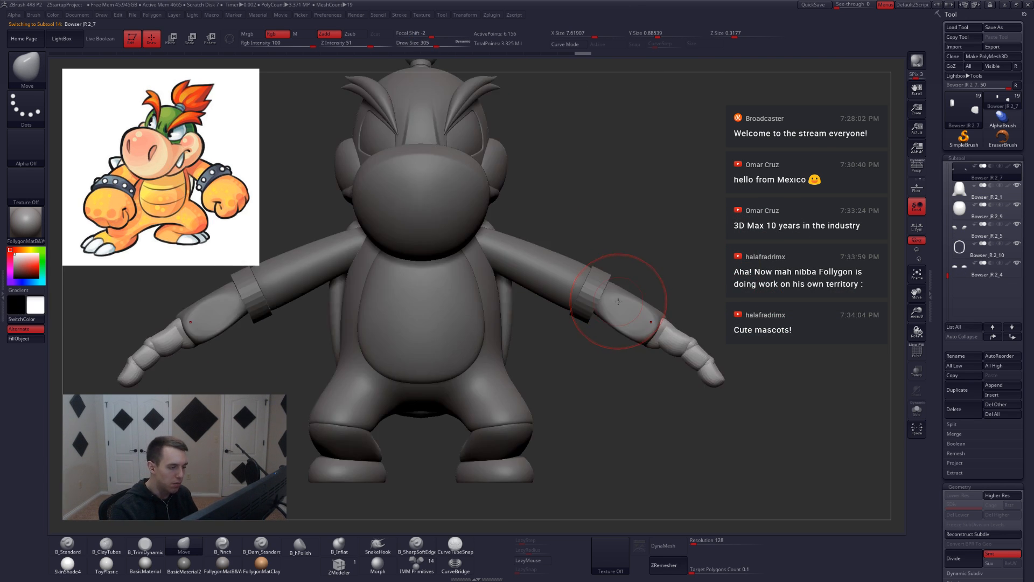
pyautogui.press('v')
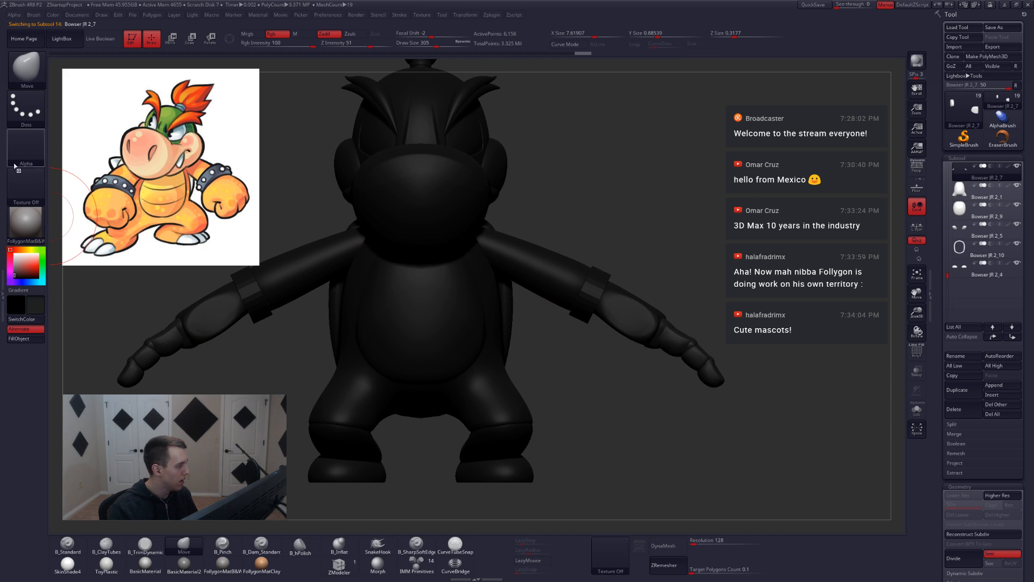
pyautogui.moveTo(20, 264); pyautogui.dragTo(6, 248)
pyautogui.click(27, 70)
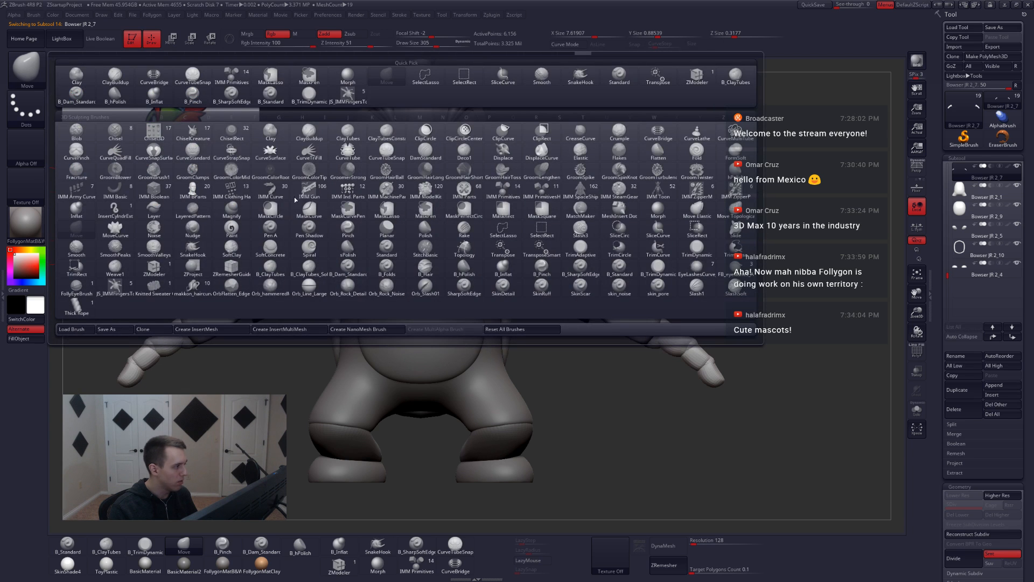
pyautogui.click(111, 284)
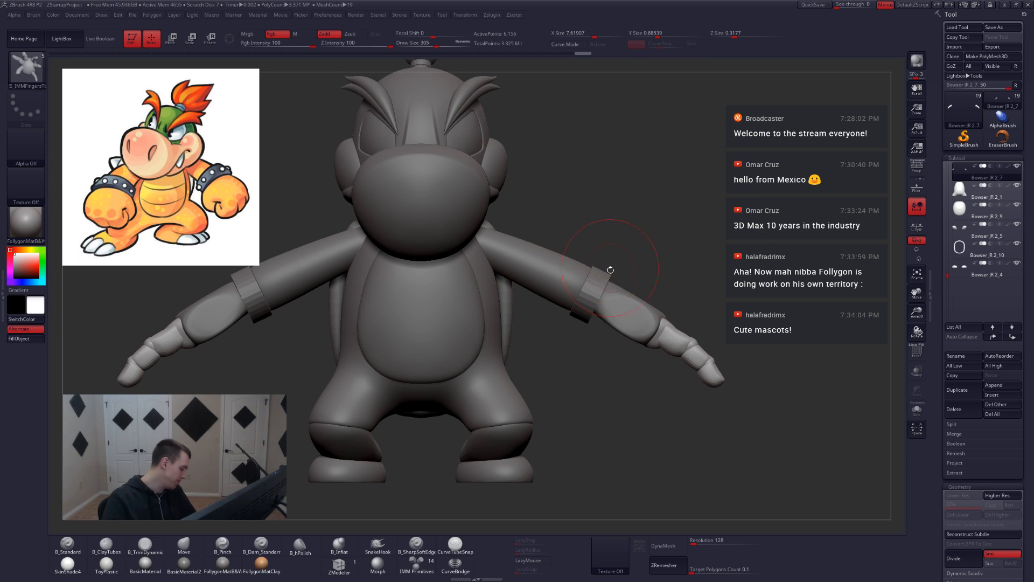
pyautogui.press('m')
pyautogui.press('m')
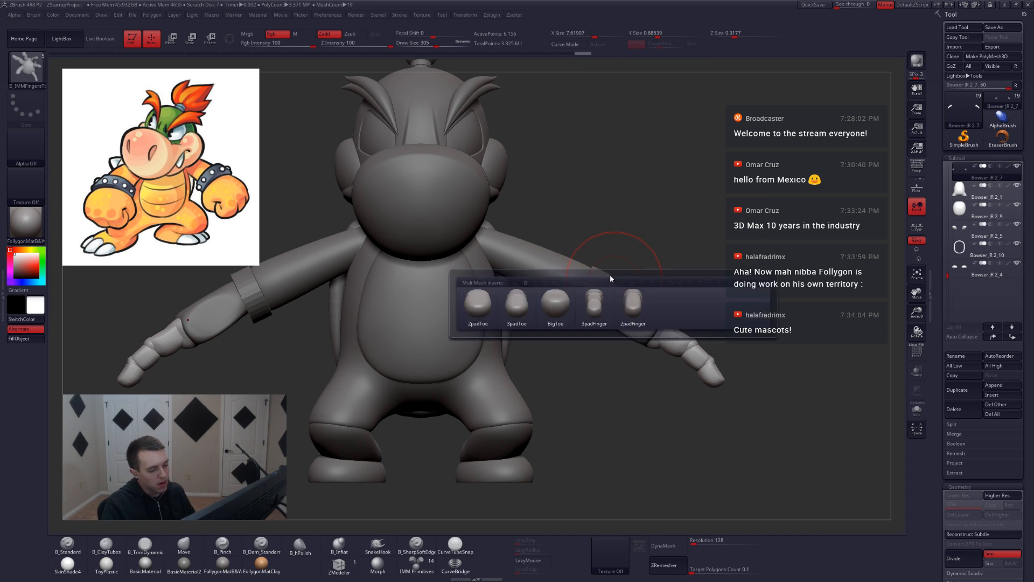
pyautogui.moveTo(635, 319)
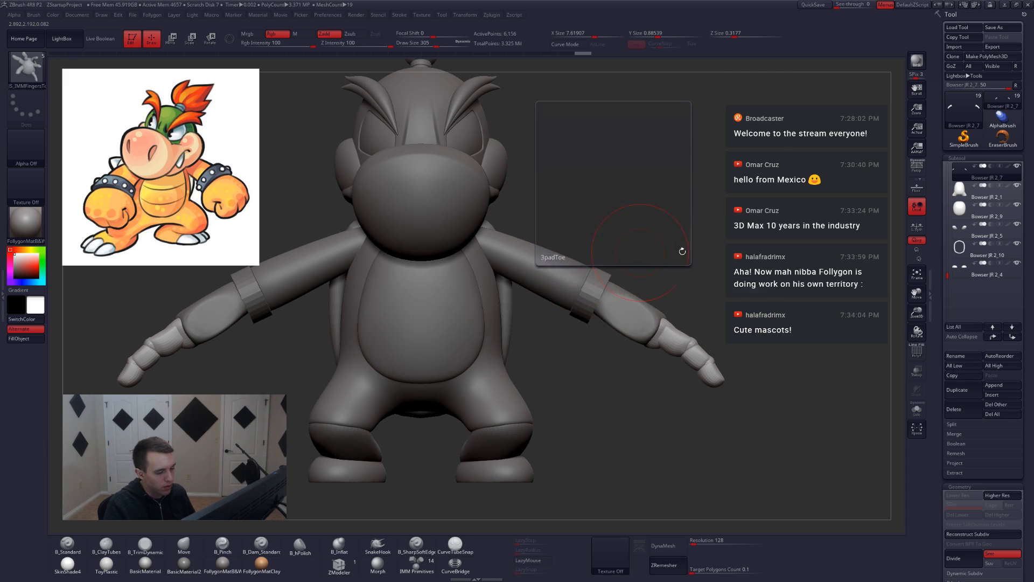
# Inspect the finger segments' polygroups from an angle with PolyFrame, then return to plain shading.
pyautogui.moveTo(680, 249); pyautogui.dragTo(615, 278)
pyautogui.hotkey('shift', 'f')
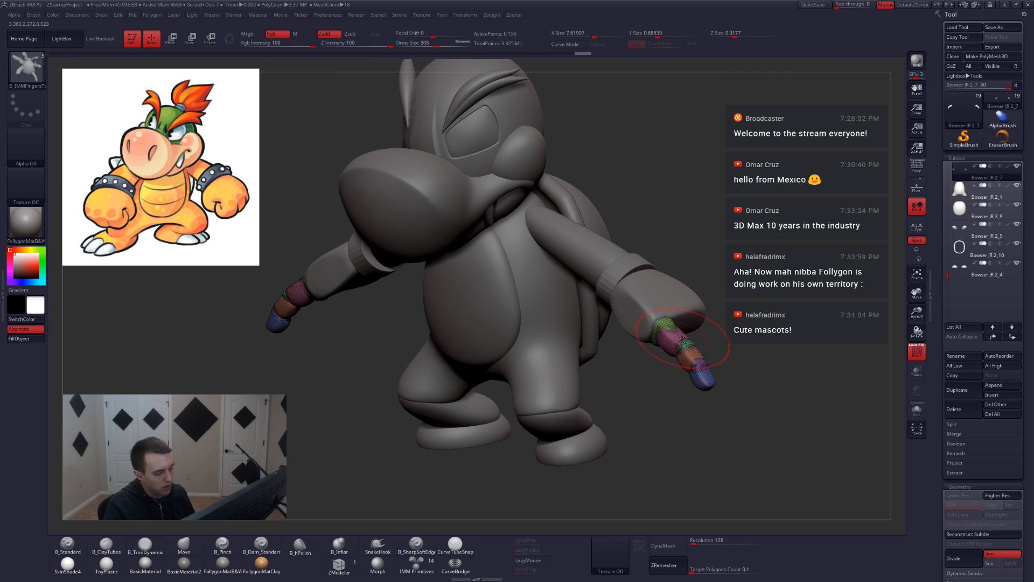
pyautogui.moveTo(655, 360); pyautogui.dragTo(684, 318)
pyautogui.hotkey('shift', 'f')
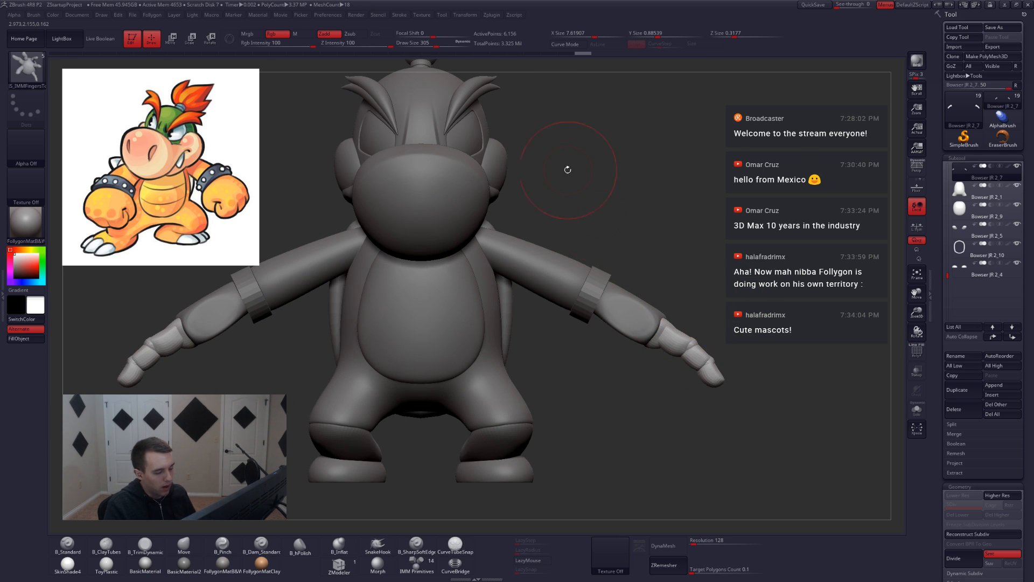
# Select the arm cuffs and adjust them slightly with the Move brush at draw size 338.
pyautogui.keyDown('alt'); pyautogui.click(588, 288); pyautogui.keyUp('alt')
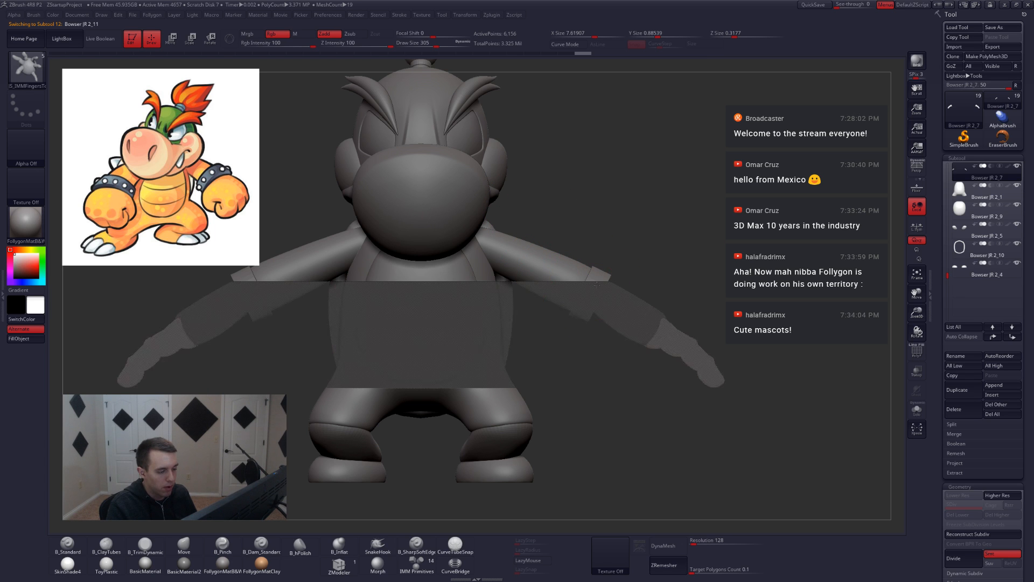
pyautogui.moveTo(620, 237)
pyautogui.keyDown('alt'); pyautogui.mouseDown()
pyautogui.moveTo(622, 264)
pyautogui.moveTo(606, 281)
pyautogui.moveTo(617, 291)
pyautogui.moveTo(594, 274)
pyautogui.mouseUp(); pyautogui.keyUp('alt')
pyautogui.press('b')
pyautogui.press('m')
pyautogui.press('v')
pyautogui.press('space')
pyautogui.moveTo(595, 310); pyautogui.dragTo(599, 317)
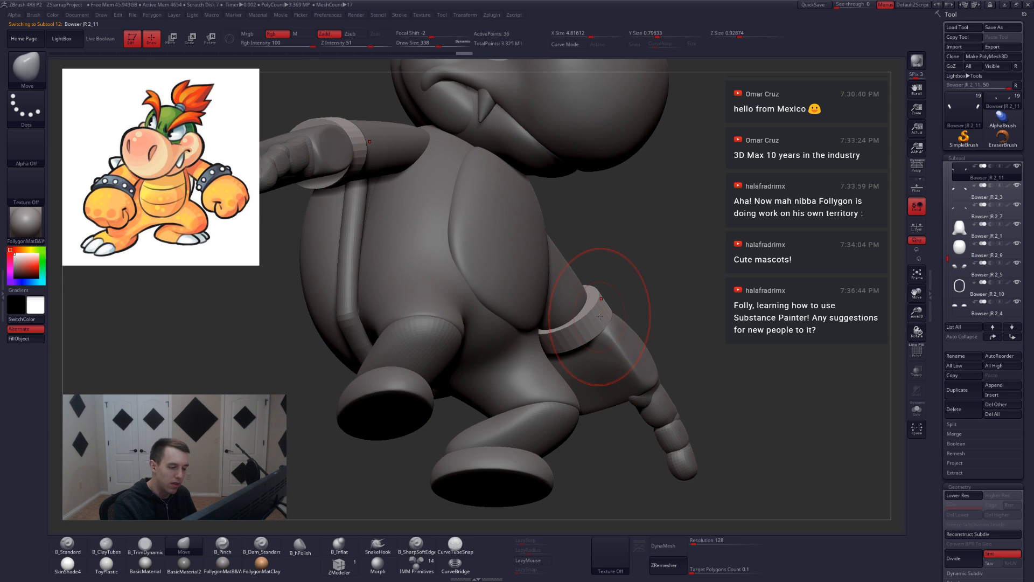
# Squash the isolated arm cuffs narrower with the Move transpose line and bring back the full character.
pyautogui.hotkey('shift', 's')
pyautogui.keyDown('shift'); pyautogui.moveTo(591, 317); pyautogui.dragTo(600, 341, button='right'); pyautogui.keyUp('shift')
pyautogui.hotkey('shift', 'f')
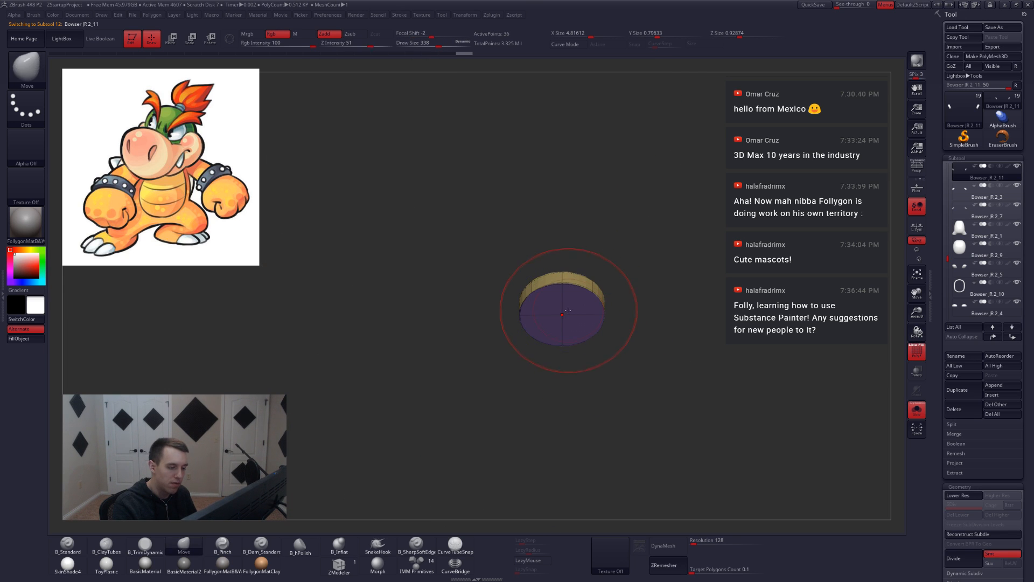
pyautogui.press('w')
pyautogui.moveTo(571, 318); pyautogui.dragTo(638, 315)
pyautogui.hotkey('shift', 'f')
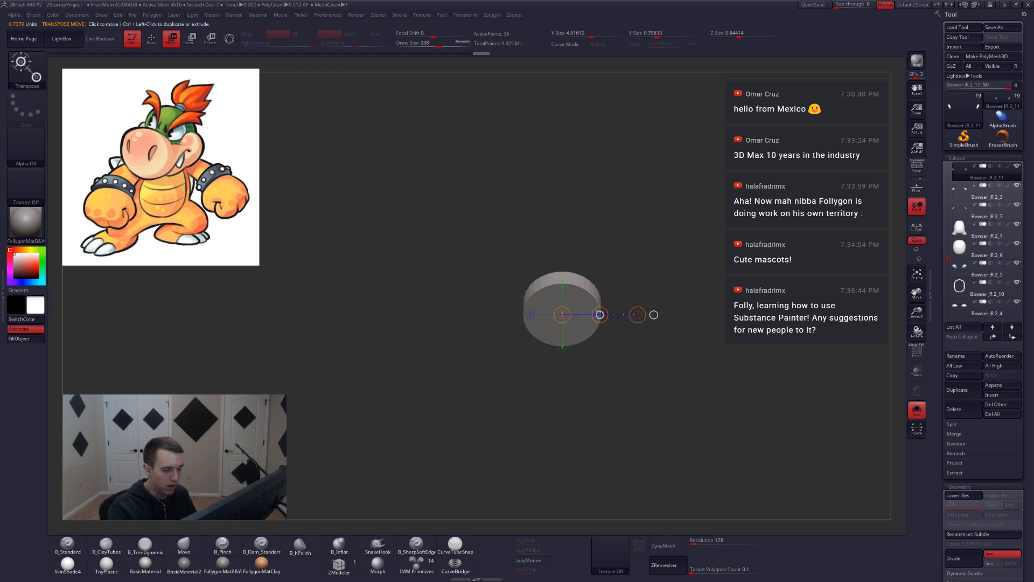
pyautogui.press('q')
pyautogui.moveTo(580, 349); pyautogui.dragTo(491, 339)
pyautogui.hotkey('shift', 's')
pyautogui.keyDown('alt'); pyautogui.moveTo(725, 371); pyautogui.dragTo(647, 388); pyautogui.keyUp('alt')
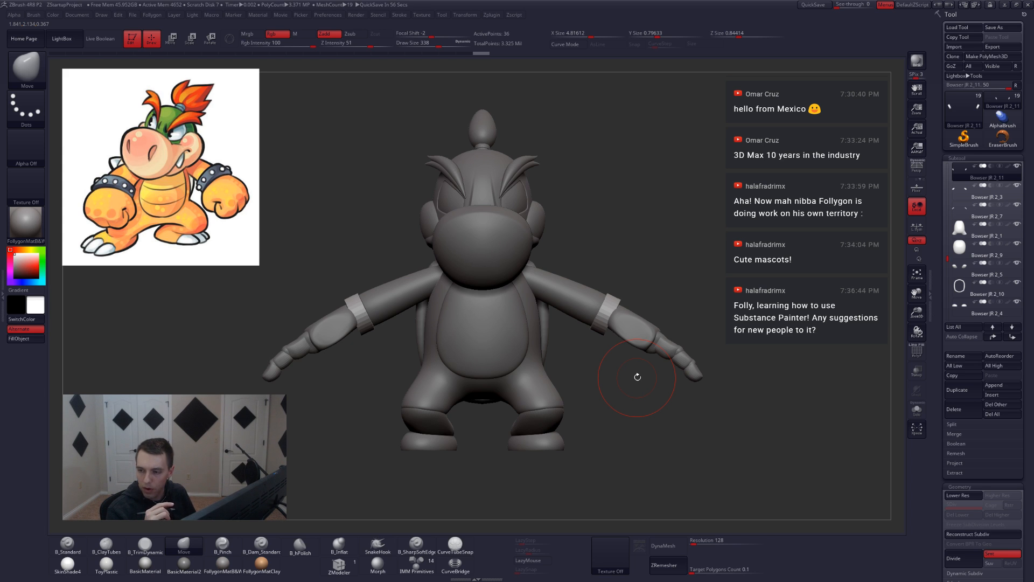
# Select and isolate the palms and refine their shape with the Move brush at draw size 187.
pyautogui.moveTo(637, 377); pyautogui.dragTo(654, 406)
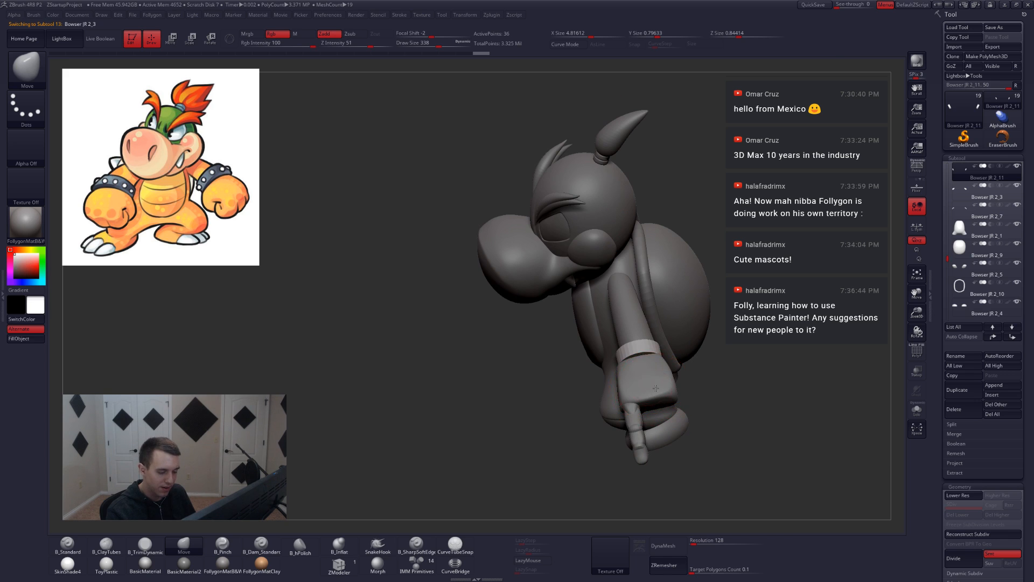
pyautogui.moveTo(656, 387)
pyautogui.mouseDown(button='right')
pyautogui.moveTo(650, 365)
pyautogui.moveTo(669, 383)
pyautogui.mouseUp(button='right')
pyautogui.hotkey('shift', 's')
pyautogui.press('space')
pyautogui.moveTo(659, 383); pyautogui.dragTo(625, 400)
pyautogui.press('space')
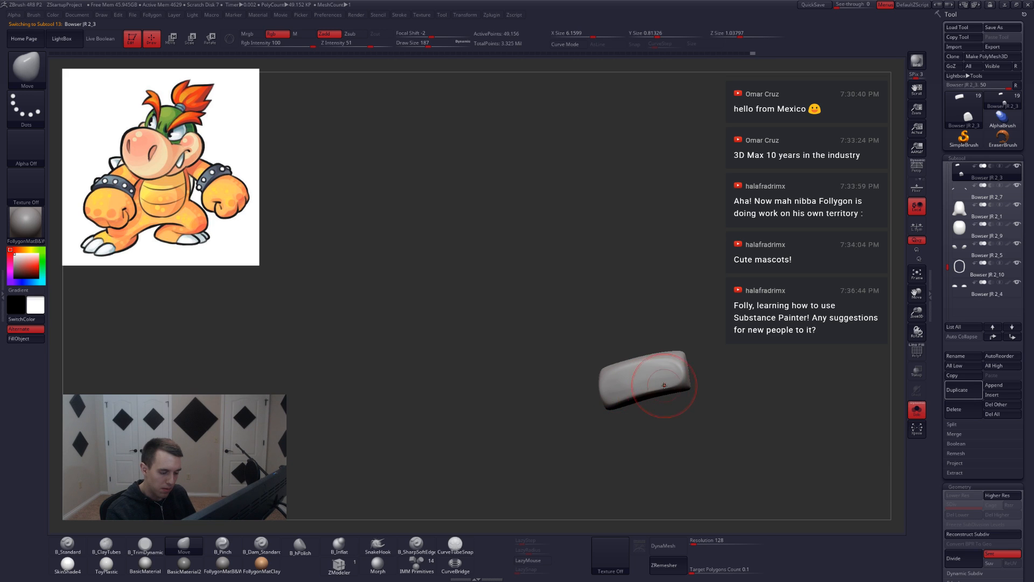
# Flatten the palms' broad faces with the TrimDynamic brush at draw size 245.
pyautogui.moveTo(665, 385)
pyautogui.mouseDown(button='right')
pyautogui.moveTo(641, 404)
pyautogui.moveTo(657, 398)
pyautogui.moveTo(646, 381)
pyautogui.mouseUp(button='right')
pyautogui.press('3')
pyautogui.press('space')
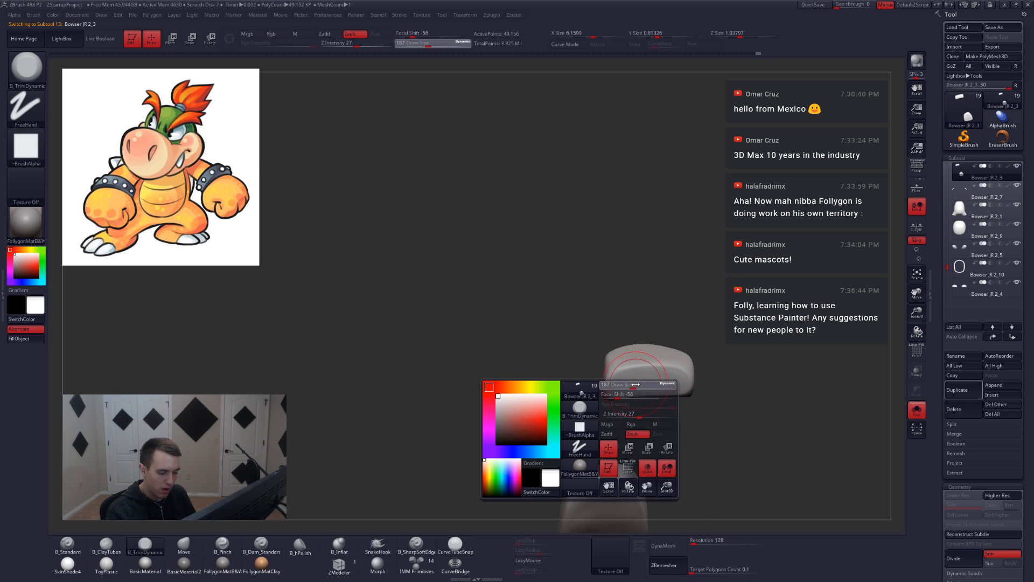
pyautogui.moveTo(636, 384); pyautogui.dragTo(647, 385)
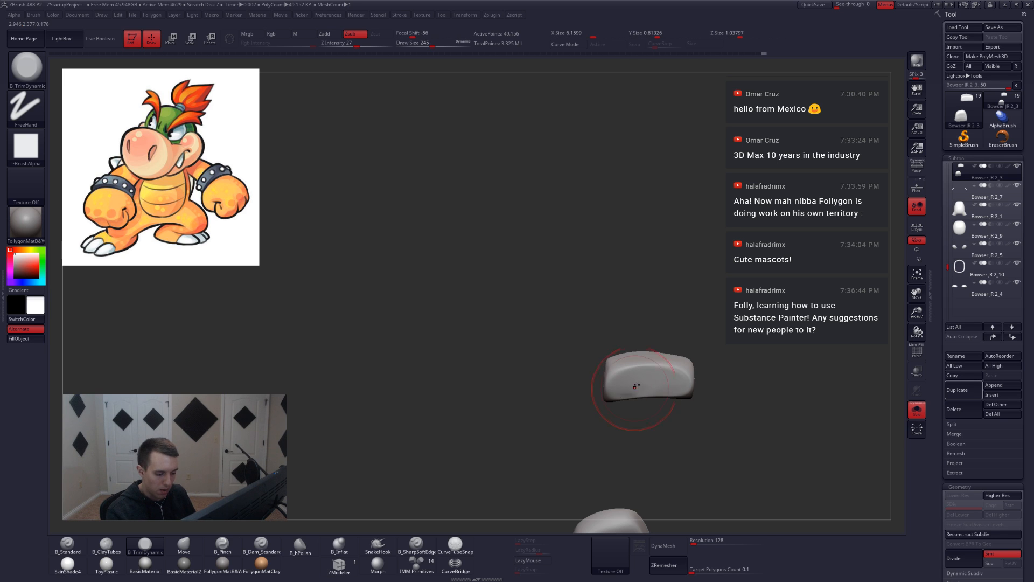
pyautogui.moveTo(636, 386)
pyautogui.mouseDown(button='right')
pyautogui.moveTo(641, 413)
pyautogui.moveTo(647, 372)
pyautogui.moveTo(658, 369)
pyautogui.moveTo(640, 375)
pyautogui.mouseUp(button='right')
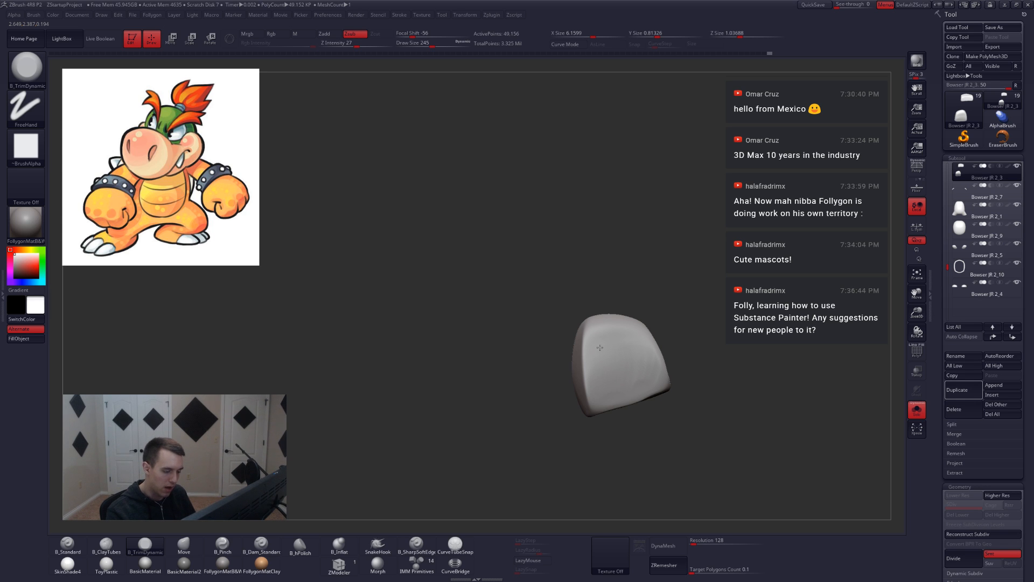
pyautogui.moveTo(619, 388); pyautogui.dragTo(630, 430, button='right')
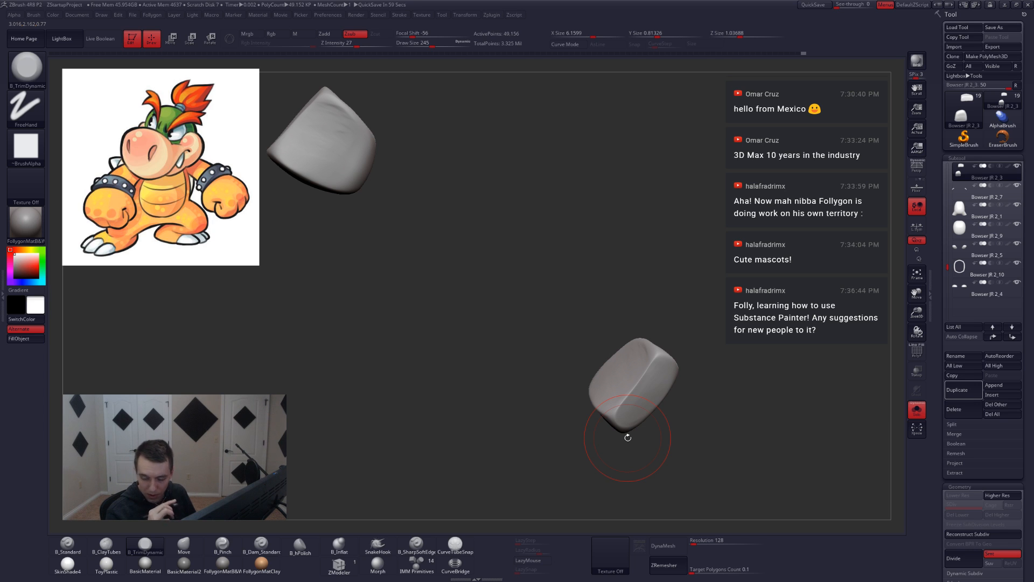
# Sharpen the palms' edges with the Pinch brush at draw size 172 and smooth the surface.
pyautogui.press('5')
pyautogui.press('space')
pyautogui.moveTo(670, 372); pyautogui.dragTo(664, 371)
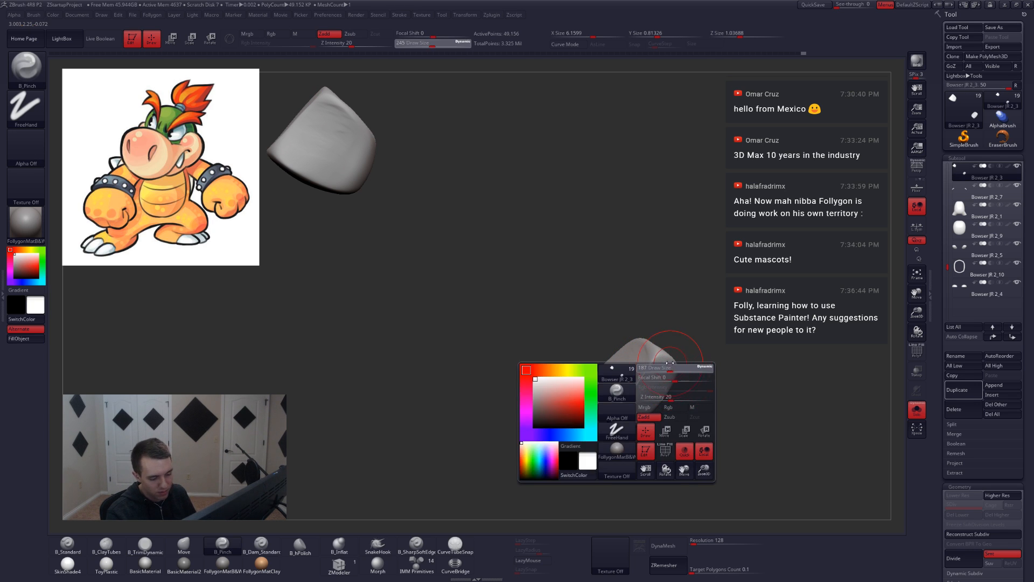
pyautogui.moveTo(659, 364)
pyautogui.mouseDown(button='right')
pyautogui.moveTo(638, 391)
pyautogui.moveTo(642, 428)
pyautogui.moveTo(575, 408)
pyautogui.moveTo(598, 413)
pyautogui.mouseUp(button='right')
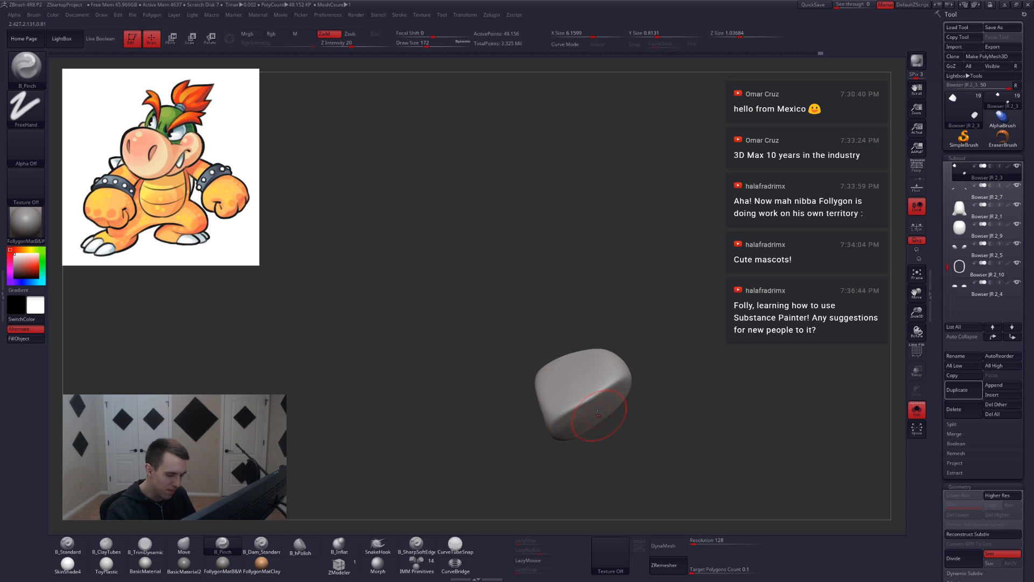
pyautogui.moveTo(603, 457)
pyautogui.mouseDown()
pyautogui.moveTo(563, 454)
pyautogui.moveTo(581, 417)
pyautogui.moveTo(627, 371)
pyautogui.moveTo(569, 417)
pyautogui.moveTo(619, 371)
pyautogui.mouseUp()
pyautogui.moveTo(636, 458); pyautogui.dragTo(617, 404)
pyautogui.keyDown('shift'); pyautogui.moveTo(602, 389); pyautogui.dragTo(607, 381); pyautogui.keyUp('shift')
# Adjust the palms' underside with the Move brush at draw size 245 and bring back the full character.
pyautogui.press('b')
pyautogui.press('m')
pyautogui.press('v')
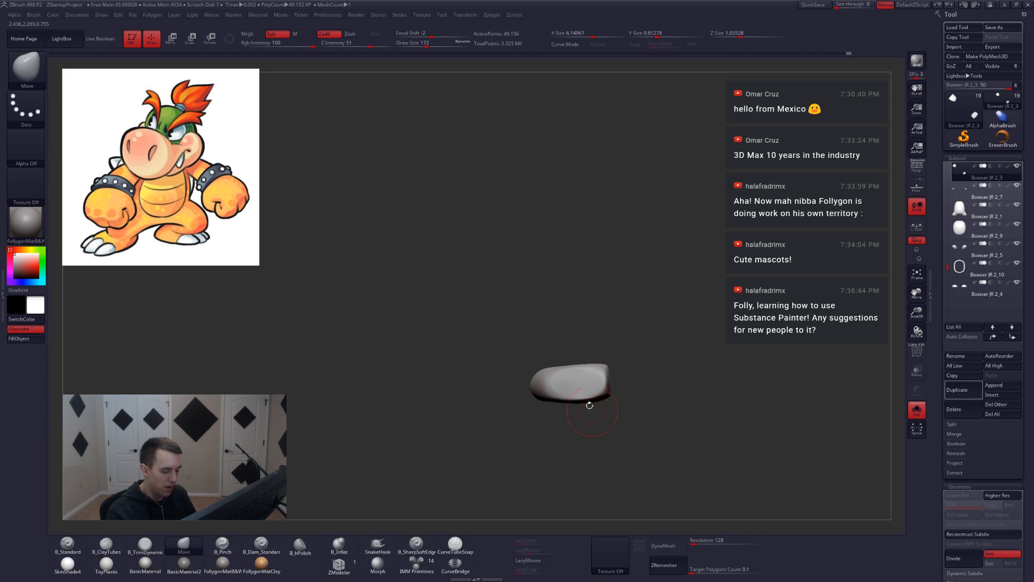
pyautogui.press('space')
pyautogui.moveTo(585, 399); pyautogui.dragTo(581, 397)
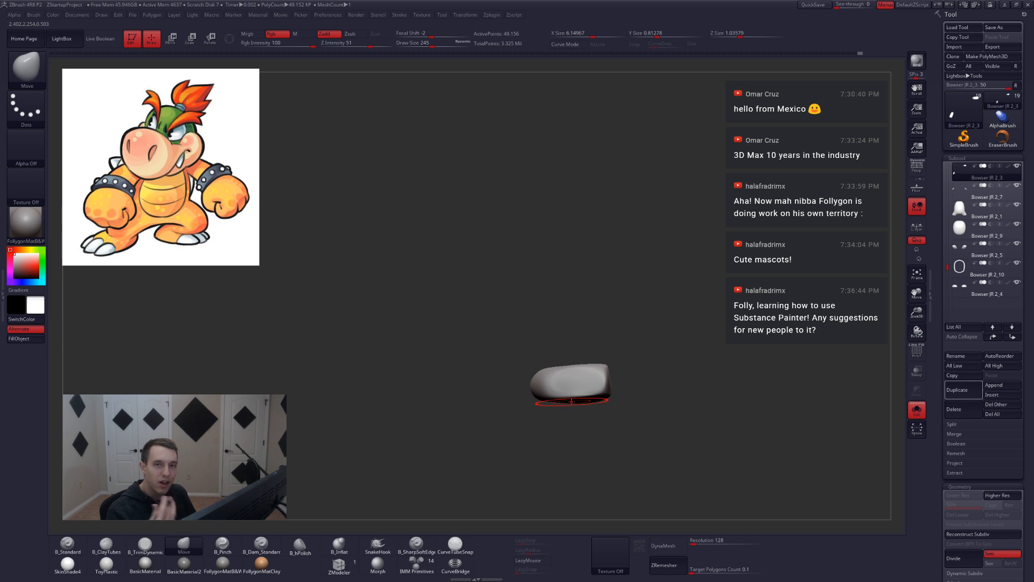
pyautogui.hotkey('shift', 's')
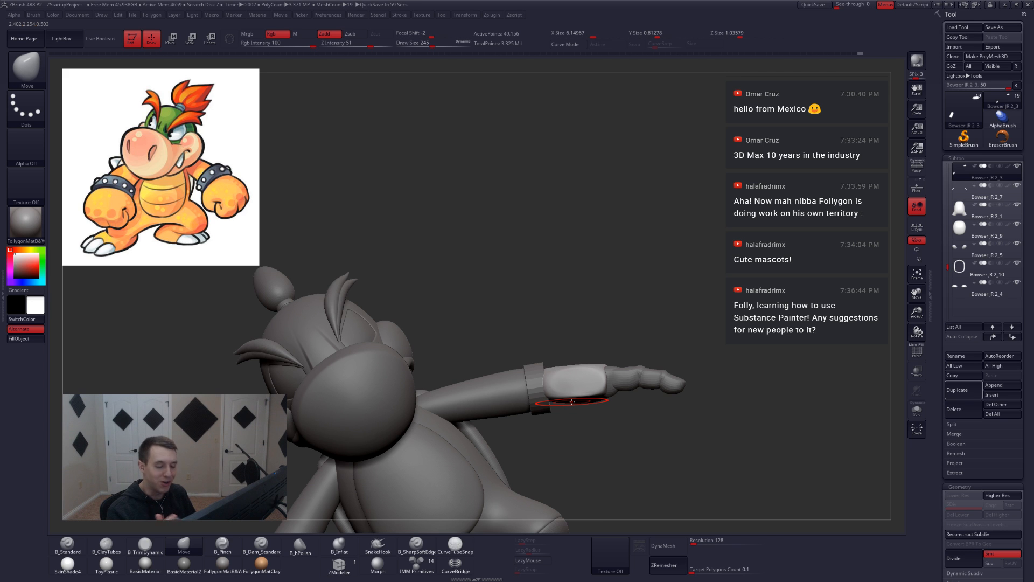
# Push the isolated palms' lower edge into shape with the Move brush at draw sizes 207 and 223.
pyautogui.moveTo(660, 391); pyautogui.dragTo(650, 404, button='right')
pyautogui.press('space')
pyautogui.moveTo(630, 390); pyautogui.dragTo(621, 392)
pyautogui.hotkey('shift', 's')
pyautogui.press('space')
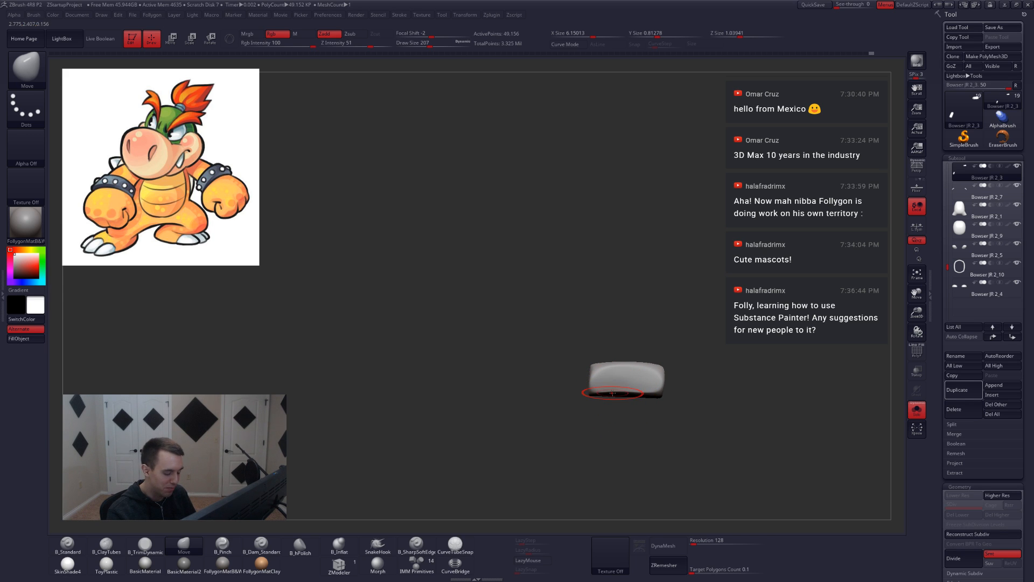
pyautogui.press('space')
pyautogui.moveTo(632, 387); pyautogui.dragTo(636, 387)
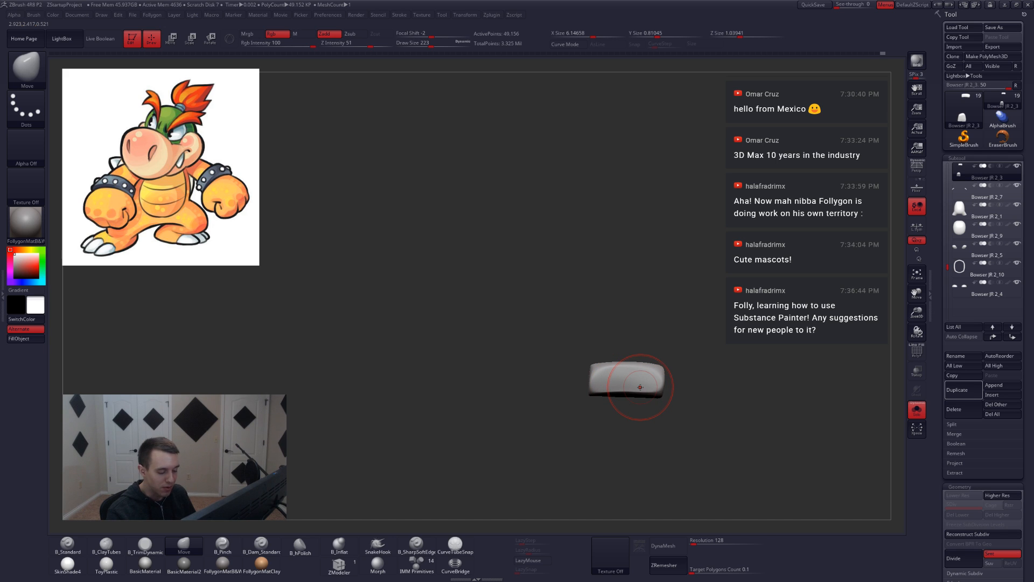
# Flatten the palms' sides with the TrimDynamic brush at draw size 274 and smooth the result.
pyautogui.moveTo(640, 387)
pyautogui.mouseDown(button='right')
pyautogui.moveTo(660, 417)
pyautogui.moveTo(639, 432)
pyautogui.moveTo(645, 415)
pyautogui.moveTo(623, 422)
pyautogui.moveTo(612, 364)
pyautogui.mouseUp(button='right')
pyautogui.press('3')
pyautogui.press('space')
pyautogui.moveTo(608, 337); pyautogui.dragTo(611, 338)
pyautogui.moveTo(611, 338); pyautogui.dragTo(632, 328, button='right')
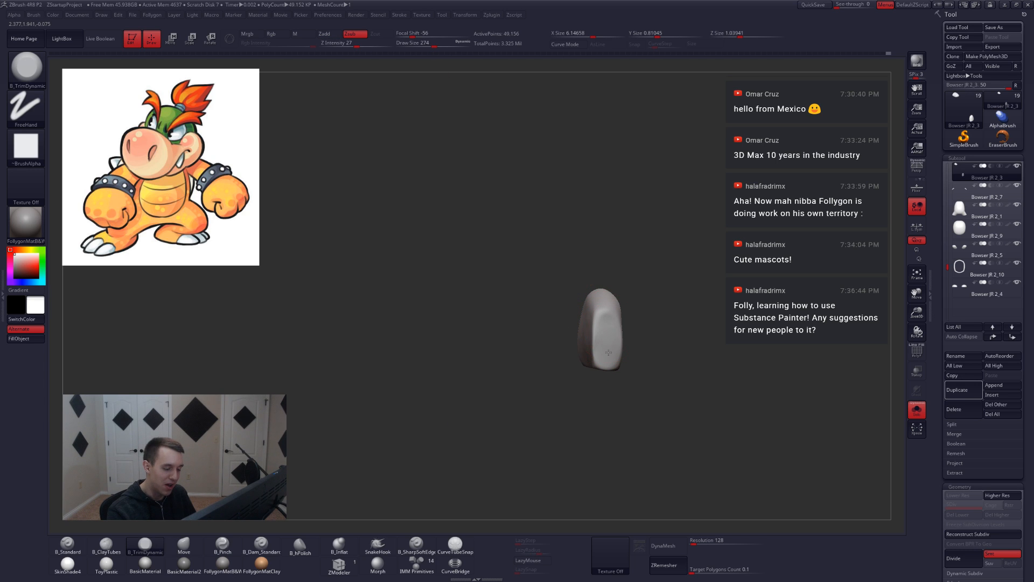
pyautogui.moveTo(610, 362); pyautogui.dragTo(576, 341, button='right')
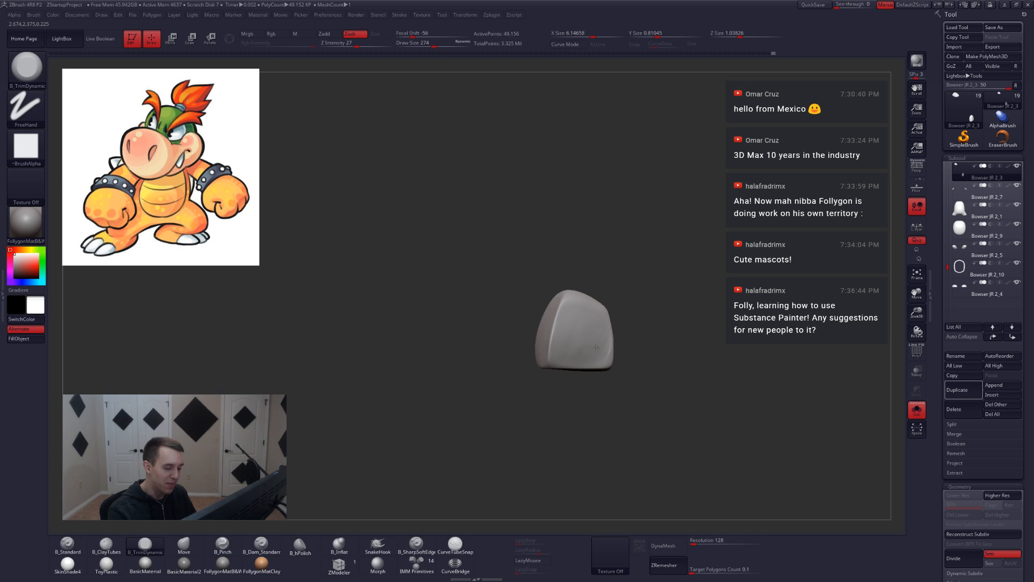
pyautogui.press('shift')
pyautogui.moveTo(604, 375)
pyautogui.mouseDown(button='right')
pyautogui.moveTo(593, 355)
pyautogui.moveTo(602, 389)
pyautogui.mouseUp(button='right')
pyautogui.moveTo(602, 389)
pyautogui.keyDown('ctrl'); pyautogui.mouseDown(button='right')
pyautogui.moveTo(604, 370)
pyautogui.moveTo(597, 438)
pyautogui.moveTo(587, 443)
pyautogui.mouseUp(button='right'); pyautogui.keyUp('ctrl')
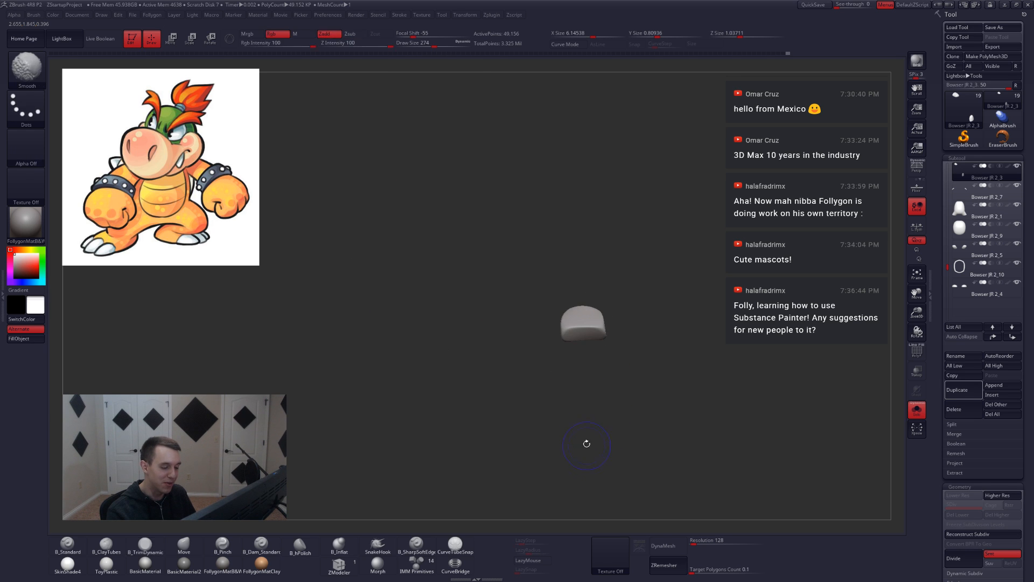
# Flatten the isolated palms' faces and edges with the TrimDynamic brush at draw size 212 and smooth the surface.
pyautogui.hotkey('alt', 's')
pyautogui.moveTo(665, 386)
pyautogui.mouseDown(button='right')
pyautogui.moveTo(609, 397)
pyautogui.moveTo(720, 405)
pyautogui.moveTo(646, 392)
pyautogui.moveTo(669, 365)
pyautogui.moveTo(678, 396)
pyautogui.moveTo(665, 406)
pyautogui.mouseUp(button='right')
pyautogui.hotkey('alt', 's')
pyautogui.press('space')
pyautogui.moveTo(646, 385); pyautogui.dragTo(641, 383)
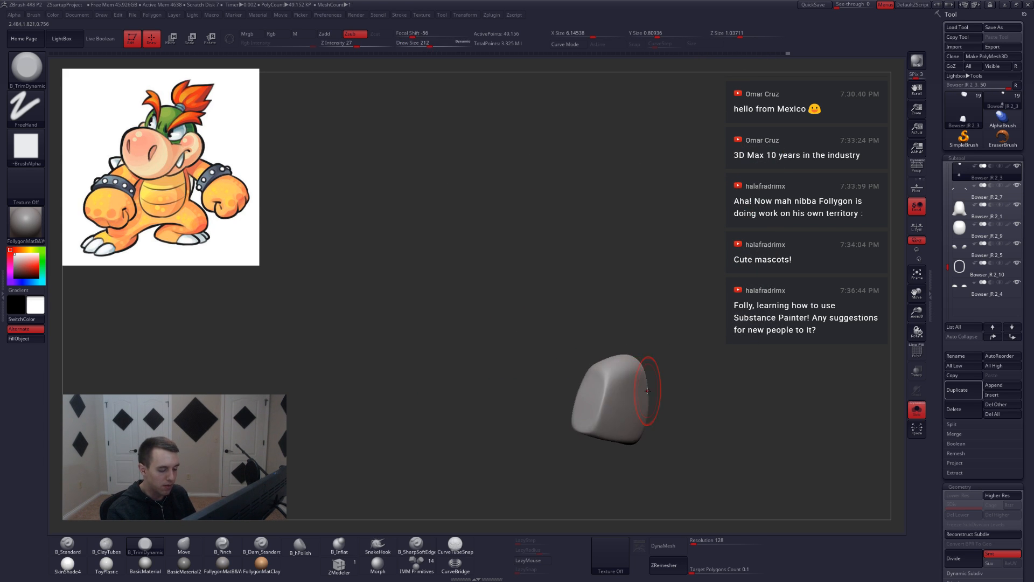
pyautogui.press('shift')
pyautogui.moveTo(600, 396); pyautogui.dragTo(591, 400, button='right')
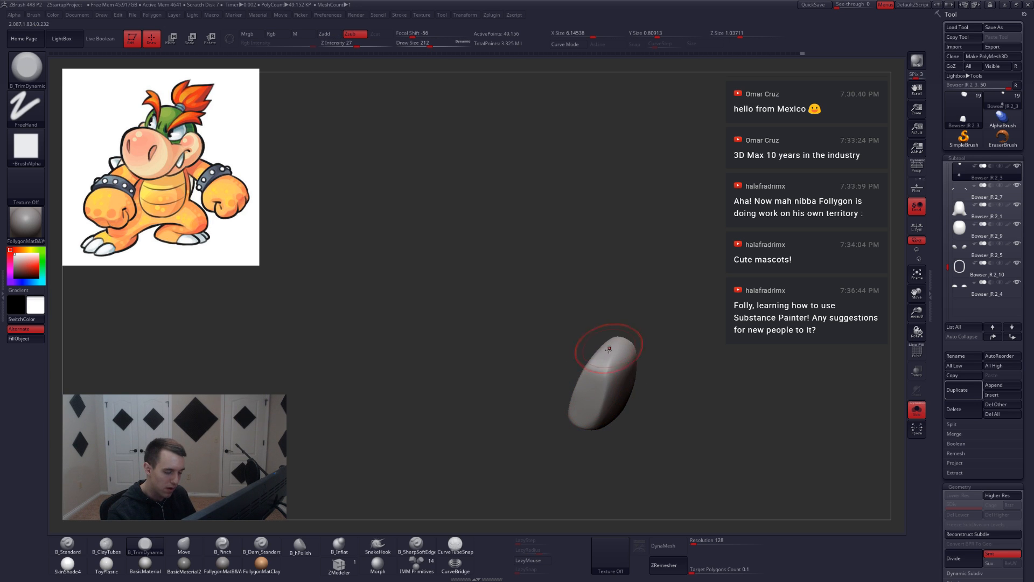
pyautogui.moveTo(608, 349)
pyautogui.mouseDown(button='right')
pyautogui.moveTo(601, 389)
pyautogui.moveTo(617, 349)
pyautogui.mouseUp(button='right')
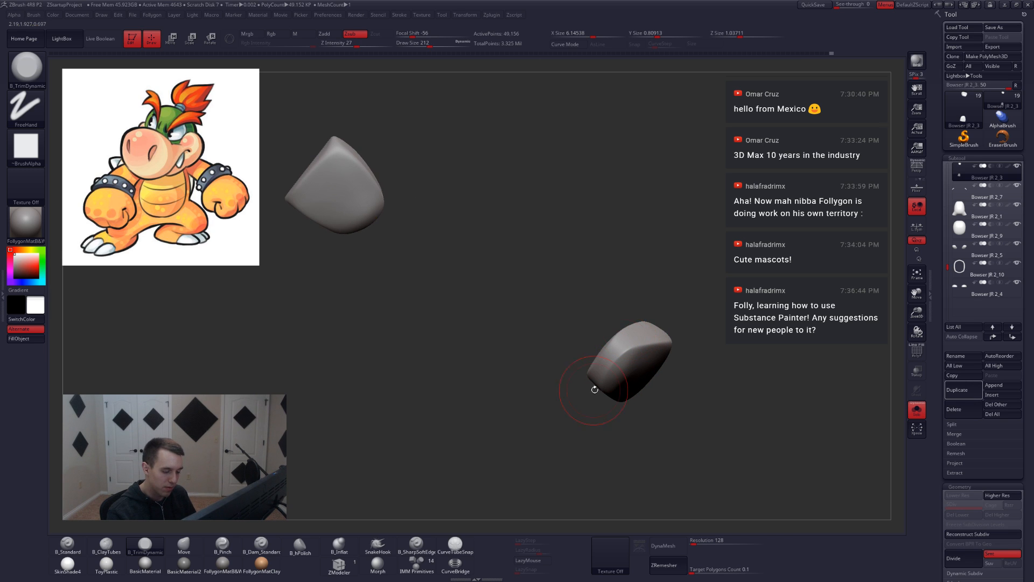
pyautogui.moveTo(595, 389); pyautogui.dragTo(601, 436, button='right')
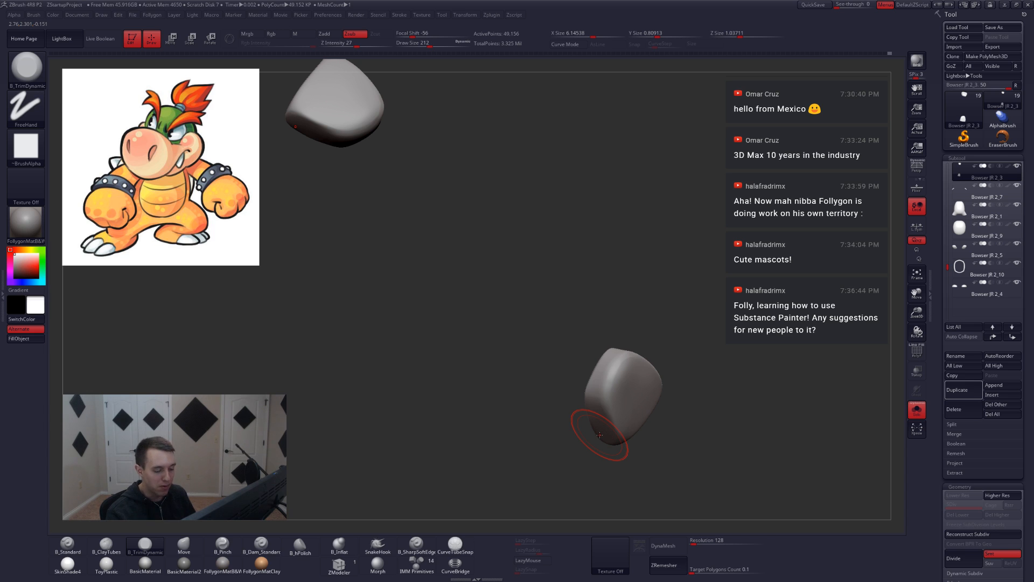
pyautogui.moveTo(604, 397)
pyautogui.mouseDown(button='right')
pyautogui.moveTo(605, 422)
pyautogui.moveTo(624, 366)
pyautogui.moveTo(658, 346)
pyautogui.moveTo(660, 419)
pyautogui.moveTo(677, 337)
pyautogui.mouseUp(button='right')
pyautogui.press('shift')
# Reconstruct the palms' lower subdivision levels, return to level 5 and bring back the full character.
pyautogui.hotkey('shift', 'f')
pyautogui.hotkey('shift', 'f')
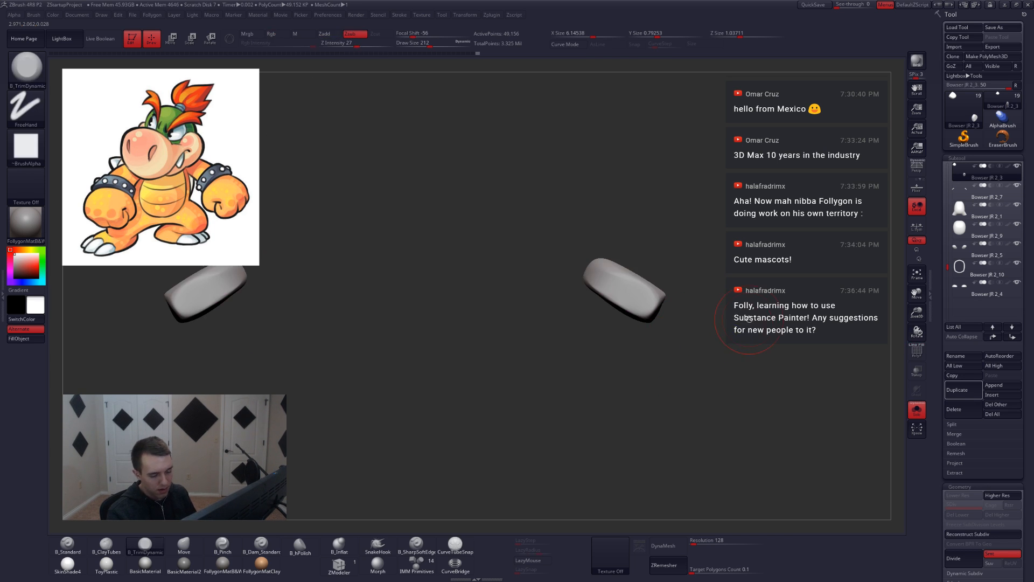
pyautogui.click(984, 534)
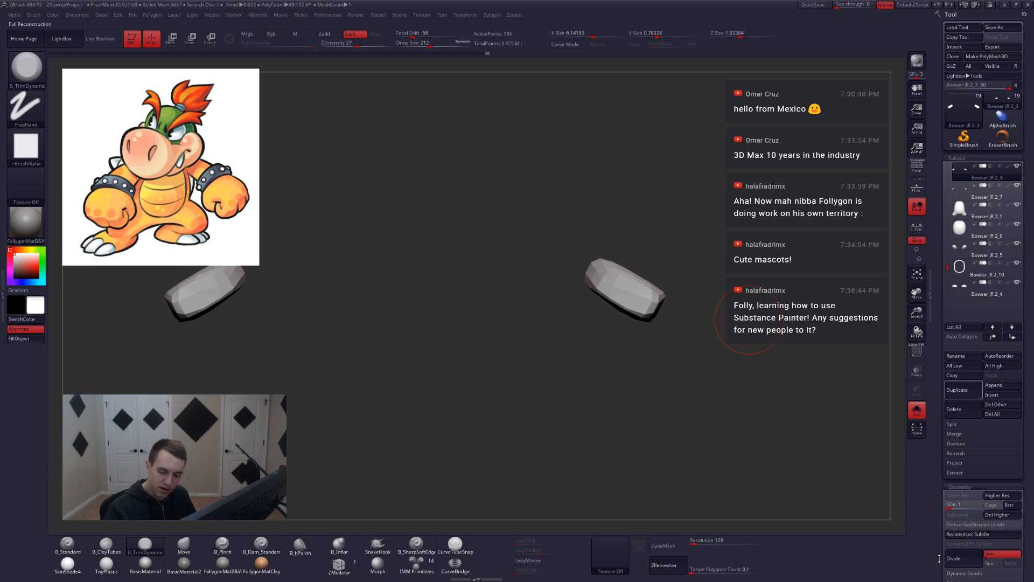
pyautogui.press('d')
pyautogui.press('d')
pyautogui.press('d')
pyautogui.moveTo(624, 317)
pyautogui.mouseDown(button='right')
pyautogui.moveTo(612, 296)
pyautogui.moveTo(640, 368)
pyautogui.moveTo(606, 365)
pyautogui.moveTo(598, 360)
pyautogui.moveTo(635, 318)
pyautogui.mouseUp(button='right')
pyautogui.press('shift')
pyautogui.hotkey('ctrl', 'd')
pyautogui.hotkey('shift', 's')
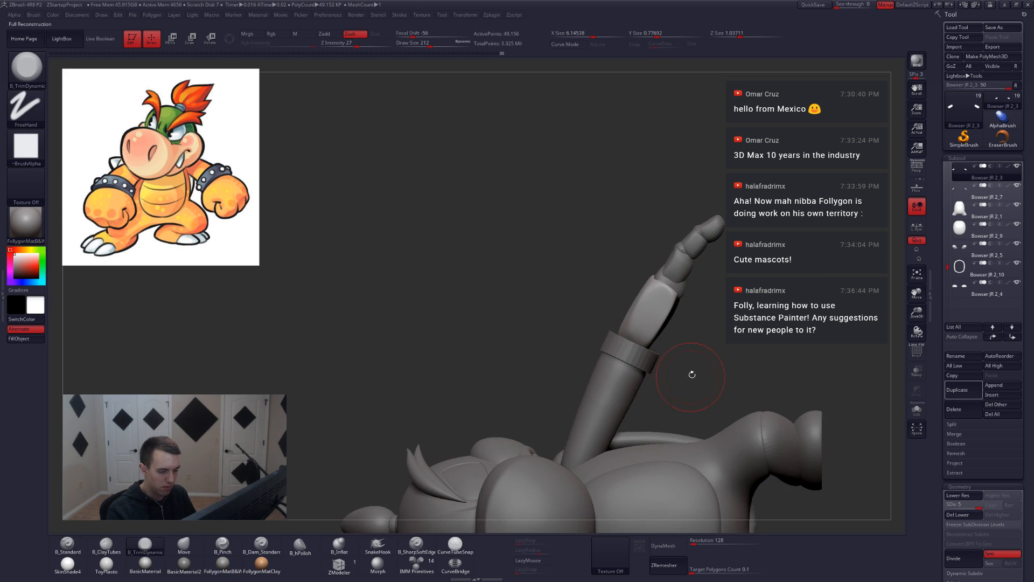
# Hide the arm cuffs and make the palms the active subtool again.
pyautogui.moveTo(691, 374); pyautogui.dragTo(660, 375, button='right')
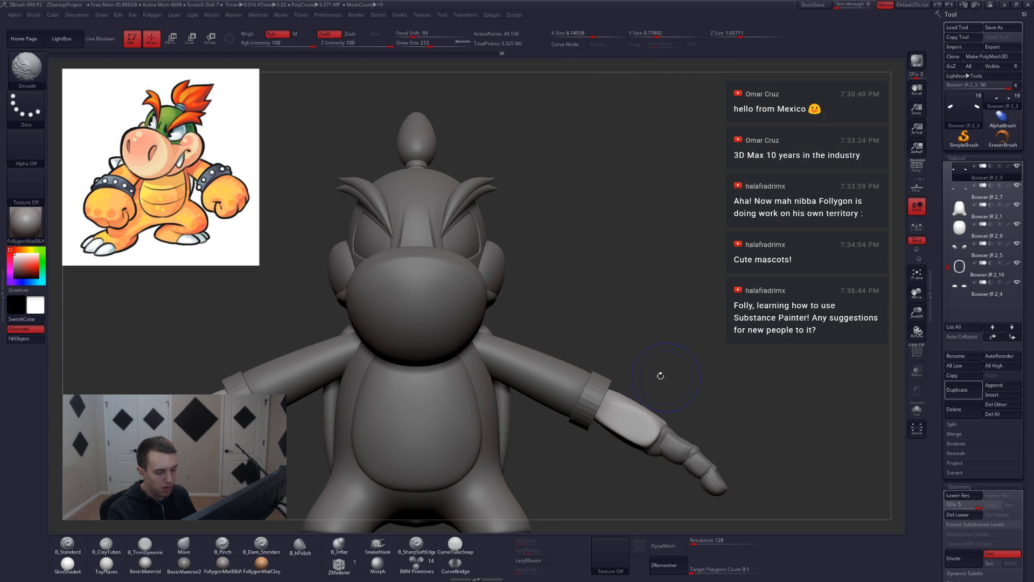
pyautogui.moveTo(655, 431)
pyautogui.keyDown('ctrl'); pyautogui.mouseDown(button='right')
pyautogui.moveTo(635, 391)
pyautogui.moveTo(674, 376)
pyautogui.mouseUp(button='right'); pyautogui.keyUp('ctrl')
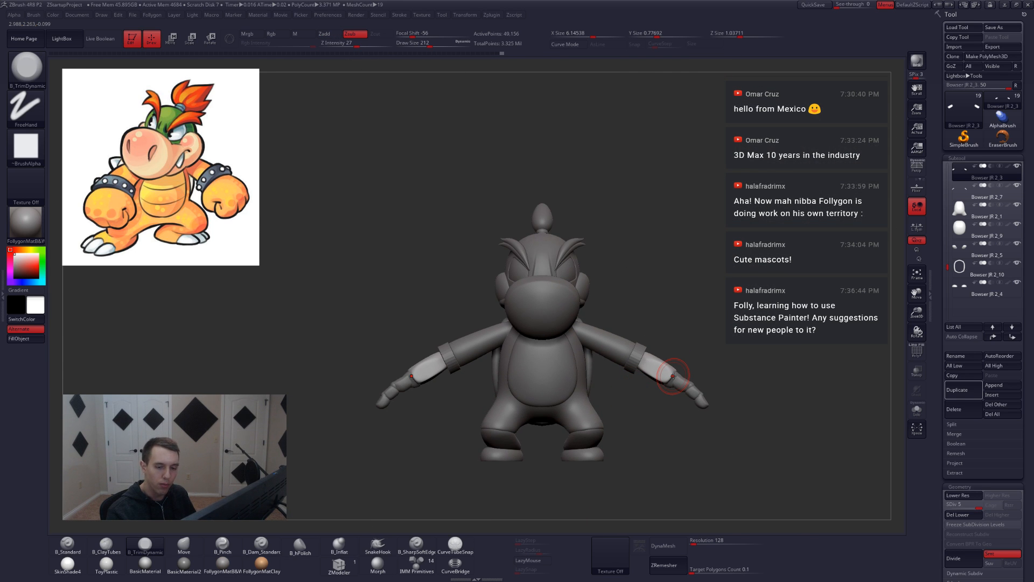
pyautogui.keyDown('alt'); pyautogui.click(640, 356); pyautogui.keyUp('alt')
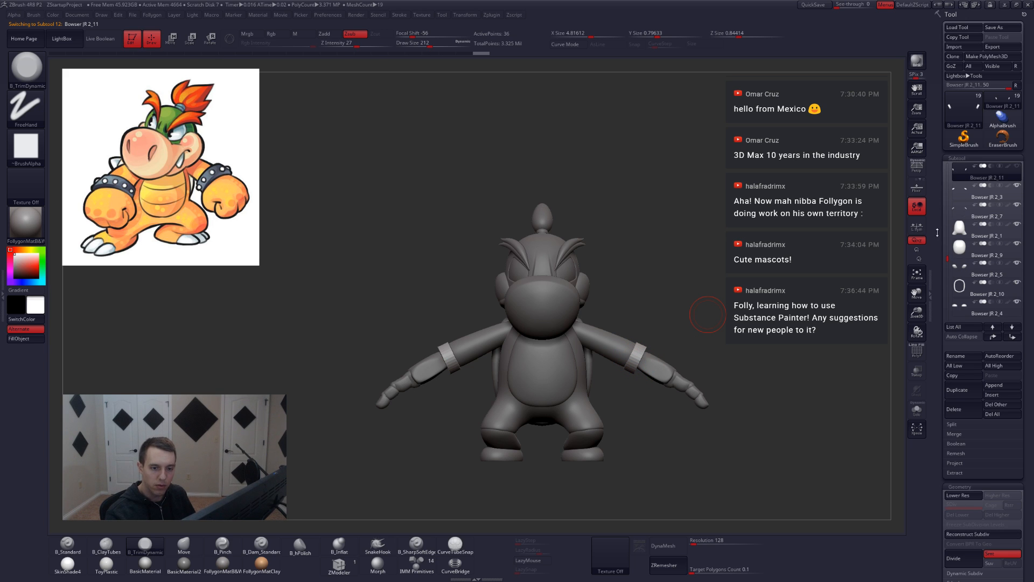
pyautogui.click(960, 196)
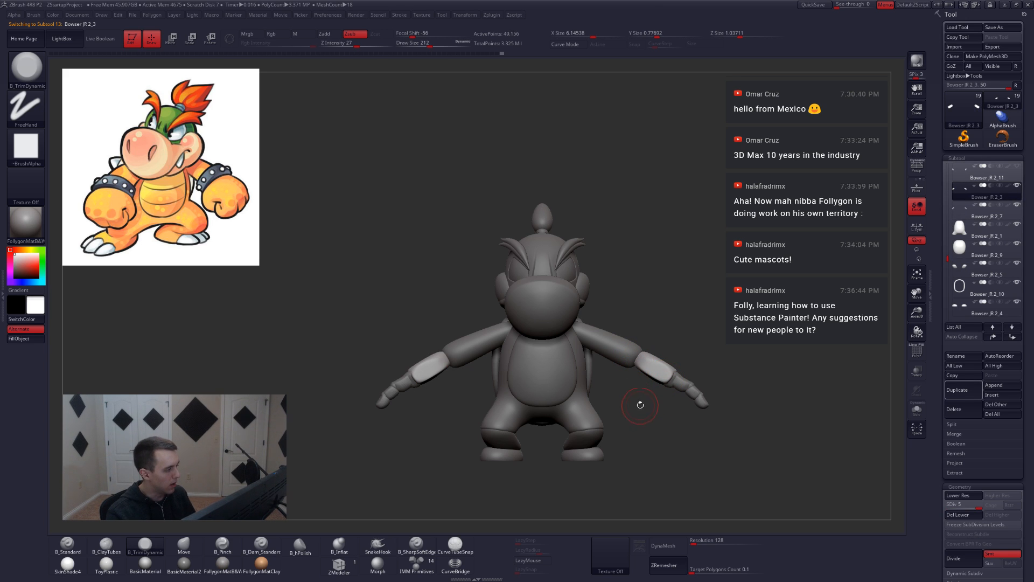
# Move the palms above the cuffs in the subtool order and make the arms the active subtool.
pyautogui.moveTo(640, 375); pyautogui.dragTo(683, 357, button='right')
pyautogui.hotkey('shift', 'f')
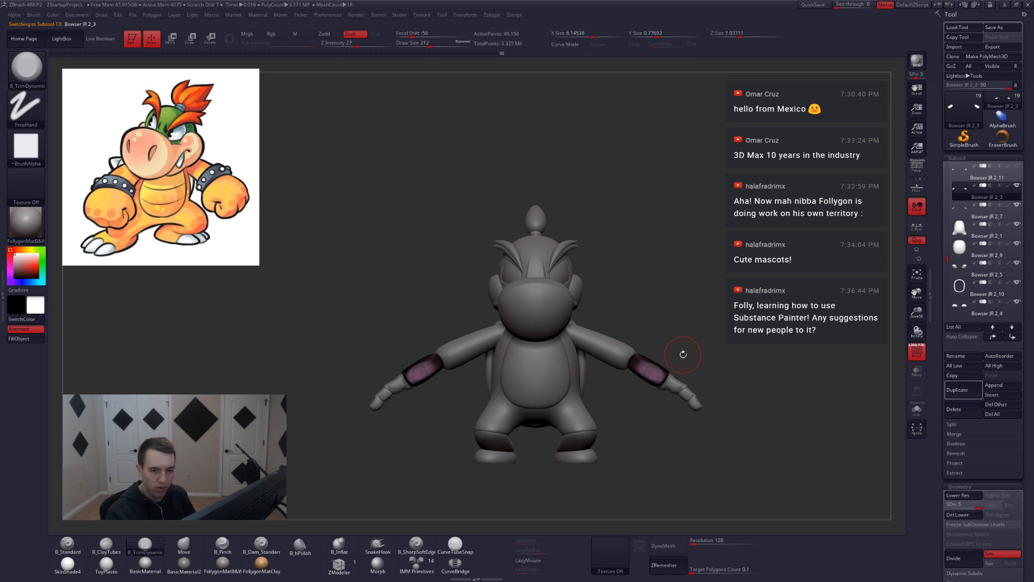
pyautogui.click(947, 247)
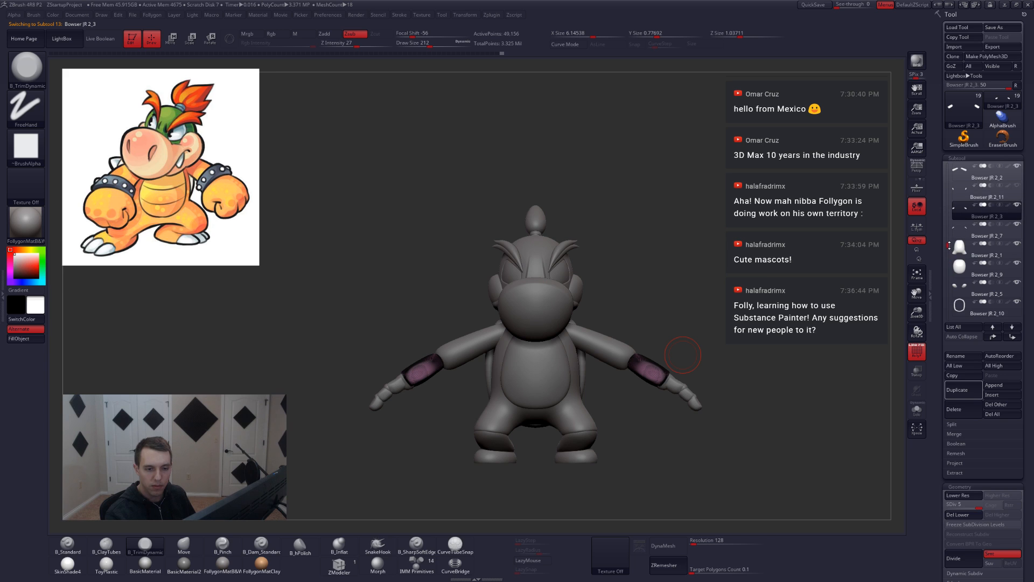
pyautogui.click(993, 337)
pyautogui.hotkey('alt', 'Up')
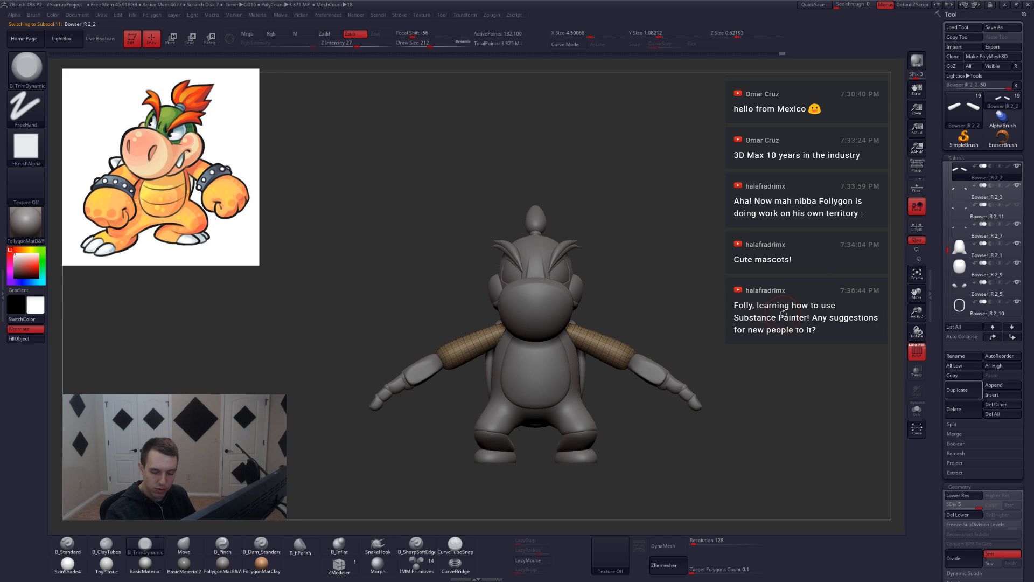
# Delete the arms' lower subdivision levels and merge the arms down with the palms.
pyautogui.click(949, 515)
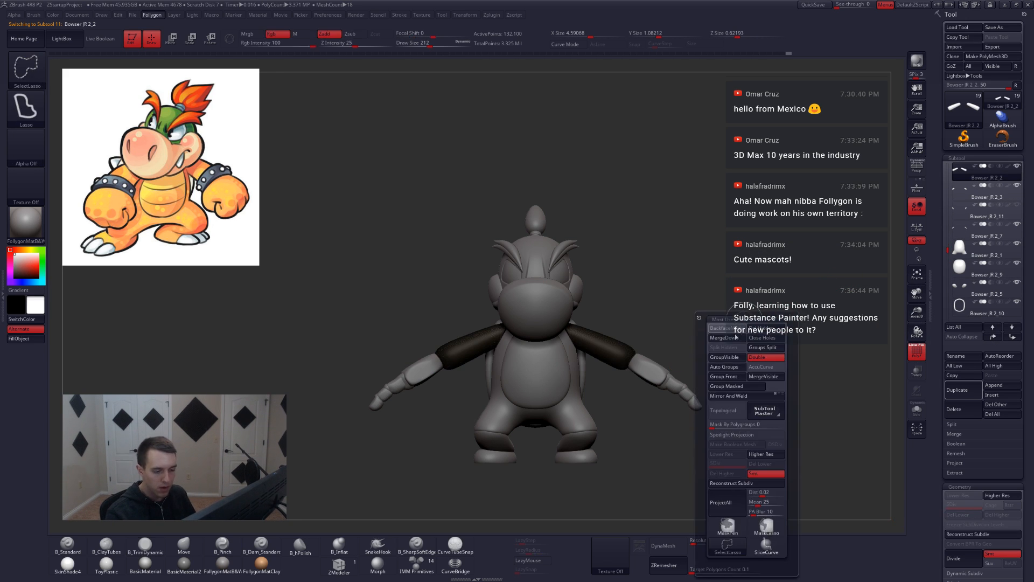
pyautogui.click(705, 356)
pyautogui.hotkey('shift', 'f')
pyautogui.moveTo(716, 349)
pyautogui.mouseDown()
pyautogui.moveTo(661, 379)
pyautogui.moveTo(683, 346)
pyautogui.moveTo(672, 363)
pyautogui.moveTo(631, 366)
pyautogui.moveTo(690, 358)
pyautogui.moveTo(684, 373)
pyautogui.moveTo(746, 380)
pyautogui.moveTo(665, 410)
pyautogui.moveTo(609, 323)
pyautogui.mouseUp()
pyautogui.hotkey('shift', 's')
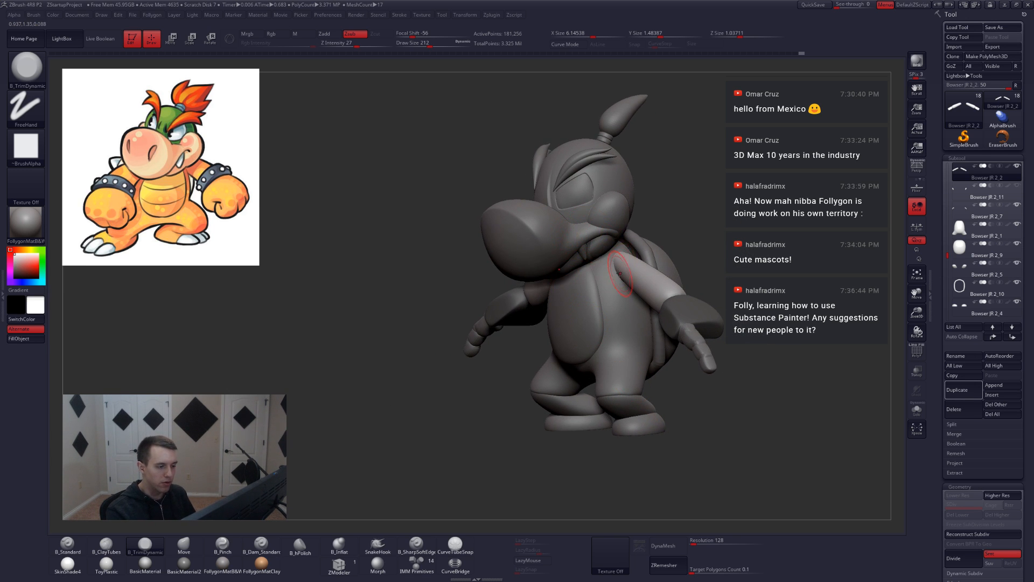
# Isolate the merged arms and palms and adjust the forearms near the wrist with the Move brush at draw size 331.
pyautogui.moveTo(619, 273)
pyautogui.mouseDown(button='right')
pyautogui.moveTo(579, 278)
pyautogui.moveTo(582, 242)
pyautogui.moveTo(605, 263)
pyautogui.mouseUp(button='right')
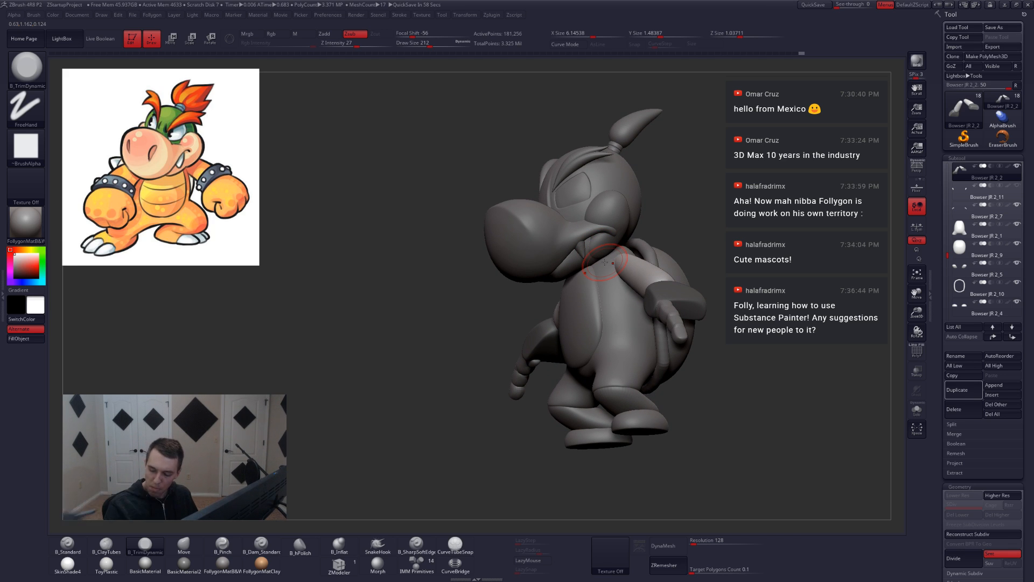
pyautogui.hotkey('shift', 's')
pyautogui.moveTo(676, 366); pyautogui.dragTo(649, 407, button='right')
pyautogui.press('b')
pyautogui.press('m')
pyautogui.press('v')
pyautogui.press('space')
pyautogui.click(628, 340)
pyautogui.moveTo(628, 340)
pyautogui.mouseDown(button='right')
pyautogui.moveTo(641, 345)
pyautogui.moveTo(639, 369)
pyautogui.moveTo(629, 344)
pyautogui.mouseUp(button='right')
pyautogui.press('space')
pyautogui.moveTo(630, 345); pyautogui.dragTo(635, 344)
# Reshape the forearms' wrist ends with backface masking enabled, and turn that masking off once the shape fits.
pyautogui.hotkey('ctrl', 'f')
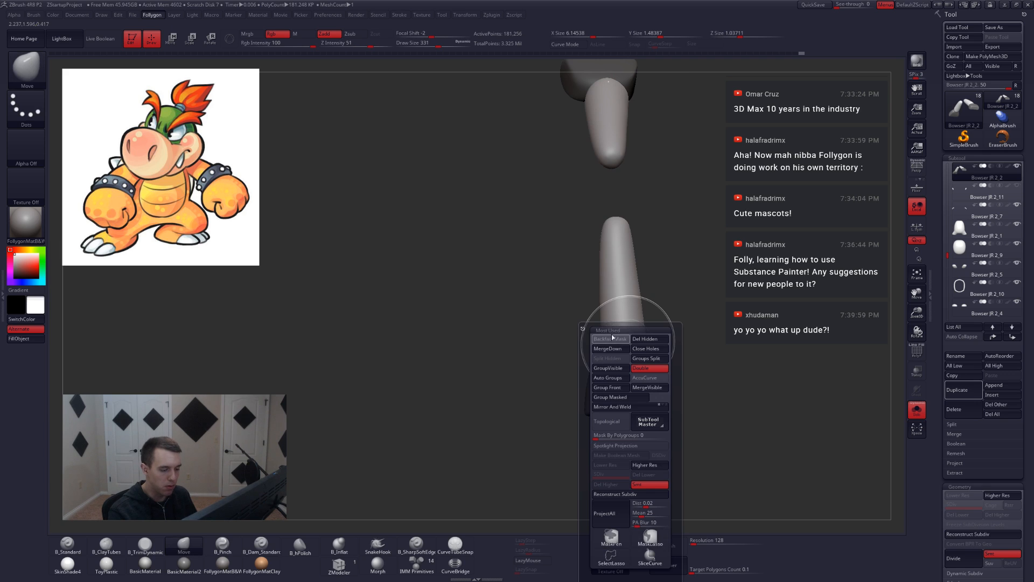
pyautogui.click(613, 338)
pyautogui.moveTo(613, 338); pyautogui.dragTo(607, 363, button='right')
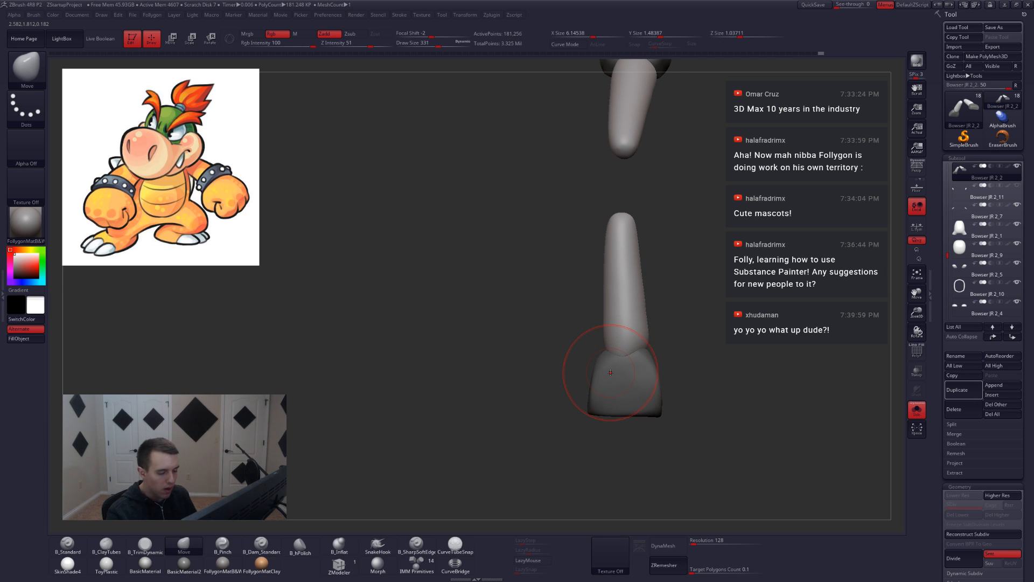
pyautogui.keyDown('alt'); pyautogui.moveTo(610, 373); pyautogui.dragTo(610, 400, button='right'); pyautogui.keyUp('alt')
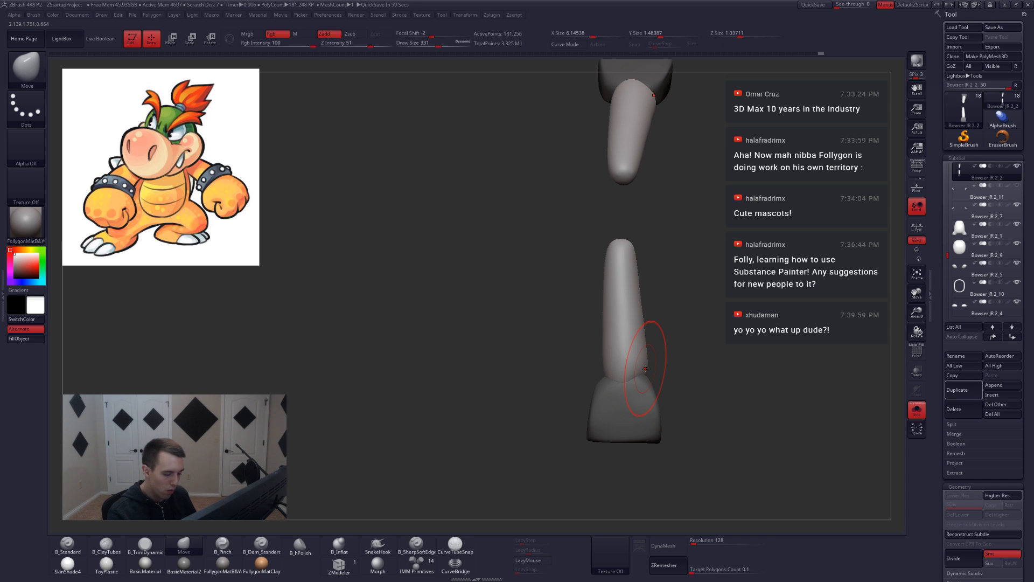
pyautogui.moveTo(646, 368)
pyautogui.mouseDown(button='right')
pyautogui.moveTo(665, 394)
pyautogui.moveTo(615, 385)
pyautogui.moveTo(606, 402)
pyautogui.moveTo(664, 371)
pyautogui.mouseUp(button='right')
pyautogui.press('space')
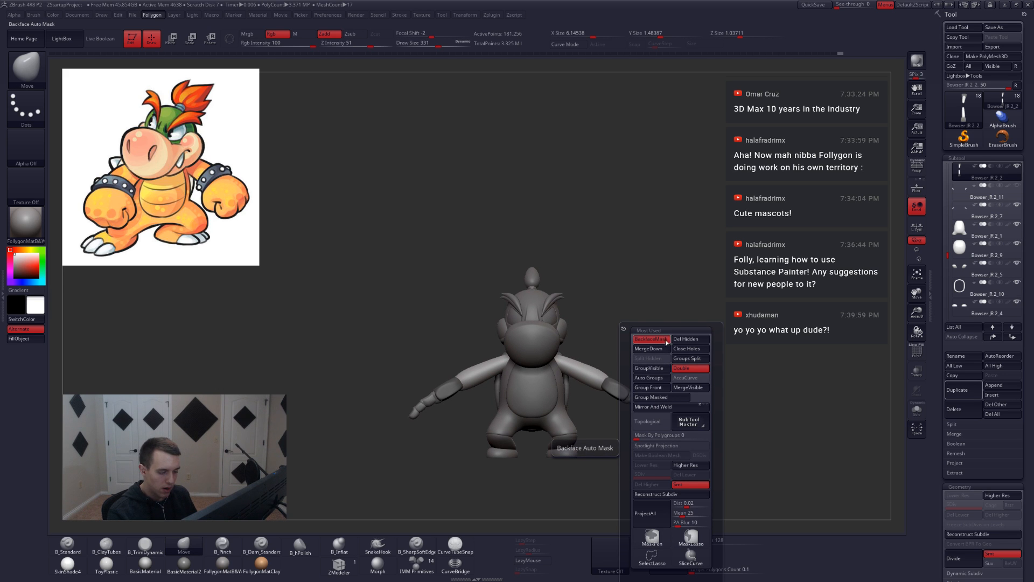
pyautogui.click(668, 338)
# Isolate the arms, clear the mask on the palms and fuse both parts with DynaMesh at resolution 336.
pyautogui.keyDown('alt'); pyautogui.moveTo(642, 434); pyautogui.dragTo(681, 388, button='right'); pyautogui.keyUp('alt')
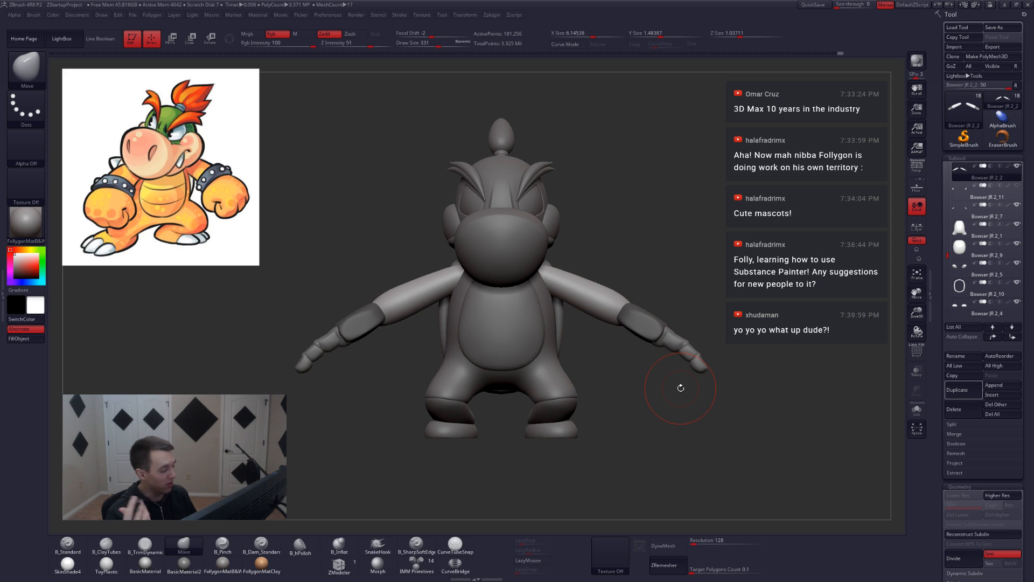
pyautogui.keyDown('ctrl'); pyautogui.moveTo(668, 362); pyautogui.dragTo(654, 399, button='right'); pyautogui.keyUp('ctrl')
pyautogui.hotkey('shift', 's')
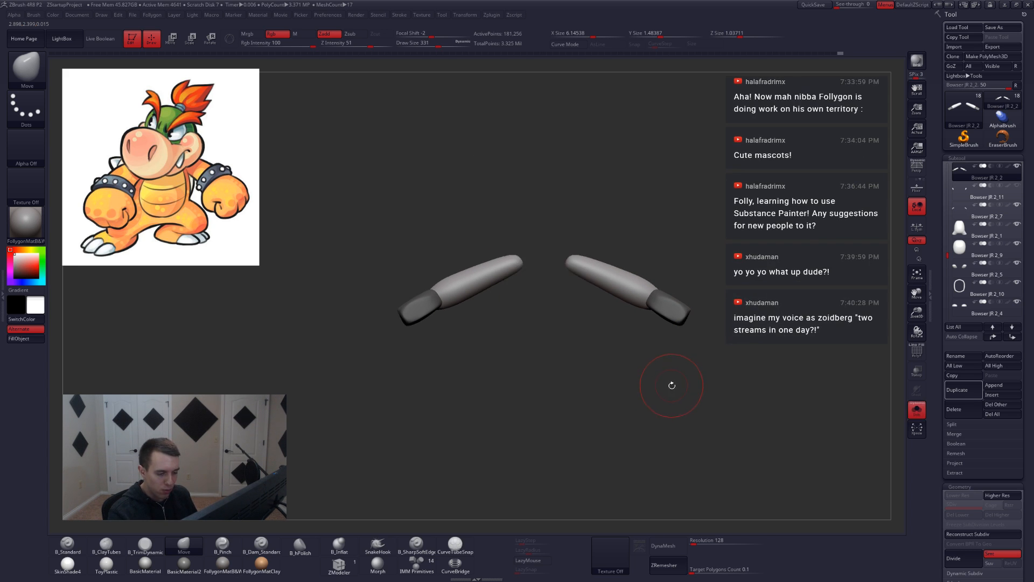
pyautogui.keyDown('ctrl'); pyautogui.moveTo(688, 369); pyautogui.dragTo(692, 364); pyautogui.keyUp('ctrl')
pyautogui.moveTo(692, 364)
pyautogui.mouseDown(button='right')
pyautogui.moveTo(662, 409)
pyautogui.moveTo(676, 372)
pyautogui.moveTo(706, 407)
pyautogui.moveTo(705, 357)
pyautogui.mouseUp(button='right')
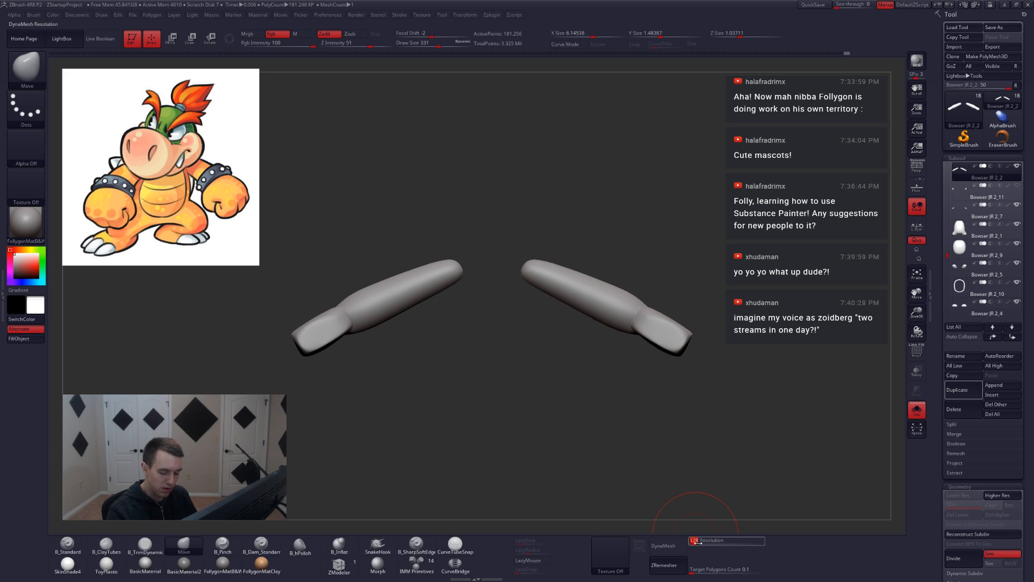
pyautogui.moveTo(693, 542); pyautogui.dragTo(698, 542)
pyautogui.click(668, 545)
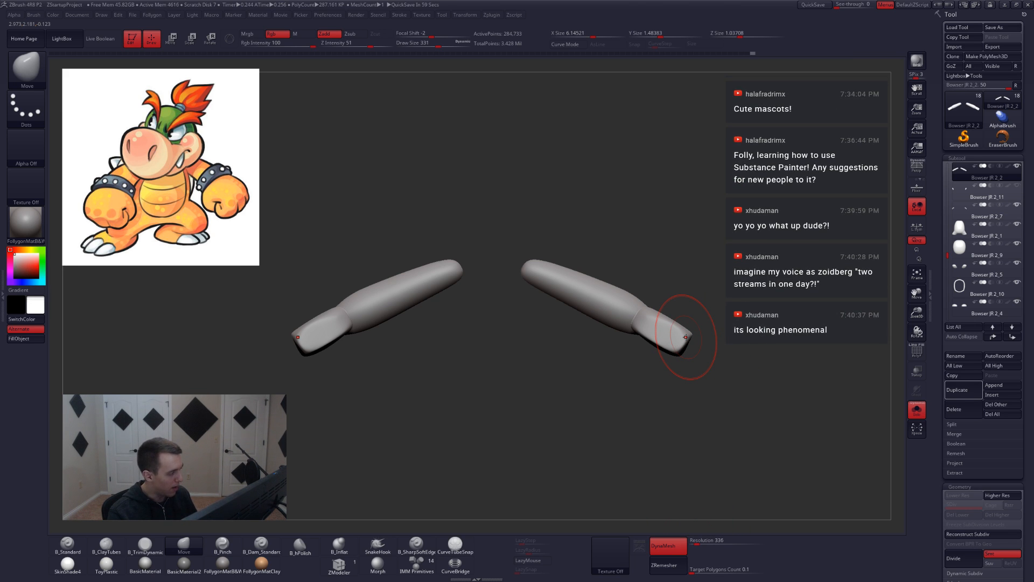
# Examine the fused arms on the full character from several angles, with and without perspective.
pyautogui.hotkey('shift', 's')
pyautogui.moveTo(680, 409)
pyautogui.mouseDown(button='right')
pyautogui.moveTo(640, 415)
pyautogui.moveTo(686, 406)
pyautogui.mouseUp(button='right')
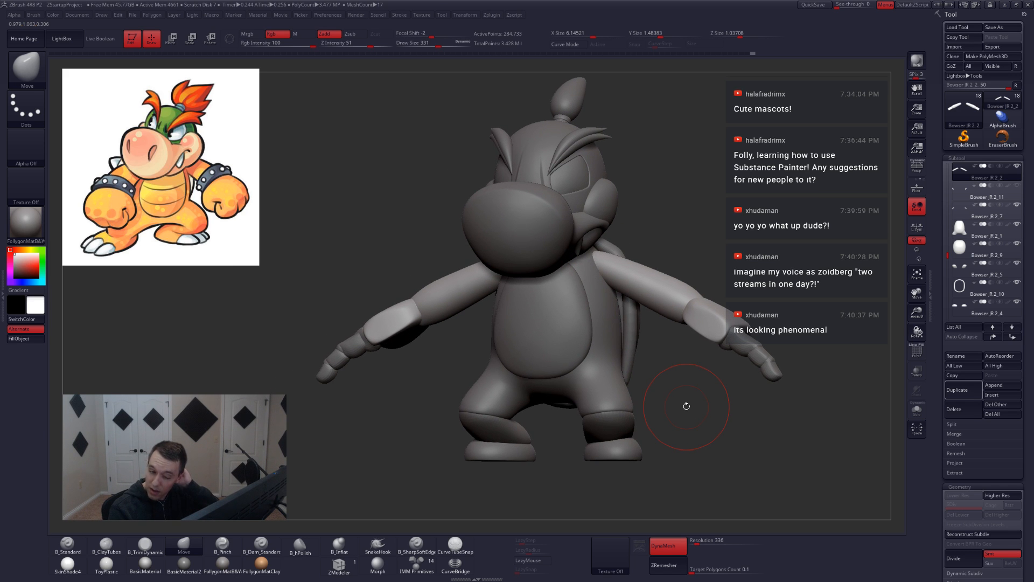
pyautogui.moveTo(685, 406); pyautogui.dragTo(645, 302, button='right')
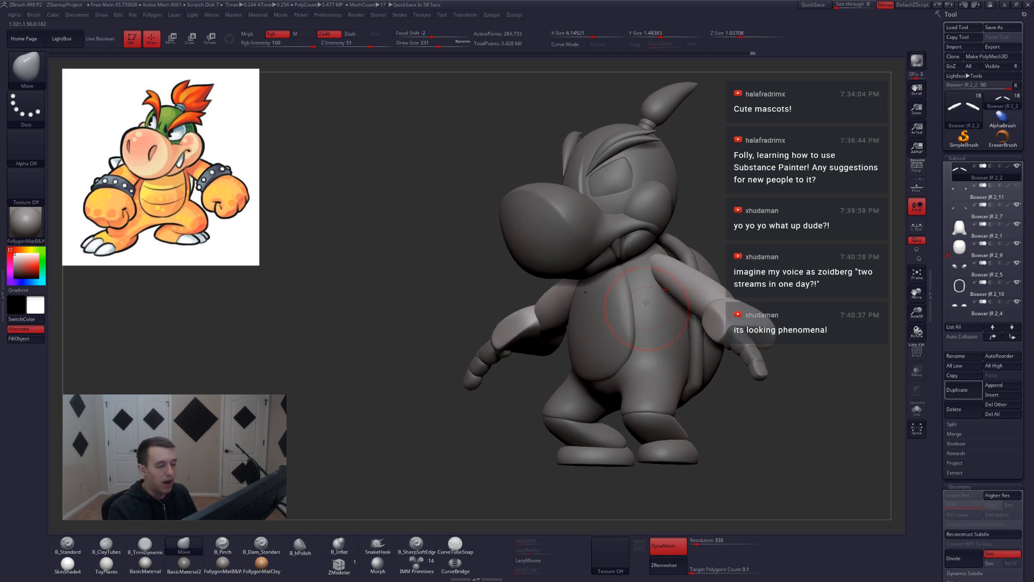
pyautogui.moveTo(624, 265); pyautogui.dragTo(570, 372, button='right')
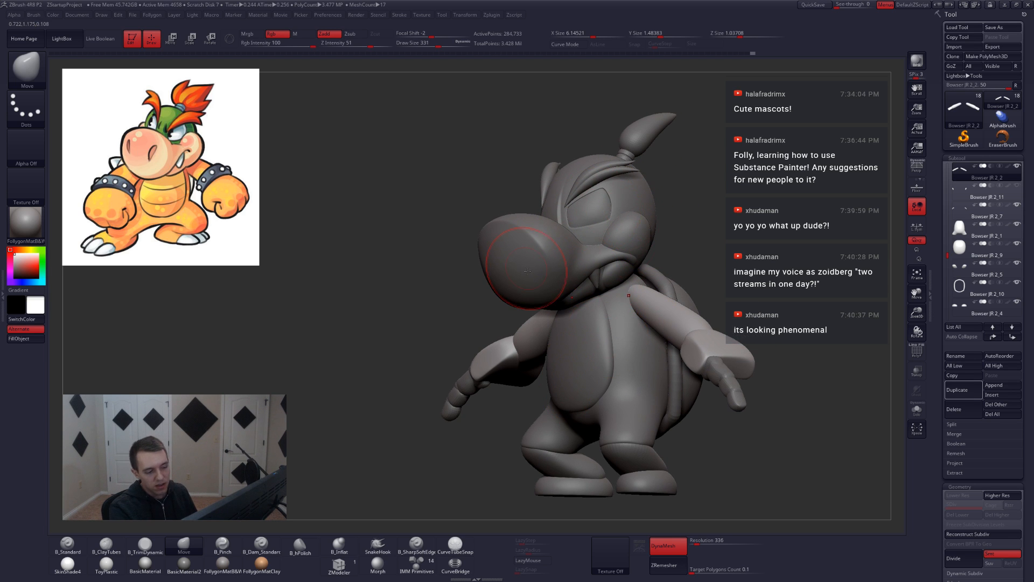
pyautogui.moveTo(663, 352)
pyautogui.mouseDown(button='right')
pyautogui.moveTo(600, 352)
pyautogui.moveTo(668, 359)
pyautogui.mouseUp(button='right')
pyautogui.click(918, 171)
pyautogui.keyDown('ctrl'); pyautogui.moveTo(633, 474); pyautogui.dragTo(765, 395, button='right'); pyautogui.keyUp('ctrl')
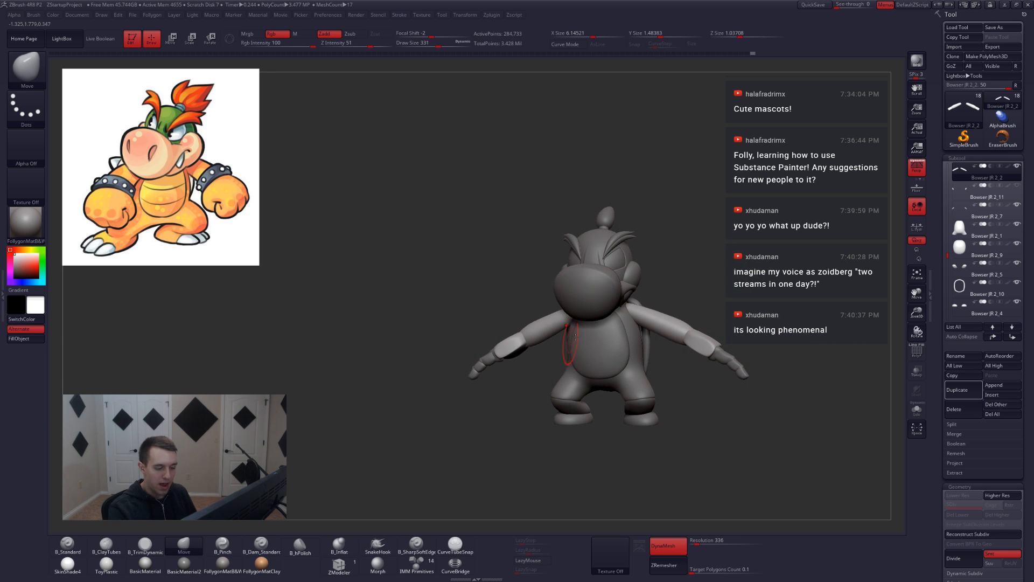
pyautogui.moveTo(655, 409); pyautogui.dragTo(558, 455, button='right')
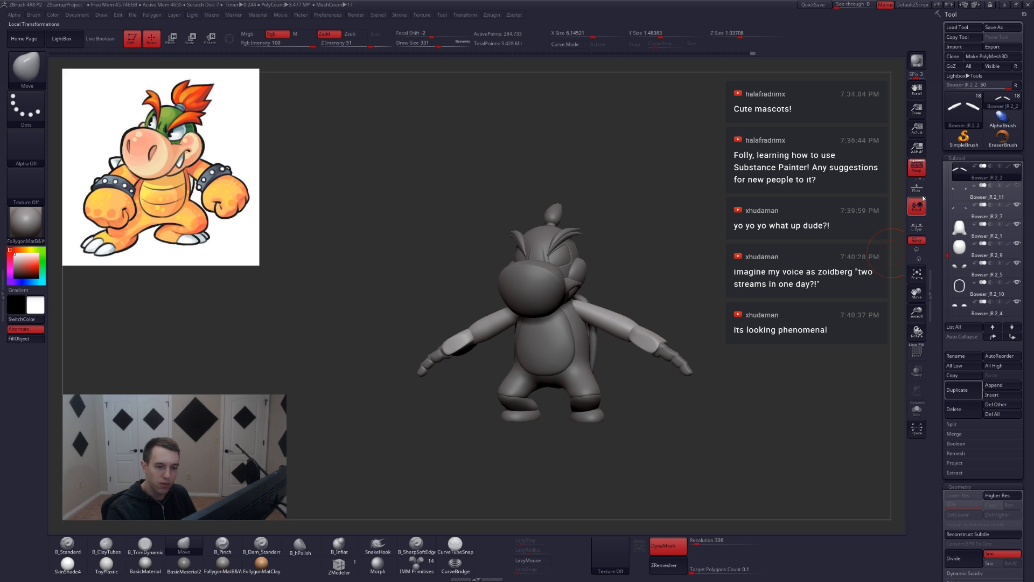
pyautogui.click(917, 167)
# Isolate the arms and flatten the junction between forearm and palm with the TrimDynamic brush at draw size 207.
pyautogui.hotkey('shift', 's')
pyautogui.moveTo(702, 280); pyautogui.dragTo(619, 350, button='right')
pyautogui.hotkey('shift', 'f')
pyautogui.hotkey('shift', 'f')
pyautogui.press('space')
pyautogui.moveTo(619, 351); pyautogui.dragTo(603, 351)
pyautogui.press('3')
pyautogui.moveTo(604, 351)
pyautogui.mouseDown(button='right')
pyautogui.moveTo(600, 336)
pyautogui.moveTo(641, 306)
pyautogui.moveTo(565, 316)
pyautogui.moveTo(572, 322)
pyautogui.mouseUp(button='right')
pyautogui.moveTo(548, 331)
pyautogui.mouseDown(button='right')
pyautogui.moveTo(533, 322)
pyautogui.moveTo(463, 377)
pyautogui.mouseUp(button='right')
pyautogui.press('space')
pyautogui.moveTo(500, 396); pyautogui.dragTo(503, 397)
pyautogui.moveTo(541, 350)
pyautogui.mouseDown(button='right')
pyautogui.moveTo(484, 352)
pyautogui.moveTo(515, 349)
pyautogui.mouseUp(button='right')
pyautogui.press('space')
pyautogui.moveTo(500, 389); pyautogui.dragTo(505, 389)
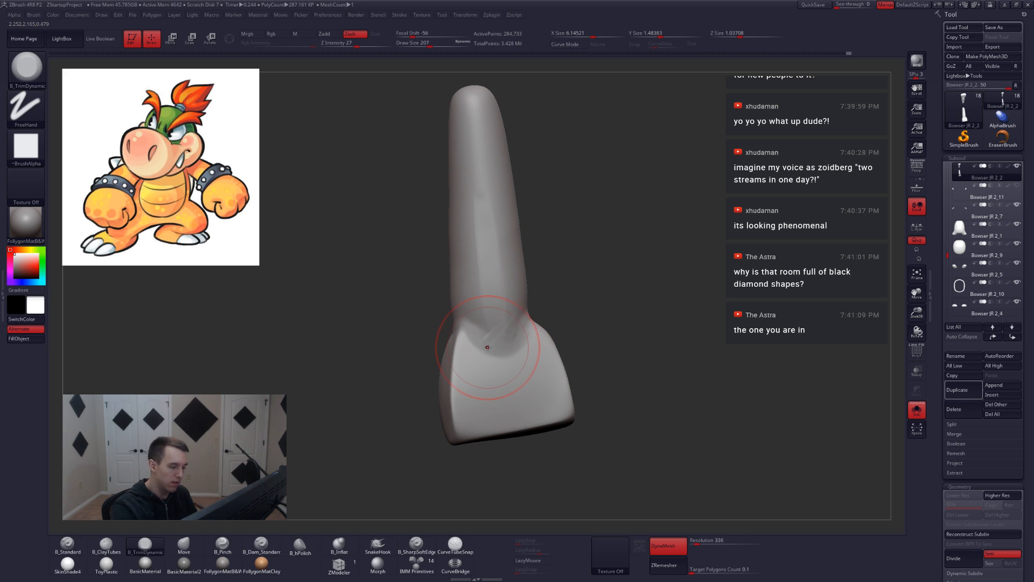
# Trim planes along the forearms and blend the wrists into the palms with the TrimDynamic brush.
pyautogui.moveTo(483, 276); pyautogui.dragTo(507, 331, button='right')
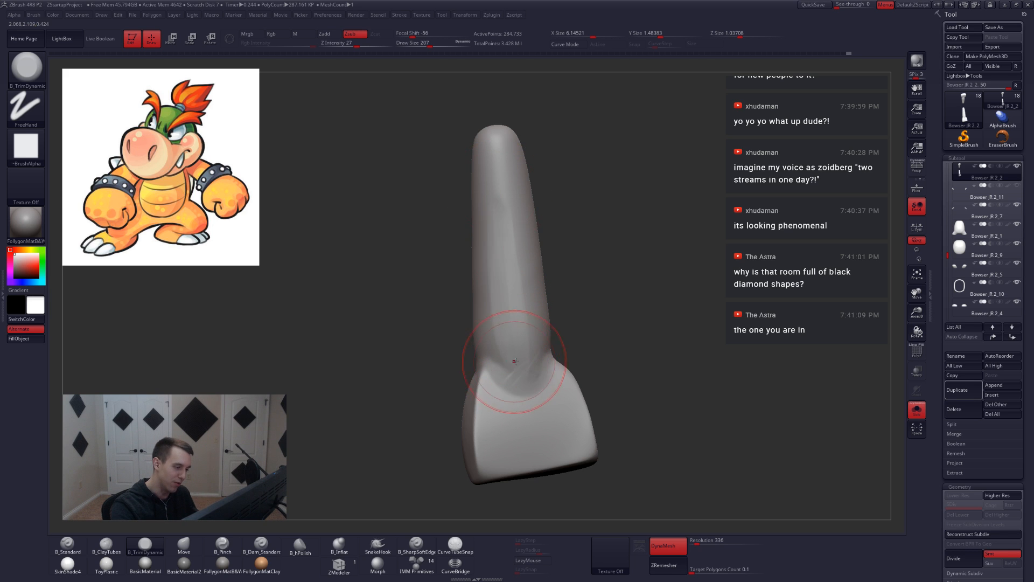
pyautogui.moveTo(517, 388); pyautogui.dragTo(532, 371, button='right')
pyautogui.moveTo(517, 215)
pyautogui.mouseDown()
pyautogui.moveTo(530, 375)
pyautogui.moveTo(520, 280)
pyautogui.mouseUp()
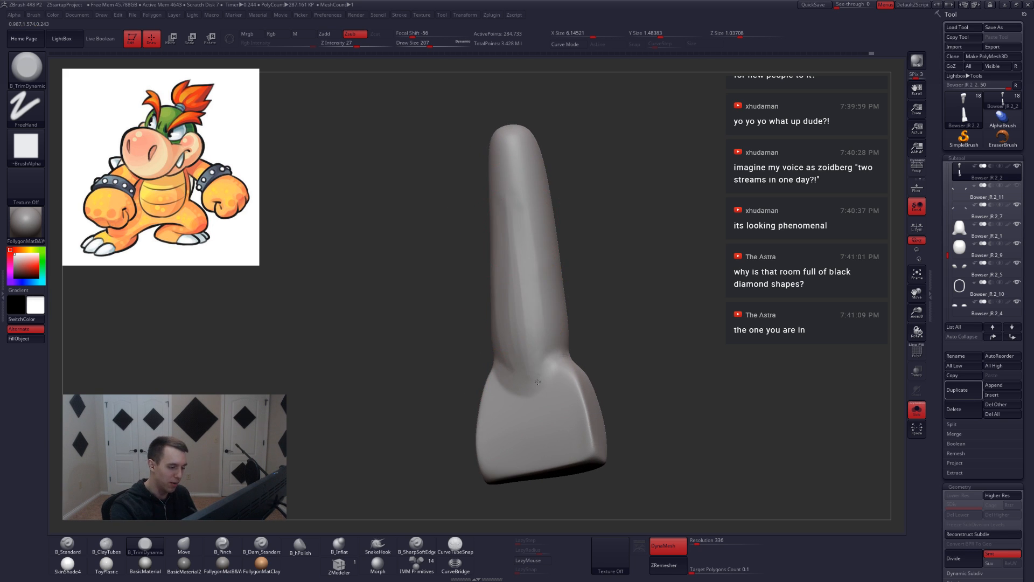
pyautogui.moveTo(518, 362); pyautogui.dragTo(532, 364, button='right')
pyautogui.moveTo(500, 262); pyautogui.dragTo(512, 249, button='right')
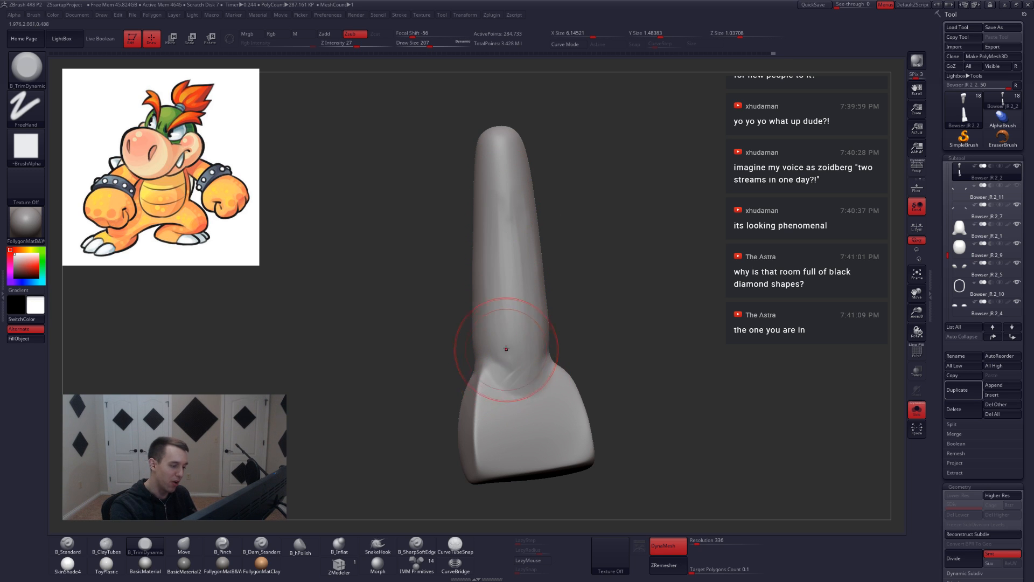
pyautogui.moveTo(485, 345)
pyautogui.mouseDown(button='right')
pyautogui.moveTo(495, 292)
pyautogui.moveTo(486, 333)
pyautogui.mouseUp(button='right')
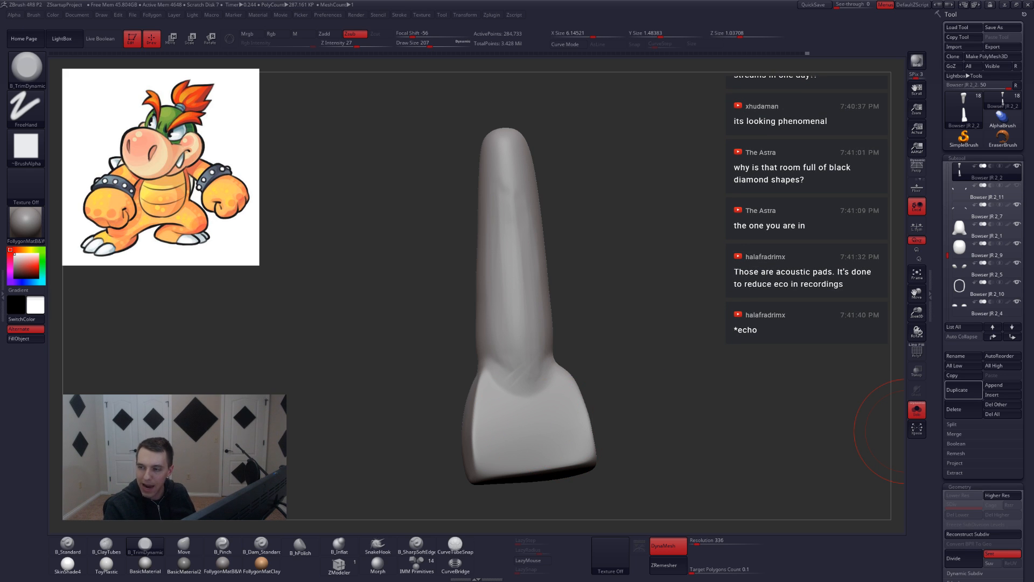
# Examine the full character with all parts shown, from the front and a three-quarter angle.
pyautogui.keyDown('alt'); pyautogui.moveTo(760, 327); pyautogui.dragTo(641, 278); pyautogui.keyUp('alt')
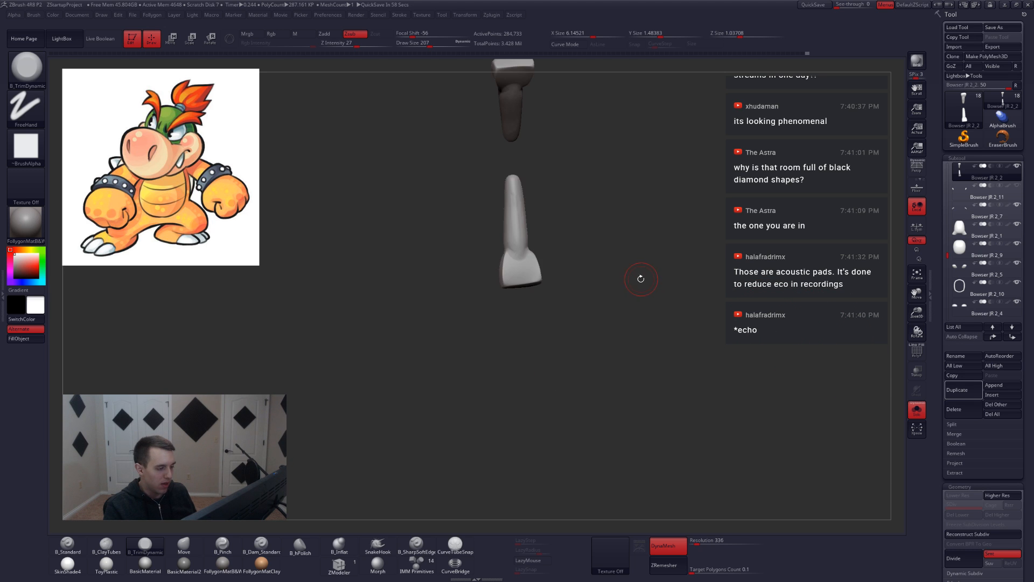
pyautogui.click(917, 409)
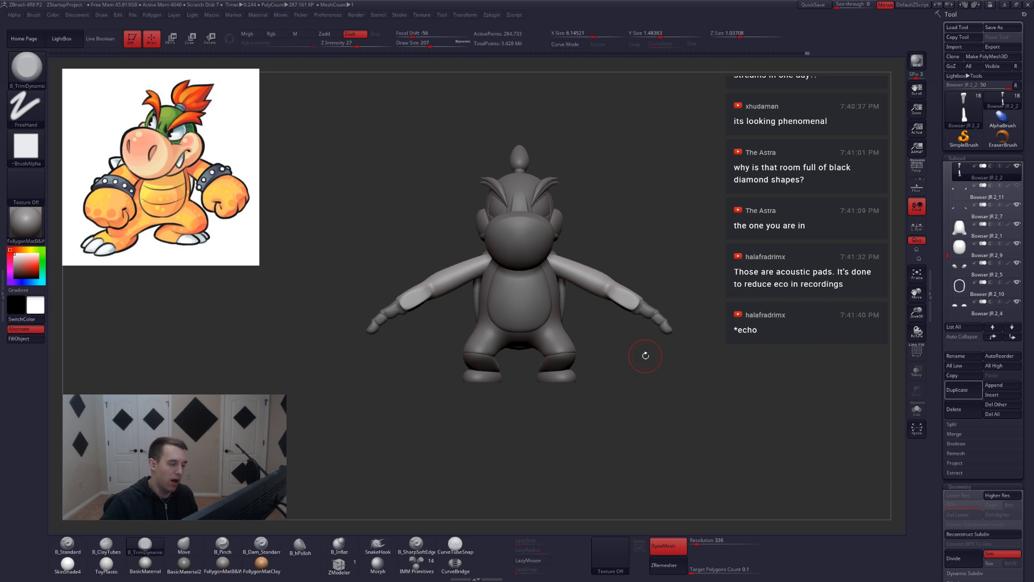
pyautogui.hotkey('alt', 'Tab')
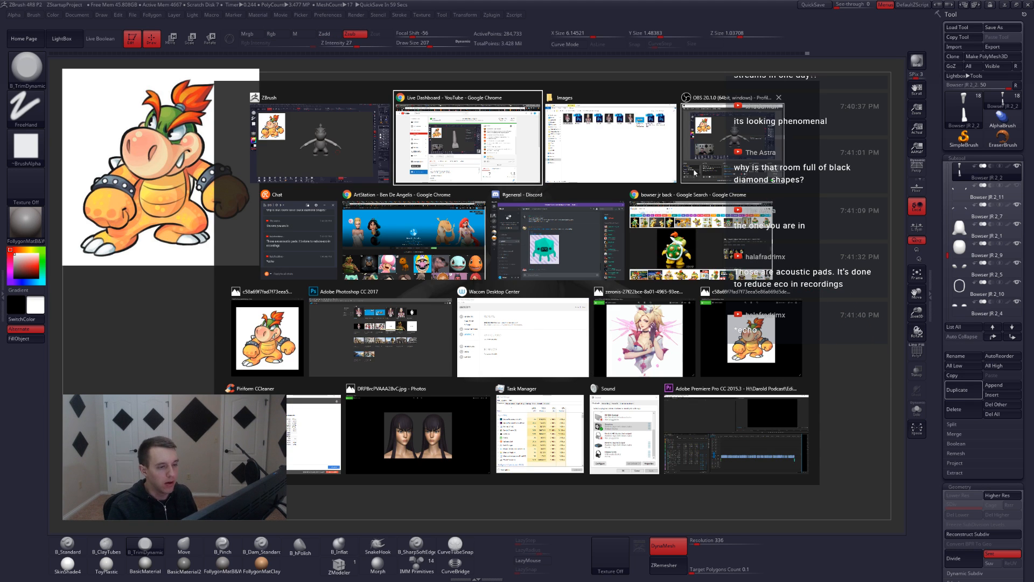
pyautogui.press('Escape')
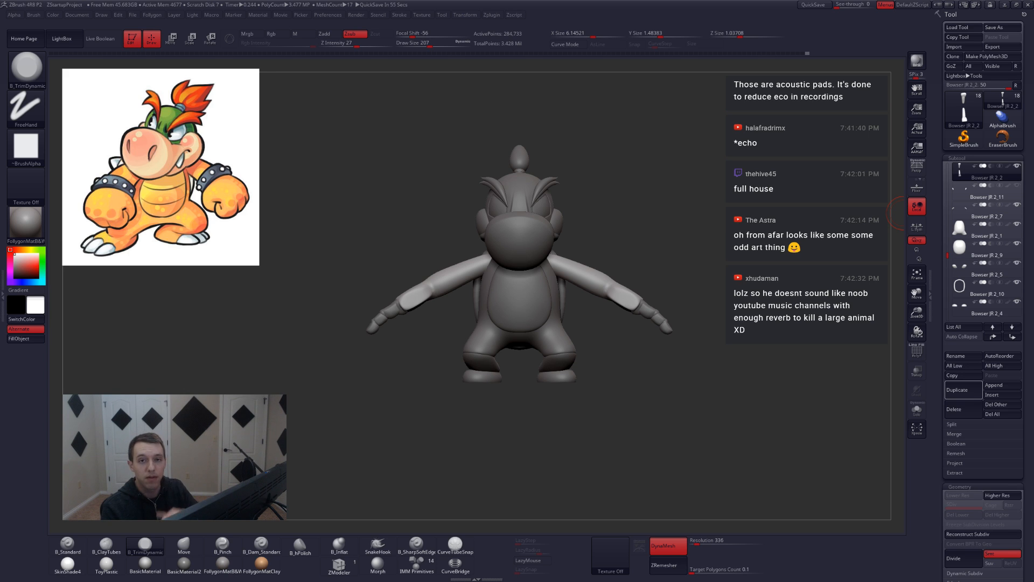
pyautogui.moveTo(846, 216)
pyautogui.mouseDown()
pyautogui.moveTo(634, 265)
pyautogui.moveTo(647, 278)
pyautogui.mouseUp()
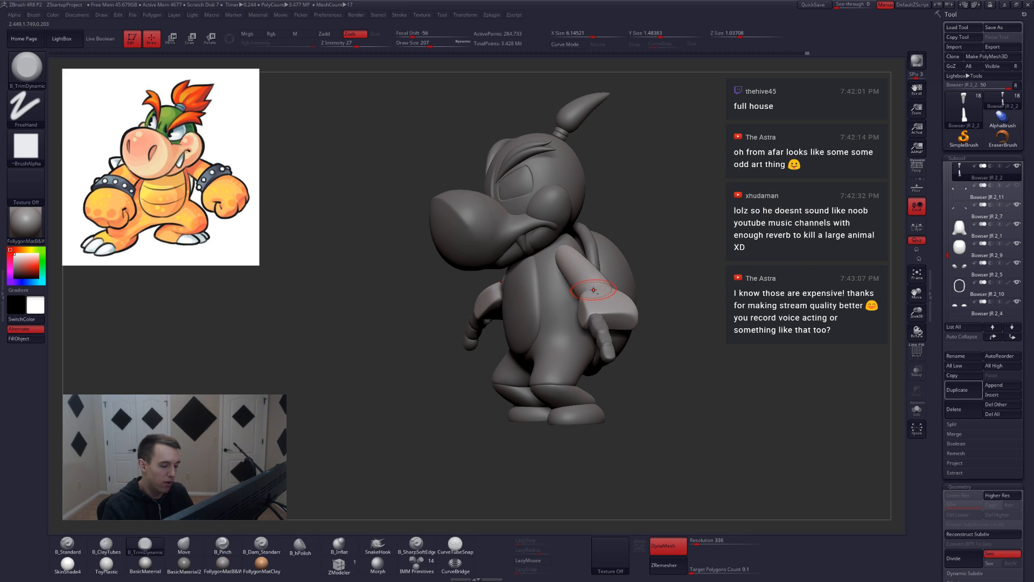
# Isolate the arms and trim the forearm down into the wrist with the TrimDynamic brush at draw size 262.
pyautogui.moveTo(560, 242)
pyautogui.keyDown('ctrl'); pyautogui.mouseDown(button='right')
pyautogui.moveTo(609, 303)
pyautogui.moveTo(591, 309)
pyautogui.mouseUp(button='right'); pyautogui.keyUp('ctrl')
pyautogui.hotkey('alt', 's')
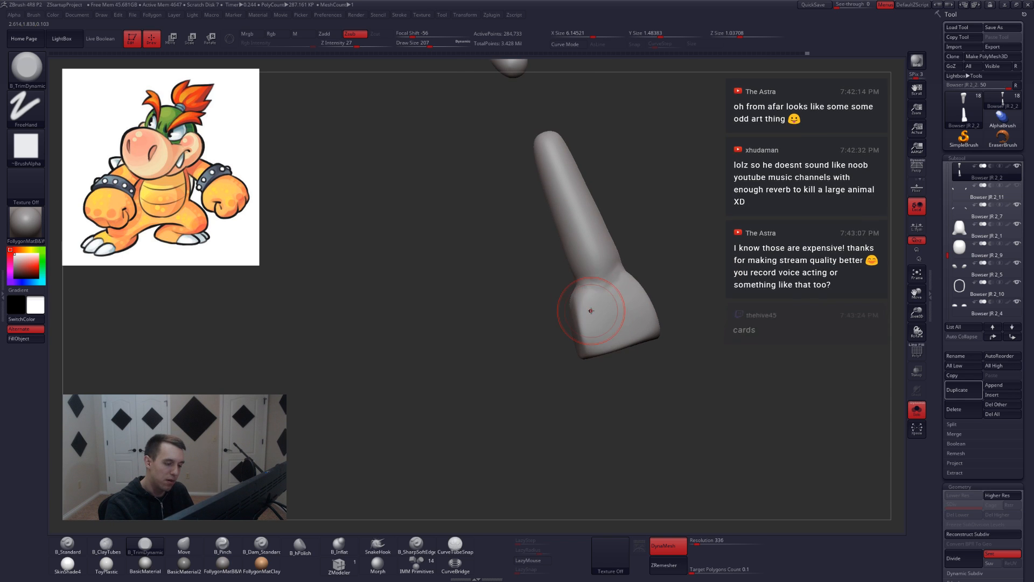
pyautogui.press('space')
pyautogui.moveTo(591, 309); pyautogui.dragTo(594, 308)
pyautogui.moveTo(593, 291)
pyautogui.mouseDown(button='right')
pyautogui.moveTo(609, 305)
pyautogui.moveTo(607, 291)
pyautogui.mouseUp(button='right')
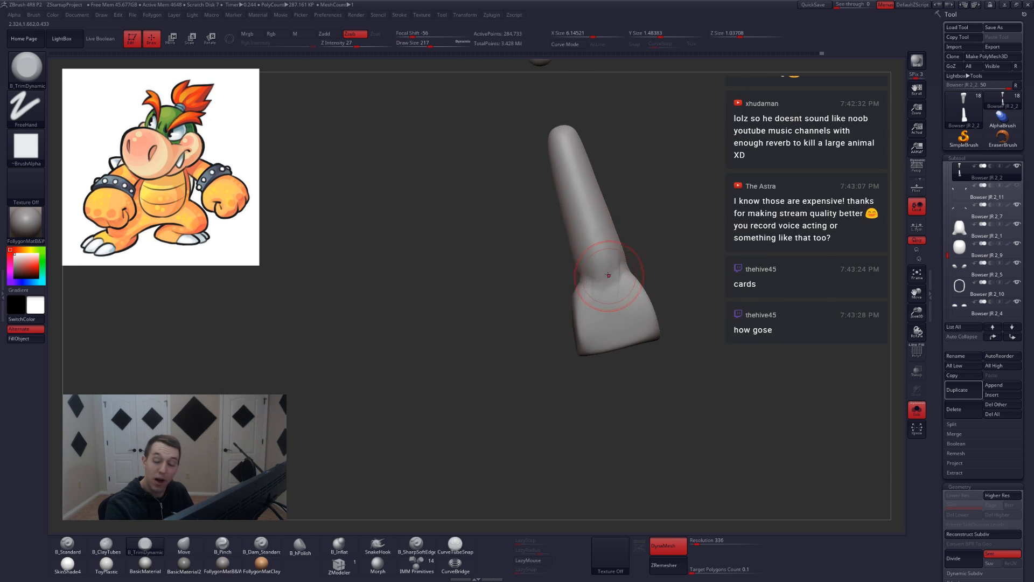
pyautogui.press('space')
pyautogui.moveTo(596, 268); pyautogui.dragTo(601, 268)
pyautogui.moveTo(610, 292); pyautogui.dragTo(606, 278, button='right')
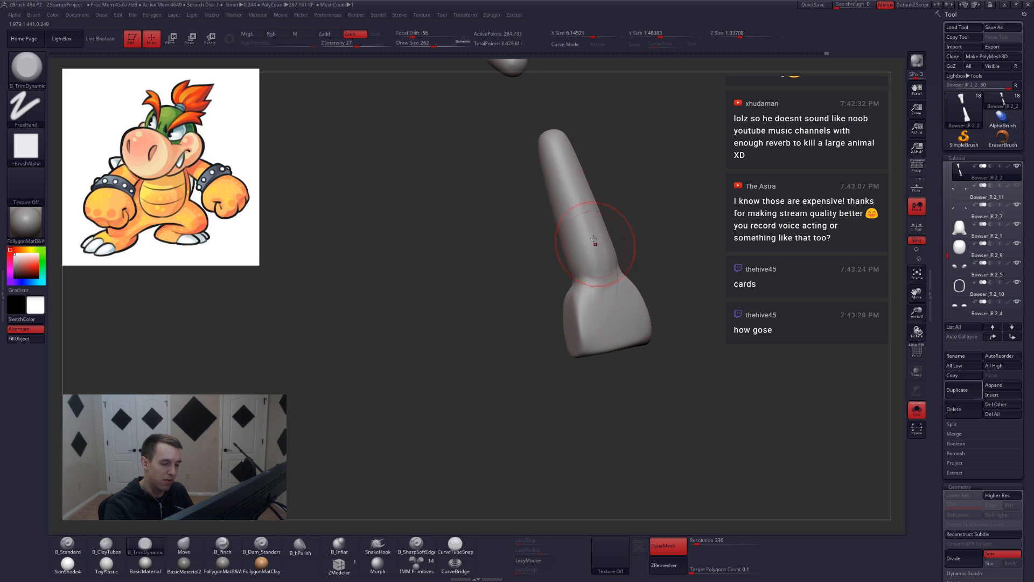
pyautogui.moveTo(596, 243); pyautogui.dragTo(605, 289)
pyautogui.moveTo(596, 241); pyautogui.dragTo(591, 219, button='right')
pyautogui.moveTo(593, 220)
pyautogui.mouseDown()
pyautogui.moveTo(604, 283)
pyautogui.moveTo(593, 291)
pyautogui.mouseUp()
# Smooth the trimmed surface along the forearm and around the junction between wrist and palm.
pyautogui.press('shift')
pyautogui.moveTo(593, 291)
pyautogui.mouseDown(button='right')
pyautogui.moveTo(565, 267)
pyautogui.moveTo(621, 255)
pyautogui.mouseUp(button='right')
pyautogui.press('shift')
pyautogui.press('shift')
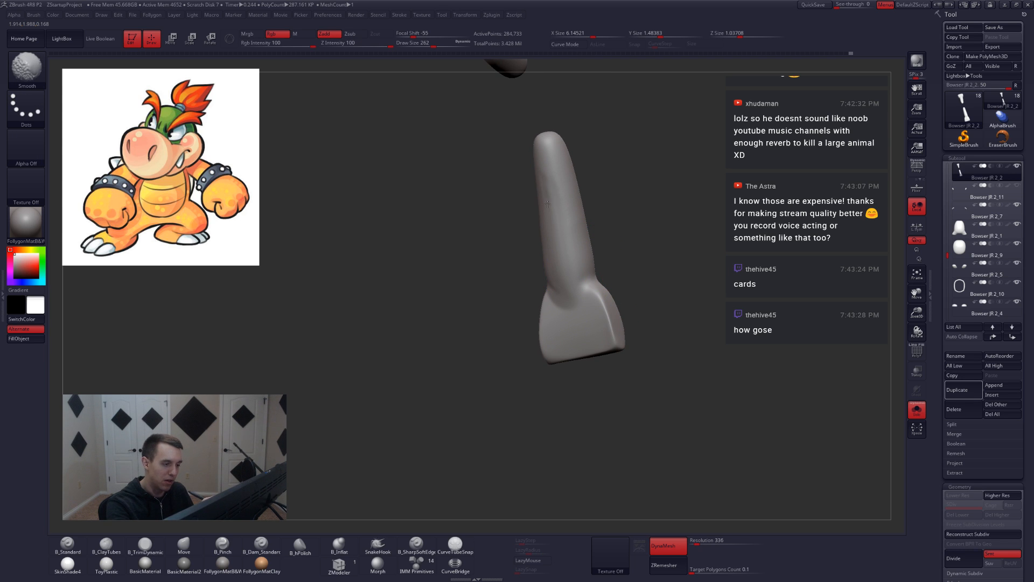
pyautogui.keyDown('shift'); pyautogui.moveTo(547, 204); pyautogui.dragTo(541, 220); pyautogui.keyUp('shift')
pyautogui.moveTo(575, 237); pyautogui.dragTo(584, 229, button='right')
pyautogui.keyDown('shift'); pyautogui.moveTo(556, 210); pyautogui.dragTo(552, 200); pyautogui.keyUp('shift')
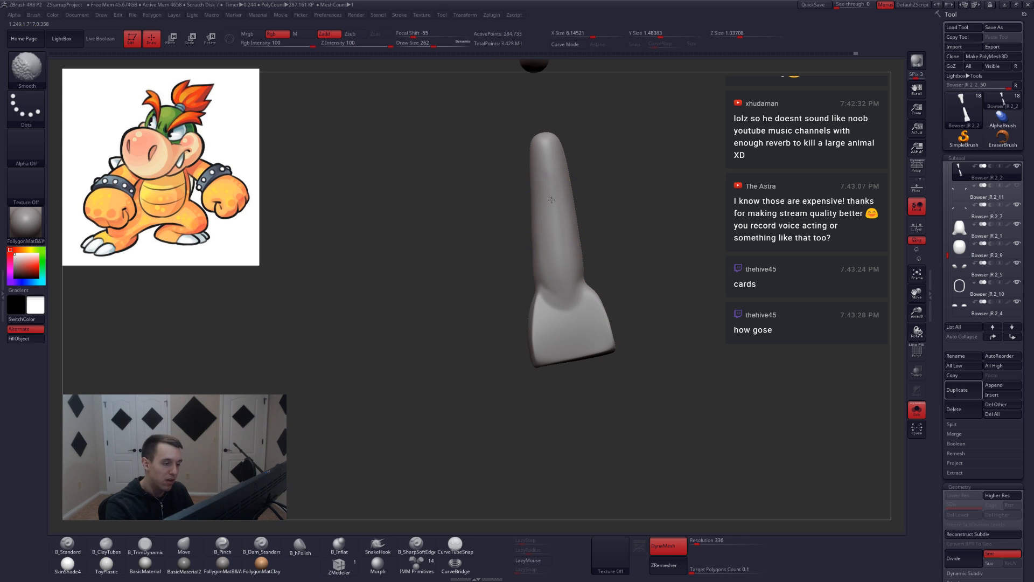
pyautogui.keyDown('shift'); pyautogui.moveTo(557, 284); pyautogui.dragTo(558, 294); pyautogui.keyUp('shift')
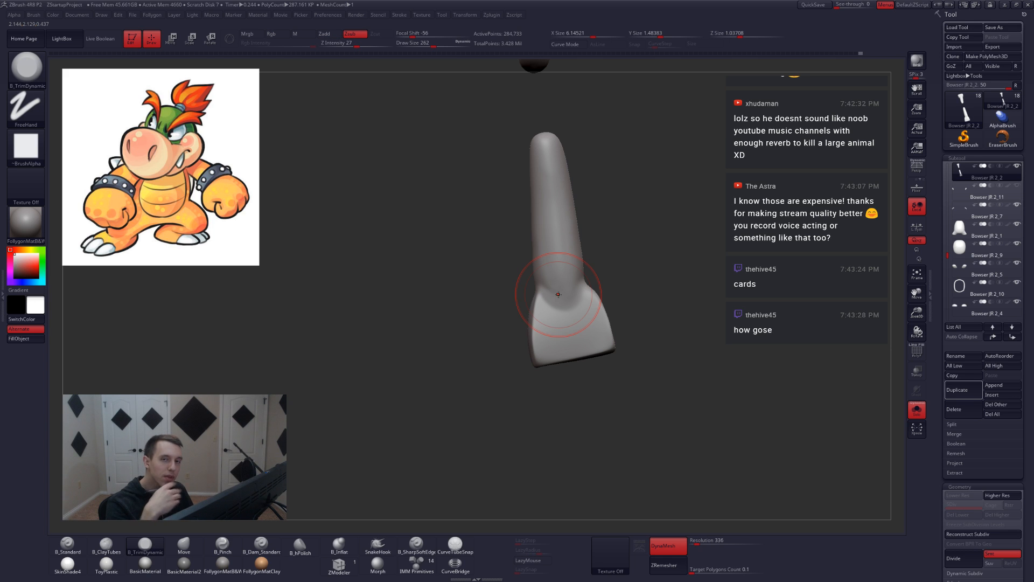
pyautogui.moveTo(549, 264); pyautogui.dragTo(560, 292, button='right')
pyautogui.keyDown('shift'); pyautogui.moveTo(560, 291); pyautogui.dragTo(563, 301); pyautogui.keyUp('shift')
# Hide every part except the arms and duplicate the arms subtool.
pyautogui.moveTo(563, 301)
pyautogui.mouseDown(button='right')
pyautogui.moveTo(559, 347)
pyautogui.moveTo(590, 372)
pyautogui.moveTo(598, 351)
pyautogui.moveTo(635, 346)
pyautogui.mouseUp(button='right')
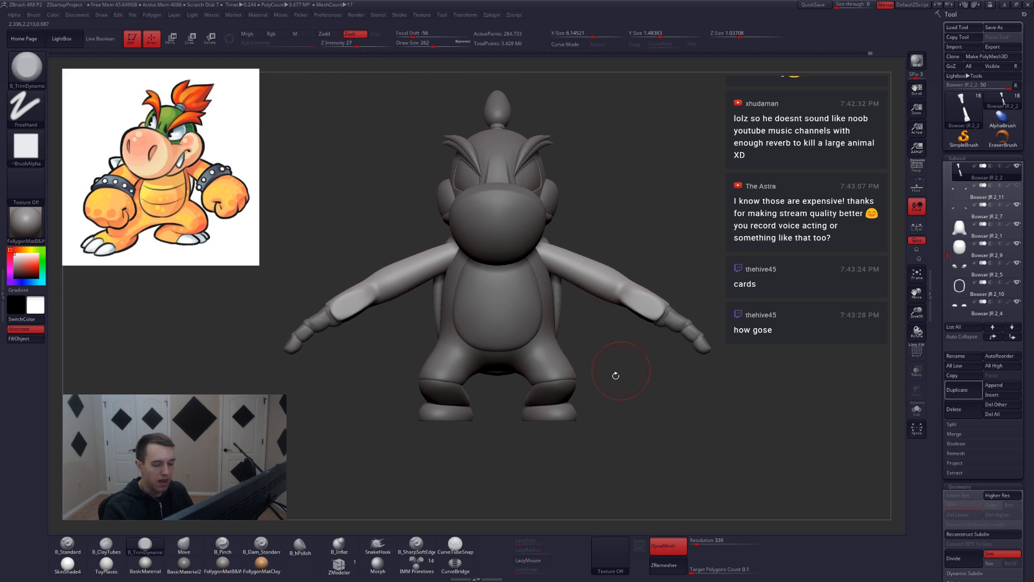
pyautogui.keyDown('shift'); pyautogui.click(1017, 166); pyautogui.keyUp('shift')
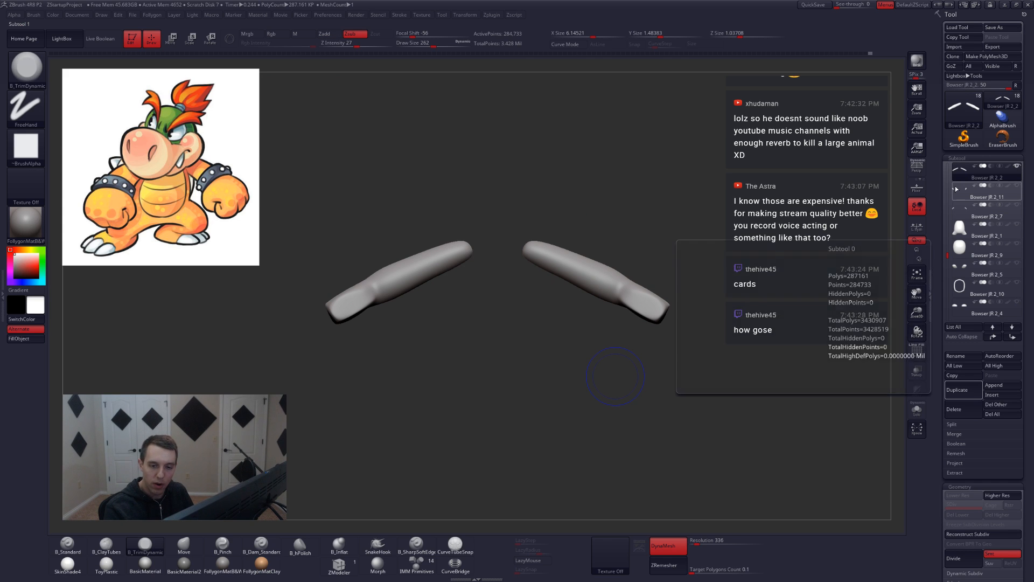
pyautogui.click(956, 389)
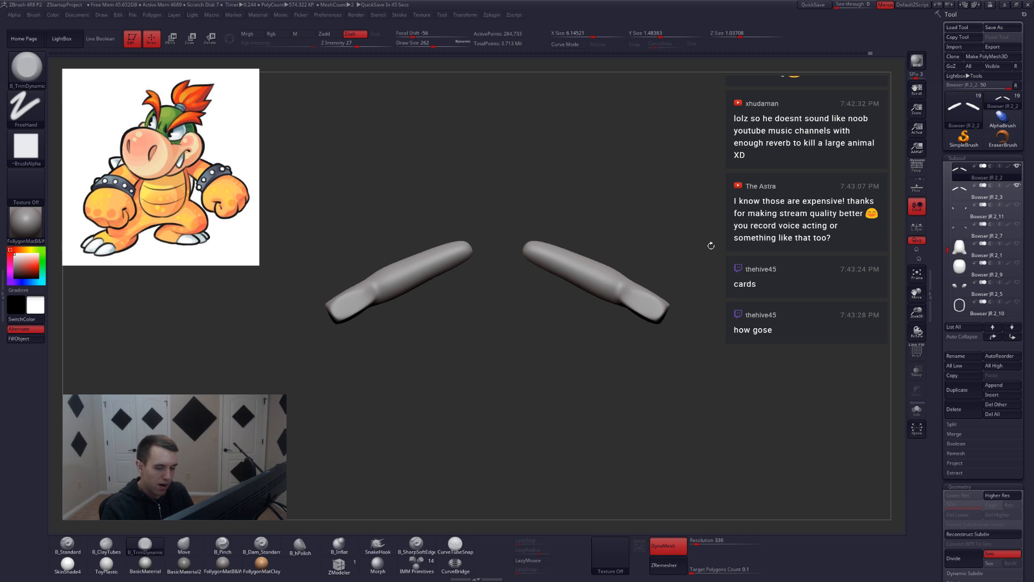
pyautogui.press('shift')
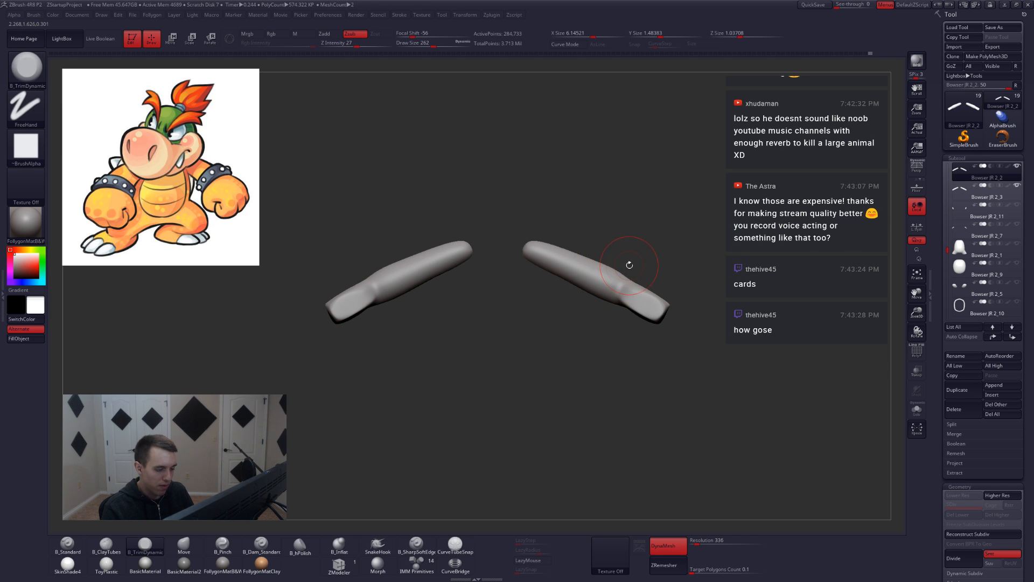
# Remesh the original arms with ZRemesher at a target polygon count of 1 and close their holes.
pyautogui.keyDown('ctrl'); pyautogui.moveTo(629, 264); pyautogui.dragTo(678, 285, button='right'); pyautogui.keyUp('ctrl')
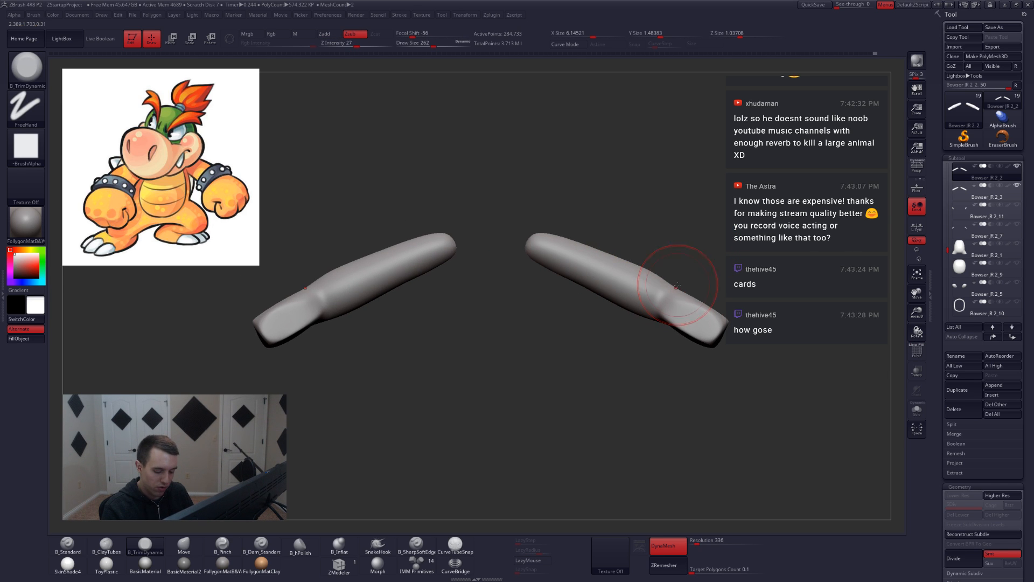
pyautogui.click(680, 546)
pyautogui.click(708, 569)
pyautogui.write('1')
pyautogui.press('Return')
pyautogui.click(683, 569)
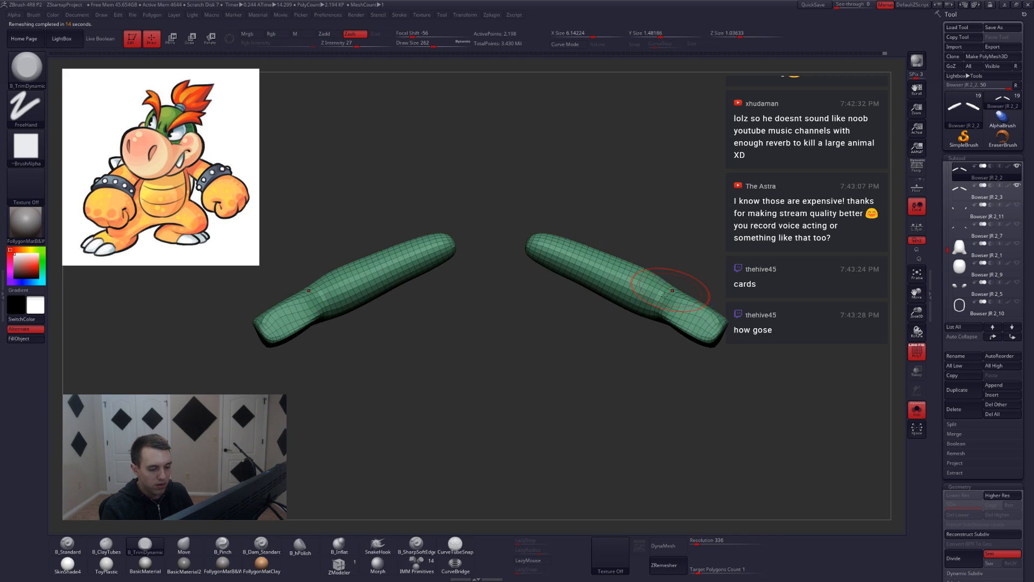
pyautogui.moveTo(678, 291); pyautogui.dragTo(646, 295, button='right')
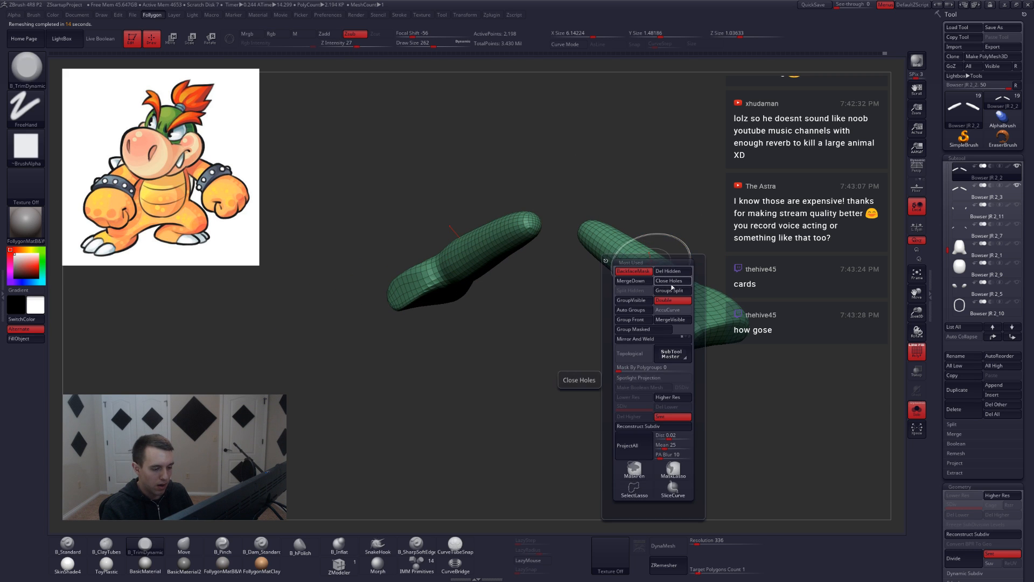
pyautogui.click(670, 282)
pyautogui.moveTo(679, 252)
pyautogui.keyDown('ctrl'); pyautogui.mouseDown(button='right')
pyautogui.moveTo(664, 247)
pyautogui.moveTo(647, 267)
pyautogui.mouseUp(button='right'); pyautogui.keyUp('ctrl')
pyautogui.hotkey('shift', 'f')
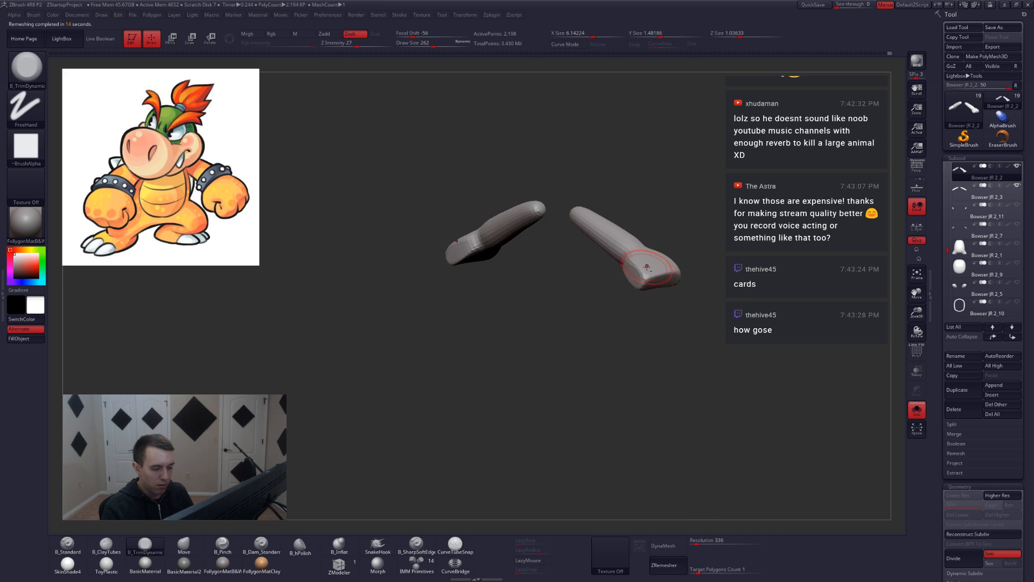
# Subdivide the remeshed arms to level 2 and project the duplicate's detail onto them with ProjectAll.
pyautogui.hotkey('ctrl', 'd')
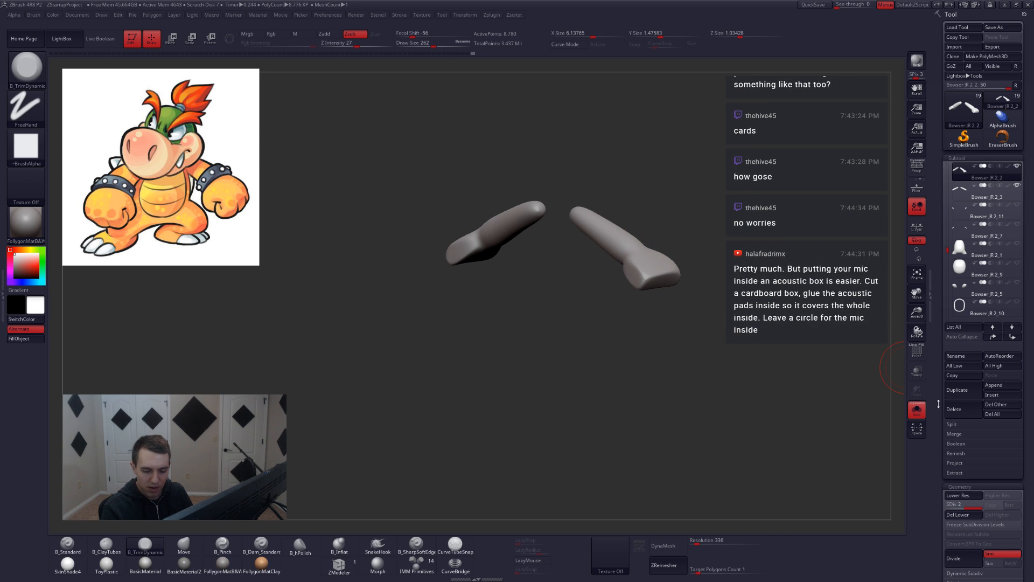
pyautogui.scroll(-10, 936, 279)
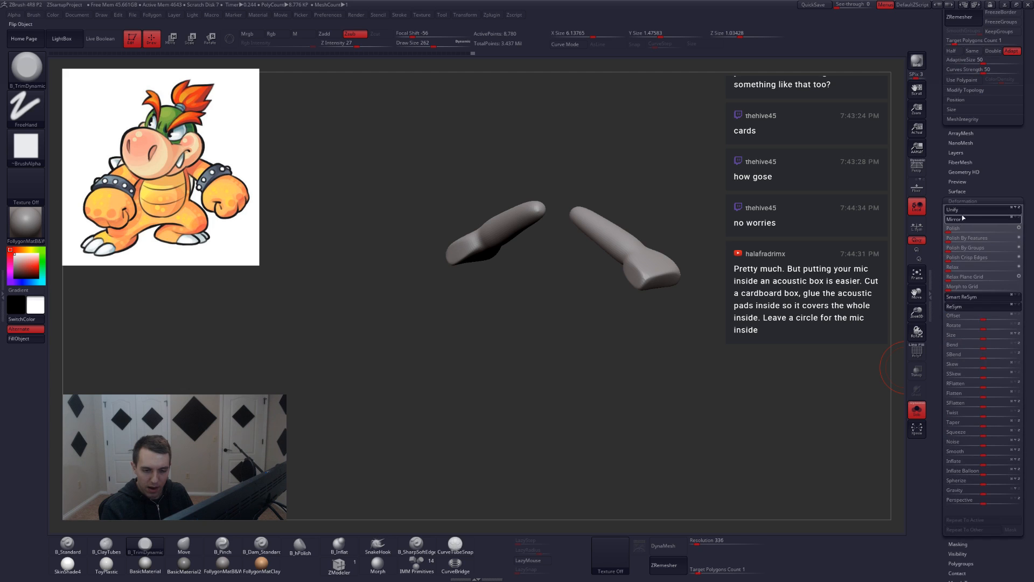
pyautogui.click(964, 201)
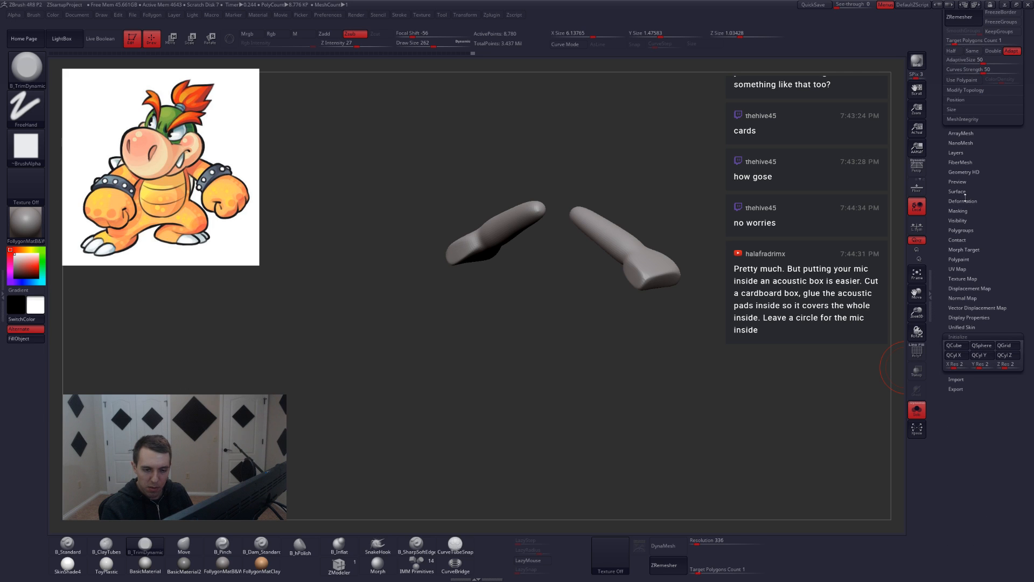
pyautogui.click(972, 334)
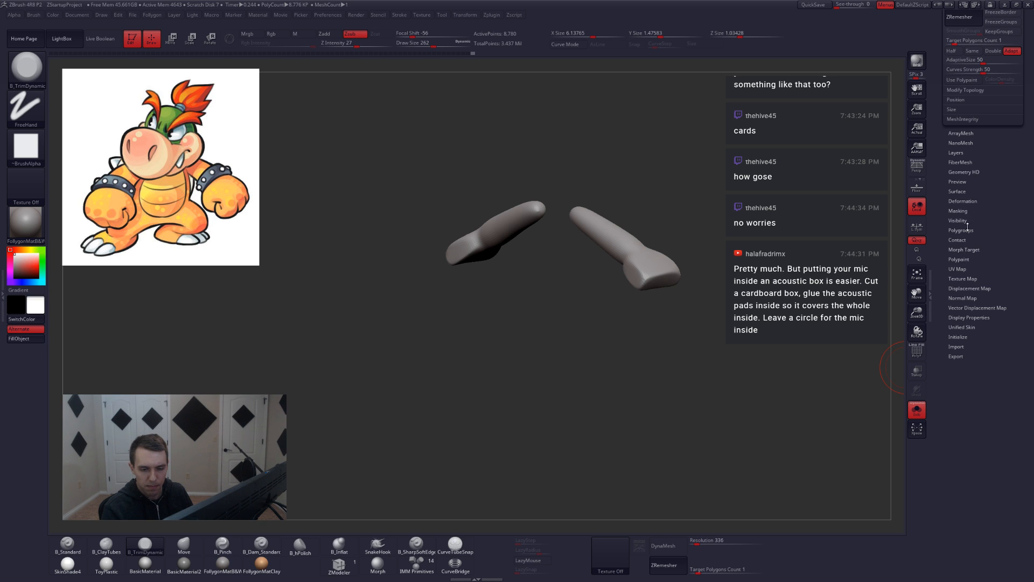
pyautogui.moveTo(967, 226); pyautogui.dragTo(985, 338)
pyautogui.moveTo(943, 378); pyautogui.dragTo(943, 250)
pyautogui.click(956, 329)
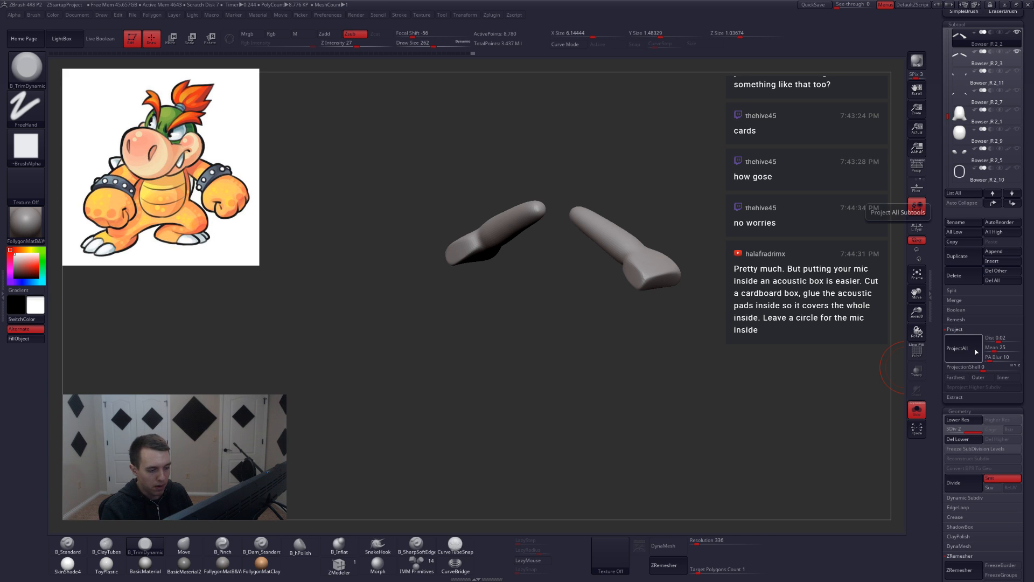
# Subdivide the arms up to level 4 and repeat the ProjectAll detail projection.
pyautogui.hotkey('ctrl', 'd')
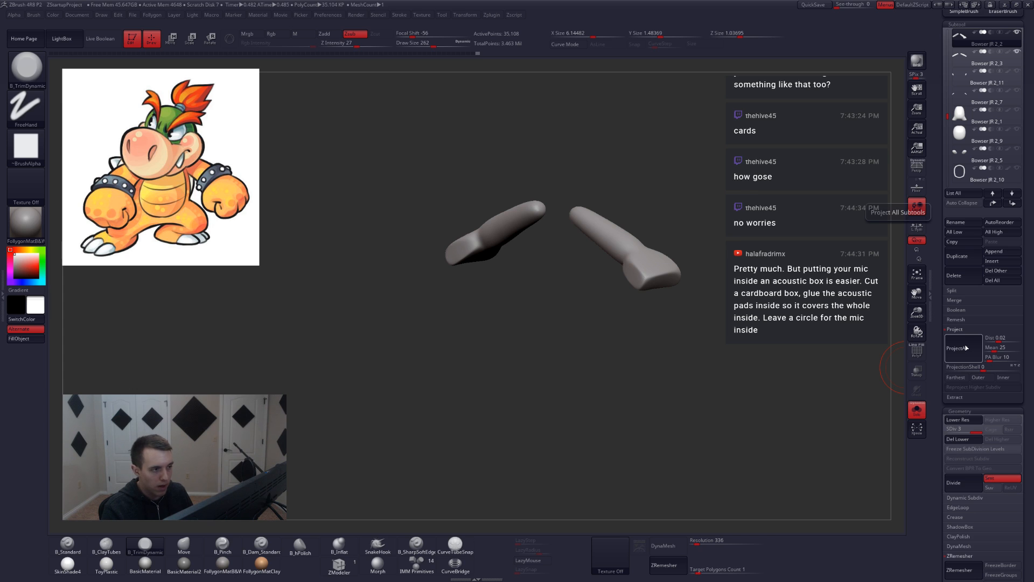
pyautogui.hotkey('ctrl', 'd')
pyautogui.click(966, 348)
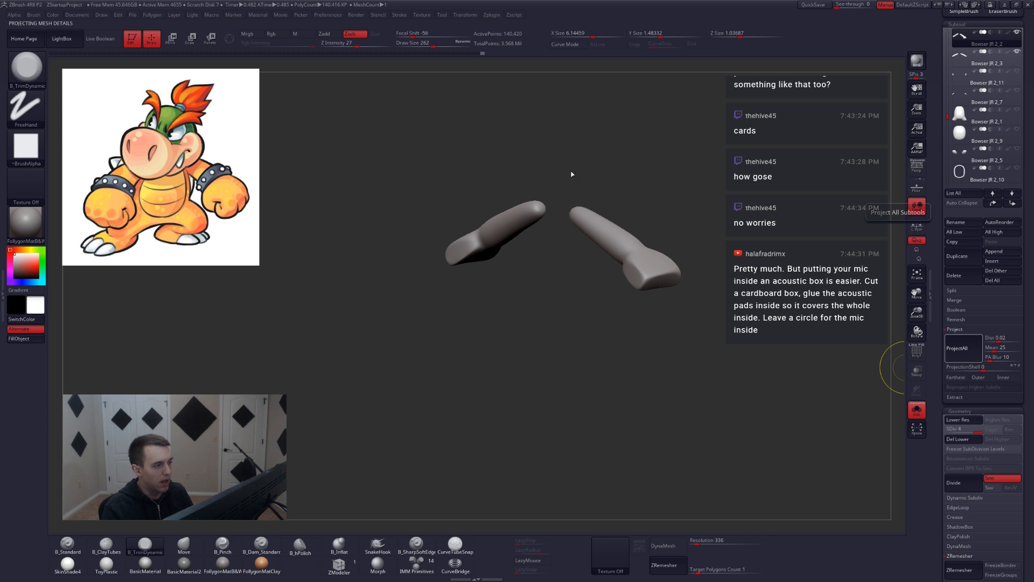
pyautogui.moveTo(631, 270); pyautogui.dragTo(657, 290, button='right')
# Delete the duplicated high-density arms subtool.
pyautogui.moveTo(954, 126); pyautogui.dragTo(954, 260)
pyautogui.click(964, 188)
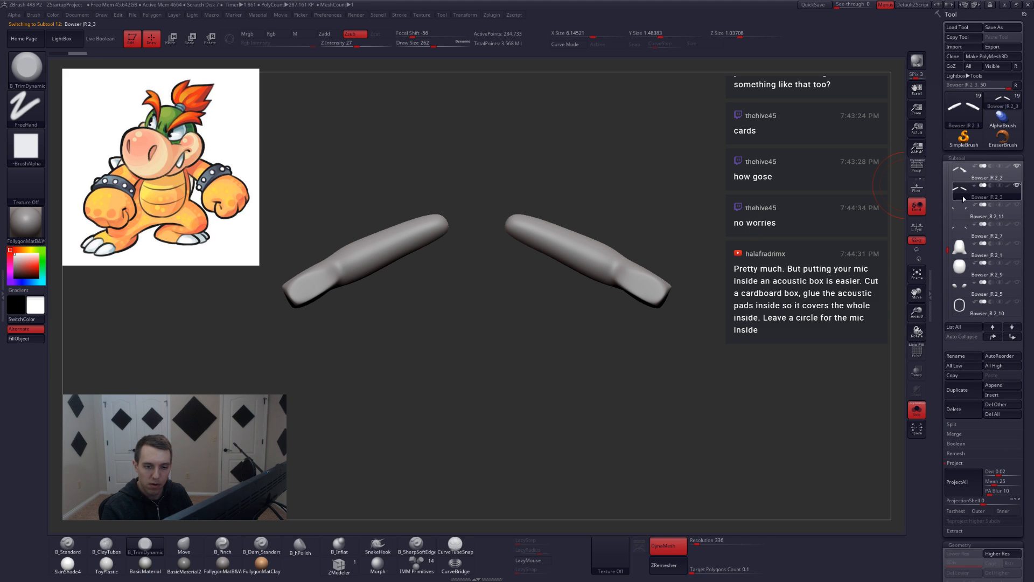
pyautogui.click(972, 409)
pyautogui.click(890, 423)
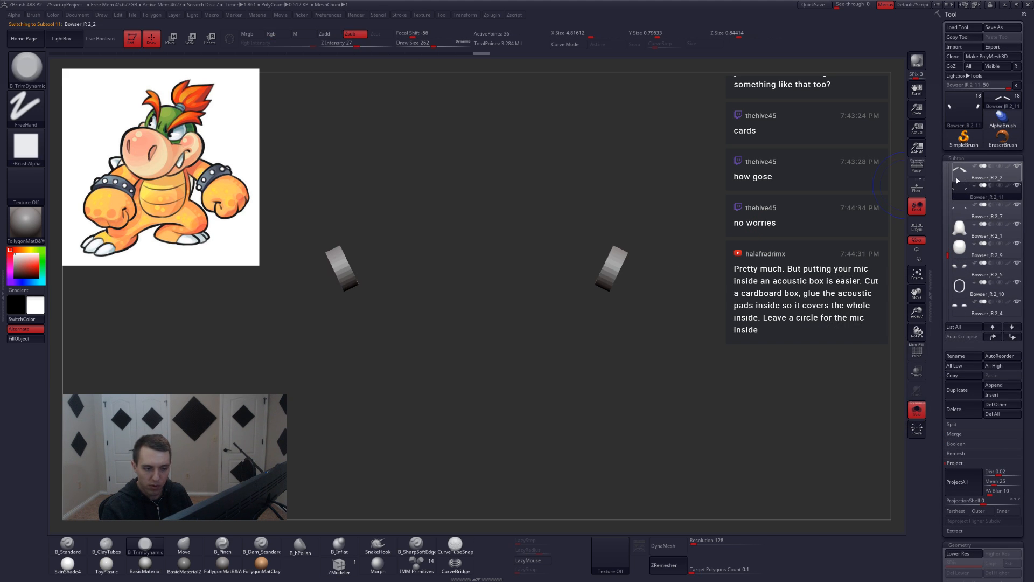
# Select the remeshed arms, drop to subdivision level 2 and trim the wrist with TrimDynamic at draw size 245.
pyautogui.click(957, 181)
pyautogui.hotkey('shift', 's')
pyautogui.moveTo(605, 268)
pyautogui.keyDown('ctrl'); pyautogui.mouseDown(button='right')
pyautogui.moveTo(646, 288)
pyautogui.moveTo(614, 280)
pyautogui.moveTo(635, 231)
pyautogui.moveTo(627, 302)
pyautogui.moveTo(566, 327)
pyautogui.mouseUp(button='right'); pyautogui.keyUp('ctrl')
pyautogui.hotkey('shift', 's')
pyautogui.press('space')
pyautogui.click(628, 301)
pyautogui.press('space')
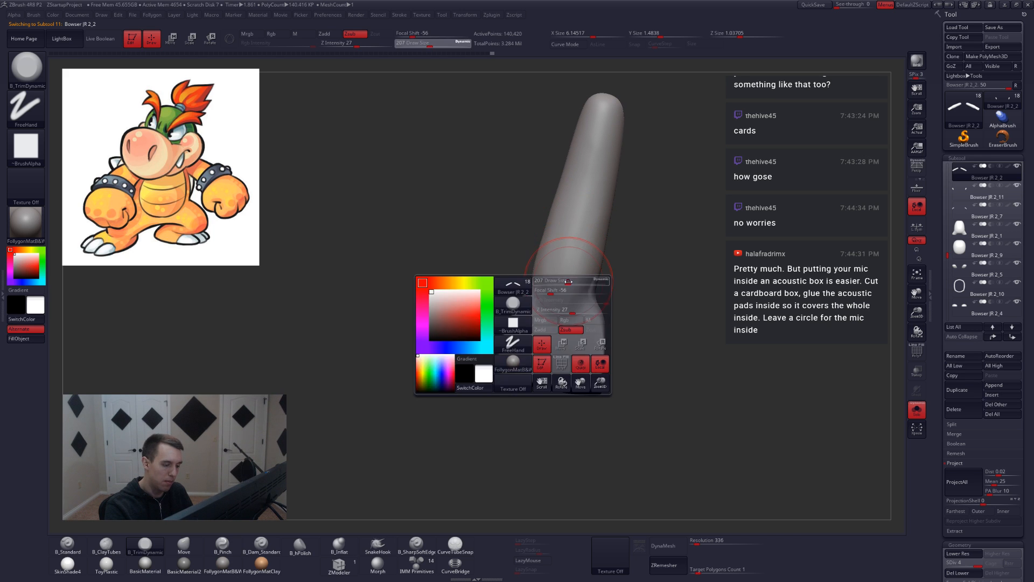
pyautogui.moveTo(568, 281)
pyautogui.mouseDown()
pyautogui.moveTo(576, 224)
pyautogui.moveTo(556, 317)
pyautogui.mouseUp()
pyautogui.hotkey('shift', 'd')
pyautogui.hotkey('shift', 'd')
pyautogui.moveTo(556, 317); pyautogui.dragTo(569, 299, button='right')
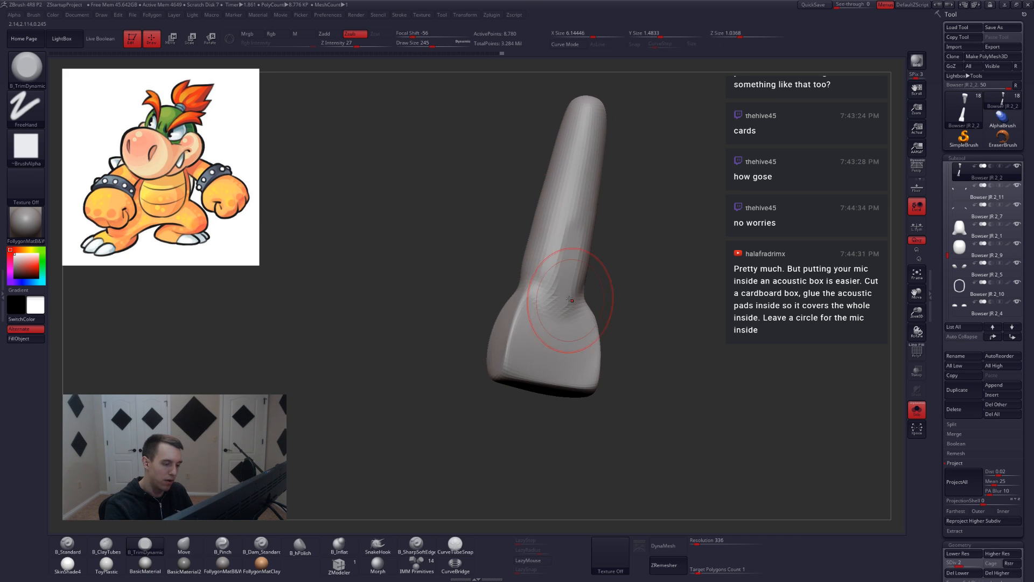
pyautogui.moveTo(569, 299)
pyautogui.mouseDown()
pyautogui.moveTo(589, 146)
pyautogui.moveTo(554, 282)
pyautogui.mouseUp()
pyautogui.moveTo(581, 149); pyautogui.dragTo(600, 183, button='right')
pyautogui.moveTo(560, 312); pyautogui.dragTo(545, 302, button='right')
# Smooth the forearm and flatten the bump where the wrist widens into the palm.
pyautogui.keyDown('shift'); pyautogui.moveTo(555, 270); pyautogui.dragTo(574, 190); pyautogui.keyUp('shift')
pyautogui.moveTo(574, 189); pyautogui.dragTo(537, 288, button='right')
pyautogui.moveTo(531, 302); pyautogui.dragTo(537, 290)
pyautogui.keyDown('ctrl'); pyautogui.moveTo(537, 305); pyautogui.dragTo(517, 305, button='right'); pyautogui.keyUp('ctrl')
pyautogui.moveTo(517, 304)
pyautogui.keyDown('ctrl'); pyautogui.mouseDown(button='right')
pyautogui.moveTo(533, 291)
pyautogui.moveTo(564, 296)
pyautogui.mouseUp(button='right'); pyautogui.keyUp('ctrl')
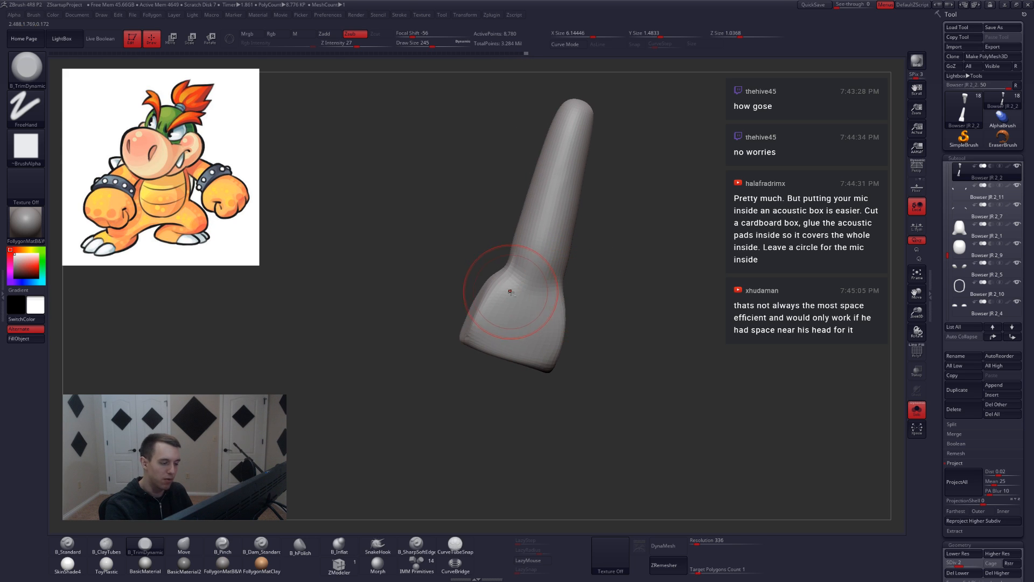
# Smooth the forearm at subdivision level 3, set the draw size to 299 and raise the arms to level 4.
pyautogui.press('d')
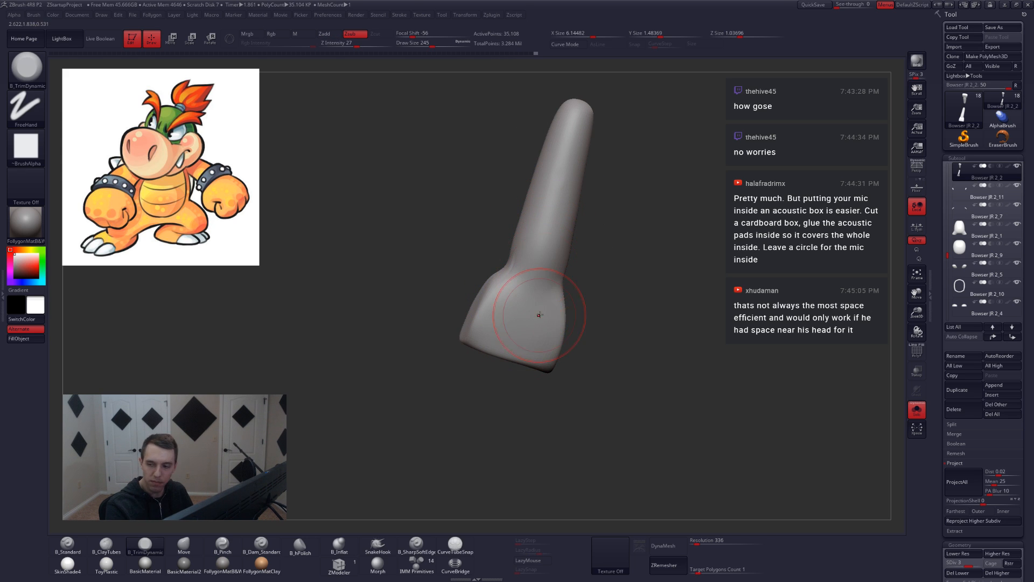
pyautogui.moveTo(534, 301); pyautogui.dragTo(560, 312, button='right')
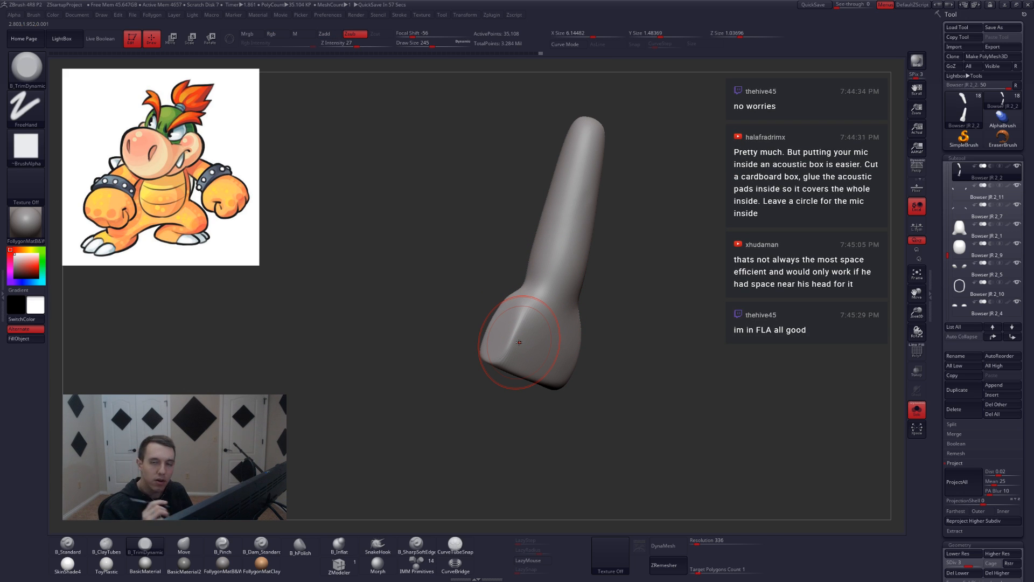
pyautogui.moveTo(518, 342); pyautogui.dragTo(599, 318, button='right')
pyautogui.moveTo(600, 317)
pyautogui.keyDown('shift'); pyautogui.mouseDown()
pyautogui.moveTo(597, 246)
pyautogui.moveTo(612, 231)
pyautogui.moveTo(601, 232)
pyautogui.mouseUp(); pyautogui.keyUp('shift')
pyautogui.press('space')
pyautogui.moveTo(601, 232); pyautogui.dragTo(633, 253, button='right')
pyautogui.press('d')
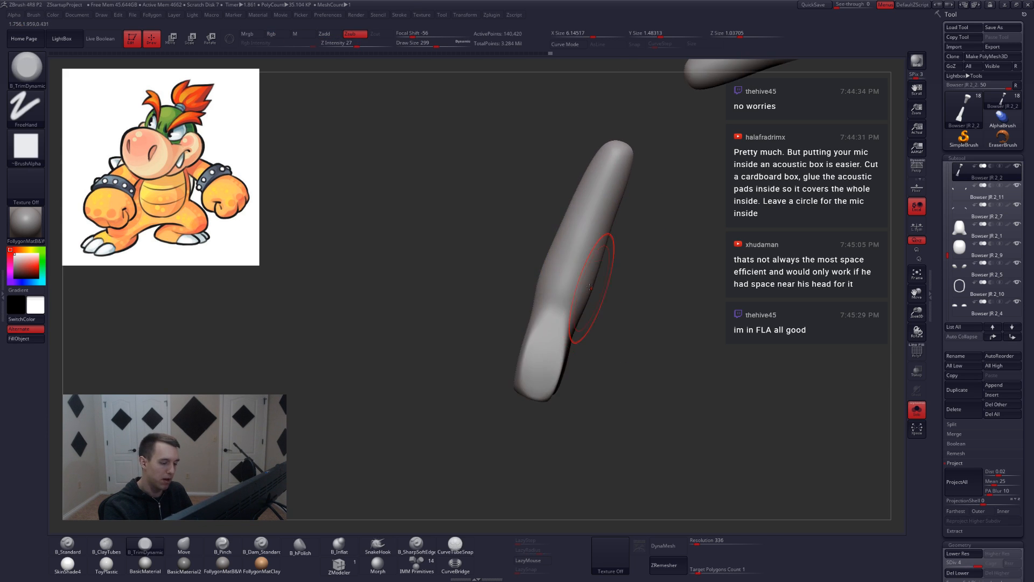
pyautogui.moveTo(565, 277)
pyautogui.mouseDown(button='right')
pyautogui.moveTo(605, 306)
pyautogui.moveTo(535, 294)
pyautogui.moveTo(557, 303)
pyautogui.moveTo(564, 330)
pyautogui.mouseUp(button='right')
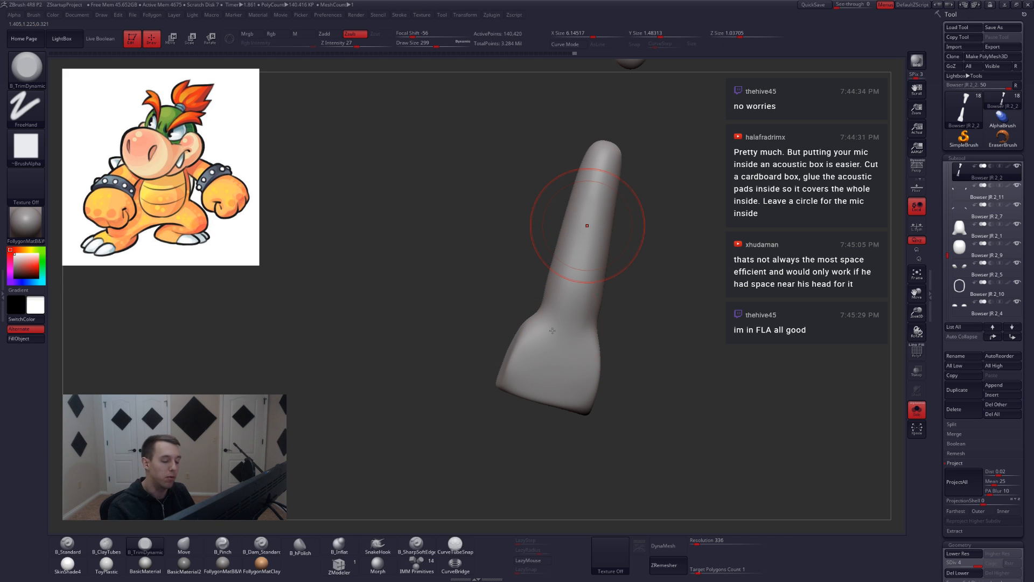
# Drop the arms to subdivision level 2, nudge the forearm's outline with the Move brush at draw size 358, and restore level 4.
pyautogui.moveTo(554, 327)
pyautogui.mouseDown(button='right')
pyautogui.moveTo(580, 327)
pyautogui.moveTo(549, 318)
pyautogui.moveTo(568, 326)
pyautogui.mouseUp(button='right')
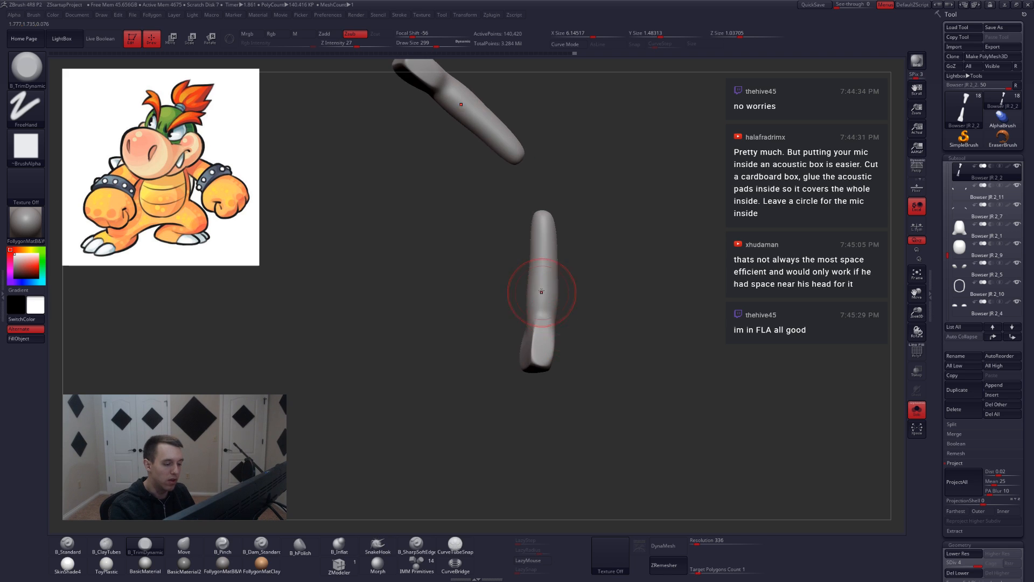
pyautogui.keyDown('ctrl'); pyautogui.moveTo(541, 292); pyautogui.dragTo(547, 293, button='right'); pyautogui.keyUp('ctrl')
pyautogui.hotkey('shift', 'd')
pyautogui.hotkey('shift', 'd')
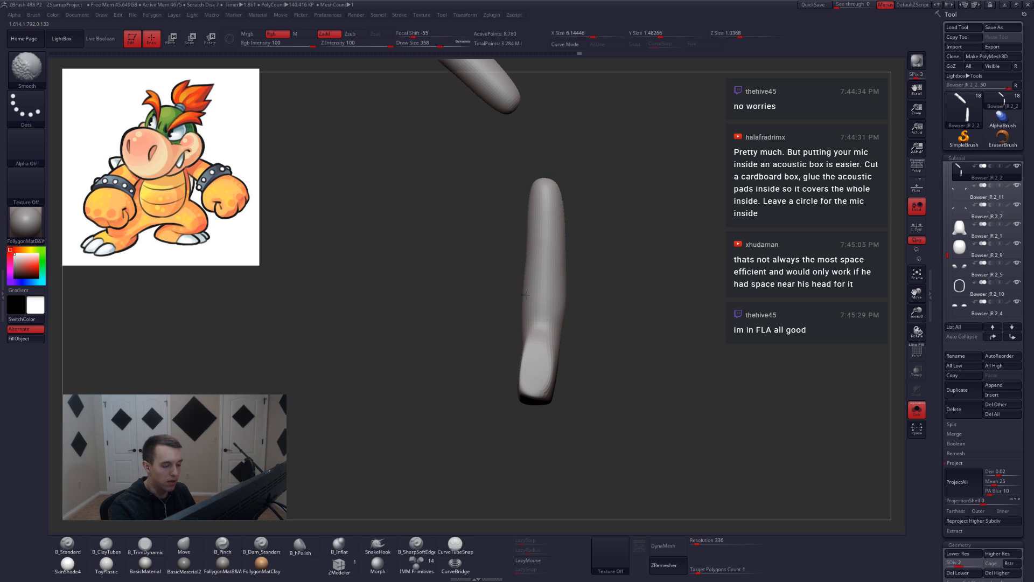
pyautogui.press('b')
pyautogui.press('m')
pyautogui.press('v')
pyautogui.moveTo(532, 249); pyautogui.dragTo(529, 249)
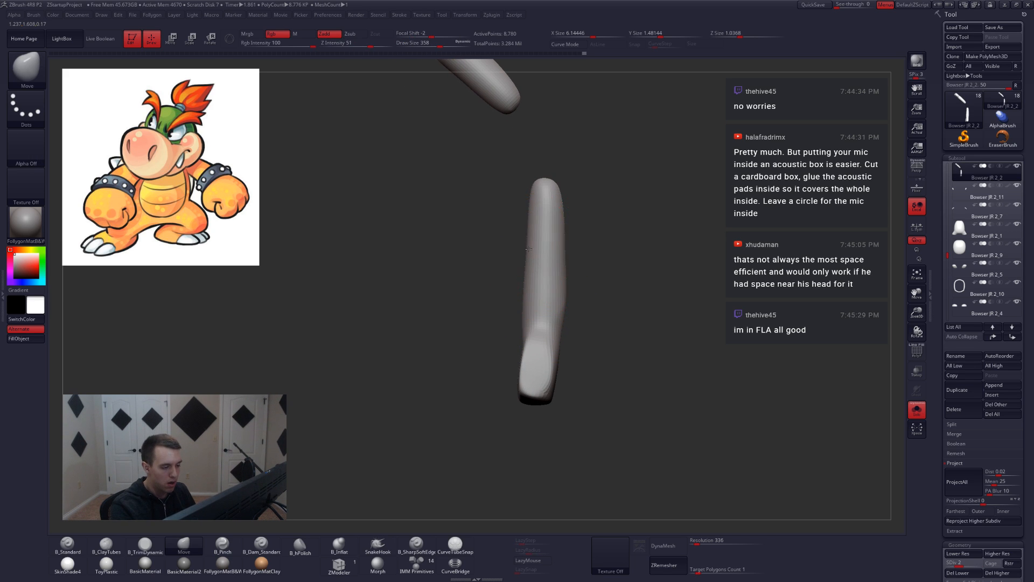
pyautogui.moveTo(578, 262)
pyautogui.mouseDown(button='right')
pyautogui.moveTo(548, 265)
pyautogui.moveTo(585, 273)
pyautogui.moveTo(625, 300)
pyautogui.moveTo(600, 300)
pyautogui.mouseUp(button='right')
pyautogui.press('shift')
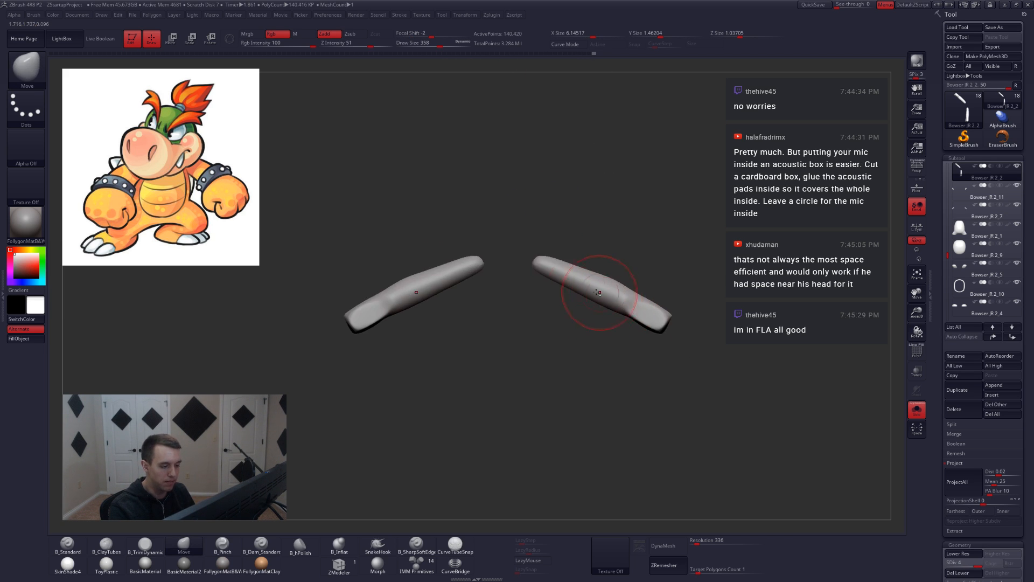
# Compare the arms with the full character, isolate them again and smooth the wrist-to-palm transition at subdivision level 2.
pyautogui.hotkey('shift', 's')
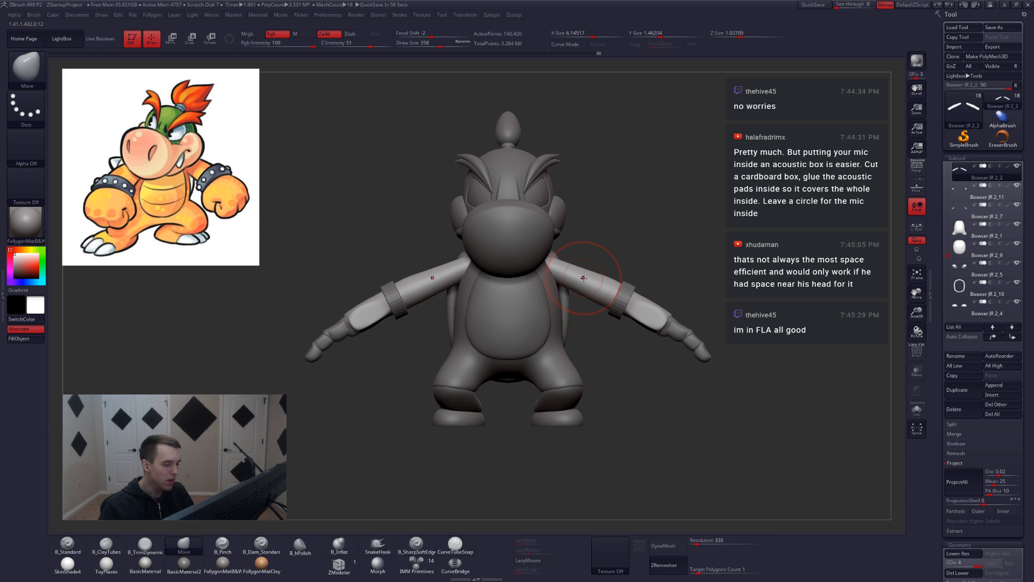
pyautogui.keyDown('ctrl'); pyautogui.moveTo(584, 278); pyautogui.dragTo(609, 284, button='right'); pyautogui.keyUp('ctrl')
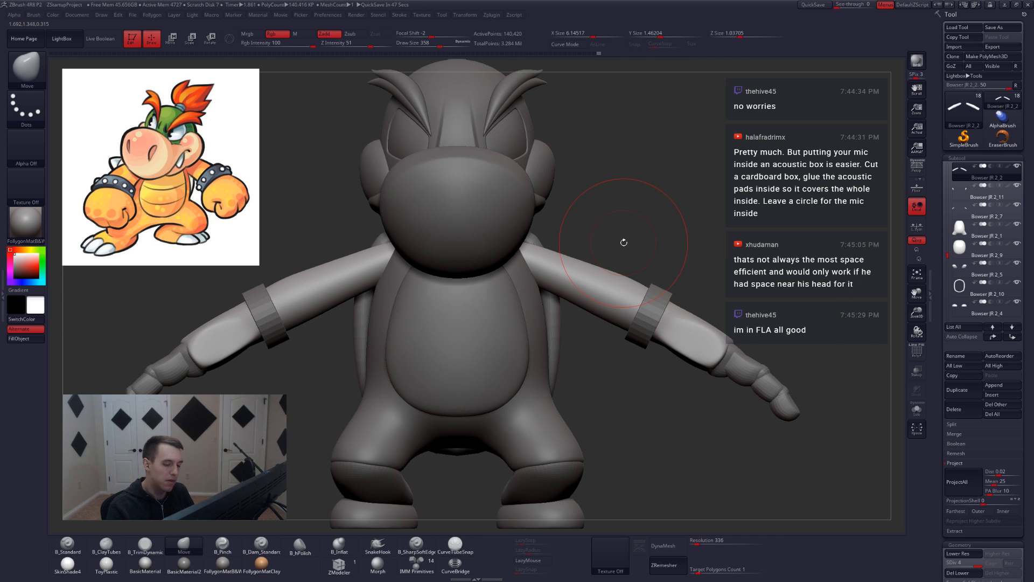
pyautogui.keyDown('alt'); pyautogui.moveTo(623, 243); pyautogui.dragTo(644, 359); pyautogui.keyUp('alt')
pyautogui.hotkey('shift', 'd')
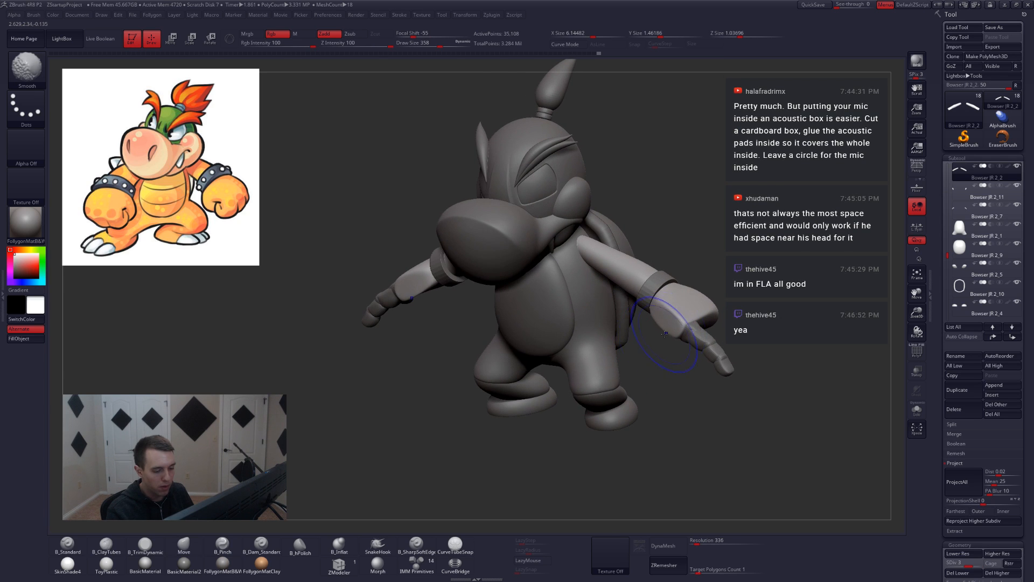
pyautogui.hotkey('shift', 's')
pyautogui.keyDown('ctrl'); pyautogui.moveTo(672, 328); pyautogui.dragTo(674, 320, button='right'); pyautogui.keyUp('ctrl')
pyautogui.moveTo(675, 319)
pyautogui.keyDown('shift'); pyautogui.mouseDown()
pyautogui.moveTo(653, 317)
pyautogui.moveTo(663, 323)
pyautogui.mouseUp(); pyautogui.keyUp('shift')
pyautogui.moveTo(663, 323)
pyautogui.mouseDown(button='right')
pyautogui.moveTo(632, 351)
pyautogui.moveTo(644, 344)
pyautogui.moveTo(582, 313)
pyautogui.moveTo(566, 353)
pyautogui.moveTo(548, 370)
pyautogui.moveTo(539, 359)
pyautogui.moveTo(609, 380)
pyautogui.mouseUp(button='right')
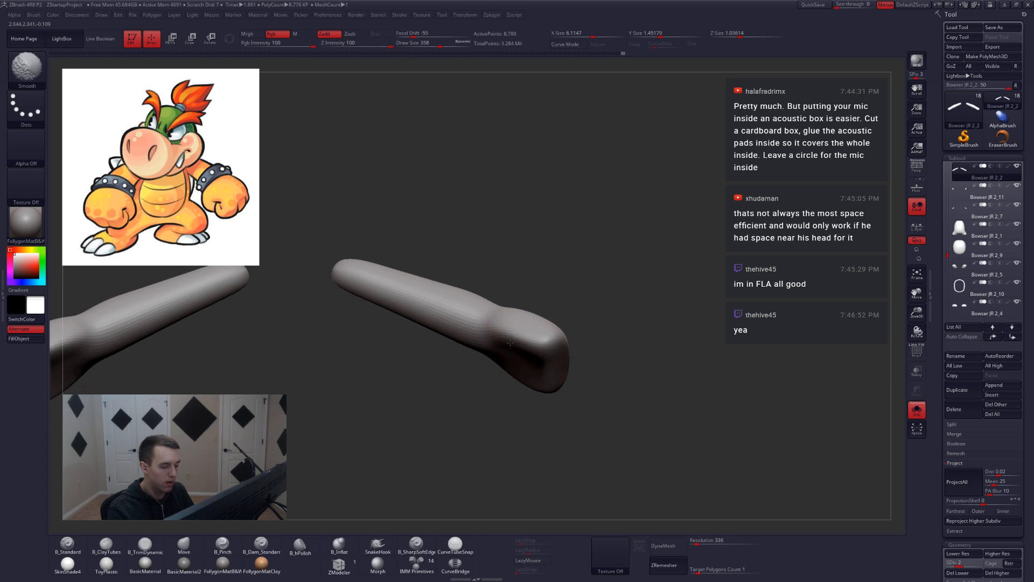
# Smooth the end of the palm, raise the arms to subdivision level 4 and show the whole character.
pyautogui.moveTo(538, 404)
pyautogui.mouseDown(button='right')
pyautogui.moveTo(554, 377)
pyautogui.moveTo(499, 388)
pyautogui.mouseUp(button='right')
pyautogui.keyDown('shift'); pyautogui.moveTo(499, 388); pyautogui.dragTo(501, 396); pyautogui.keyUp('shift')
pyautogui.moveTo(501, 396); pyautogui.dragTo(498, 444, button='right')
pyautogui.press('d')
pyautogui.press('d')
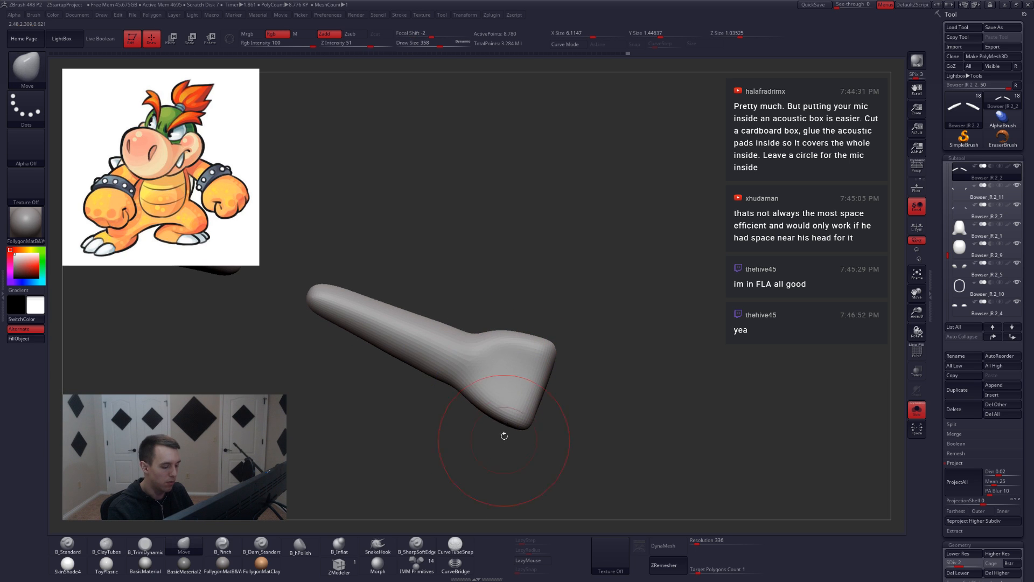
pyautogui.keyDown('shift'); pyautogui.moveTo(521, 381); pyautogui.dragTo(524, 410, button='right'); pyautogui.keyUp('shift')
pyautogui.keyDown('alt'); pyautogui.moveTo(523, 409); pyautogui.dragTo(588, 388, button='right'); pyautogui.keyUp('alt')
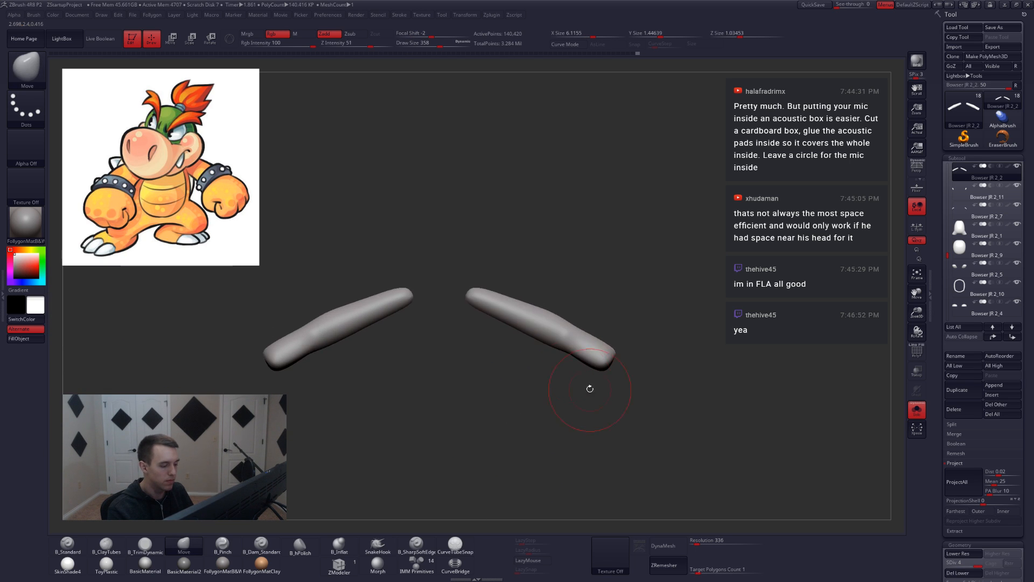
pyautogui.hotkey('alt', 's')
# Adjust the arm's contour near the wristband with the Move brush, setting the draw size to 268.
pyautogui.keyDown('ctrl'); pyautogui.moveTo(545, 335); pyautogui.dragTo(625, 379, button='right'); pyautogui.keyUp('ctrl')
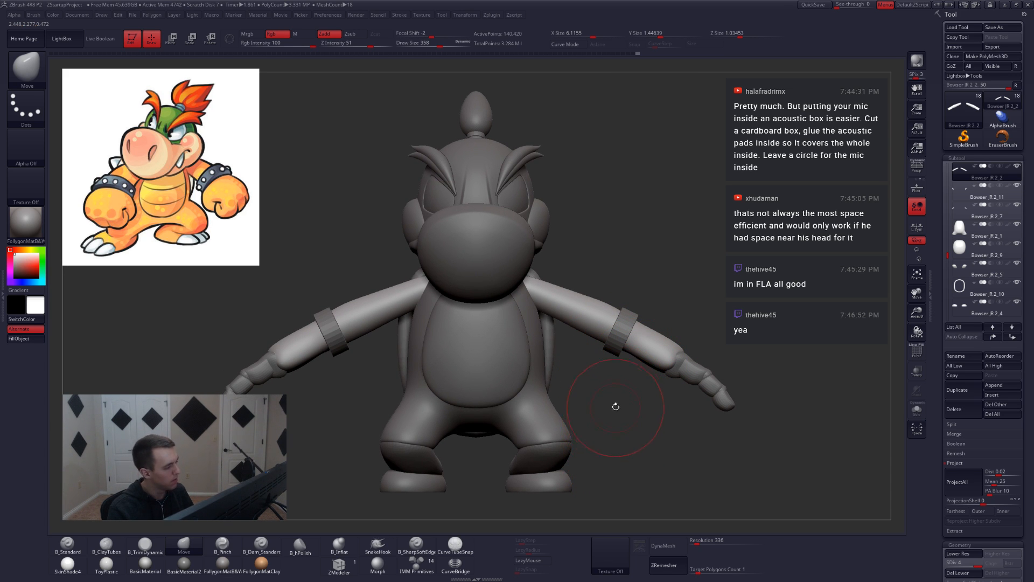
pyautogui.moveTo(611, 357)
pyautogui.keyDown('alt'); pyautogui.mouseDown(button='right')
pyautogui.moveTo(615, 378)
pyautogui.moveTo(640, 383)
pyautogui.moveTo(633, 391)
pyautogui.moveTo(580, 363)
pyautogui.mouseUp(button='right'); pyautogui.keyUp('alt')
pyautogui.hotkey('alt', 's')
pyautogui.hotkey('alt', 's')
pyautogui.moveTo(560, 337)
pyautogui.keyDown('ctrl'); pyautogui.mouseDown()
pyautogui.moveTo(591, 355)
pyautogui.moveTo(558, 407)
pyautogui.mouseUp(); pyautogui.keyUp('ctrl')
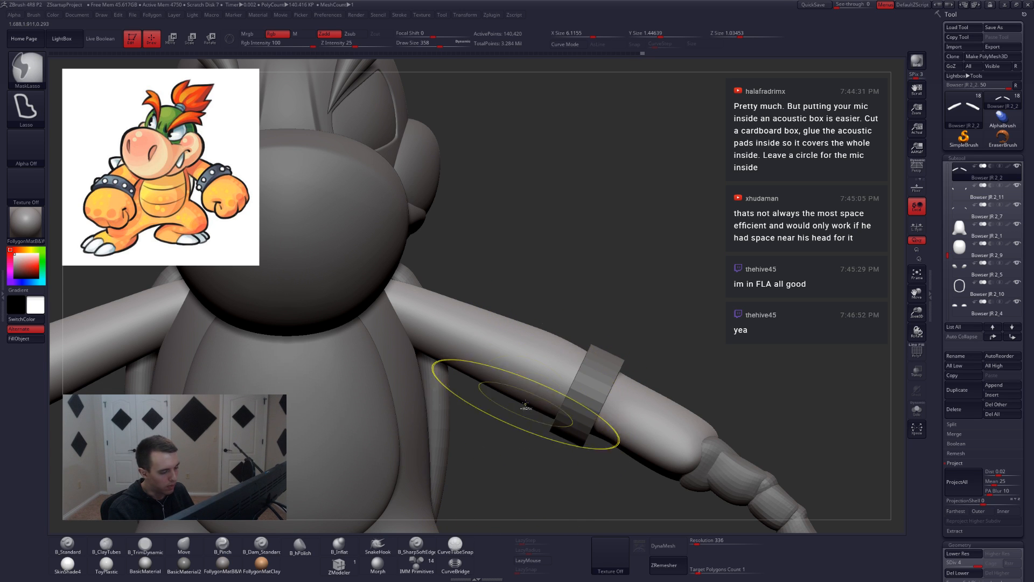
pyautogui.press('space')
pyautogui.moveTo(603, 362); pyautogui.dragTo(591, 360)
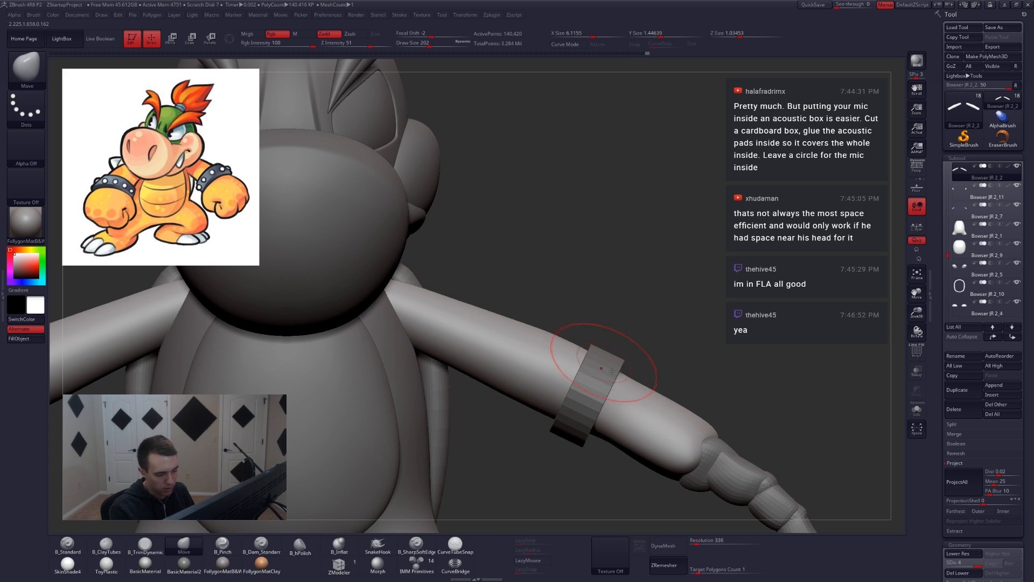
pyautogui.press('space')
pyautogui.moveTo(568, 350); pyautogui.dragTo(574, 350)
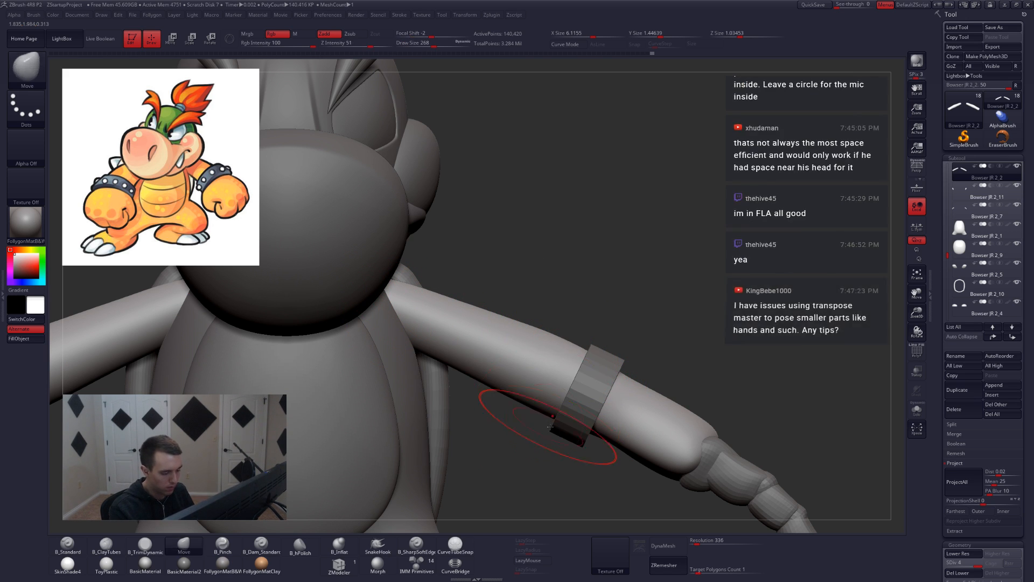
# Select the wristbands, enlarge them slightly and slide them up the arms toward the body.
pyautogui.moveTo(548, 420)
pyautogui.keyDown('alt'); pyautogui.mouseDown(button='right')
pyautogui.moveTo(522, 391)
pyautogui.moveTo(523, 427)
pyautogui.moveTo(603, 370)
pyautogui.moveTo(611, 431)
pyautogui.moveTo(593, 470)
pyautogui.moveTo(700, 374)
pyautogui.mouseUp(button='right'); pyautogui.keyUp('alt')
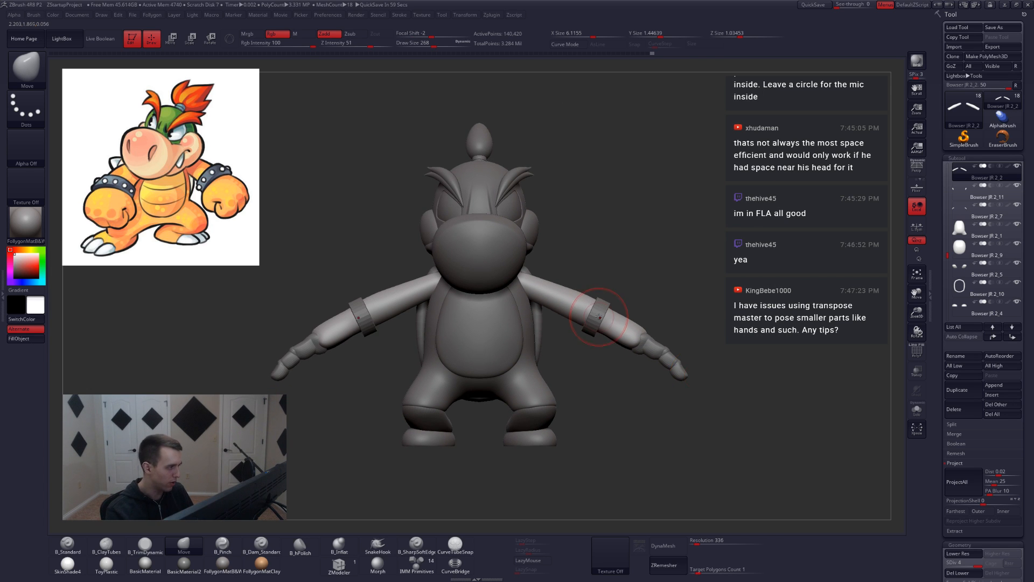
pyautogui.keyDown('ctrl'); pyautogui.moveTo(599, 317); pyautogui.dragTo(609, 356, button='right'); pyautogui.keyUp('ctrl')
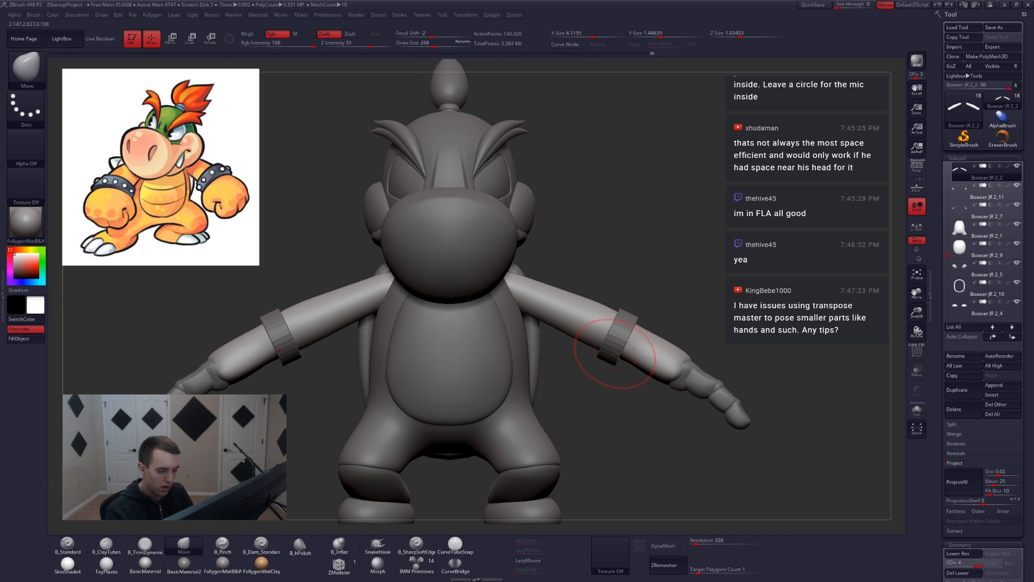
pyautogui.keyDown('alt'); pyautogui.click(616, 354); pyautogui.keyUp('alt')
pyautogui.press('e')
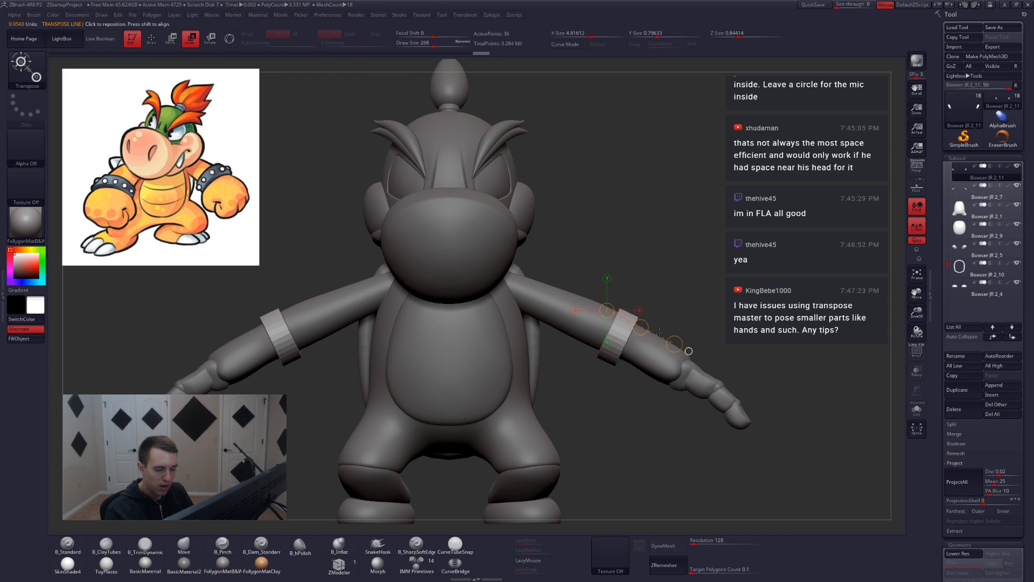
pyautogui.press('y')
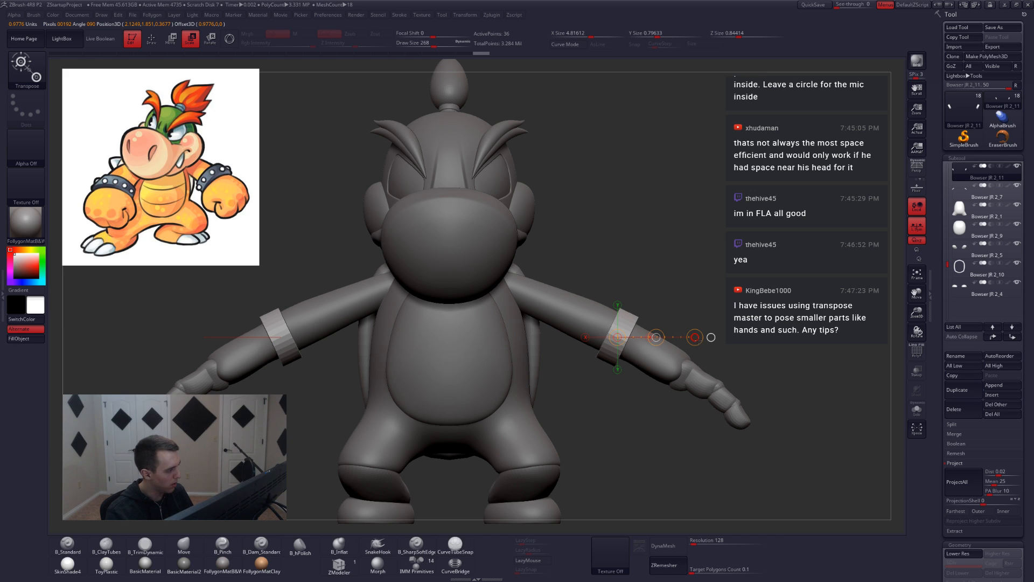
pyautogui.press('w')
pyautogui.moveTo(656, 337); pyautogui.dragTo(652, 336)
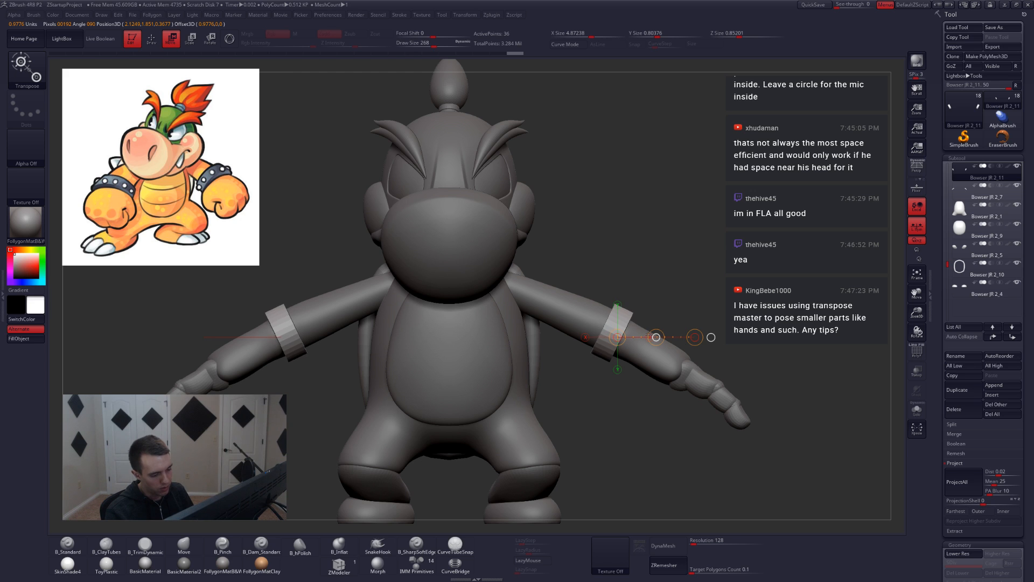
pyautogui.moveTo(649, 334); pyautogui.dragTo(655, 336)
pyautogui.press('q')
# Select the arms, mask the forearms beyond the wristbands and drop to subdivision level 1.
pyautogui.keyDown('alt'); pyautogui.click(671, 365); pyautogui.keyUp('alt')
pyautogui.moveTo(719, 355)
pyautogui.mouseDown()
pyautogui.moveTo(643, 421)
pyautogui.moveTo(664, 369)
pyautogui.mouseUp()
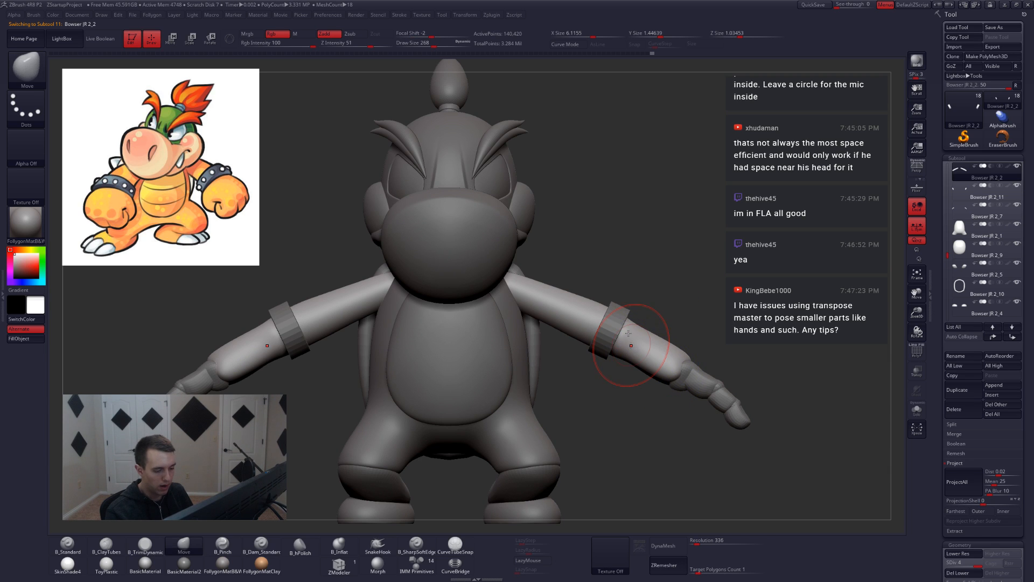
pyautogui.hotkey('shift', 'd')
pyautogui.hotkey('shift', 'd')
pyautogui.hotkey('shift', 'd')
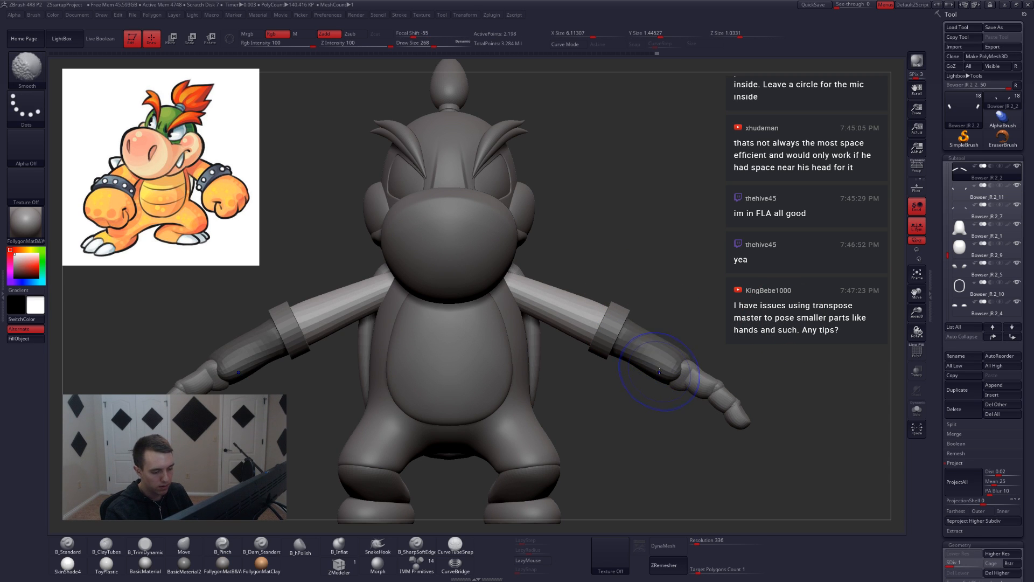
# Invert the mask, move the forearms inward to shorten the arms and return to subdivision level 4.
pyautogui.press('w')
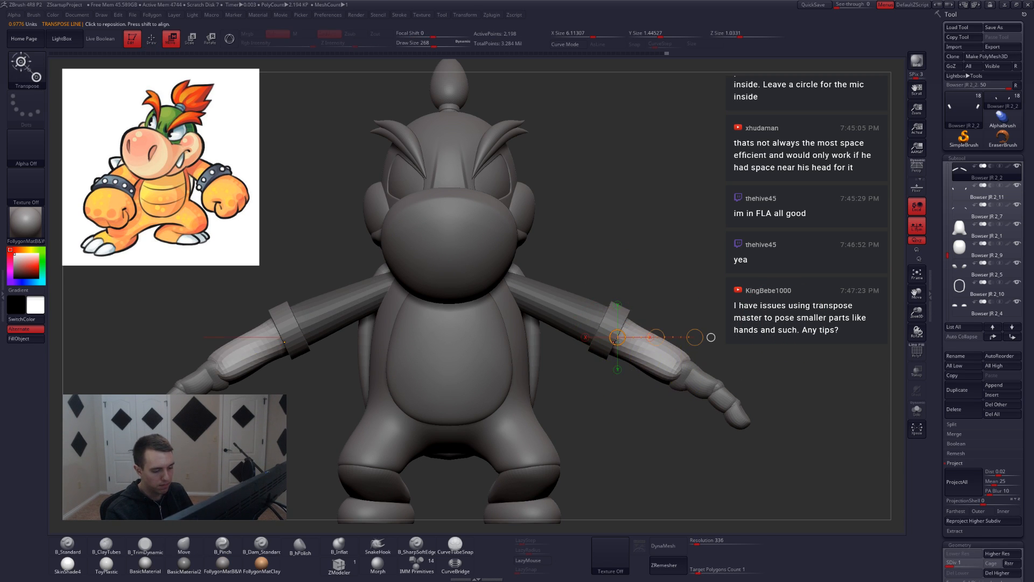
pyautogui.moveTo(606, 332)
pyautogui.mouseDown()
pyautogui.moveTo(729, 391)
pyautogui.moveTo(642, 366)
pyautogui.moveTo(655, 340)
pyautogui.moveTo(744, 360)
pyautogui.moveTo(700, 358)
pyautogui.moveTo(781, 430)
pyautogui.mouseUp()
pyautogui.press('q')
pyautogui.press('d')
pyautogui.press('d')
pyautogui.press('d')
# Select the hands and move them inward to meet the shortened forearms.
pyautogui.keyDown('alt'); pyautogui.click(685, 377); pyautogui.keyUp('alt')
pyautogui.press('w')
pyautogui.moveTo(735, 405)
pyautogui.mouseDown()
pyautogui.moveTo(695, 389)
pyautogui.moveTo(642, 392)
pyautogui.moveTo(574, 452)
pyautogui.moveTo(620, 410)
pyautogui.mouseUp()
pyautogui.press('q')
# Select the feet and examine the proportions of the whole character.
pyautogui.keyDown('alt'); pyautogui.click(602, 411); pyautogui.keyUp('alt')
pyautogui.moveTo(687, 405); pyautogui.dragTo(631, 400)
pyautogui.moveTo(703, 398)
pyautogui.keyDown('alt'); pyautogui.mouseDown()
pyautogui.moveTo(636, 416)
pyautogui.moveTo(614, 381)
pyautogui.moveTo(582, 409)
pyautogui.moveTo(667, 415)
pyautogui.moveTo(632, 417)
pyautogui.moveTo(649, 409)
pyautogui.moveTo(626, 406)
pyautogui.mouseUp(); pyautogui.keyUp('alt')
pyautogui.press('w')
pyautogui.press('q')
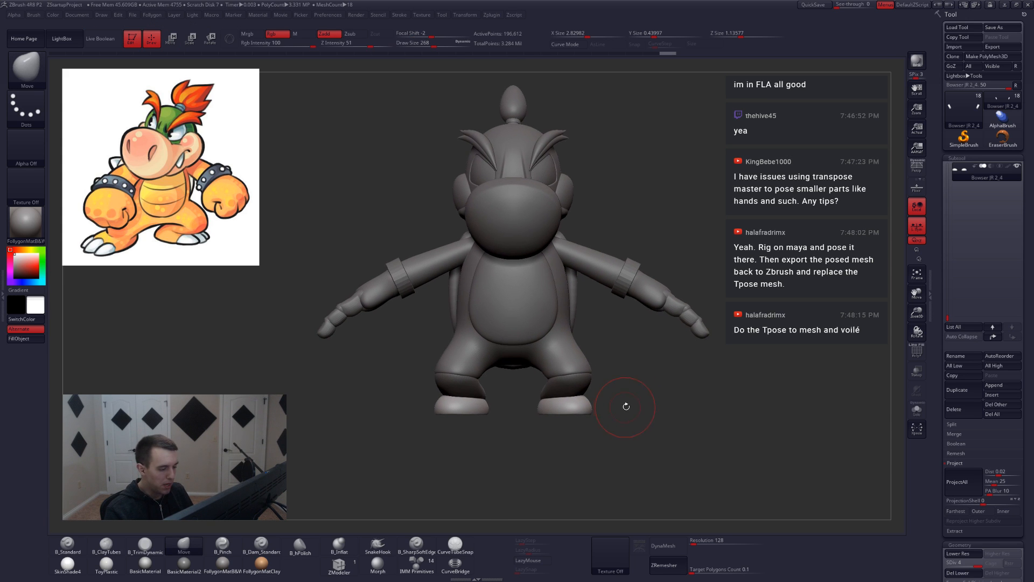
pyautogui.keyDown('alt'); pyautogui.moveTo(637, 372); pyautogui.dragTo(628, 412); pyautogui.keyUp('alt')
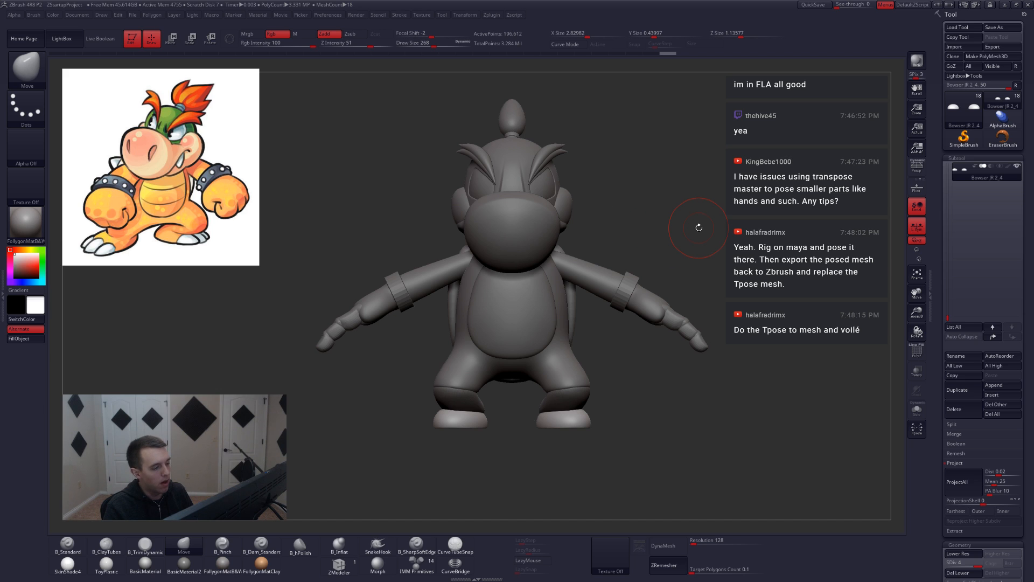
# Switch to Google Chrome, open YouTube in a new tab and go to the Follygon channel.
pyautogui.hotkey('alt', 'Tab')
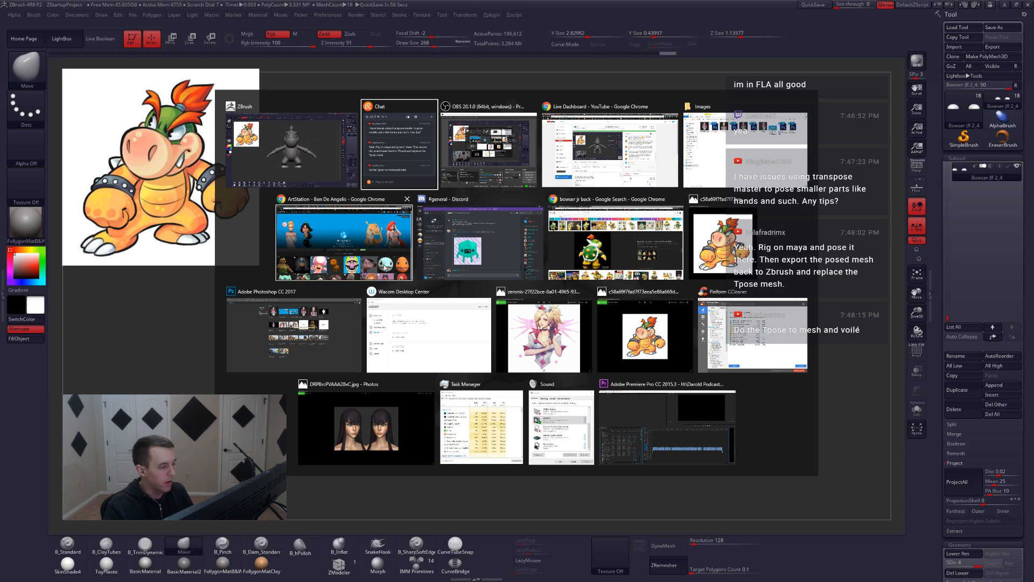
pyautogui.click(616, 239)
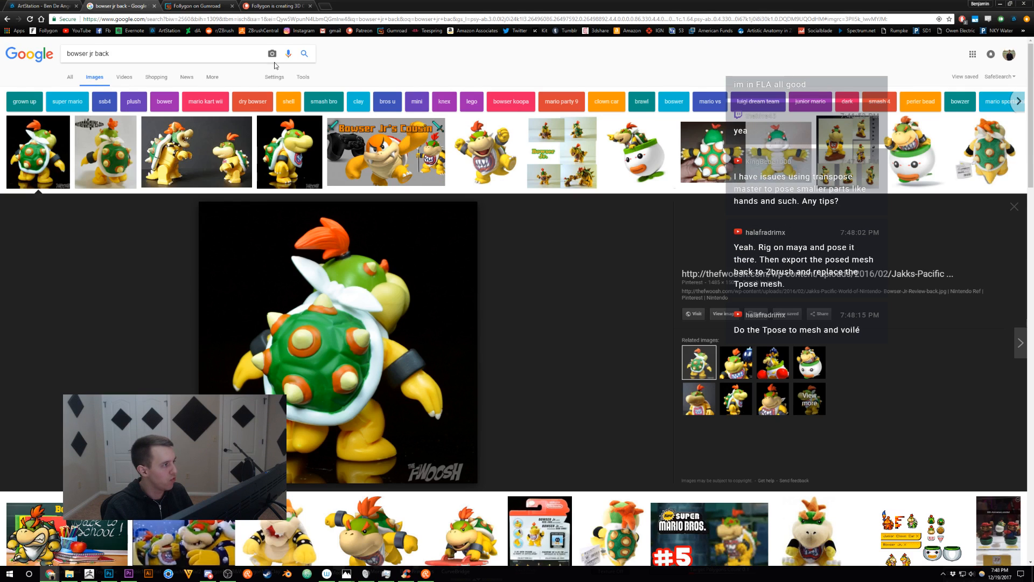
pyautogui.middleClick(70, 33)
pyautogui.click(338, 7)
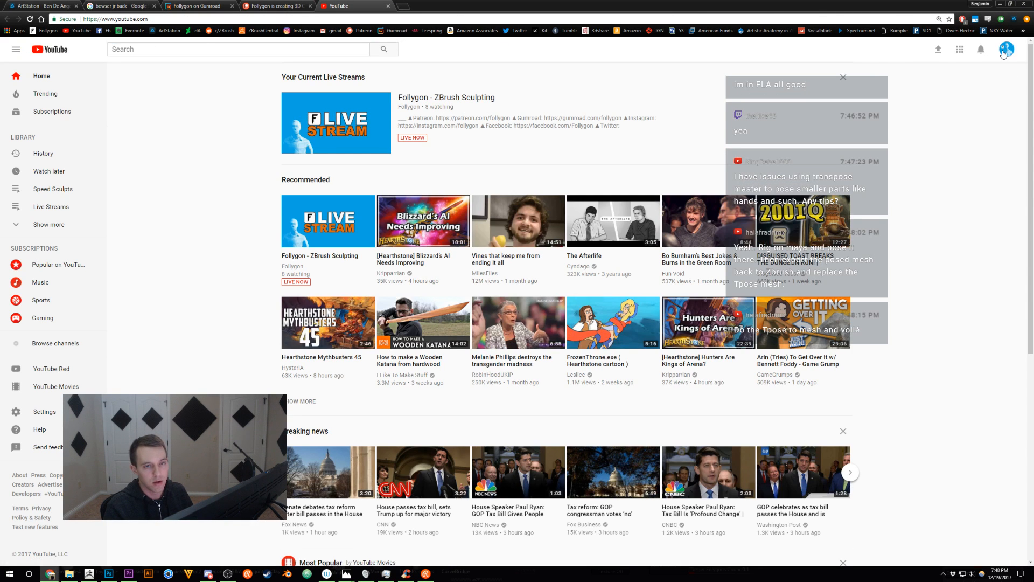
pyautogui.click(1007, 49)
pyautogui.click(955, 102)
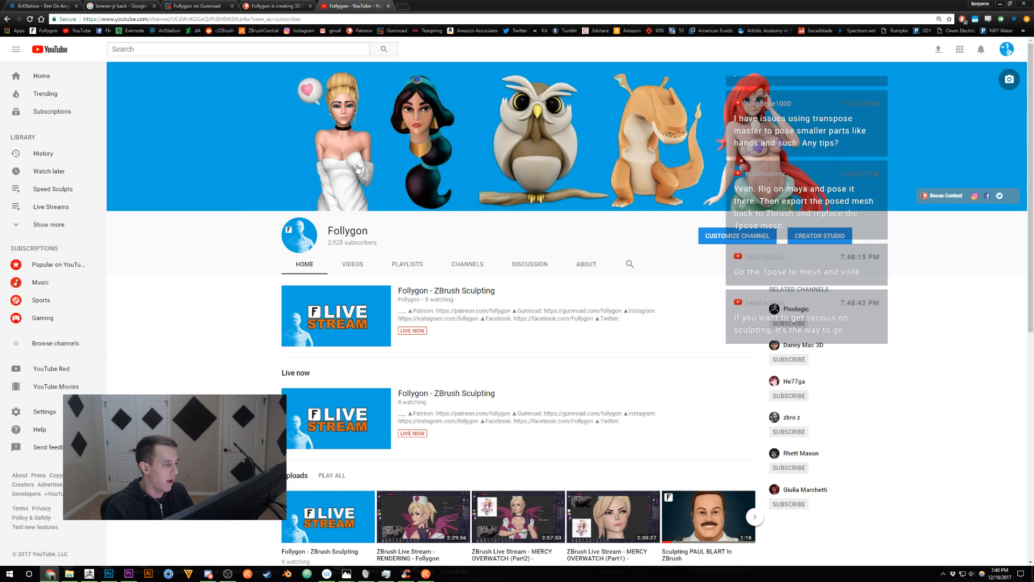
# Open the channel's How To ZBrush playlist and look through its list of videos.
pyautogui.click(403, 264)
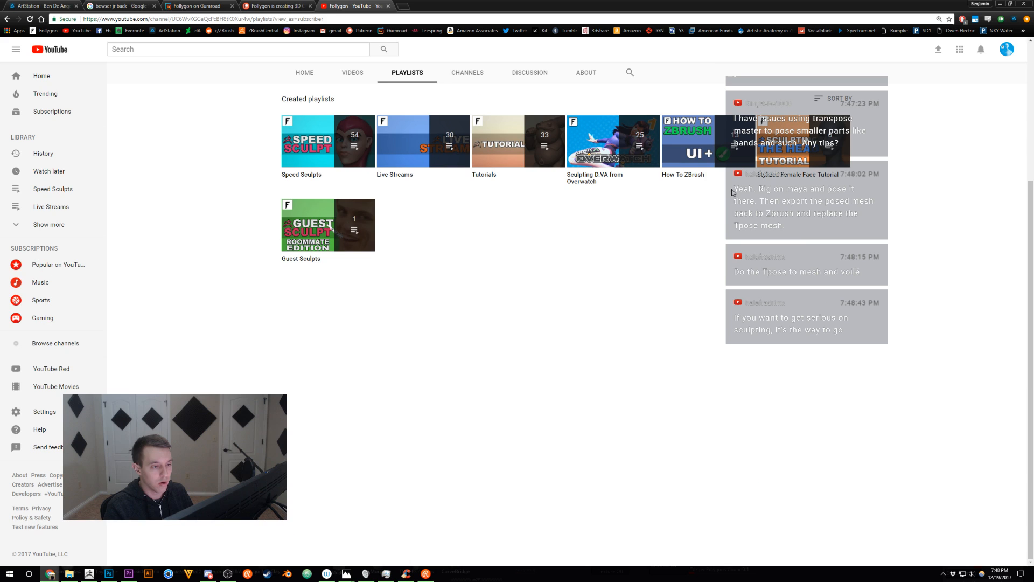
pyautogui.click(692, 174)
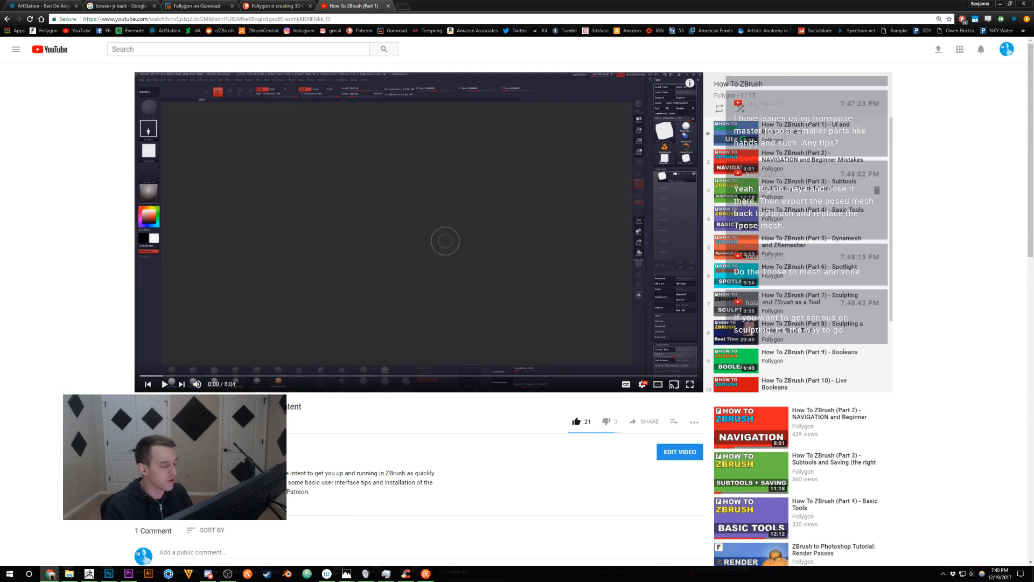
pyautogui.scroll(-5, 877, 162)
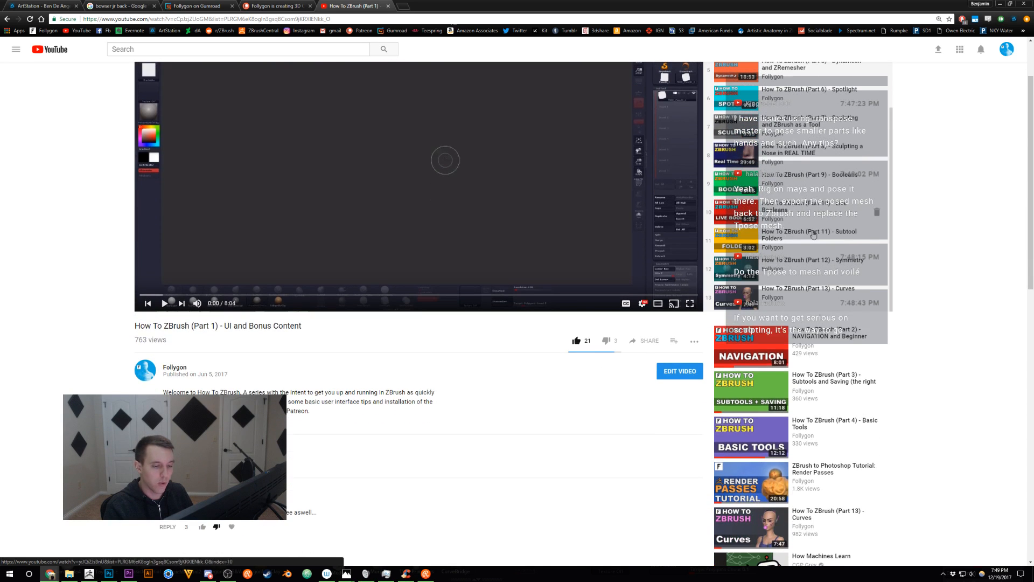
pyautogui.scroll(3, 953, 311)
pyautogui.scroll(4, 830, 307)
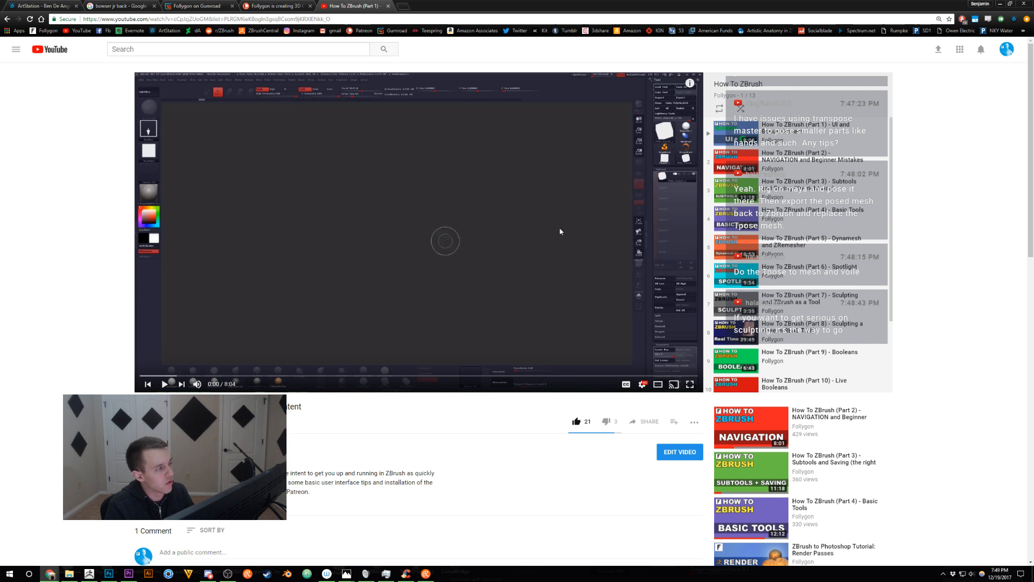
# Switch back to ZBrush, place a Move transpose line over the belly and return to Draw mode.
pyautogui.hotkey('alt', 'Tab')
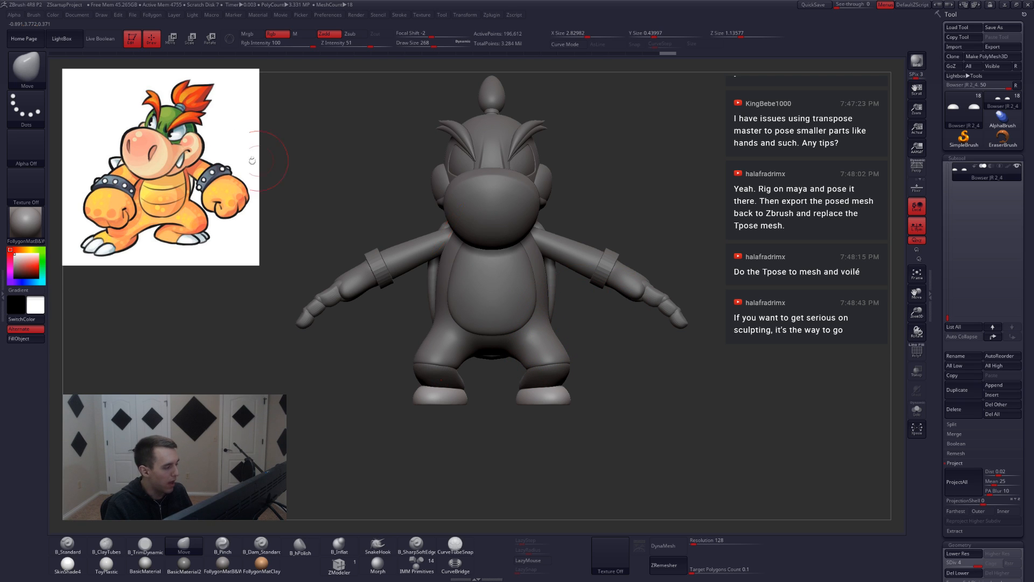
pyautogui.press('w')
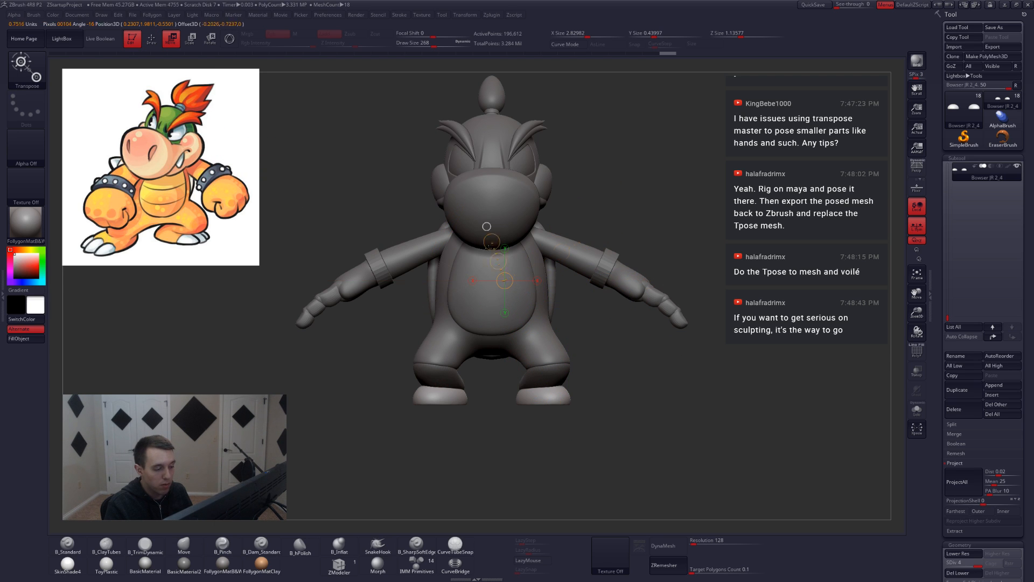
pyautogui.moveTo(486, 226); pyautogui.dragTo(554, 309)
pyautogui.press('q')
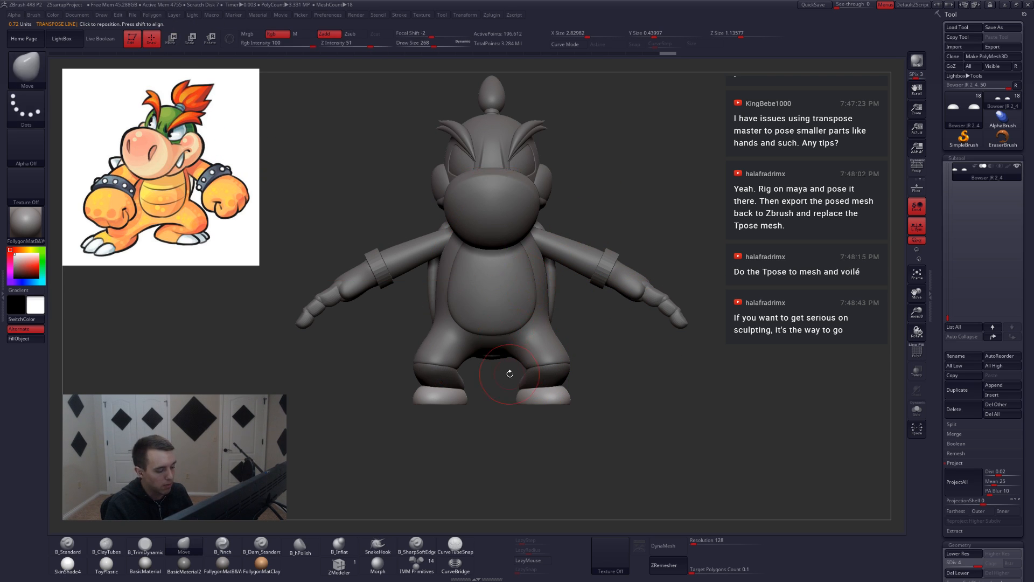
# Examine the feet from the side in close-up, including their wireframe with PolyFrame, against the legs and body.
pyautogui.moveTo(510, 374)
pyautogui.keyDown('ctrl'); pyautogui.mouseDown(button='right')
pyautogui.moveTo(548, 425)
pyautogui.moveTo(525, 418)
pyautogui.mouseUp(button='right'); pyautogui.keyUp('ctrl')
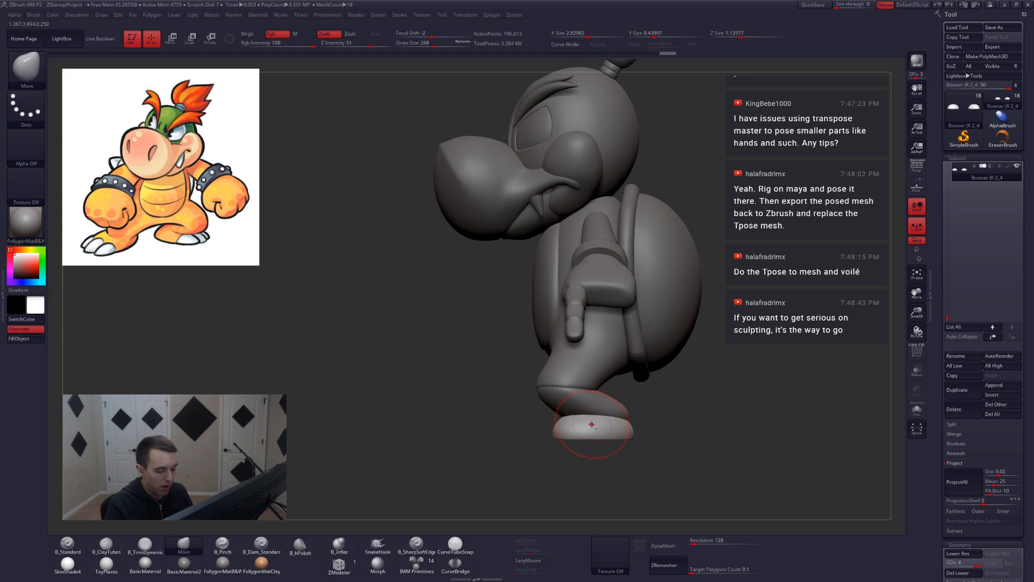
pyautogui.keyDown('alt'); pyautogui.moveTo(591, 425); pyautogui.dragTo(591, 341, button='right'); pyautogui.keyUp('alt')
pyautogui.press('w')
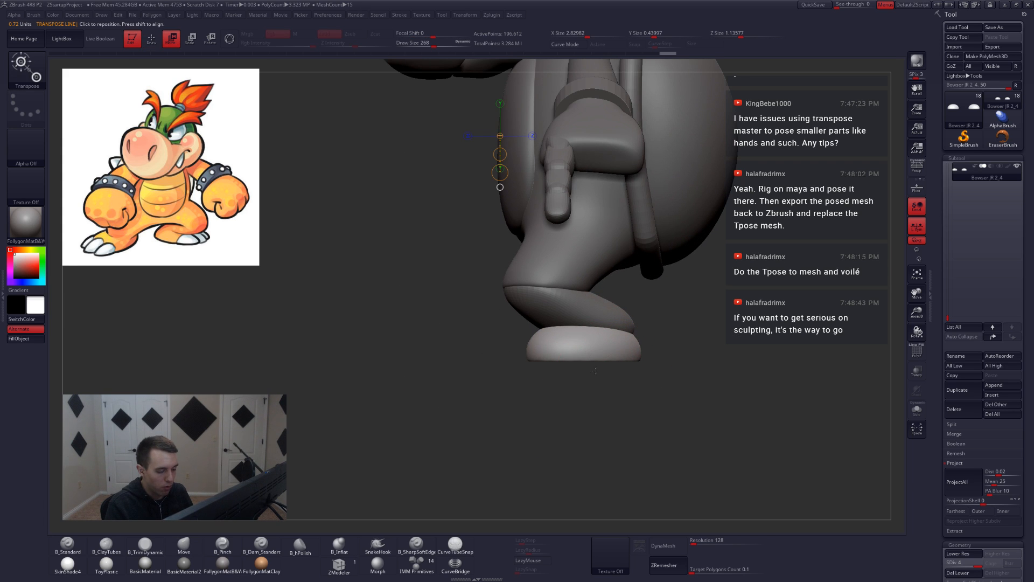
pyautogui.press('q')
pyautogui.hotkey('shift', 'f')
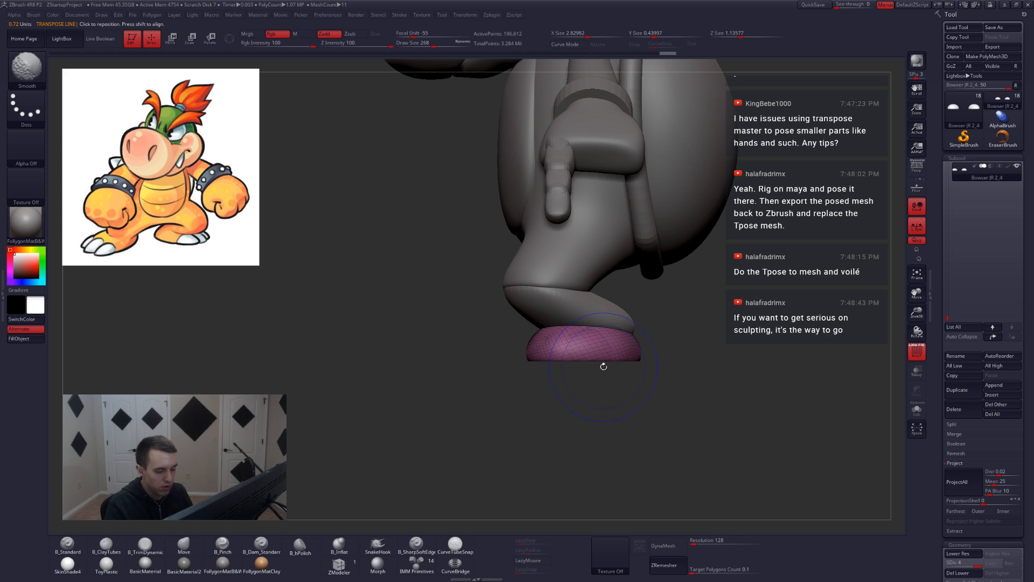
pyautogui.hotkey('shift', 'f')
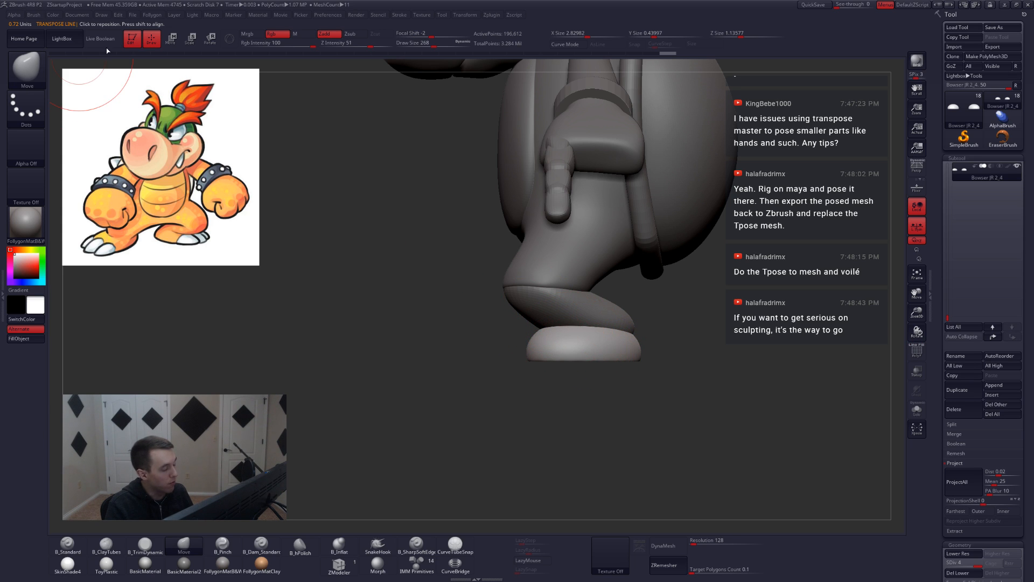
# Select the lower legs and set the Move brush's Draw Size to 286.
pyautogui.moveTo(517, 290)
pyautogui.keyDown('ctrl'); pyautogui.mouseDown(button='right')
pyautogui.moveTo(509, 254)
pyautogui.moveTo(561, 367)
pyautogui.moveTo(644, 381)
pyautogui.moveTo(621, 378)
pyautogui.moveTo(623, 393)
pyautogui.moveTo(637, 374)
pyautogui.moveTo(625, 350)
pyautogui.mouseUp(button='right'); pyautogui.keyUp('ctrl')
pyautogui.keyDown('alt'); pyautogui.click(617, 377); pyautogui.keyUp('alt')
pyautogui.press('space')
pyautogui.moveTo(625, 347); pyautogui.dragTo(628, 346)
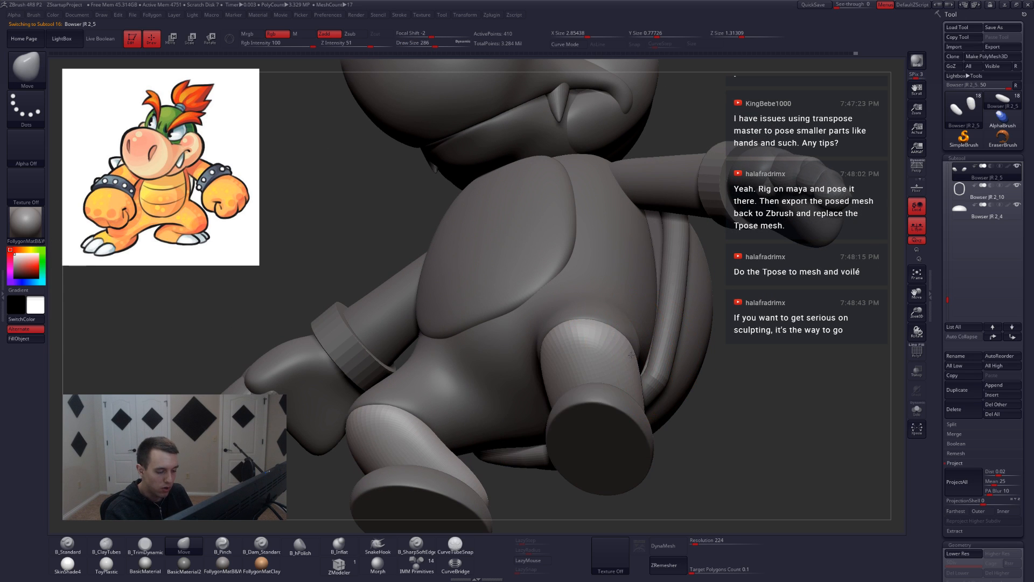
# Select the body with its thighs and set the Move brush's Draw Size to 217.
pyautogui.moveTo(626, 350)
pyautogui.mouseDown(button='right')
pyautogui.moveTo(627, 389)
pyautogui.moveTo(617, 311)
pyautogui.moveTo(594, 348)
pyautogui.moveTo(608, 302)
pyautogui.mouseUp(button='right')
pyautogui.keyDown('alt'); pyautogui.click(608, 319); pyautogui.keyUp('alt')
pyautogui.press('space')
pyautogui.moveTo(604, 339); pyautogui.dragTo(592, 339)
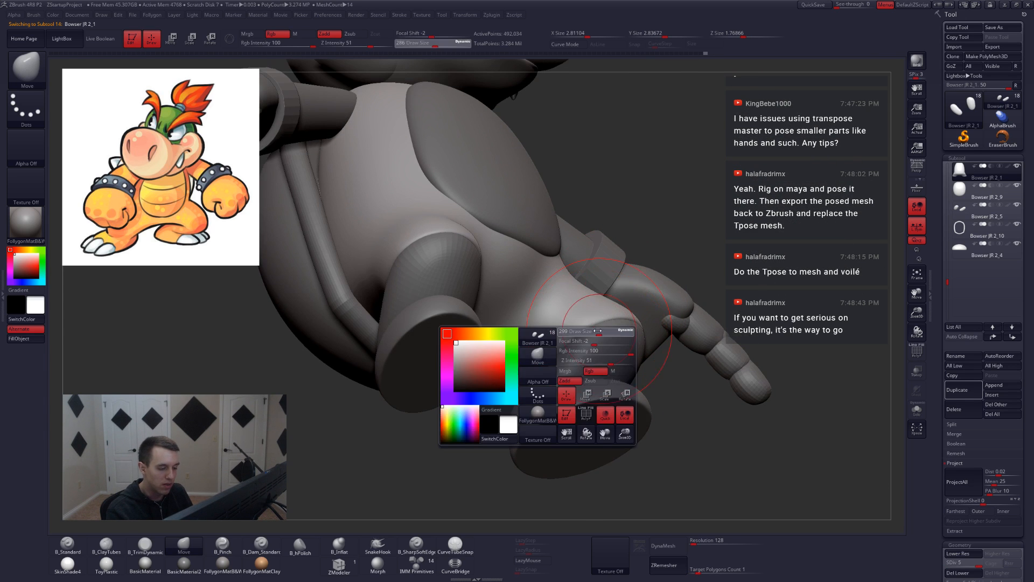
pyautogui.moveTo(592, 351)
pyautogui.mouseDown(button='right')
pyautogui.moveTo(592, 331)
pyautogui.moveTo(582, 382)
pyautogui.mouseUp(button='right')
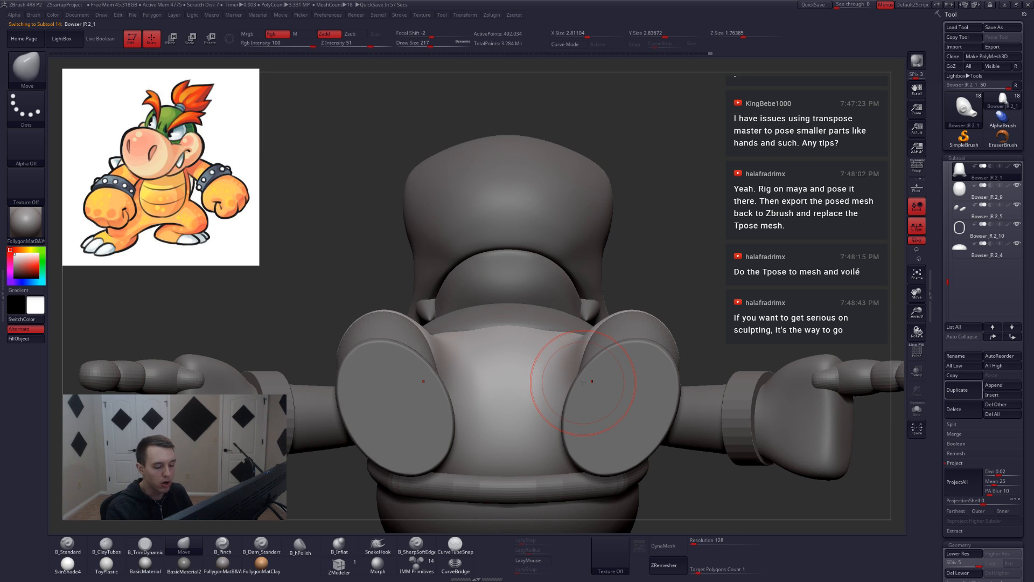
pyautogui.moveTo(632, 403); pyautogui.dragTo(628, 381, button='right')
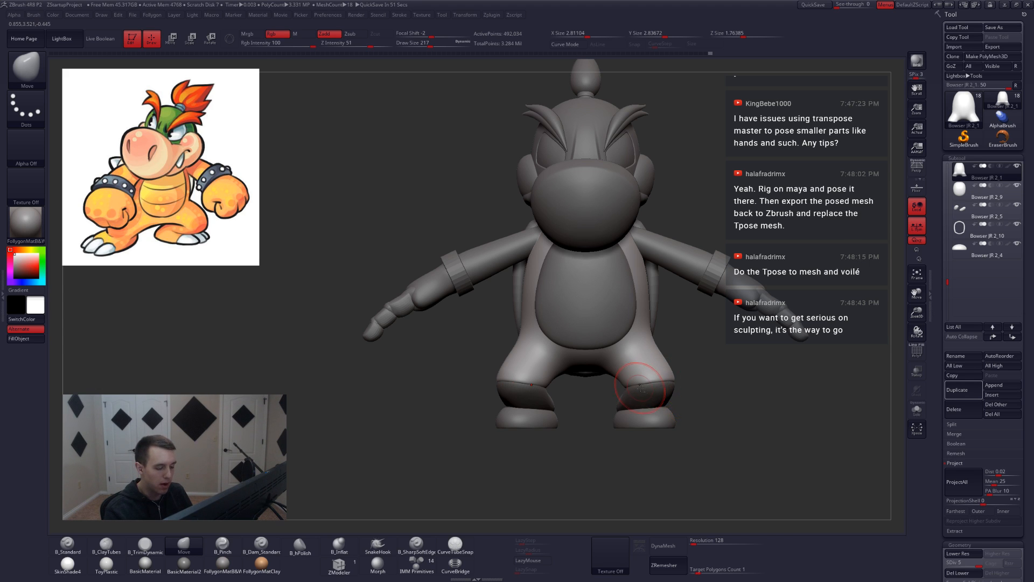
# Enable the Gizmo 3D on the body and try to apply the Deformer to it.
pyautogui.keyDown('ctrl'); pyautogui.moveTo(640, 388); pyautogui.dragTo(667, 399, button='right'); pyautogui.keyUp('ctrl')
pyautogui.press('w')
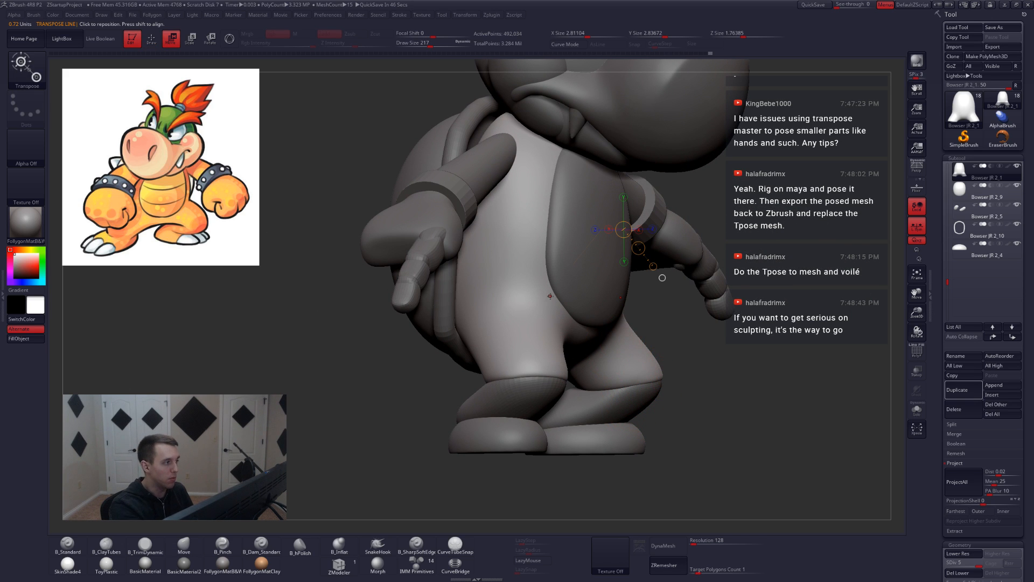
pyautogui.click(230, 41)
pyautogui.click(443, 239)
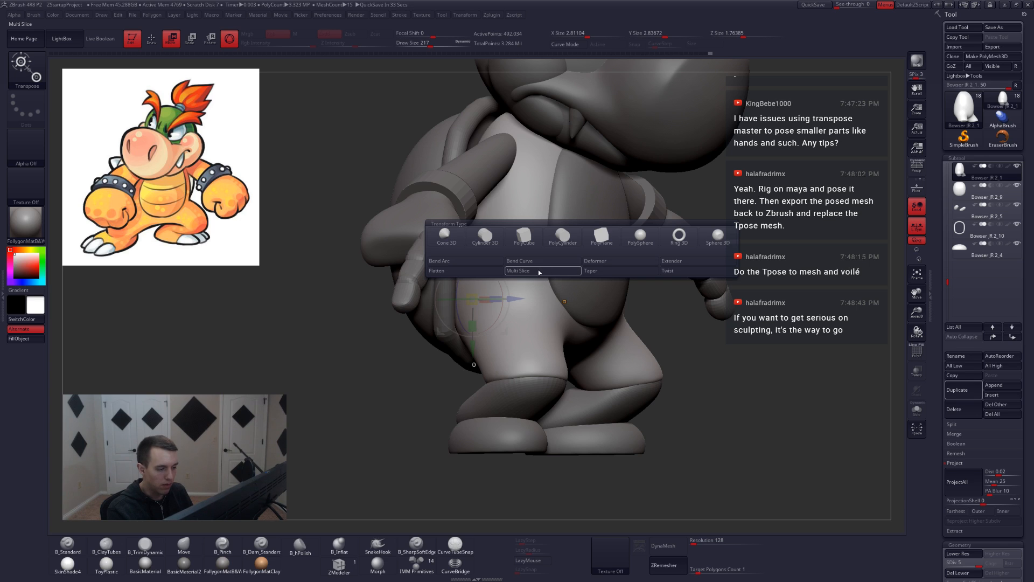
pyautogui.click(598, 263)
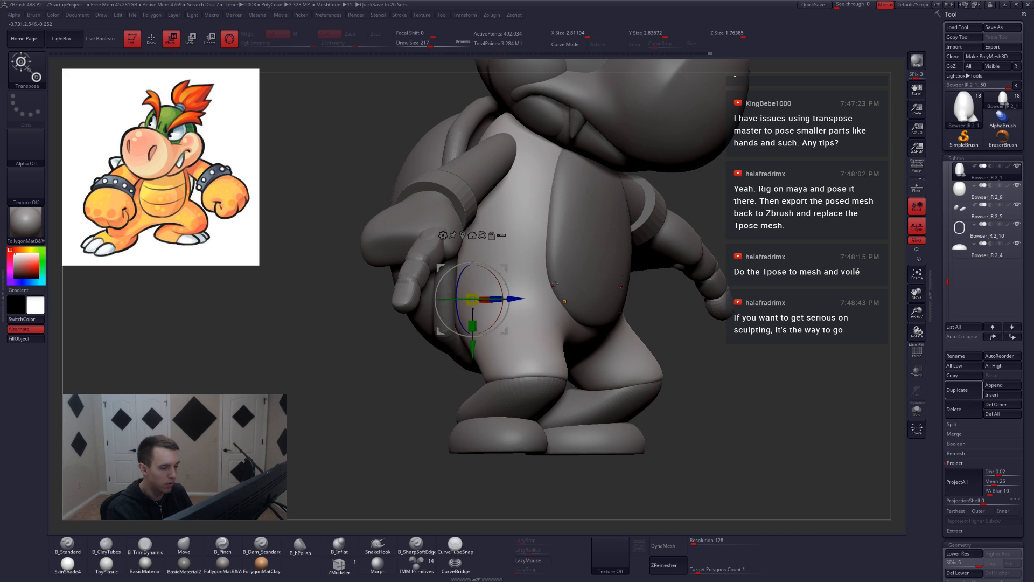
pyautogui.click(442, 235)
pyautogui.click(598, 263)
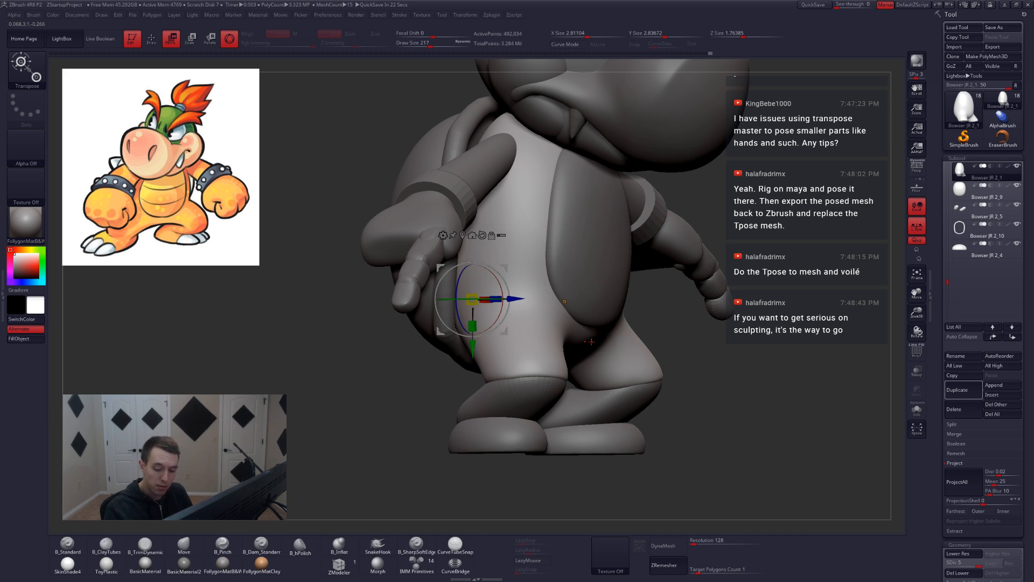
# Delete the body's lower subdivision levels and try the Deformer again.
pyautogui.moveTo(940, 464); pyautogui.dragTo(940, 324)
pyautogui.click(970, 431)
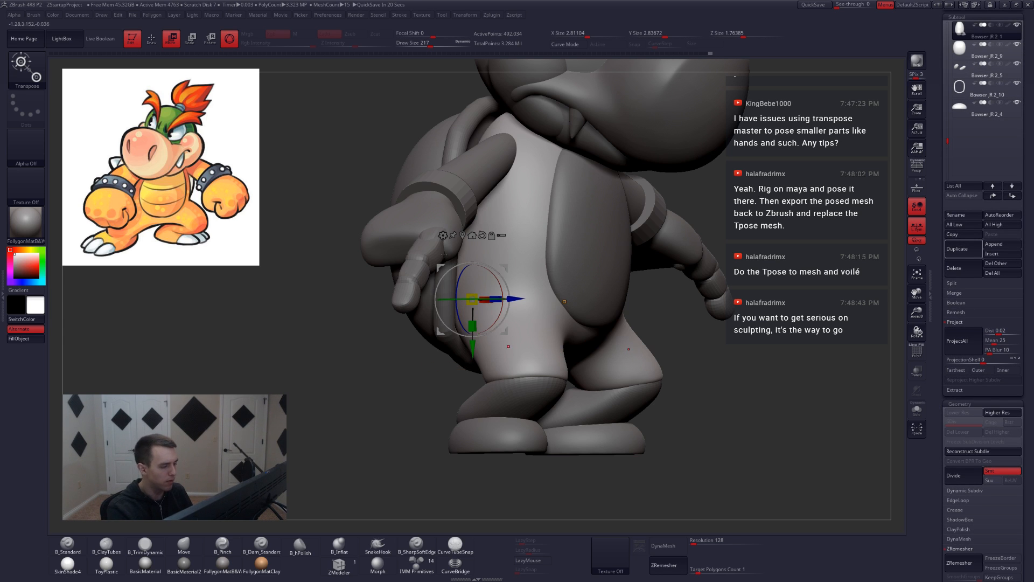
pyautogui.click(443, 235)
pyautogui.click(443, 235)
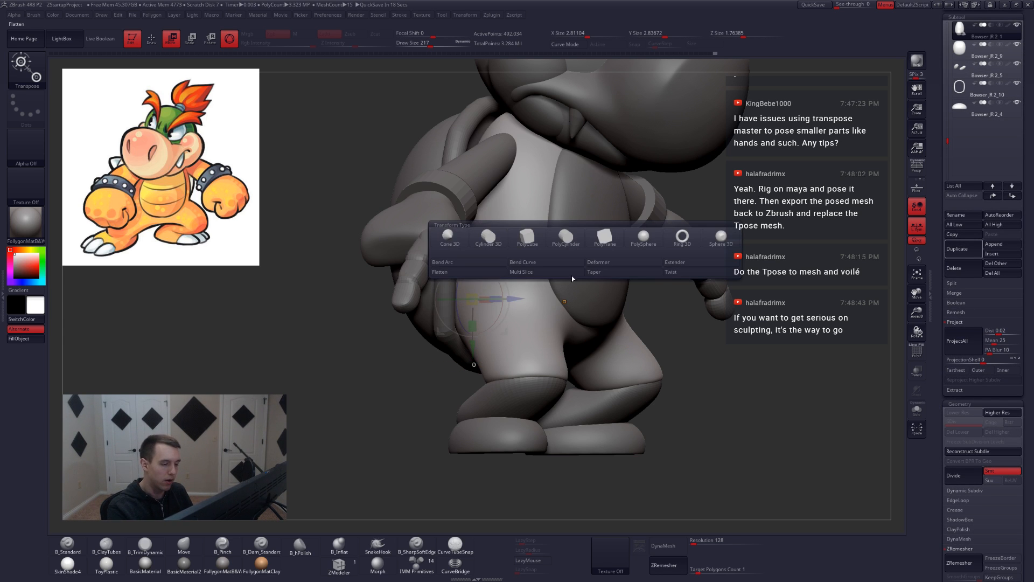
pyautogui.click(597, 263)
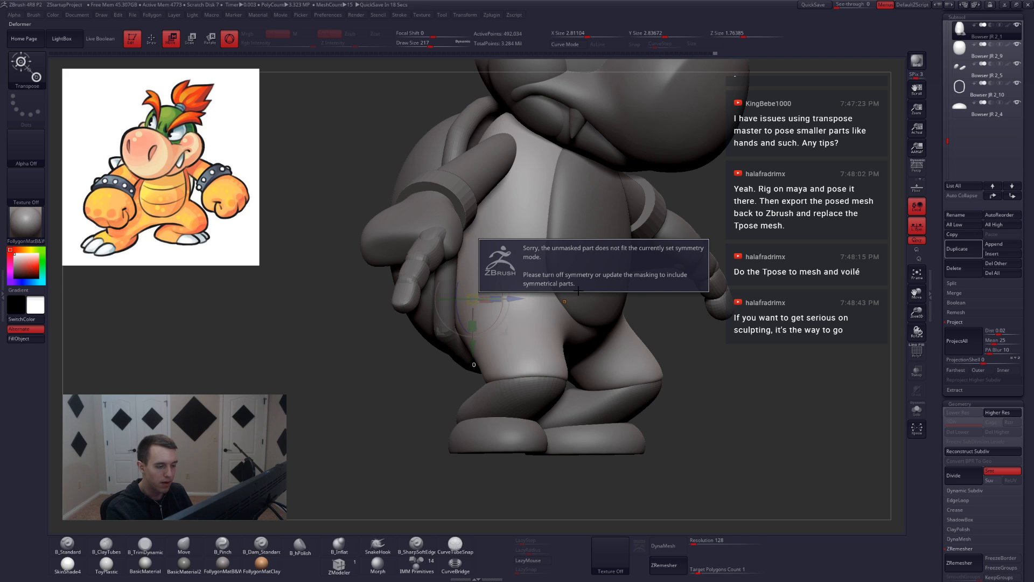
# Isolate the body in Solo mode and apply the Deformer as a cage around it.
pyautogui.moveTo(587, 287); pyautogui.dragTo(618, 389, button='right')
pyautogui.click(616, 282)
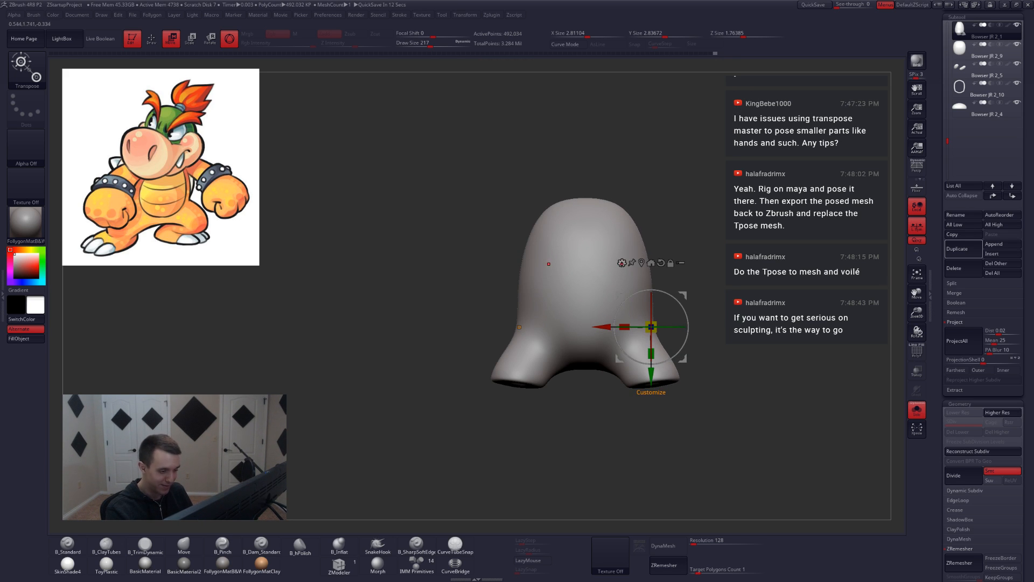
pyautogui.click(622, 263)
pyautogui.click(800, 263)
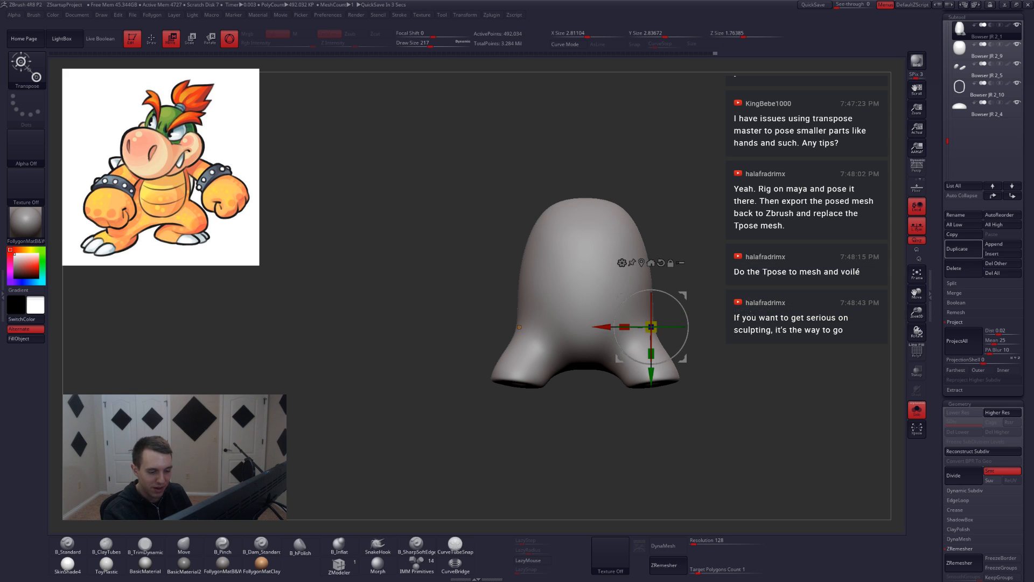
pyautogui.click(621, 291)
pyautogui.click(784, 292)
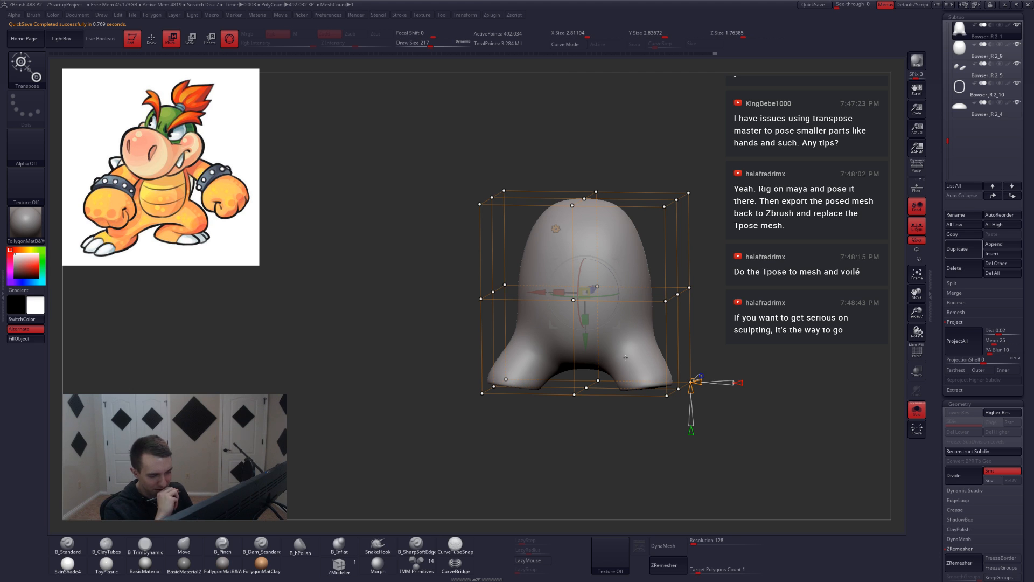
# Remove the deformer cage, restore the body's deleted subdivision levels and return to Draw mode with the whole character shown.
pyautogui.moveTo(544, 404); pyautogui.dragTo(614, 409)
pyautogui.hotkey('ctrl', 'z')
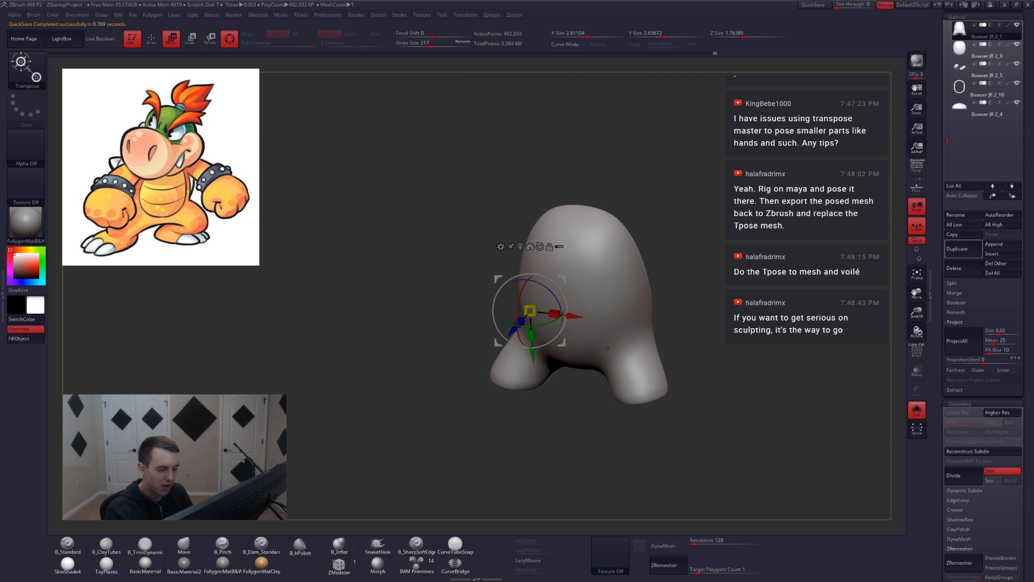
pyautogui.click(229, 39)
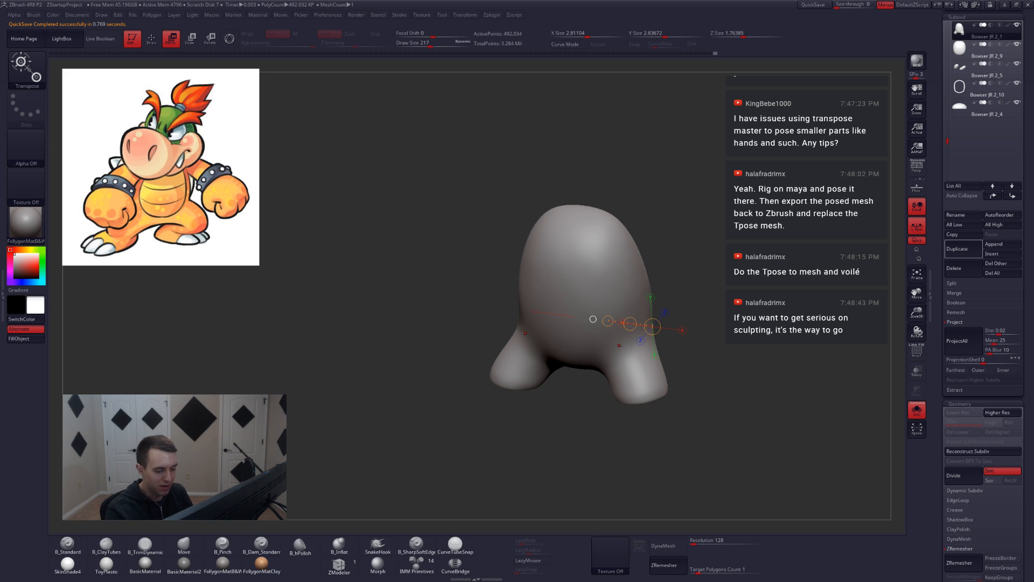
pyautogui.moveTo(592, 415); pyautogui.dragTo(650, 381)
pyautogui.hotkey('ctrl', 'z')
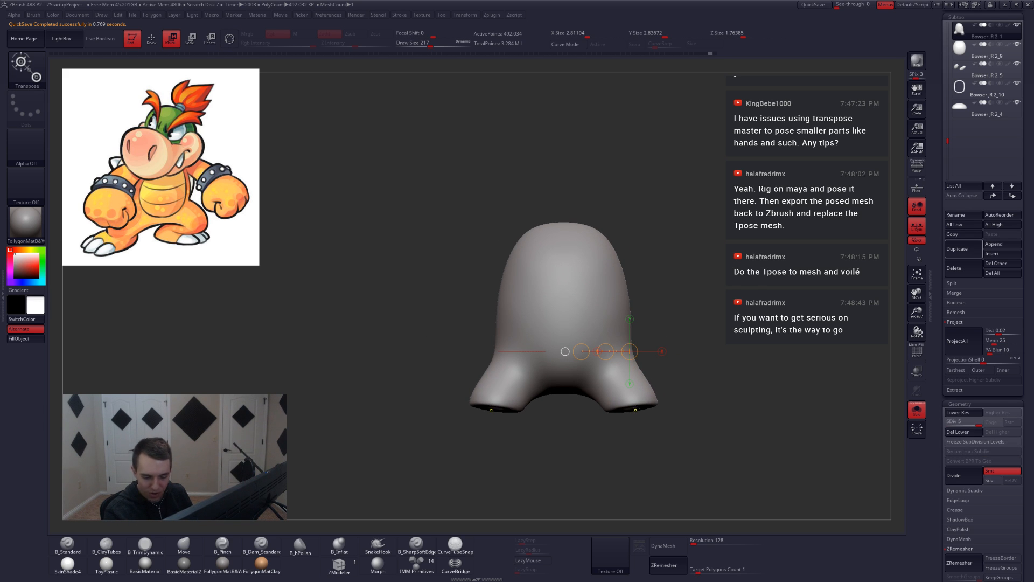
pyautogui.hotkey('alt', 's')
pyautogui.keyDown('alt'); pyautogui.moveTo(632, 422); pyautogui.dragTo(618, 388, button='right'); pyautogui.keyUp('alt')
pyautogui.press('q')
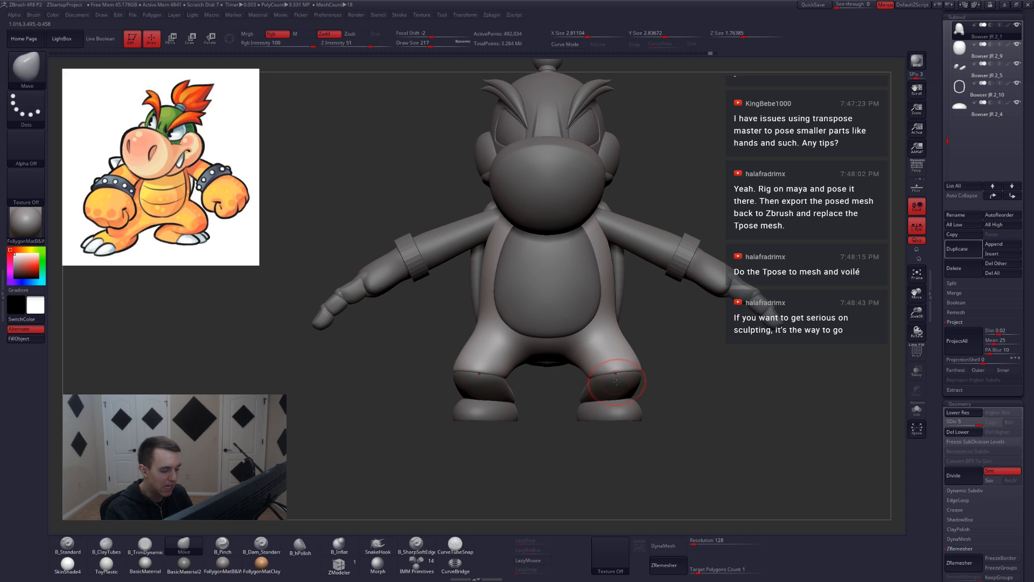
# Isolate the body and try to flatten its leg ends with a vertical Move transpose line.
pyautogui.press('space')
pyautogui.moveTo(615, 389); pyautogui.dragTo(626, 389)
pyautogui.moveTo(641, 389)
pyautogui.keyDown('shift'); pyautogui.mouseDown(button='right')
pyautogui.moveTo(603, 404)
pyautogui.moveTo(636, 371)
pyautogui.mouseUp(button='right'); pyautogui.keyUp('shift')
pyautogui.hotkey('alt', 's')
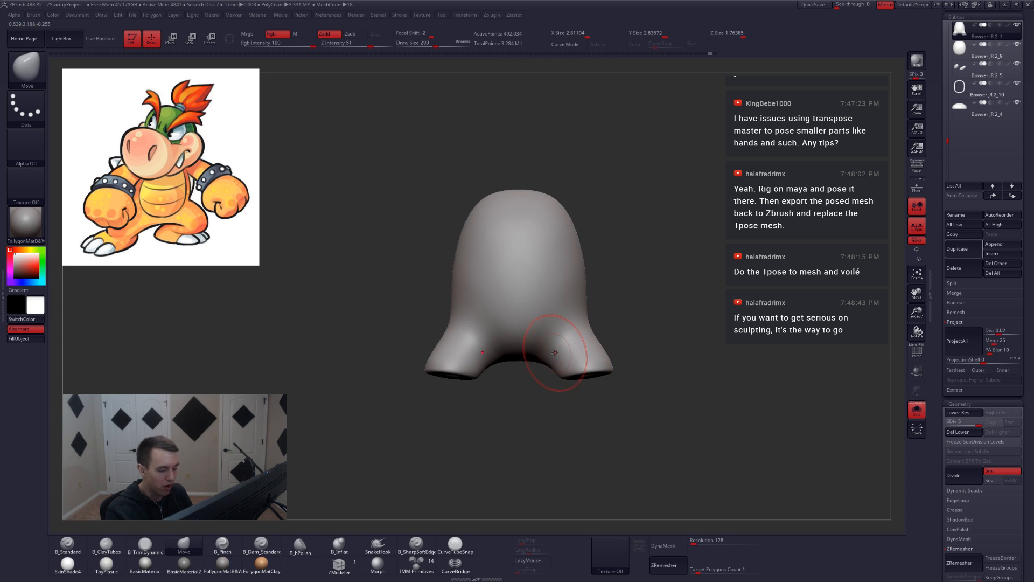
pyautogui.press('w')
pyautogui.moveTo(561, 344)
pyautogui.keyDown('shift'); pyautogui.mouseDown()
pyautogui.moveTo(561, 430)
pyautogui.moveTo(561, 346)
pyautogui.mouseUp(); pyautogui.keyUp('shift')
pyautogui.moveTo(560, 346)
pyautogui.mouseDown(button='right')
pyautogui.moveTo(571, 307)
pyautogui.moveTo(563, 348)
pyautogui.mouseUp(button='right')
pyautogui.keyDown('shift'); pyautogui.moveTo(519, 324); pyautogui.dragTo(525, 382); pyautogui.keyUp('shift')
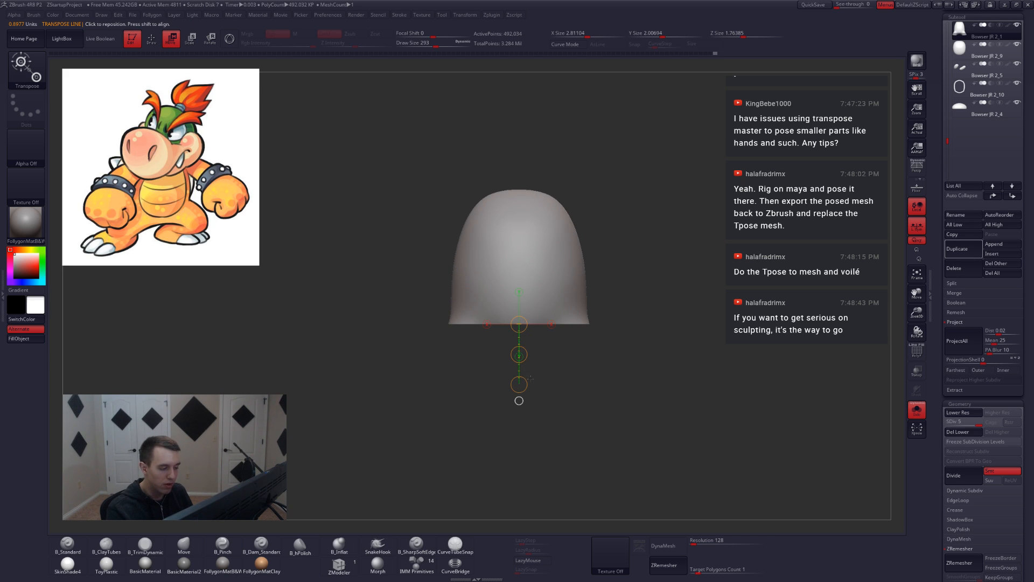
# Undo the flattening of the body and return to Draw mode with the whole character shown.
pyautogui.hotkey('ctrl', 'z')
pyautogui.hotkey('ctrl', 'z')
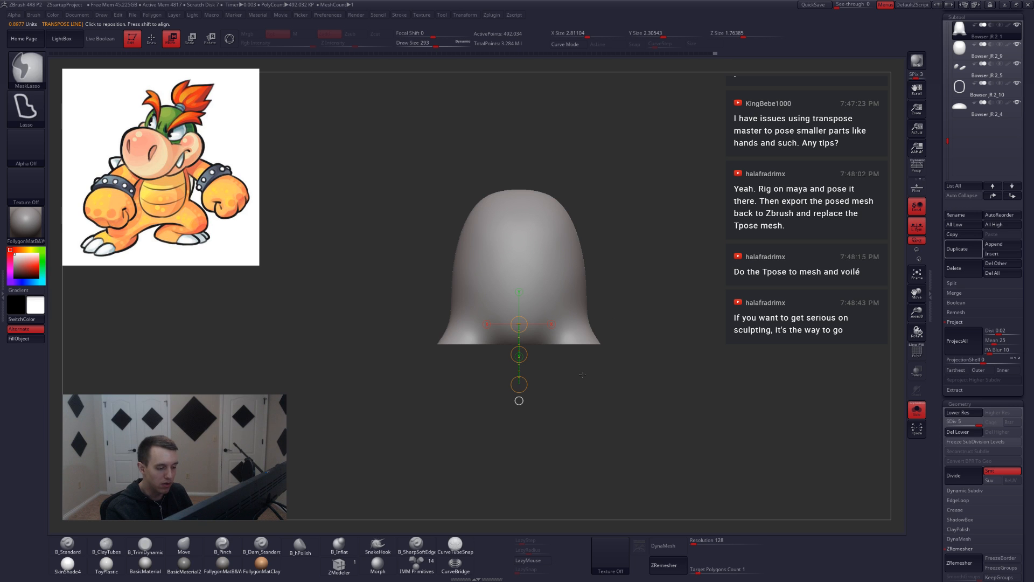
pyautogui.press('q')
pyautogui.keyDown('ctrl'); pyautogui.moveTo(568, 338); pyautogui.dragTo(568, 355, button='right'); pyautogui.keyUp('ctrl')
pyautogui.hotkey('shift', 's')
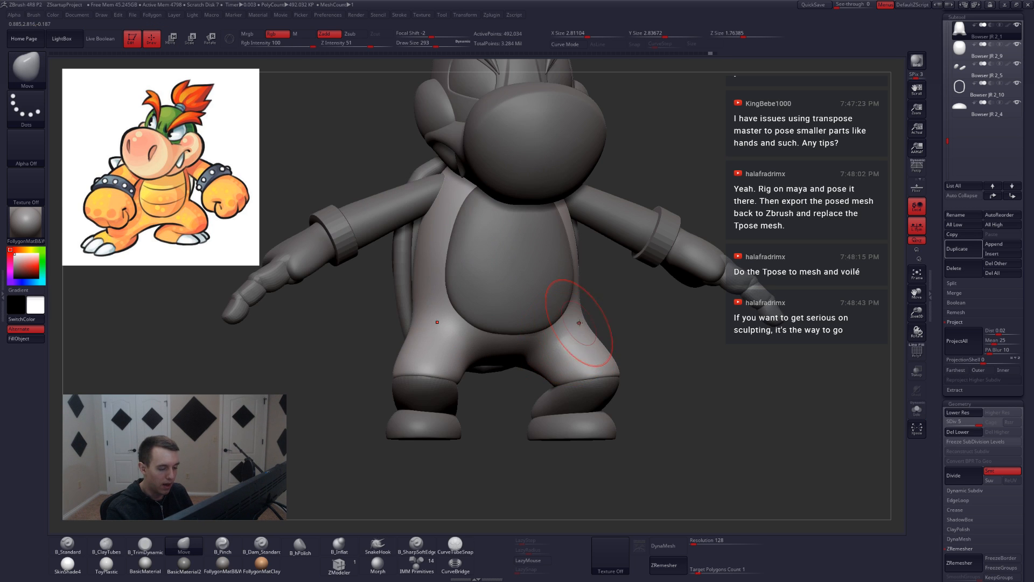
# Mask the thighs, lower the body to subdivision level 3 and invert the mask to protect the torso.
pyautogui.moveTo(584, 311)
pyautogui.keyDown('ctrl'); pyautogui.mouseDown()
pyautogui.moveTo(542, 329)
pyautogui.moveTo(588, 478)
pyautogui.moveTo(701, 371)
pyautogui.mouseUp(); pyautogui.keyUp('ctrl')
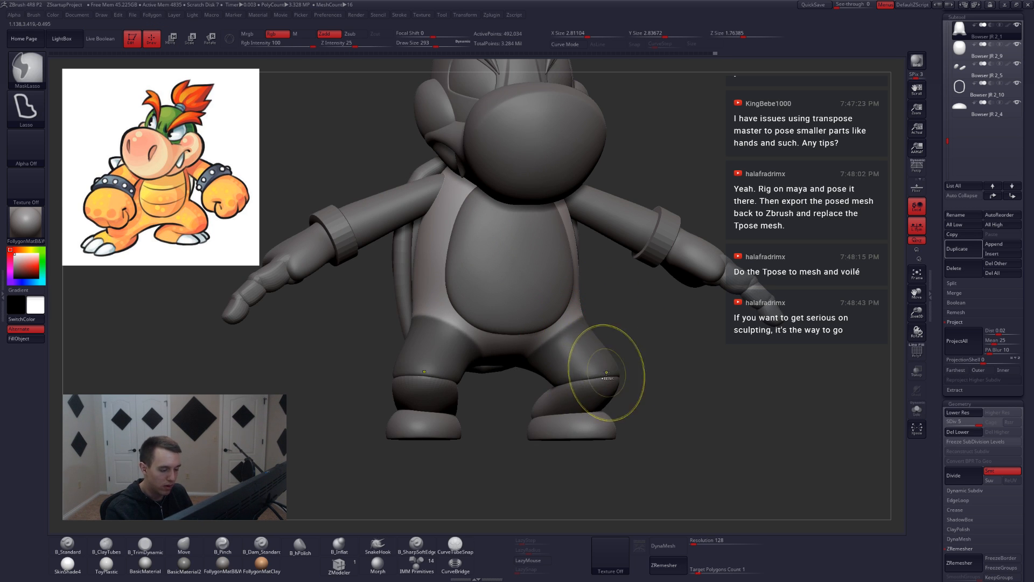
pyautogui.hotkey('shift', 'd')
pyautogui.hotkey('shift', 'd')
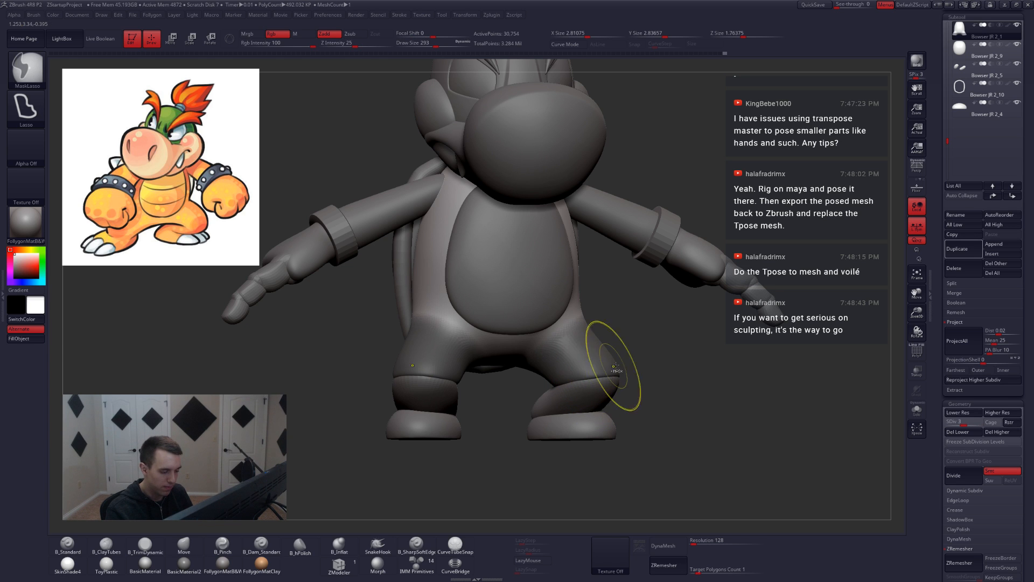
pyautogui.hotkey('ctrl', 'i')
# Reshape the unmasked thighs with the Move brush at Draw Size 351, pushing them forward and outward above the knees.
pyautogui.moveTo(608, 369); pyautogui.dragTo(578, 380, button='right')
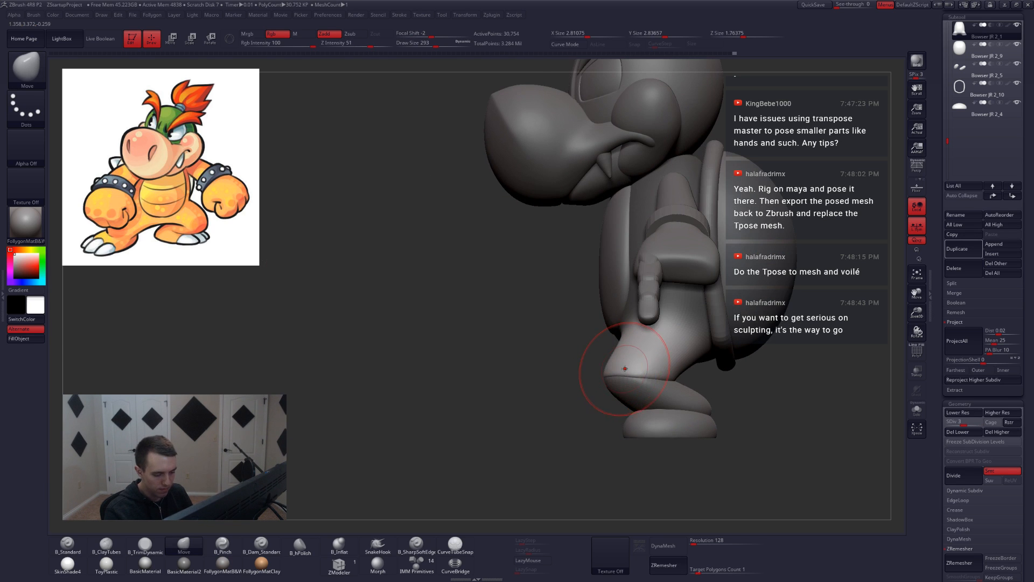
pyautogui.press('space')
pyautogui.moveTo(625, 362); pyautogui.dragTo(637, 362)
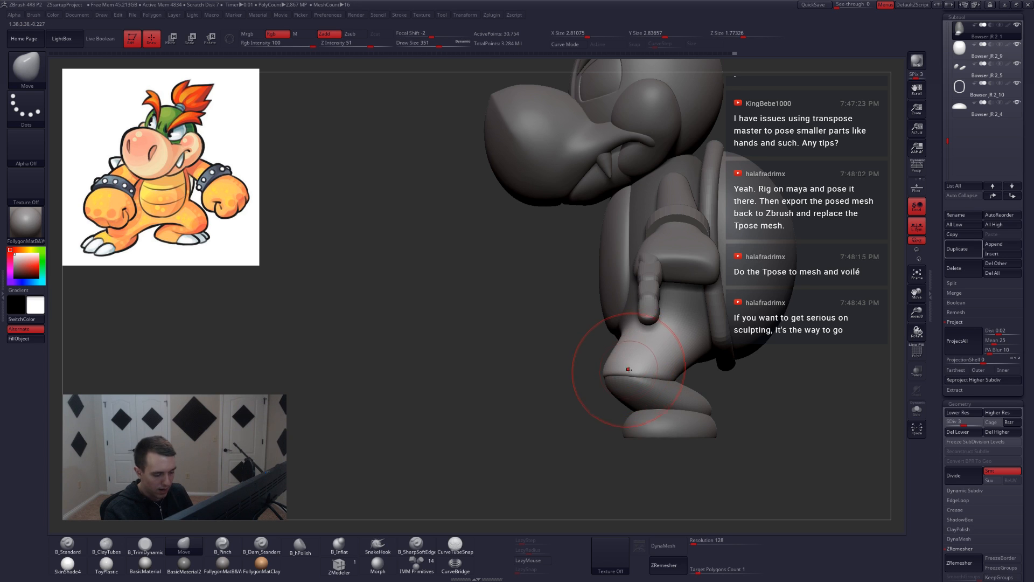
pyautogui.moveTo(629, 369)
pyautogui.mouseDown(button='right')
pyautogui.moveTo(627, 357)
pyautogui.moveTo(651, 381)
pyautogui.mouseUp(button='right')
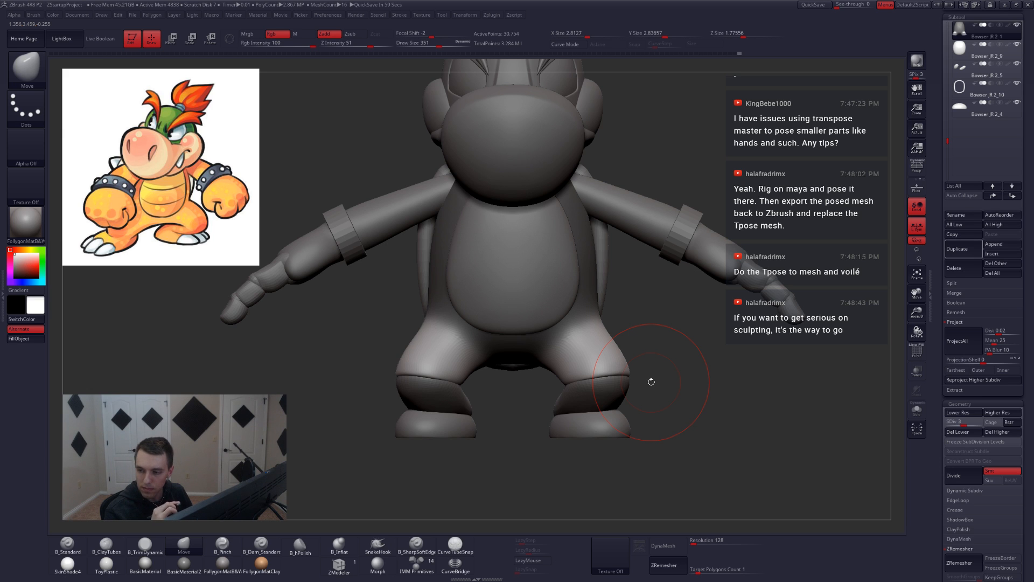
pyautogui.moveTo(634, 370)
pyautogui.keyDown('ctrl'); pyautogui.mouseDown(button='right')
pyautogui.moveTo(641, 379)
pyautogui.moveTo(635, 356)
pyautogui.mouseUp(button='right'); pyautogui.keyUp('ctrl')
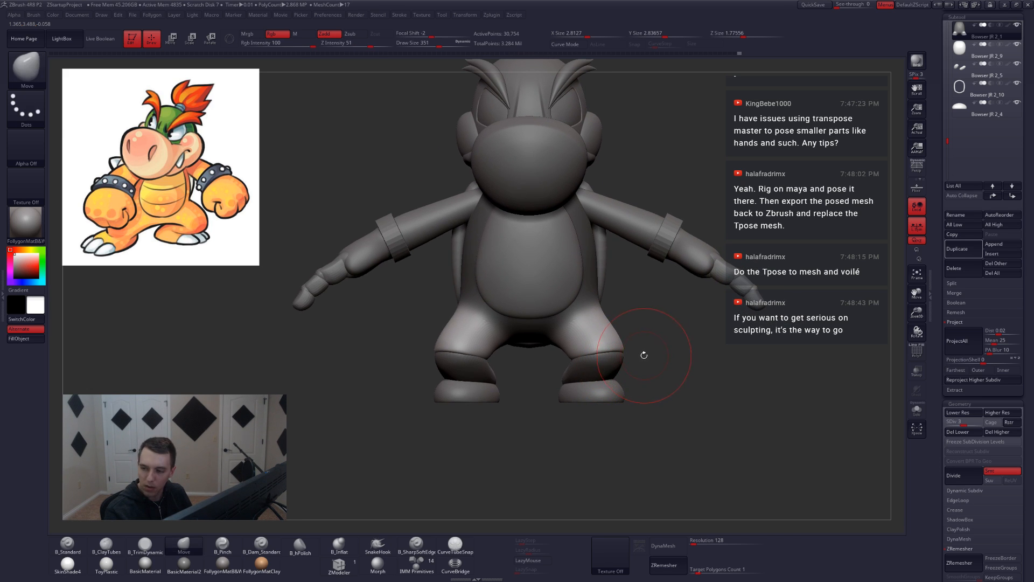
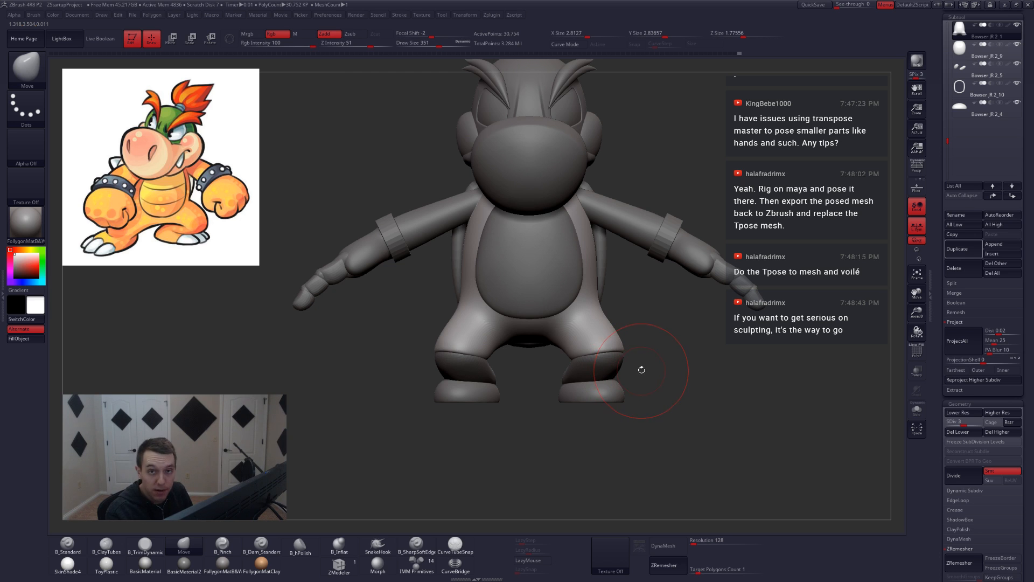
# Lower the body to subdivision level 2 and reshape the thigh ends at the knees with the Move brush.
pyautogui.moveTo(656, 381); pyautogui.dragTo(544, 404)
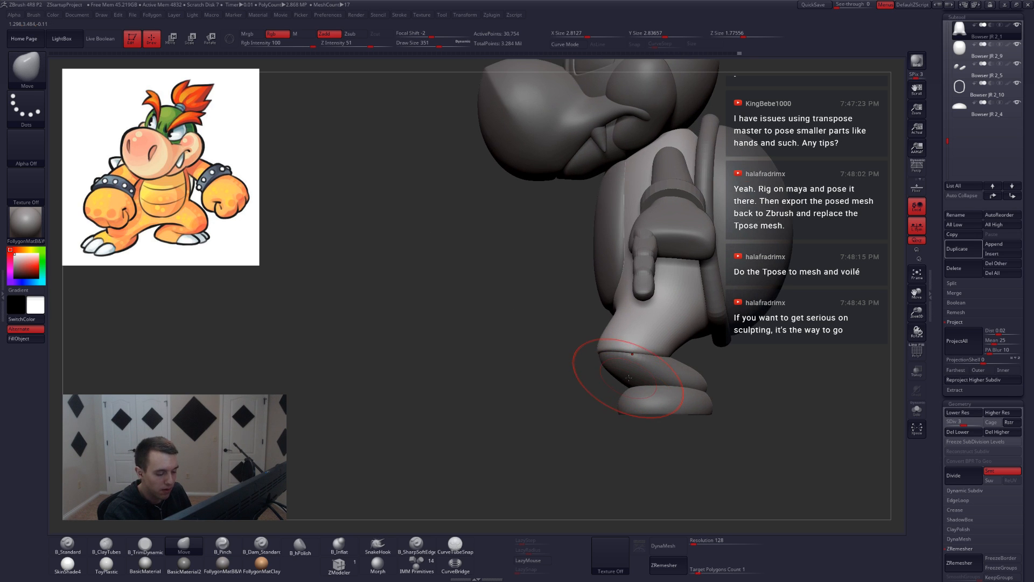
pyautogui.press('s')
pyautogui.click(618, 331)
pyautogui.hotkey('shift', 'd')
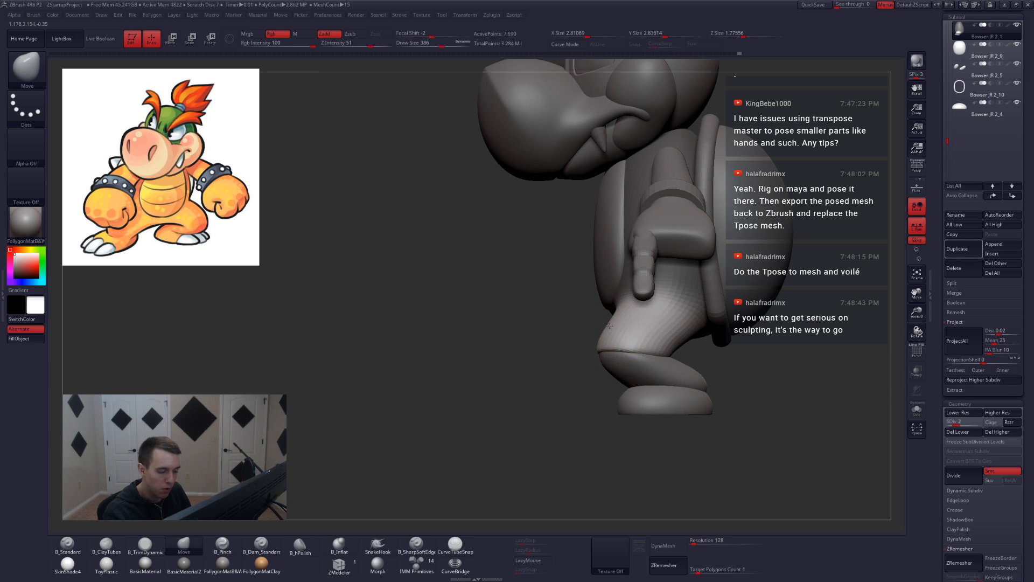
pyautogui.moveTo(626, 358)
pyautogui.mouseDown(button='right')
pyautogui.moveTo(658, 359)
pyautogui.moveTo(633, 358)
pyautogui.moveTo(636, 368)
pyautogui.moveTo(635, 347)
pyautogui.mouseUp(button='right')
pyautogui.press('space')
pyautogui.click(619, 370)
pyautogui.moveTo(625, 344); pyautogui.dragTo(629, 341)
pyautogui.keyDown('shift'); pyautogui.moveTo(629, 342); pyautogui.dragTo(651, 354, button='right'); pyautogui.keyUp('shift')
# Refine the front of the knees with the Move brush at Draw Size 415 and raise the body two subdivision levels.
pyautogui.press('space')
pyautogui.click(633, 369)
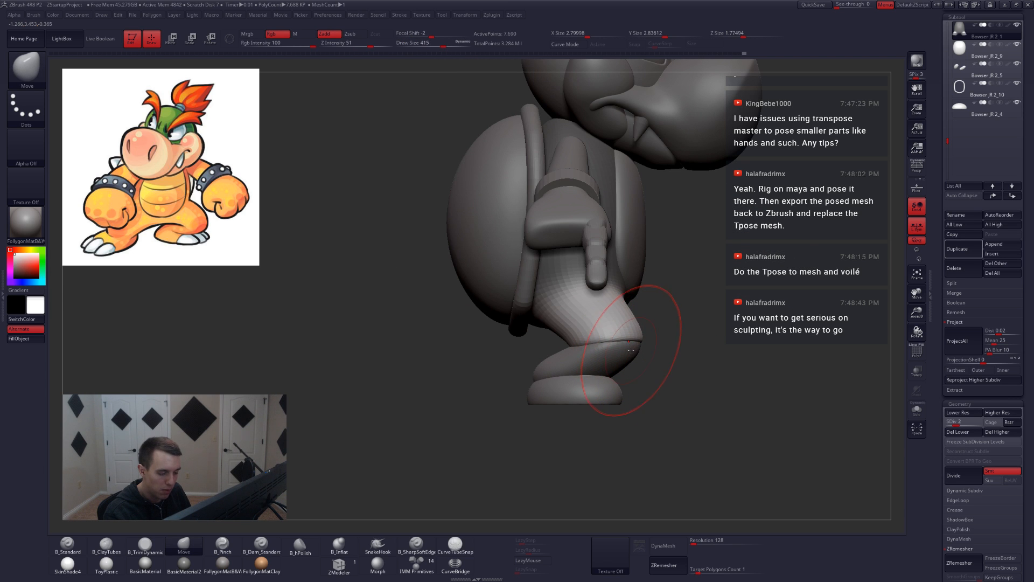
pyautogui.press('d')
pyautogui.press('d')
pyautogui.keyDown('shift'); pyautogui.moveTo(681, 350); pyautogui.dragTo(534, 367, button='right'); pyautogui.keyUp('shift')
# Select the snout subtool and isolate it.
pyautogui.keyDown('alt'); pyautogui.moveTo(622, 270); pyautogui.dragTo(597, 335, button='right'); pyautogui.keyUp('alt')
pyautogui.keyDown('alt'); pyautogui.click(525, 289); pyautogui.keyUp('alt')
pyautogui.keyDown('alt'); pyautogui.moveTo(525, 289); pyautogui.dragTo(606, 312, button='right'); pyautogui.keyUp('alt')
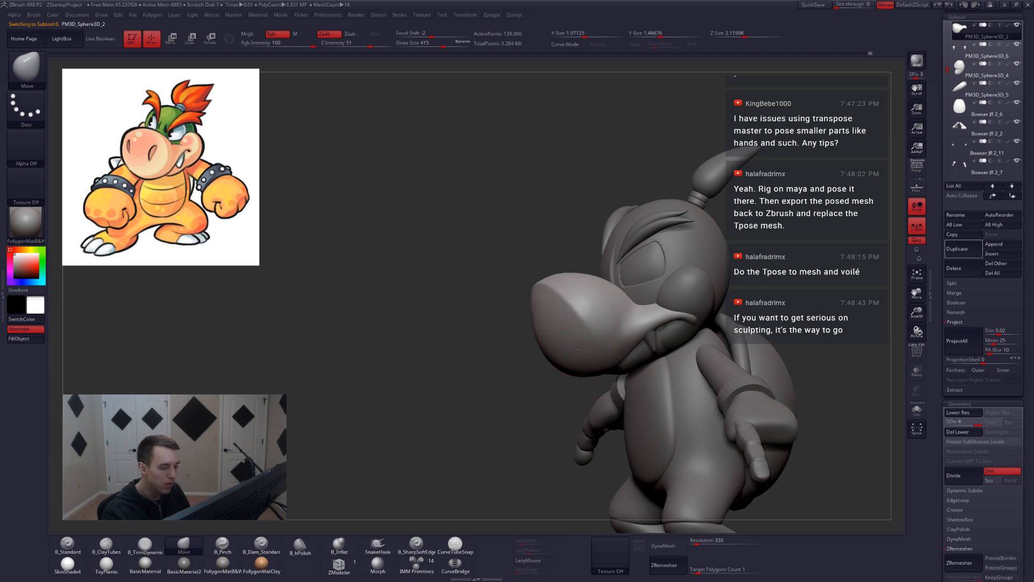
pyautogui.moveTo(512, 329); pyautogui.dragTo(565, 312, button='right')
pyautogui.hotkey('shift', 's')
pyautogui.keyDown('ctrl'); pyautogui.moveTo(566, 313); pyautogui.dragTo(617, 369, button='right'); pyautogui.keyUp('ctrl')
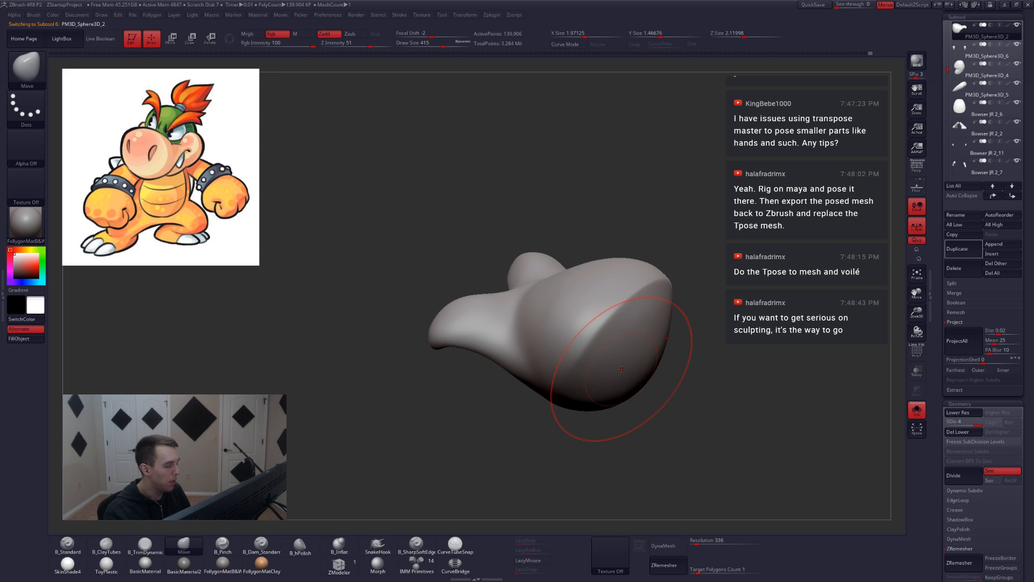
# Switch to the B_Pinch brush and enable LazyMouse for the snout's side ridge.
pyautogui.press('5')
pyautogui.press('space')
pyautogui.moveTo(649, 338); pyautogui.dragTo(621, 337)
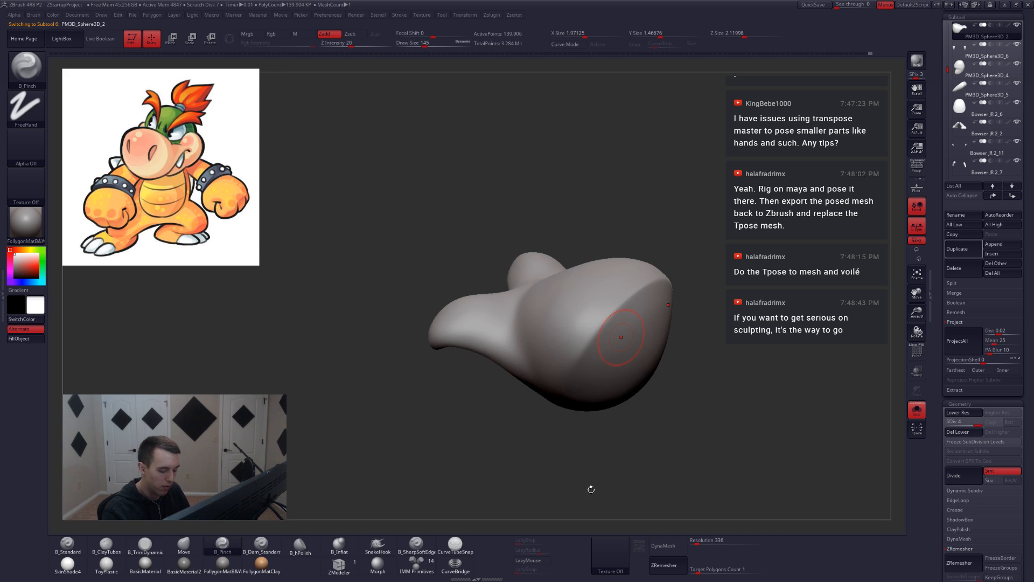
pyautogui.click(535, 561)
pyautogui.keyDown('alt'); pyautogui.moveTo(598, 397); pyautogui.dragTo(609, 431, button='right'); pyautogui.keyUp('alt')
pyautogui.moveTo(612, 364); pyautogui.dragTo(621, 357, button='right')
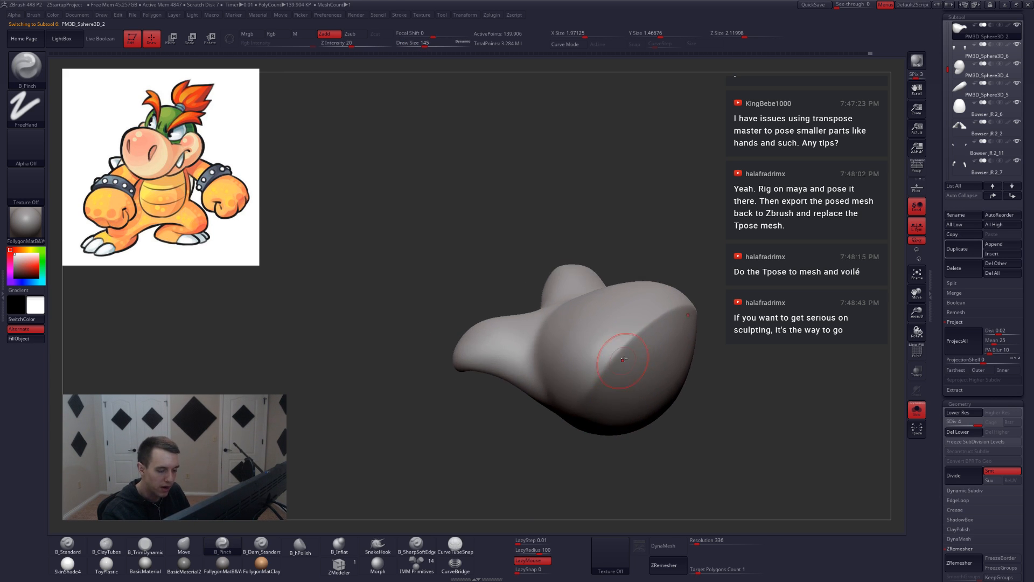
# Sharpen the ridge along the side of the snout down to its underside with B_Pinch at Draw Size 108.
pyautogui.press('space')
pyautogui.moveTo(642, 341); pyautogui.dragTo(638, 341)
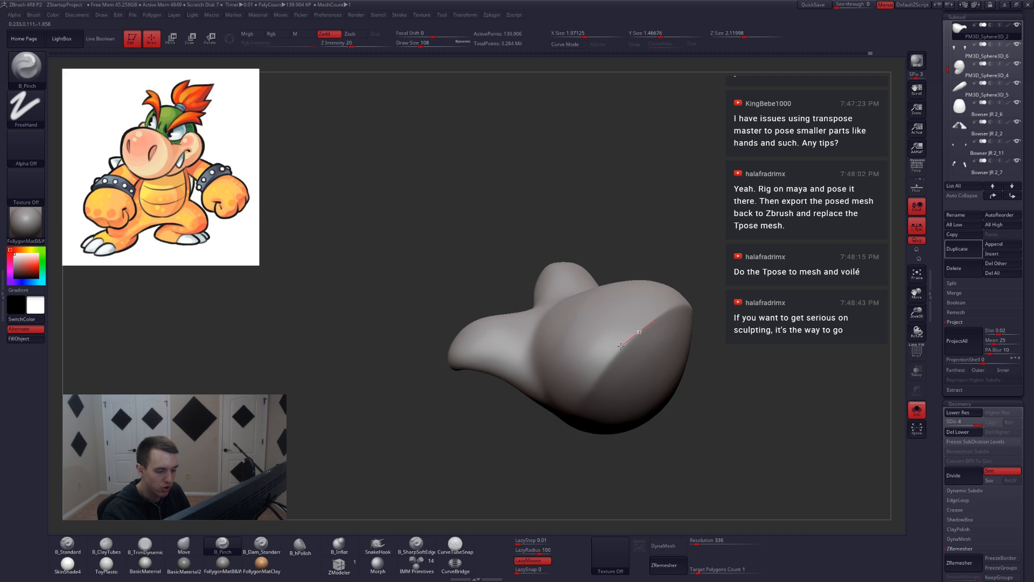
pyautogui.moveTo(580, 399); pyautogui.dragTo(624, 352, button='right')
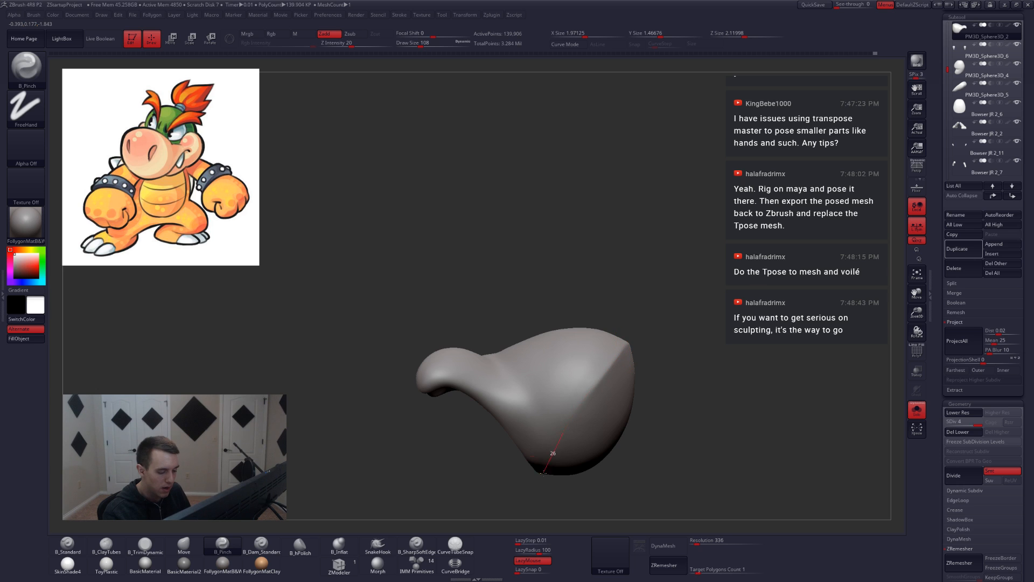
pyautogui.moveTo(544, 473); pyautogui.dragTo(542, 474)
pyautogui.moveTo(542, 474); pyautogui.dragTo(539, 454, button='right')
# Pinch the snout's side ridge further at Draw Size 197 and bring the whole character back into view.
pyautogui.press('space')
pyautogui.moveTo(582, 399)
pyautogui.mouseDown()
pyautogui.moveTo(594, 400)
pyautogui.moveTo(603, 377)
pyautogui.mouseUp()
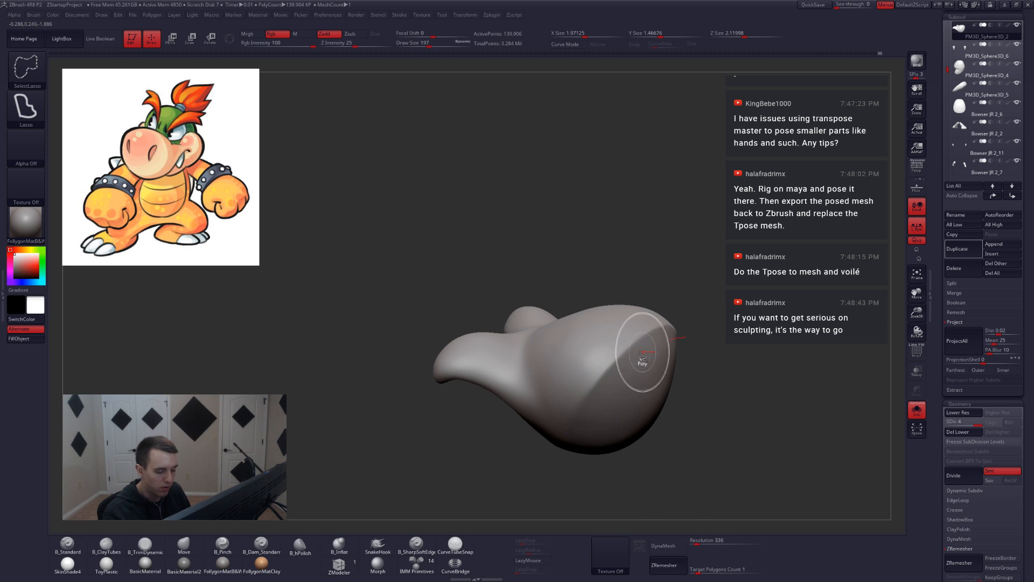
pyautogui.press('space')
pyautogui.click(631, 344)
pyautogui.hotkey('shift', 's')
pyautogui.moveTo(797, 351)
pyautogui.keyDown('shift'); pyautogui.mouseDown(button='right')
pyautogui.moveTo(748, 381)
pyautogui.moveTo(703, 337)
pyautogui.mouseUp(button='right'); pyautogui.keyUp('shift')
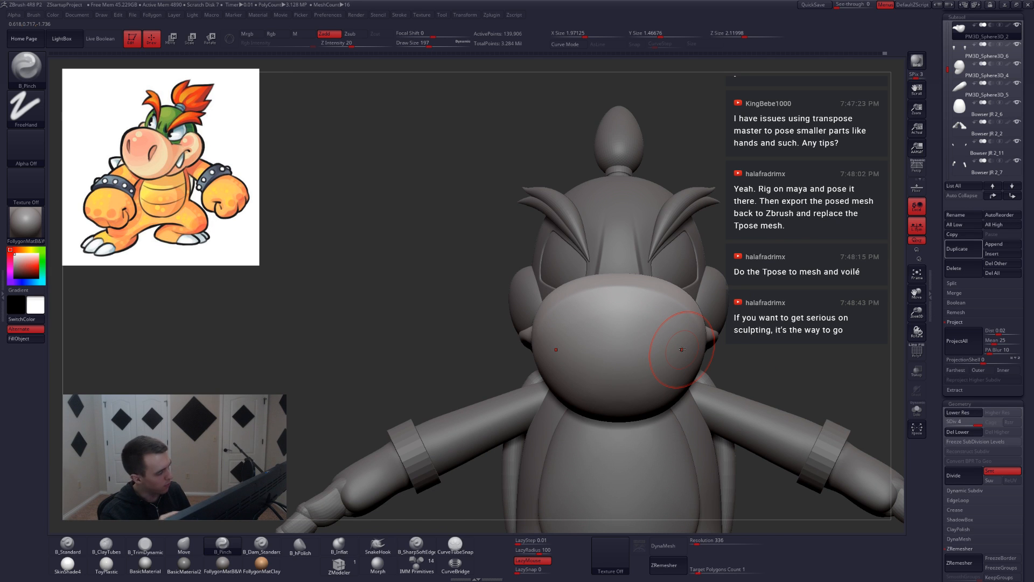
# Examine the pinched snout and mouth area from the front, both sides and a three-quarter angle.
pyautogui.moveTo(645, 373); pyautogui.dragTo(674, 375, button='right')
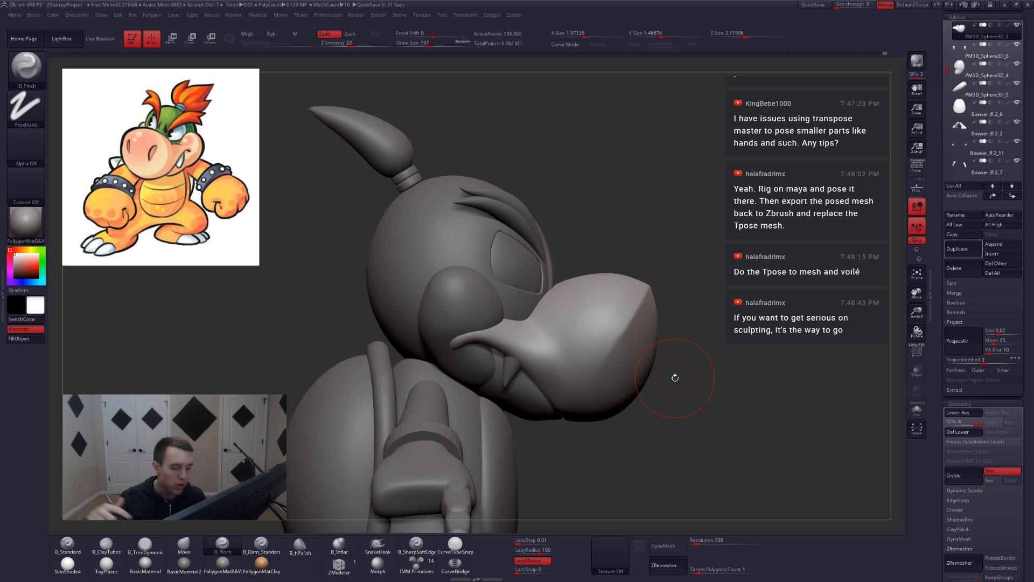
pyautogui.moveTo(655, 364); pyautogui.dragTo(642, 386)
pyautogui.moveTo(642, 386); pyautogui.dragTo(453, 372, button='right')
pyautogui.keyDown('alt'); pyautogui.moveTo(792, 374); pyautogui.dragTo(674, 363, button='right'); pyautogui.keyUp('alt')
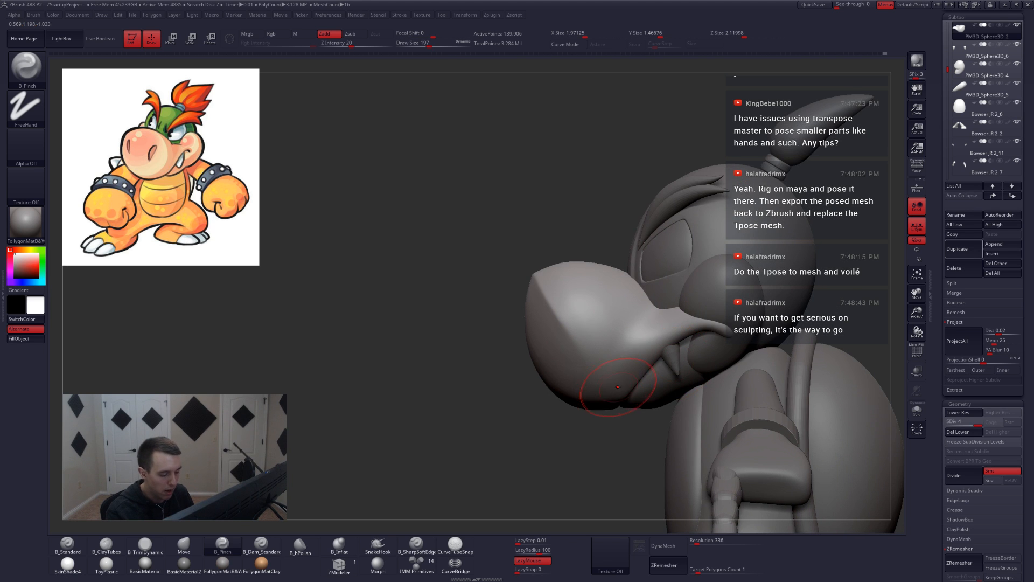
pyautogui.moveTo(618, 387); pyautogui.dragTo(674, 377, button='right')
pyautogui.press('space')
pyautogui.moveTo(608, 376)
pyautogui.mouseDown()
pyautogui.moveTo(625, 376)
pyautogui.moveTo(598, 366)
pyautogui.mouseUp()
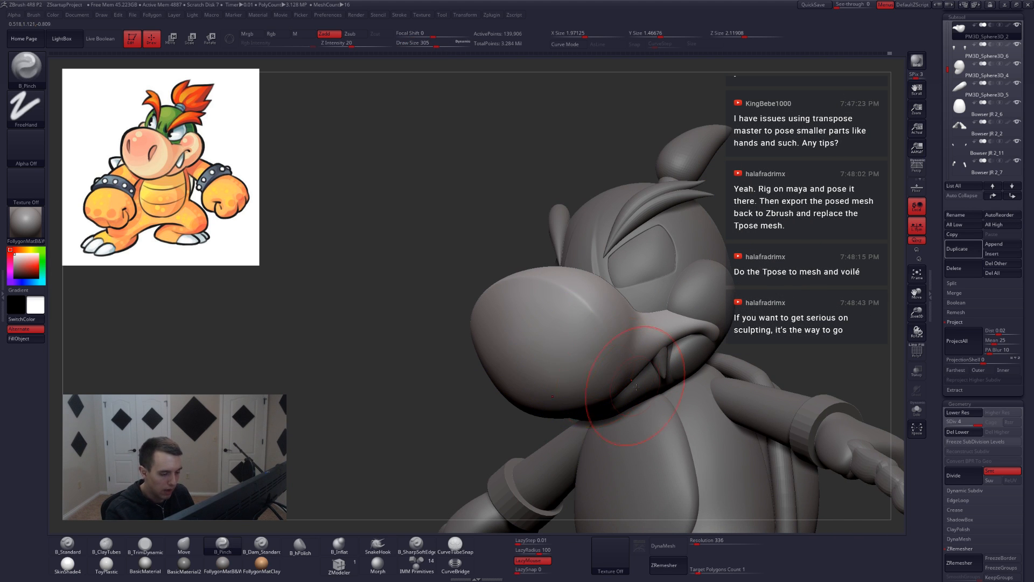
pyautogui.moveTo(636, 387); pyautogui.dragTo(619, 391, button='right')
pyautogui.moveTo(674, 355)
pyautogui.mouseDown(button='right')
pyautogui.moveTo(660, 346)
pyautogui.moveTo(646, 366)
pyautogui.moveTo(659, 361)
pyautogui.mouseUp(button='right')
# Reshape the snout's lip corners at subdivision level 1 with the Move brush at Draw Size 217, and return to level 4.
pyautogui.press('4')
pyautogui.press('space')
pyautogui.hotkey('shift', 'd')
pyautogui.hotkey('shift', 'd')
pyautogui.hotkey('shift', 'd')
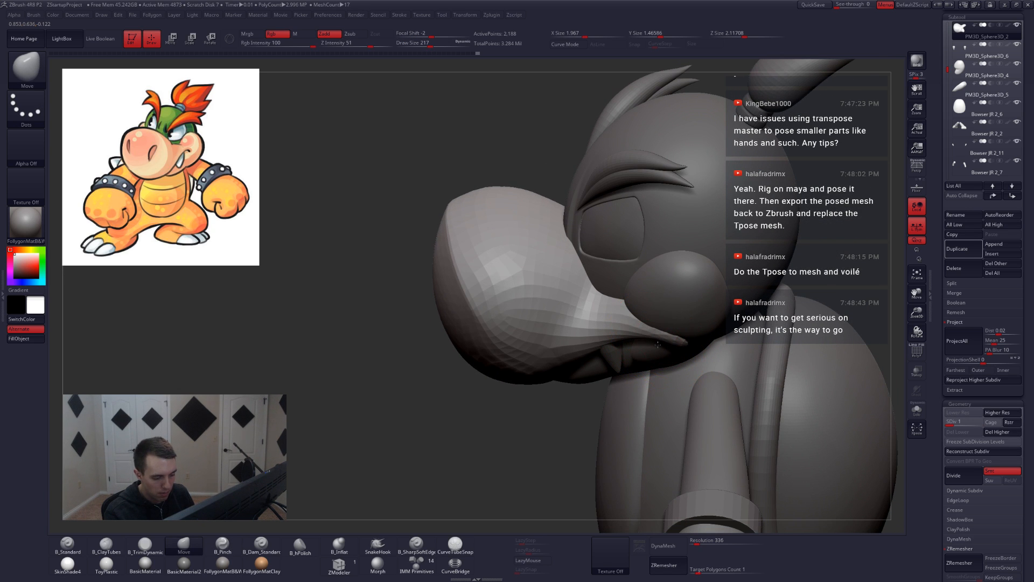
pyautogui.moveTo(657, 376)
pyautogui.mouseDown(button='right')
pyautogui.moveTo(680, 336)
pyautogui.moveTo(695, 344)
pyautogui.moveTo(684, 350)
pyautogui.moveTo(665, 316)
pyautogui.moveTo(666, 352)
pyautogui.mouseUp(button='right')
pyautogui.press('d')
pyautogui.press('d')
pyautogui.press('d')
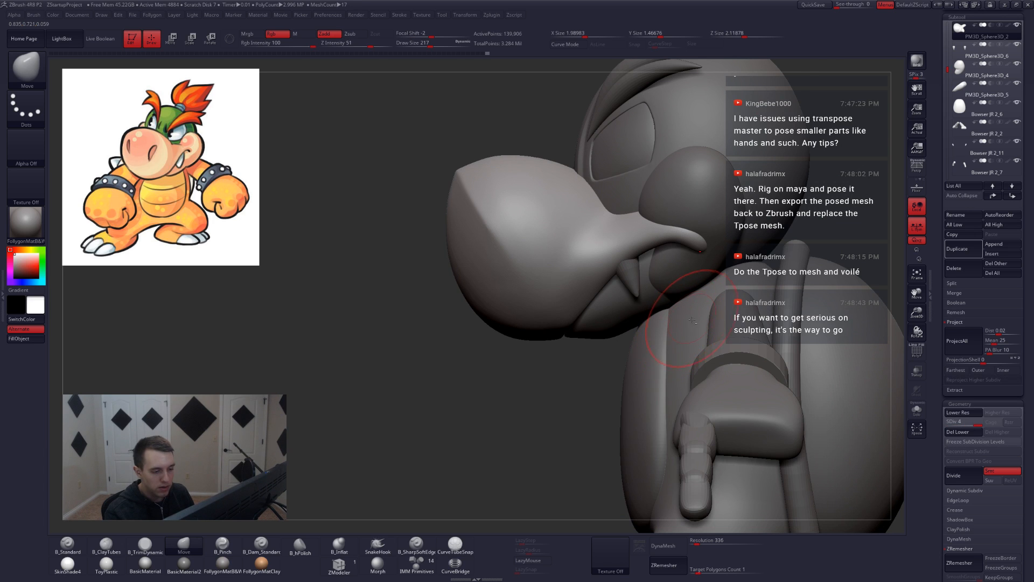
# Select the cheeks subtool, PM3D_Sphere3D_4, and isolate it.
pyautogui.moveTo(693, 320); pyautogui.dragTo(666, 373, button='right')
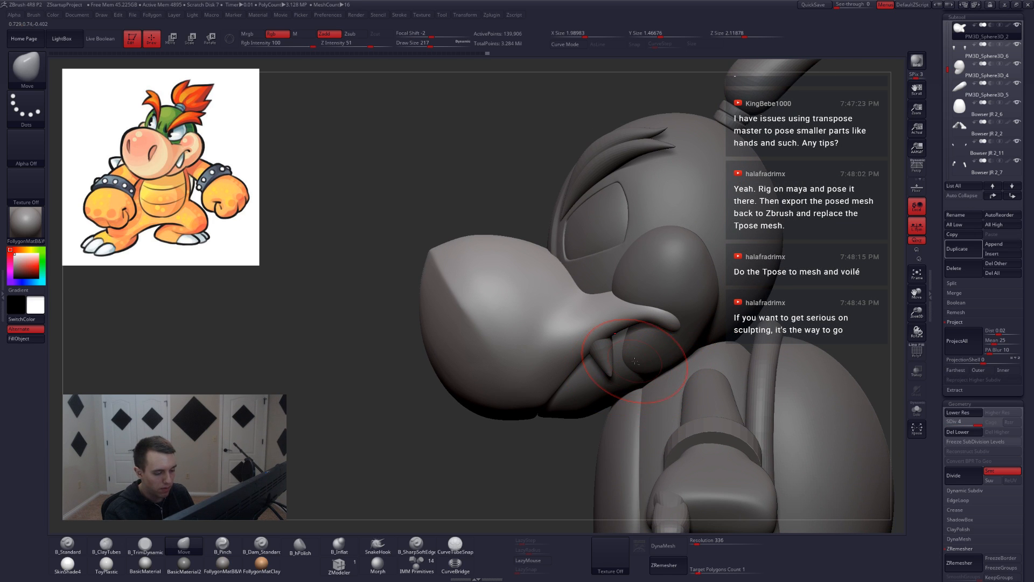
pyautogui.keyDown('alt'); pyautogui.click(643, 364); pyautogui.keyUp('alt')
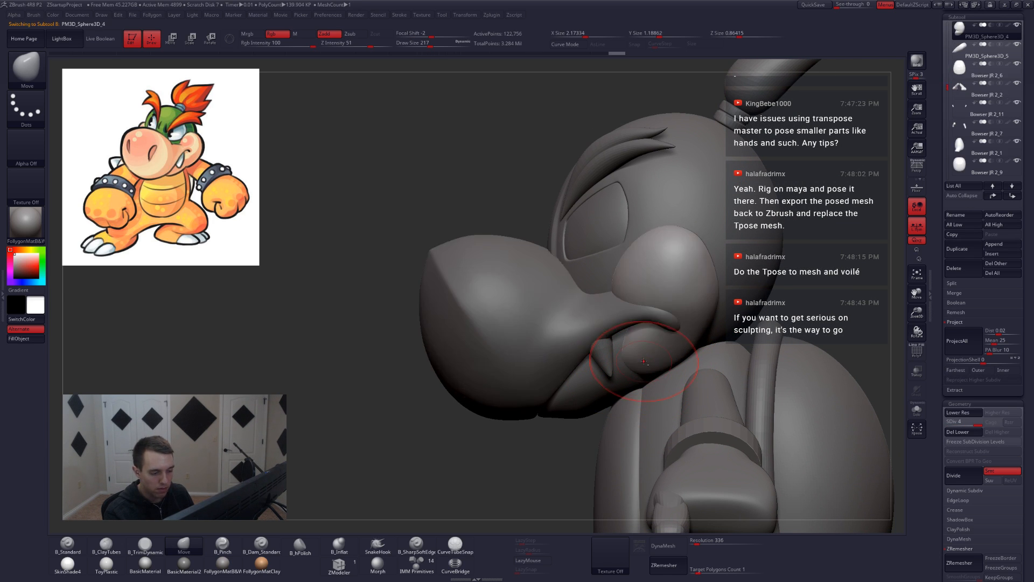
pyautogui.scroll(5, 940, 291)
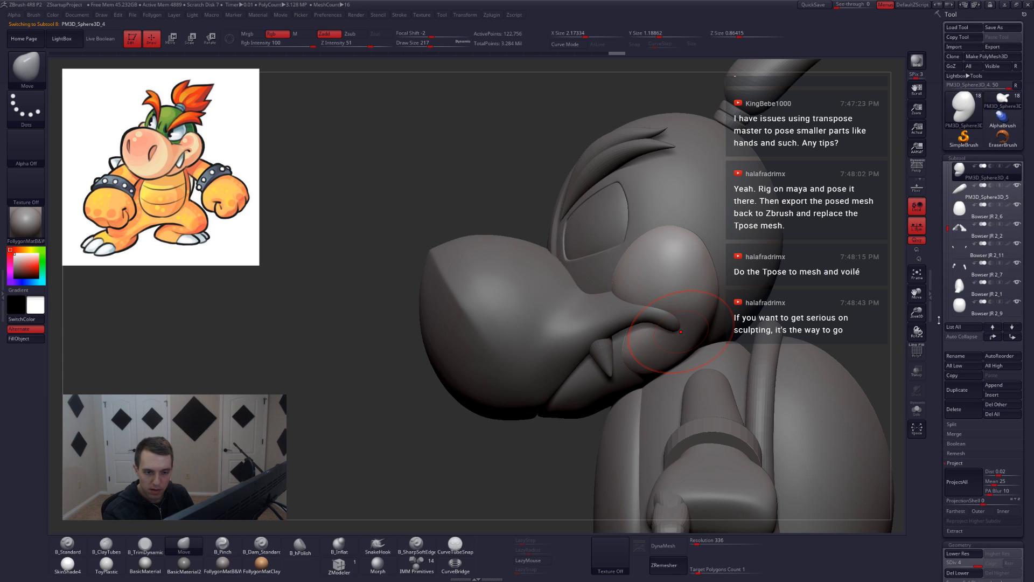
pyautogui.click(964, 194)
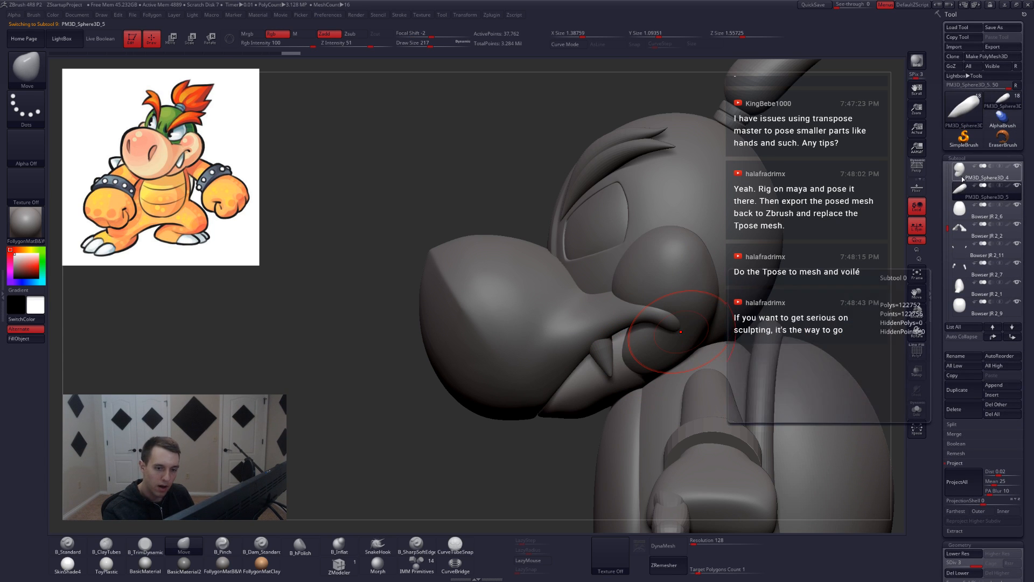
pyautogui.click(963, 173)
pyautogui.click(916, 410)
pyautogui.moveTo(655, 362); pyautogui.dragTo(674, 367, button='right')
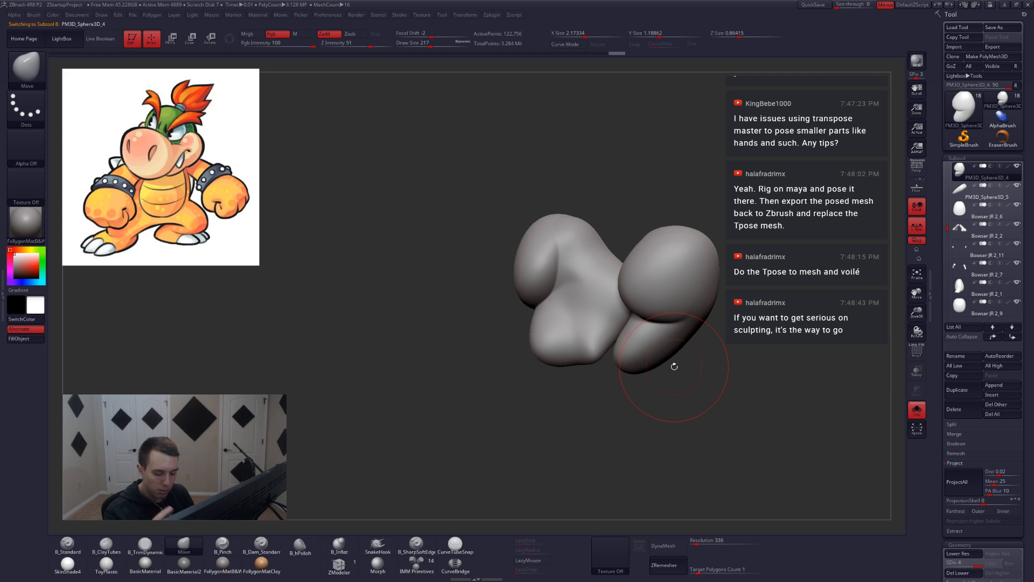
pyautogui.moveTo(692, 408); pyautogui.dragTo(698, 326, button='right')
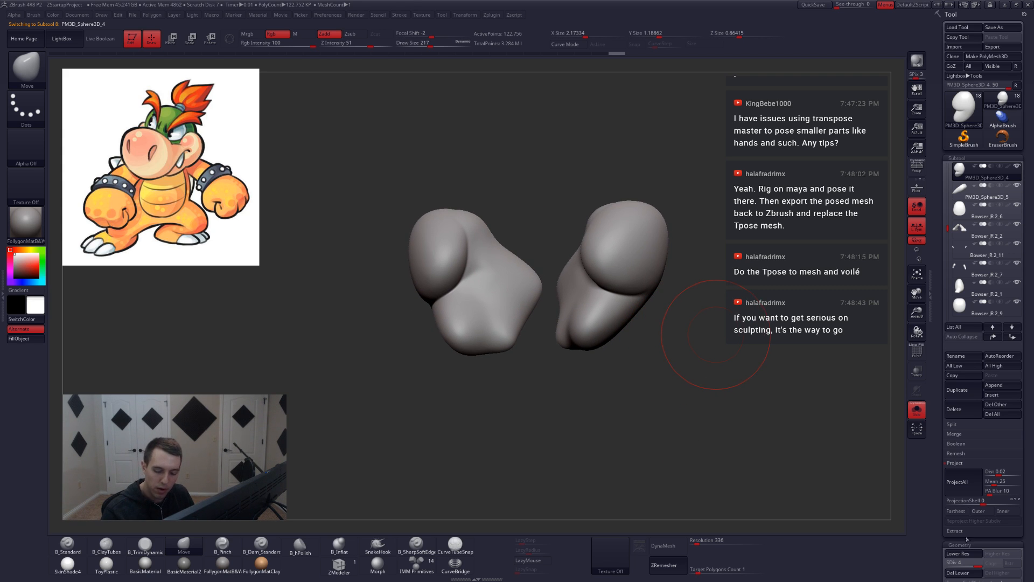
# Delete the cheeks' lower subdivision levels and merge them down with the jaw subtool.
pyautogui.click(957, 464)
pyautogui.click(959, 516)
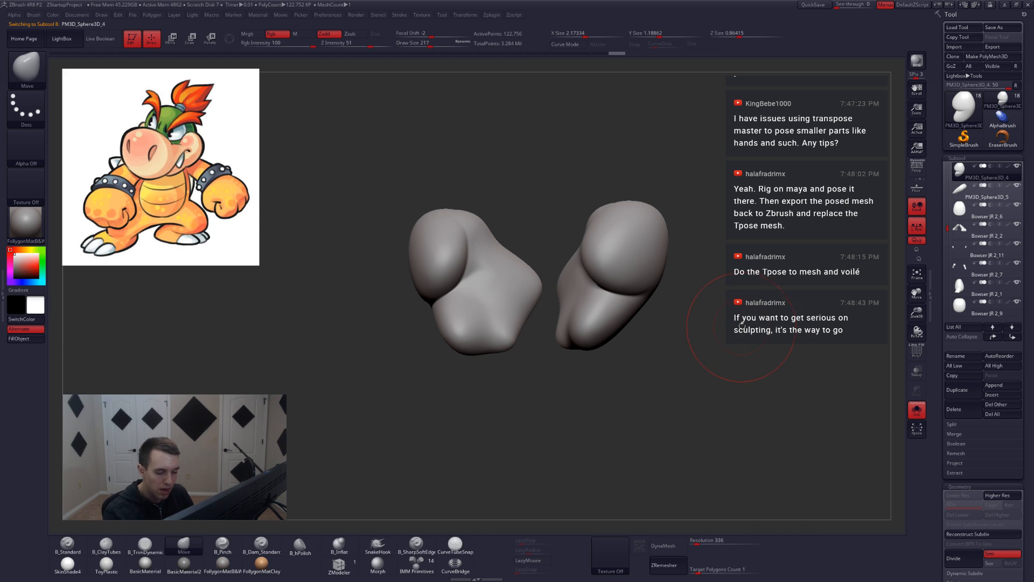
pyautogui.hotkey('ctrl', 'f')
pyautogui.click(725, 339)
pyautogui.click(707, 359)
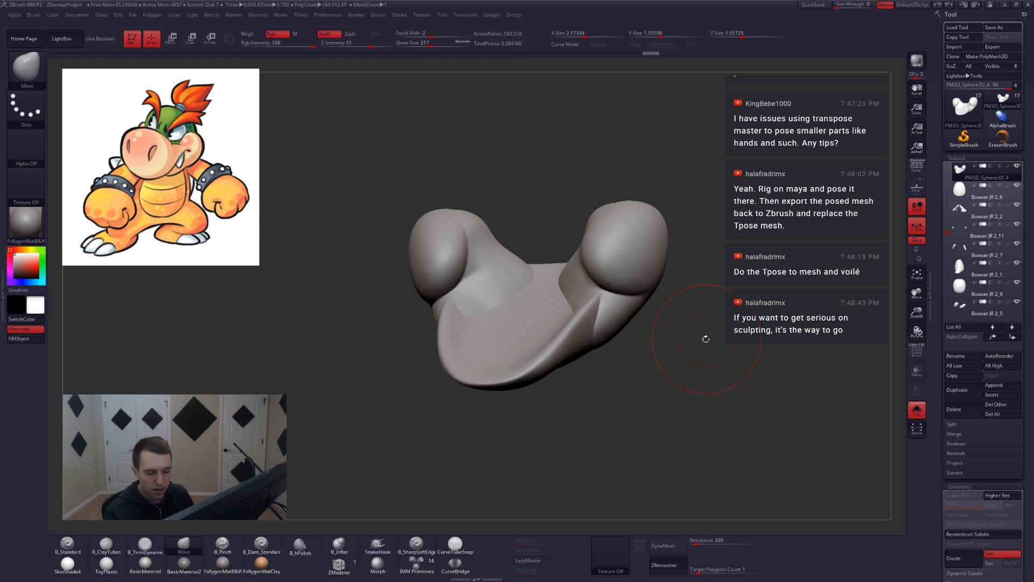
# Fuse the merged cheeks and jaw into one continuous mesh with DynaMesh.
pyautogui.moveTo(706, 339); pyautogui.dragTo(640, 334, button='right')
pyautogui.moveTo(637, 417)
pyautogui.mouseDown(button='right')
pyautogui.moveTo(660, 387)
pyautogui.moveTo(654, 347)
pyautogui.moveTo(659, 429)
pyautogui.moveTo(641, 447)
pyautogui.moveTo(689, 358)
pyautogui.moveTo(684, 398)
pyautogui.mouseUp(button='right')
pyautogui.hotkey('shift', 's')
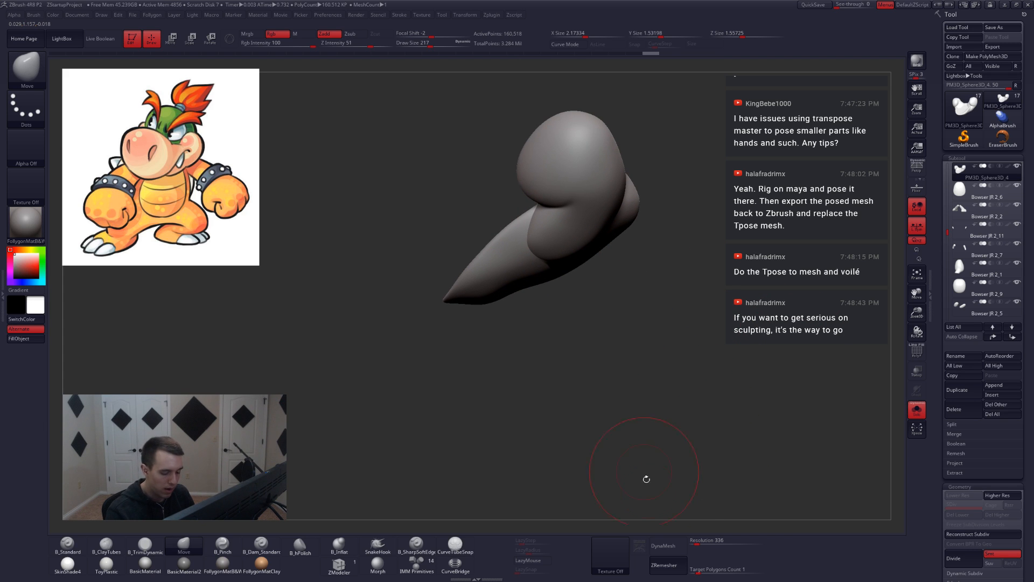
pyautogui.click(664, 546)
pyautogui.keyDown('alt'); pyautogui.moveTo(604, 335); pyautogui.dragTo(641, 398, button='right'); pyautogui.keyUp('alt')
# Blend and reshape the junction between the cheeks and jaw, setting the Draw Size to 136.
pyautogui.moveTo(579, 345)
pyautogui.mouseDown(button='right')
pyautogui.moveTo(613, 312)
pyautogui.moveTo(529, 347)
pyautogui.mouseUp(button='right')
pyautogui.press('space')
pyautogui.moveTo(592, 298); pyautogui.dragTo(578, 300)
pyautogui.moveTo(575, 305); pyautogui.dragTo(569, 274, button='right')
pyautogui.press('space')
pyautogui.moveTo(561, 297); pyautogui.dragTo(566, 286)
pyautogui.press('space')
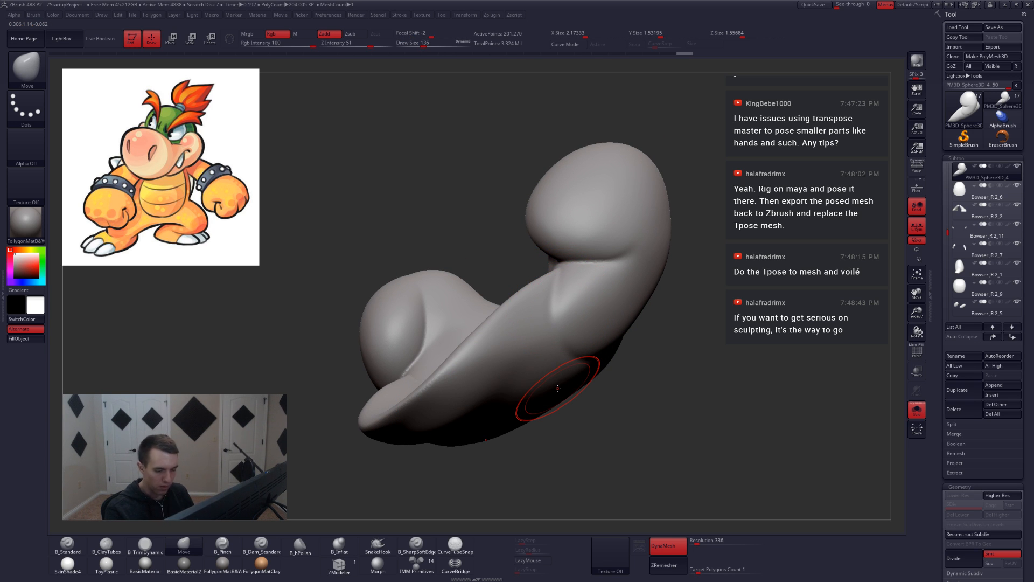
# Flatten the outer seam between the cheek and jaw with the B_TrimDynamic brush and smooth it.
pyautogui.moveTo(587, 345)
pyautogui.mouseDown(button='right')
pyautogui.moveTo(557, 342)
pyautogui.moveTo(582, 363)
pyautogui.moveTo(694, 351)
pyautogui.moveTo(697, 381)
pyautogui.moveTo(699, 318)
pyautogui.mouseUp(button='right')
pyautogui.press('3')
pyautogui.moveTo(695, 287); pyautogui.dragTo(612, 318)
pyautogui.moveTo(582, 318); pyautogui.dragTo(641, 300, button='right')
pyautogui.moveTo(641, 299); pyautogui.dragTo(606, 305)
pyautogui.moveTo(458, 334); pyautogui.dragTo(523, 335, button='right')
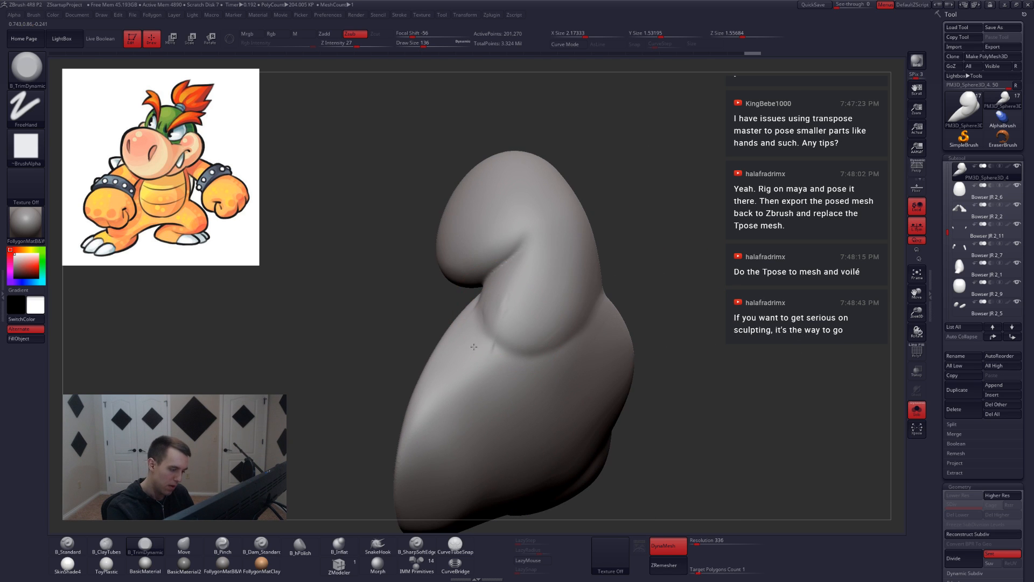
pyautogui.press('shift')
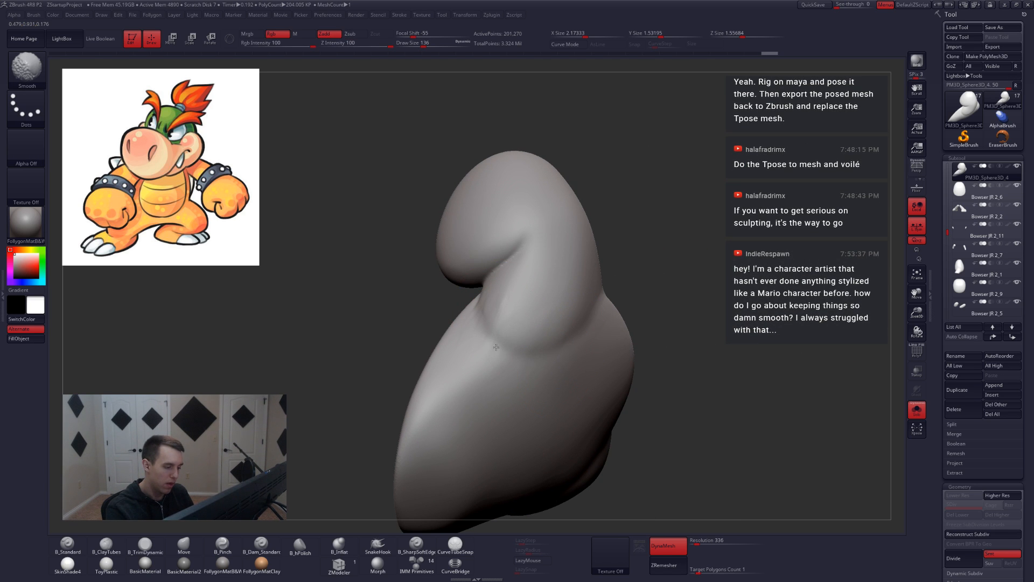
# Show the whole character and adjust the cheeks from the front with the Move brush.
pyautogui.moveTo(489, 312)
pyautogui.mouseDown(button='right')
pyautogui.moveTo(520, 346)
pyautogui.moveTo(551, 352)
pyautogui.mouseUp(button='right')
pyautogui.hotkey('shift', 's')
pyautogui.moveTo(589, 392); pyautogui.dragTo(645, 355, button='right')
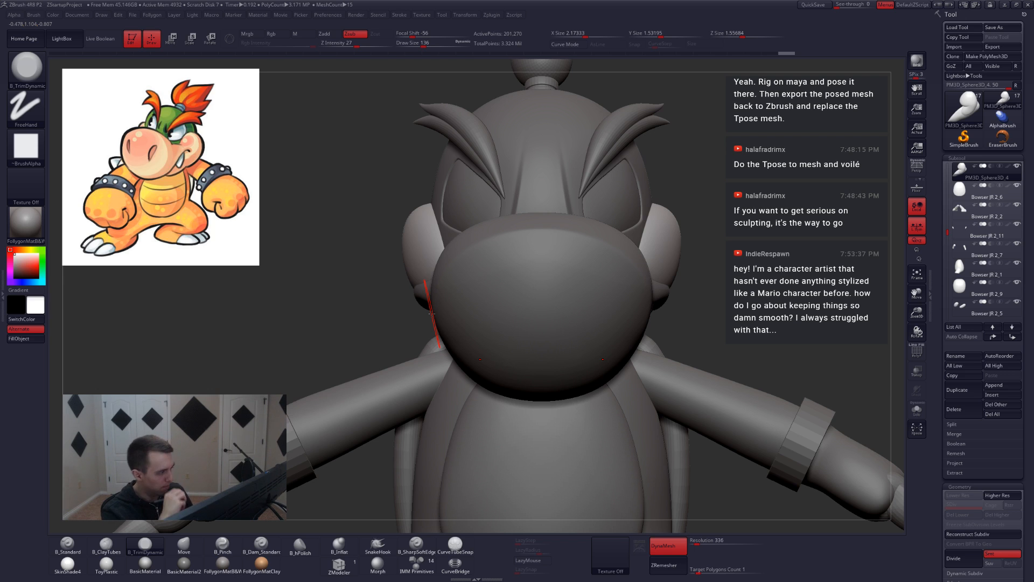
pyautogui.keyDown('alt'); pyautogui.moveTo(682, 289); pyautogui.dragTo(676, 350, button='right'); pyautogui.keyUp('alt')
pyautogui.press('b')
pyautogui.press('m')
pyautogui.press('v')
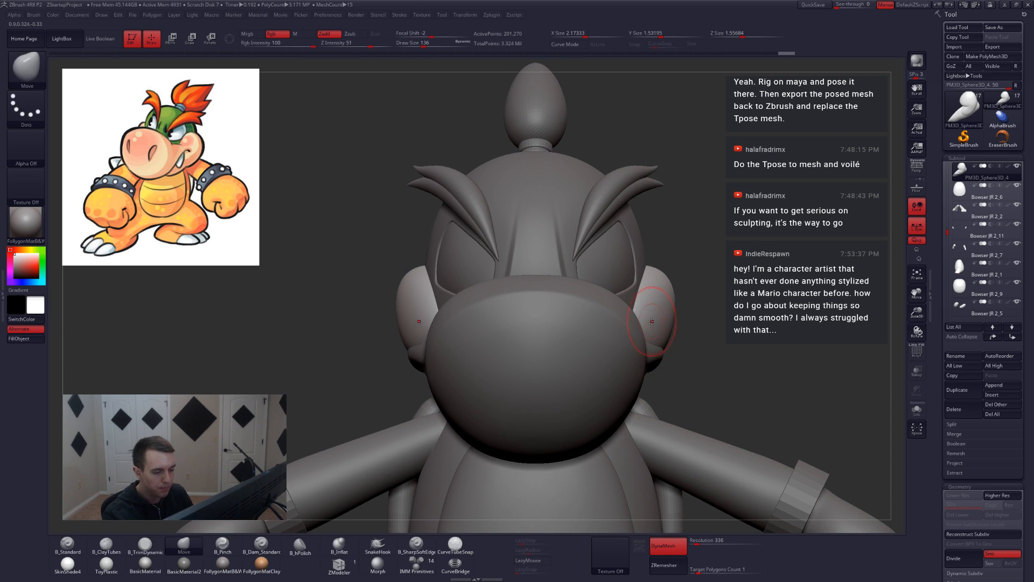
pyautogui.press('space')
pyautogui.moveTo(655, 312); pyautogui.dragTo(661, 311)
# Isolate the cheek and jaw mesh to refine the cheeks with B_TrimDynamic, and show the whole character again.
pyautogui.moveTo(748, 366)
pyautogui.mouseDown(button='right')
pyautogui.moveTo(653, 324)
pyautogui.moveTo(656, 273)
pyautogui.mouseUp(button='right')
pyautogui.press('b')
pyautogui.press('t')
pyautogui.press('d')
pyautogui.hotkey('alt', 's')
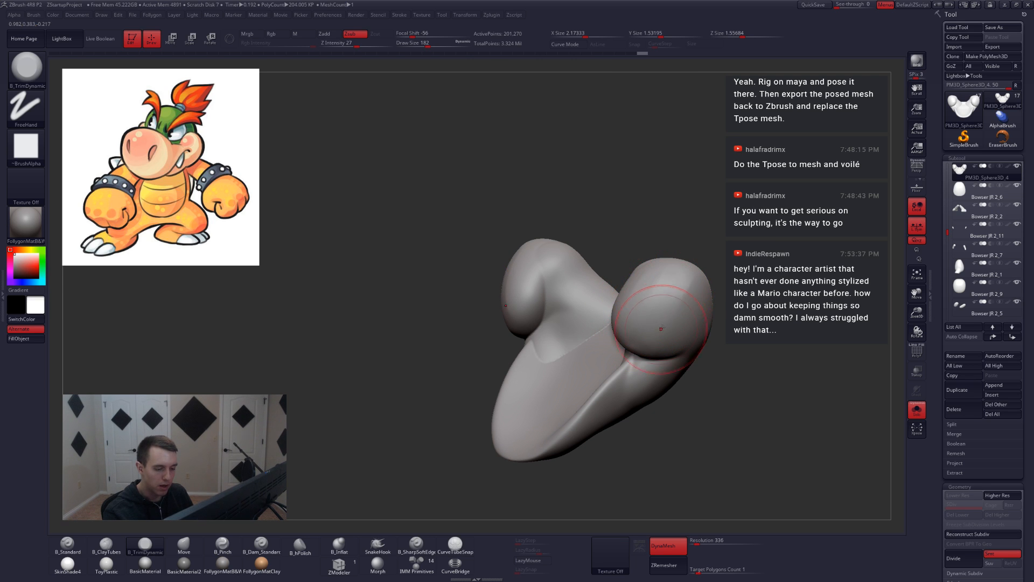
pyautogui.hotkey('alt', 's')
# Check the wireframes of the snout and the merged cheek and jaw mesh, leaving the latter isolated.
pyautogui.keyDown('alt'); pyautogui.click(608, 367); pyautogui.keyUp('alt')
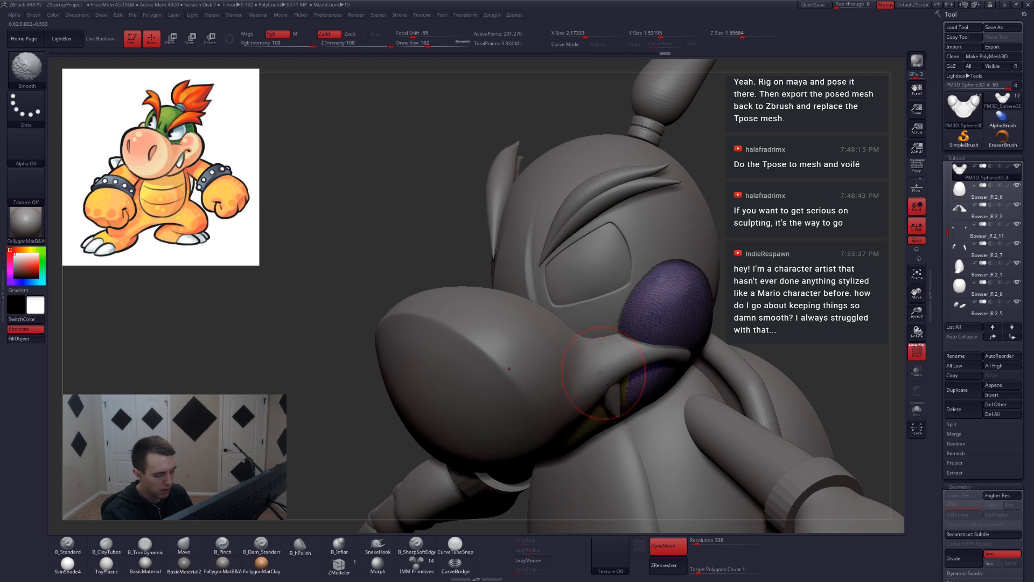
pyautogui.hotkey('shift', 'f')
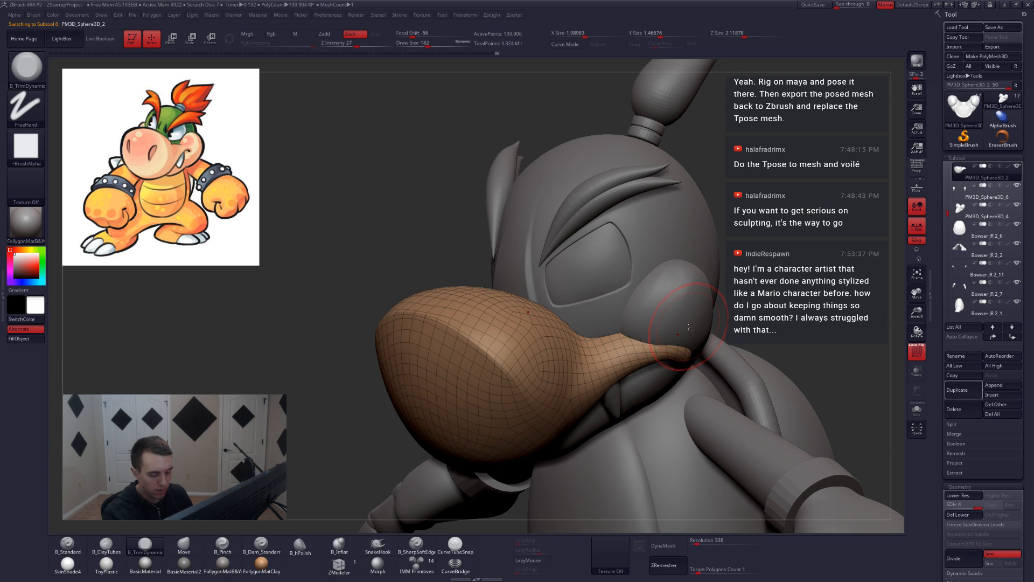
pyautogui.keyDown('alt'); pyautogui.click(688, 329); pyautogui.keyUp('alt')
pyautogui.hotkey('alt', 's')
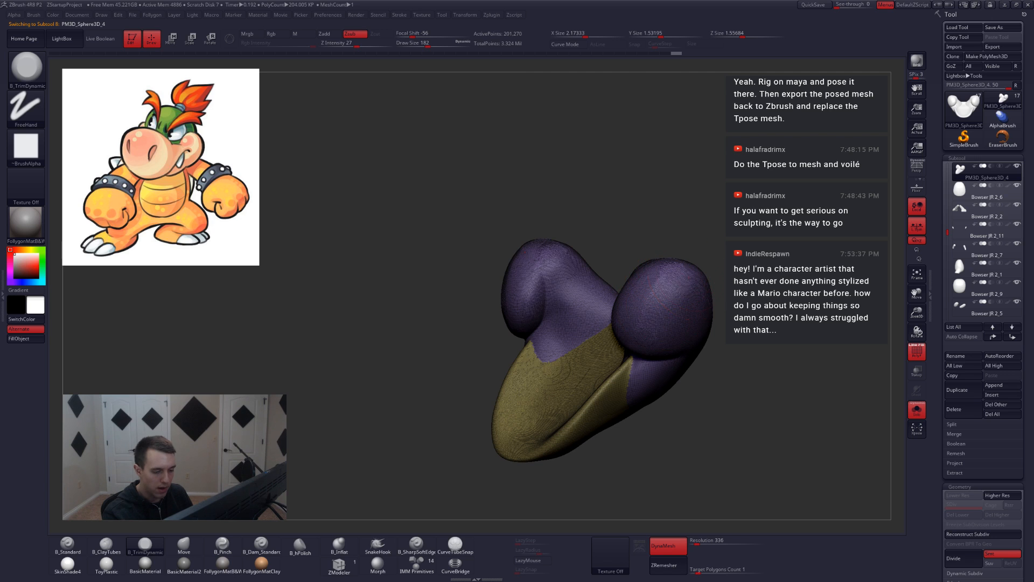
pyautogui.hotkey('shift', 'f')
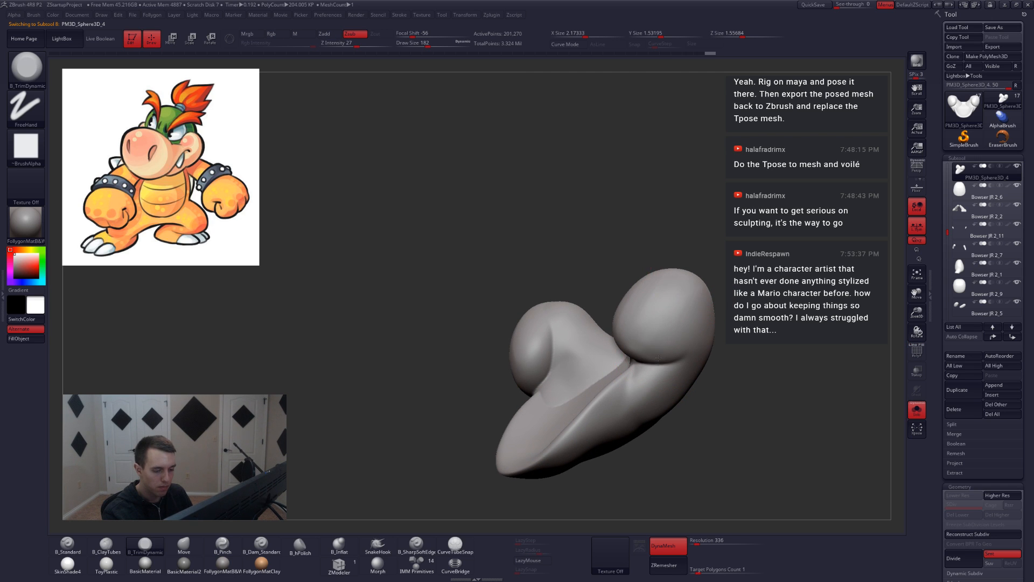
# Duplicate the merged cheek and jaw mesh and run ZRemesher on the original with a target polygon count of 1.
pyautogui.moveTo(658, 357); pyautogui.dragTo(662, 290, button='right')
pyautogui.keyDown('shift'); pyautogui.moveTo(666, 340); pyautogui.dragTo(720, 299, button='right'); pyautogui.keyUp('shift')
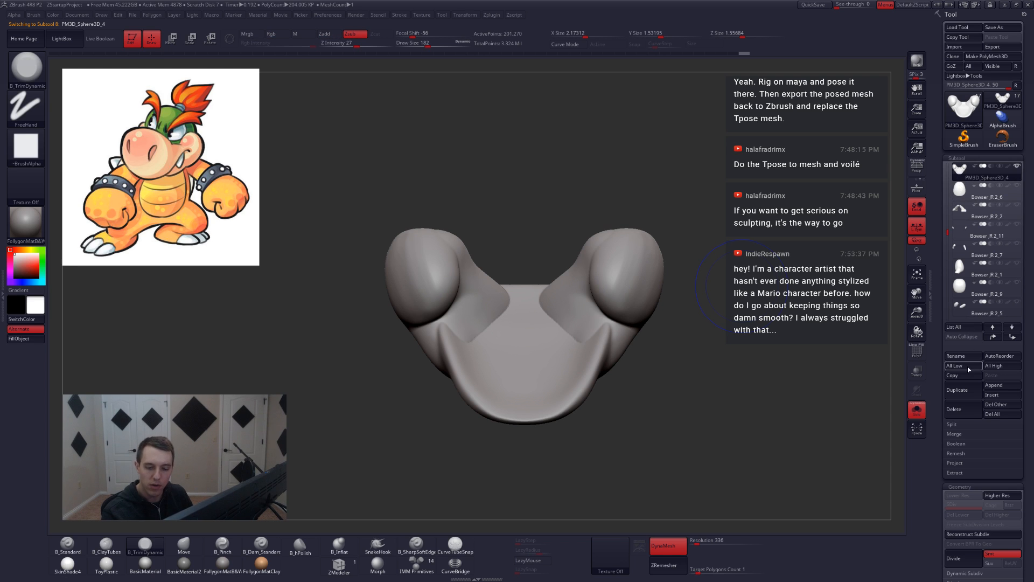
pyautogui.click(965, 390)
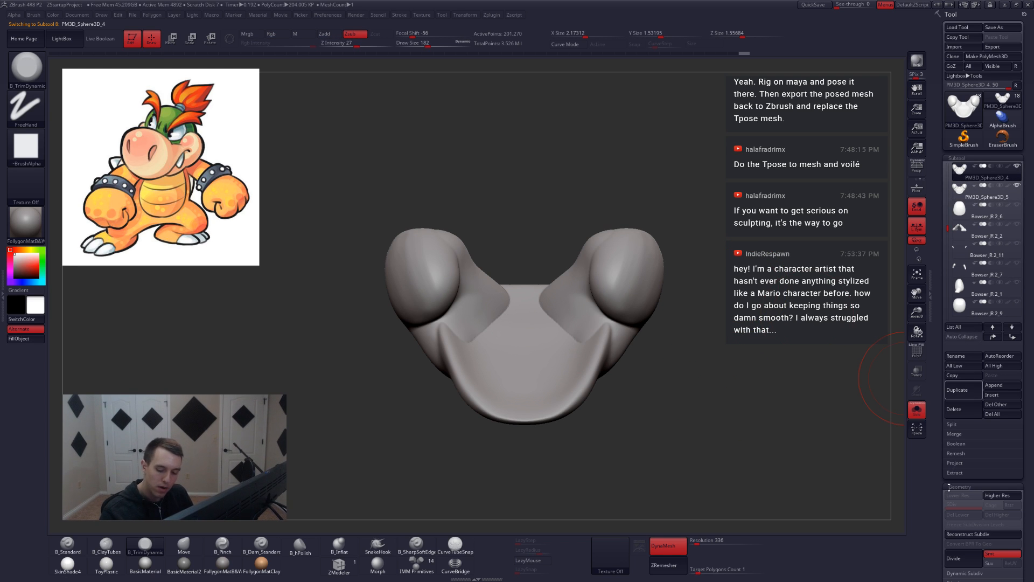
pyautogui.click(668, 545)
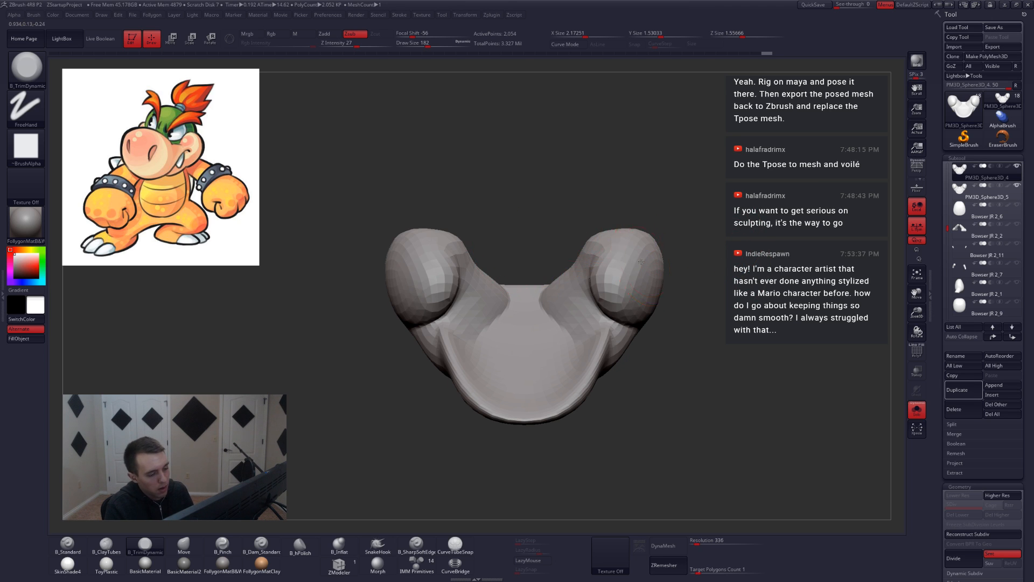
# Select the high-resolution duplicate and smooth the underside of the jaw and the transition to the cheek.
pyautogui.moveTo(580, 226); pyautogui.dragTo(819, 260)
pyautogui.click(961, 192)
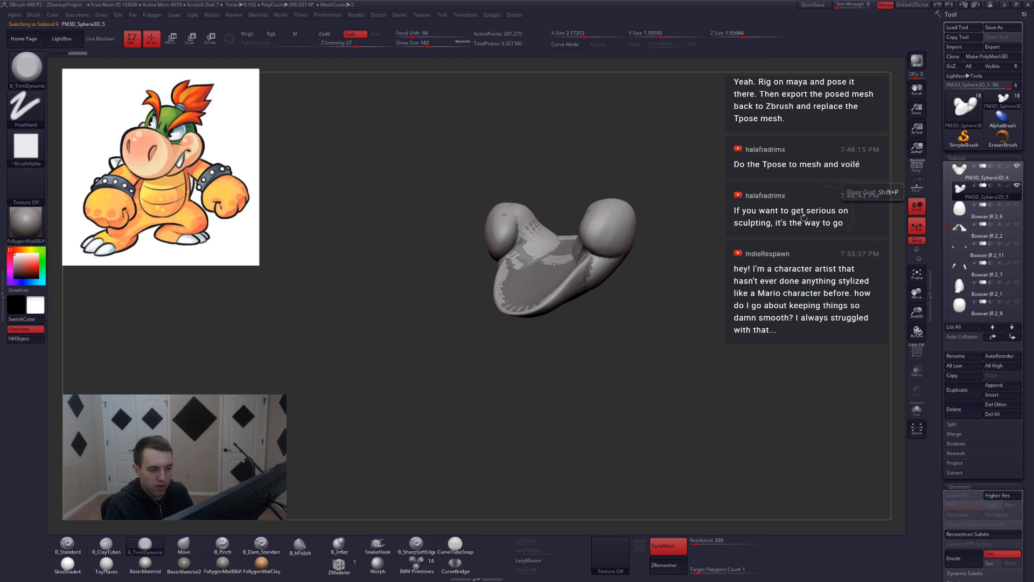
pyautogui.keyDown('ctrl'); pyautogui.moveTo(609, 216); pyautogui.dragTo(633, 237, button='right'); pyautogui.keyUp('ctrl')
pyautogui.hotkey('shift', 's')
pyautogui.moveTo(654, 244); pyautogui.dragTo(617, 330)
pyautogui.press('shift')
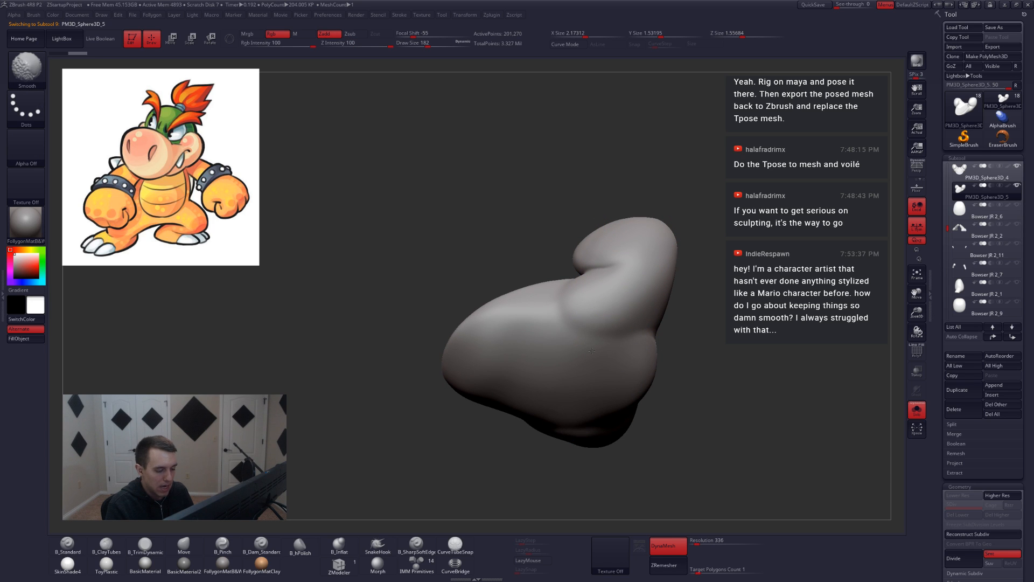
pyautogui.moveTo(583, 345); pyautogui.dragTo(586, 318, button='right')
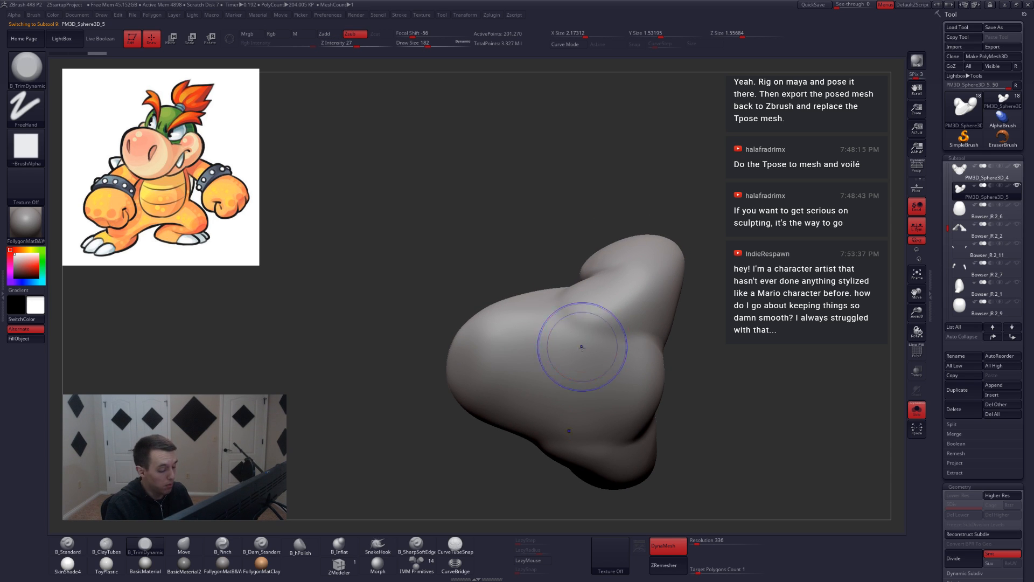
pyautogui.keyDown('shift'); pyautogui.moveTo(581, 346); pyautogui.dragTo(508, 393); pyautogui.keyUp('shift')
pyautogui.keyDown('shift'); pyautogui.moveTo(558, 429); pyautogui.dragTo(597, 367); pyautogui.keyUp('shift')
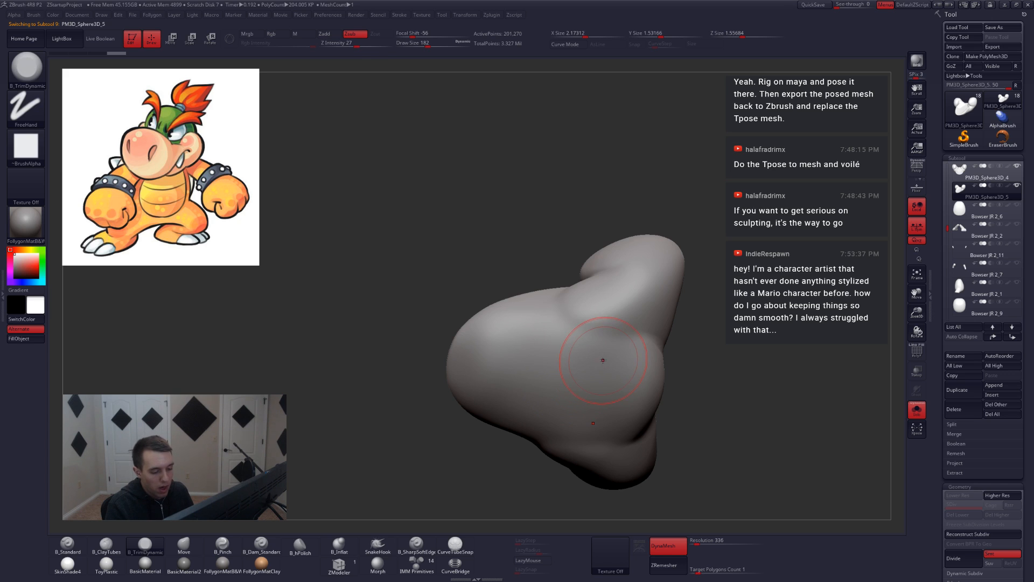
pyautogui.moveTo(606, 356); pyautogui.dragTo(630, 359, button='right')
pyautogui.keyDown('shift'); pyautogui.moveTo(629, 359); pyautogui.dragTo(636, 349); pyautogui.keyUp('shift')
pyautogui.moveTo(636, 349)
pyautogui.mouseDown(button='right')
pyautogui.moveTo(642, 404)
pyautogui.moveTo(621, 330)
pyautogui.moveTo(608, 322)
pyautogui.moveTo(623, 372)
pyautogui.mouseUp(button='right')
pyautogui.hotkey('shift', 's')
pyautogui.hotkey('shift', 's')
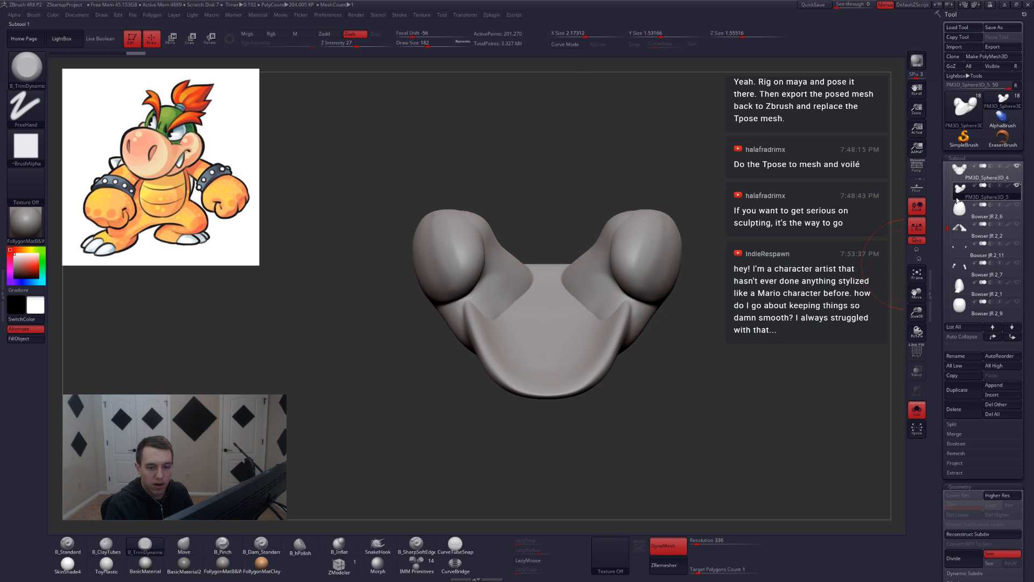
# Examine the whole character and the isolated head mesh, checking the eye sockets, forehead ridges and surface smoothness.
pyautogui.hotkey('shift', 's')
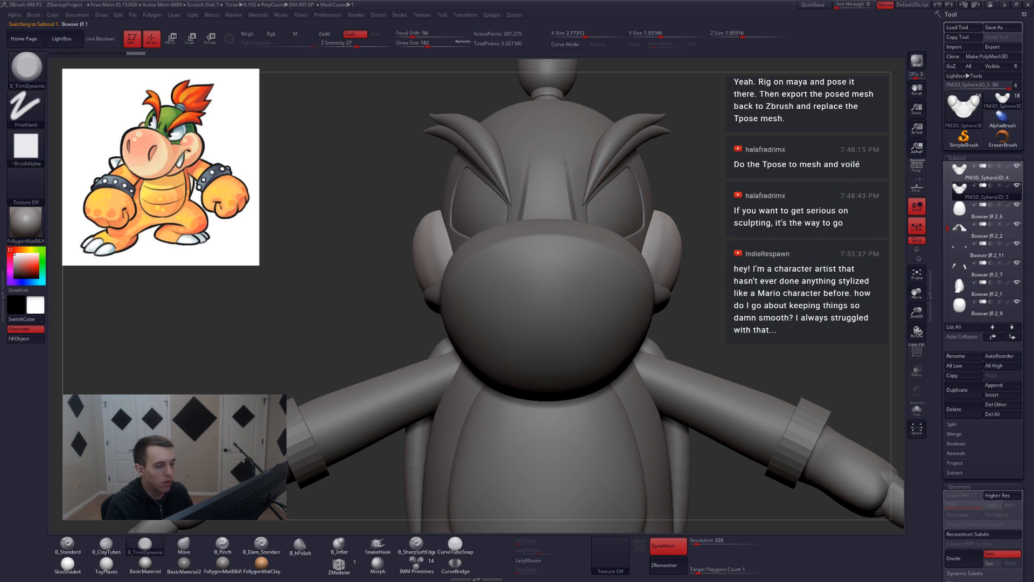
pyautogui.moveTo(700, 202); pyautogui.dragTo(639, 207, button='right')
pyautogui.keyDown('ctrl'); pyautogui.moveTo(643, 158); pyautogui.dragTo(616, 293, button='right'); pyautogui.keyUp('ctrl')
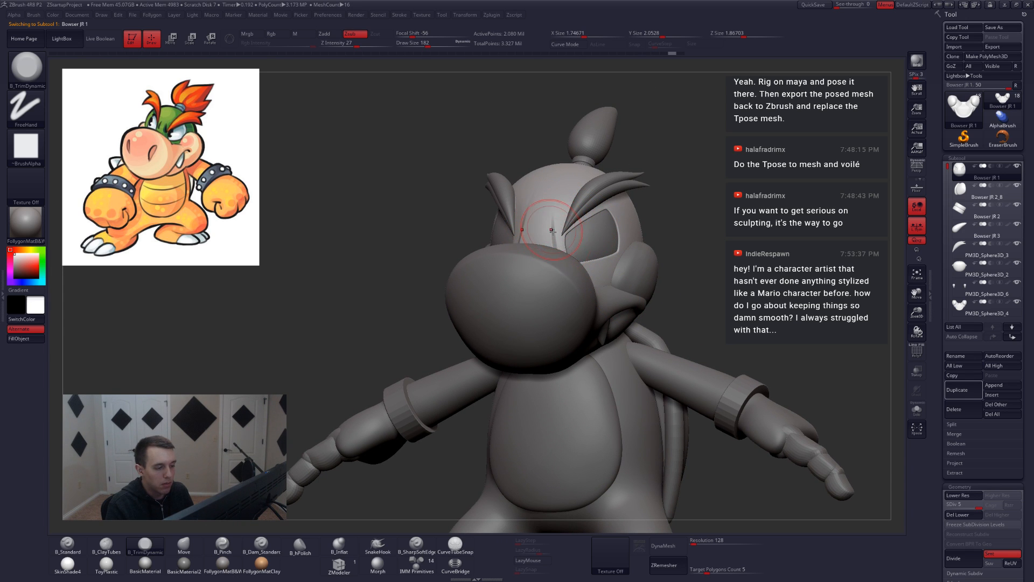
pyautogui.moveTo(561, 201); pyautogui.dragTo(597, 206, button='right')
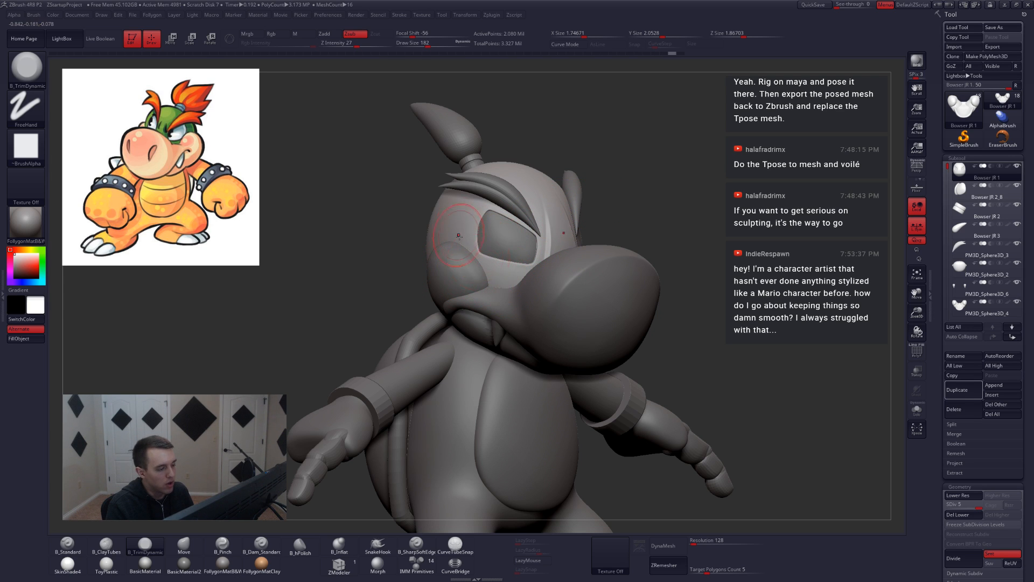
pyautogui.hotkey('shift', 's')
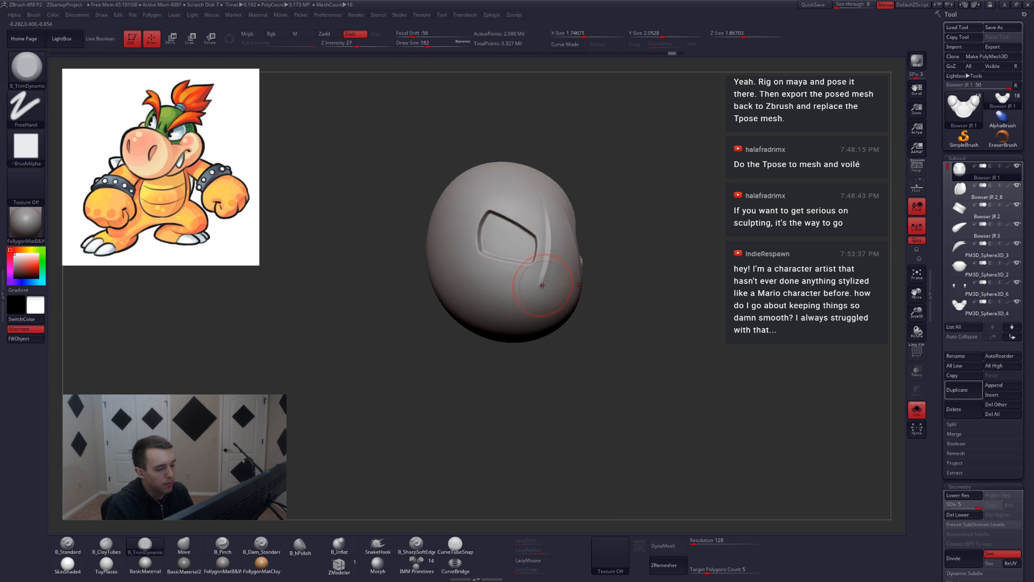
pyautogui.moveTo(531, 269); pyautogui.dragTo(499, 277, button='right')
pyautogui.keyDown('alt'); pyautogui.moveTo(652, 293); pyautogui.dragTo(569, 284, button='right'); pyautogui.keyUp('alt')
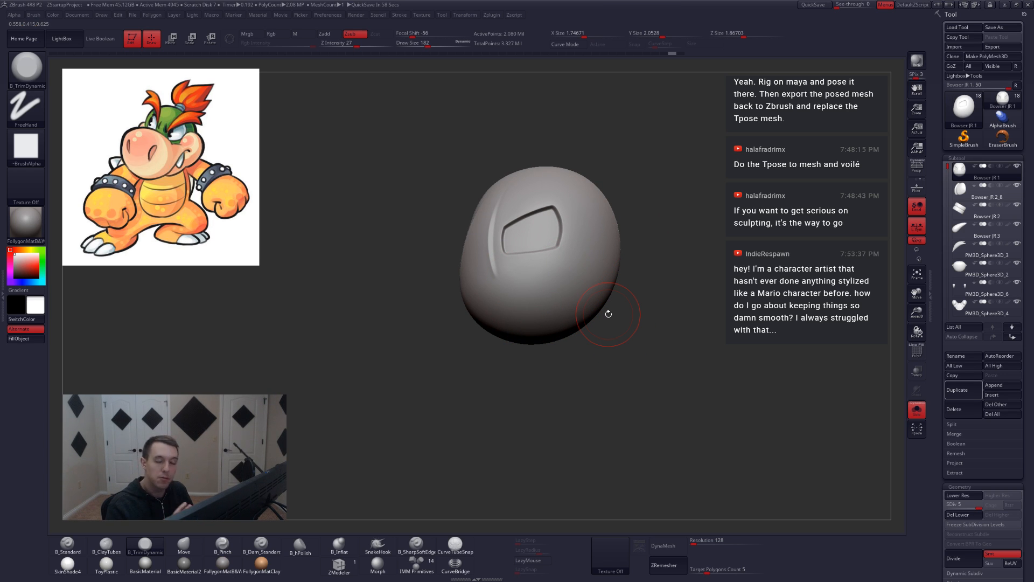
pyautogui.hotkey('alt', 's')
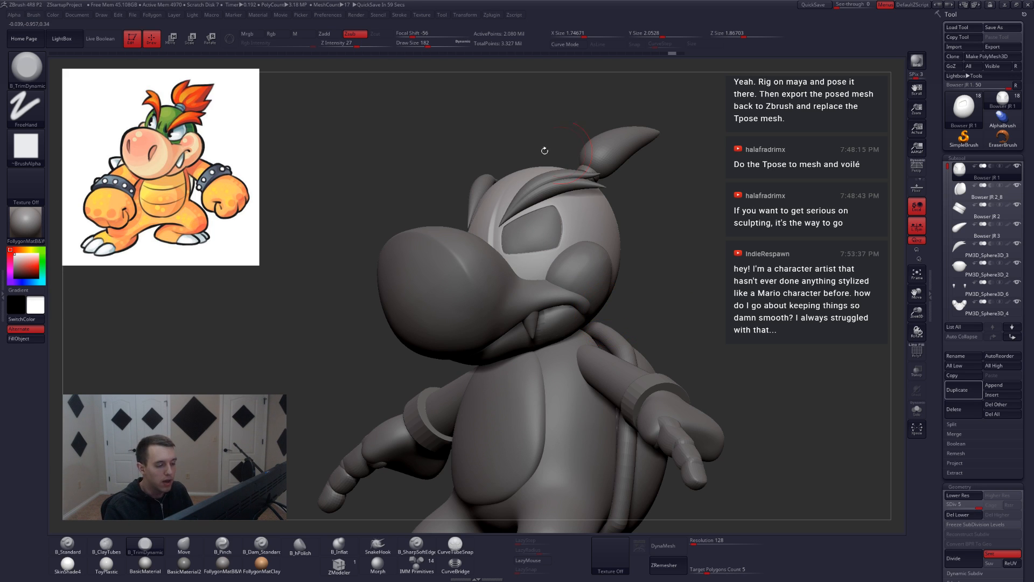
pyautogui.hotkey('alt', 's')
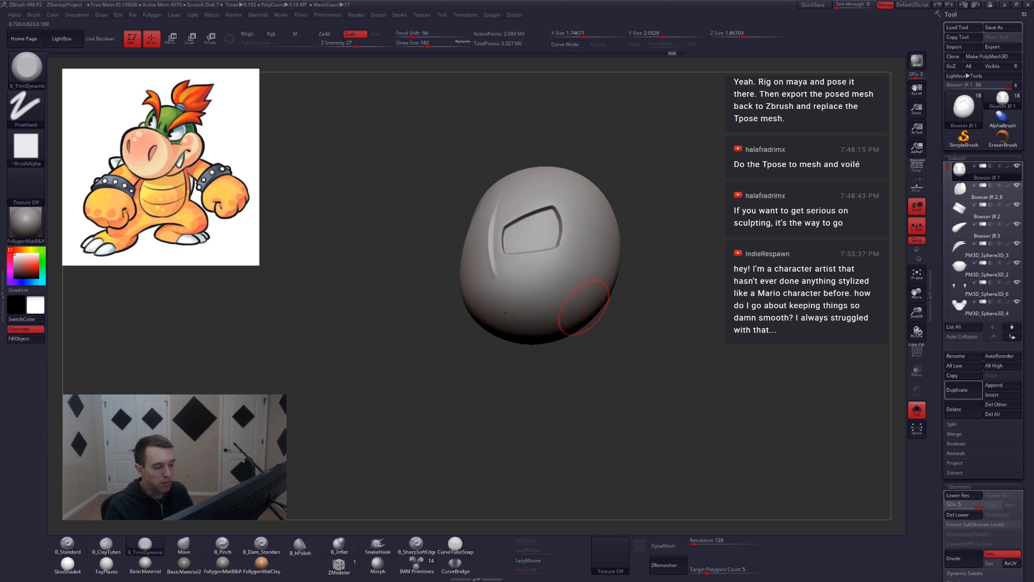
pyautogui.moveTo(531, 223)
pyautogui.keyDown('ctrl'); pyautogui.mouseDown(button='right')
pyautogui.moveTo(556, 296)
pyautogui.moveTo(573, 299)
pyautogui.mouseUp(button='right'); pyautogui.keyUp('ctrl')
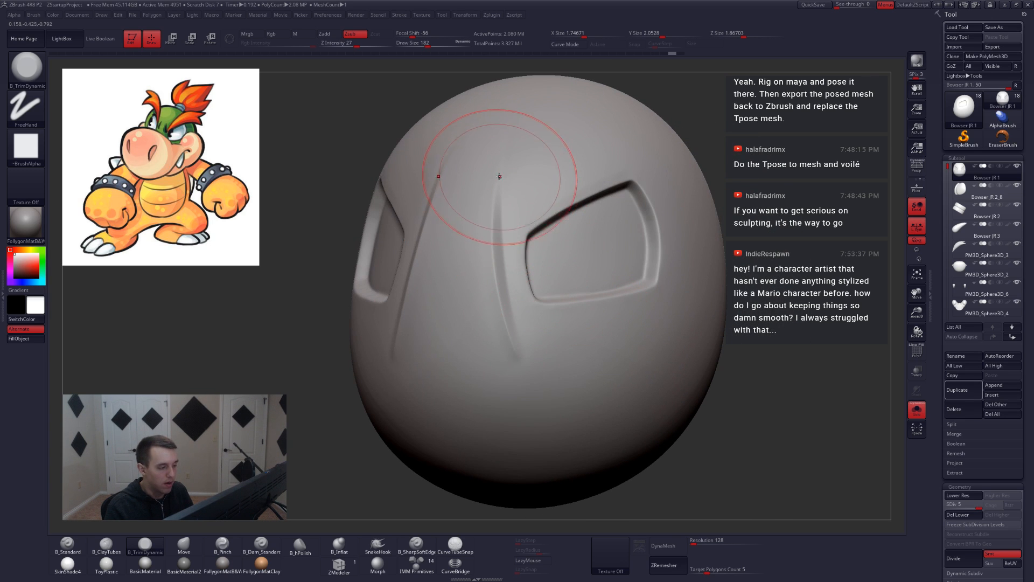
pyautogui.moveTo(500, 176)
pyautogui.mouseDown()
pyautogui.moveTo(483, 314)
pyautogui.moveTo(510, 397)
pyautogui.mouseUp()
pyautogui.moveTo(496, 189); pyautogui.dragTo(518, 345)
pyautogui.moveTo(539, 280); pyautogui.dragTo(614, 234, button='right')
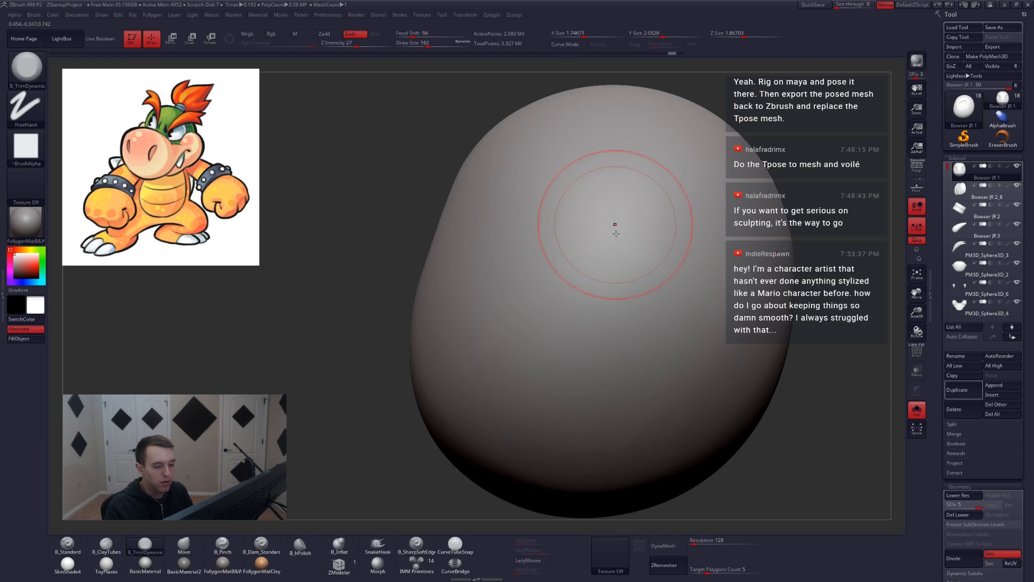
# Switch the material to BasicMaterial and show the whole character again from the side.
pyautogui.click(145, 564)
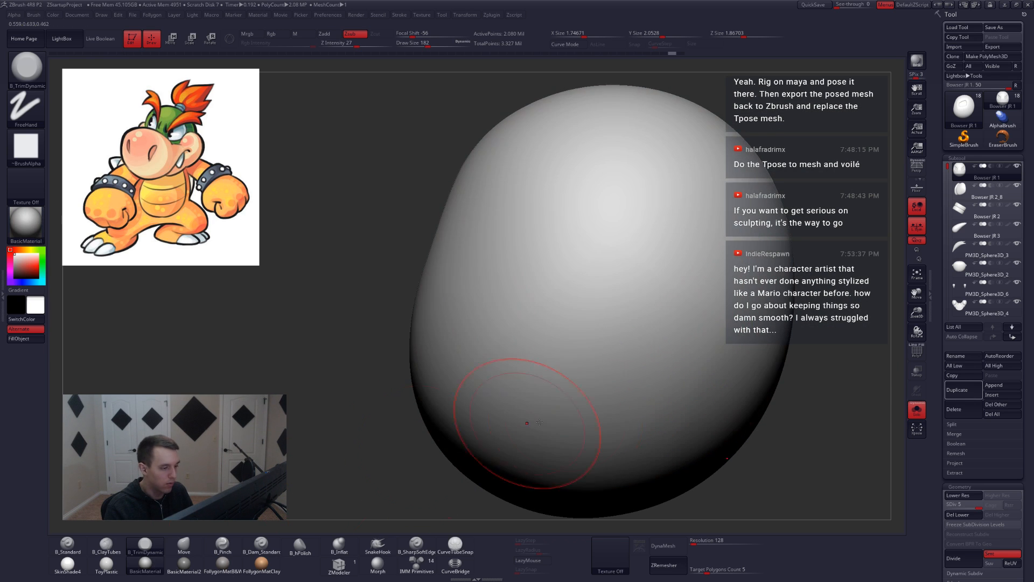
pyautogui.keyDown('alt'); pyautogui.moveTo(527, 423); pyautogui.dragTo(585, 424, button='right'); pyautogui.keyUp('alt')
pyautogui.hotkey('shift', 's')
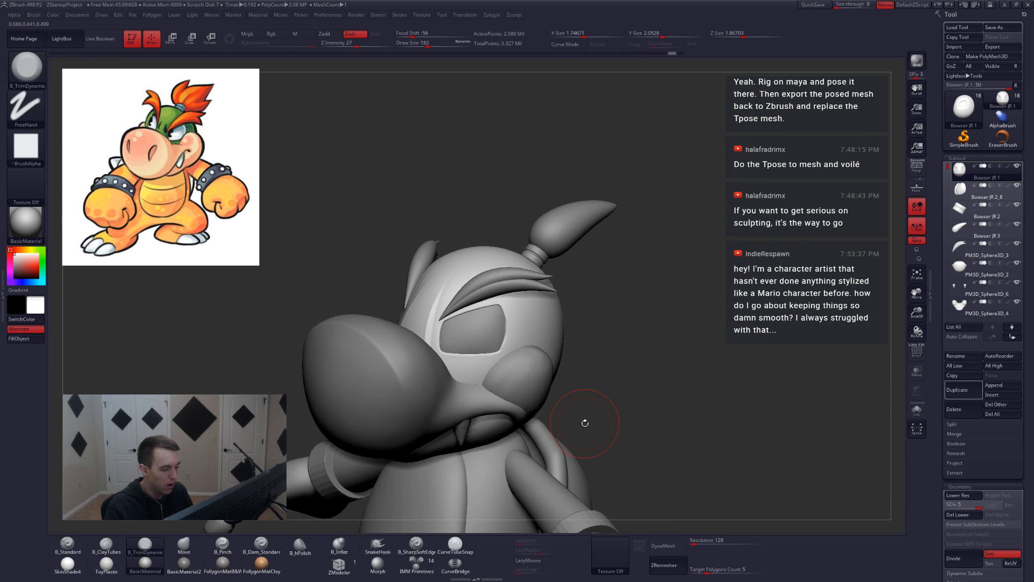
pyautogui.moveTo(593, 401); pyautogui.dragTo(619, 269, button='right')
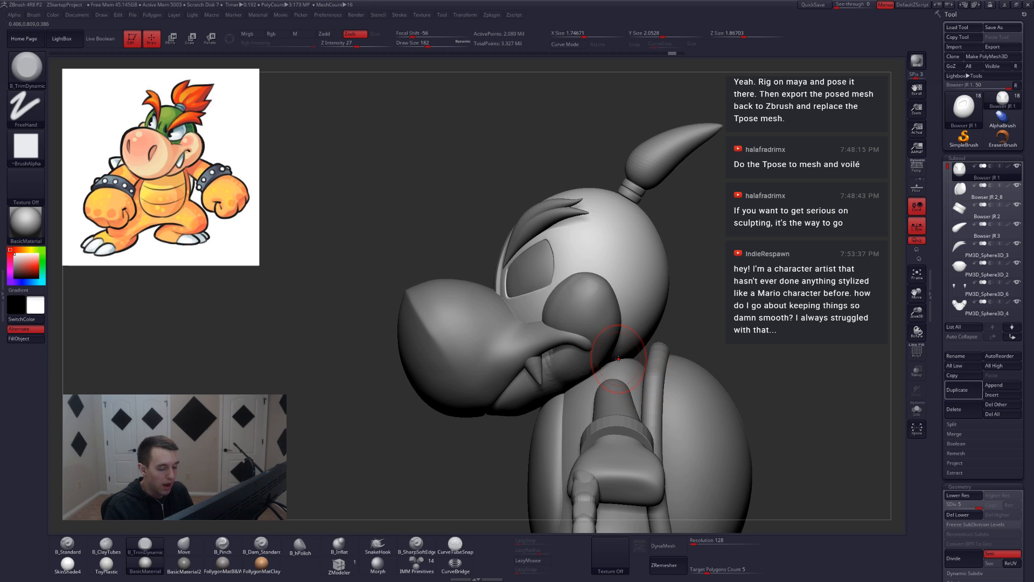
# Hide all other subtools around the high-resolution cheek and jaw duplicate and select the remeshed original, isolating it.
pyautogui.keyDown('alt'); pyautogui.click(580, 293); pyautogui.keyUp('alt')
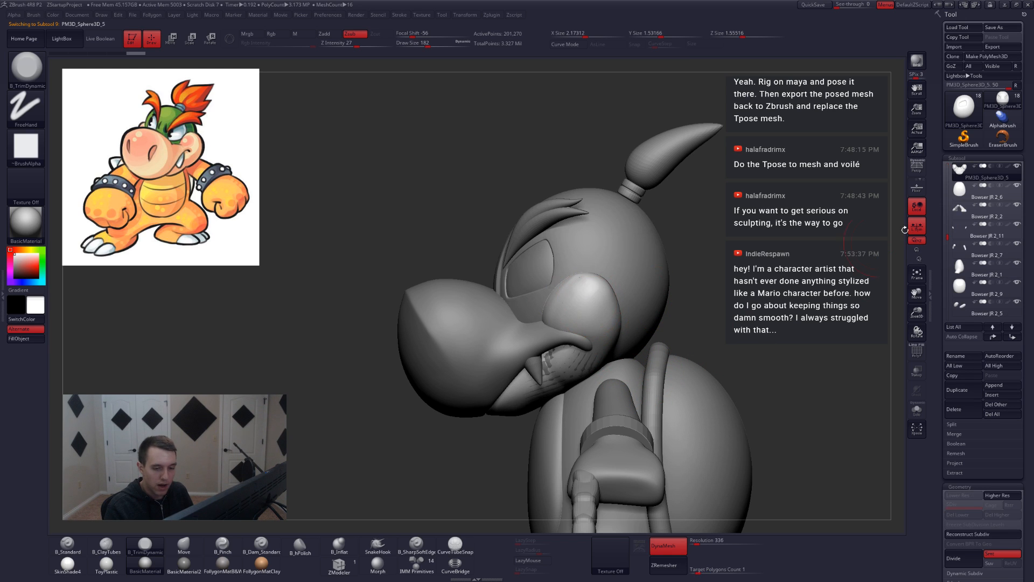
pyautogui.keyDown('shift'); pyautogui.click(1016, 166); pyautogui.keyUp('shift')
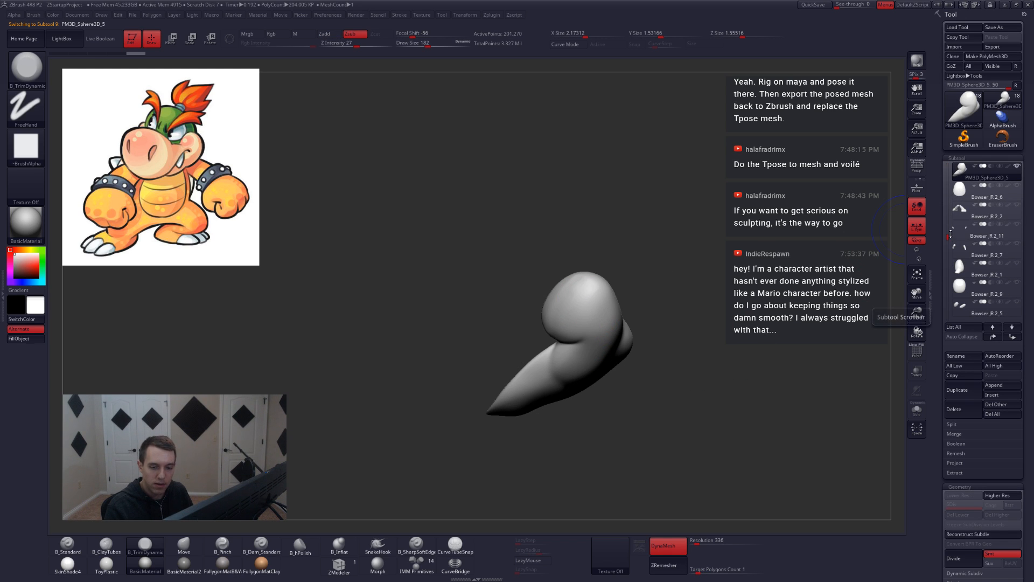
pyautogui.scroll(1, 960, 172)
pyautogui.click(961, 177)
pyautogui.click(916, 409)
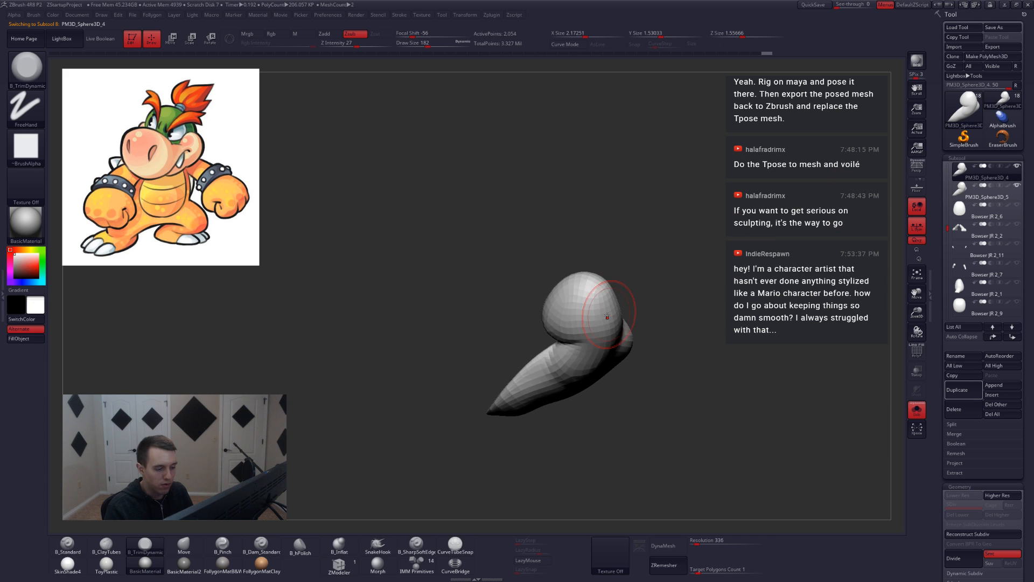
pyautogui.moveTo(607, 312)
pyautogui.mouseDown(button='right')
pyautogui.moveTo(632, 325)
pyautogui.moveTo(598, 327)
pyautogui.moveTo(648, 338)
pyautogui.moveTo(621, 291)
pyautogui.moveTo(642, 307)
pyautogui.moveTo(604, 302)
pyautogui.moveTo(614, 301)
pyautogui.mouseUp(button='right')
pyautogui.rightClick(644, 332)
pyautogui.keyDown('alt'); pyautogui.moveTo(608, 245); pyautogui.dragTo(626, 250, button='right'); pyautogui.keyUp('alt')
pyautogui.rightClick(628, 255)
pyautogui.moveTo(638, 264); pyautogui.dragTo(635, 263)
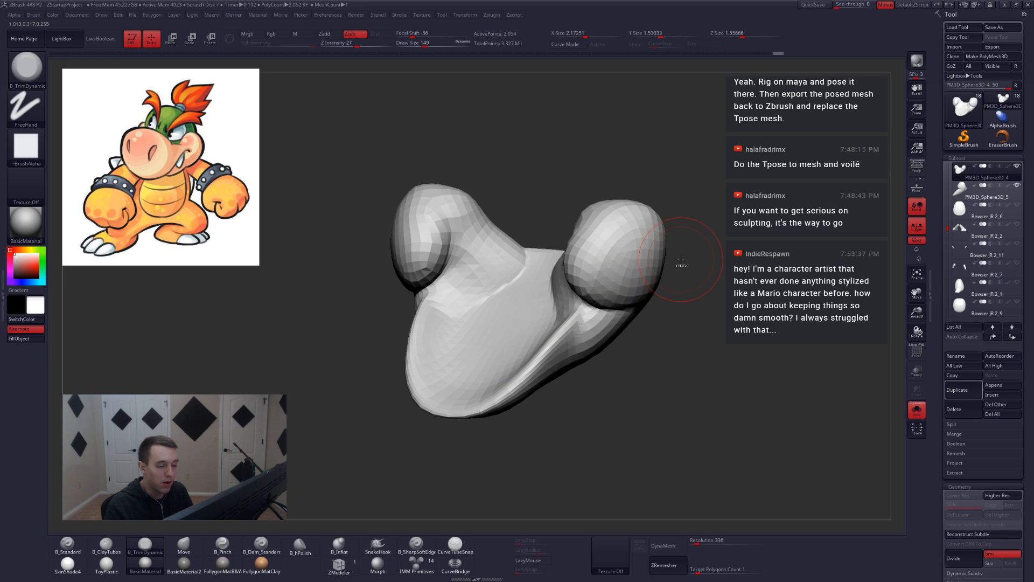
# Subdivide the remeshed cheek and jaw mesh up to SDiv 4, projecting the duplicate's detail onto it with ProjectAll.
pyautogui.hotkey('ctrl', 'd')
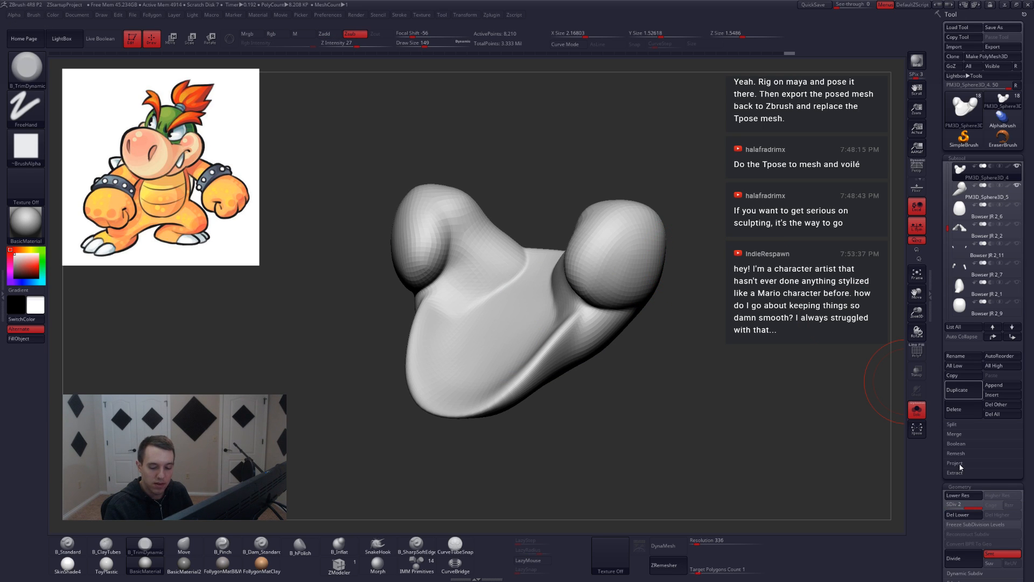
pyautogui.click(955, 464)
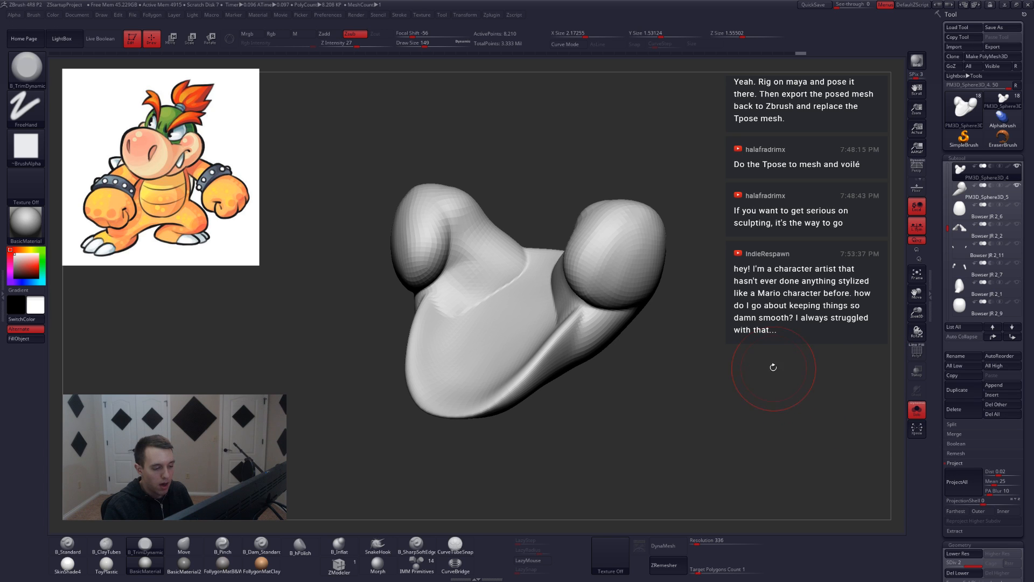
pyautogui.hotkey('ctrl', 'd')
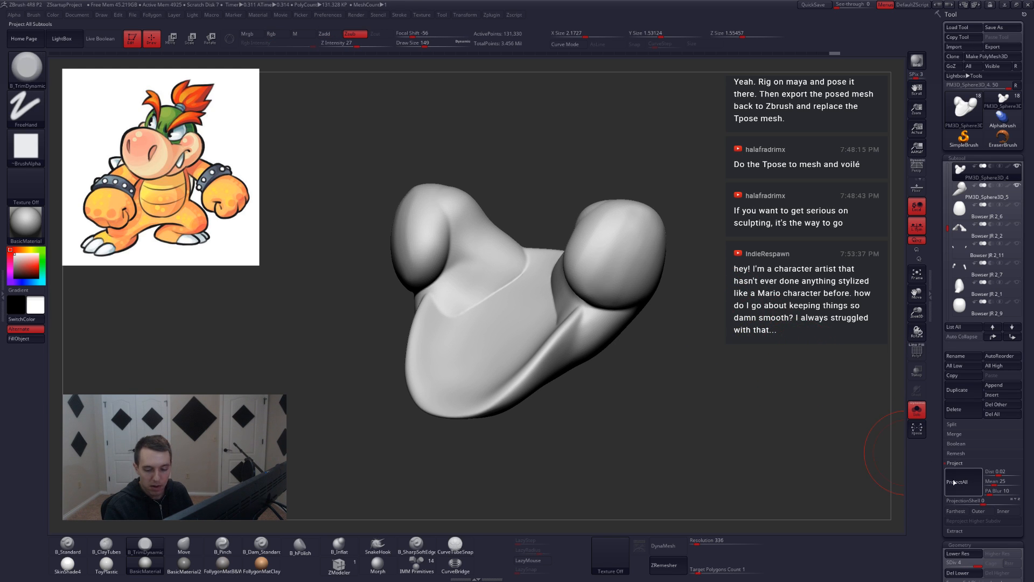
pyautogui.click(955, 464)
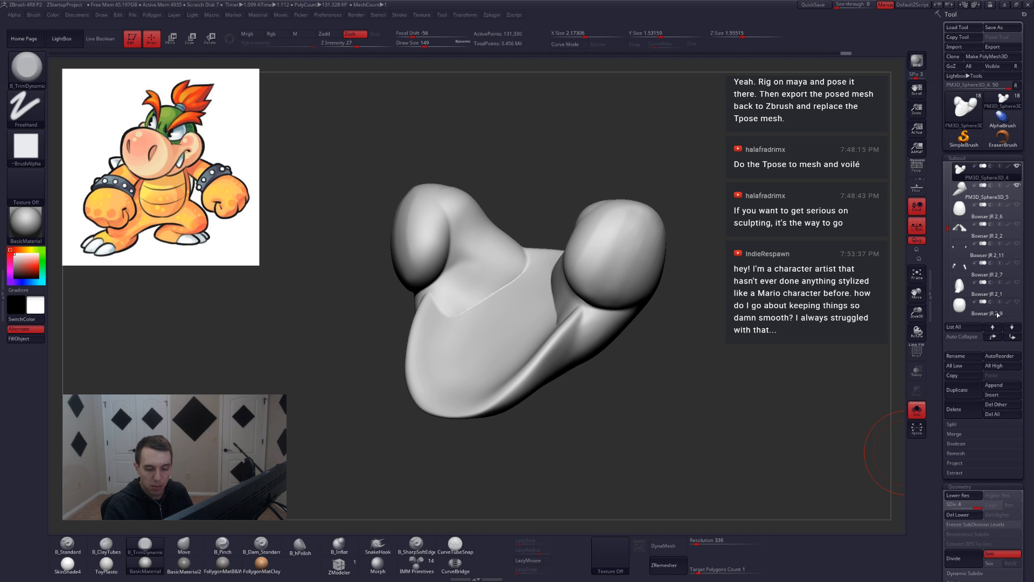
# Delete the high-resolution duplicate and reselect the remeshed cheek and jaw mesh.
pyautogui.click(983, 189)
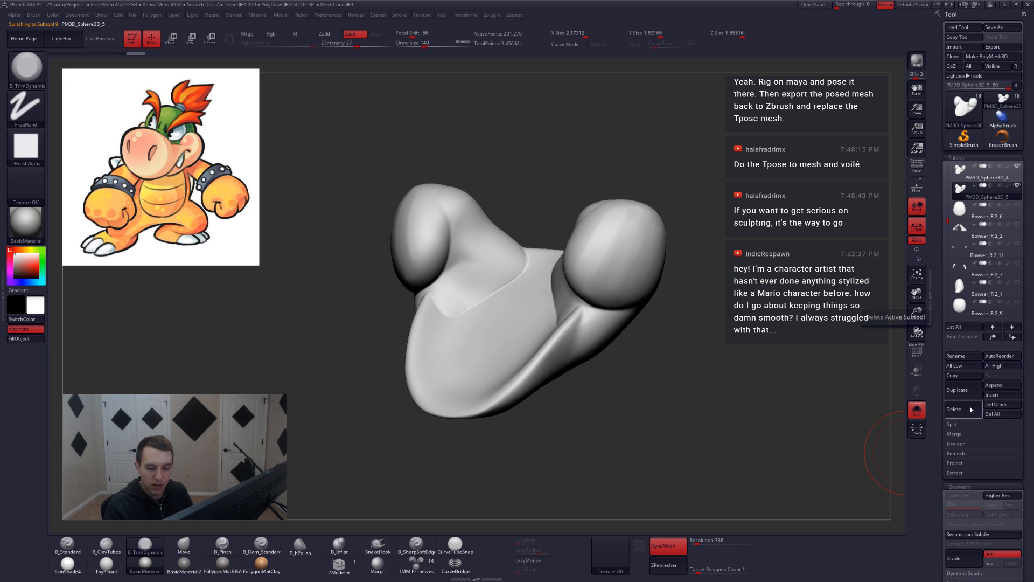
pyautogui.click(954, 408)
pyautogui.click(891, 425)
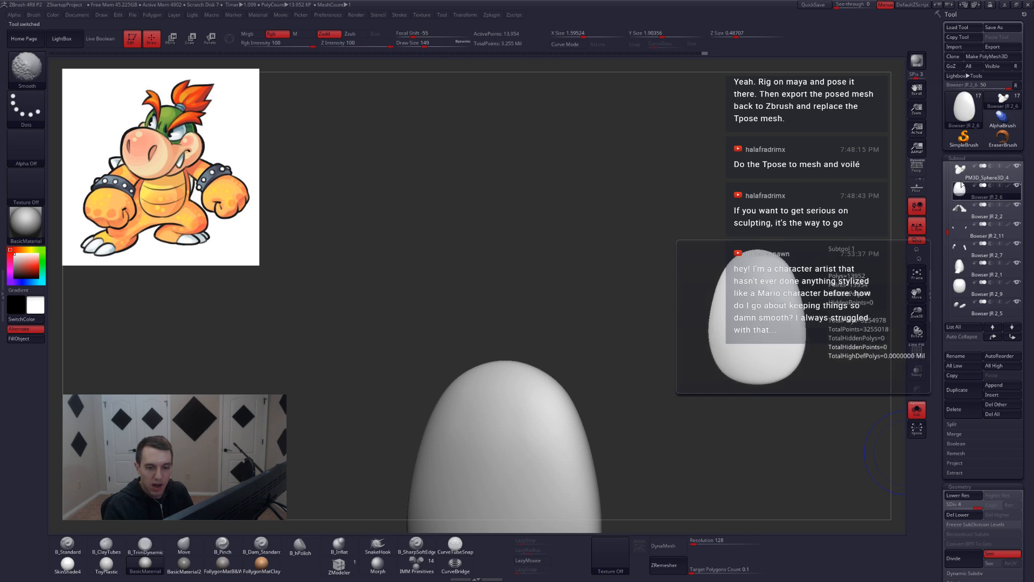
pyautogui.click(986, 174)
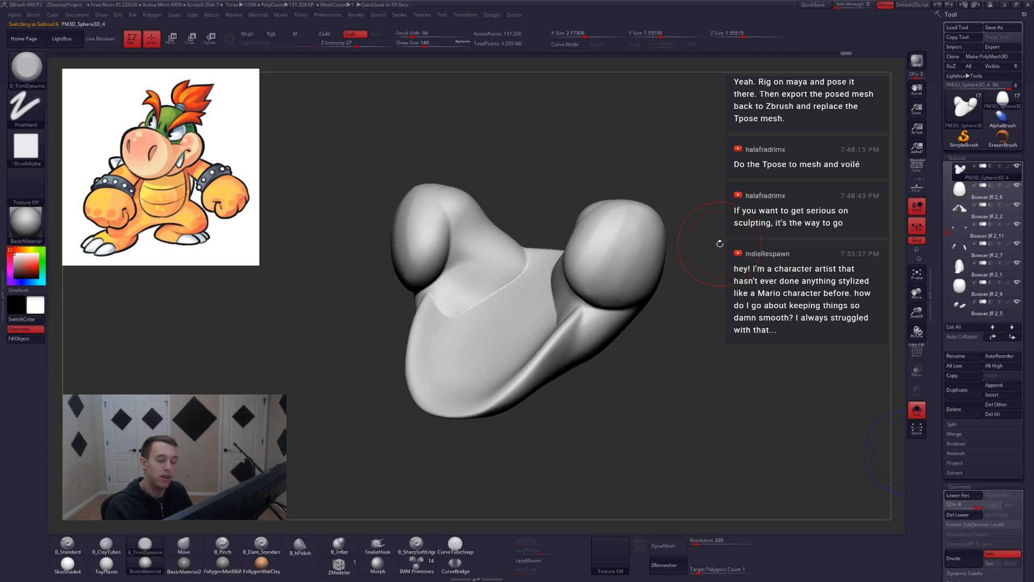
# Smooth the cheek at SDiv 3 and again after returning to SDiv 4.
pyautogui.moveTo(719, 243)
pyautogui.mouseDown()
pyautogui.moveTo(619, 273)
pyautogui.moveTo(623, 284)
pyautogui.mouseUp()
pyautogui.press('shift')
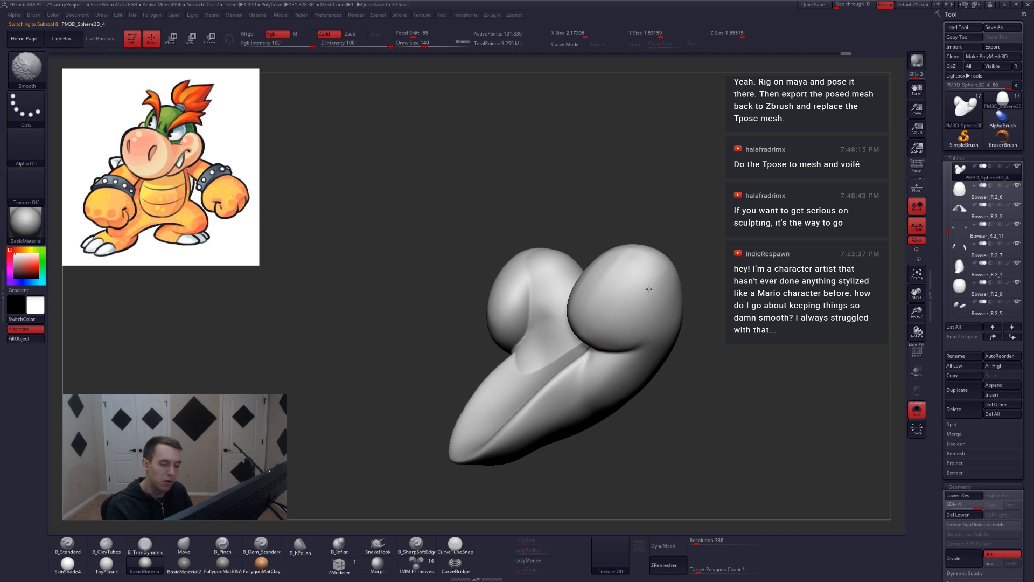
pyautogui.hotkey('shift', 'd')
pyautogui.moveTo(617, 296); pyautogui.dragTo(662, 316, button='right')
pyautogui.keyDown('shift'); pyautogui.moveTo(615, 291); pyautogui.dragTo(586, 310); pyautogui.keyUp('shift')
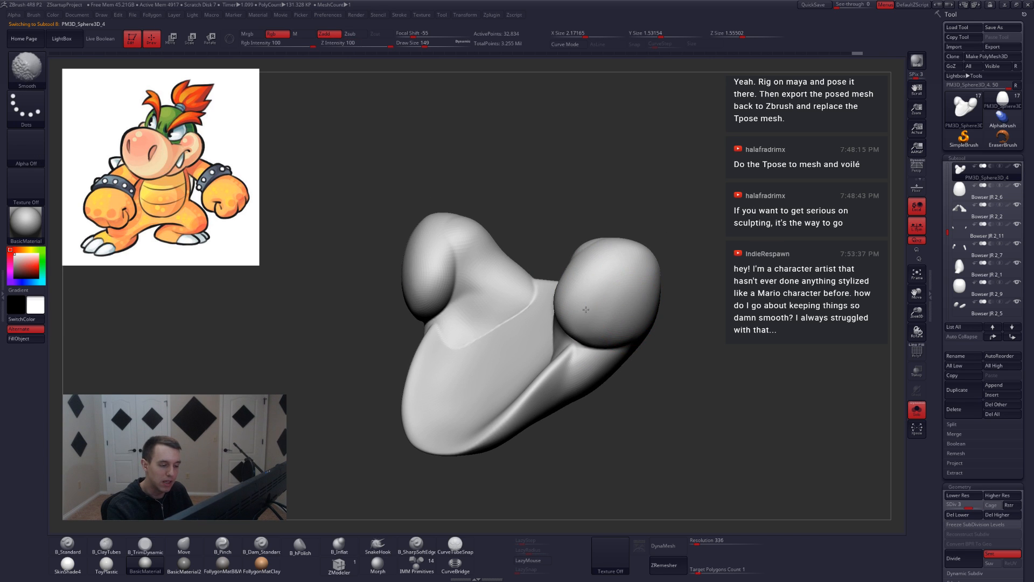
pyautogui.moveTo(638, 315); pyautogui.dragTo(630, 314, button='right')
pyautogui.press('d')
pyautogui.keyDown('shift'); pyautogui.moveTo(633, 292); pyautogui.dragTo(598, 275); pyautogui.keyUp('shift')
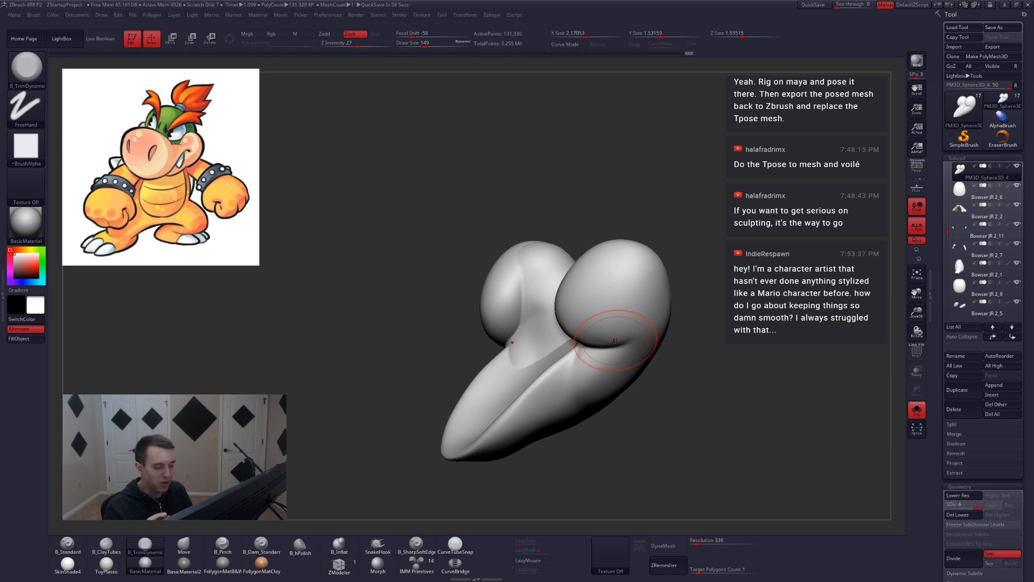
# Reduce the B_TrimDynamic draw size to 101 and work on the jaw's outer side below the cheek.
pyautogui.moveTo(589, 402)
pyautogui.mouseDown(button='right')
pyautogui.moveTo(582, 379)
pyautogui.moveTo(604, 353)
pyautogui.mouseUp(button='right')
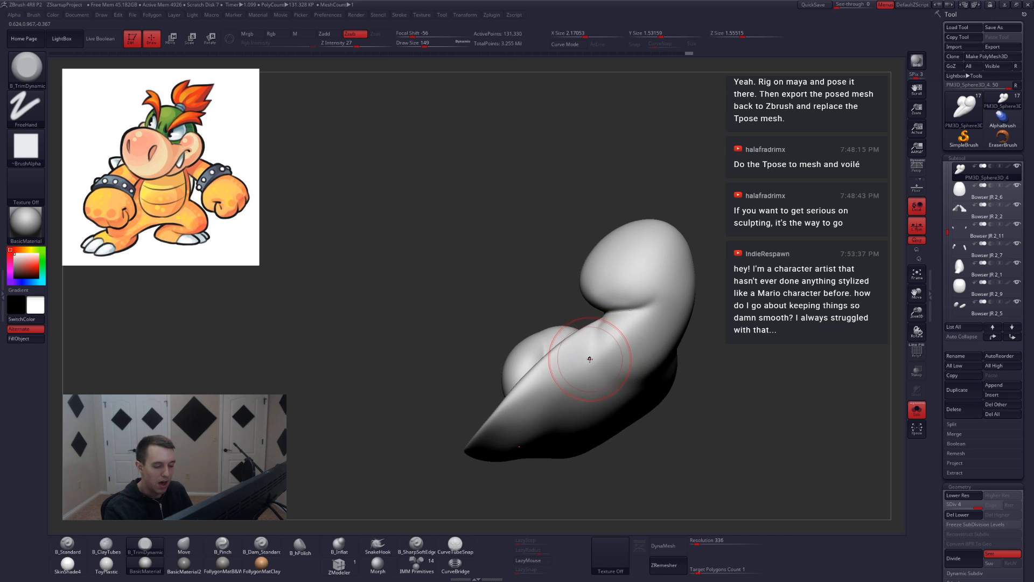
pyautogui.press('space')
pyautogui.moveTo(602, 347); pyautogui.dragTo(601, 346)
pyautogui.moveTo(601, 355); pyautogui.dragTo(584, 396, button='right')
pyautogui.press('space')
pyautogui.moveTo(601, 346)
pyautogui.mouseDown()
pyautogui.moveTo(602, 322)
pyautogui.moveTo(579, 353)
pyautogui.mouseUp()
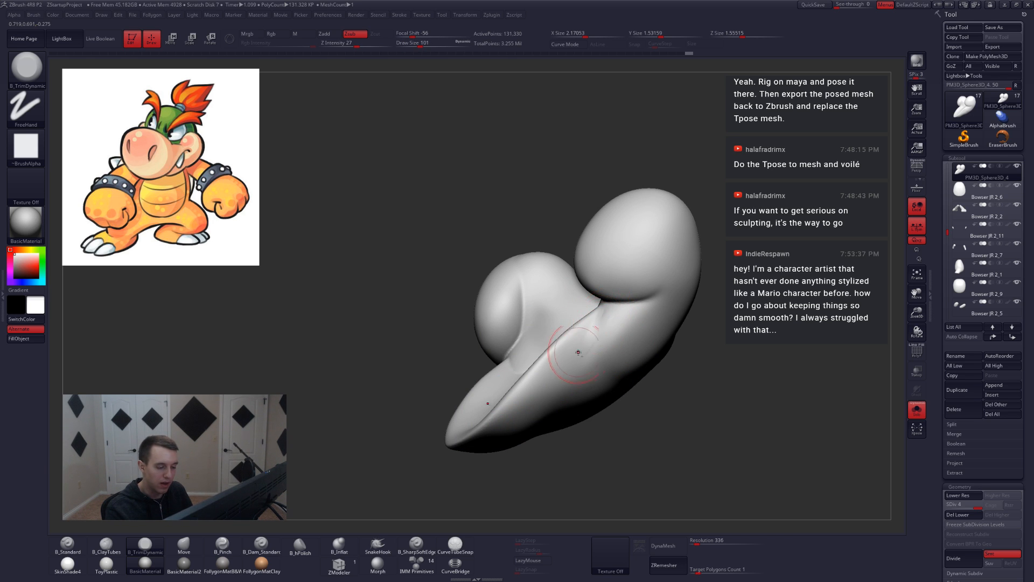
pyautogui.moveTo(578, 353)
pyautogui.mouseDown(button='right')
pyautogui.moveTo(600, 338)
pyautogui.moveTo(601, 356)
pyautogui.mouseUp(button='right')
# Smooth the rear bulge of the jaw below the cheek, stepping the mesh down to SDiv 2.
pyautogui.hotkey('shift', 'd')
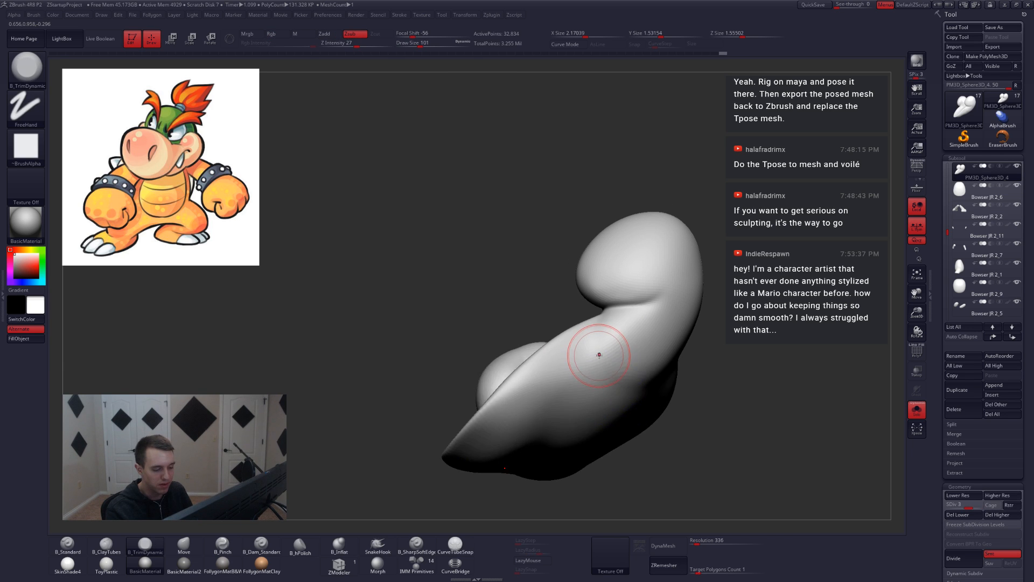
pyautogui.moveTo(613, 404)
pyautogui.mouseDown(button='right')
pyautogui.moveTo(673, 393)
pyautogui.moveTo(651, 405)
pyautogui.moveTo(654, 370)
pyautogui.mouseUp(button='right')
pyautogui.press('d')
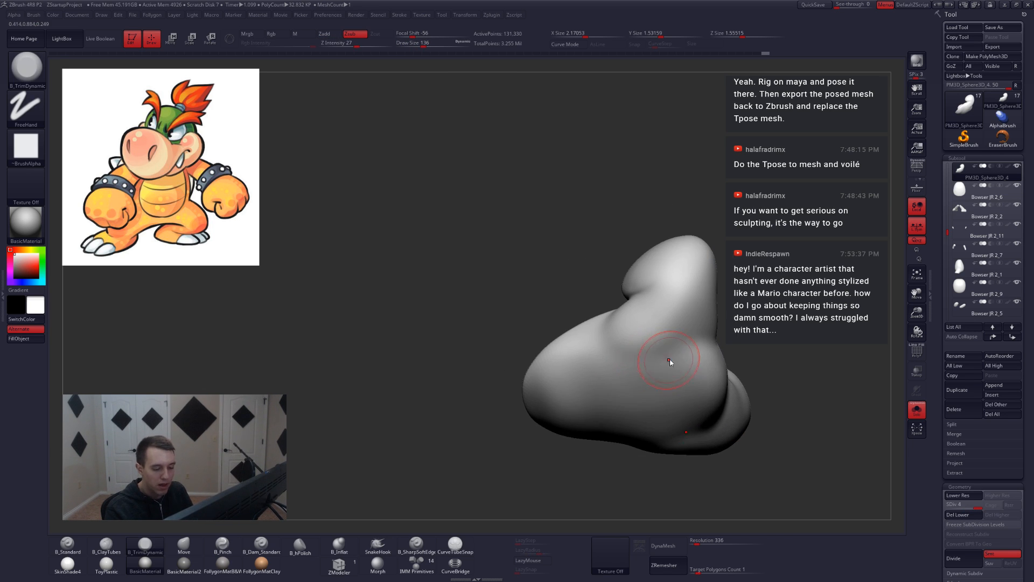
pyautogui.moveTo(698, 340); pyautogui.dragTo(693, 358, button='right')
pyautogui.hotkey('shift', 'd')
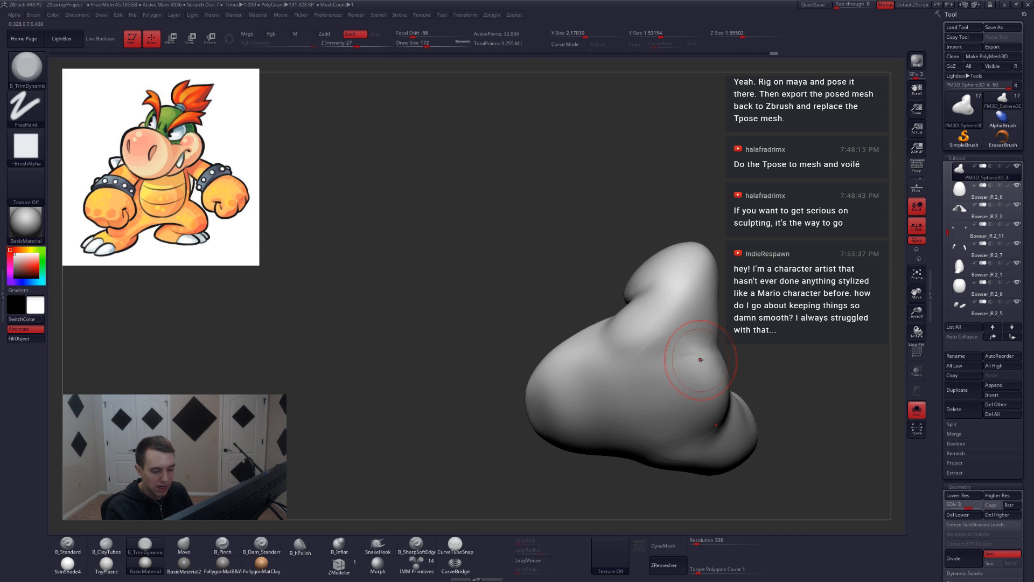
pyautogui.press('2')
pyautogui.moveTo(707, 337)
pyautogui.mouseDown()
pyautogui.moveTo(649, 352)
pyautogui.moveTo(655, 377)
pyautogui.moveTo(676, 348)
pyautogui.moveTo(669, 374)
pyautogui.moveTo(694, 357)
pyautogui.moveTo(686, 377)
pyautogui.moveTo(663, 369)
pyautogui.moveTo(685, 384)
pyautogui.mouseUp()
pyautogui.hotkey('shift', 'd')
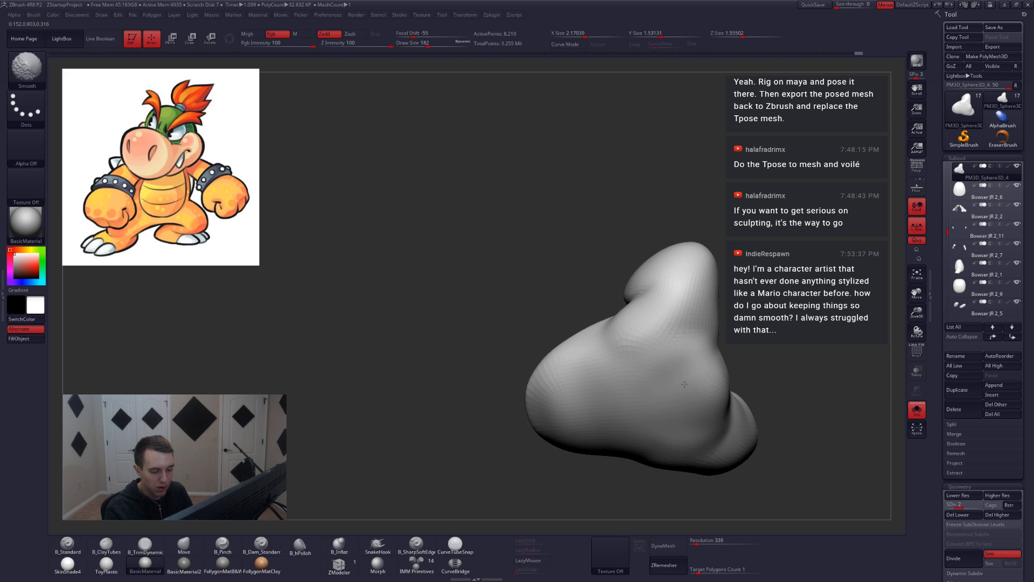
# Raise the jaw piece to subdivision level 4, smooth its outer surface, and divide the mesh once more to level 5.
pyautogui.press('d')
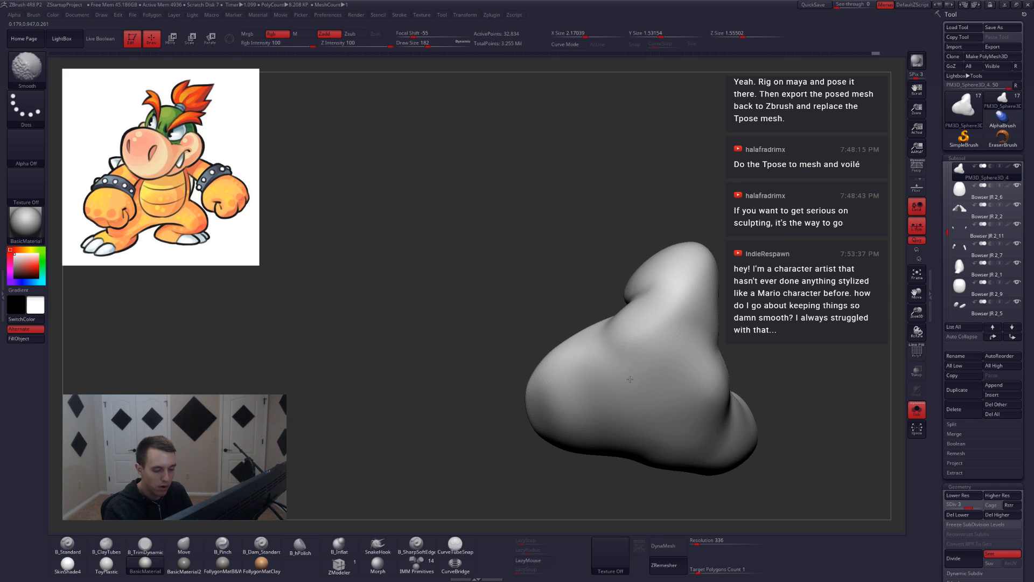
pyautogui.moveTo(629, 379); pyautogui.dragTo(620, 376, button='right')
pyautogui.press('d')
pyautogui.moveTo(657, 383)
pyautogui.keyDown('shift'); pyautogui.mouseDown()
pyautogui.moveTo(655, 369)
pyautogui.moveTo(630, 383)
pyautogui.moveTo(658, 377)
pyautogui.mouseUp(); pyautogui.keyUp('shift')
pyautogui.moveTo(657, 377)
pyautogui.mouseDown(button='right')
pyautogui.moveTo(654, 397)
pyautogui.moveTo(657, 367)
pyautogui.moveTo(630, 367)
pyautogui.mouseUp(button='right')
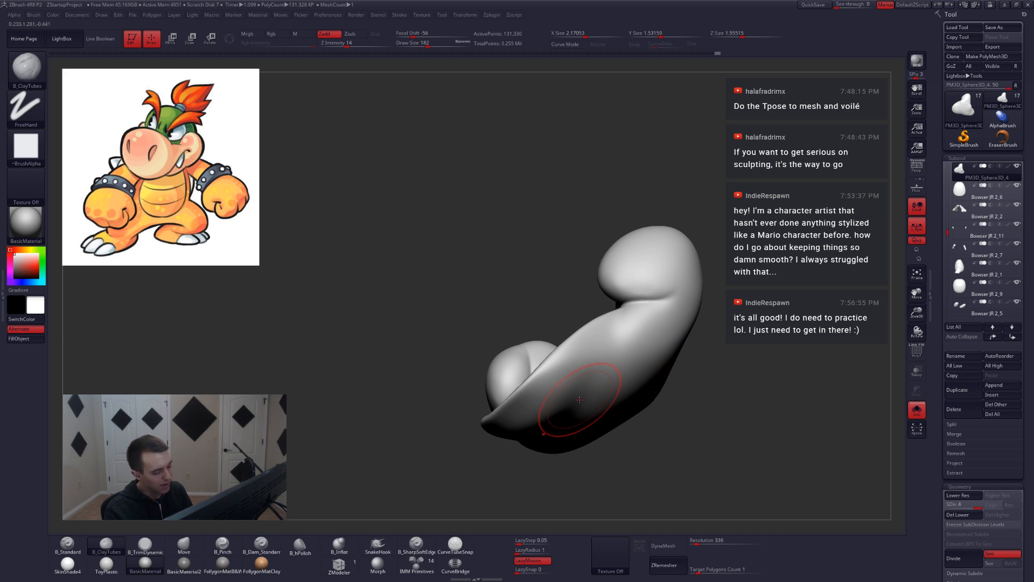
pyautogui.hotkey('ctrl', 'd')
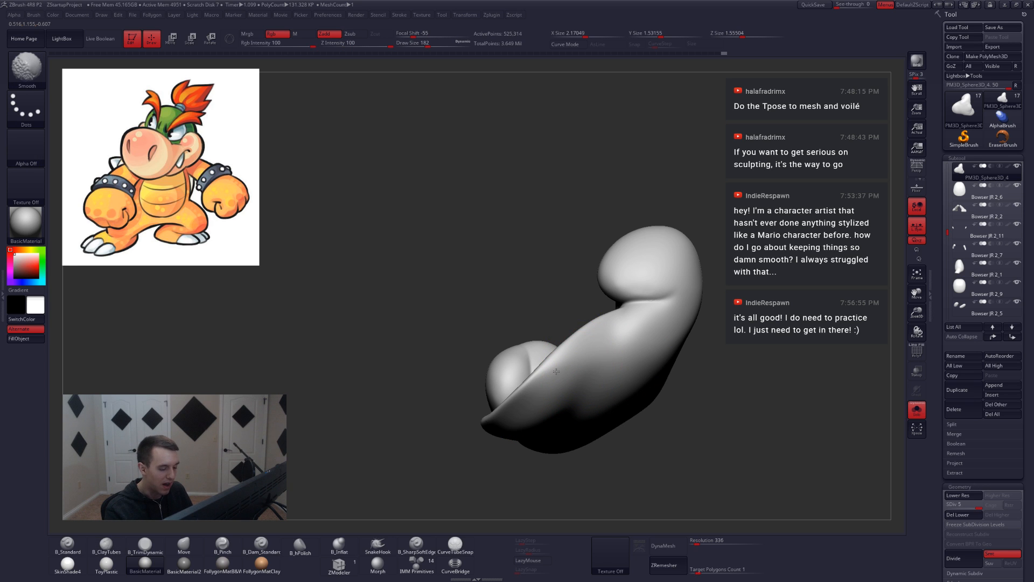
# Smooth the edges where the cheek meets the inner face of the jaw piece.
pyautogui.moveTo(560, 393)
pyautogui.mouseDown(button='right')
pyautogui.moveTo(584, 423)
pyautogui.moveTo(609, 390)
pyautogui.moveTo(612, 341)
pyautogui.moveTo(589, 312)
pyautogui.moveTo(575, 311)
pyautogui.mouseUp(button='right')
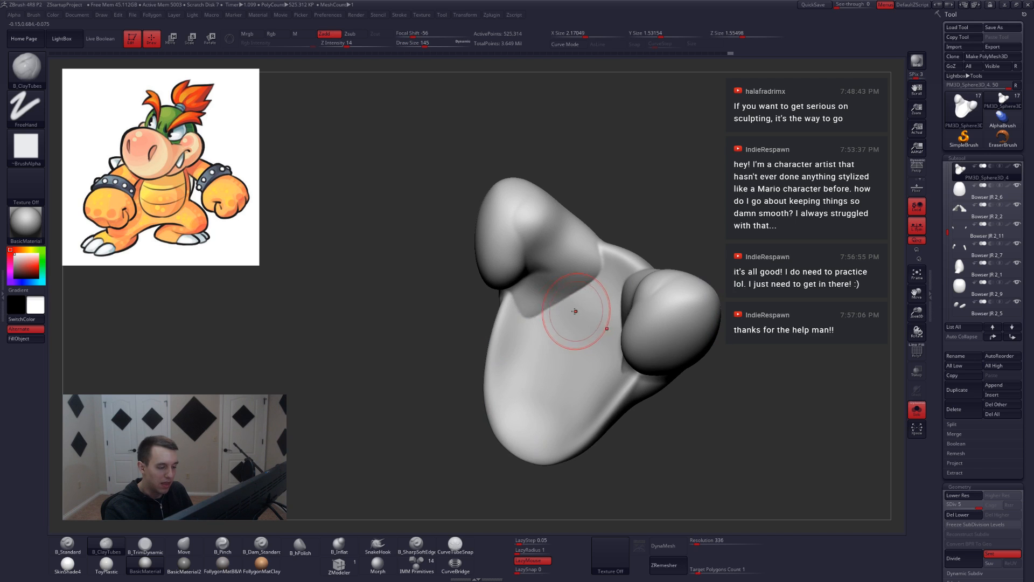
pyautogui.keyDown('shift'); pyautogui.moveTo(531, 315); pyautogui.dragTo(526, 312); pyautogui.keyUp('shift')
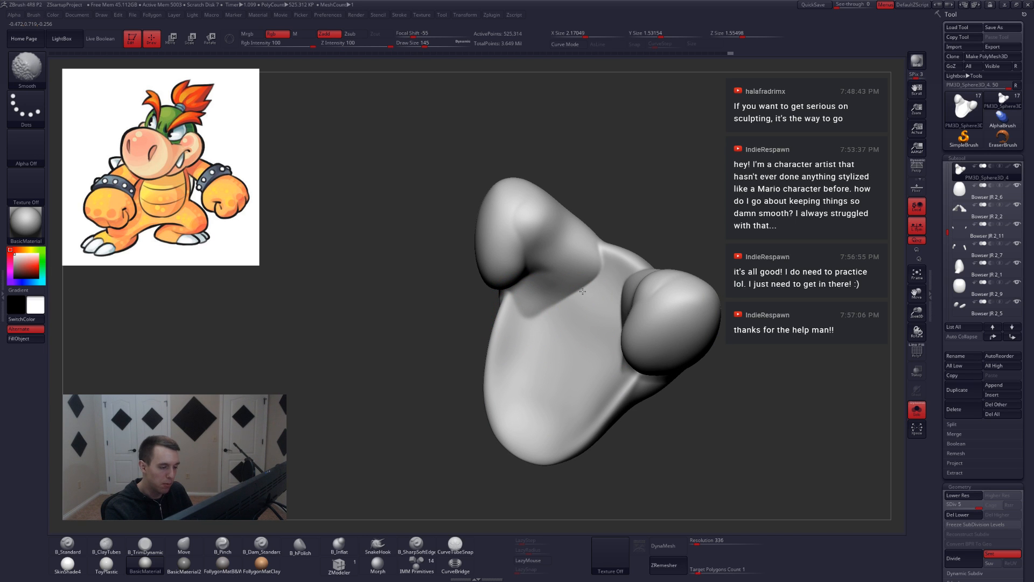
pyautogui.keyDown('shift'); pyautogui.moveTo(582, 292); pyautogui.dragTo(585, 296); pyautogui.keyUp('shift')
# Examine the wireframe and the outer shape of the jaw and cheek mesh.
pyautogui.moveTo(585, 296)
pyautogui.mouseDown(button='right')
pyautogui.moveTo(590, 281)
pyautogui.moveTo(635, 361)
pyautogui.moveTo(626, 394)
pyautogui.mouseUp(button='right')
pyautogui.hotkey('shift', 'f')
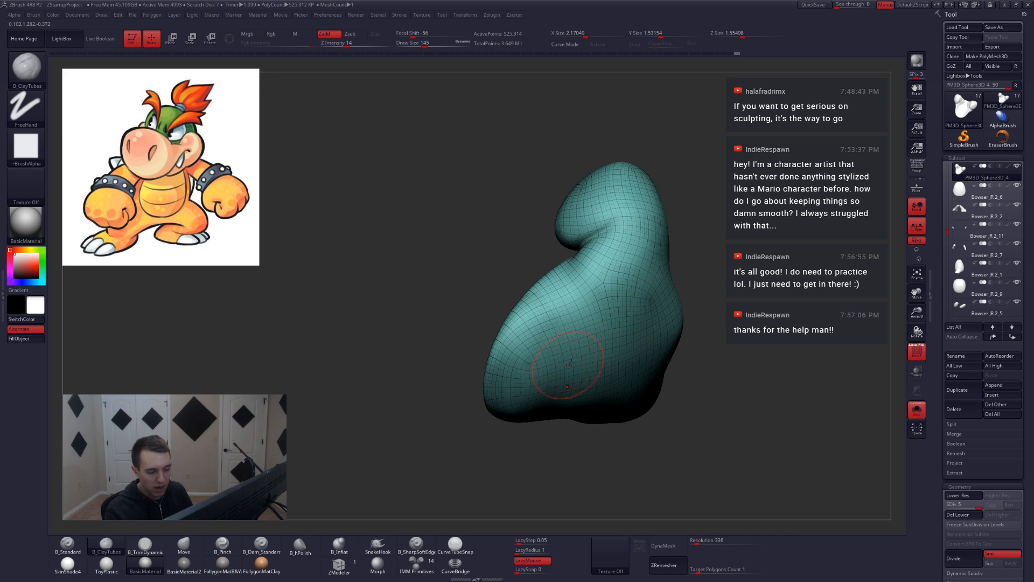
pyautogui.hotkey('shift', 'f')
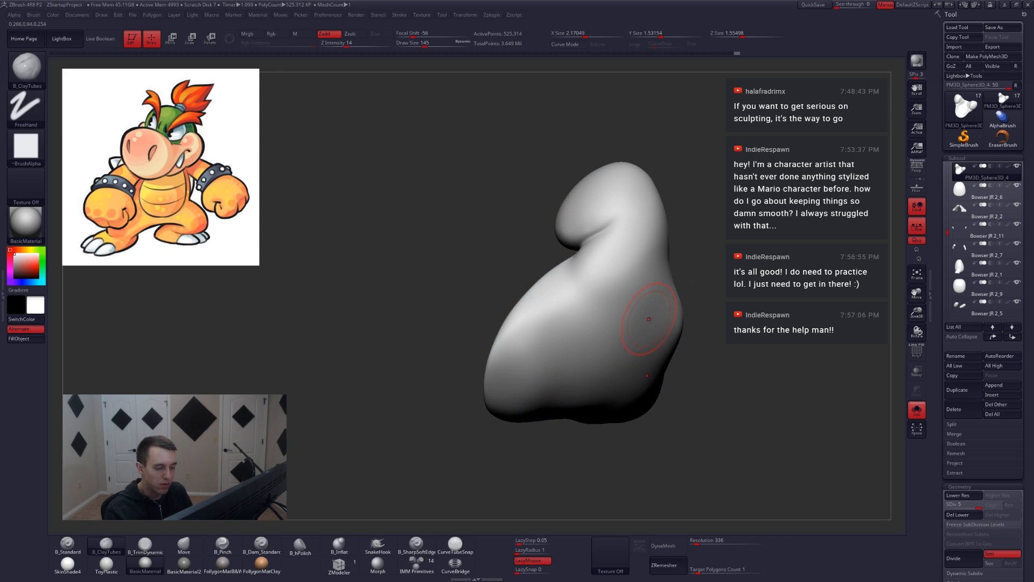
pyautogui.moveTo(649, 319); pyautogui.dragTo(616, 399, button='right')
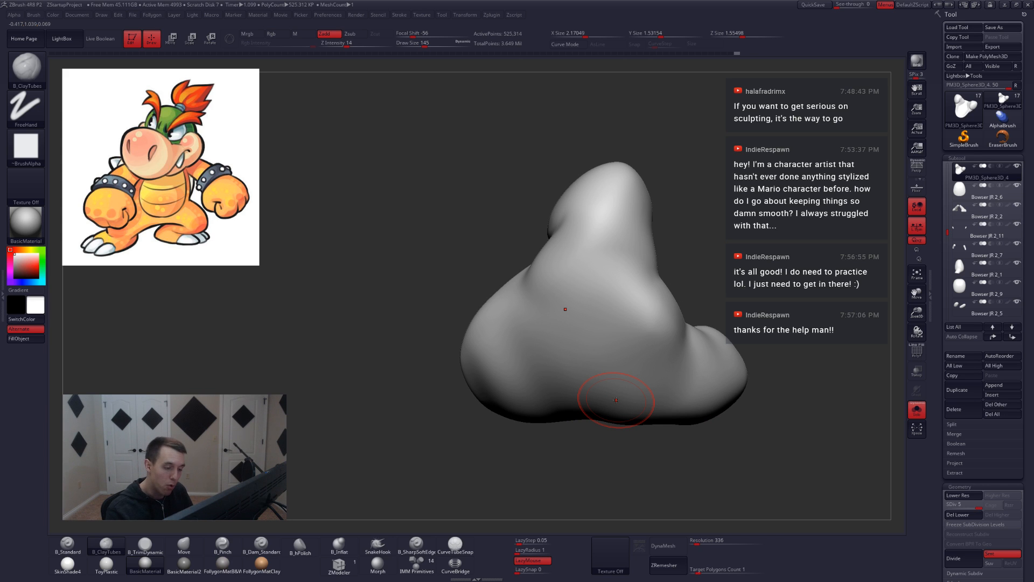
pyautogui.moveTo(646, 385); pyautogui.dragTo(658, 365, button='right')
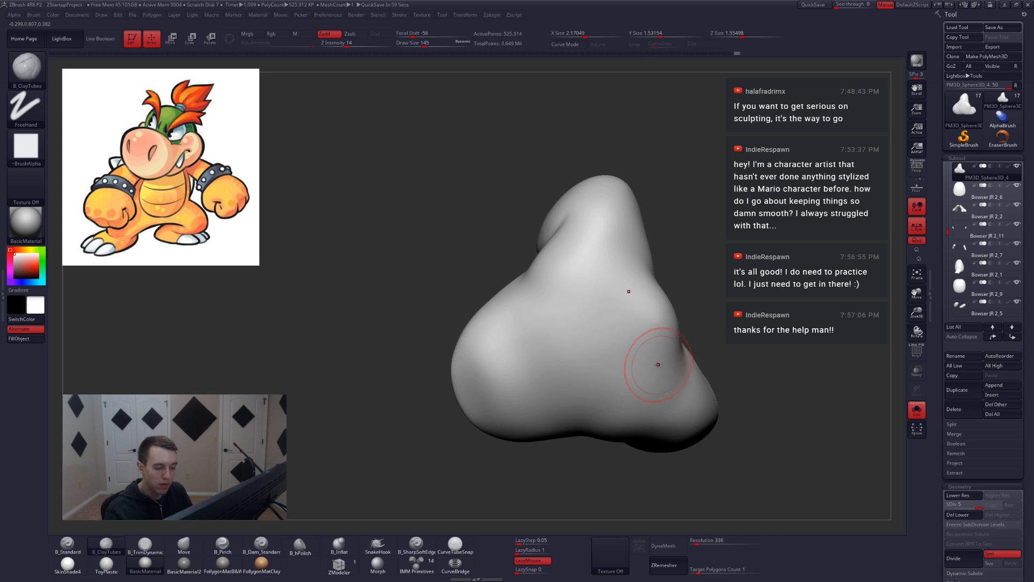
# Adjust the form around the cheek and its fold using the Move brush at draw size 187.
pyautogui.press('b')
pyautogui.press('m')
pyautogui.press('v')
pyautogui.press('space')
pyautogui.moveTo(655, 349); pyautogui.dragTo(661, 349)
pyautogui.moveTo(662, 349)
pyautogui.mouseDown(button='right')
pyautogui.moveTo(636, 353)
pyautogui.moveTo(660, 360)
pyautogui.moveTo(651, 411)
pyautogui.moveTo(666, 423)
pyautogui.mouseUp(button='right')
pyautogui.press('space')
pyautogui.moveTo(676, 328); pyautogui.dragTo(661, 323)
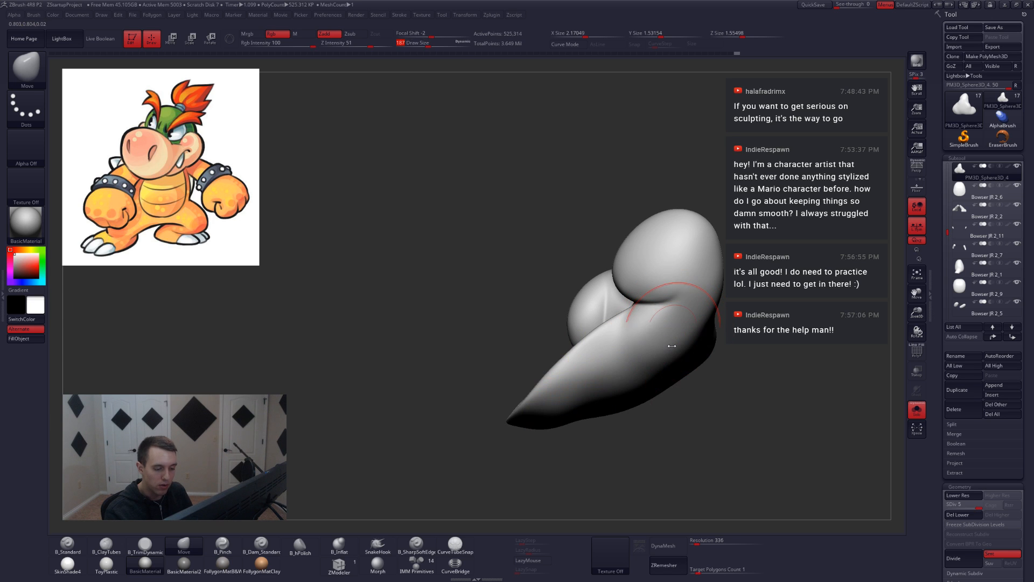
pyautogui.press('shift')
pyautogui.moveTo(674, 290)
pyautogui.mouseDown(button='right')
pyautogui.moveTo(673, 395)
pyautogui.moveTo(654, 396)
pyautogui.mouseUp(button='right')
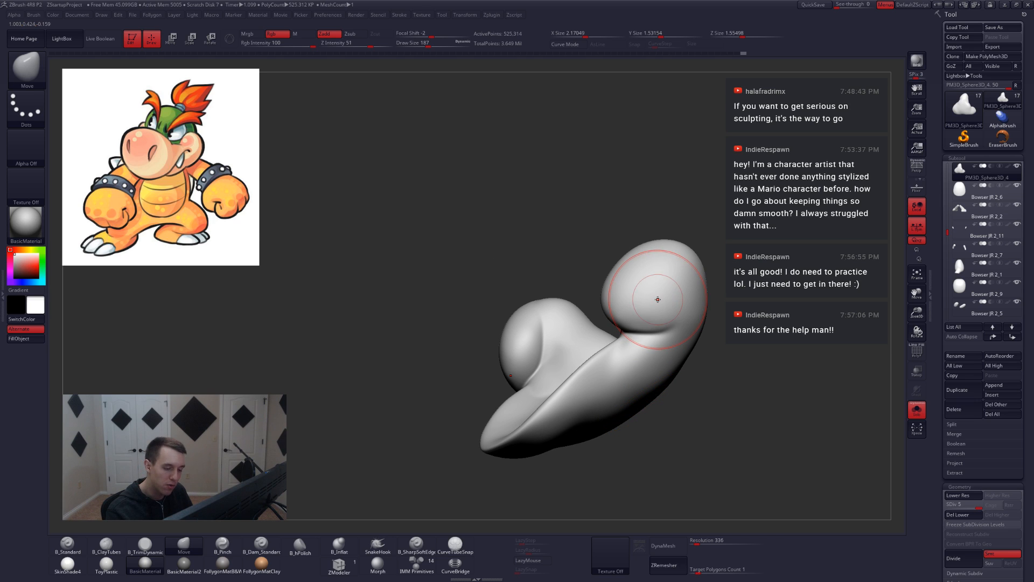
# Examine the fold beneath the cheek up close and the inner face of the jaw piece.
pyautogui.press('shift')
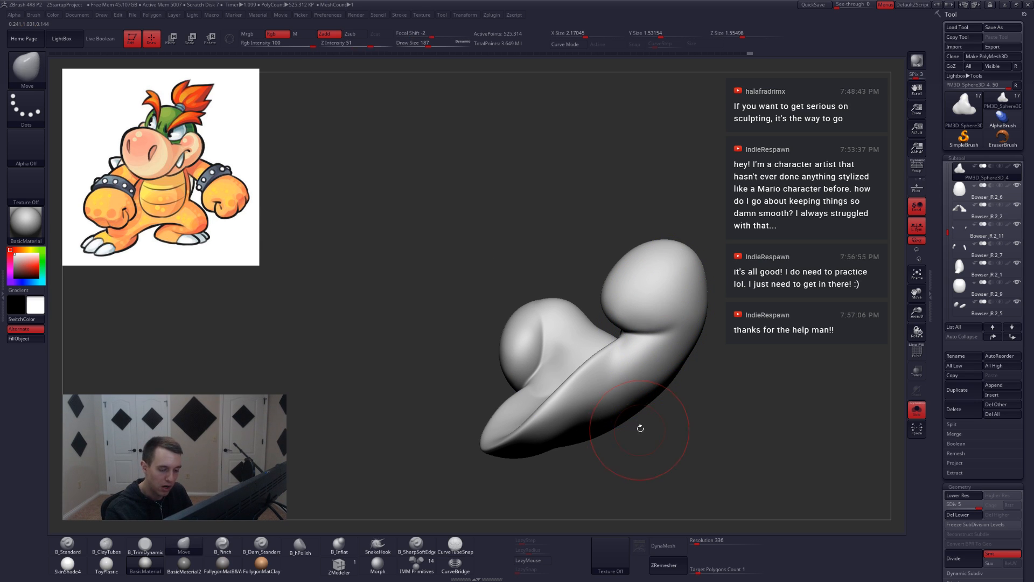
pyautogui.moveTo(640, 427); pyautogui.dragTo(646, 411)
pyautogui.hotkey('ctrl', 'shift')
pyautogui.keyDown('alt'); pyautogui.moveTo(646, 410); pyautogui.dragTo(653, 447, button='right'); pyautogui.keyUp('alt')
pyautogui.keyDown('alt'); pyautogui.moveTo(684, 323); pyautogui.dragTo(685, 376, button='right'); pyautogui.keyUp('alt')
pyautogui.press('ctrl')
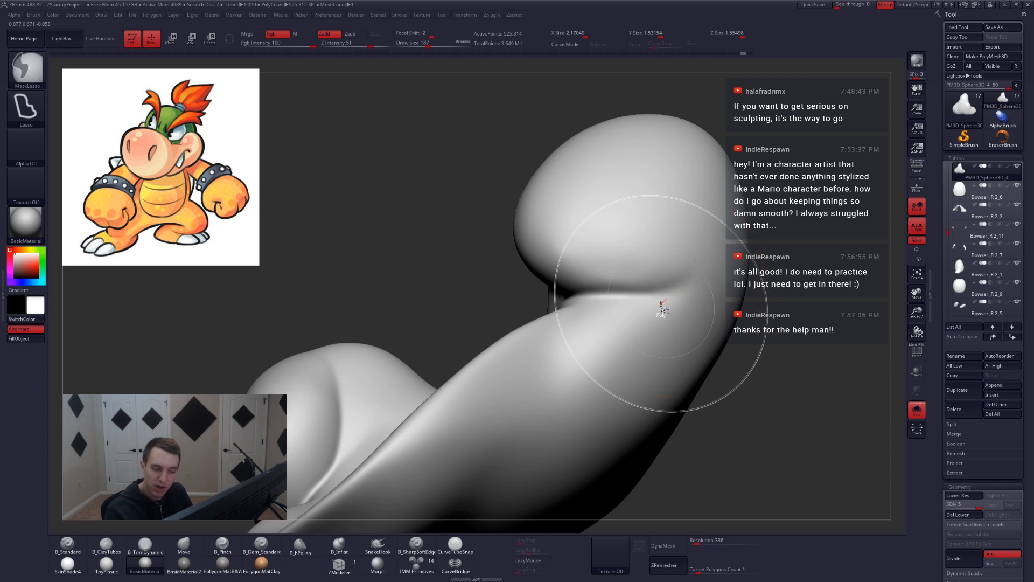
pyautogui.moveTo(702, 412)
pyautogui.keyDown('ctrl'); pyautogui.mouseDown()
pyautogui.moveTo(706, 376)
pyautogui.moveTo(680, 401)
pyautogui.moveTo(658, 397)
pyautogui.moveTo(695, 399)
pyautogui.mouseUp(); pyautogui.keyUp('ctrl')
pyautogui.press('space')
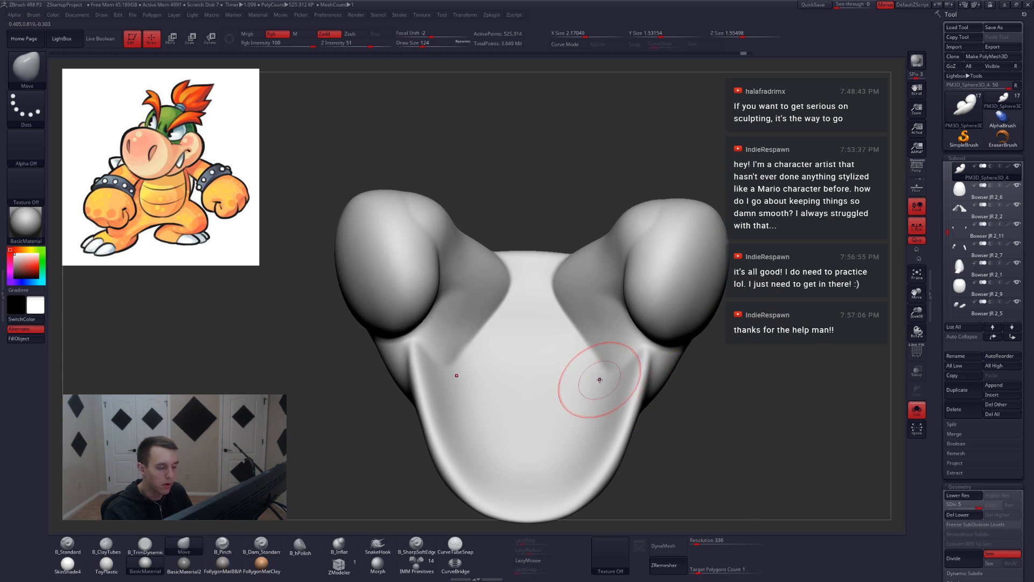
# Flatten the ridges between the cheeks and the inner jaw surface with the TrimDynamic brush at draw size 128.
pyautogui.moveTo(600, 378); pyautogui.dragTo(587, 410, button='right')
pyautogui.press('3')
pyautogui.press('space')
pyautogui.moveTo(536, 290); pyautogui.dragTo(537, 290)
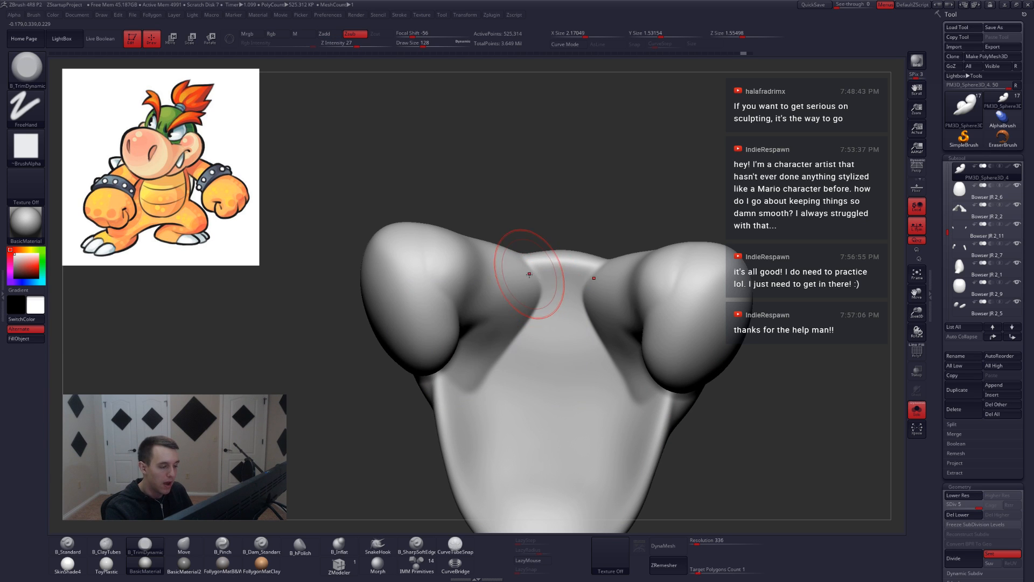
pyautogui.moveTo(541, 277); pyautogui.dragTo(534, 272, button='right')
pyautogui.moveTo(534, 272); pyautogui.dragTo(539, 280)
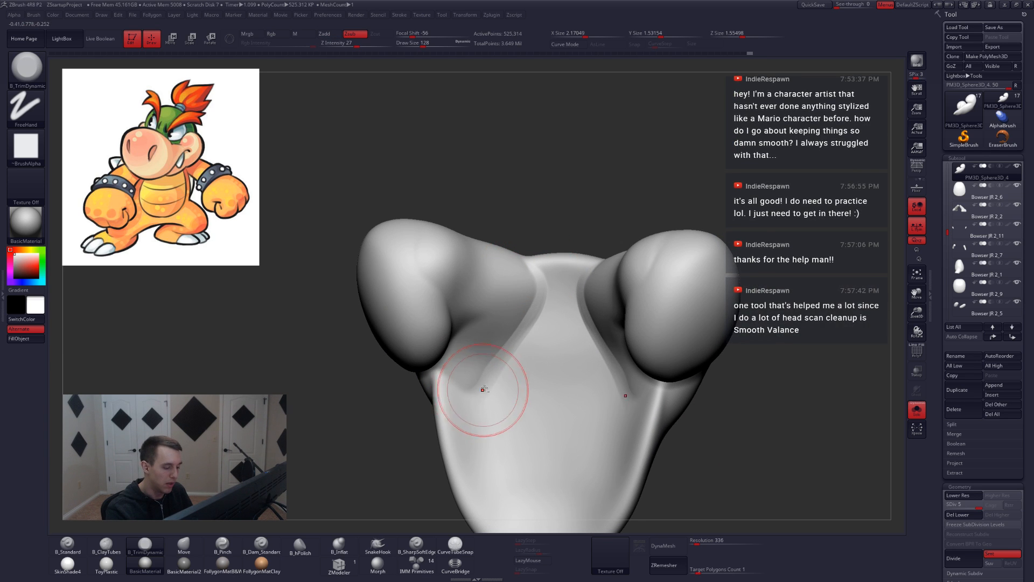
pyautogui.moveTo(483, 390); pyautogui.dragTo(519, 370, button='right')
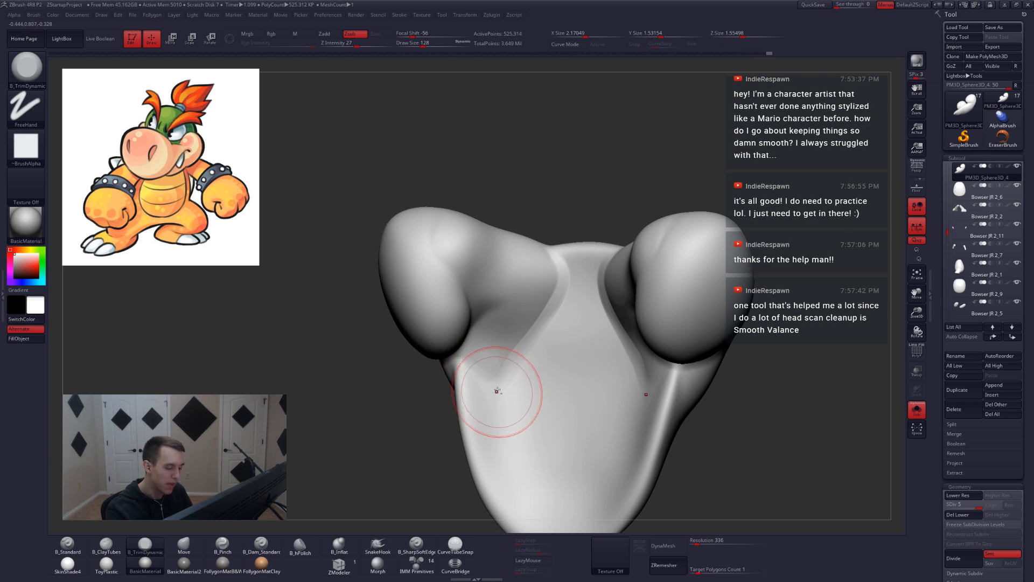
# Lower the mesh to subdivision level 3 and smooth the ridges where the cheeks join the inner jaw.
pyautogui.hotkey('shift', 'd')
pyautogui.hotkey('shift', 'd')
pyautogui.press('shift')
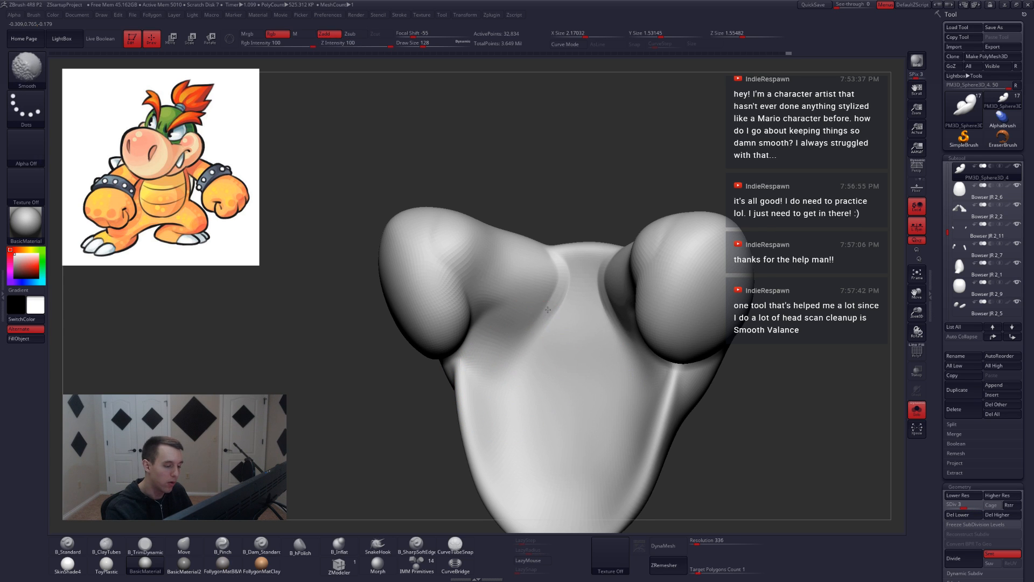
pyautogui.moveTo(551, 268); pyautogui.dragTo(556, 296, button='right')
# Build up the inner transitions between cheeks and jaw with ClayTubes strokes, reducing the draw size to 116.
pyautogui.press('b')
pyautogui.press('c')
pyautogui.press('t')
pyautogui.moveTo(546, 257); pyautogui.dragTo(540, 322)
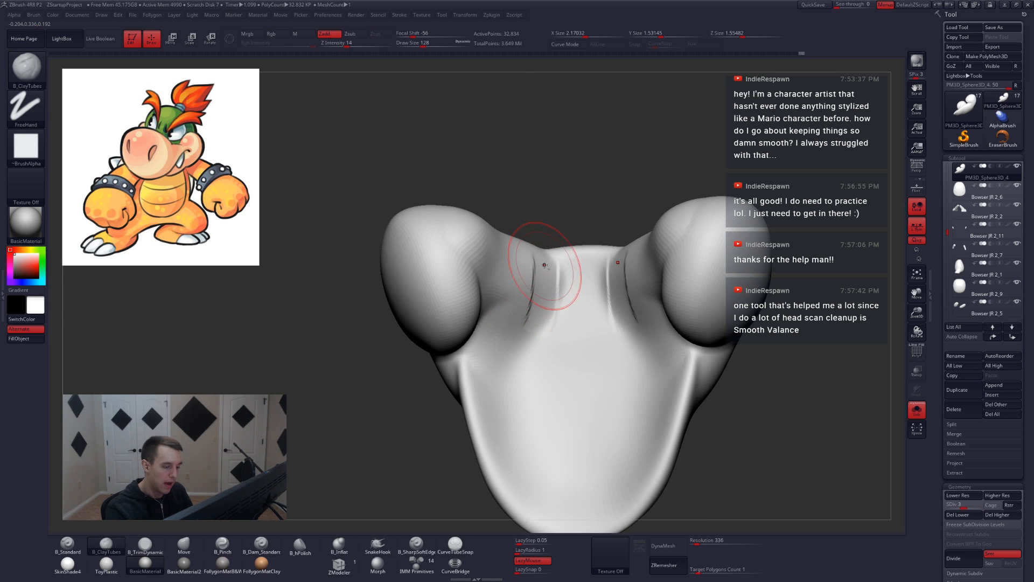
pyautogui.moveTo(538, 266); pyautogui.dragTo(545, 297, button='right')
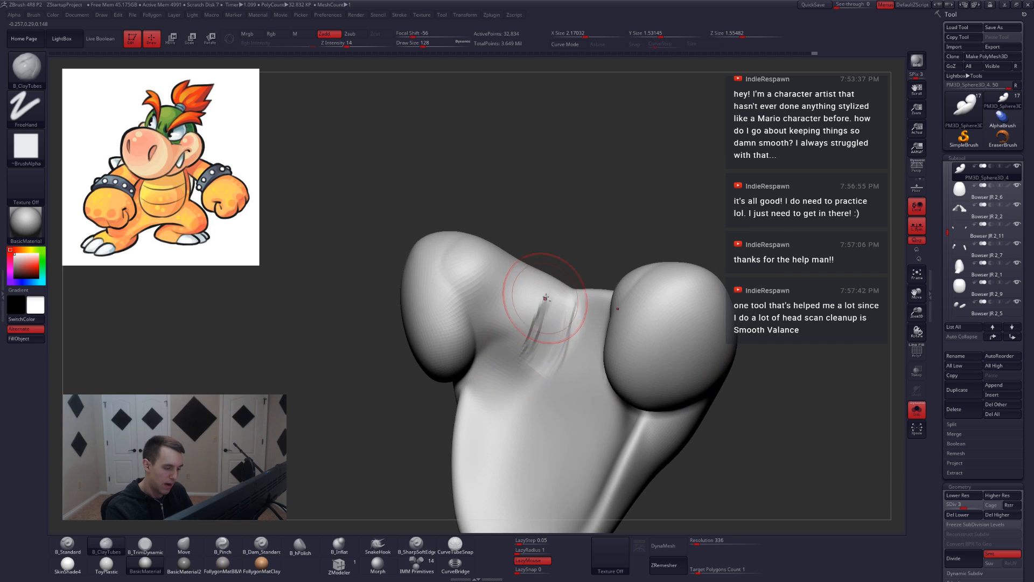
pyautogui.moveTo(534, 308); pyautogui.dragTo(507, 372)
pyautogui.moveTo(501, 381); pyautogui.dragTo(519, 342, button='right')
pyautogui.press('s')
pyautogui.moveTo(473, 392); pyautogui.dragTo(467, 392)
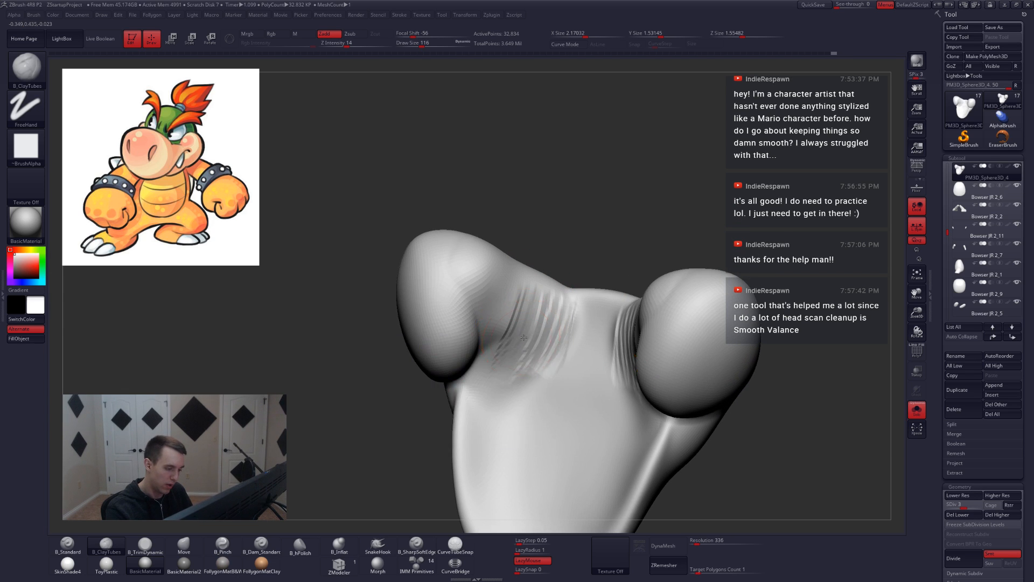
pyautogui.moveTo(487, 372); pyautogui.dragTo(512, 328, button='right')
pyautogui.moveTo(522, 305); pyautogui.dragTo(509, 357)
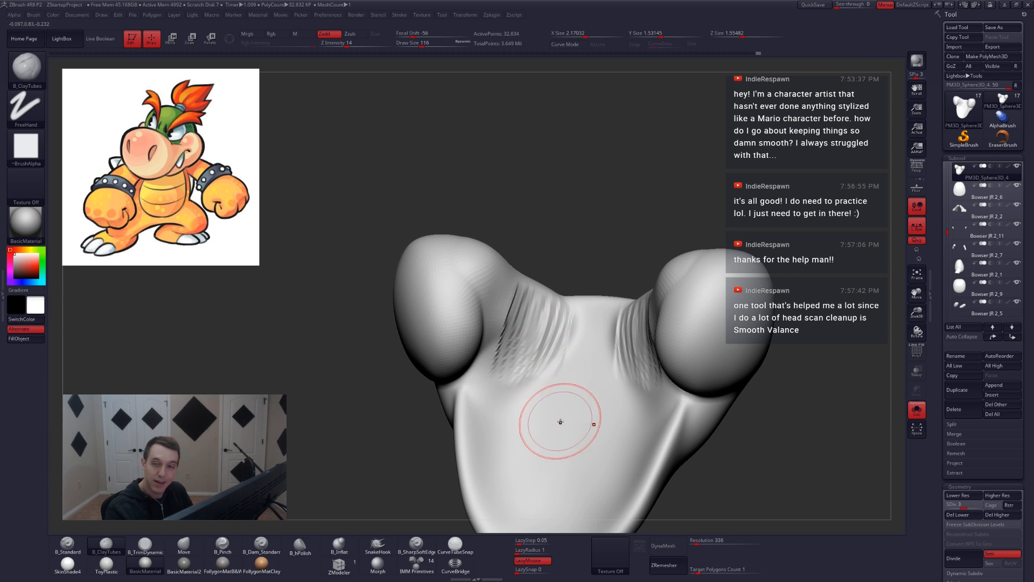
# Layer more ClayTubes strokes over the inner cheek transitions at draw size 124.
pyautogui.moveTo(554, 422)
pyautogui.mouseDown(button='right')
pyautogui.moveTo(597, 415)
pyautogui.moveTo(568, 351)
pyautogui.mouseUp(button='right')
pyautogui.press('space')
pyautogui.moveTo(495, 386); pyautogui.dragTo(500, 385)
pyautogui.moveTo(526, 355)
pyautogui.mouseDown(button='right')
pyautogui.moveTo(533, 372)
pyautogui.moveTo(561, 329)
pyautogui.mouseUp(button='right')
pyautogui.moveTo(571, 302); pyautogui.dragTo(547, 372)
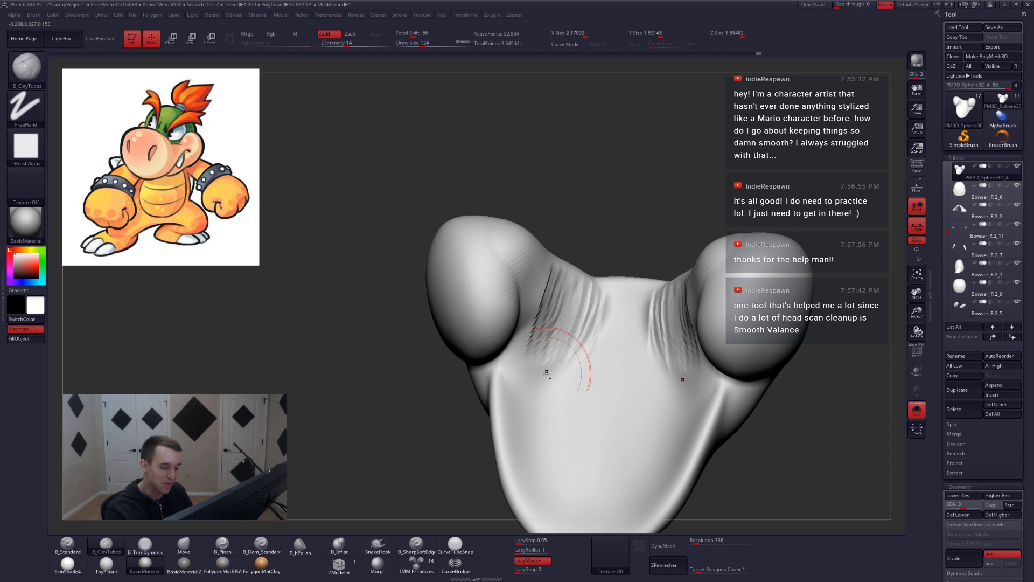
pyautogui.moveTo(547, 372); pyautogui.dragTo(580, 317, button='right')
pyautogui.moveTo(581, 316); pyautogui.dragTo(572, 339)
pyautogui.moveTo(572, 339)
pyautogui.mouseDown(button='right')
pyautogui.moveTo(577, 350)
pyautogui.moveTo(588, 329)
pyautogui.mouseUp(button='right')
# Smooth the built-up clay into an even slope between the cheeks and the inner jaw.
pyautogui.moveTo(587, 328)
pyautogui.keyDown('shift'); pyautogui.mouseDown()
pyautogui.moveTo(571, 345)
pyautogui.moveTo(560, 312)
pyautogui.moveTo(551, 330)
pyautogui.mouseUp(); pyautogui.keyUp('shift')
pyautogui.moveTo(551, 330); pyautogui.dragTo(533, 317, button='right')
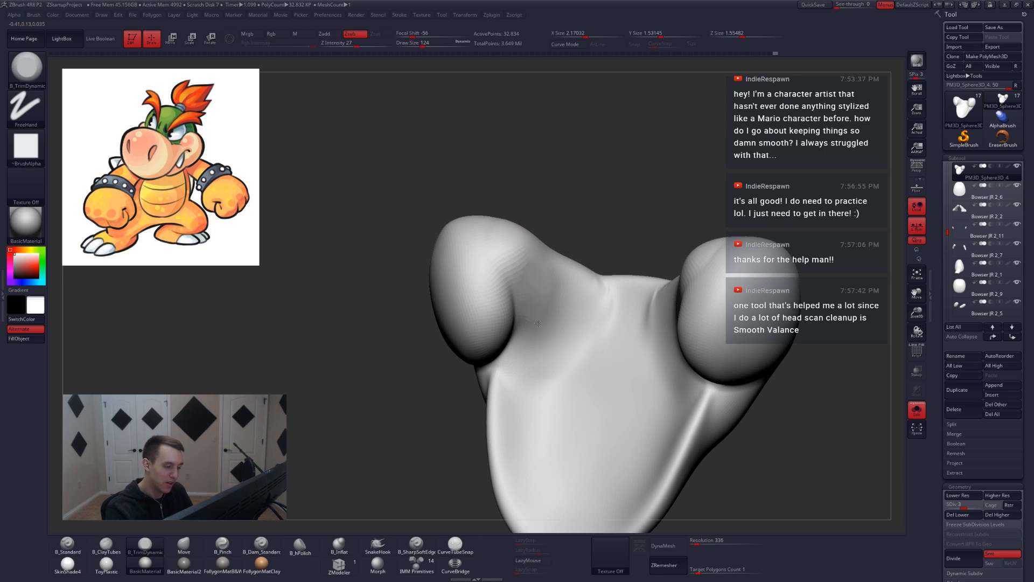
pyautogui.keyDown('shift'); pyautogui.moveTo(538, 323); pyautogui.dragTo(552, 284); pyautogui.keyUp('shift')
pyautogui.moveTo(586, 332); pyautogui.dragTo(602, 340, button='right')
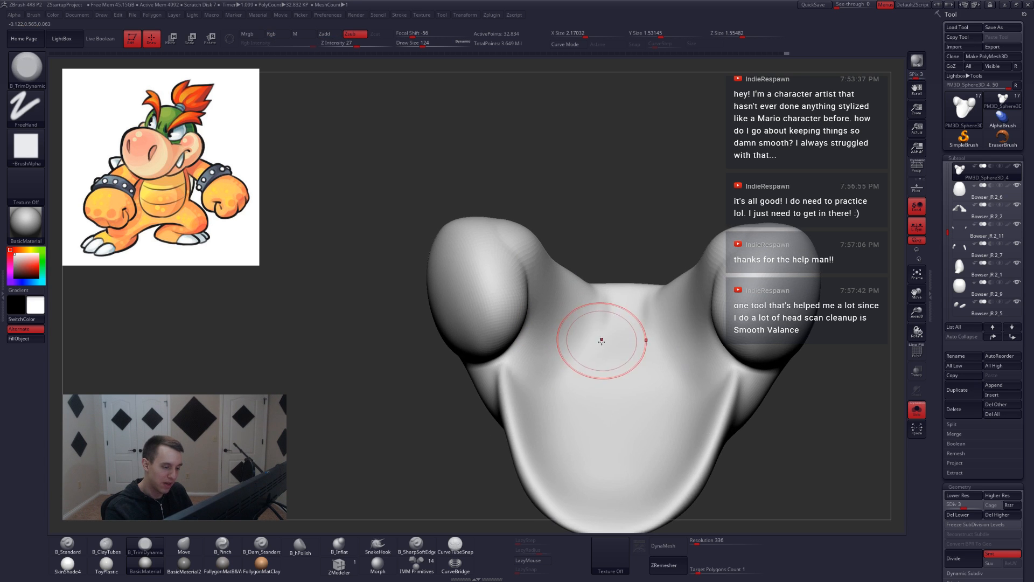
pyautogui.moveTo(646, 379)
pyautogui.mouseDown(button='right')
pyautogui.moveTo(653, 392)
pyautogui.moveTo(606, 360)
pyautogui.moveTo(624, 351)
pyautogui.moveTo(666, 383)
pyautogui.mouseUp(button='right')
# Return the mesh to subdivision level 5 and smooth the inner side of the cheek.
pyautogui.hotkey('shift', 'd')
pyautogui.press('d')
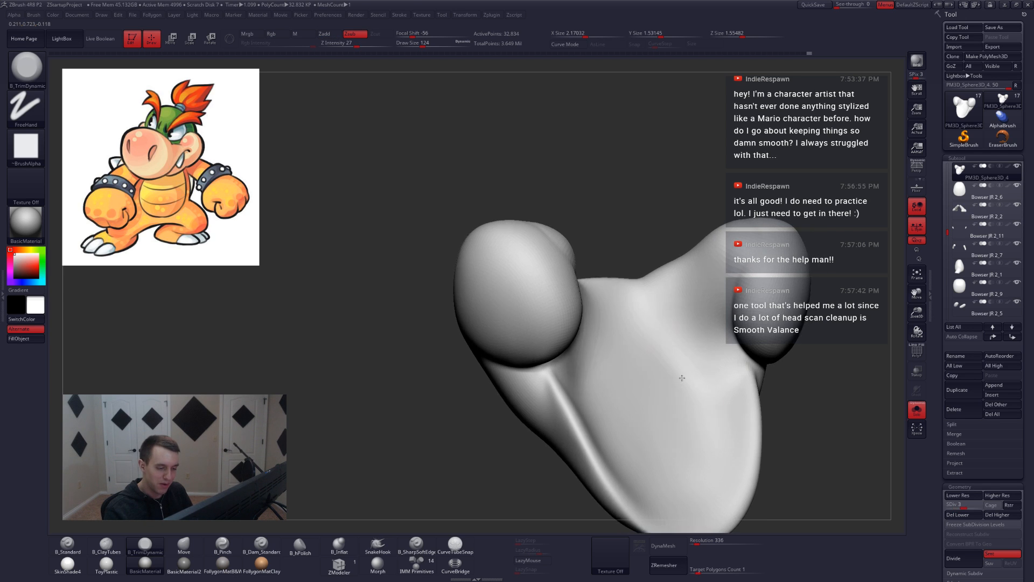
pyautogui.press('d')
pyautogui.moveTo(634, 316); pyautogui.dragTo(569, 377, button='right')
pyautogui.press('d')
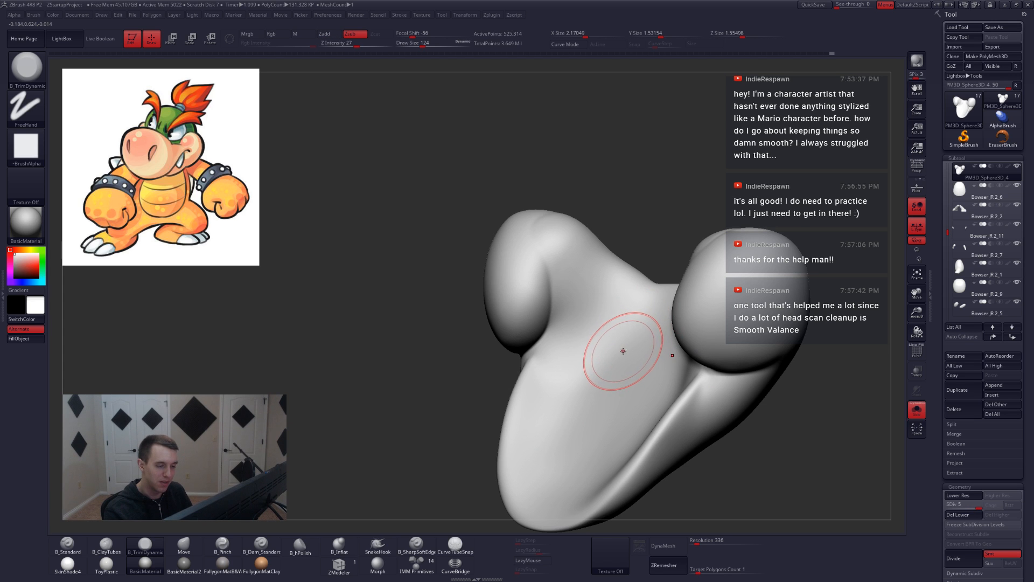
pyautogui.moveTo(619, 346); pyautogui.dragTo(569, 267, button='right')
pyautogui.keyDown('shift'); pyautogui.moveTo(554, 233); pyautogui.dragTo(554, 274); pyautogui.keyUp('shift')
pyautogui.moveTo(561, 300)
pyautogui.mouseDown(button='right')
pyautogui.moveTo(592, 266)
pyautogui.moveTo(578, 253)
pyautogui.moveTo(635, 438)
pyautogui.moveTo(600, 345)
pyautogui.moveTo(637, 348)
pyautogui.mouseUp(button='right')
# Check the jaw piece against the full head, and isolate it again.
pyautogui.hotkey('shift', 's')
pyautogui.press('space')
pyautogui.moveTo(606, 353); pyautogui.dragTo(618, 351)
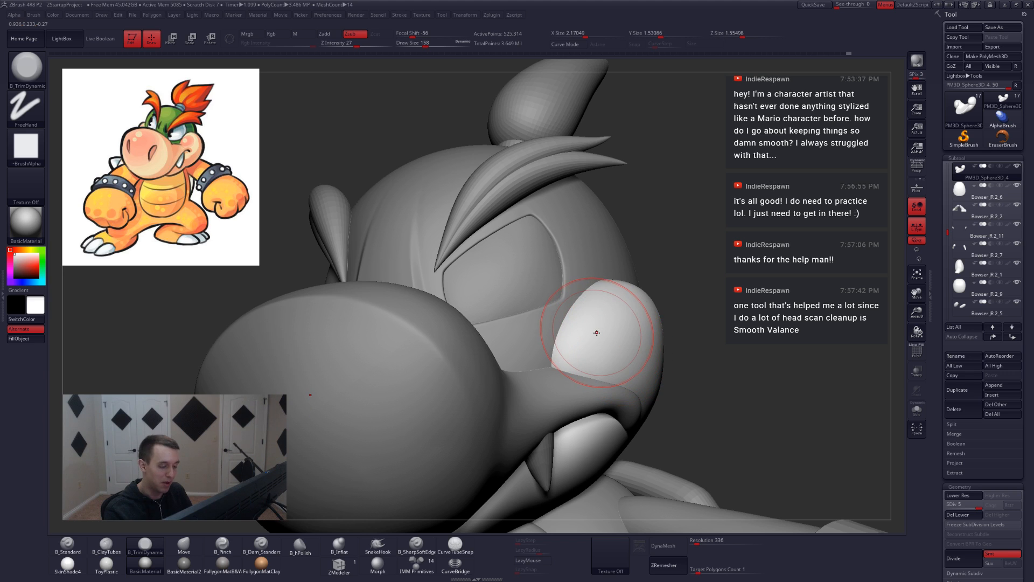
pyautogui.hotkey('shift', 's')
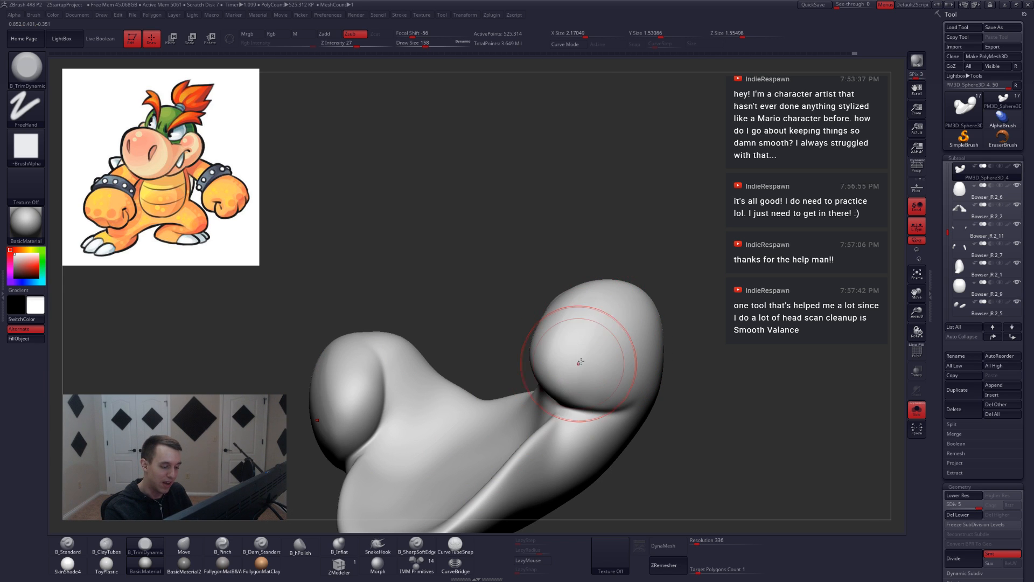
pyautogui.moveTo(566, 352); pyautogui.dragTo(588, 335, button='right')
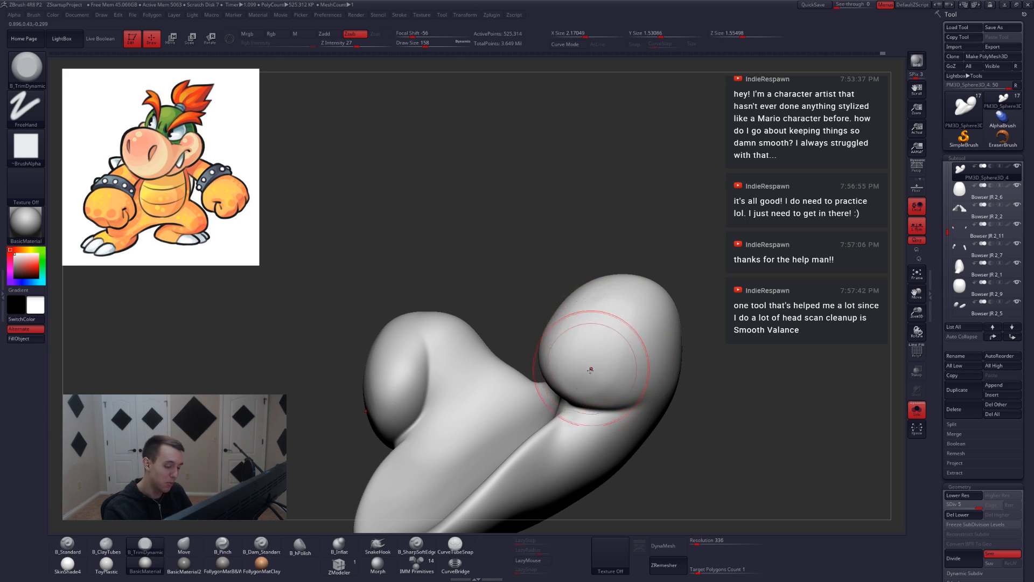
# Flatten the front of the cheek with the TrimDynamic brush at draw size 145.
pyautogui.moveTo(638, 310); pyautogui.dragTo(623, 345, button='right')
pyautogui.press('space')
pyautogui.moveTo(624, 345); pyautogui.dragTo(614, 353)
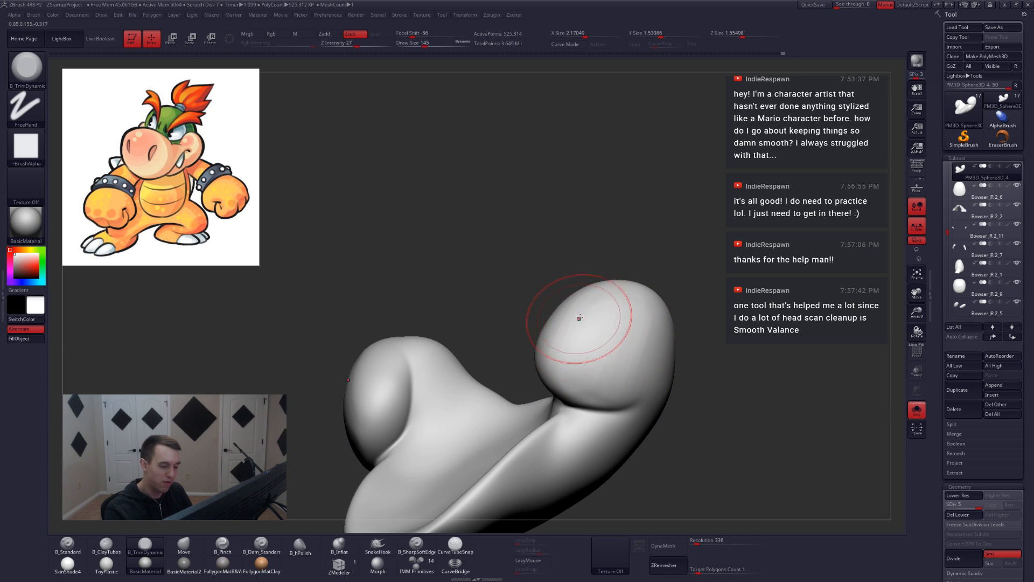
pyautogui.moveTo(598, 314); pyautogui.dragTo(600, 326)
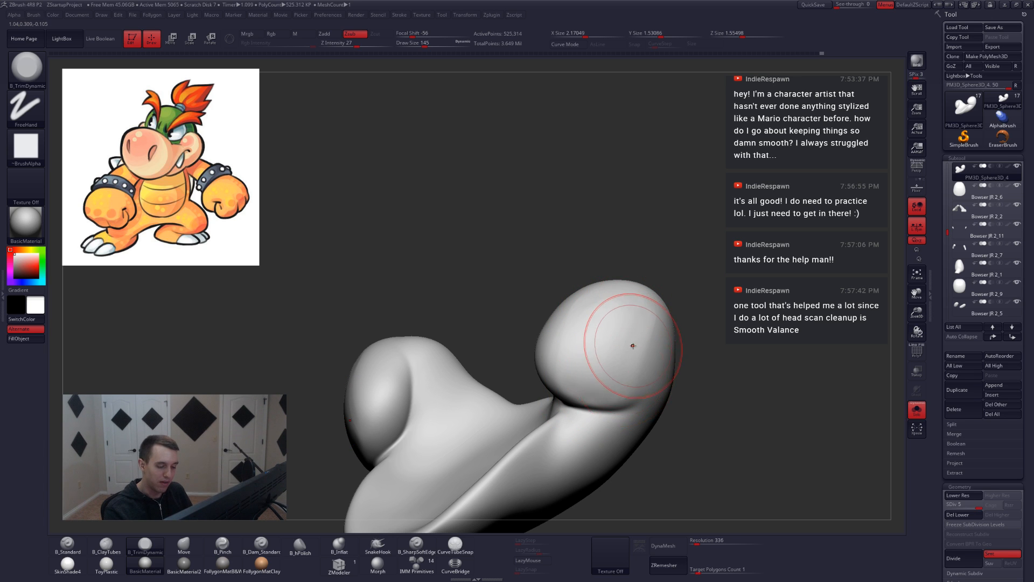
# Even out the rounded cheek surface with broader TrimDynamic strokes at draw size 192.
pyautogui.press('space')
pyautogui.moveTo(633, 346); pyautogui.dragTo(640, 346)
pyautogui.moveTo(640, 346); pyautogui.dragTo(622, 345, button='right')
pyautogui.press('space')
pyautogui.moveTo(622, 345); pyautogui.dragTo(630, 346)
pyautogui.moveTo(630, 347); pyautogui.dragTo(597, 338, button='right')
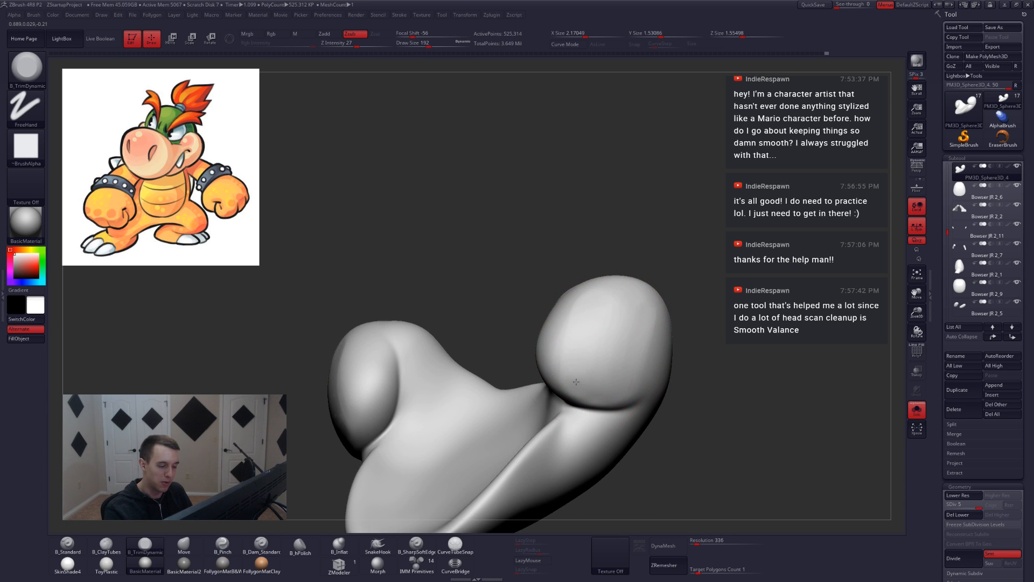
pyautogui.moveTo(576, 382); pyautogui.dragTo(589, 374)
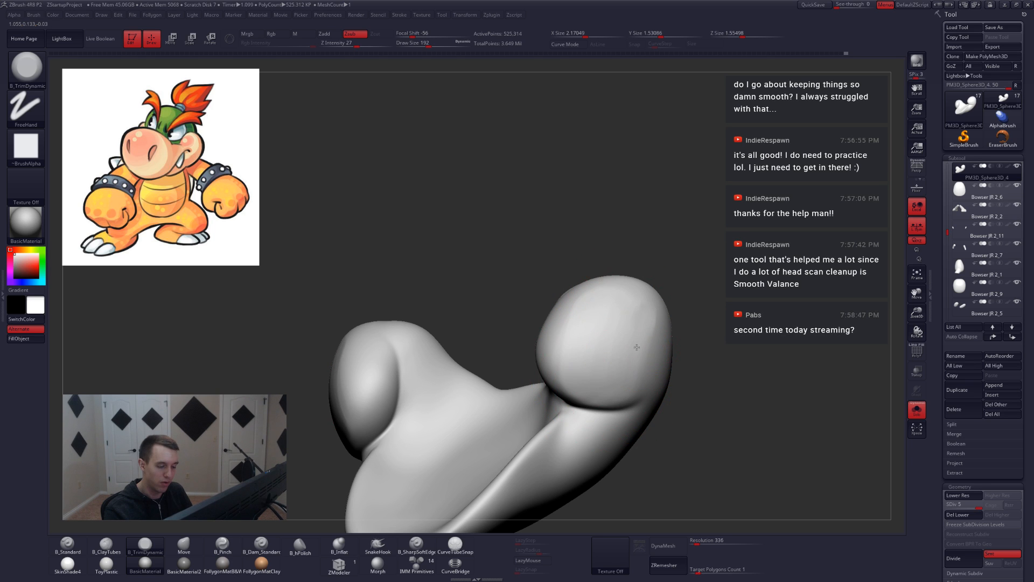
pyautogui.moveTo(637, 347); pyautogui.dragTo(586, 387)
# Refine the cheek's front and lower edge with TrimDynamic strokes at draw size 158.
pyautogui.press('space')
pyautogui.moveTo(641, 346); pyautogui.dragTo(633, 347)
pyautogui.moveTo(634, 347); pyautogui.dragTo(622, 384)
pyautogui.moveTo(610, 380)
pyautogui.mouseDown(button='right')
pyautogui.moveTo(621, 337)
pyautogui.moveTo(621, 346)
pyautogui.mouseUp(button='right')
# Lower the mesh to subdivision level 3 and smooth the front of the cheek.
pyautogui.hotkey('shift', 'd')
pyautogui.hotkey('shift', 'd')
pyautogui.moveTo(621, 347)
pyautogui.keyDown('shift'); pyautogui.mouseDown()
pyautogui.moveTo(644, 318)
pyautogui.moveTo(606, 326)
pyautogui.mouseUp(); pyautogui.keyUp('shift')
pyautogui.moveTo(606, 326); pyautogui.dragTo(632, 348, button='right')
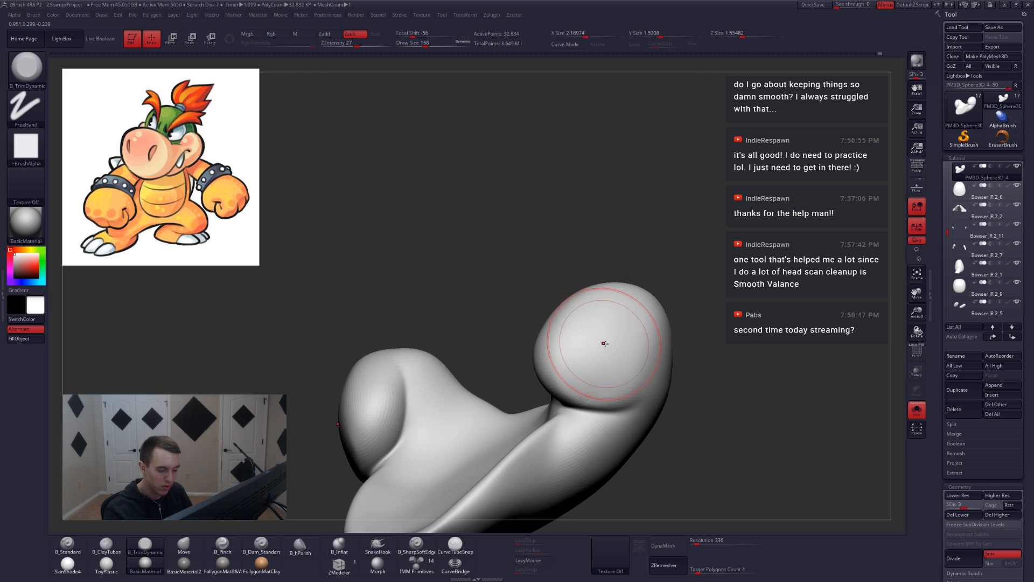
pyautogui.press('2')
pyautogui.moveTo(586, 370)
pyautogui.mouseDown()
pyautogui.moveTo(628, 322)
pyautogui.moveTo(593, 364)
pyautogui.moveTo(602, 350)
pyautogui.mouseUp()
pyautogui.hotkey('ctrl', 'z')
# Smooth the front of the cheek at draw size 112 and return the mesh to subdivision level 5.
pyautogui.press('space')
pyautogui.moveTo(632, 353); pyautogui.dragTo(610, 334, button='right')
pyautogui.press('d')
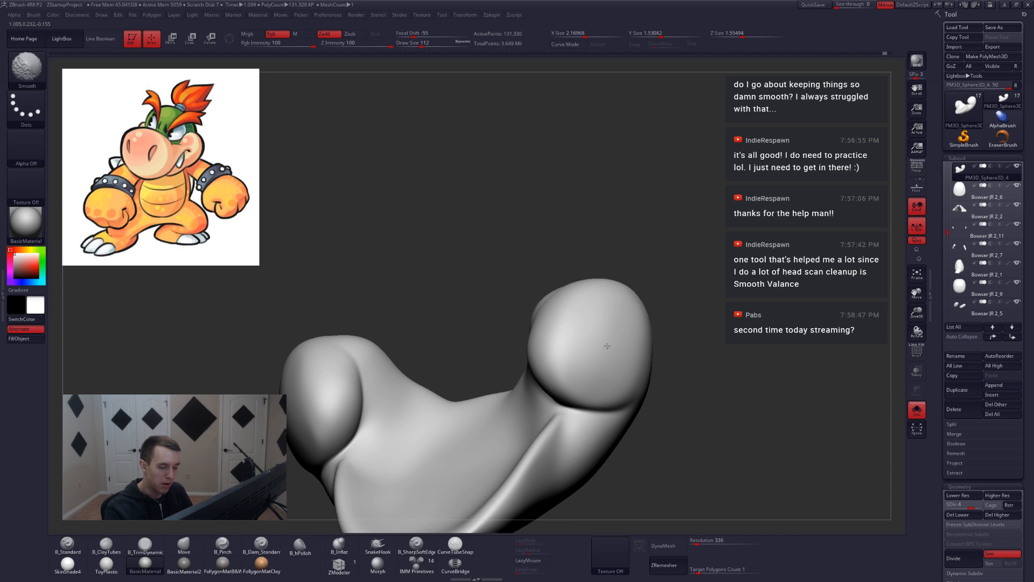
pyautogui.press('d')
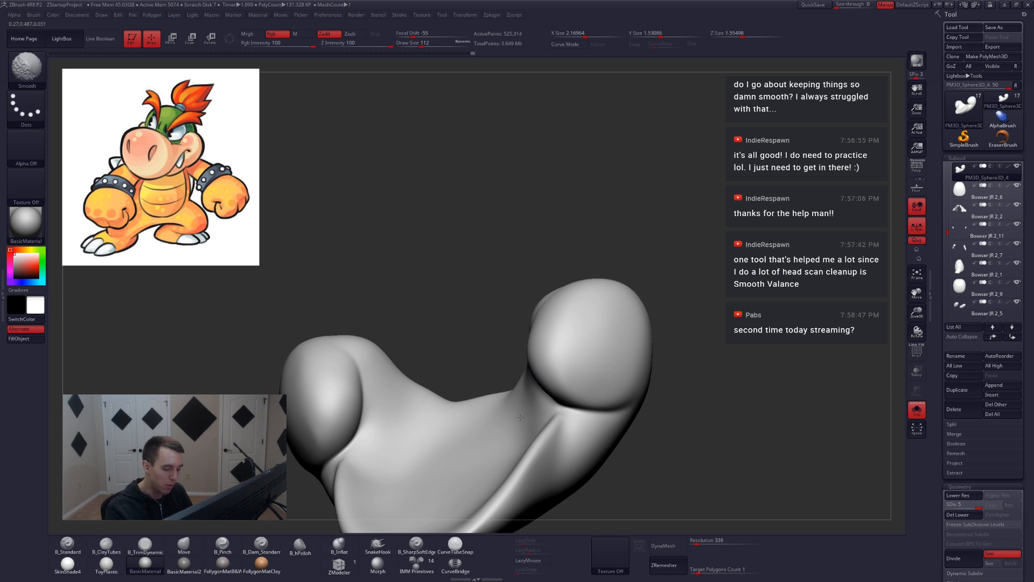
pyautogui.keyDown('ctrl'); pyautogui.moveTo(520, 417); pyautogui.dragTo(605, 273, button='right'); pyautogui.keyUp('ctrl')
pyautogui.hotkey('shift', 's')
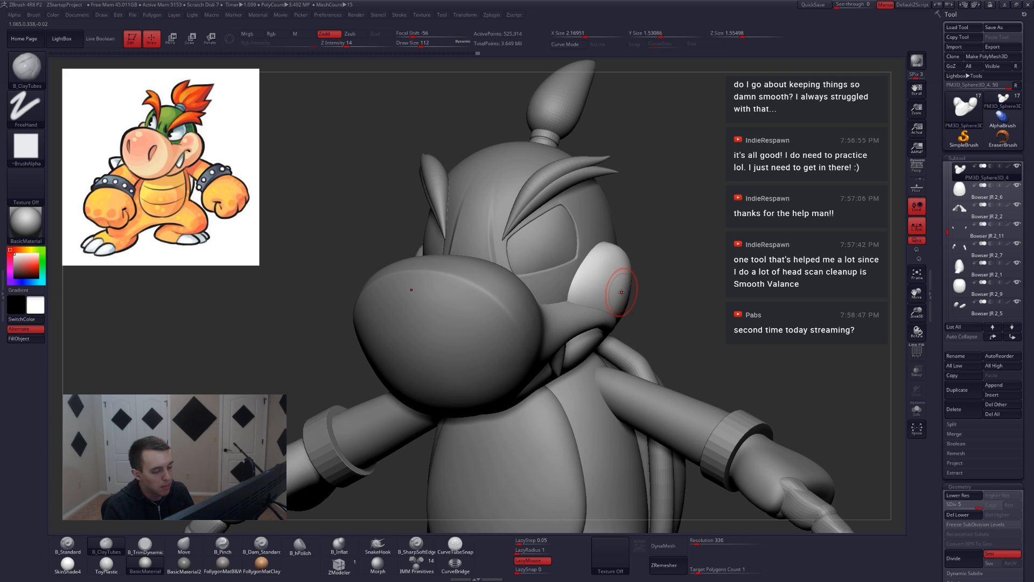
# Set the Move brush to draw size 132 and examine the cheek's fit against the head from several angles.
pyautogui.click(192, 546)
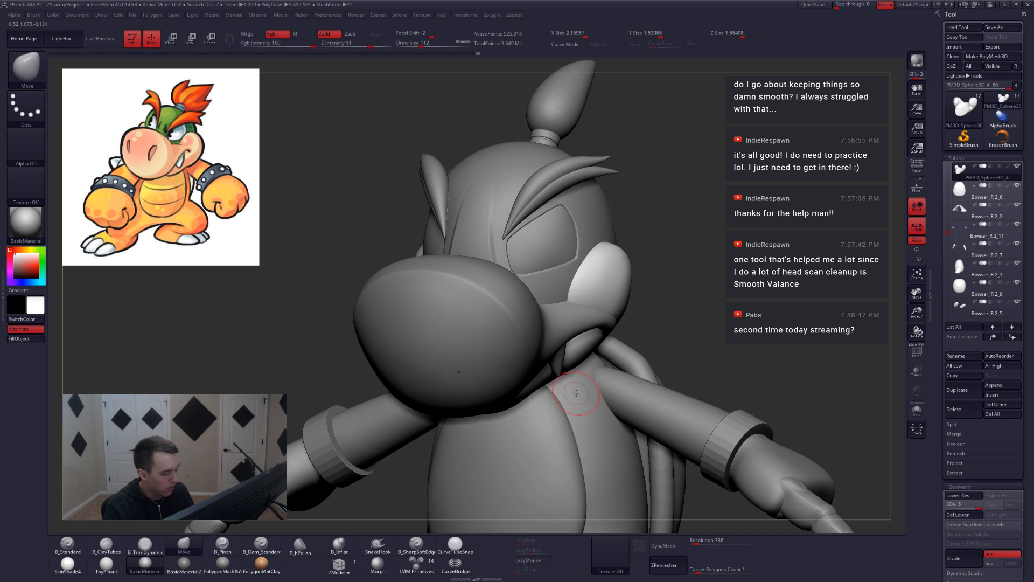
pyautogui.moveTo(593, 353); pyautogui.dragTo(600, 302, button='right')
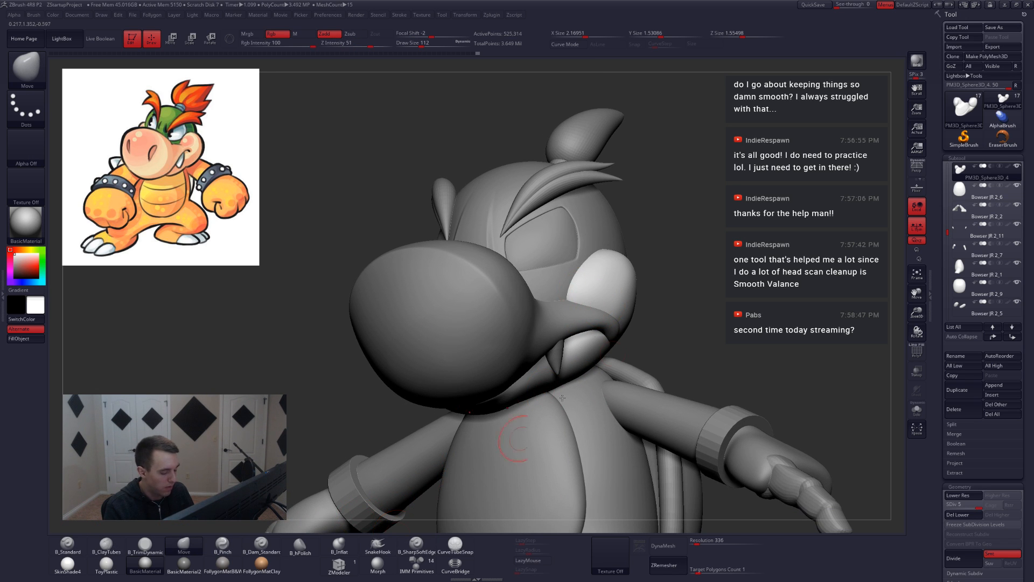
pyautogui.hotkey('shift', 's')
pyautogui.keyDown('ctrl'); pyautogui.moveTo(587, 265); pyautogui.dragTo(616, 295, button='right'); pyautogui.keyUp('ctrl')
pyautogui.press('space')
pyautogui.moveTo(613, 294); pyautogui.dragTo(616, 294)
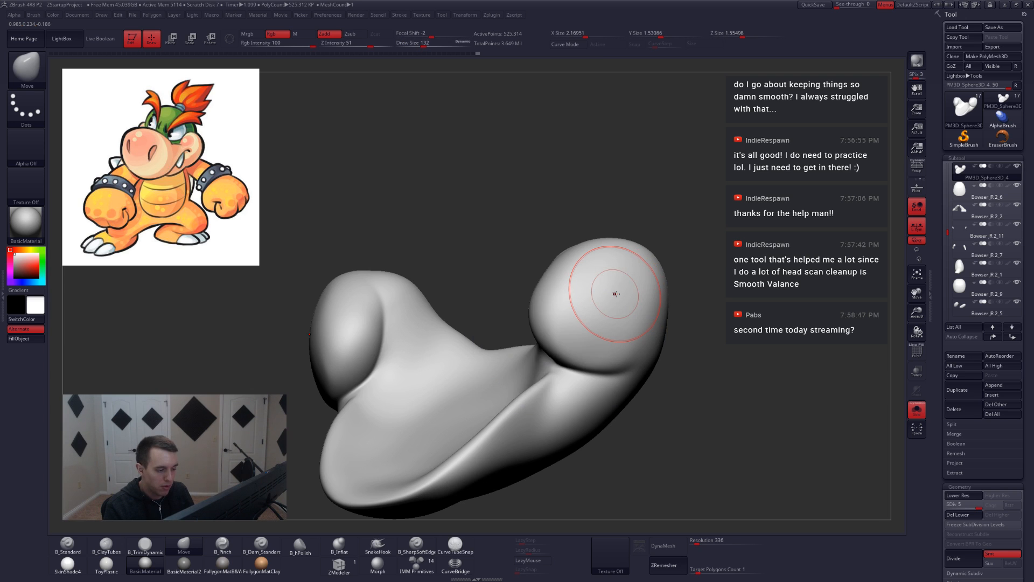
pyautogui.hotkey('shift', 's')
pyautogui.moveTo(636, 302); pyautogui.dragTo(638, 336, button='right')
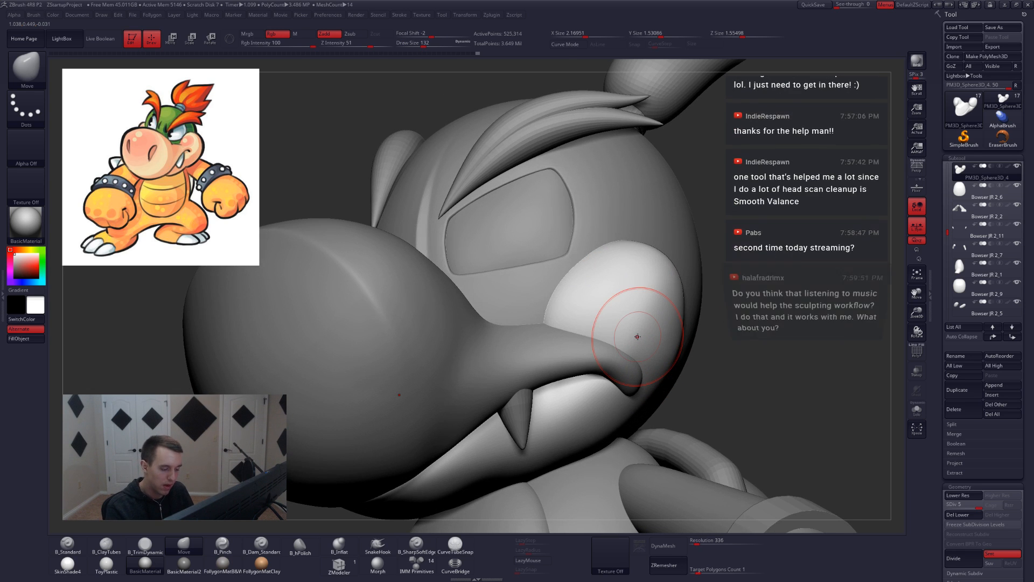
pyautogui.press('b')
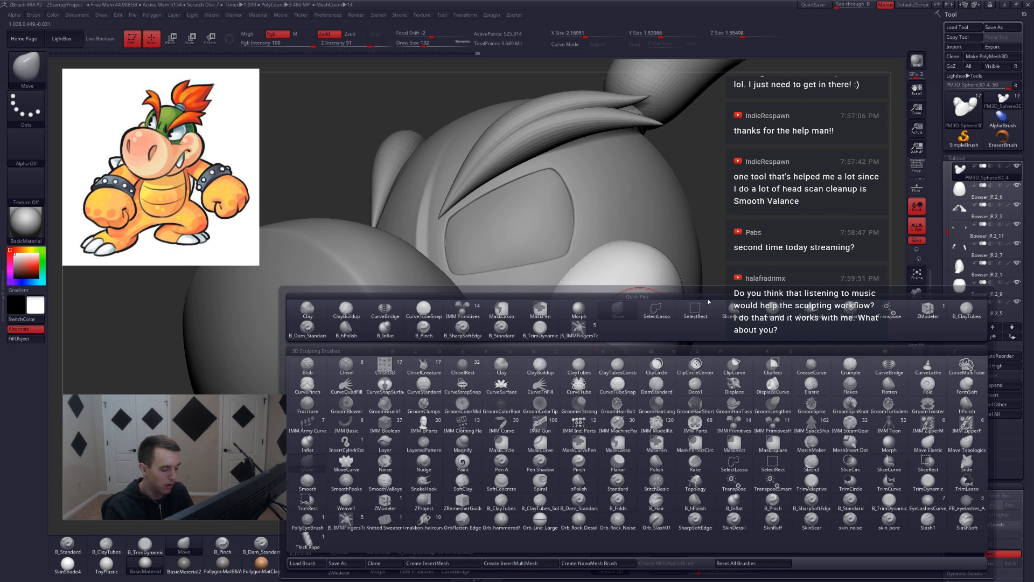
pyautogui.moveTo(614, 349)
pyautogui.mouseDown(button='right')
pyautogui.moveTo(598, 356)
pyautogui.moveTo(652, 338)
pyautogui.mouseUp(button='right')
# Isolate the jaw and cheek piece and trim the cheek's outer surface with the TrimDynamic brush at draw size 128.
pyautogui.press('space')
pyautogui.moveTo(652, 339); pyautogui.dragTo(650, 339)
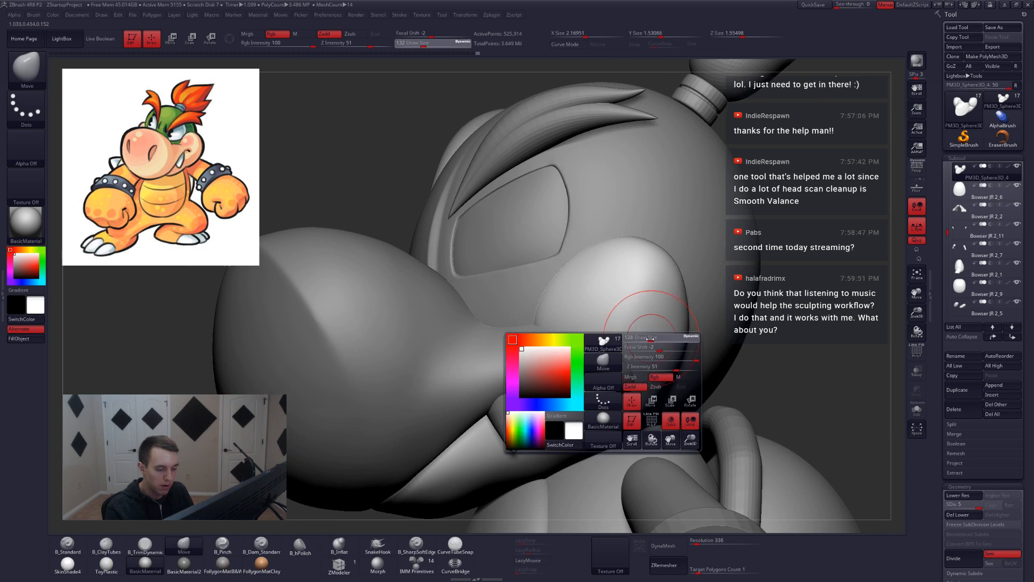
pyautogui.hotkey('shift', 's')
pyautogui.moveTo(650, 339); pyautogui.dragTo(620, 334, button='right')
pyautogui.press('3')
pyautogui.press('space')
pyautogui.moveTo(603, 342); pyautogui.dragTo(659, 283)
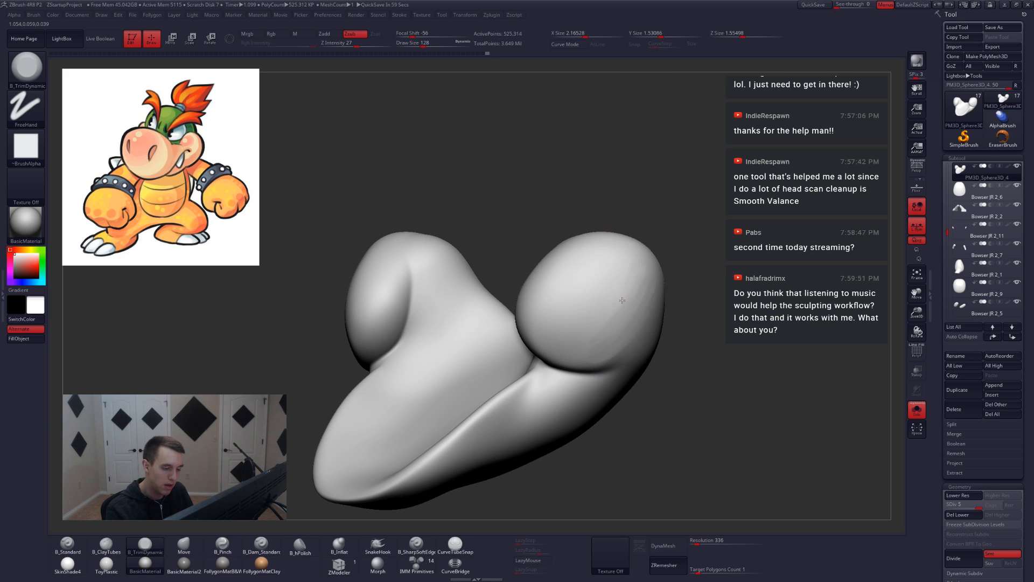
# Smooth and trim the cheek at subdivision level 3 with draw size 116 and restore subdivision level 5.
pyautogui.hotkey('shift', 'd')
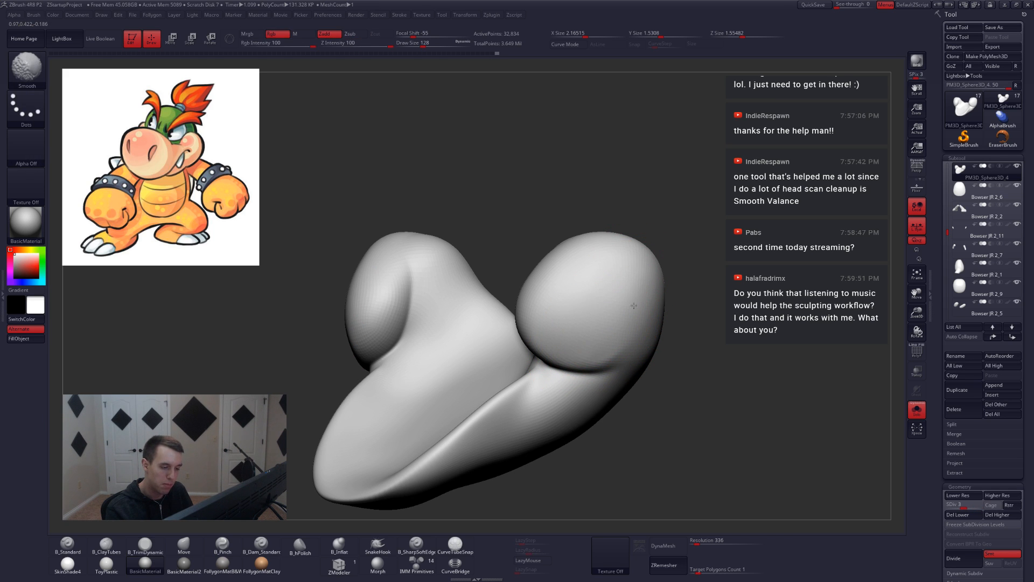
pyautogui.hotkey('shift', 'd')
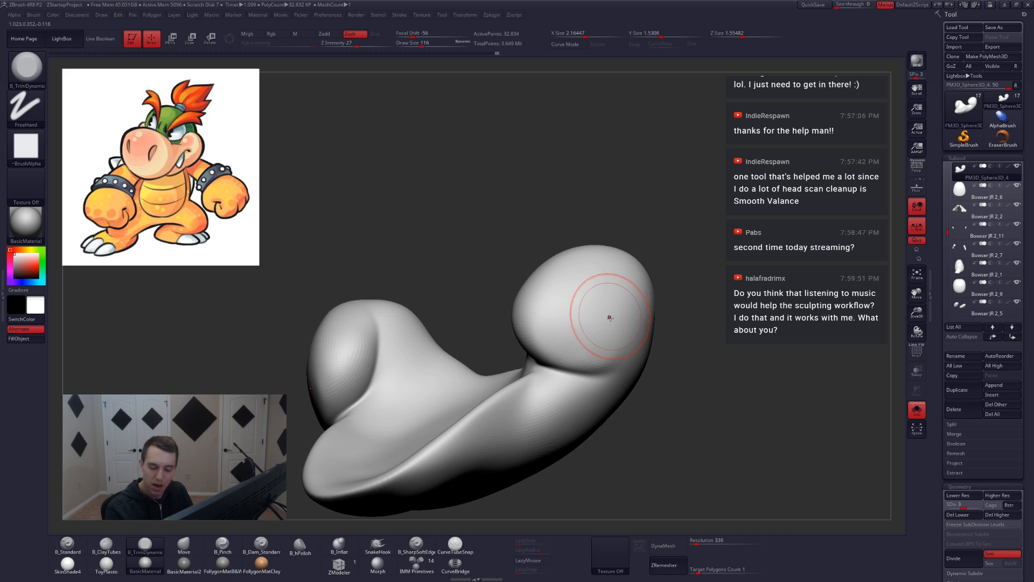
pyautogui.press('d')
pyautogui.press('d')
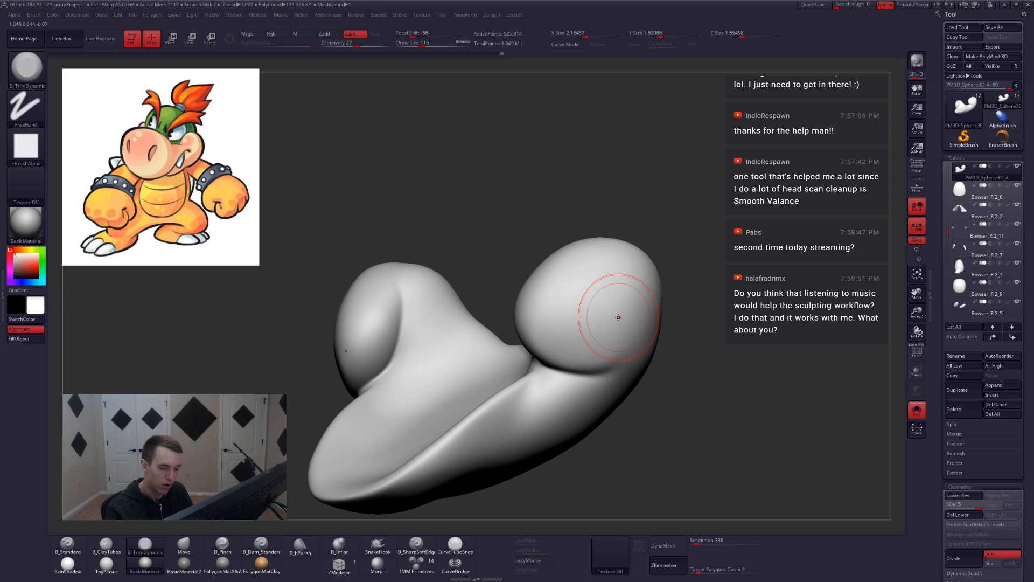
# Smooth the side of the jaw just below the cheek at draw size 154 and show the whole model again.
pyautogui.moveTo(646, 449)
pyautogui.keyDown('alt'); pyautogui.mouseDown()
pyautogui.moveTo(606, 347)
pyautogui.moveTo(631, 384)
pyautogui.moveTo(604, 366)
pyautogui.moveTo(605, 344)
pyautogui.mouseUp(); pyautogui.keyUp('alt')
pyautogui.press('space')
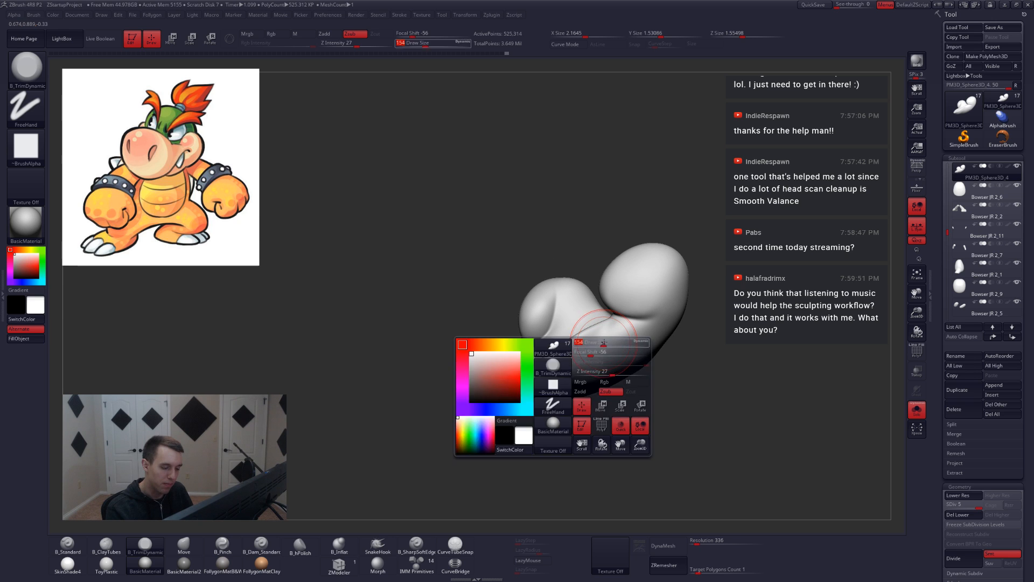
pyautogui.keyDown('alt'); pyautogui.moveTo(631, 388); pyautogui.dragTo(598, 409); pyautogui.keyUp('alt')
pyautogui.keyDown('shift'); pyautogui.moveTo(608, 319); pyautogui.dragTo(589, 335); pyautogui.keyUp('shift')
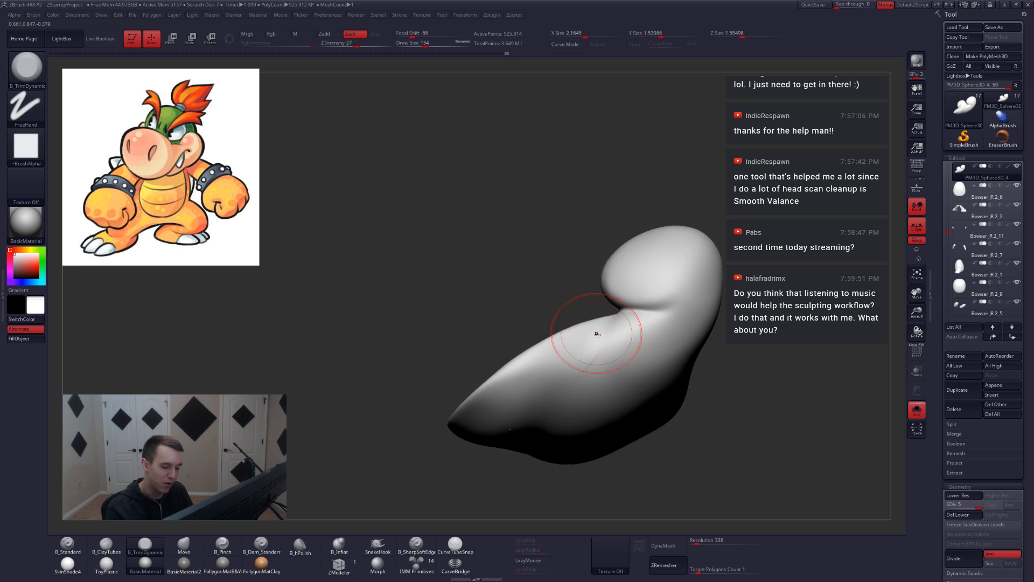
pyautogui.moveTo(591, 377)
pyautogui.mouseDown(button='right')
pyautogui.moveTo(625, 399)
pyautogui.moveTo(636, 373)
pyautogui.moveTo(631, 407)
pyautogui.mouseUp(button='right')
pyautogui.keyDown('shift'); pyautogui.moveTo(595, 385); pyautogui.dragTo(533, 429); pyautogui.keyUp('shift')
pyautogui.hotkey('alt', 's')
pyautogui.moveTo(605, 408); pyautogui.dragTo(641, 409, button='right')
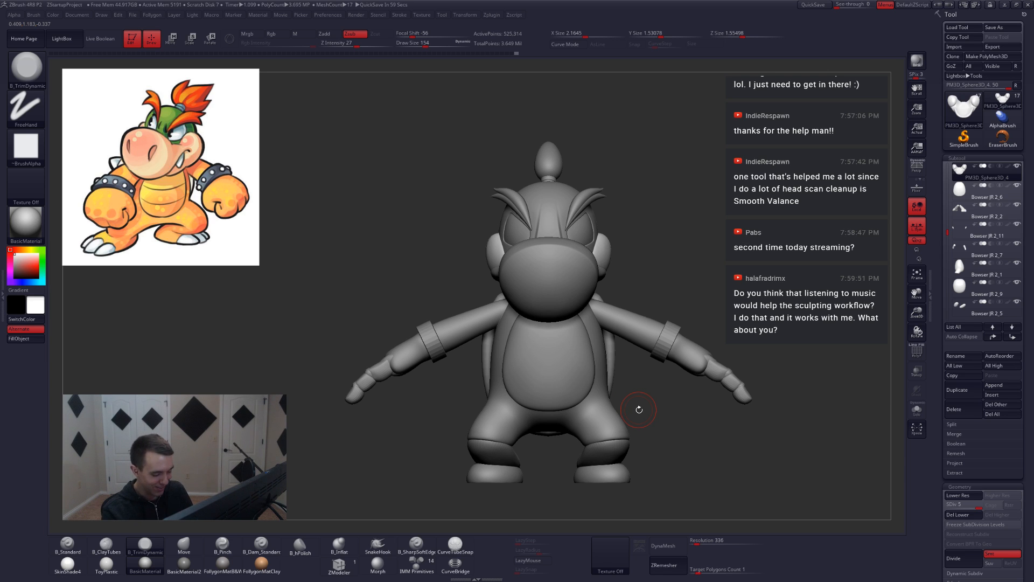
# Select the lower legs and reshape their upper ends below the knees with an enlarged Move brush.
pyautogui.keyDown('alt'); pyautogui.click(609, 450); pyautogui.keyUp('alt')
pyautogui.keyDown('alt'); pyautogui.moveTo(609, 449); pyautogui.dragTo(621, 392, button='right'); pyautogui.keyUp('alt')
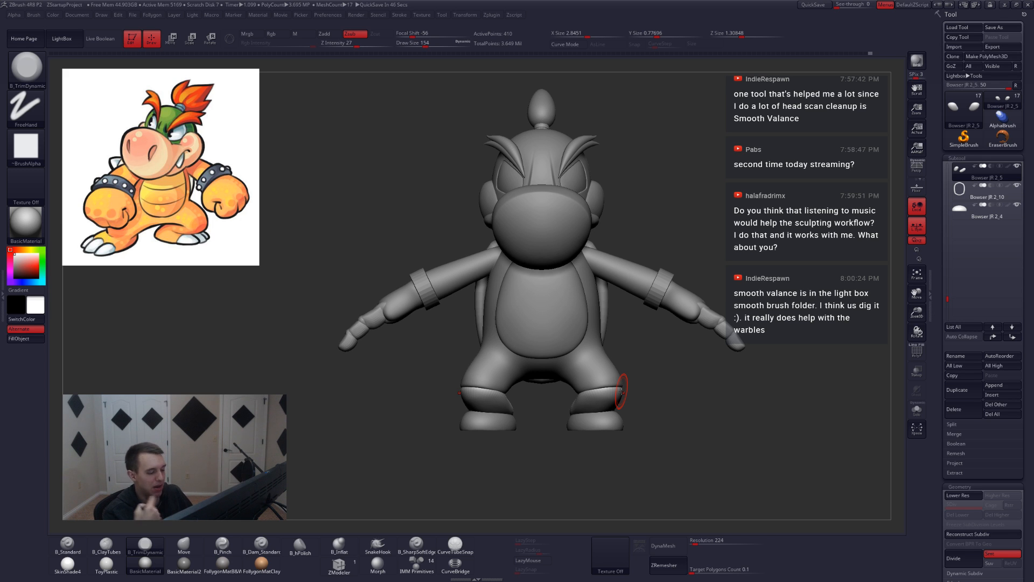
pyautogui.keyDown('alt'); pyautogui.moveTo(592, 398); pyautogui.dragTo(605, 415, button='right'); pyautogui.keyUp('alt')
pyautogui.press('b')
pyautogui.press('m')
pyautogui.press('v')
pyautogui.press('space')
pyautogui.moveTo(606, 405); pyautogui.dragTo(622, 406)
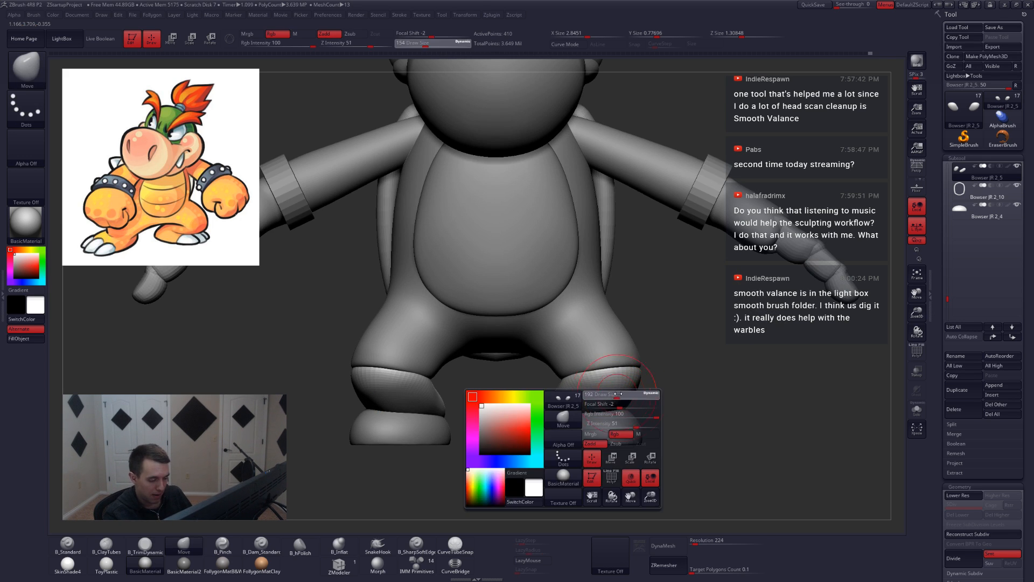
pyautogui.moveTo(633, 404); pyautogui.dragTo(627, 372, button='right')
pyautogui.moveTo(627, 372); pyautogui.dragTo(622, 378)
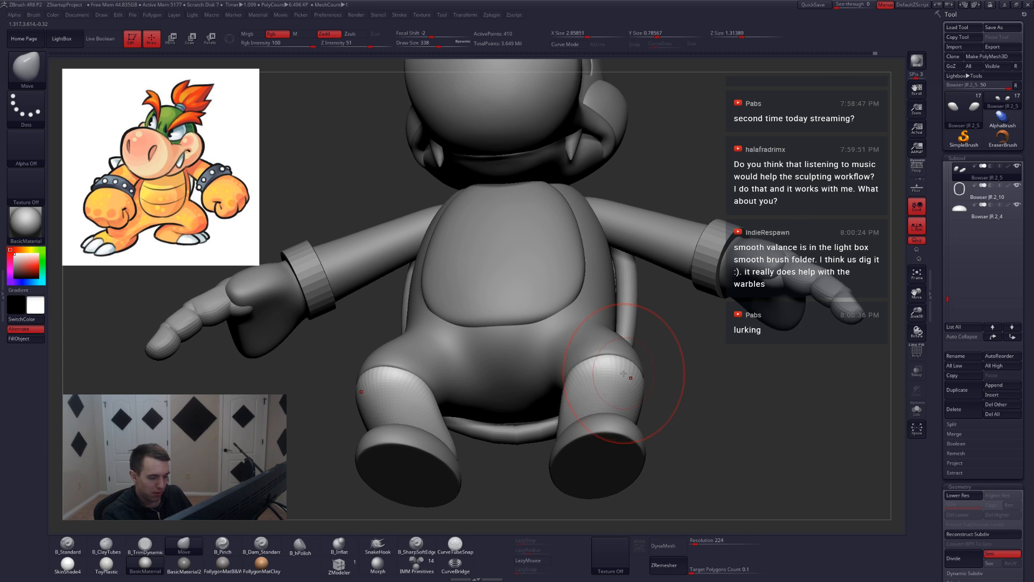
# Select the belly plate and adjust its outline with the Move brush at draw size 415.
pyautogui.moveTo(622, 378)
pyautogui.keyDown('ctrl'); pyautogui.mouseDown(button='right')
pyautogui.moveTo(663, 367)
pyautogui.moveTo(656, 383)
pyautogui.moveTo(627, 393)
pyautogui.moveTo(595, 302)
pyautogui.moveTo(587, 305)
pyautogui.mouseUp(button='right'); pyautogui.keyUp('ctrl')
pyautogui.keyDown('alt'); pyautogui.click(609, 362); pyautogui.keyUp('alt')
pyautogui.press('space')
pyautogui.moveTo(572, 409); pyautogui.dragTo(579, 410)
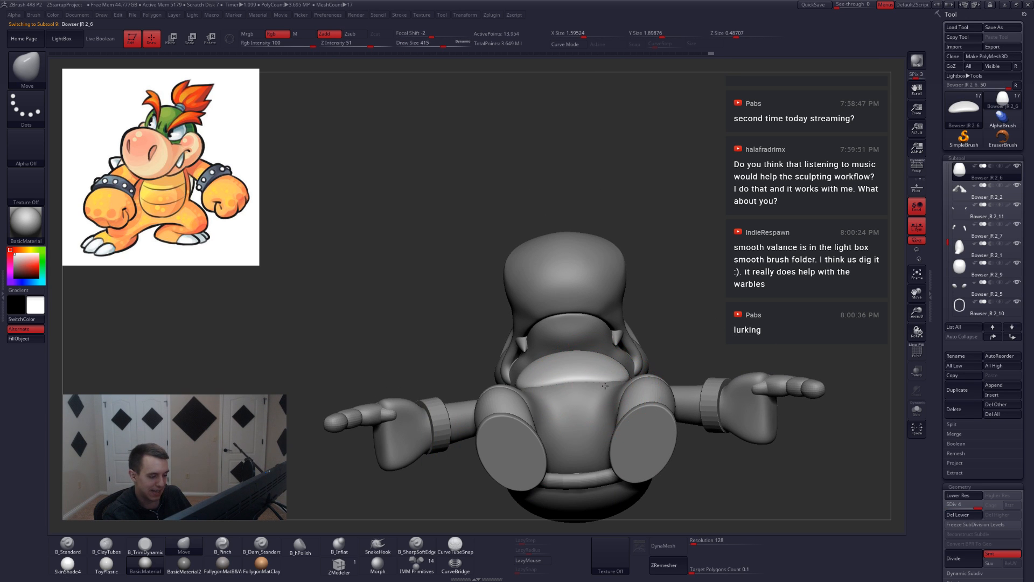
pyautogui.moveTo(593, 394)
pyautogui.keyDown('shift'); pyautogui.mouseDown(button='right')
pyautogui.moveTo(602, 427)
pyautogui.moveTo(613, 411)
pyautogui.moveTo(602, 409)
pyautogui.mouseUp(button='right'); pyautogui.keyUp('shift')
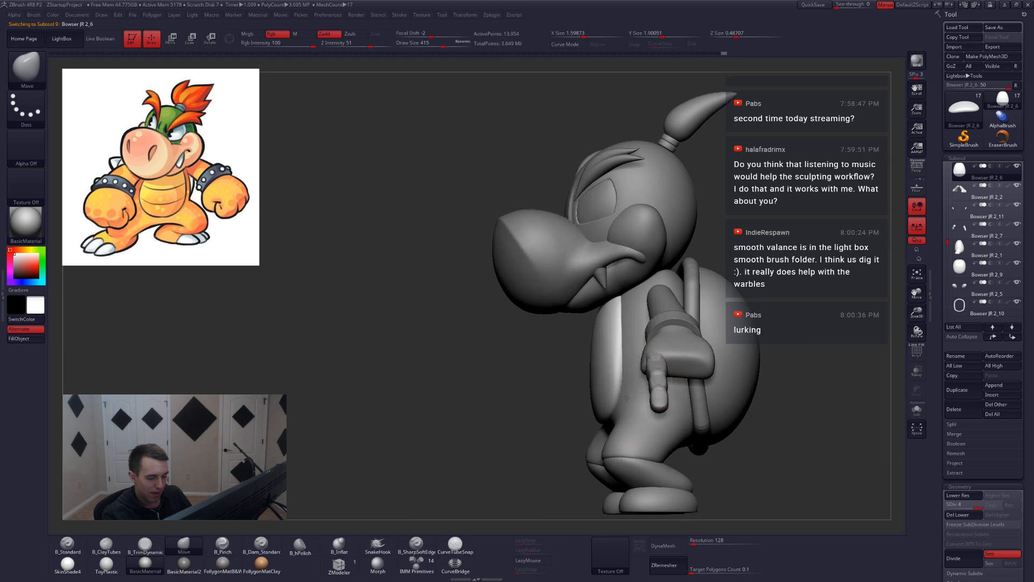
pyautogui.moveTo(618, 380)
pyautogui.mouseDown(button='right')
pyautogui.moveTo(622, 397)
pyautogui.moveTo(596, 429)
pyautogui.mouseUp(button='right')
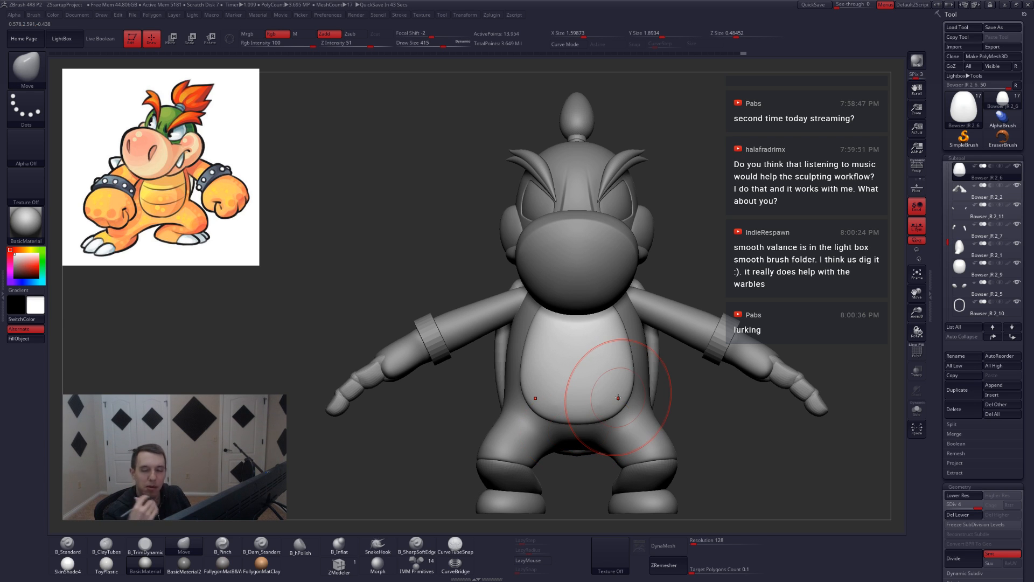
# Reshape the belly plate's lower area at subdivision level 2 with Move at draw size 331 and return it to level 4.
pyautogui.keyDown('ctrl'); pyautogui.moveTo(618, 398); pyautogui.dragTo(593, 401, button='right'); pyautogui.keyUp('ctrl')
pyautogui.hotkey('shift', 'd')
pyautogui.press('space')
pyautogui.moveTo(598, 397); pyautogui.dragTo(587, 398)
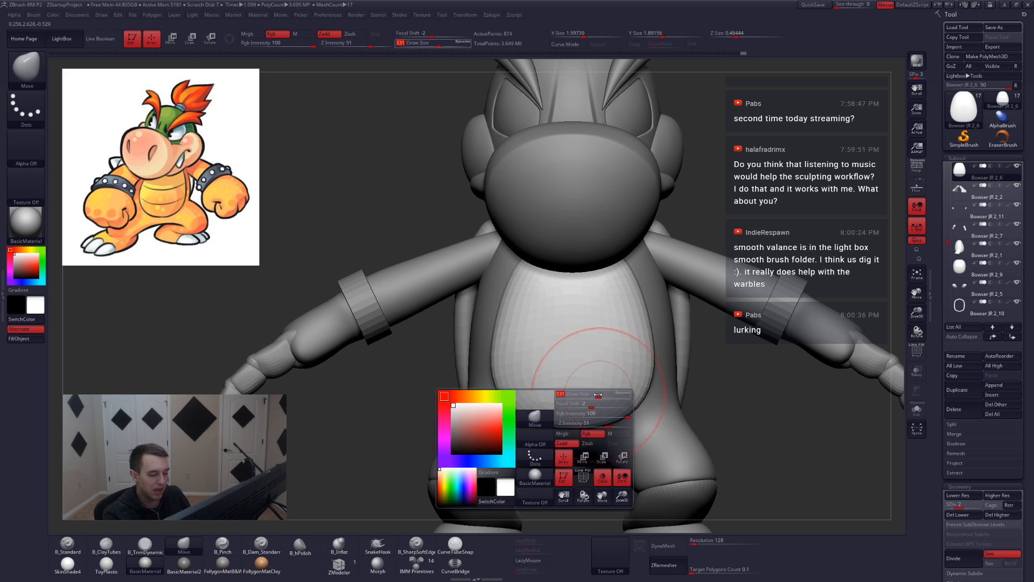
pyautogui.moveTo(581, 404); pyautogui.dragTo(623, 381, button='right')
pyautogui.press('d')
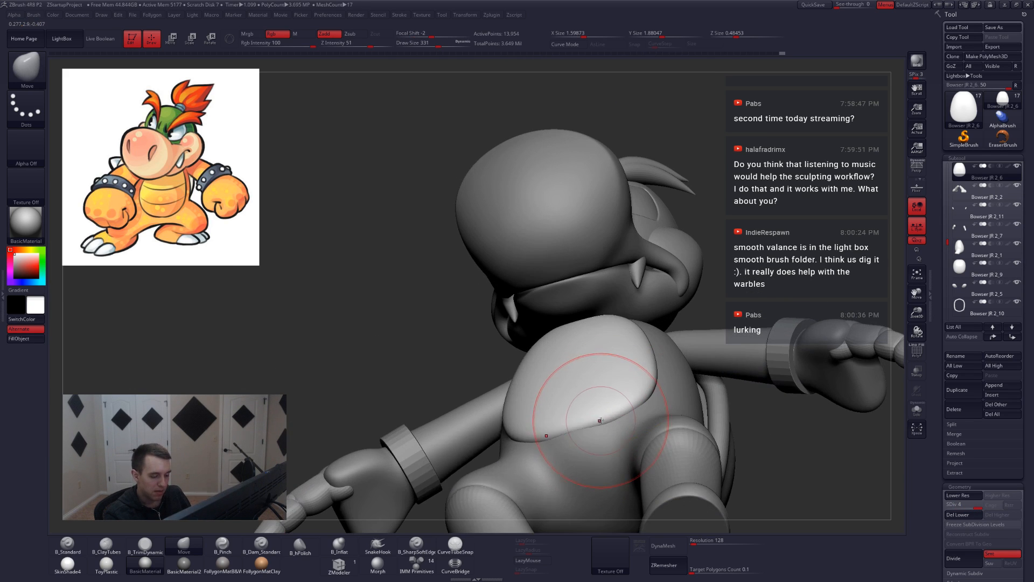
# Refine the belly plate's lower edge with the Move brush at draw size 492, checking it from below and the side.
pyautogui.press('space')
pyautogui.moveTo(597, 418); pyautogui.dragTo(610, 417)
pyautogui.moveTo(609, 417); pyautogui.dragTo(589, 432, button='right')
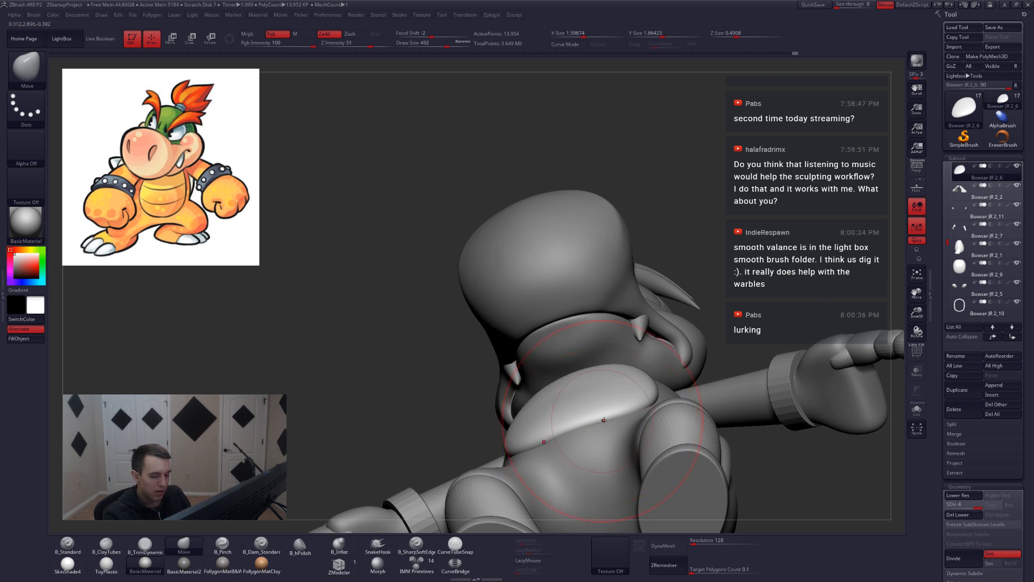
pyautogui.moveTo(592, 422)
pyautogui.mouseDown(button='right')
pyautogui.moveTo(638, 411)
pyautogui.moveTo(651, 375)
pyautogui.mouseUp(button='right')
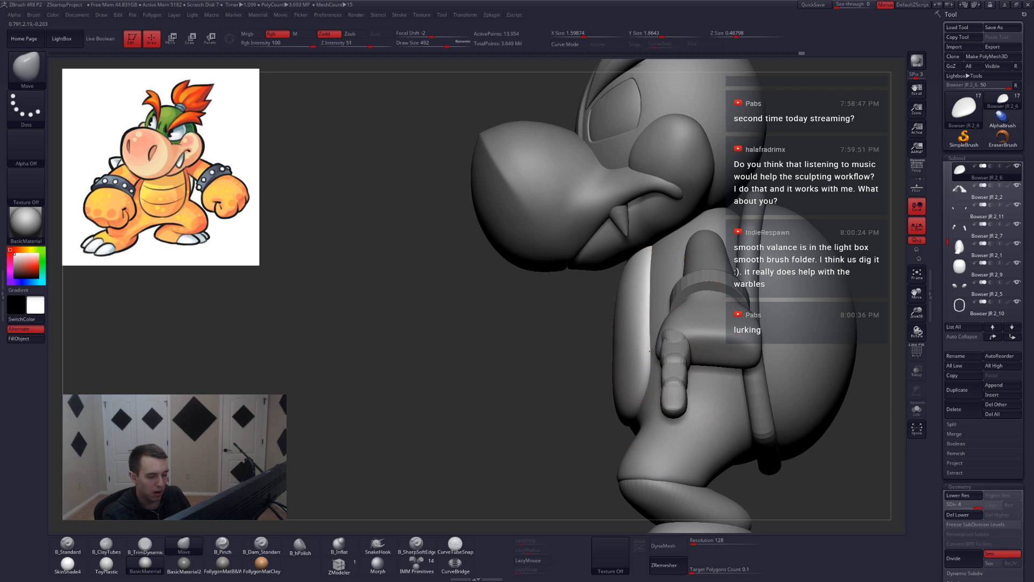
pyautogui.moveTo(649, 364)
pyautogui.mouseDown(button='right')
pyautogui.moveTo(652, 372)
pyautogui.moveTo(614, 380)
pyautogui.moveTo(666, 385)
pyautogui.moveTo(659, 372)
pyautogui.moveTo(650, 380)
pyautogui.moveTo(680, 352)
pyautogui.mouseUp(button='right')
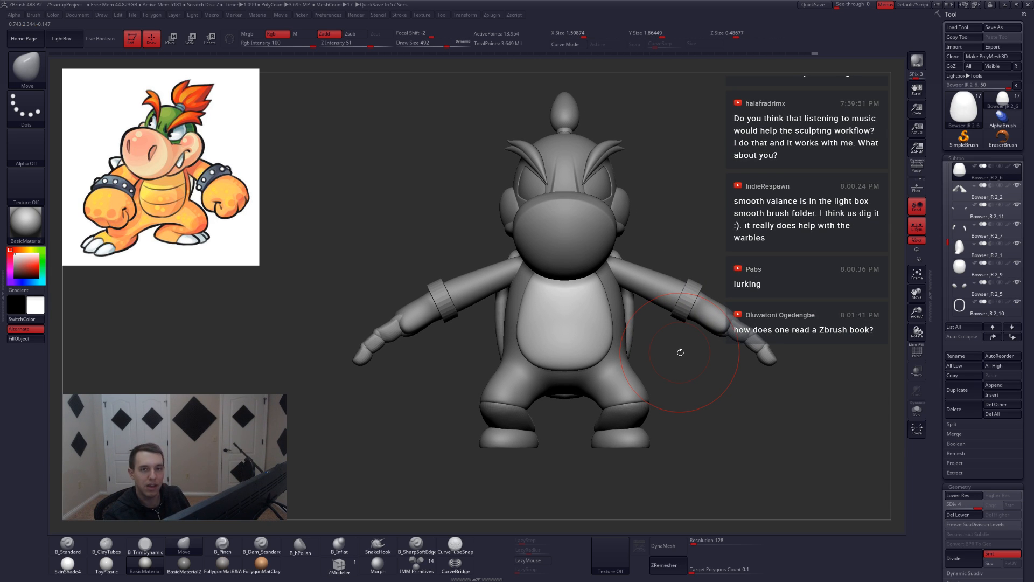
# Select the lower legs, set the draw size to 299 and subdivide their mesh up to level 4.
pyautogui.keyDown('alt'); pyautogui.moveTo(680, 352); pyautogui.dragTo(656, 349, button='right'); pyautogui.keyUp('alt')
pyautogui.keyDown('alt'); pyautogui.click(608, 405); pyautogui.keyUp('alt')
pyautogui.keyDown('ctrl'); pyautogui.moveTo(610, 414); pyautogui.dragTo(619, 426, button='right'); pyautogui.keyUp('ctrl')
pyautogui.press('space')
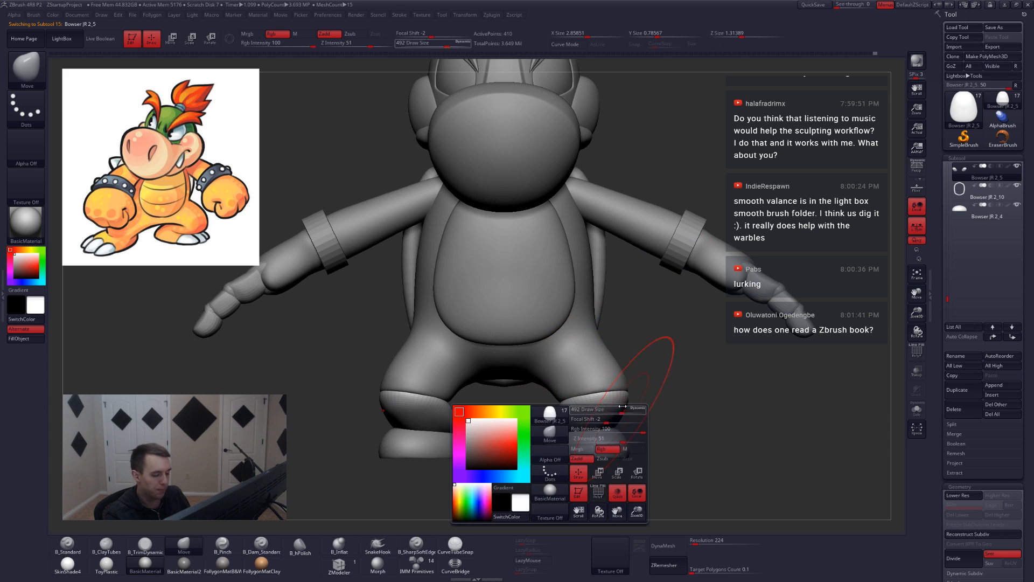
pyautogui.moveTo(625, 412); pyautogui.dragTo(615, 413)
pyautogui.hotkey('shift', 'd')
pyautogui.press('d')
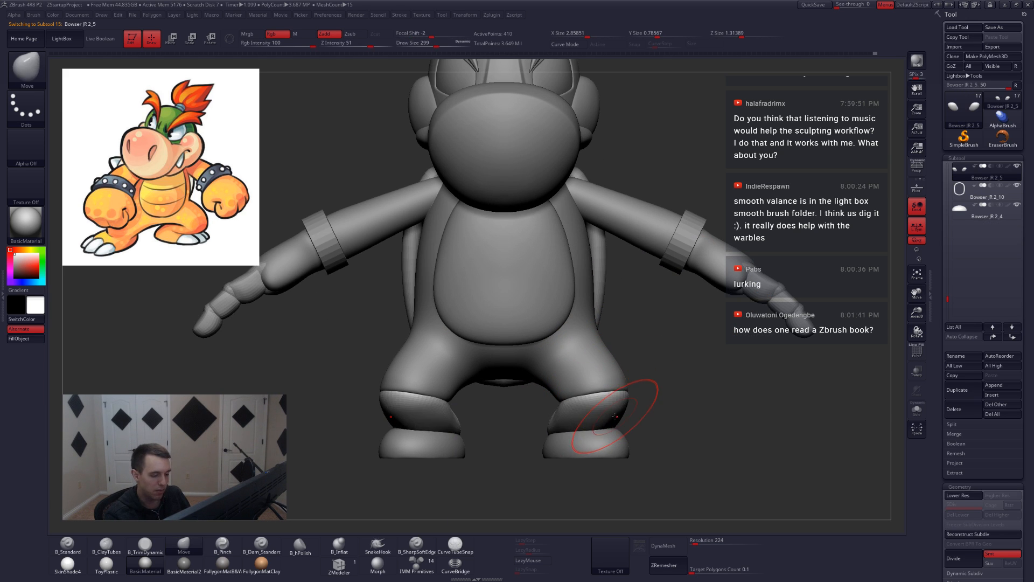
pyautogui.hotkey('shift', 'd')
pyautogui.press('d')
pyautogui.press('d')
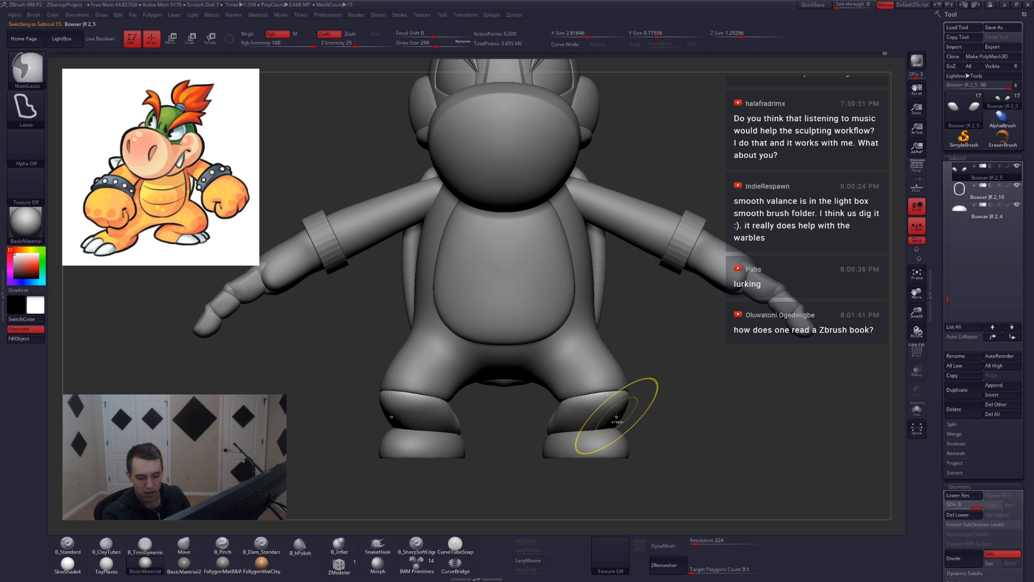
pyautogui.hotkey('ctrl', 'd')
# Adjust the front of the lower legs near the knees with the resized Move brush.
pyautogui.moveTo(617, 416); pyautogui.dragTo(613, 398, button='right')
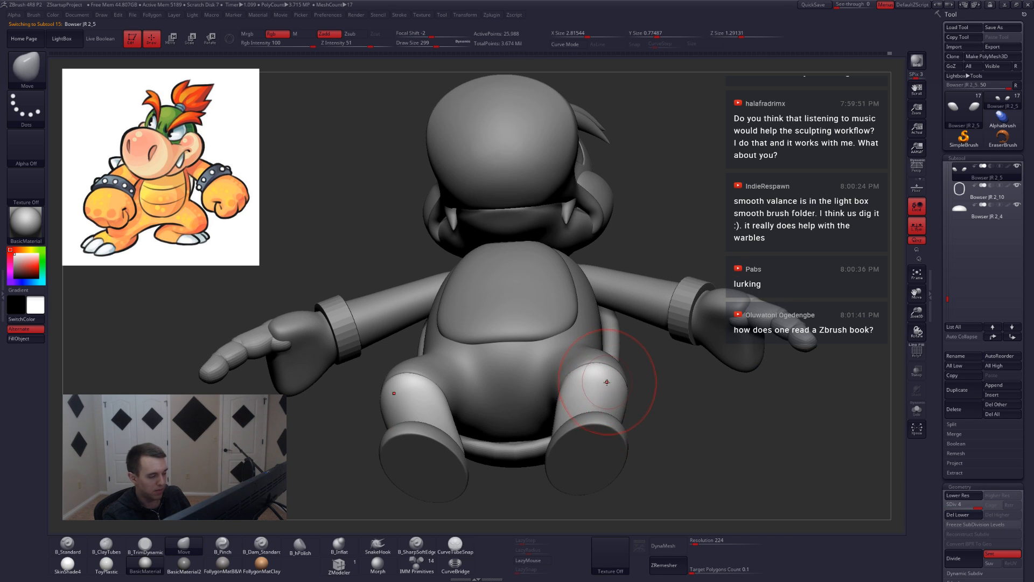
pyautogui.press('space')
pyautogui.moveTo(607, 382)
pyautogui.mouseDown()
pyautogui.moveTo(616, 383)
pyautogui.moveTo(591, 377)
pyautogui.mouseUp()
pyautogui.moveTo(592, 376); pyautogui.dragTo(596, 378)
pyautogui.moveTo(602, 403)
pyautogui.mouseDown(button='right')
pyautogui.moveTo(608, 428)
pyautogui.moveTo(631, 396)
pyautogui.moveTo(596, 377)
pyautogui.mouseUp(button='right')
# Select the body and reshape the thigh's lower end around the knee with the Move brush, reducing its draw size to 245.
pyautogui.keyDown('alt'); pyautogui.click(605, 365); pyautogui.keyUp('alt')
pyautogui.press('space')
pyautogui.moveTo(596, 382); pyautogui.dragTo(584, 382)
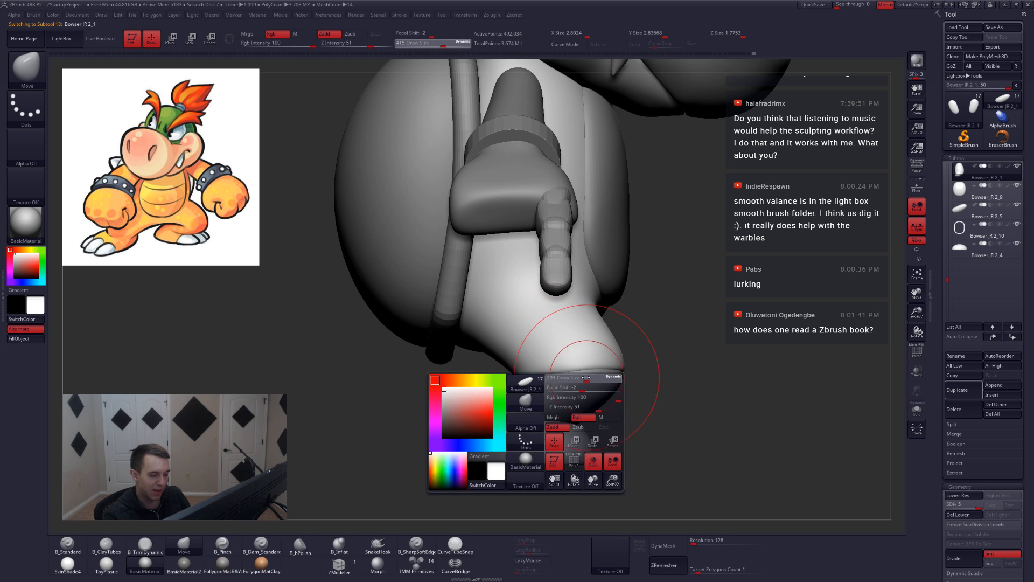
pyautogui.moveTo(585, 386)
pyautogui.mouseDown(button='right')
pyautogui.moveTo(599, 392)
pyautogui.moveTo(590, 389)
pyautogui.mouseUp(button='right')
pyautogui.press('space')
pyautogui.moveTo(587, 386)
pyautogui.mouseDown()
pyautogui.moveTo(574, 386)
pyautogui.moveTo(602, 381)
pyautogui.mouseUp()
pyautogui.press('space')
pyautogui.press('space')
pyautogui.moveTo(602, 381); pyautogui.dragTo(695, 381, button='right')
# Isolate the body and rework the hollow leg openings with Move at draw size 145 and a ClayTubes stroke.
pyautogui.hotkey('alt', 's')
pyautogui.keyDown('alt'); pyautogui.moveTo(574, 399); pyautogui.dragTo(626, 378, button='right'); pyautogui.keyUp('alt')
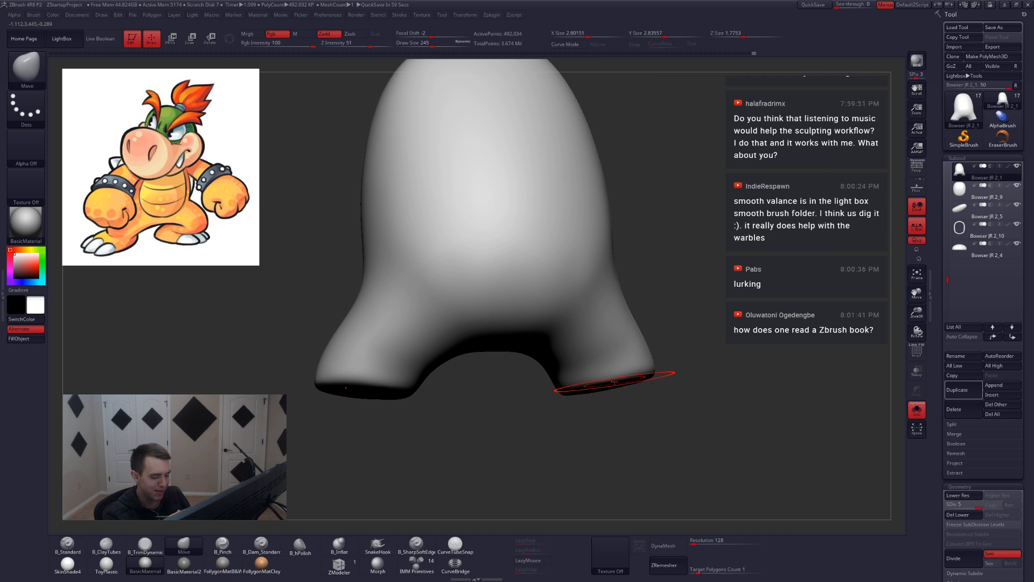
pyautogui.moveTo(609, 388); pyautogui.dragTo(608, 318, button='right')
pyautogui.press('space')
pyautogui.moveTo(609, 428); pyautogui.dragTo(590, 427)
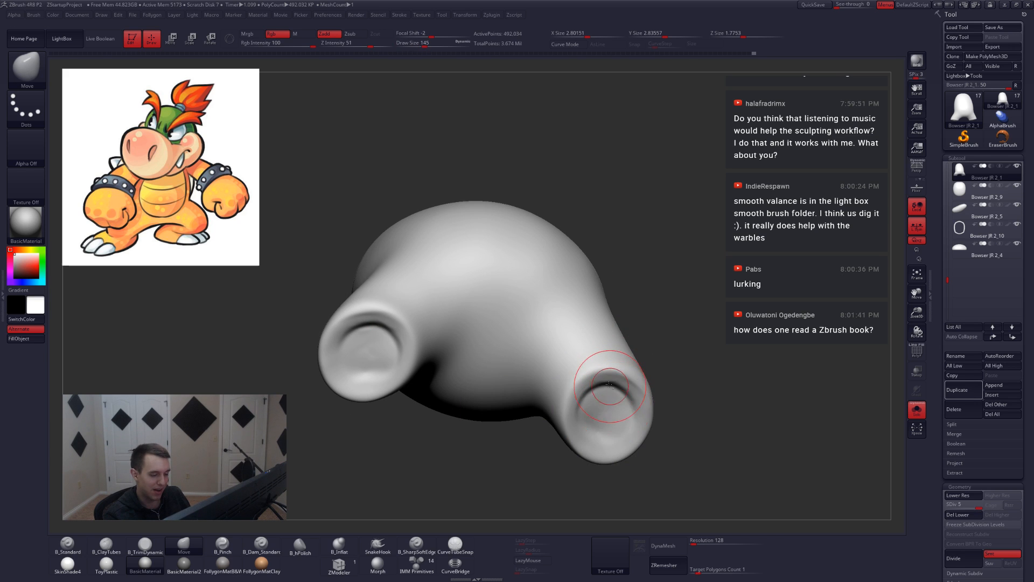
pyautogui.moveTo(605, 378)
pyautogui.mouseDown(button='right')
pyautogui.moveTo(601, 394)
pyautogui.moveTo(598, 353)
pyautogui.mouseUp(button='right')
pyautogui.press('2')
pyautogui.moveTo(592, 377)
pyautogui.mouseDown()
pyautogui.moveTo(608, 357)
pyautogui.moveTo(606, 370)
pyautogui.moveTo(591, 368)
pyautogui.moveTo(604, 368)
pyautogui.moveTo(602, 359)
pyautogui.moveTo(612, 377)
pyautogui.mouseUp()
# Bring the hidden parts of the character back into view and set up the TrimDynamic brush with a draw size of 251.
pyautogui.press('3')
pyautogui.press('s')
pyautogui.press('s')
pyautogui.moveTo(612, 377)
pyautogui.keyDown('ctrl'); pyautogui.mouseDown(button='right')
pyautogui.moveTo(614, 399)
pyautogui.moveTo(668, 391)
pyautogui.moveTo(630, 390)
pyautogui.moveTo(648, 378)
pyautogui.moveTo(591, 389)
pyautogui.moveTo(605, 380)
pyautogui.mouseUp(button='right'); pyautogui.keyUp('ctrl')
pyautogui.hotkey('alt', 's')
pyautogui.press('space')
pyautogui.moveTo(618, 373); pyautogui.dragTo(623, 373)
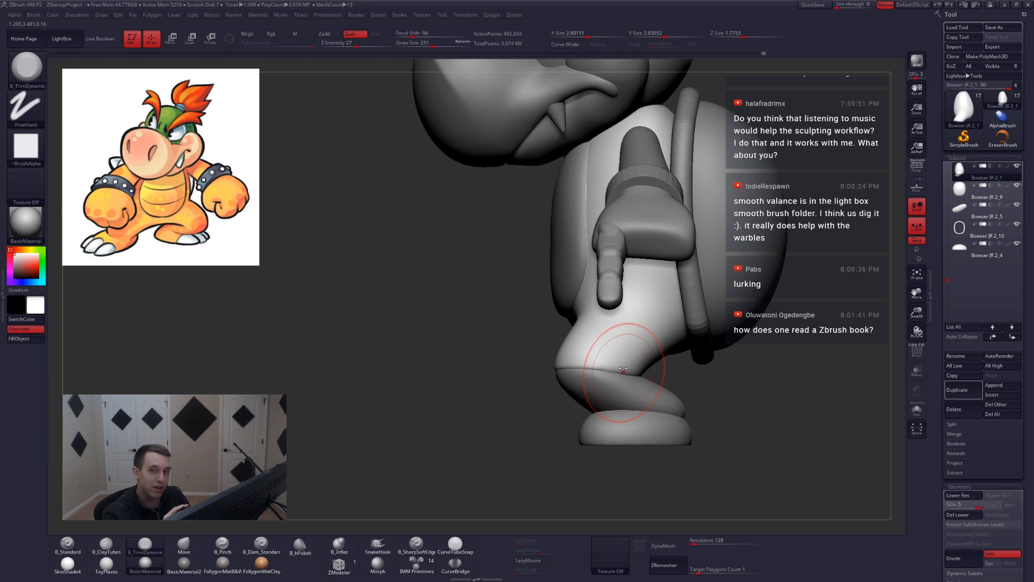
pyautogui.moveTo(653, 375)
pyautogui.keyDown('ctrl'); pyautogui.mouseDown(button='right')
pyautogui.moveTo(628, 377)
pyautogui.moveTo(647, 375)
pyautogui.mouseUp(button='right'); pyautogui.keyUp('ctrl')
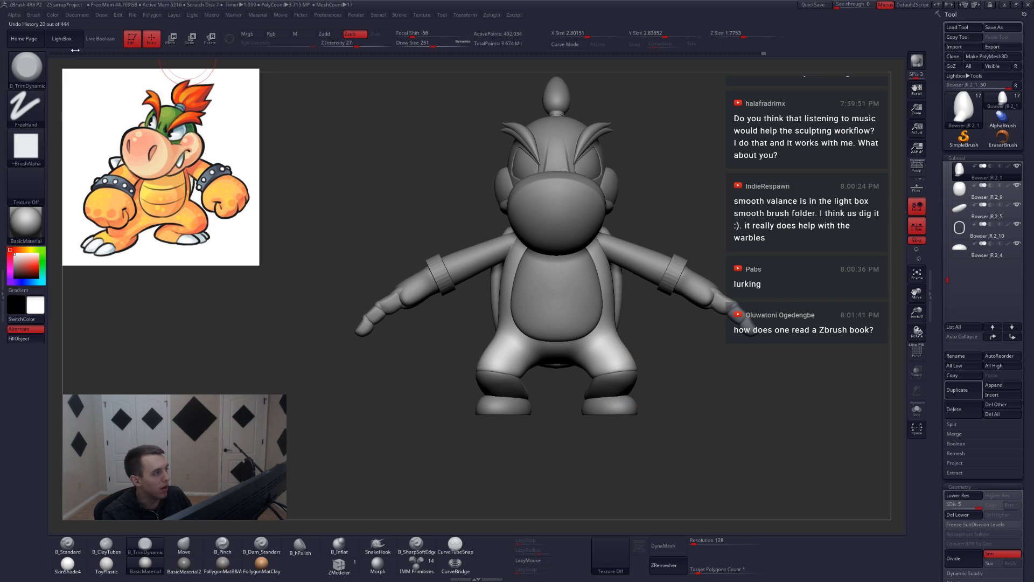
# Apply the FollygonMatB&W material to the sculpt.
pyautogui.click(62, 39)
pyautogui.click(78, 43)
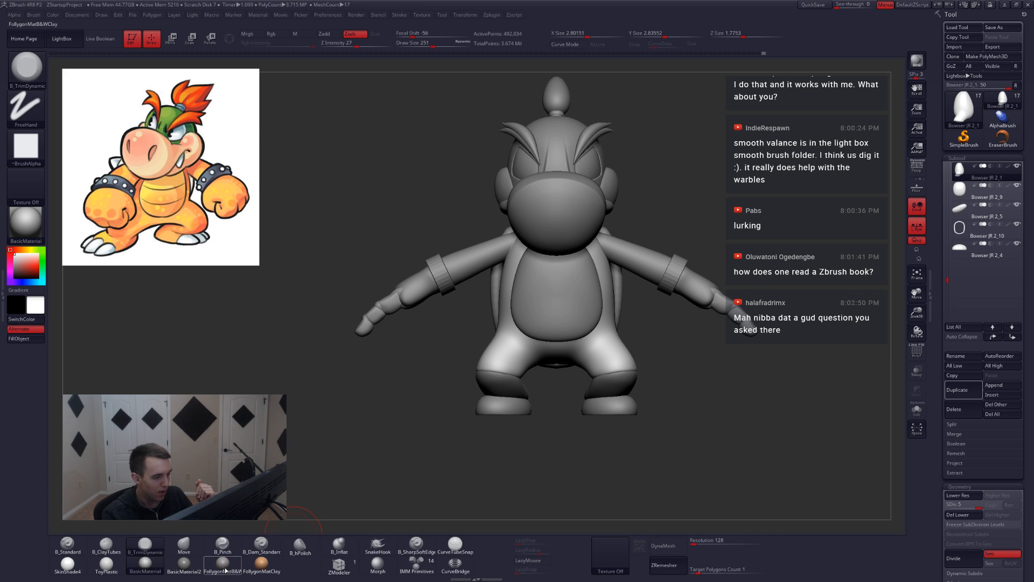
pyautogui.click(223, 563)
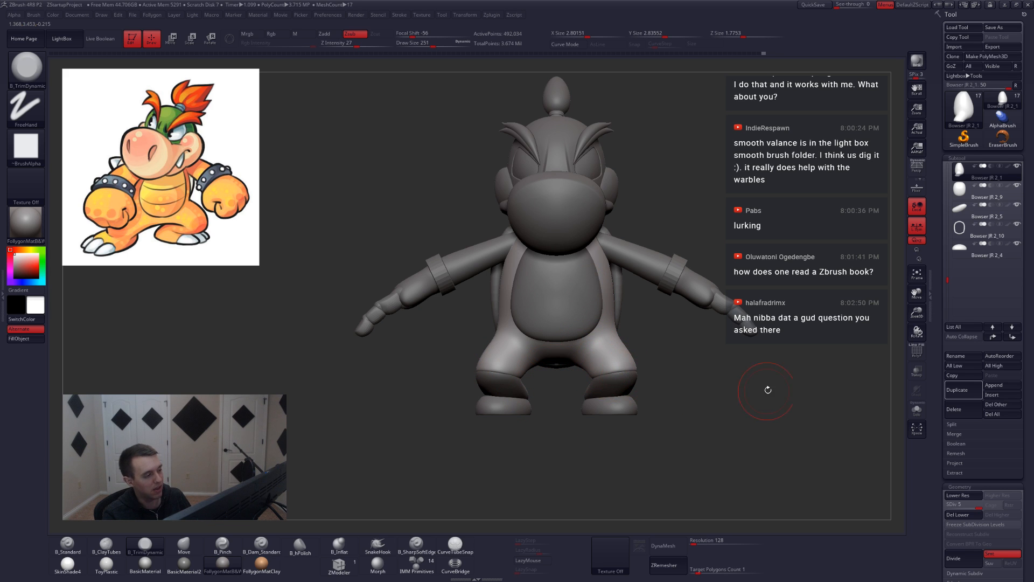
# Switch to Chrome, view the clay materials and sculpting brushes on the Follygon Gumroad page, and return to ZBrush.
pyautogui.hotkey('alt', 'Tab')
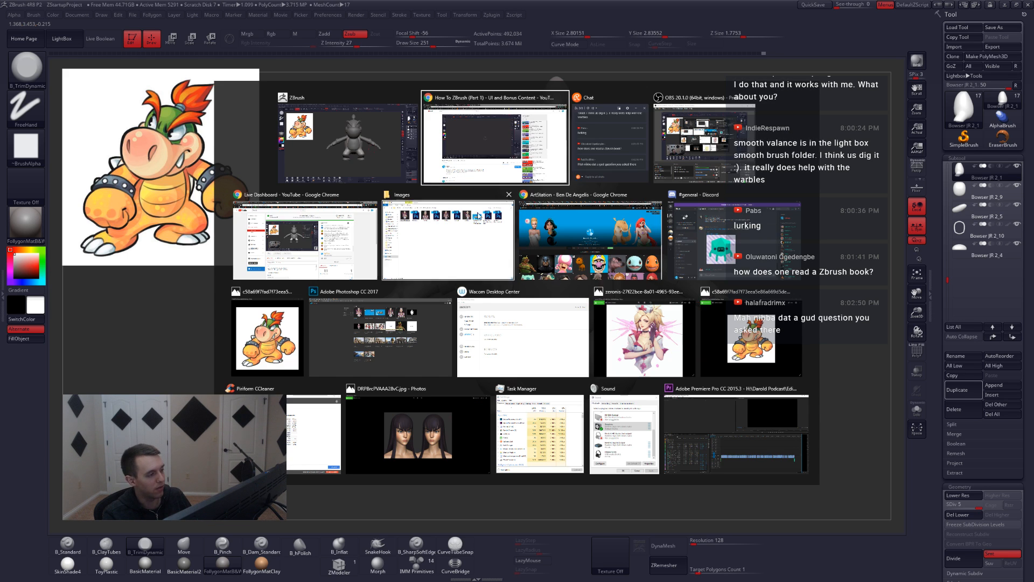
pyautogui.click(483, 147)
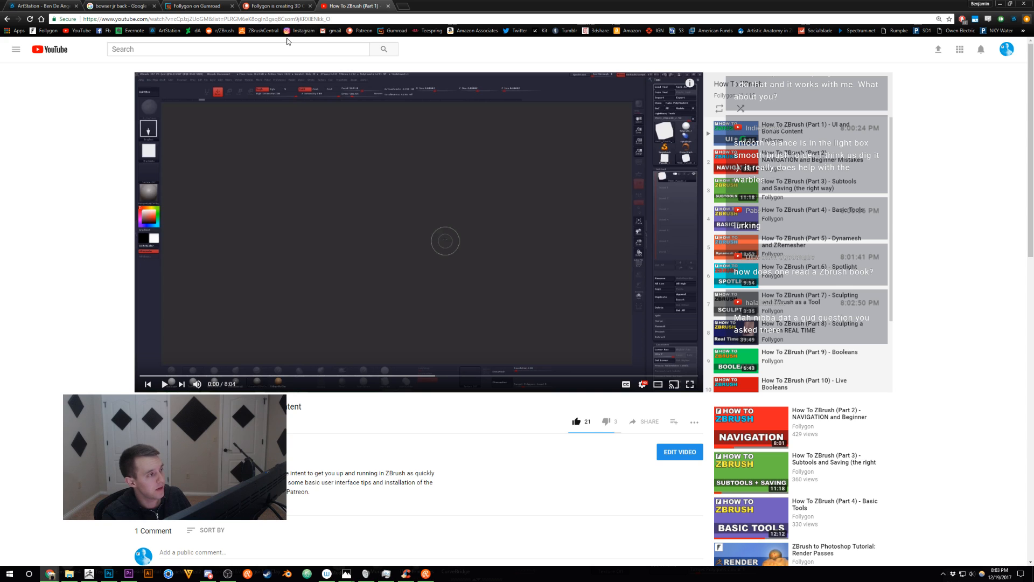
pyautogui.click(397, 30)
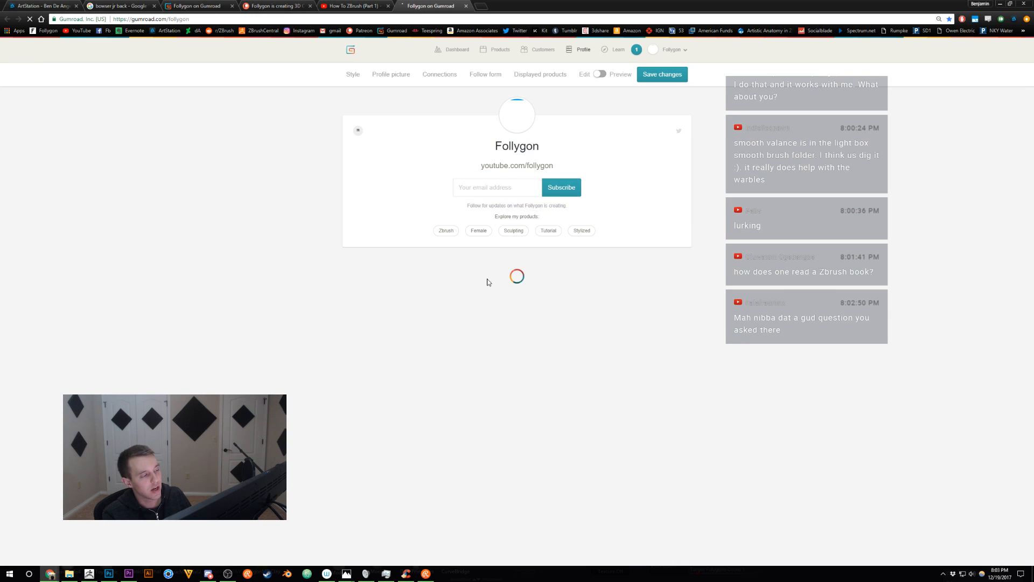
pyautogui.scroll(-2, 445, 268)
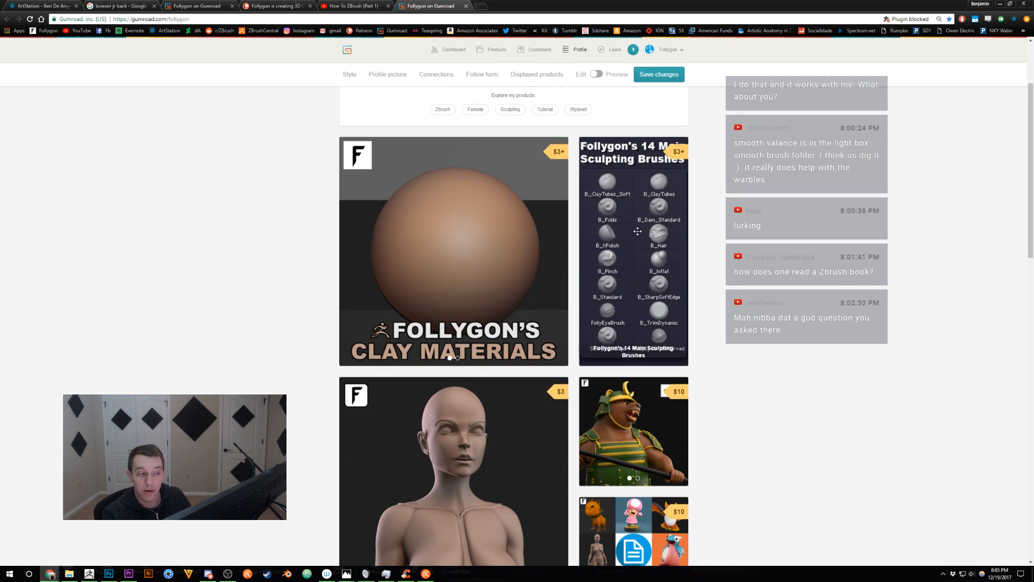
pyautogui.hotkey('alt', 'Tab')
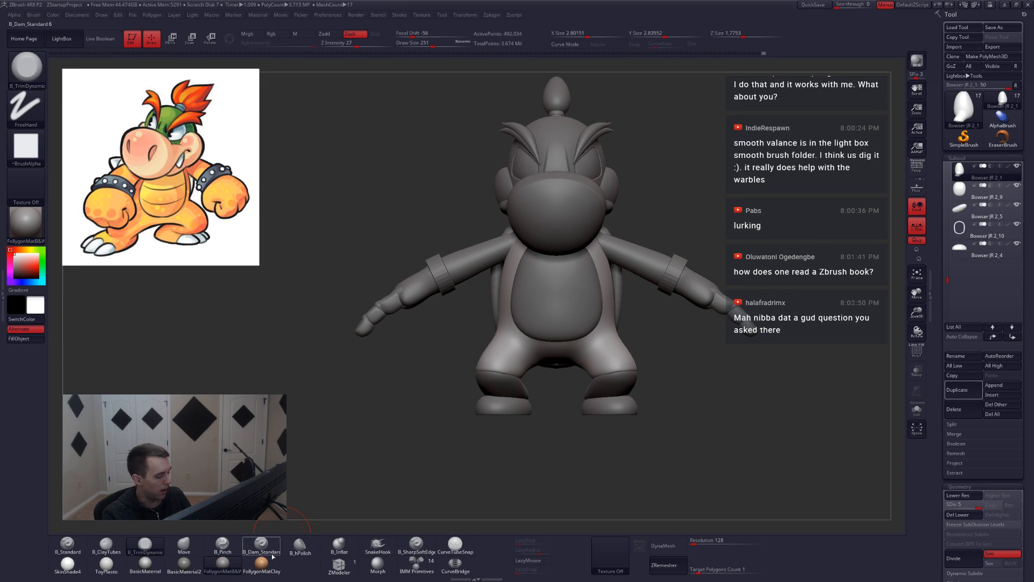
# Try the FollygonMatClay material on the sculpt and return to FollygonMatB&W.
pyautogui.click(252, 565)
pyautogui.click(223, 564)
pyautogui.click(261, 563)
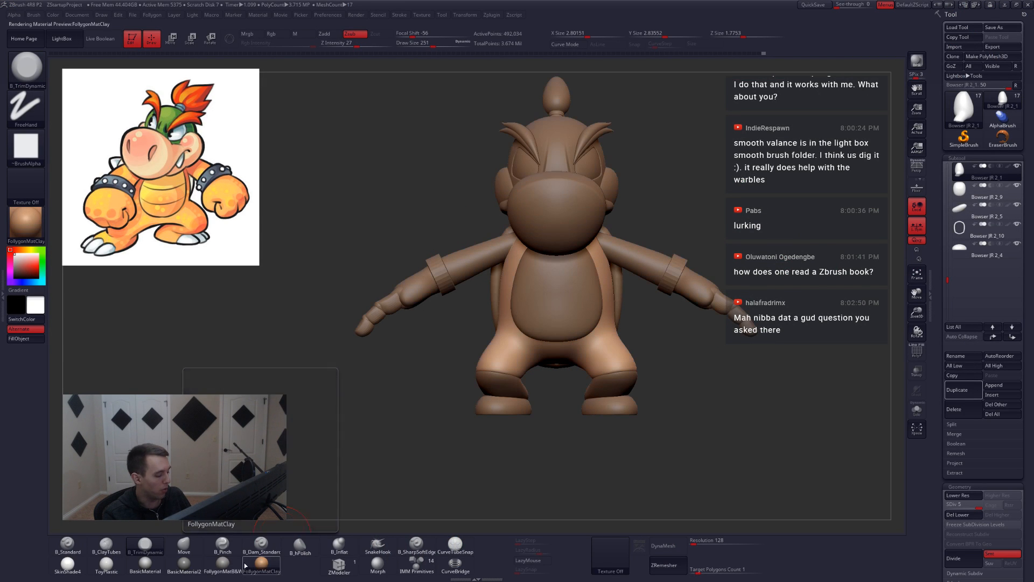
pyautogui.click(227, 565)
# Select the lower legs and compare the FollygonMatClay and FollygonMatB&W materials in side view, keeping FollygonMatB&W.
pyautogui.keyDown('ctrl'); pyautogui.moveTo(569, 354); pyautogui.dragTo(640, 412, button='right'); pyautogui.keyUp('ctrl')
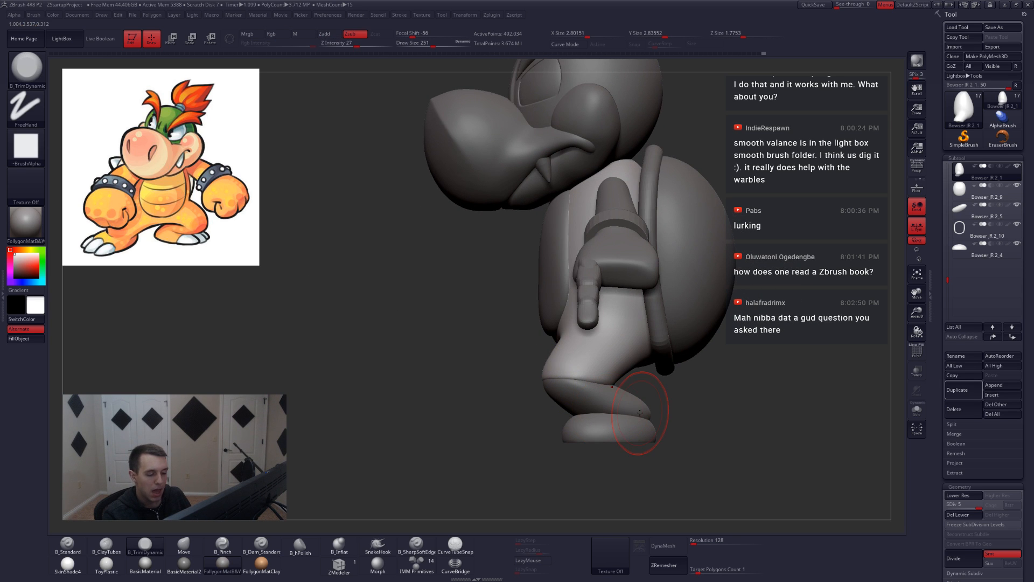
pyautogui.keyDown('alt'); pyautogui.click(634, 407); pyautogui.keyUp('alt')
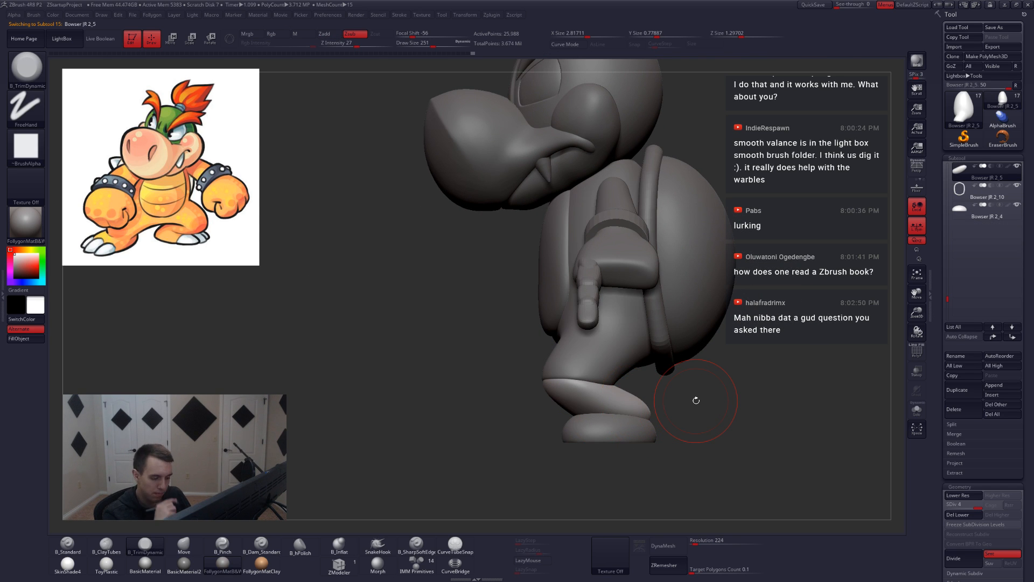
pyautogui.hotkey('shift', 's')
pyautogui.hotkey('shift', 's')
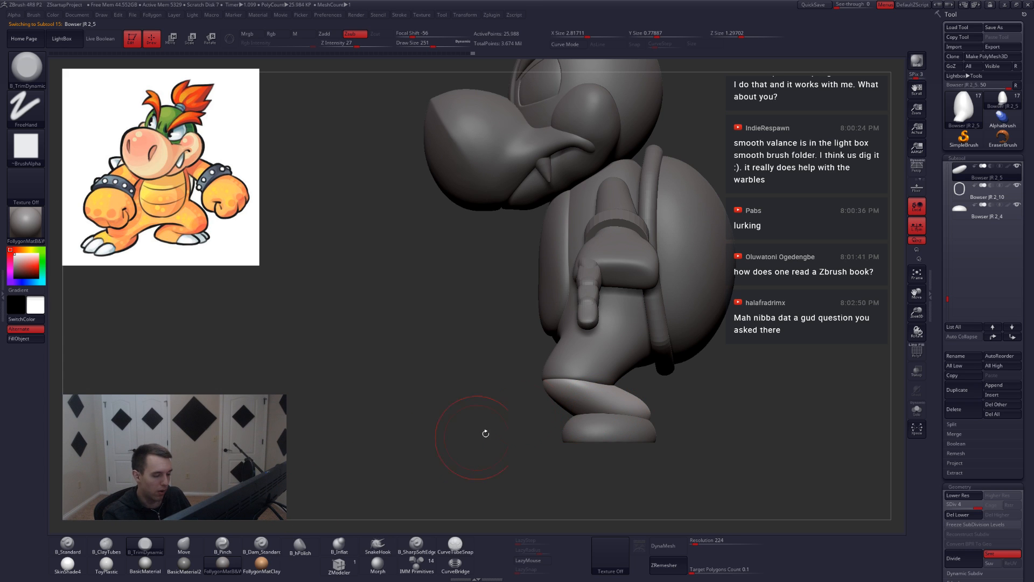
pyautogui.keyDown('ctrl'); pyautogui.moveTo(485, 434); pyautogui.dragTo(374, 531, button='right'); pyautogui.keyUp('ctrl')
pyautogui.click(261, 565)
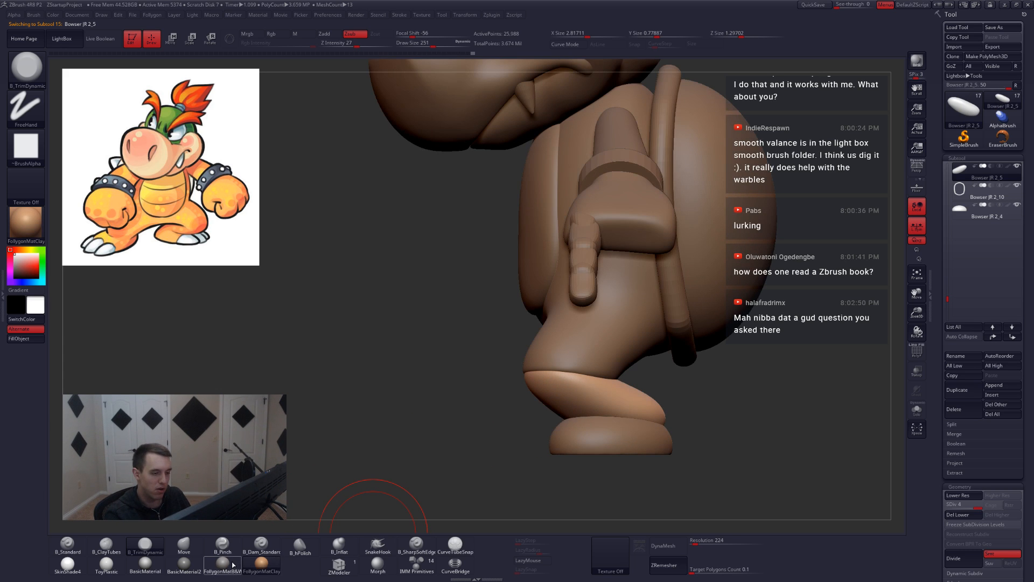
pyautogui.click(232, 572)
# Isolate the lower legs and adjust them with the Transpose line, undoing a displaced move and showing the whole figure again.
pyautogui.hotkey('shift', 's')
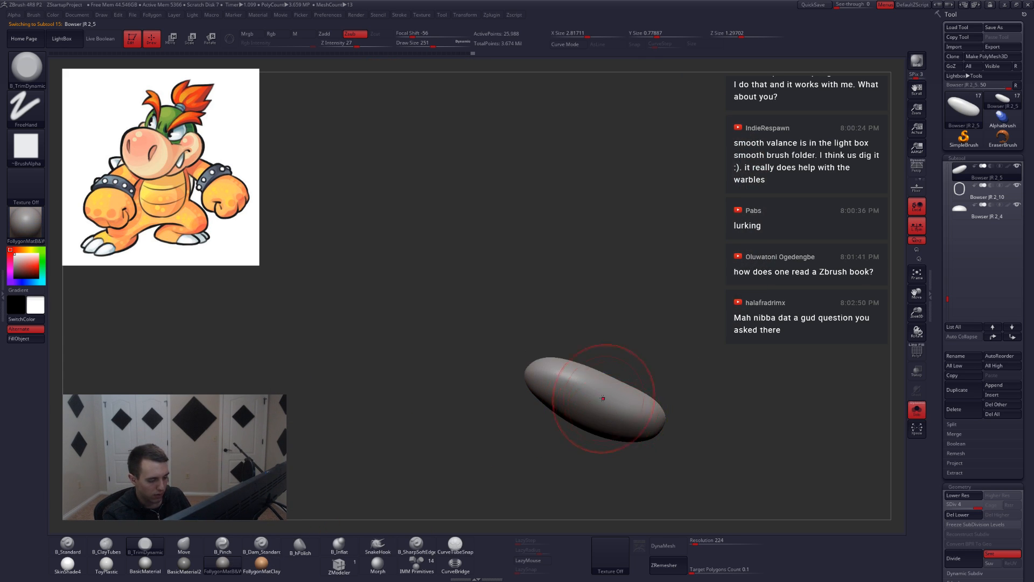
pyautogui.press('w')
pyautogui.moveTo(605, 396)
pyautogui.mouseDown()
pyautogui.moveTo(566, 460)
pyautogui.moveTo(577, 442)
pyautogui.mouseUp()
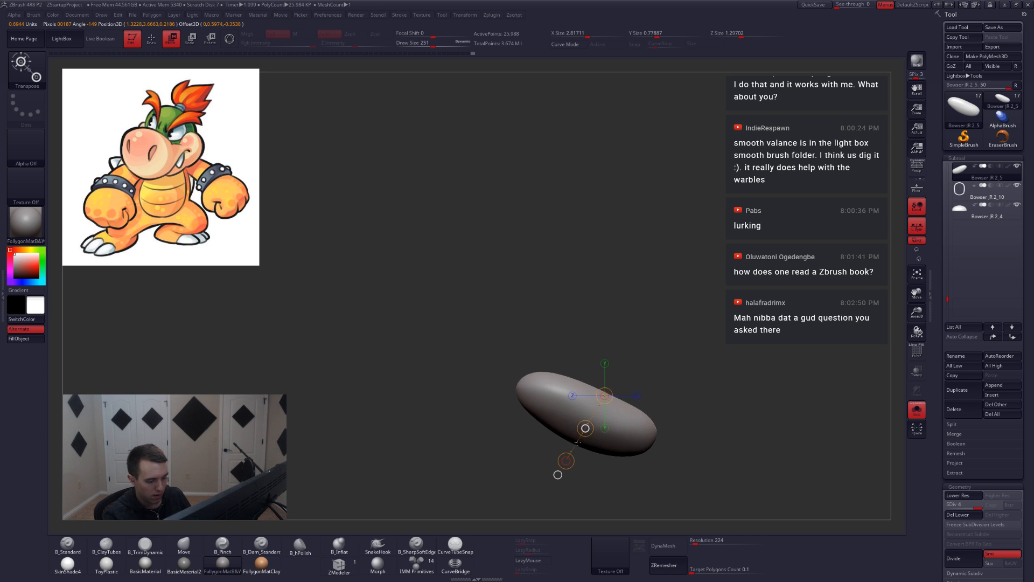
pyautogui.hotkey('ctrl', 'z')
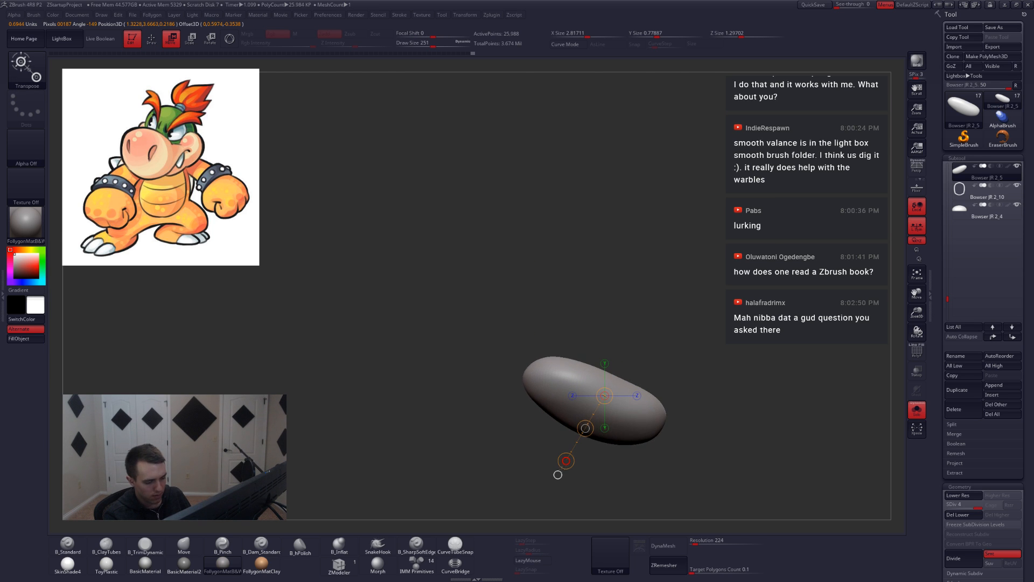
pyautogui.press('q')
pyautogui.hotkey('shift', 's')
pyautogui.keyDown('alt'); pyautogui.moveTo(619, 393); pyautogui.dragTo(602, 352, button='right'); pyautogui.keyUp('alt')
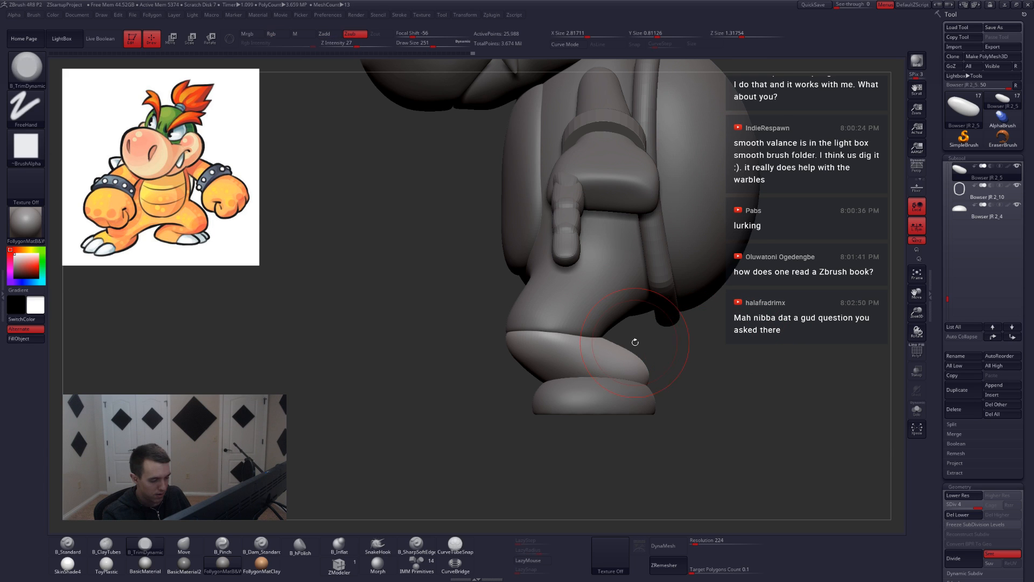
# Select the feet and shift them slightly down beneath the lower legs with the Transpose line.
pyautogui.moveTo(636, 342); pyautogui.dragTo(658, 359)
pyautogui.keyDown('alt'); pyautogui.click(609, 407); pyautogui.keyUp('alt')
pyautogui.press('w')
pyautogui.keyDown('shift'); pyautogui.moveTo(609, 407); pyautogui.dragTo(610, 484); pyautogui.keyUp('shift')
pyautogui.moveTo(609, 446); pyautogui.dragTo(605, 459)
pyautogui.press('q')
pyautogui.moveTo(555, 381)
pyautogui.mouseDown()
pyautogui.moveTo(596, 390)
pyautogui.moveTo(543, 392)
pyautogui.mouseUp()
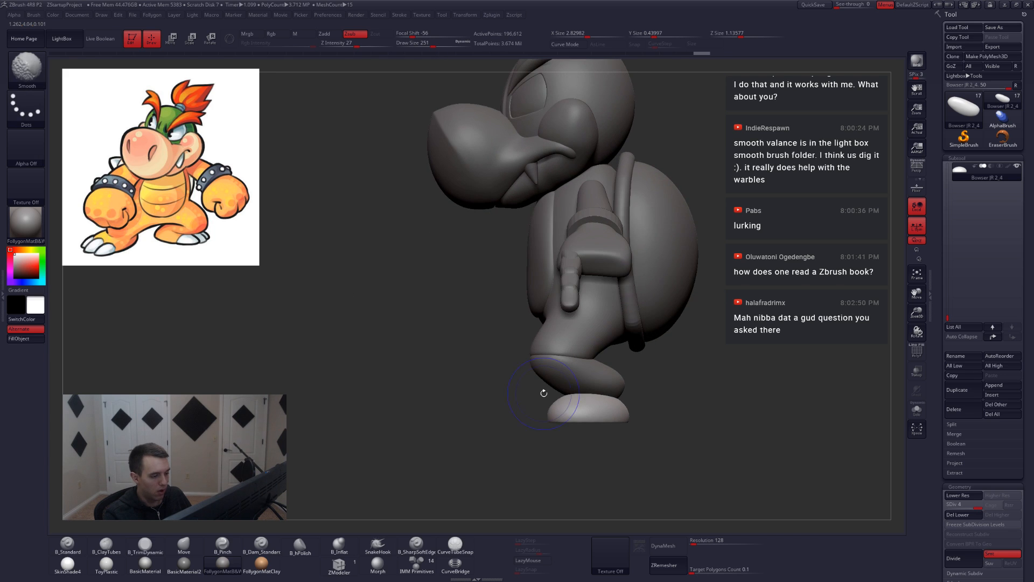
# Select and isolate the lower legs, make them more compact with the Transpose line, and bring the whole figure back.
pyautogui.keyDown('alt'); pyautogui.click(570, 376); pyautogui.keyUp('alt')
pyautogui.hotkey('shift', 's')
pyautogui.press('w')
pyautogui.moveTo(538, 357)
pyautogui.mouseDown()
pyautogui.moveTo(676, 429)
pyautogui.moveTo(633, 406)
pyautogui.moveTo(645, 412)
pyautogui.mouseUp()
pyautogui.hotkey('shift', 's')
pyautogui.press('q')
pyautogui.moveTo(561, 401); pyautogui.dragTo(625, 378)
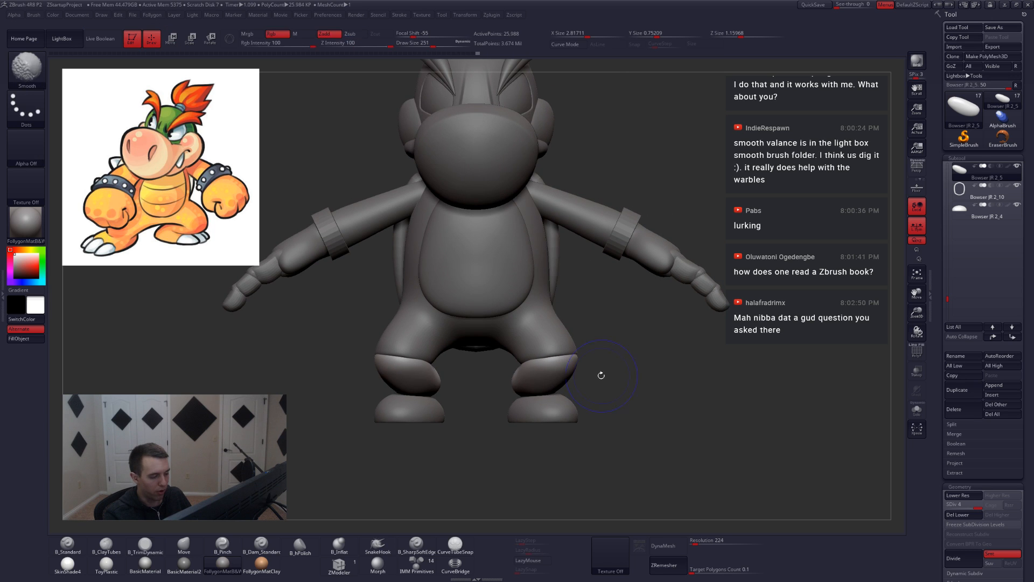
# Select the feet and move them up against the lower legs with the Transpose line.
pyautogui.keyDown('shift'); pyautogui.moveTo(550, 397); pyautogui.dragTo(524, 399); pyautogui.keyUp('shift')
pyautogui.keyDown('alt'); pyautogui.click(571, 420); pyautogui.keyUp('alt')
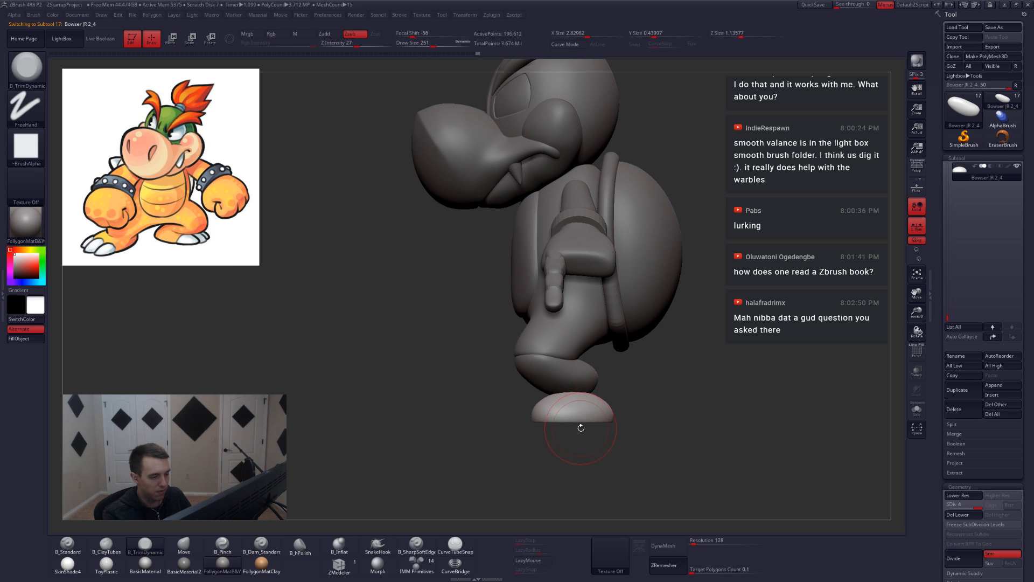
pyautogui.press('w')
pyautogui.moveTo(578, 421)
pyautogui.mouseDown()
pyautogui.moveTo(555, 479)
pyautogui.moveTo(560, 445)
pyautogui.moveTo(551, 439)
pyautogui.mouseUp()
pyautogui.press('q')
pyautogui.moveTo(485, 442); pyautogui.dragTo(591, 407)
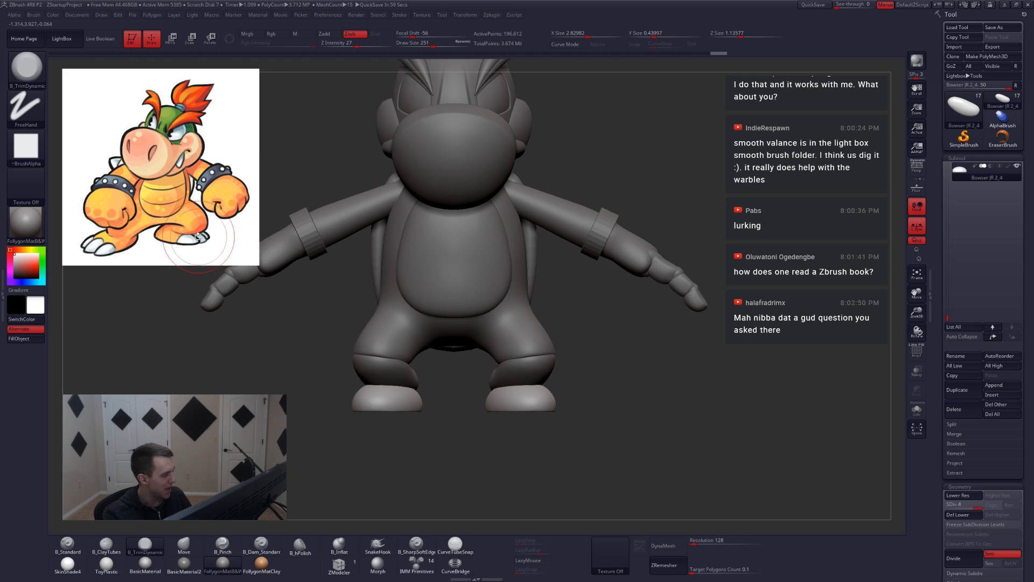
# Measure the reference character's stance with a Transpose line to compare its proportions with the sculpt.
pyautogui.press('w')
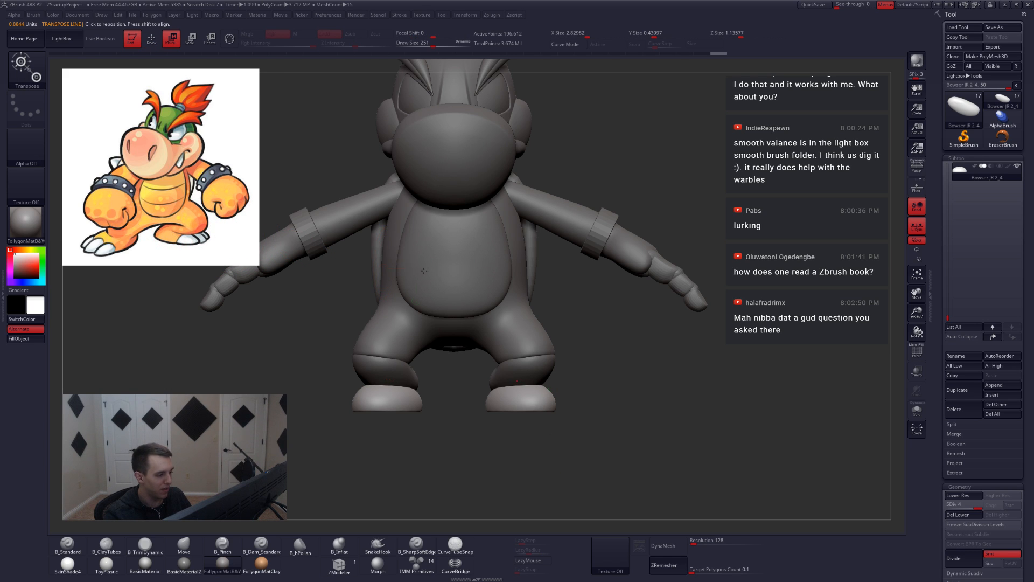
pyautogui.moveTo(416, 268)
pyautogui.keyDown('shift'); pyautogui.mouseDown()
pyautogui.moveTo(514, 269)
pyautogui.moveTo(339, 247)
pyautogui.moveTo(231, 252)
pyautogui.moveTo(197, 233)
pyautogui.mouseUp(); pyautogui.keyUp('shift')
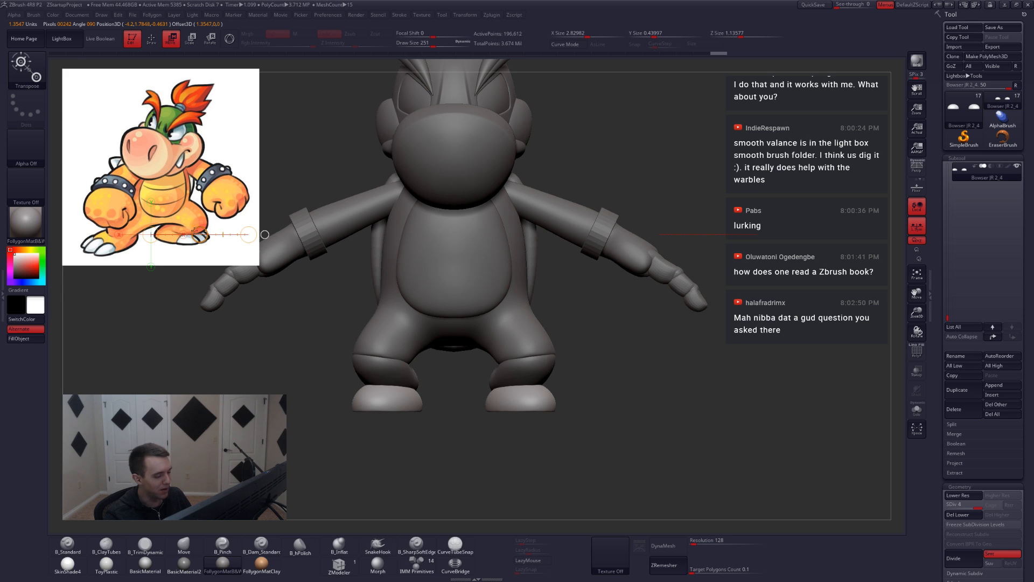
pyautogui.moveTo(195, 230)
pyautogui.mouseDown()
pyautogui.moveTo(438, 312)
pyautogui.moveTo(591, 341)
pyautogui.mouseUp()
pyautogui.press('q')
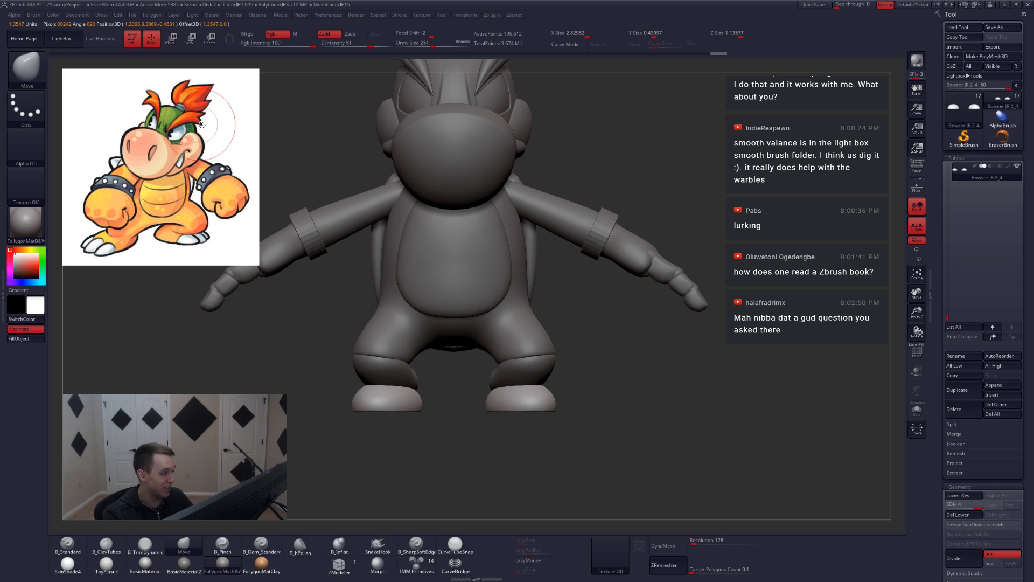
# Select the cheeks and examine the head's shape from the side, front and three-quarter views.
pyautogui.moveTo(635, 328); pyautogui.dragTo(543, 326)
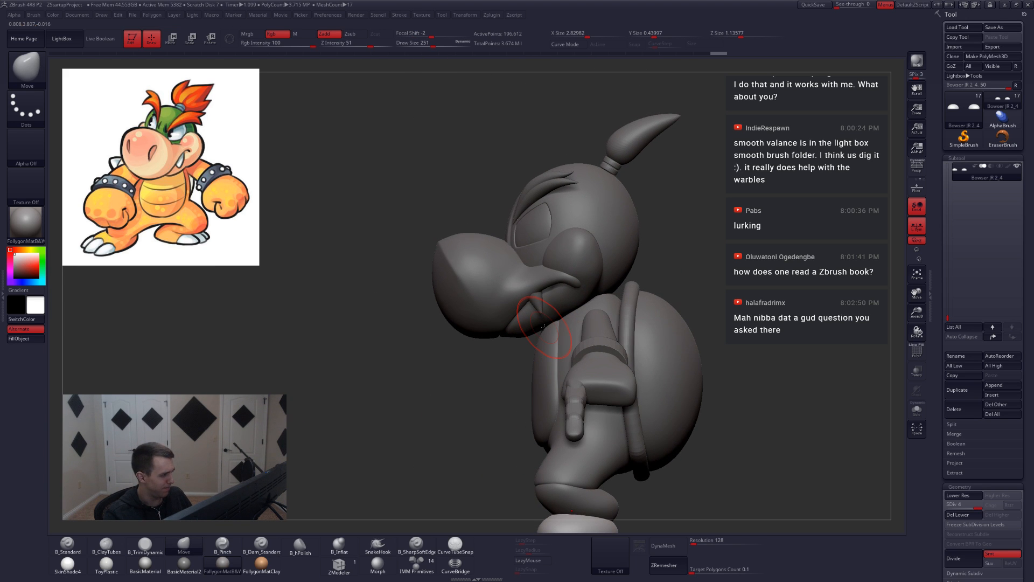
pyautogui.keyDown('ctrl'); pyautogui.moveTo(553, 279); pyautogui.dragTo(563, 295, button='right'); pyautogui.keyUp('ctrl')
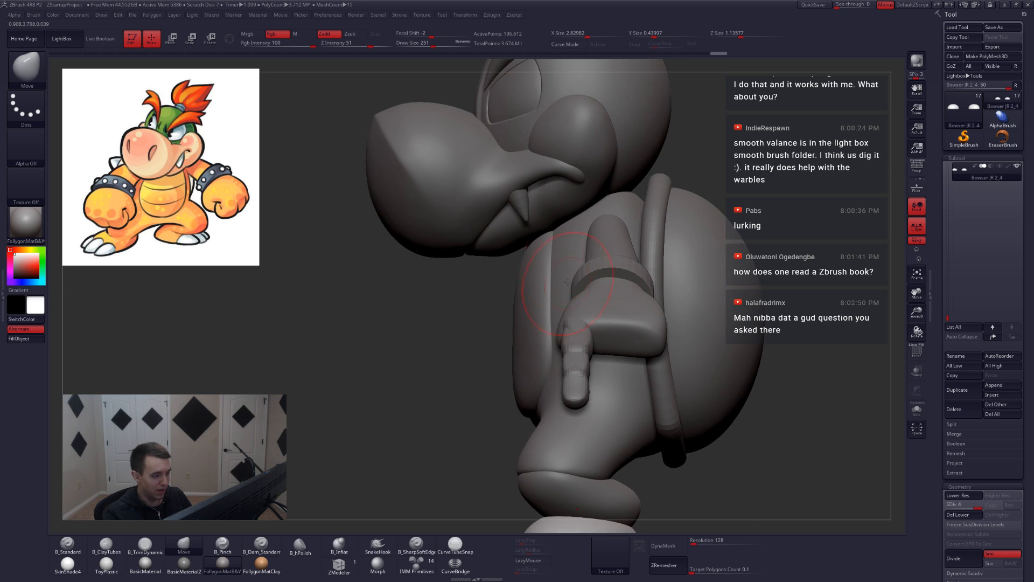
pyautogui.moveTo(543, 210)
pyautogui.keyDown('alt'); pyautogui.mouseDown(button='right')
pyautogui.moveTo(552, 326)
pyautogui.moveTo(525, 331)
pyautogui.moveTo(463, 420)
pyautogui.mouseUp(button='right'); pyautogui.keyUp('alt')
pyautogui.keyDown('alt'); pyautogui.click(549, 321); pyautogui.keyUp('alt')
pyautogui.press('shift')
pyautogui.keyDown('shift'); pyautogui.moveTo(465, 449); pyautogui.dragTo(461, 367); pyautogui.keyUp('shift')
pyautogui.moveTo(461, 367)
pyautogui.mouseDown(button='right')
pyautogui.moveTo(452, 431)
pyautogui.moveTo(547, 307)
pyautogui.moveTo(560, 324)
pyautogui.mouseUp(button='right')
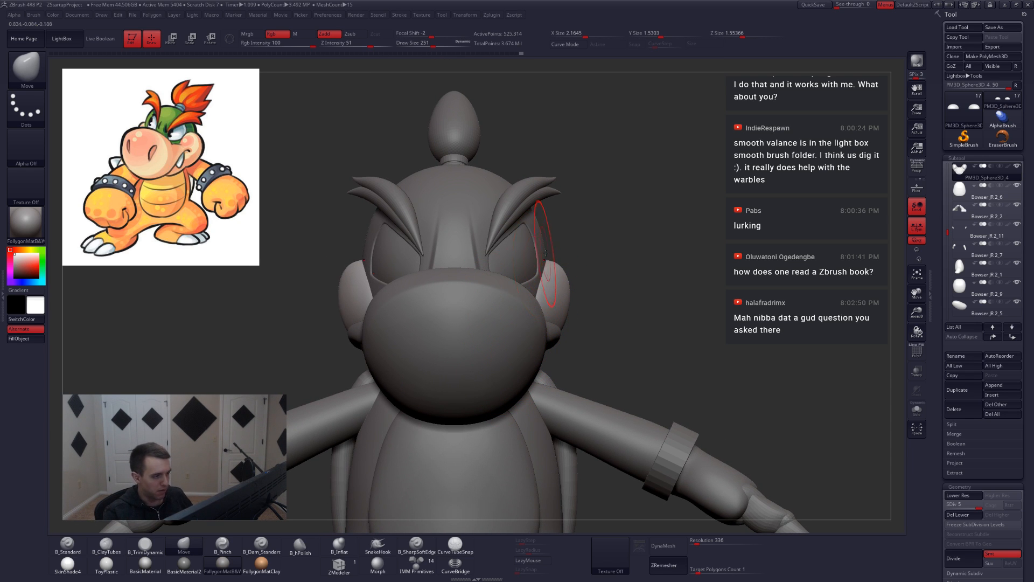
pyautogui.moveTo(560, 274); pyautogui.dragTo(515, 291, button='right')
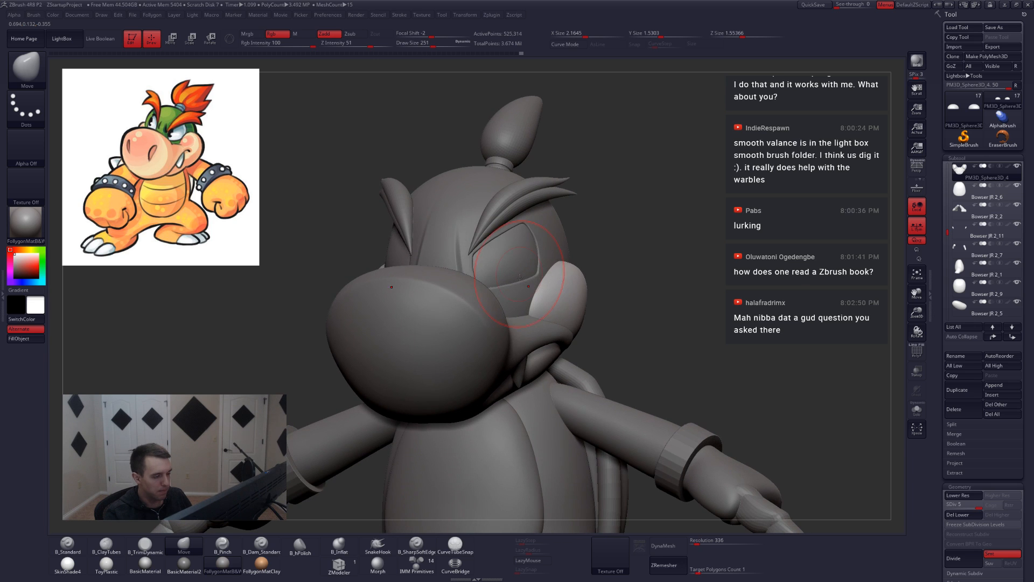
# Select the snout and set the Move brush's draw size to 187.
pyautogui.keyDown('alt'); pyautogui.click(478, 340); pyautogui.keyUp('alt')
pyautogui.moveTo(478, 339); pyautogui.dragTo(664, 318, button='right')
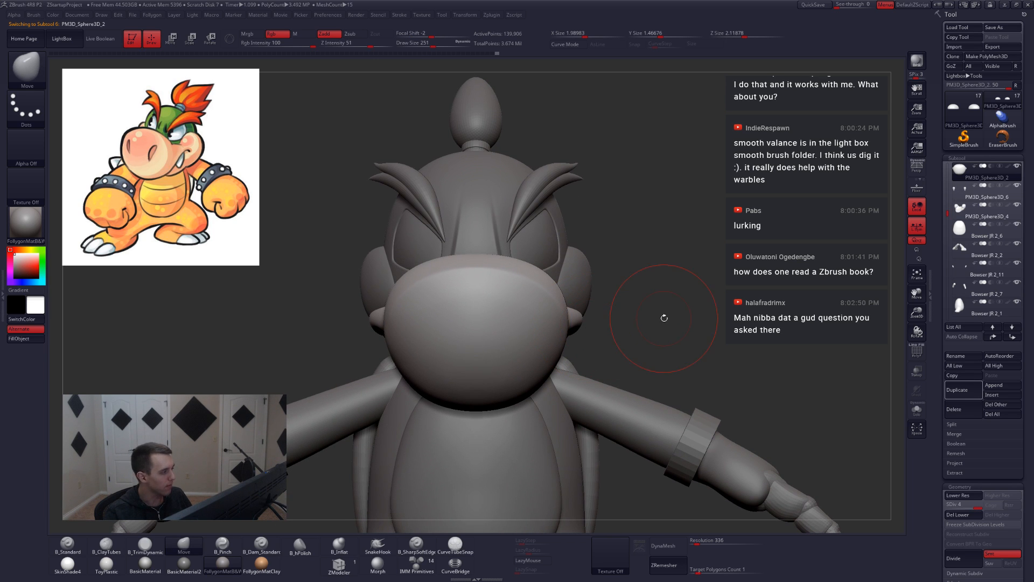
pyautogui.press('space')
pyautogui.moveTo(675, 326); pyautogui.dragTo(669, 326)
pyautogui.keyDown('ctrl'); pyautogui.moveTo(669, 326); pyautogui.dragTo(689, 347, button='right'); pyautogui.keyUp('ctrl')
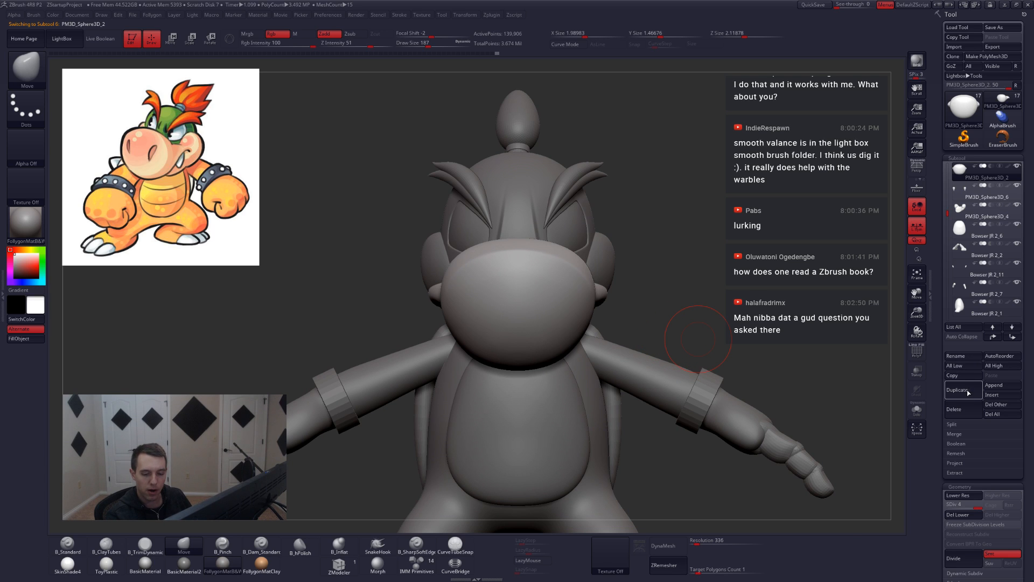
# Duplicate the snout subtool and delete the copy's lower subdivision levels.
pyautogui.click(962, 390)
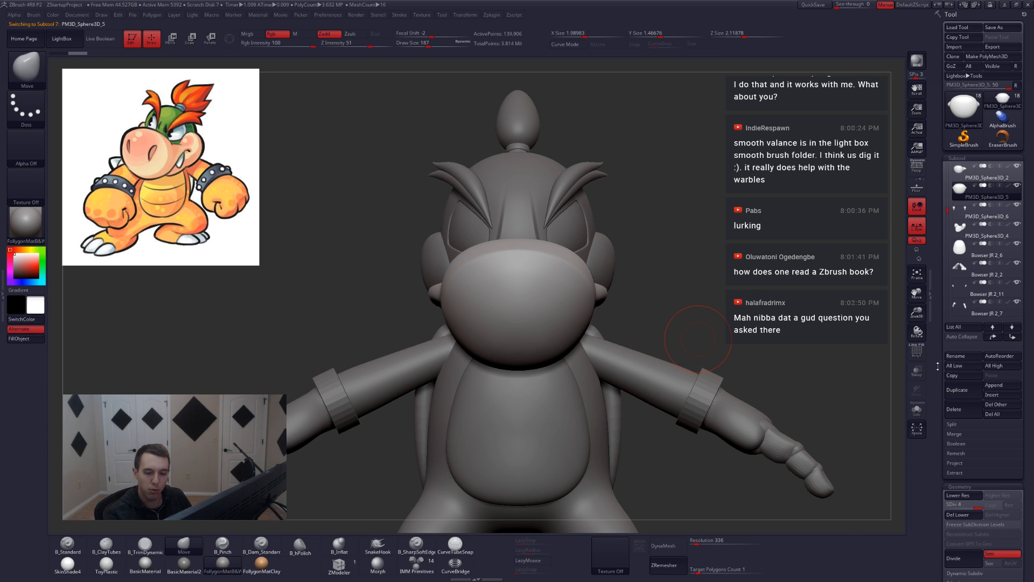
pyautogui.scroll(-5, 938, 366)
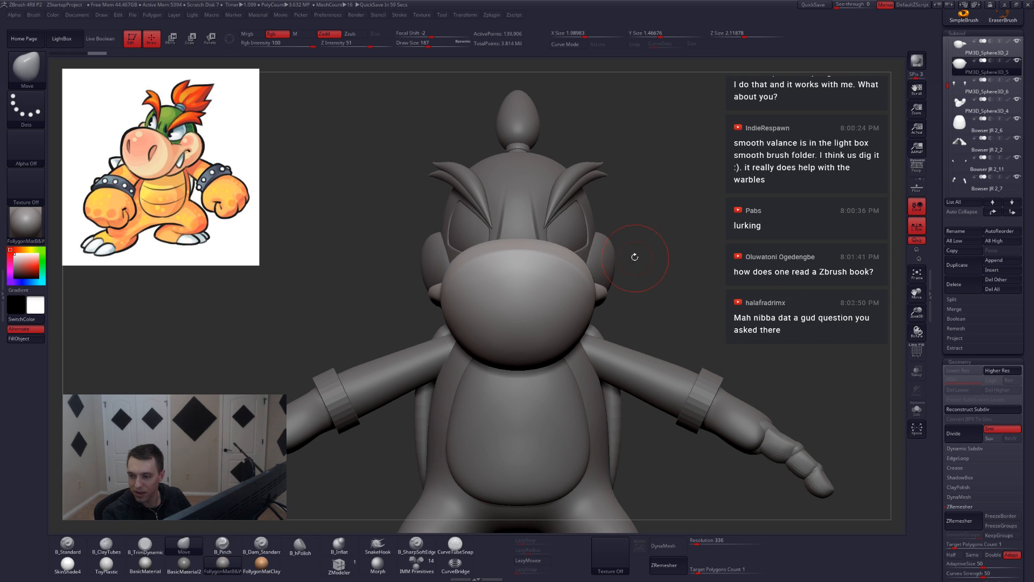
pyautogui.keyDown('ctrl'); pyautogui.moveTo(530, 291); pyautogui.dragTo(531, 321, button='right'); pyautogui.keyUp('ctrl')
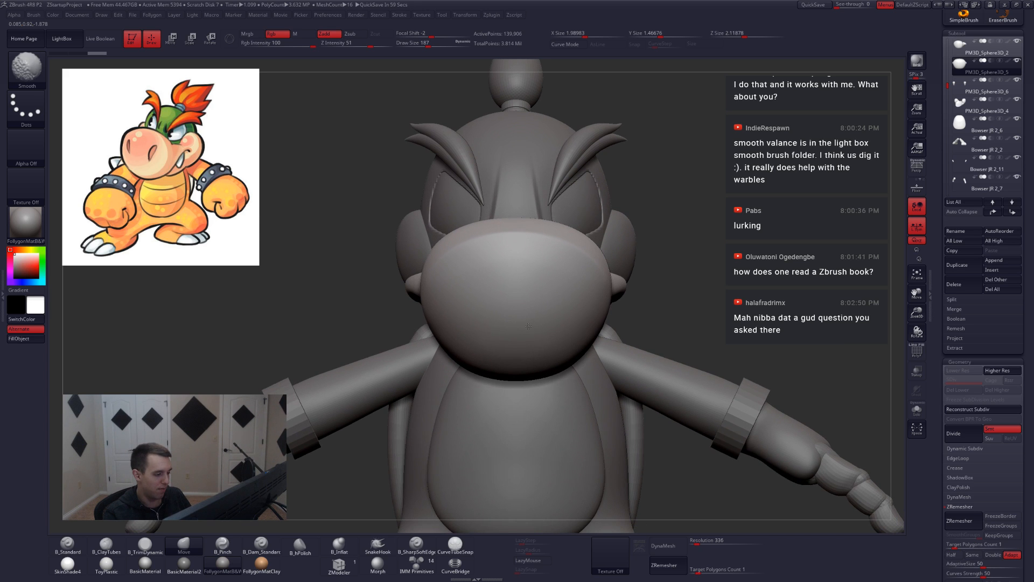
pyautogui.hotkey('ctrl', 'shift', 'f')
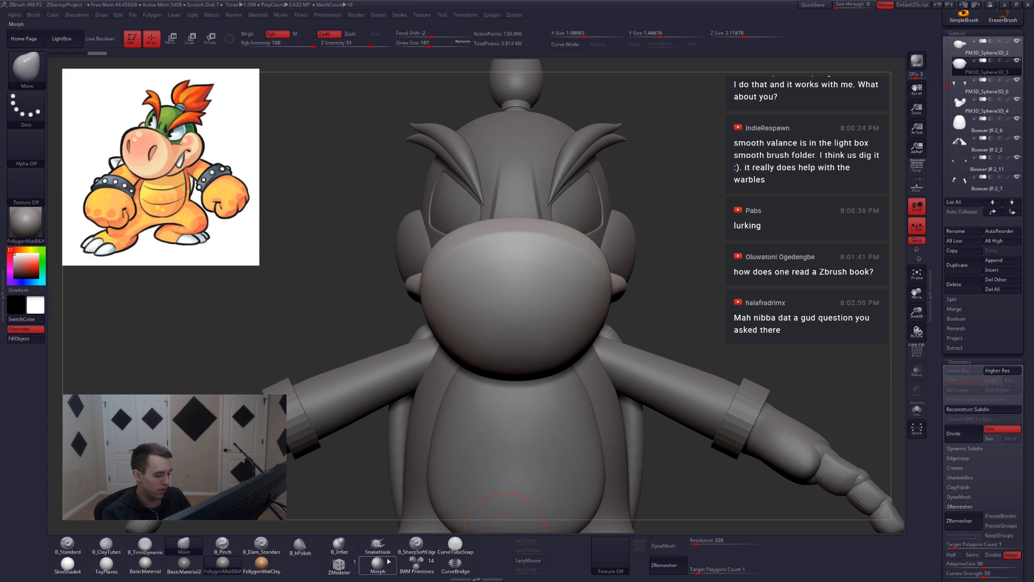
# Insert mirrored spheres at the nostril positions of the duplicated snout with the IMM Primitives brush, keeping only the spheres in the subtool.
pyautogui.click(411, 563)
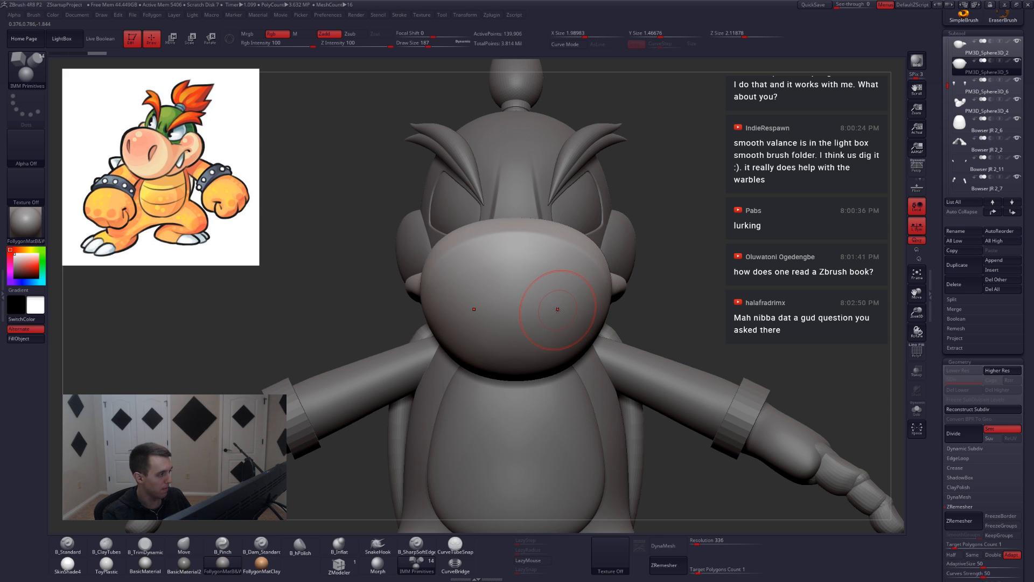
pyautogui.moveTo(558, 311); pyautogui.dragTo(557, 326)
pyautogui.hotkey('shift', 'f')
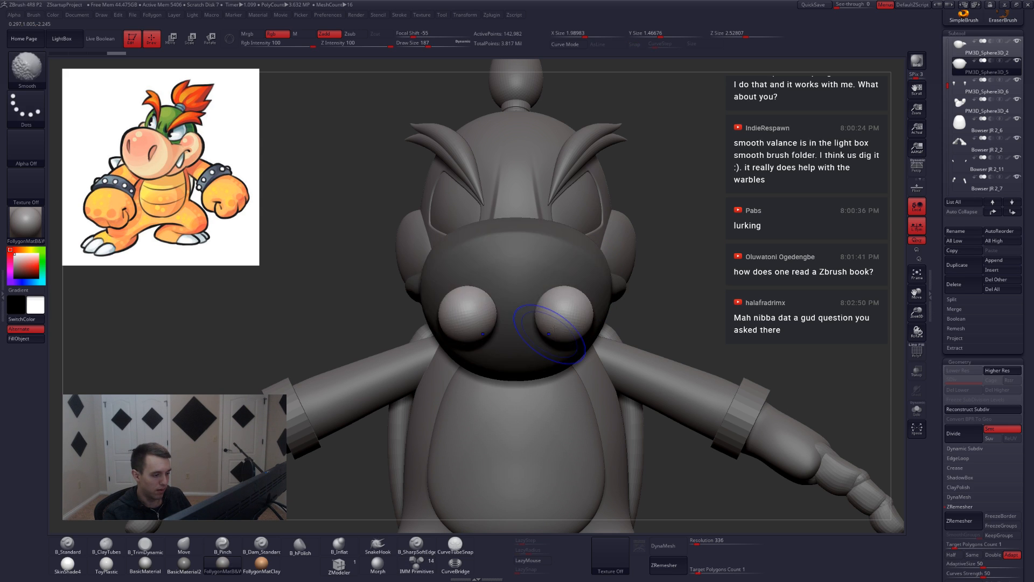
pyautogui.press('space')
pyautogui.click(600, 321)
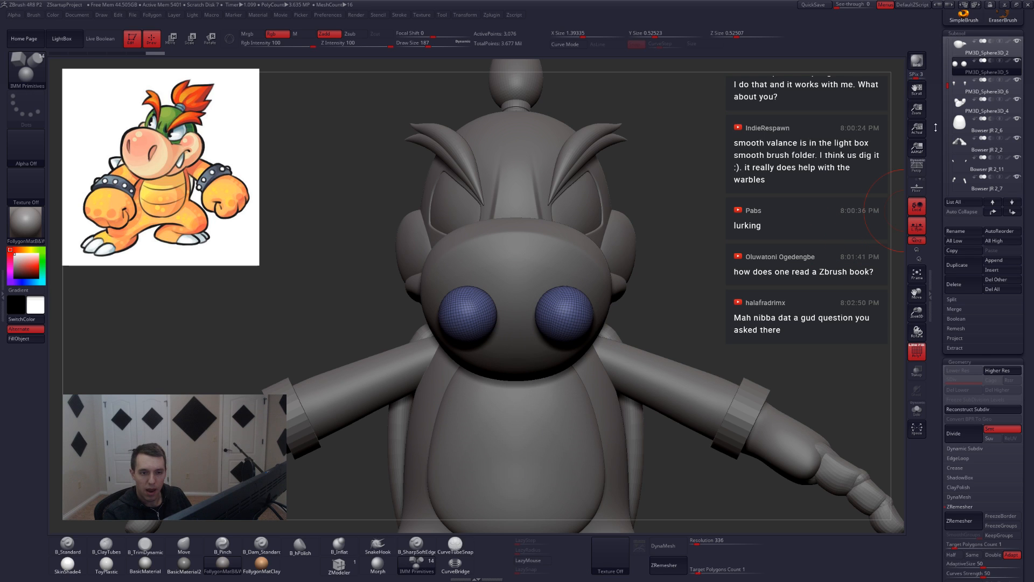
# Enable Live Boolean, set the sphere subtool to subtract from the snout, and turn off the polyframe display.
pyautogui.moveTo(941, 157); pyautogui.dragTo(934, 212)
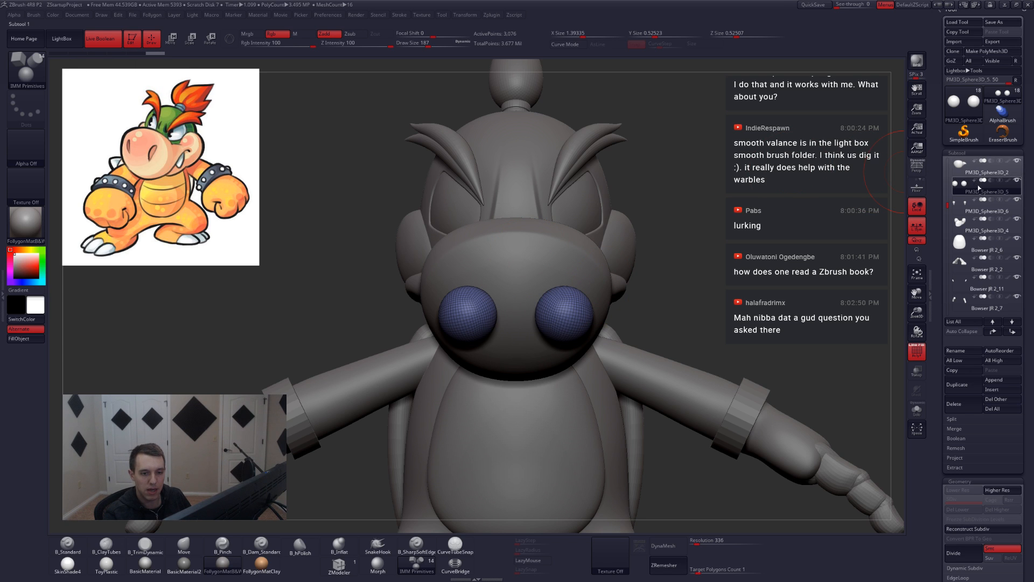
pyautogui.moveTo(989, 204)
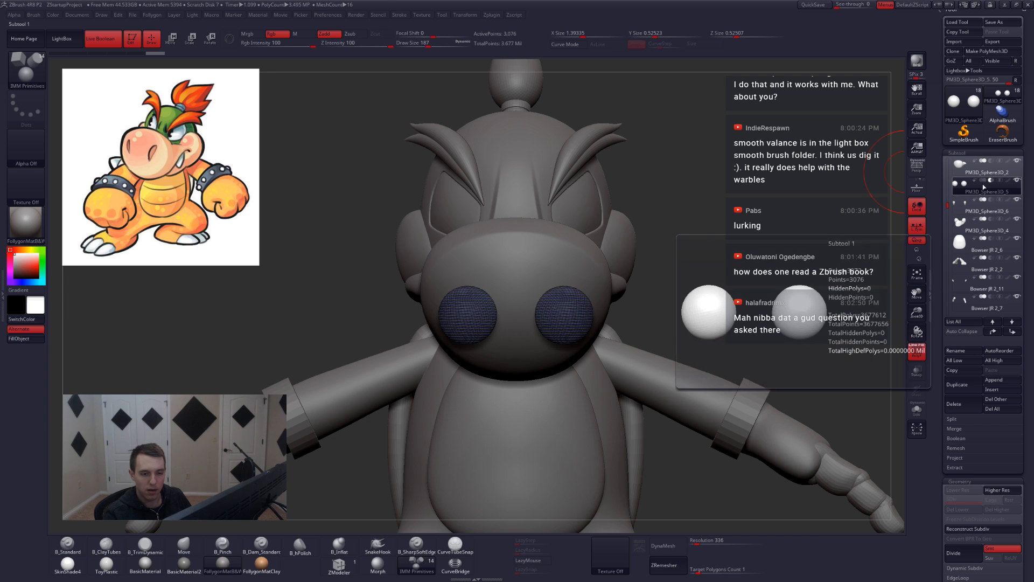
pyautogui.hotkey('shift', 'f')
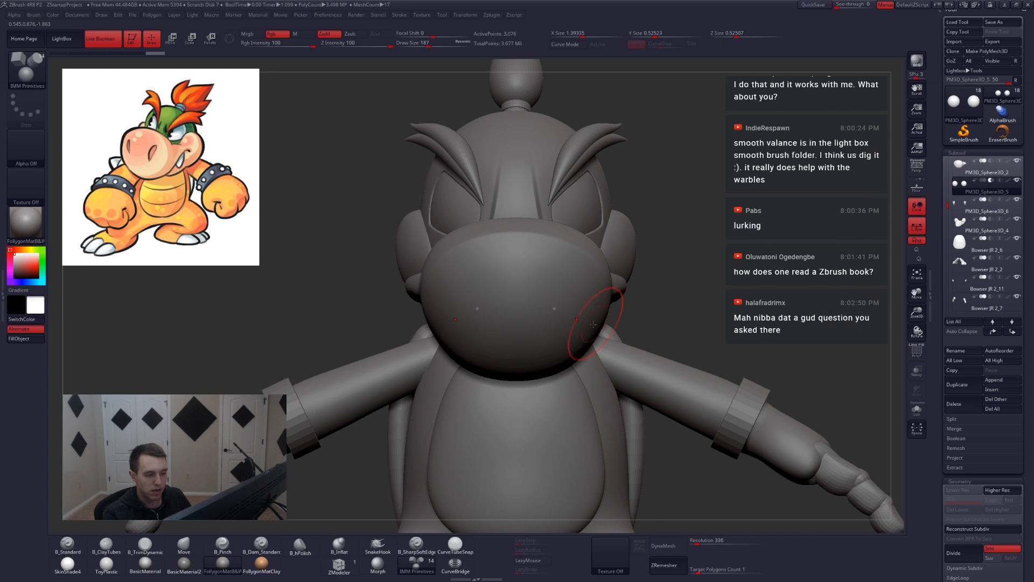
# Move the subtracting spheres forward from the snout in side view to make shallower nostril cavities, and check them from the front.
pyautogui.keyDown('shift'); pyautogui.moveTo(593, 314); pyautogui.dragTo(469, 325, button='right'); pyautogui.keyUp('shift')
pyautogui.press('w')
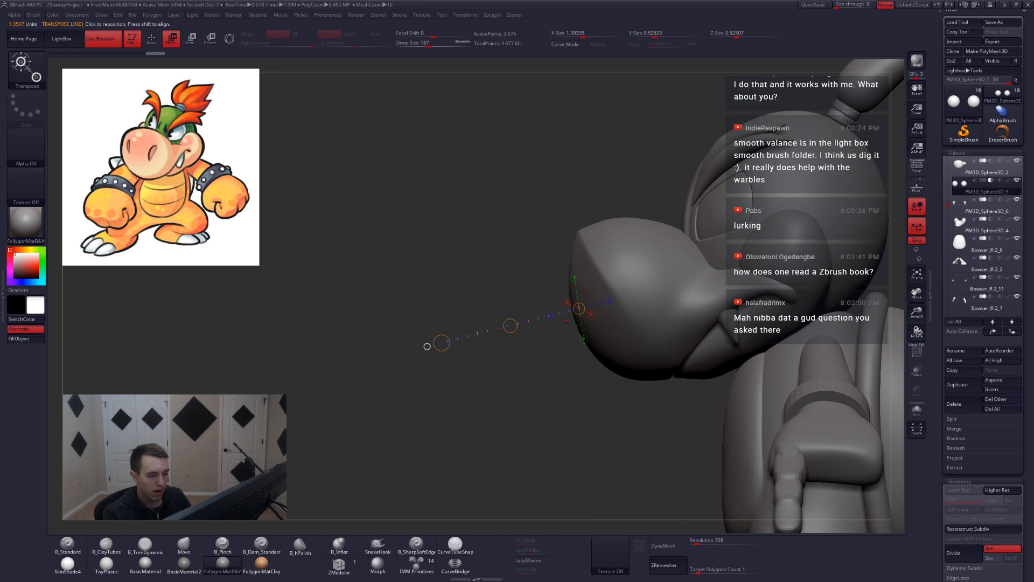
pyautogui.moveTo(574, 325)
pyautogui.keyDown('shift'); pyautogui.mouseDown()
pyautogui.moveTo(526, 325)
pyautogui.moveTo(543, 325)
pyautogui.mouseUp(); pyautogui.keyUp('shift')
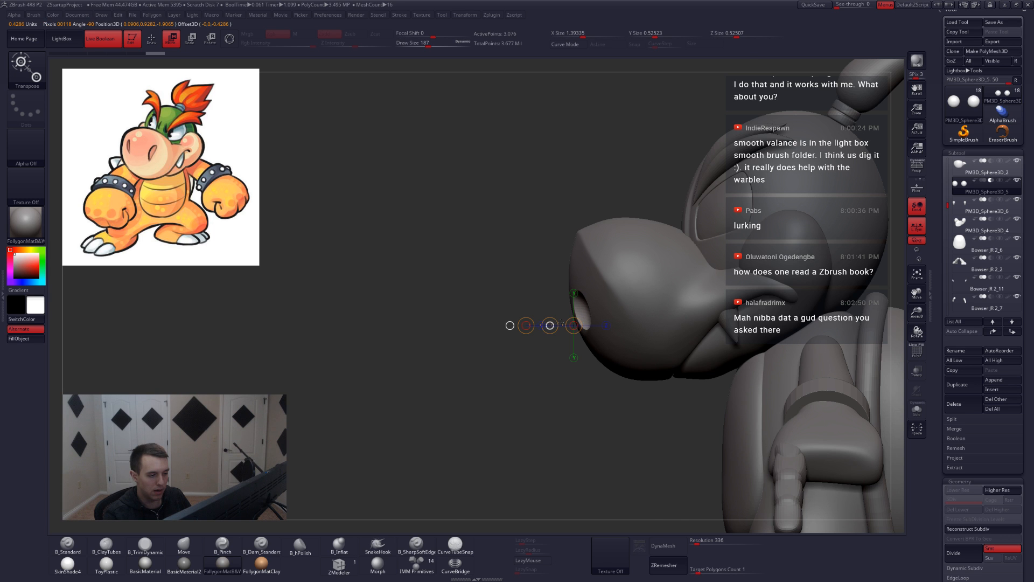
pyautogui.press('q')
pyautogui.moveTo(589, 303); pyautogui.dragTo(654, 306, button='right')
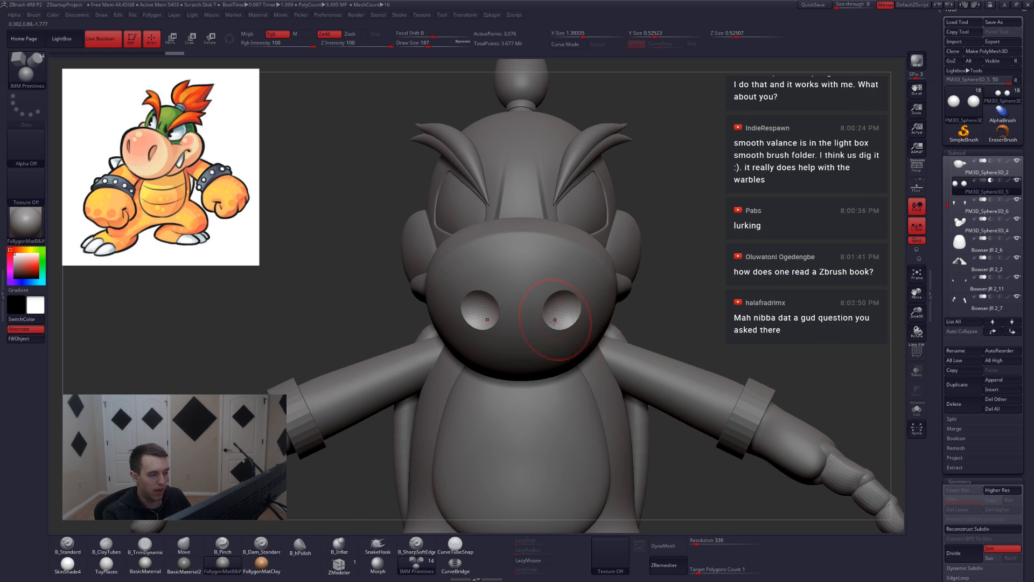
pyautogui.moveTo(554, 322)
pyautogui.mouseDown(button='right')
pyautogui.moveTo(594, 324)
pyautogui.moveTo(561, 309)
pyautogui.moveTo(553, 320)
pyautogui.mouseUp(button='right')
pyautogui.moveTo(958, 170)
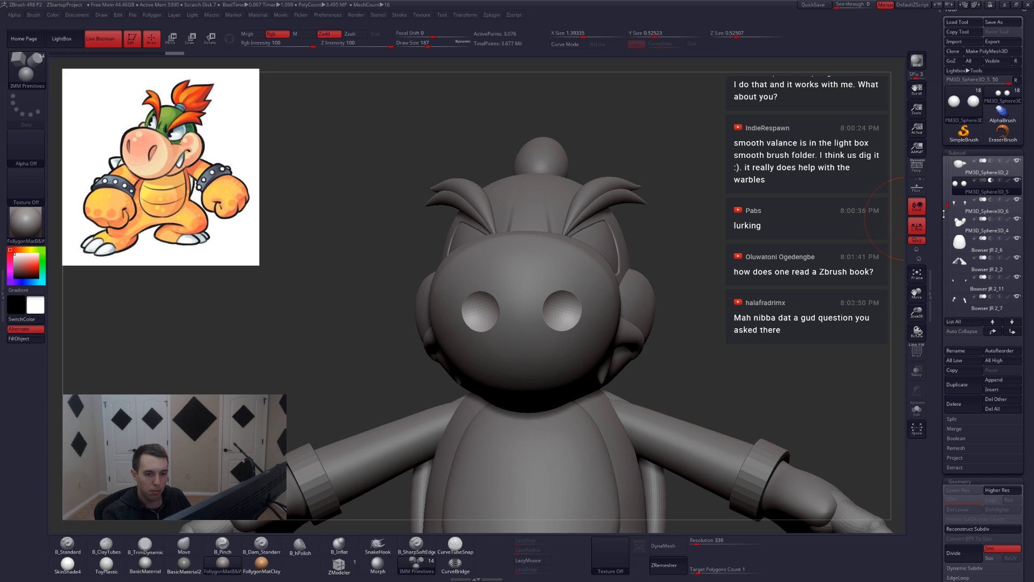
pyautogui.moveTo(677, 270); pyautogui.dragTo(749, 317)
# Switch the sphere subtool from subtraction back to additive mode and show it together with the other subtools.
pyautogui.hotkey('shift', 's')
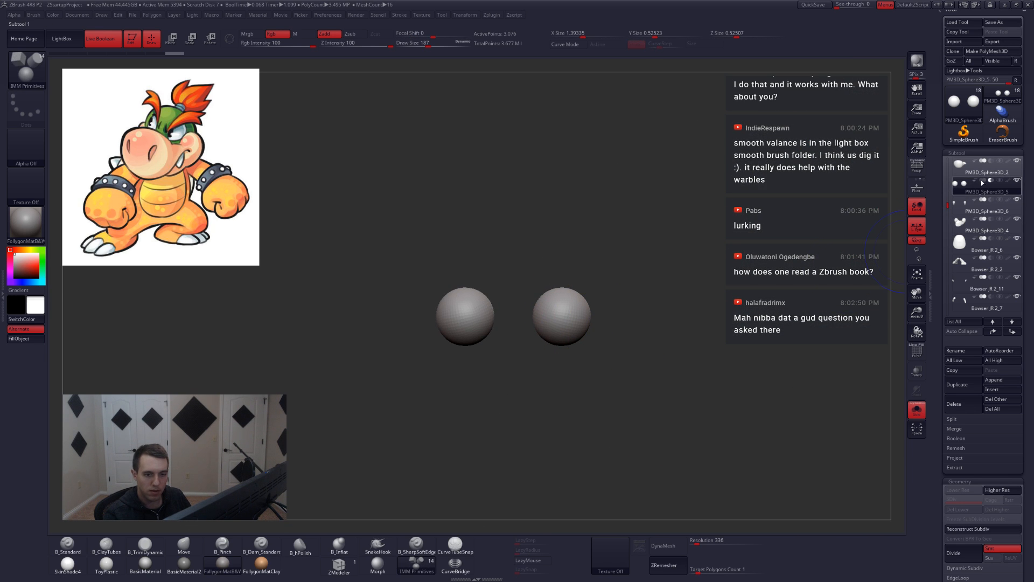
pyautogui.click(982, 181)
pyautogui.hotkey('shift', 's')
pyautogui.keyDown('ctrl'); pyautogui.moveTo(585, 174); pyautogui.dragTo(558, 324, button='right'); pyautogui.keyUp('ctrl')
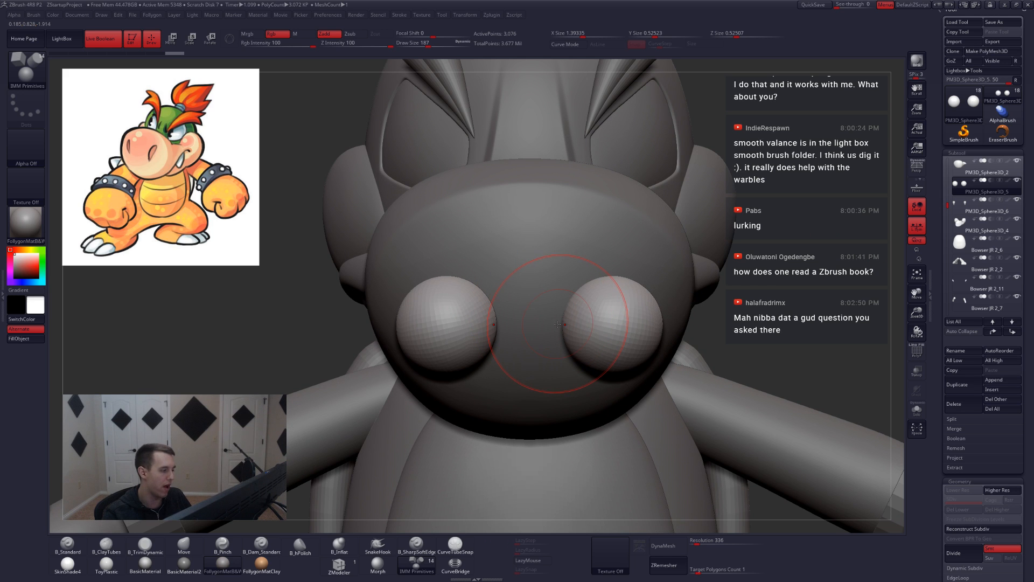
pyautogui.keyDown('alt'); pyautogui.moveTo(609, 372); pyautogui.dragTo(604, 367, button='right'); pyautogui.keyUp('alt')
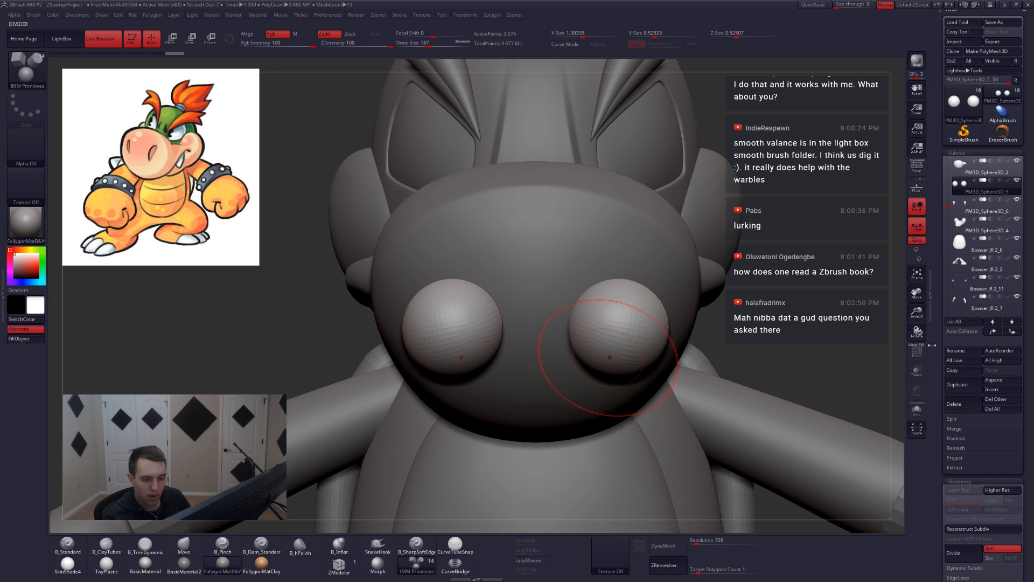
# Replace the spheres with an initialized QCube using X Res 1, Y Res 2 and Z Res 1.
pyautogui.scroll(-10, 974, 245)
pyautogui.click(958, 324)
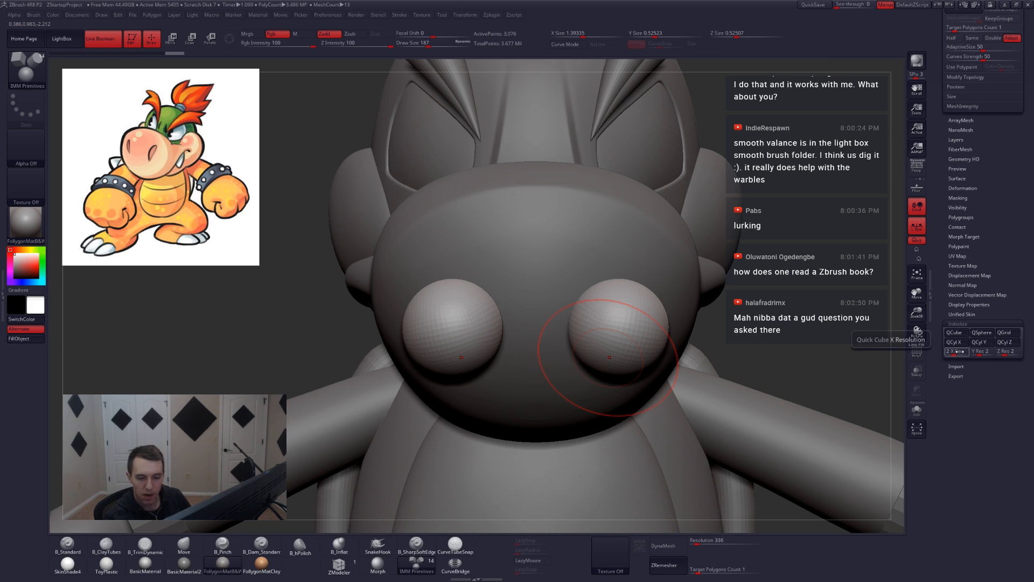
pyautogui.click(959, 351)
pyautogui.write('1')
pyautogui.click(960, 333)
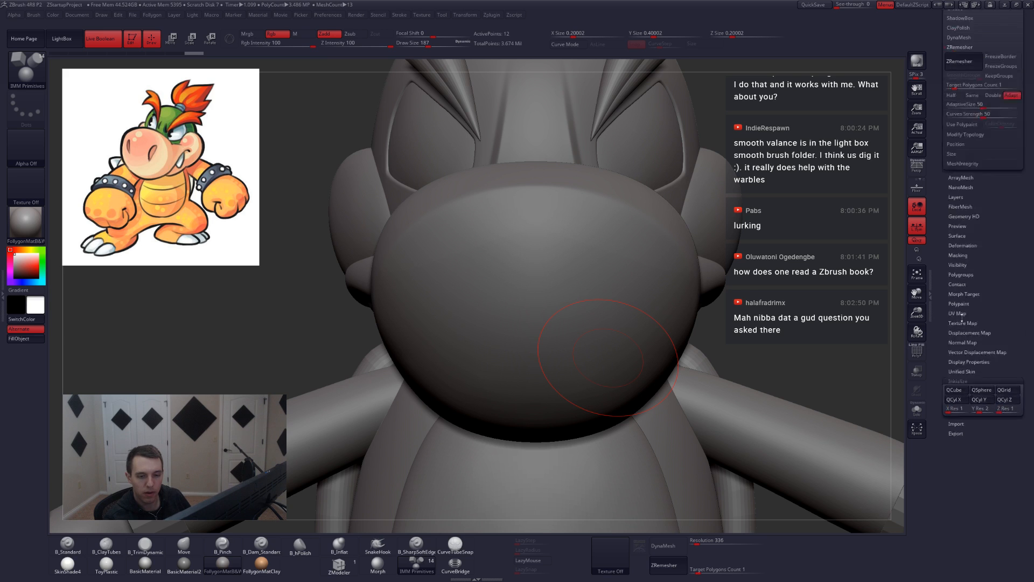
# Move the cube with Transpose to the front of the snout, offset to one side where a nostril belongs.
pyautogui.moveTo(799, 319); pyautogui.dragTo(643, 288)
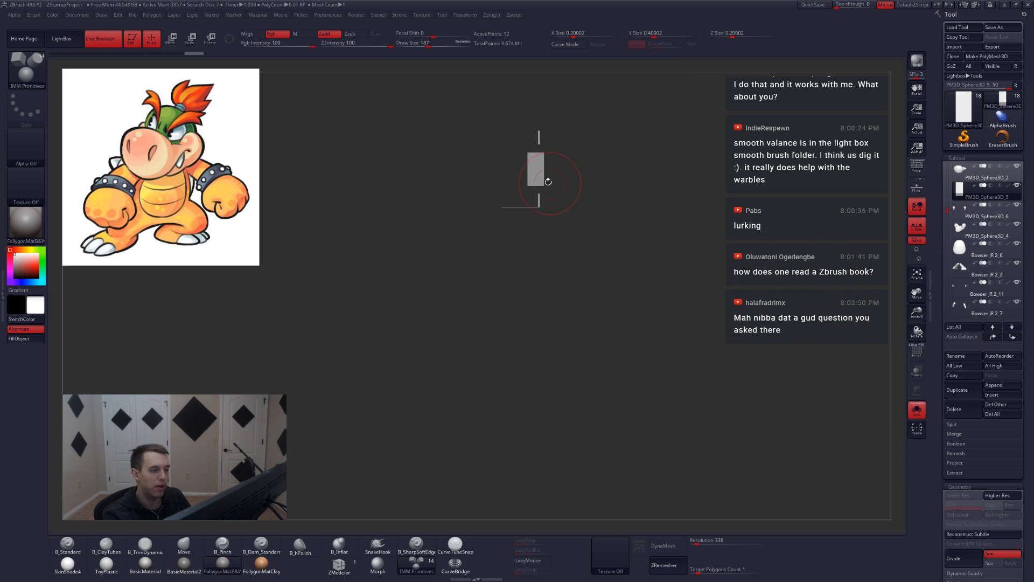
pyautogui.press('w')
pyautogui.moveTo(544, 214)
pyautogui.mouseDown()
pyautogui.moveTo(638, 336)
pyautogui.moveTo(538, 343)
pyautogui.mouseUp()
pyautogui.keyDown('shift'); pyautogui.moveTo(552, 295); pyautogui.dragTo(552, 367); pyautogui.keyUp('shift')
pyautogui.moveTo(552, 330)
pyautogui.mouseDown()
pyautogui.moveTo(399, 265)
pyautogui.moveTo(664, 353)
pyautogui.moveTo(686, 372)
pyautogui.mouseUp()
pyautogui.press('q')
pyautogui.press('w')
pyautogui.moveTo(627, 351); pyautogui.dragTo(562, 347)
pyautogui.press('q')
pyautogui.hotkey('shift', 's')
# Preview the isolated cube with Dynamic Subdiv smoothing and turn on the polyframe display.
pyautogui.moveTo(620, 323)
pyautogui.keyDown('alt'); pyautogui.mouseDown()
pyautogui.moveTo(621, 346)
pyautogui.moveTo(667, 367)
pyautogui.moveTo(553, 342)
pyautogui.mouseUp(); pyautogui.keyUp('alt')
pyautogui.press('d')
pyautogui.press('d')
pyautogui.hotkey('shift', 'd')
pyautogui.hotkey('shift', 'd')
pyautogui.hotkey('shift', 'f')
# Crease the outline edges of one large face of the cube with ZModeler and preview the smoothing with Dynamic Subdiv.
pyautogui.click(340, 565)
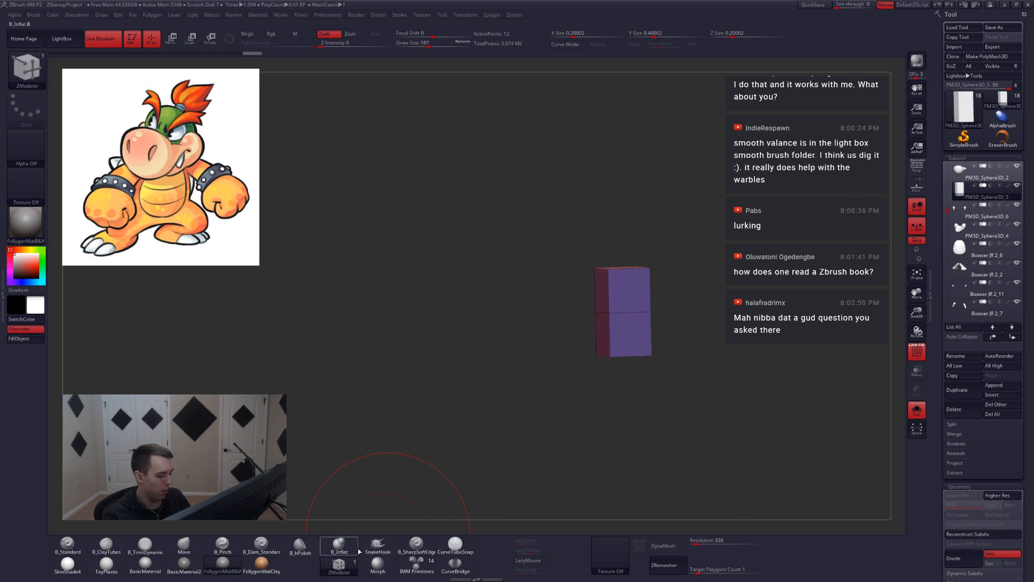
pyautogui.keyDown('alt'); pyautogui.moveTo(651, 321); pyautogui.dragTo(602, 352); pyautogui.keyUp('alt')
pyautogui.press('space')
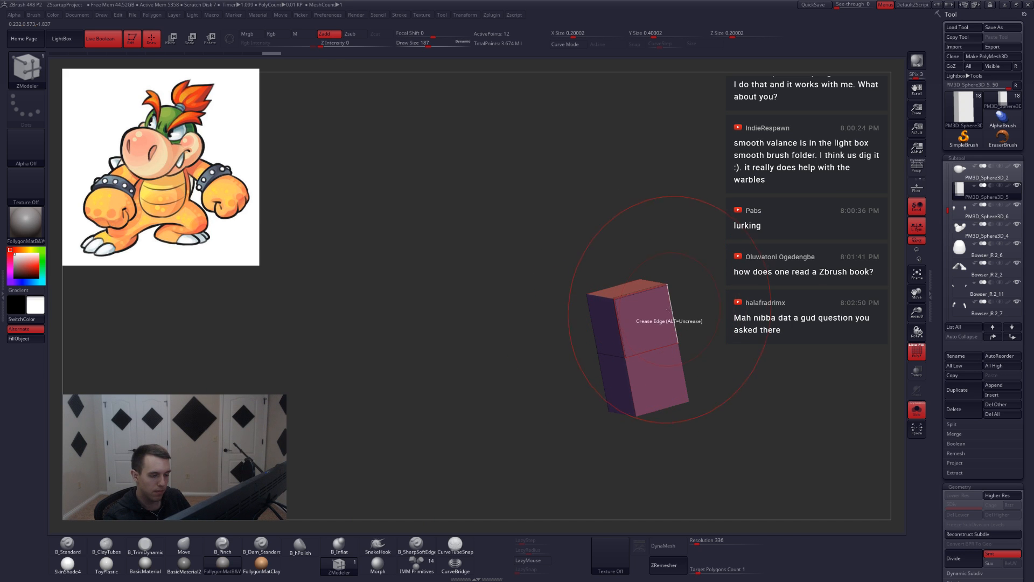
pyautogui.click(679, 362)
pyautogui.click(632, 380)
pyautogui.click(656, 408)
pyautogui.press('d')
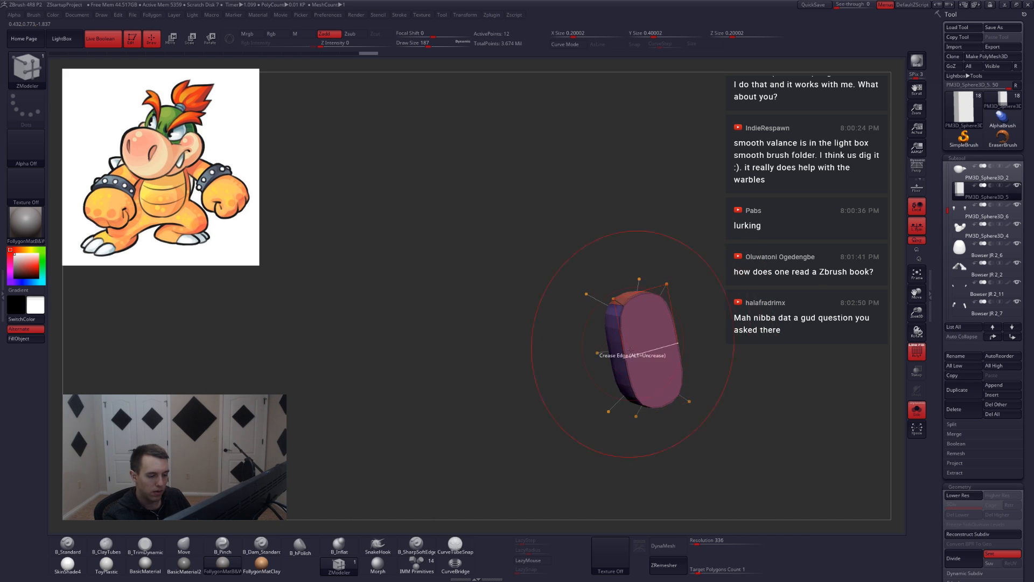
pyautogui.hotkey('shift', 'd')
# Crease the outline edges of the cube's opposite large face and preview the smoothed shape from the front.
pyautogui.moveTo(634, 355); pyautogui.dragTo(581, 325, button='right')
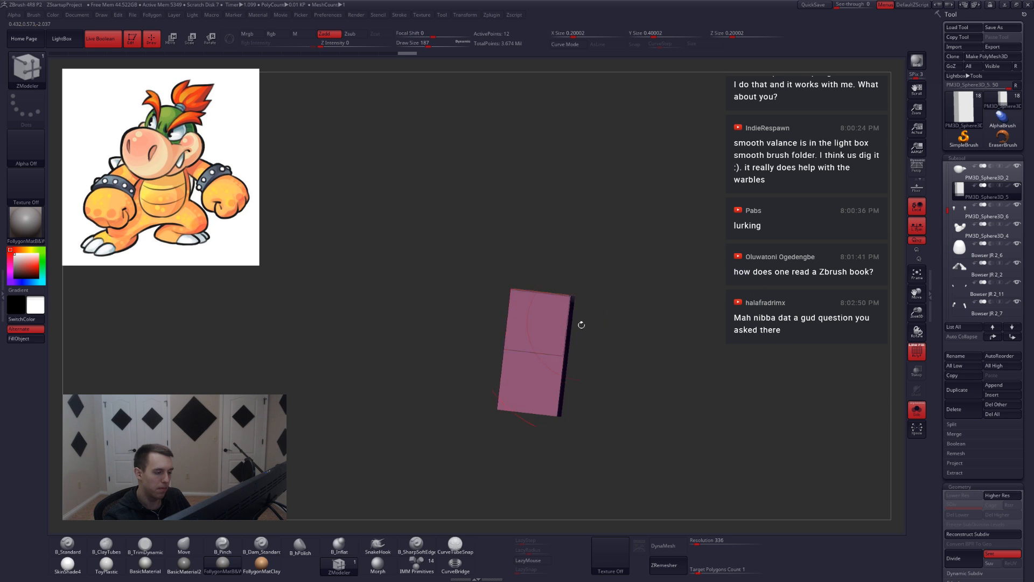
pyautogui.click(501, 382)
pyautogui.click(529, 411)
pyautogui.click(559, 386)
pyautogui.press('d')
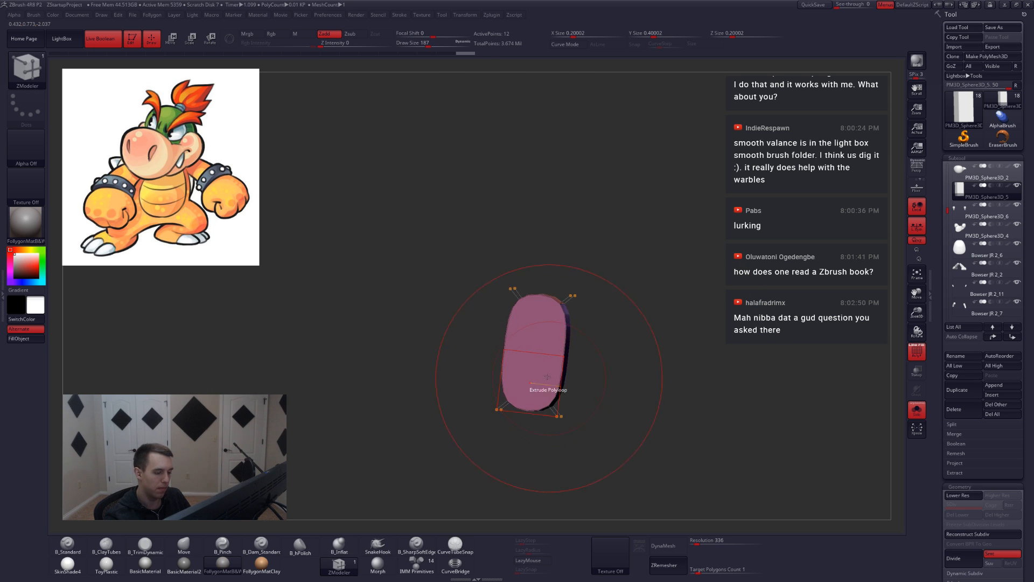
pyautogui.keyDown('shift'); pyautogui.moveTo(567, 387); pyautogui.dragTo(667, 369, button='right'); pyautogui.keyUp('shift')
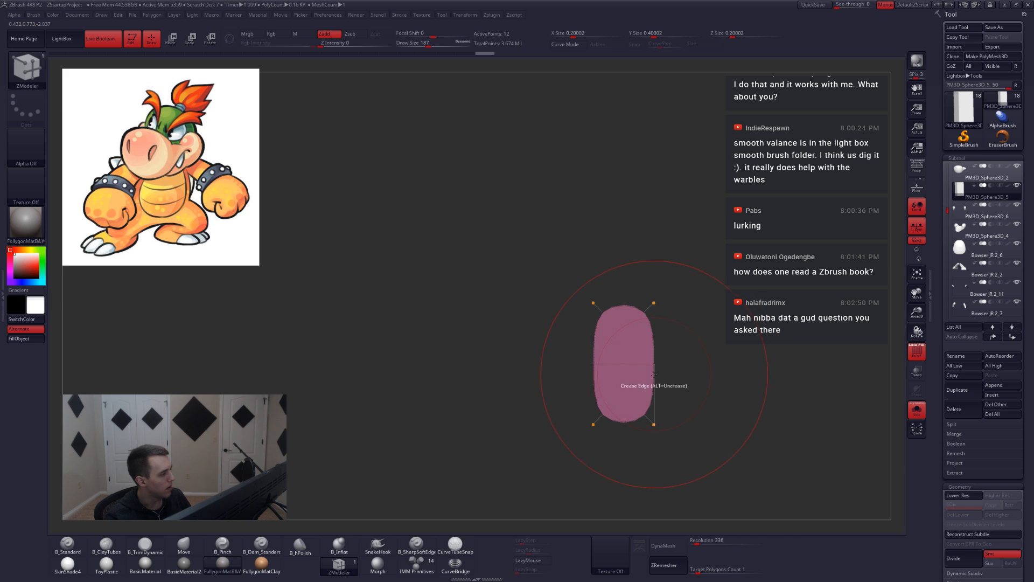
pyautogui.hotkey('shift', 'd')
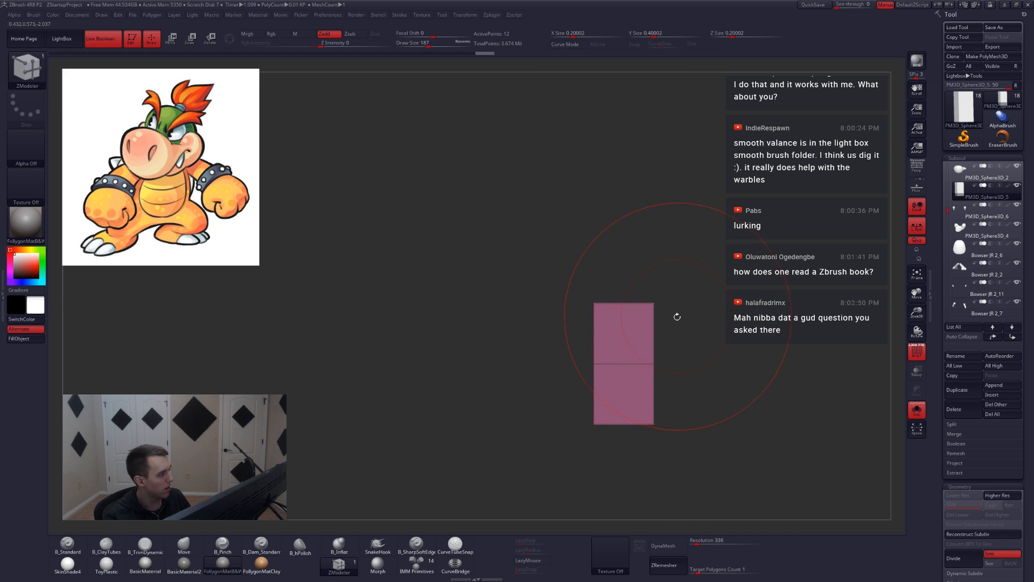
# Crease the depth edges at the block's upper-right and lower-left corners and preview the result with Dynamic Subdiv.
pyautogui.moveTo(677, 317); pyautogui.dragTo(661, 352, button='right')
pyautogui.click(595, 432)
pyautogui.press('d')
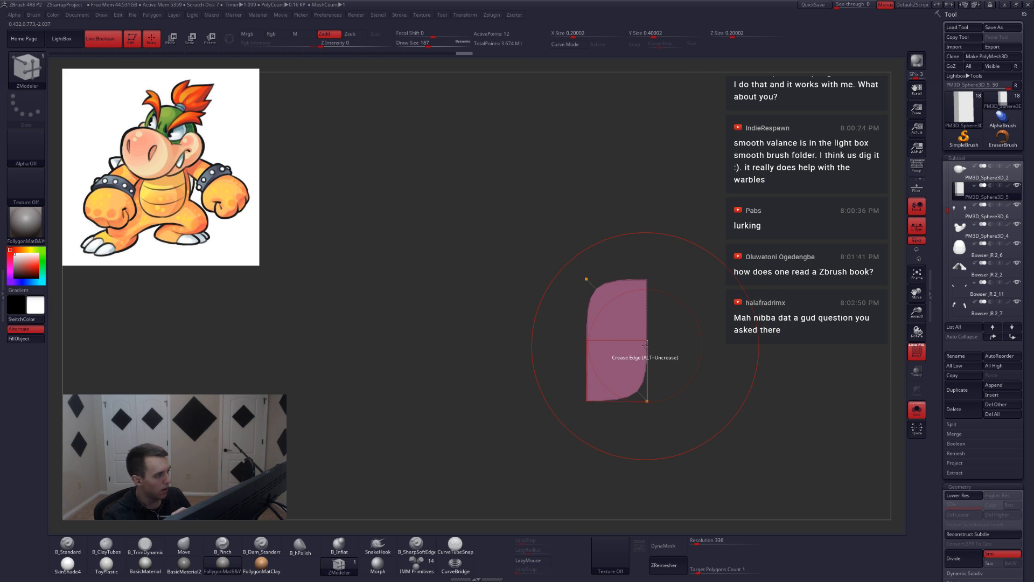
pyautogui.hotkey('shift', 'd')
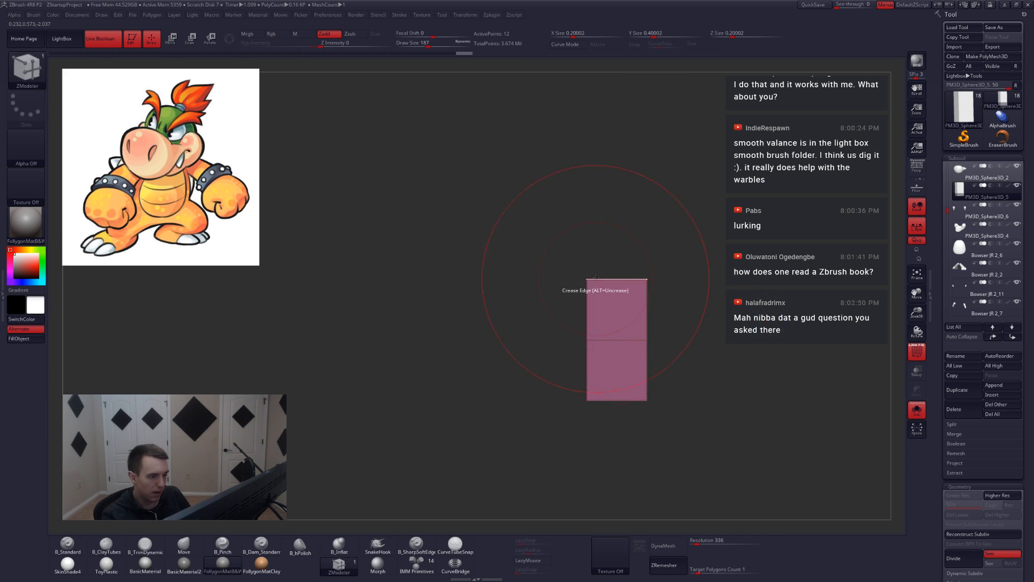
# Delete the block's complete middle edge loop with ZModeler.
pyautogui.rightClick(615, 342)
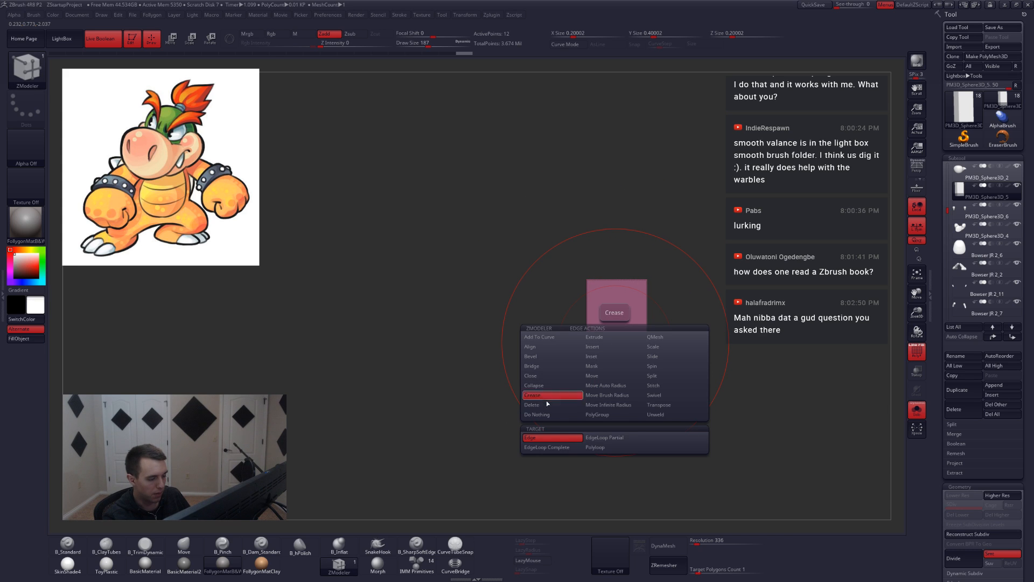
pyautogui.click(555, 405)
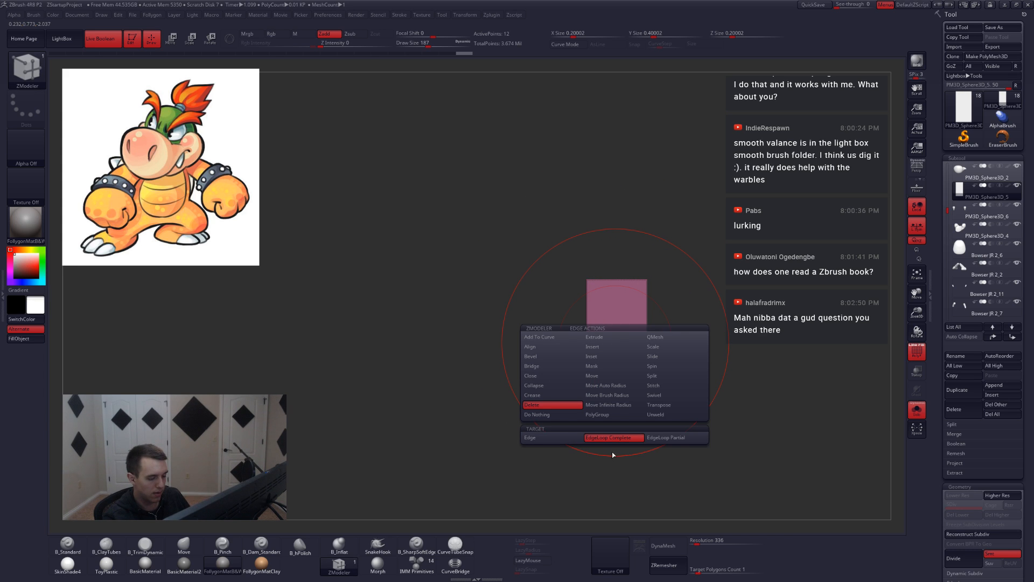
pyautogui.click(609, 438)
pyautogui.click(616, 341)
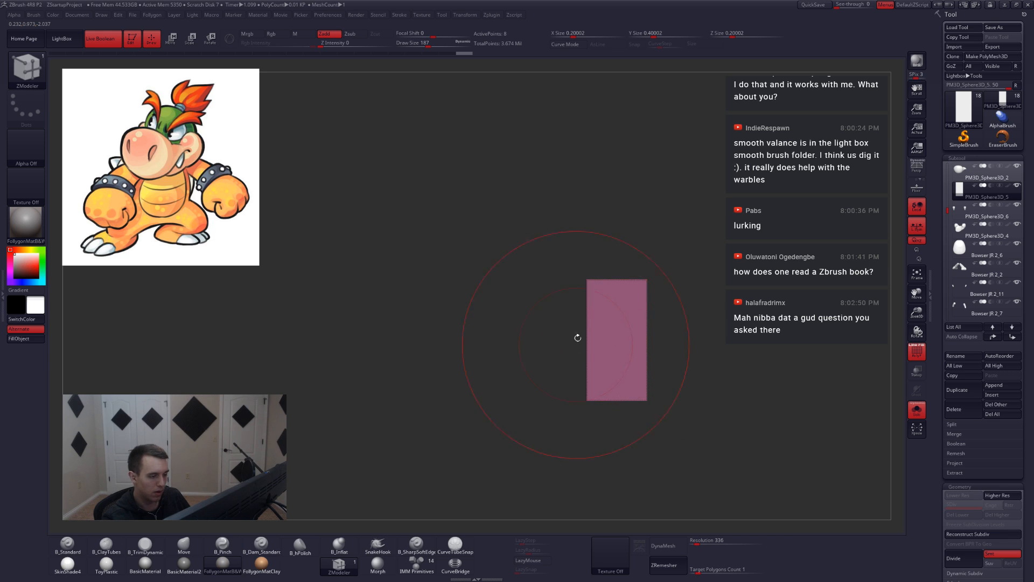
# Mask parts of the block and move its upper-left corner down and lower-left corner inward to start the nostril shape.
pyautogui.moveTo(606, 303)
pyautogui.keyDown('ctrl'); pyautogui.mouseDown()
pyautogui.moveTo(575, 268)
pyautogui.moveTo(585, 252)
pyautogui.mouseUp(); pyautogui.keyUp('ctrl')
pyautogui.hotkey('ctrl', 'd')
pyautogui.hotkey('ctrl', 'd')
pyautogui.press('w')
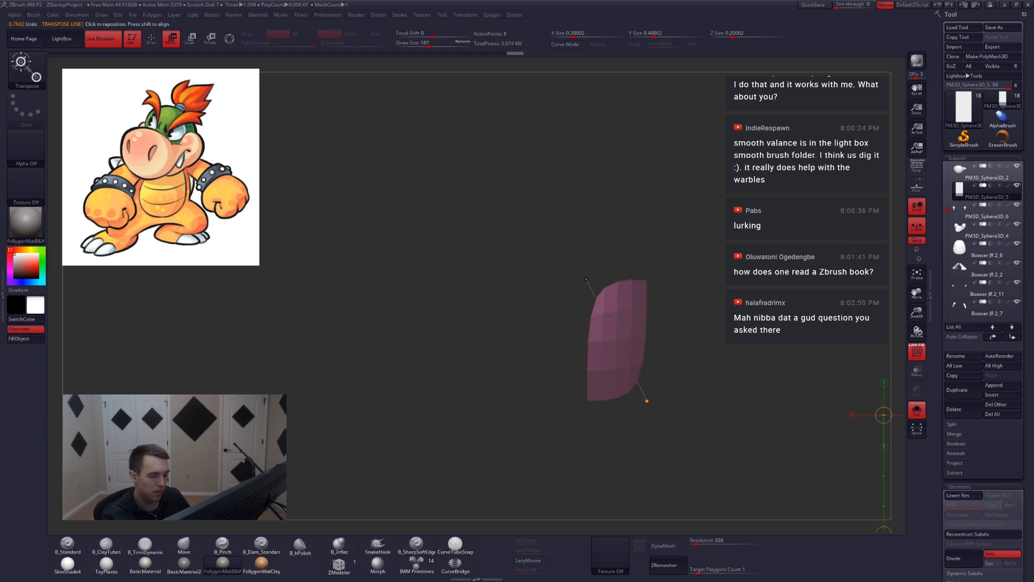
pyautogui.keyDown('shift'); pyautogui.moveTo(613, 321); pyautogui.dragTo(614, 395); pyautogui.keyUp('shift')
pyautogui.moveTo(614, 358)
pyautogui.mouseDown()
pyautogui.moveTo(610, 423)
pyautogui.moveTo(585, 387)
pyautogui.moveTo(595, 440)
pyautogui.moveTo(616, 435)
pyautogui.mouseUp()
pyautogui.press('q')
pyautogui.press('w')
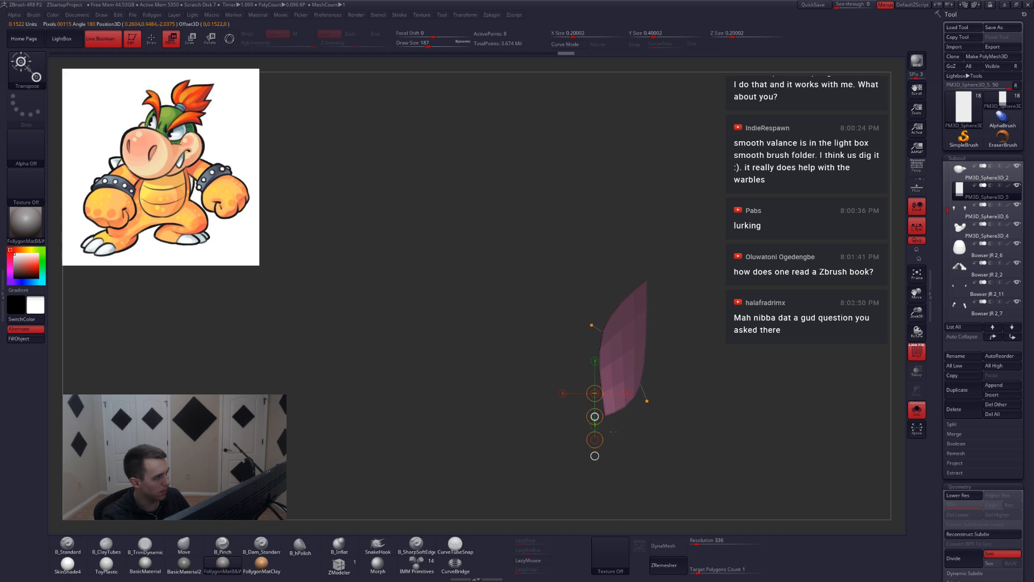
pyautogui.press('q')
pyautogui.hotkey('shift', 'd')
# Isolate the block's lower-right corner with a lasso mask and move it up and inward to form a pointed nostril outline.
pyautogui.keyDown('ctrl'); pyautogui.click(663, 391); pyautogui.keyUp('ctrl')
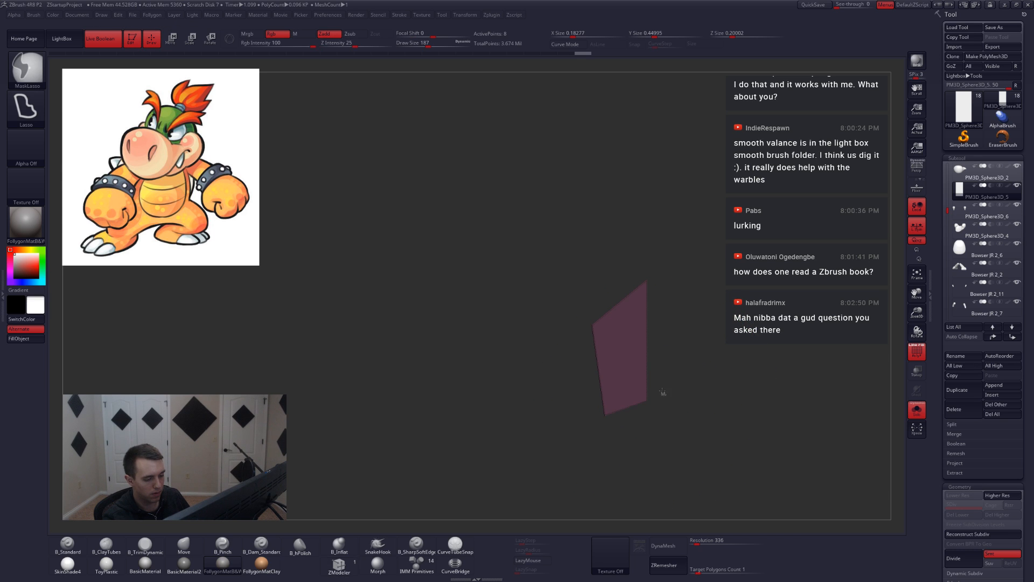
pyautogui.moveTo(663, 392)
pyautogui.keyDown('ctrl'); pyautogui.keyDown('alt'); pyautogui.mouseDown()
pyautogui.moveTo(646, 421)
pyautogui.moveTo(655, 420)
pyautogui.mouseUp(); pyautogui.keyUp('alt'); pyautogui.keyUp('ctrl')
pyautogui.keyDown('ctrl'); pyautogui.click(677, 408); pyautogui.keyUp('ctrl')
pyautogui.keyDown('ctrl'); pyautogui.keyDown('alt'); pyautogui.moveTo(676, 374); pyautogui.dragTo(634, 404); pyautogui.keyUp('alt'); pyautogui.keyUp('ctrl')
pyautogui.press('w')
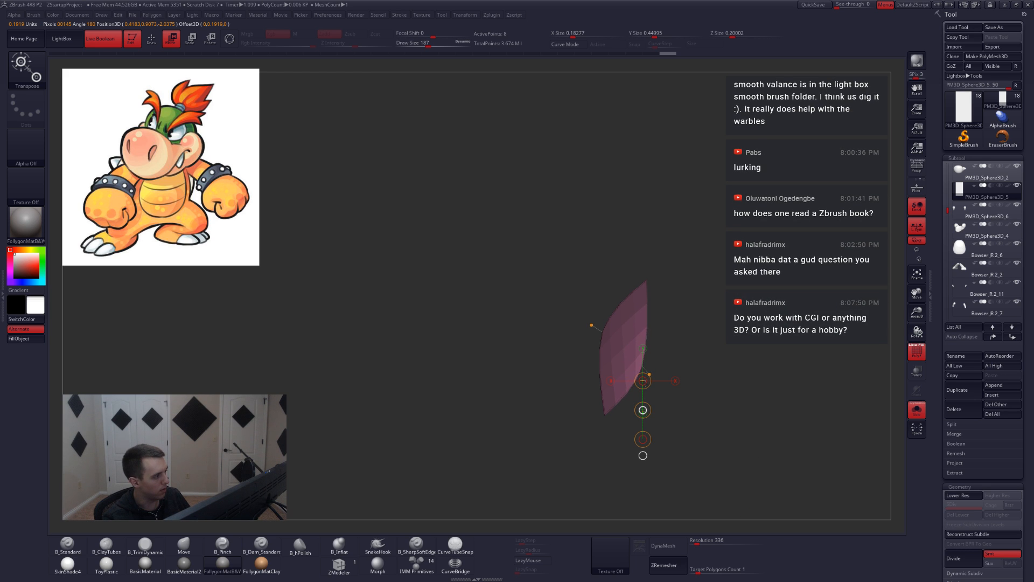
pyautogui.moveTo(643, 381); pyautogui.dragTo(631, 374)
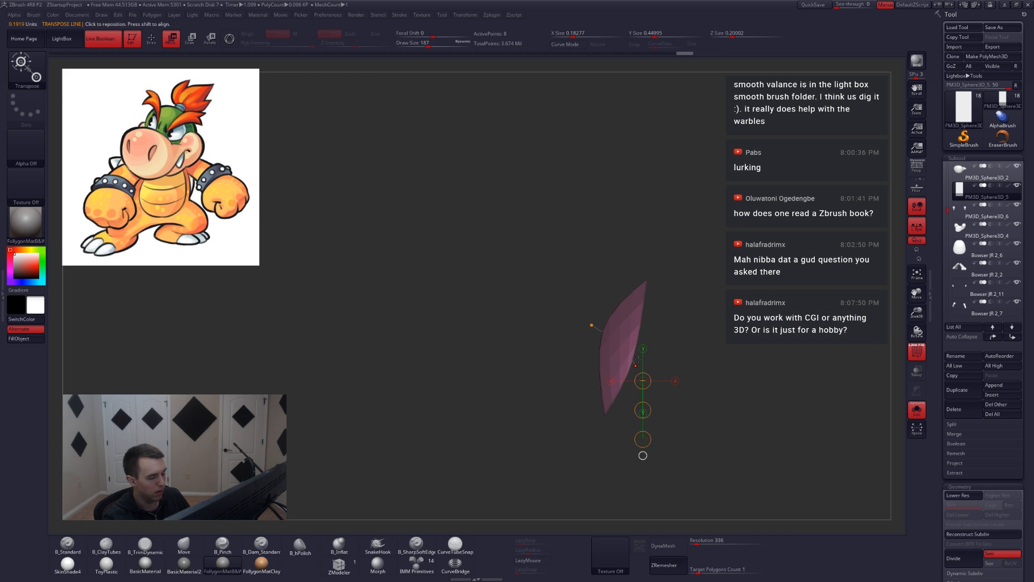
pyautogui.press('q')
pyautogui.hotkey('shift', 'd')
# Move the nostril block's upper-left corner slightly up and outward, checking its smoothed outline with Dynamic Subdiv.
pyautogui.moveTo(577, 352)
pyautogui.keyDown('ctrl'); pyautogui.mouseDown()
pyautogui.moveTo(586, 283)
pyautogui.moveTo(576, 280)
pyautogui.mouseUp(); pyautogui.keyUp('ctrl')
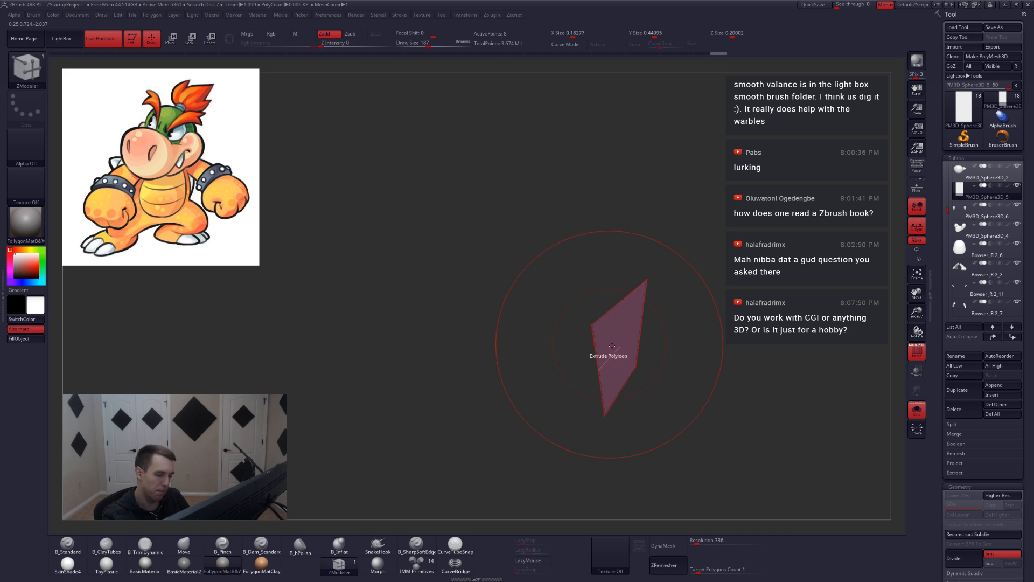
pyautogui.press('d')
pyautogui.keyDown('shift'); pyautogui.moveTo(619, 366); pyautogui.dragTo(644, 379); pyautogui.keyUp('shift')
pyautogui.hotkey('shift', 'd')
pyautogui.press('w')
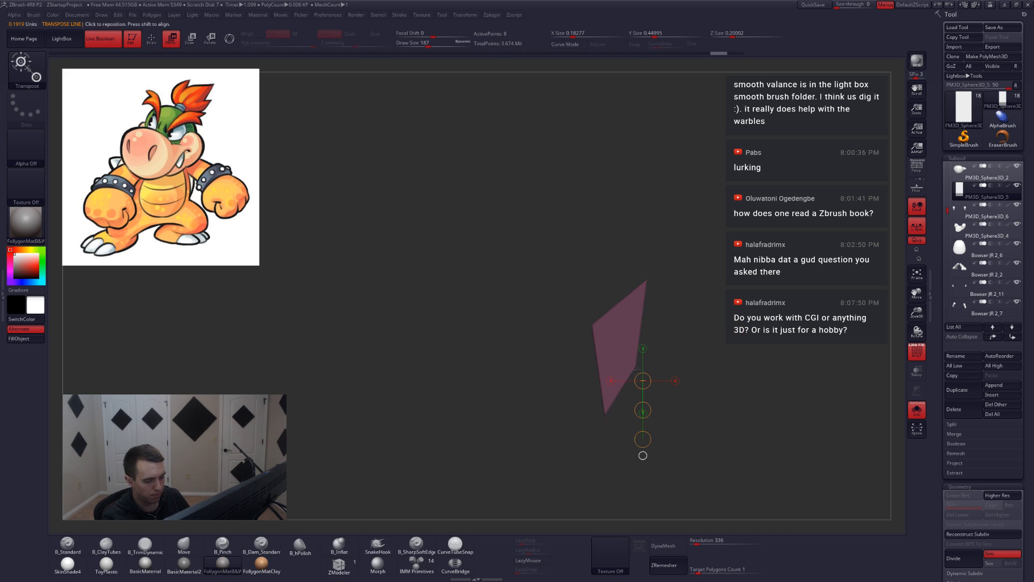
pyautogui.press('d')
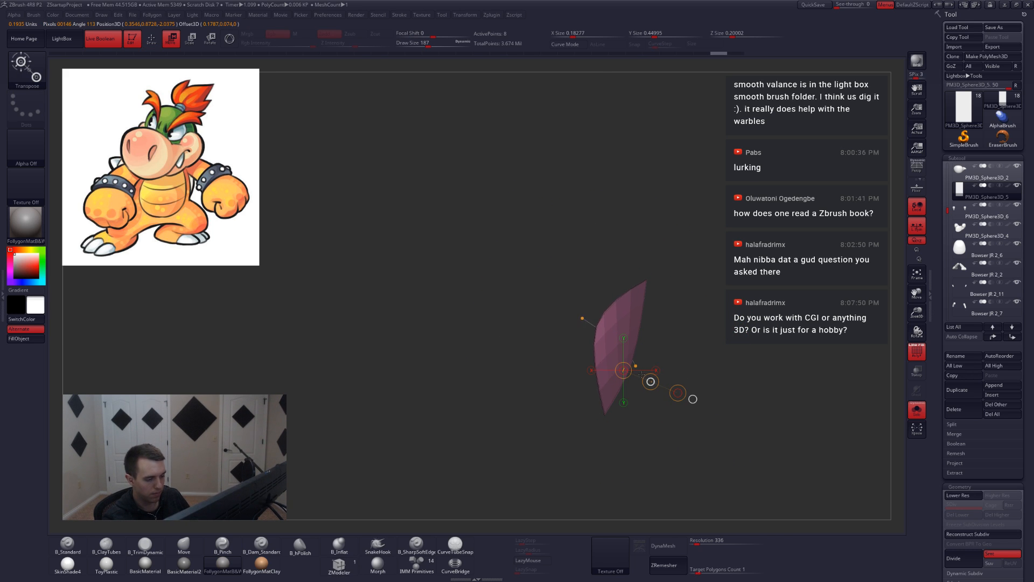
pyautogui.press('q')
# Show the rest of the model again and set the nostril block to subtract from the snout in Live Boolean.
pyautogui.keyDown('ctrl'); pyautogui.moveTo(706, 340); pyautogui.dragTo(670, 351, button='right'); pyautogui.keyUp('ctrl')
pyautogui.hotkey('shift', 's')
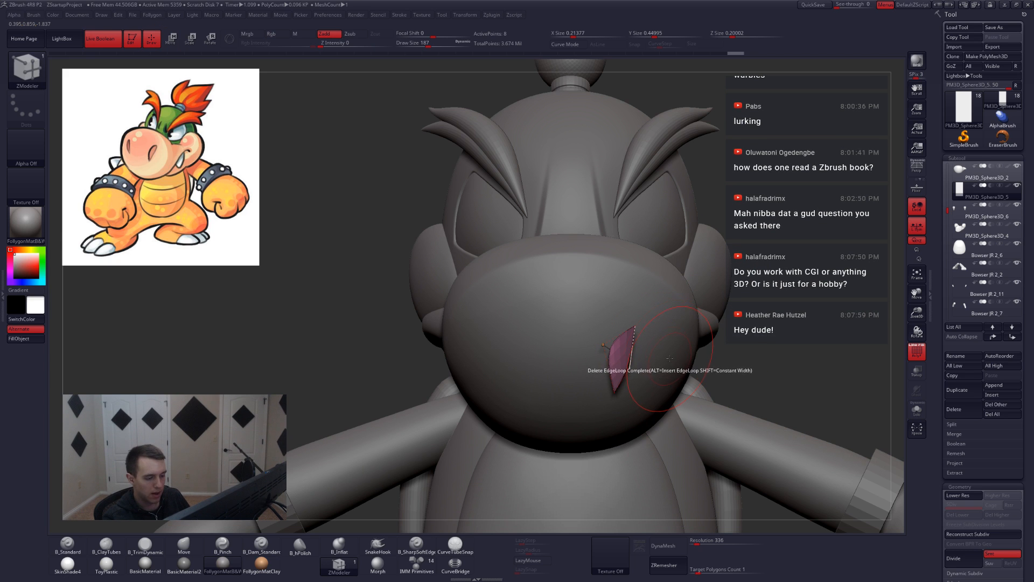
pyautogui.click(989, 185)
# Push the nostril block into the snout from the side view, tilt it to follow the front surface, and hide the polyframe.
pyautogui.keyDown('shift'); pyautogui.moveTo(819, 272); pyautogui.dragTo(638, 344, button='right'); pyautogui.keyUp('shift')
pyautogui.press('w')
pyautogui.press('r')
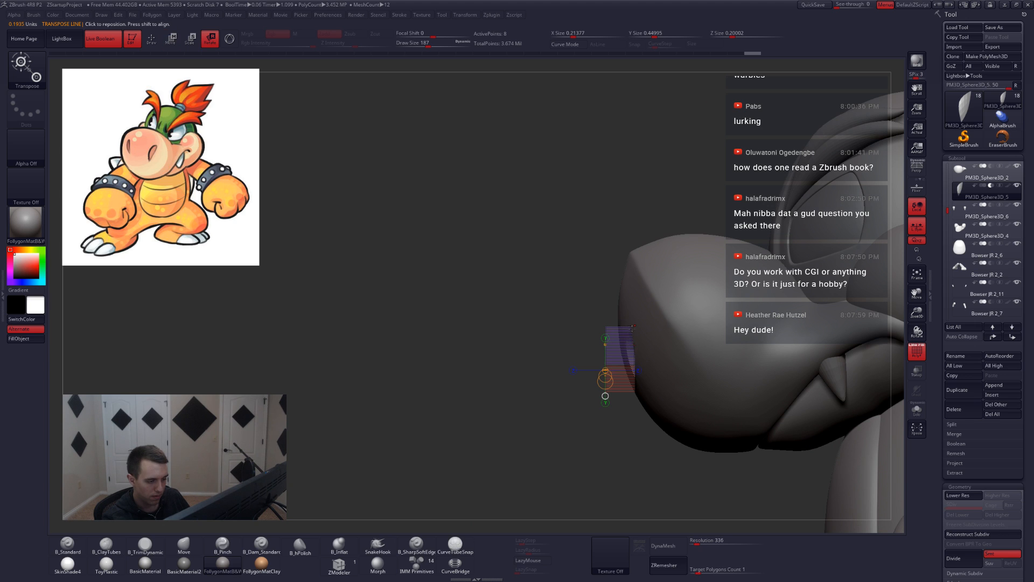
pyautogui.moveTo(635, 326)
pyautogui.keyDown('shift'); pyautogui.mouseDown()
pyautogui.moveTo(636, 408)
pyautogui.moveTo(651, 408)
pyautogui.mouseUp(); pyautogui.keyUp('shift')
pyautogui.hotkey('shift', 'f')
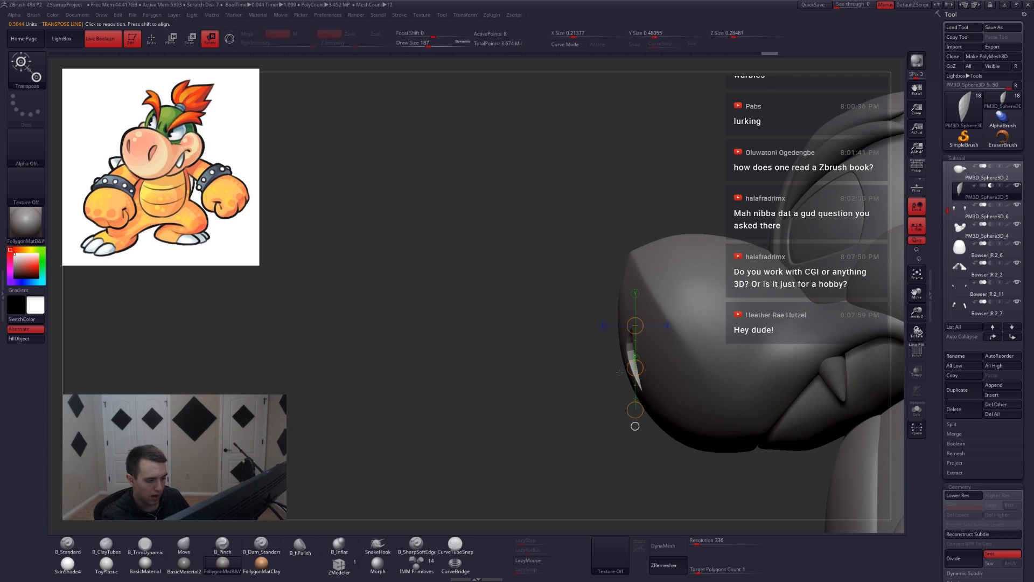
# Move the nostril block up and toward the snout's centre in the front view.
pyautogui.moveTo(518, 383)
pyautogui.keyDown('shift'); pyautogui.mouseDown(button='right')
pyautogui.moveTo(652, 372)
pyautogui.moveTo(629, 356)
pyautogui.mouseUp(button='right'); pyautogui.keyUp('shift')
pyautogui.press('q')
pyautogui.press('w')
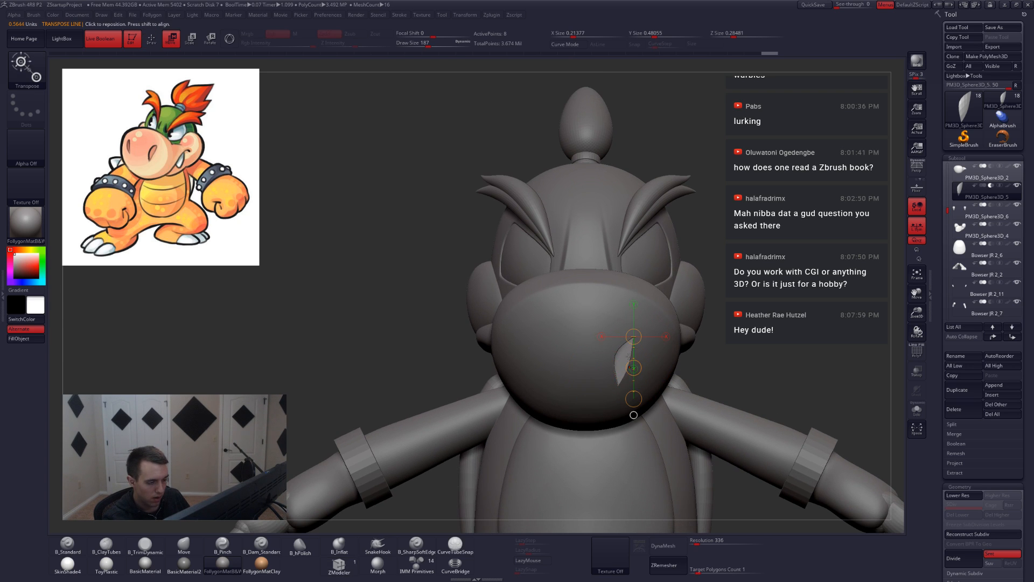
pyautogui.moveTo(625, 356)
pyautogui.keyDown('shift'); pyautogui.mouseDown()
pyautogui.moveTo(625, 412)
pyautogui.moveTo(614, 367)
pyautogui.mouseUp(); pyautogui.keyUp('shift')
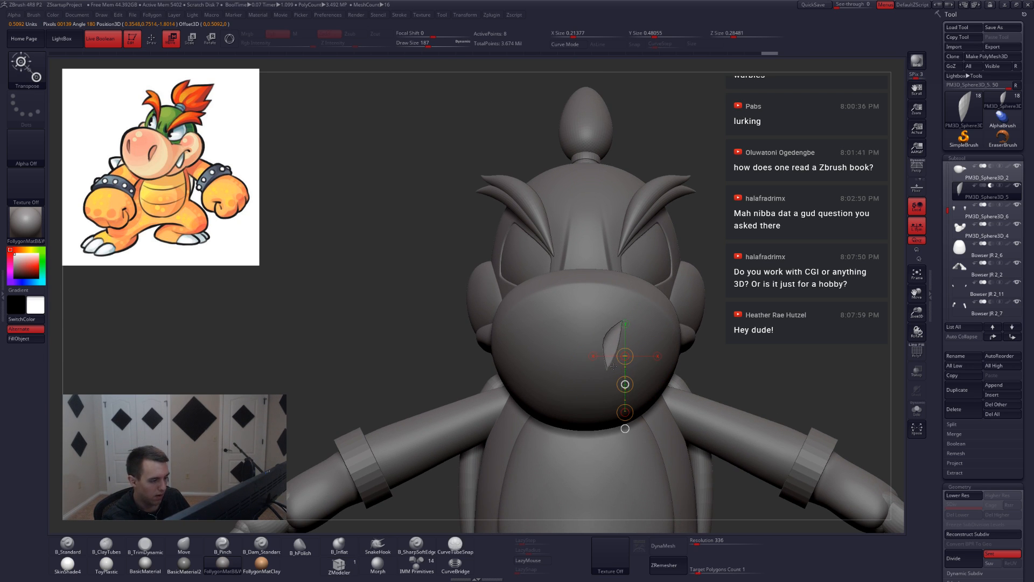
# Mirror the nostril block to the opposite side of the snout with the Mirror deformation.
pyautogui.scroll(-10, 966, 238)
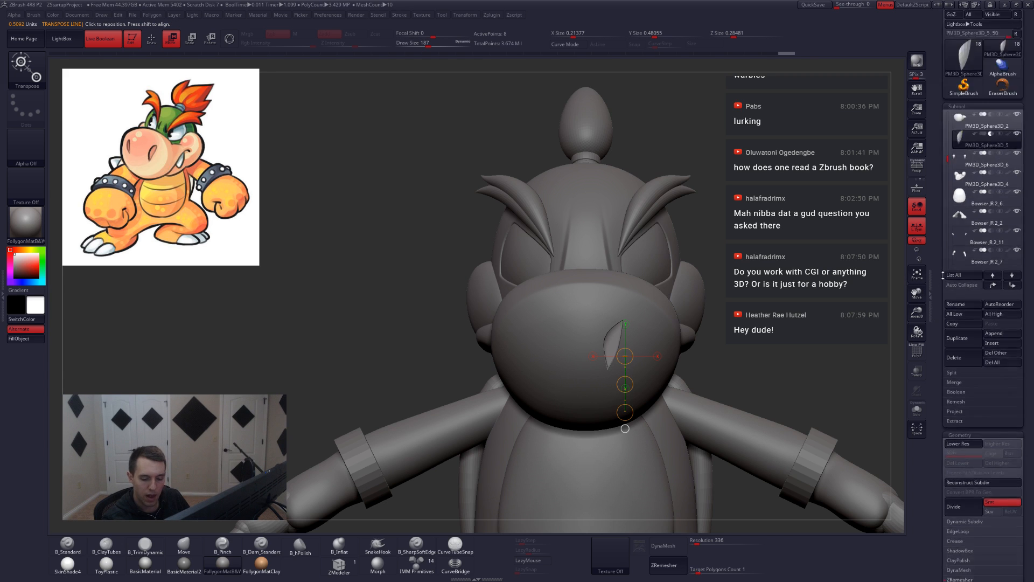
pyautogui.scroll(-3, 965, 238)
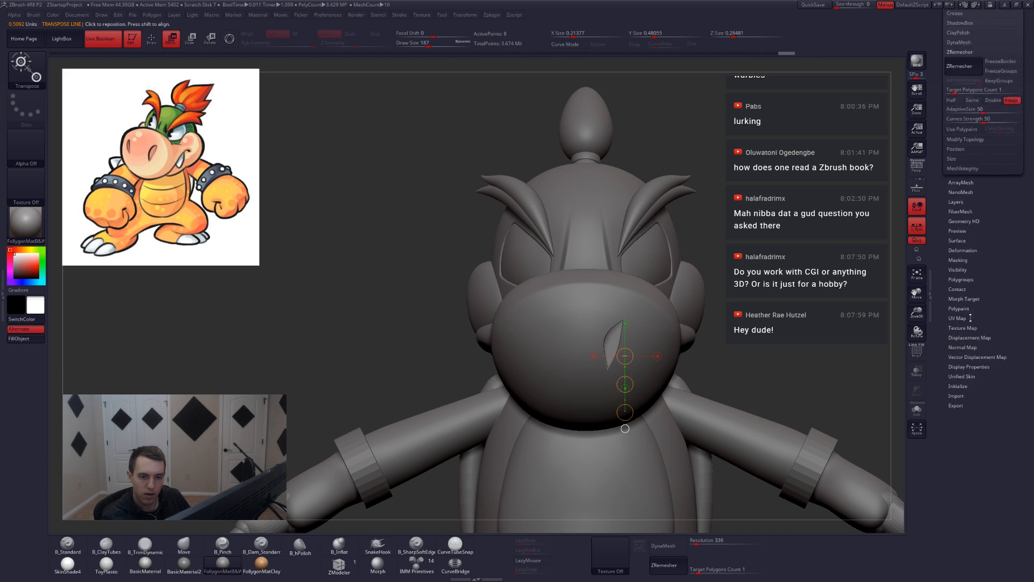
pyautogui.click(971, 288)
pyautogui.click(971, 306)
pyautogui.click(972, 287)
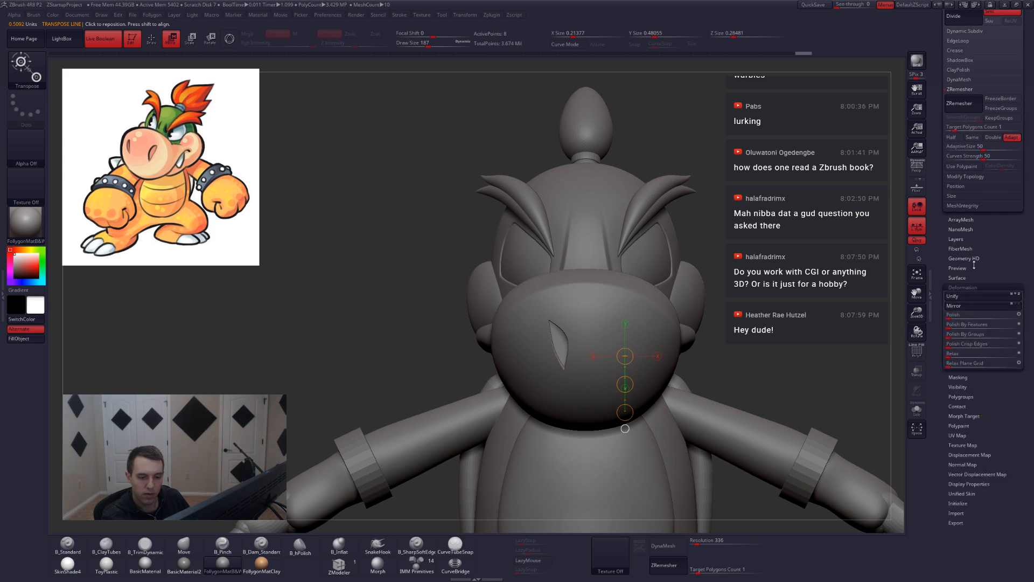
# Try to mirror and weld the nostril with local symmetry on, and undo the result.
pyautogui.moveTo(975, 261); pyautogui.dragTo(867, 386)
pyautogui.hotkey('ctrl', 'shift', 'm')
pyautogui.click(786, 383)
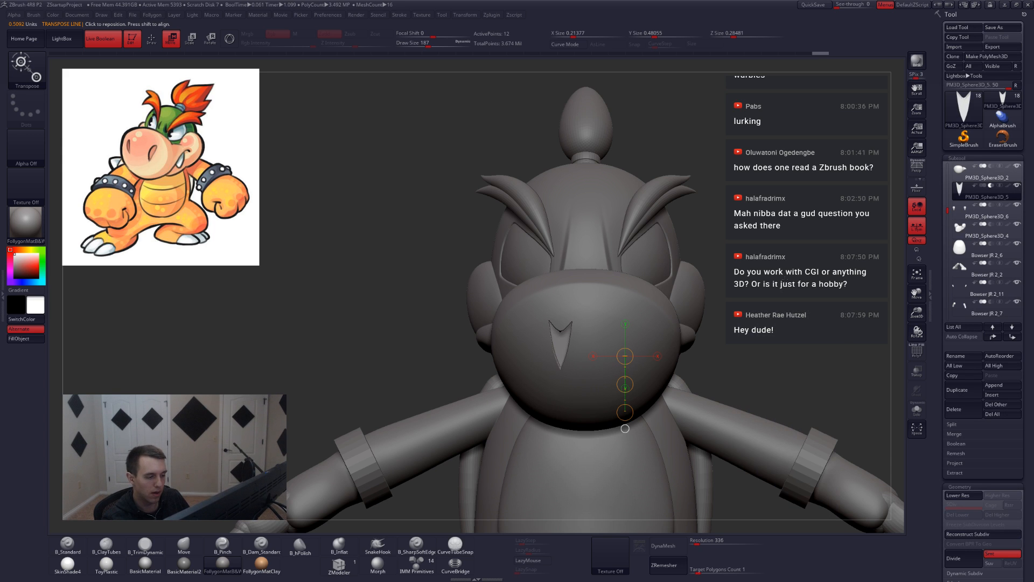
pyautogui.hotkey('ctrl', 'z')
# Apply Mirror And Weld with local symmetry off to create a matching nostril on the other side of the snout.
pyautogui.hotkey('ctrl', 'shift', 'm')
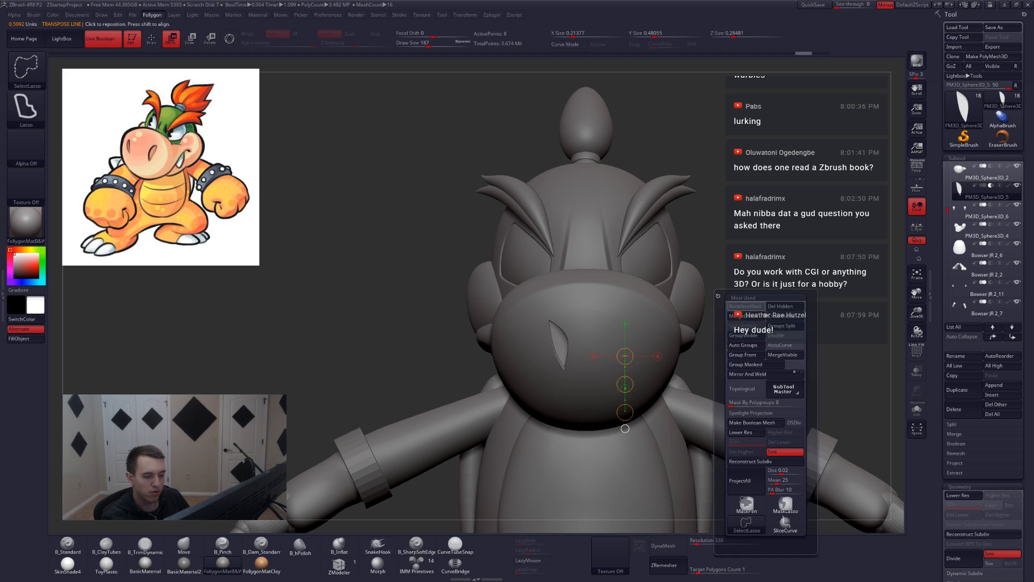
pyautogui.click(755, 374)
pyautogui.keyDown('ctrl'); pyautogui.moveTo(617, 350); pyautogui.dragTo(614, 387, button='right'); pyautogui.keyUp('ctrl')
pyautogui.moveTo(605, 379); pyautogui.dragTo(674, 379)
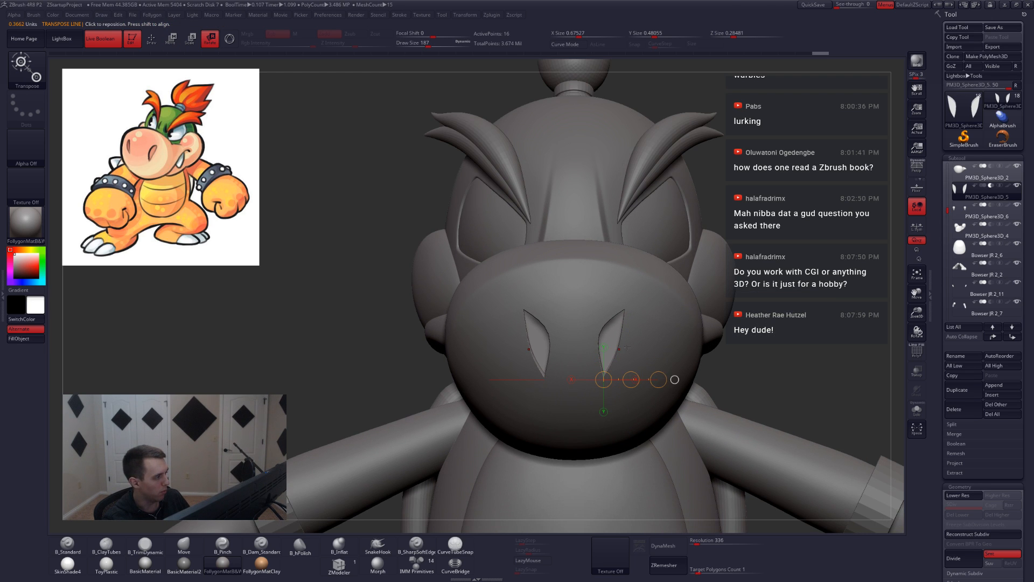
# Reduce the Move brush size to 140 and pull the nostrils' upper ends outward to widen their shape.
pyautogui.press('q')
pyautogui.hotkey('shift', 's')
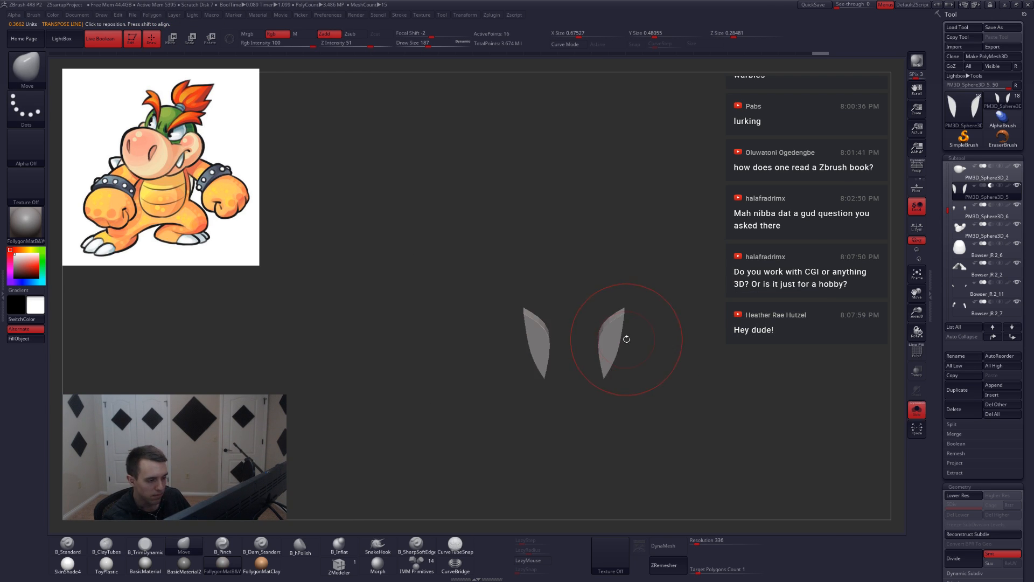
pyautogui.hotkey('shift', 's')
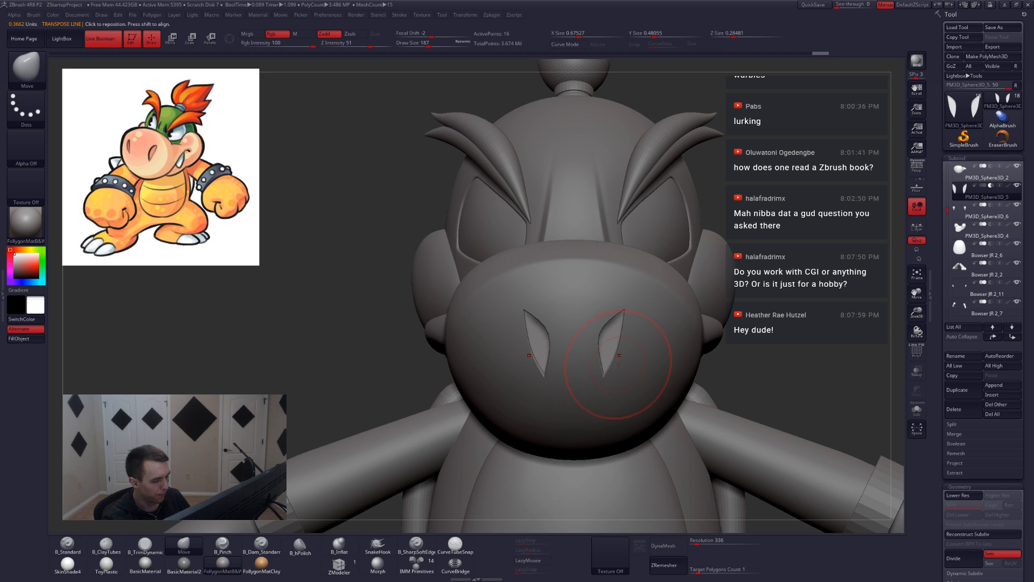
pyautogui.press('space')
pyautogui.moveTo(611, 340); pyautogui.dragTo(608, 340)
pyautogui.moveTo(610, 341); pyautogui.dragTo(626, 315, button='right')
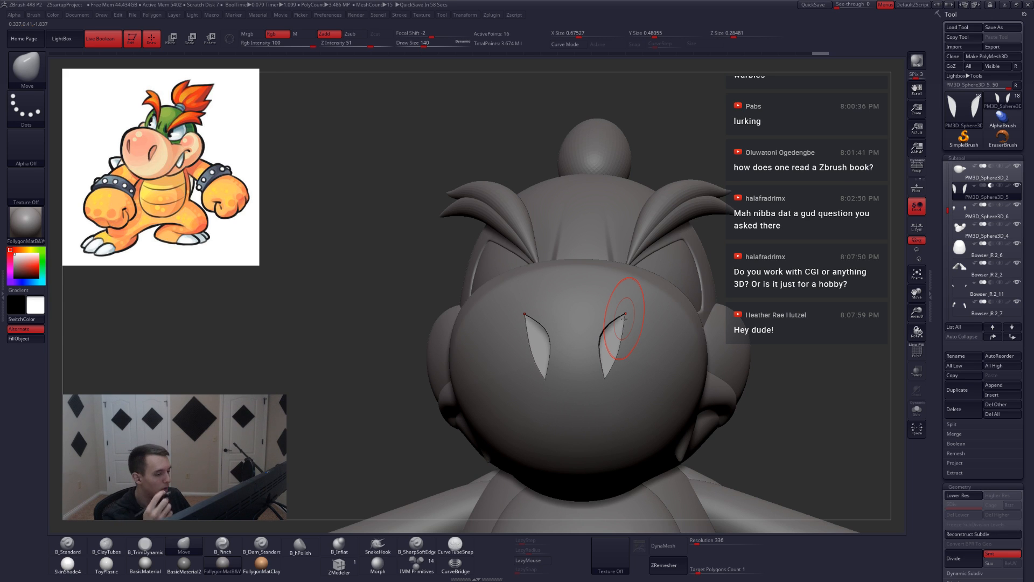
pyautogui.moveTo(616, 323); pyautogui.dragTo(625, 320)
# Isolate the low-poly nostril blocks with polyframe shown and insert a lengthwise loop through the middle of each with ZModeler.
pyautogui.hotkey('shift', 'd')
pyautogui.hotkey('alt', 's')
pyautogui.hotkey('shift', 'f')
pyautogui.keyDown('ctrl'); pyautogui.moveTo(607, 331); pyautogui.dragTo(614, 356, button='right'); pyautogui.keyUp('ctrl')
pyautogui.hotkey('ctrl', 'shift', 'f')
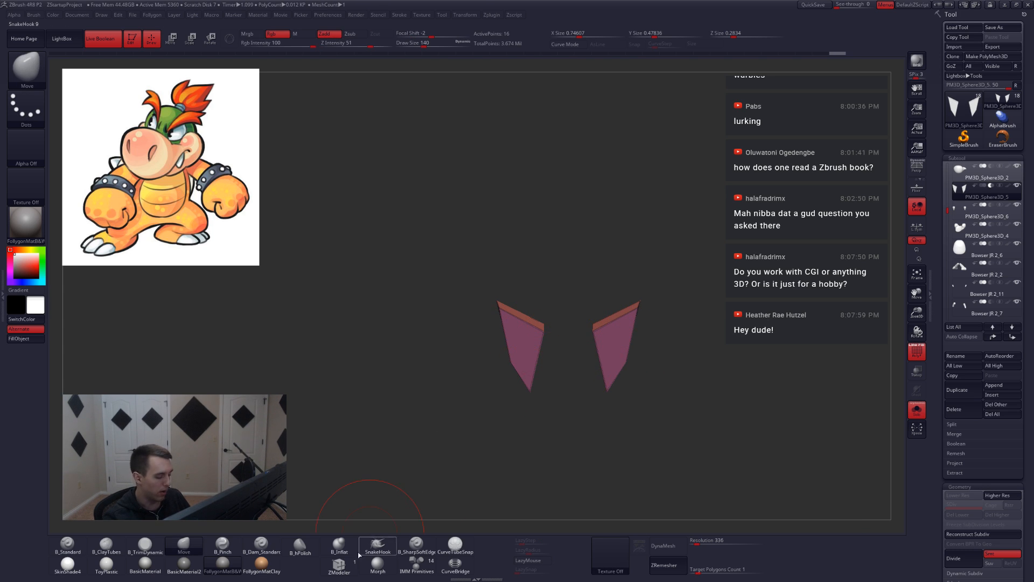
pyautogui.click(339, 565)
pyautogui.keyDown('alt'); pyautogui.moveTo(460, 437); pyautogui.dragTo(512, 465, button='right'); pyautogui.keyUp('alt')
pyautogui.keyDown('ctrl'); pyautogui.moveTo(577, 408); pyautogui.dragTo(558, 341, button='right'); pyautogui.keyUp('ctrl')
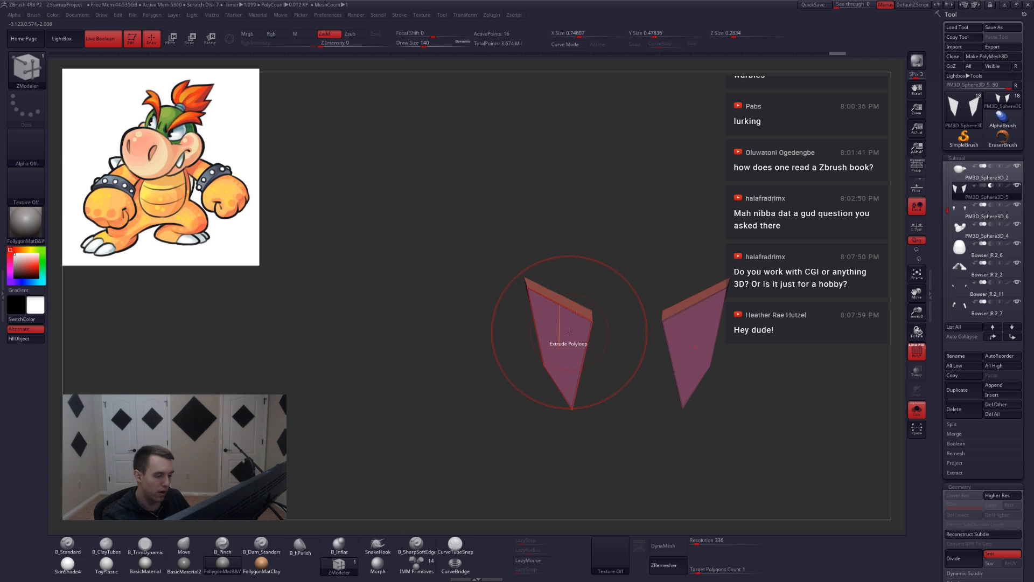
pyautogui.press('space')
pyautogui.click(558, 279)
pyautogui.click(624, 398)
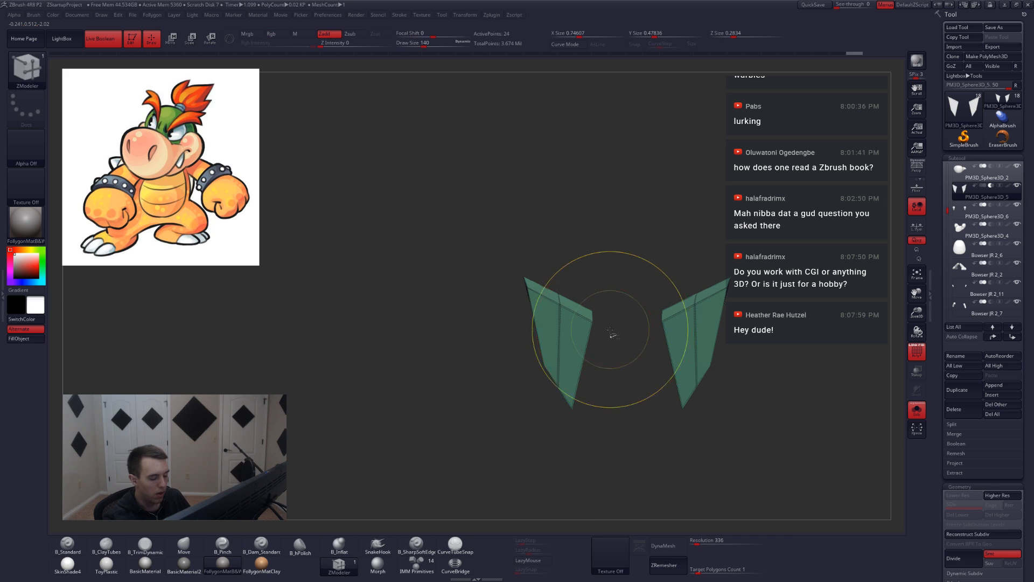
pyautogui.hotkey('ctrl', 'shift', 'space')
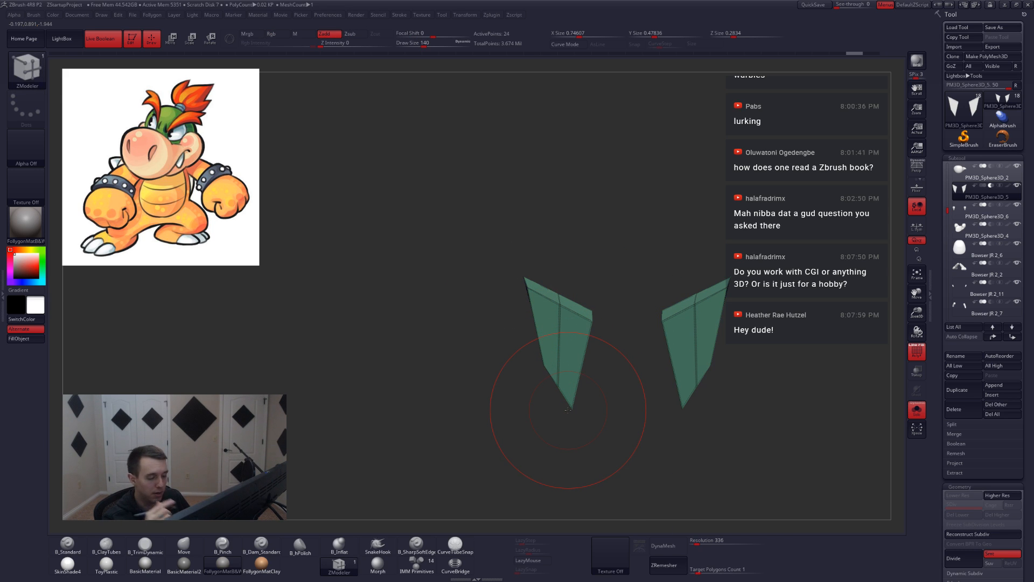
# Set ZModeler's edge action to Crease with the EdgeLoop Complete target and apply it to the nostrils' middle loop.
pyautogui.keyDown('alt'); pyautogui.moveTo(579, 385); pyautogui.dragTo(585, 425, button='right'); pyautogui.keyUp('alt')
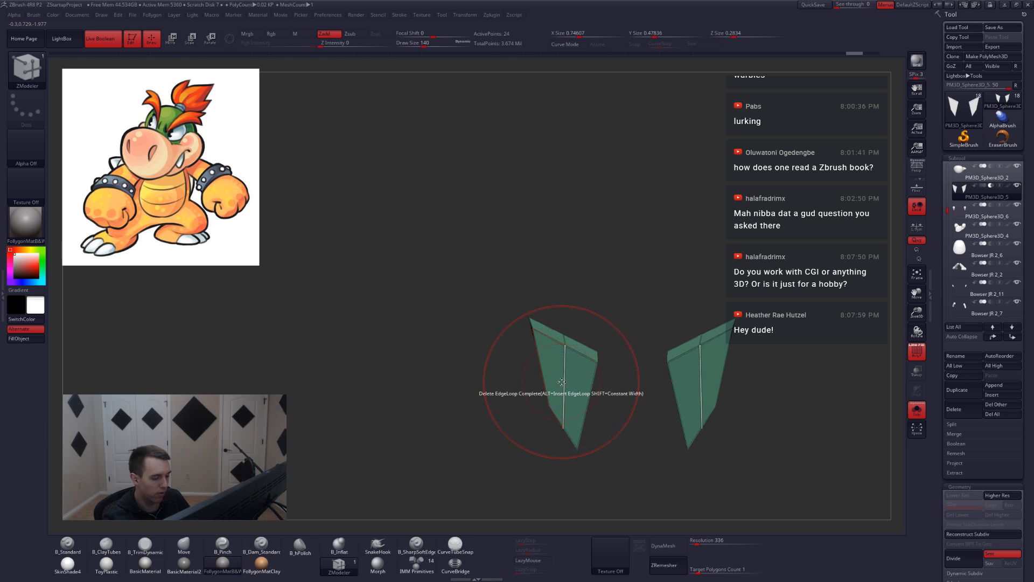
pyautogui.press('space')
pyautogui.click(499, 395)
pyautogui.click(493, 447)
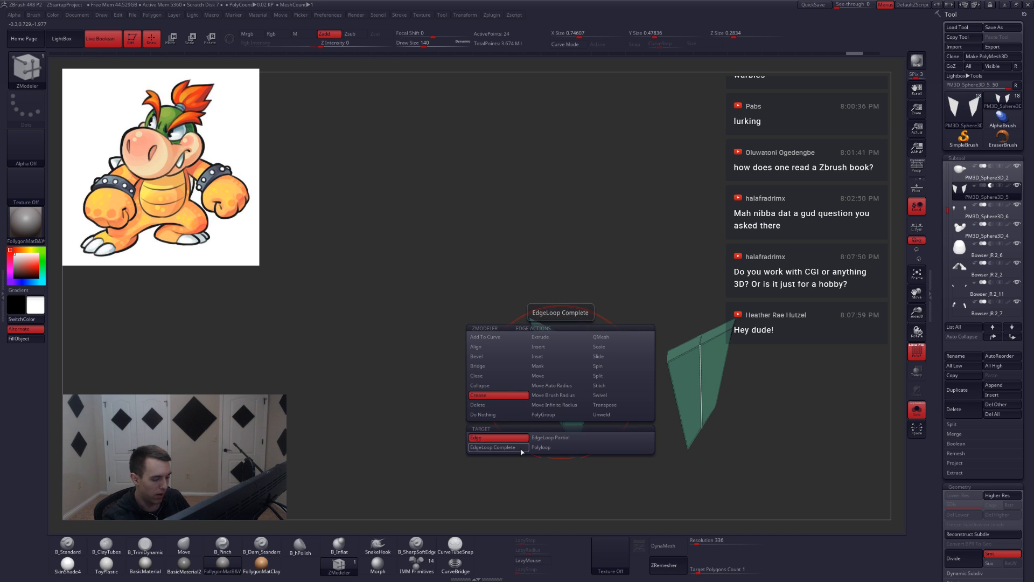
pyautogui.moveTo(567, 431); pyautogui.dragTo(564, 410, button='right')
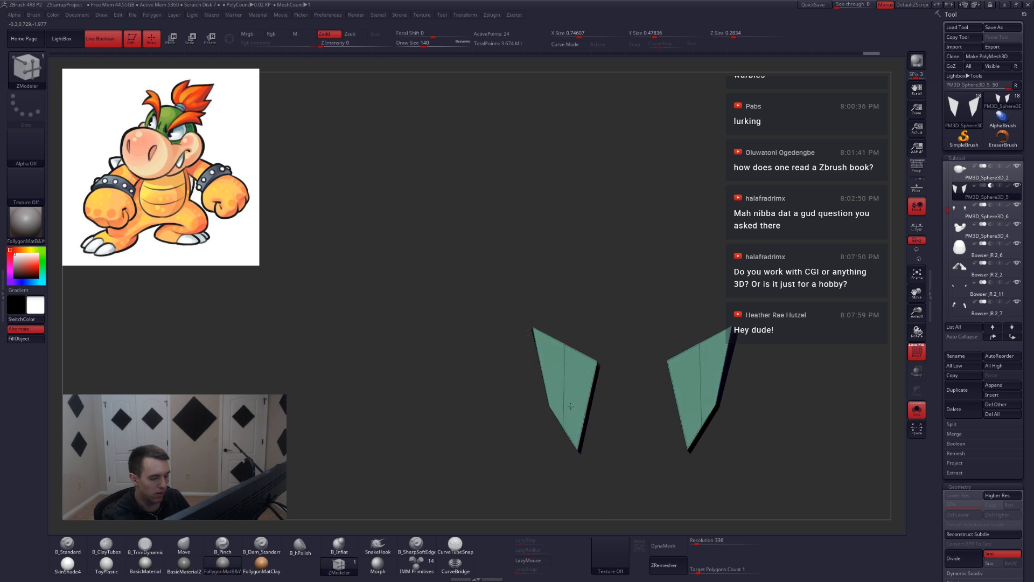
pyautogui.moveTo(569, 330)
pyautogui.keyDown('ctrl'); pyautogui.mouseDown()
pyautogui.moveTo(564, 363)
pyautogui.moveTo(596, 347)
pyautogui.mouseUp(); pyautogui.keyUp('ctrl')
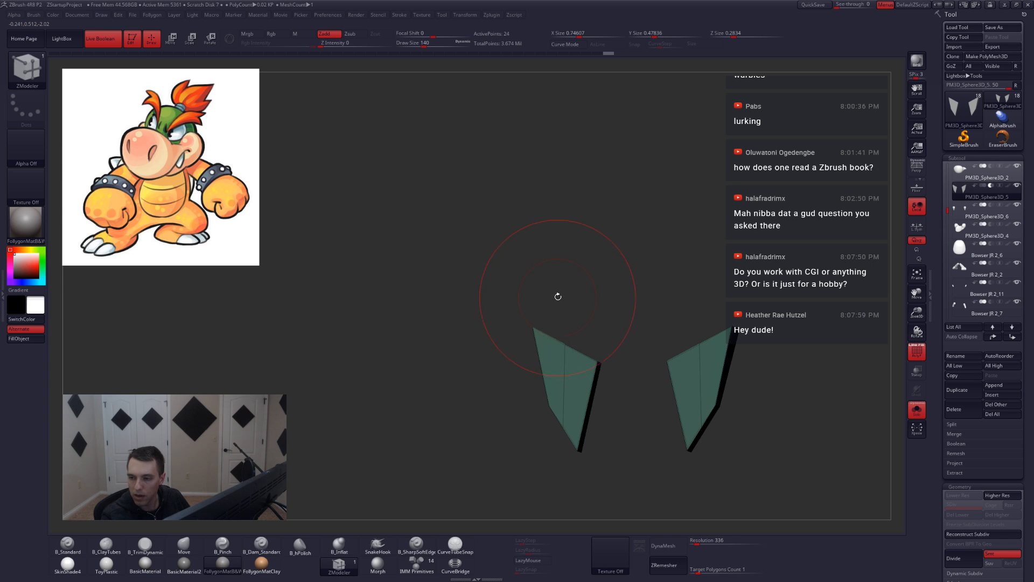
# Preview the nostril blocks with Dynamic Subdiv and examine their smoothed curvature from several angles.
pyautogui.moveTo(568, 298)
pyautogui.mouseDown()
pyautogui.moveTo(591, 324)
pyautogui.moveTo(563, 278)
pyautogui.moveTo(528, 268)
pyautogui.mouseUp()
pyautogui.press('space')
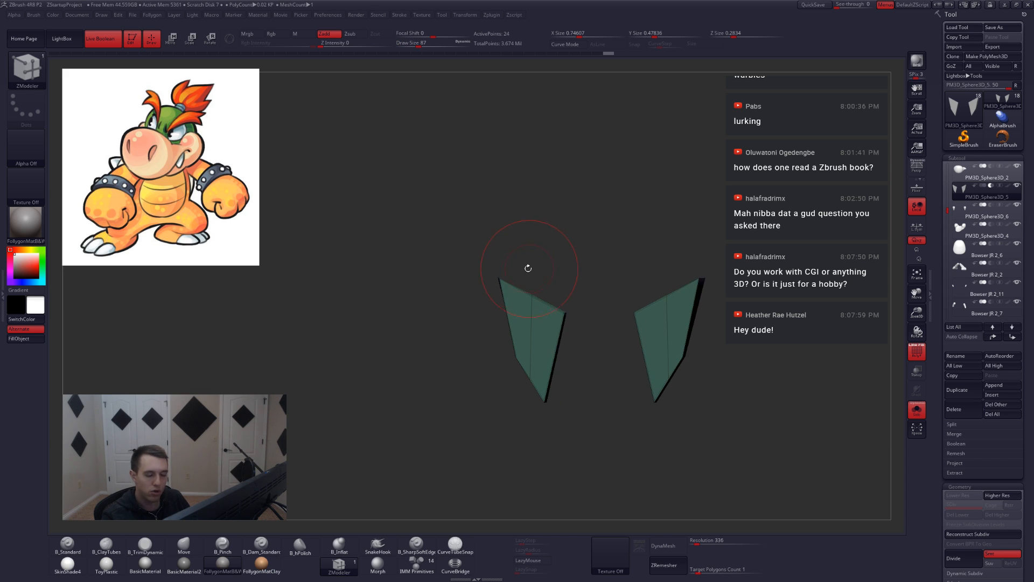
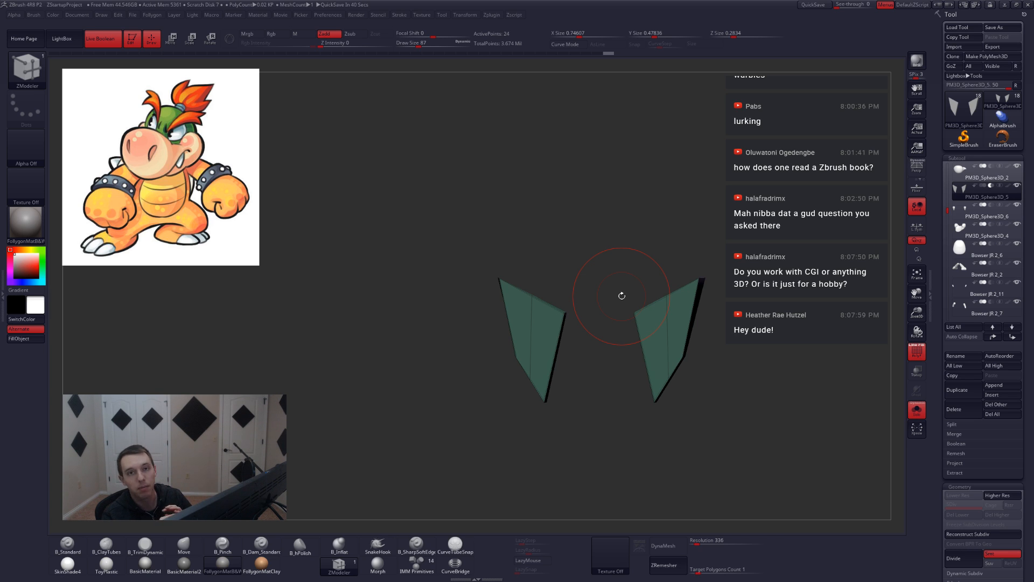
pyautogui.keyDown('ctrl'); pyautogui.moveTo(540, 315); pyautogui.dragTo(560, 335, button='right'); pyautogui.keyUp('ctrl')
pyautogui.press('d')
pyautogui.moveTo(619, 399); pyautogui.dragTo(604, 420, button='right')
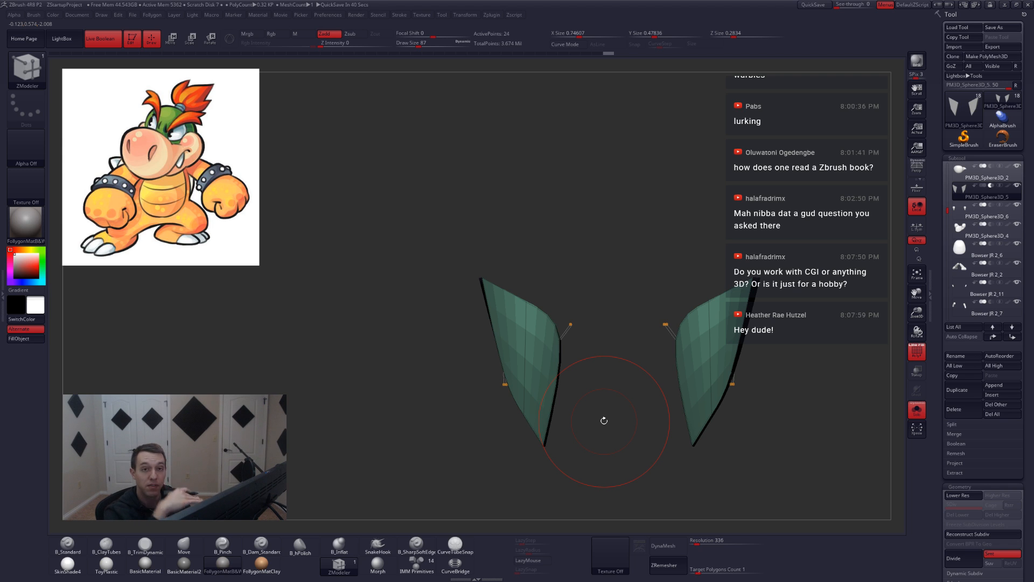
pyautogui.moveTo(571, 396); pyautogui.dragTo(588, 412, button='right')
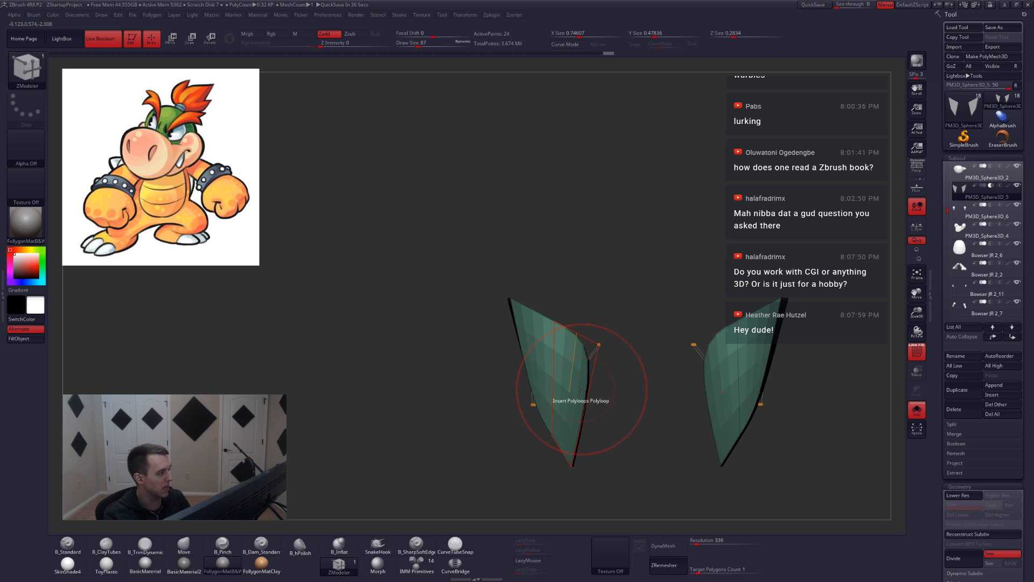
pyautogui.moveTo(637, 393); pyautogui.dragTo(662, 392, button='right')
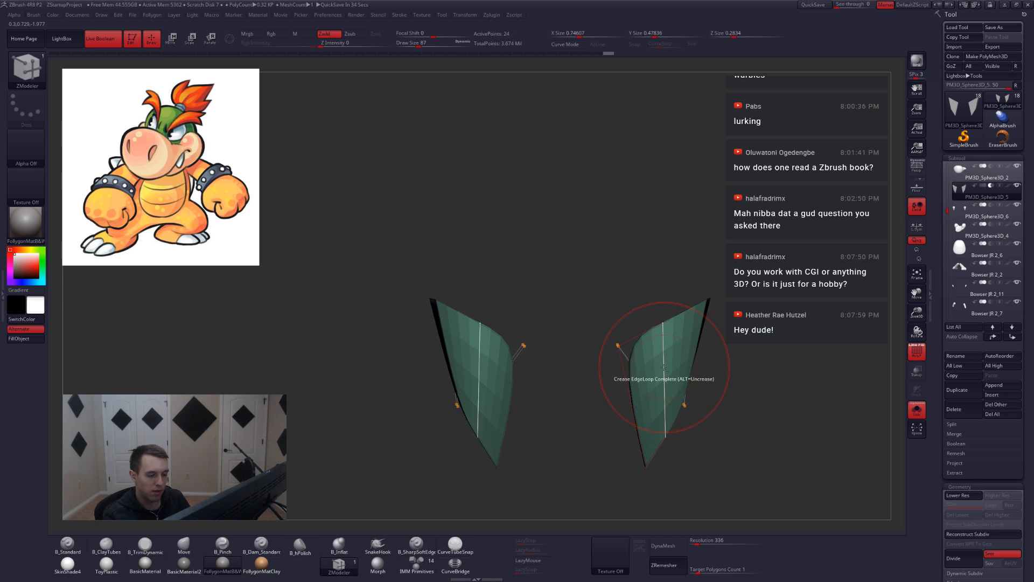
# Crease the complete middle edge loop on the smoothed nostrils and check the blocks' depth from the side with ZModeler active.
pyautogui.click(664, 363)
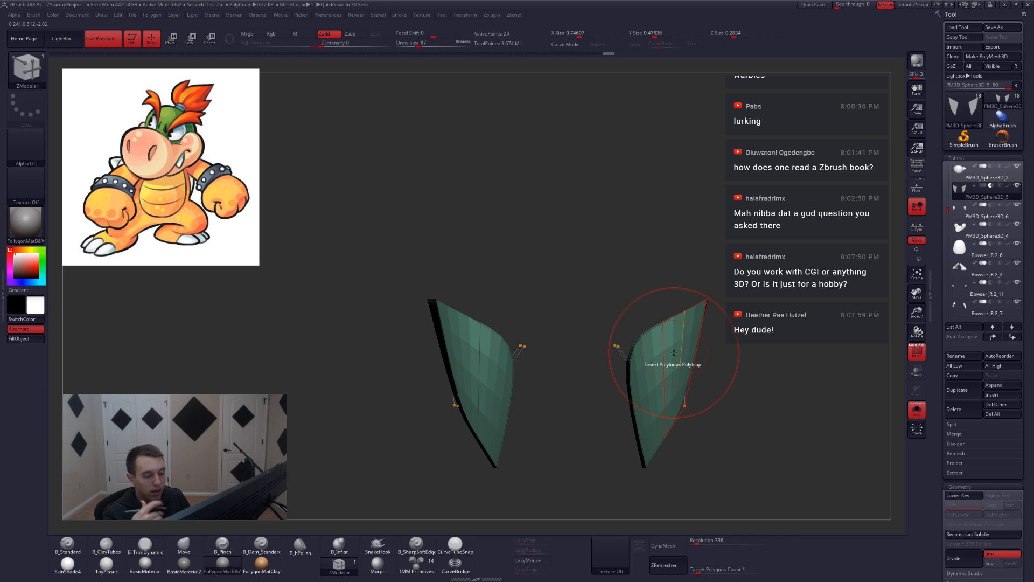
pyautogui.moveTo(674, 353)
pyautogui.mouseDown(button='right')
pyautogui.moveTo(662, 369)
pyautogui.moveTo(671, 372)
pyautogui.mouseUp(button='right')
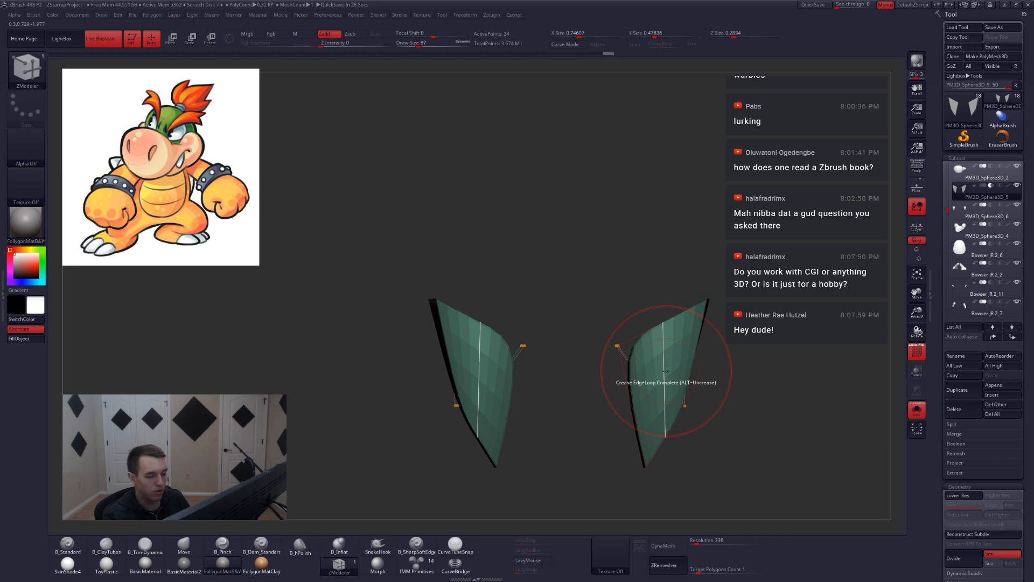
pyautogui.press('w')
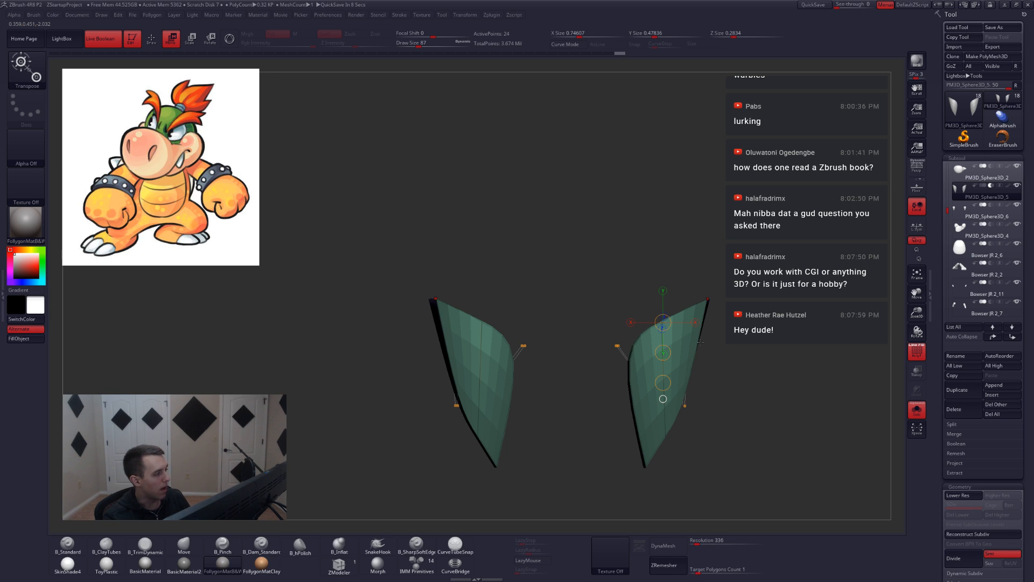
pyautogui.press('b')
pyautogui.press('z')
pyautogui.press('m')
pyautogui.hotkey('shift', 'd')
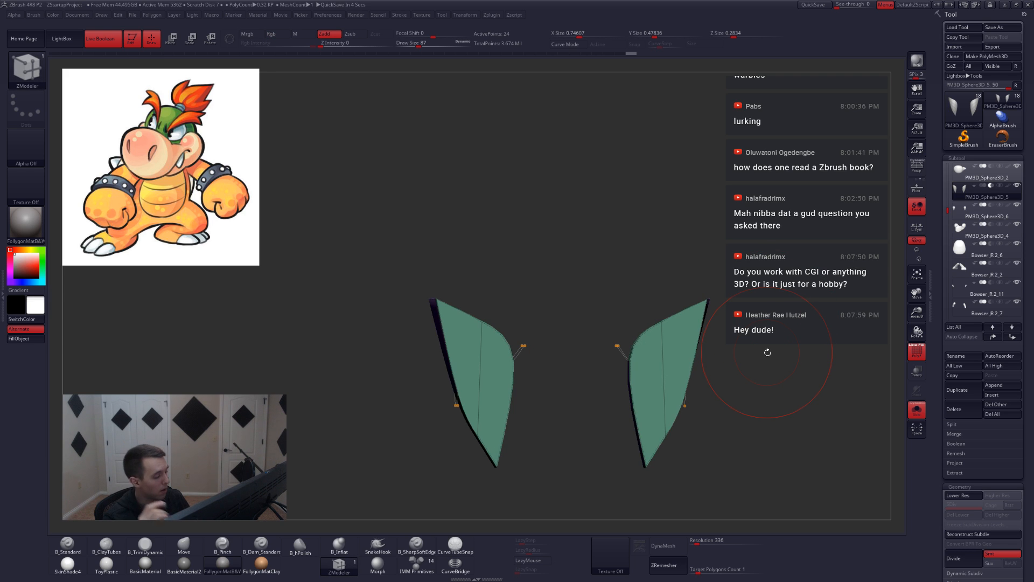
pyautogui.moveTo(709, 346); pyautogui.dragTo(683, 329)
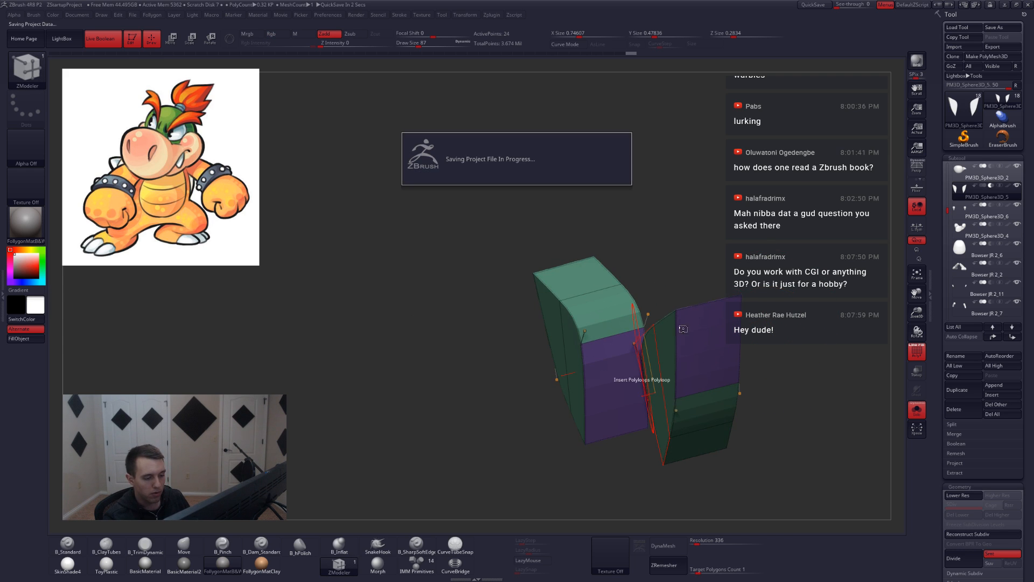
# Try ZModeler's Bevel edge action with the EdgeLoop Complete target on the edge loop near the nostril block's upper end.
pyautogui.moveTo(683, 328)
pyautogui.mouseDown(button='right')
pyautogui.moveTo(700, 348)
pyautogui.moveTo(691, 315)
pyautogui.mouseUp(button='right')
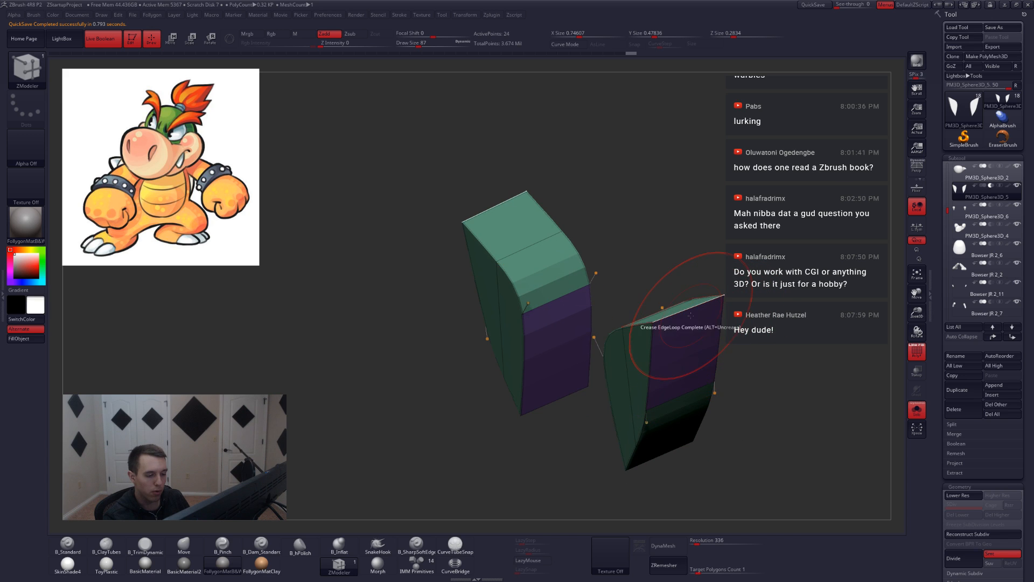
pyautogui.press('space')
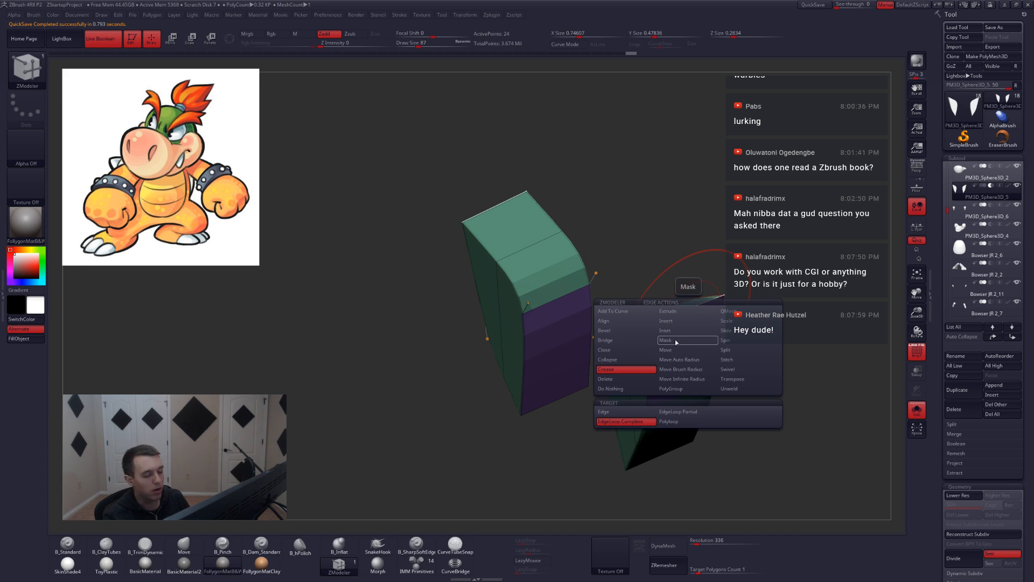
pyautogui.click(646, 331)
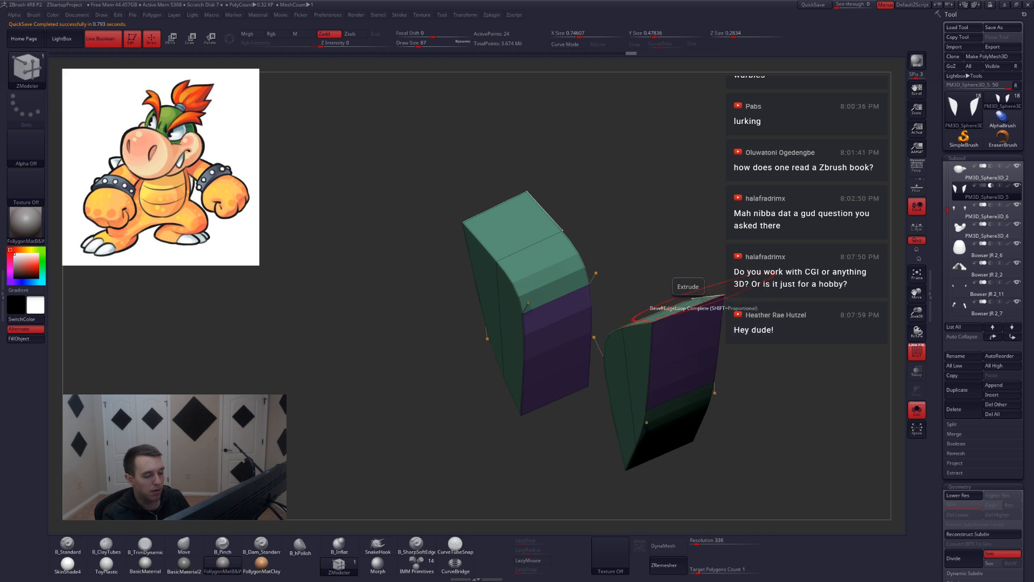
pyautogui.moveTo(680, 315); pyautogui.dragTo(722, 305)
pyautogui.hotkey('ctrl', 'z')
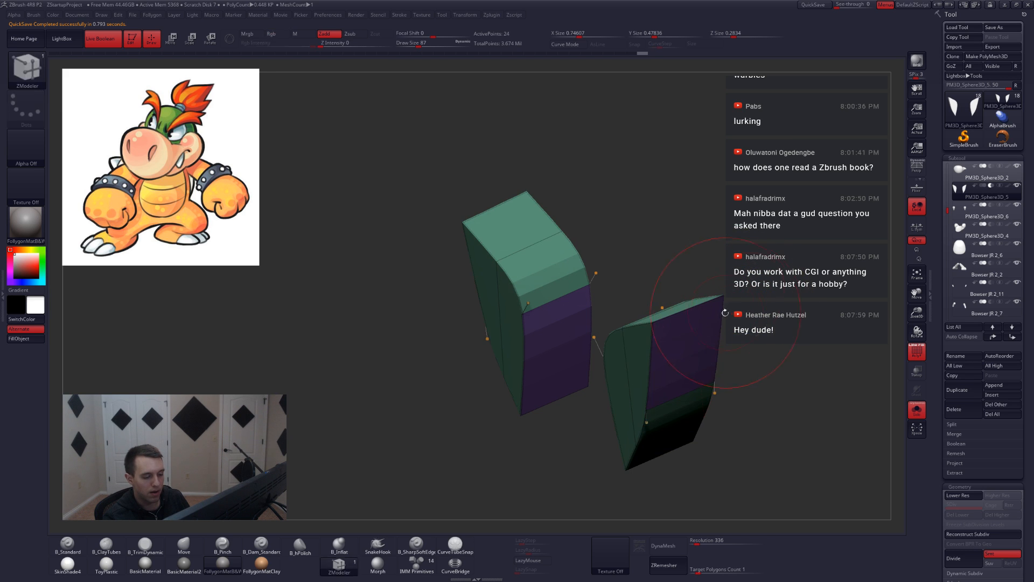
# Compare the nostril blocks with and without Dynamic Subdiv, and examine their cut in the snout up close and on the full figure.
pyautogui.moveTo(672, 372)
pyautogui.mouseDown(button='right')
pyautogui.moveTo(674, 354)
pyautogui.moveTo(705, 364)
pyautogui.moveTo(699, 392)
pyautogui.moveTo(681, 344)
pyautogui.mouseUp(button='right')
pyautogui.press('d')
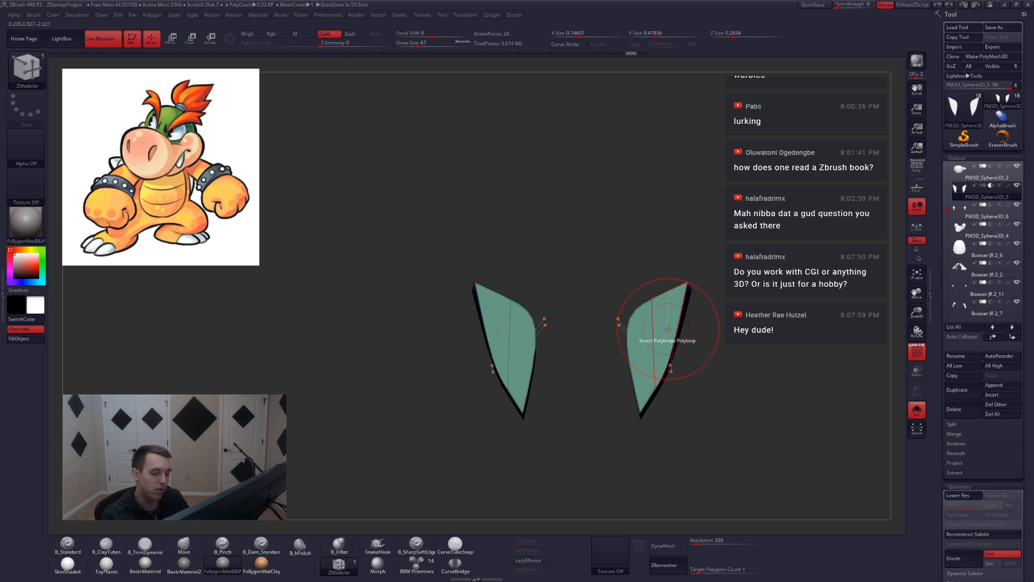
pyautogui.moveTo(670, 334); pyautogui.dragTo(668, 358, button='right')
pyautogui.hotkey('shift', 'd')
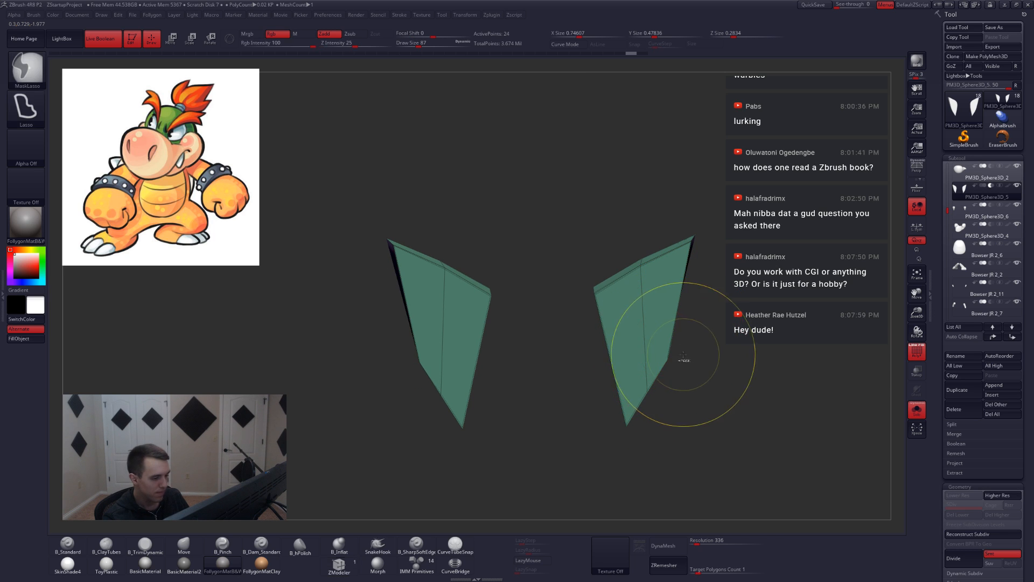
pyautogui.keyDown('ctrl'); pyautogui.click(673, 366); pyautogui.keyUp('ctrl')
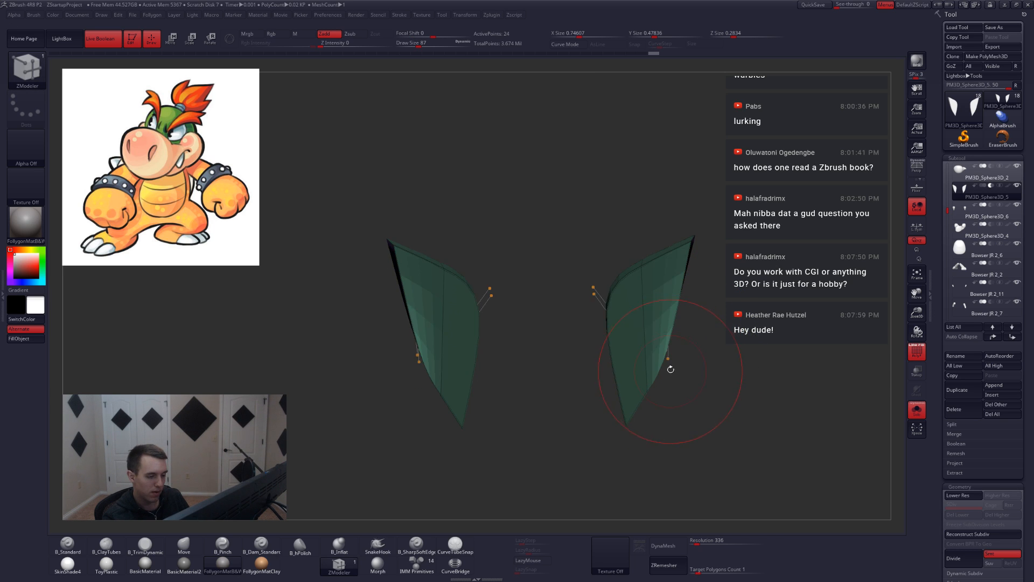
pyautogui.click(668, 359)
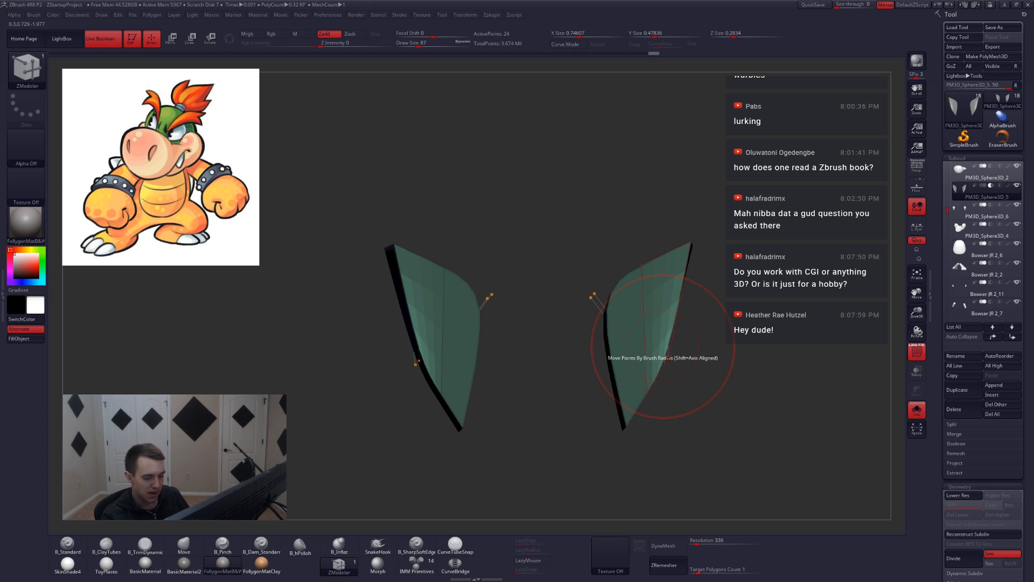
pyautogui.hotkey('shift', 's')
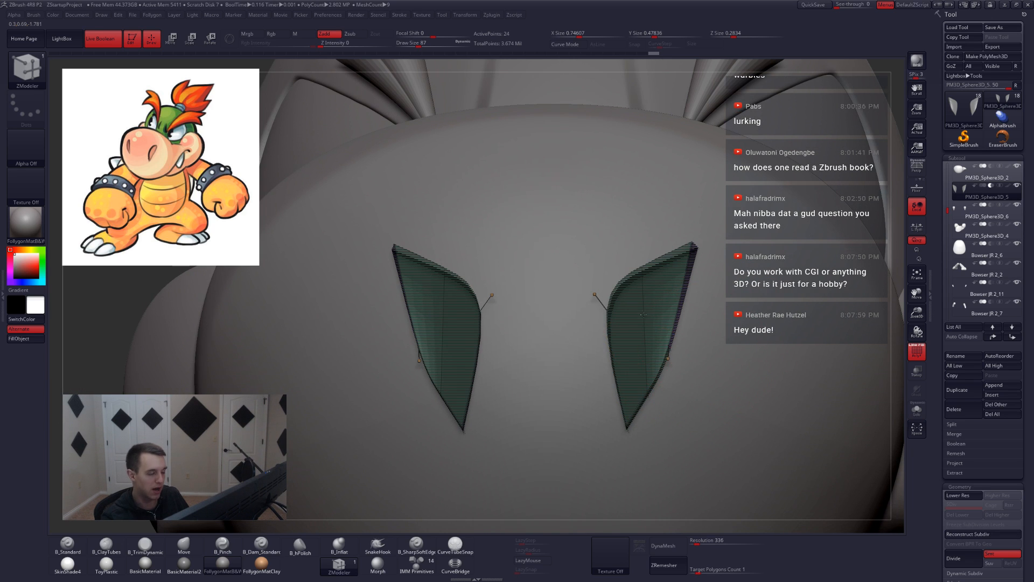
pyautogui.moveTo(668, 364)
pyautogui.keyDown('ctrl'); pyautogui.mouseDown(button='right')
pyautogui.moveTo(813, 357)
pyautogui.moveTo(749, 334)
pyautogui.moveTo(745, 392)
pyautogui.moveTo(755, 347)
pyautogui.moveTo(769, 362)
pyautogui.moveTo(735, 372)
pyautogui.mouseUp(button='right'); pyautogui.keyUp('ctrl')
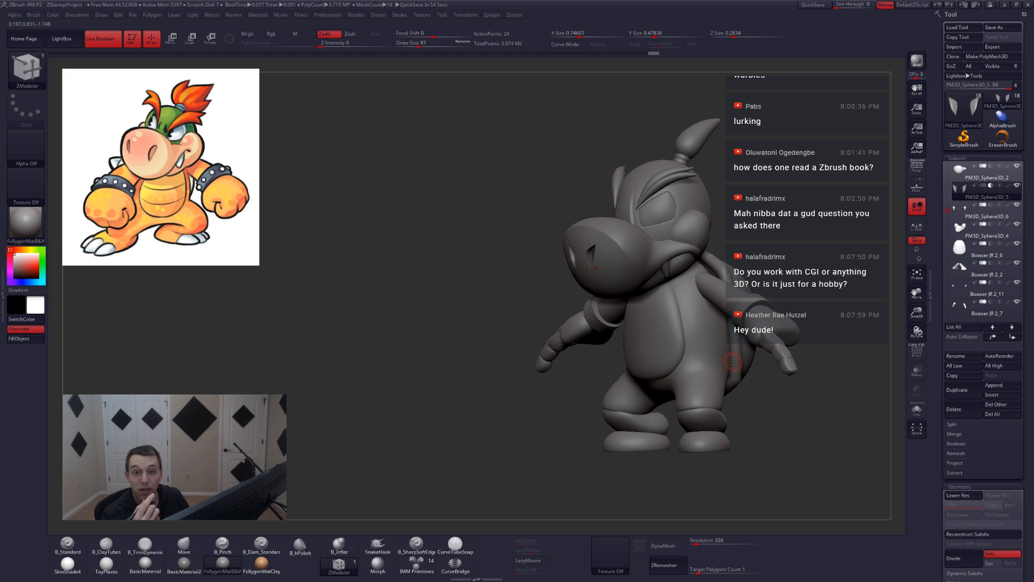
pyautogui.keyDown('alt'); pyautogui.moveTo(679, 365); pyautogui.dragTo(655, 409, button='right'); pyautogui.keyUp('alt')
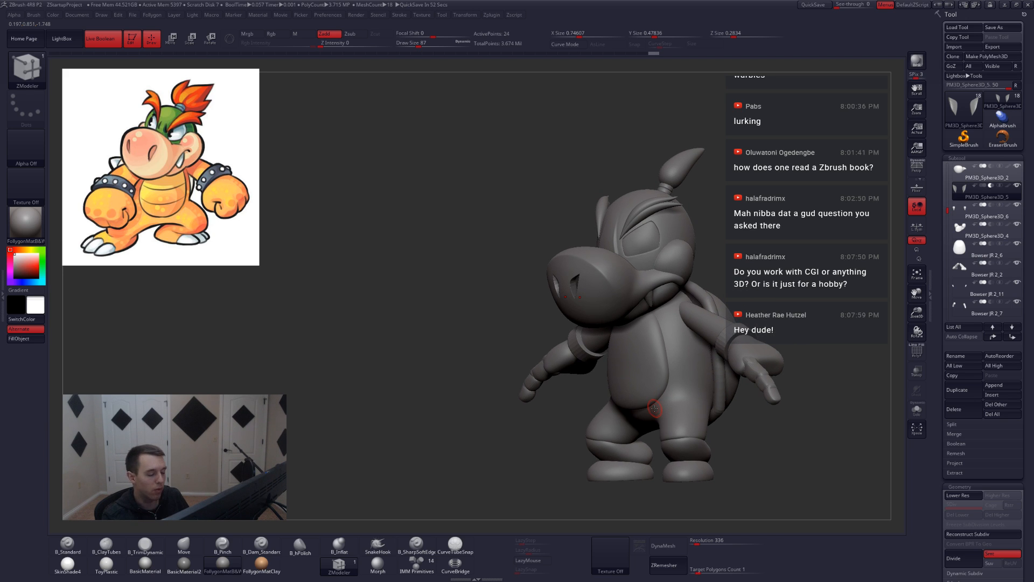
pyautogui.moveTo(531, 312); pyautogui.dragTo(623, 416, button='right')
# Isolate the nostril blocks with polyframe shown and straighten their outer edges by moving the low-poly points with Transpose Move.
pyautogui.hotkey('shift', 's')
pyautogui.press('w')
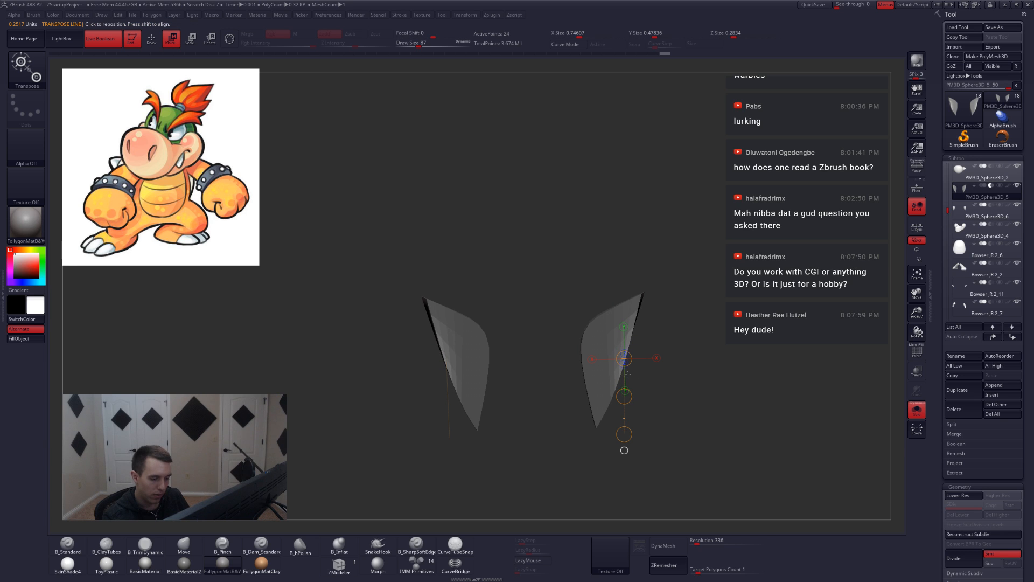
pyautogui.hotkey('shift', 'd')
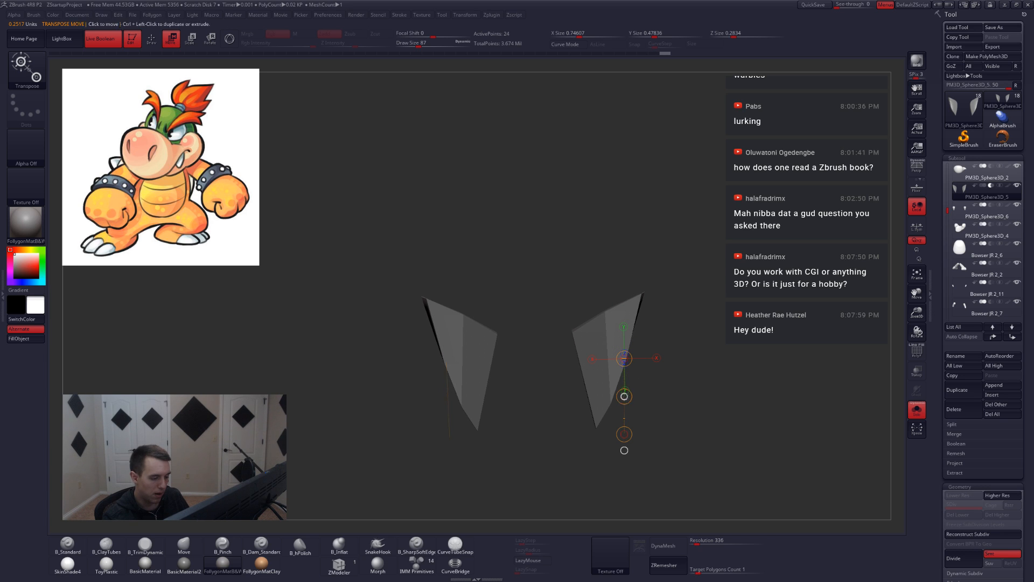
pyautogui.press('d')
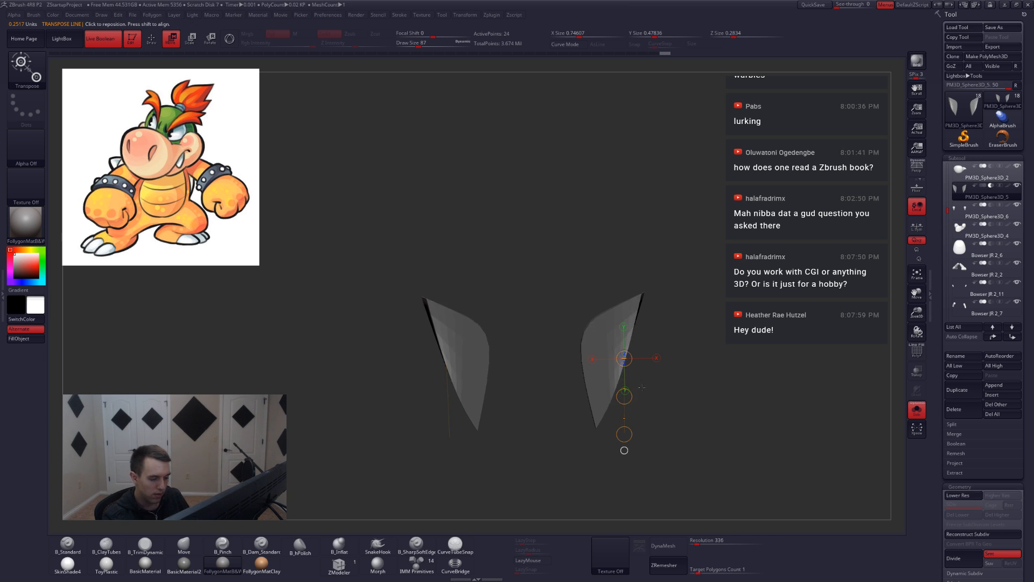
pyautogui.press('q')
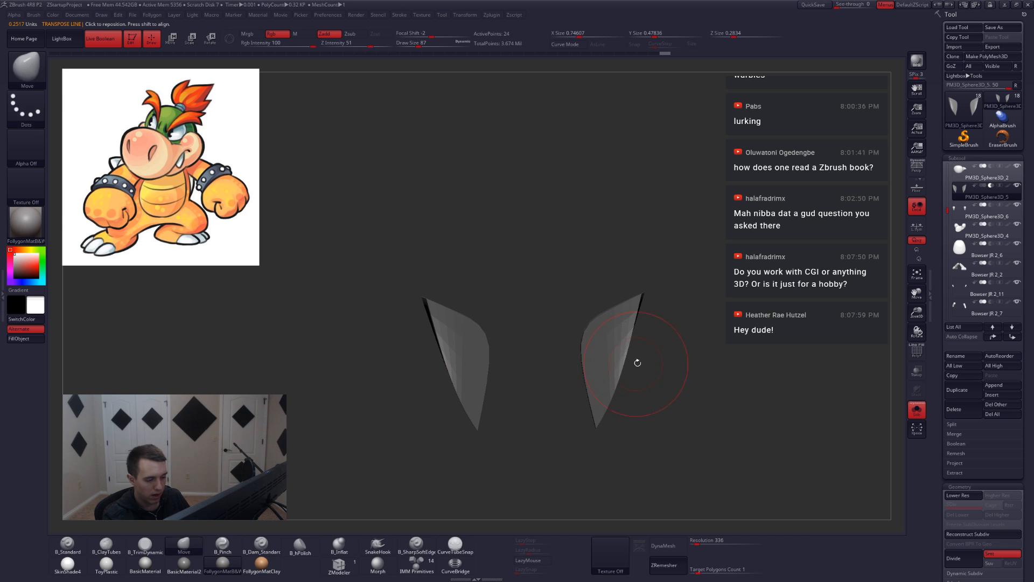
pyautogui.press('space')
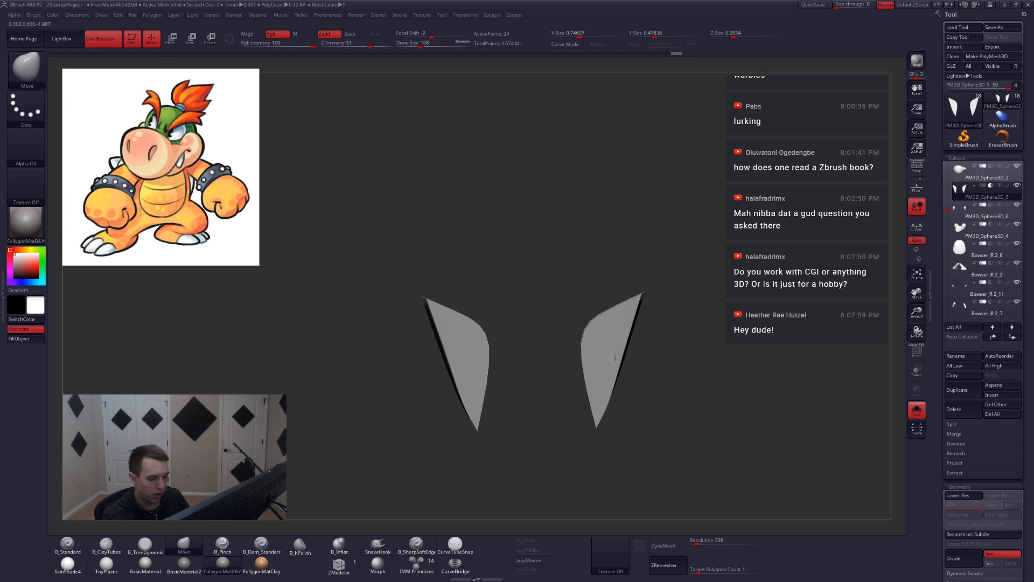
pyautogui.moveTo(615, 357)
pyautogui.mouseDown(button='right')
pyautogui.moveTo(604, 367)
pyautogui.moveTo(639, 374)
pyautogui.mouseUp(button='right')
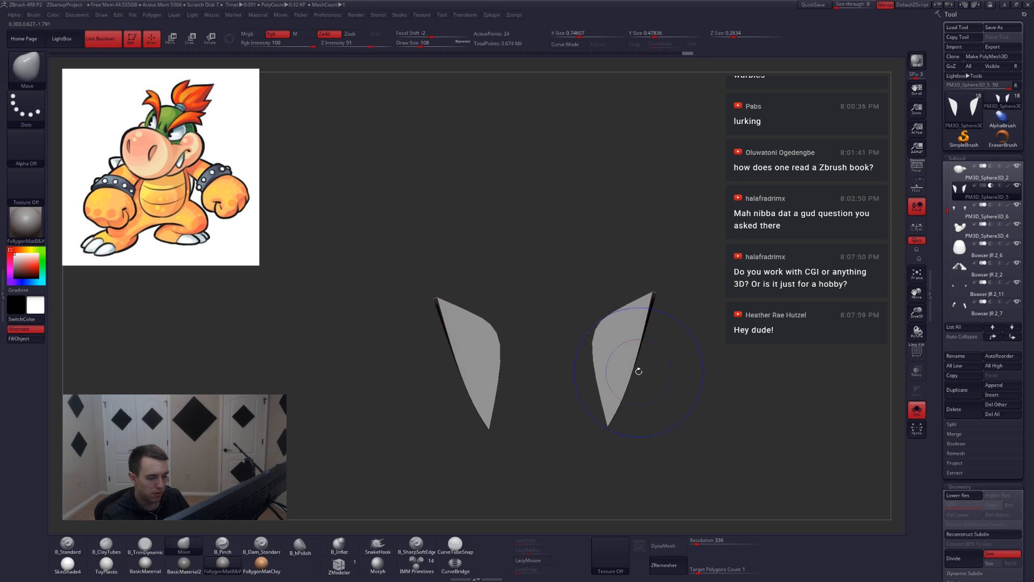
pyautogui.hotkey('shift', 'd')
pyautogui.hotkey('shift', 'f')
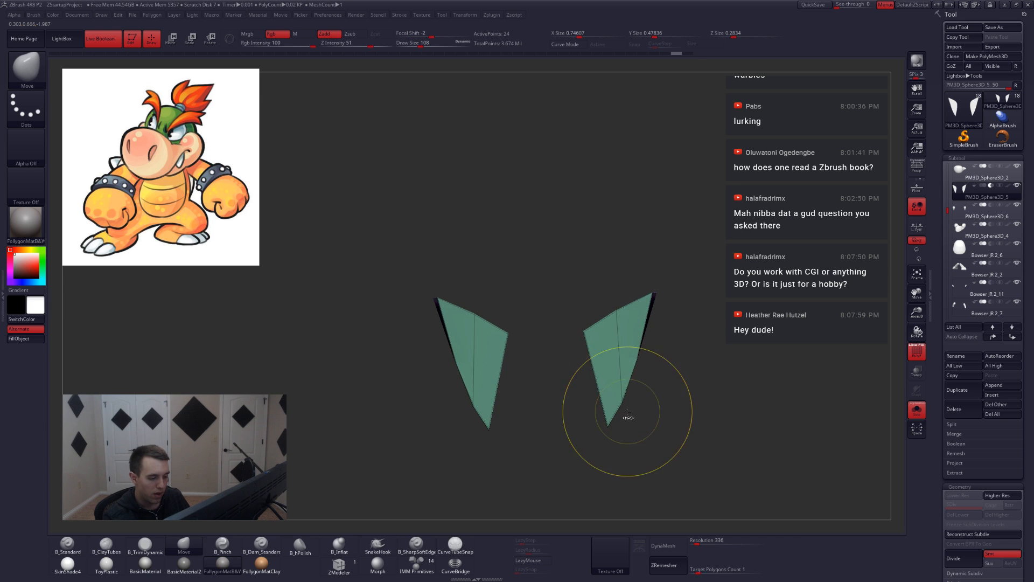
pyautogui.press('w')
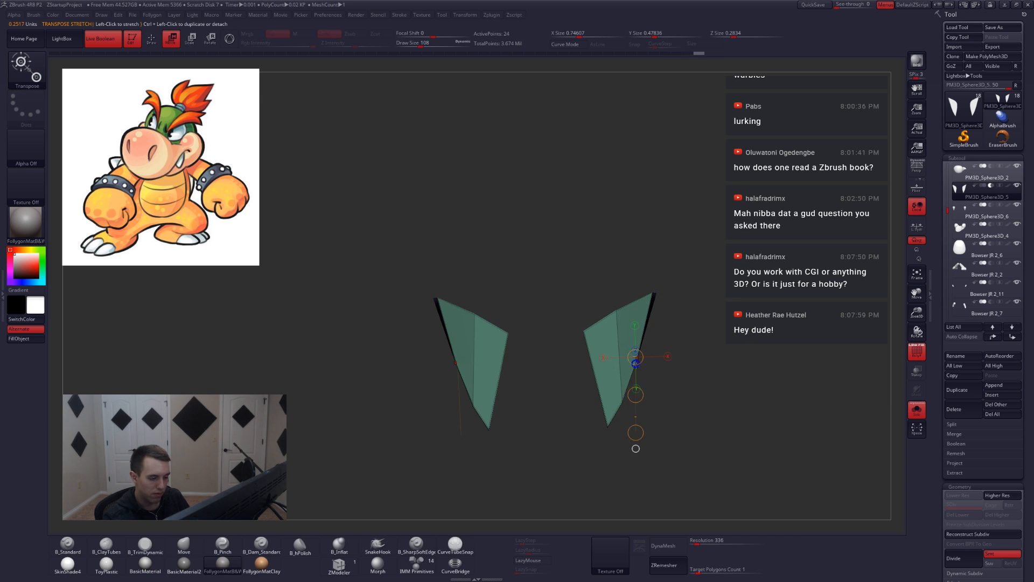
pyautogui.moveTo(628, 372); pyautogui.dragTo(653, 382)
pyautogui.press('d')
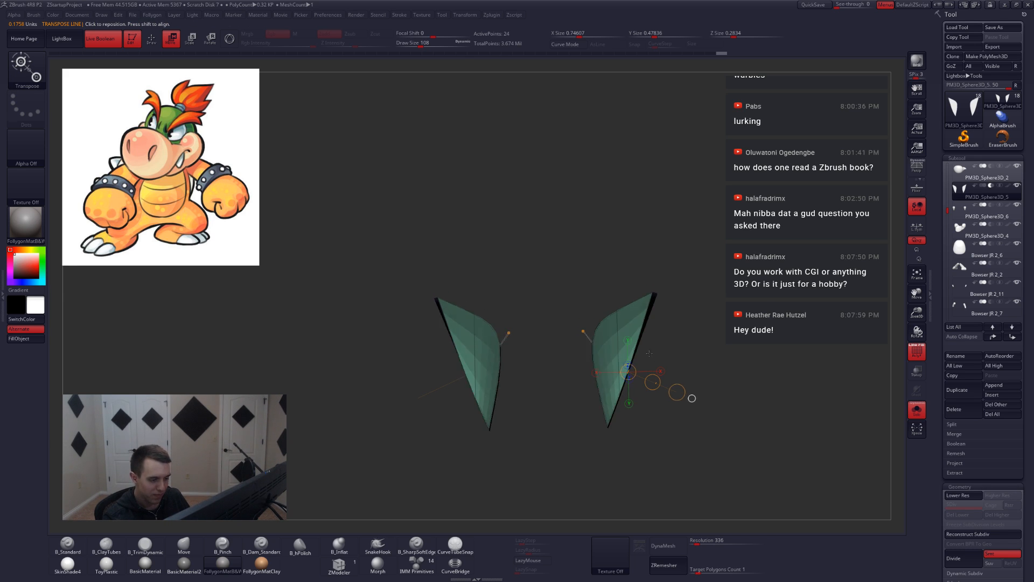
# Nudge the nostrils' upper outer tips with the Move brush and check the shape with and without Dynamic Subdiv.
pyautogui.press('q')
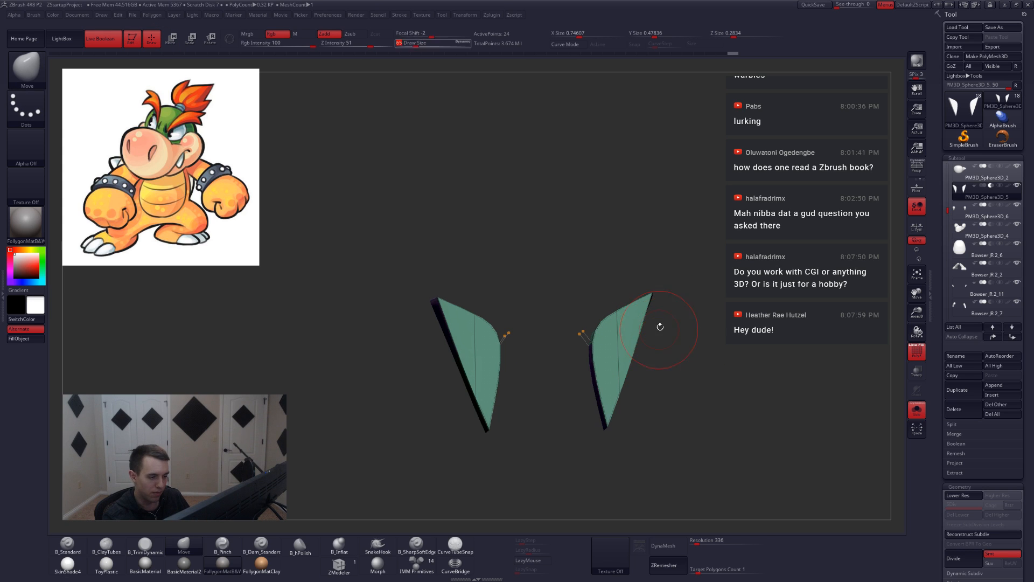
pyautogui.moveTo(653, 298); pyautogui.dragTo(651, 294)
pyautogui.moveTo(646, 321)
pyautogui.mouseDown(button='right')
pyautogui.moveTo(625, 360)
pyautogui.moveTo(608, 353)
pyautogui.moveTo(623, 354)
pyautogui.moveTo(624, 371)
pyautogui.moveTo(599, 335)
pyautogui.moveTo(590, 339)
pyautogui.mouseUp(button='right')
pyautogui.hotkey('shift', 'd')
pyautogui.press('d')
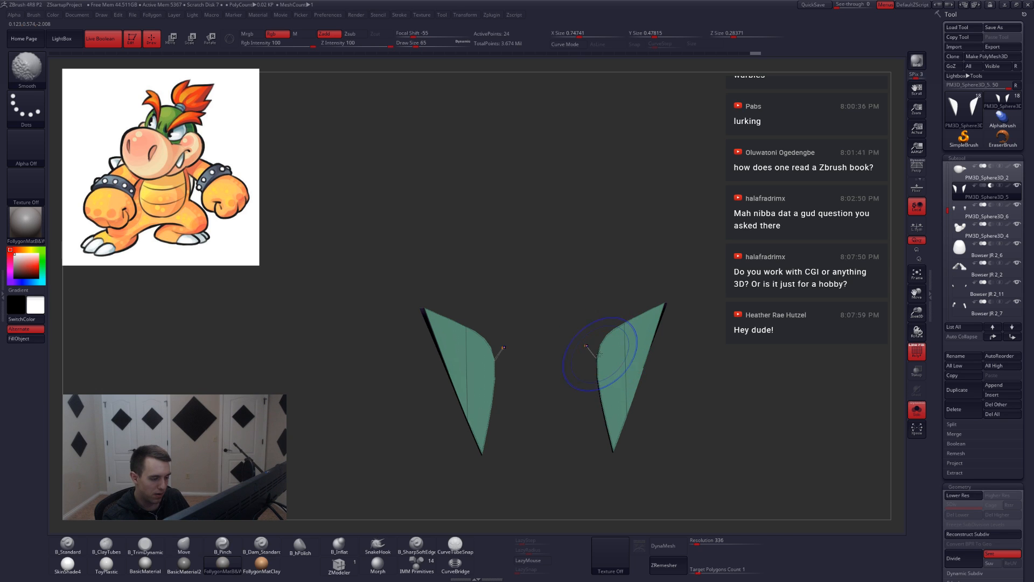
# Lower the inner corners of the low-poly nostril blocks with Transpose Move and preview the smoothed curve with Dynamic Subdiv.
pyautogui.hotkey('shift', 'd')
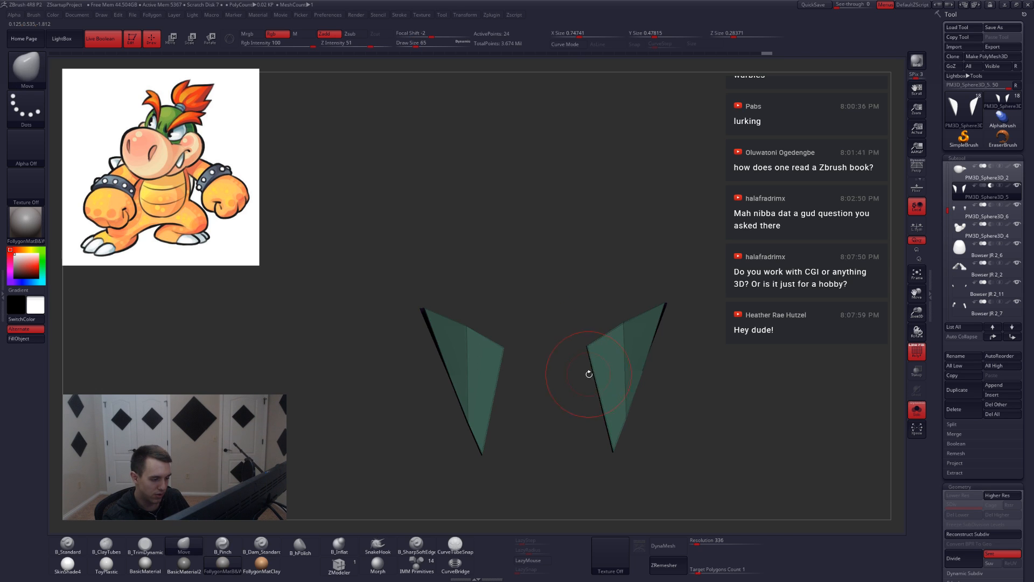
pyautogui.moveTo(590, 374); pyautogui.dragTo(589, 376, button='right')
pyautogui.press('w')
pyautogui.moveTo(581, 346); pyautogui.dragTo(612, 469)
pyautogui.press('d')
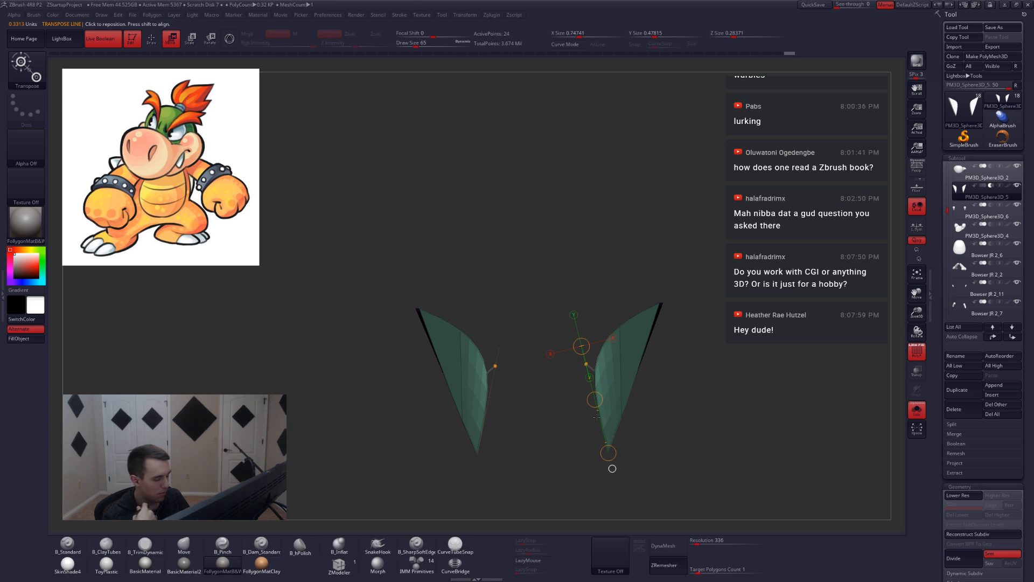
pyautogui.press('q')
# Shift the middle points on the nostrils' upper edges inward with Transpose Move and preview the rounder smoothed outline.
pyautogui.press('ctrl')
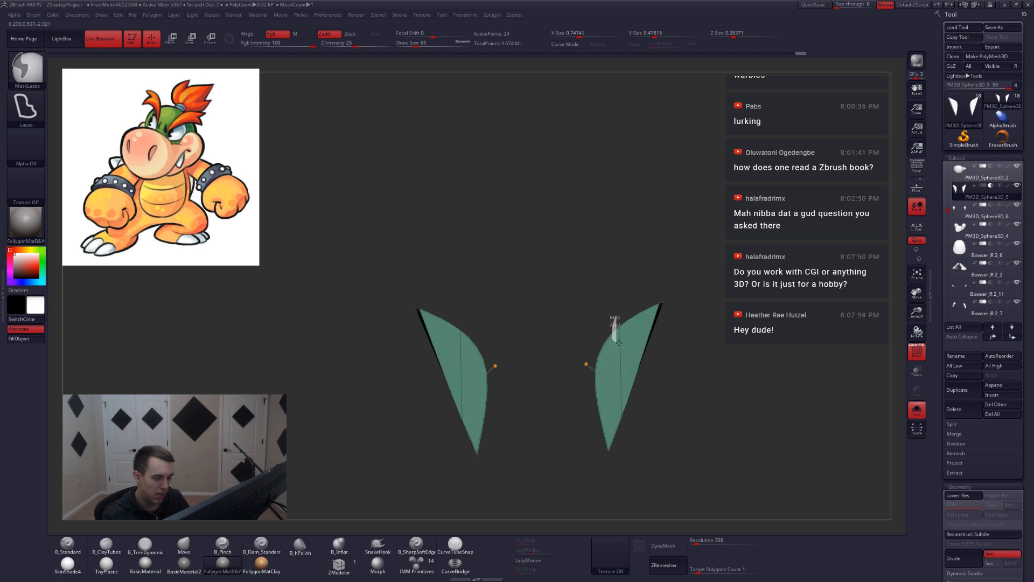
pyautogui.hotkey('shift', 'd')
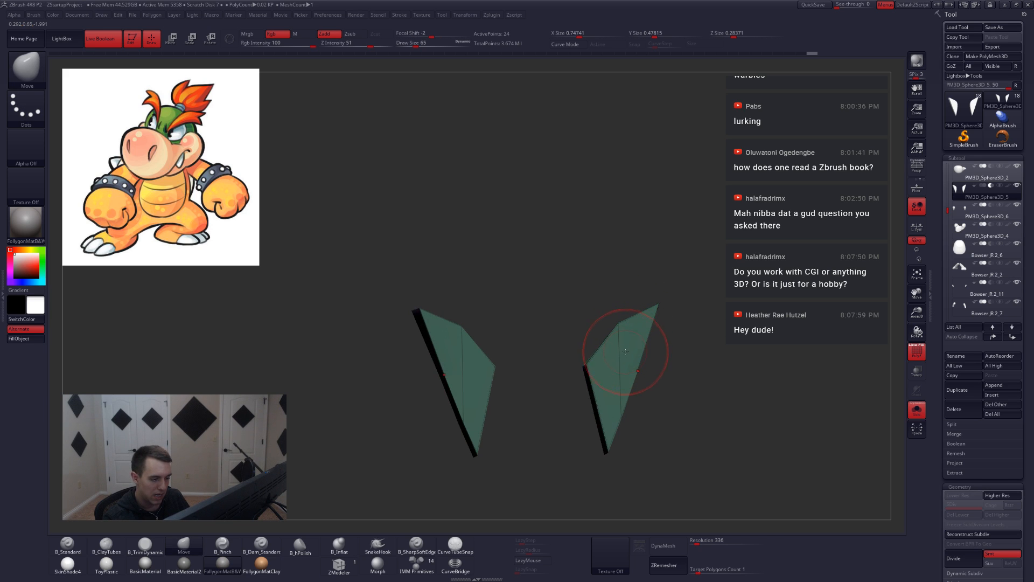
pyautogui.press('w')
pyautogui.moveTo(625, 352); pyautogui.dragTo(625, 428)
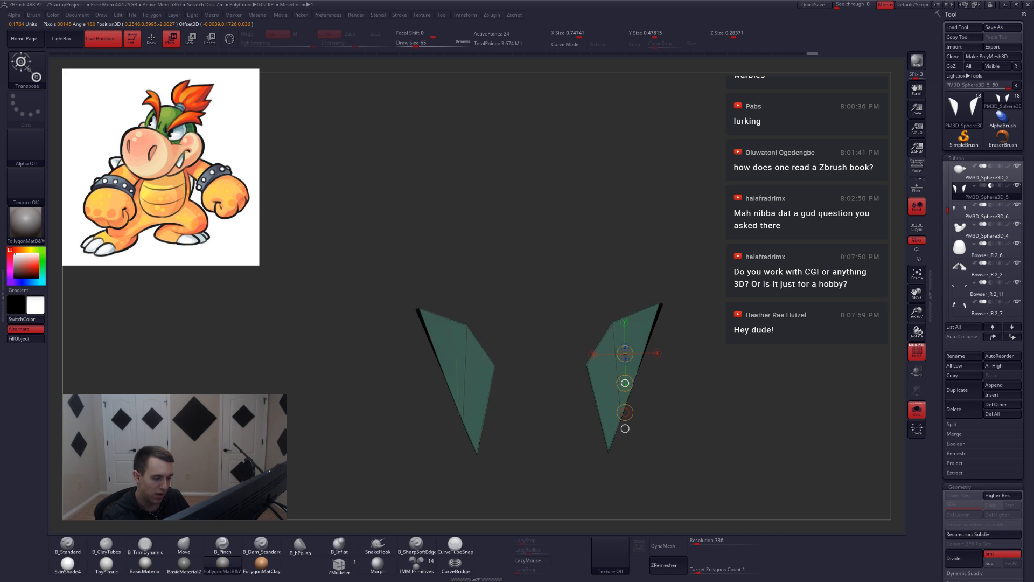
pyautogui.press('d')
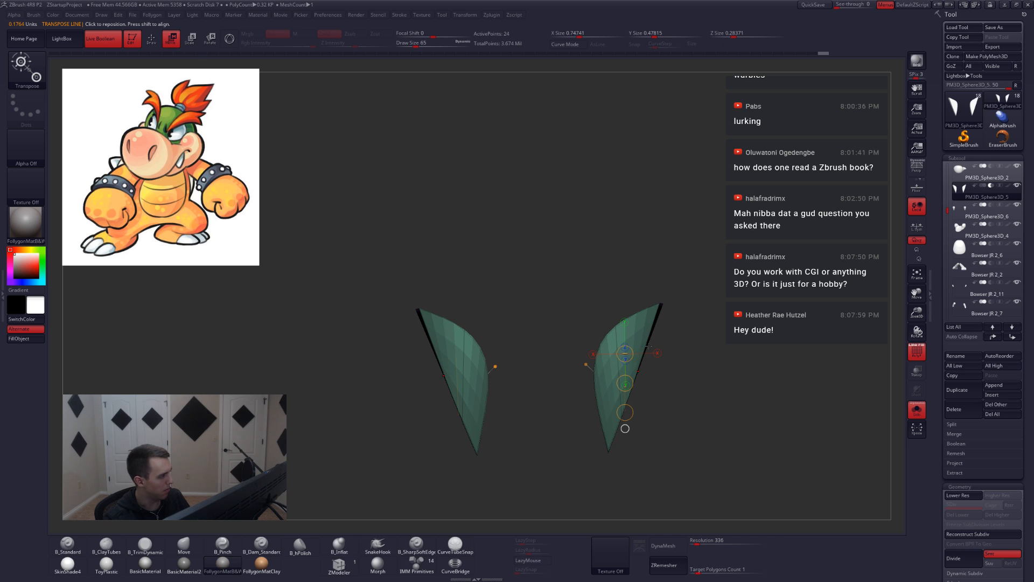
# Divide the nostril blocks up to subdivision level 6 and activate the Move brush.
pyautogui.press('q')
pyautogui.hotkey('ctrl', 'd')
pyautogui.hotkey('ctrl', 'd')
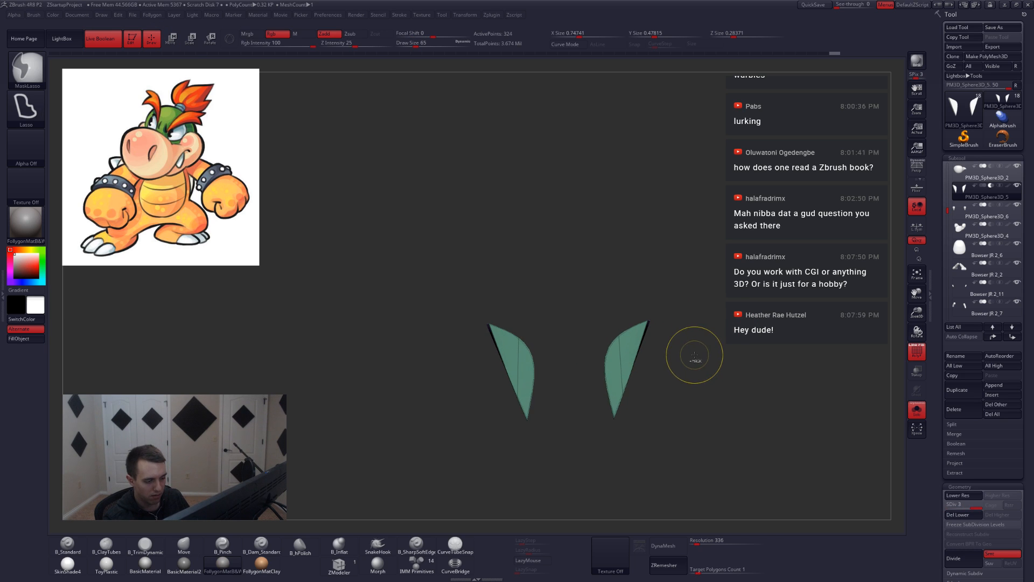
pyautogui.press('b')
pyautogui.press('m')
pyautogui.press('v')
pyautogui.hotkey('ctrl', 'd')
pyautogui.hotkey('ctrl', 'd')
pyautogui.hotkey('ctrl', 'd')
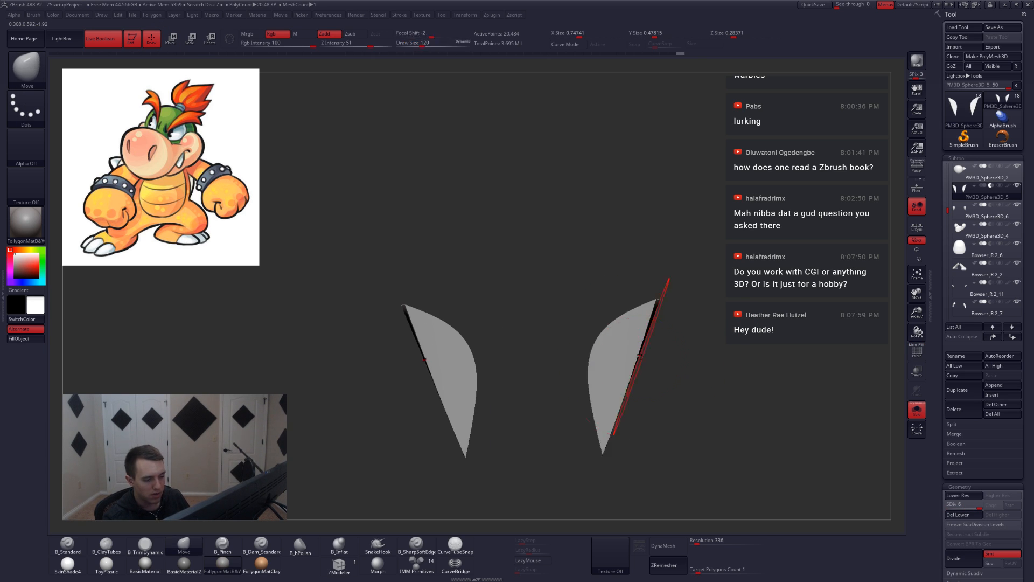
# Try to smooth the outer edges of the nostril blocks at subdivision level 6.
pyautogui.moveTo(640, 356); pyautogui.dragTo(676, 360, button='right')
pyautogui.keyDown('shift'); pyautogui.moveTo(642, 328); pyautogui.dragTo(606, 433); pyautogui.keyUp('shift')
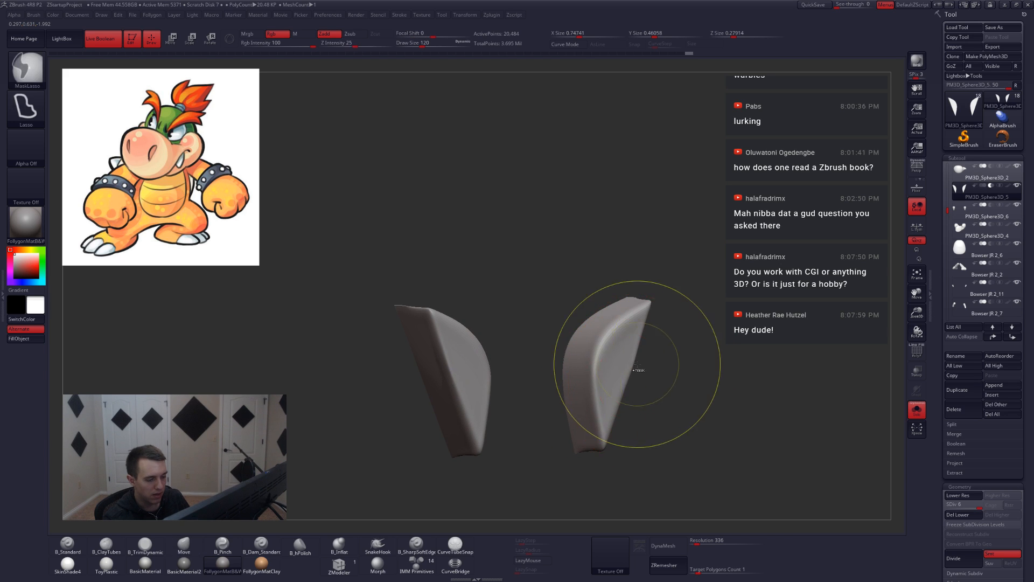
pyautogui.hotkey('ctrl', 'z')
# Divide the nostril blocks to subdivision level 7 and soften their hard edges with the Smooth brush.
pyautogui.hotkey('ctrl', 'd')
pyautogui.moveTo(654, 370); pyautogui.dragTo(615, 393, button='right')
pyautogui.keyDown('shift'); pyautogui.moveTo(614, 393); pyautogui.dragTo(659, 306); pyautogui.keyUp('shift')
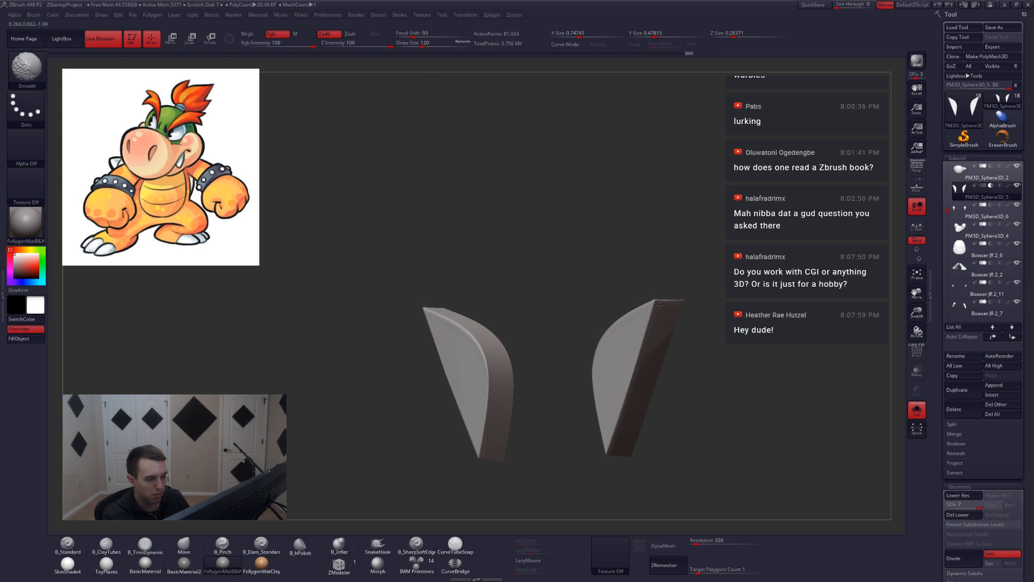
pyautogui.moveTo(660, 305); pyautogui.dragTo(672, 374, button='right')
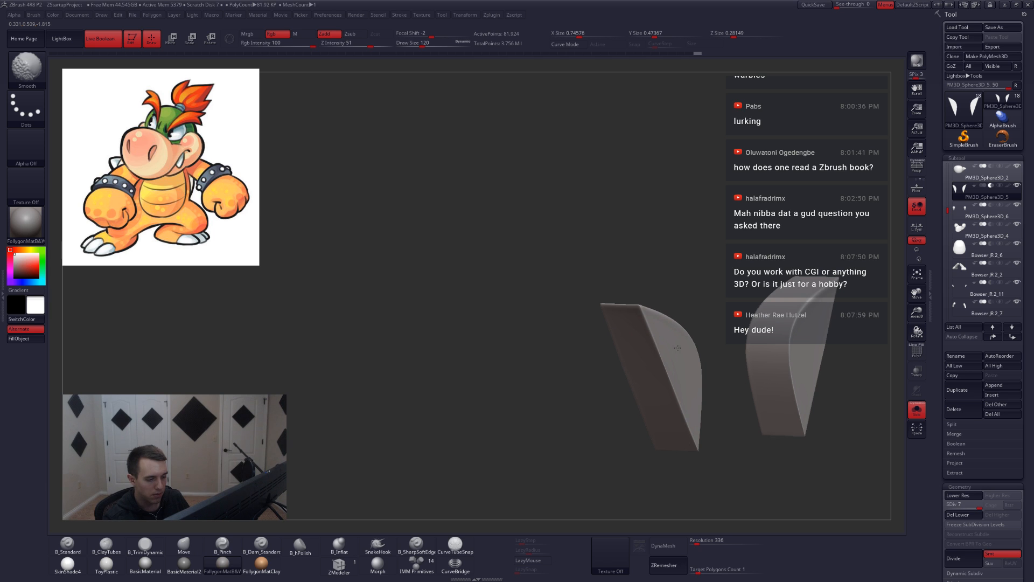
pyautogui.keyDown('shift'); pyautogui.moveTo(648, 326); pyautogui.dragTo(683, 343); pyautogui.keyUp('shift')
# Smooth the remaining hard edges of the isolated nostril blocks with the draw size raised to 145.
pyautogui.hotkey('shift', 's')
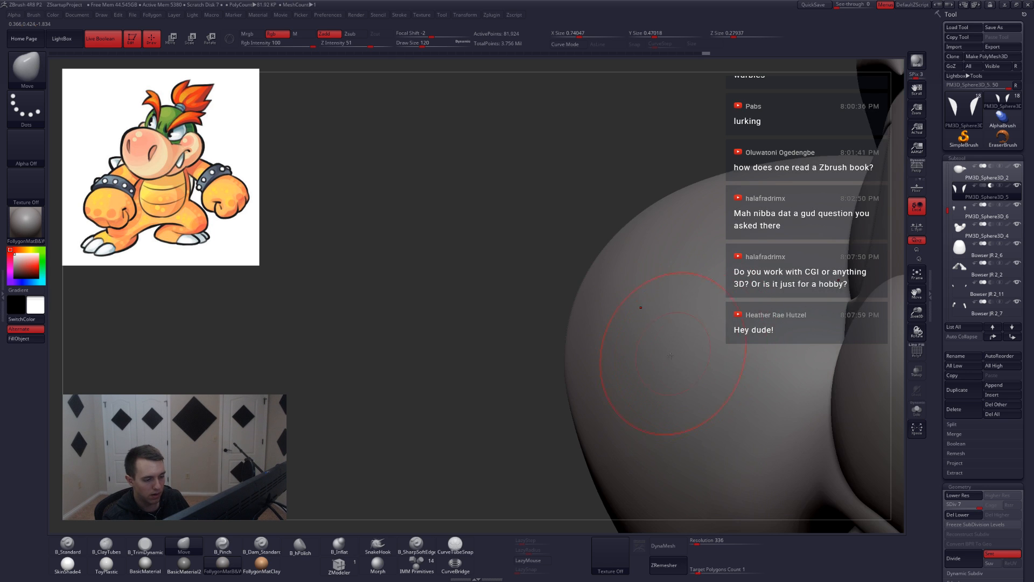
pyautogui.moveTo(668, 363)
pyautogui.mouseDown(button='right')
pyautogui.moveTo(696, 375)
pyautogui.moveTo(605, 366)
pyautogui.mouseUp(button='right')
pyautogui.hotkey('shift', 's')
pyautogui.moveTo(606, 359)
pyautogui.keyDown('shift'); pyautogui.mouseDown()
pyautogui.moveTo(599, 388)
pyautogui.moveTo(598, 377)
pyautogui.mouseUp(); pyautogui.keyUp('shift')
pyautogui.moveTo(598, 376); pyautogui.dragTo(689, 401, button='right')
pyautogui.press('shift')
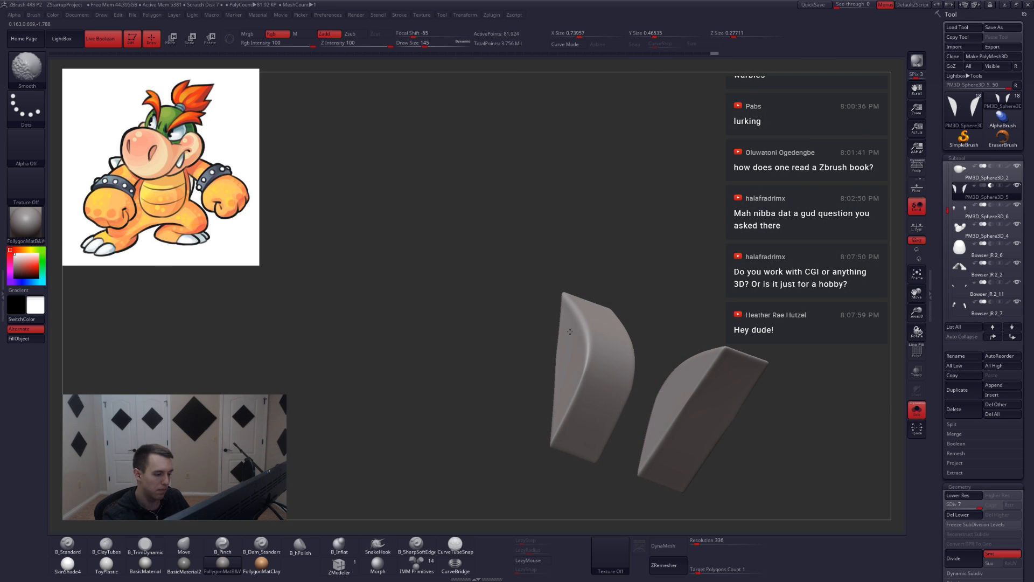
pyautogui.moveTo(569, 407)
pyautogui.mouseDown(button='right')
pyautogui.moveTo(646, 416)
pyautogui.moveTo(615, 386)
pyautogui.mouseUp(button='right')
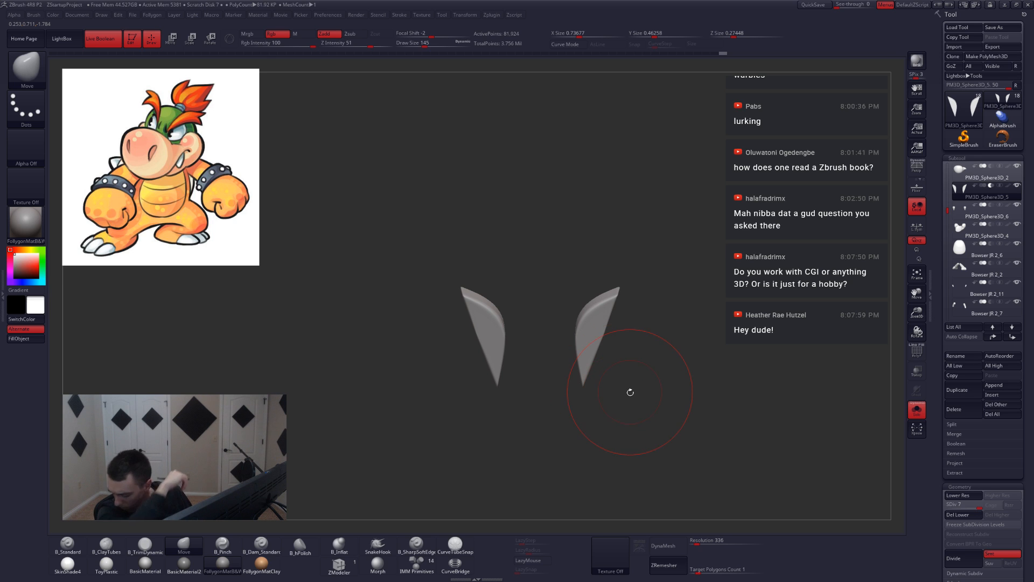
# Bring back the full model and enlarge the Move brush to a draw size of 192.
pyautogui.hotkey('shift', 's')
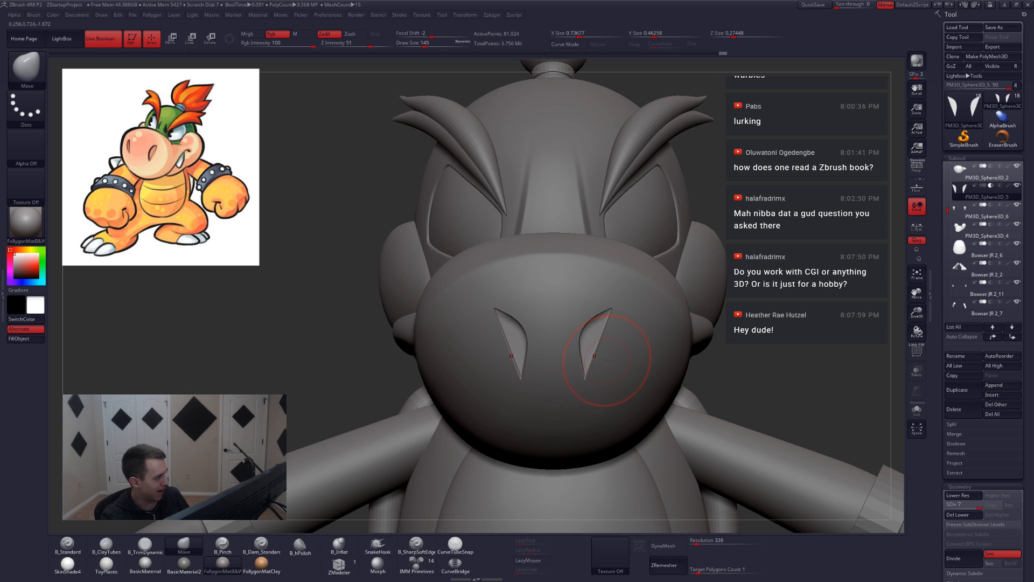
pyautogui.keyDown('ctrl'); pyautogui.moveTo(606, 361); pyautogui.dragTo(596, 350, button='right'); pyautogui.keyUp('ctrl')
pyautogui.press('s')
pyautogui.moveTo(598, 345); pyautogui.dragTo(612, 341)
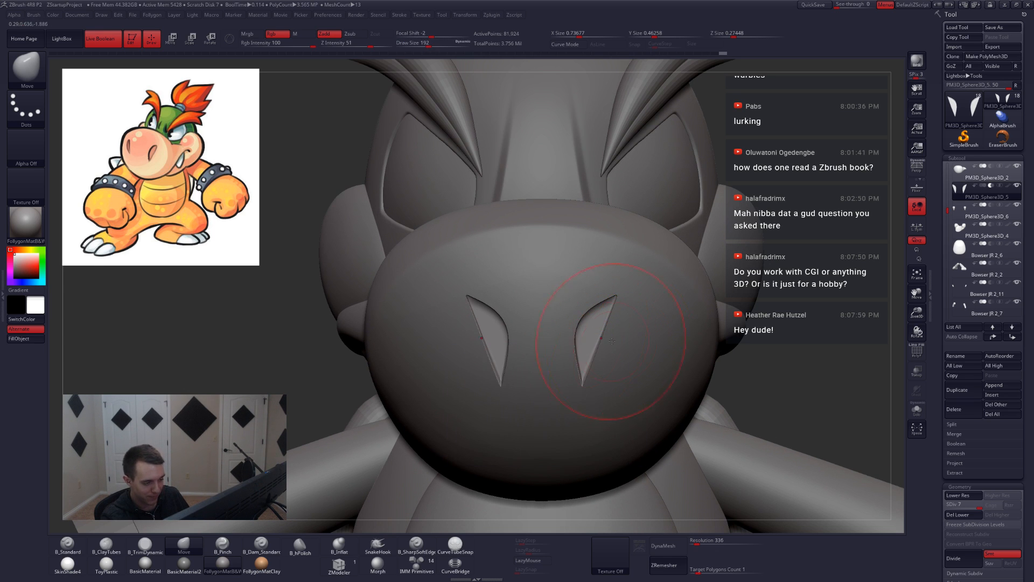
# Examine from the side how the nostril blocks sit in the snout, using PolyFrame and Solo mode.
pyautogui.moveTo(612, 341)
pyautogui.keyDown('ctrl'); pyautogui.mouseDown(button='right')
pyautogui.moveTo(597, 377)
pyautogui.moveTo(642, 357)
pyautogui.moveTo(633, 353)
pyautogui.moveTo(652, 380)
pyautogui.moveTo(646, 387)
pyautogui.mouseUp(button='right'); pyautogui.keyUp('ctrl')
pyautogui.hotkey('shift', 'f')
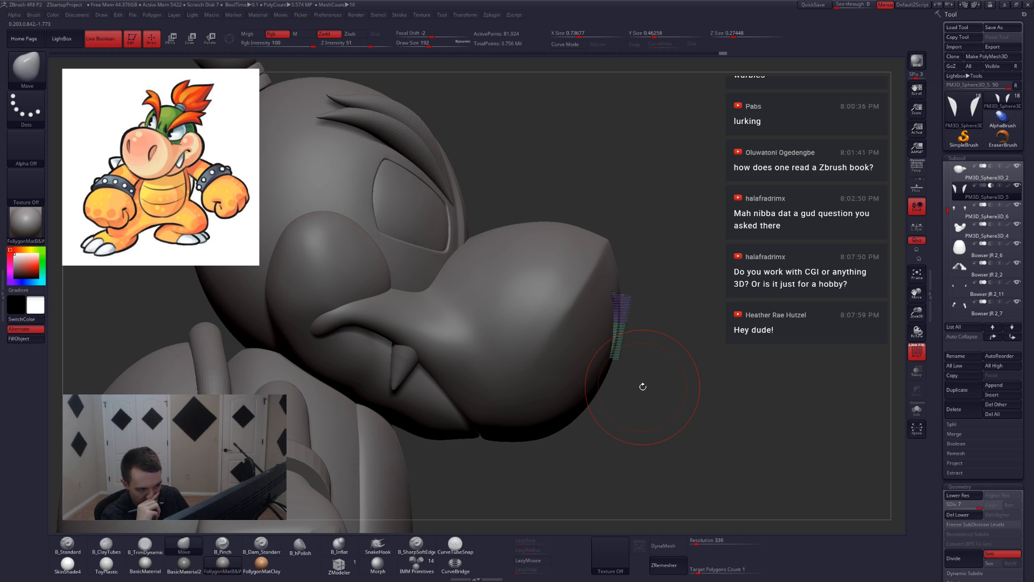
pyautogui.hotkey('shift', 's')
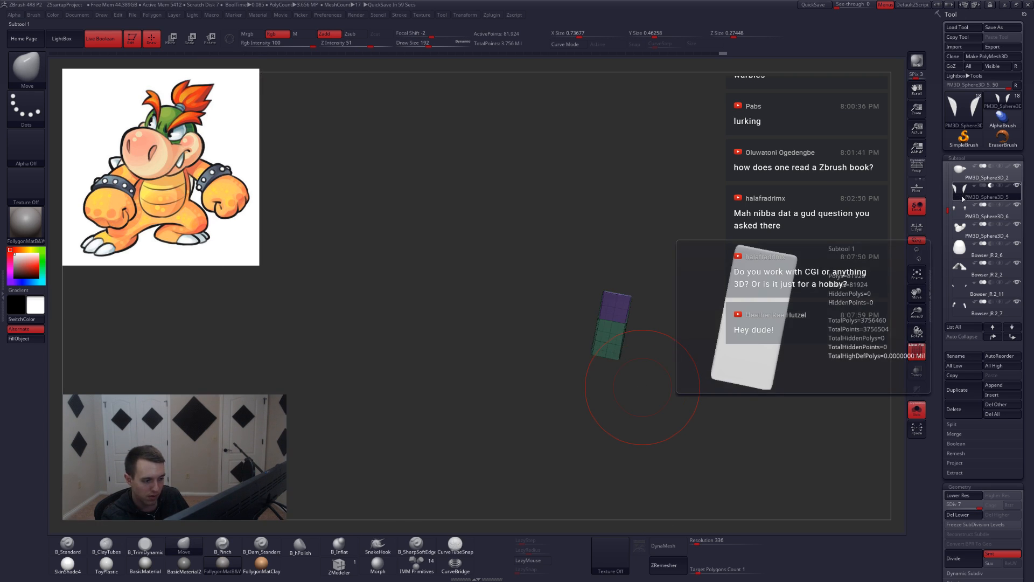
pyautogui.hotkey('shift', 's')
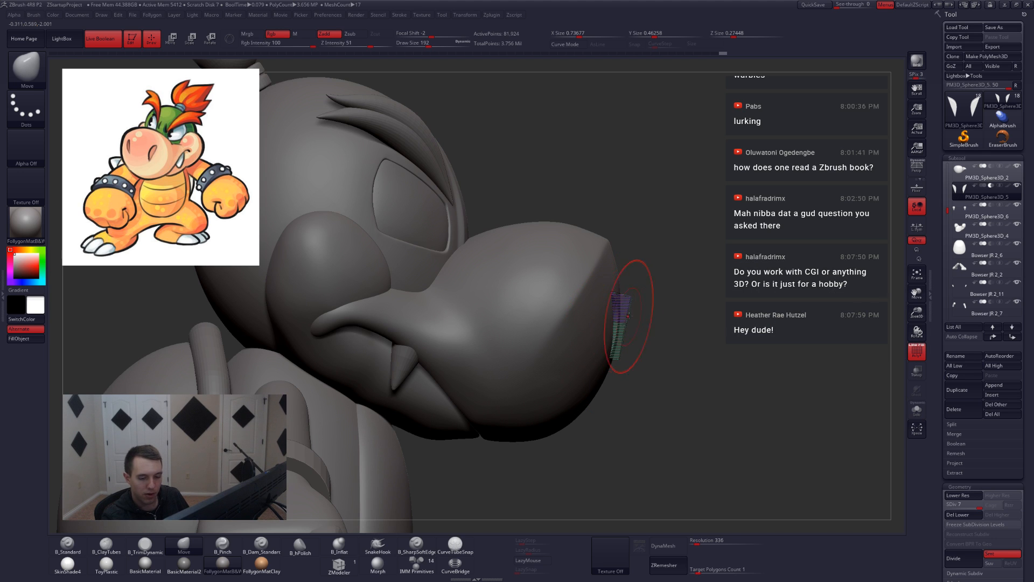
pyautogui.hotkey('shift', 'f')
# Try to shift the nostril blocks with a vertical Transpose Move line beside the nostril, and undo the changes.
pyautogui.moveTo(746, 301); pyautogui.dragTo(725, 317)
pyautogui.moveTo(680, 342)
pyautogui.mouseDown()
pyautogui.moveTo(638, 359)
pyautogui.moveTo(671, 329)
pyautogui.moveTo(630, 332)
pyautogui.mouseUp()
pyautogui.press('w')
pyautogui.moveTo(754, 342)
pyautogui.mouseDown()
pyautogui.moveTo(705, 346)
pyautogui.moveTo(703, 337)
pyautogui.moveTo(703, 396)
pyautogui.mouseUp()
pyautogui.hotkey('ctrl', 'z')
pyautogui.hotkey('ctrl', 'z')
pyautogui.hotkey('ctrl', 'z')
pyautogui.hotkey('ctrl', 'z')
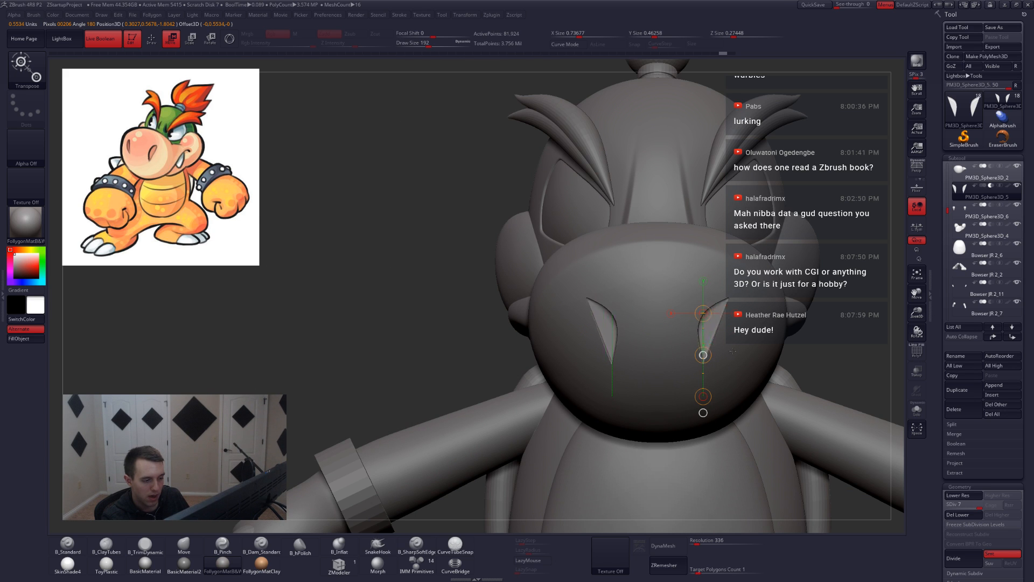
# Try to move the nostril blocks outward and higher up the snout, and undo the move.
pyautogui.moveTo(732, 351); pyautogui.dragTo(758, 297)
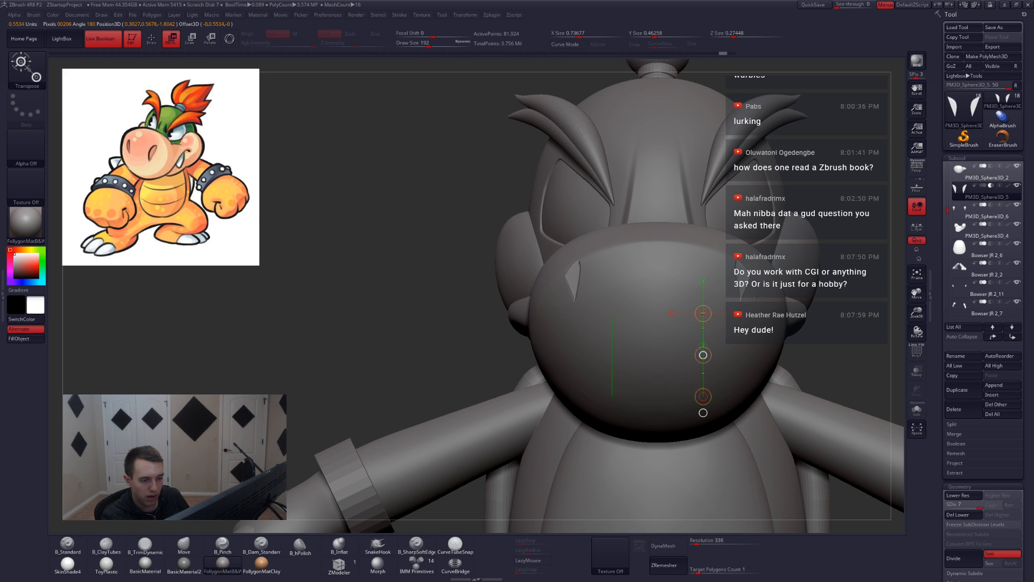
pyautogui.hotkey('shift', 'f')
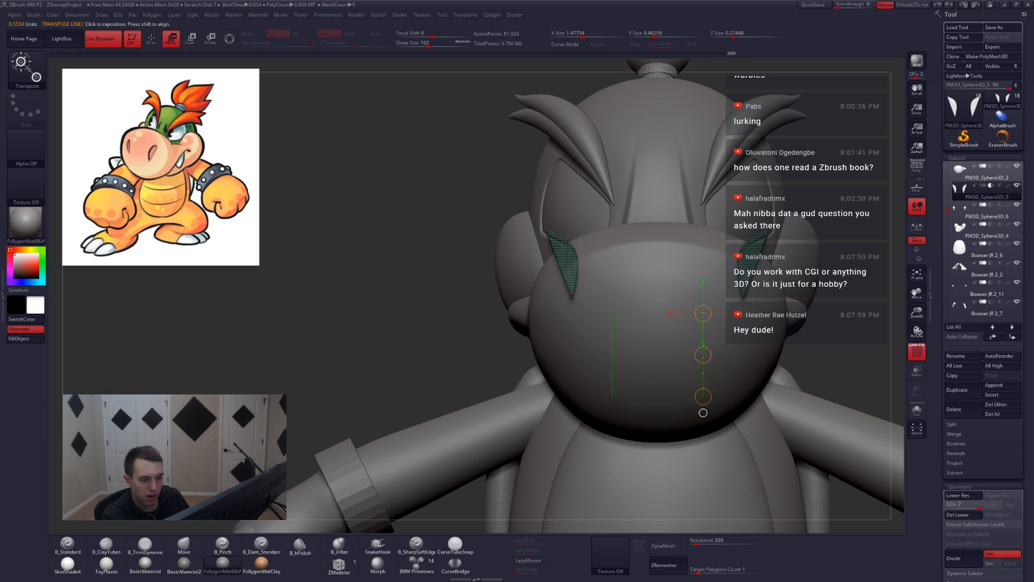
pyautogui.moveTo(712, 342); pyautogui.dragTo(726, 373)
pyautogui.hotkey('ctrl', 'z')
pyautogui.hotkey('ctrl', 'z')
pyautogui.hotkey('shift', 'f')
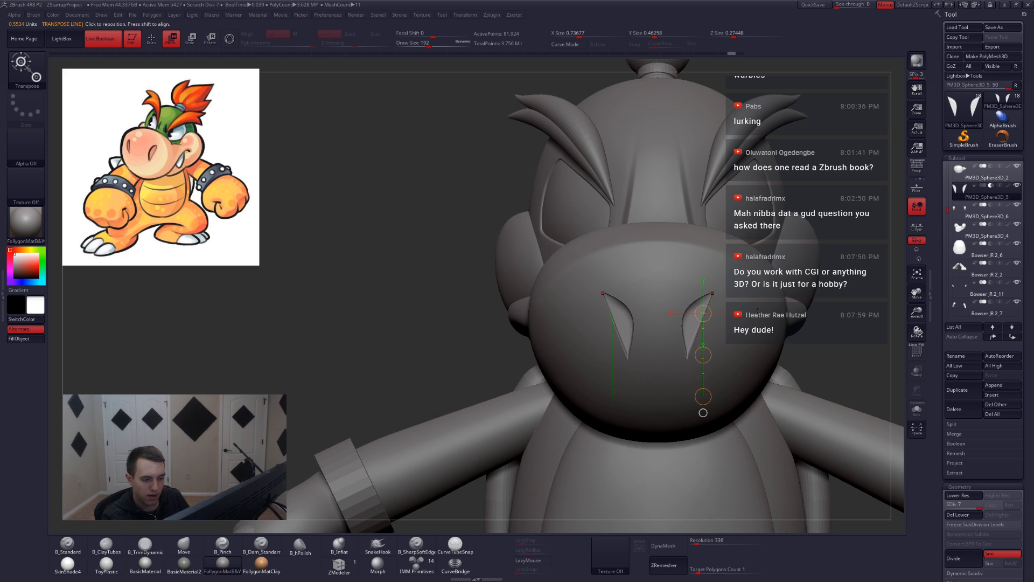
# Try to spread the nostril blocks farther apart in a three-quarter view, checking them with transparency and PolyFrame.
pyautogui.moveTo(738, 347); pyautogui.dragTo(657, 347, button='right')
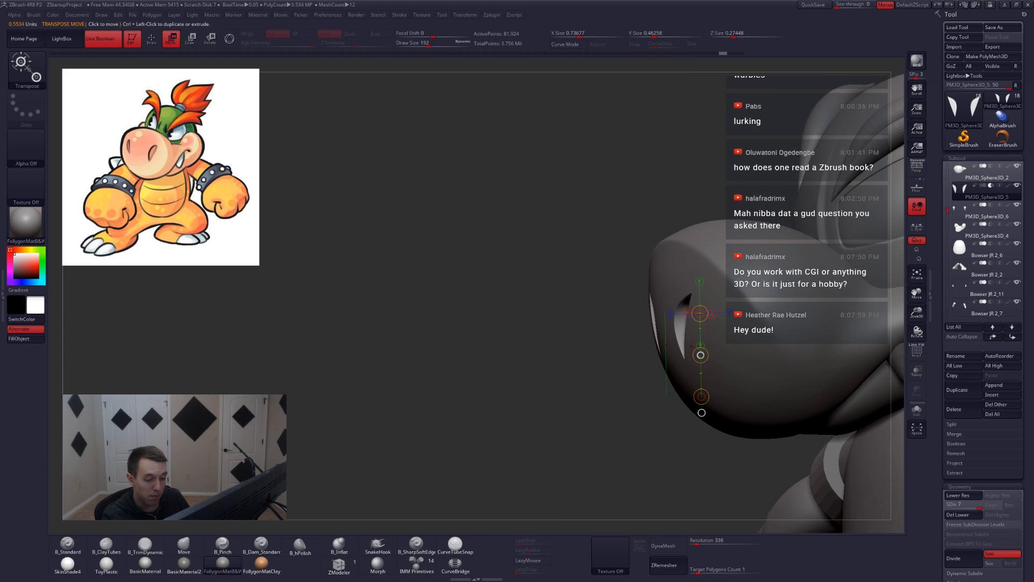
pyautogui.moveTo(701, 355); pyautogui.dragTo(734, 353)
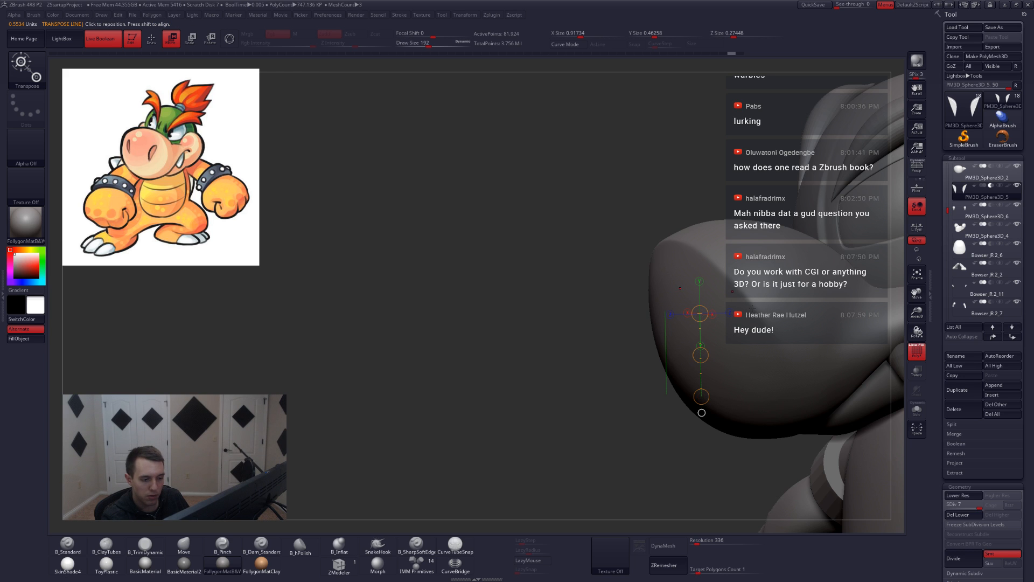
pyautogui.click(917, 371)
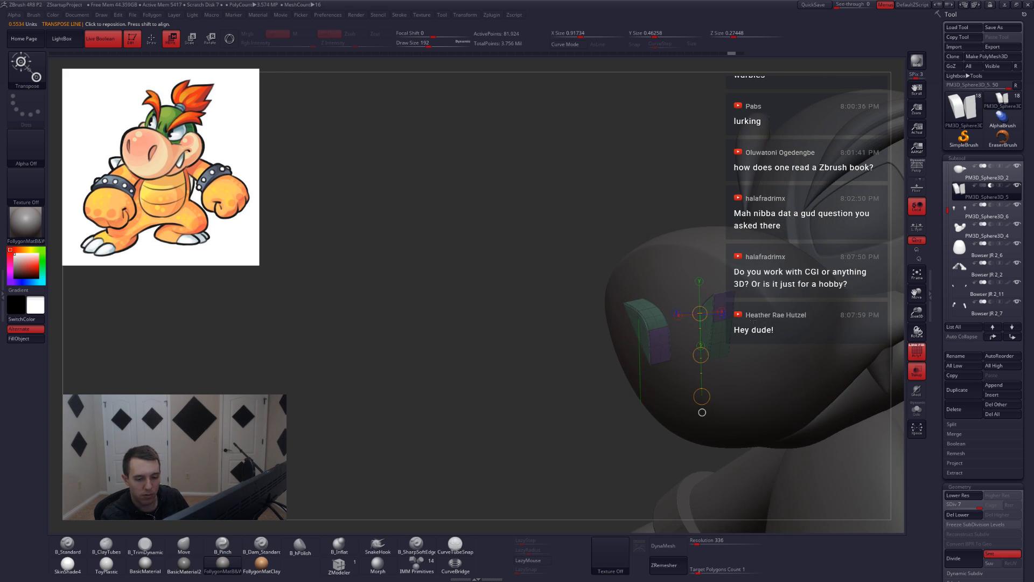
pyautogui.click(917, 371)
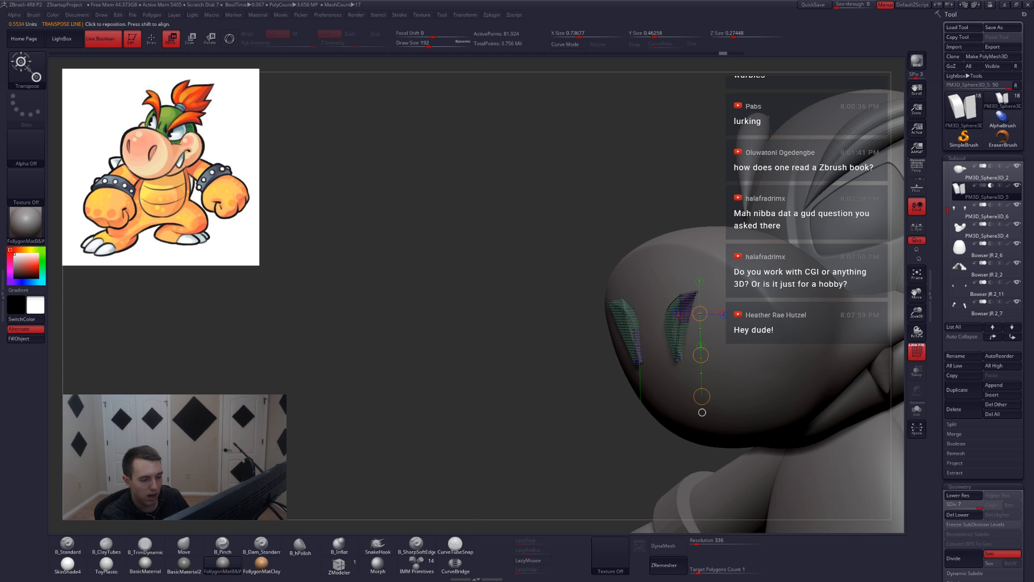
pyautogui.hotkey('shift', 'f')
# Toggle Backface Masking and smooth the nostril blocks at a draw size of 234.
pyautogui.moveTo(474, 183); pyautogui.dragTo(577, 177)
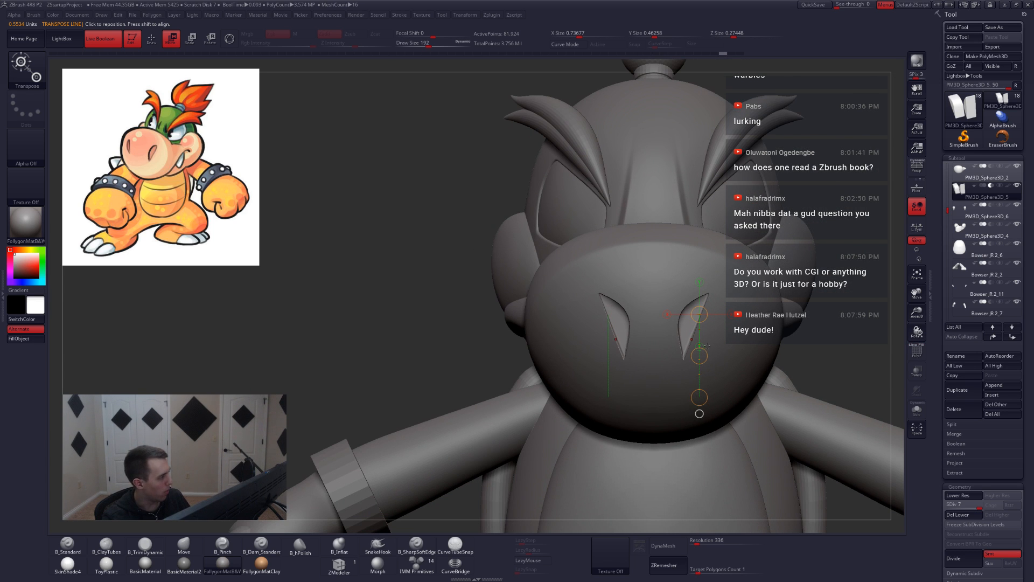
pyautogui.press('q')
pyautogui.press('space')
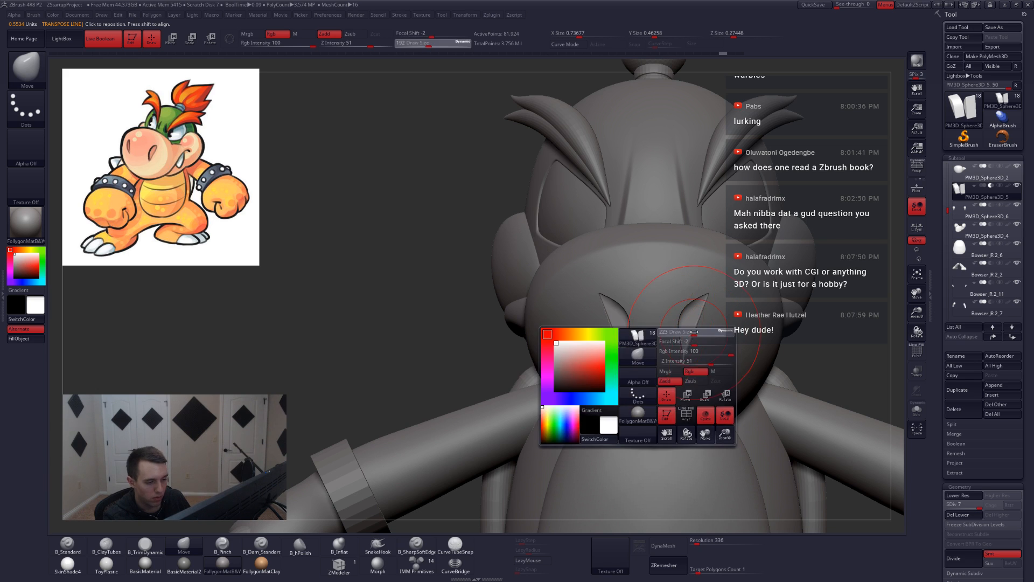
pyautogui.press('space')
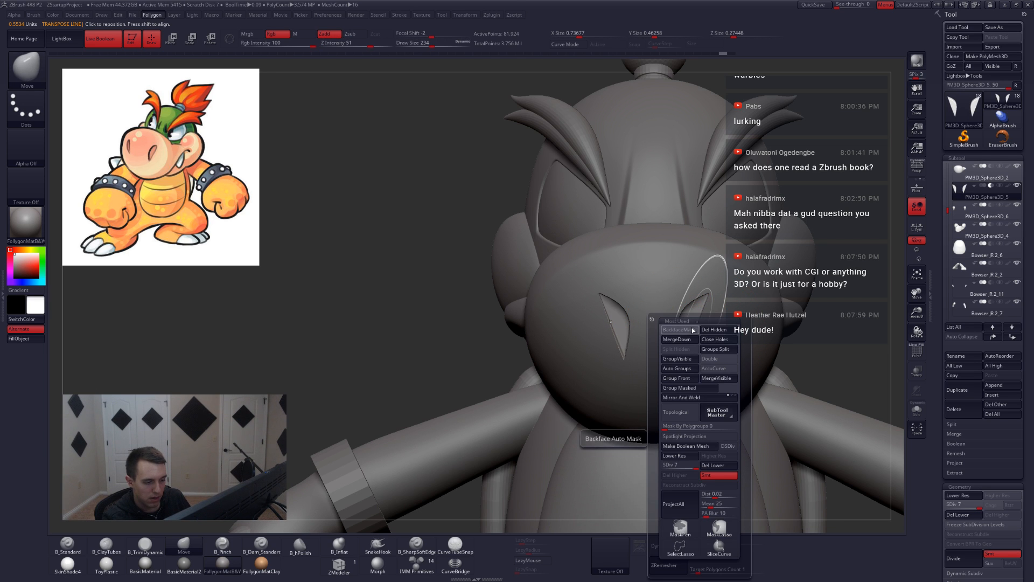
pyautogui.click(692, 328)
pyautogui.keyDown('shift'); pyautogui.moveTo(641, 331); pyautogui.dragTo(682, 334); pyautogui.keyUp('shift')
# Lower the isolated nostril blocks to subdivision level 3.
pyautogui.hotkey('shift', 'd')
pyautogui.hotkey('shift', 'd')
pyautogui.hotkey('shift', 'd')
pyautogui.hotkey('shift', 'd')
pyautogui.hotkey('shift', 'd')
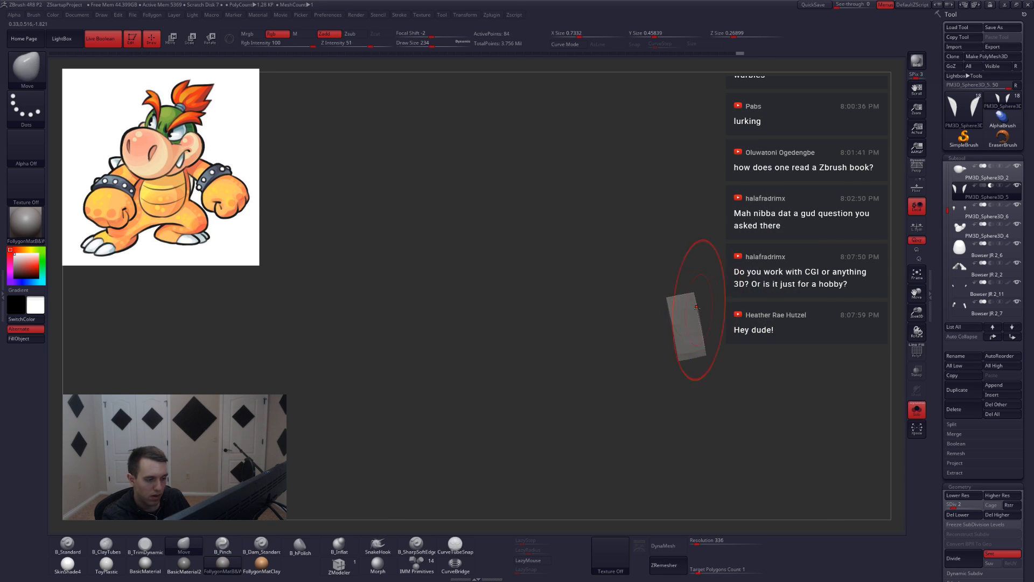
pyautogui.press('ctrl')
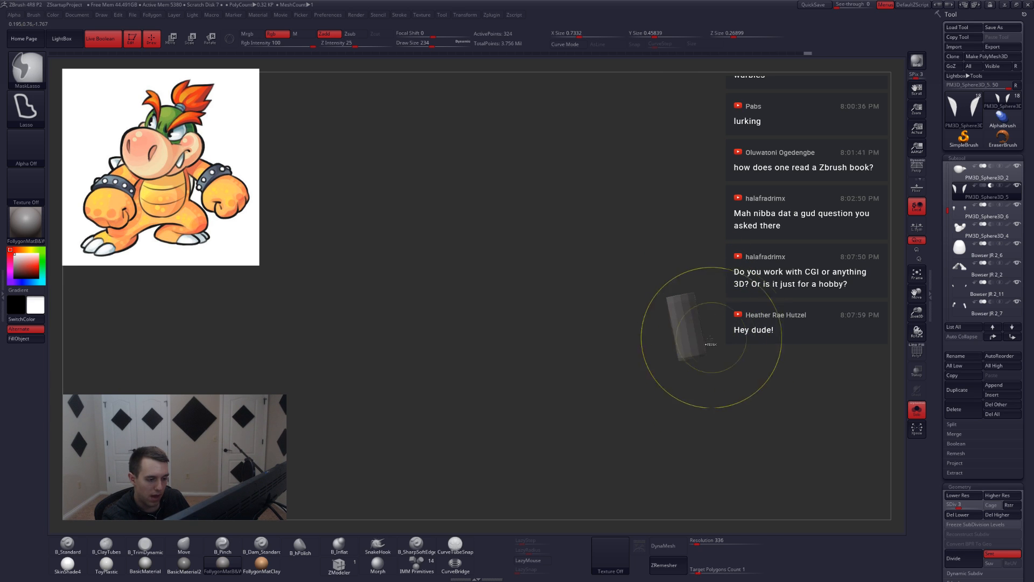
# Turn on local symmetry and scale the nostril blocks down slightly with a Transpose line from their center.
pyautogui.press('e')
pyautogui.click(916, 227)
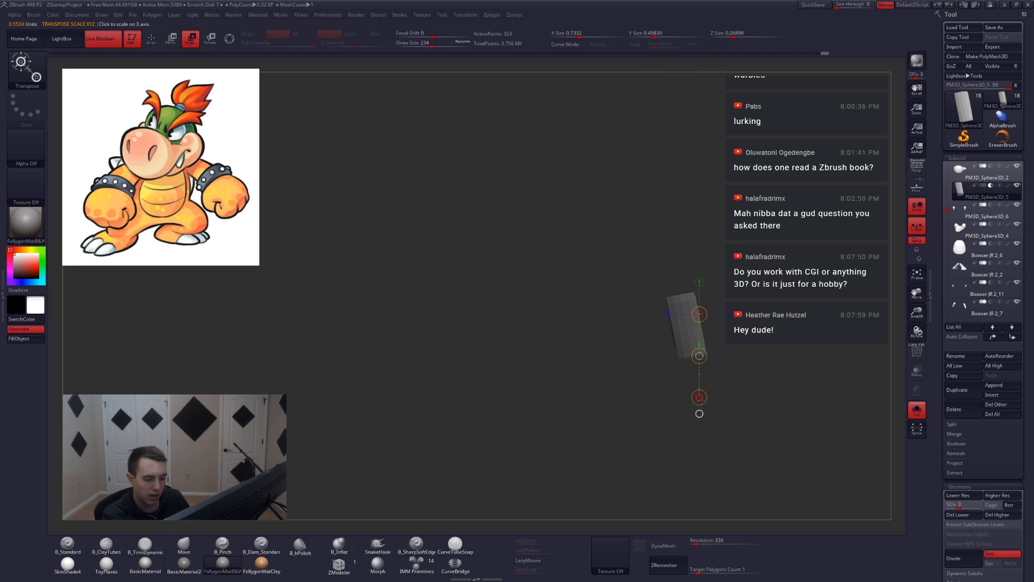
pyautogui.click(699, 413)
pyautogui.press('w')
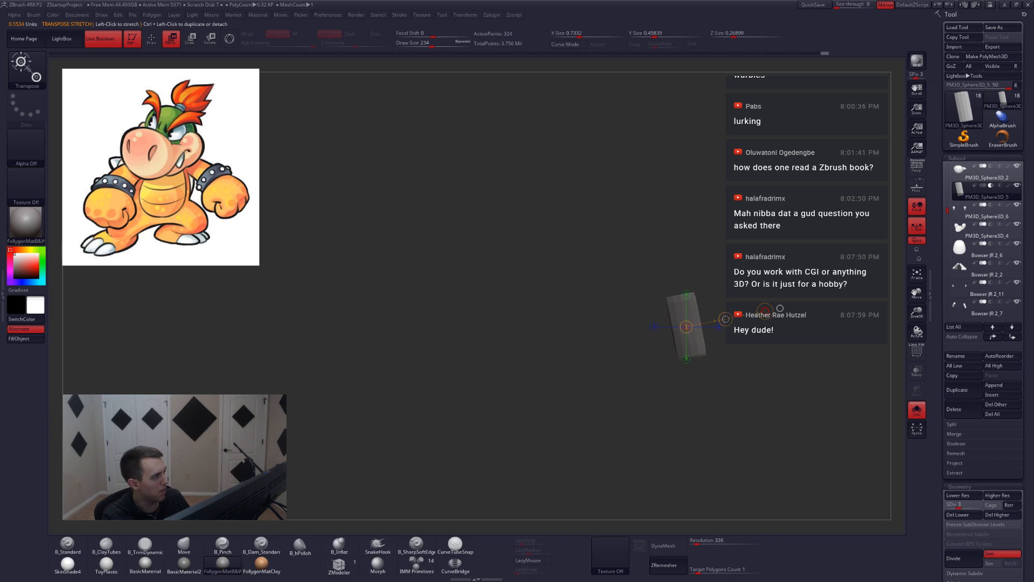
pyautogui.press('e')
pyautogui.moveTo(765, 311)
pyautogui.mouseDown()
pyautogui.moveTo(727, 318)
pyautogui.moveTo(765, 311)
pyautogui.mouseUp()
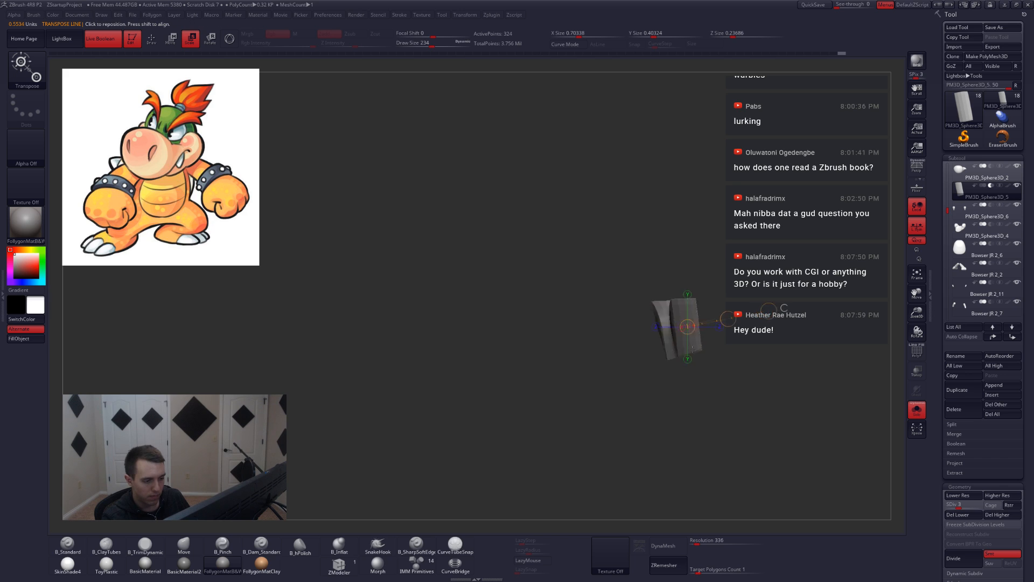
# Return to the Move brush and raise the nostril blocks to subdivision level 7.
pyautogui.hotkey('ctrl', 'd')
pyautogui.press('q')
pyautogui.press('d')
pyautogui.press('d')
pyautogui.press('d')
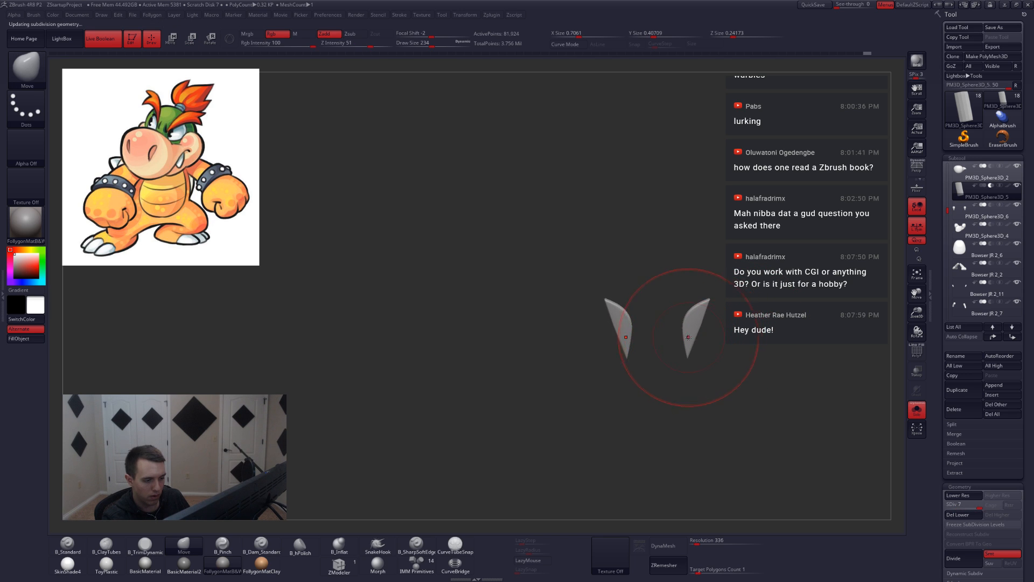
# Soften the nostril blocks at subdivision level 6 with a draw size of 177, and return to level 7.
pyautogui.moveTo(692, 339); pyautogui.dragTo(702, 344, button='right')
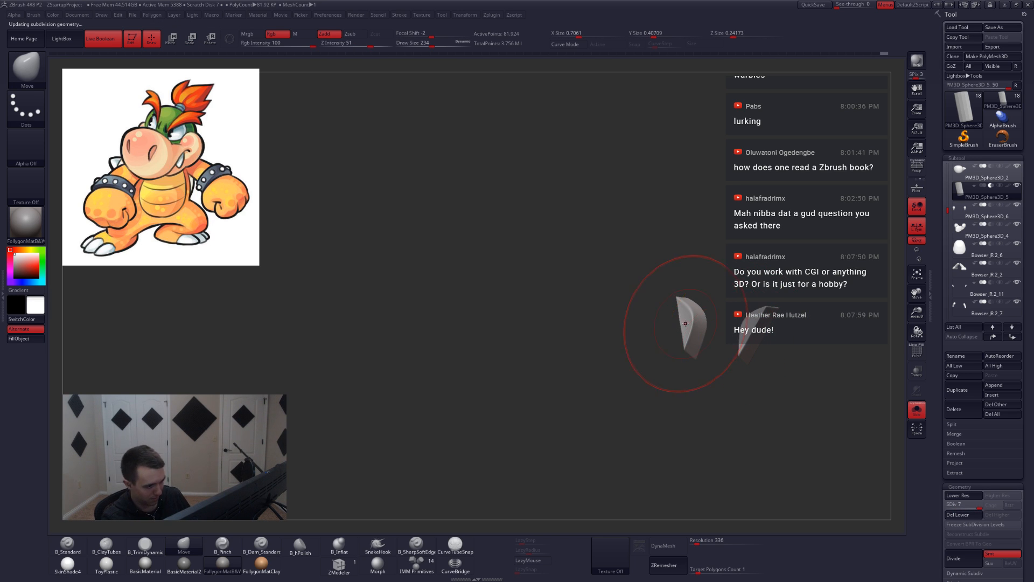
pyautogui.hotkey('shift', 'd')
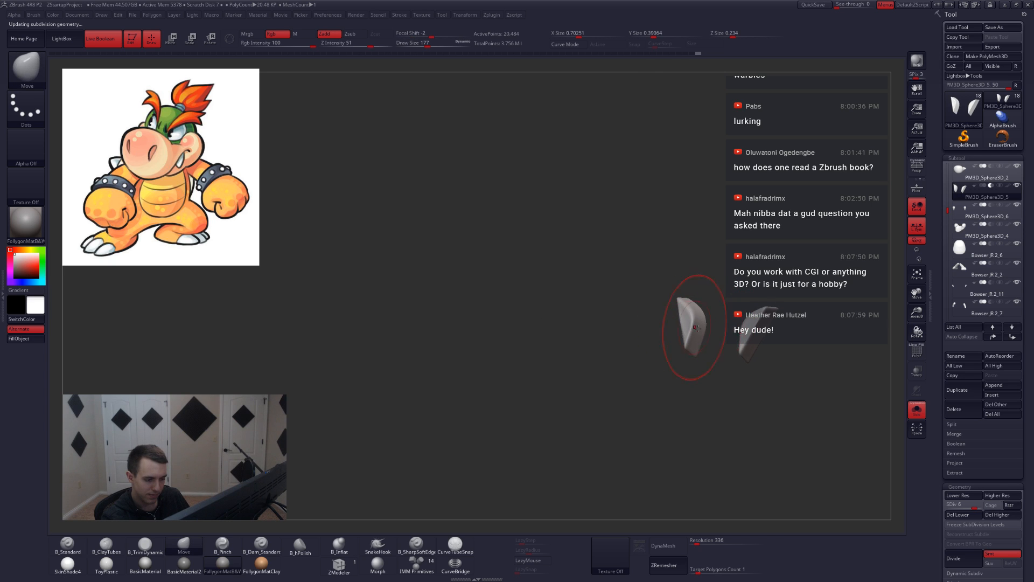
pyautogui.moveTo(688, 327)
pyautogui.mouseDown(button='right')
pyautogui.moveTo(701, 315)
pyautogui.moveTo(695, 335)
pyautogui.moveTo(685, 323)
pyautogui.moveTo(724, 341)
pyautogui.mouseUp(button='right')
pyautogui.press('d')
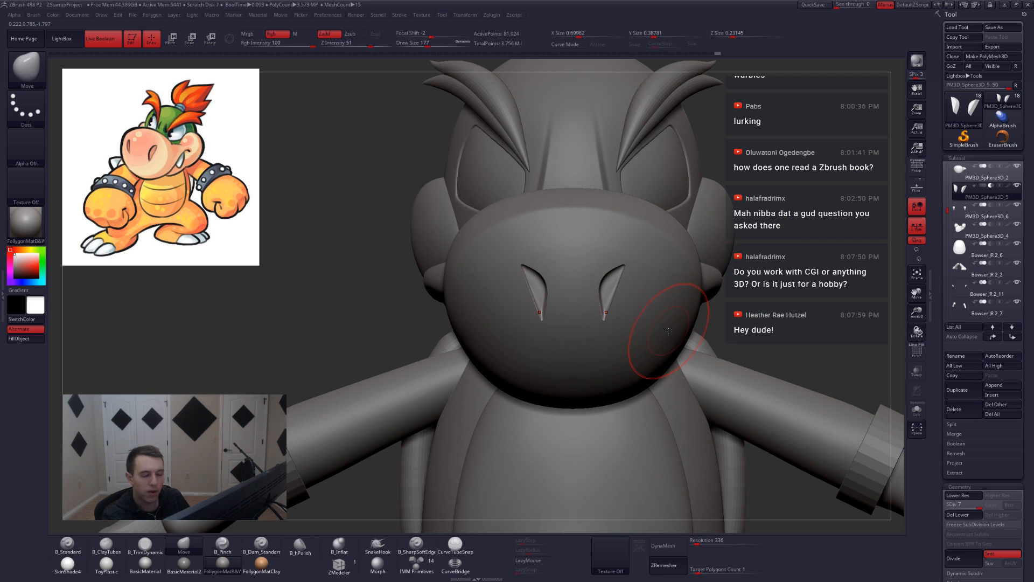
# Set the draw size to 202 and reshape the nostrils' outlines on the snout with the Move brush.
pyautogui.keyDown('alt'); pyautogui.moveTo(640, 407); pyautogui.dragTo(649, 475, button='right'); pyautogui.keyUp('alt')
pyautogui.press('space')
pyautogui.click(624, 364)
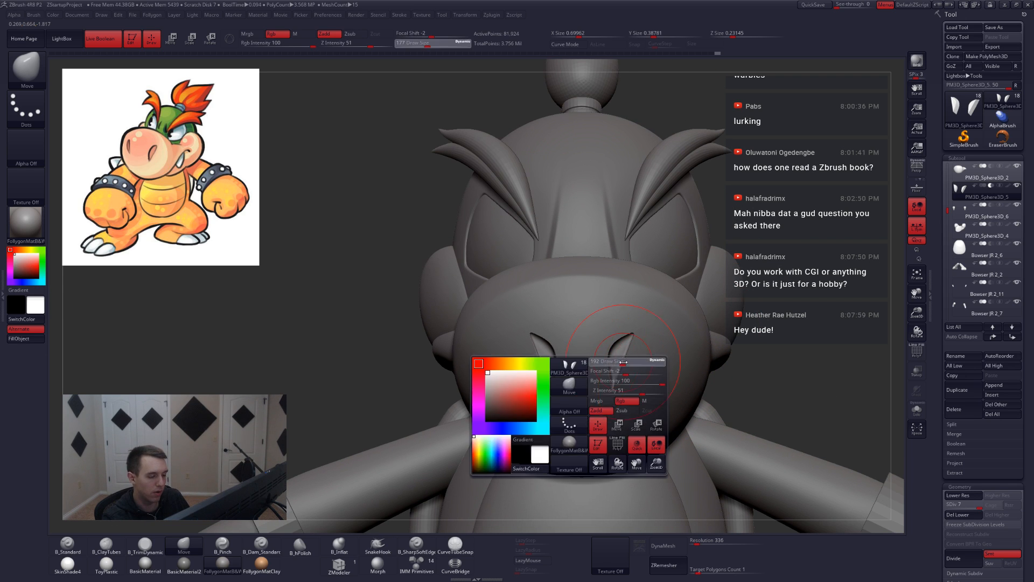
pyautogui.moveTo(615, 365); pyautogui.dragTo(631, 334)
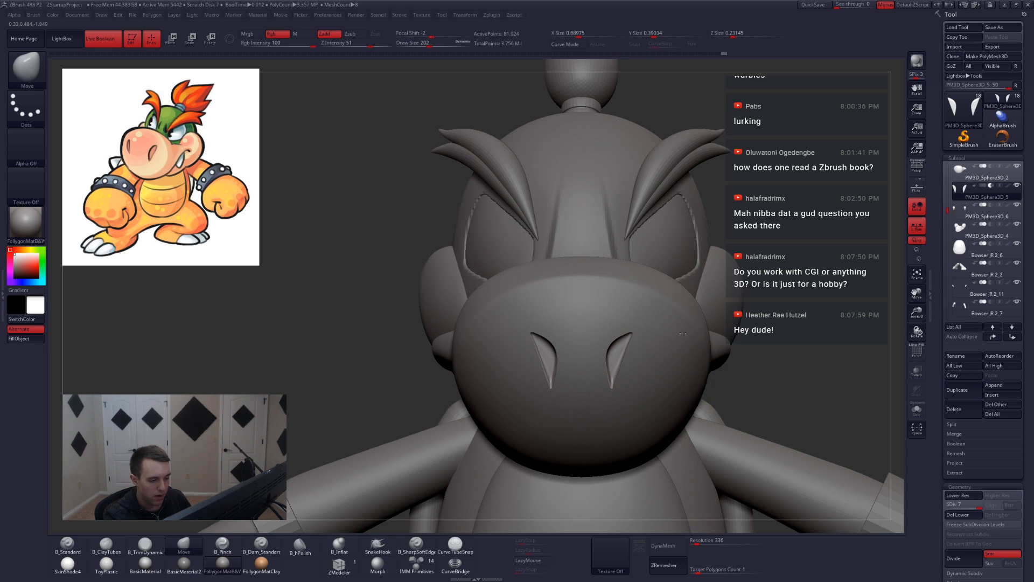
# Scale the nostril blocks up and move them slightly apart with a horizontal Transpose line.
pyautogui.keyDown('ctrl'); pyautogui.moveTo(661, 269); pyautogui.dragTo(638, 344, button='right'); pyautogui.keyUp('ctrl')
pyautogui.press('e')
pyautogui.click(658, 351)
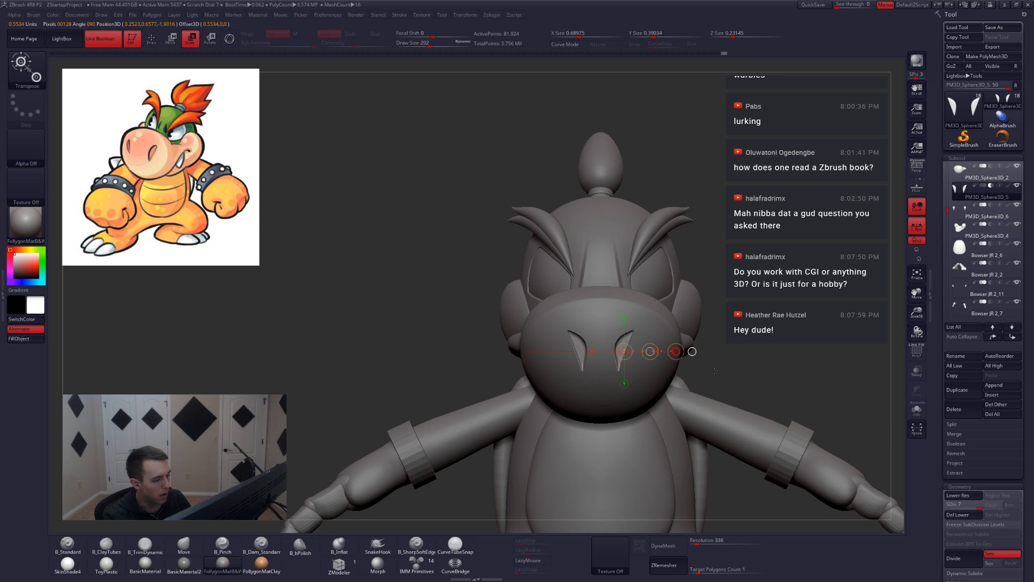
pyautogui.press('w')
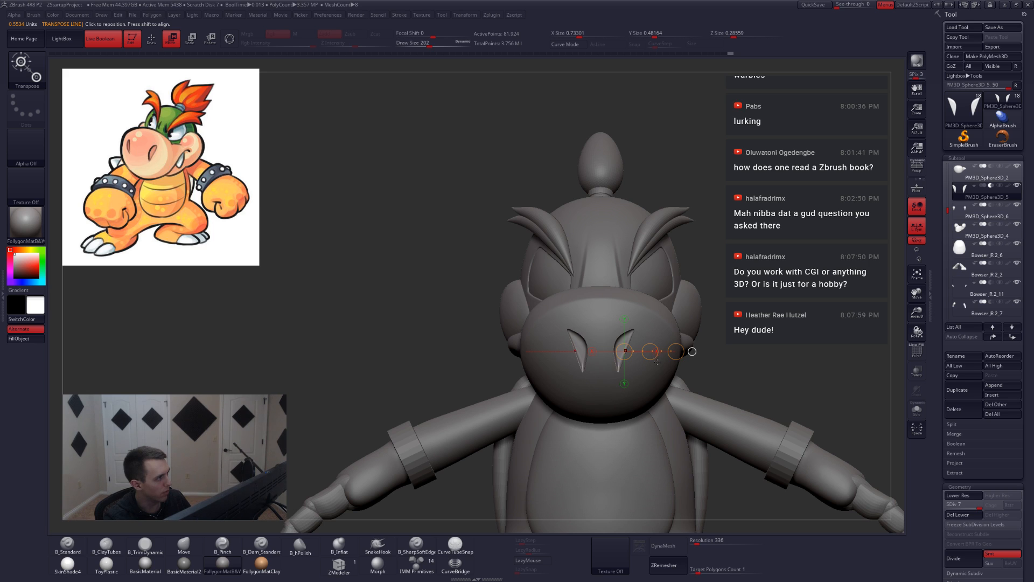
pyautogui.moveTo(650, 351); pyautogui.dragTo(653, 351)
pyautogui.press('r')
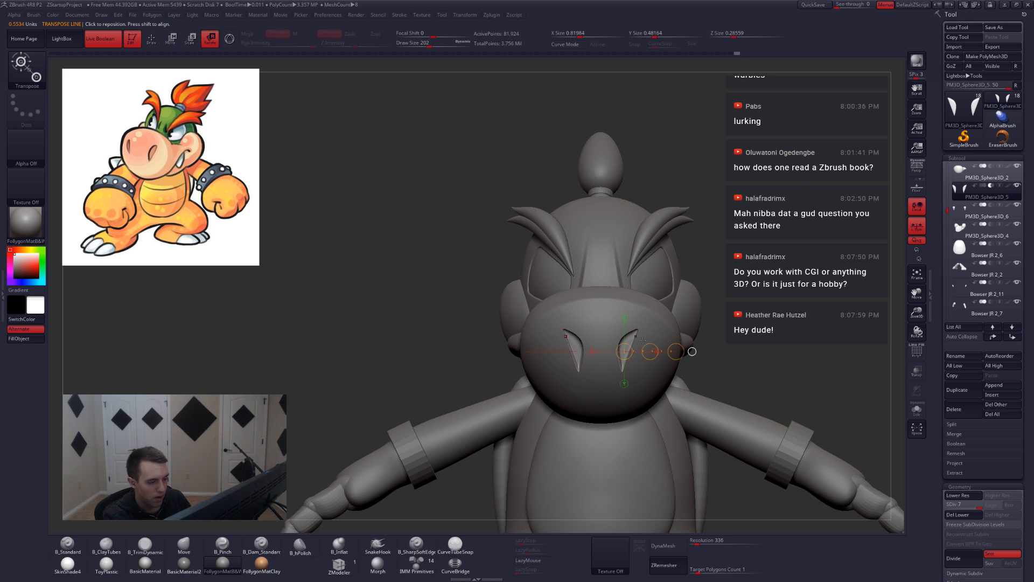
pyautogui.moveTo(840, 366)
pyautogui.mouseDown()
pyautogui.moveTo(760, 355)
pyautogui.moveTo(751, 341)
pyautogui.moveTo(728, 346)
pyautogui.mouseUp()
# Return to the Move brush and isolate the lower jaw subtool PM3D_Sphere3D_4.
pyautogui.press('q')
pyautogui.keyDown('alt'); pyautogui.click(788, 334); pyautogui.keyUp('alt')
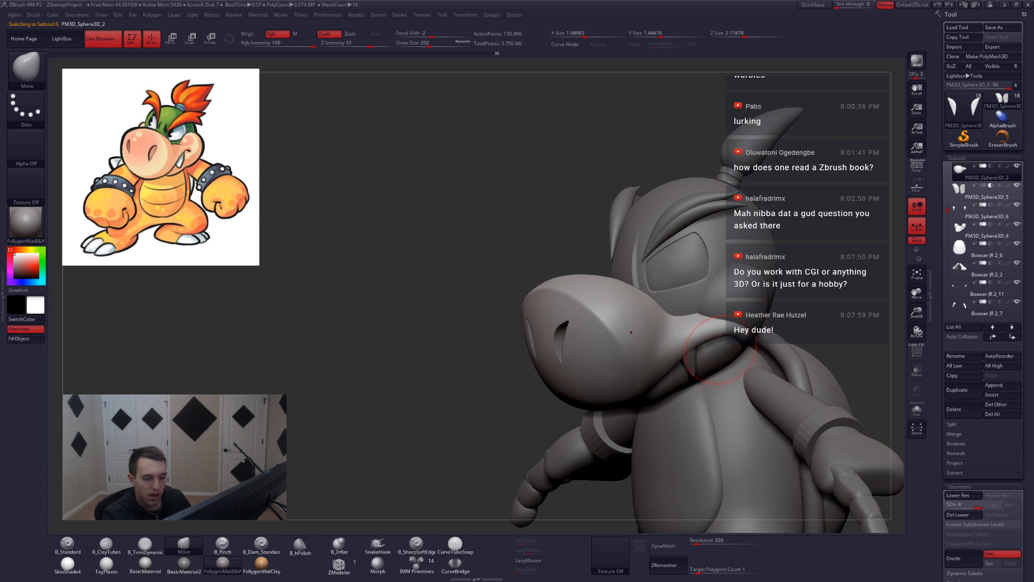
pyautogui.moveTo(735, 354)
pyautogui.mouseDown(button='right')
pyautogui.moveTo(744, 322)
pyautogui.moveTo(702, 370)
pyautogui.mouseUp(button='right')
pyautogui.hotkey('shift', 's')
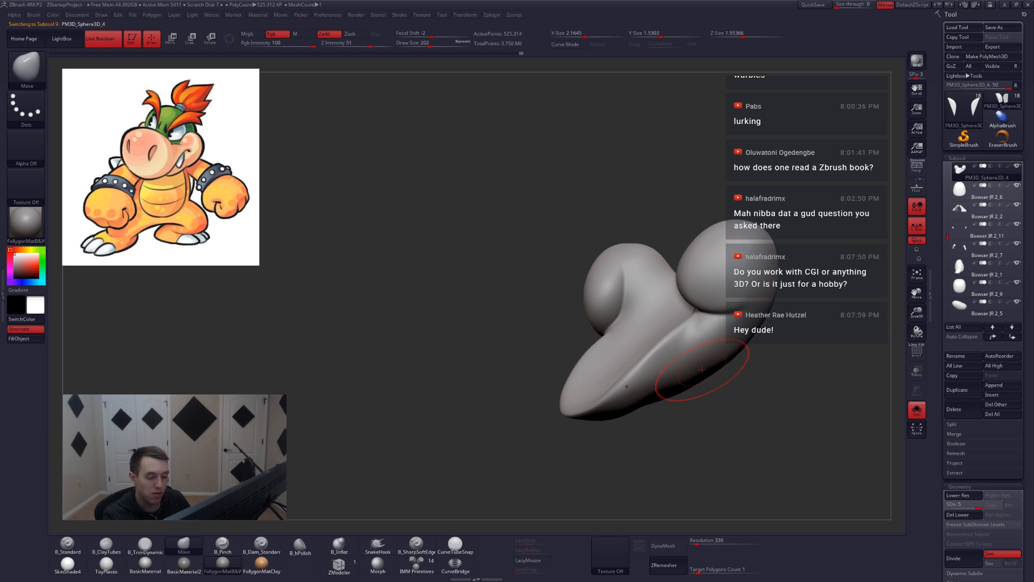
# End the lower jaw's isolation and view the full model's head from the front.
pyautogui.hotkey('shift', 's')
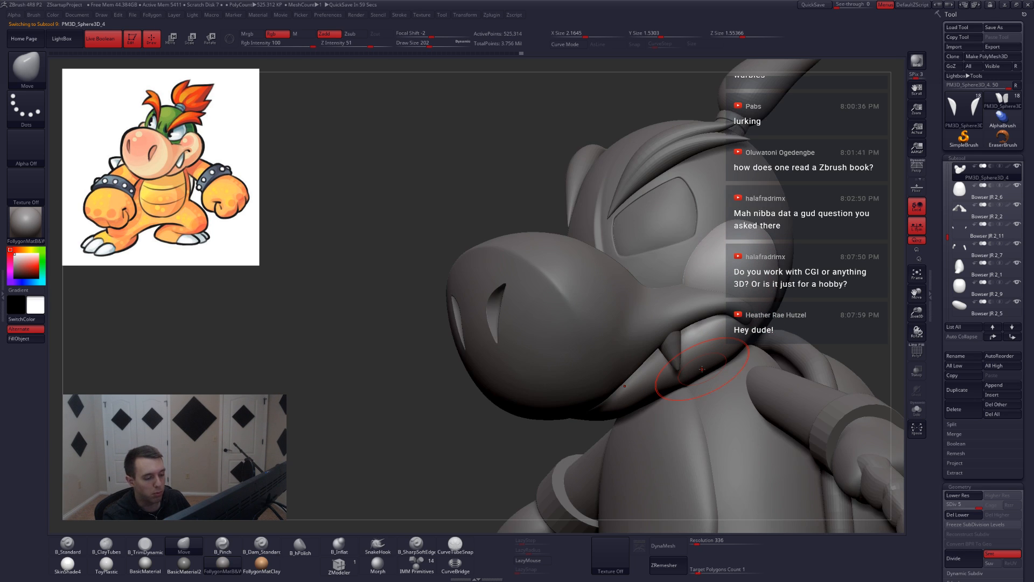
pyautogui.moveTo(695, 370); pyautogui.dragTo(582, 333, button='right')
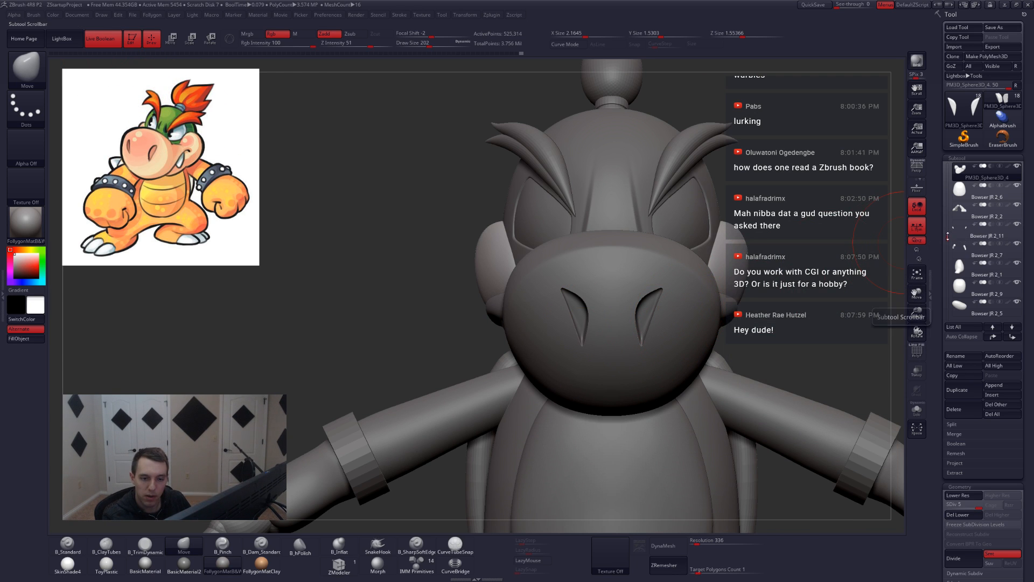
pyautogui.moveTo(949, 237)
pyautogui.mouseDown()
pyautogui.moveTo(951, 261)
pyautogui.moveTo(961, 220)
pyautogui.moveTo(959, 235)
pyautogui.moveTo(946, 217)
pyautogui.mouseUp()
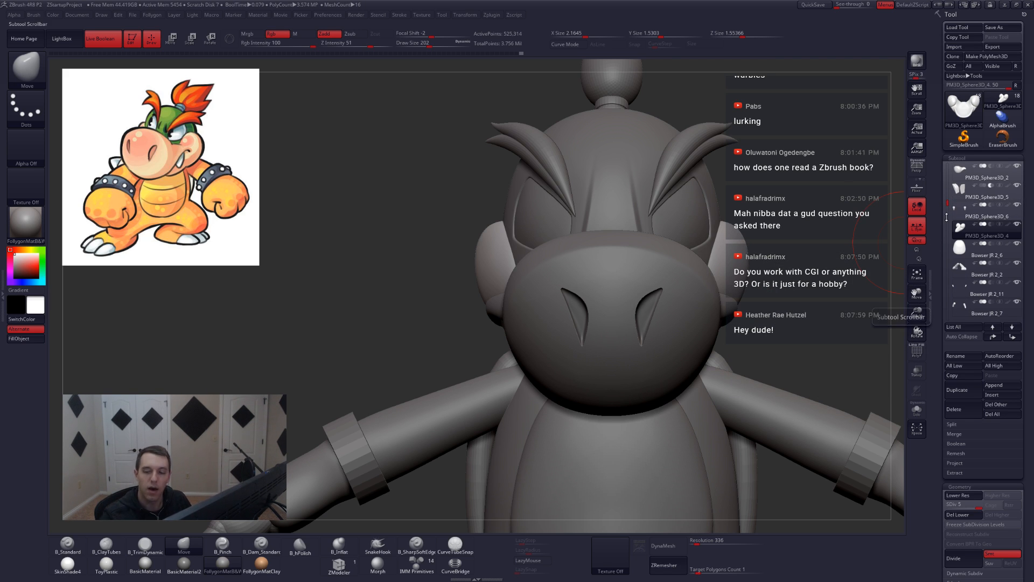
pyautogui.moveTo(961, 249)
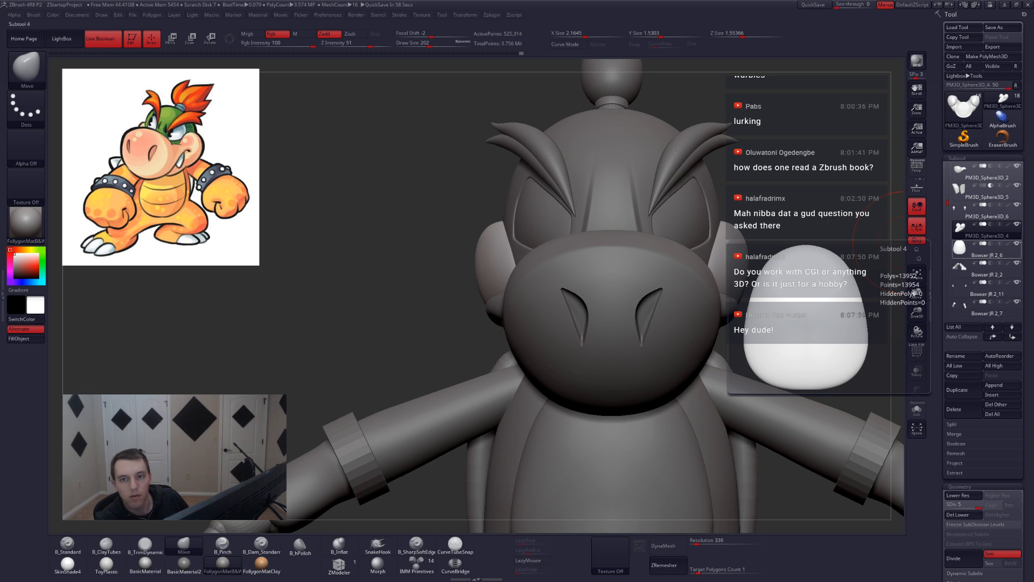
# Examine the Mercy Render.jpg image up close in Photos, then close it and return to the sculpt.
pyautogui.moveTo(1033, 114); pyautogui.dragTo(603, 134)
pyautogui.scroll(4, 535, 293)
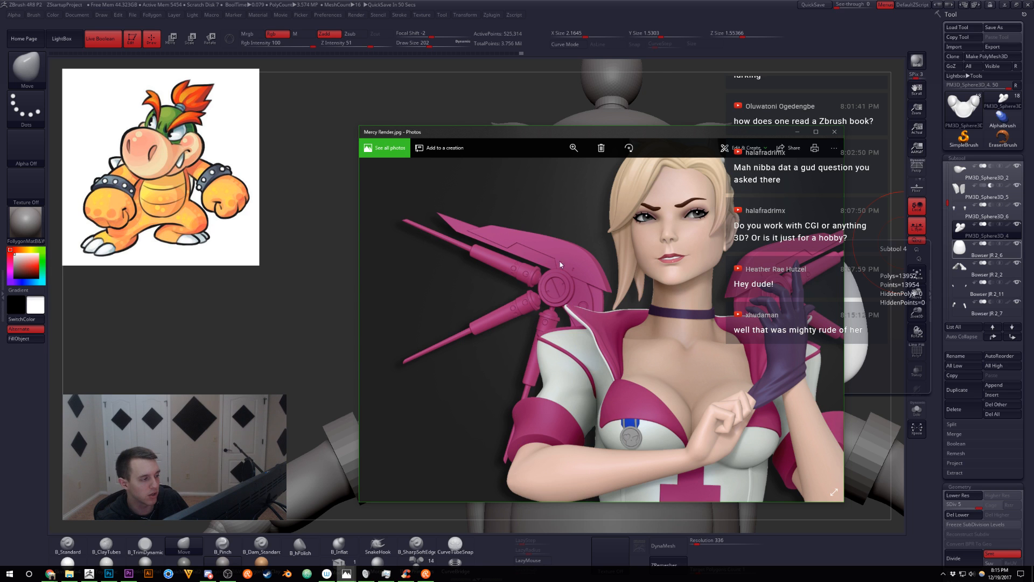
pyautogui.scroll(-4, 545, 304)
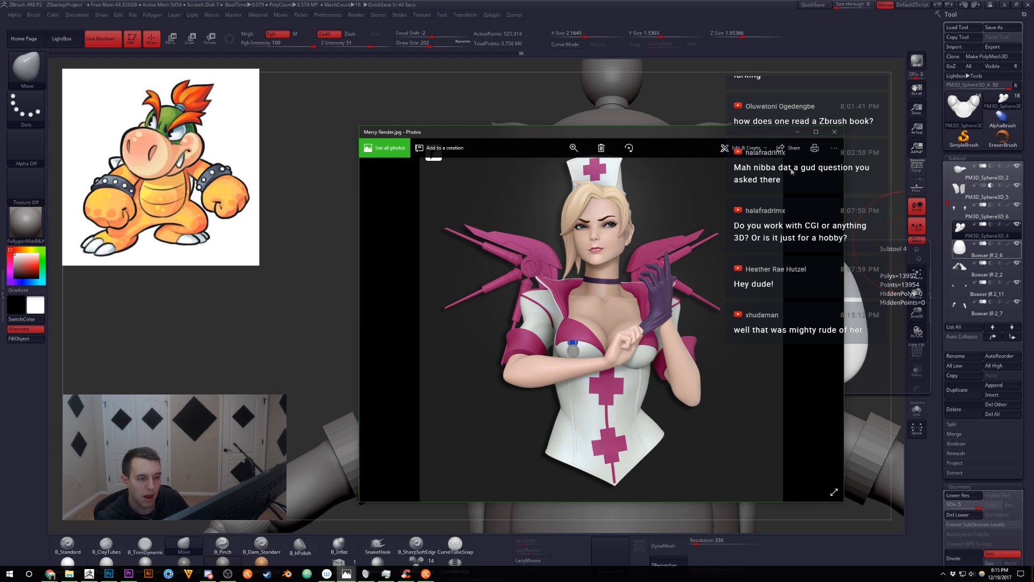
pyautogui.click(835, 131)
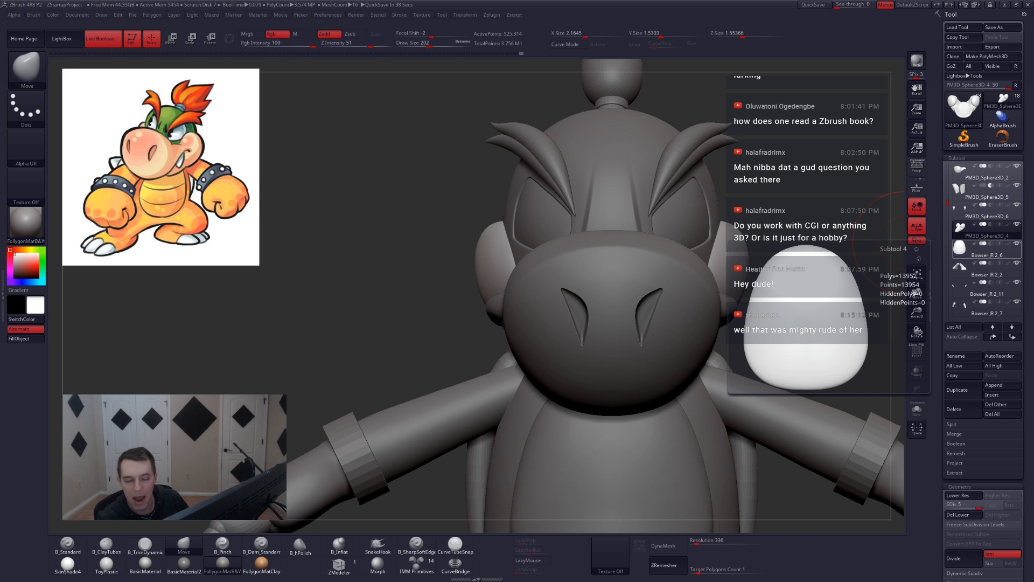
# Select the nostril blocks subtool PM3D_Sphere3D_5 and show it with polyframe and transparency in a close side view.
pyautogui.moveTo(763, 291)
pyautogui.keyDown('alt'); pyautogui.mouseDown()
pyautogui.moveTo(723, 272)
pyautogui.moveTo(716, 247)
pyautogui.moveTo(737, 278)
pyautogui.mouseUp(); pyautogui.keyUp('alt')
pyautogui.keyDown('alt'); pyautogui.click(618, 304); pyautogui.keyUp('alt')
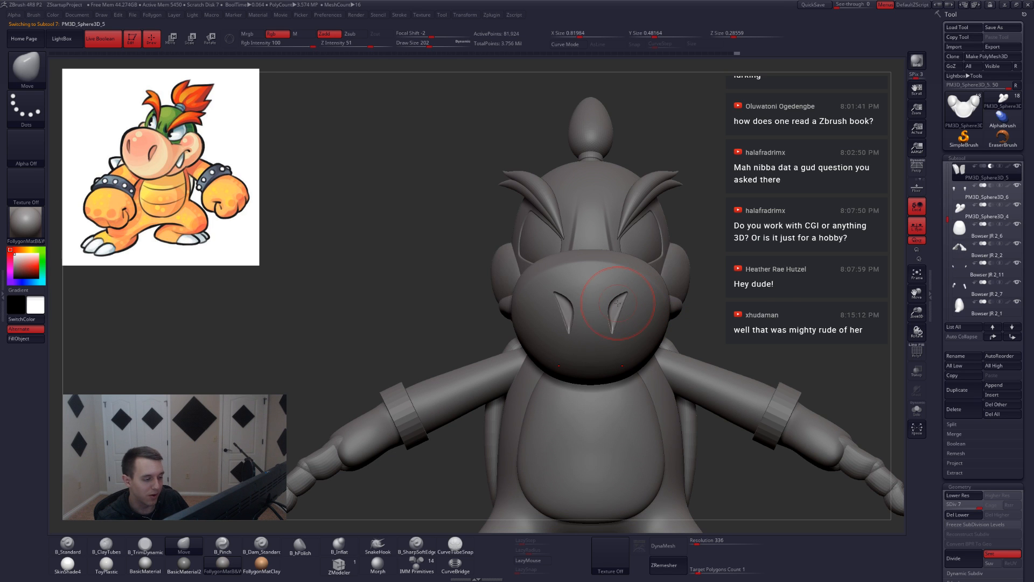
pyautogui.moveTo(655, 355); pyautogui.dragTo(640, 318)
pyautogui.keyDown('ctrl'); pyautogui.moveTo(640, 319); pyautogui.dragTo(664, 336, button='right'); pyautogui.keyUp('ctrl')
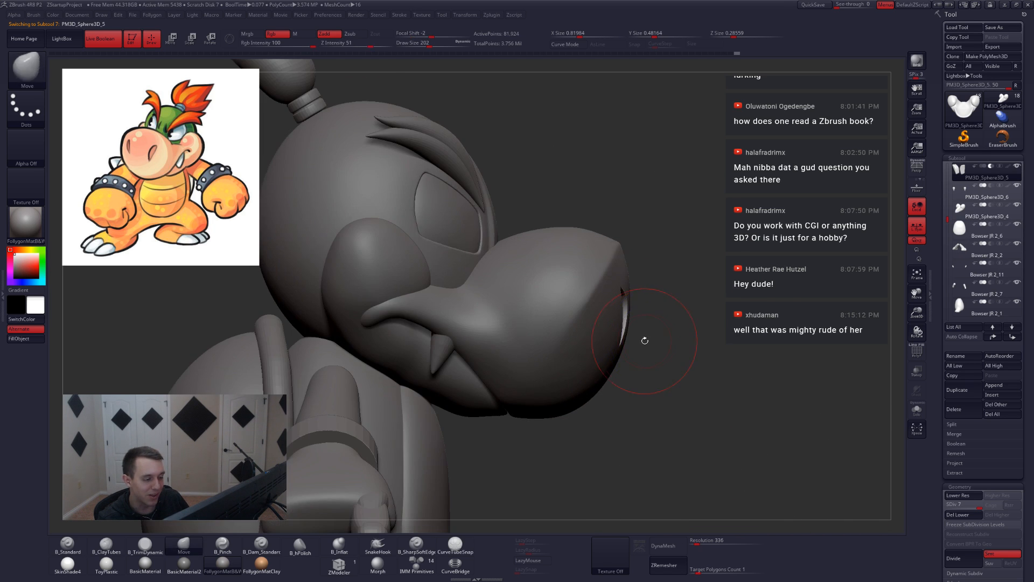
pyautogui.hotkey('shift', 'f')
pyautogui.click(919, 375)
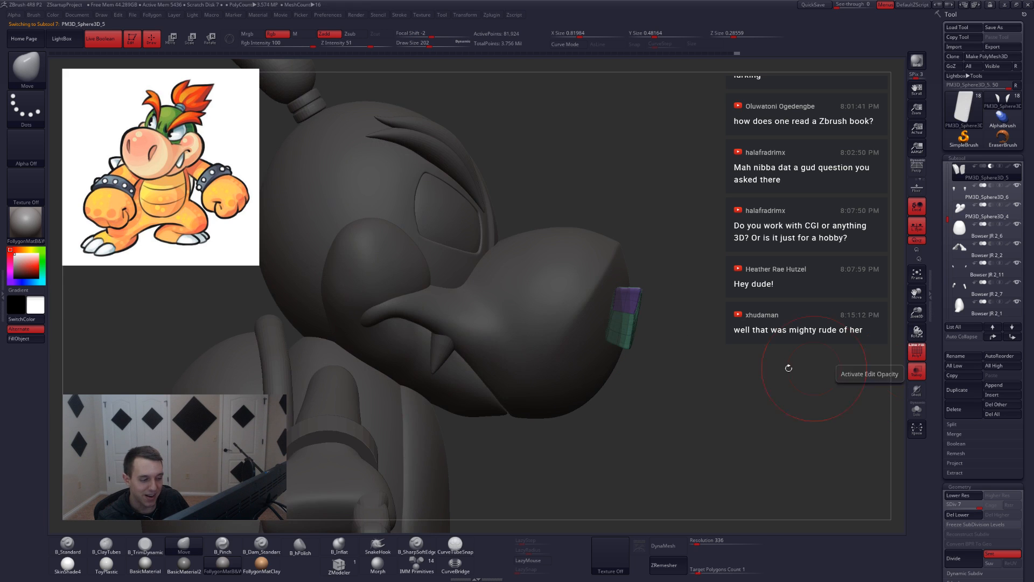
pyautogui.moveTo(787, 362)
pyautogui.mouseDown()
pyautogui.moveTo(670, 374)
pyautogui.moveTo(663, 321)
pyautogui.mouseUp()
# Tilt the nostril blocks to follow the snout's front with a vertical Transpose rotation line, and return to the Move brush.
pyautogui.press('r')
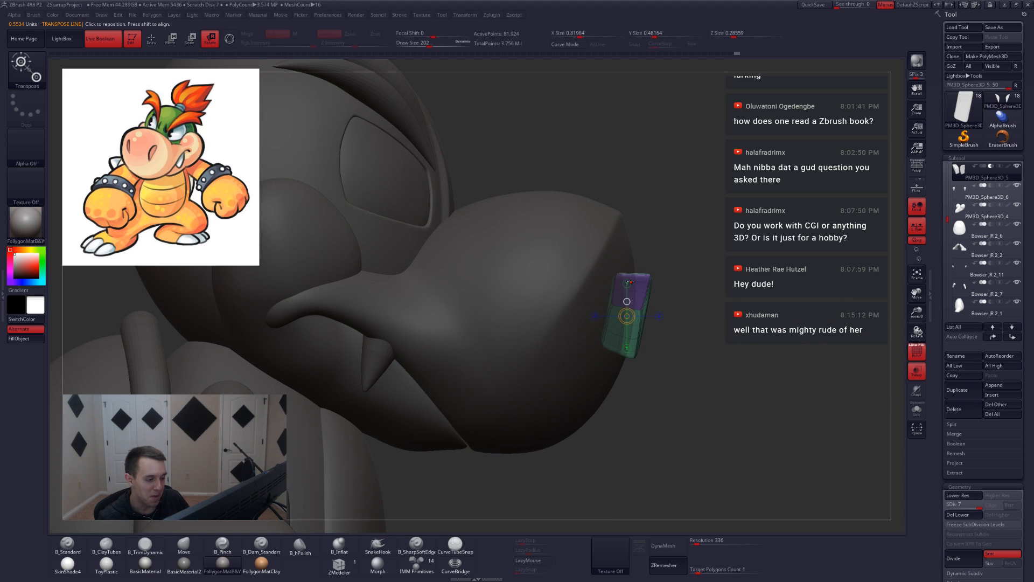
pyautogui.moveTo(623, 273)
pyautogui.mouseDown()
pyautogui.moveTo(620, 404)
pyautogui.moveTo(623, 417)
pyautogui.moveTo(637, 416)
pyautogui.mouseUp()
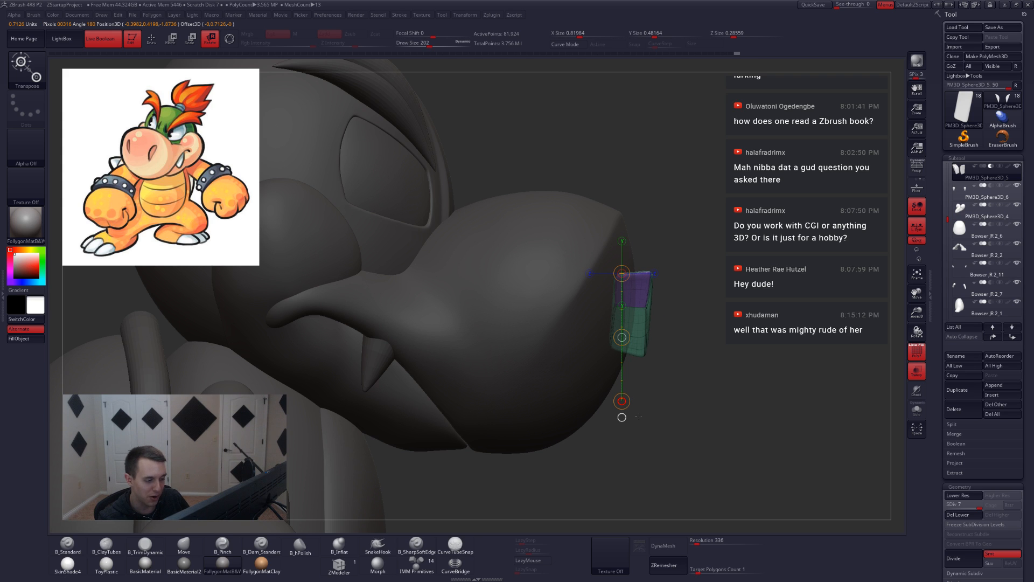
pyautogui.click(917, 372)
pyautogui.hotkey('shift', 'f')
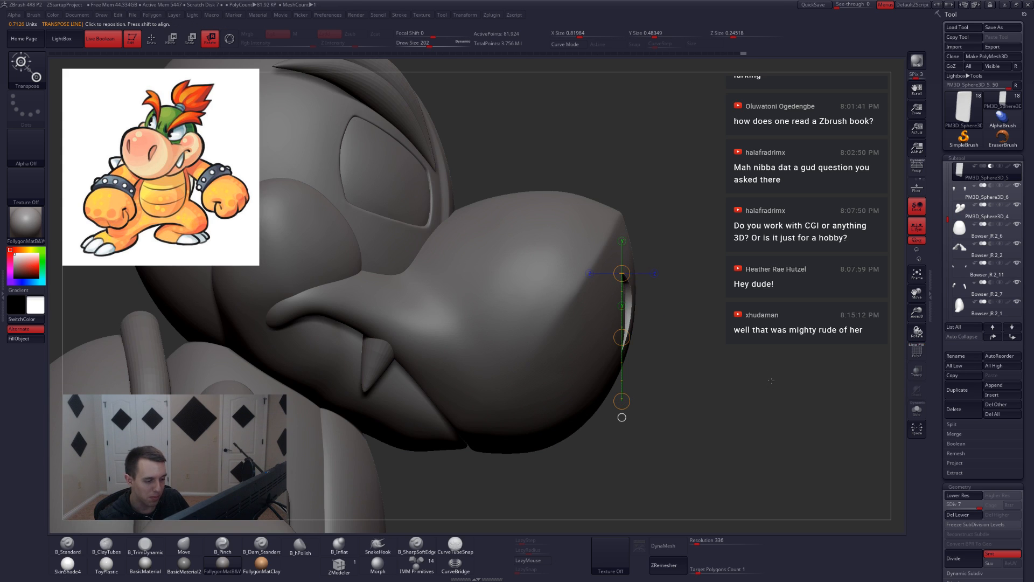
pyautogui.press('q')
pyautogui.press('r')
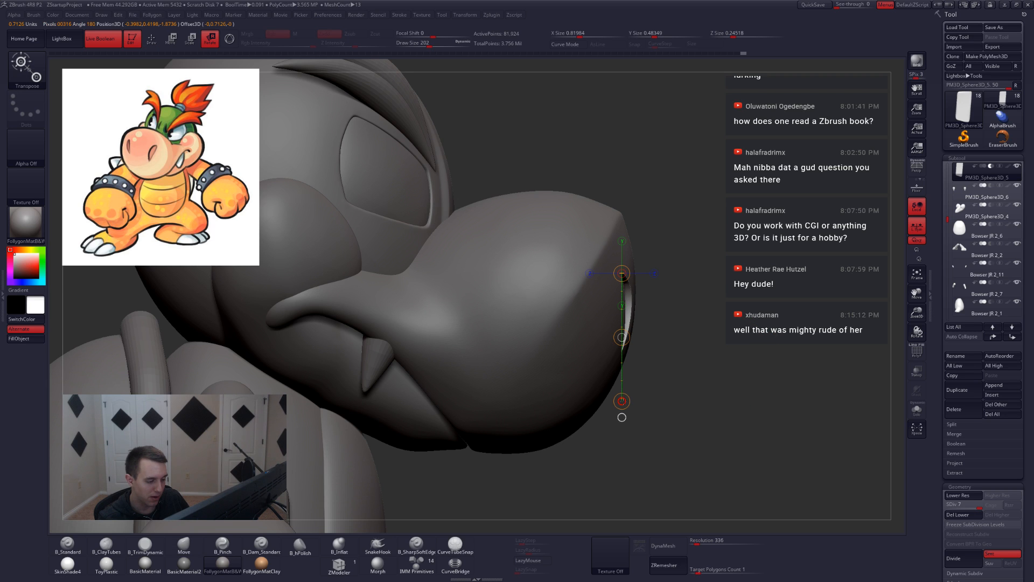
pyautogui.moveTo(621, 401); pyautogui.dragTo(641, 404)
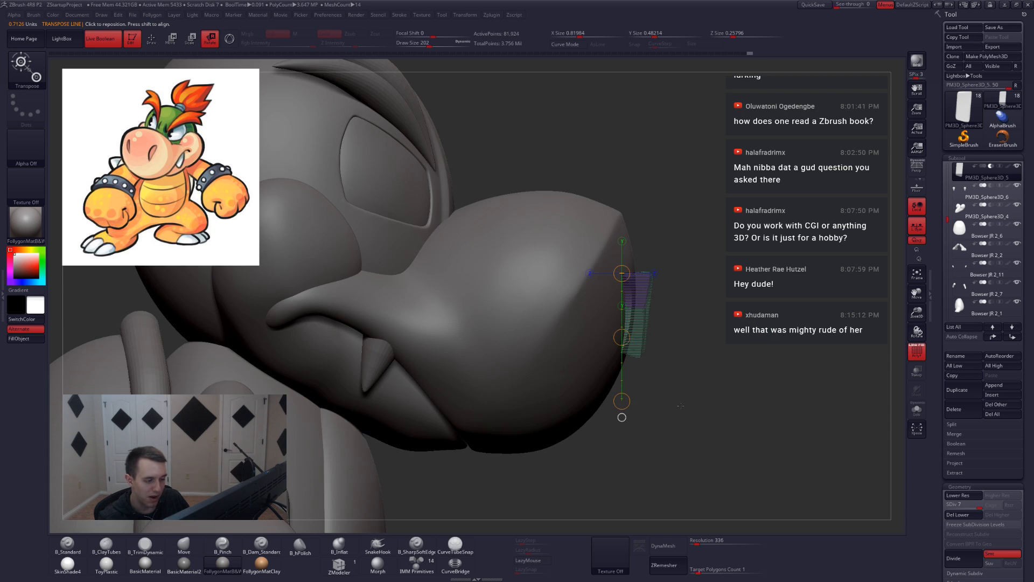
pyautogui.hotkey('shift', 'f')
pyautogui.press('q')
pyautogui.moveTo(783, 403); pyautogui.dragTo(719, 398)
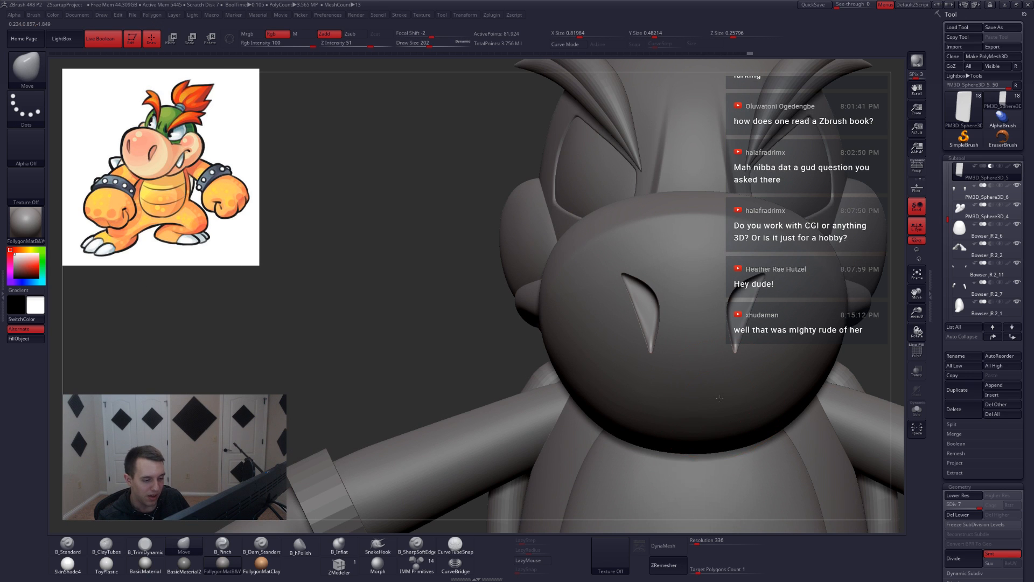
pyautogui.keyDown('ctrl'); pyautogui.moveTo(720, 399); pyautogui.dragTo(647, 380, button='right'); pyautogui.keyUp('ctrl')
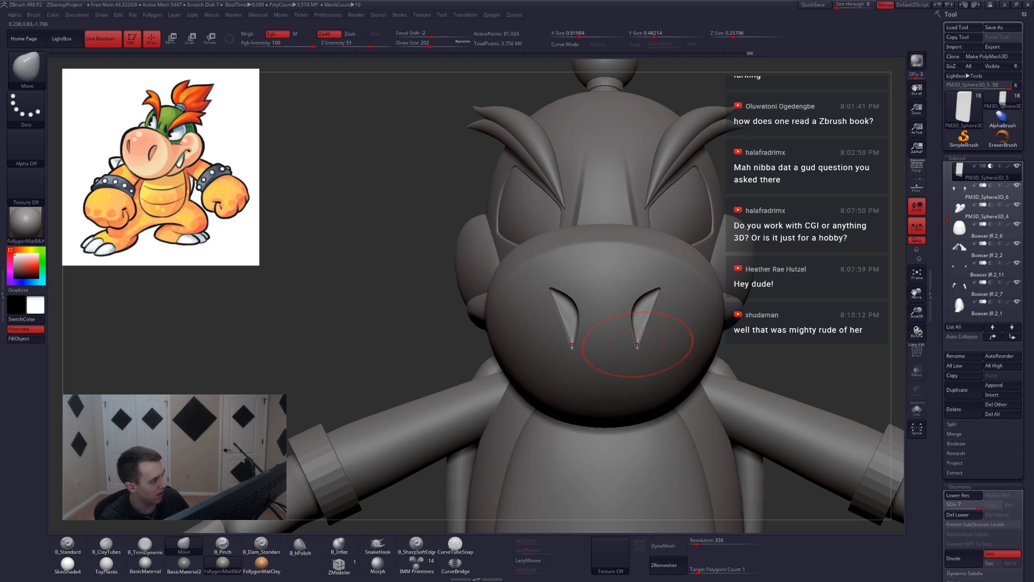
# Lower the nostril blocks to subdivision level 2 and isolate them with the polyframe shown.
pyautogui.hotkey('shift', 'd')
pyautogui.hotkey('shift', 'd')
pyautogui.hotkey('shift', 'd')
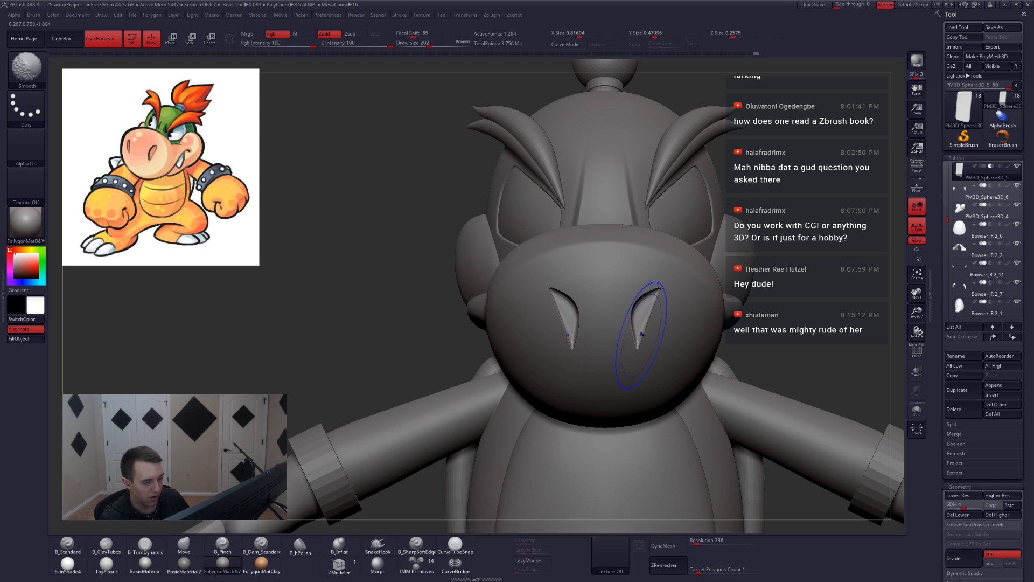
pyautogui.hotkey('shift', 'd')
pyautogui.hotkey('alt', 's')
pyautogui.keyDown('ctrl'); pyautogui.moveTo(646, 327); pyautogui.dragTo(673, 378, button='right'); pyautogui.keyUp('ctrl')
pyautogui.hotkey('shift', 'f')
pyautogui.hotkey('shift', 'd')
pyautogui.hotkey('shift', 'd')
pyautogui.press('d')
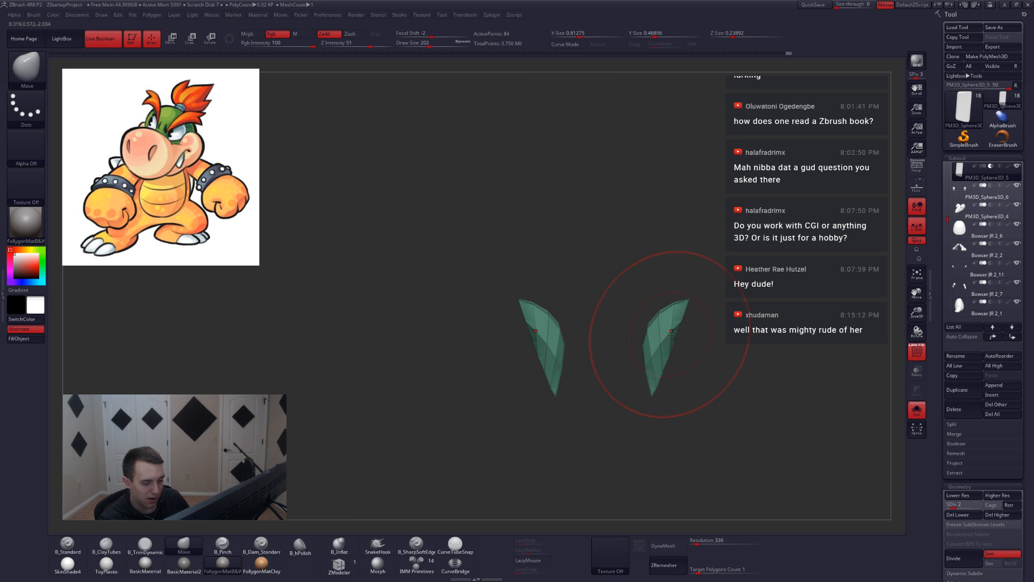
# Reduce the draw size to 145 and further to 59, reshaping the nostril blocks' curved outer edges with the Move brush.
pyautogui.press('s')
pyautogui.moveTo(670, 334); pyautogui.dragTo(664, 334)
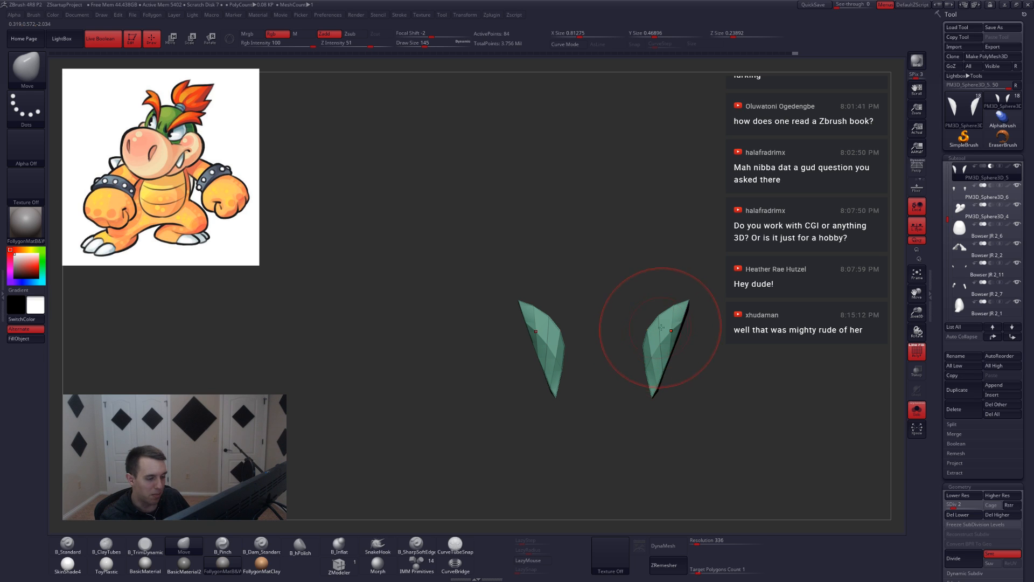
pyautogui.press('space')
pyautogui.moveTo(661, 327); pyautogui.dragTo(659, 323)
pyautogui.moveTo(668, 331); pyautogui.dragTo(706, 326, button='right')
pyautogui.press('space')
pyautogui.moveTo(707, 326); pyautogui.dragTo(699, 326)
pyautogui.moveTo(688, 321); pyautogui.dragTo(675, 326, button='right')
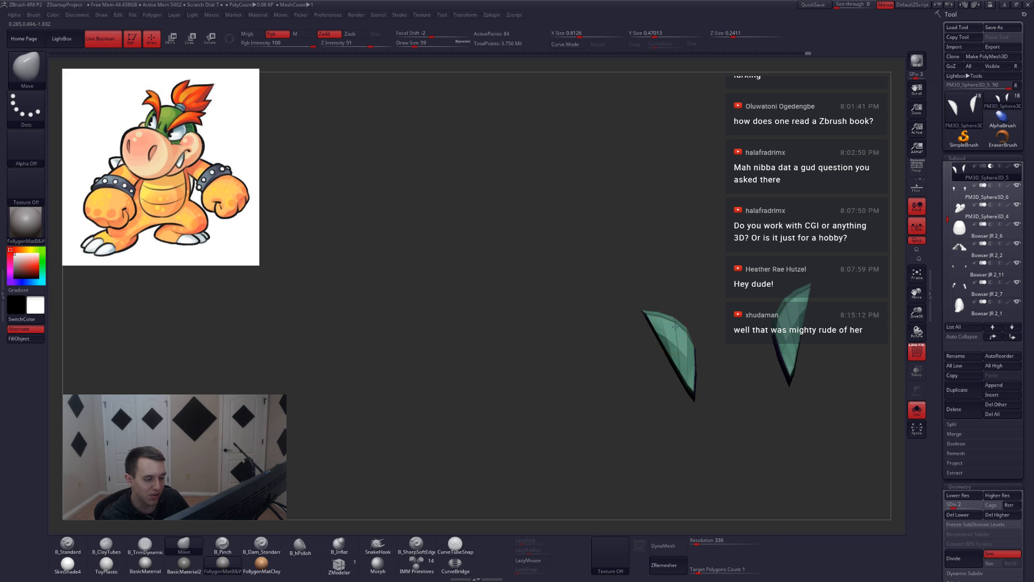
pyautogui.moveTo(675, 327)
pyautogui.mouseDown()
pyautogui.moveTo(684, 321)
pyautogui.moveTo(671, 319)
pyautogui.mouseUp()
pyautogui.moveTo(687, 349); pyautogui.dragTo(690, 348)
pyautogui.moveTo(691, 345)
pyautogui.mouseDown(button='right')
pyautogui.moveTo(646, 339)
pyautogui.moveTo(662, 337)
pyautogui.mouseUp(button='right')
pyautogui.moveTo(685, 338); pyautogui.dragTo(692, 336)
# Return the nostril blocks to subdivision level 7 and hide the polyframe.
pyautogui.press('d')
pyautogui.press('d')
pyautogui.press('d')
pyautogui.press('d')
pyautogui.press('d')
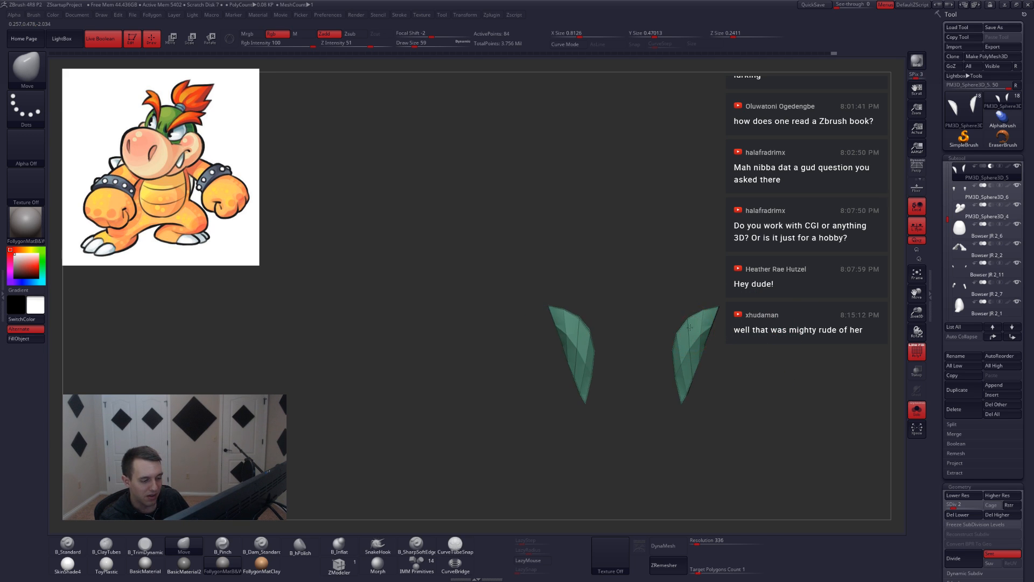
pyautogui.hotkey('shift', 'f')
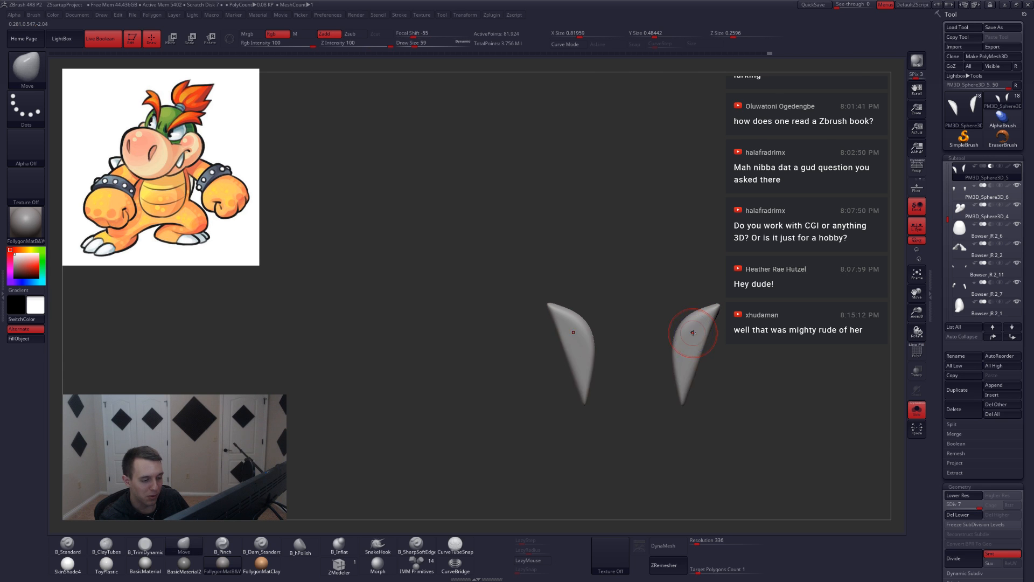
# Set the draw size to 77 and show the whole model again around the nostril blocks.
pyautogui.press('space')
pyautogui.moveTo(694, 336); pyautogui.dragTo(694, 340)
pyautogui.hotkey('shift', 's')
pyautogui.keyDown('ctrl'); pyautogui.moveTo(699, 348); pyautogui.dragTo(767, 318, button='right'); pyautogui.keyUp('ctrl')
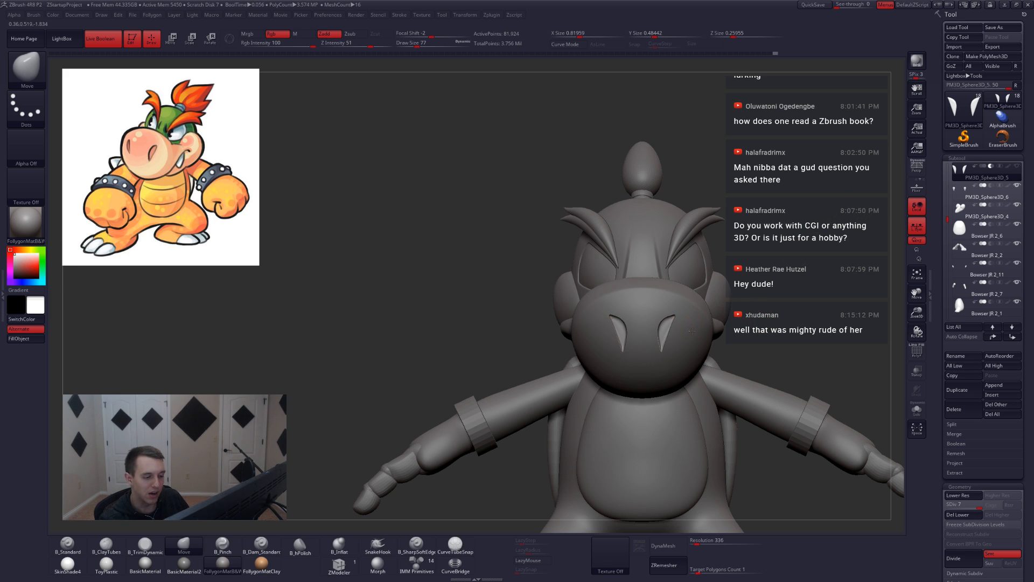
# Select the snout subtool PM3D_Sphere3D_2 and frame its front closely.
pyautogui.keyDown('alt'); pyautogui.click(663, 335); pyautogui.keyUp('alt')
pyautogui.hotkey('shift', 's')
pyautogui.keyDown('ctrl'); pyautogui.moveTo(677, 336); pyautogui.dragTo(685, 376, button='right'); pyautogui.keyUp('ctrl')
pyautogui.hotkey('shift', 's')
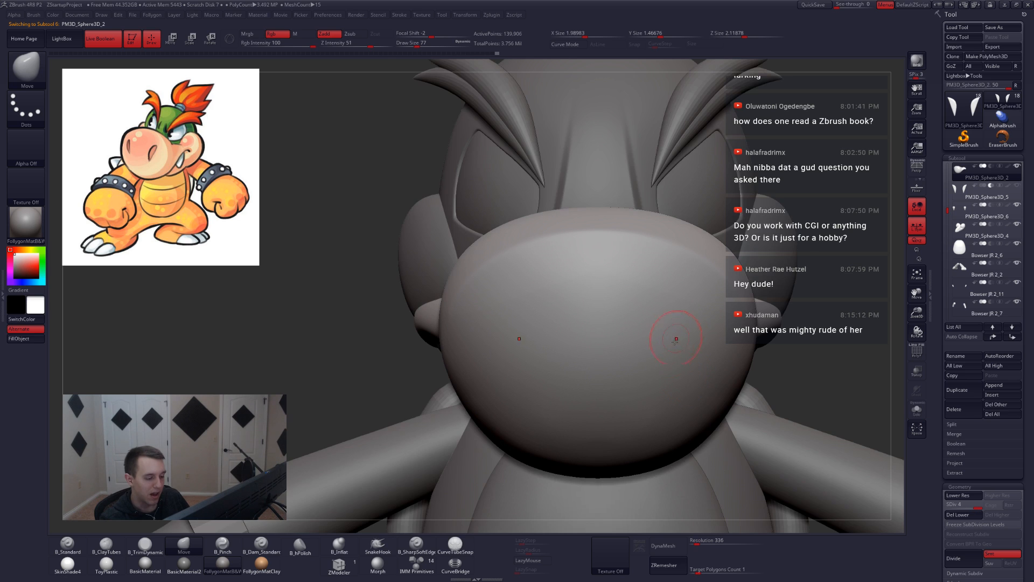
pyautogui.moveTo(677, 341); pyautogui.dragTo(665, 286, button='right')
pyautogui.keyDown('shift'); pyautogui.moveTo(627, 397); pyautogui.dragTo(644, 377, button='right'); pyautogui.keyUp('shift')
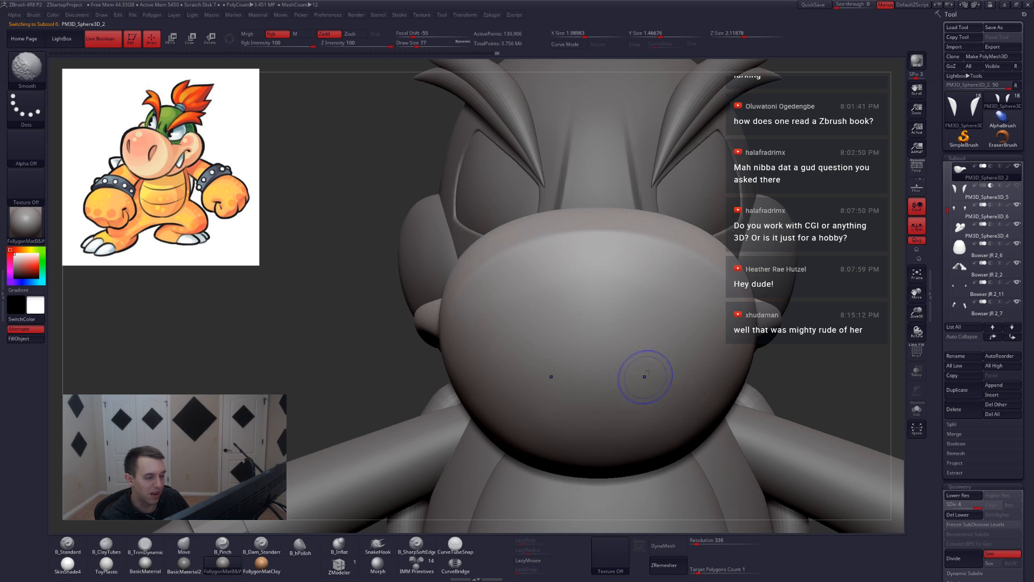
pyautogui.keyDown('ctrl'); pyautogui.rightClick(659, 324); pyautogui.keyUp('ctrl')
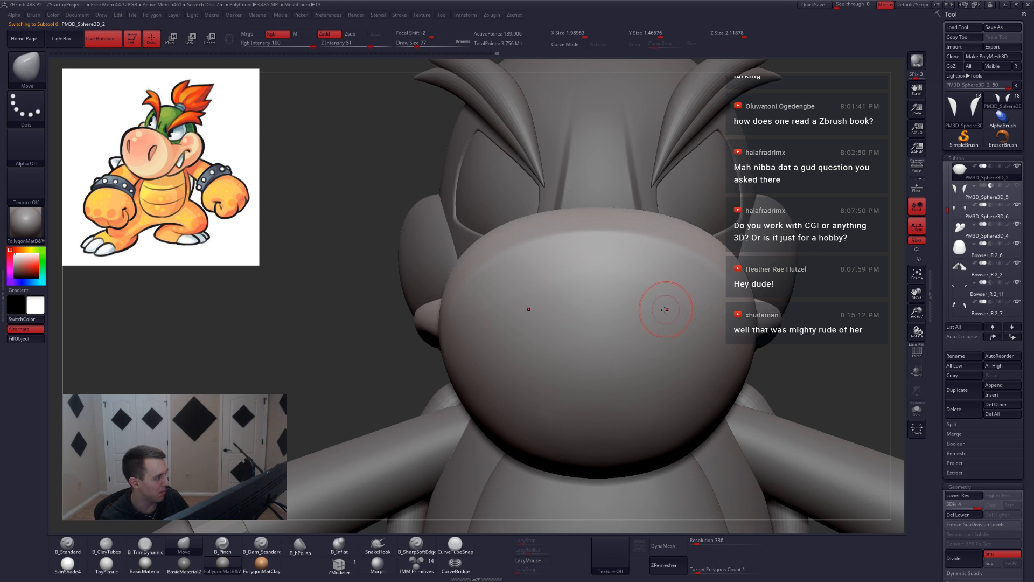
# Try marking symmetrical curved nostril shapes on the snout with a MaskLasso mask, and clear it.
pyautogui.press('ctrl')
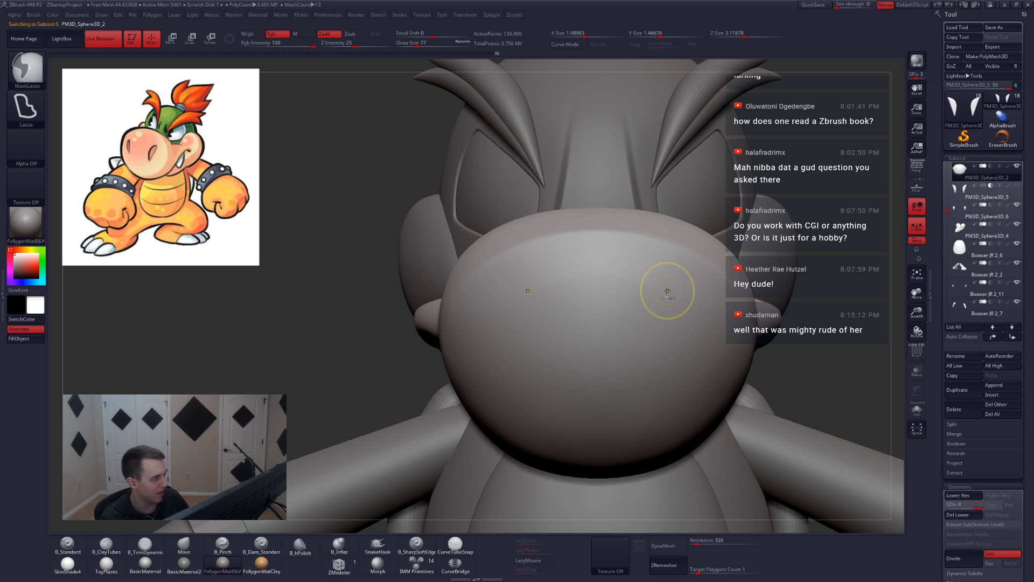
pyautogui.moveTo(670, 292)
pyautogui.keyDown('ctrl'); pyautogui.mouseDown()
pyautogui.moveTo(638, 350)
pyautogui.moveTo(645, 414)
pyautogui.moveTo(646, 403)
pyautogui.mouseUp(); pyautogui.keyUp('ctrl')
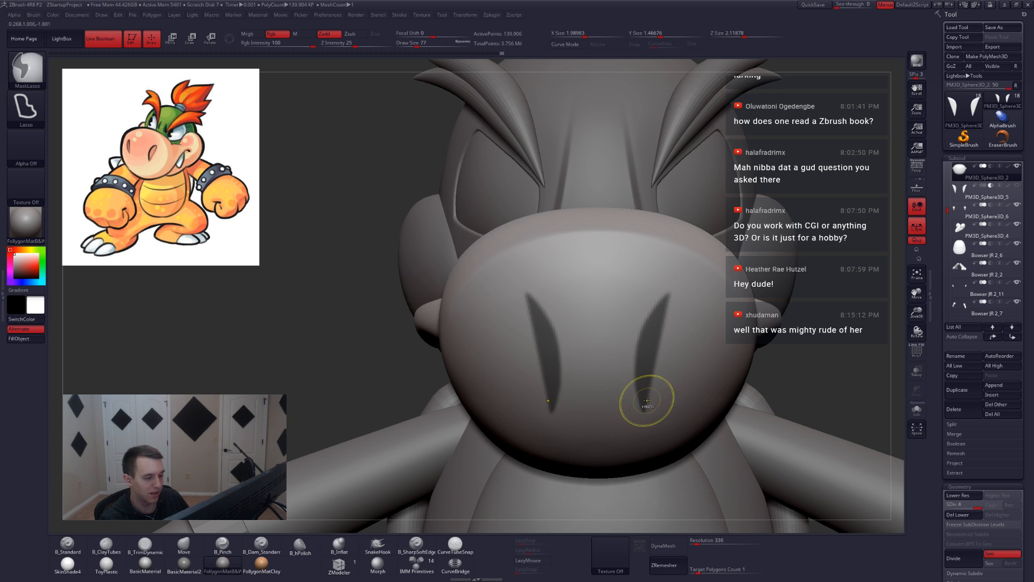
pyautogui.keyDown('ctrl'); pyautogui.click(663, 381); pyautogui.keyUp('ctrl')
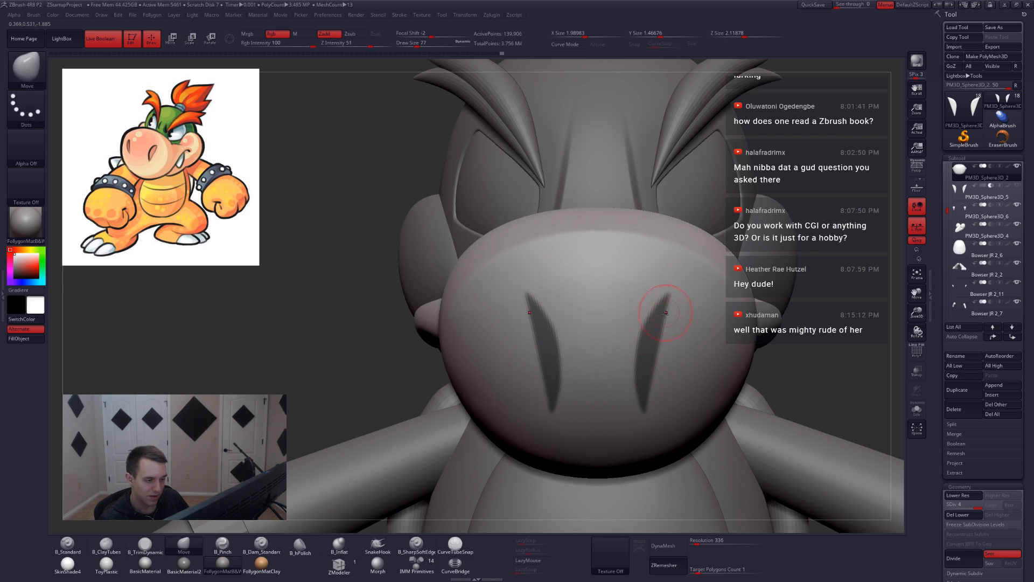
pyautogui.keyDown('ctrl'); pyautogui.moveTo(829, 267); pyautogui.dragTo(827, 285); pyautogui.keyUp('ctrl')
# Divide the snout to subdivision level 5 and lasso-mask slender curved nostril shapes on its front.
pyautogui.hotkey('ctrl', 'd')
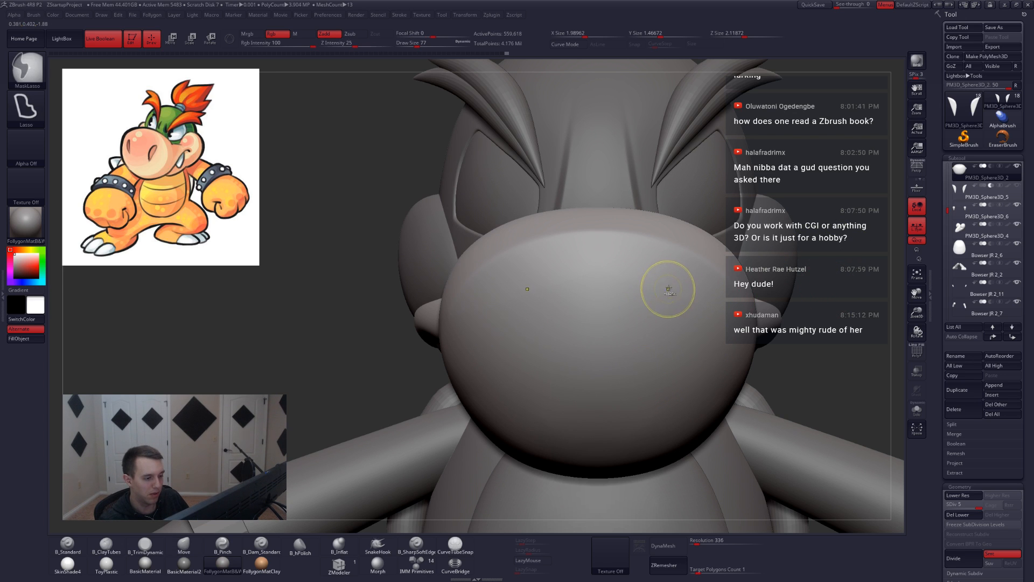
pyautogui.moveTo(674, 280)
pyautogui.keyDown('ctrl'); pyautogui.mouseDown()
pyautogui.moveTo(633, 372)
pyautogui.moveTo(641, 410)
pyautogui.mouseUp(); pyautogui.keyUp('ctrl')
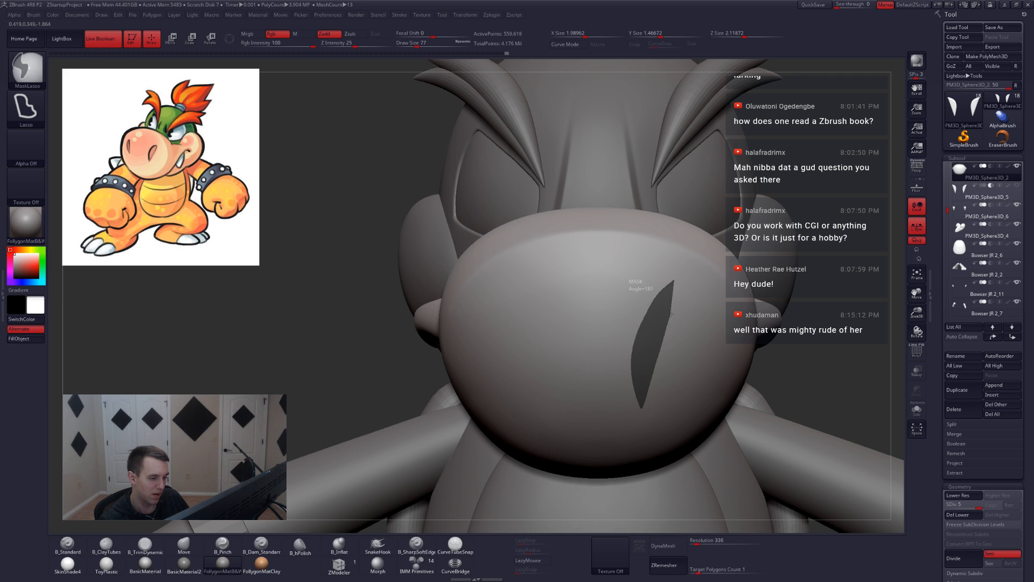
pyautogui.keyDown('ctrl'); pyautogui.moveTo(671, 314); pyautogui.dragTo(670, 304); pyautogui.keyUp('ctrl')
# Clear the snout's nostril mask and reselect the nostril blocks subtool PM3D_Sphere3D_5.
pyautogui.moveTo(646, 331)
pyautogui.keyDown('alt'); pyautogui.mouseDown(button='right')
pyautogui.moveTo(651, 369)
pyautogui.moveTo(677, 374)
pyautogui.moveTo(668, 365)
pyautogui.mouseUp(button='right'); pyautogui.keyUp('alt')
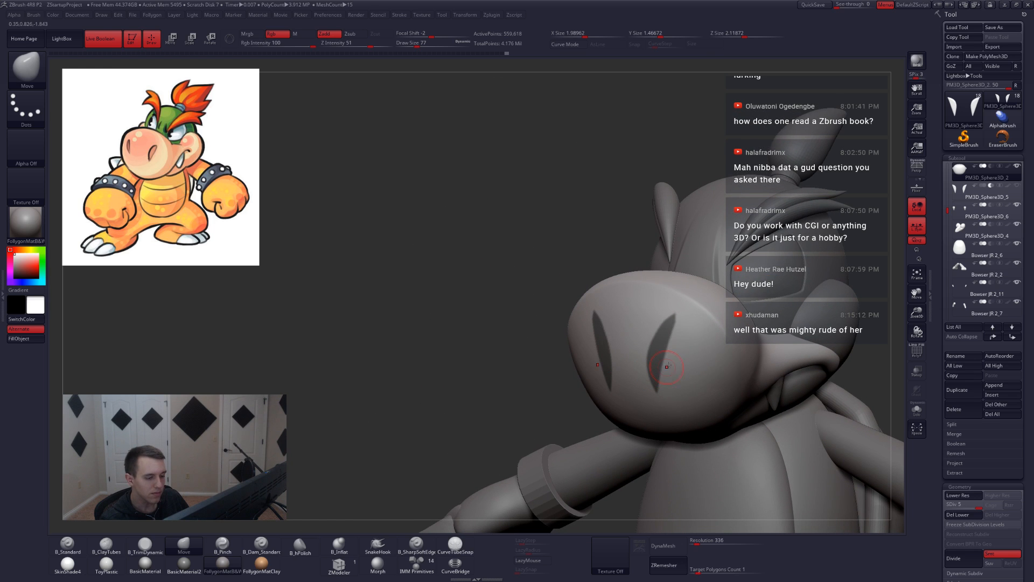
pyautogui.keyDown('ctrl'); pyautogui.click(884, 260); pyautogui.keyUp('ctrl')
pyautogui.click(962, 195)
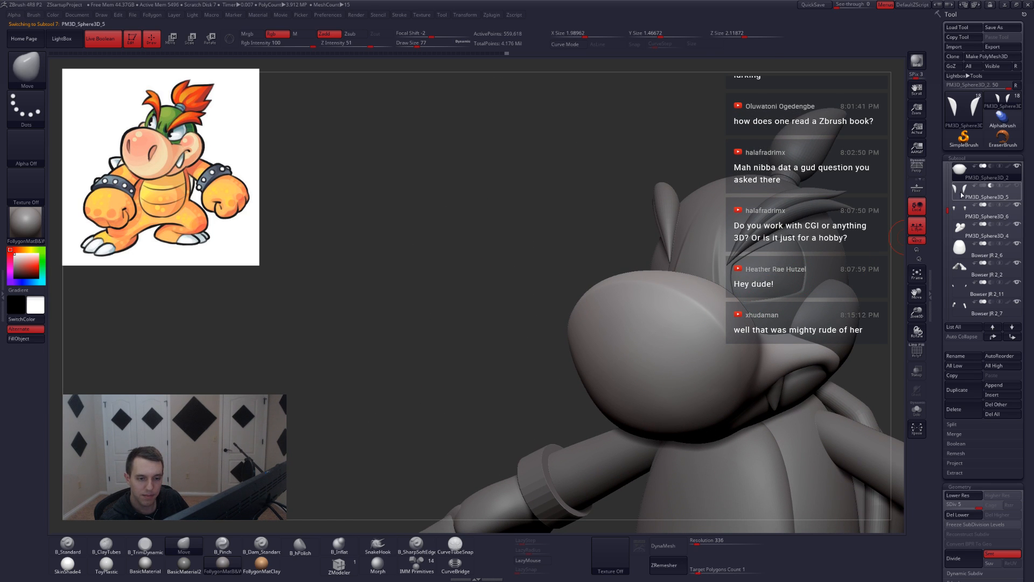
pyautogui.moveTo(680, 335); pyautogui.dragTo(694, 307, button='right')
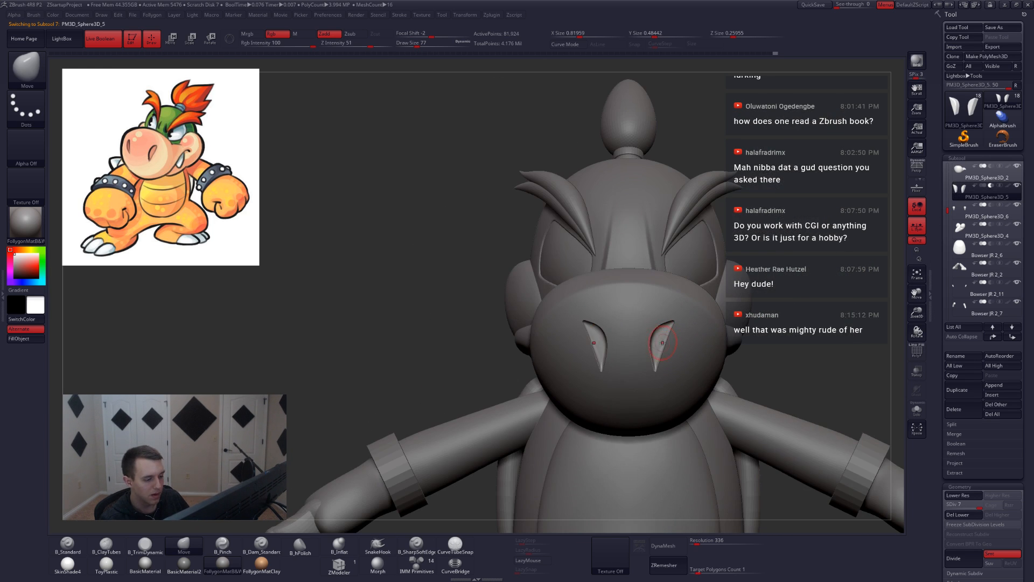
# Stretch the nostril blocks slightly longer vertically with the Transpose line.
pyautogui.moveTo(662, 343)
pyautogui.mouseDown(button='right')
pyautogui.moveTo(662, 324)
pyautogui.moveTo(664, 339)
pyautogui.mouseUp(button='right')
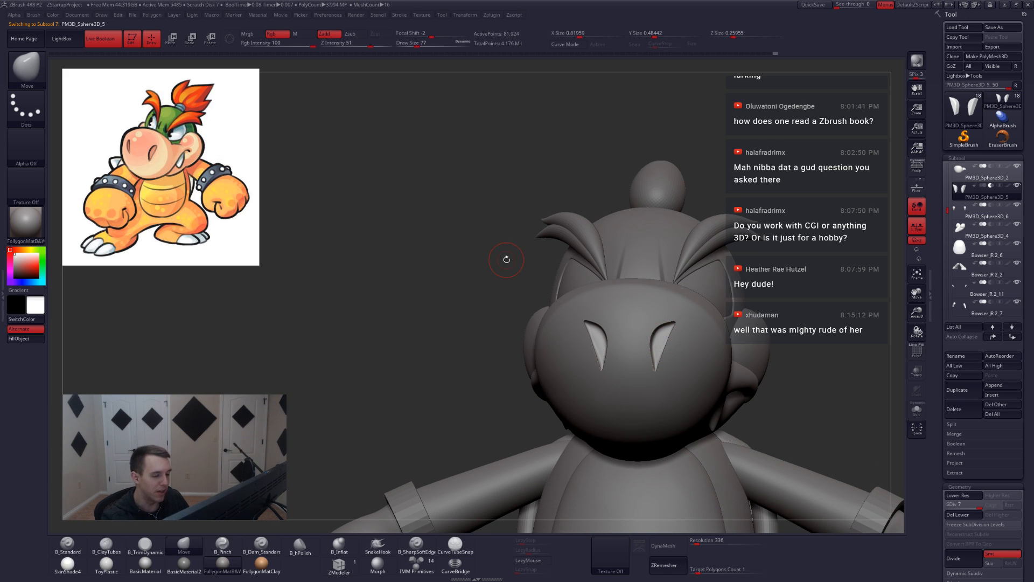
pyautogui.press('w')
pyautogui.moveTo(664, 326); pyautogui.dragTo(675, 332, button='right')
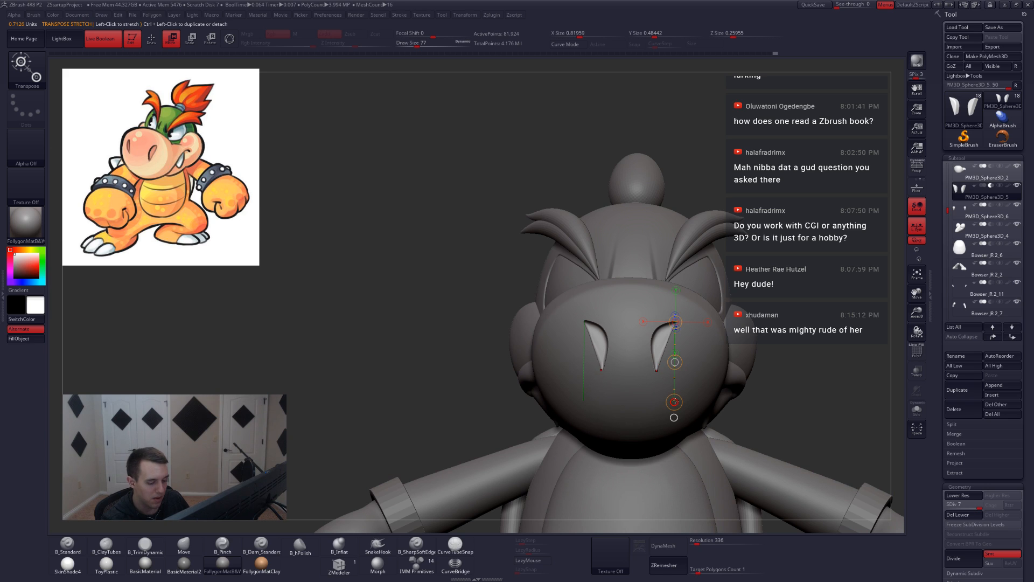
pyautogui.moveTo(674, 402); pyautogui.dragTo(674, 408)
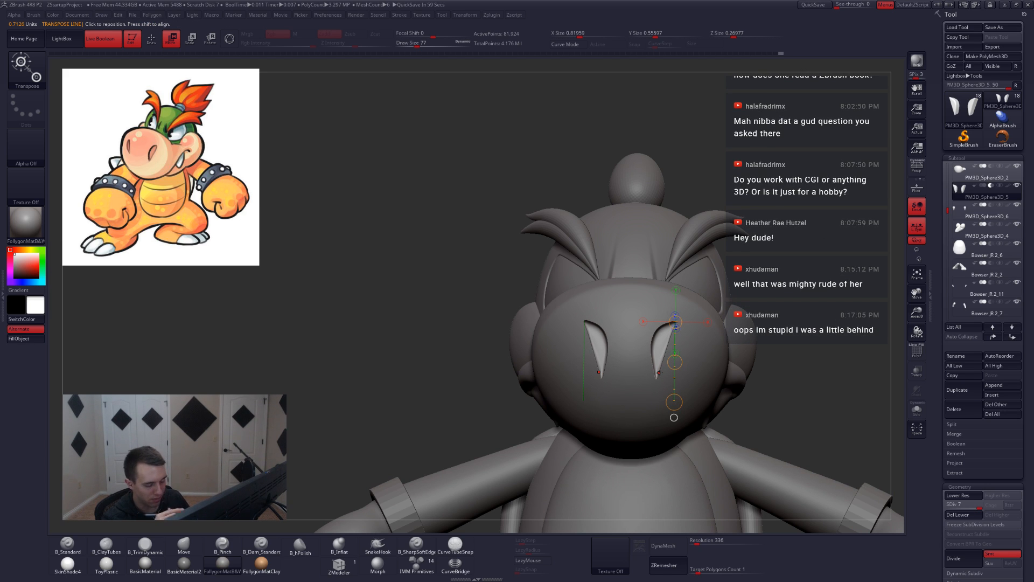
# Reshape the nostril blocks using the Move brush at draw size 217, working on lower subdivision levels and returning to level 7.
pyautogui.press('q')
pyautogui.press('space')
pyautogui.moveTo(660, 365); pyautogui.dragTo(667, 365)
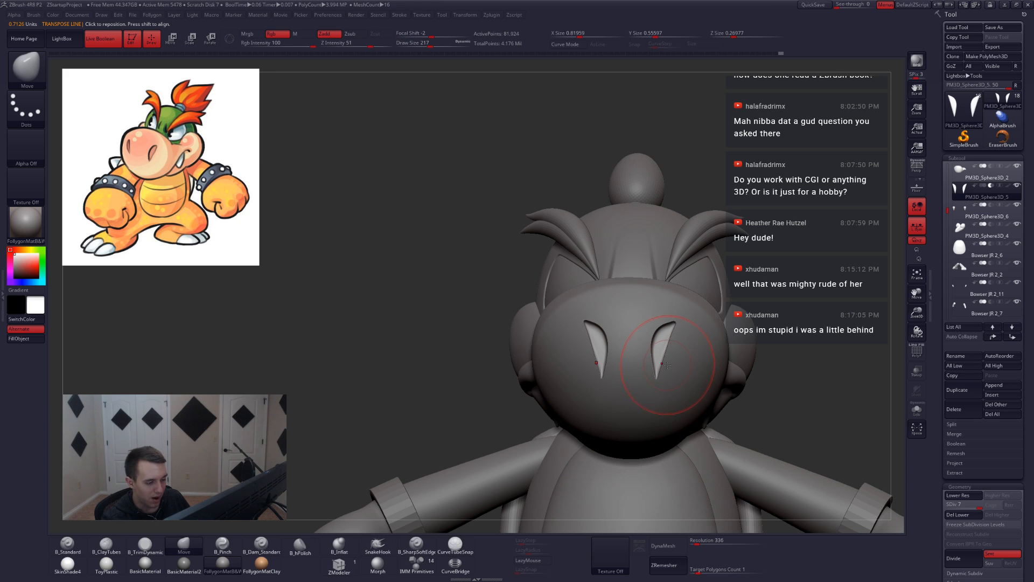
pyautogui.hotkey('shift', 'd')
pyautogui.hotkey('shift', 'd')
pyautogui.hotkey('shift', 'd')
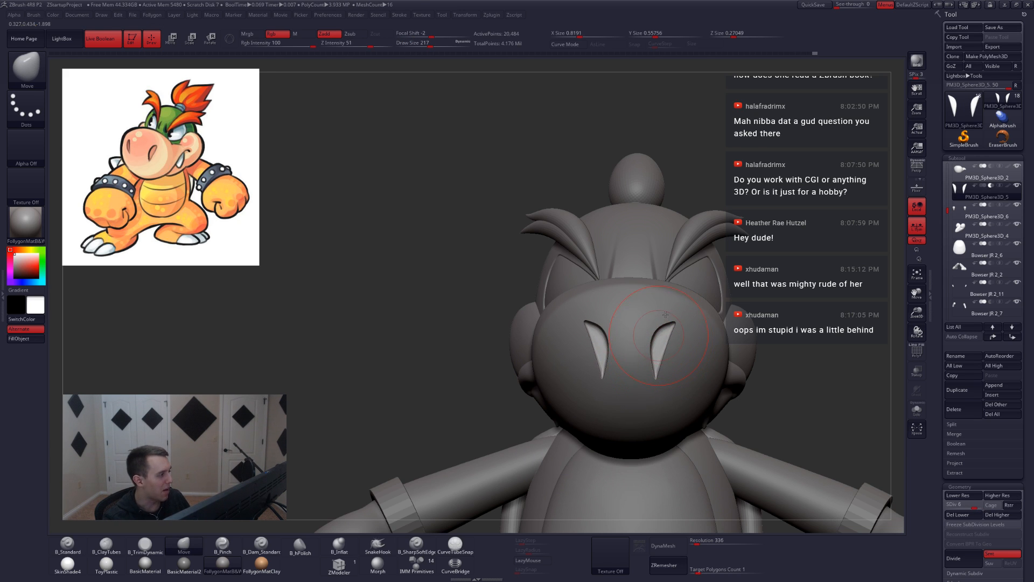
pyautogui.press('d')
pyautogui.press('d')
pyautogui.press('d')
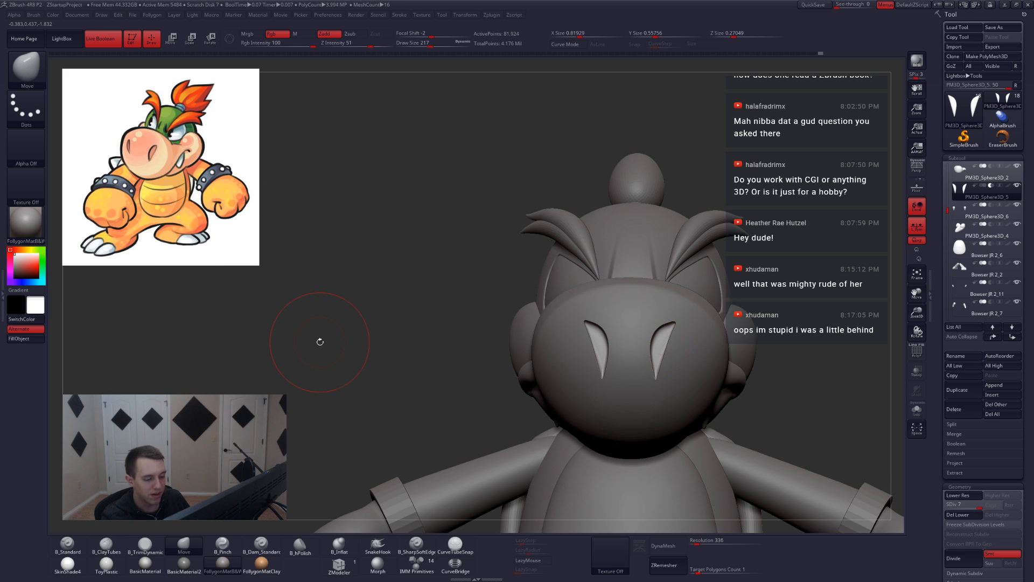
# Refine the length and curve of the nostril cuts using the Move brush at draw size 268.
pyautogui.moveTo(660, 307)
pyautogui.mouseDown(button='right')
pyautogui.moveTo(695, 339)
pyautogui.moveTo(727, 347)
pyautogui.moveTo(704, 332)
pyautogui.moveTo(713, 299)
pyautogui.mouseUp(button='right')
pyautogui.press('space')
pyautogui.moveTo(619, 355); pyautogui.dragTo(624, 351)
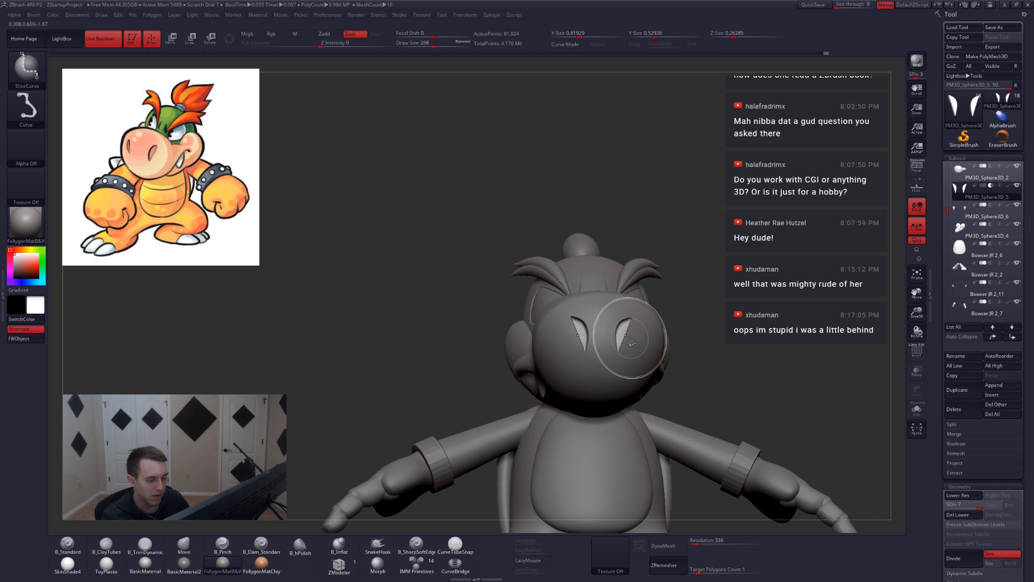
pyautogui.hotkey('shift', 'space')
pyautogui.moveTo(634, 334); pyautogui.dragTo(625, 337, button='right')
pyautogui.moveTo(625, 337); pyautogui.dragTo(620, 339)
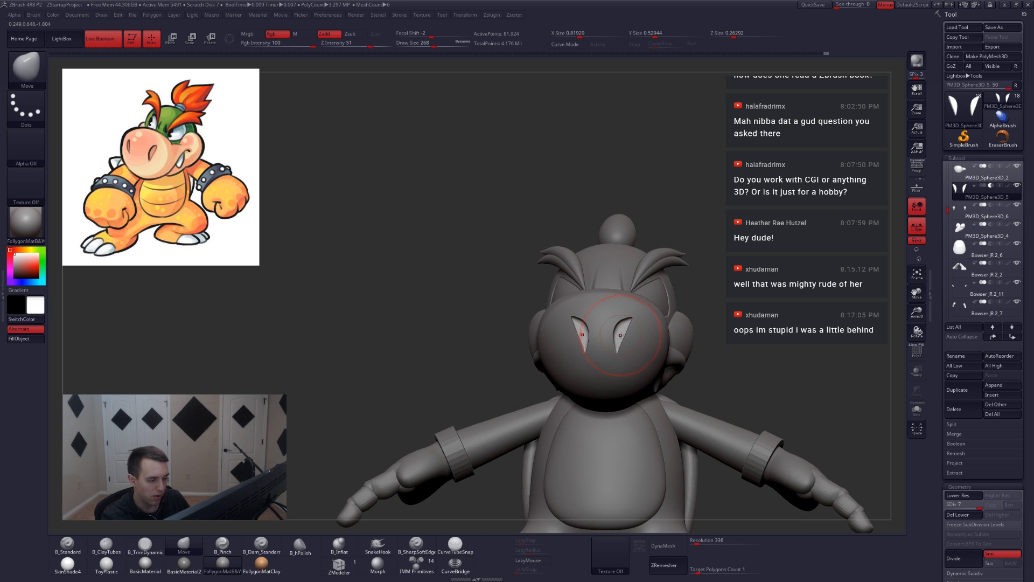
pyautogui.moveTo(622, 351); pyautogui.dragTo(626, 335, button='right')
pyautogui.press('space')
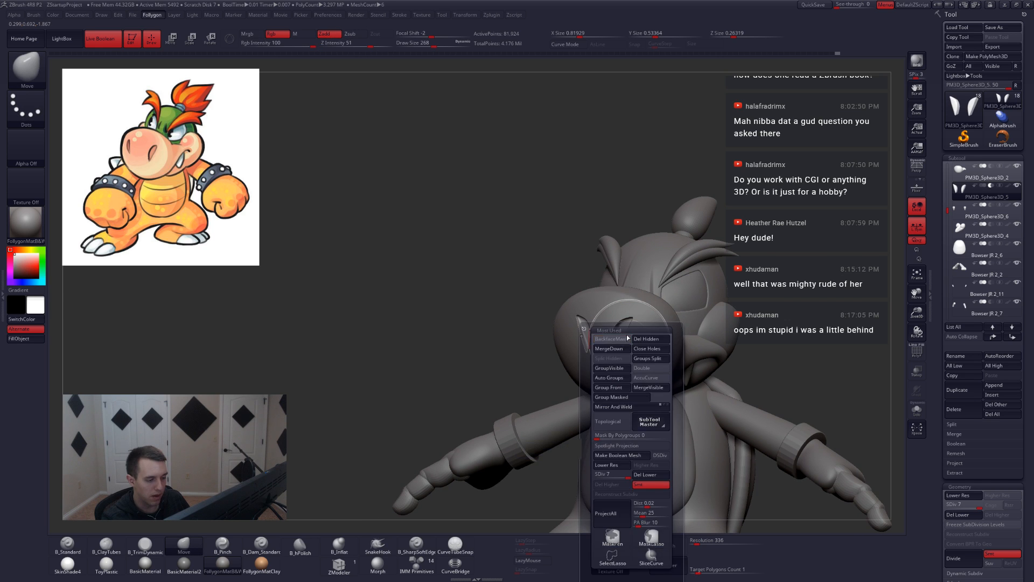
# Isolate the nostril blocks with the snout subtool PM3D_Sphere3D_2 and make a boolean mesh from the pair.
pyautogui.keyDown('shift'); pyautogui.click(1017, 185); pyautogui.keyUp('shift')
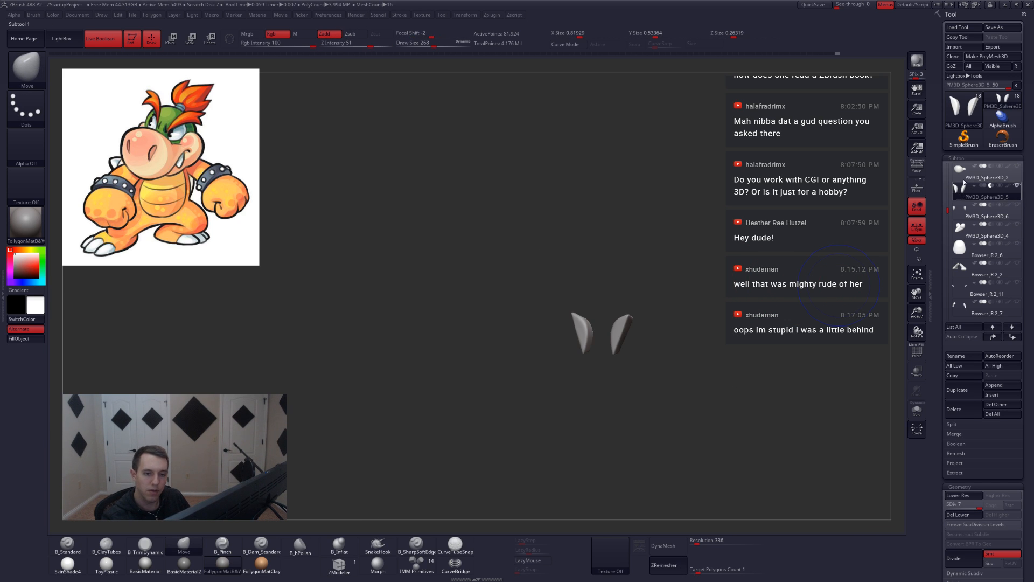
pyautogui.click(986, 171)
pyautogui.moveTo(768, 347); pyautogui.dragTo(727, 294, button='right')
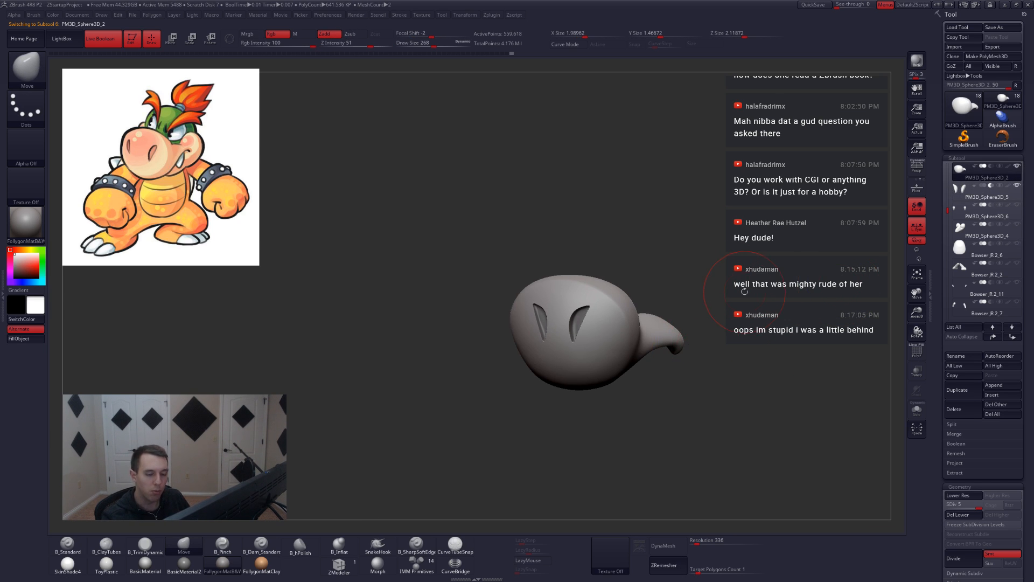
pyautogui.scroll(-2, 944, 299)
pyautogui.scroll(-1, 945, 299)
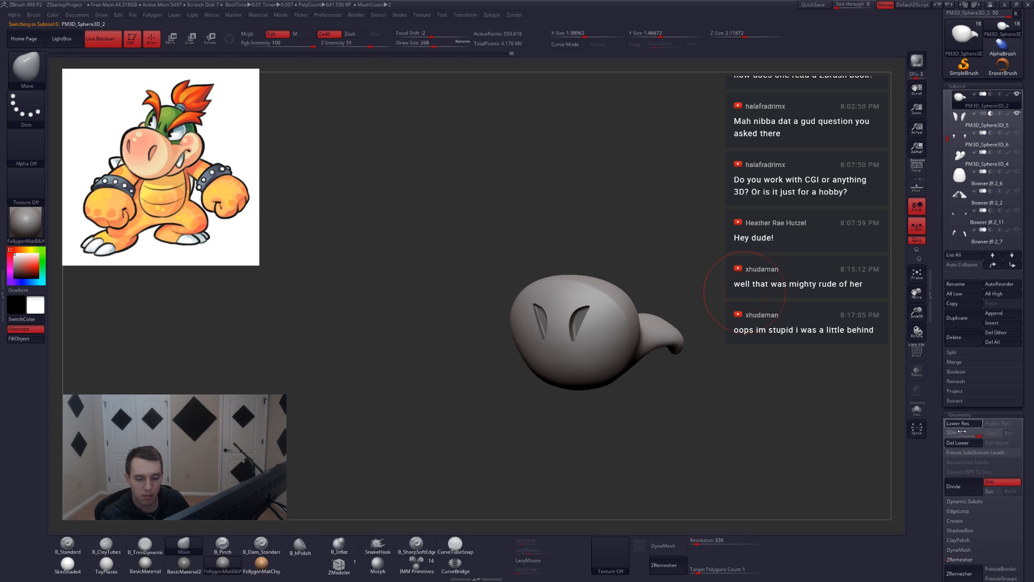
pyautogui.click(964, 372)
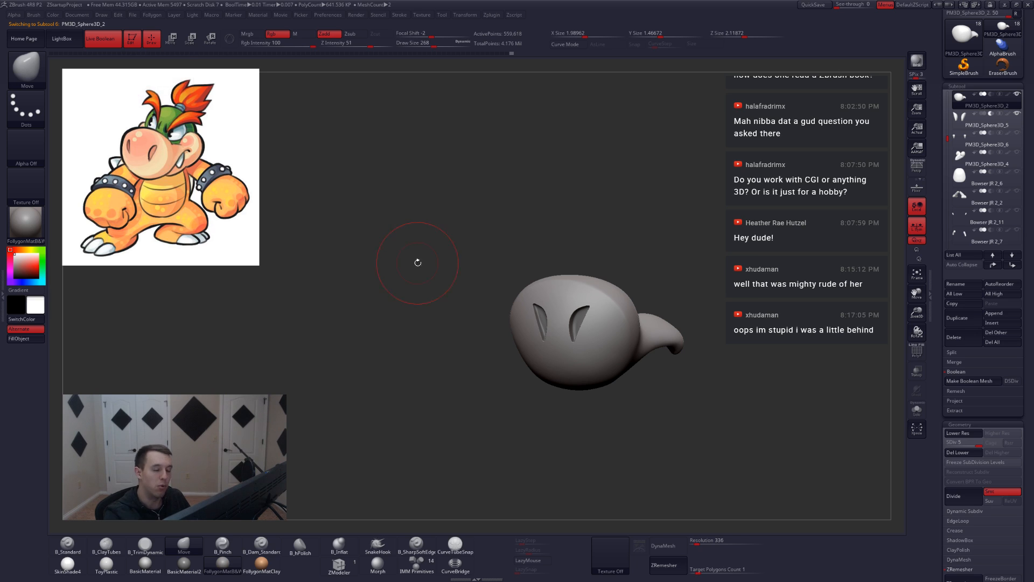
pyautogui.click(980, 383)
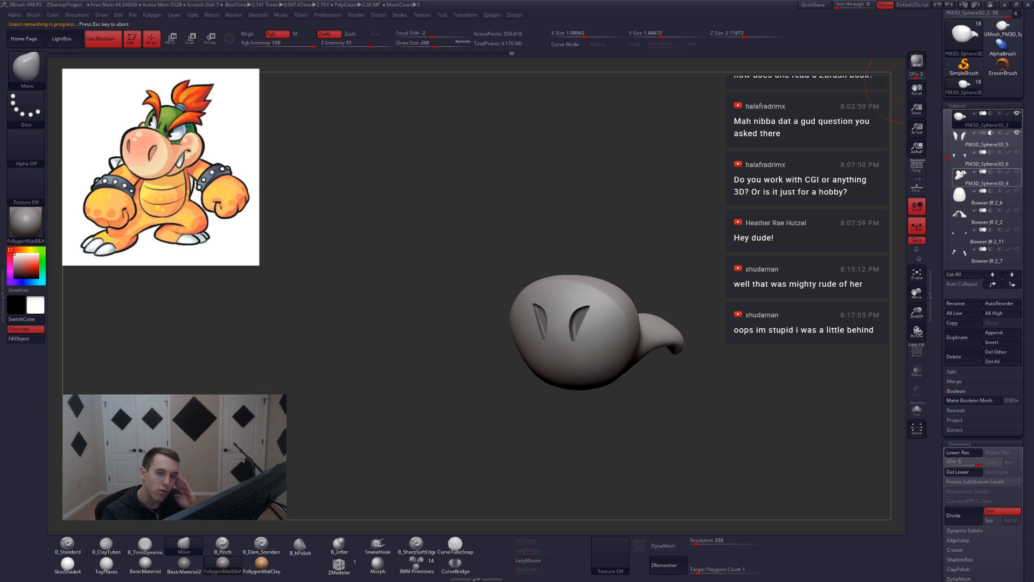
# Open the boolean result UMesh_PM3D_Sphere3D_2 and examine its polygroups, wireframe and edges around the nostril cuts.
pyautogui.moveTo(1027, 178); pyautogui.dragTo(1026, 250)
pyautogui.click(1000, 111)
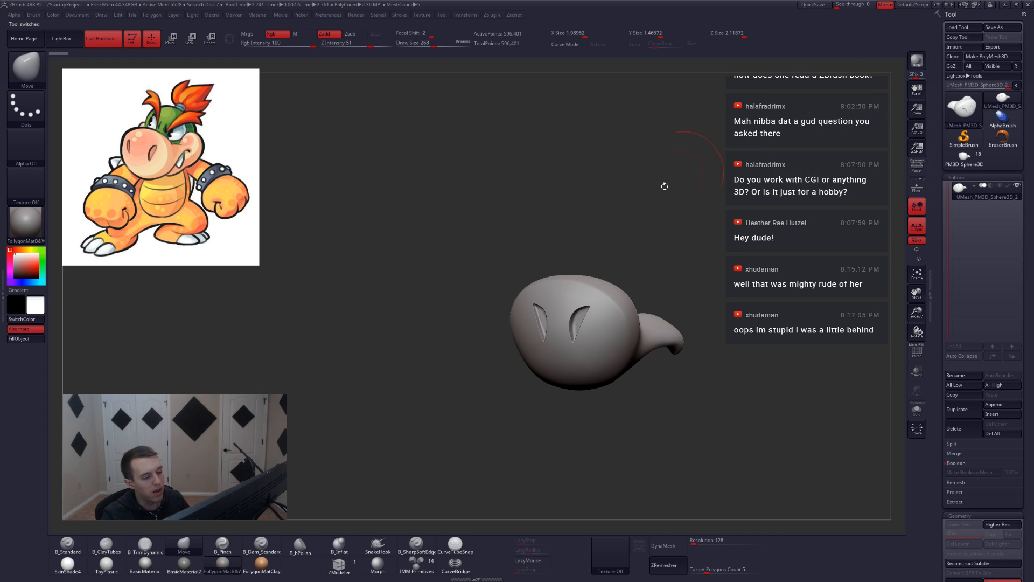
pyautogui.hotkey('shift', 'f')
pyautogui.keyDown('ctrl'); pyautogui.moveTo(556, 327); pyautogui.dragTo(560, 388, button='right'); pyautogui.keyUp('ctrl')
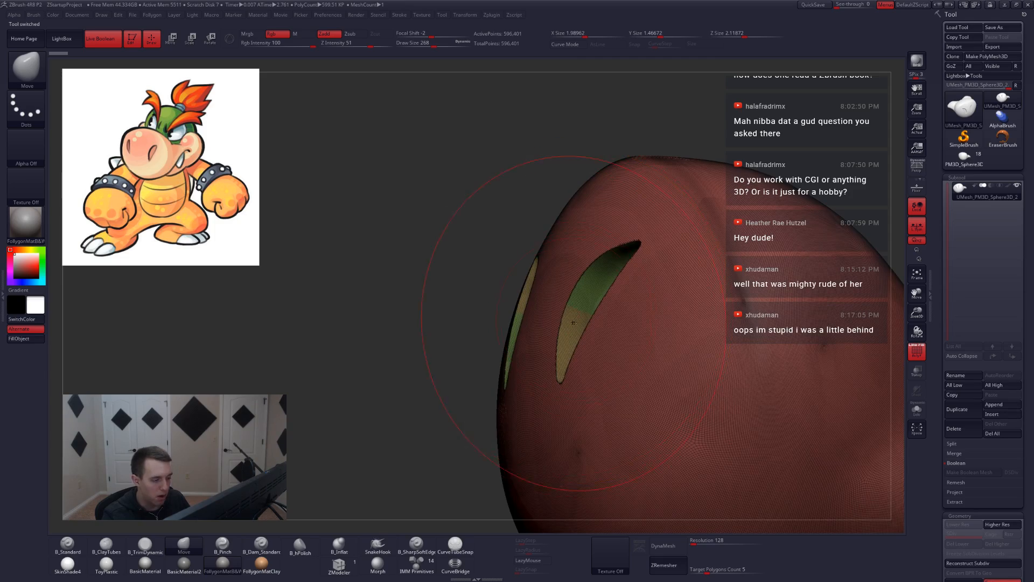
pyautogui.moveTo(573, 323); pyautogui.dragTo(635, 272, button='right')
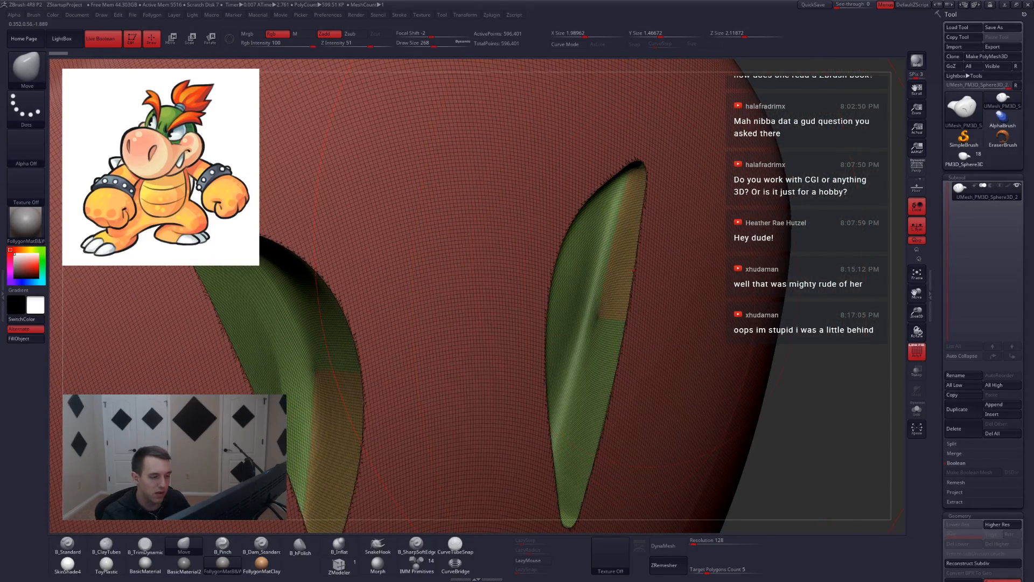
pyautogui.press('f')
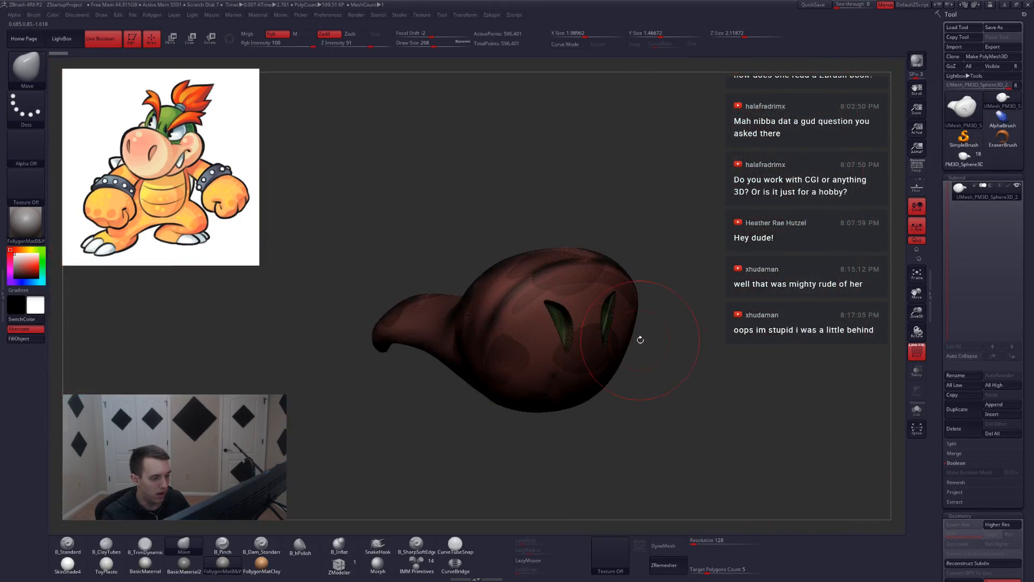
pyautogui.hotkey('shift', 'f')
pyautogui.moveTo(639, 341)
pyautogui.mouseDown(button='right')
pyautogui.moveTo(616, 341)
pyautogui.moveTo(625, 340)
pyautogui.mouseUp(button='right')
pyautogui.moveTo(625, 339)
pyautogui.keyDown('shift'); pyautogui.mouseDown(button='right')
pyautogui.moveTo(647, 393)
pyautogui.moveTo(617, 368)
pyautogui.mouseUp(button='right'); pyautogui.keyUp('shift')
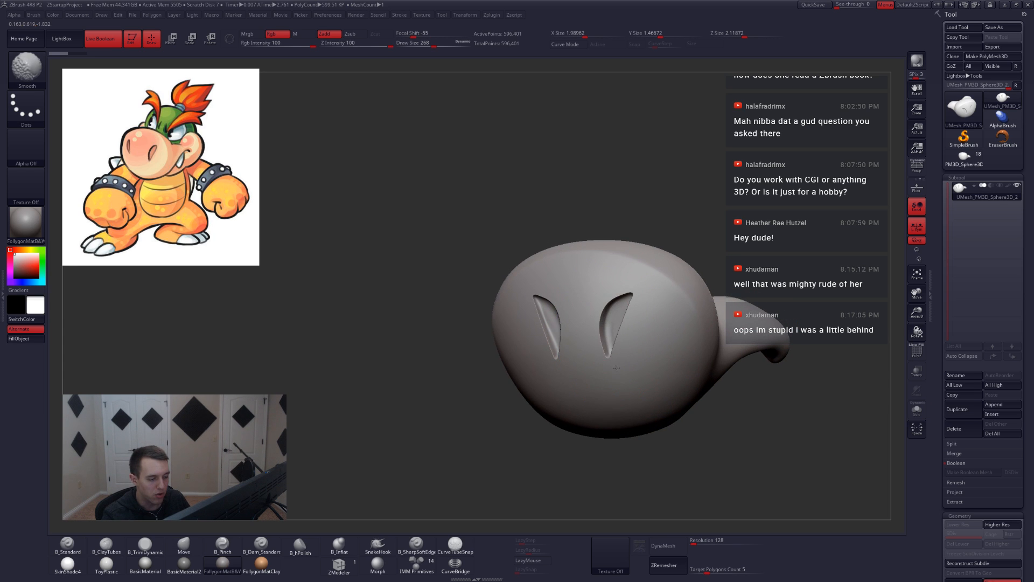
pyautogui.moveTo(637, 329)
pyautogui.keyDown('alt'); pyautogui.mouseDown(button='right')
pyautogui.moveTo(619, 310)
pyautogui.moveTo(620, 345)
pyautogui.mouseUp(button='right'); pyautogui.keyUp('alt')
# Return to the multi-subtool character PM3D_Sphere3D_2, show all its subtools again and reset the recent tools list.
pyautogui.click(957, 167)
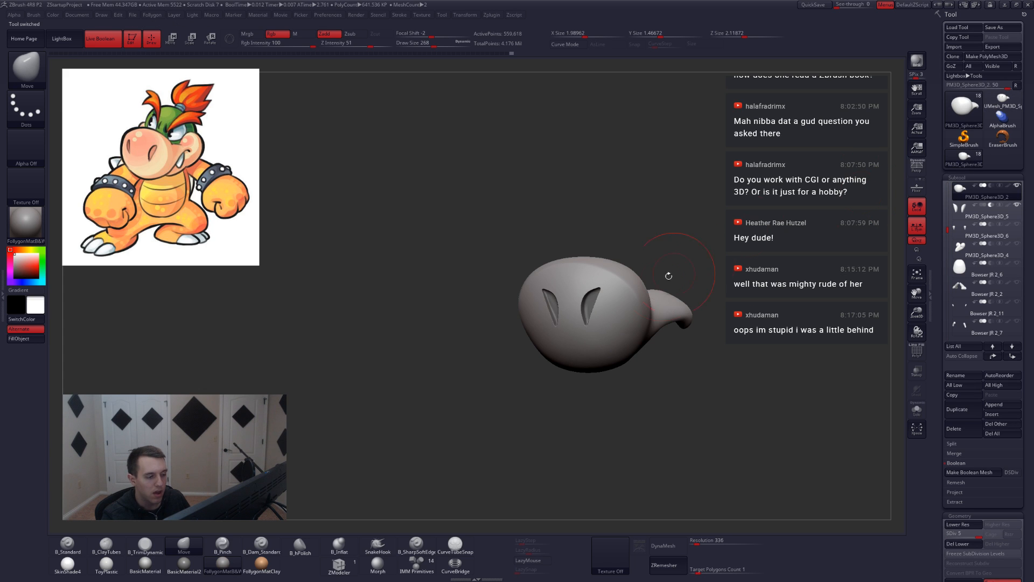
pyautogui.keyDown('shift'); pyautogui.click(1016, 185); pyautogui.keyUp('shift')
pyautogui.keyDown('shift'); pyautogui.click(1017, 185); pyautogui.keyUp('shift')
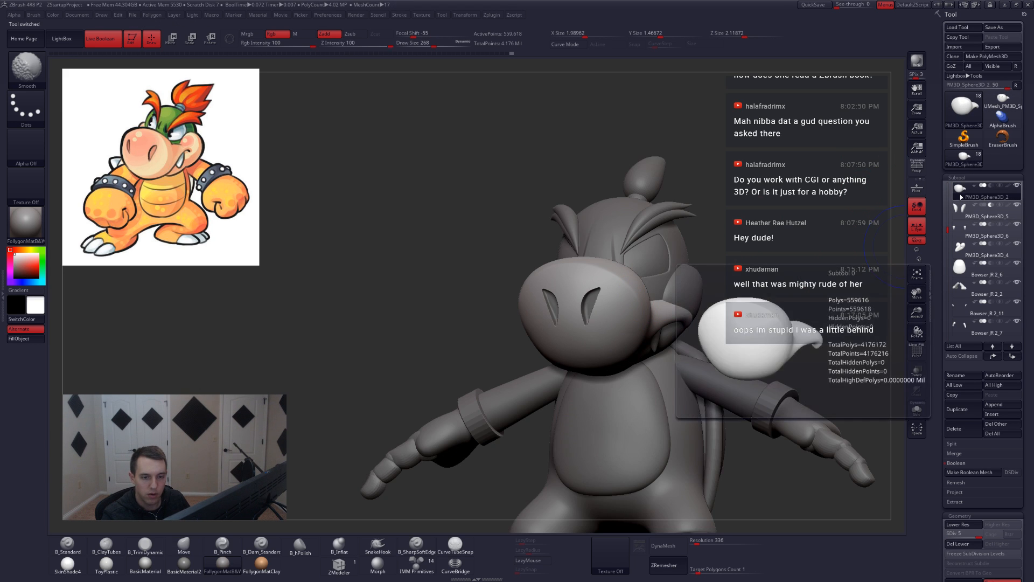
pyautogui.moveTo(703, 252); pyautogui.dragTo(603, 305)
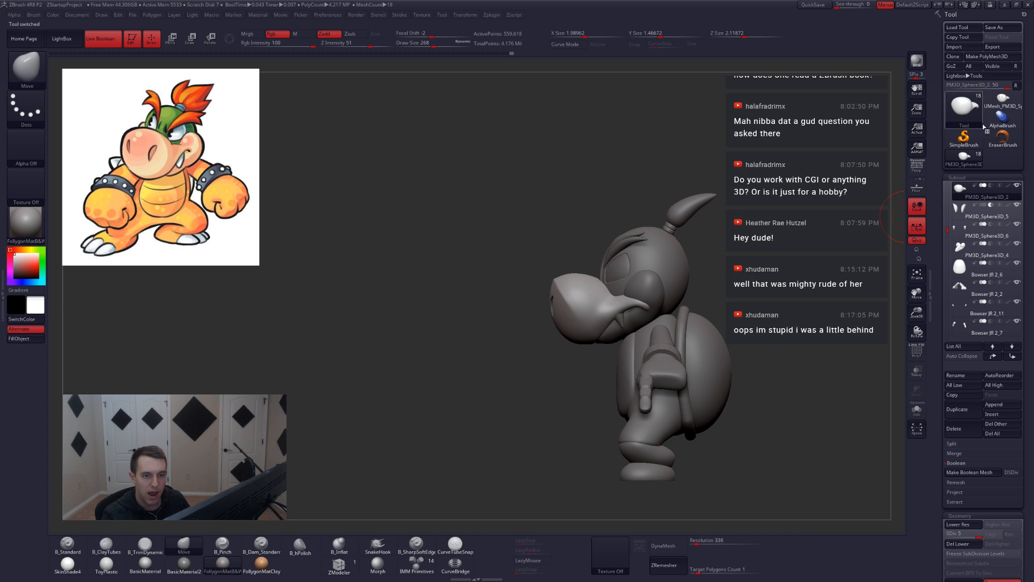
pyautogui.click(1015, 86)
# Examine the character's proportions from the side and front, selecting the eyes and topknot subtools along the way.
pyautogui.keyDown('alt'); pyautogui.click(625, 263); pyautogui.keyUp('alt')
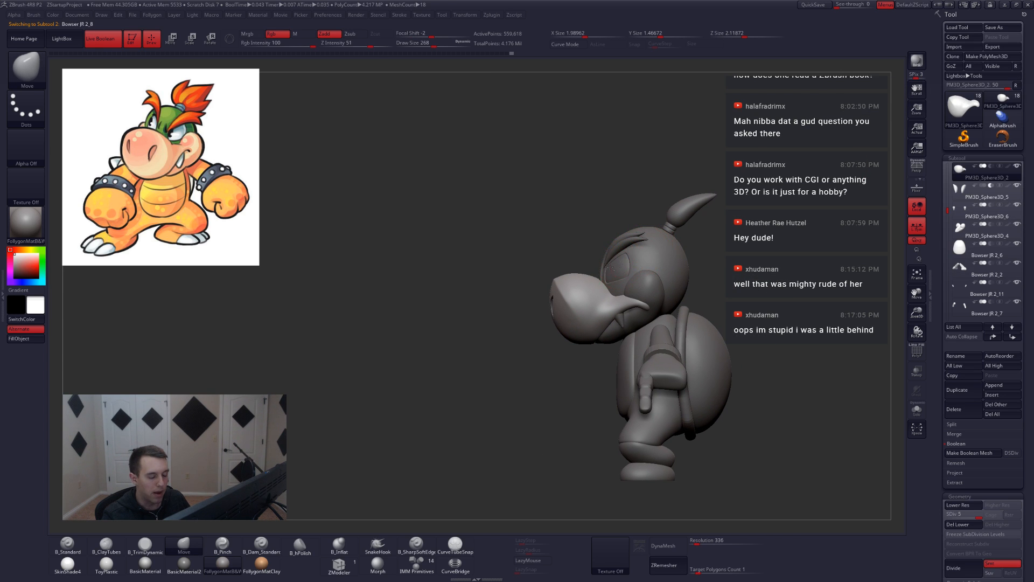
pyautogui.moveTo(538, 270)
pyautogui.mouseDown()
pyautogui.moveTo(738, 286)
pyautogui.moveTo(574, 290)
pyautogui.moveTo(640, 314)
pyautogui.mouseUp()
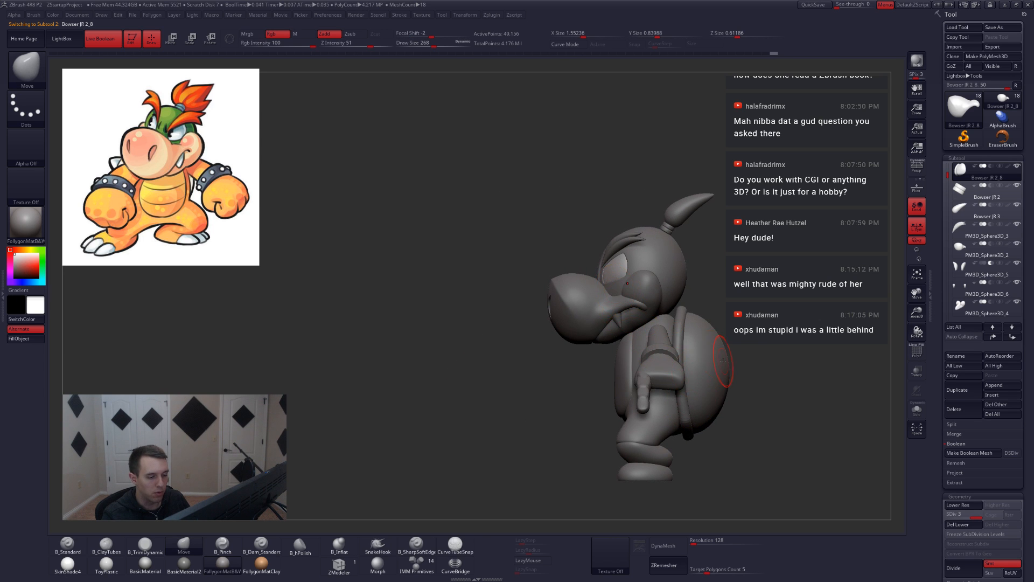
pyautogui.moveTo(754, 360); pyautogui.dragTo(695, 363)
pyautogui.moveTo(561, 371); pyautogui.dragTo(658, 374)
pyautogui.moveTo(530, 309); pyautogui.dragTo(612, 266)
pyautogui.moveTo(634, 226)
pyautogui.keyDown('alt'); pyautogui.mouseDown()
pyautogui.moveTo(631, 360)
pyautogui.moveTo(644, 370)
pyautogui.mouseUp(); pyautogui.keyUp('alt')
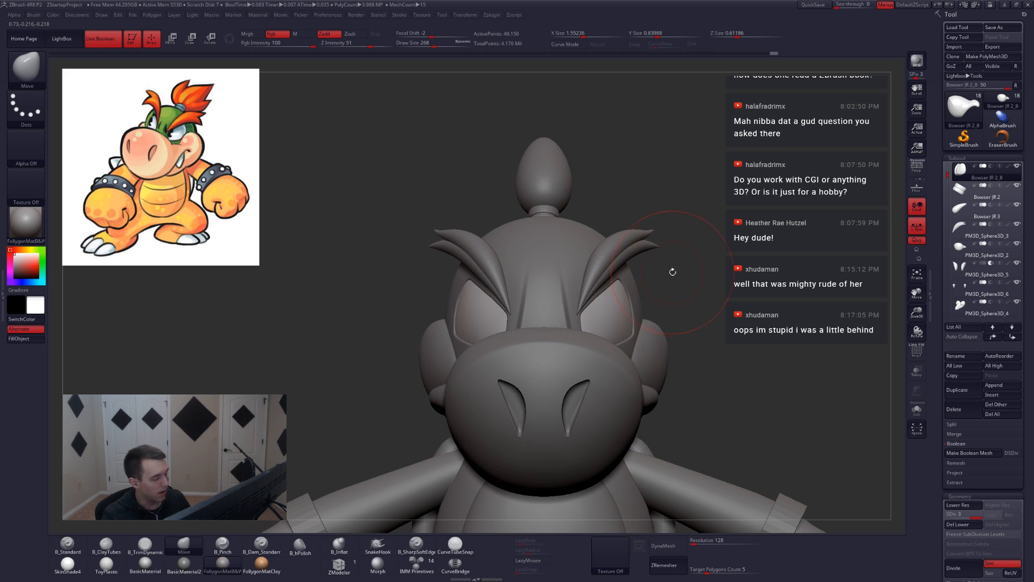
pyautogui.press('space')
pyautogui.press('space')
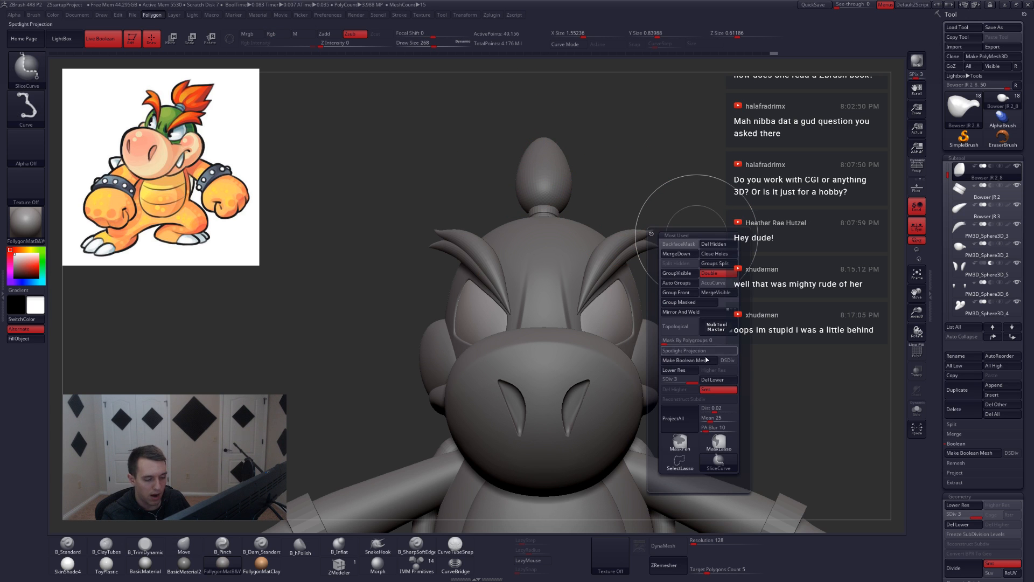
pyautogui.keyDown('alt'); pyautogui.click(553, 181); pyautogui.keyUp('alt')
pyautogui.moveTo(553, 181); pyautogui.dragTo(567, 220, button='right')
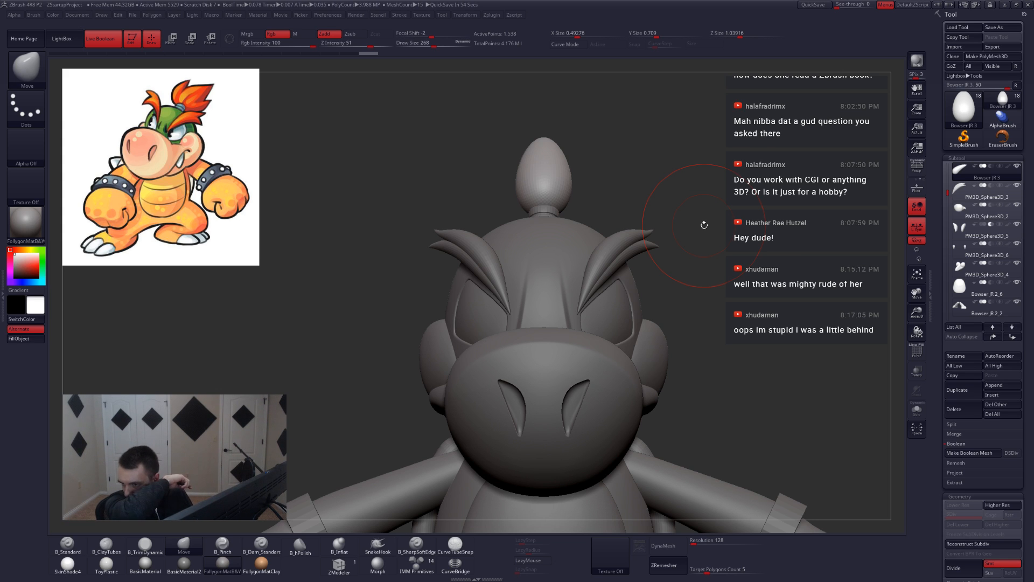
# Select the eyes subtool Bowser JR 2_8 and fill it with white and the ToyPlastic material, using B_Standard in Mrgb mode.
pyautogui.moveTo(693, 355); pyautogui.dragTo(619, 395)
pyautogui.keyDown('alt'); pyautogui.moveTo(684, 395); pyautogui.dragTo(708, 359); pyautogui.keyUp('alt')
pyautogui.keyDown('alt'); pyautogui.click(628, 393); pyautogui.keyUp('alt')
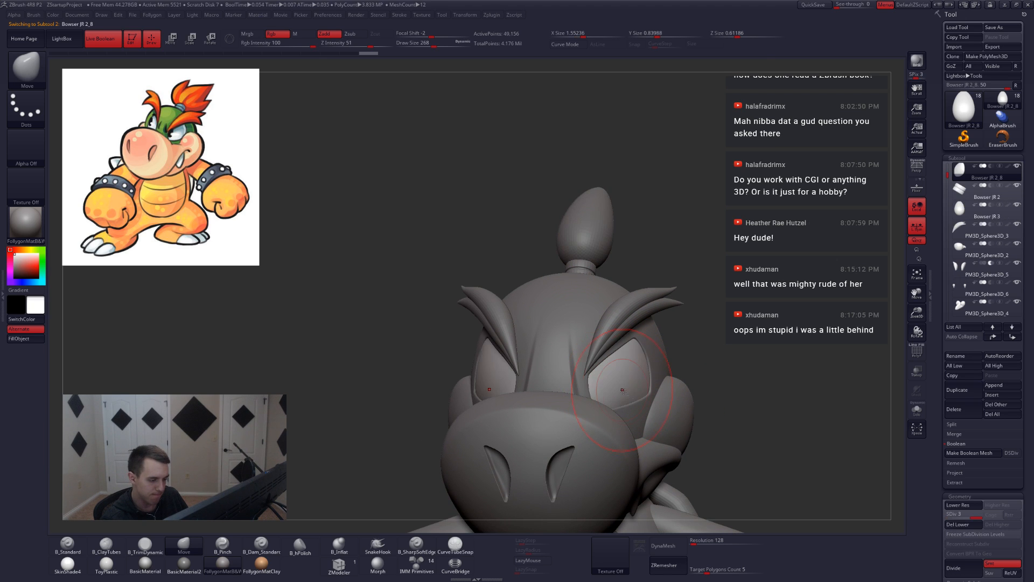
pyautogui.press('space')
pyautogui.moveTo(628, 393); pyautogui.dragTo(622, 393)
pyautogui.moveTo(624, 395); pyautogui.dragTo(624, 383, button='right')
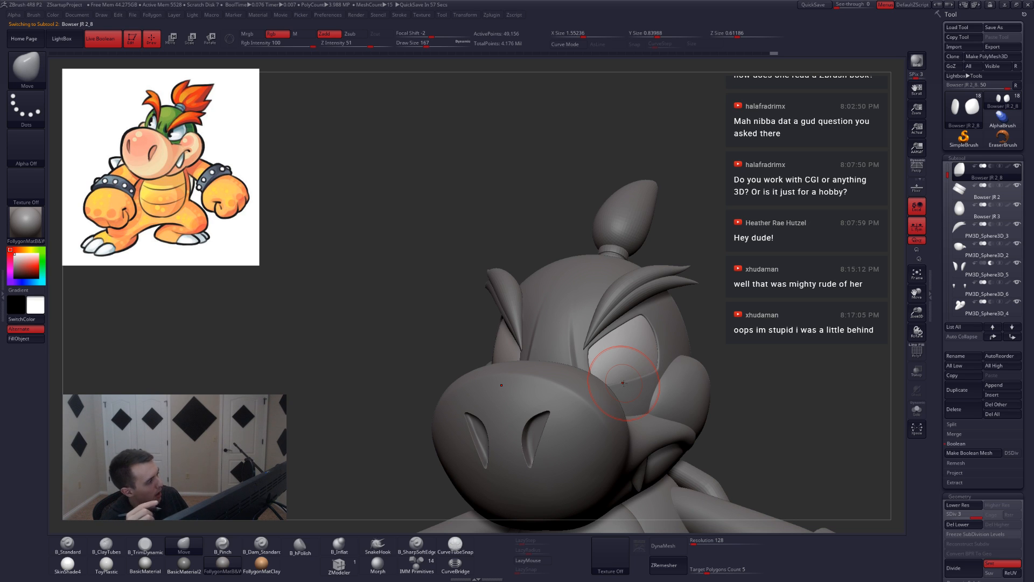
pyautogui.press('1')
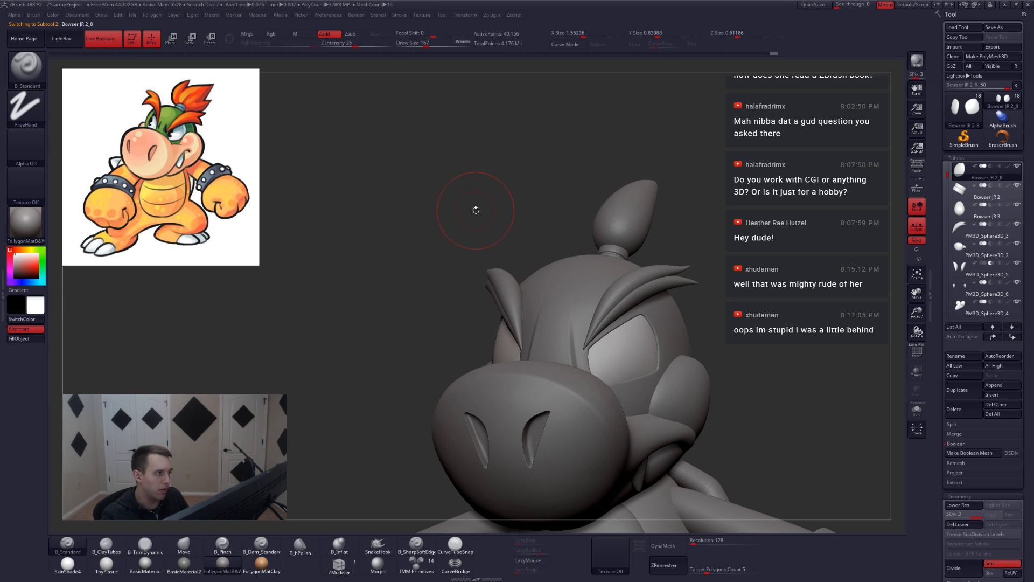
pyautogui.click(247, 34)
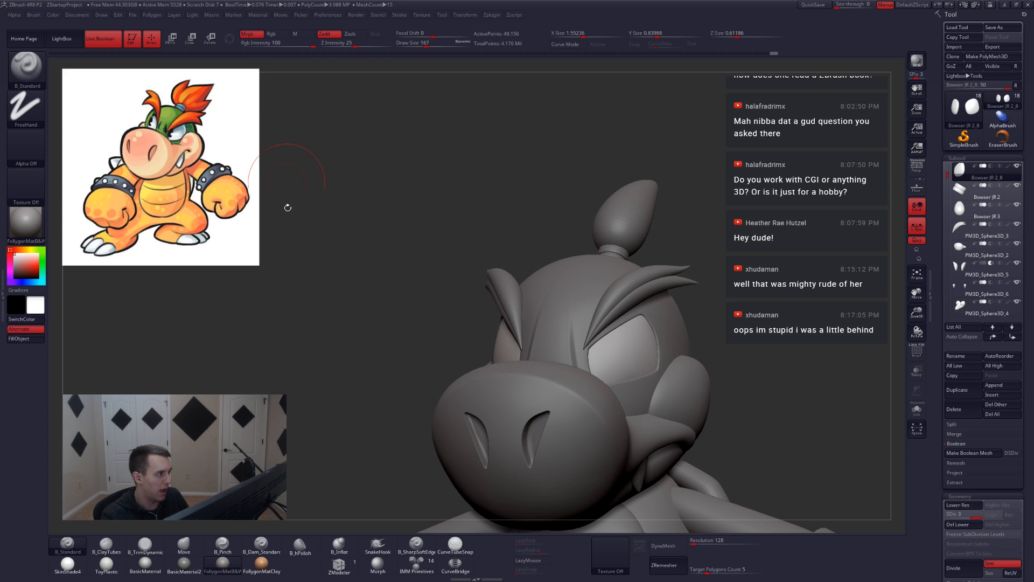
pyautogui.click(98, 570)
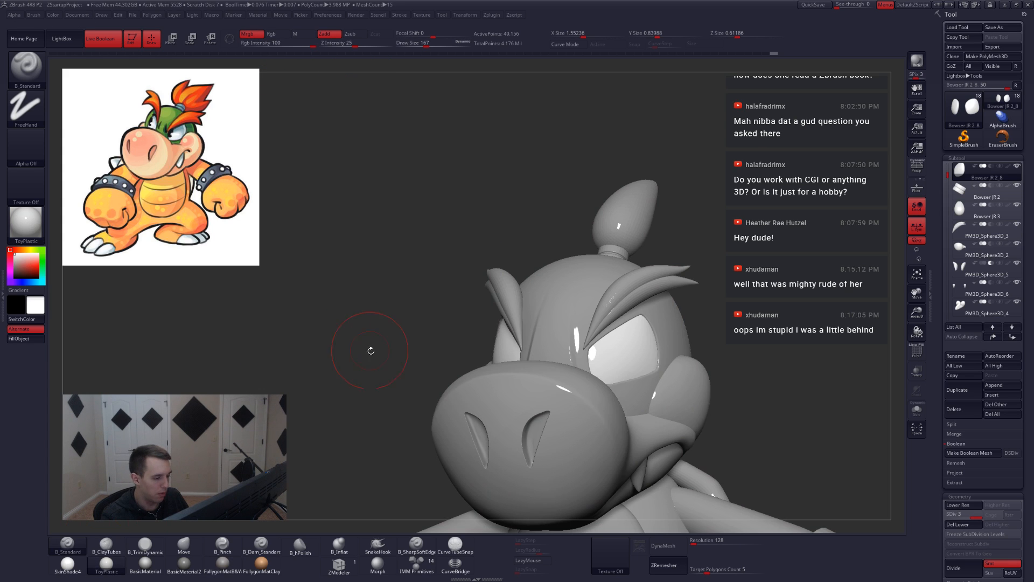
pyautogui.click(42, 342)
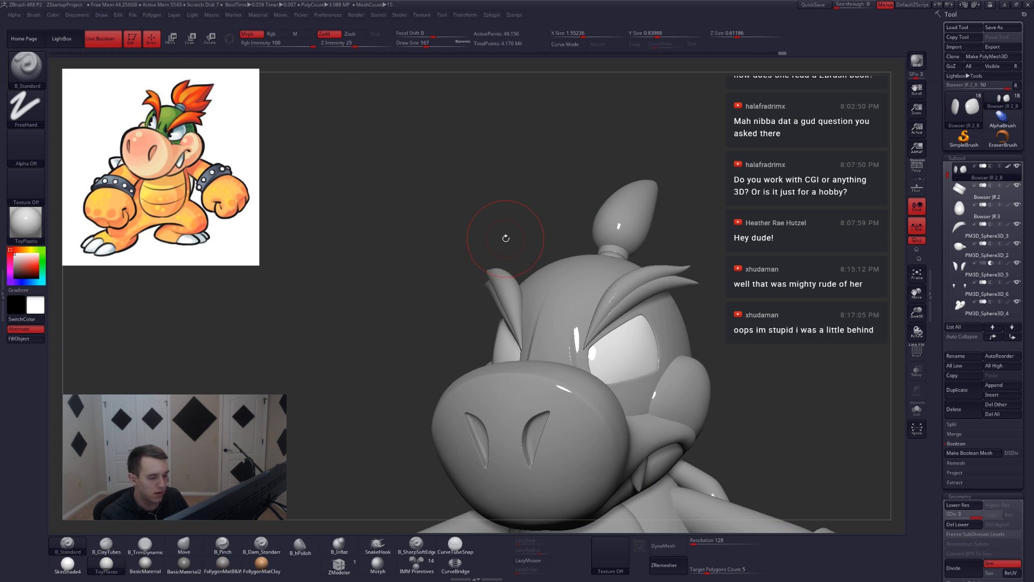
# Set the brush to Rgb mode with black as the active color and reduce its draw size to 71.
pyautogui.press('space')
pyautogui.moveTo(505, 238); pyautogui.dragTo(498, 238)
pyautogui.hotkey('ctrl', 'space')
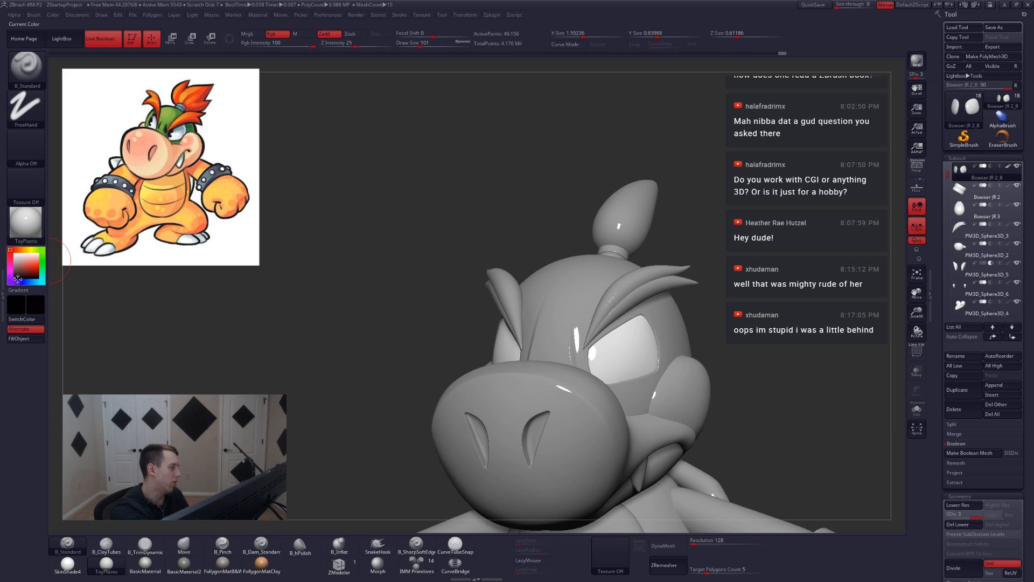
pyautogui.click(16, 278)
pyautogui.press('space')
pyautogui.moveTo(618, 362); pyautogui.dragTo(613, 363)
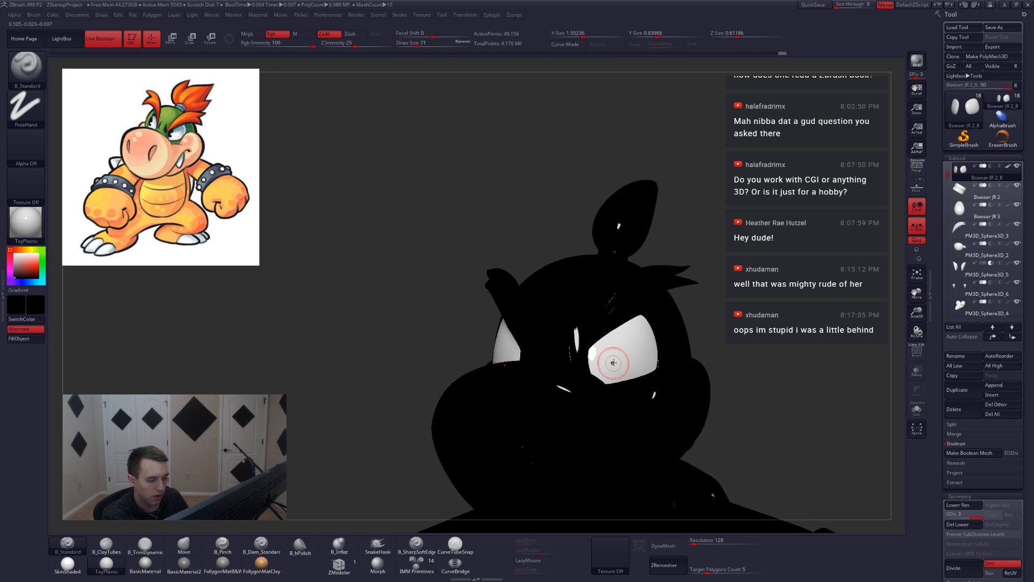
# Try single black pupil dabs at different spots on the eye with Zadd off, undoing each one.
pyautogui.click(614, 362)
pyautogui.hotkey('ctrl', 'z')
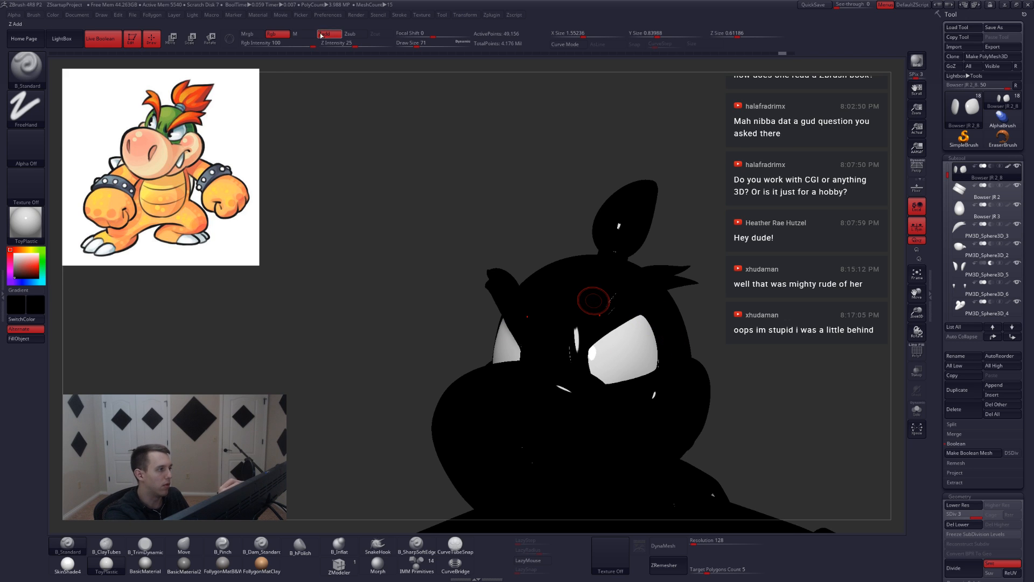
pyautogui.click(621, 355)
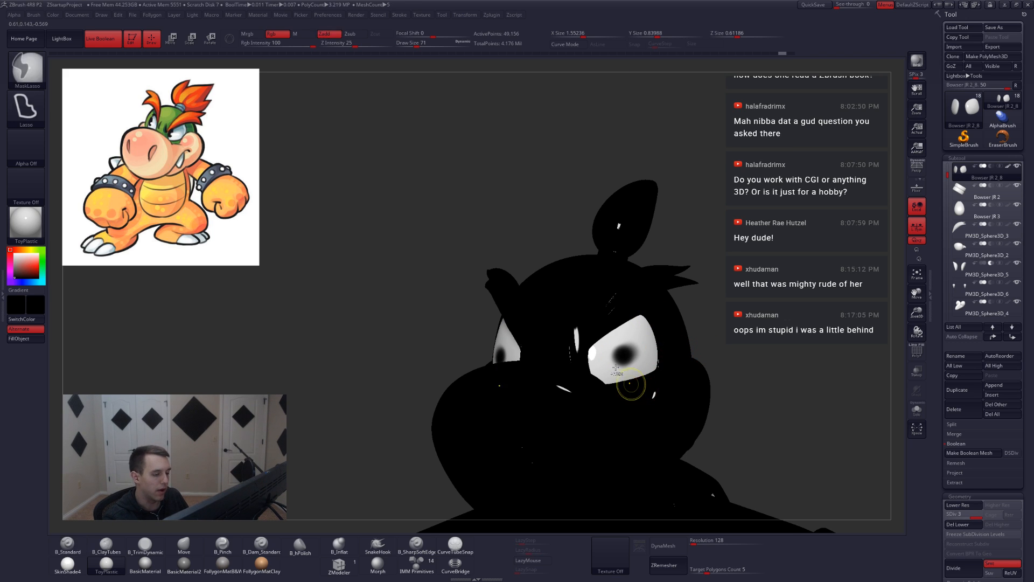
pyautogui.hotkey('ctrl', 'z')
pyautogui.click(602, 357)
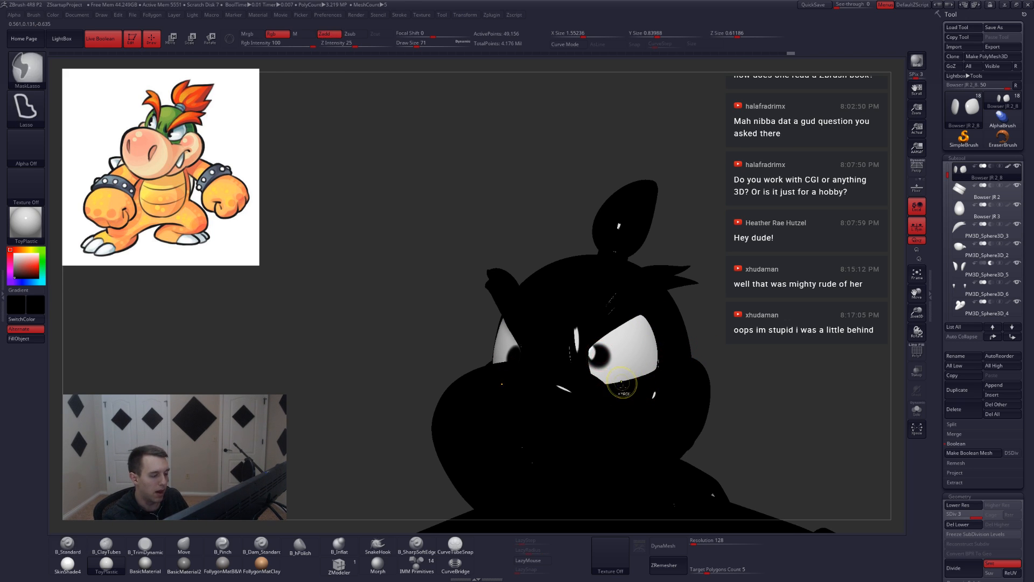
pyautogui.hotkey('ctrl', 'z')
# Enlarge the brush's draw size to 108 and turn on polypaint display for all subtools.
pyautogui.keyDown('shift'); pyautogui.moveTo(605, 358); pyautogui.dragTo(638, 359, button='right'); pyautogui.keyUp('shift')
pyautogui.press('s')
pyautogui.moveTo(605, 358); pyautogui.dragTo(614, 362)
pyautogui.moveTo(862, 291); pyautogui.dragTo(784, 270)
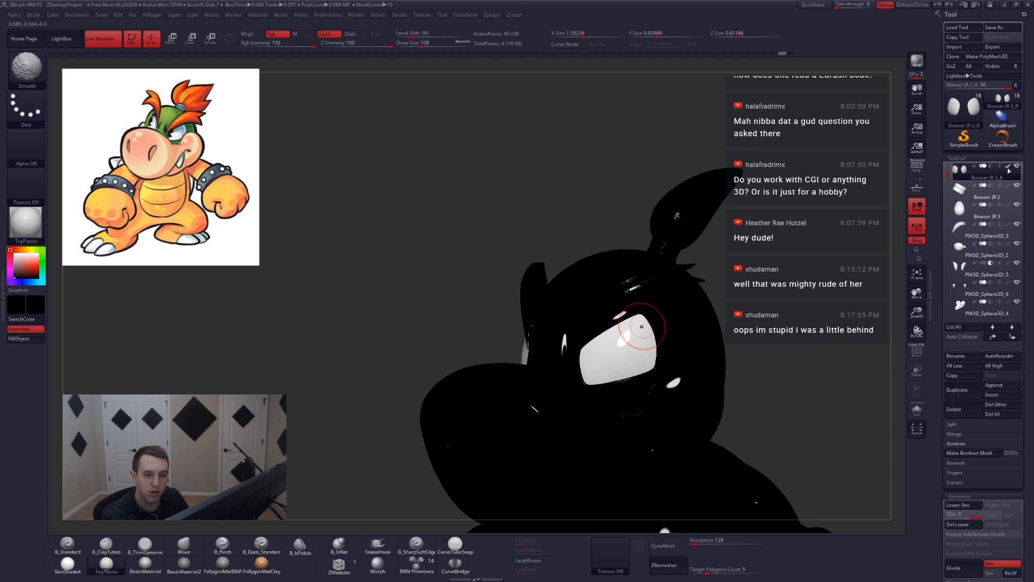
pyautogui.keyDown('shift'); pyautogui.click(1007, 168); pyautogui.keyUp('shift')
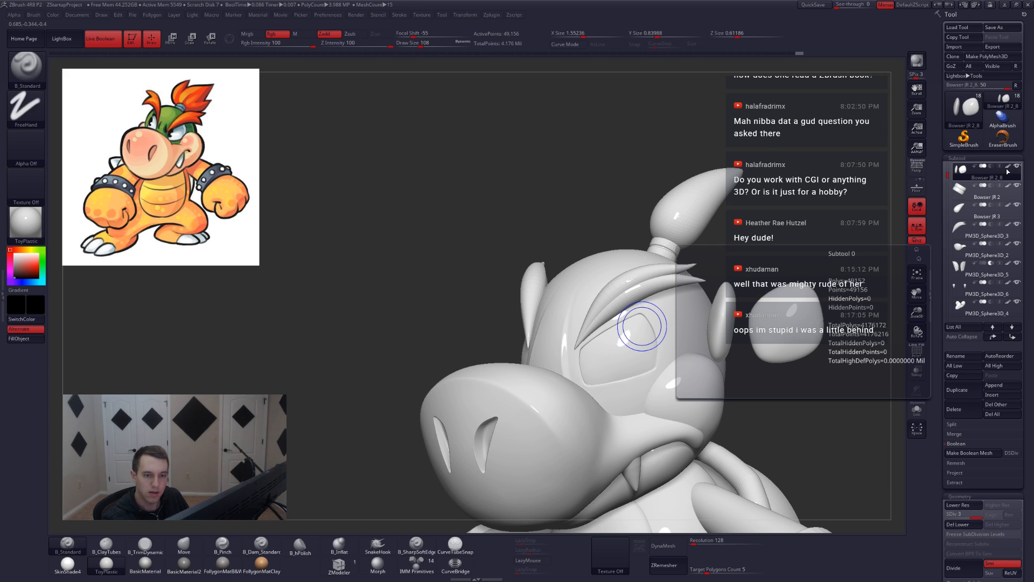
pyautogui.moveTo(600, 348)
pyautogui.keyDown('ctrl'); pyautogui.mouseDown(button='right')
pyautogui.moveTo(613, 370)
pyautogui.moveTo(608, 394)
pyautogui.moveTo(616, 340)
pyautogui.mouseUp(button='right'); pyautogui.keyUp('ctrl')
pyautogui.moveTo(1009, 169)
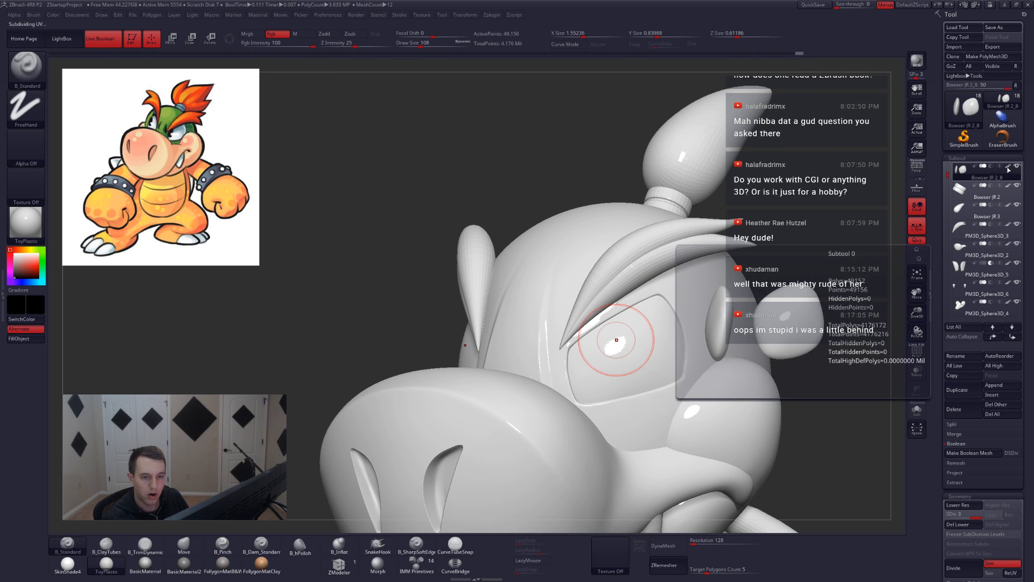
pyautogui.keyDown('shift'); pyautogui.click(1008, 167); pyautogui.keyUp('shift')
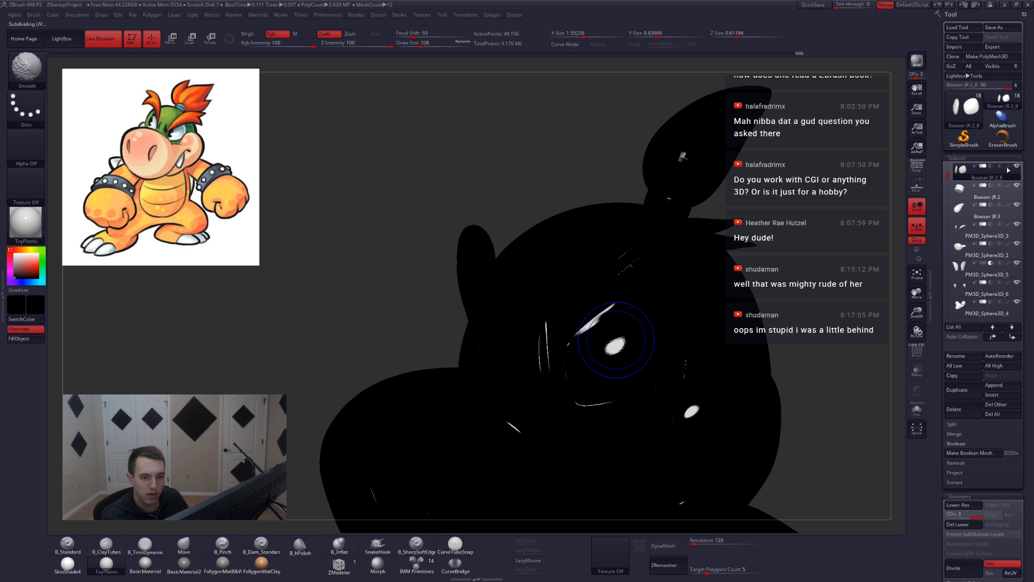
pyautogui.keyDown('shift'); pyautogui.click(1009, 169); pyautogui.keyUp('shift')
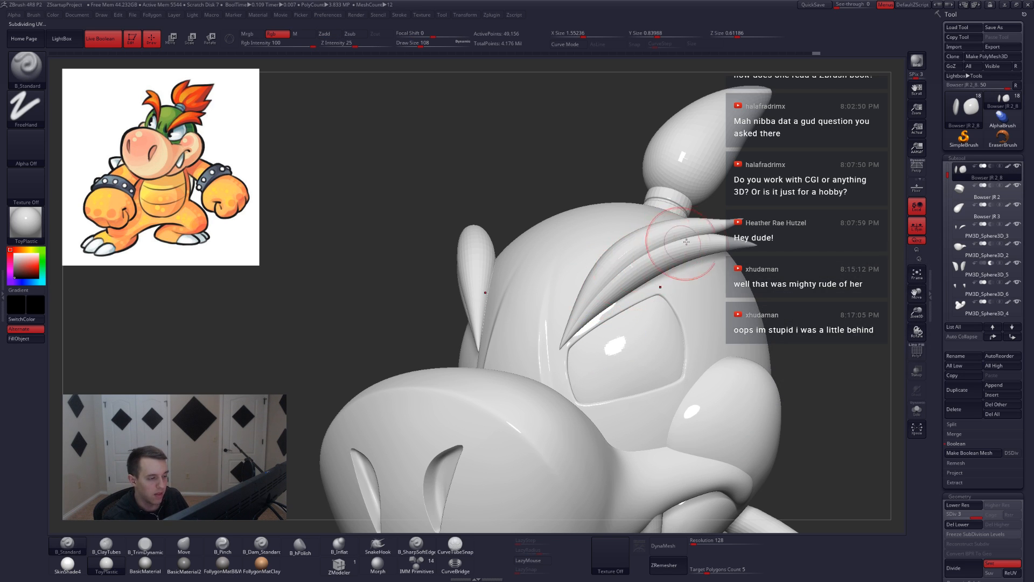
# Switch the character's material to FollygonMatB&W and check the eyes from the front and up close.
pyautogui.moveTo(781, 298)
pyautogui.keyDown('alt'); pyautogui.mouseDown()
pyautogui.moveTo(695, 305)
pyautogui.moveTo(668, 317)
pyautogui.mouseUp(); pyautogui.keyUp('alt')
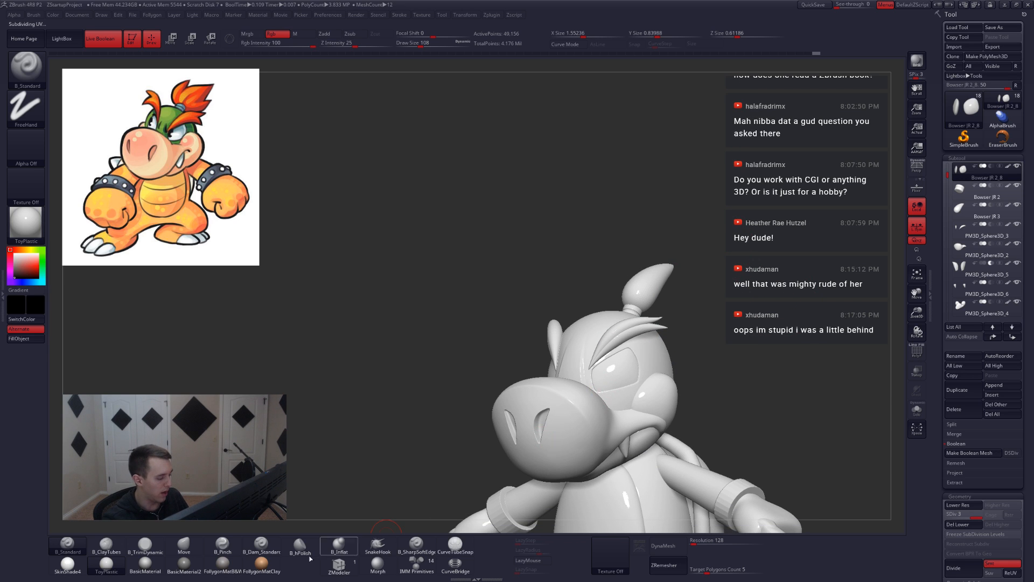
pyautogui.click(233, 568)
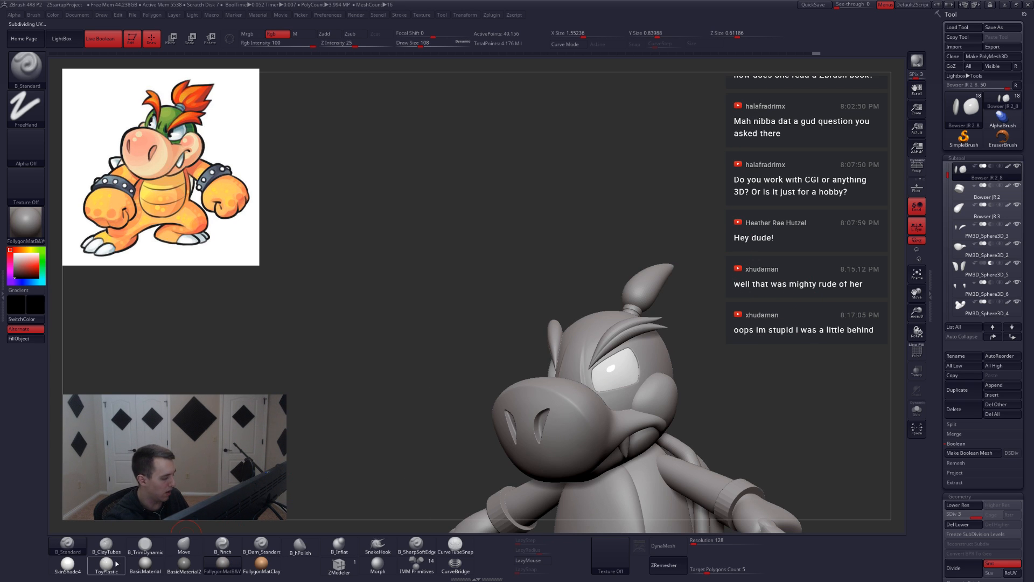
pyautogui.keyDown('alt'); pyautogui.moveTo(578, 458); pyautogui.dragTo(592, 398, button='right'); pyautogui.keyUp('alt')
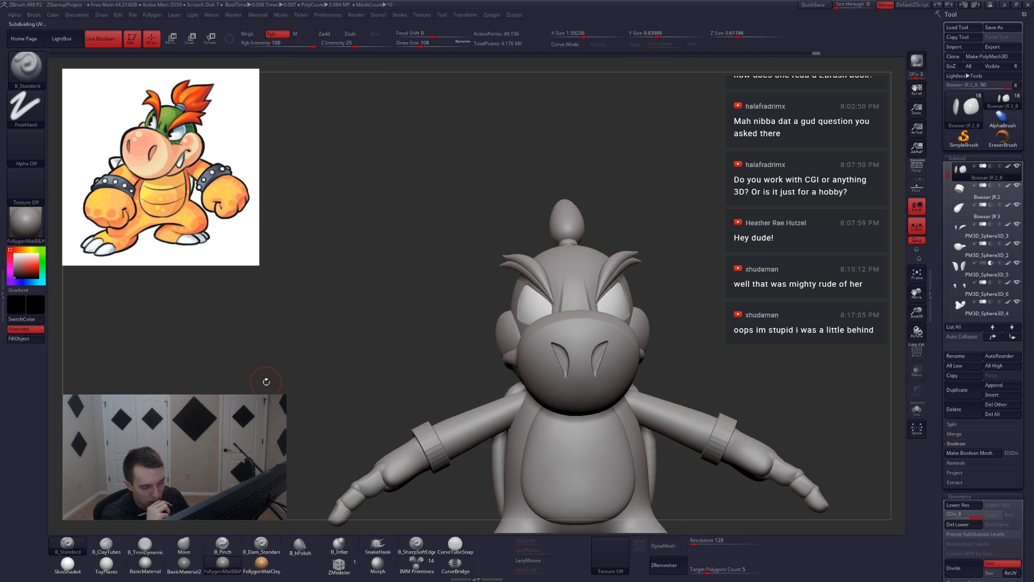
pyautogui.moveTo(700, 304); pyautogui.dragTo(640, 352, button='right')
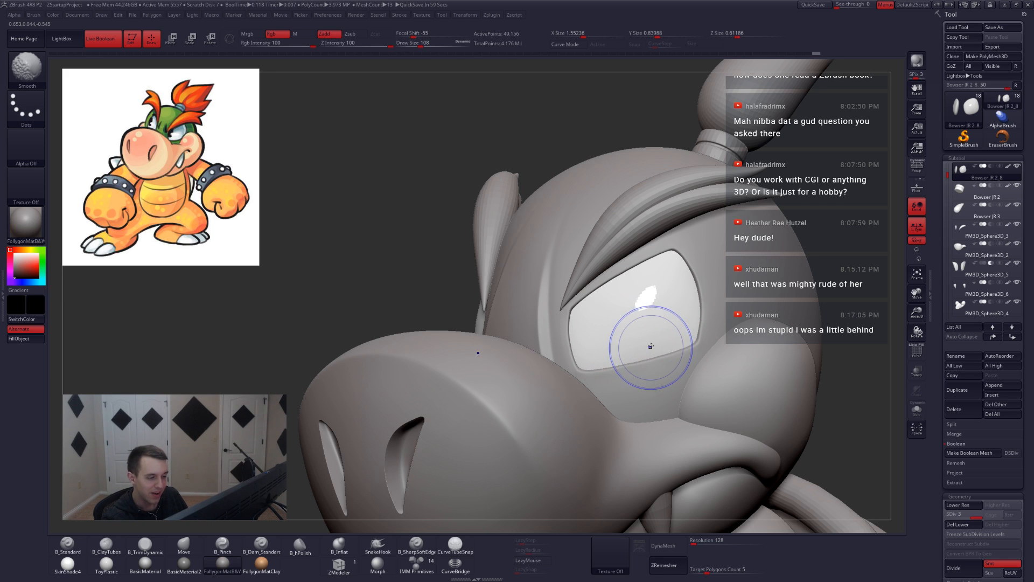
# Check the eyes' subdivision levels and wireframe, and divide the eye mesh up to SDiv 5.
pyautogui.hotkey('shift', 'd')
pyautogui.hotkey('shift', 'd')
pyautogui.press('d')
pyautogui.press('d')
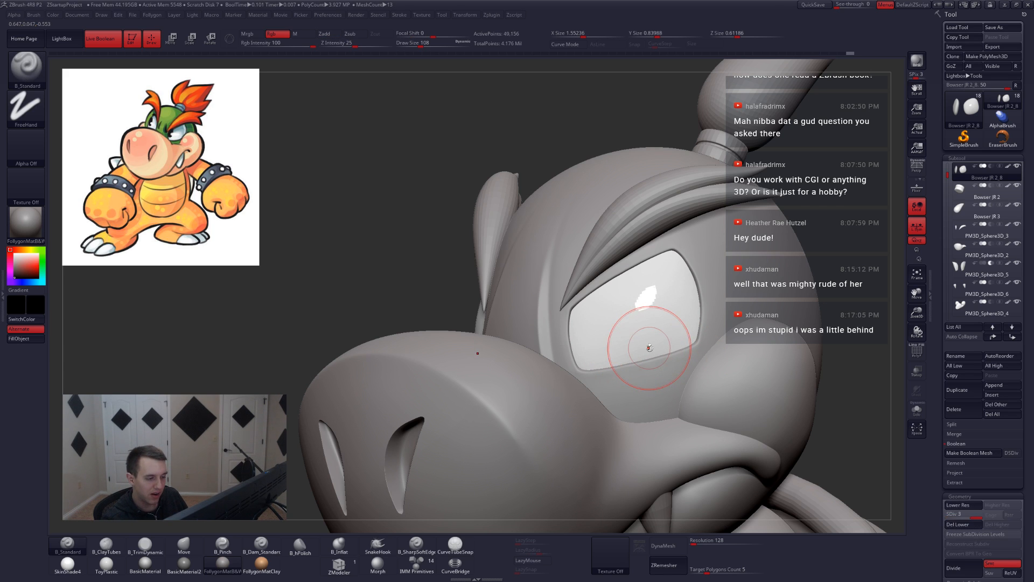
pyautogui.hotkey('shift', 'f')
pyautogui.hotkey('shift', 'f')
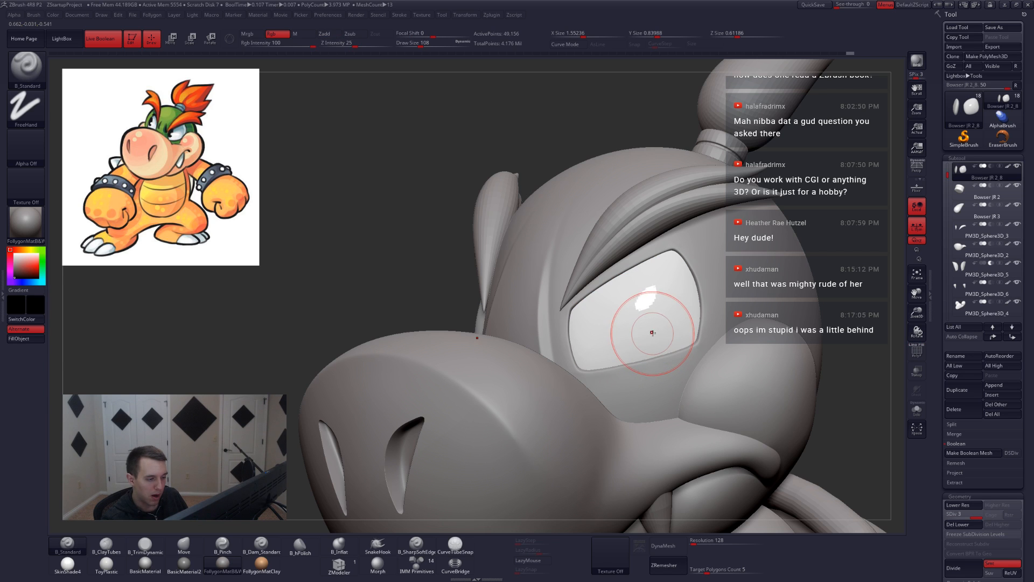
pyautogui.press('d')
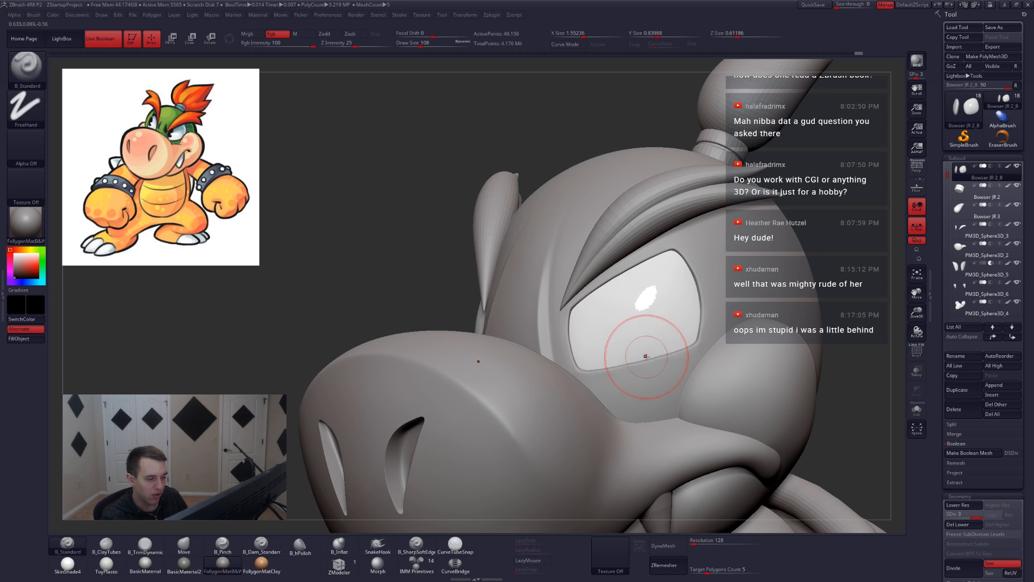
pyautogui.hotkey('ctrl', 'd')
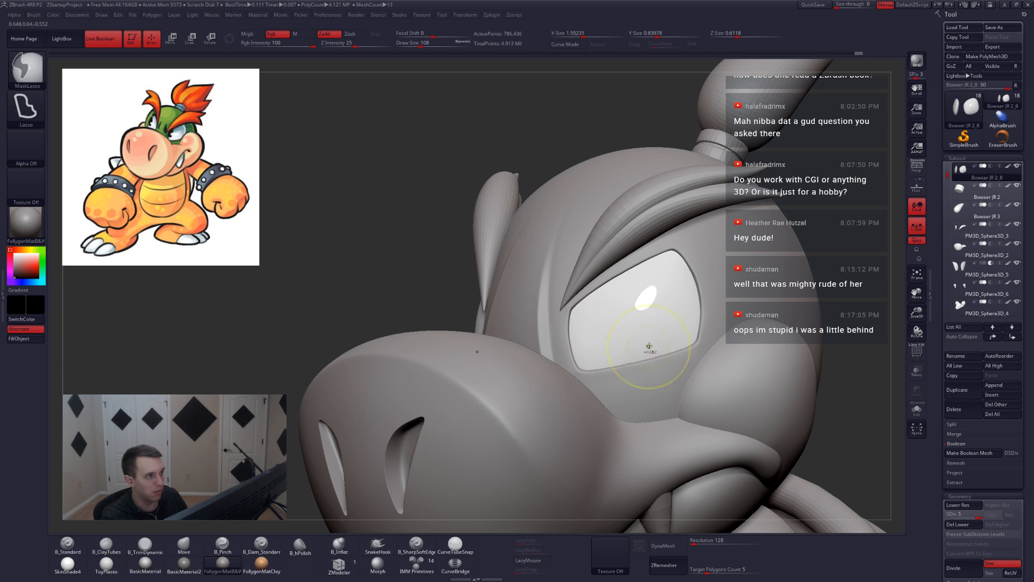
# Isolate the eyes, reduce the draw size to 41 and try dividing the mesh one more level.
pyautogui.keyDown('alt'); pyautogui.moveTo(647, 314); pyautogui.dragTo(687, 404, button='right'); pyautogui.keyUp('alt')
pyautogui.press('space')
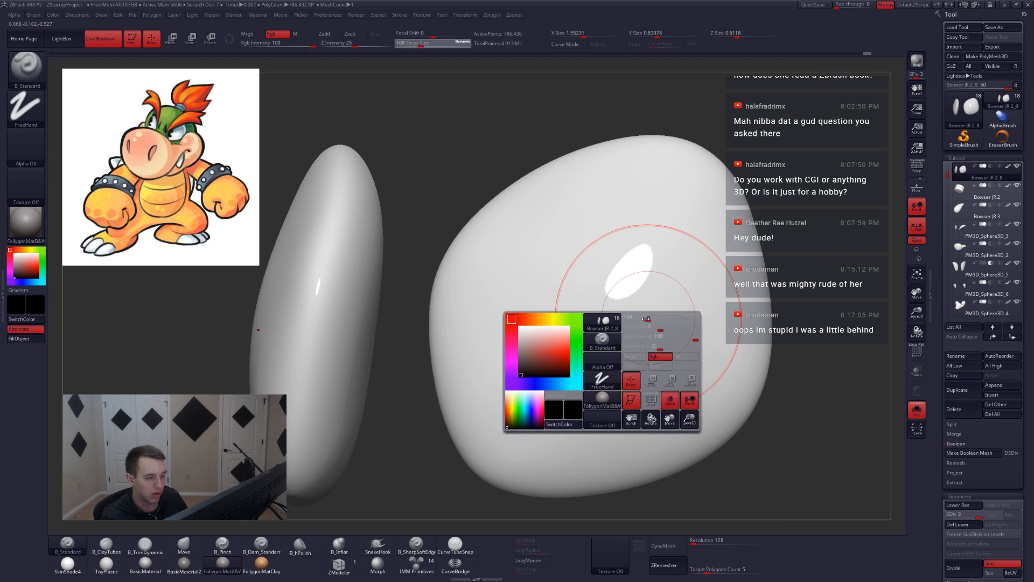
pyautogui.moveTo(661, 354); pyautogui.dragTo(637, 349)
pyautogui.hotkey('ctrl', 'd')
pyautogui.moveTo(641, 328)
pyautogui.mouseDown(button='right')
pyautogui.moveTo(642, 363)
pyautogui.moveTo(610, 389)
pyautogui.mouseUp(button='right')
pyautogui.hotkey('shift', 'd')
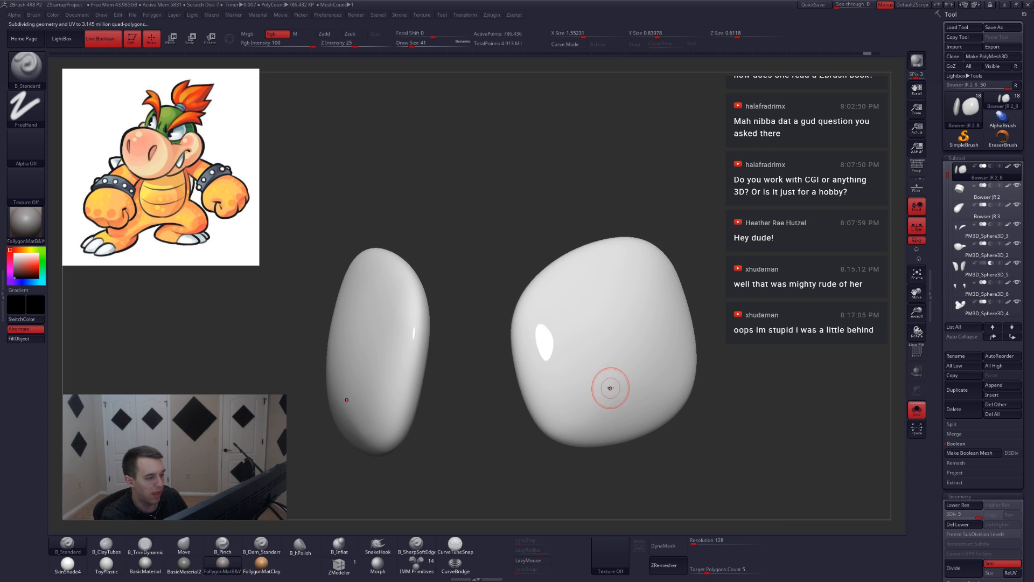
# Try painting small black pupils near the inner edges of the isolated eyes with a draw size of 49.
pyautogui.hotkey('alt', 's')
pyautogui.press('space')
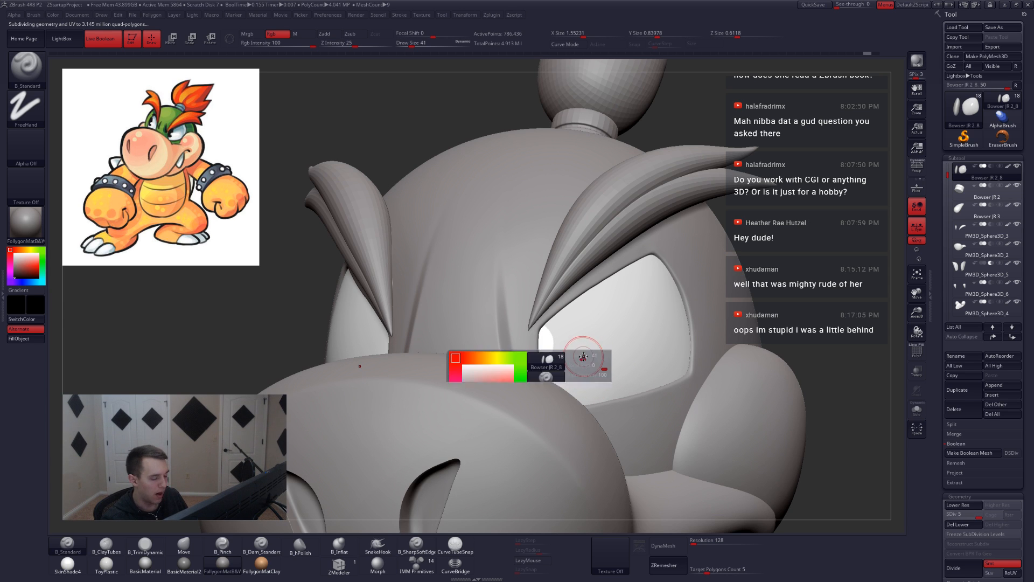
pyautogui.moveTo(584, 353); pyautogui.dragTo(589, 352)
pyautogui.moveTo(583, 390); pyautogui.dragTo(579, 348, button='right')
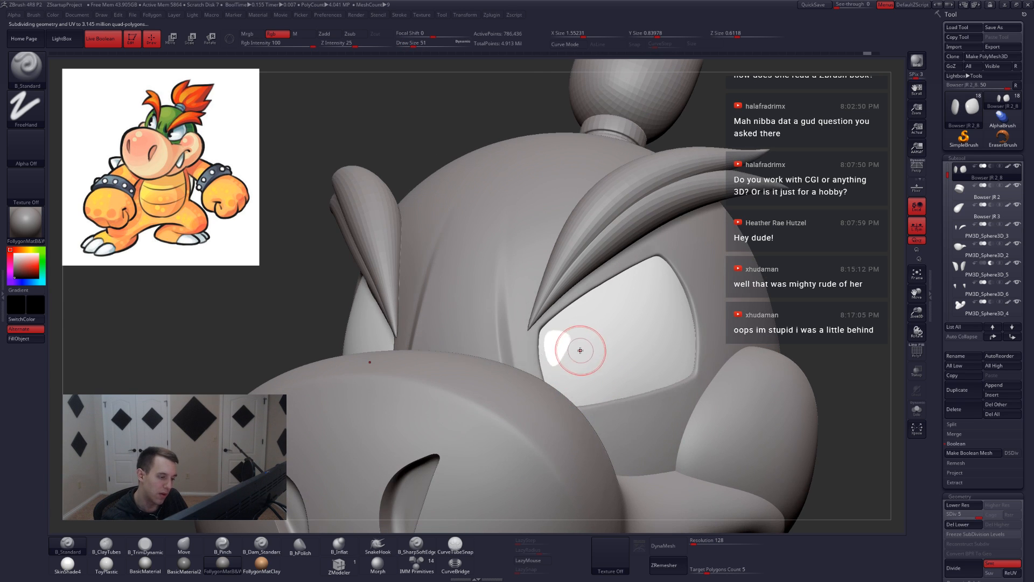
pyautogui.press('space')
pyautogui.moveTo(583, 348)
pyautogui.mouseDown()
pyautogui.moveTo(562, 323)
pyautogui.moveTo(568, 347)
pyautogui.mouseUp()
pyautogui.hotkey('shift', 's')
pyautogui.press('space')
pyautogui.moveTo(561, 342)
pyautogui.mouseDown(button='right')
pyautogui.moveTo(572, 353)
pyautogui.moveTo(561, 393)
pyautogui.moveTo(589, 411)
pyautogui.moveTo(577, 374)
pyautogui.mouseUp(button='right')
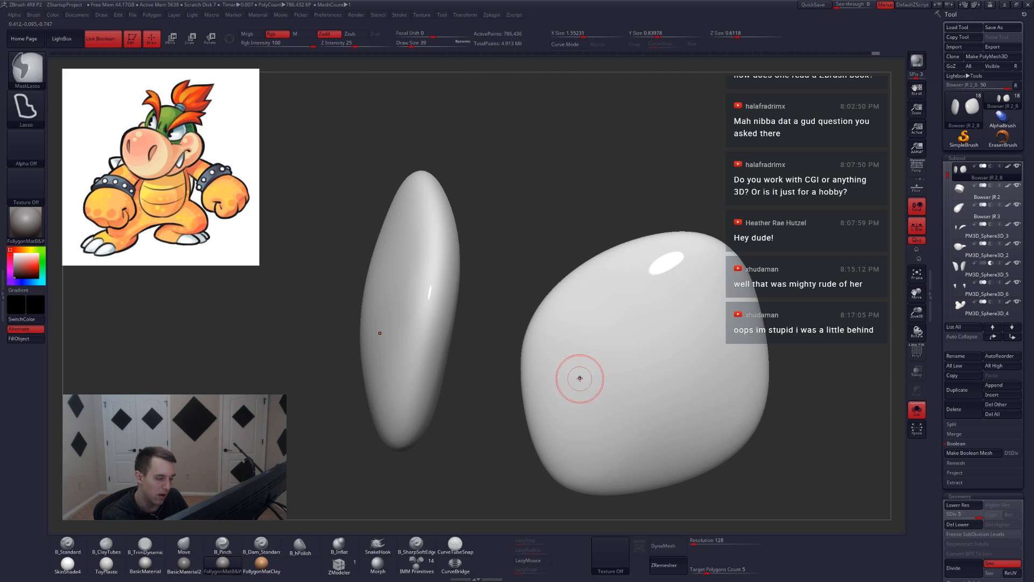
pyautogui.press('space')
pyautogui.moveTo(582, 376); pyautogui.dragTo(584, 375)
pyautogui.moveTo(582, 367); pyautogui.dragTo(583, 368)
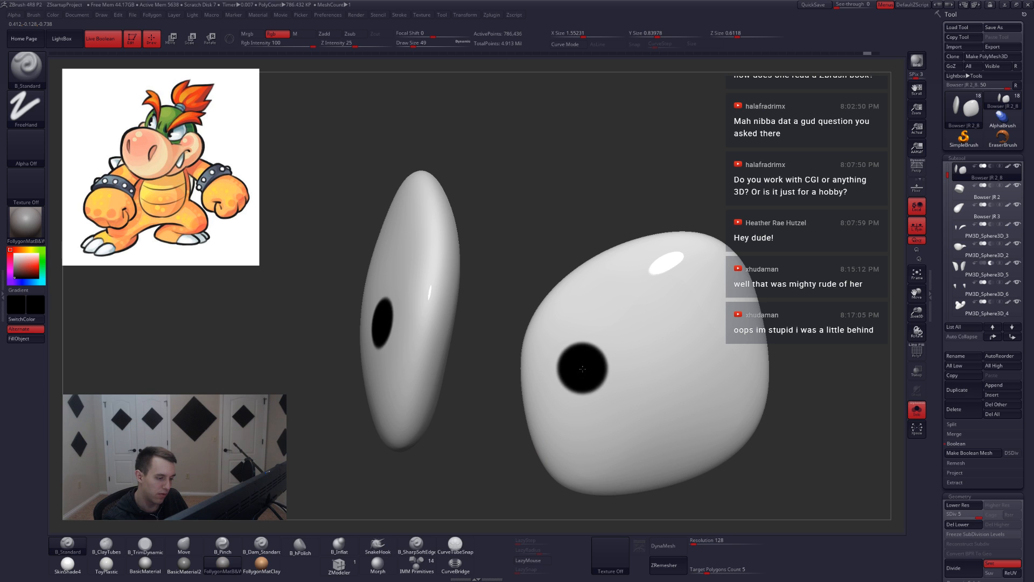
# Paint larger black pupils near the inner edges of both eyes with a draw size of 83, checking them on the full character.
pyautogui.moveTo(583, 369)
pyautogui.mouseDown(button='right')
pyautogui.moveTo(568, 360)
pyautogui.moveTo(587, 372)
pyautogui.mouseUp(button='right')
pyautogui.keyDown('shift'); pyautogui.moveTo(587, 372); pyautogui.dragTo(605, 383, button='right'); pyautogui.keyUp('shift')
pyautogui.hotkey('alt', 's')
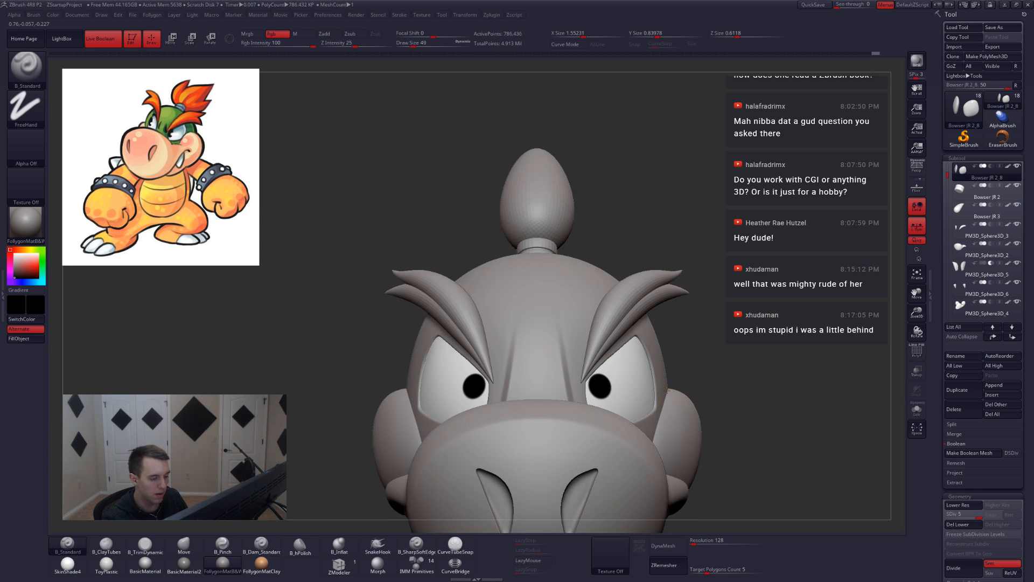
pyautogui.keyDown('alt'); pyautogui.moveTo(721, 402); pyautogui.dragTo(662, 351, button='right'); pyautogui.keyUp('alt')
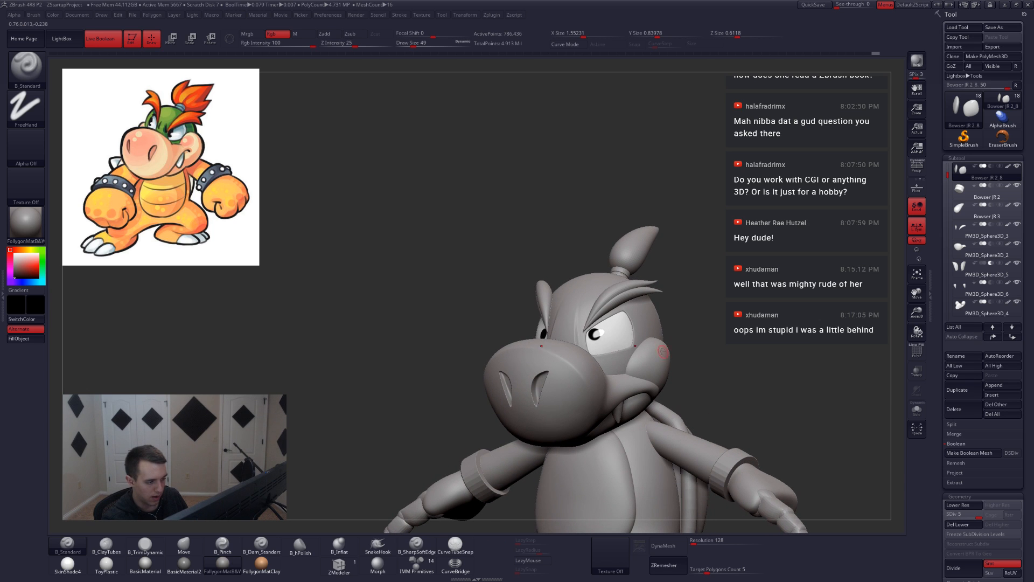
pyautogui.keyDown('alt'); pyautogui.moveTo(604, 336); pyautogui.dragTo(612, 345, button='right'); pyautogui.keyUp('alt')
pyautogui.keyDown('ctrl'); pyautogui.moveTo(612, 346); pyautogui.dragTo(596, 323, button='right'); pyautogui.keyUp('ctrl')
pyautogui.hotkey('alt', 's')
pyautogui.press('space')
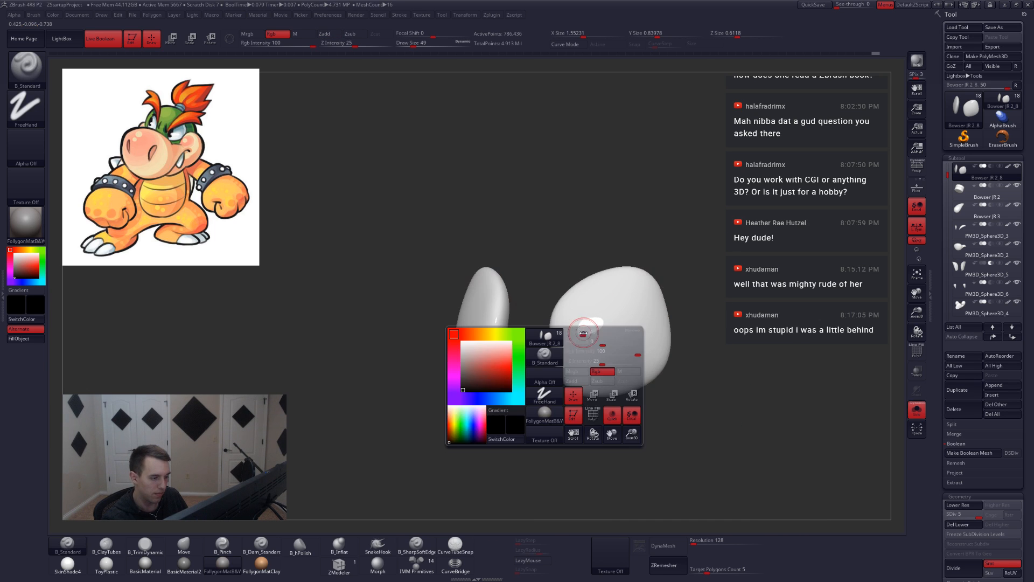
pyautogui.moveTo(581, 334); pyautogui.dragTo(587, 334)
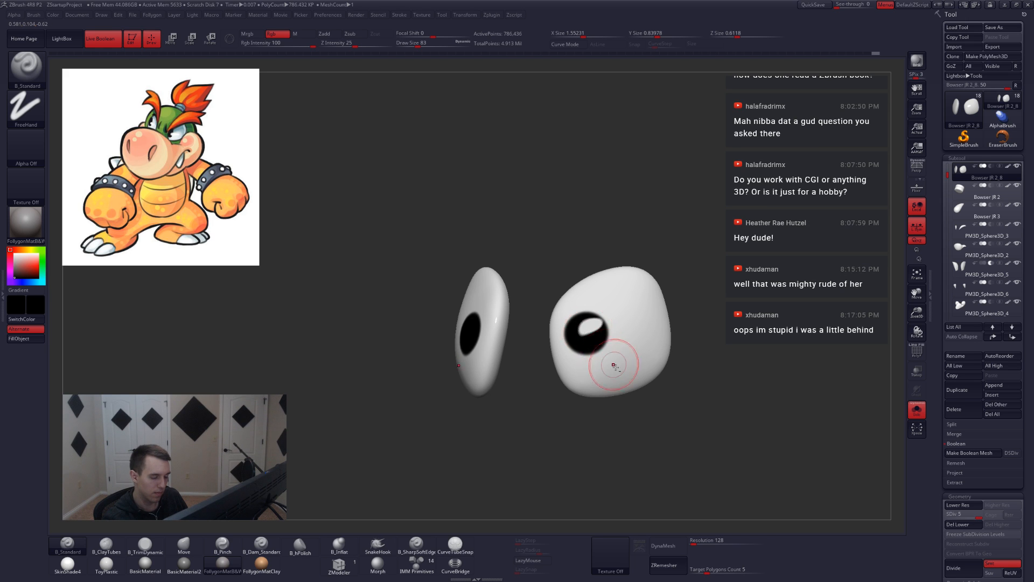
pyautogui.moveTo(614, 364)
pyautogui.keyDown('ctrl'); pyautogui.mouseDown(button='right')
pyautogui.moveTo(600, 389)
pyautogui.moveTo(657, 366)
pyautogui.moveTo(656, 347)
pyautogui.moveTo(603, 258)
pyautogui.mouseUp(button='right'); pyautogui.keyUp('ctrl')
pyautogui.hotkey('alt', 's')
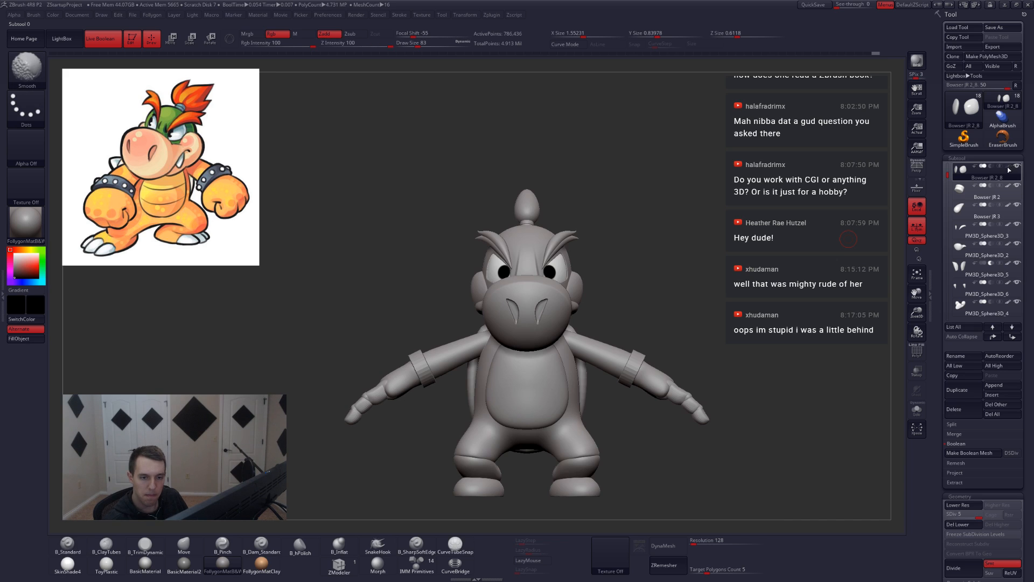
# Limit polypaint display to the eyes, set the active color to white and switch to the Move brush.
pyautogui.click(1009, 170)
pyautogui.click(32, 318)
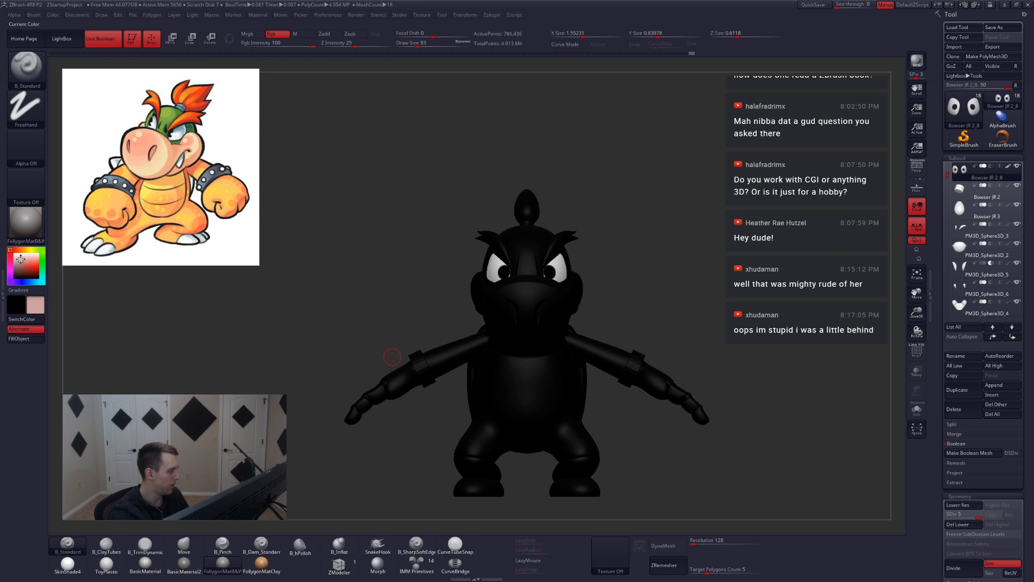
pyautogui.press('b')
pyautogui.press('m')
pyautogui.press('v')
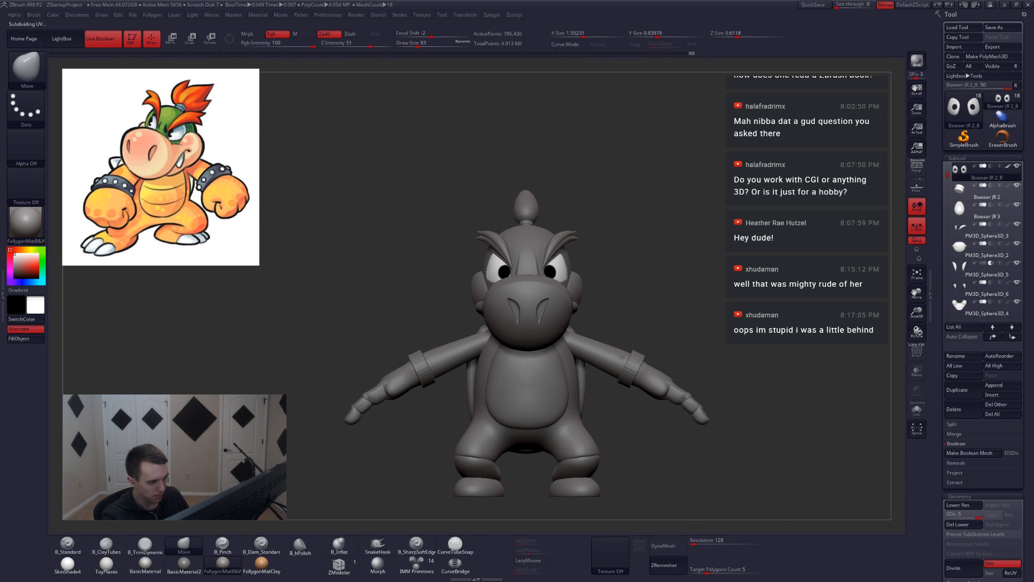
pyautogui.moveTo(719, 362)
pyautogui.mouseDown()
pyautogui.moveTo(604, 361)
pyautogui.moveTo(672, 338)
pyautogui.moveTo(730, 334)
pyautogui.moveTo(737, 316)
pyautogui.moveTo(717, 335)
pyautogui.moveTo(662, 325)
pyautogui.moveTo(635, 337)
pyautogui.moveTo(666, 383)
pyautogui.moveTo(719, 374)
pyautogui.mouseUp()
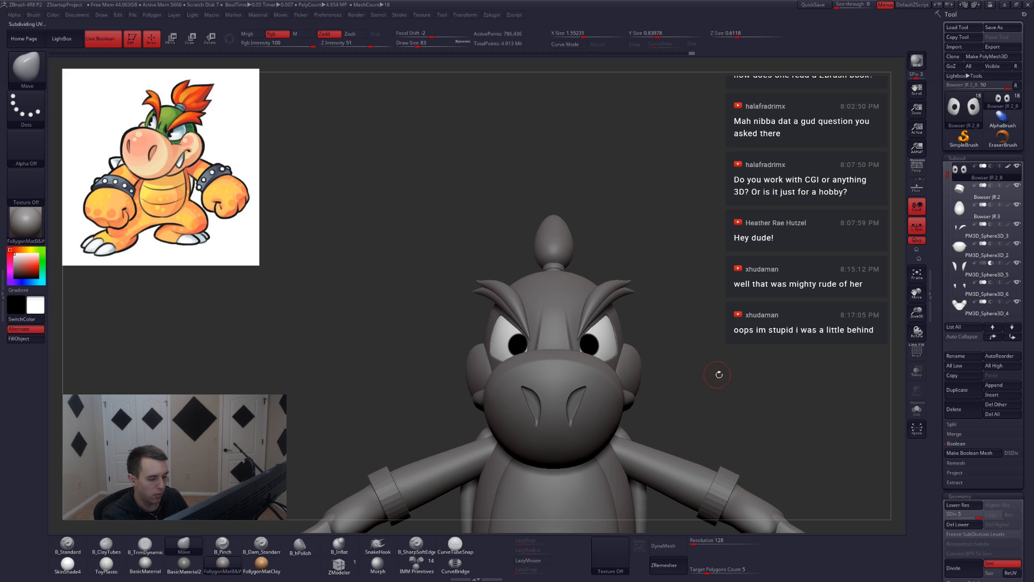
pyautogui.moveTo(661, 401); pyautogui.dragTo(590, 367)
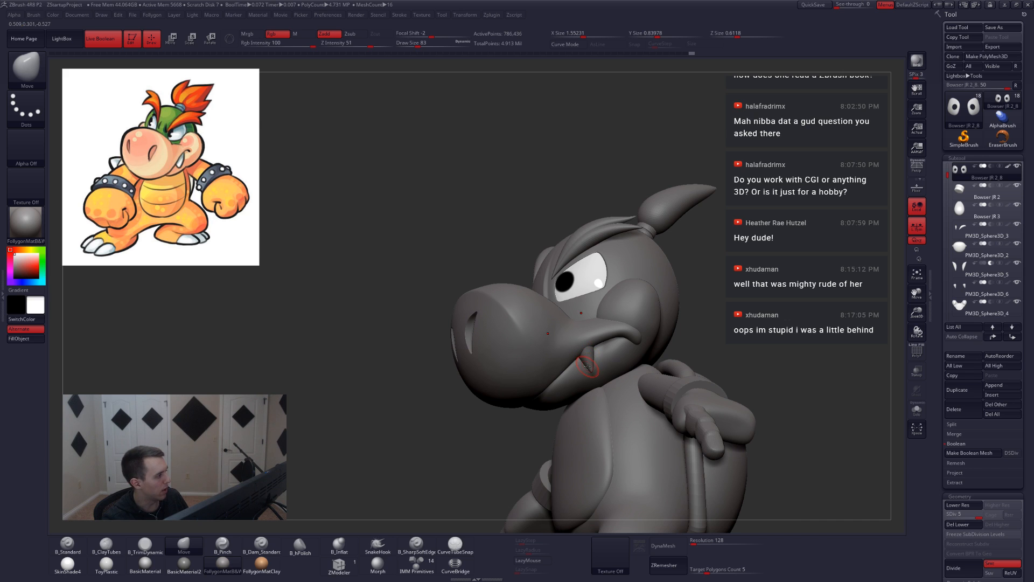
# Try moving the fangs subtool PM3D_Sphere3D_6 inward toward the mouth with the Transpose line, and undo the move.
pyautogui.moveTo(599, 375); pyautogui.dragTo(583, 328, button='right')
pyautogui.keyDown('alt'); pyautogui.moveTo(583, 328); pyautogui.dragTo(615, 374, button='right'); pyautogui.keyUp('alt')
pyautogui.press('w')
pyautogui.keyDown('shift'); pyautogui.moveTo(597, 362); pyautogui.dragTo(680, 362); pyautogui.keyUp('shift')
pyautogui.moveTo(636, 386); pyautogui.dragTo(610, 345, button='right')
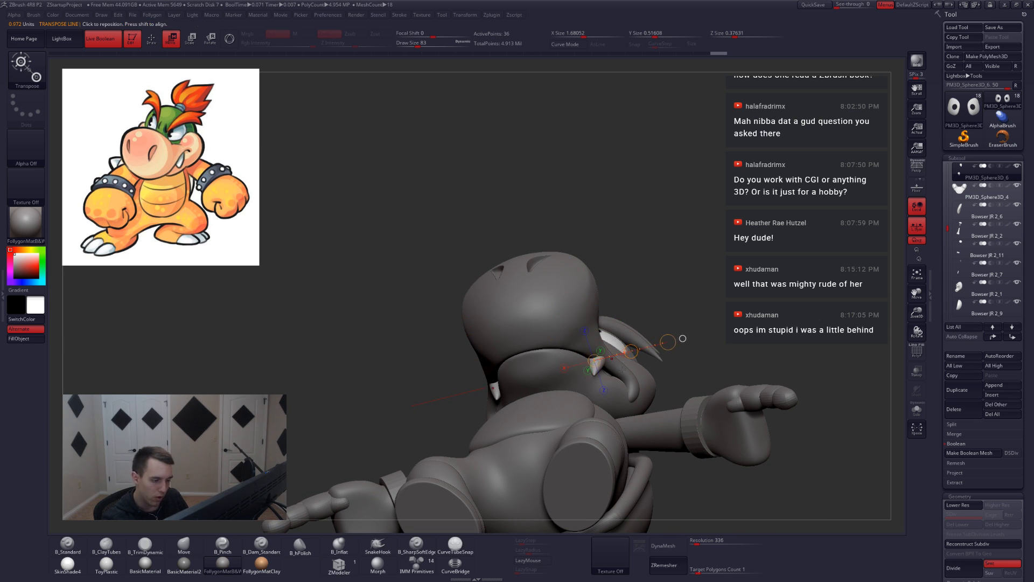
pyautogui.moveTo(632, 353); pyautogui.dragTo(655, 358, button='right')
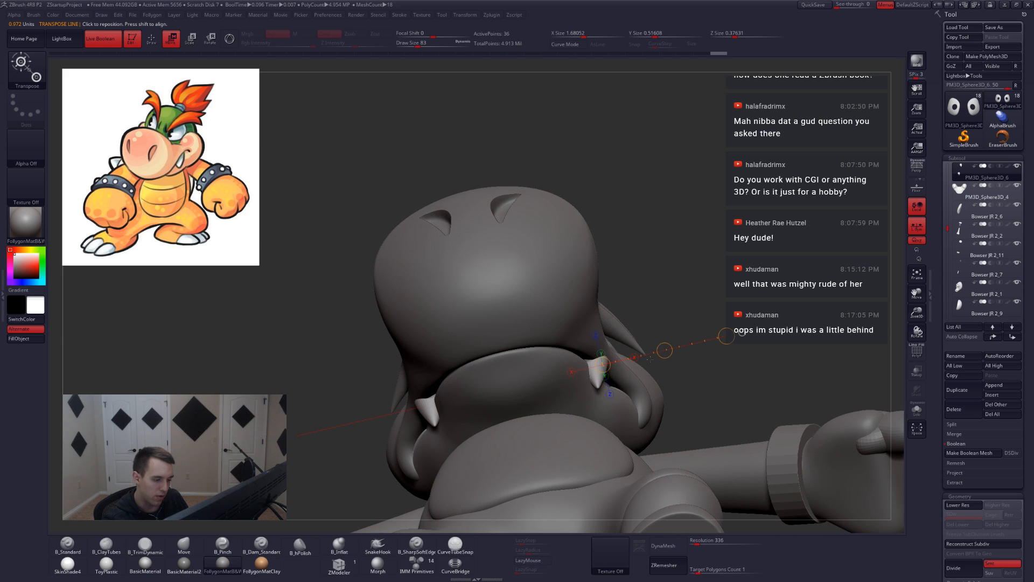
pyautogui.moveTo(665, 351); pyautogui.dragTo(661, 354)
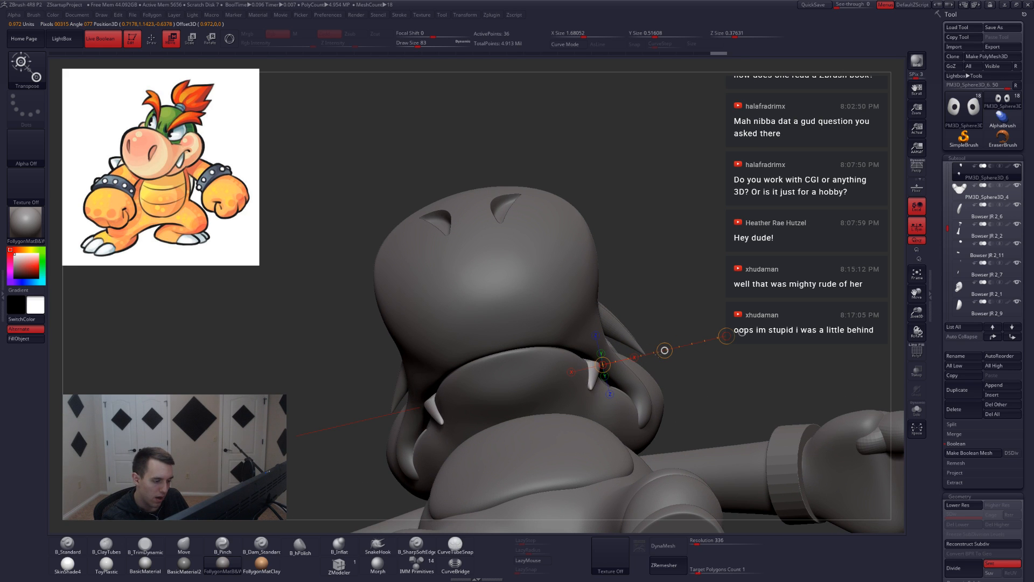
pyautogui.press('q')
pyautogui.moveTo(608, 370); pyautogui.dragTo(616, 353, button='right')
pyautogui.hotkey('ctrl', 'z')
# Select the snout subtool PM3D_Sphere3D_2, lower it to subdivision level 1 and set the Move brush's draw size to 217.
pyautogui.keyDown('alt'); pyautogui.click(615, 356); pyautogui.keyUp('alt')
pyautogui.press('space')
pyautogui.moveTo(614, 357); pyautogui.dragTo(629, 356)
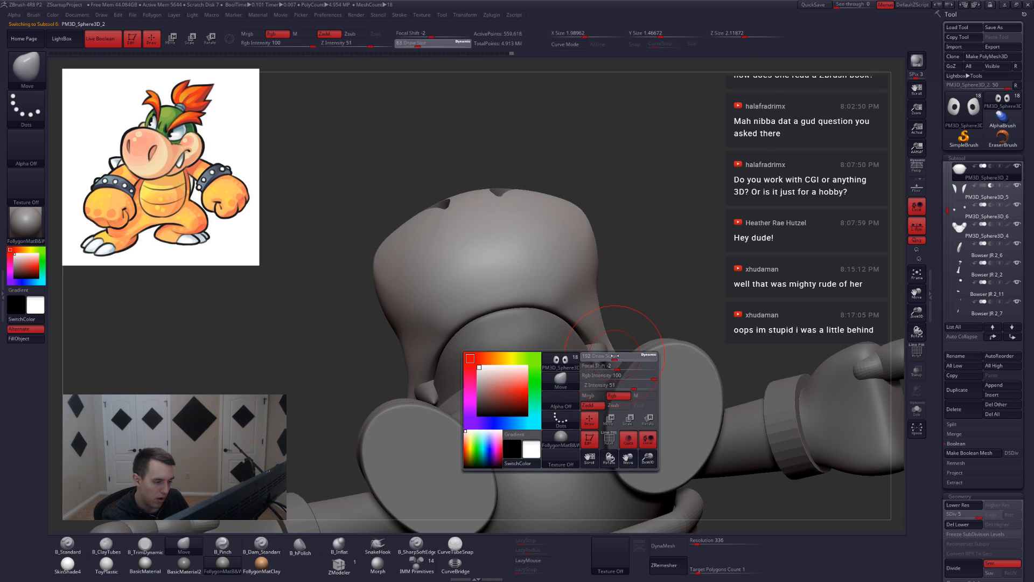
pyautogui.hotkey('shift', 's')
pyautogui.hotkey('shift', 'd')
pyautogui.hotkey('shift', 'd')
pyautogui.hotkey('shift', 'd')
pyautogui.hotkey('shift', 'd')
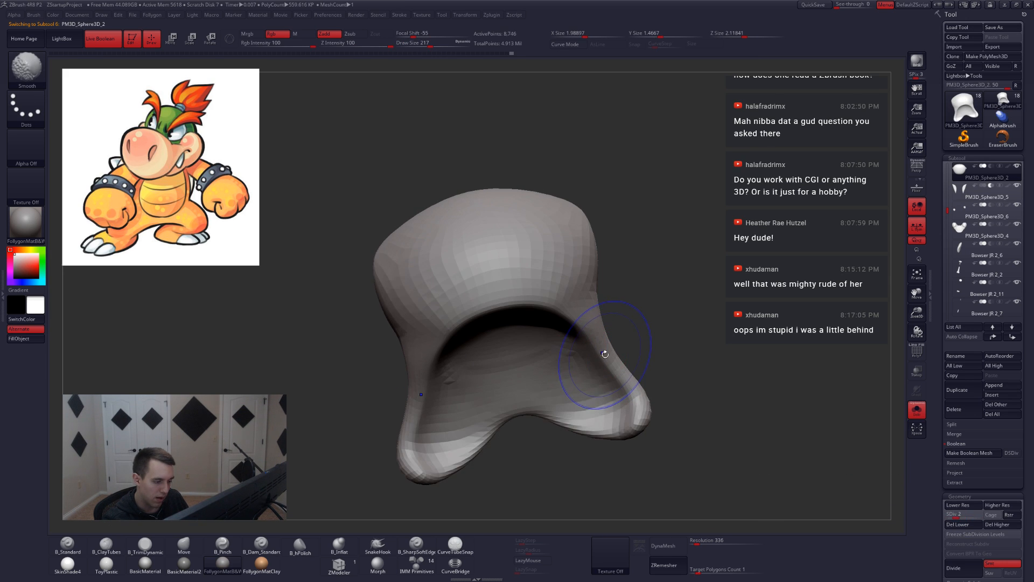
pyautogui.hotkey('shift', 's')
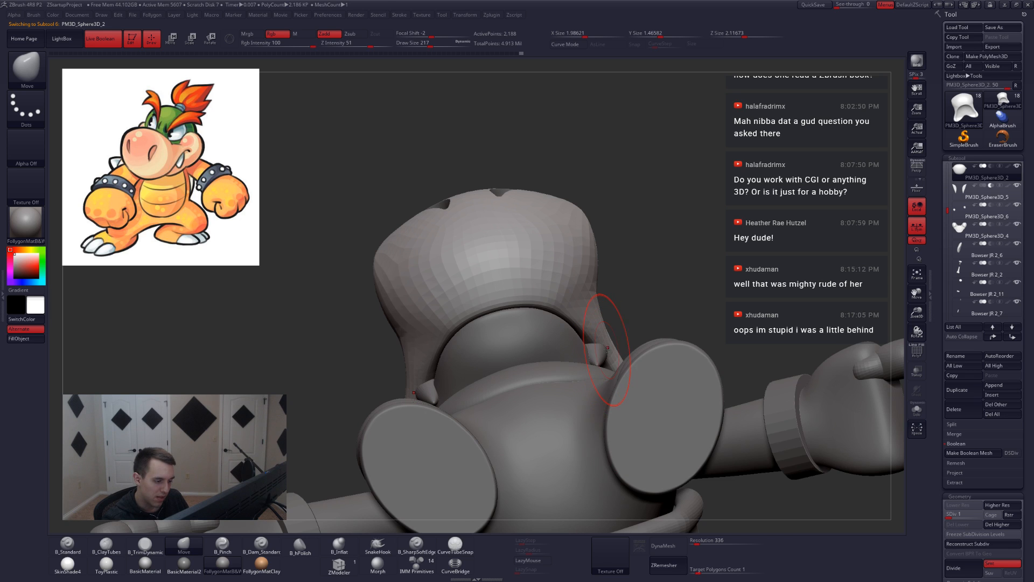
pyautogui.press('space')
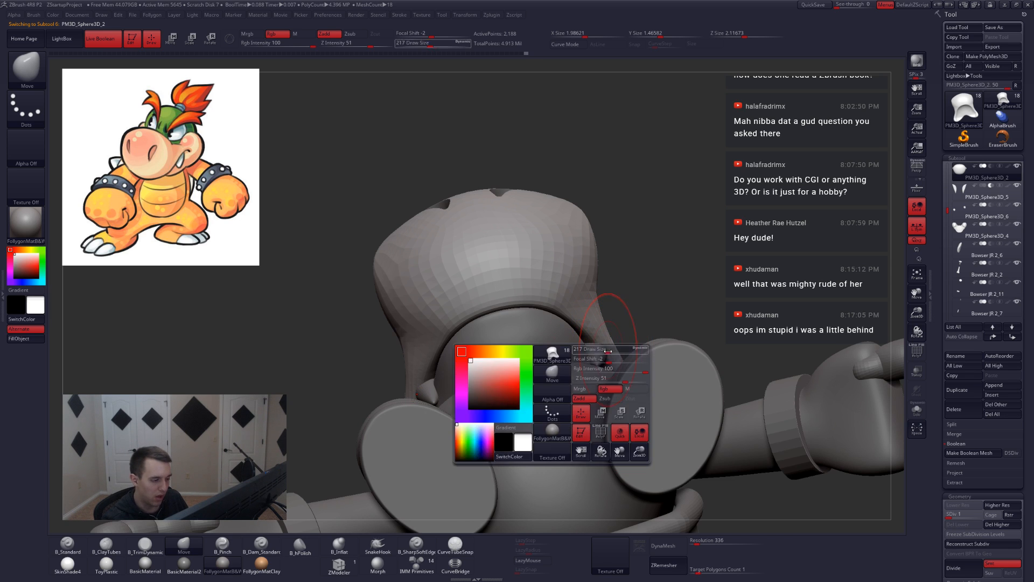
# Isolate the snout mesh and adjust its mouth corners with the Move brush at draw size 274, then show the whole character.
pyautogui.moveTo(608, 348); pyautogui.dragTo(612, 348)
pyautogui.hotkey('shift', 's')
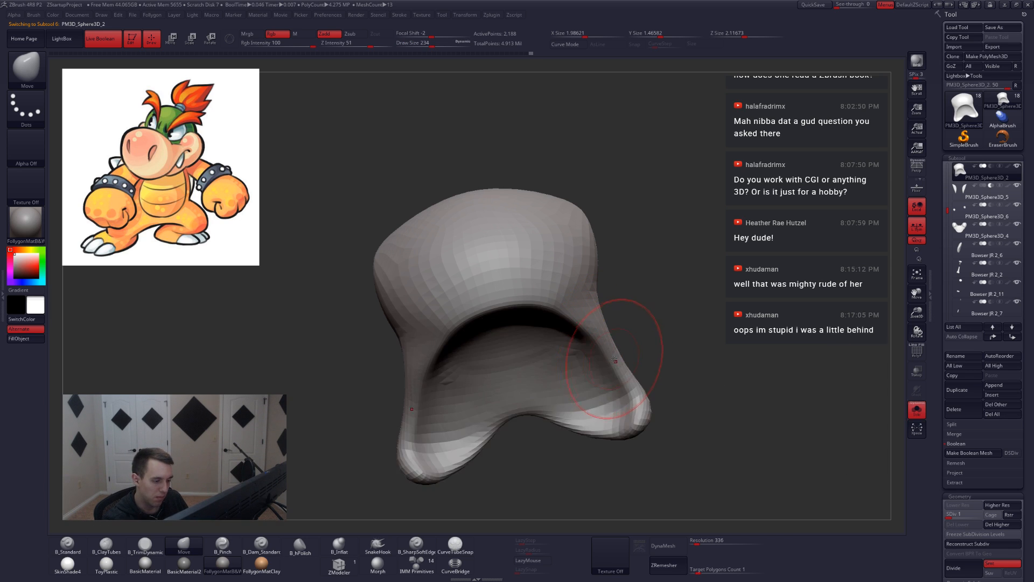
pyautogui.press('space')
pyautogui.press('space')
pyautogui.moveTo(618, 364); pyautogui.dragTo(609, 358)
pyautogui.press('space')
pyautogui.hotkey('shift', 's')
# Raise the snout mesh to subdivision level 5.
pyautogui.moveTo(600, 347); pyautogui.dragTo(615, 421, button='right')
pyautogui.moveTo(618, 385)
pyautogui.mouseDown(button='right')
pyautogui.moveTo(618, 349)
pyautogui.moveTo(604, 377)
pyautogui.mouseUp(button='right')
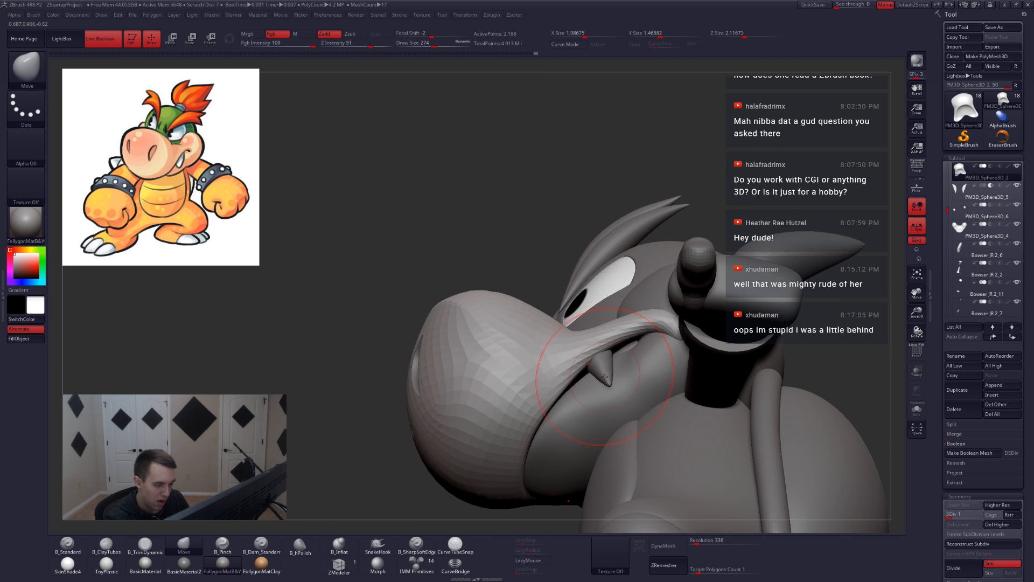
pyautogui.hotkey('ctrl', 'd')
pyautogui.hotkey('ctrl', 'd')
pyautogui.hotkey('ctrl', 'd')
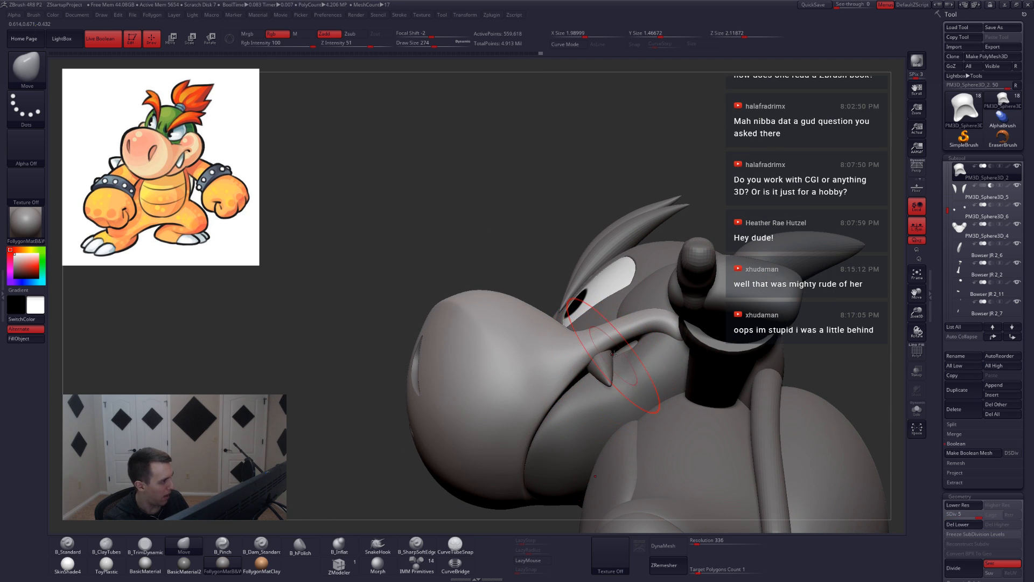
# Isolate the snout mesh, face its underside straight on, and set the Move brush's draw size to 223.
pyautogui.press('space')
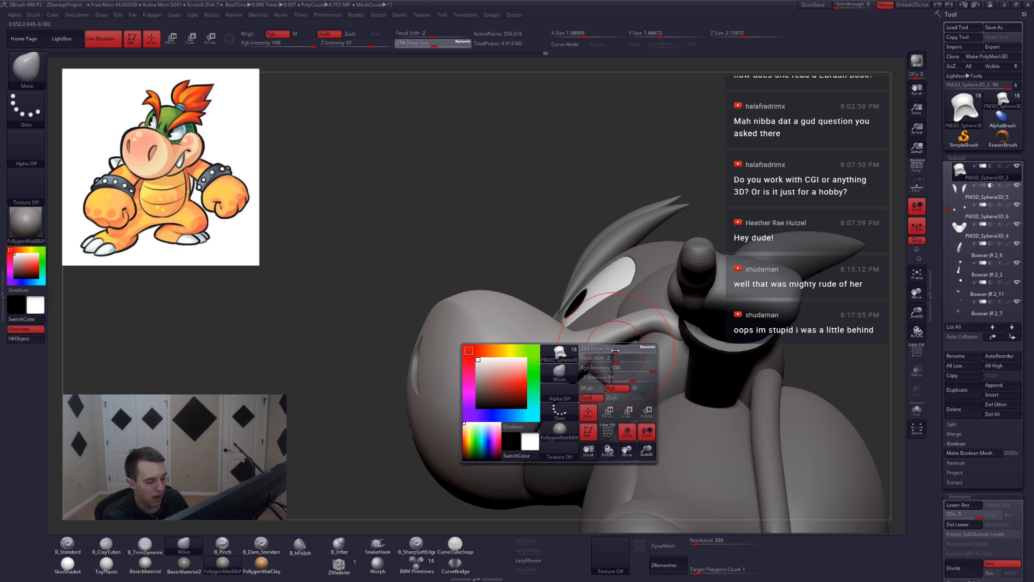
pyautogui.moveTo(628, 361)
pyautogui.mouseDown(button='right')
pyautogui.moveTo(631, 399)
pyautogui.moveTo(641, 355)
pyautogui.moveTo(598, 374)
pyautogui.moveTo(627, 369)
pyautogui.moveTo(611, 358)
pyautogui.moveTo(615, 341)
pyautogui.moveTo(600, 370)
pyautogui.mouseUp(button='right')
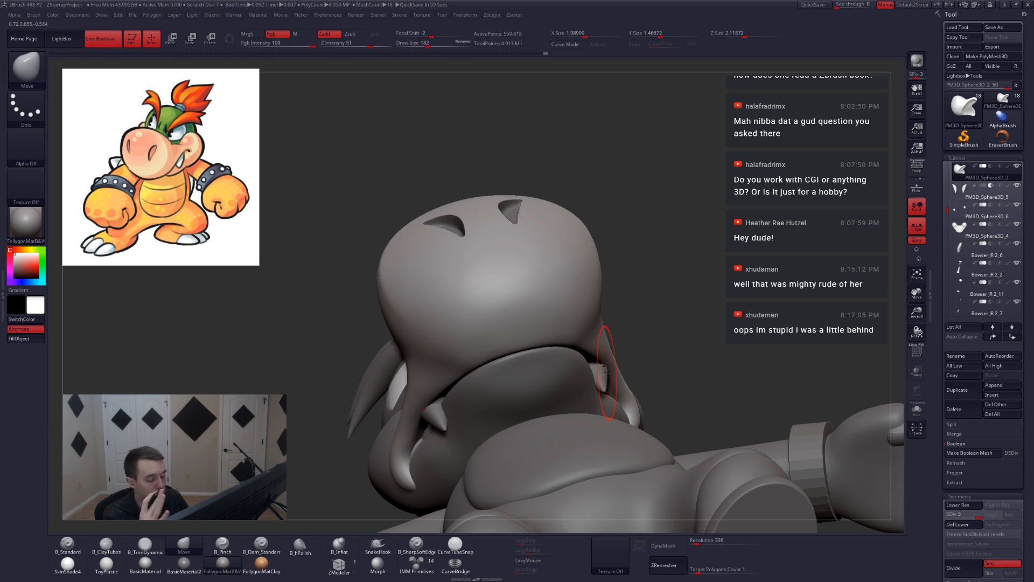
pyautogui.moveTo(609, 391); pyautogui.dragTo(605, 362, button='right')
pyautogui.hotkey('shift', 's')
pyautogui.press('space')
pyautogui.moveTo(605, 361); pyautogui.dragTo(610, 361)
pyautogui.keyDown('shift'); pyautogui.moveTo(609, 360); pyautogui.dragTo(607, 368, button='right'); pyautogui.keyUp('shift')
pyautogui.press('space')
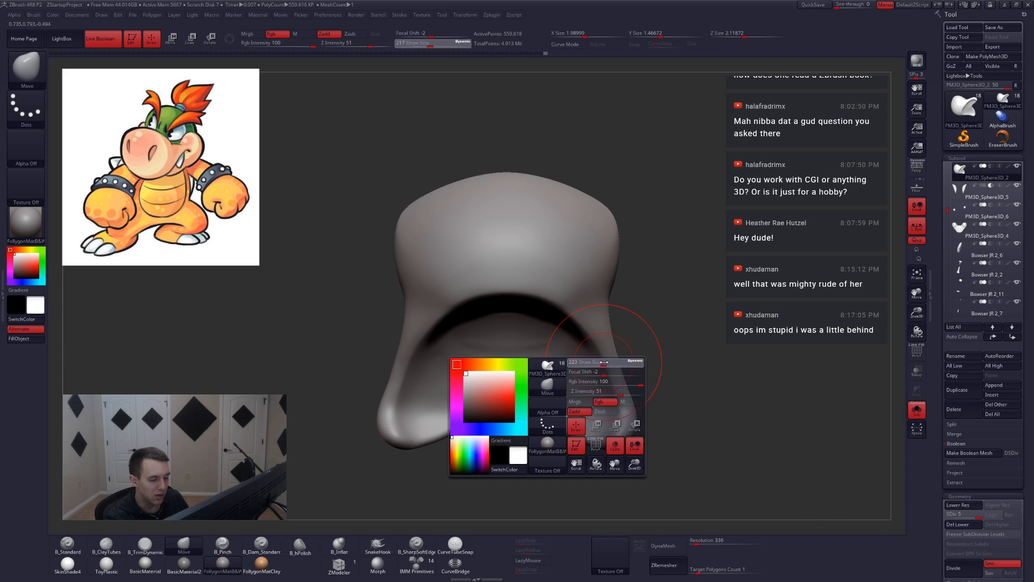
# Lower the snout to subdivision level 2, adjust its sides with the Move brush at size 257, and return it to level 5.
pyautogui.hotkey('shift', 'd')
pyautogui.hotkey('shift', 'd')
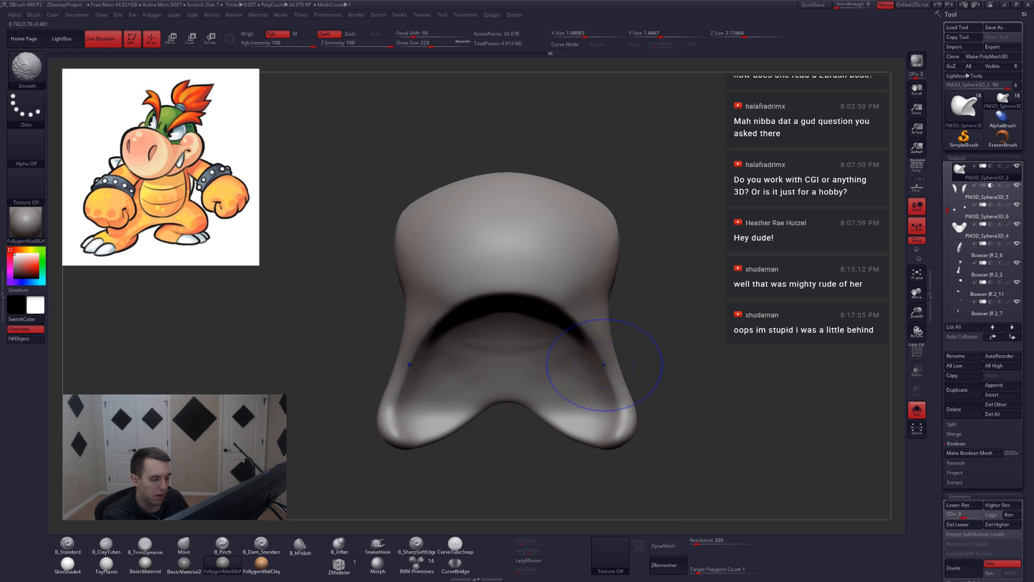
pyautogui.hotkey('shift', 'd')
pyautogui.press('space')
pyautogui.moveTo(603, 359); pyautogui.dragTo(607, 359)
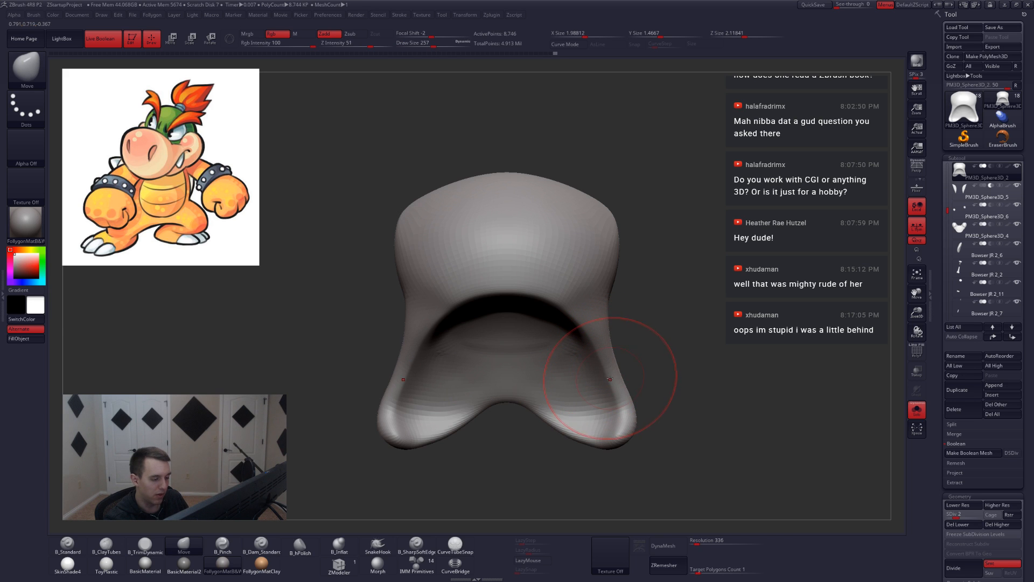
pyautogui.press('d')
pyautogui.press('d')
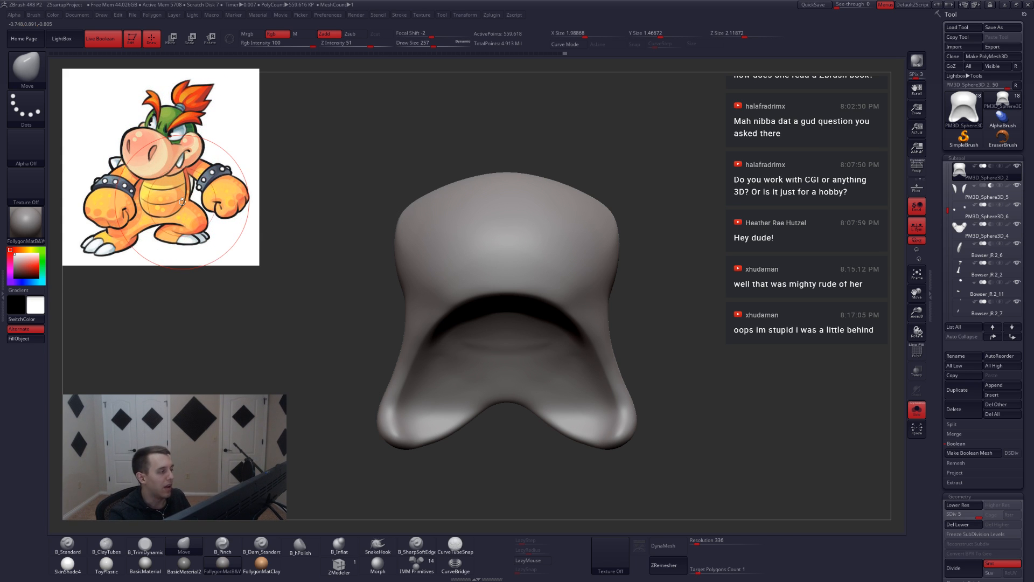
# Select the fang beneath the upper lip and adjust its position with the Move brush at draw size 187.
pyautogui.press('space')
pyautogui.moveTo(670, 255); pyautogui.dragTo(662, 255)
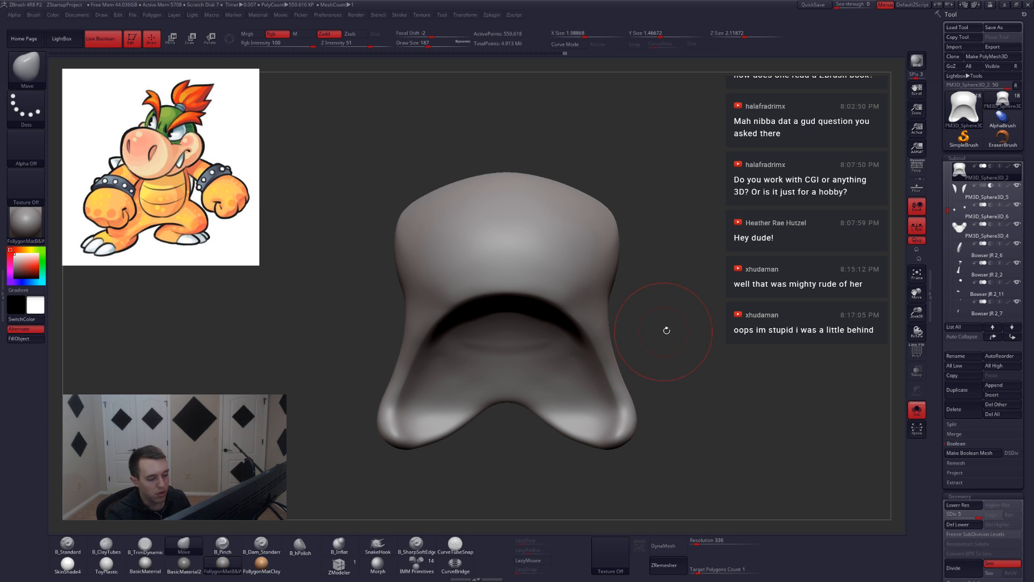
pyautogui.moveTo(666, 330)
pyautogui.mouseDown()
pyautogui.moveTo(654, 386)
pyautogui.moveTo(625, 410)
pyautogui.moveTo(604, 385)
pyautogui.moveTo(592, 386)
pyautogui.moveTo(590, 405)
pyautogui.moveTo(599, 397)
pyautogui.moveTo(590, 374)
pyautogui.mouseUp()
pyautogui.keyDown('alt'); pyautogui.click(595, 390); pyautogui.keyUp('alt')
pyautogui.hotkey('shift', 's')
pyautogui.hotkey('shift', 's')
pyautogui.hotkey('shift', 's')
pyautogui.press('w')
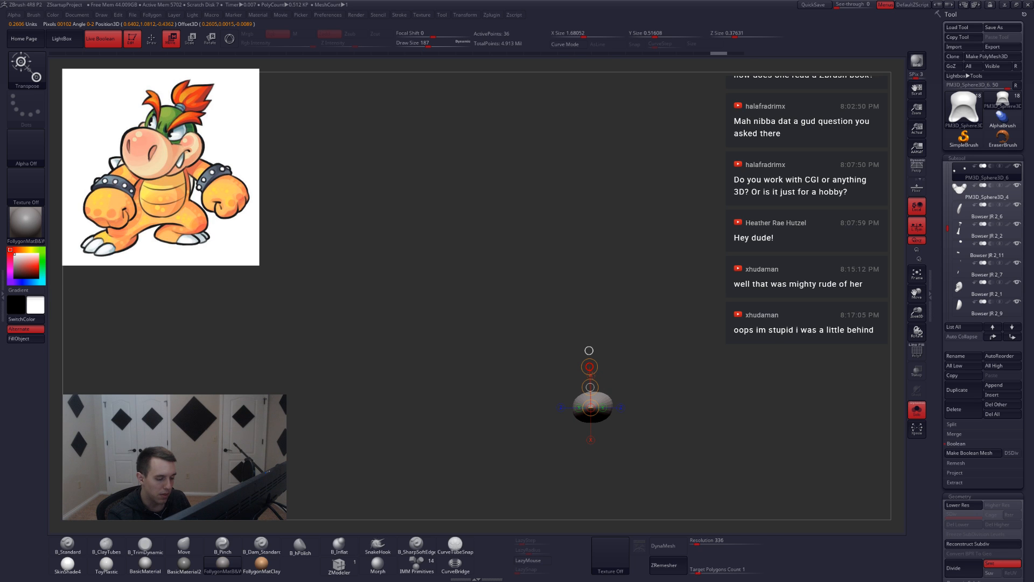
pyautogui.press('q')
pyautogui.hotkey('shift', 's')
pyautogui.moveTo(603, 405); pyautogui.dragTo(603, 396)
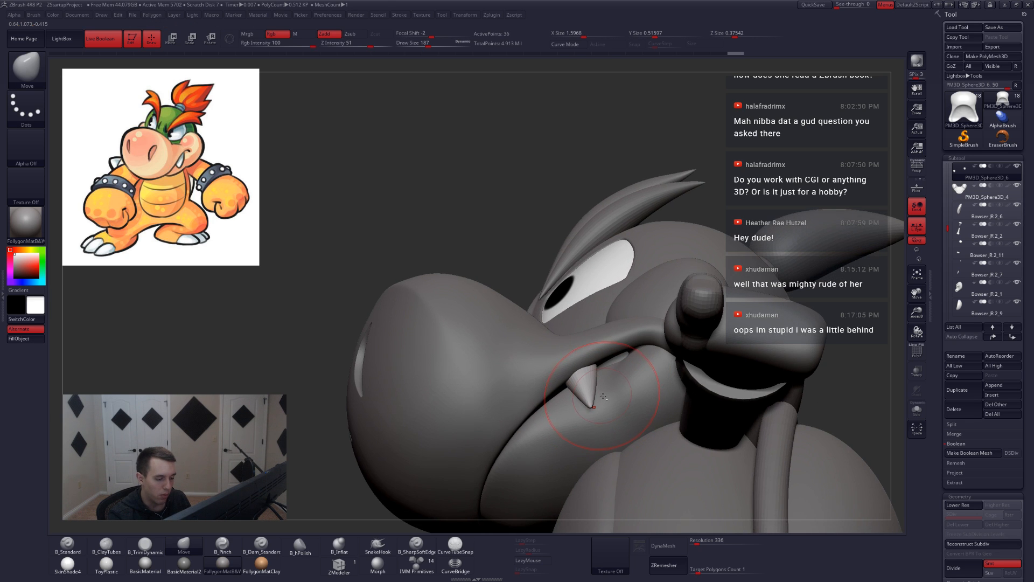
# Select the lower jaw, lasso-mask the patch around the fang, and invert the mask on the isolated mesh.
pyautogui.keyDown('alt'); pyautogui.click(605, 402); pyautogui.keyUp('alt')
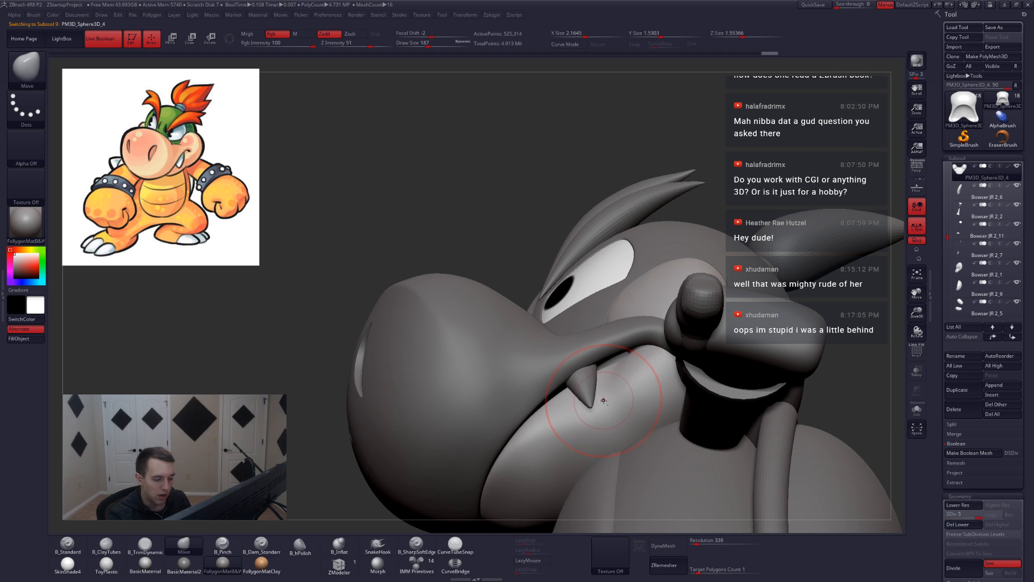
pyautogui.moveTo(603, 400); pyautogui.dragTo(585, 380, button='right')
pyautogui.press('ctrl')
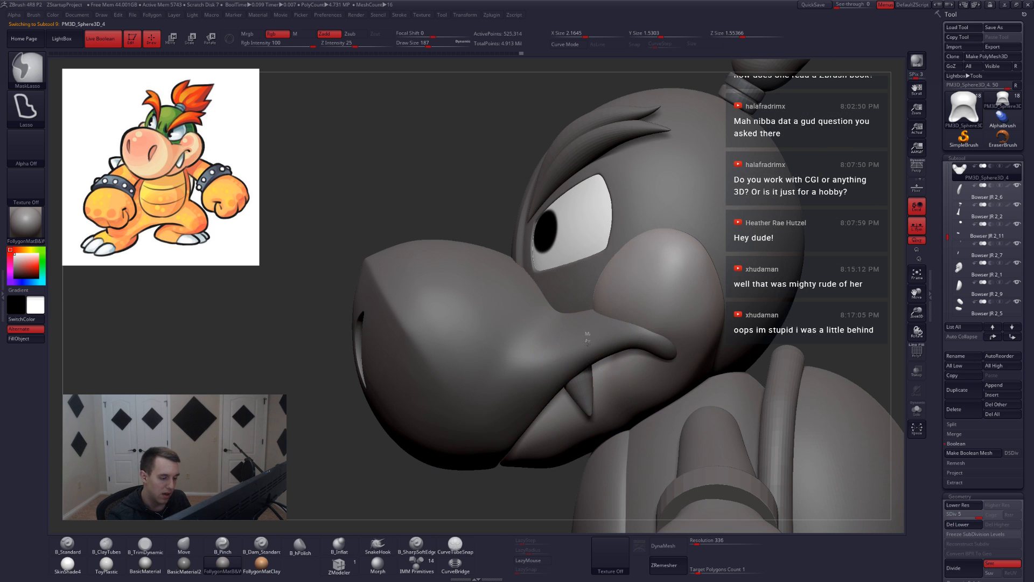
pyautogui.keyDown('ctrl'); pyautogui.moveTo(595, 431); pyautogui.dragTo(527, 330); pyautogui.keyUp('ctrl')
pyautogui.hotkey('shift', 's')
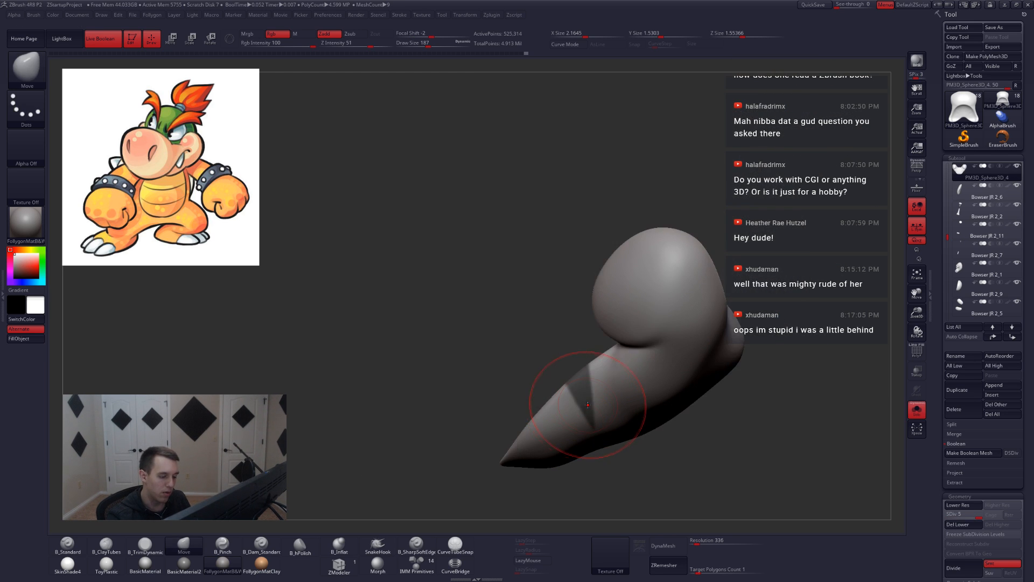
pyautogui.keyDown('ctrl'); pyautogui.click(607, 459); pyautogui.keyUp('ctrl')
# Lower the jaw to subdivision level 3 and soften the mask bordering the fang area, setting the Move brush size to 268.
pyautogui.hotkey('shift', 'd')
pyautogui.hotkey('shift', 'd')
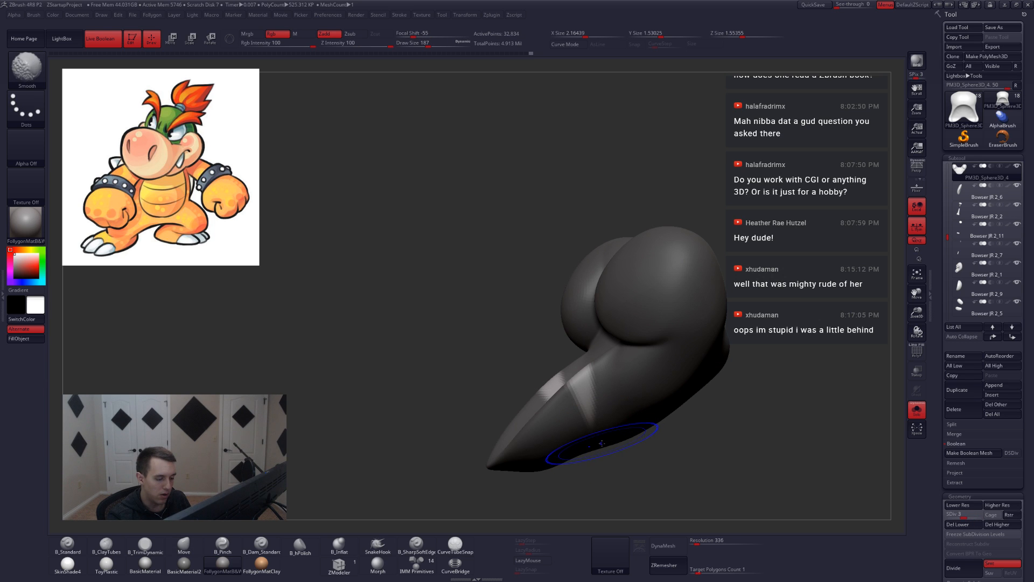
pyautogui.keyDown('ctrl'); pyautogui.click(602, 423); pyautogui.keyUp('ctrl')
pyautogui.moveTo(571, 419); pyautogui.dragTo(593, 395, button='right')
pyautogui.press('space')
pyautogui.moveTo(586, 406); pyautogui.dragTo(592, 406)
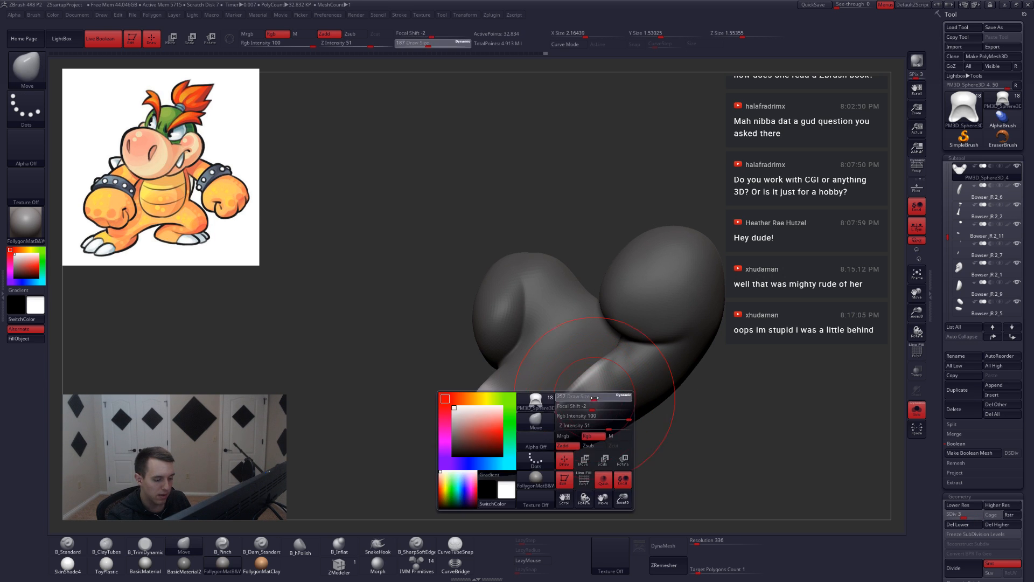
pyautogui.moveTo(583, 410); pyautogui.dragTo(604, 409, button='right')
pyautogui.keyDown('ctrl'); pyautogui.click(607, 441); pyautogui.keyUp('ctrl')
pyautogui.keyDown('ctrl'); pyautogui.click(613, 449); pyautogui.keyUp('ctrl')
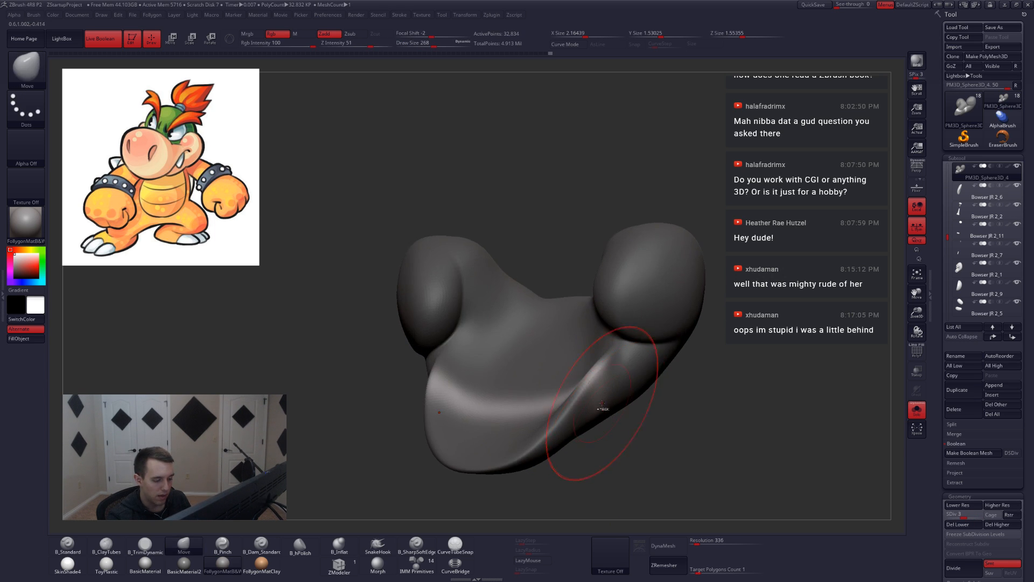
# Adjust the jaw's unmasked fang area with the Move brush at draw size 286 and show the whole character.
pyautogui.press('space')
pyautogui.moveTo(596, 407); pyautogui.dragTo(601, 406)
pyautogui.moveTo(602, 413)
pyautogui.mouseDown(button='right')
pyautogui.moveTo(591, 390)
pyautogui.moveTo(600, 373)
pyautogui.moveTo(603, 399)
pyautogui.moveTo(606, 391)
pyautogui.moveTo(597, 396)
pyautogui.mouseUp(button='right')
pyautogui.keyDown('ctrl'); pyautogui.click(591, 404); pyautogui.keyUp('ctrl')
pyautogui.hotkey('shift', 's')
# Select the fang and nudge it slightly inward beneath the upper lip.
pyautogui.keyDown('alt'); pyautogui.click(602, 401); pyautogui.keyUp('alt')
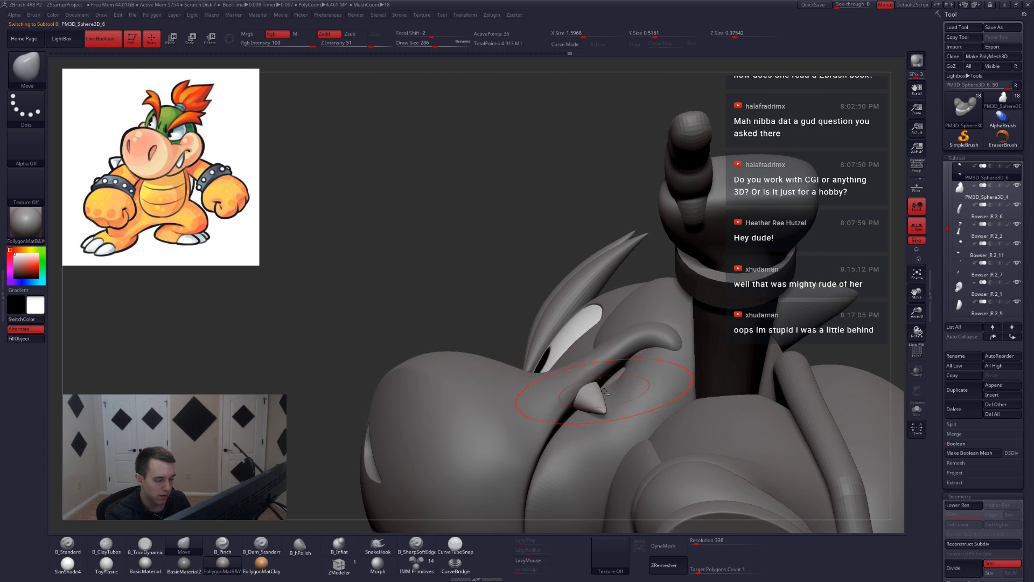
pyautogui.press('w')
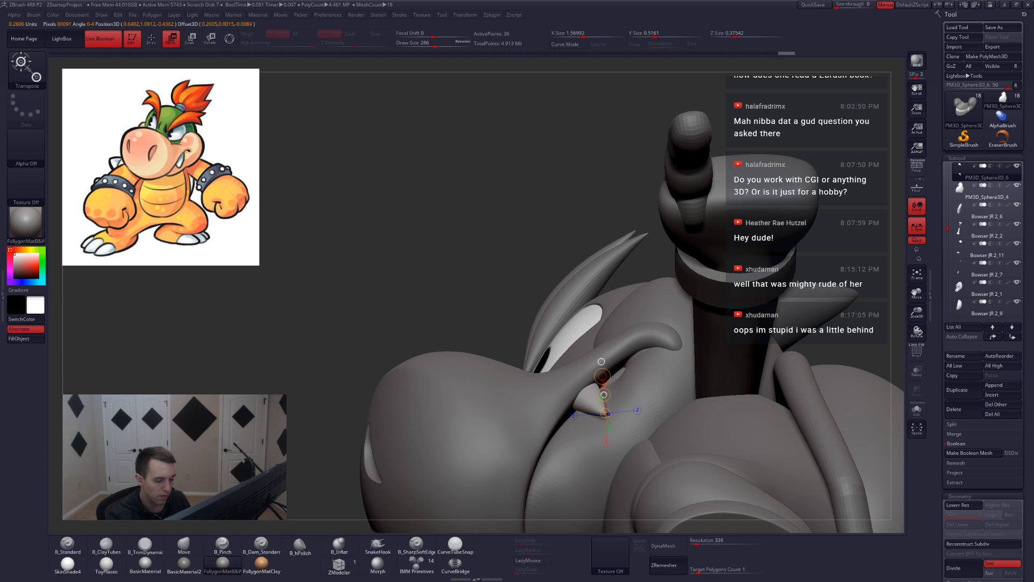
pyautogui.press('q')
pyautogui.moveTo(604, 395)
pyautogui.mouseDown(button='right')
pyautogui.moveTo(624, 386)
pyautogui.moveTo(695, 404)
pyautogui.moveTo(643, 525)
pyautogui.moveTo(593, 409)
pyautogui.moveTo(612, 422)
pyautogui.moveTo(626, 360)
pyautogui.moveTo(623, 381)
pyautogui.moveTo(607, 382)
pyautogui.moveTo(634, 351)
pyautogui.moveTo(636, 386)
pyautogui.mouseUp(button='right')
# Select the lower jaw, lasso-mask its front portion, isolate the mesh, and invert the mask.
pyautogui.keyDown('alt'); pyautogui.click(616, 394); pyautogui.keyUp('alt')
pyautogui.press('ctrl')
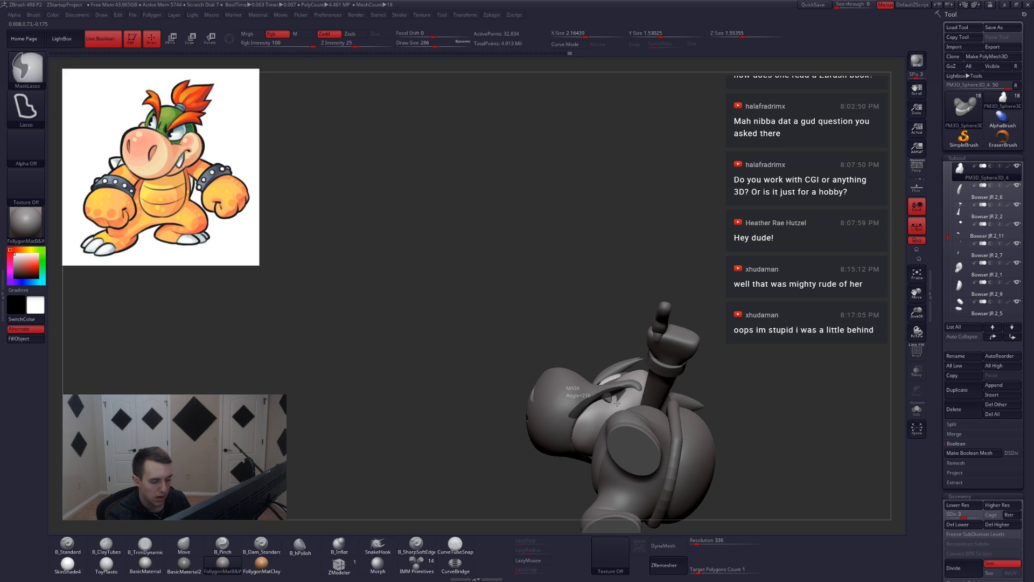
pyautogui.moveTo(633, 366)
pyautogui.mouseDown(button='right')
pyautogui.moveTo(648, 439)
pyautogui.moveTo(594, 393)
pyautogui.mouseUp(button='right')
pyautogui.press('ctrl')
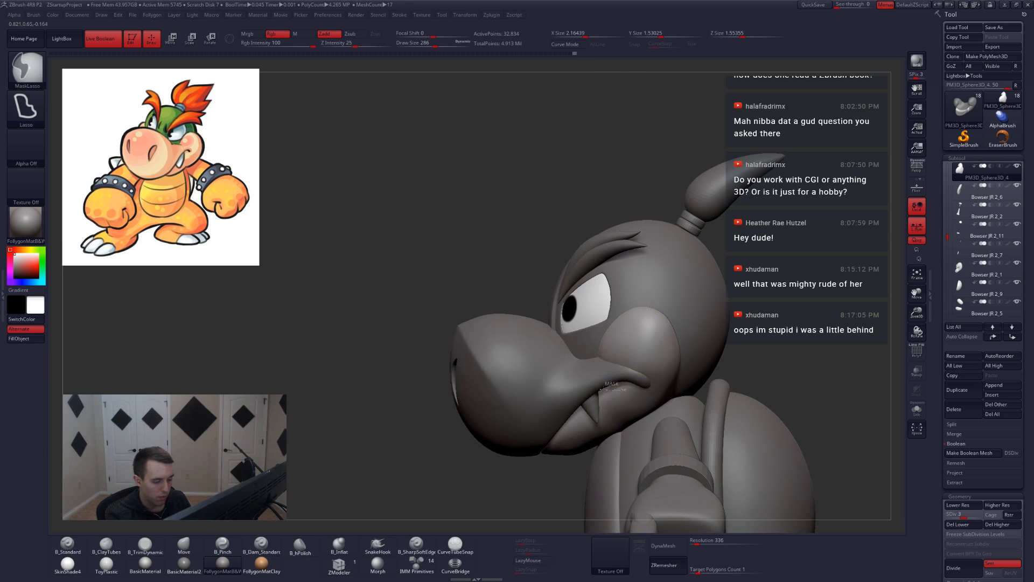
pyautogui.moveTo(529, 487)
pyautogui.keyDown('ctrl'); pyautogui.mouseDown()
pyautogui.moveTo(692, 308)
pyautogui.moveTo(600, 323)
pyautogui.mouseUp(); pyautogui.keyUp('ctrl')
pyautogui.hotkey('shift', 's')
pyautogui.press('ctrl')
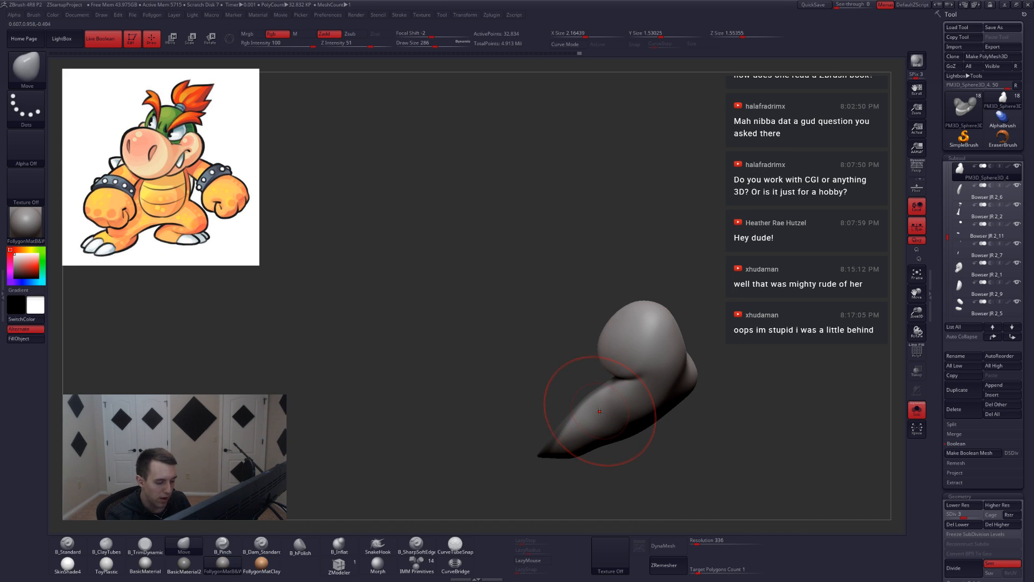
pyautogui.press('ctrl')
pyautogui.keyDown('ctrl'); pyautogui.click(585, 463); pyautogui.keyUp('ctrl')
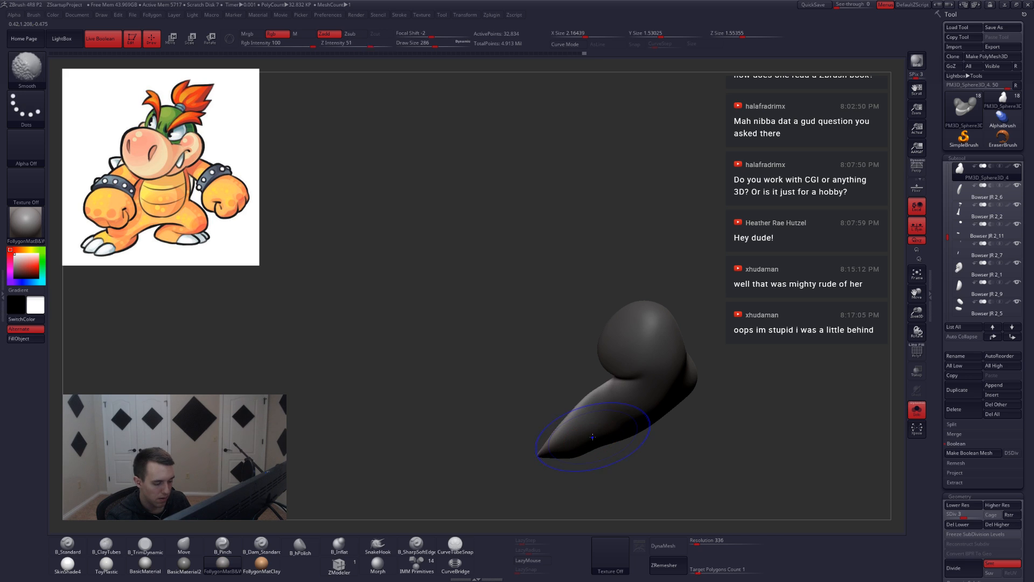
# Drop the jaw to subdivision level 1, reshape its front tip with the Move brush at size 365, and raise the subdivision again.
pyautogui.hotkey('shift', 'd')
pyautogui.hotkey('shift', 'd')
pyautogui.press('space')
pyautogui.moveTo(590, 424)
pyautogui.mouseDown()
pyautogui.moveTo(599, 423)
pyautogui.moveTo(594, 400)
pyautogui.mouseUp()
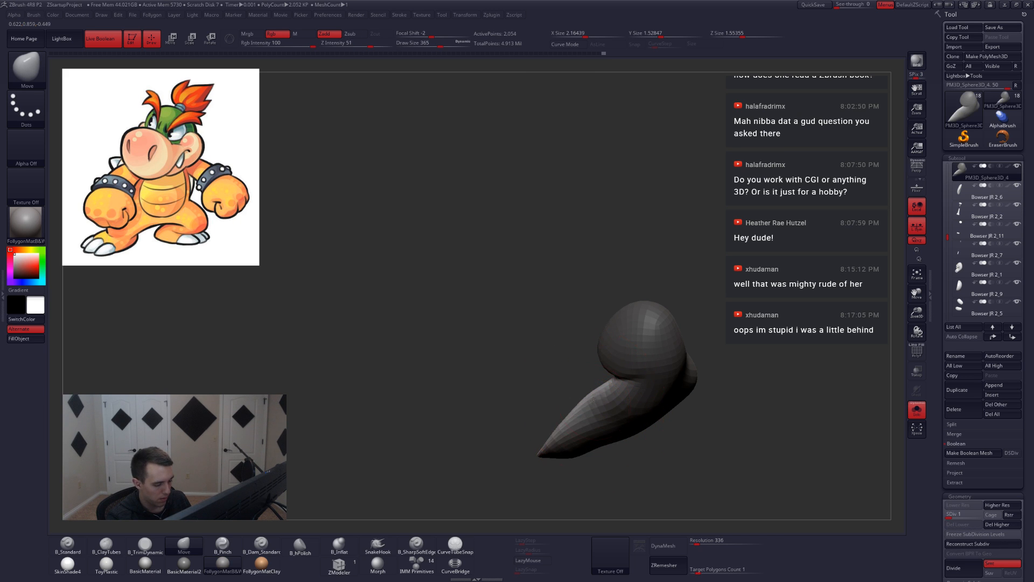
pyautogui.moveTo(561, 434); pyautogui.dragTo(706, 316, button='right')
pyautogui.press('d')
pyautogui.press('d')
pyautogui.press('d')
pyautogui.press('d')
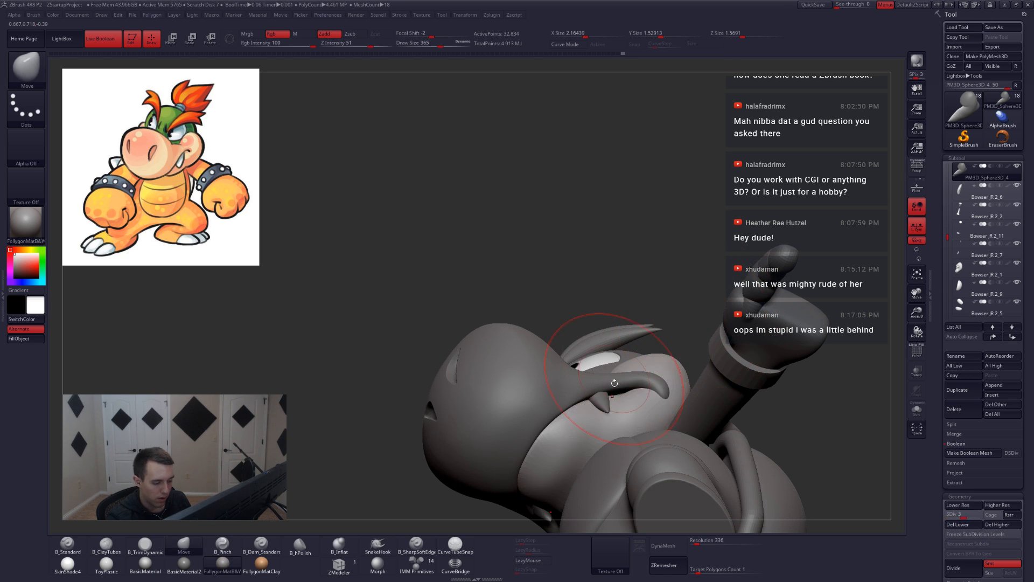
# Select the snout mesh, set the Move brush's draw size to 257, and check the mouth against the full figure.
pyautogui.keyDown('alt'); pyautogui.click(622, 379); pyautogui.keyUp('alt')
pyautogui.moveTo(623, 379)
pyautogui.mouseDown(button='right')
pyautogui.moveTo(593, 382)
pyautogui.moveTo(668, 393)
pyautogui.mouseUp(button='right')
pyautogui.moveTo(667, 393); pyautogui.dragTo(607, 391, button='right')
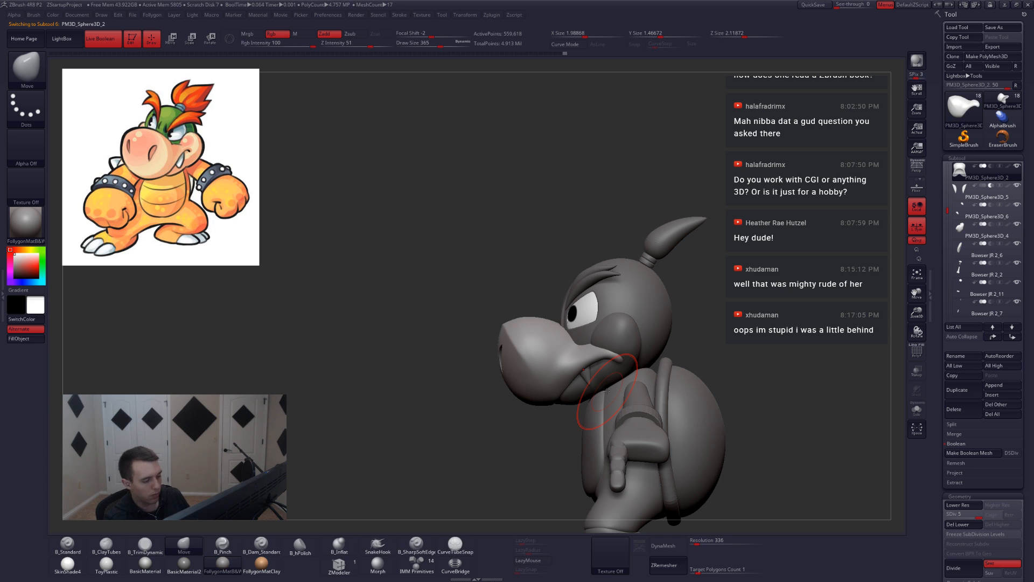
pyautogui.moveTo(583, 383); pyautogui.dragTo(512, 434, button='right')
pyautogui.press('space')
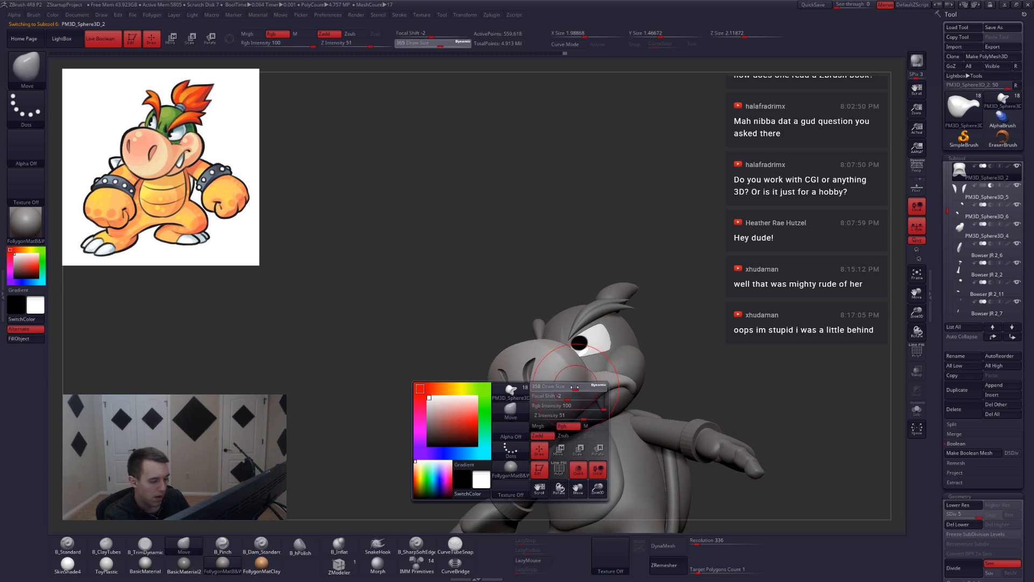
pyautogui.moveTo(560, 393); pyautogui.dragTo(549, 393)
pyautogui.moveTo(571, 412)
pyautogui.mouseDown(button='right')
pyautogui.moveTo(586, 413)
pyautogui.moveTo(566, 407)
pyautogui.mouseUp(button='right')
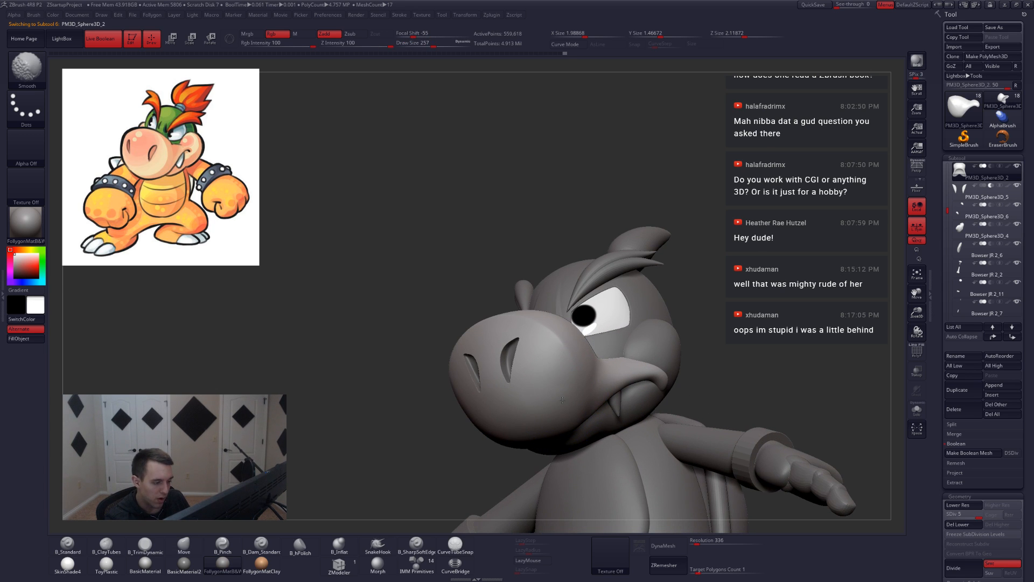
pyautogui.moveTo(680, 351)
pyautogui.mouseDown(button='right')
pyautogui.moveTo(706, 371)
pyautogui.moveTo(650, 325)
pyautogui.moveTo(669, 325)
pyautogui.mouseUp(button='right')
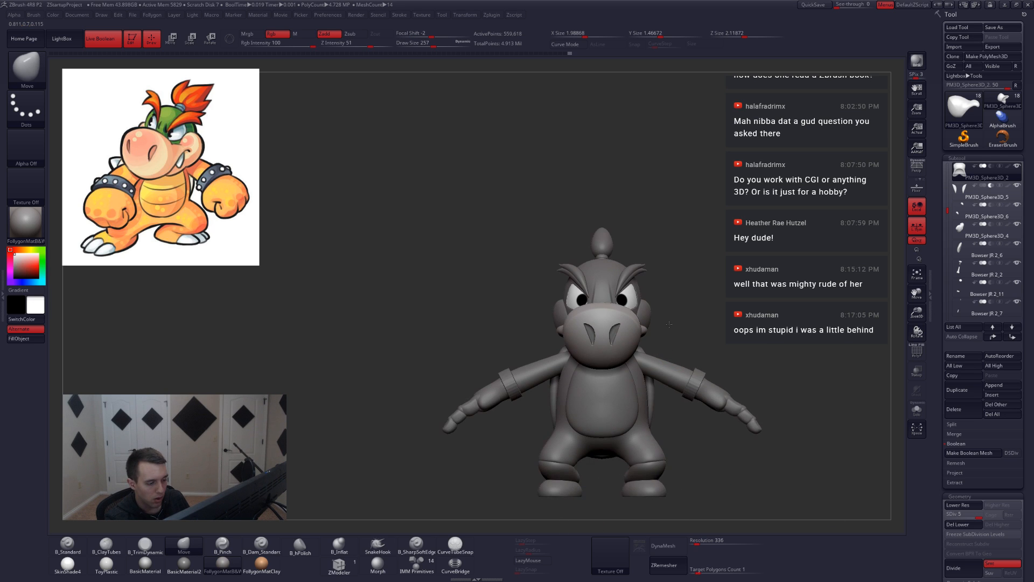
pyautogui.keyDown('alt'); pyautogui.moveTo(740, 386); pyautogui.dragTo(705, 341, button='right'); pyautogui.keyUp('alt')
# Select the back shell, set the Move brush's draw size to 753, and make the rim around the shell active.
pyautogui.moveTo(639, 385)
pyautogui.mouseDown(button='right')
pyautogui.moveTo(582, 382)
pyautogui.moveTo(641, 384)
pyautogui.moveTo(635, 376)
pyautogui.moveTo(662, 386)
pyautogui.moveTo(612, 374)
pyautogui.mouseUp(button='right')
pyautogui.keyDown('alt'); pyautogui.click(612, 373); pyautogui.keyUp('alt')
pyautogui.press('space')
pyautogui.moveTo(614, 386); pyautogui.dragTo(631, 390)
pyautogui.press('space')
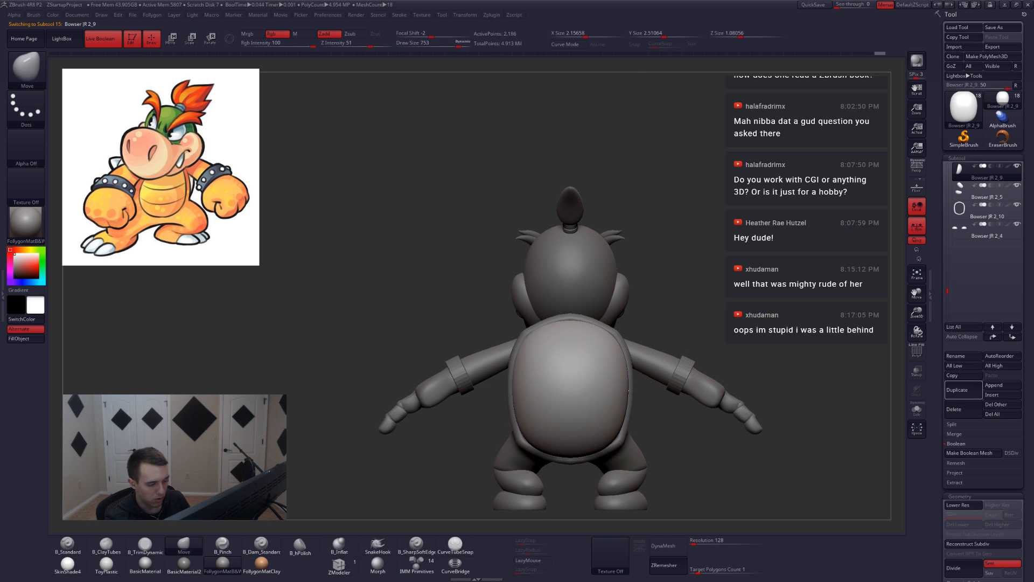
pyautogui.moveTo(629, 393); pyautogui.dragTo(640, 340, button='right')
pyautogui.keyDown('alt'); pyautogui.click(635, 385); pyautogui.keyUp('alt')
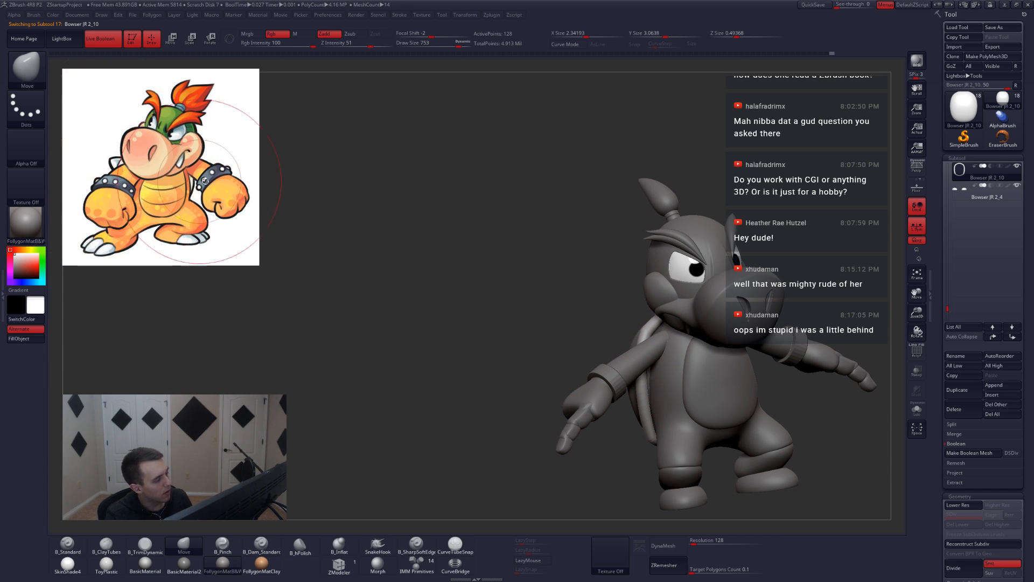
# Switch to the browser's "bowser jr back" image results and open the DeviantArt front-and-back figure to examine the shell.
pyautogui.hotkey('alt', 'Tab')
pyautogui.click(571, 161)
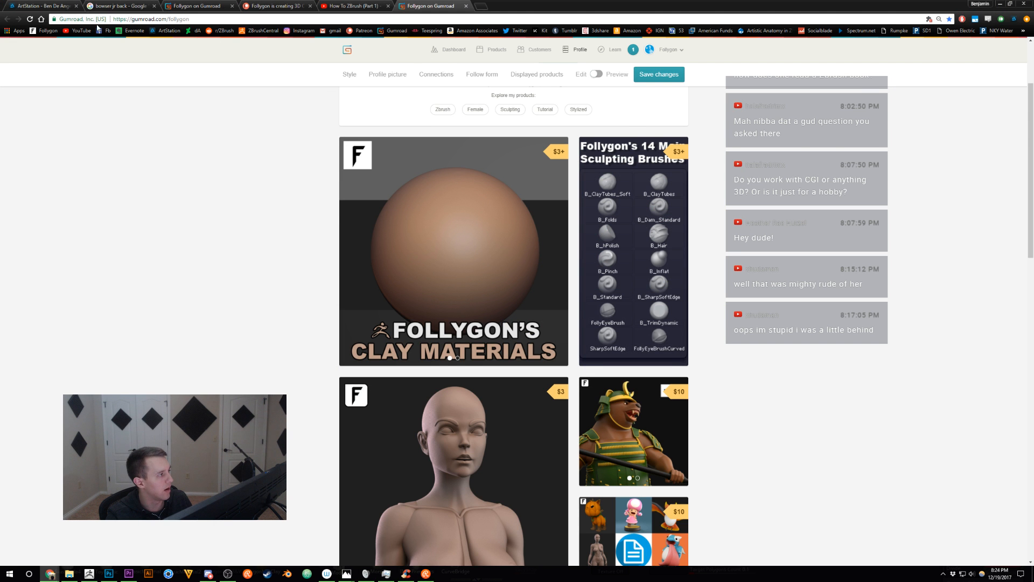
pyautogui.click(116, 6)
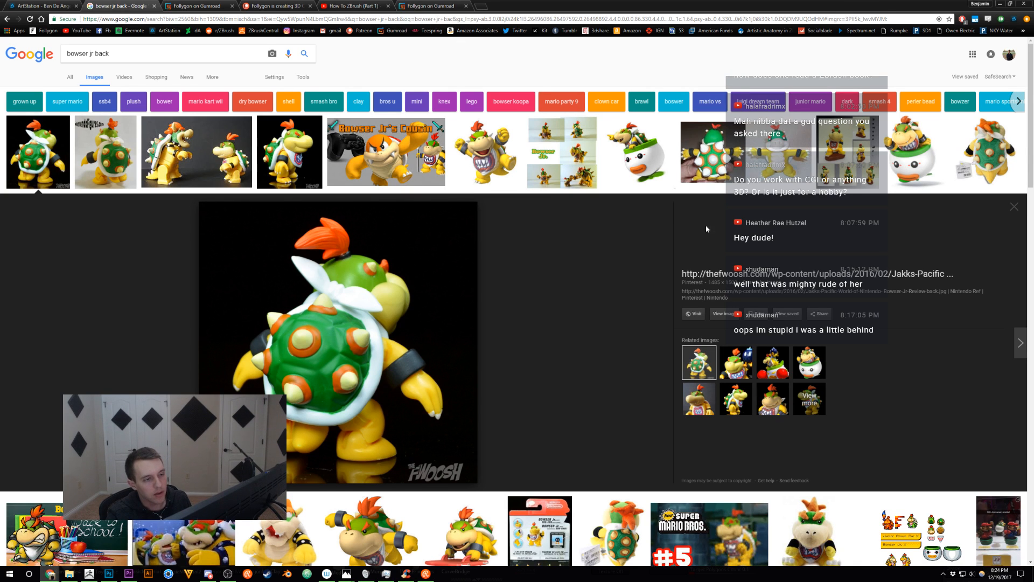
pyautogui.click(706, 160)
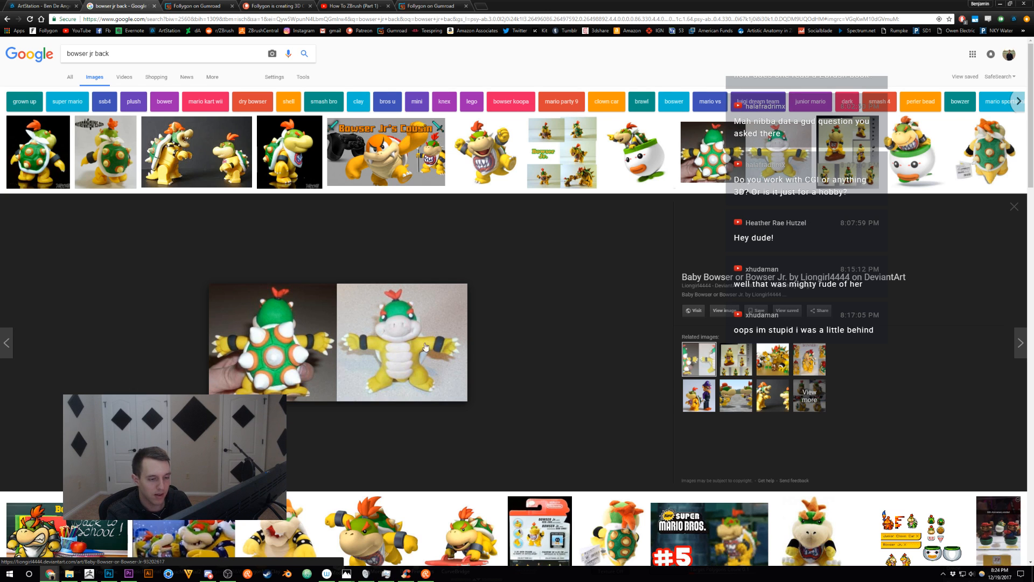
# Open the back-view toy photos in the image results, ending on the Jakks Pacific figure, to examine the shell and its rim.
pyautogui.click(42, 146)
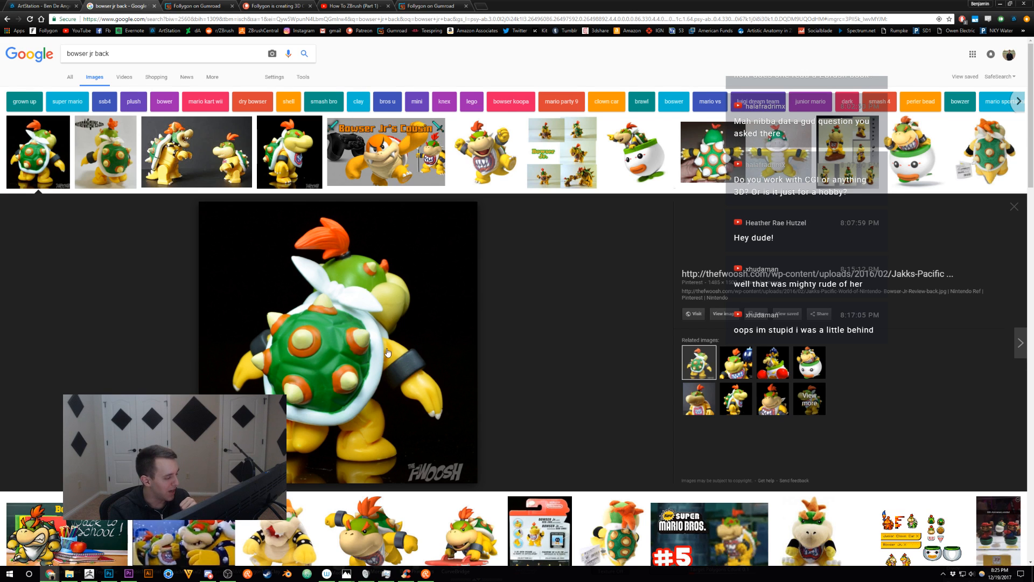
pyautogui.click(184, 158)
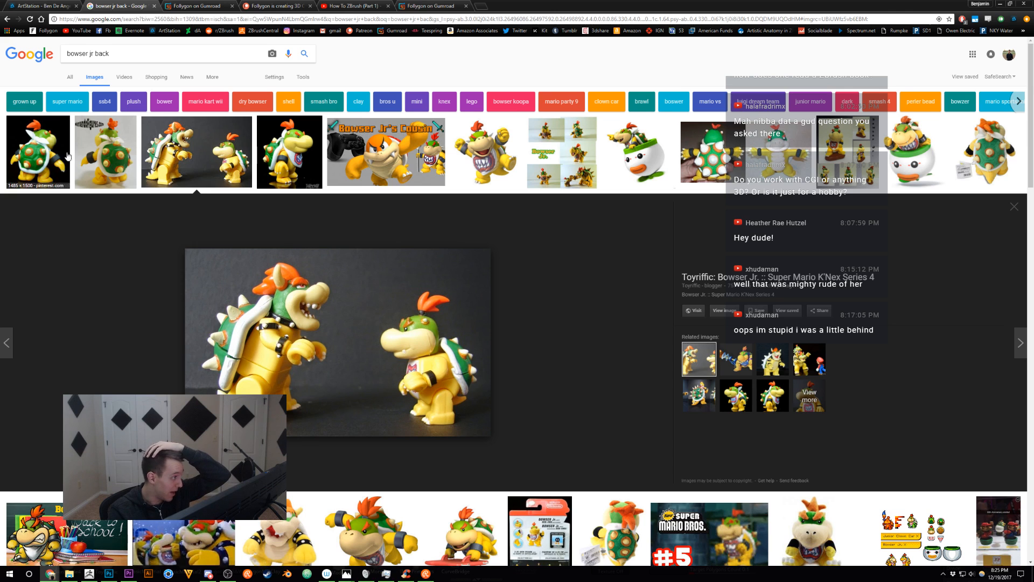
pyautogui.click(47, 147)
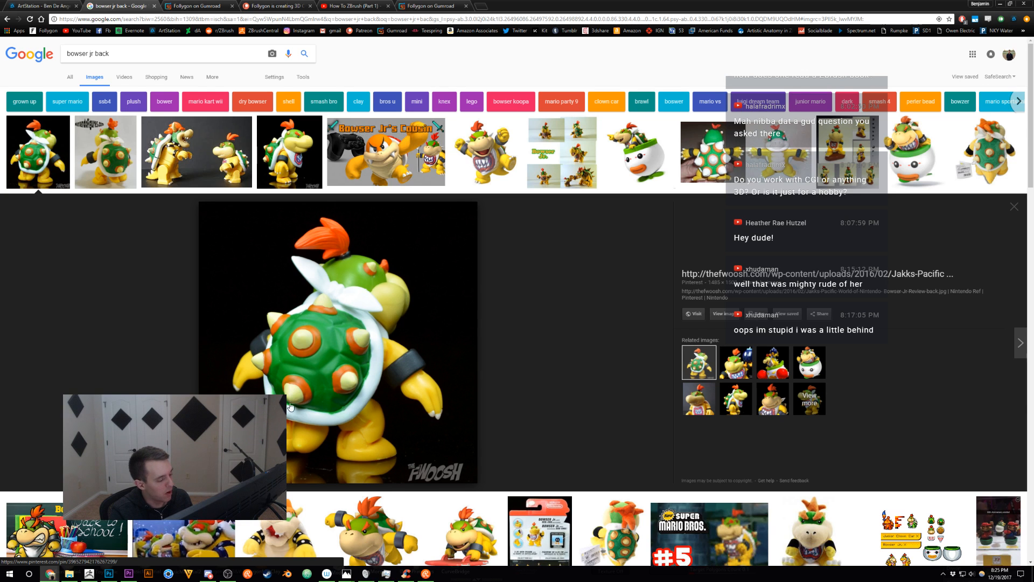
# Switch to ZBrush and set the Move brush's draw size to 344 for working on the rim around the back shell.
pyautogui.hotkey('alt', 'Tab')
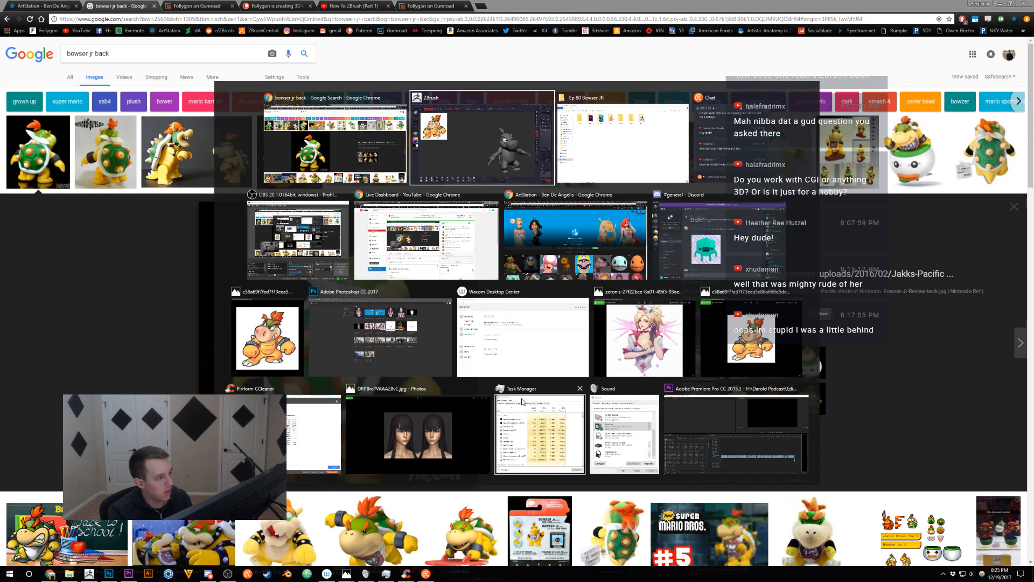
pyautogui.moveTo(584, 369); pyautogui.dragTo(565, 346)
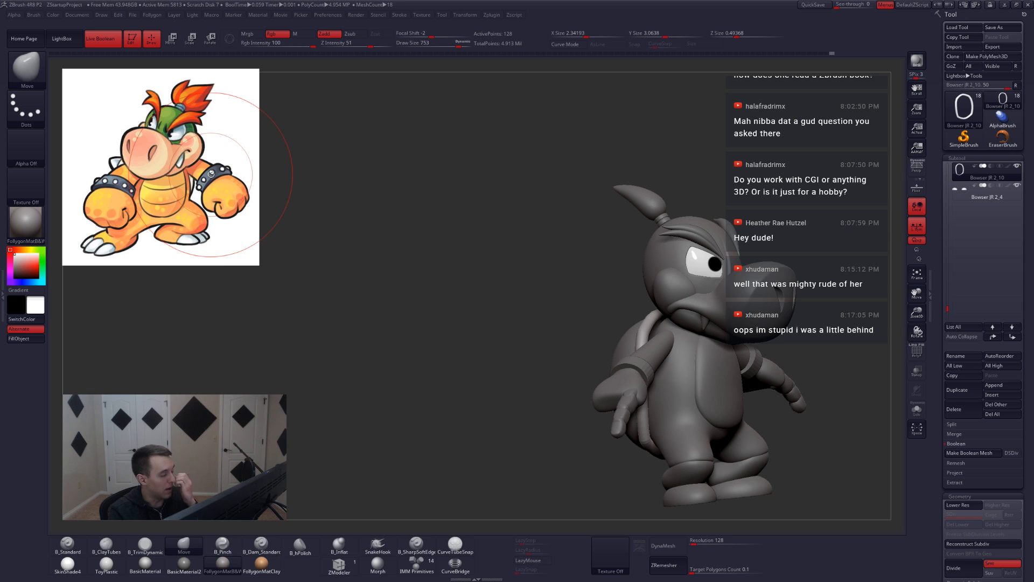
pyautogui.moveTo(570, 394); pyautogui.dragTo(544, 392)
pyautogui.keyDown('alt'); pyautogui.moveTo(544, 392); pyautogui.dragTo(481, 387, button='right'); pyautogui.keyUp('alt')
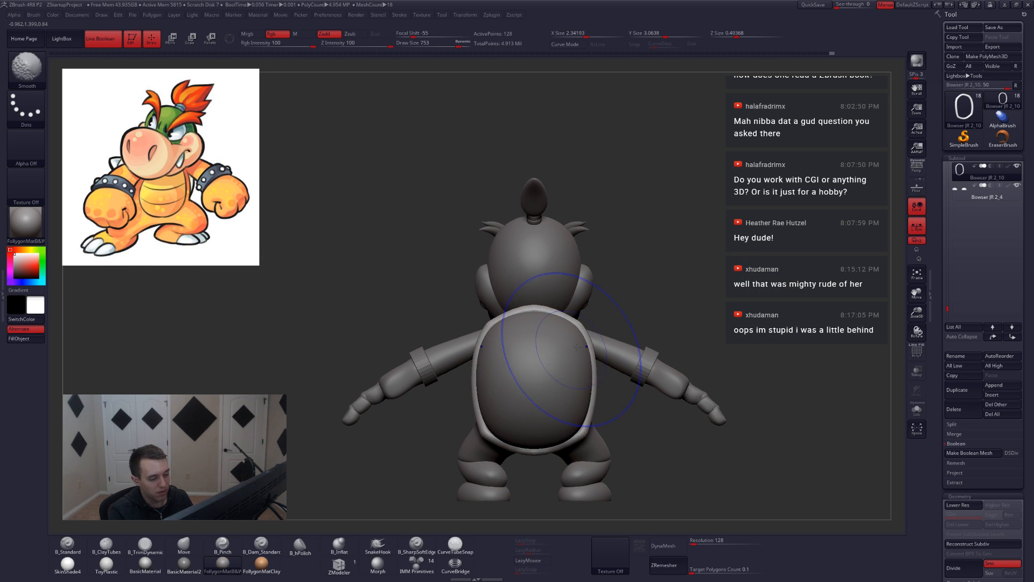
pyautogui.hotkey('shift', 'f')
pyautogui.keyDown('ctrl'); pyautogui.moveTo(583, 357); pyautogui.dragTo(605, 375, button='right'); pyautogui.keyUp('ctrl')
pyautogui.hotkey('shift', 'f')
pyautogui.press('space')
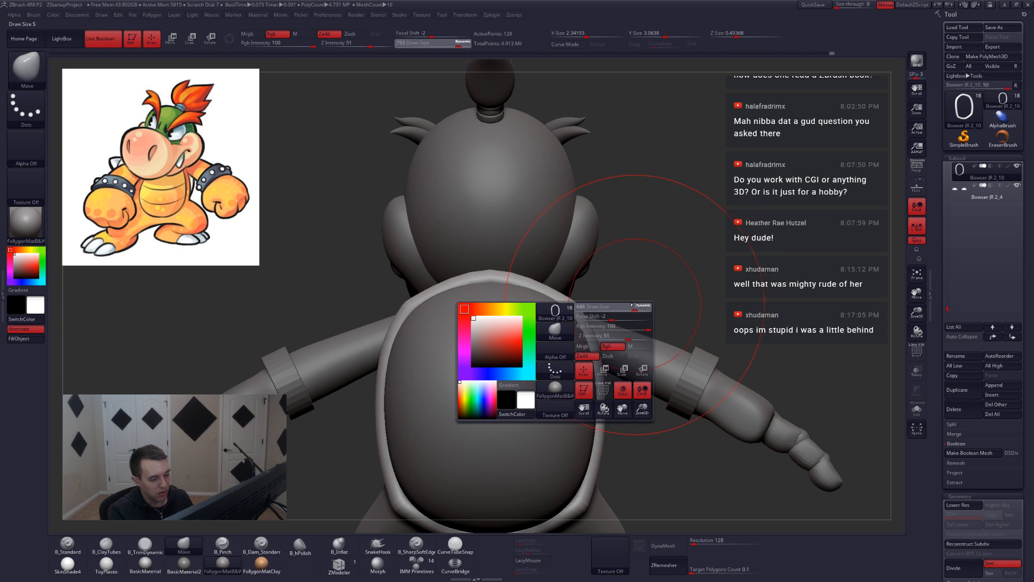
pyautogui.hotkey('ctrl', 'shift', 'f')
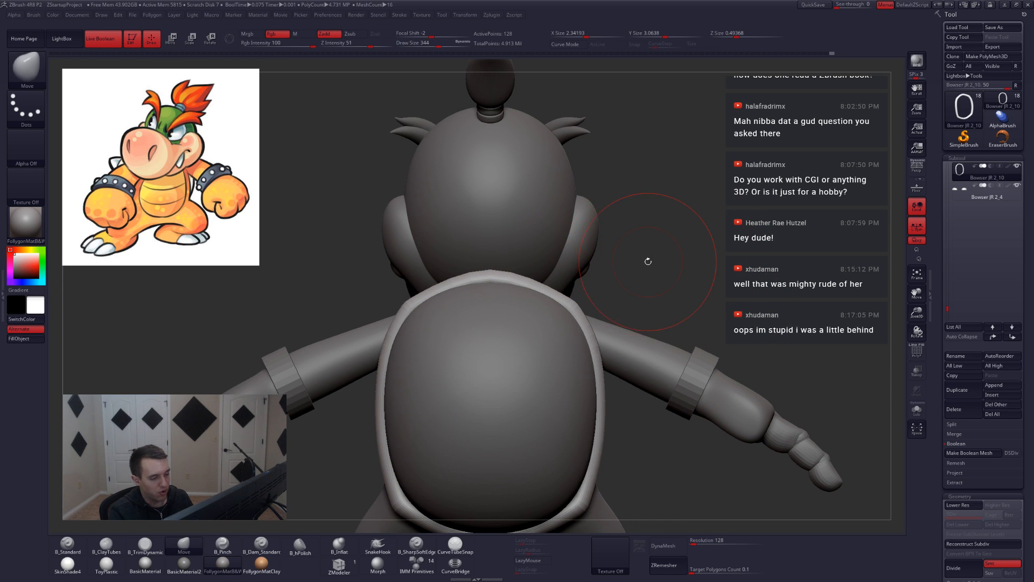
# Isolate the shell rim, subdivide it to level 6, and bring the rest of the figure back.
pyautogui.hotkey('shift', 's')
pyautogui.hotkey('shift', 'f')
pyautogui.hotkey('shift', 'd')
pyautogui.press('b')
pyautogui.press('m')
pyautogui.press('v')
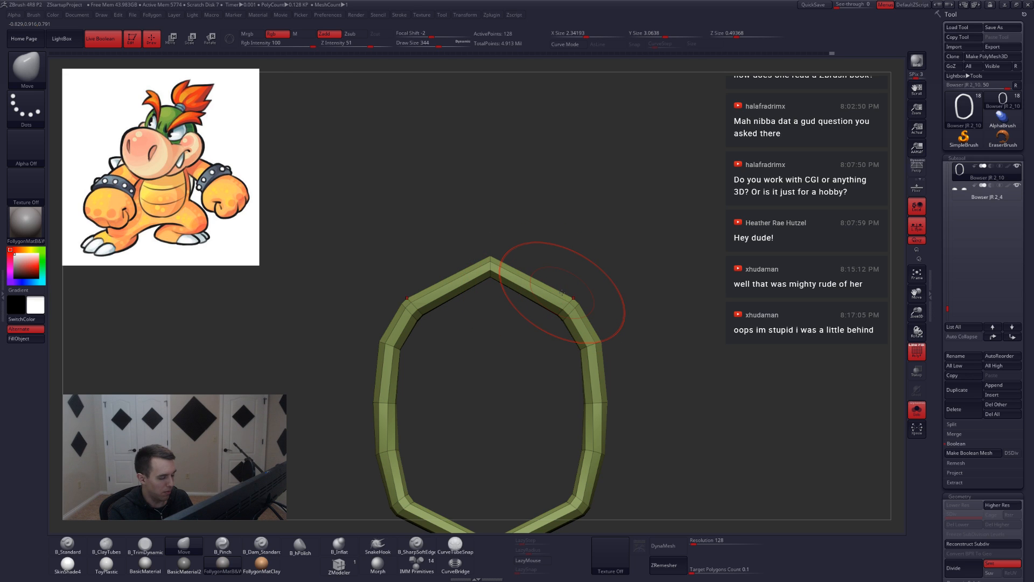
pyautogui.press('d')
pyautogui.press('d')
pyautogui.press('d')
pyautogui.press('d')
pyautogui.press('d')
pyautogui.hotkey('shift', 'f')
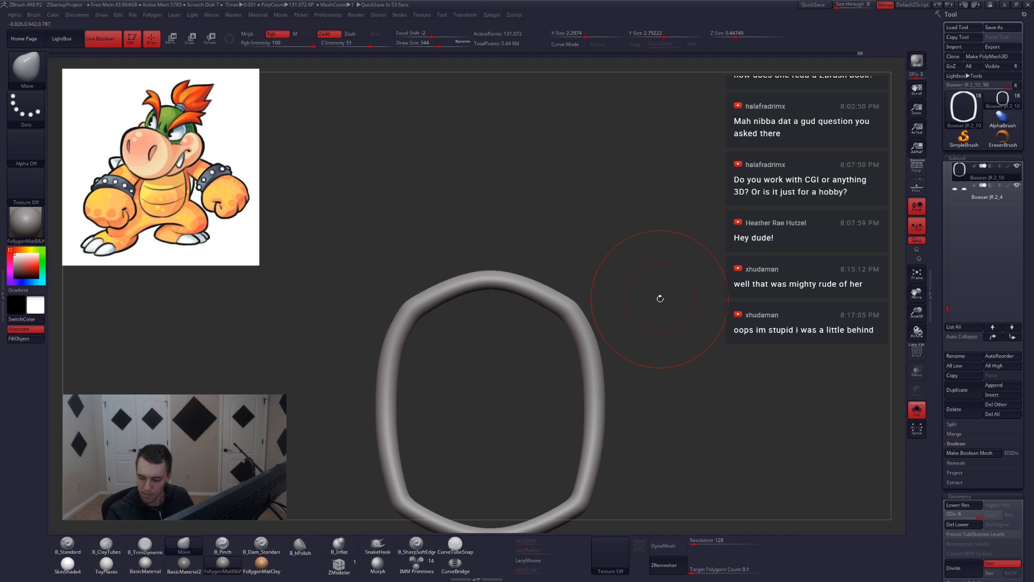
pyautogui.hotkey('shift', 's')
# Drop the rim to subdivision level 4 and raise its bottom edge with the Move brush at draw size 460.
pyautogui.keyDown('alt'); pyautogui.moveTo(650, 458); pyautogui.dragTo(710, 468); pyautogui.keyUp('alt')
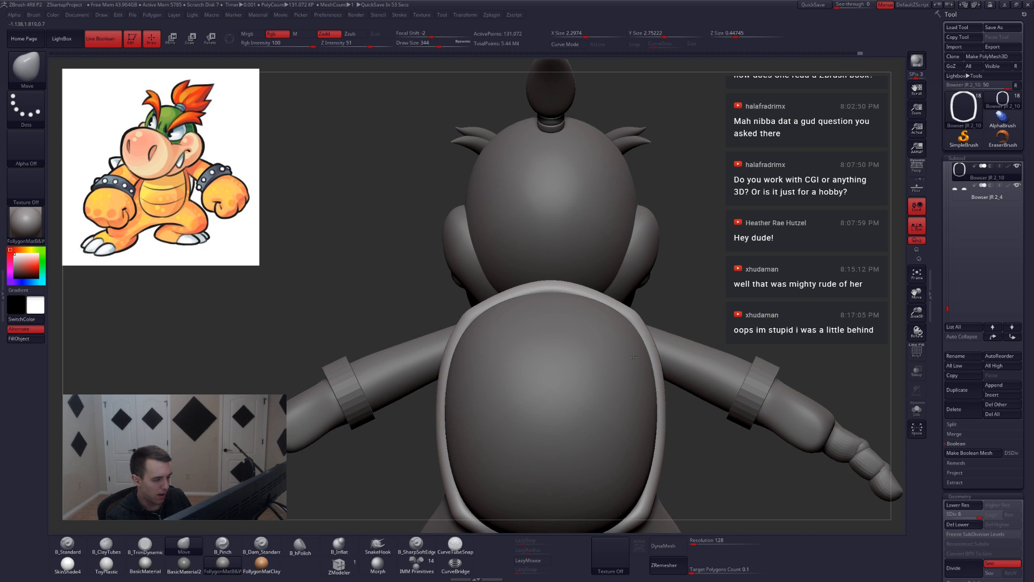
pyautogui.press('space')
pyautogui.moveTo(549, 304); pyautogui.dragTo(561, 304)
pyautogui.hotkey('shift', 'd')
pyautogui.hotkey('shift', 'd')
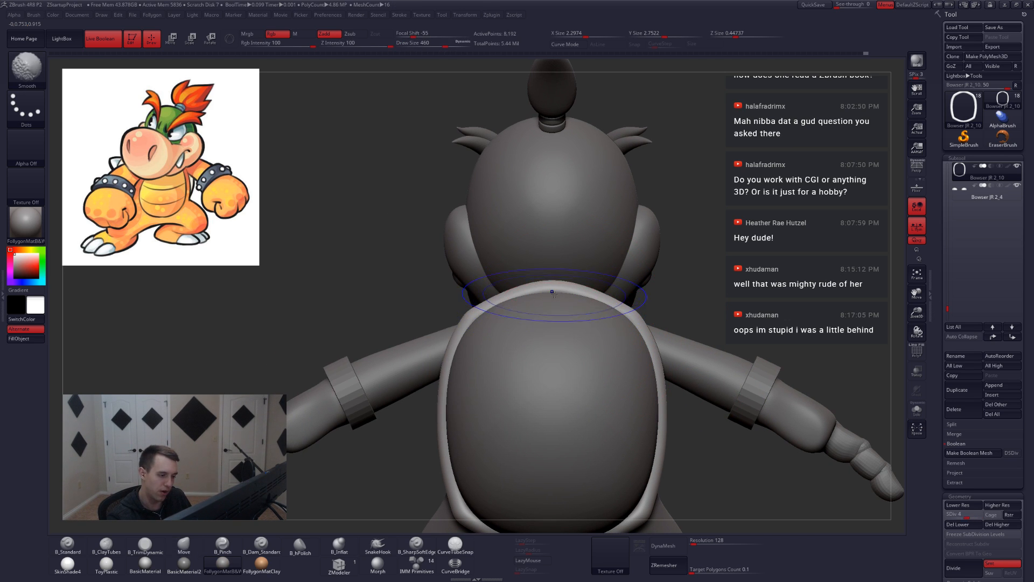
pyautogui.press('b')
pyautogui.press('m')
pyautogui.press('v')
pyautogui.keyDown('alt'); pyautogui.moveTo(611, 406); pyautogui.dragTo(613, 284, button='right'); pyautogui.keyUp('alt')
pyautogui.moveTo(577, 434); pyautogui.dragTo(579, 429)
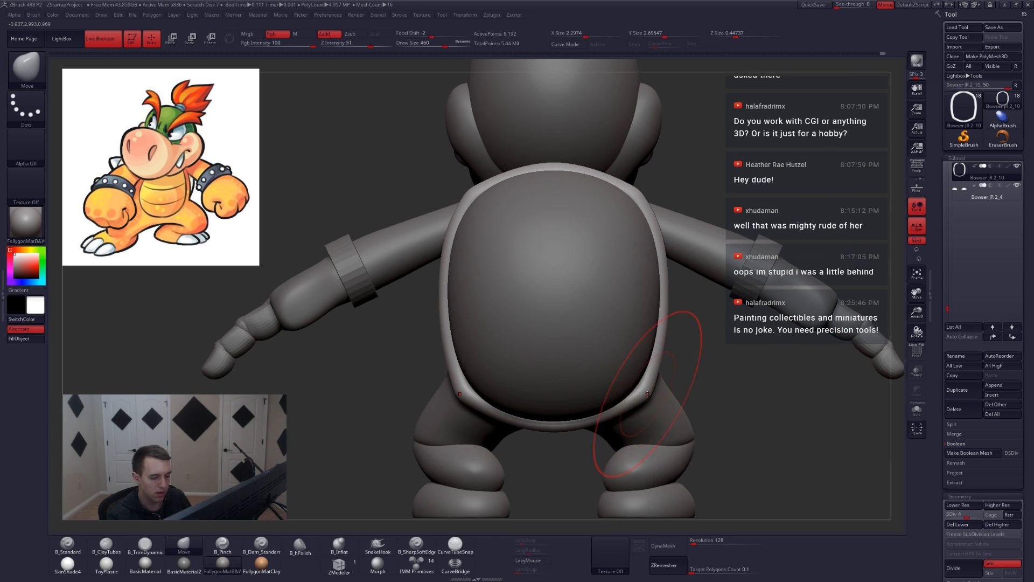
# Drop the rim to subdivision level 2 and adjust its lower corners with the Move brush at draw size 274.
pyautogui.press('space')
pyautogui.moveTo(649, 394); pyautogui.dragTo(639, 393)
pyautogui.hotkey('shift', 'd')
pyautogui.hotkey('shift', 'd')
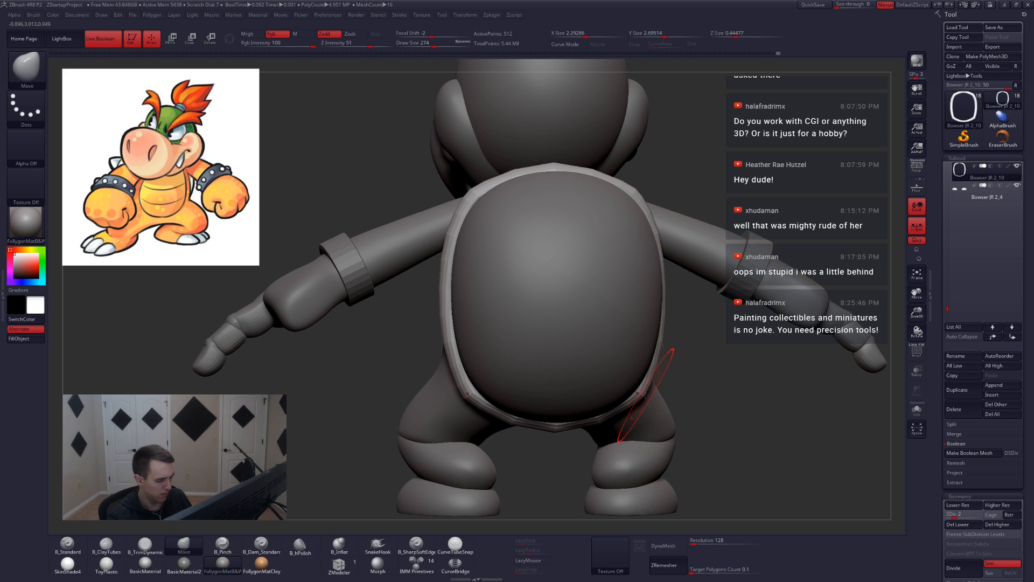
pyautogui.moveTo(645, 395); pyautogui.dragTo(614, 302, button='right')
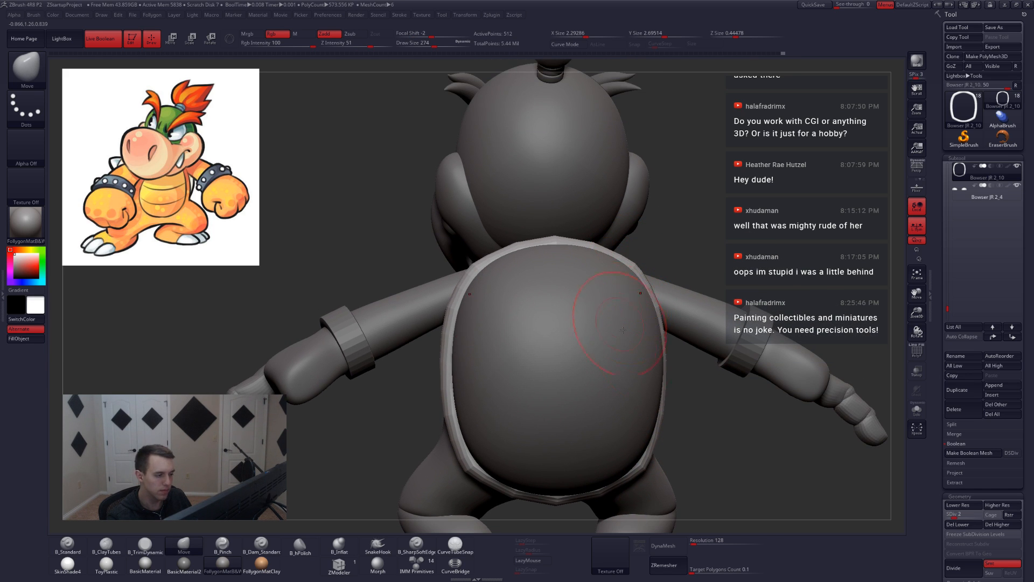
# Isolate the rim in wireframe and inspect its shape and edge flow at subdivision levels 1 and 2.
pyautogui.hotkey('shift', 'f')
pyautogui.hotkey('alt', 's')
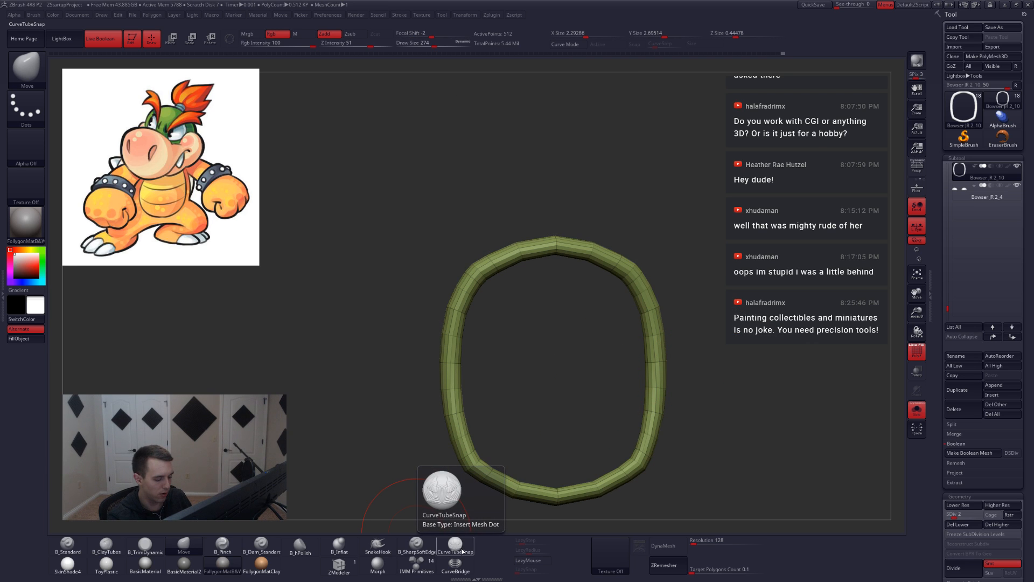
pyautogui.hotkey('shift', 'd')
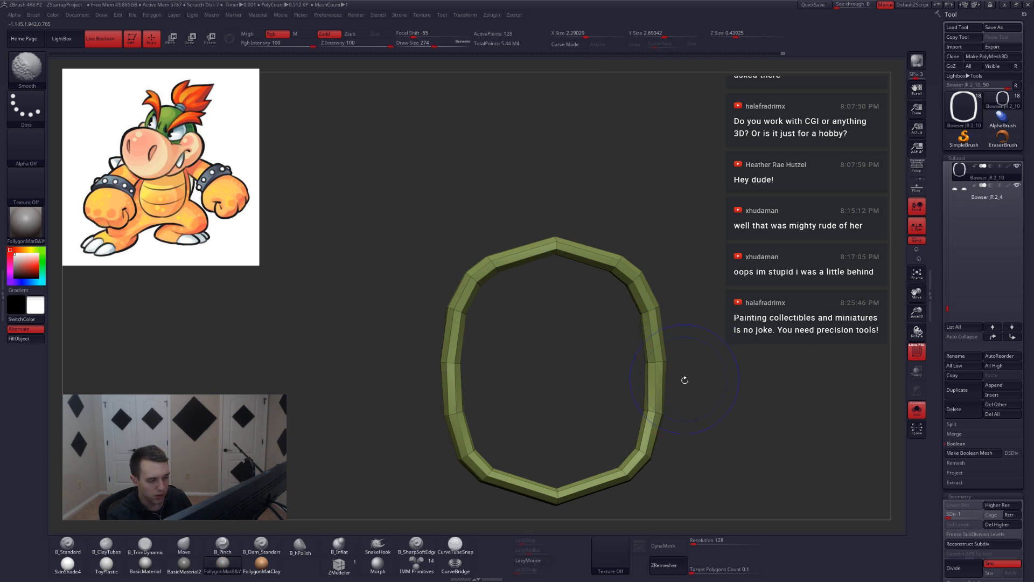
pyautogui.moveTo(684, 381); pyautogui.dragTo(643, 381)
pyautogui.press('d')
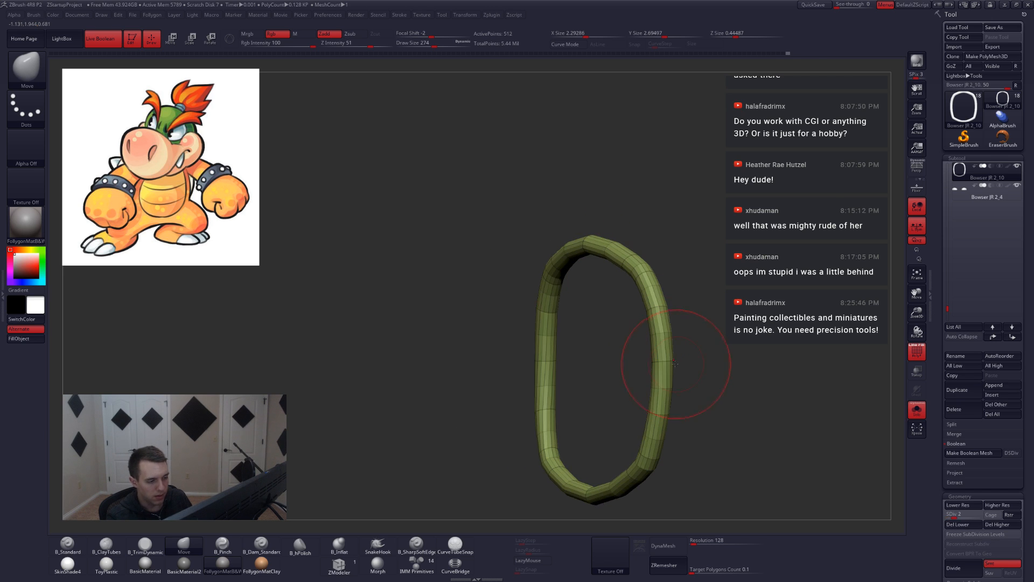
pyautogui.hotkey('shift', 'd')
pyautogui.moveTo(673, 369); pyautogui.dragTo(683, 373)
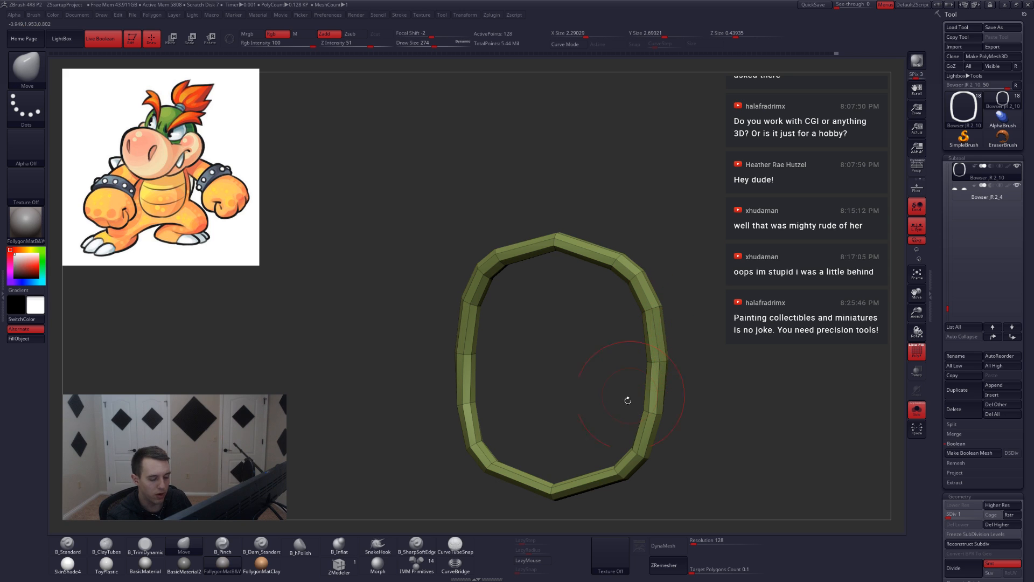
# Return the rim to subdivision level 6, turn off the wireframe, and show the whole figure again.
pyautogui.press('d')
pyautogui.press('d')
pyautogui.press('d')
pyautogui.press('d')
pyautogui.press('d')
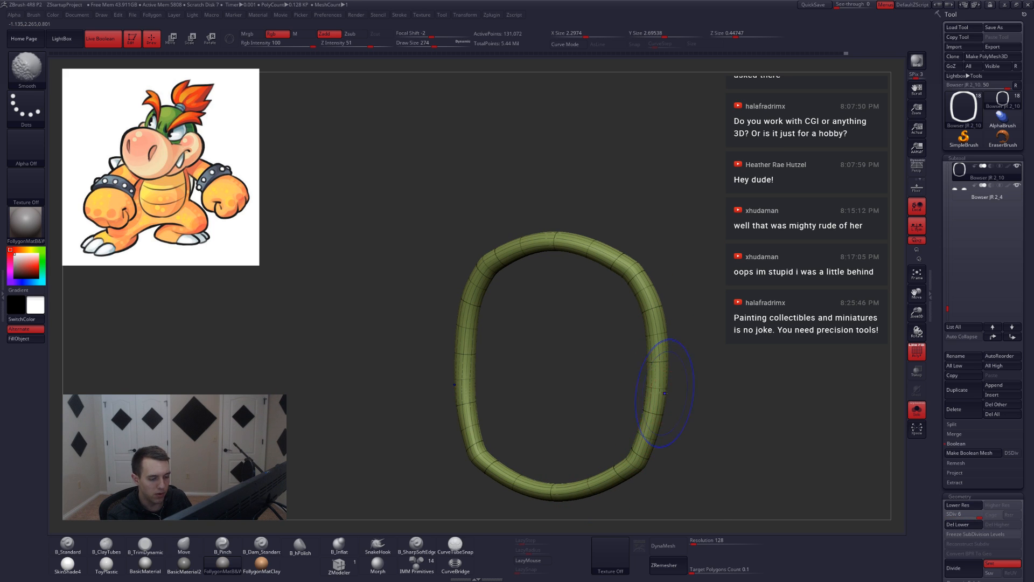
pyautogui.hotkey('shift', 'f')
pyautogui.hotkey('shift', 's')
pyautogui.moveTo(664, 359); pyautogui.dragTo(657, 372, button='right')
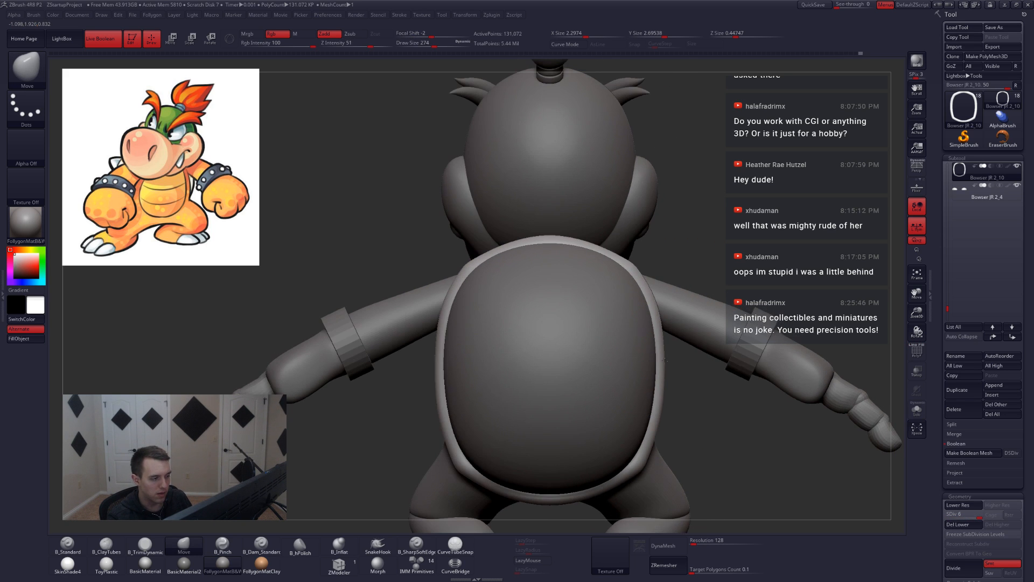
# Compare the rim with the browser's back-view toy photo and make the back shell mesh active in ZBrush.
pyautogui.hotkey('alt', 'Tab')
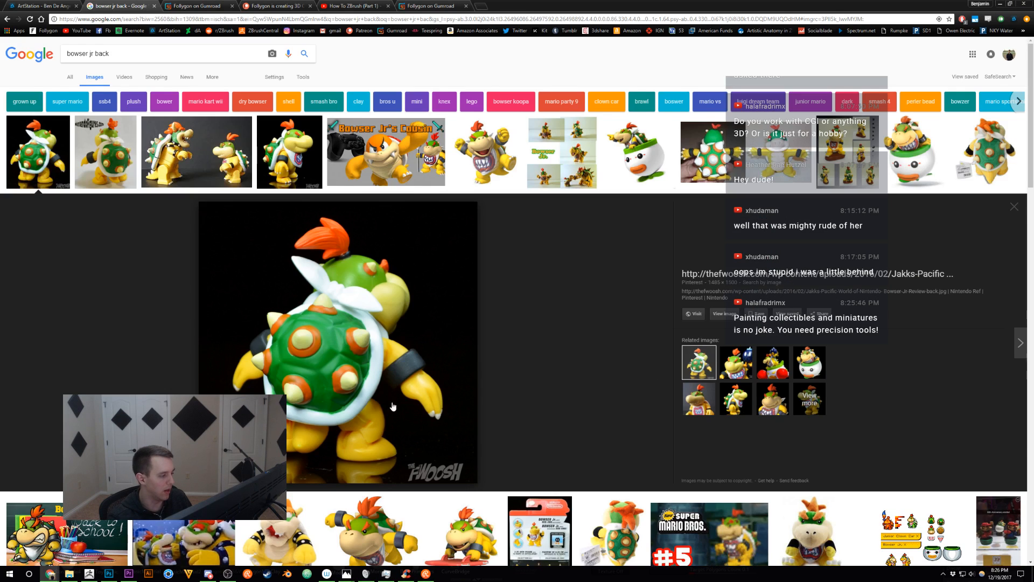
pyautogui.hotkey('alt', 'Tab')
pyautogui.keyDown('ctrl'); pyautogui.moveTo(667, 394); pyautogui.dragTo(566, 431, button='right'); pyautogui.keyUp('ctrl')
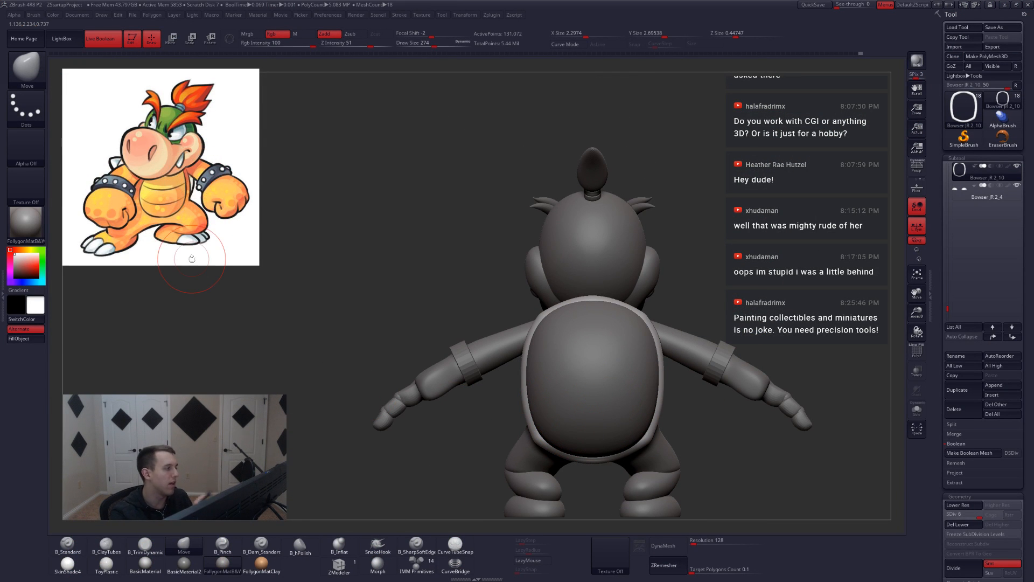
pyautogui.moveTo(626, 416); pyautogui.dragTo(692, 431, button='right')
pyautogui.moveTo(648, 462); pyautogui.dragTo(647, 391, button='right')
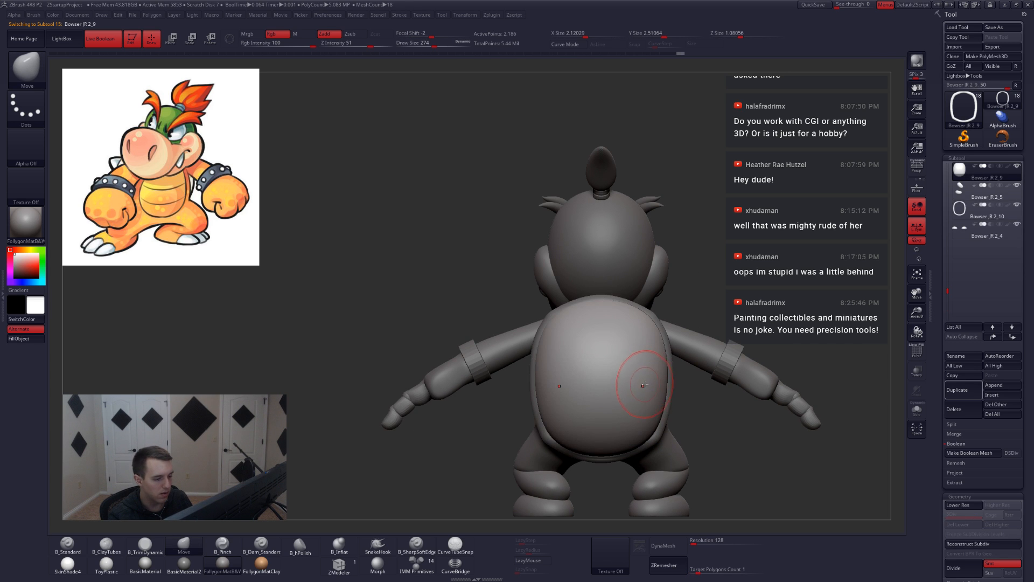
# Switch to the browser to study the plate and spike layout on the toy's shell, and return to ZBrush.
pyautogui.hotkey('alt', 'Tab')
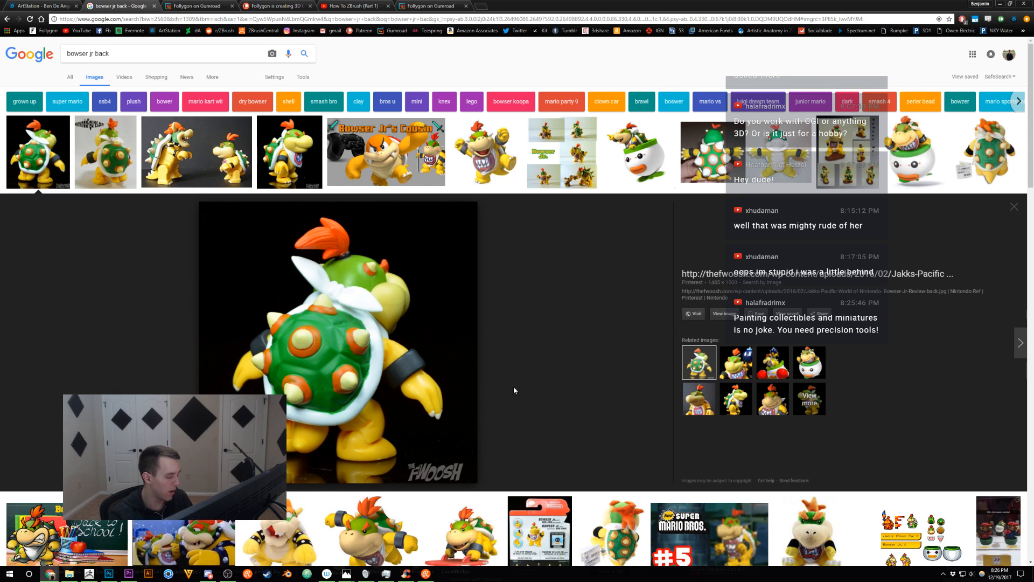
pyautogui.rightClick(613, 431)
pyautogui.click(589, 443)
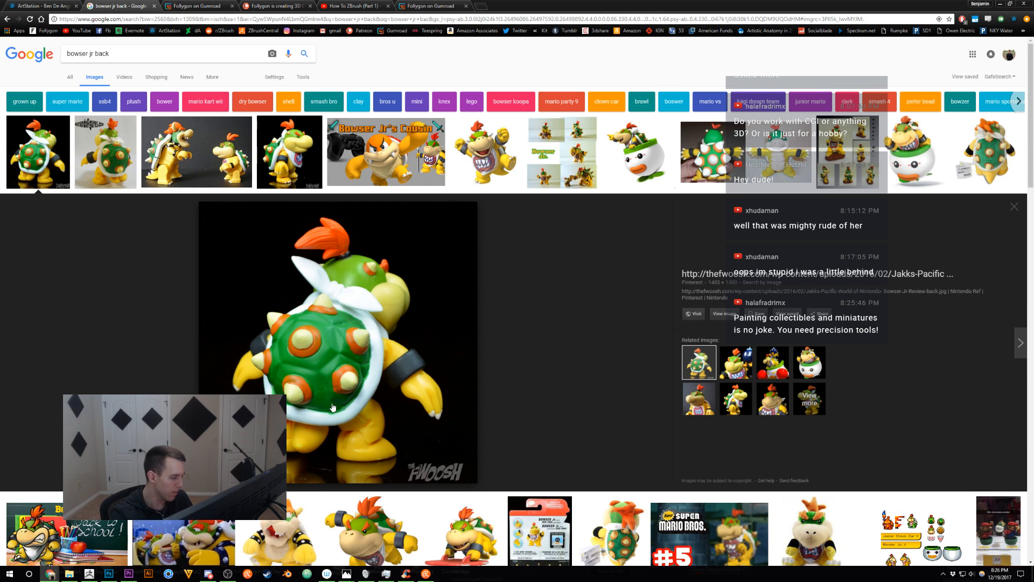
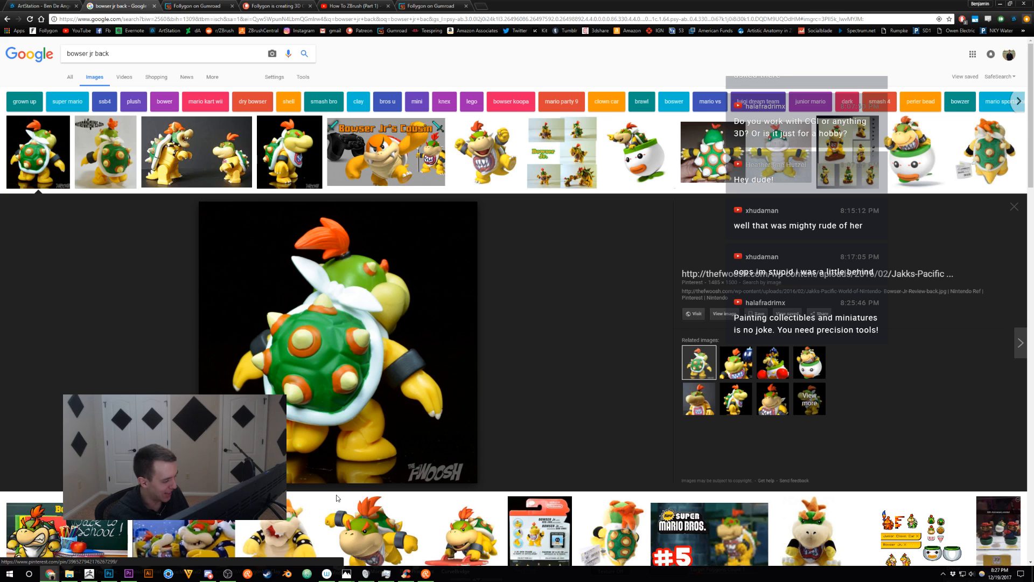
pyautogui.hotkey('alt', 'Tab')
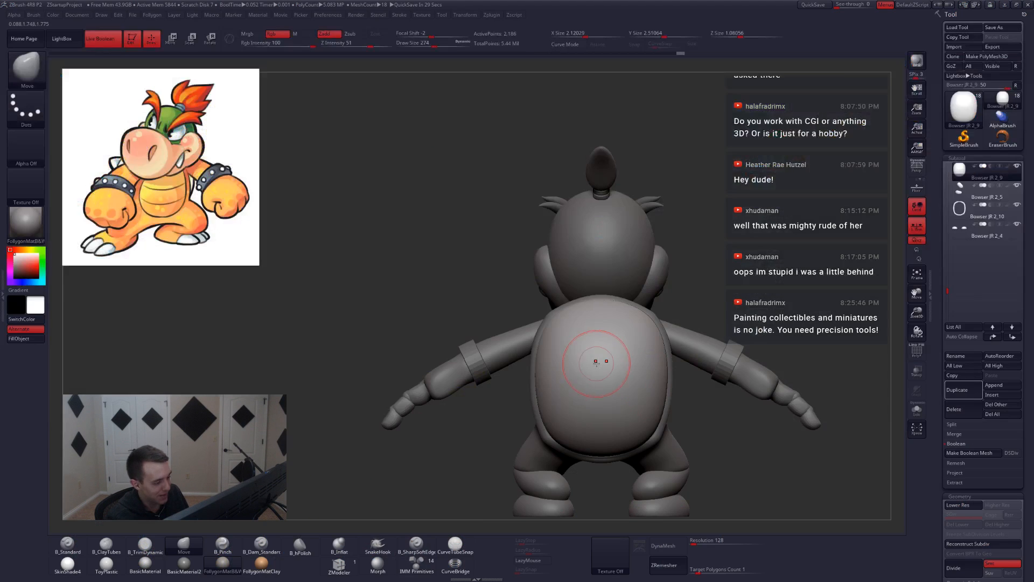
# Try drawing a tube on the back shell with CurveTubeSnap at draw size 217 and LazyMouse on, and undo it.
pyautogui.keyDown('alt'); pyautogui.moveTo(592, 358); pyautogui.dragTo(560, 346, button='right'); pyautogui.keyUp('alt')
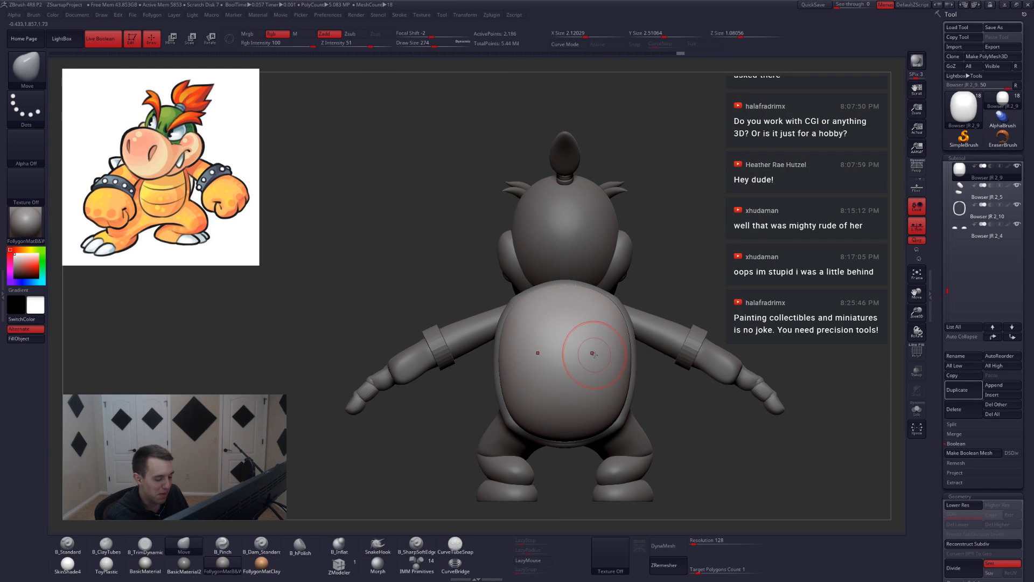
pyautogui.click(456, 544)
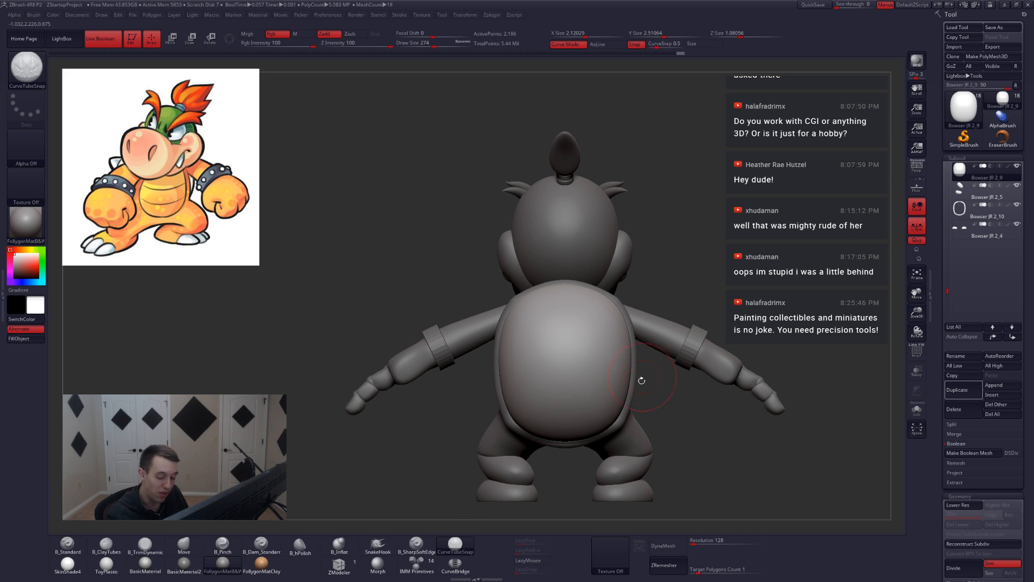
pyautogui.click(531, 560)
pyautogui.keyDown('ctrl'); pyautogui.moveTo(569, 345); pyautogui.dragTo(566, 367, button='right'); pyautogui.keyUp('ctrl')
pyautogui.press('space')
pyautogui.moveTo(562, 330); pyautogui.dragTo(539, 310)
pyautogui.moveTo(539, 356); pyautogui.dragTo(561, 411)
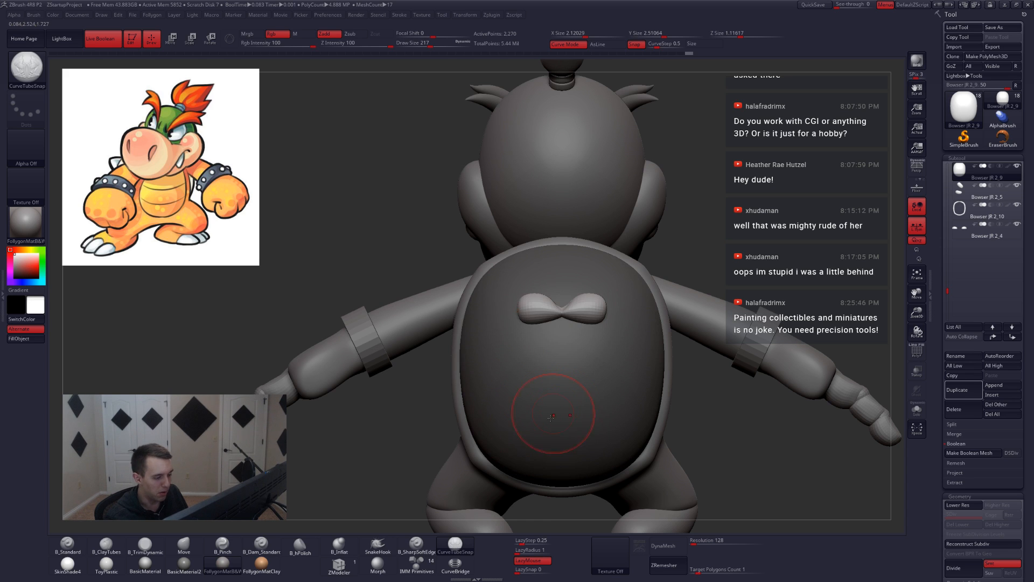
pyautogui.hotkey('ctrl', 'z')
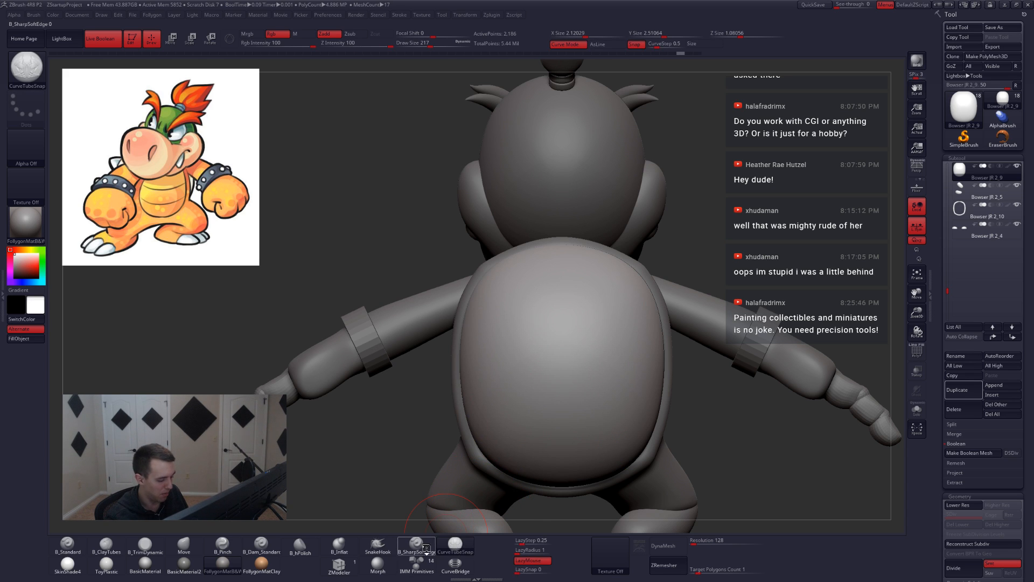
# Quick-save the project and subdivide the back shell to level 4 for detailing with the B_SharpSoftEdge brush.
pyautogui.click(415, 544)
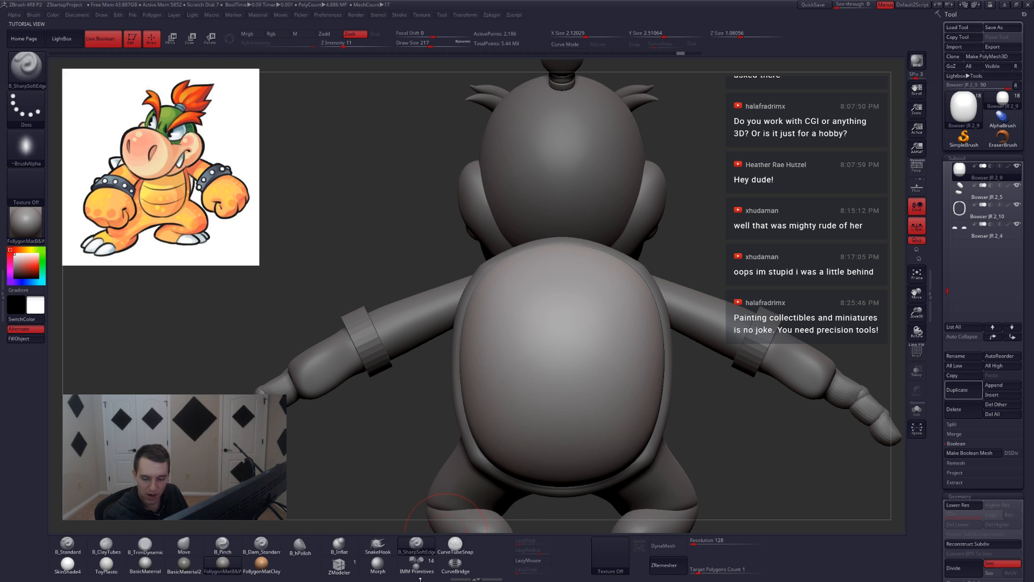
pyautogui.click(813, 5)
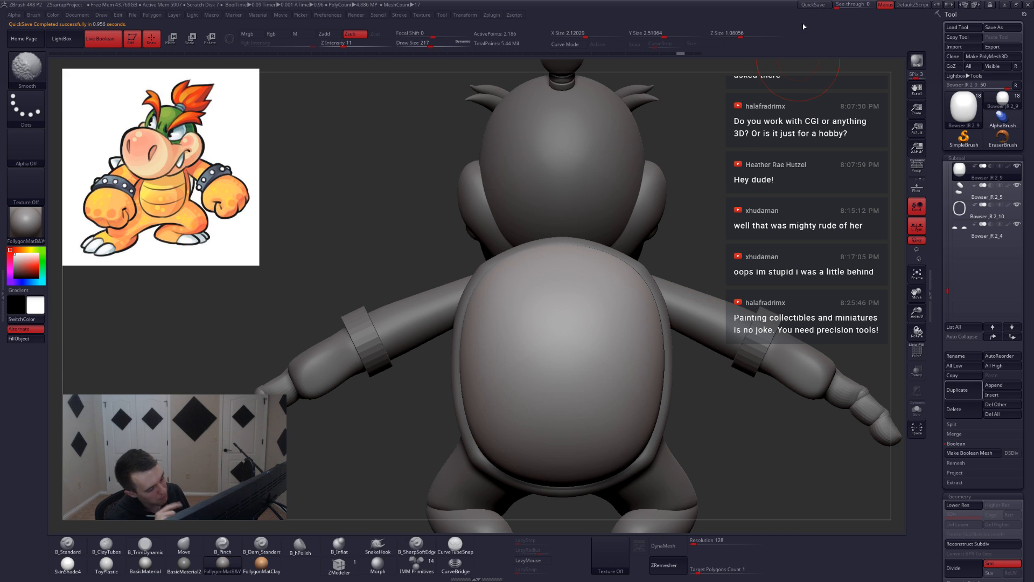
pyautogui.hotkey('shift', 'd')
pyautogui.hotkey('ctrl', 'd')
pyautogui.hotkey('ctrl', 'd')
pyautogui.hotkey('ctrl', 'd')
pyautogui.hotkey('ctrl', 'd')
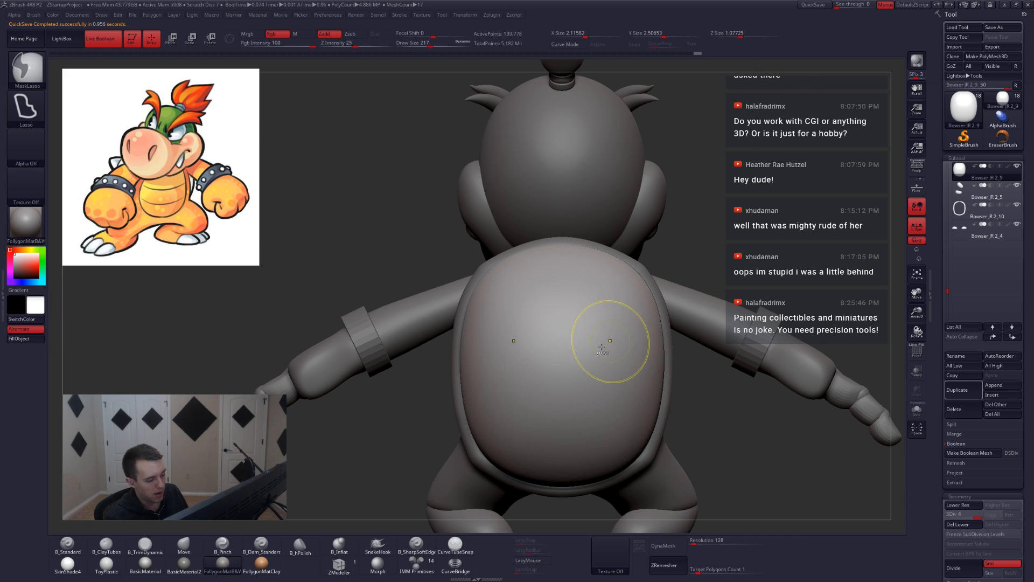
# Enable LazyMouse for the B_SharpSoftEdge brush at draw size 83, try a groove on the lower back shell, and undo it.
pyautogui.press('space')
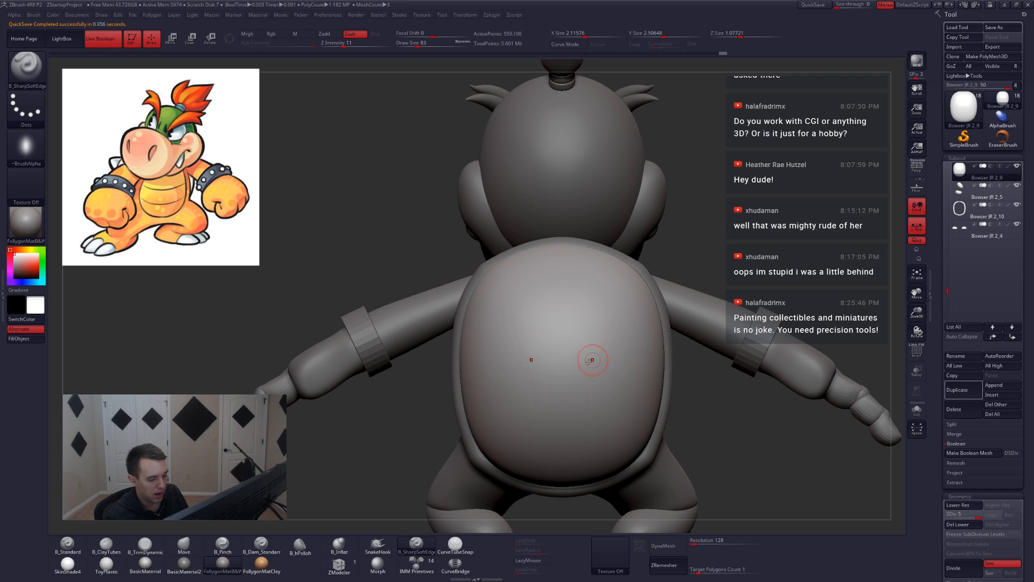
pyautogui.press('l')
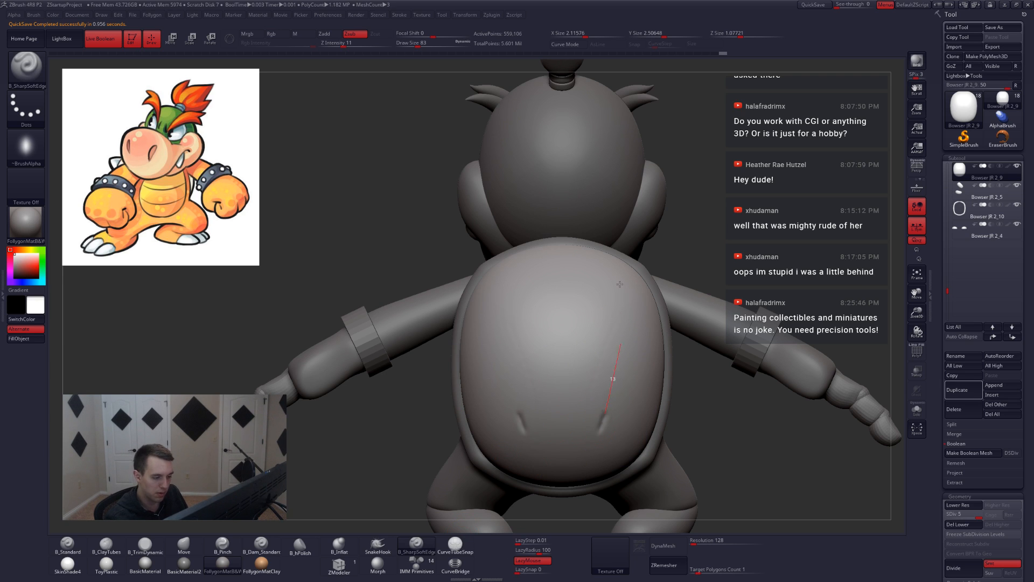
pyautogui.press('ctrl')
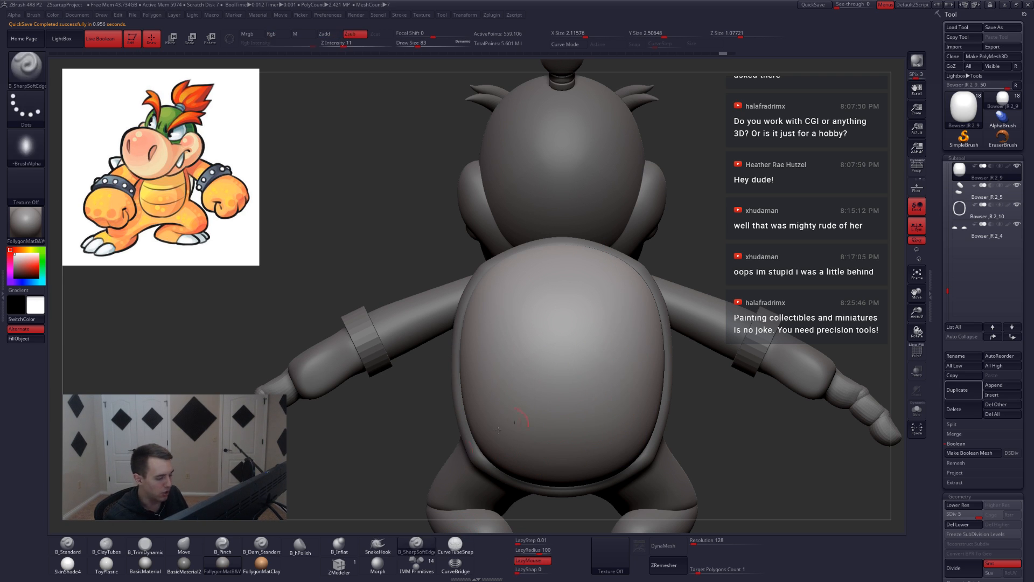
pyautogui.hotkey('ctrl', 'z')
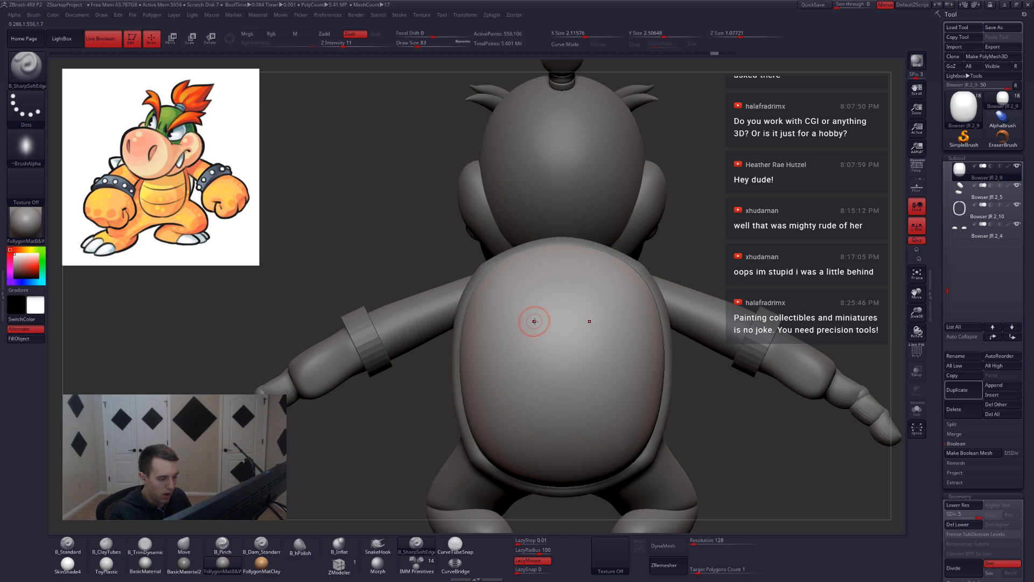
# Carve a symmetrical hexagonal plate outline in the middle of the back shell with B_SharpSoftEdge at draw size 65.
pyautogui.press('space')
pyautogui.moveTo(605, 310); pyautogui.dragTo(642, 315)
pyautogui.moveTo(569, 348); pyautogui.dragTo(649, 357, button='right')
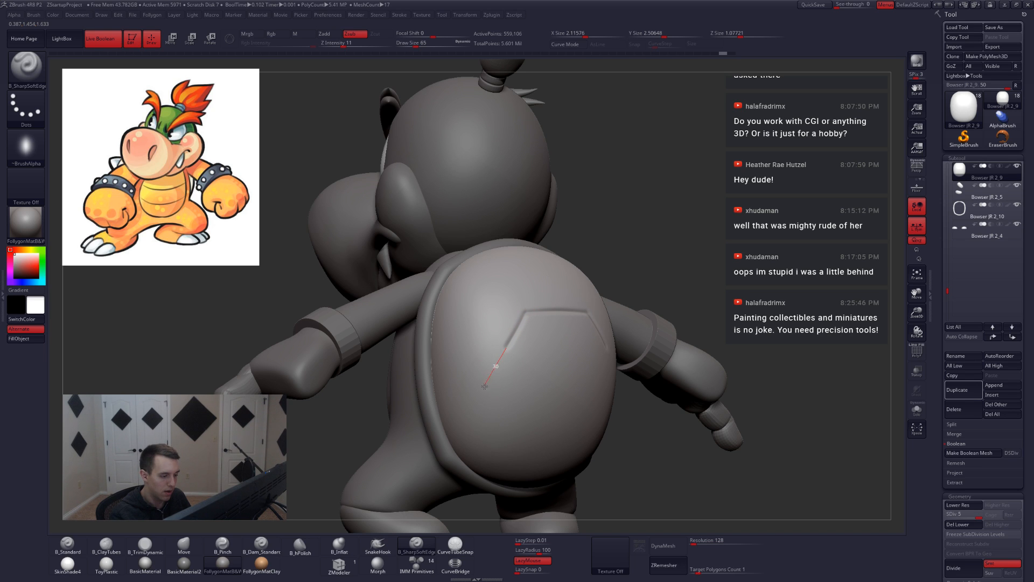
pyautogui.keyDown('shift'); pyautogui.moveTo(502, 410); pyautogui.dragTo(535, 422, button='right'); pyautogui.keyUp('shift')
pyautogui.moveTo(507, 365); pyautogui.dragTo(525, 345, button='right')
pyautogui.keyDown('shift'); pyautogui.moveTo(501, 334); pyautogui.dragTo(511, 354); pyautogui.keyUp('shift')
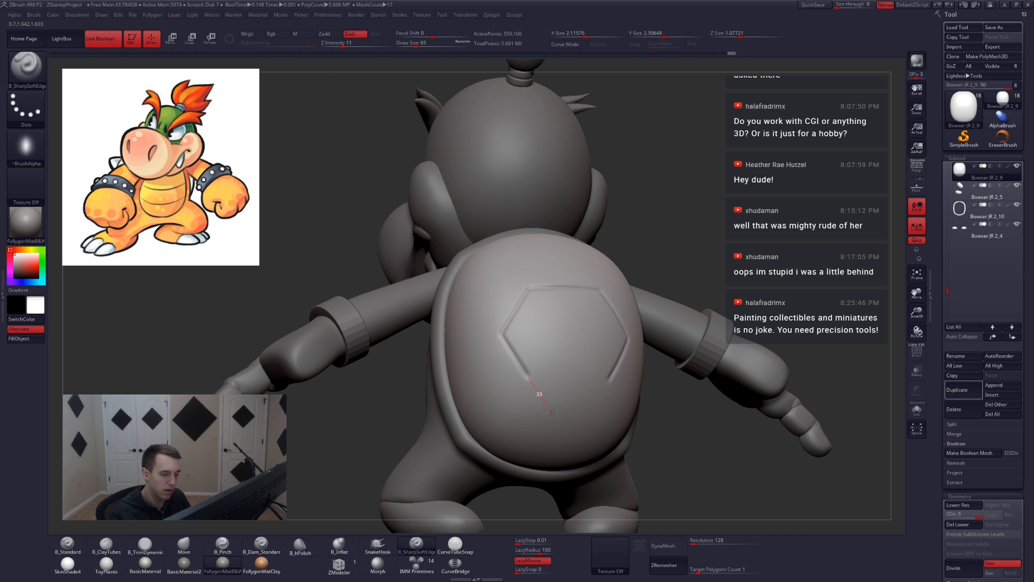
pyautogui.moveTo(549, 414); pyautogui.dragTo(544, 367, button='right')
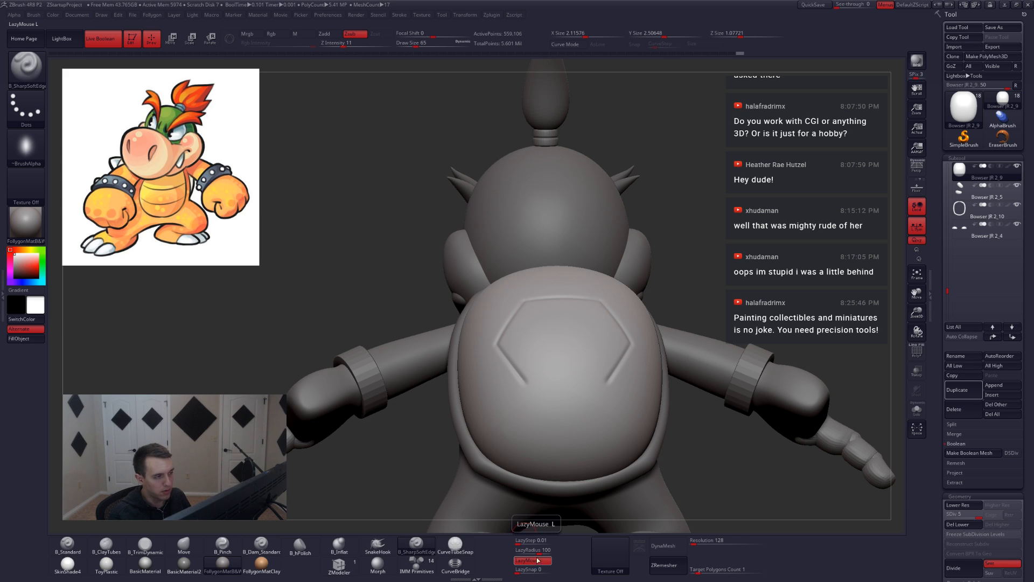
pyautogui.click(399, 14)
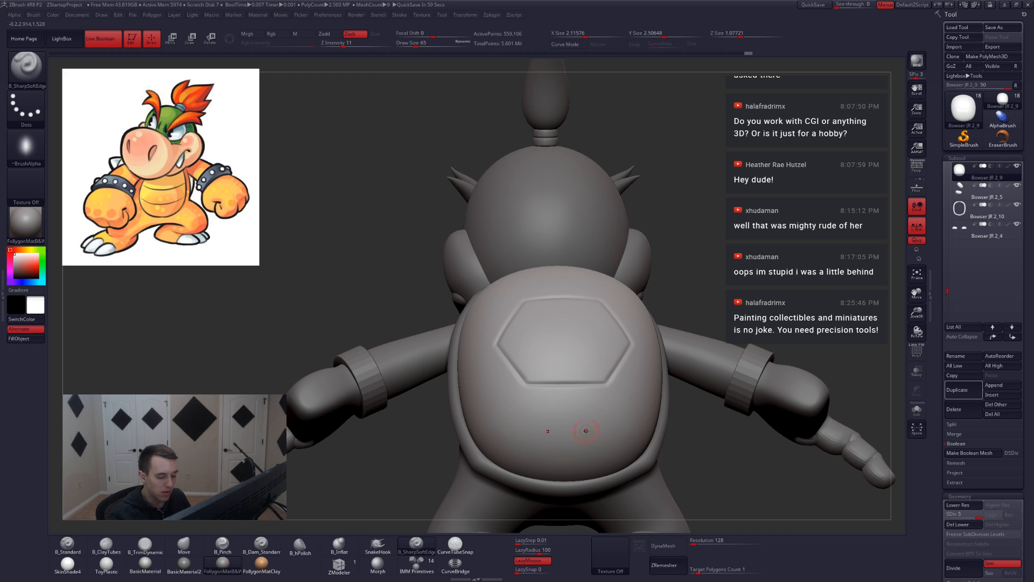
# Set LazySnap to 59, try carving diagonal and curved plate grooves below the hexagon, and undo them.
pyautogui.moveTo(609, 415)
pyautogui.mouseDown(button='right')
pyautogui.moveTo(596, 462)
pyautogui.moveTo(598, 453)
pyautogui.mouseUp(button='right')
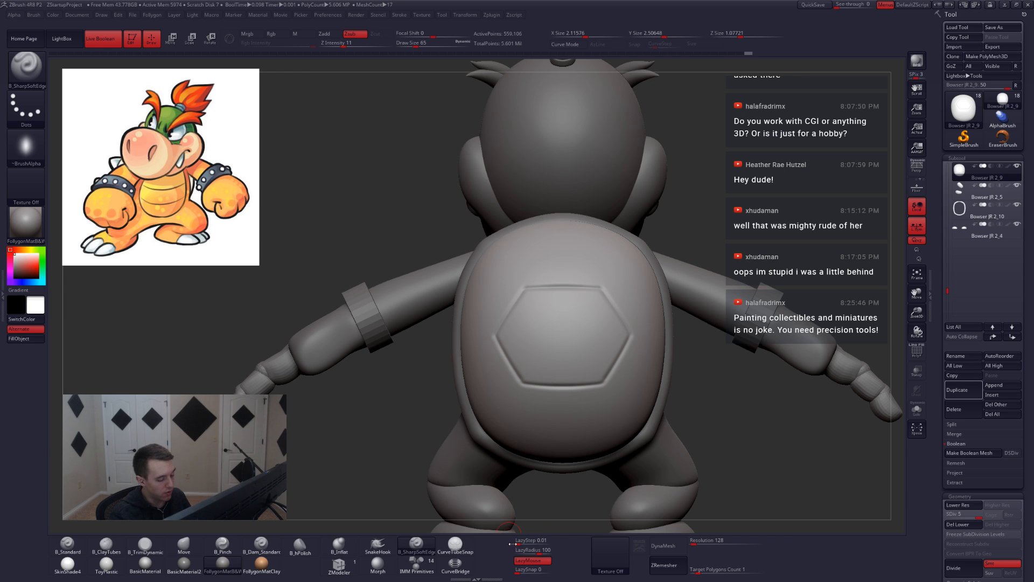
pyautogui.moveTo(540, 570); pyautogui.dragTo(542, 571)
pyautogui.moveTo(545, 477); pyautogui.dragTo(479, 436)
pyautogui.moveTo(625, 386); pyautogui.dragTo(549, 456)
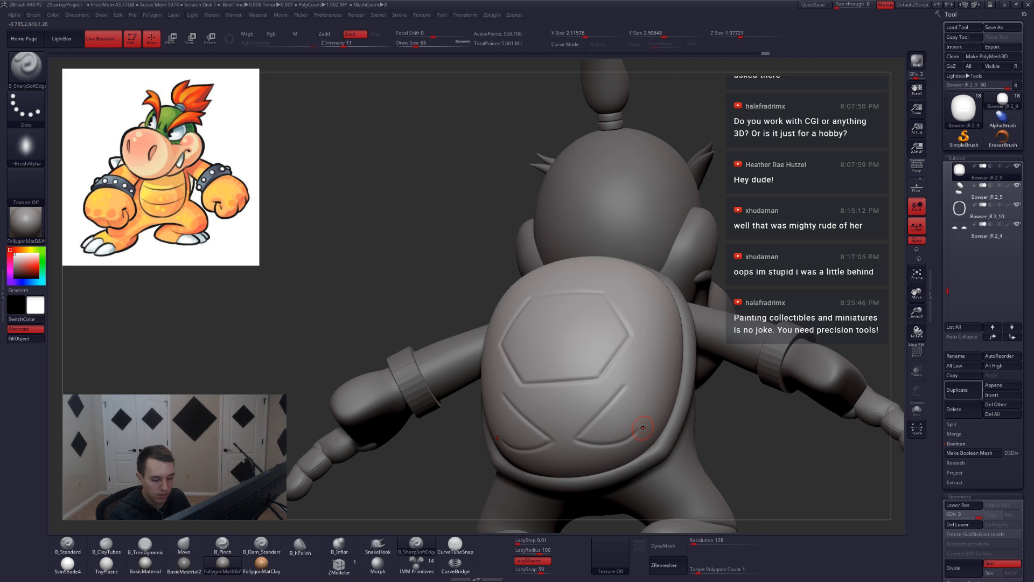
pyautogui.moveTo(643, 429)
pyautogui.mouseDown(button='right')
pyautogui.moveTo(654, 426)
pyautogui.moveTo(655, 463)
pyautogui.moveTo(638, 427)
pyautogui.mouseUp(button='right')
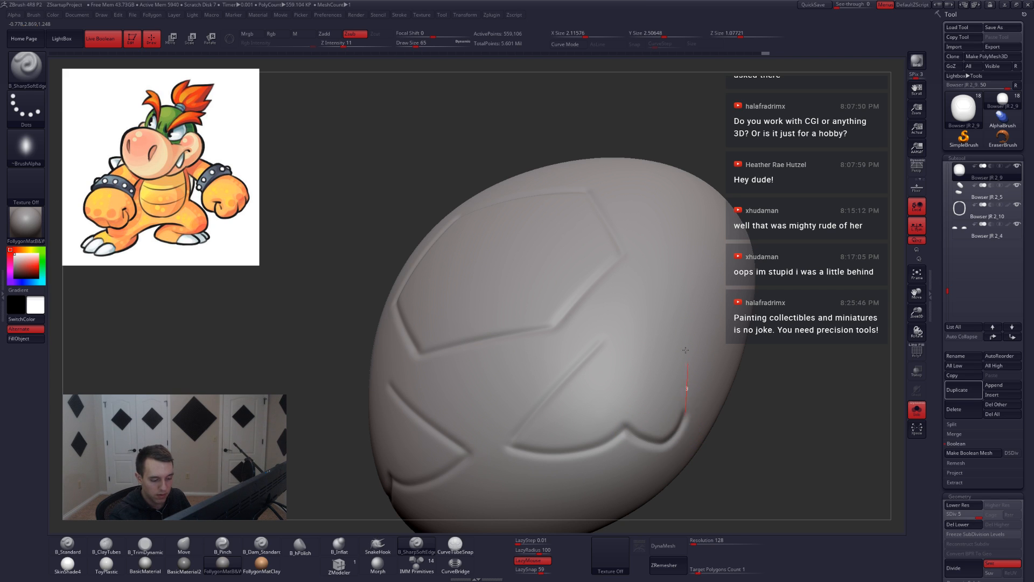
pyautogui.press('ctrl')
pyautogui.hotkey('ctrl', 'z')
pyautogui.hotkey('ctrl', 'z')
pyautogui.hotkey('ctrl', 'z')
# Store a morph target for the back shell with the carved hexagon.
pyautogui.keyDown('ctrl'); pyautogui.moveTo(714, 384); pyautogui.dragTo(706, 388, button='right'); pyautogui.keyUp('ctrl')
pyautogui.keyDown('alt'); pyautogui.moveTo(706, 387); pyautogui.dragTo(677, 353, button='right'); pyautogui.keyUp('alt')
pyautogui.moveTo(945, 379); pyautogui.dragTo(945, 276)
pyautogui.scroll(-3, 946, 277)
pyautogui.click(951, 272)
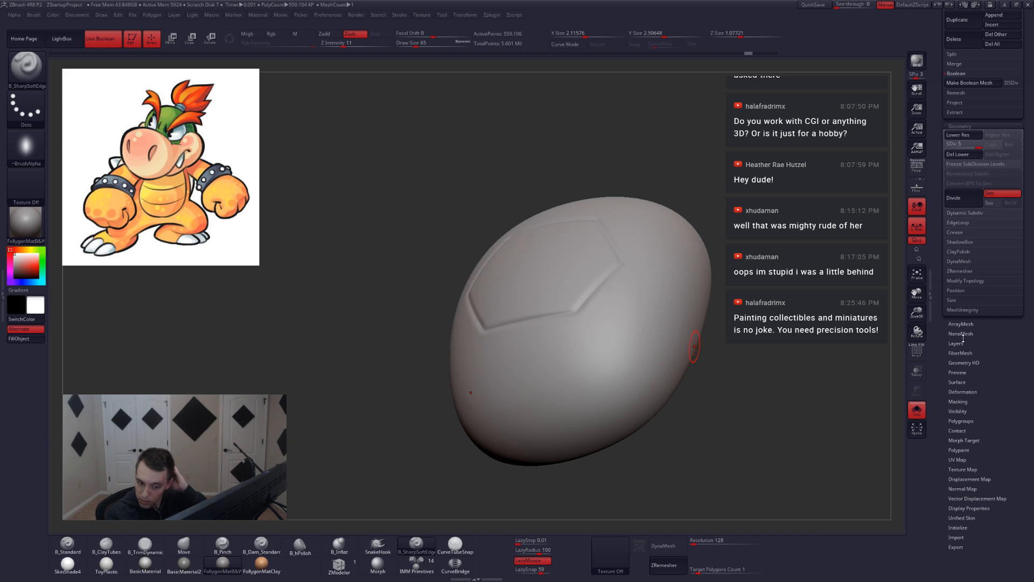
pyautogui.scroll(-3, 961, 344)
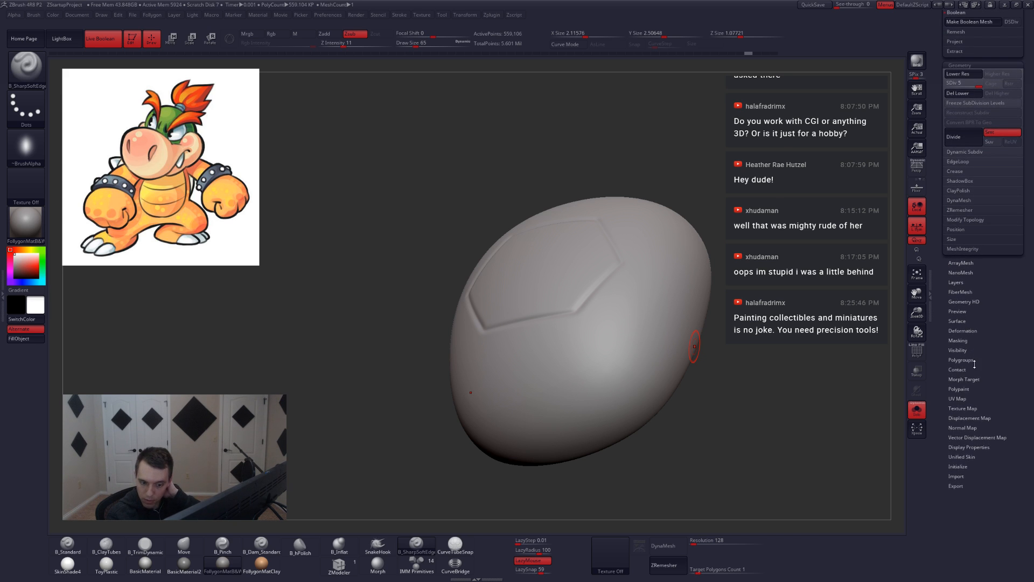
pyautogui.click(970, 378)
pyautogui.moveTo(972, 374); pyautogui.dragTo(986, 305)
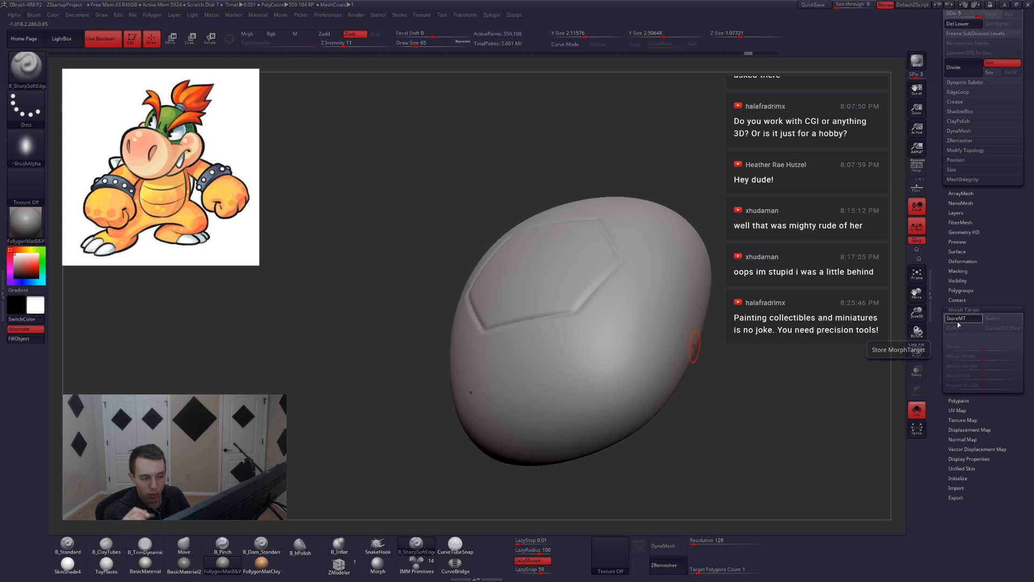
pyautogui.click(967, 321)
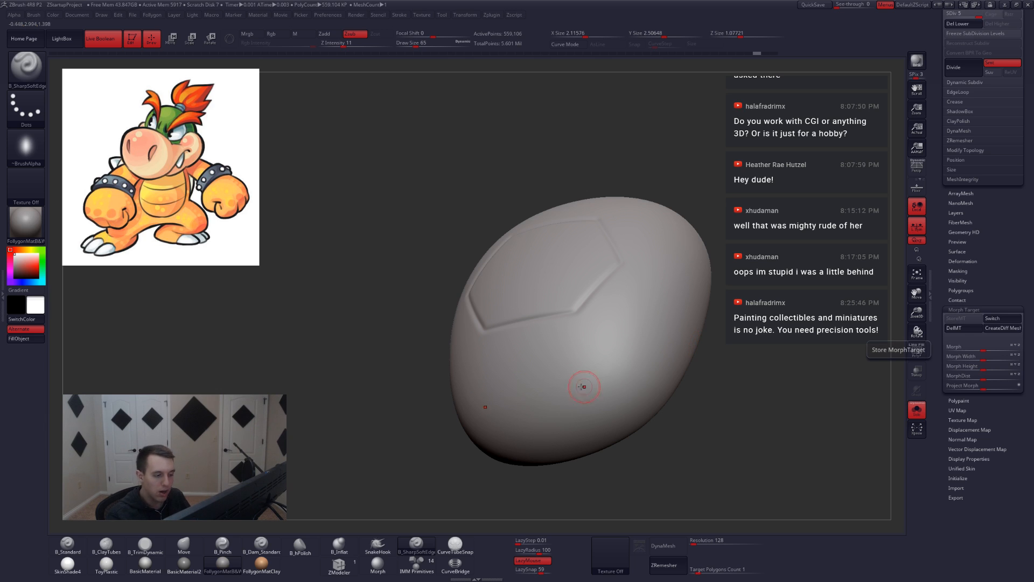
# Try carving crossing grooves below the hexagon at draw size 59, and undo them.
pyautogui.press('space')
pyautogui.moveTo(564, 397); pyautogui.dragTo(692, 284)
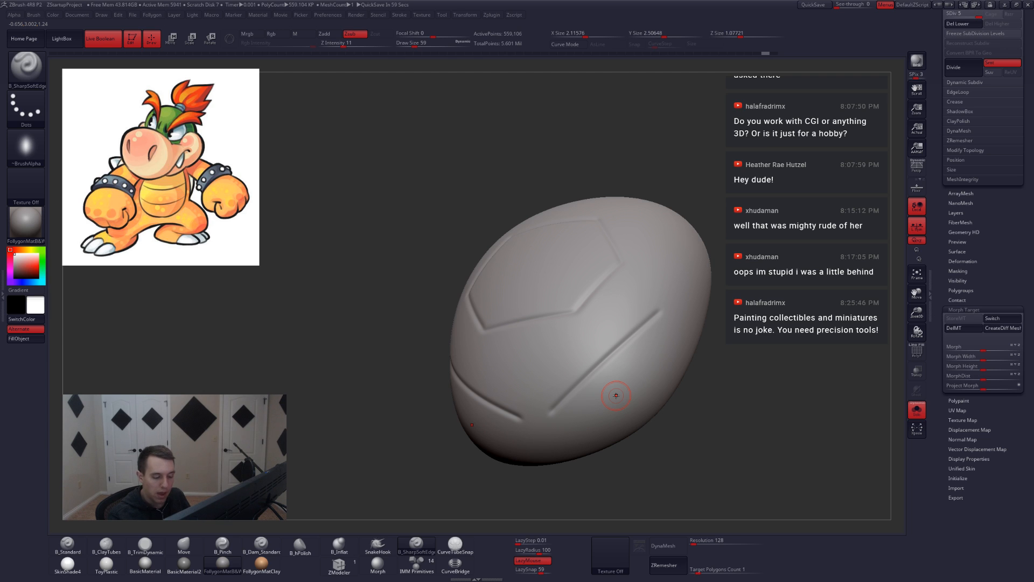
pyautogui.moveTo(568, 335); pyautogui.dragTo(665, 409)
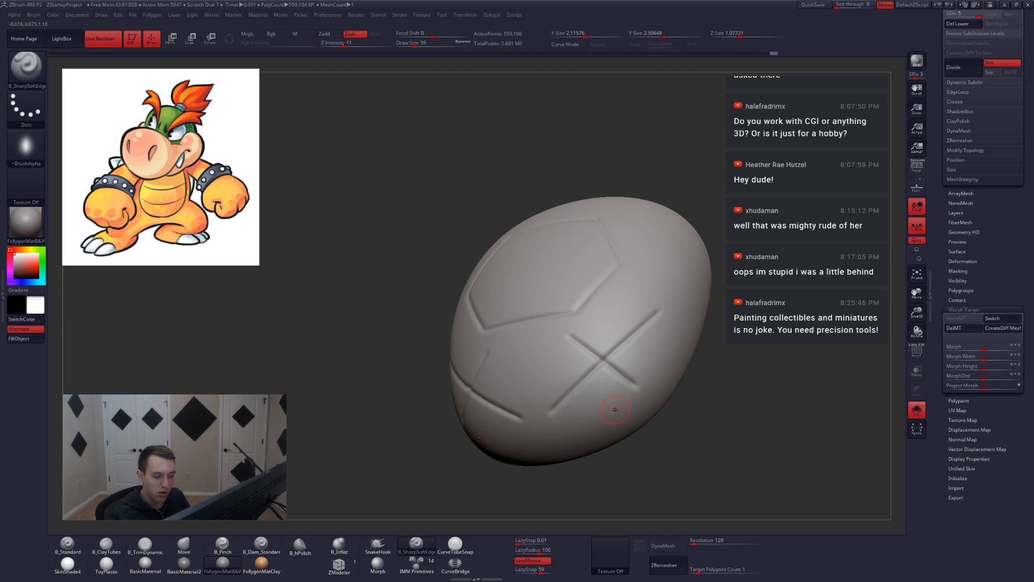
pyautogui.moveTo(615, 410); pyautogui.dragTo(617, 408, button='right')
pyautogui.hotkey('ctrl', 'z')
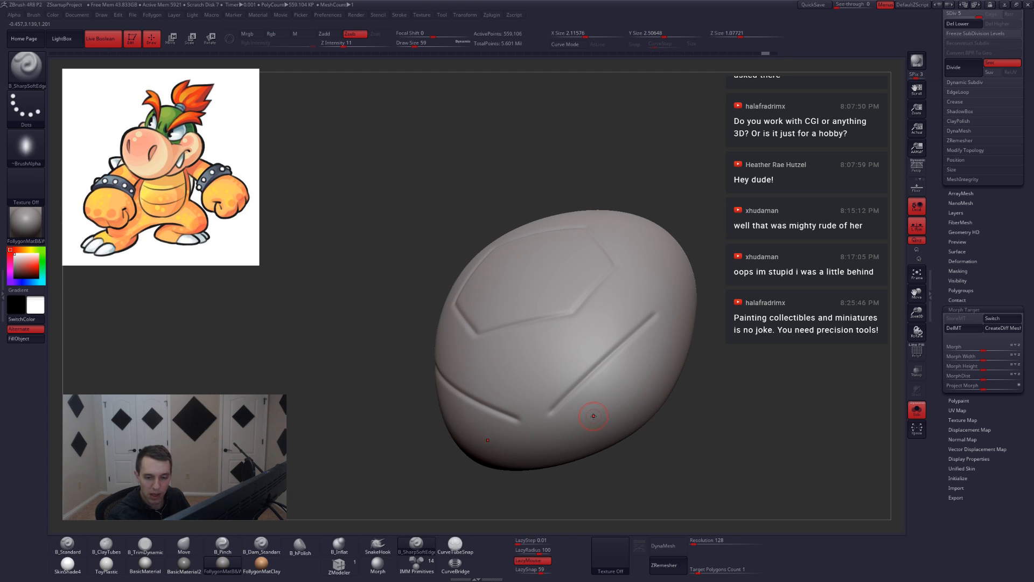
pyautogui.moveTo(575, 348)
pyautogui.mouseDown()
pyautogui.moveTo(625, 415)
pyautogui.moveTo(583, 354)
pyautogui.moveTo(612, 420)
pyautogui.mouseUp()
pyautogui.hotkey('ctrl', 'z')
pyautogui.hotkey('ctrl', 'z')
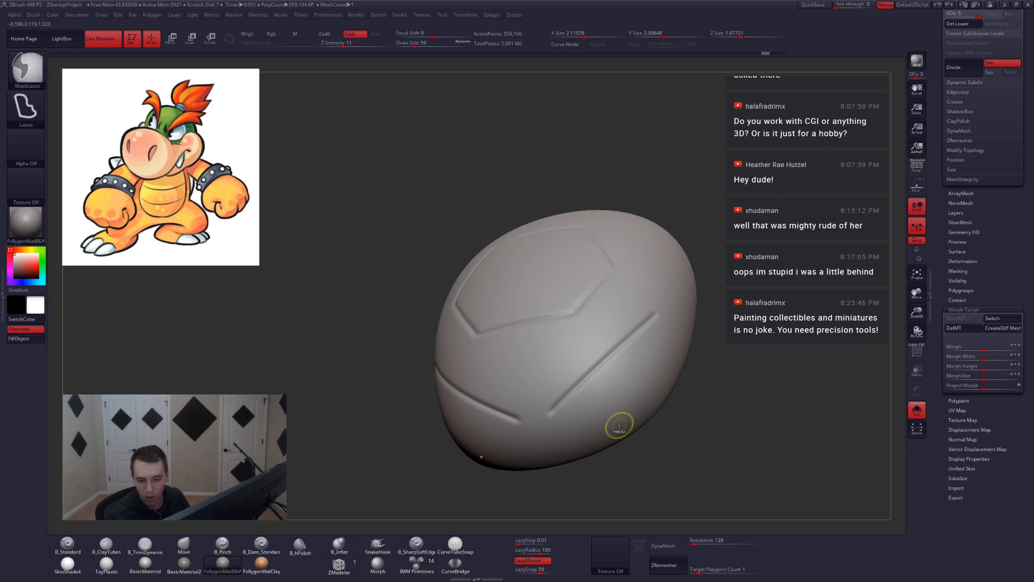
pyautogui.hotkey('ctrl', 'z')
# Try other angles for intersecting grooves on the shell's lower sides, undoing the strokes after each attempt.
pyautogui.moveTo(551, 428); pyautogui.dragTo(647, 321)
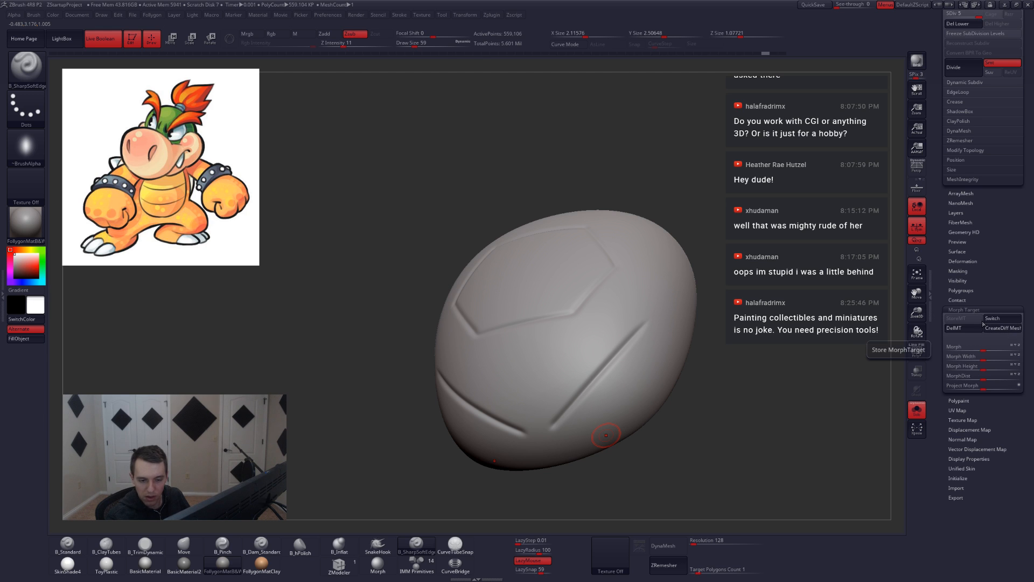
pyautogui.moveTo(533, 379); pyautogui.dragTo(562, 240)
pyautogui.hotkey('ctrl', 'z')
pyautogui.hotkey('ctrl', 'z')
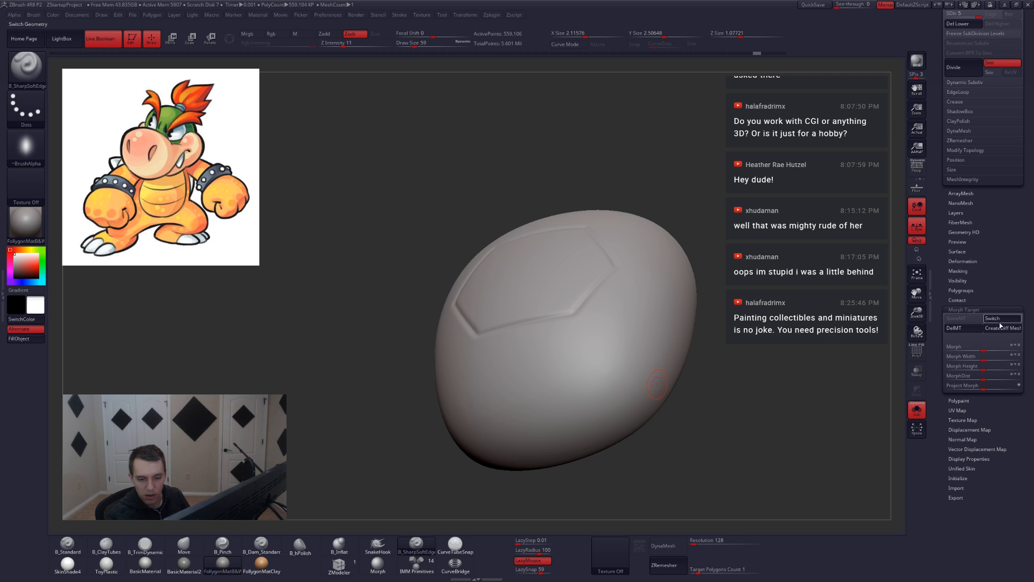
pyautogui.moveTo(572, 410)
pyautogui.mouseDown()
pyautogui.moveTo(636, 322)
pyautogui.moveTo(619, 392)
pyautogui.mouseUp()
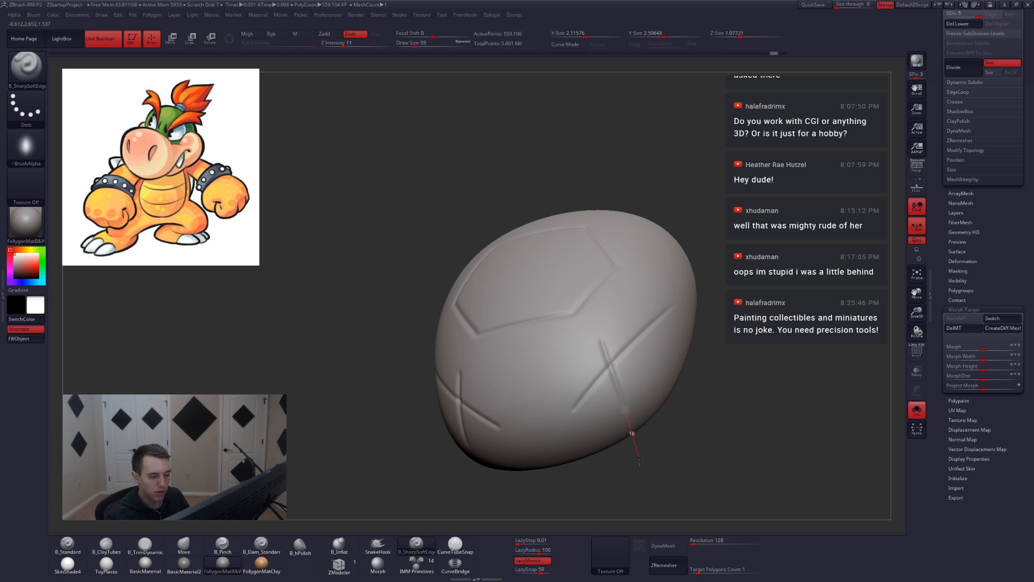
pyautogui.hotkey('ctrl', 'z')
pyautogui.hotkey('ctrl', 'z')
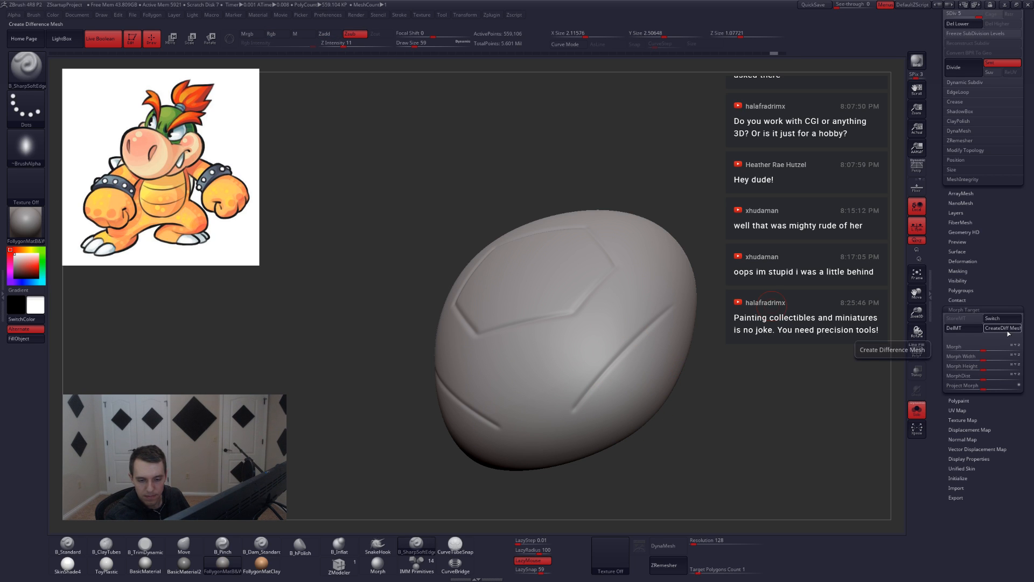
# Read the help note for creating a difference mesh and close the Morph Target settings.
pyautogui.press('ctrl')
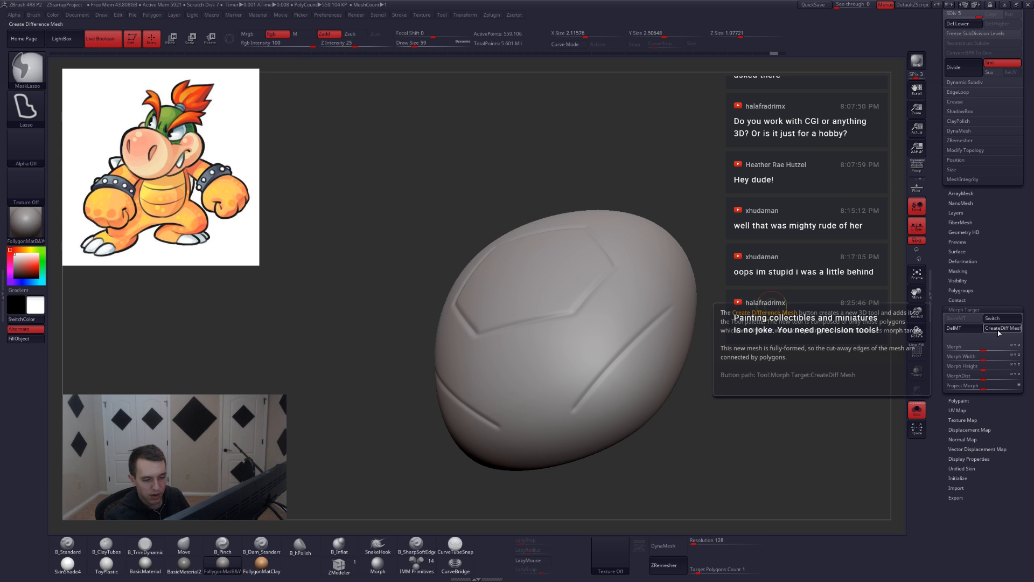
pyautogui.click(963, 310)
pyautogui.moveTo(964, 288); pyautogui.dragTo(964, 484)
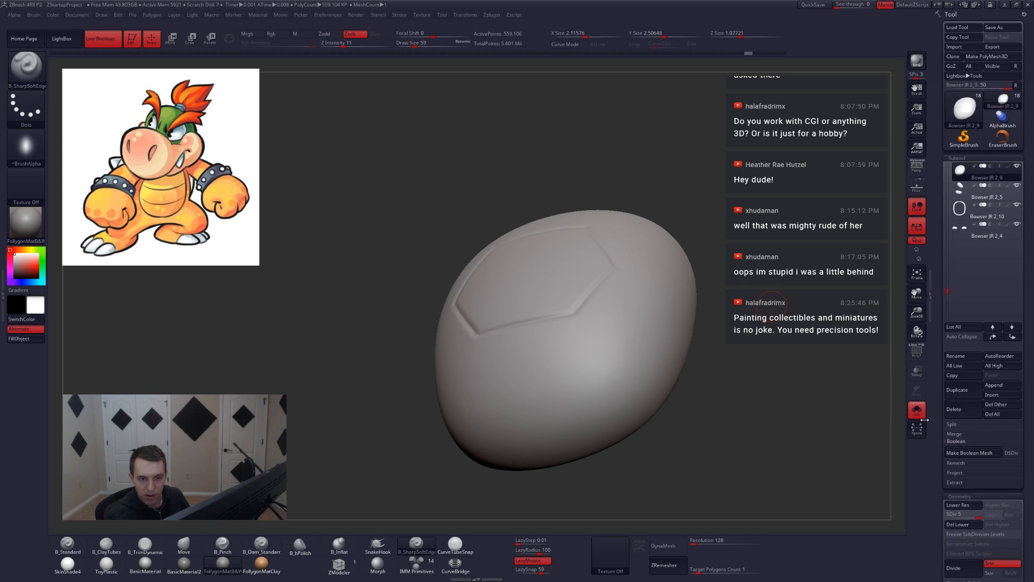
# Try a long diagonal groove crossed by a steep groove beside the hexagon, and undo both strokes.
pyautogui.moveTo(547, 408); pyautogui.dragTo(717, 246)
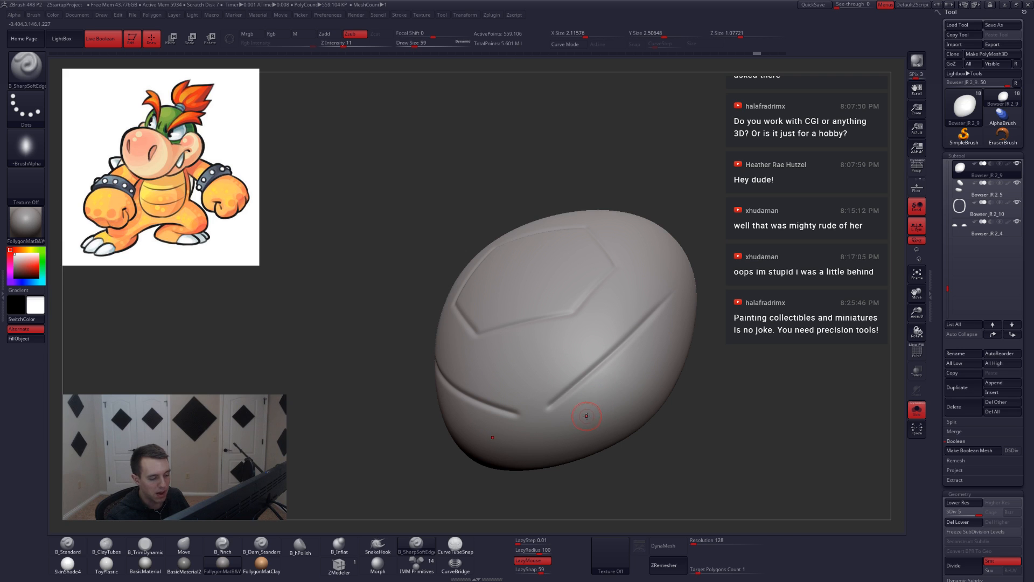
pyautogui.moveTo(596, 386); pyautogui.dragTo(624, 268)
pyautogui.keyDown('ctrl'); pyautogui.moveTo(601, 376); pyautogui.dragTo(599, 357, button='right'); pyautogui.keyUp('ctrl')
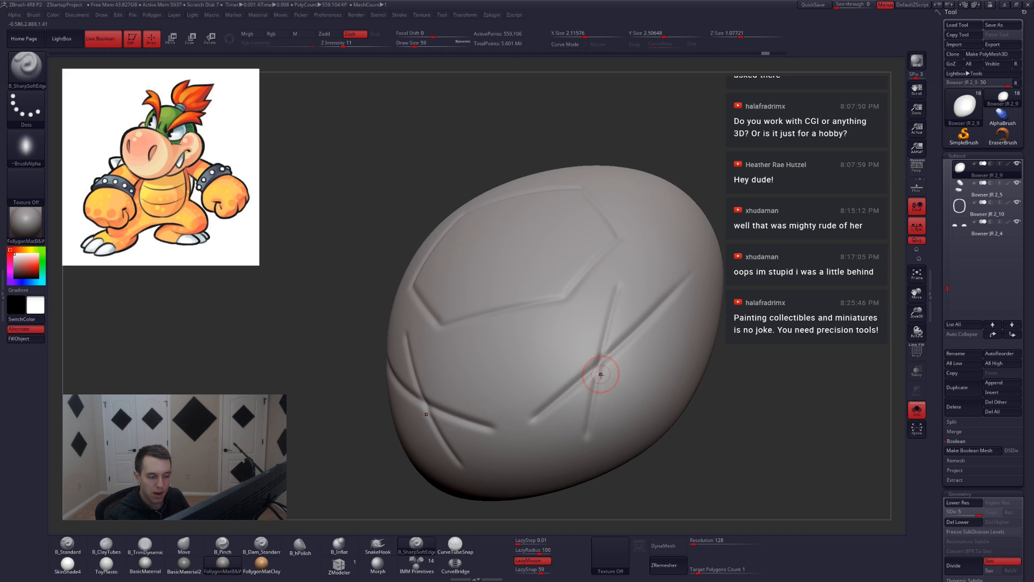
pyautogui.press('ctrl')
pyautogui.hotkey('ctrl', 'z')
pyautogui.hotkey('ctrl', 'z')
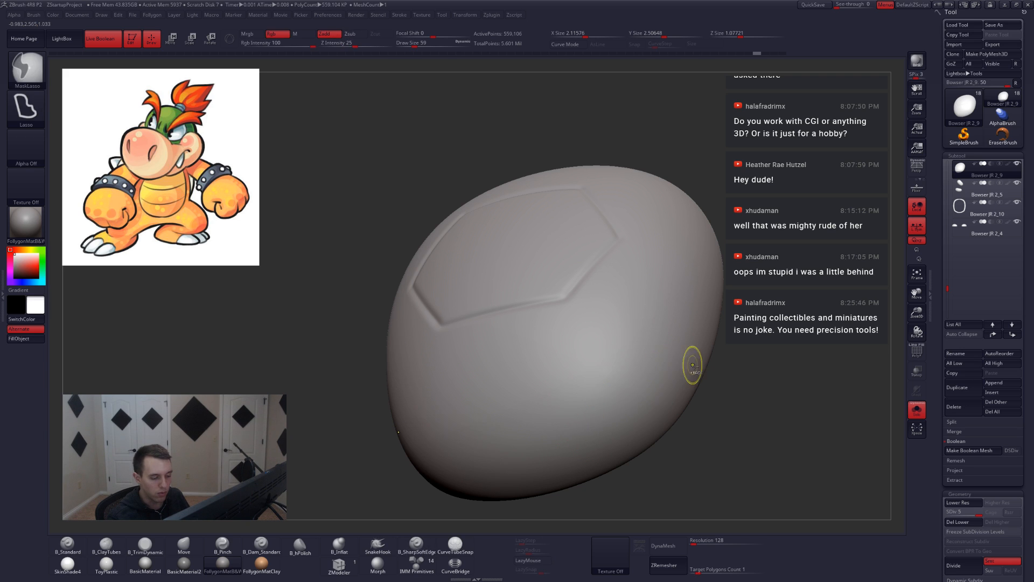
# Set the draw size to 41 and inspect the hexagonal plate outline from several angles.
pyautogui.moveTo(699, 373)
pyautogui.keyDown('ctrl'); pyautogui.mouseDown(button='right')
pyautogui.moveTo(671, 359)
pyautogui.moveTo(677, 399)
pyautogui.moveTo(630, 410)
pyautogui.moveTo(604, 434)
pyautogui.moveTo(589, 410)
pyautogui.mouseUp(button='right'); pyautogui.keyUp('ctrl')
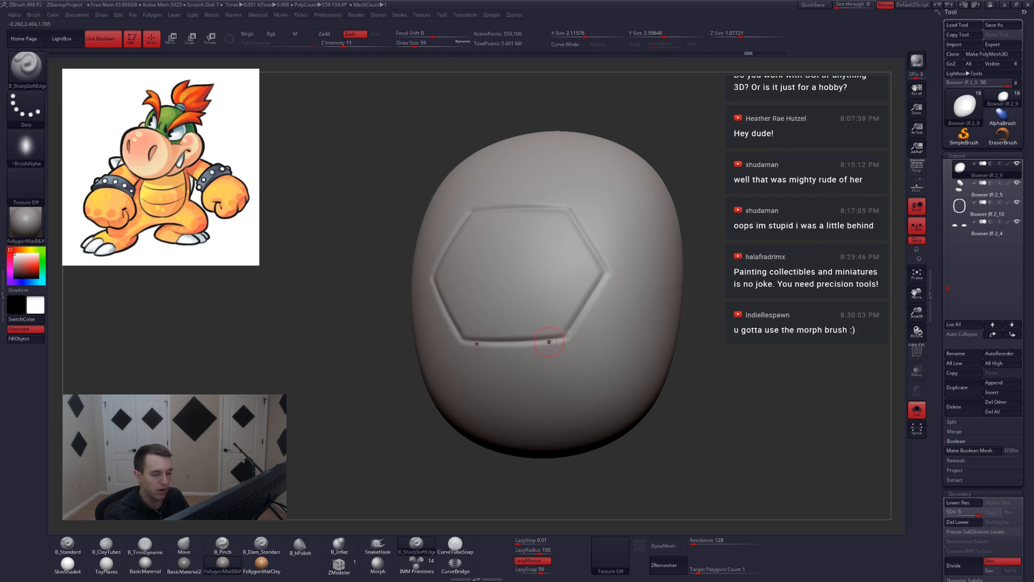
pyautogui.keyDown('alt'); pyautogui.moveTo(567, 326); pyautogui.dragTo(600, 407, button='right'); pyautogui.keyUp('alt')
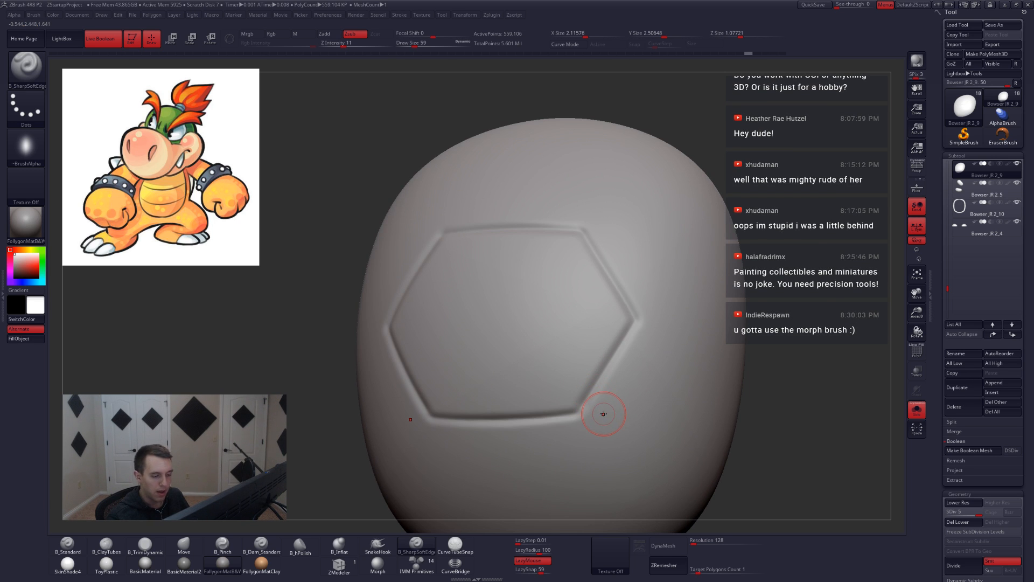
pyautogui.press('space')
pyautogui.moveTo(611, 369); pyautogui.dragTo(601, 368)
pyautogui.moveTo(603, 371)
pyautogui.keyDown('shift'); pyautogui.mouseDown(button='right')
pyautogui.moveTo(625, 397)
pyautogui.moveTo(639, 361)
pyautogui.moveTo(622, 371)
pyautogui.mouseUp(button='right'); pyautogui.keyUp('shift')
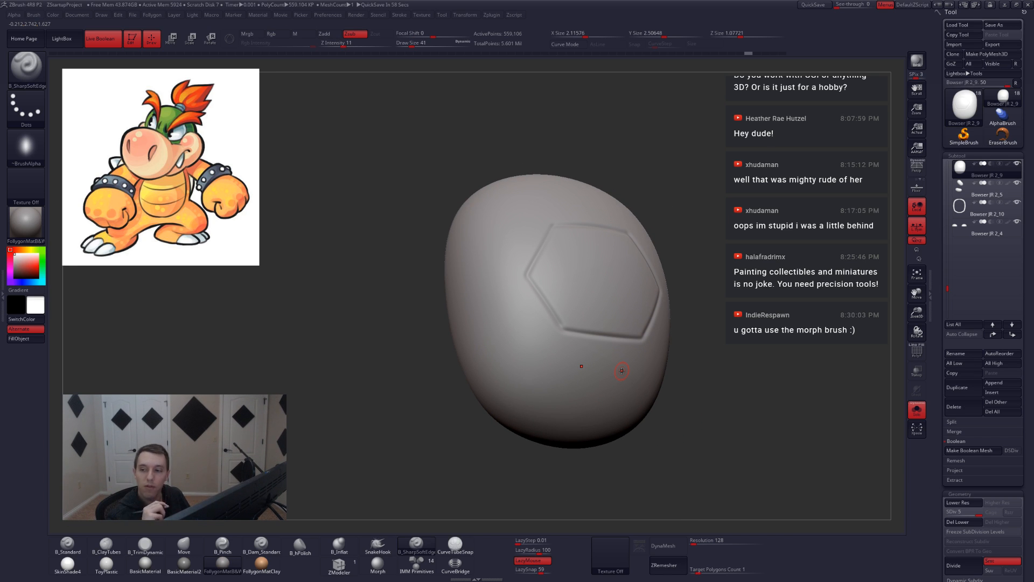
pyautogui.moveTo(630, 399); pyautogui.dragTo(637, 377, button='right')
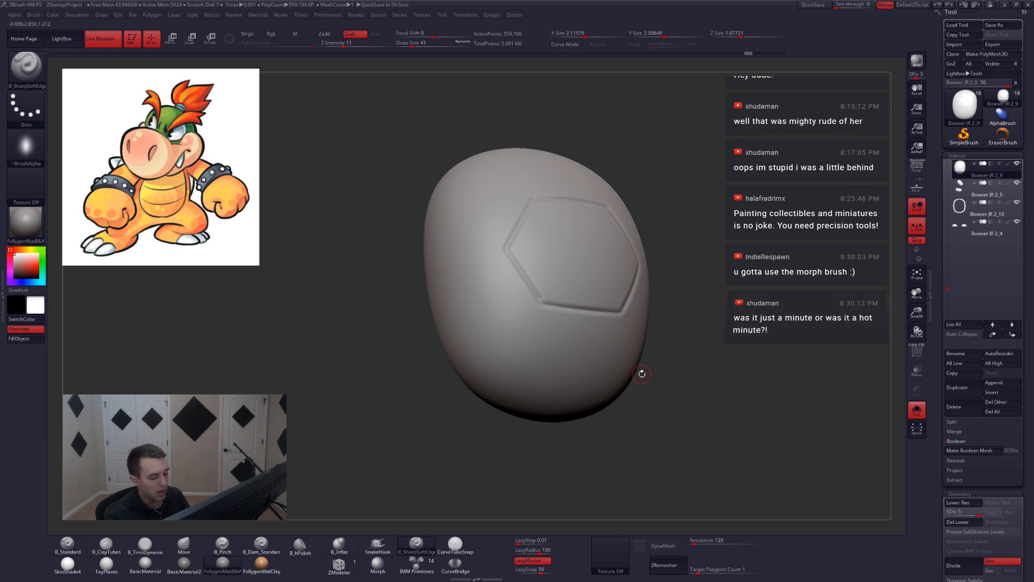
# Switch to the Morph brush and try it on the shell surface below the hexagon.
pyautogui.press('b')
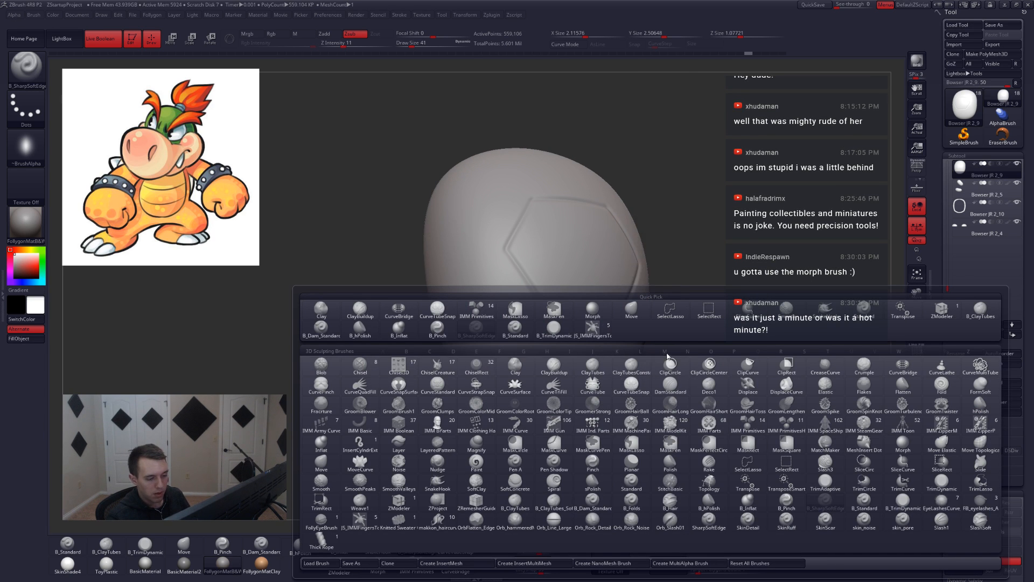
pyautogui.press('m')
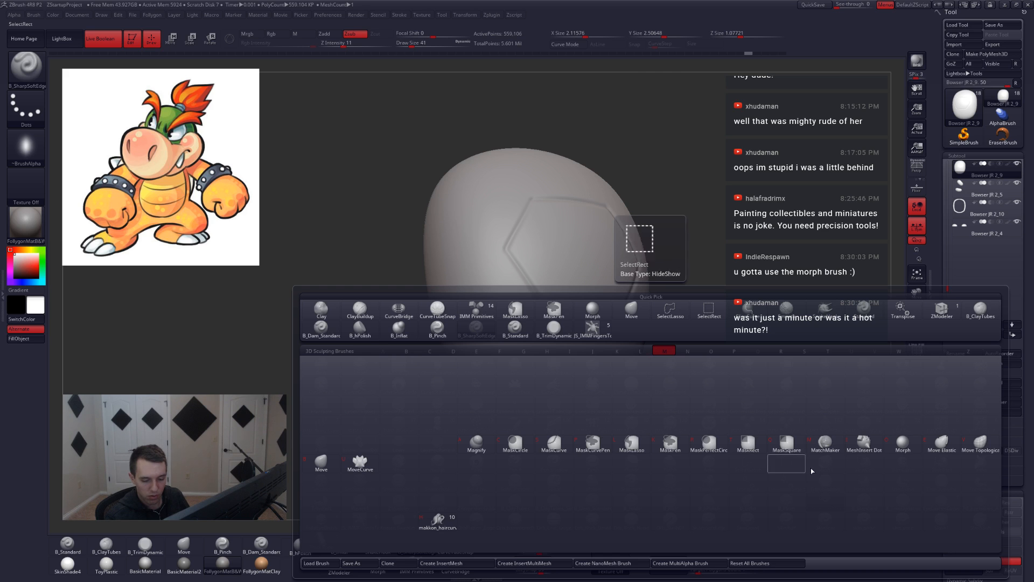
pyautogui.click(903, 442)
pyautogui.click(605, 390)
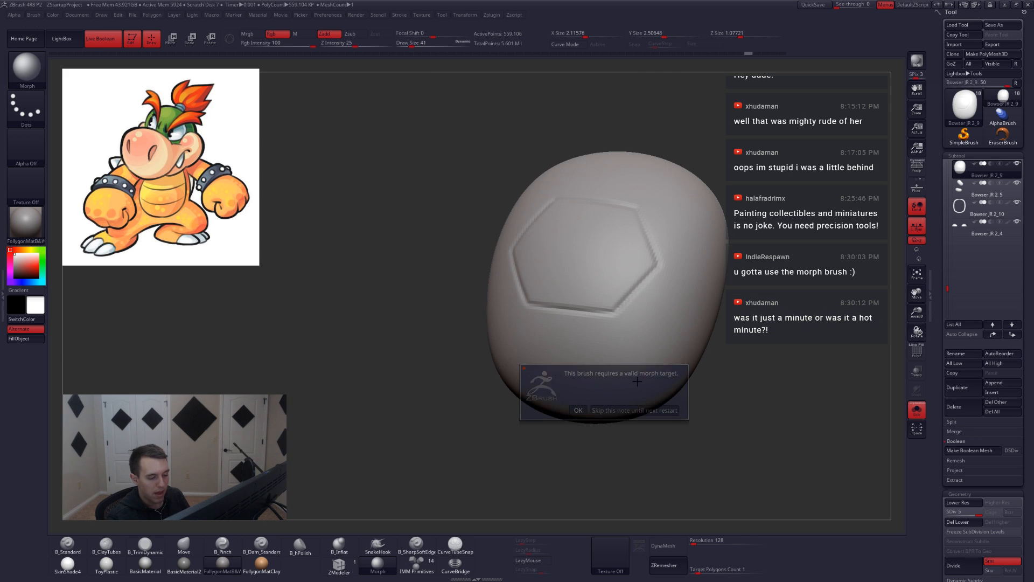
# Dismiss the valid morph target note and store a morph target of the shell with its carved hexagon.
pyautogui.moveTo(605, 390)
pyautogui.mouseDown(button='right')
pyautogui.moveTo(633, 395)
pyautogui.moveTo(614, 386)
pyautogui.mouseUp(button='right')
pyautogui.click(613, 386)
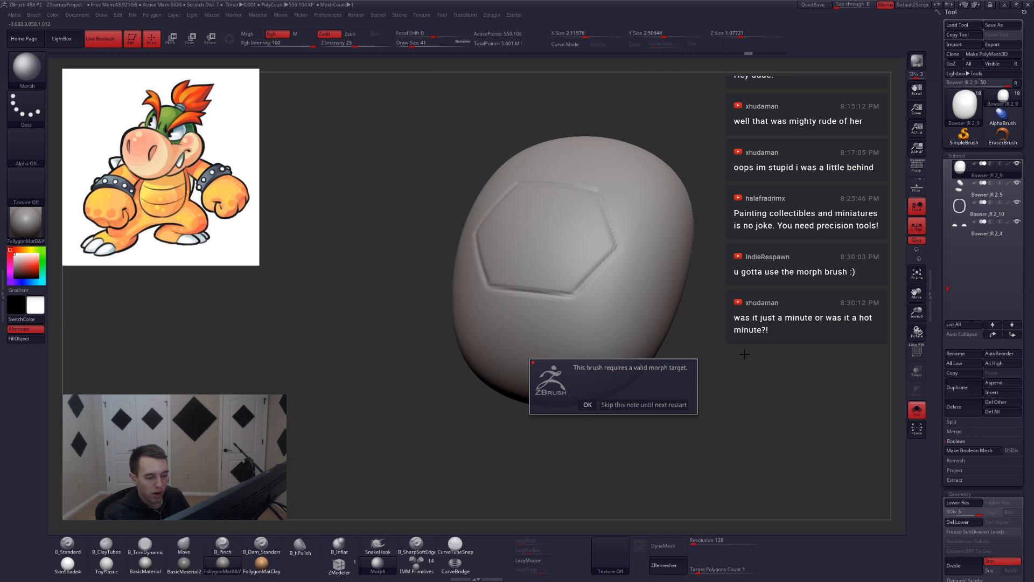
pyautogui.click(587, 405)
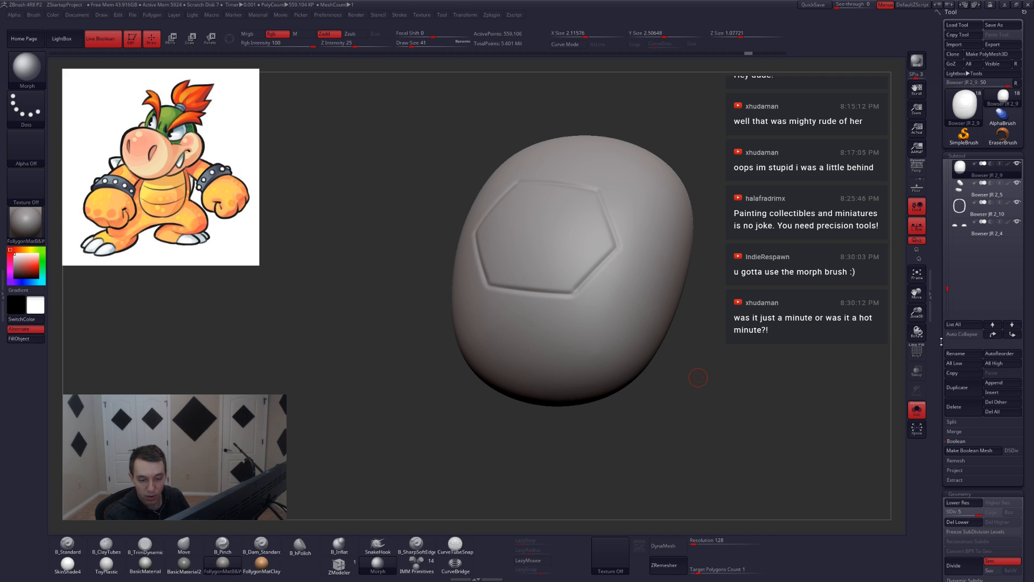
pyautogui.scroll(-5, 952, 387)
pyautogui.scroll(-5, 955, 386)
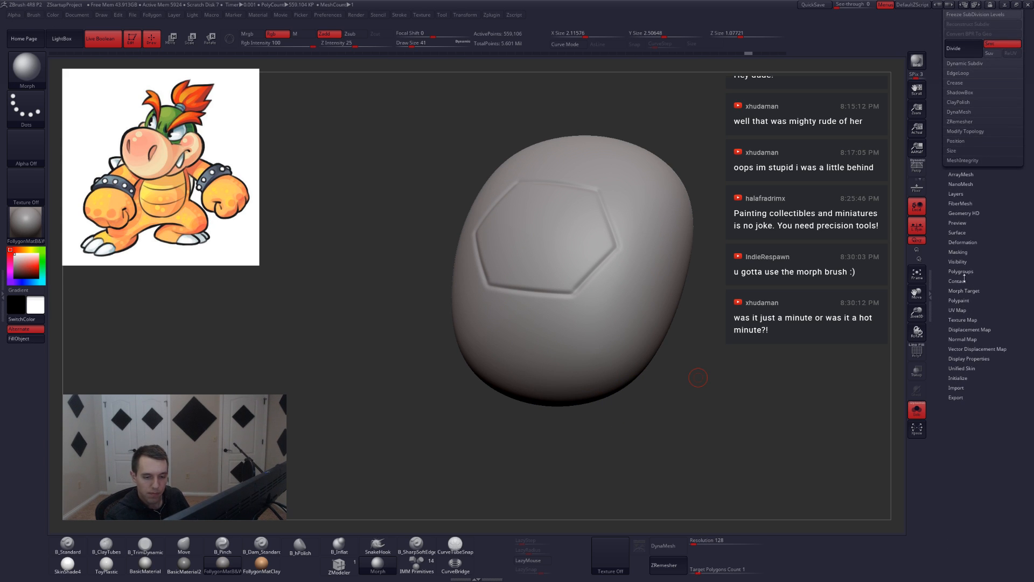
pyautogui.click(964, 291)
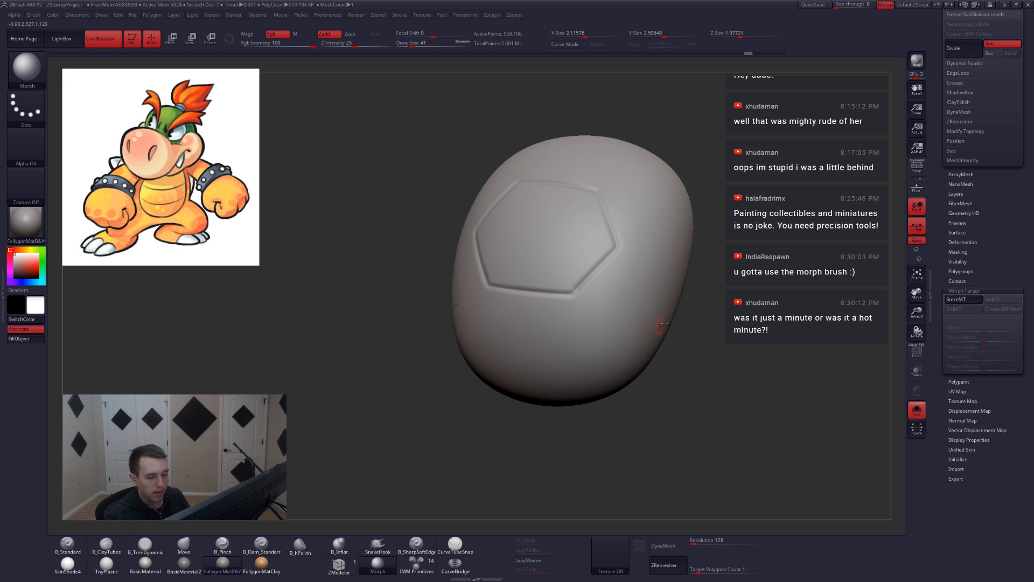
pyautogui.click(964, 299)
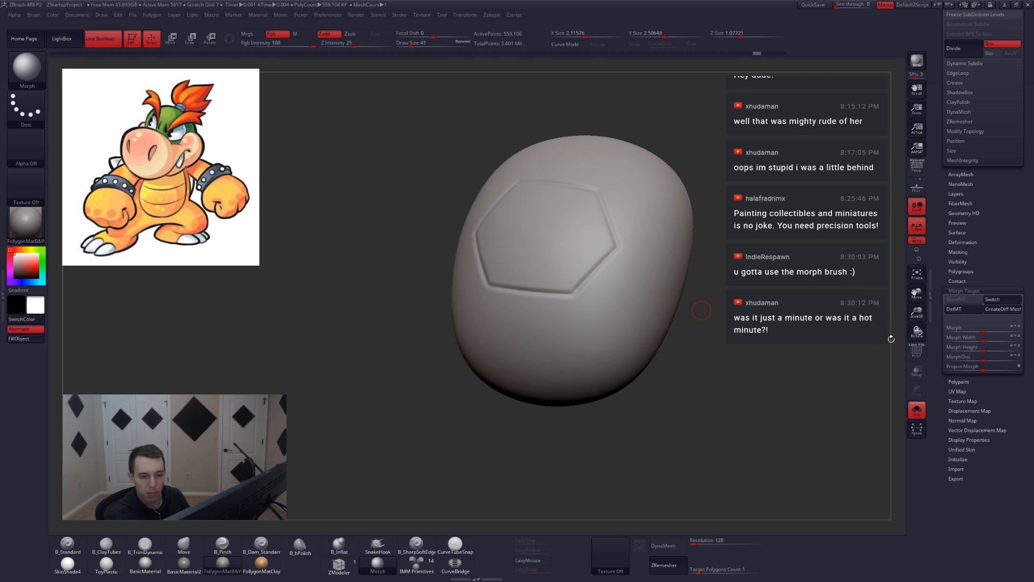
# Sculpt rough B_ClayTubes test strokes across the hexagon at draw size 192, and toggle the shell to its stored morph target and back.
pyautogui.press('2')
pyautogui.press('space')
pyautogui.moveTo(630, 336); pyautogui.dragTo(647, 337)
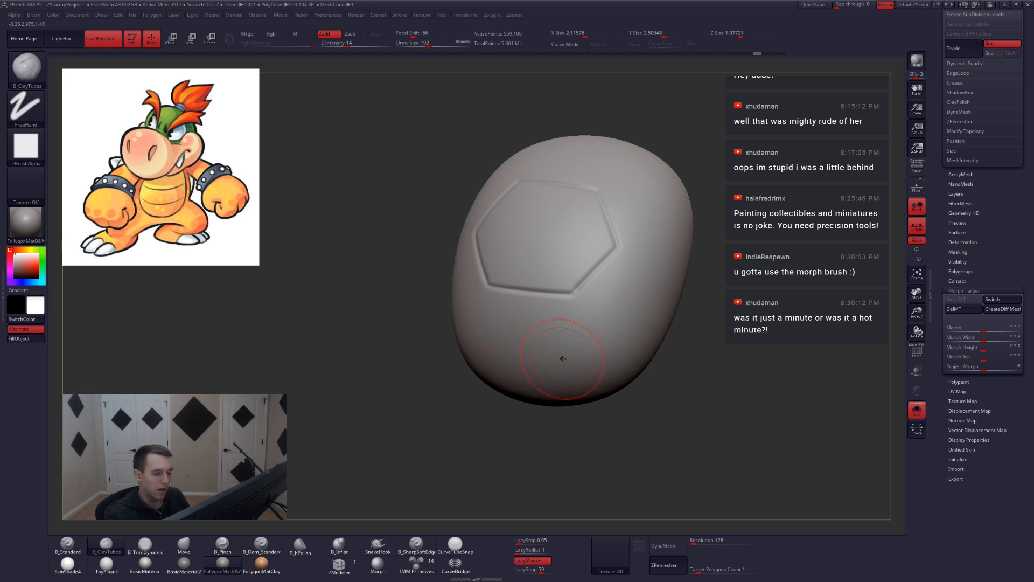
pyautogui.moveTo(562, 360)
pyautogui.mouseDown()
pyautogui.moveTo(600, 278)
pyautogui.moveTo(603, 212)
pyautogui.moveTo(601, 248)
pyautogui.moveTo(615, 221)
pyautogui.moveTo(646, 199)
pyautogui.moveTo(657, 215)
pyautogui.mouseUp()
pyautogui.moveTo(579, 345); pyautogui.dragTo(663, 216)
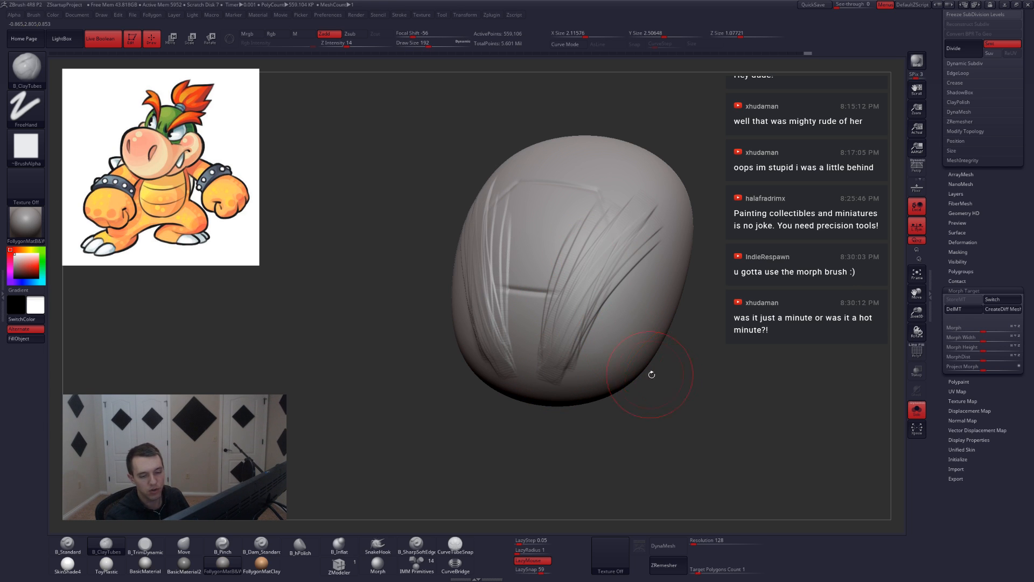
pyautogui.click(997, 304)
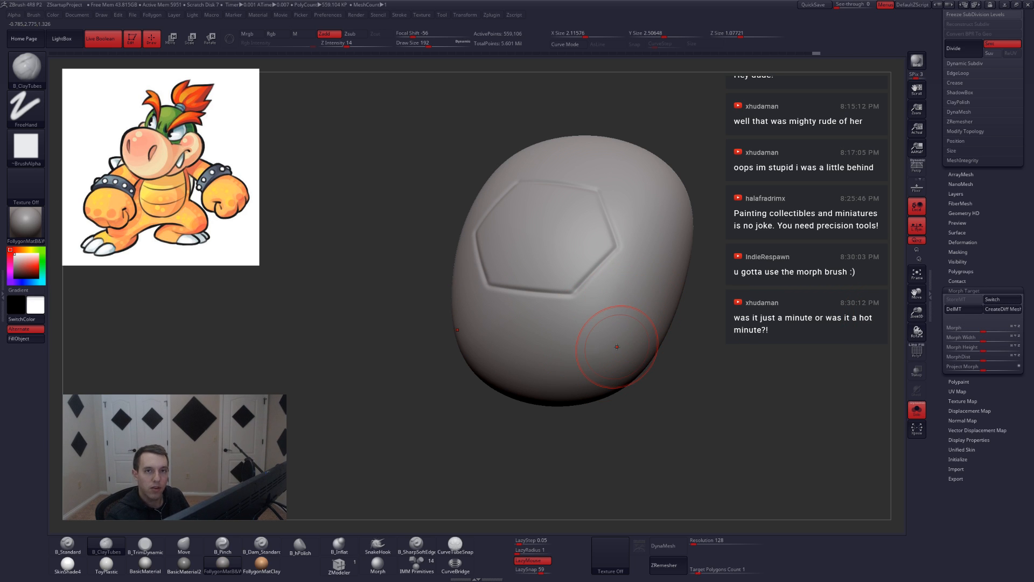
pyautogui.click(993, 301)
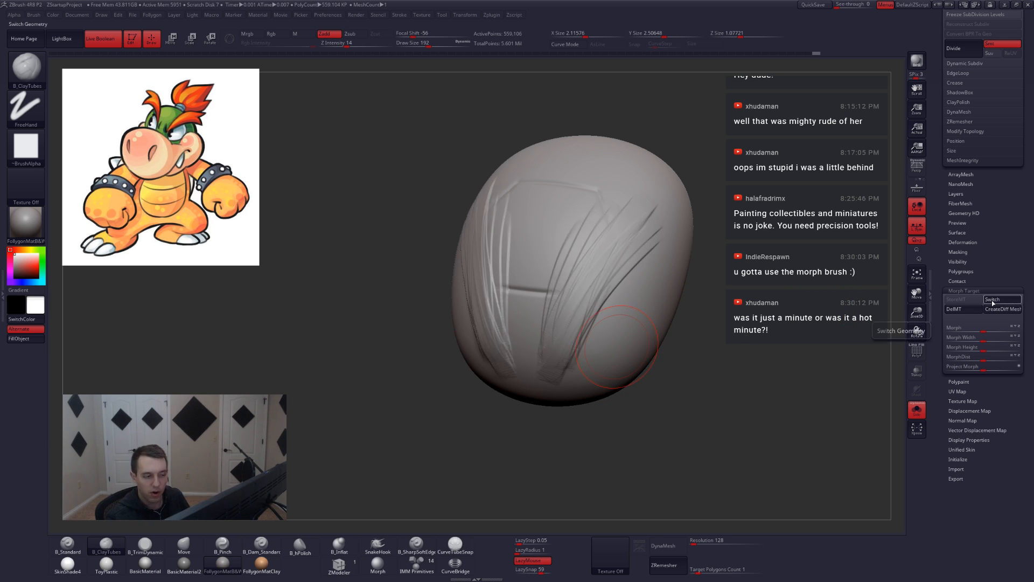
# Paint with the Morph brush over the clay strokes beside and below the hexagon to restore the stored surface.
pyautogui.press('b')
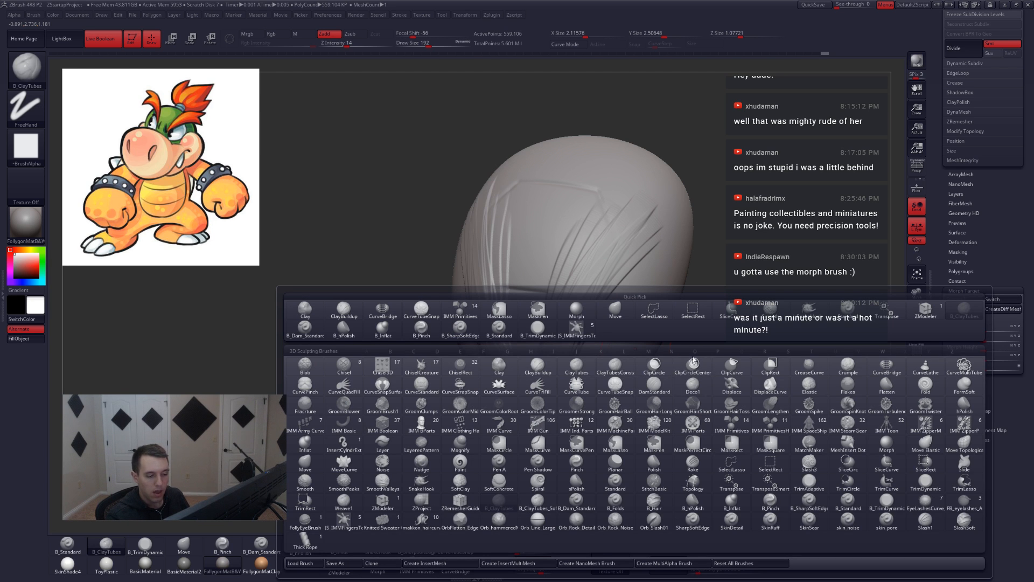
pyautogui.press('m')
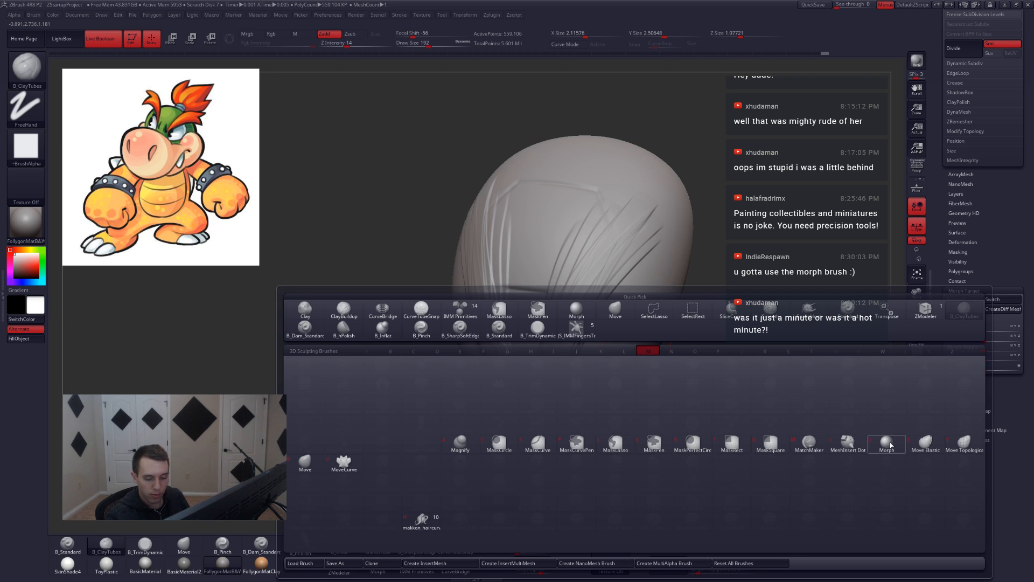
pyautogui.press('r')
pyautogui.keyDown('alt'); pyautogui.moveTo(625, 304); pyautogui.dragTo(611, 344, button='right'); pyautogui.keyUp('alt')
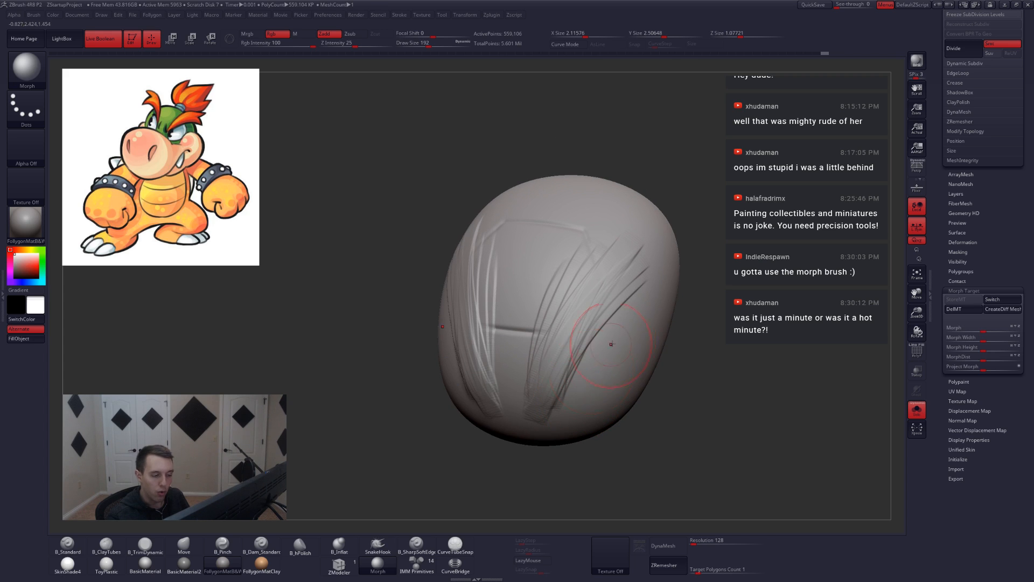
pyautogui.moveTo(581, 369)
pyautogui.mouseDown()
pyautogui.moveTo(563, 353)
pyautogui.moveTo(555, 387)
pyautogui.moveTo(589, 345)
pyautogui.mouseUp()
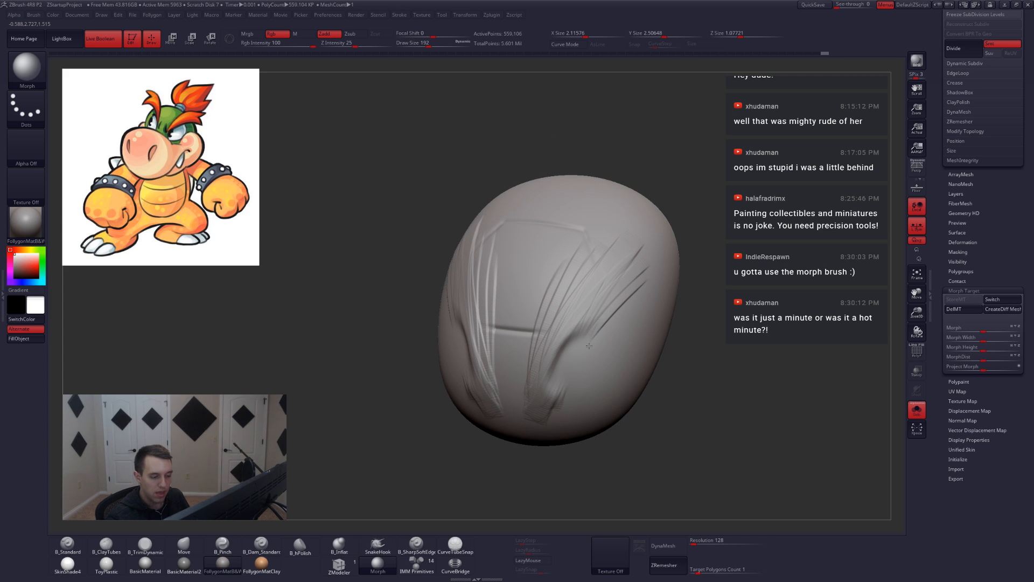
pyautogui.moveTo(612, 308)
pyautogui.mouseDown()
pyautogui.moveTo(632, 294)
pyautogui.moveTo(565, 329)
pyautogui.moveTo(579, 299)
pyautogui.mouseUp()
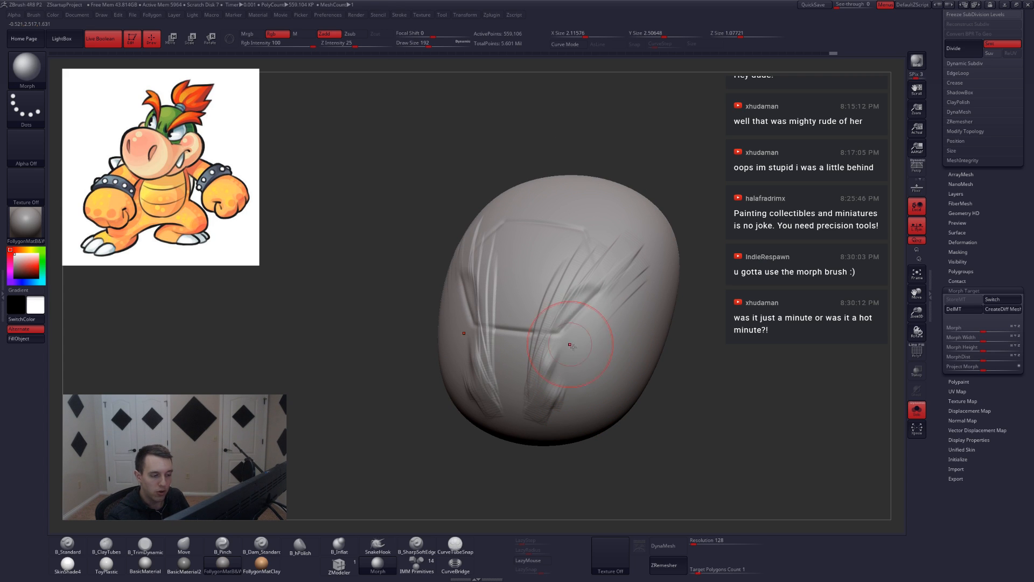
pyautogui.moveTo(570, 342); pyautogui.dragTo(561, 385)
# Switch the shell to its stored geometry and paint the clay strokes back in with the Morph brush.
pyautogui.moveTo(595, 362)
pyautogui.mouseDown(button='right')
pyautogui.moveTo(506, 347)
pyautogui.moveTo(556, 348)
pyautogui.mouseUp(button='right')
pyautogui.click(992, 300)
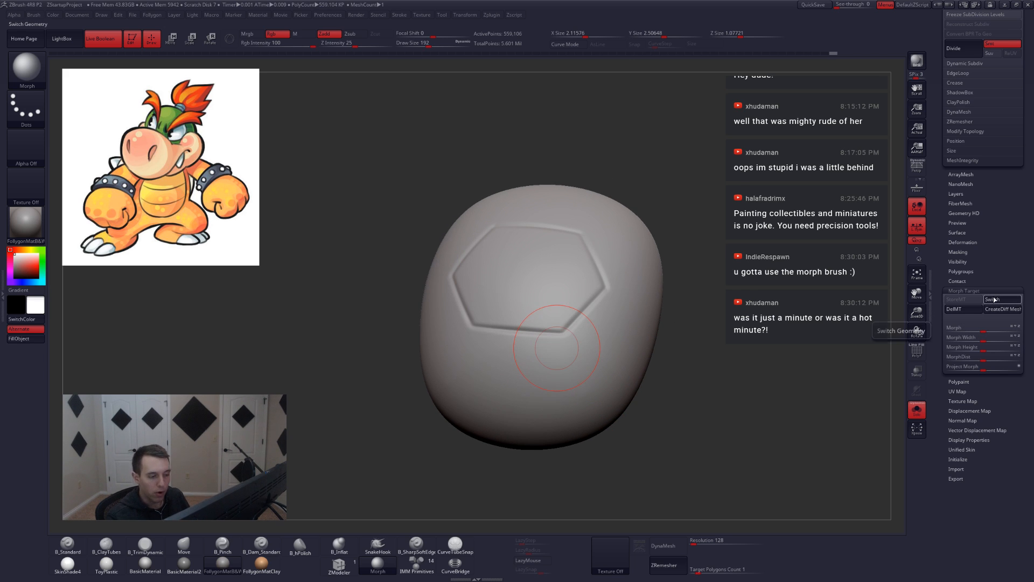
pyautogui.moveTo(575, 357)
pyautogui.mouseDown()
pyautogui.moveTo(561, 362)
pyautogui.moveTo(590, 300)
pyautogui.moveTo(584, 332)
pyautogui.moveTo(595, 323)
pyautogui.moveTo(543, 305)
pyautogui.moveTo(511, 396)
pyautogui.moveTo(555, 410)
pyautogui.mouseUp()
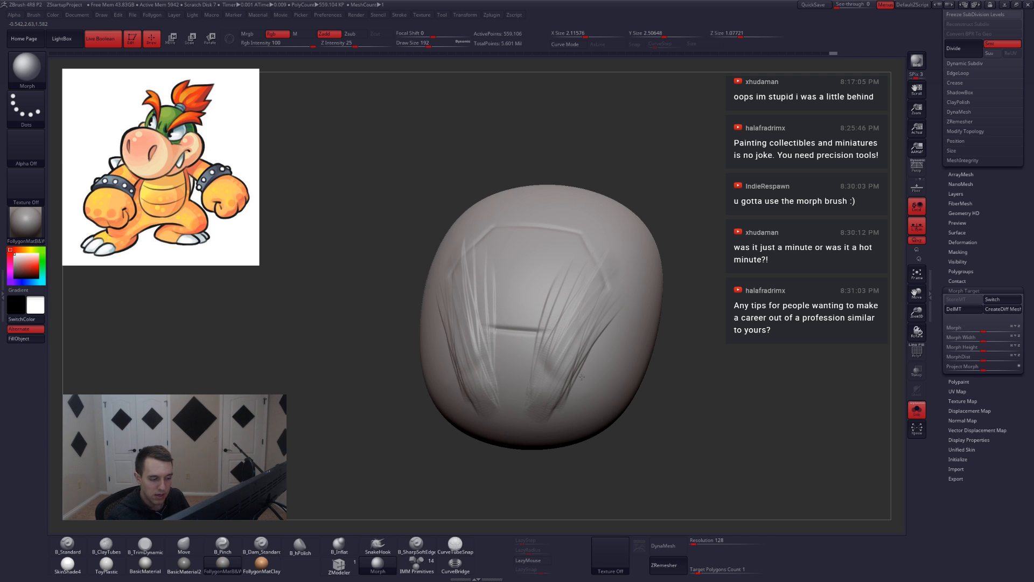
# Undo all the Morph brush and clay test strokes back to the clean hexagon on the shell.
pyautogui.hotkey('ctrl', 'z')
pyautogui.hotkey('ctrl', 'z')
pyautogui.hotkey('ctrl', 'z')
pyautogui.hotkey('ctrl', 'z')
pyautogui.hotkey('ctrl', 'z')
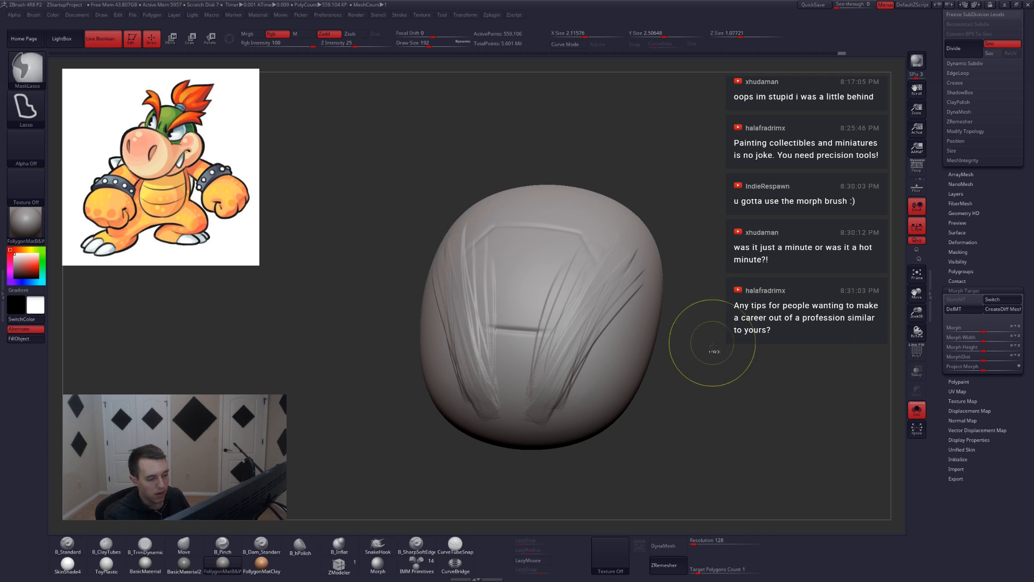
pyautogui.hotkey('ctrl', 'z')
pyautogui.hotkey('ctrl', 'z')
pyautogui.hotkey('ctrl', 'z')
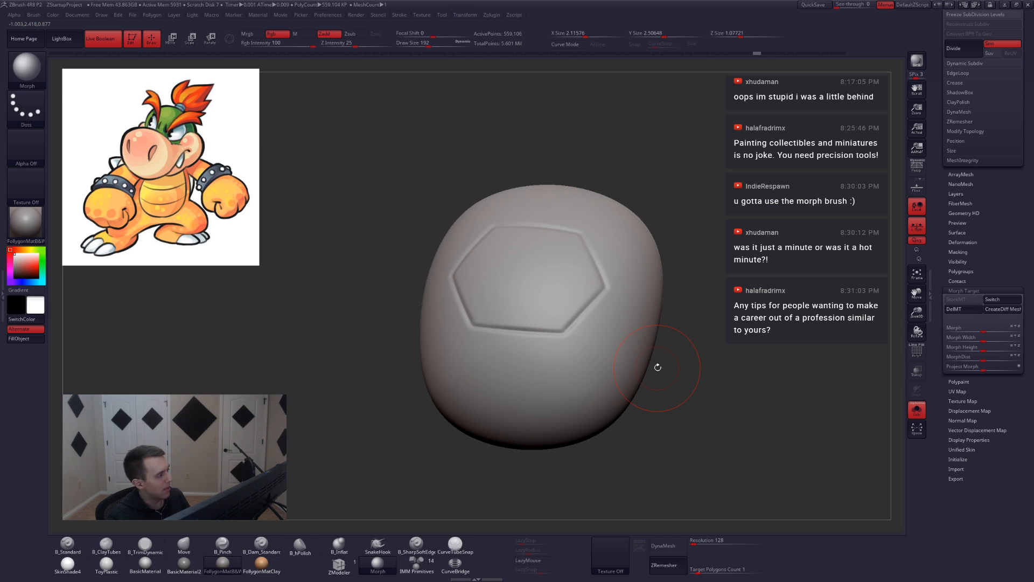
# Switch to the CurveTubeSnap brush and reduce the draw size to 104.
pyautogui.press('b')
pyautogui.press('m')
pyautogui.press('v')
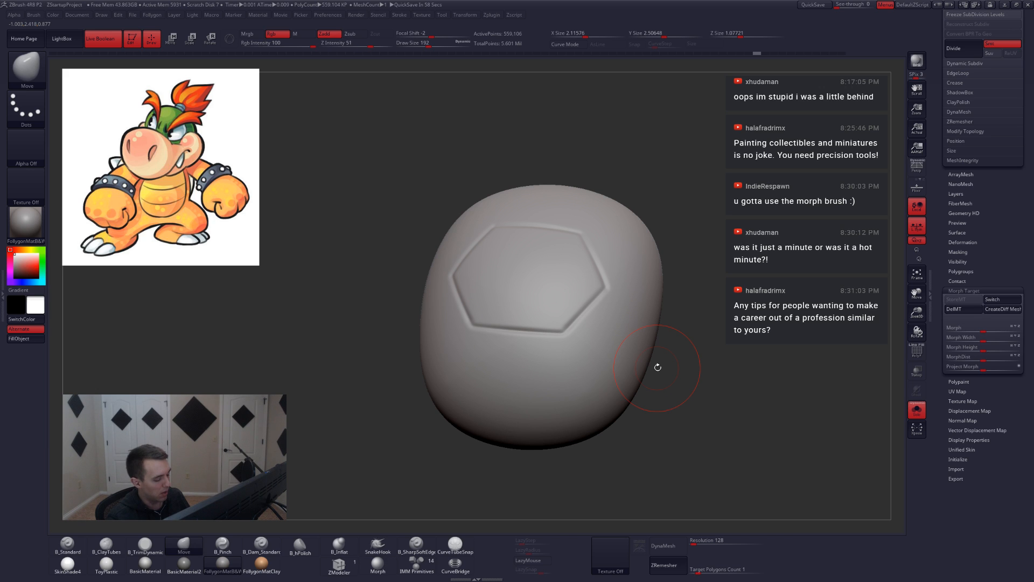
pyautogui.click(455, 544)
pyautogui.press('space')
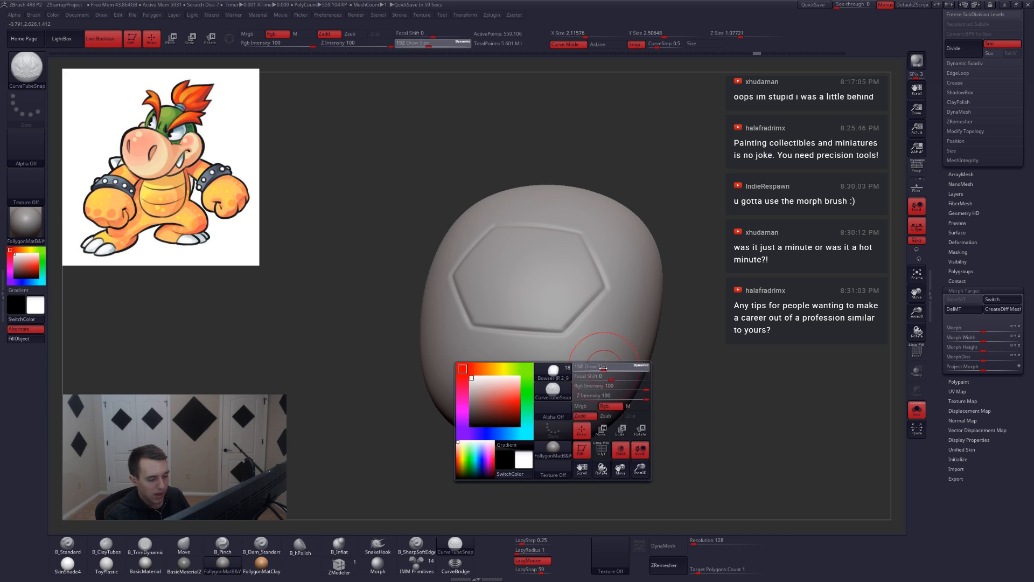
pyautogui.moveTo(603, 367); pyautogui.dragTo(596, 368)
pyautogui.moveTo(609, 388); pyautogui.dragTo(561, 409, button='right')
pyautogui.press('space')
pyautogui.moveTo(587, 390); pyautogui.dragTo(578, 390)
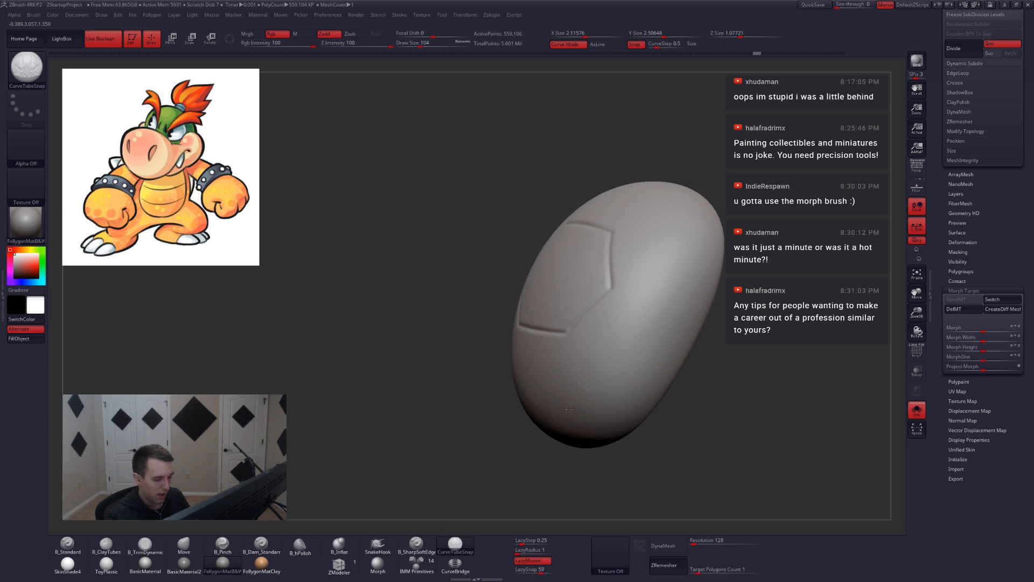
# Switch to the B_SharpSoftEdge brush, try a stroke on the lower part of the shell, and undo it.
pyautogui.click(432, 543)
pyautogui.moveTo(580, 396)
pyautogui.mouseDown()
pyautogui.moveTo(682, 260)
pyautogui.moveTo(605, 441)
pyautogui.mouseUp()
pyautogui.hotkey('ctrl', 'z')
pyautogui.hotkey('ctrl', 'z')
pyautogui.moveTo(597, 383); pyautogui.dragTo(634, 395, button='right')
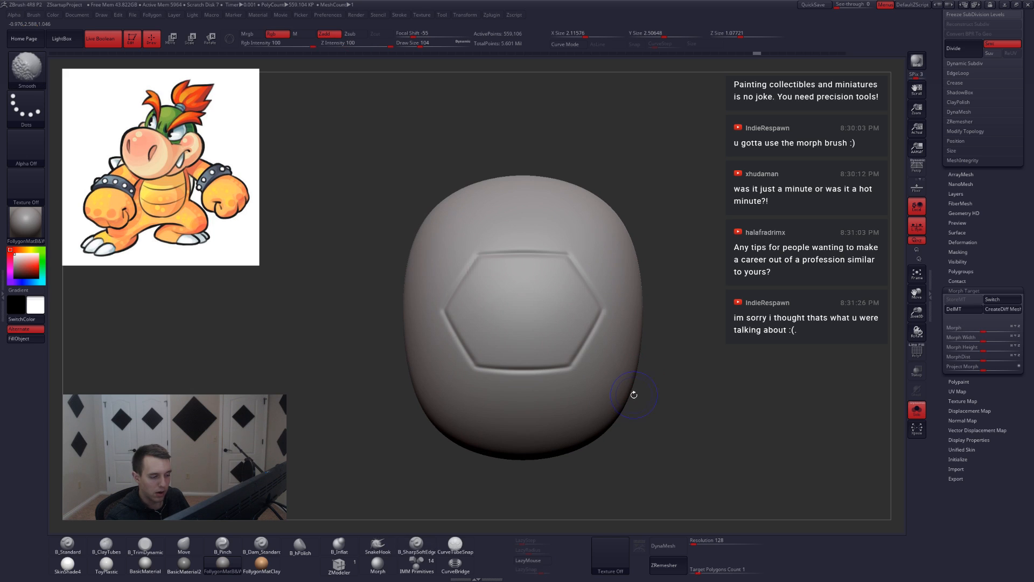
# Delete the shell's stored morph target and close the Morph Target settings.
pyautogui.click(976, 307)
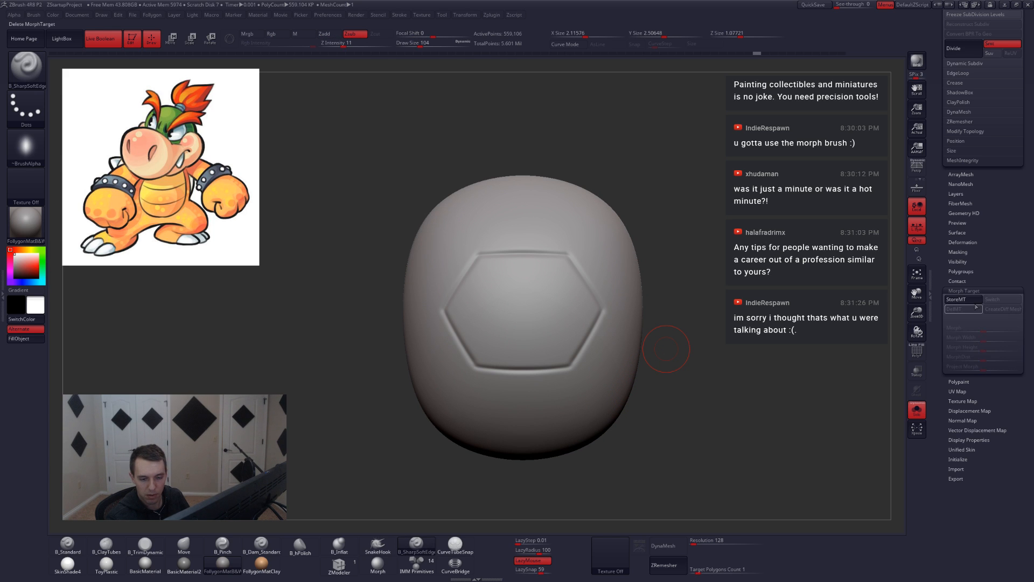
pyautogui.moveTo(957, 284); pyautogui.dragTo(957, 386)
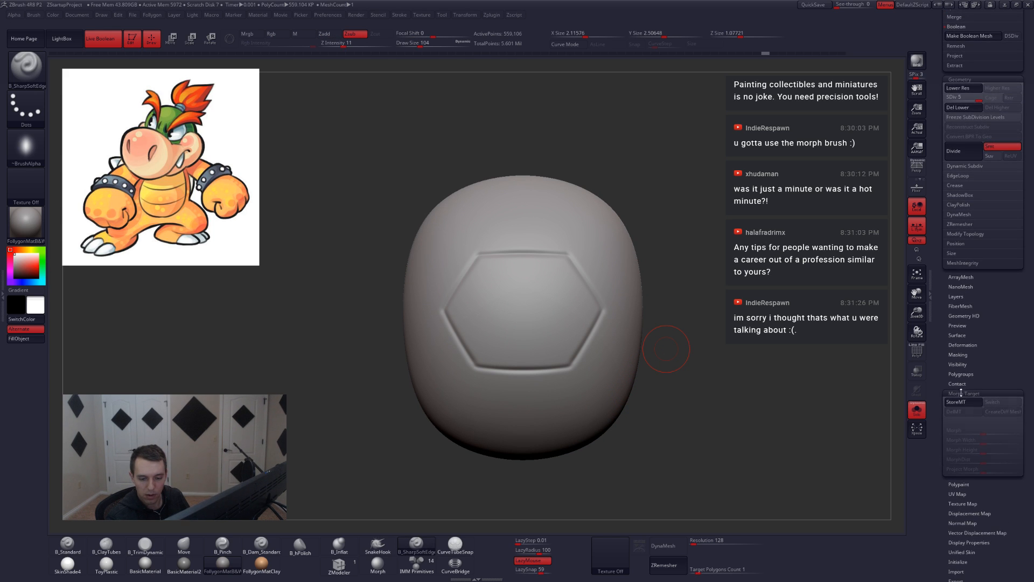
pyautogui.click(961, 393)
# Set the draw size to 80 and show the whole character around the shell to judge the hexagon's placement.
pyautogui.press('space')
pyautogui.moveTo(601, 381); pyautogui.dragTo(583, 377)
pyautogui.moveTo(544, 397); pyautogui.dragTo(625, 377, button='right')
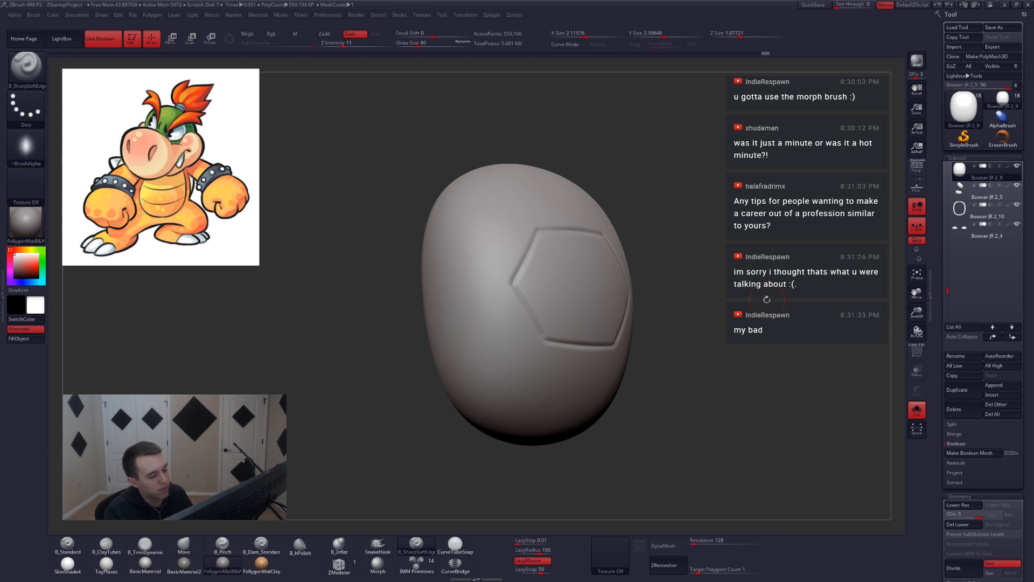
pyautogui.moveTo(642, 302); pyautogui.dragTo(590, 299)
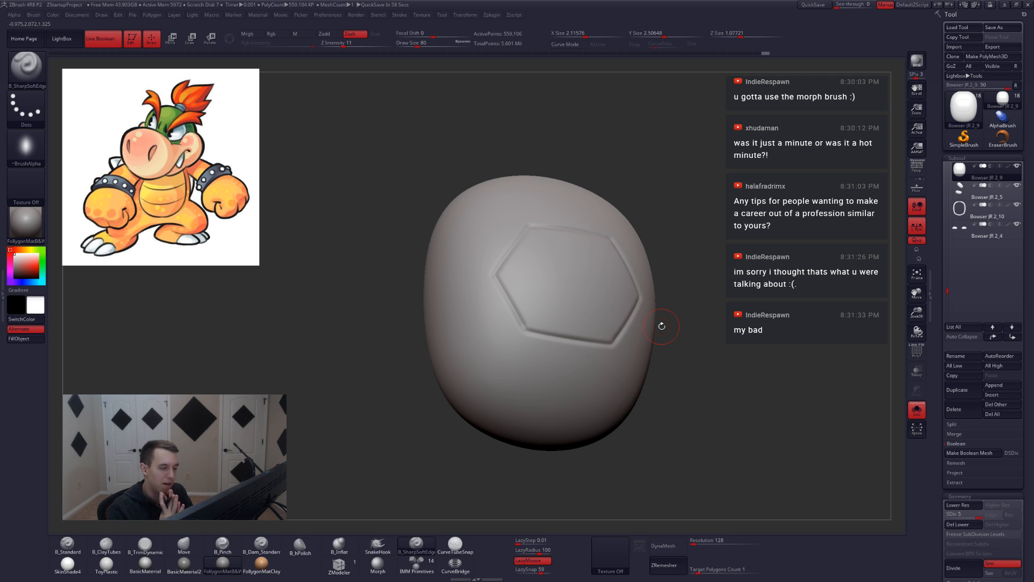
pyautogui.moveTo(662, 326); pyautogui.dragTo(605, 393)
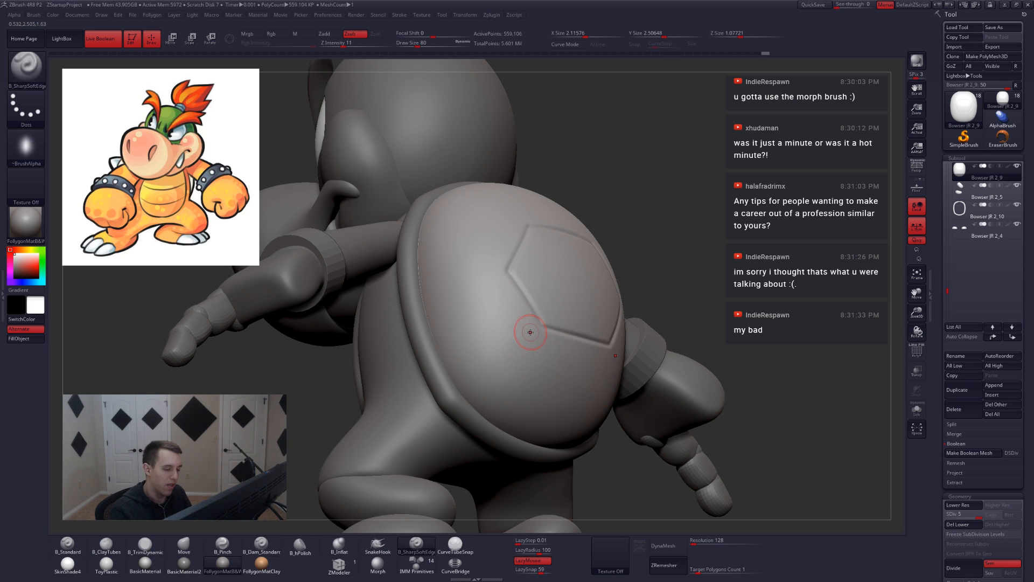
pyautogui.moveTo(550, 339); pyautogui.dragTo(543, 342, button='right')
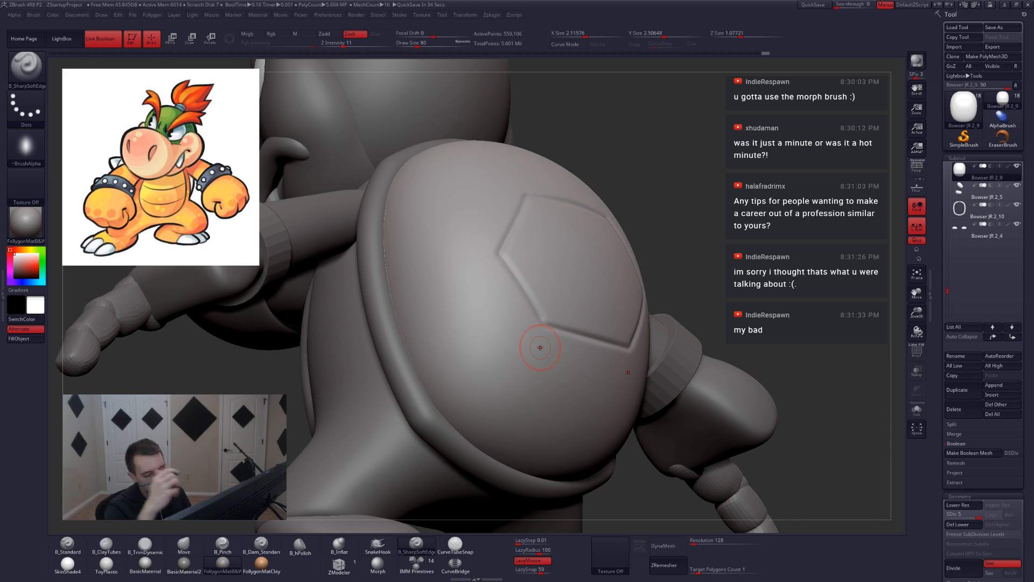
# Check the shell reference photo in the browser, try a diagonal groove from the hexagon's lower corner toward the shell rim, and undo it.
pyautogui.hotkey('alt', 'Tab')
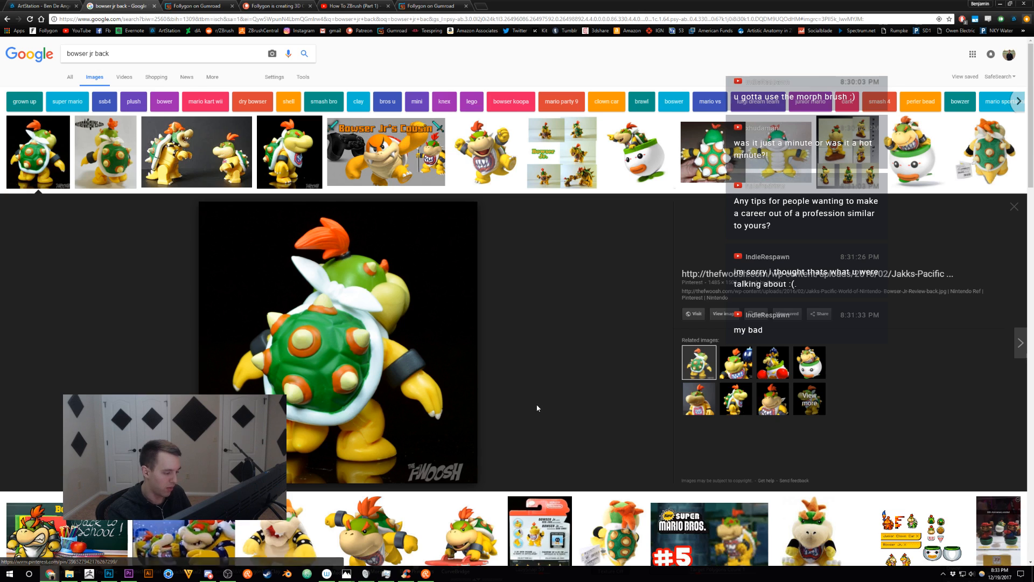
pyautogui.hotkey('alt', 'Tab')
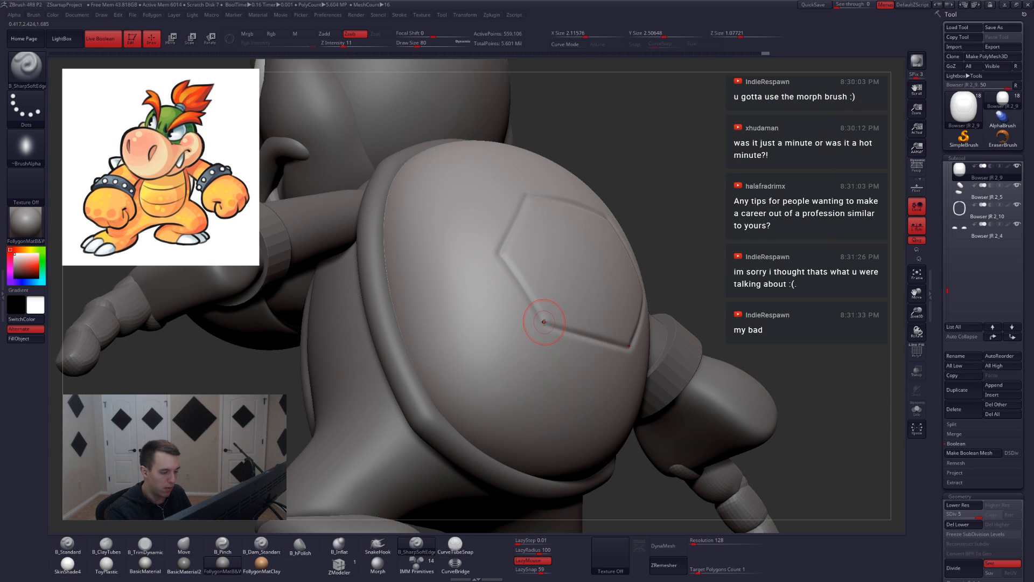
pyautogui.moveTo(543, 322); pyautogui.dragTo(463, 420)
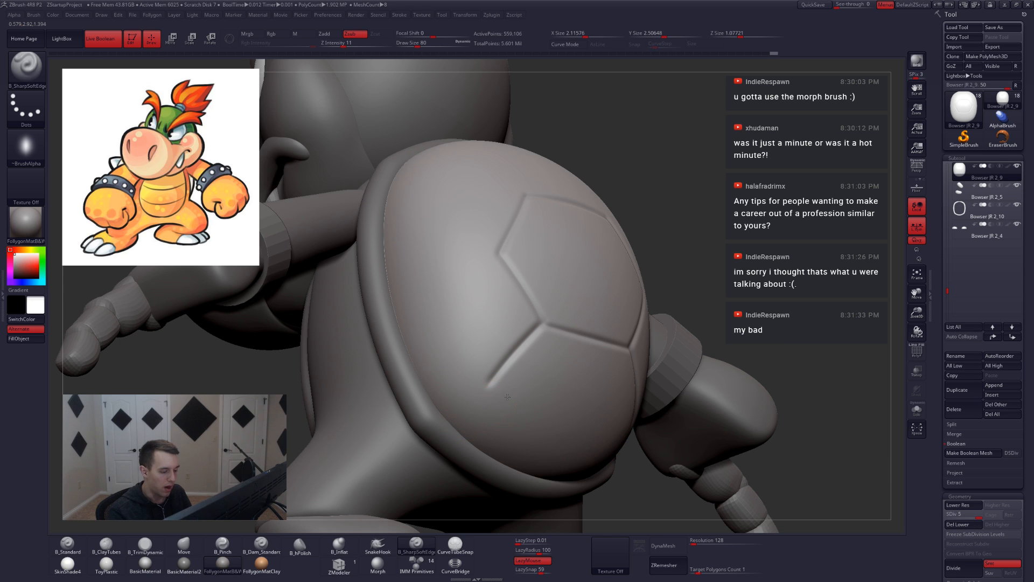
pyautogui.moveTo(507, 397); pyautogui.dragTo(488, 400, button='right')
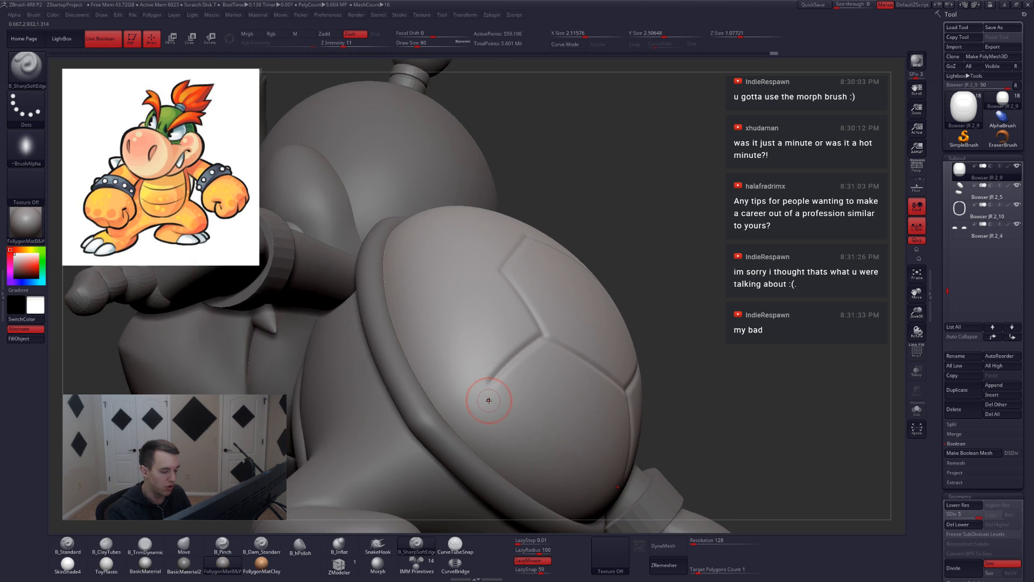
pyautogui.hotkey('shift', 's')
pyautogui.press('space')
pyautogui.moveTo(494, 389); pyautogui.dragTo(489, 389)
pyautogui.hotkey('ctrl', 'z')
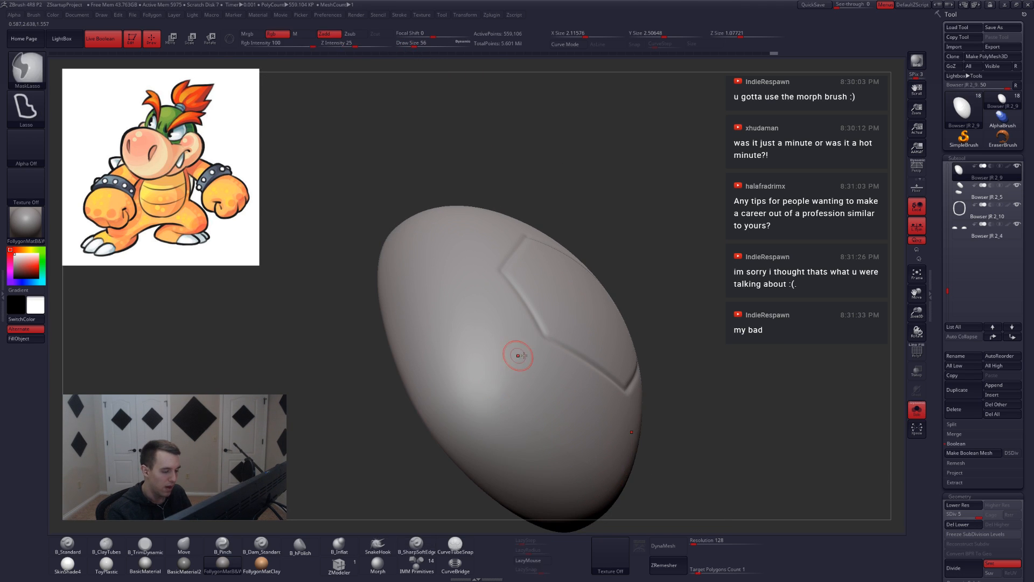
# Set the draw size to 44 and carve a diagonal groove from the hexagon's lower corner toward the shell rim.
pyautogui.moveTo(518, 356); pyautogui.dragTo(527, 360, button='right')
pyautogui.press('space')
pyautogui.moveTo(537, 350); pyautogui.dragTo(531, 350)
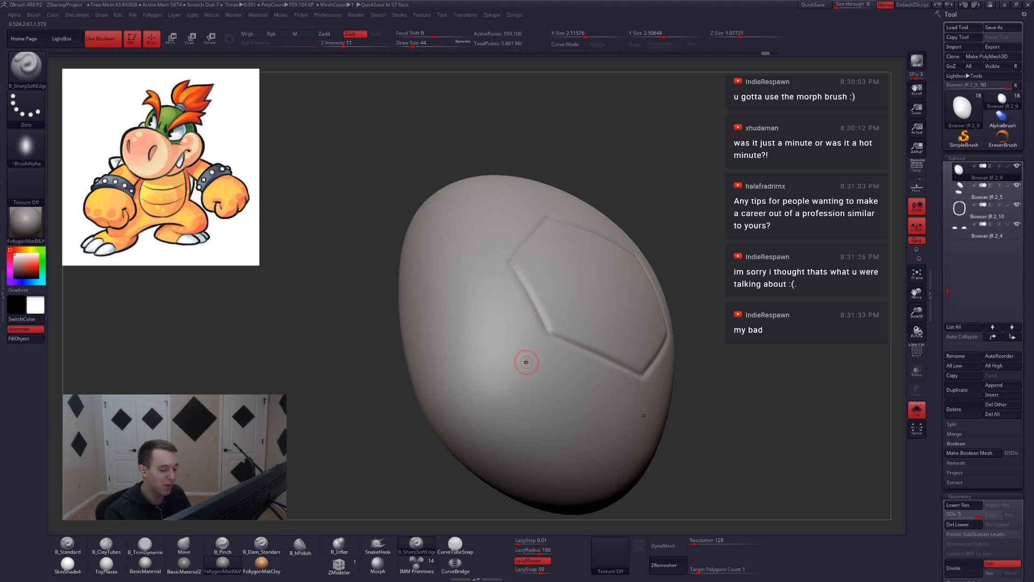
pyautogui.moveTo(526, 362); pyautogui.dragTo(529, 339, button='right')
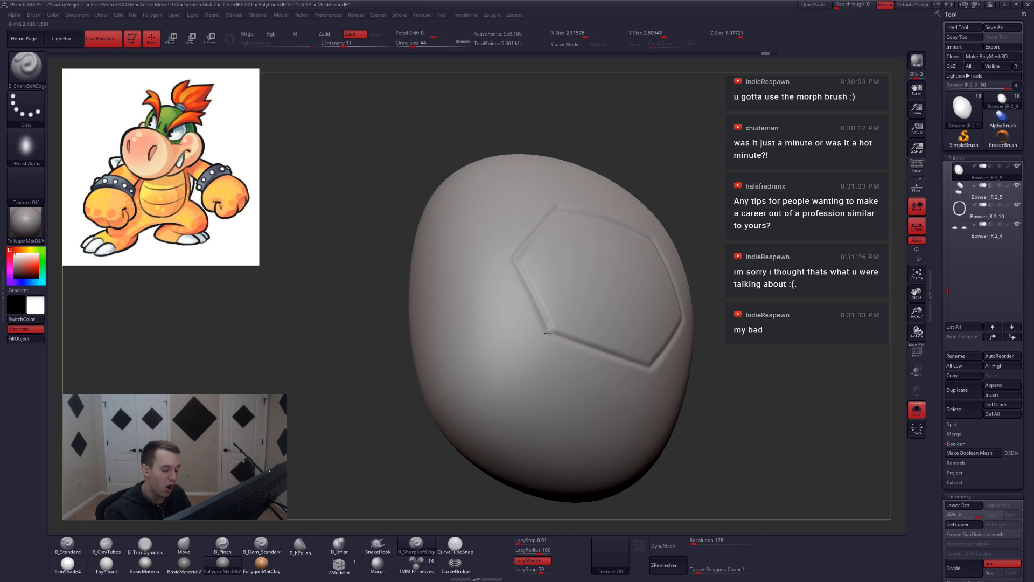
pyautogui.moveTo(548, 333); pyautogui.dragTo(461, 428)
pyautogui.moveTo(473, 429); pyautogui.dragTo(489, 403, button='right')
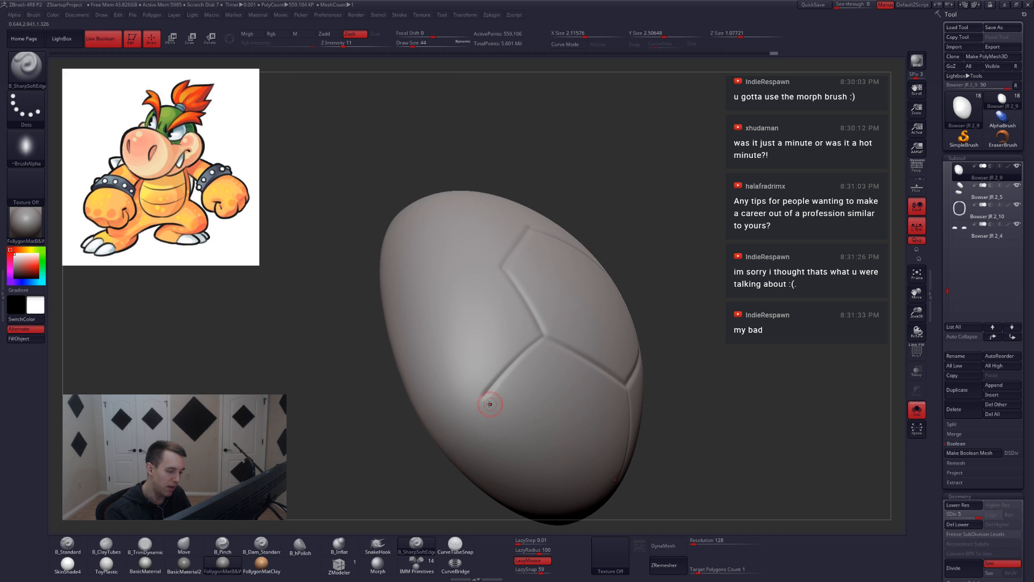
# Fork the end of the lower diagonal groove into two branches that run out to the shell rim.
pyautogui.hotkey('shift', 's')
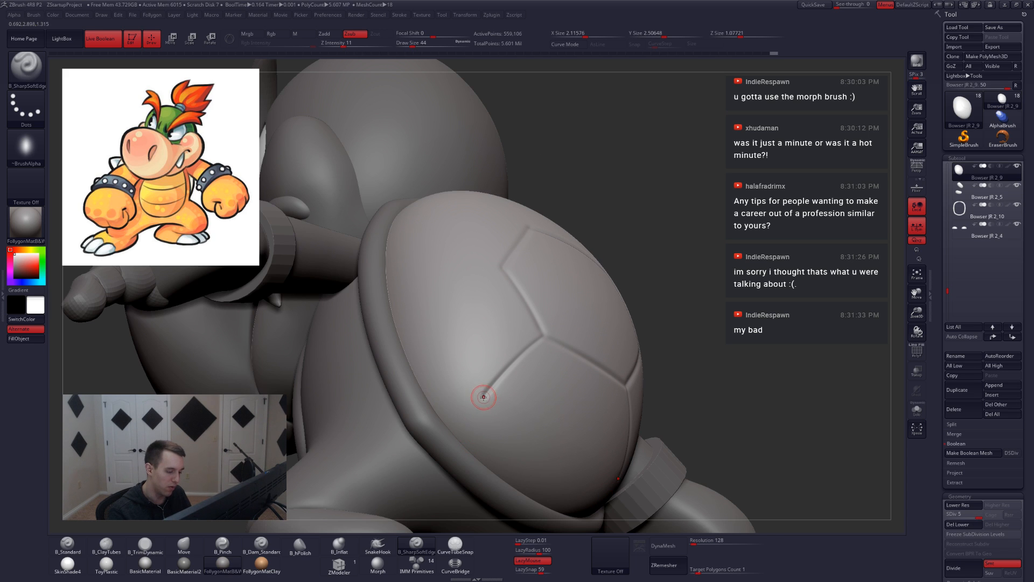
pyautogui.hotkey('shift', 's')
pyautogui.moveTo(483, 397); pyautogui.dragTo(395, 431)
pyautogui.moveTo(403, 436); pyautogui.dragTo(426, 411, button='right')
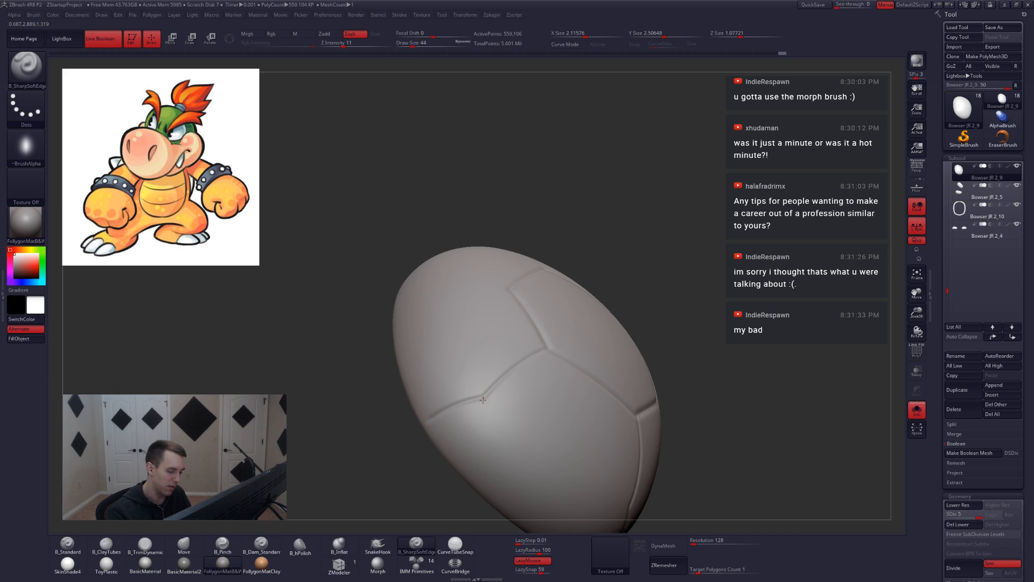
pyautogui.moveTo(466, 447); pyautogui.dragTo(464, 451)
pyautogui.moveTo(451, 500); pyautogui.dragTo(490, 477)
pyautogui.moveTo(490, 477)
pyautogui.mouseDown(button='right')
pyautogui.moveTo(566, 432)
pyautogui.moveTo(575, 387)
pyautogui.moveTo(613, 383)
pyautogui.moveTo(630, 360)
pyautogui.moveTo(577, 305)
pyautogui.mouseUp(button='right')
# Check the shell reference and carve a groove from the hexagon's side corner toward the shell rim.
pyautogui.hotkey('shift', 's')
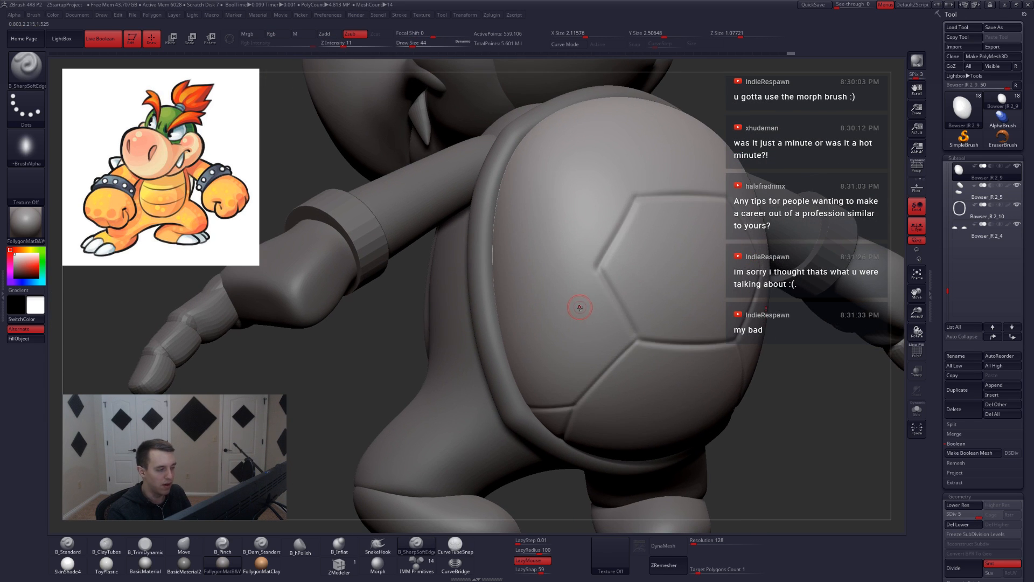
pyautogui.hotkey('alt', 'Tab')
pyautogui.hotkey('alt', 'Tab')
pyautogui.moveTo(592, 306); pyautogui.dragTo(571, 277, button='right')
pyautogui.hotkey('alt', 's')
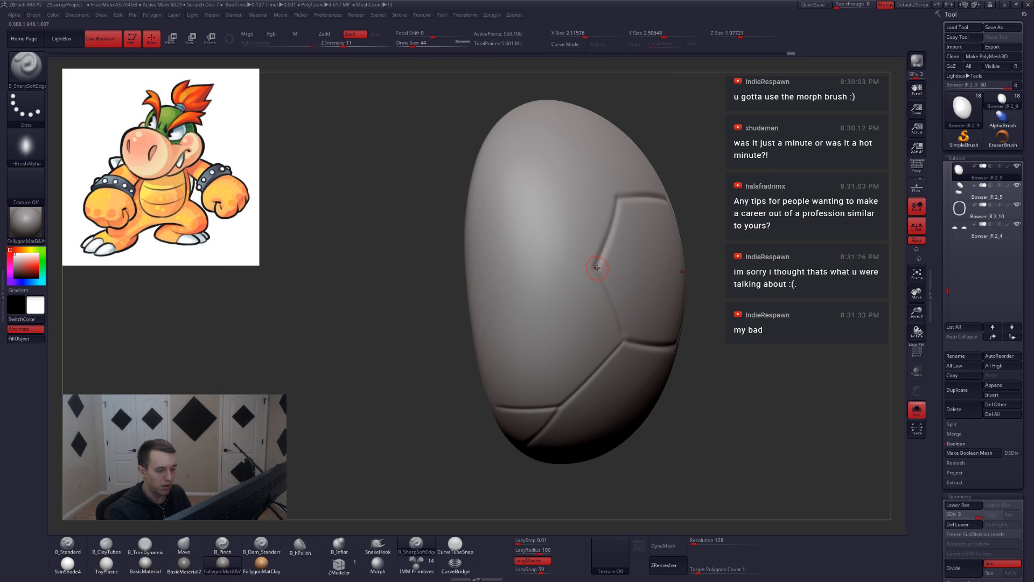
pyautogui.moveTo(593, 268); pyautogui.dragTo(464, 288)
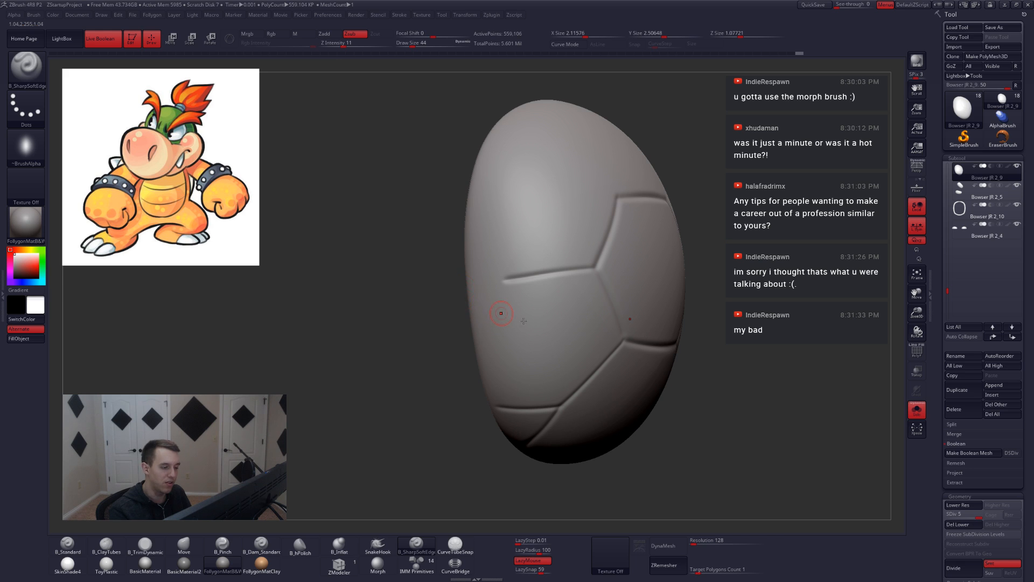
pyautogui.hotkey('alt', 's')
pyautogui.hotkey('alt', 's')
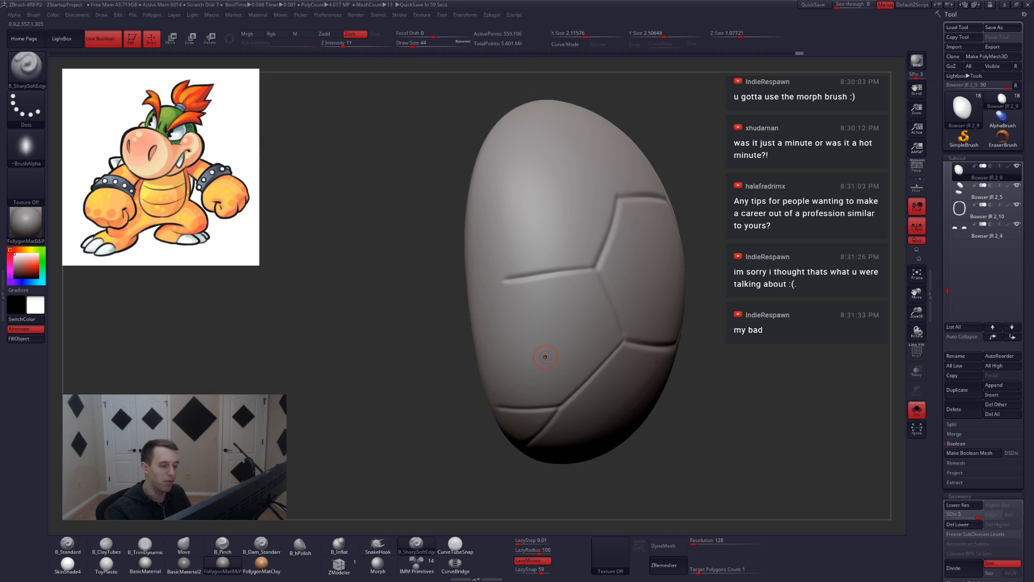
# Fork the end of the side groove into two branches that meet the shell rim.
pyautogui.moveTo(545, 356)
pyautogui.mouseDown(button='right')
pyautogui.moveTo(604, 323)
pyautogui.moveTo(584, 306)
pyautogui.moveTo(582, 316)
pyautogui.mouseUp(button='right')
pyautogui.moveTo(589, 296); pyautogui.dragTo(520, 345)
pyautogui.moveTo(590, 294); pyautogui.dragTo(485, 268)
# Compare the shell with the character and reference, and carve a diagonal groove from the hexagon's upper corner toward the rim.
pyautogui.moveTo(653, 381)
pyautogui.mouseDown(button='right')
pyautogui.moveTo(631, 397)
pyautogui.moveTo(728, 329)
pyautogui.moveTo(791, 302)
pyautogui.moveTo(620, 396)
pyautogui.moveTo(593, 385)
pyautogui.moveTo(621, 380)
pyautogui.mouseUp(button='right')
pyautogui.hotkey('shift', 's')
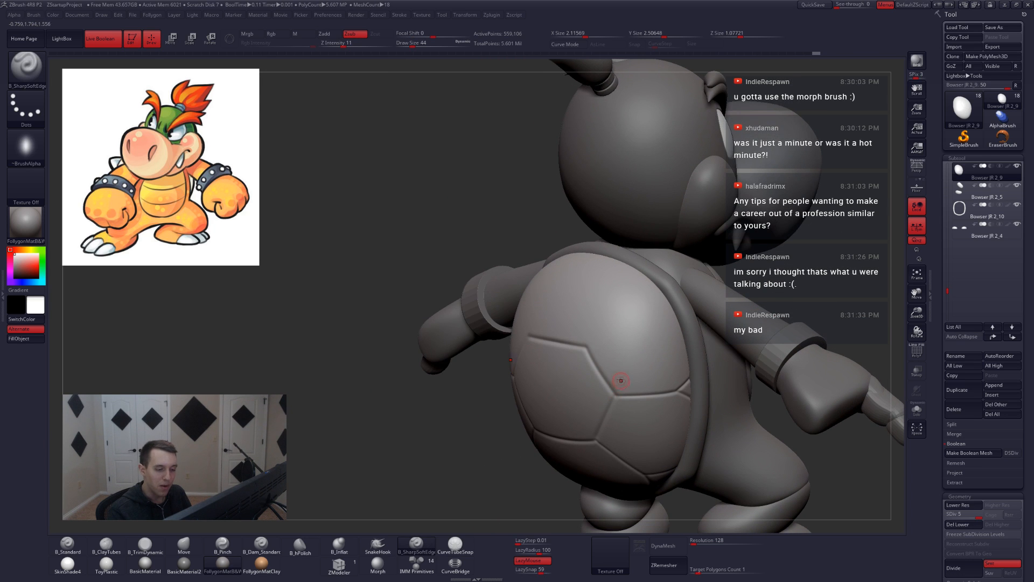
pyautogui.hotkey('shift', 's')
pyautogui.keyDown('ctrl'); pyautogui.moveTo(607, 335); pyautogui.dragTo(556, 403, button='right'); pyautogui.keyUp('ctrl')
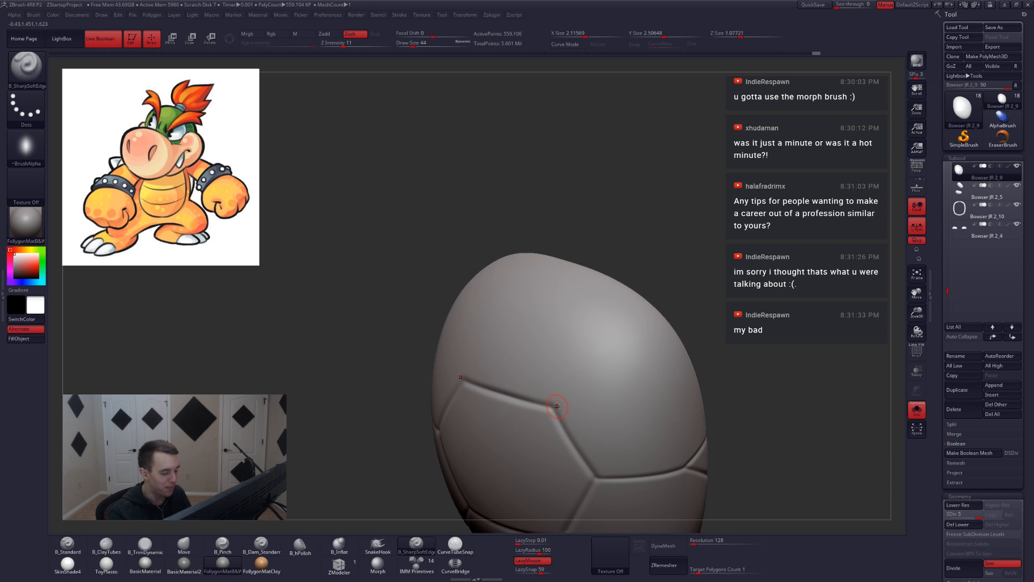
pyautogui.hotkey('alt', 'Tab')
pyautogui.hotkey('alt', 'Tab')
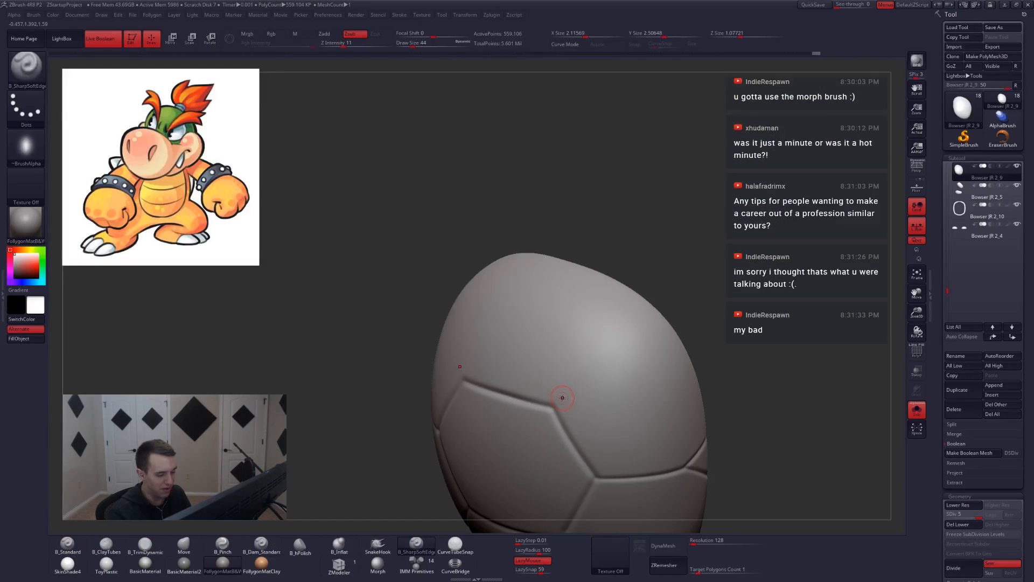
pyautogui.moveTo(555, 405); pyautogui.dragTo(641, 306)
pyautogui.hotkey('shift', 's')
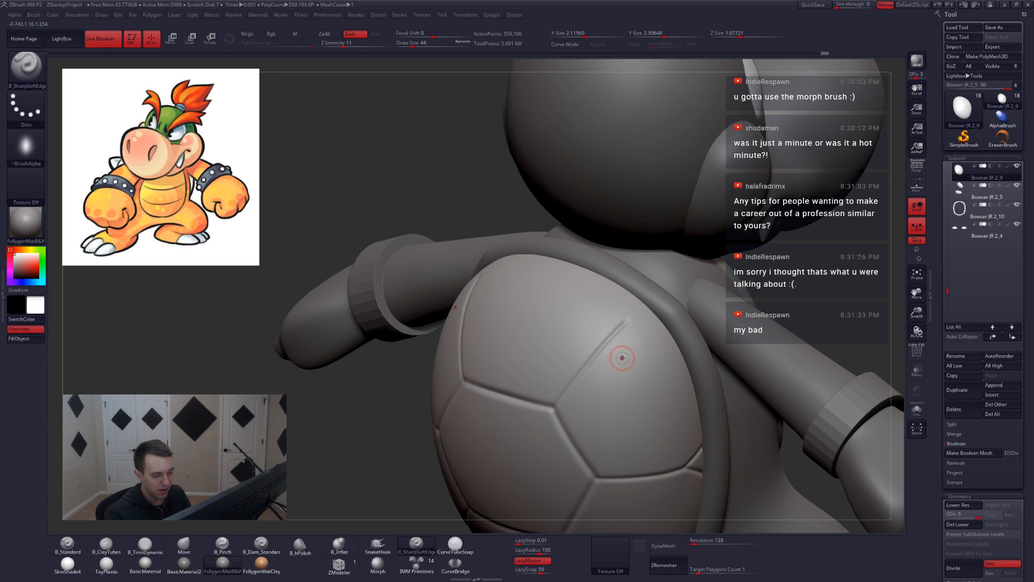
# Set the draw size to 59 and branch the end of the upper diagonal groove out to the shell rim.
pyautogui.press('space')
pyautogui.moveTo(568, 370); pyautogui.dragTo(573, 370)
pyautogui.hotkey('shift', 's')
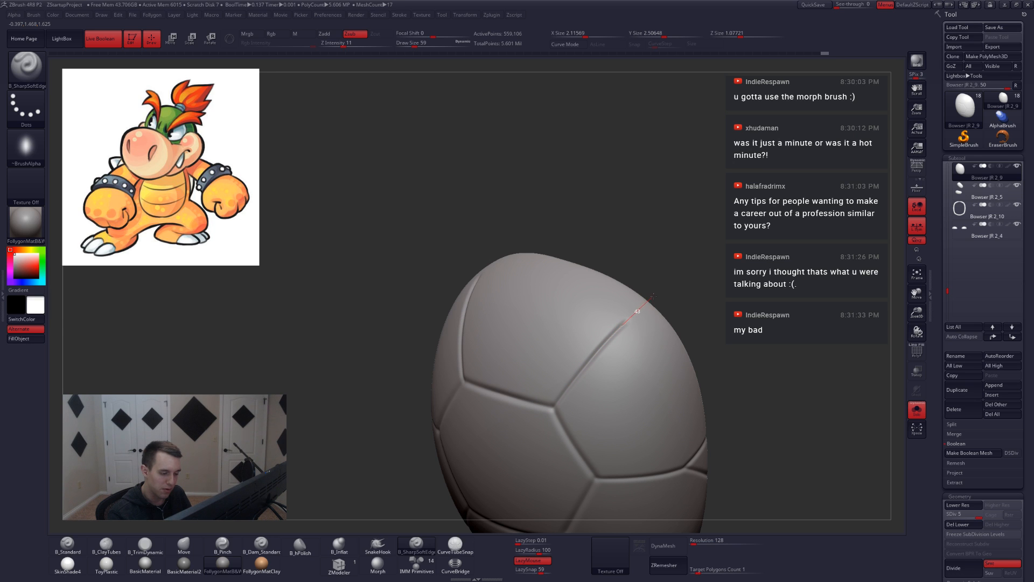
pyautogui.moveTo(646, 330)
pyautogui.mouseDown(button='right')
pyautogui.moveTo(598, 365)
pyautogui.moveTo(586, 422)
pyautogui.mouseUp(button='right')
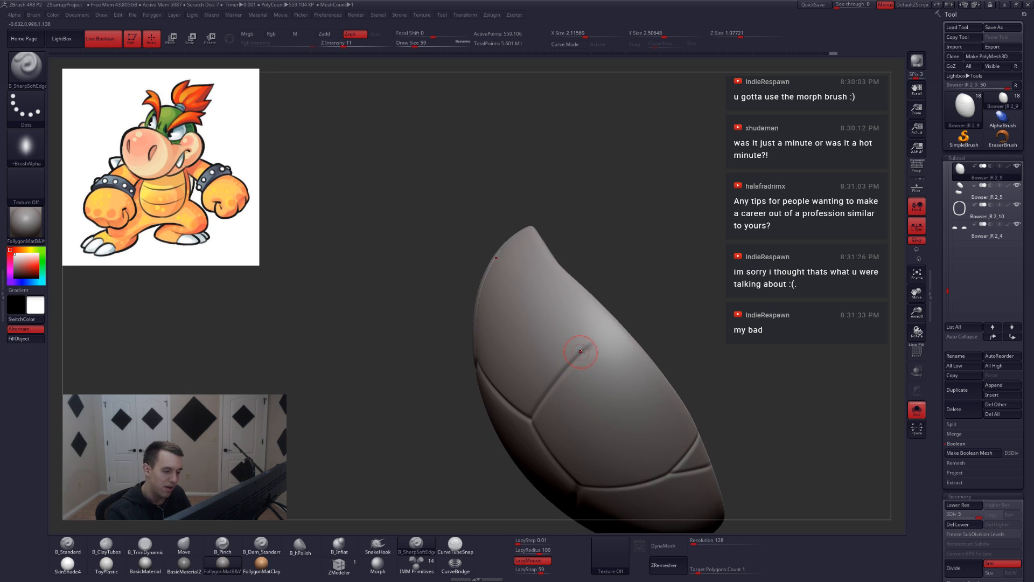
pyautogui.moveTo(581, 352); pyautogui.dragTo(587, 346, button='right')
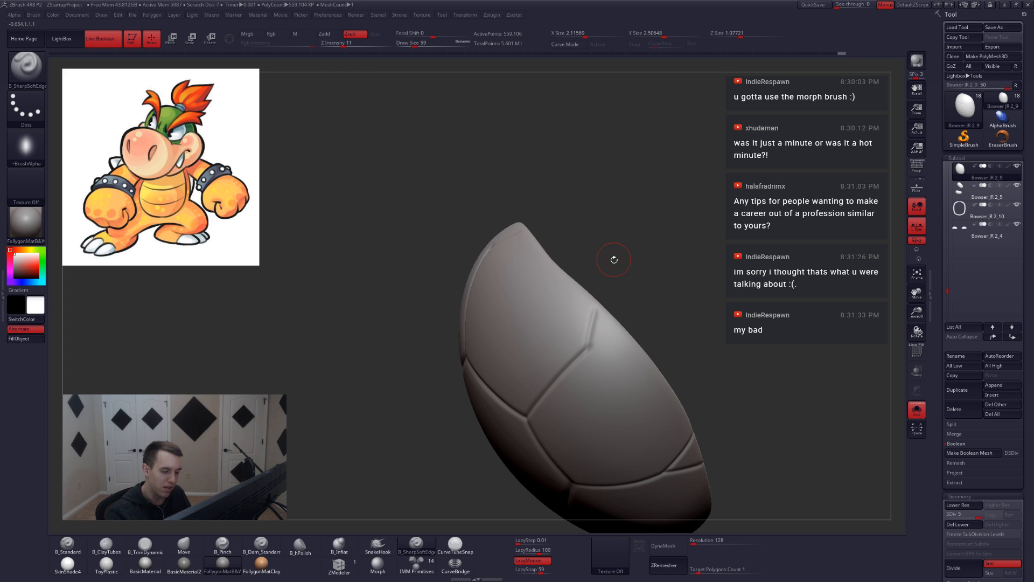
pyautogui.moveTo(639, 360); pyautogui.dragTo(633, 484, button='right')
pyautogui.keyDown('alt'); pyautogui.moveTo(634, 485); pyautogui.dragTo(749, 338, button='right'); pyautogui.keyUp('alt')
pyautogui.hotkey('shift', 's')
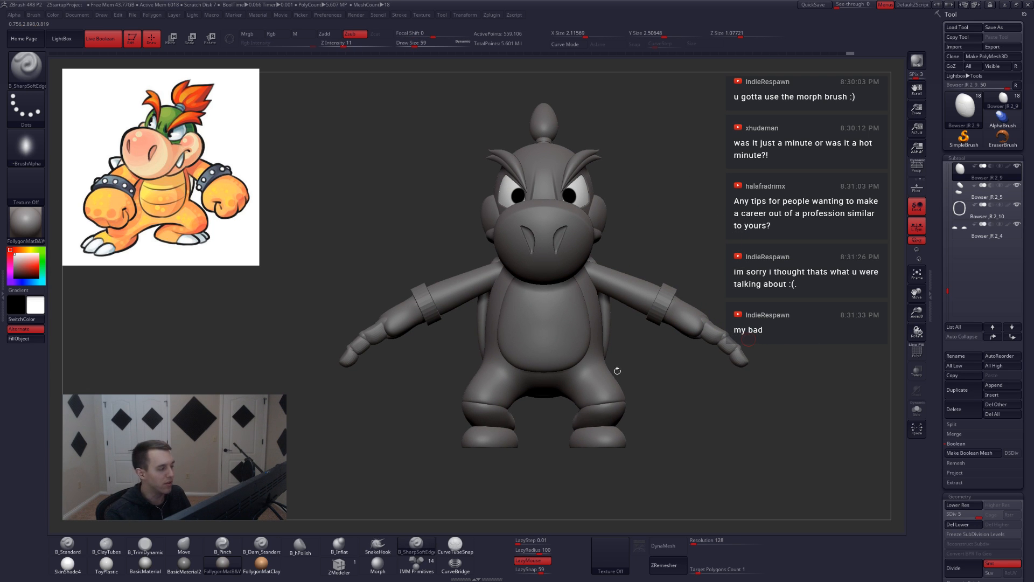
# Review the finished shell pattern from behind, duplicate the shell subtool and collapse the Boolean settings.
pyautogui.moveTo(618, 371); pyautogui.dragTo(576, 425, button='right')
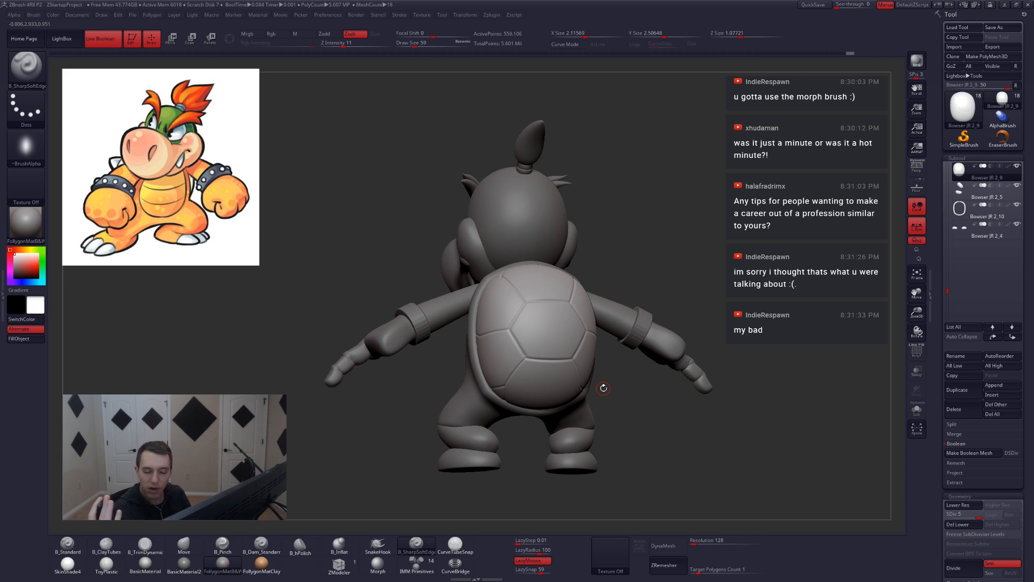
pyautogui.keyDown('ctrl'); pyautogui.moveTo(630, 354); pyautogui.dragTo(608, 401, button='right'); pyautogui.keyUp('ctrl')
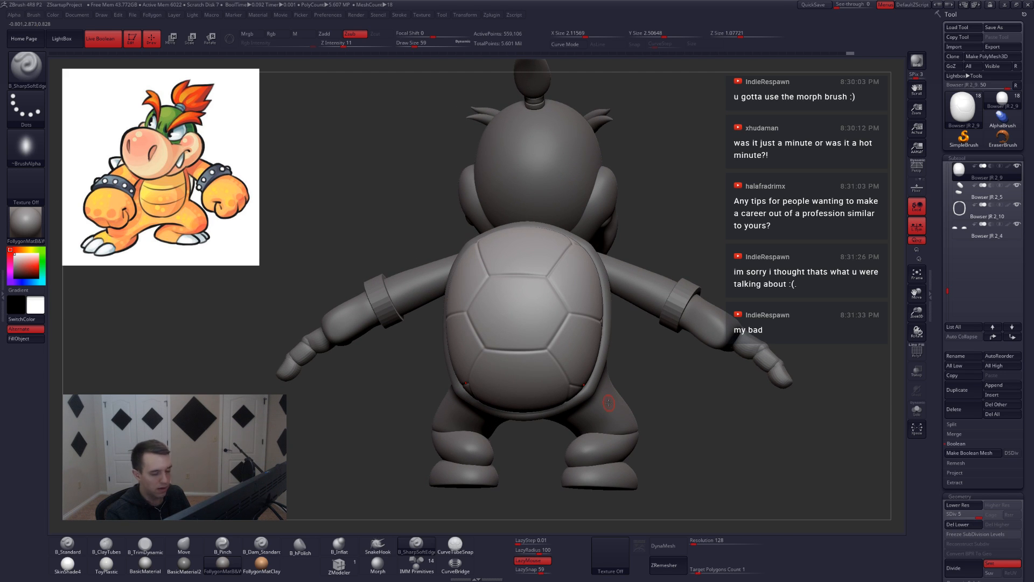
pyautogui.click(957, 390)
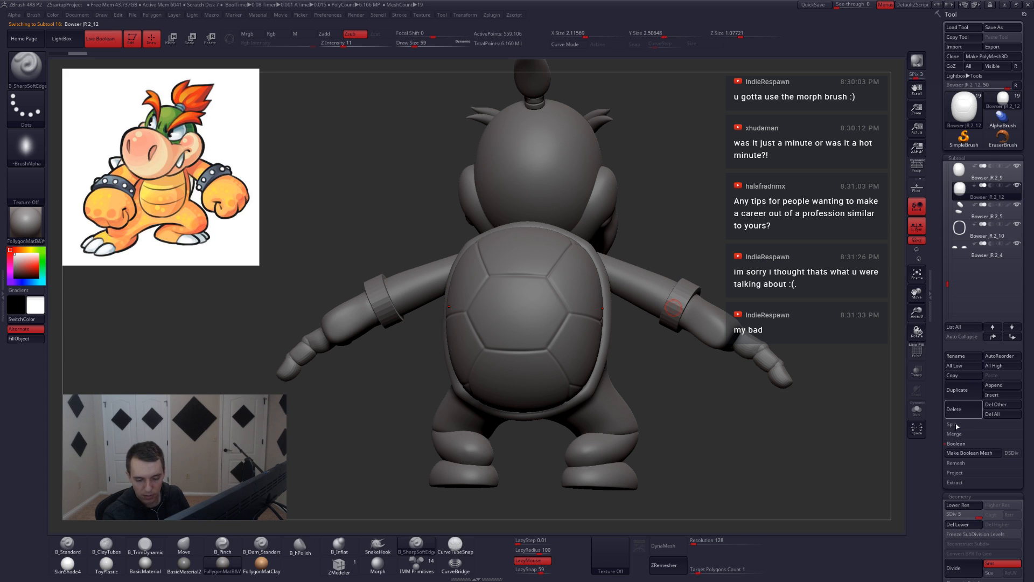
pyautogui.click(963, 446)
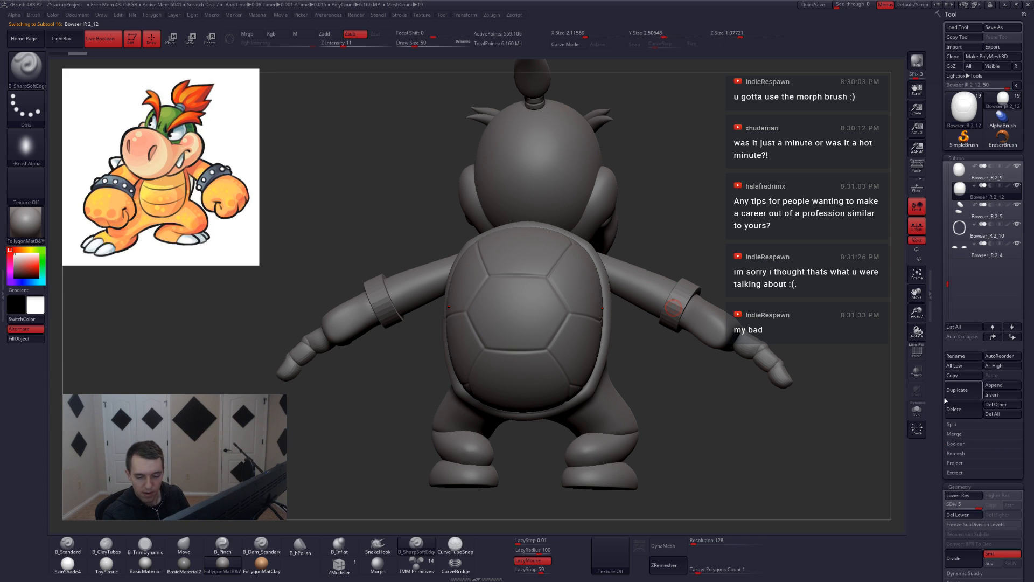
# Replace the duplicated shell's mesh with a quick Y-axis cylinder using the Initialize options.
pyautogui.scroll(-5, 959, 341)
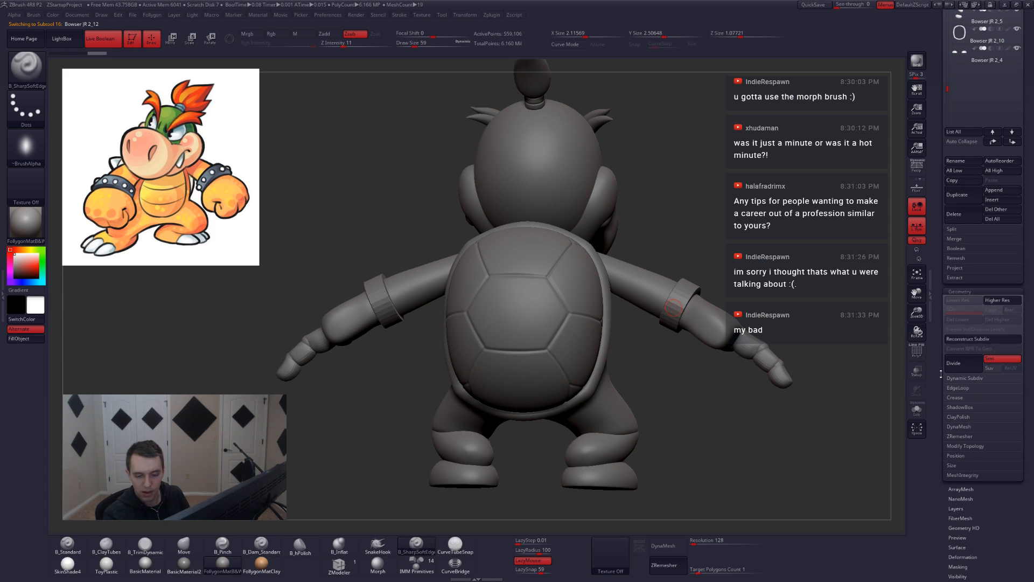
pyautogui.scroll(-7, 956, 339)
pyautogui.scroll(-3, 953, 294)
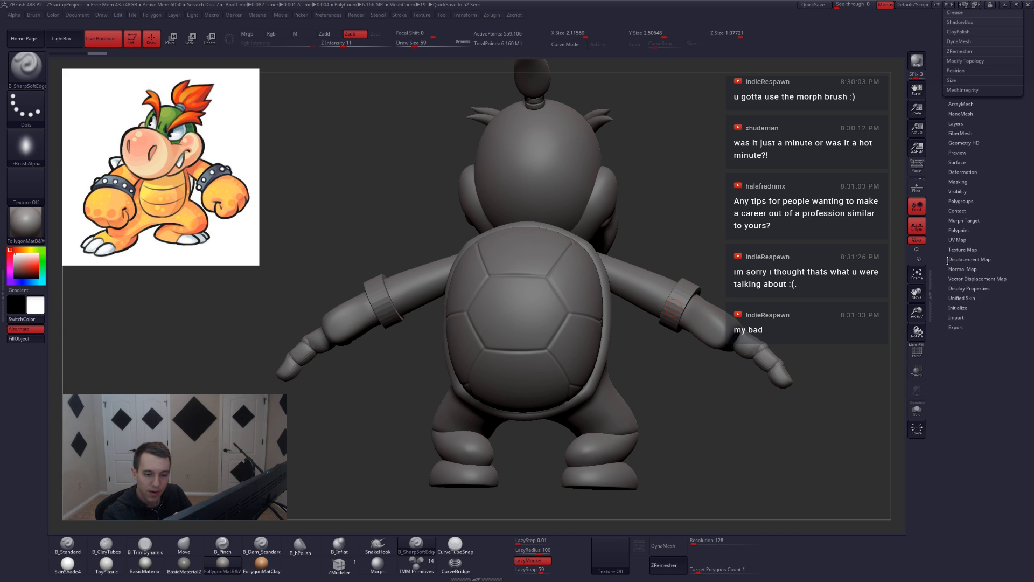
pyautogui.moveTo(948, 261); pyautogui.dragTo(938, 401)
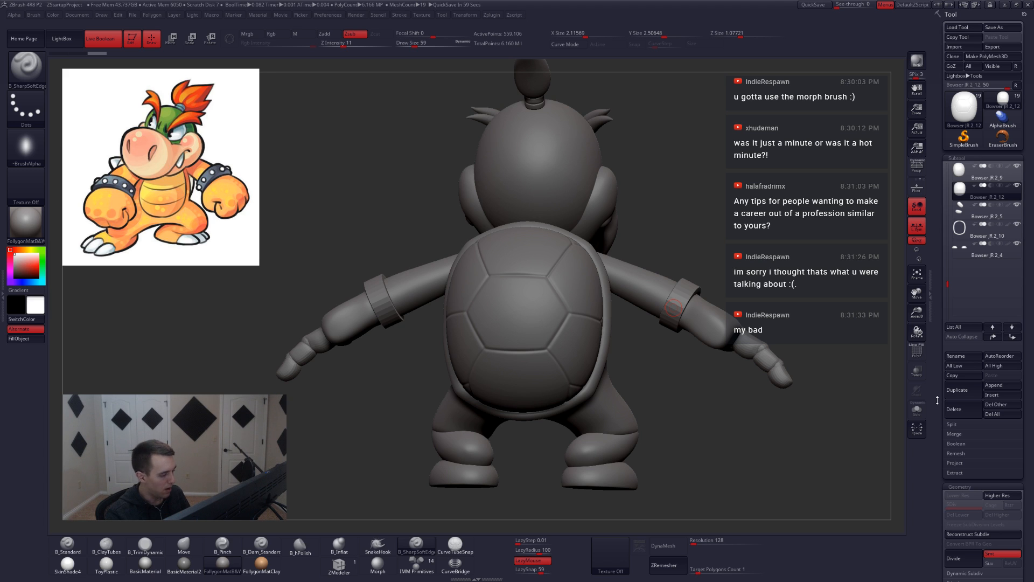
pyautogui.moveTo(937, 400); pyautogui.dragTo(964, 441)
pyautogui.moveTo(948, 392); pyautogui.dragTo(949, 285)
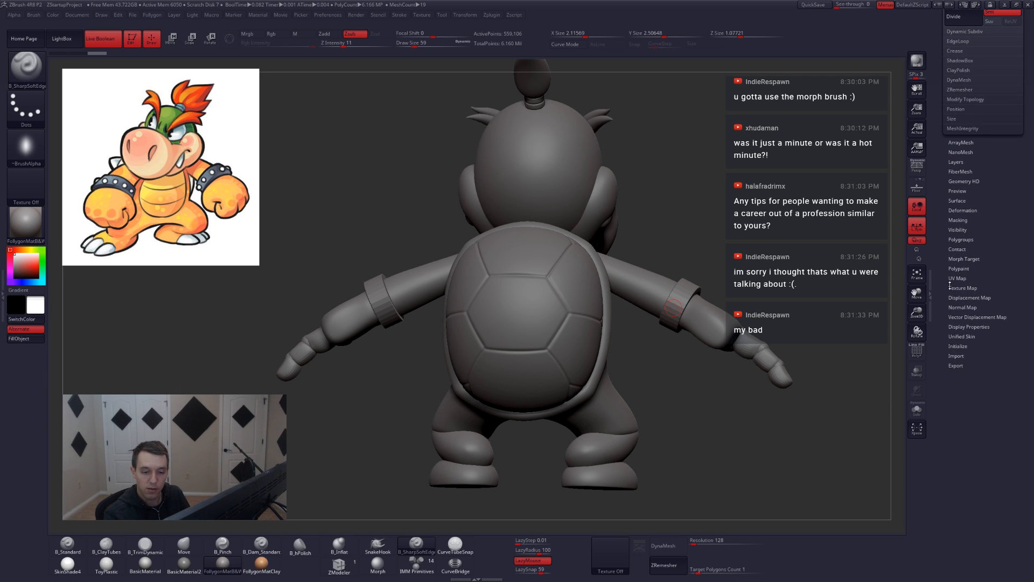
pyautogui.click(964, 346)
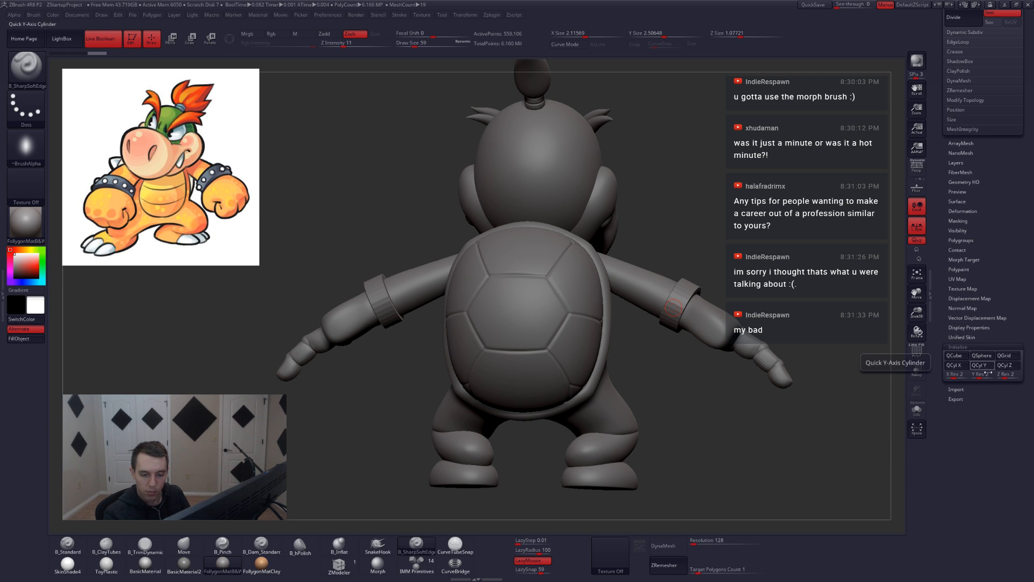
pyautogui.click(982, 355)
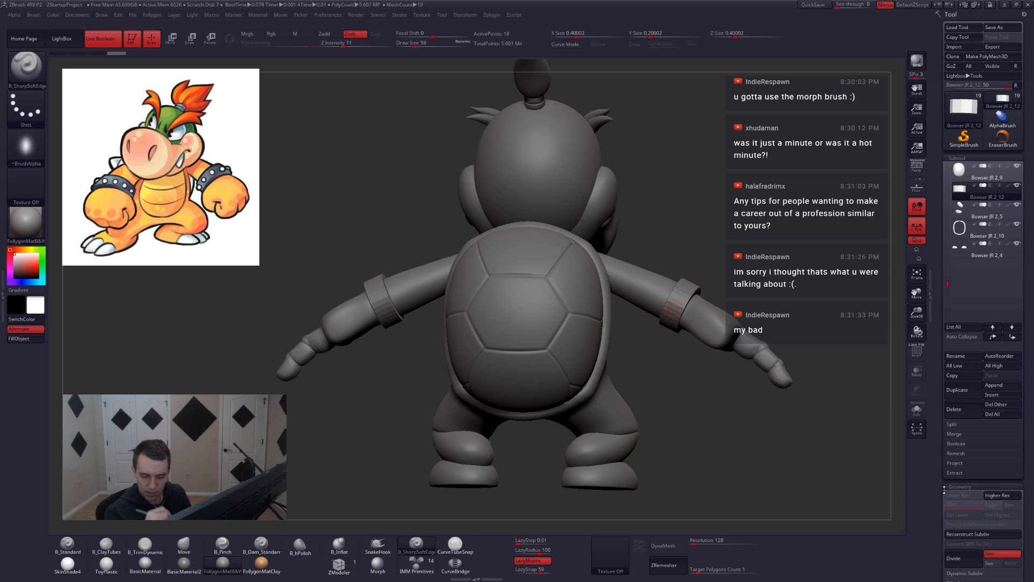
# Isolate the new cylinder and display its polyframe.
pyautogui.click(916, 410)
pyautogui.keyDown('shift'); pyautogui.moveTo(674, 360); pyautogui.dragTo(628, 359); pyautogui.keyUp('shift')
pyautogui.keyDown('alt'); pyautogui.moveTo(533, 164); pyautogui.dragTo(572, 398); pyautogui.keyUp('alt')
pyautogui.hotkey('shift', 'f')
pyautogui.keyDown('alt'); pyautogui.moveTo(557, 355); pyautogui.dragTo(578, 384); pyautogui.keyUp('alt')
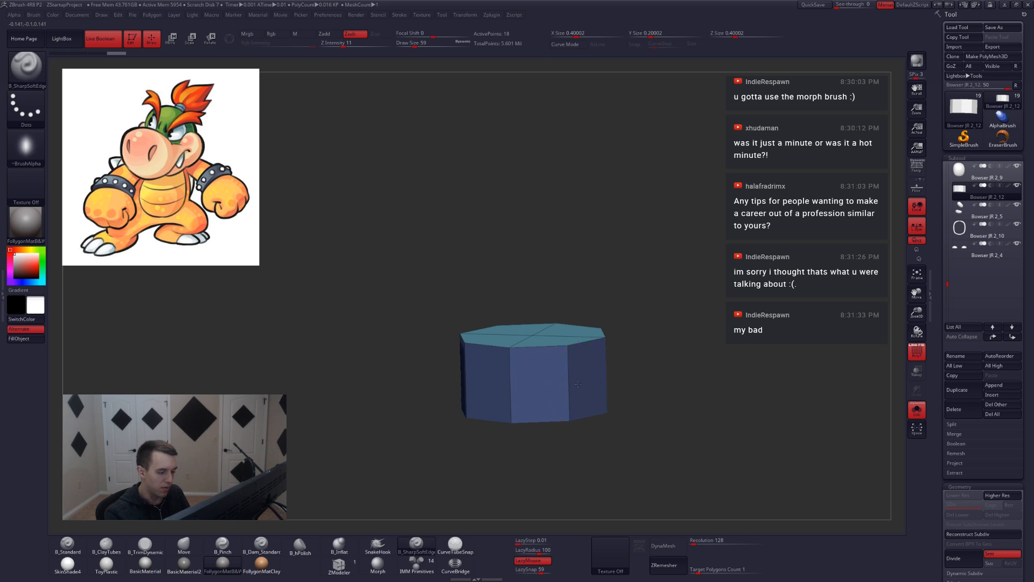
# With ZModeler, crease the complete edge loops around the cylinder's end caps and preview the smoothed shape.
pyautogui.click(338, 564)
pyautogui.moveTo(460, 450); pyautogui.dragTo(461, 500)
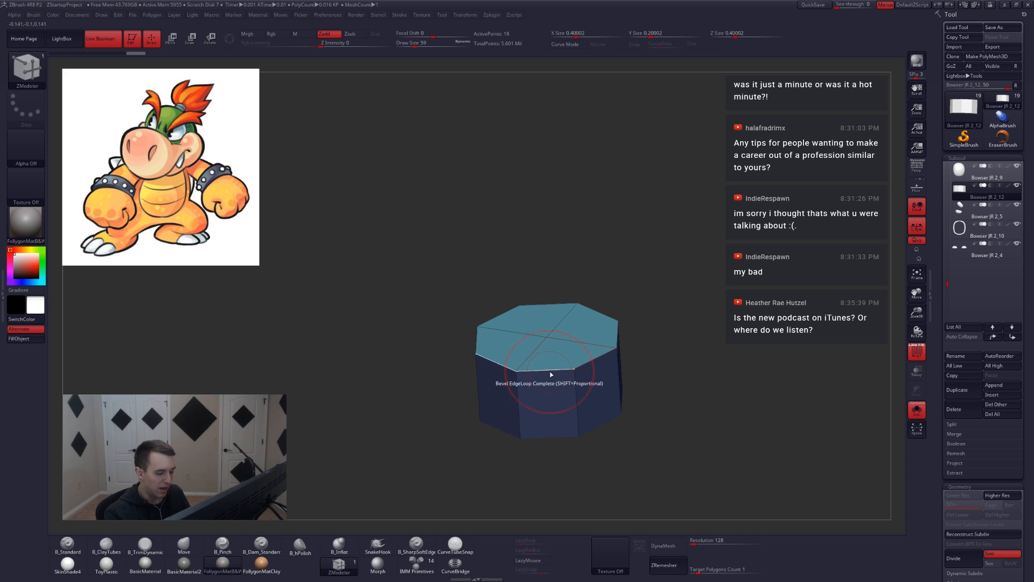
pyautogui.press('space')
pyautogui.click(477, 395)
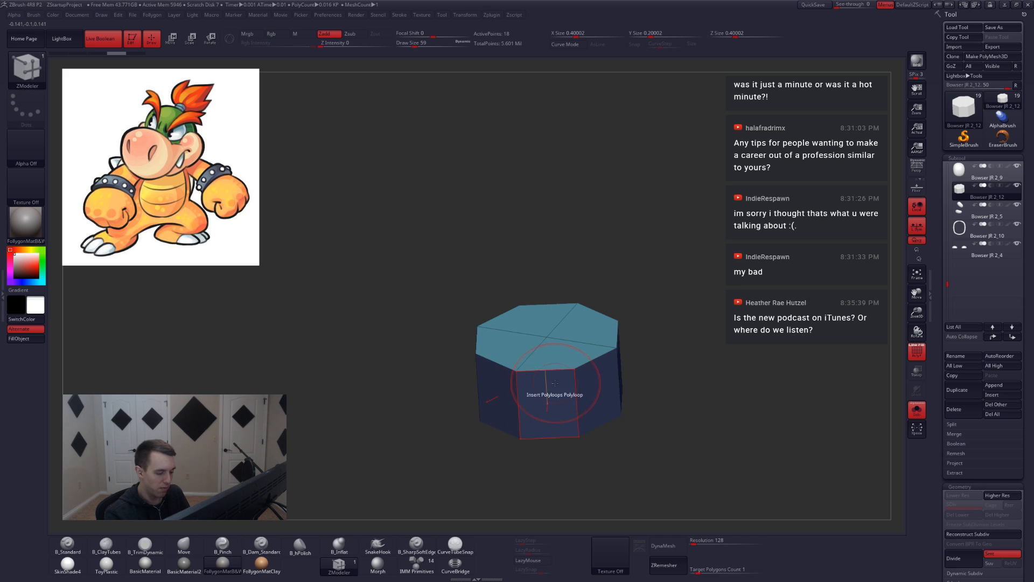
pyautogui.press('space')
pyautogui.click(480, 447)
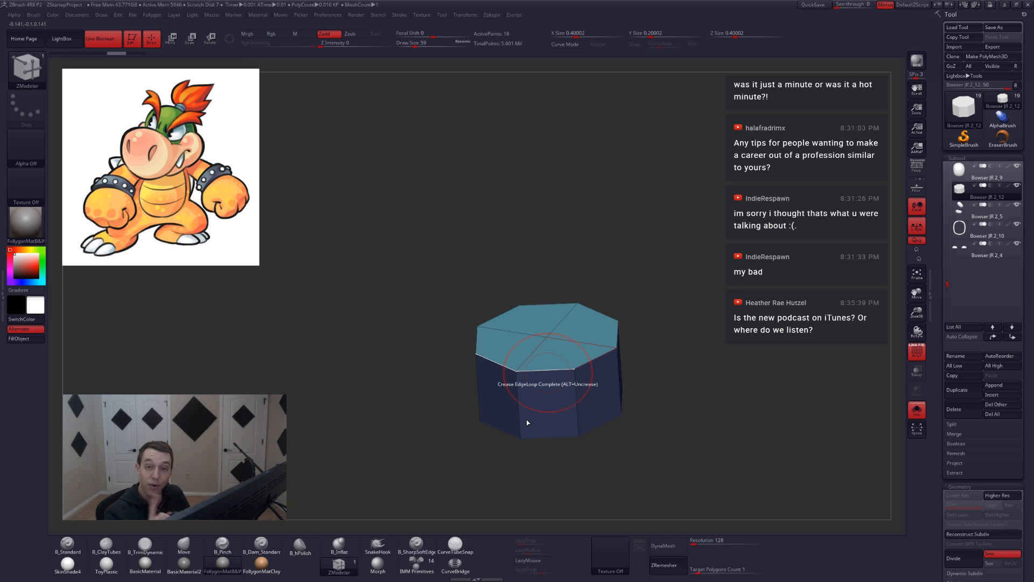
pyautogui.click(543, 376)
pyautogui.moveTo(569, 378); pyautogui.dragTo(592, 373, button='right')
pyautogui.click(597, 358)
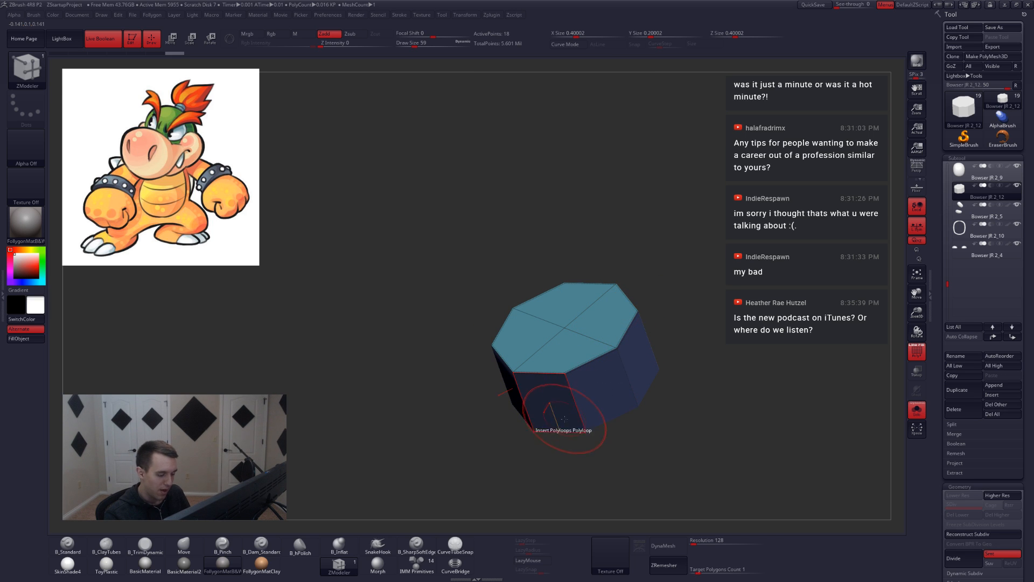
pyautogui.moveTo(653, 371); pyautogui.dragTo(668, 371, button='right')
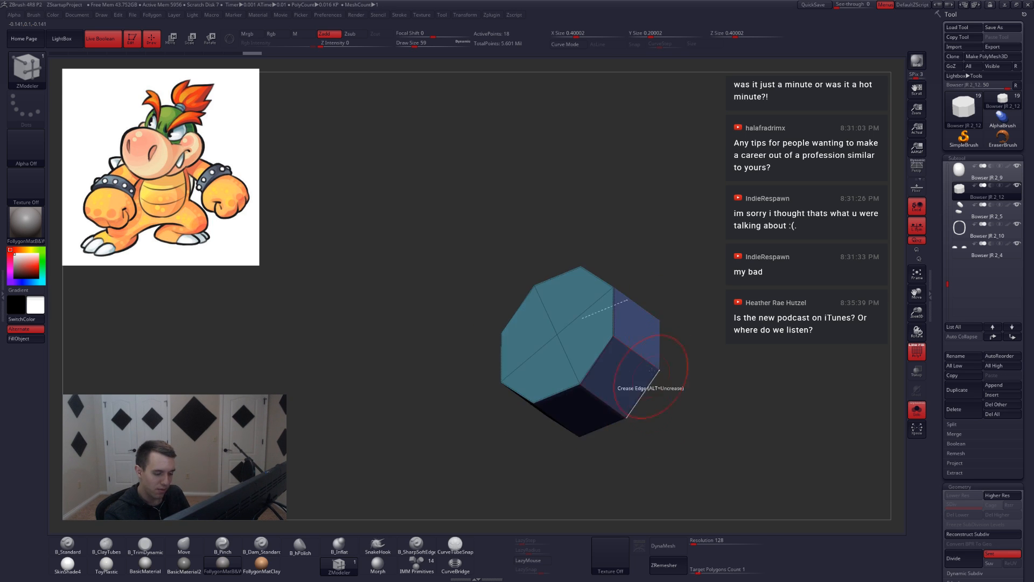
pyautogui.hotkey('ctrl', 'd')
pyautogui.hotkey('shift', 'd')
# Show the full character, move the cylinder behind the shell and rotate it so its flat cap faces the shell.
pyautogui.moveTo(633, 413); pyautogui.dragTo(722, 399, button='right')
pyautogui.hotkey('shift', 's')
pyautogui.keyDown('ctrl'); pyautogui.moveTo(668, 319); pyautogui.dragTo(644, 334, button='right'); pyautogui.keyUp('ctrl')
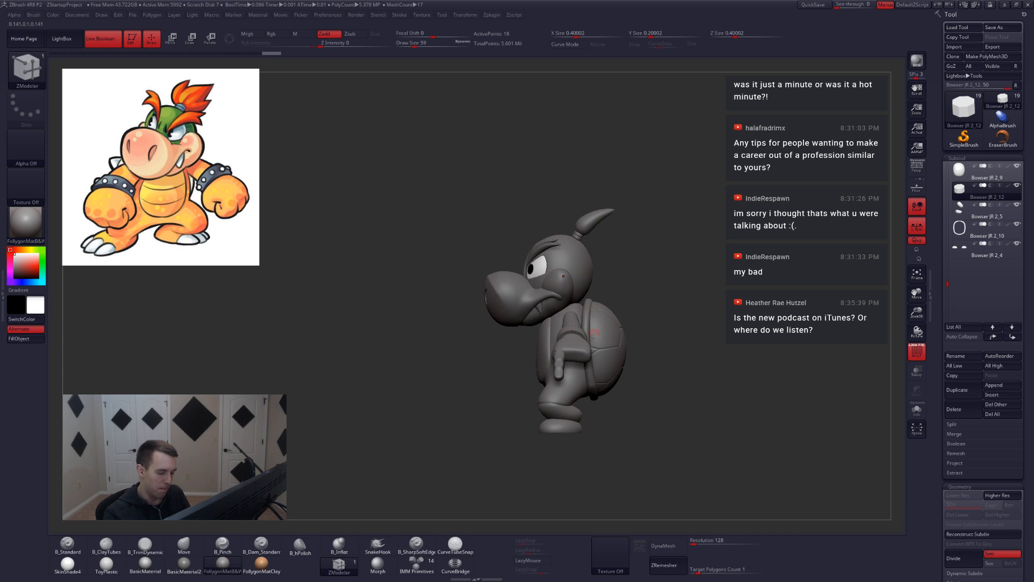
pyautogui.press('w')
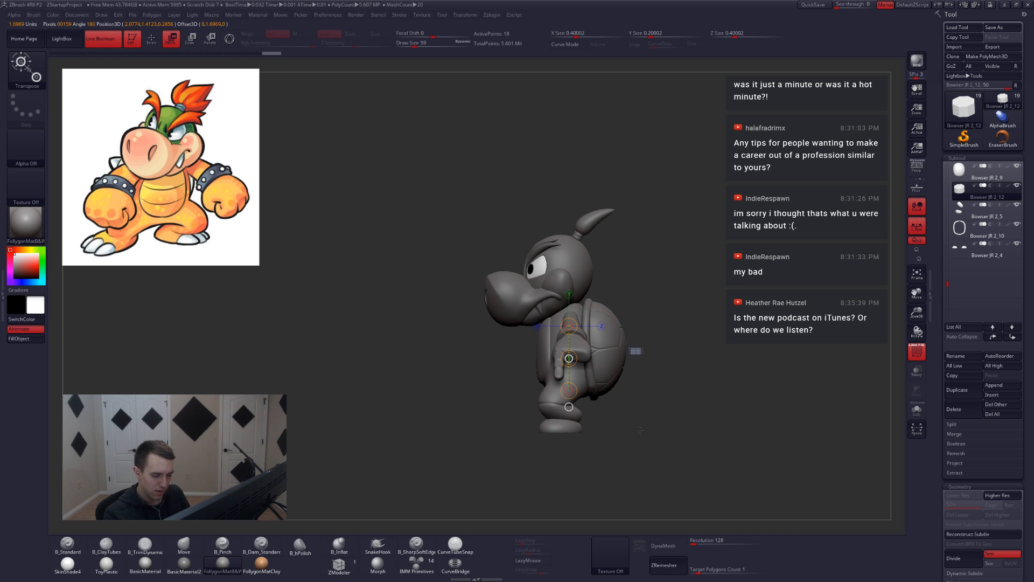
pyautogui.keyDown('ctrl'); pyautogui.moveTo(640, 430); pyautogui.dragTo(637, 300, button='right'); pyautogui.keyUp('ctrl')
pyautogui.hotkey('shift', 'f')
pyautogui.press('r')
pyautogui.keyDown('shift'); pyautogui.moveTo(672, 317); pyautogui.dragTo(493, 317); pyautogui.keyUp('shift')
pyautogui.press('w')
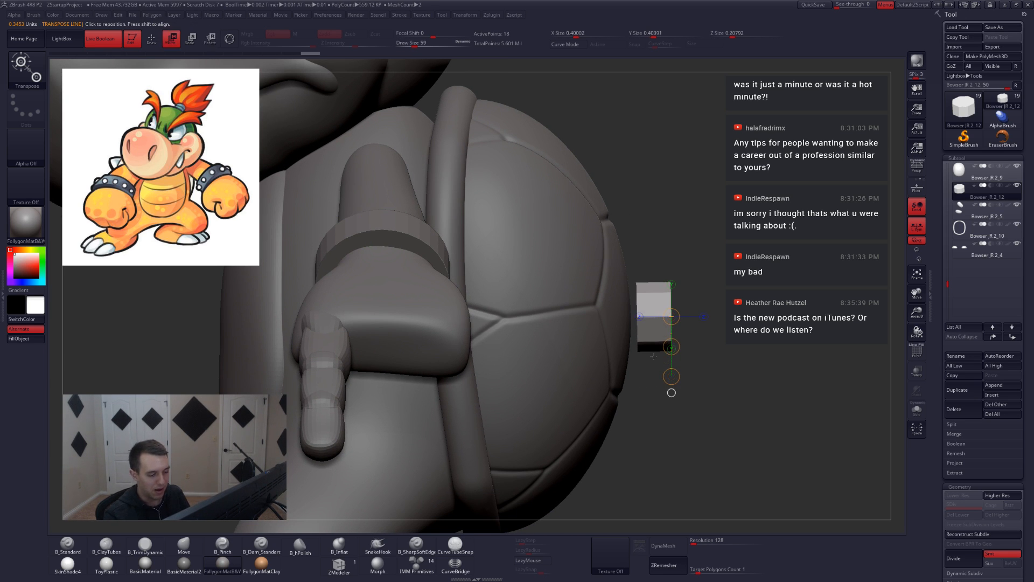
# Move the cylinder up against the shell's back and align it with the central hexagon.
pyautogui.moveTo(673, 347); pyautogui.dragTo(657, 343)
pyautogui.press('q')
pyautogui.moveTo(657, 343)
pyautogui.keyDown('alt'); pyautogui.mouseDown(button='right')
pyautogui.moveTo(529, 335)
pyautogui.moveTo(794, 478)
pyautogui.mouseUp(button='right'); pyautogui.keyUp('alt')
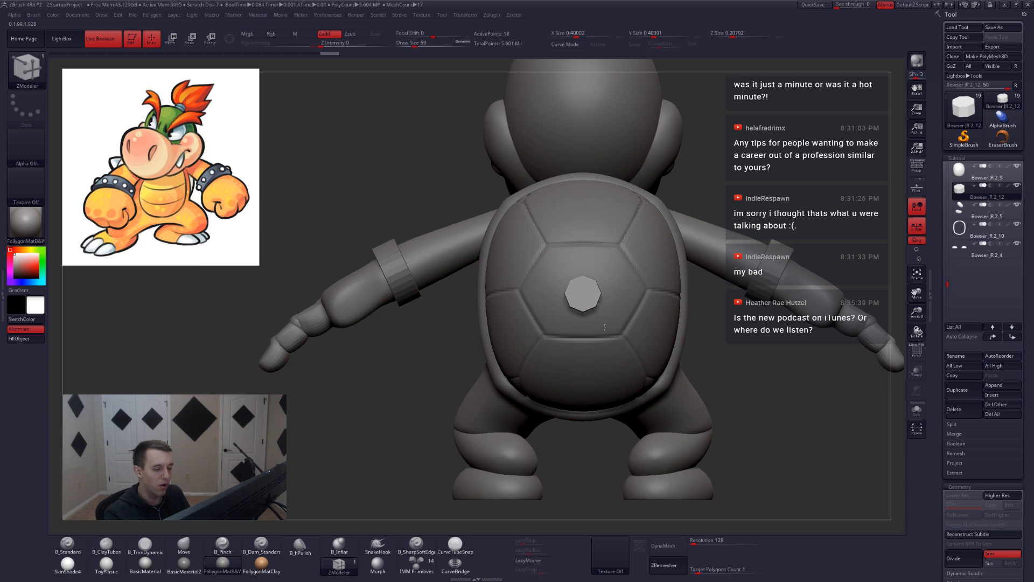
pyautogui.moveTo(612, 365)
pyautogui.keyDown('ctrl'); pyautogui.mouseDown(button='right')
pyautogui.moveTo(597, 338)
pyautogui.moveTo(614, 366)
pyautogui.mouseUp(button='right'); pyautogui.keyUp('ctrl')
pyautogui.press('w')
pyautogui.moveTo(610, 341)
pyautogui.keyDown('shift'); pyautogui.mouseDown()
pyautogui.moveTo(609, 399)
pyautogui.moveTo(610, 365)
pyautogui.mouseUp(); pyautogui.keyUp('shift')
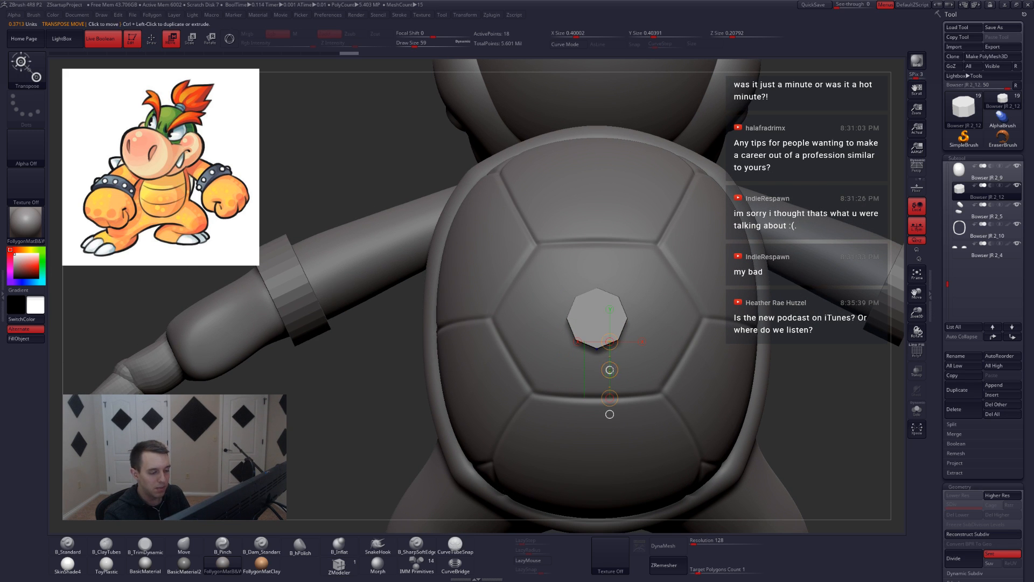
# Preview the placed cylinder's smoothed shape from the side and isolate it with its polyframe shown.
pyautogui.press('q')
pyautogui.moveTo(641, 369); pyautogui.dragTo(634, 360, button='right')
pyautogui.press('shift')
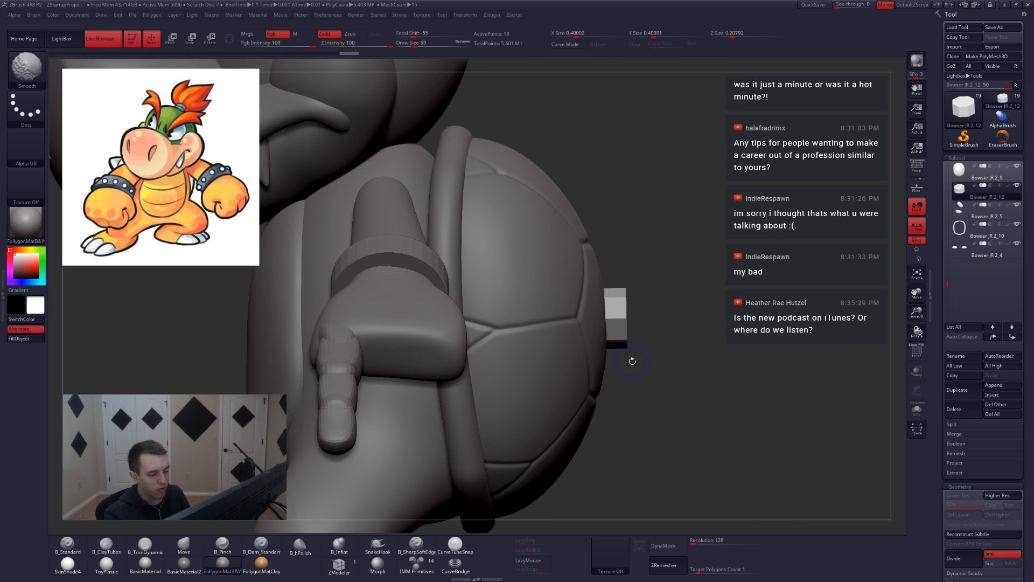
pyautogui.press('d')
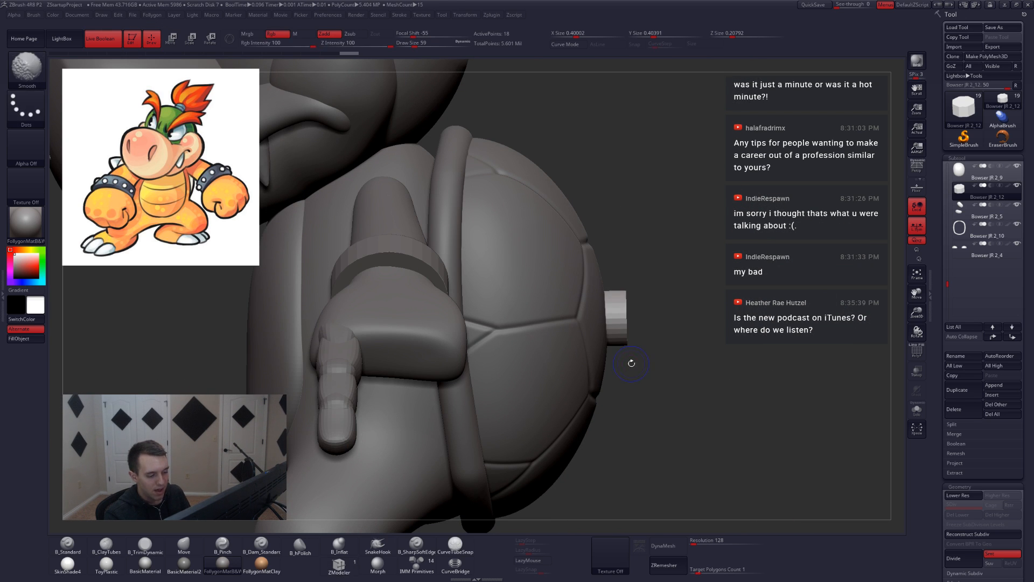
pyautogui.hotkey('shift', 'd')
pyautogui.hotkey('shift', 'f')
pyautogui.press('s')
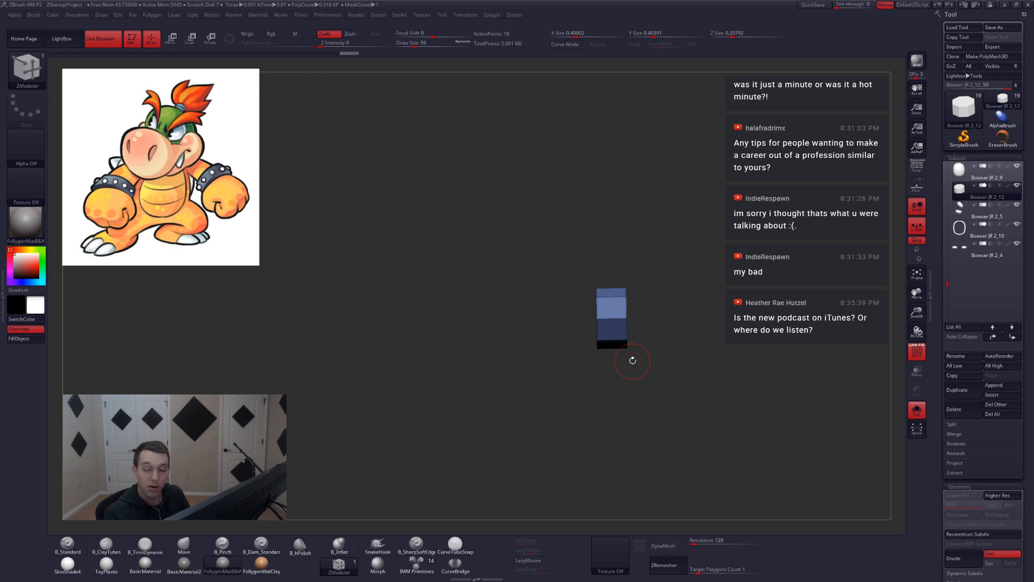
# Try to taper the cylinder into a spike by masking its shell-side end, shrinking the free end and pulling it outward.
pyautogui.keyDown('alt'); pyautogui.moveTo(634, 352); pyautogui.dragTo(636, 353); pyautogui.keyUp('alt')
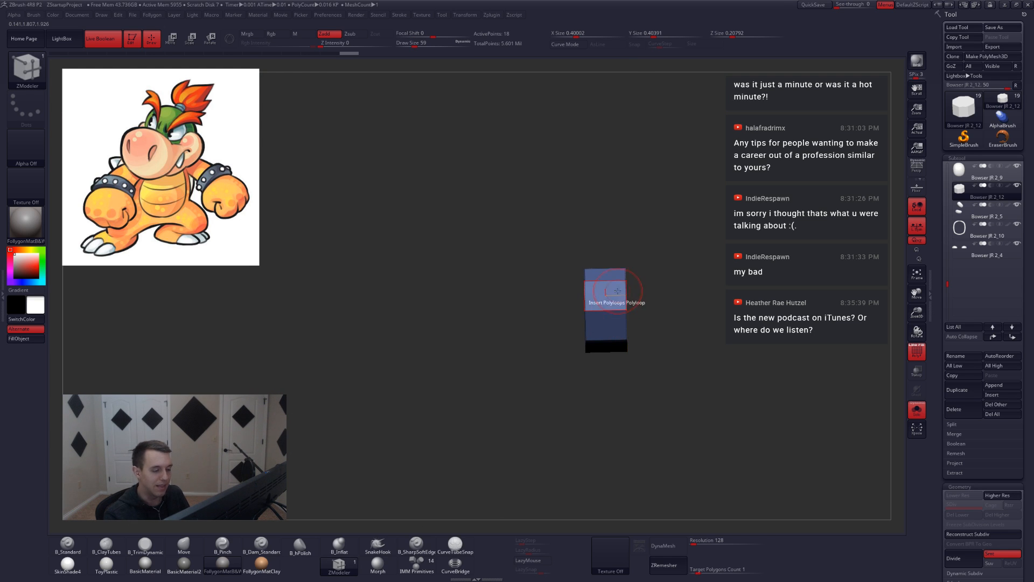
pyautogui.moveTo(617, 262)
pyautogui.keyDown('ctrl'); pyautogui.mouseDown()
pyautogui.moveTo(623, 415)
pyautogui.moveTo(614, 416)
pyautogui.mouseUp(); pyautogui.keyUp('ctrl')
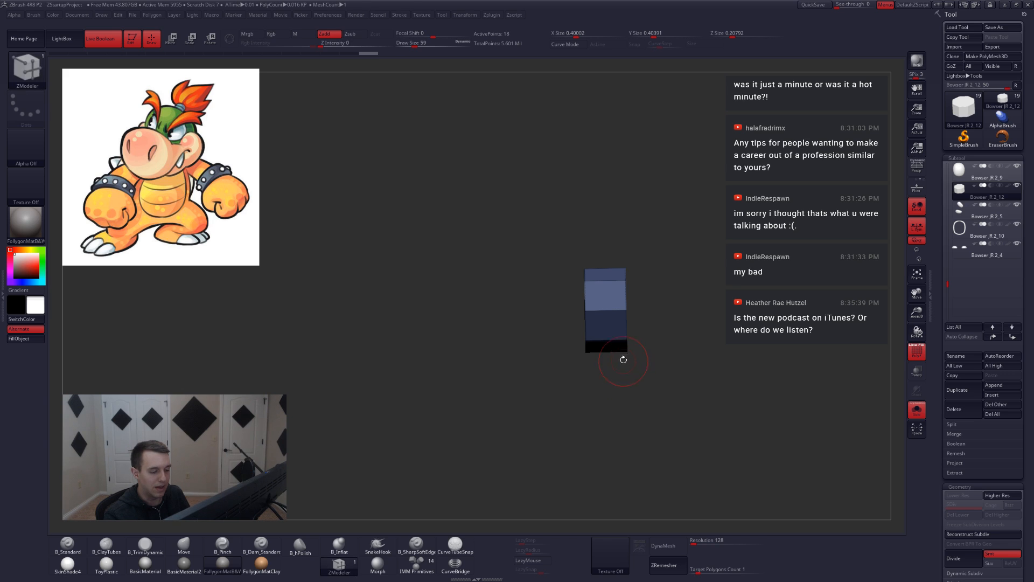
pyautogui.press('e')
pyautogui.click(626, 342)
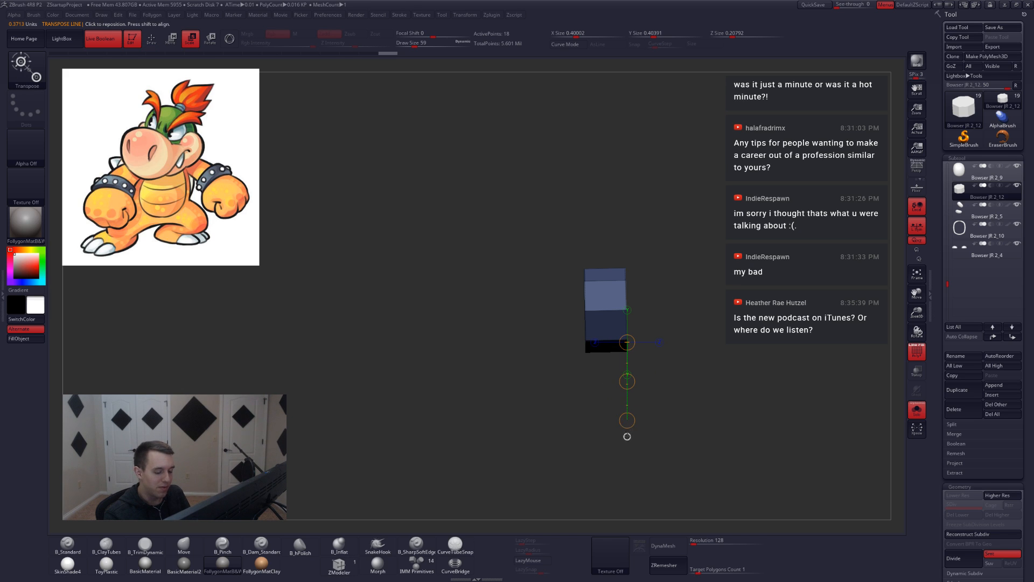
pyautogui.click(627, 437)
pyautogui.moveTo(678, 309)
pyautogui.mouseDown()
pyautogui.moveTo(692, 310)
pyautogui.moveTo(674, 318)
pyautogui.moveTo(673, 310)
pyautogui.moveTo(695, 310)
pyautogui.moveTo(697, 353)
pyautogui.mouseUp()
pyautogui.press('w')
pyautogui.press('q')
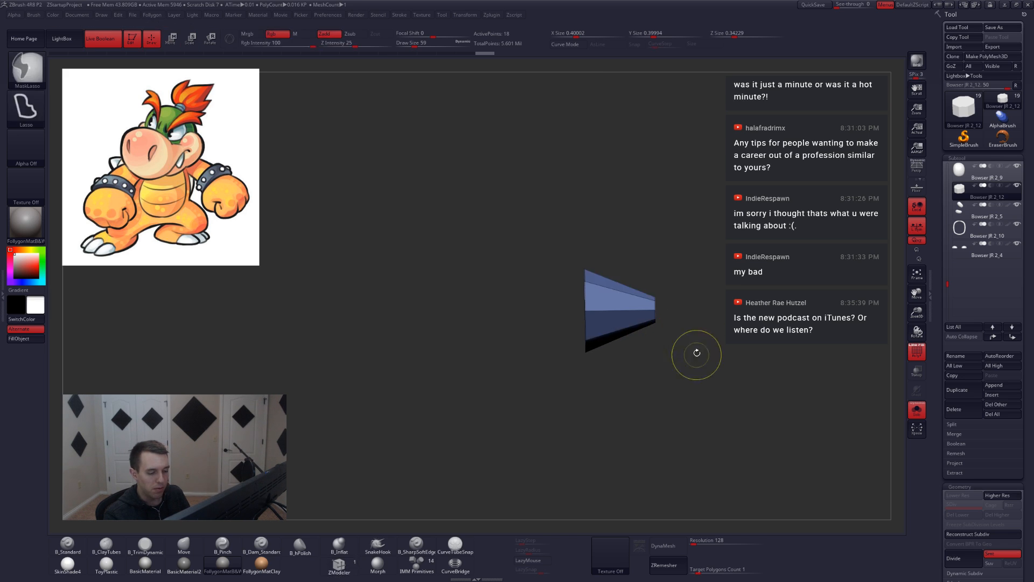
pyautogui.press('b')
pyautogui.press('z')
pyautogui.press('m')
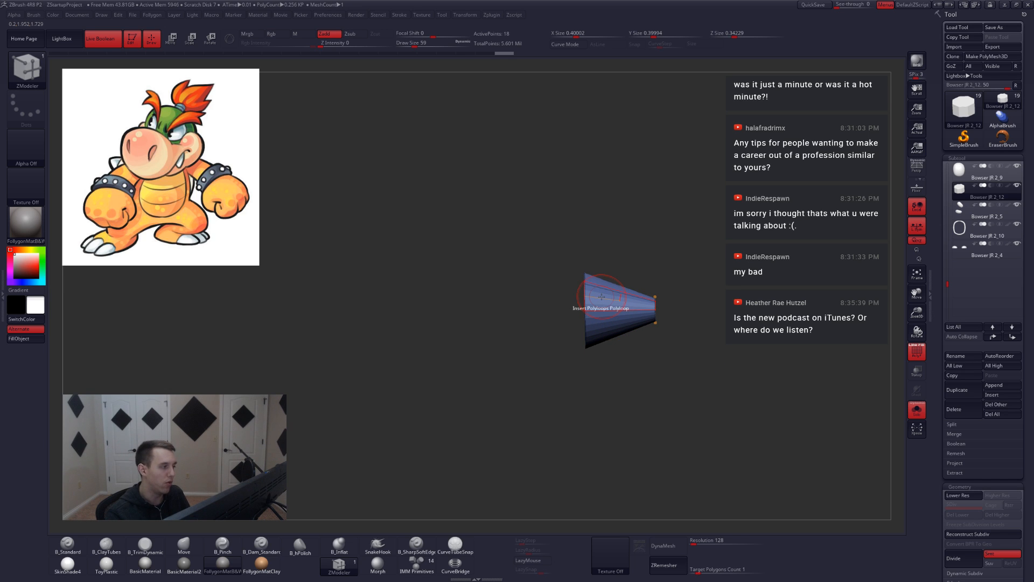
# Show the full character without the polyframe to review the spike, and turn off local symmetry.
pyautogui.hotkey('shift', 'd')
pyautogui.keyDown('alt'); pyautogui.moveTo(749, 344); pyautogui.dragTo(630, 355); pyautogui.keyUp('alt')
pyautogui.hotkey('shift', 'f')
pyautogui.hotkey('shift', 's')
pyautogui.keyDown('alt'); pyautogui.moveTo(723, 372); pyautogui.dragTo(719, 367); pyautogui.keyUp('alt')
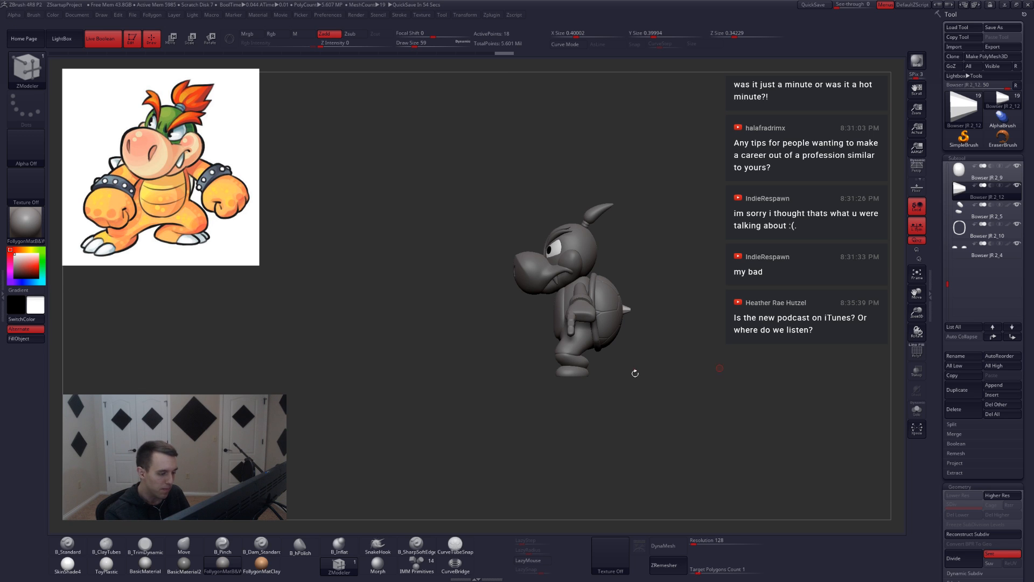
pyautogui.moveTo(635, 374); pyautogui.dragTo(680, 372)
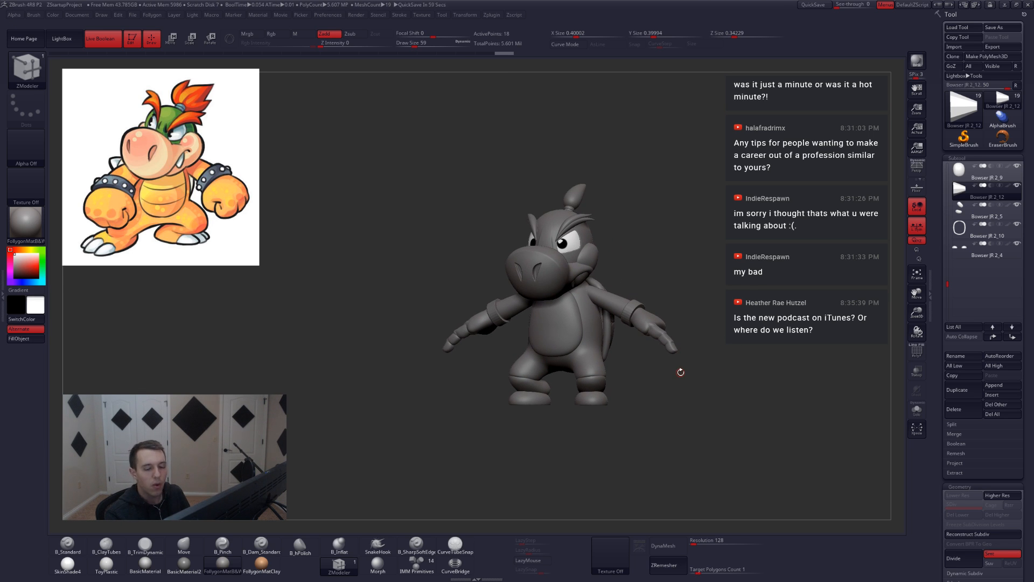
pyautogui.press('x')
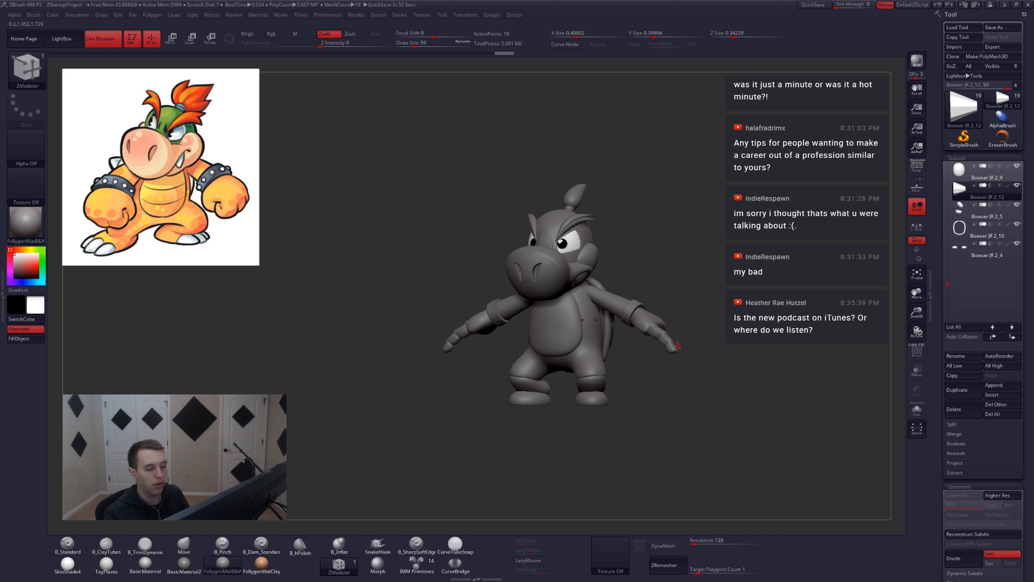
pyautogui.moveTo(697, 370); pyautogui.dragTo(659, 398, button='right')
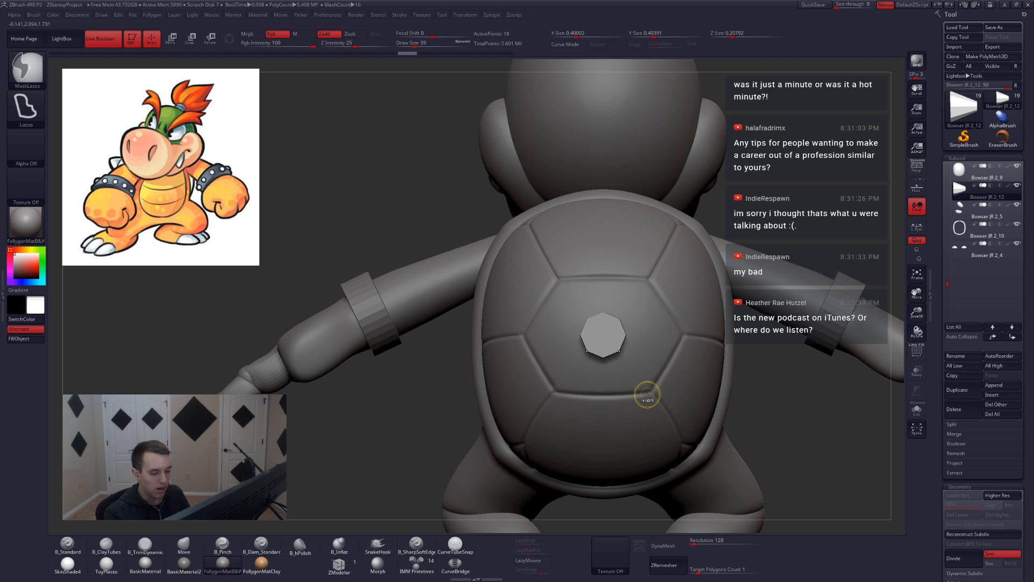
# Examine the untapered cylinder's end cap on the shell with ZModeler and its polyframe.
pyautogui.hotkey('shift', 'f')
pyautogui.press('b')
pyautogui.press('z')
pyautogui.press('m')
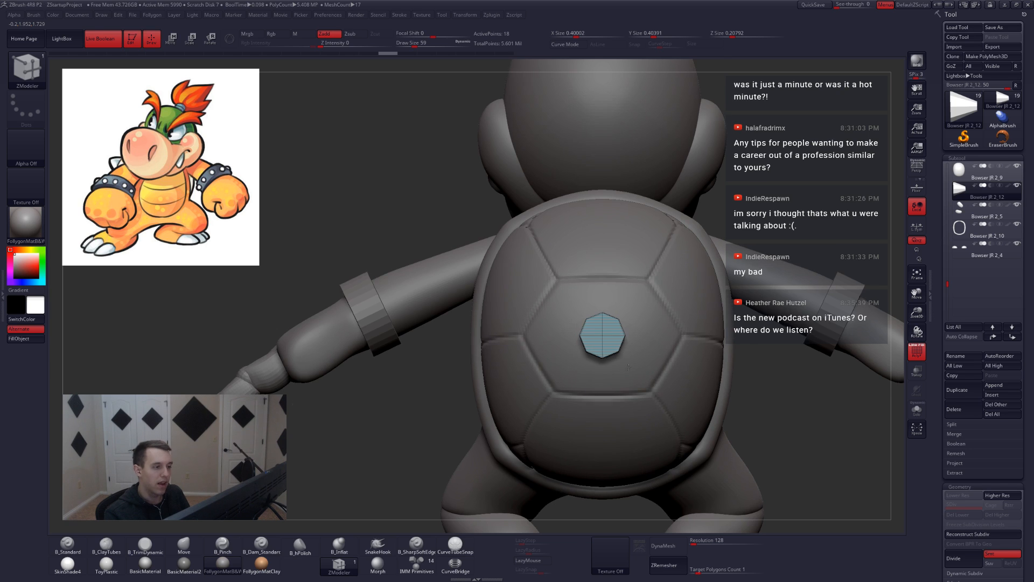
pyautogui.moveTo(651, 357)
pyautogui.keyDown('ctrl'); pyautogui.mouseDown(button='right')
pyautogui.moveTo(632, 371)
pyautogui.moveTo(666, 352)
pyautogui.mouseUp(button='right'); pyautogui.keyUp('ctrl')
pyautogui.hotkey('shift', 'f')
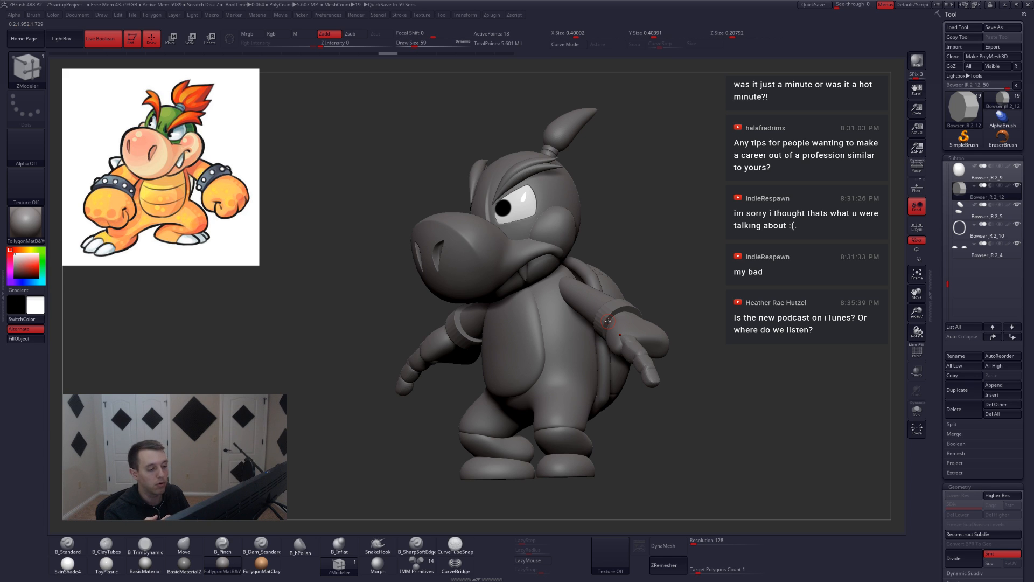
# Isolate the cylinder, mask its shell-side end and scale down the free end to form a cone.
pyautogui.hotkey('alt', 's')
pyautogui.moveTo(635, 354)
pyautogui.mouseDown()
pyautogui.moveTo(706, 389)
pyautogui.moveTo(659, 366)
pyautogui.moveTo(656, 395)
pyautogui.mouseUp()
pyautogui.press('e')
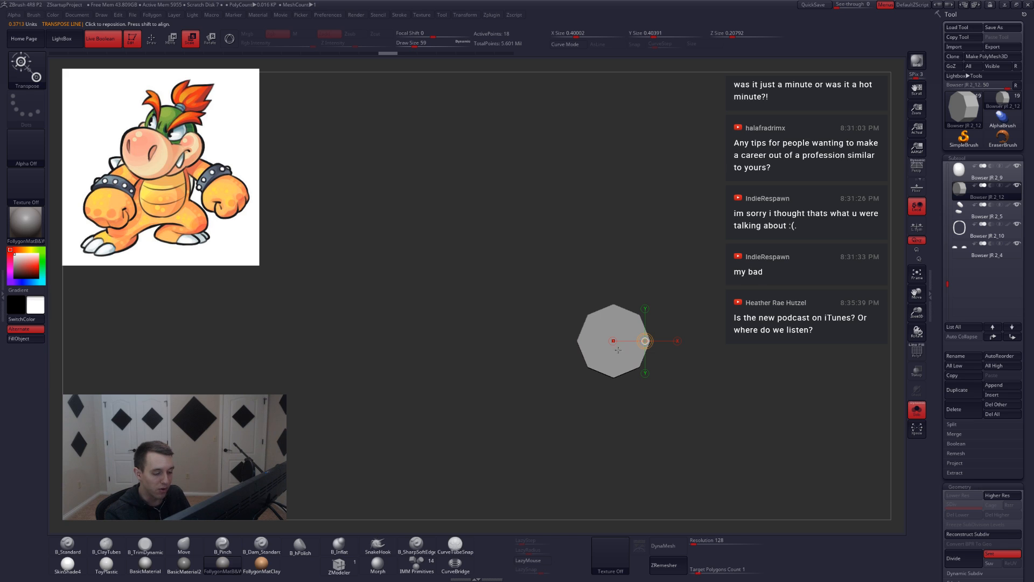
pyautogui.moveTo(614, 341)
pyautogui.mouseDown()
pyautogui.moveTo(642, 404)
pyautogui.moveTo(640, 341)
pyautogui.moveTo(693, 341)
pyautogui.moveTo(648, 343)
pyautogui.moveTo(706, 366)
pyautogui.moveTo(666, 357)
pyautogui.mouseUp()
pyautogui.press('w')
pyautogui.press('e')
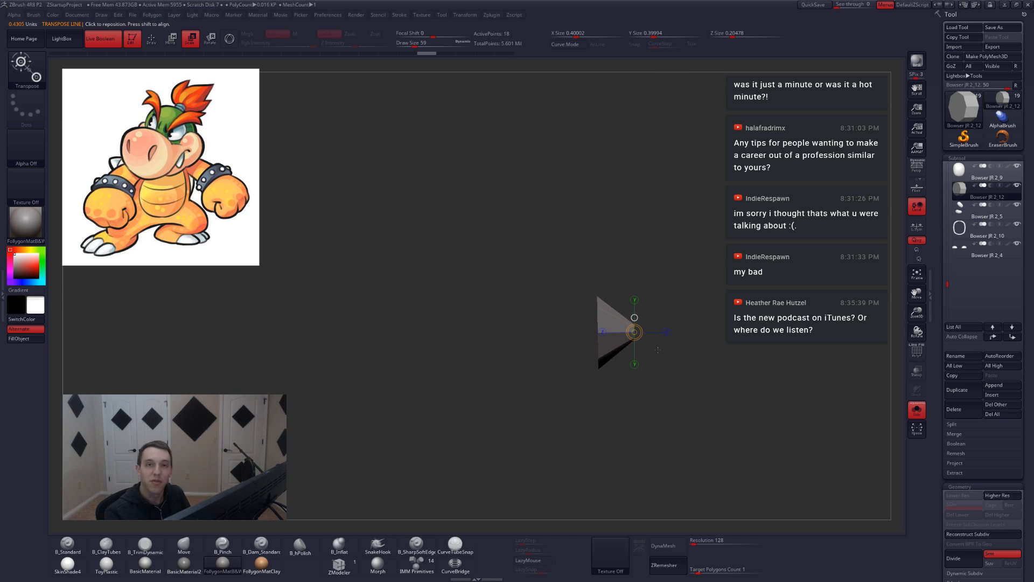
# Move the narrowed end away from the masked base to stretch the cone to about 0.41 units long.
pyautogui.keyDown('ctrl'); pyautogui.moveTo(657, 349); pyautogui.dragTo(658, 376, button='right'); pyautogui.keyUp('ctrl')
pyautogui.press('w')
pyautogui.click(667, 332)
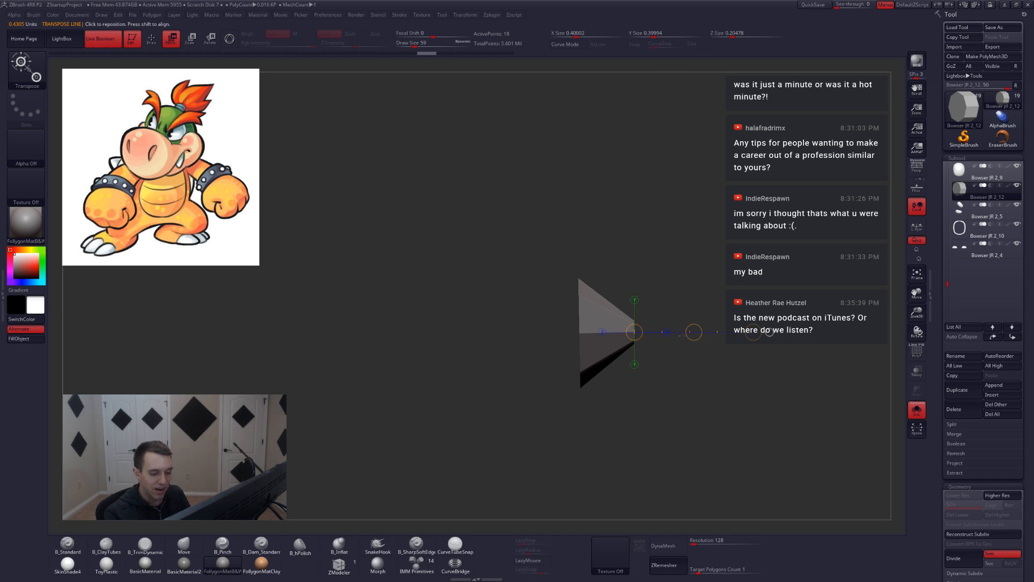
pyautogui.moveTo(694, 332); pyautogui.dragTo(761, 334)
pyautogui.moveTo(706, 383)
pyautogui.keyDown('ctrl'); pyautogui.mouseDown(button='right')
pyautogui.moveTo(706, 368)
pyautogui.moveTo(679, 351)
pyautogui.mouseUp(button='right'); pyautogui.keyUp('ctrl')
pyautogui.press('q')
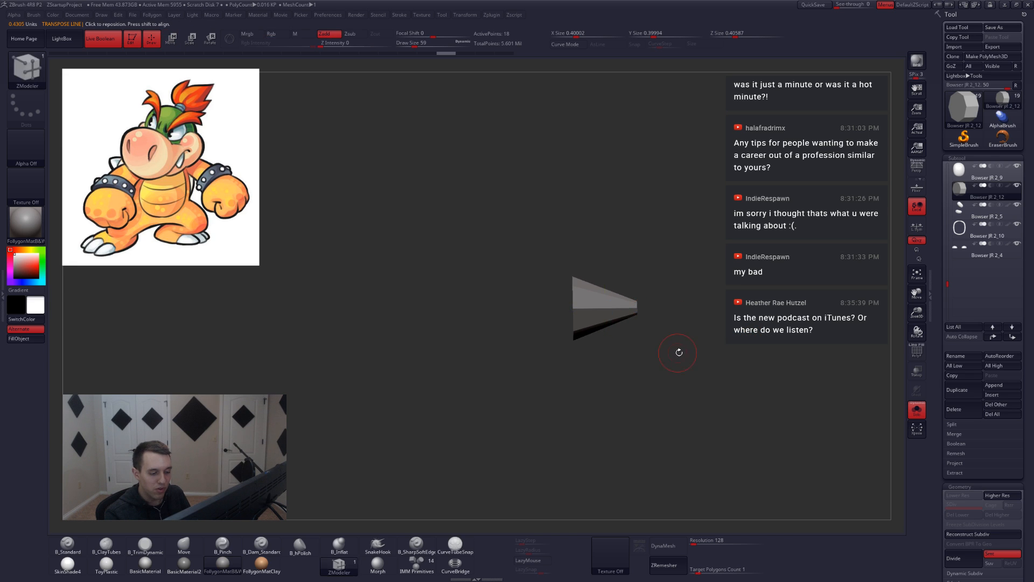
# Clear the mask, preview the smoothed cone, and return to the low-poly shape with its polyframe displayed.
pyautogui.keyDown('ctrl'); pyautogui.moveTo(679, 351); pyautogui.dragTo(681, 360); pyautogui.keyUp('ctrl')
pyautogui.hotkey('ctrl', 'd')
pyautogui.hotkey('ctrl', 'd')
pyautogui.moveTo(648, 329); pyautogui.dragTo(662, 370, button='right')
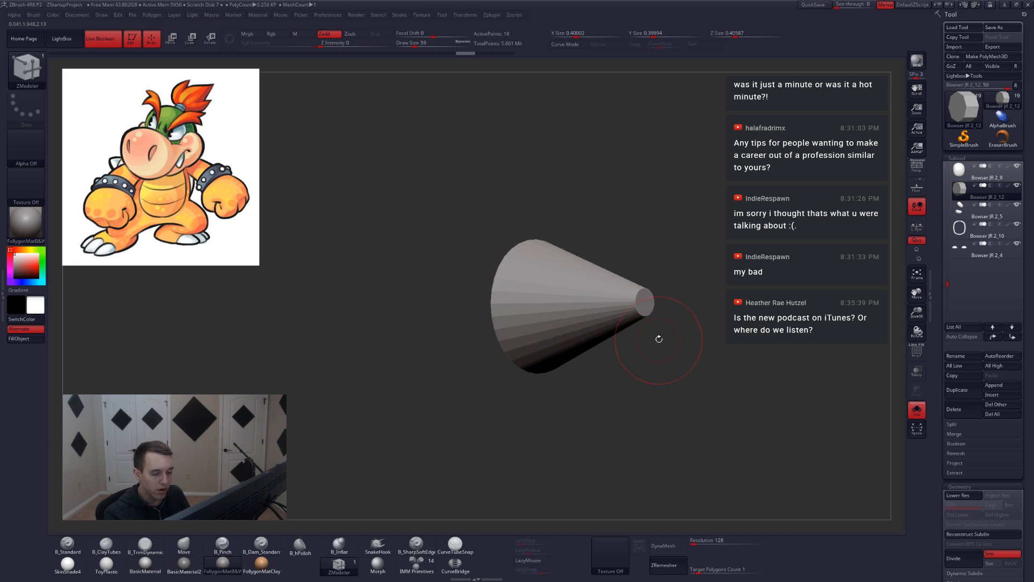
pyautogui.hotkey('shift', 'f')
pyautogui.hotkey('shift', 'd')
pyautogui.hotkey('shift', 'd')
# Uncrease the edges around the cone's small end cap with ZModeler and preview the rounded, smoothed tip.
pyautogui.moveTo(647, 314)
pyautogui.keyDown('ctrl'); pyautogui.mouseDown(button='right')
pyautogui.moveTo(650, 351)
pyautogui.moveTo(621, 371)
pyautogui.mouseUp(button='right'); pyautogui.keyUp('ctrl')
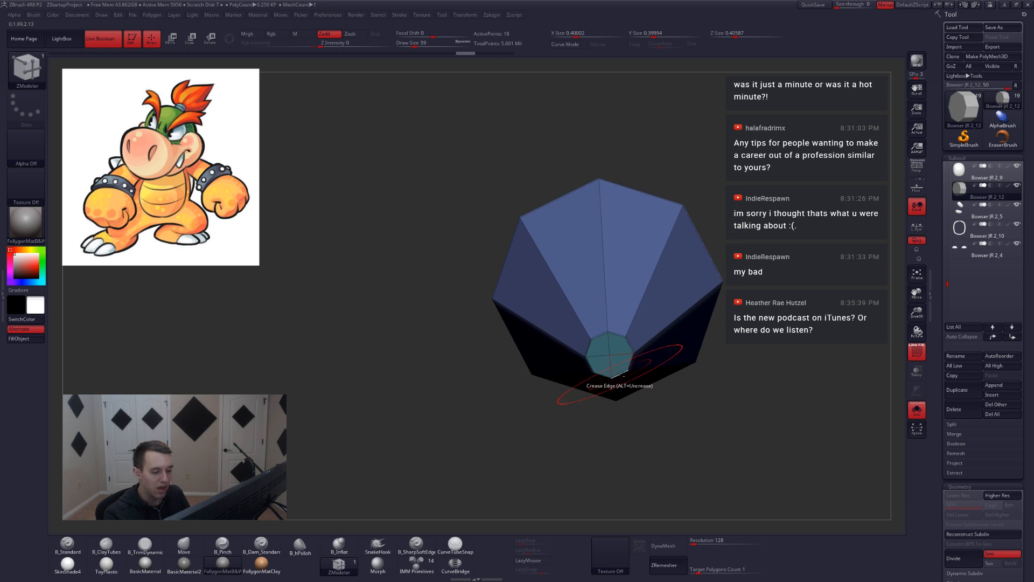
pyautogui.press('space')
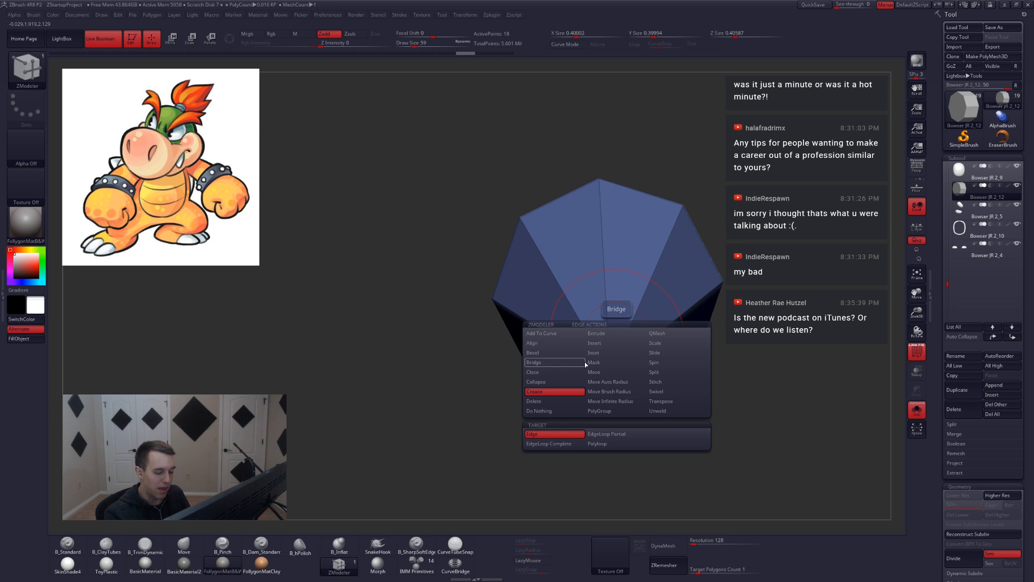
pyautogui.keyDown('alt'); pyautogui.moveTo(608, 270); pyautogui.dragTo(613, 344, button='right'); pyautogui.keyUp('alt')
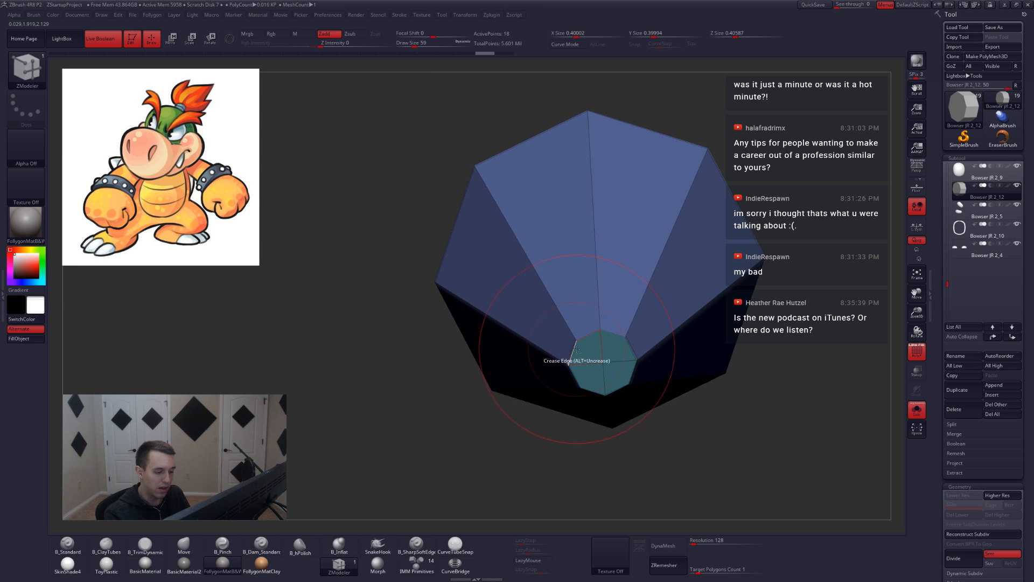
pyautogui.moveTo(591, 380); pyautogui.dragTo(578, 376, button='right')
pyautogui.keyDown('alt'); pyautogui.click(580, 380); pyautogui.keyUp('alt')
pyautogui.hotkey('ctrl', 'z')
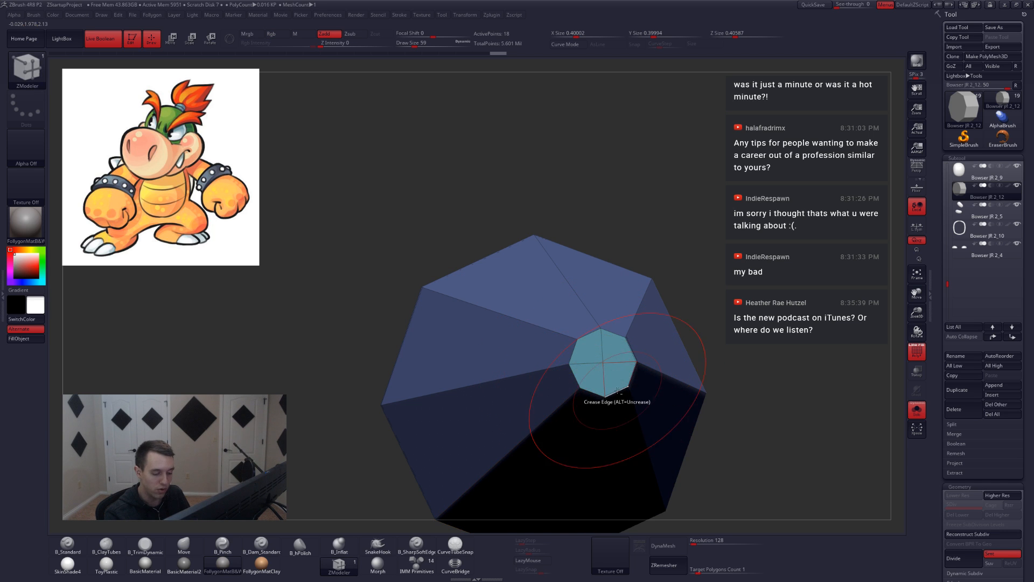
pyautogui.press('d')
pyautogui.moveTo(609, 405)
pyautogui.keyDown('alt'); pyautogui.mouseDown(button='right')
pyautogui.moveTo(572, 374)
pyautogui.moveTo(625, 426)
pyautogui.moveTo(605, 397)
pyautogui.moveTo(603, 413)
pyautogui.moveTo(627, 396)
pyautogui.mouseUp(button='right'); pyautogui.keyUp('alt')
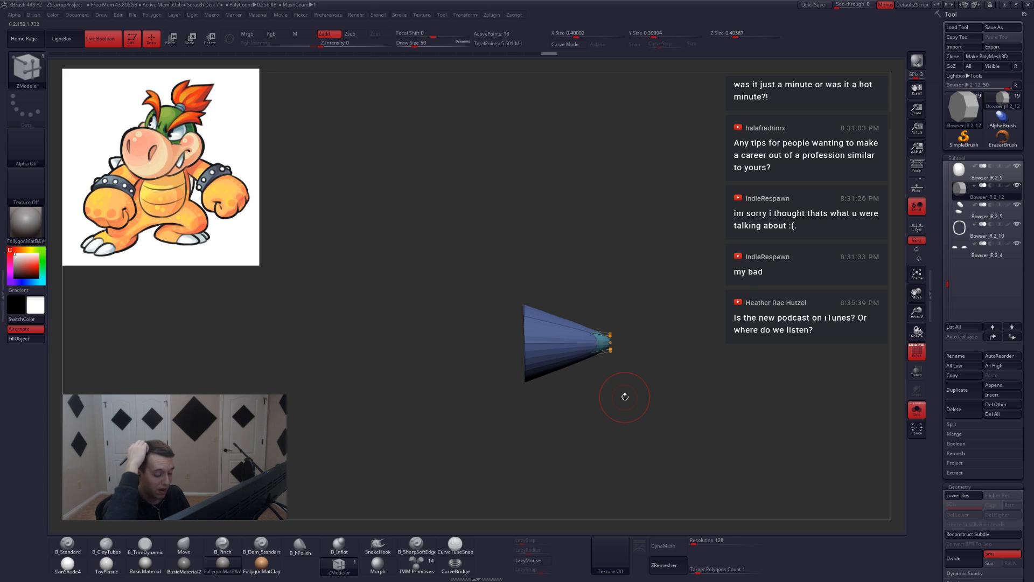
pyautogui.hotkey('shift', 'f')
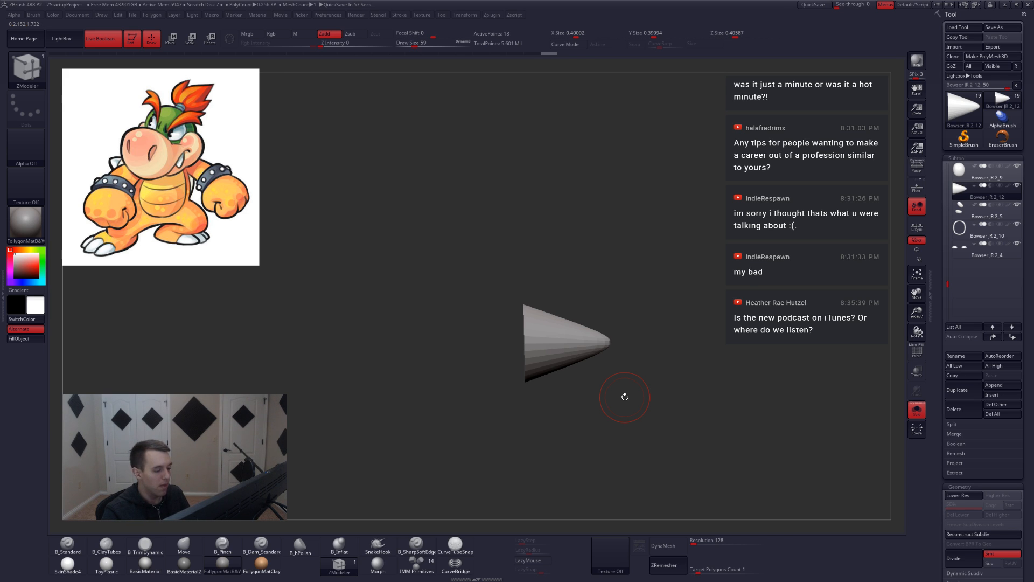
# Show the full character and scale up the spike on the shell's back to about 0.58 units in each dimension.
pyautogui.hotkey('shift', 's')
pyautogui.keyDown('ctrl'); pyautogui.moveTo(632, 393); pyautogui.dragTo(611, 411, button='right'); pyautogui.keyUp('ctrl')
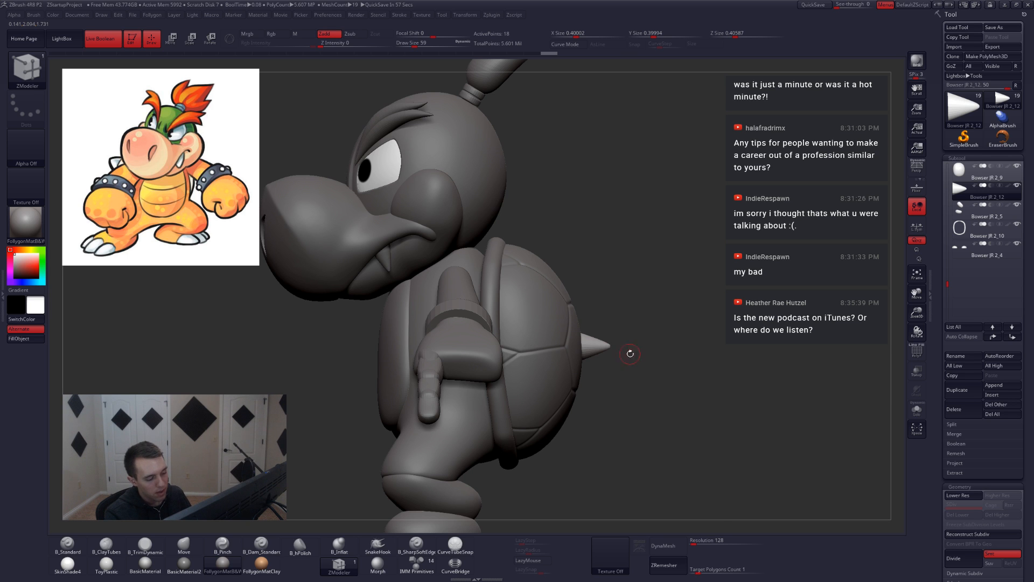
pyautogui.moveTo(630, 353)
pyautogui.mouseDown()
pyautogui.moveTo(614, 371)
pyautogui.moveTo(622, 382)
pyautogui.mouseUp()
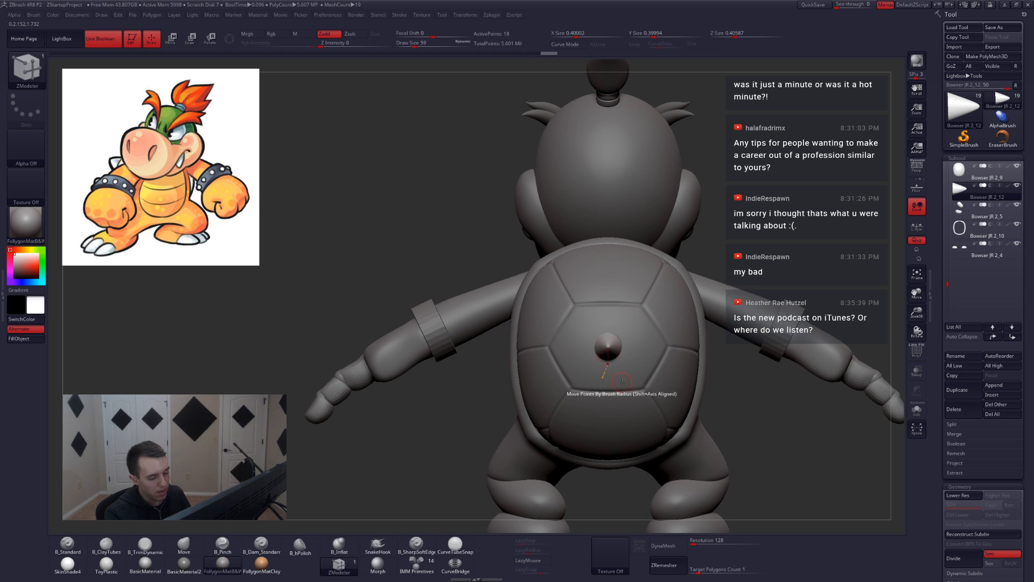
pyautogui.moveTo(622, 382); pyautogui.dragTo(641, 356, button='right')
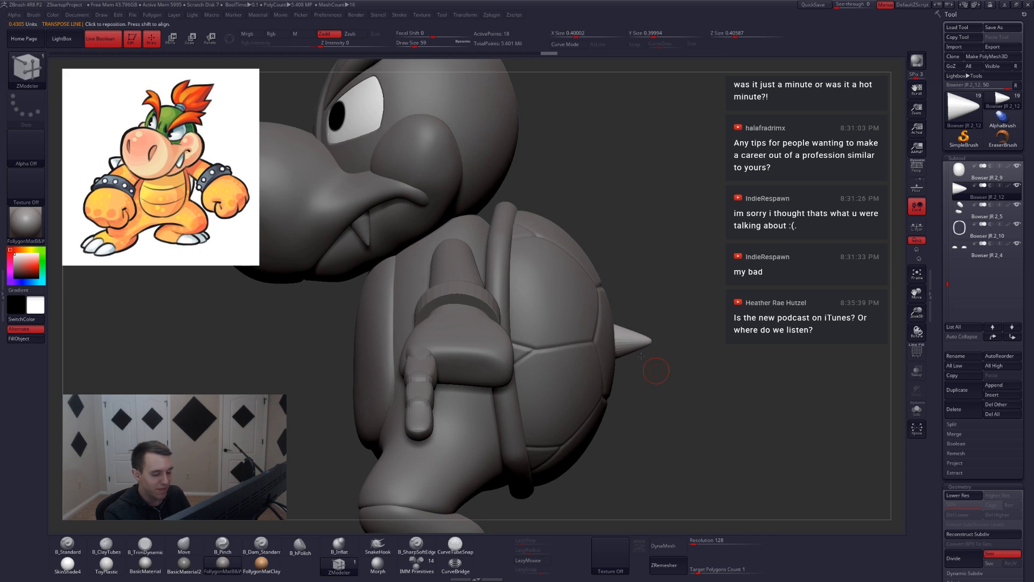
pyautogui.press('e')
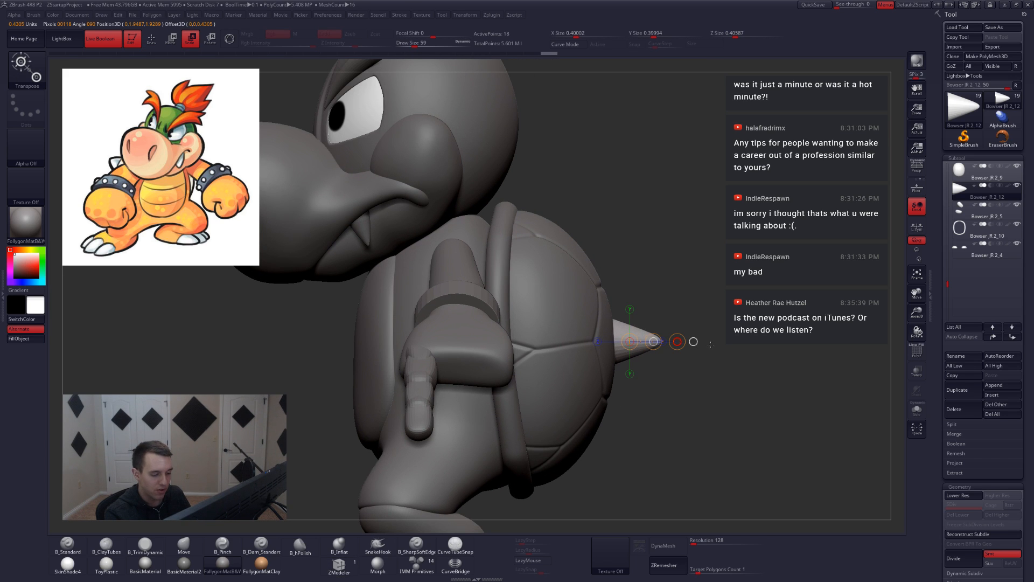
pyautogui.press('w')
pyautogui.moveTo(653, 341); pyautogui.dragTo(668, 342)
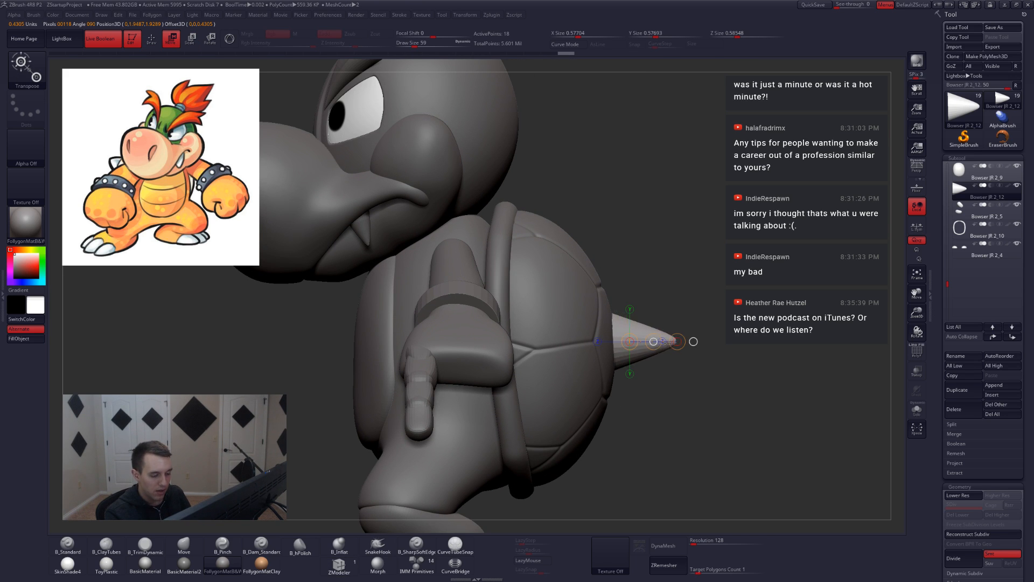
# View the full character from behind and compare its shell with the back-view reference photo in the browser.
pyautogui.press('q')
pyautogui.moveTo(674, 374); pyautogui.dragTo(628, 355, button='right')
pyautogui.keyDown('ctrl'); pyautogui.moveTo(701, 340); pyautogui.dragTo(661, 368, button='right'); pyautogui.keyUp('ctrl')
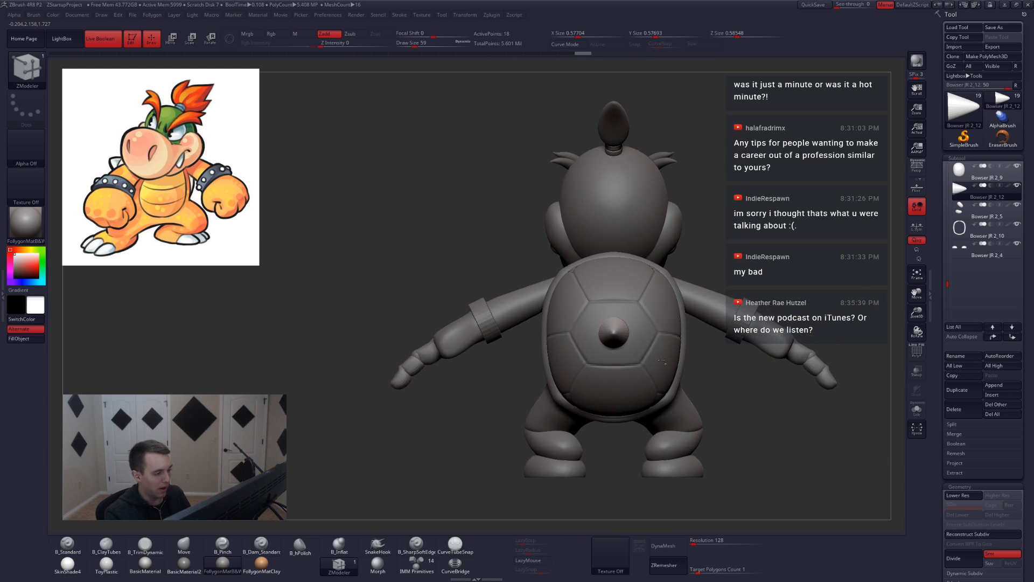
pyautogui.hotkey('alt', 'Tab')
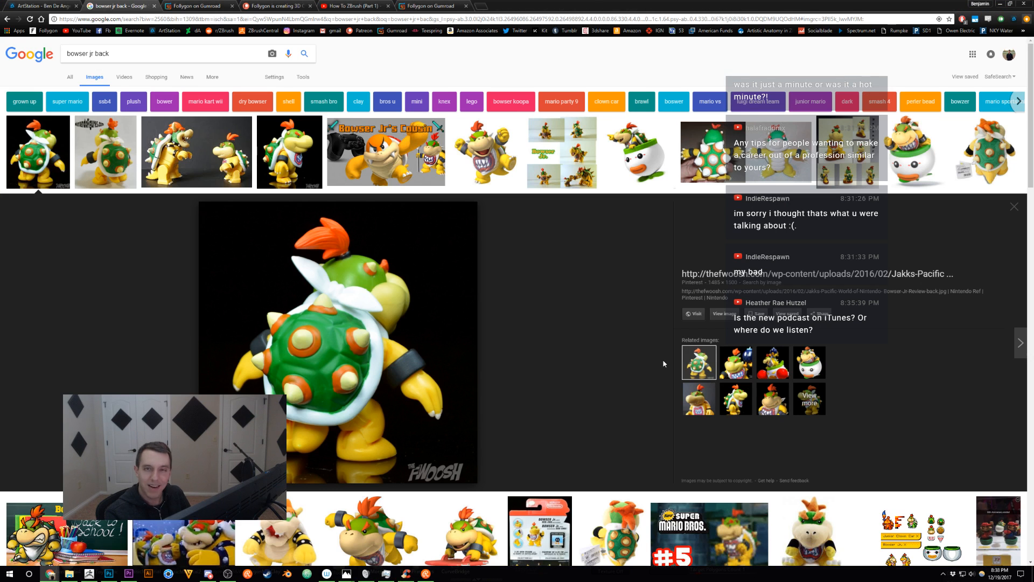
pyautogui.hotkey('alt', 'Tab')
# Isolate the low-poly spike, use a mask to widen only its base to about 0.75 units across, and show the full character again.
pyautogui.moveTo(663, 363); pyautogui.dragTo(627, 383, button='right')
pyautogui.hotkey('shift', 'd')
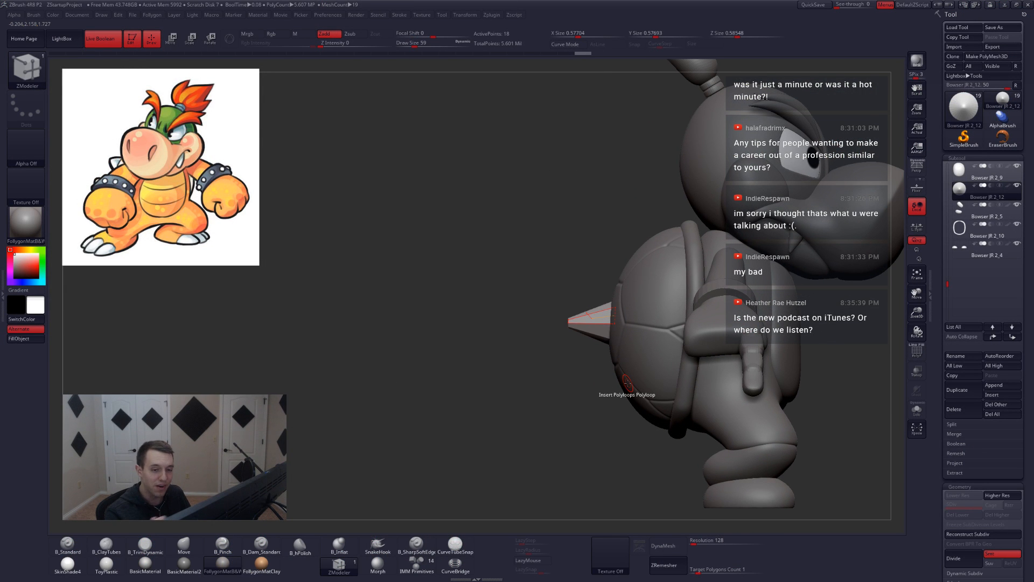
pyautogui.hotkey('shift', 's')
pyautogui.moveTo(605, 289)
pyautogui.keyDown('ctrl'); pyautogui.mouseDown()
pyautogui.moveTo(668, 350)
pyautogui.moveTo(615, 399)
pyautogui.mouseUp(); pyautogui.keyUp('ctrl')
pyautogui.press('e')
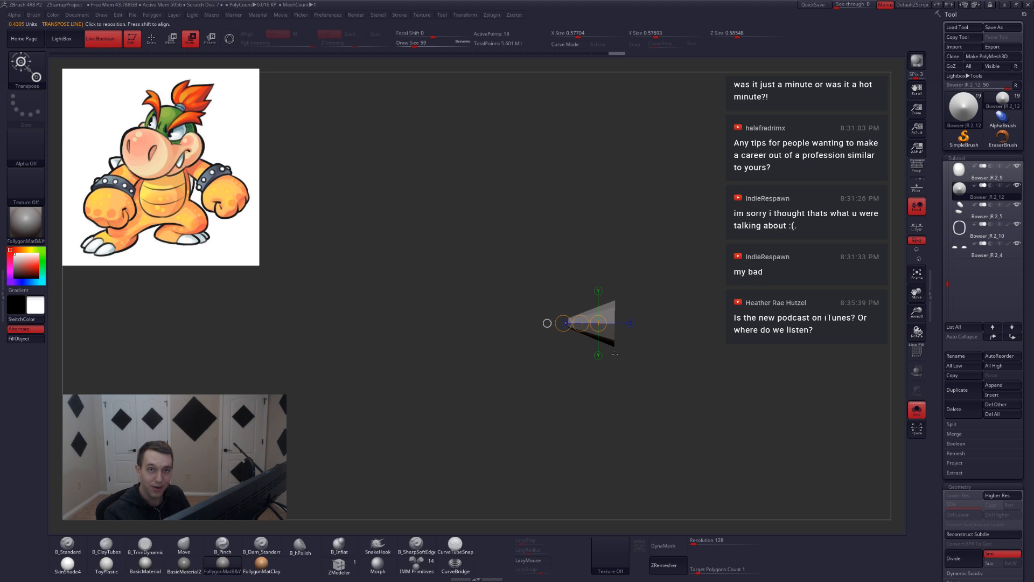
pyautogui.click(548, 324)
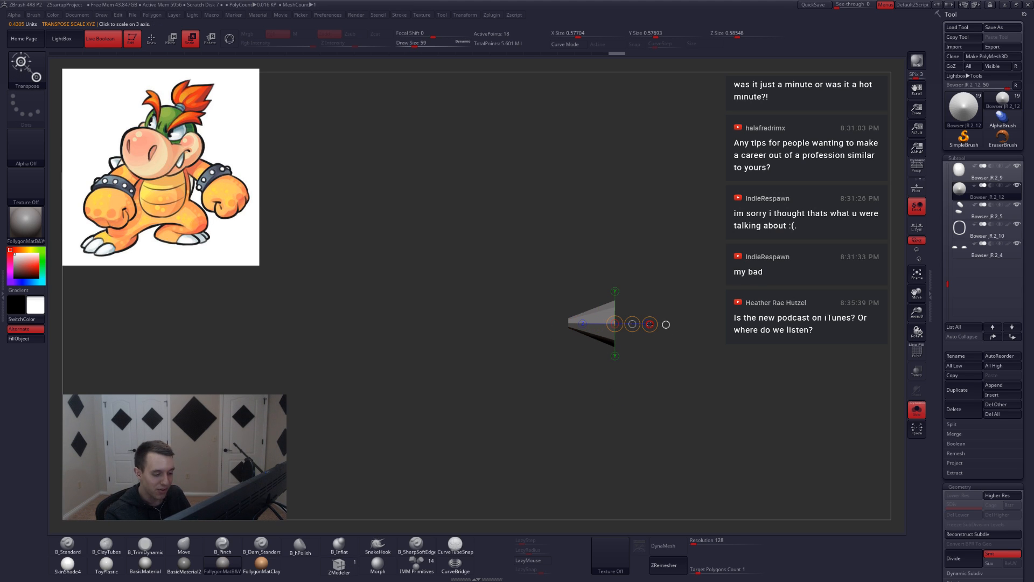
pyautogui.moveTo(650, 324); pyautogui.dragTo(664, 324)
pyautogui.press('d')
pyautogui.press('d')
pyautogui.keyDown('shift'); pyautogui.moveTo(635, 356); pyautogui.dragTo(678, 354); pyautogui.keyUp('shift')
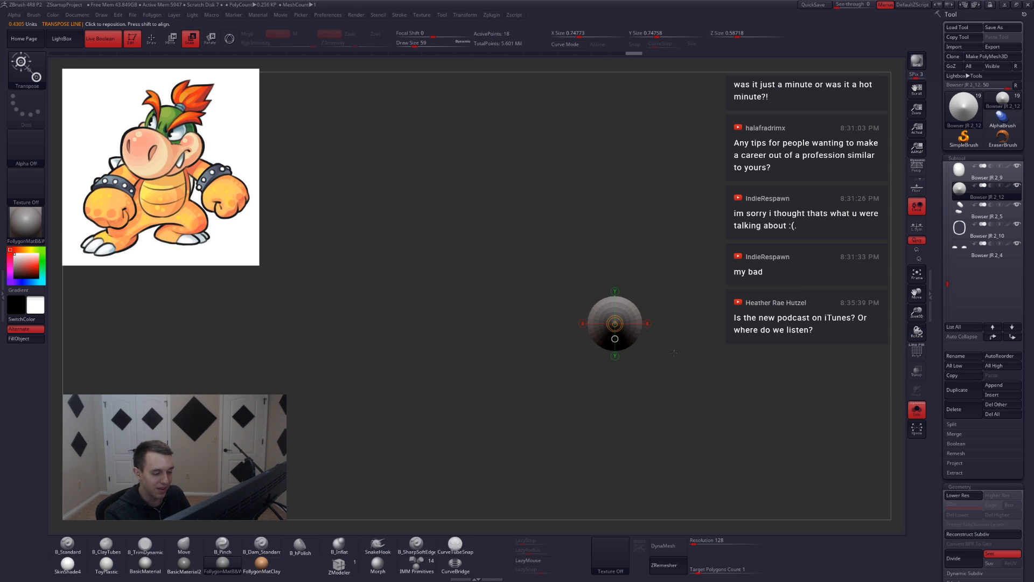
pyautogui.hotkey('shift', 's')
pyautogui.press('q')
pyautogui.keyDown('ctrl'); pyautogui.moveTo(745, 345); pyautogui.dragTo(739, 372); pyautogui.keyUp('ctrl')
pyautogui.moveTo(592, 360); pyautogui.dragTo(666, 351)
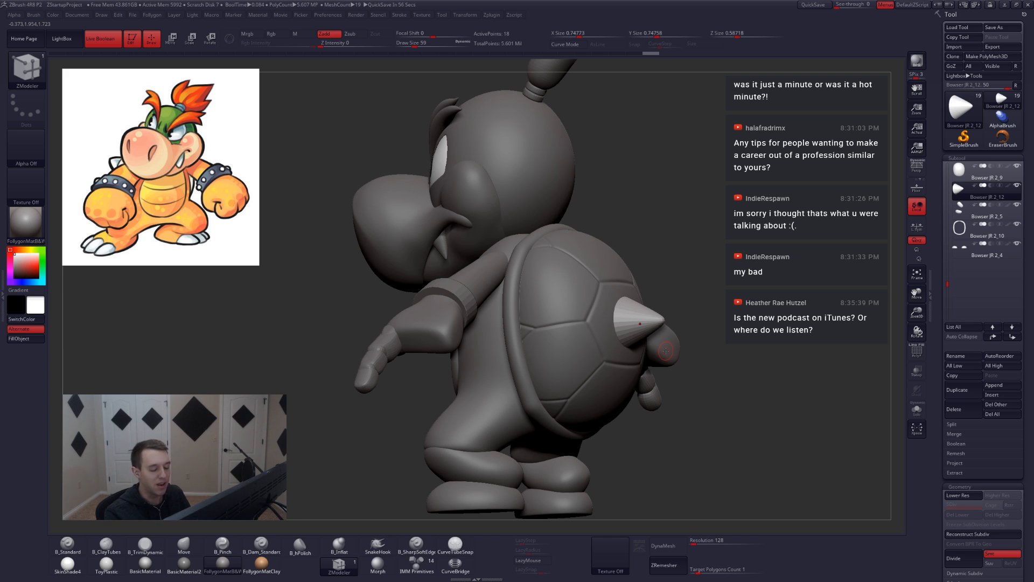
# Duplicate the central spike to the upper part of the shell, angle it upward and outward, and seat its base on the surface.
pyautogui.moveTo(676, 366)
pyautogui.mouseDown()
pyautogui.moveTo(655, 397)
pyautogui.moveTo(613, 395)
pyautogui.mouseUp()
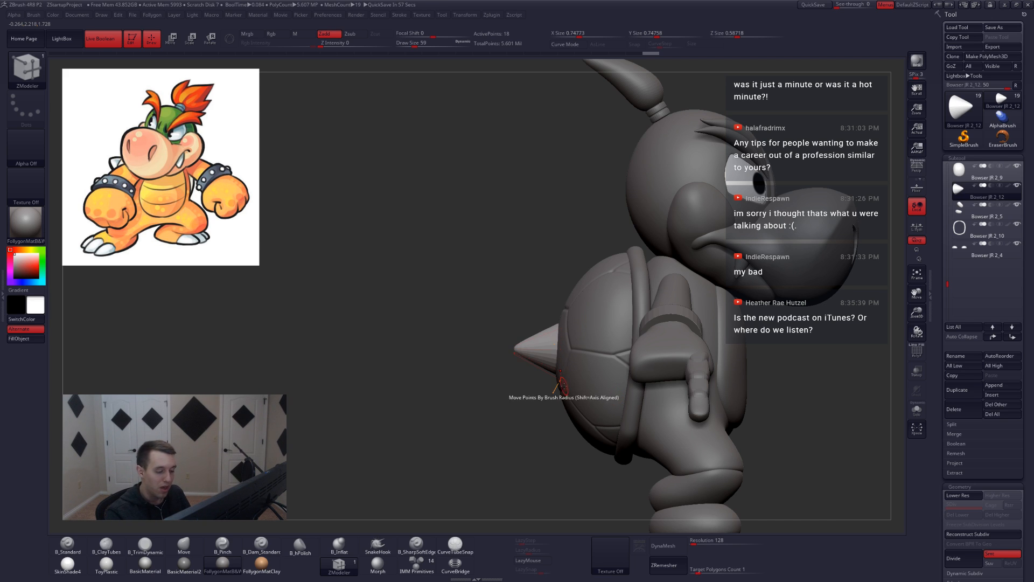
pyautogui.press('w')
pyautogui.moveTo(612, 350)
pyautogui.mouseDown()
pyautogui.moveTo(530, 349)
pyautogui.moveTo(545, 432)
pyautogui.mouseUp()
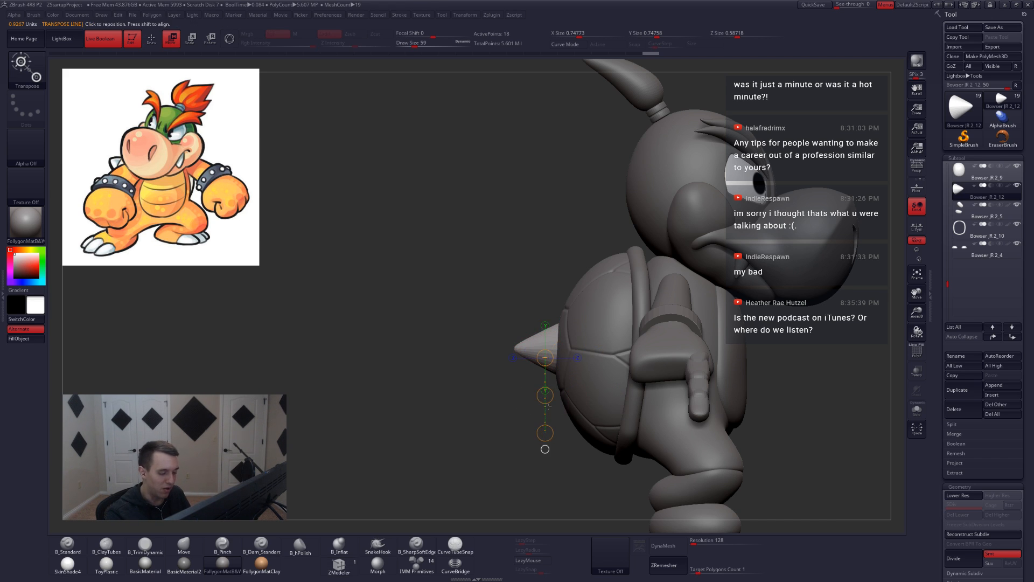
pyautogui.keyDown('ctrl'); pyautogui.moveTo(545, 395); pyautogui.dragTo(573, 320); pyautogui.keyUp('ctrl')
pyautogui.press('r')
pyautogui.moveTo(587, 282)
pyautogui.keyDown('shift'); pyautogui.mouseDown()
pyautogui.moveTo(587, 380)
pyautogui.moveTo(502, 379)
pyautogui.mouseUp(); pyautogui.keyUp('shift')
pyautogui.press('w')
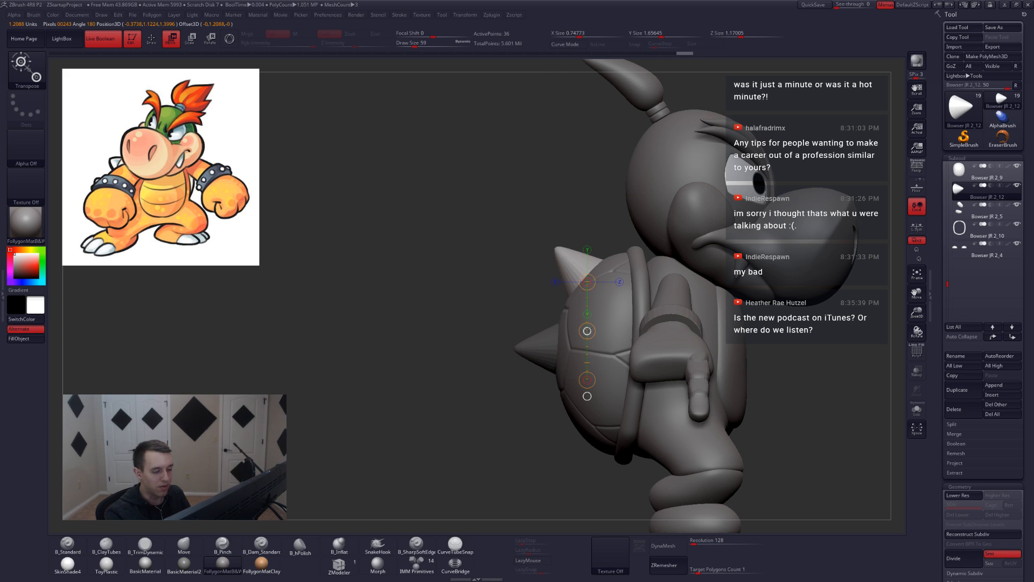
pyautogui.moveTo(587, 331); pyautogui.dragTo(583, 331)
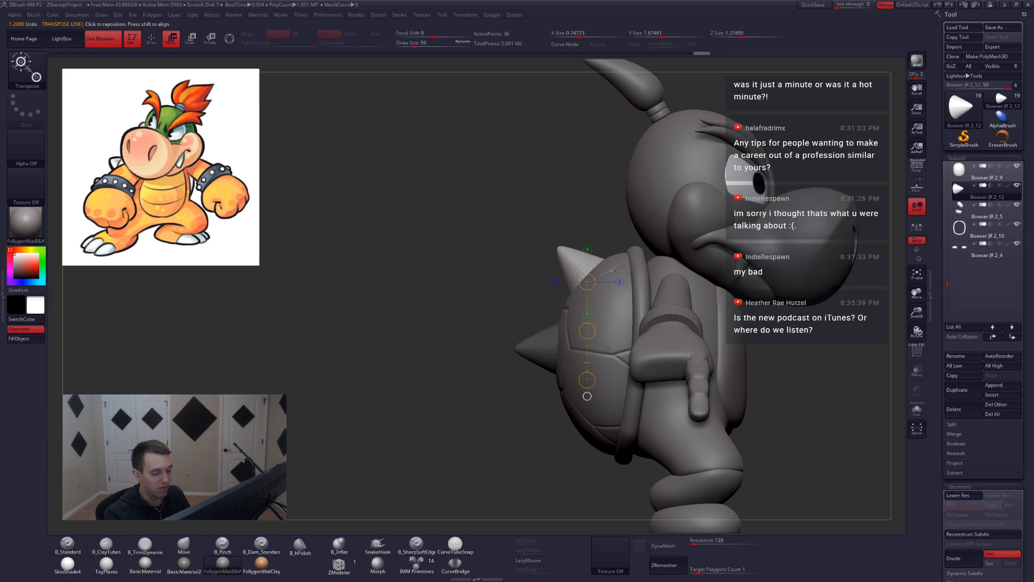
# Duplicate a spike to the lower part of the shell, angle it downward and outward, and seat it against the surface.
pyautogui.press('r')
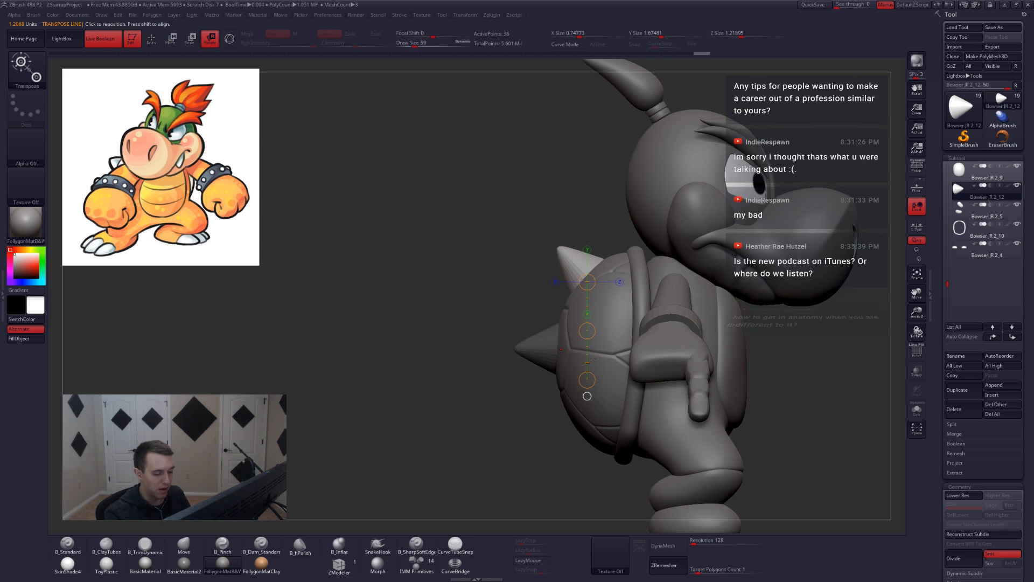
pyautogui.press('w')
pyautogui.keyDown('ctrl'); pyautogui.moveTo(587, 330); pyautogui.dragTo(565, 481); pyautogui.keyUp('ctrl')
pyautogui.press('r')
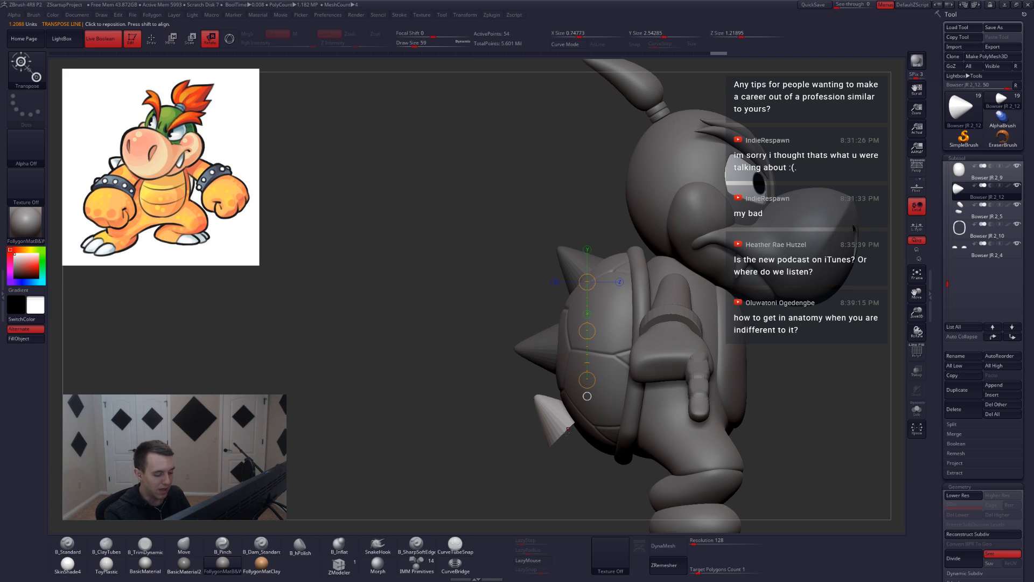
pyautogui.moveTo(568, 430)
pyautogui.mouseDown()
pyautogui.moveTo(602, 461)
pyautogui.moveTo(646, 420)
pyautogui.moveTo(680, 362)
pyautogui.moveTo(678, 345)
pyautogui.mouseUp()
pyautogui.moveTo(588, 449); pyautogui.dragTo(604, 448)
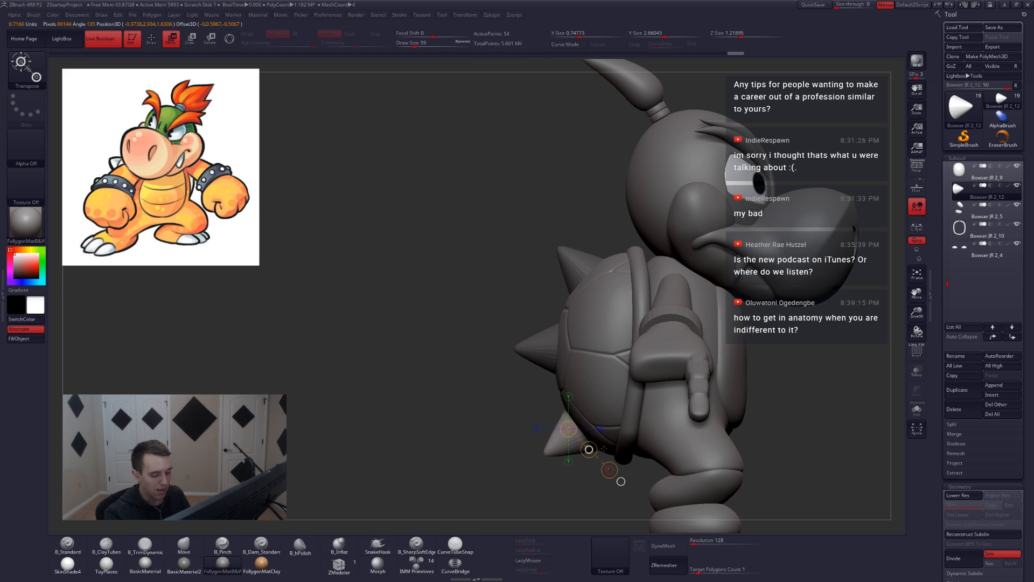
pyautogui.press('q')
pyautogui.moveTo(493, 431)
pyautogui.mouseDown()
pyautogui.moveTo(599, 403)
pyautogui.moveTo(623, 418)
pyautogui.moveTo(660, 415)
pyautogui.moveTo(582, 417)
pyautogui.mouseUp()
pyautogui.keyDown('alt'); pyautogui.moveTo(693, 425); pyautogui.dragTo(706, 370); pyautogui.keyUp('alt')
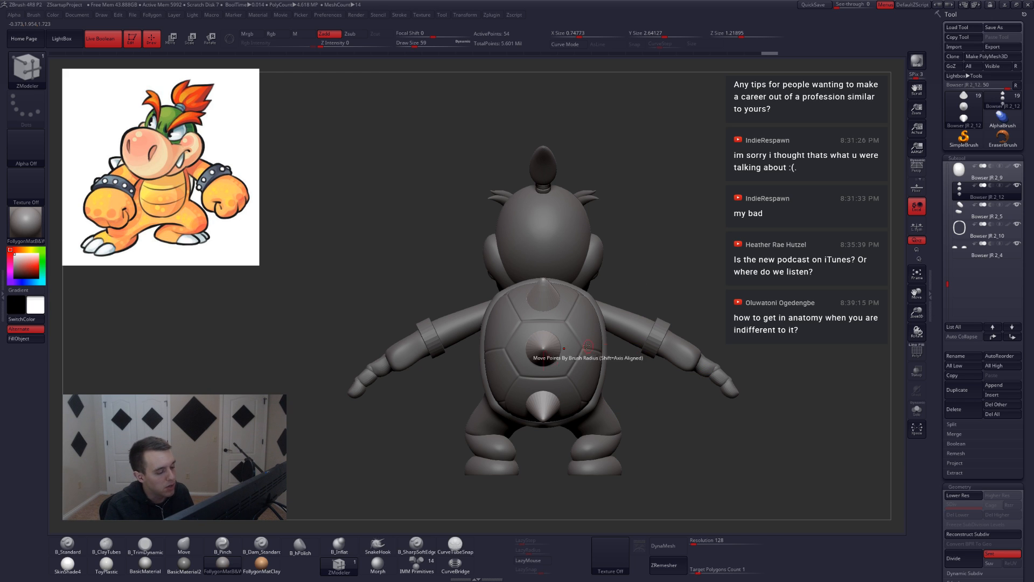
# Isolate the three spikes, mask the upper and lower ones, and invert the mask so only the middle spike is protected.
pyautogui.keyDown('ctrl'); pyautogui.moveTo(542, 314); pyautogui.dragTo(574, 342, button='right'); pyautogui.keyUp('ctrl')
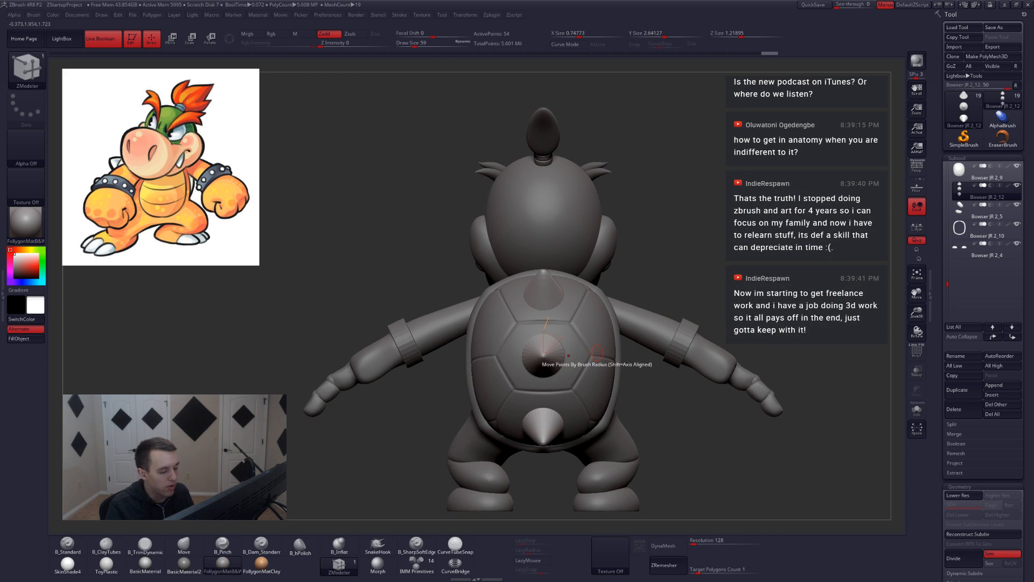
pyautogui.hotkey('shift', 's')
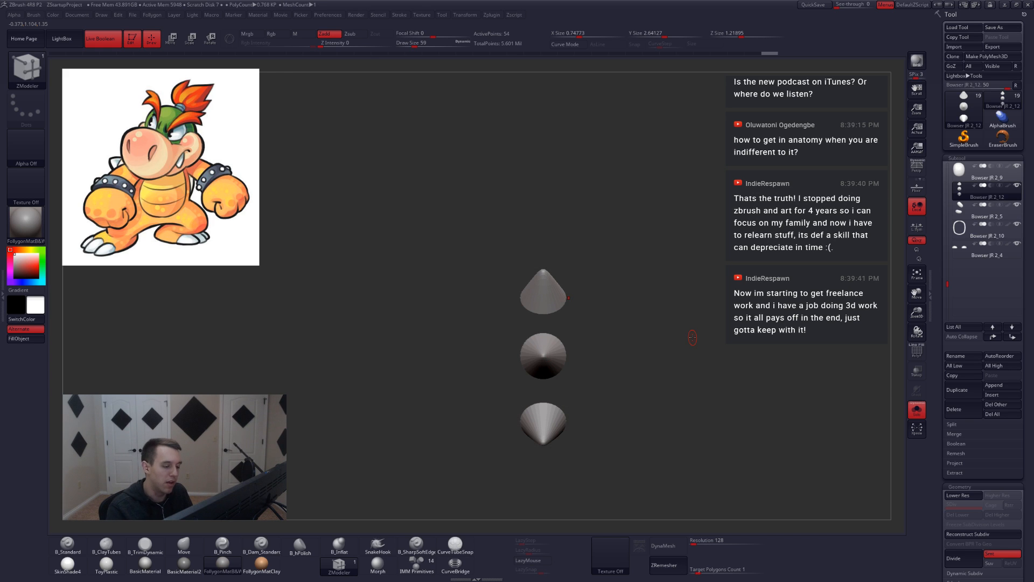
pyautogui.keyDown('alt'); pyautogui.moveTo(560, 322); pyautogui.dragTo(596, 302, button='right'); pyautogui.keyUp('alt')
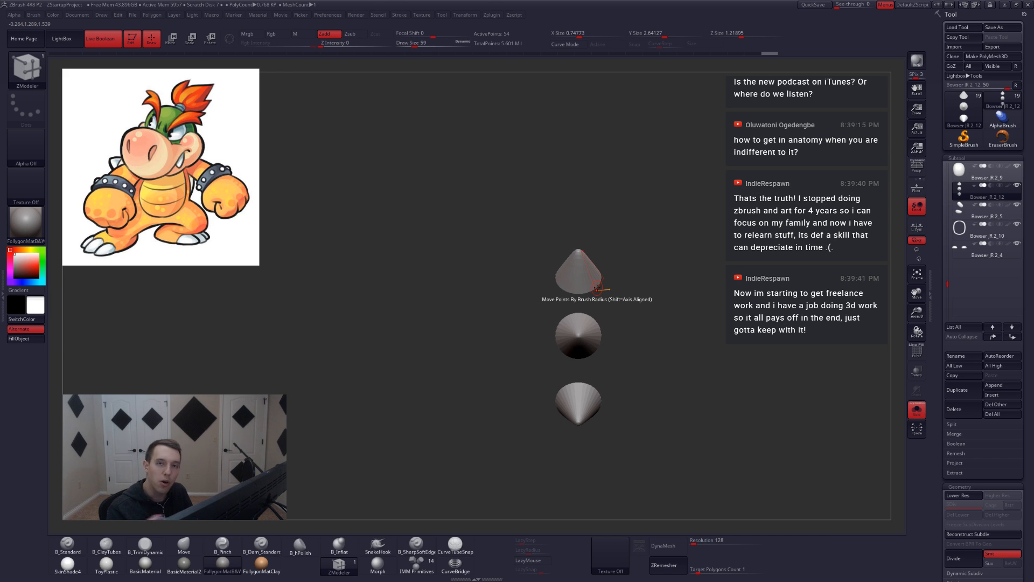
pyautogui.keyDown('ctrl'); pyautogui.moveTo(587, 303); pyautogui.dragTo(471, 261); pyautogui.keyUp('ctrl')
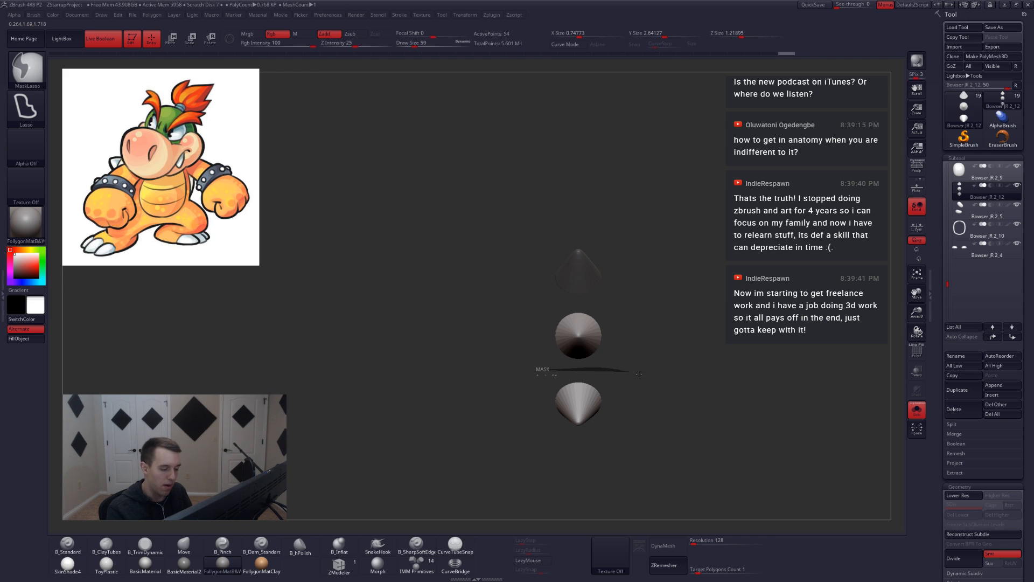
pyautogui.moveTo(639, 374)
pyautogui.keyDown('ctrl'); pyautogui.mouseDown()
pyautogui.moveTo(497, 384)
pyautogui.moveTo(506, 373)
pyautogui.mouseUp(); pyautogui.keyUp('ctrl')
pyautogui.hotkey('shift', 's')
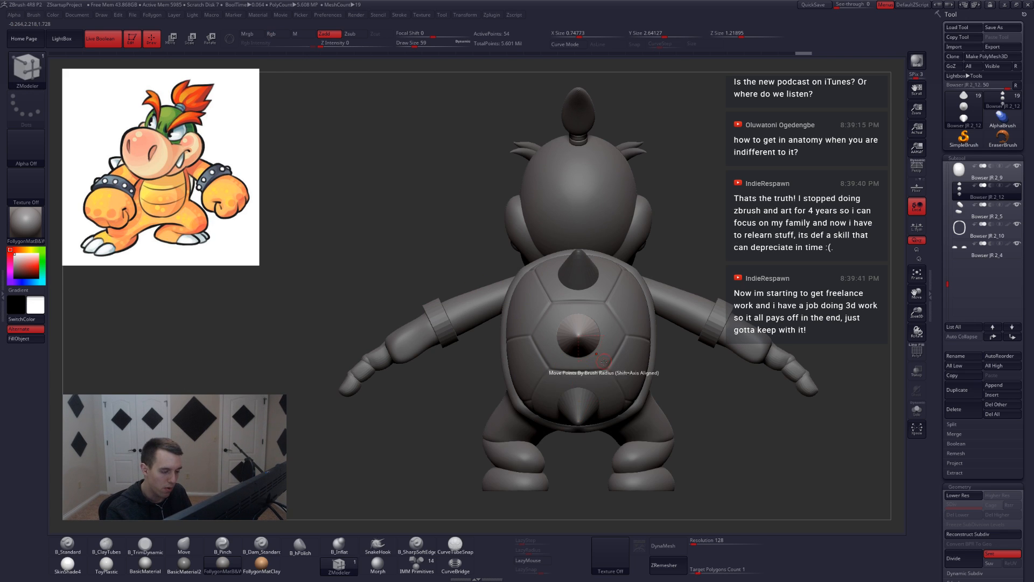
pyautogui.keyDown('ctrl'); pyautogui.click(669, 366); pyautogui.keyUp('ctrl')
# Duplicate the unmasked upper and lower spikes sideways to the right side of the shell.
pyautogui.press('w')
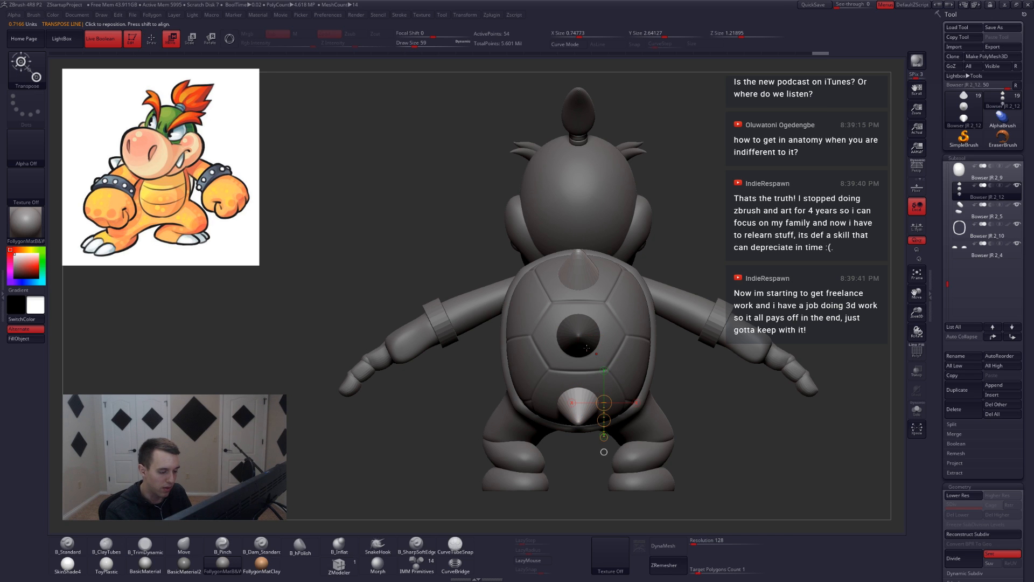
pyautogui.moveTo(581, 339)
pyautogui.keyDown('shift'); pyautogui.mouseDown()
pyautogui.moveTo(675, 334)
pyautogui.moveTo(651, 364)
pyautogui.moveTo(658, 373)
pyautogui.mouseUp(); pyautogui.keyUp('shift')
pyautogui.press('q')
pyautogui.hotkey('alt', 's')
pyautogui.hotkey('ctrl', 'z')
pyautogui.moveTo(651, 308)
pyautogui.keyDown('ctrl'); pyautogui.mouseDown()
pyautogui.moveTo(579, 294)
pyautogui.moveTo(619, 375)
pyautogui.moveTo(666, 365)
pyautogui.moveTo(679, 380)
pyautogui.mouseUp(); pyautogui.keyUp('ctrl')
pyautogui.hotkey('alt', 's')
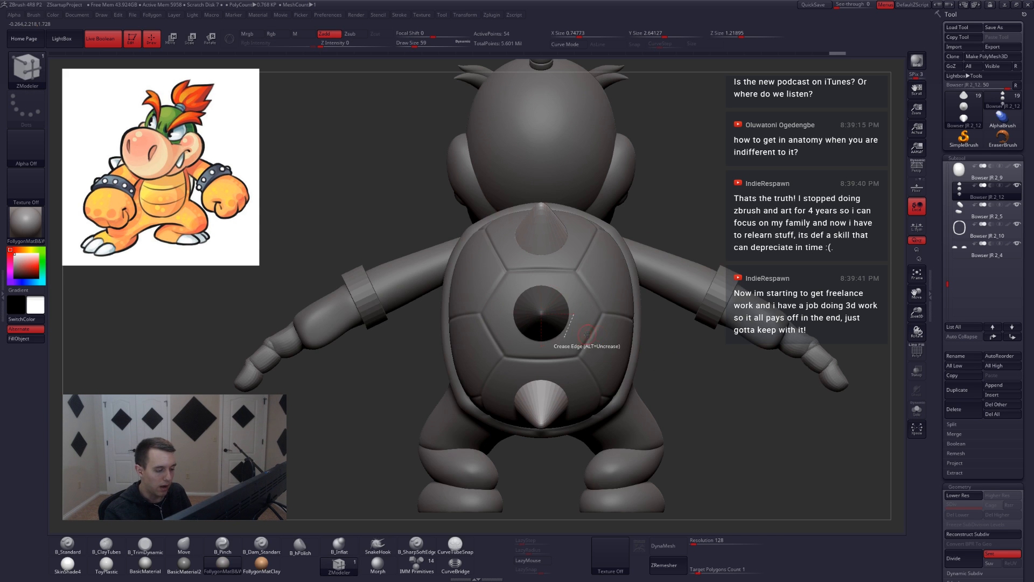
pyautogui.press('w')
pyautogui.keyDown('ctrl'); pyautogui.click(596, 329); pyautogui.keyUp('ctrl')
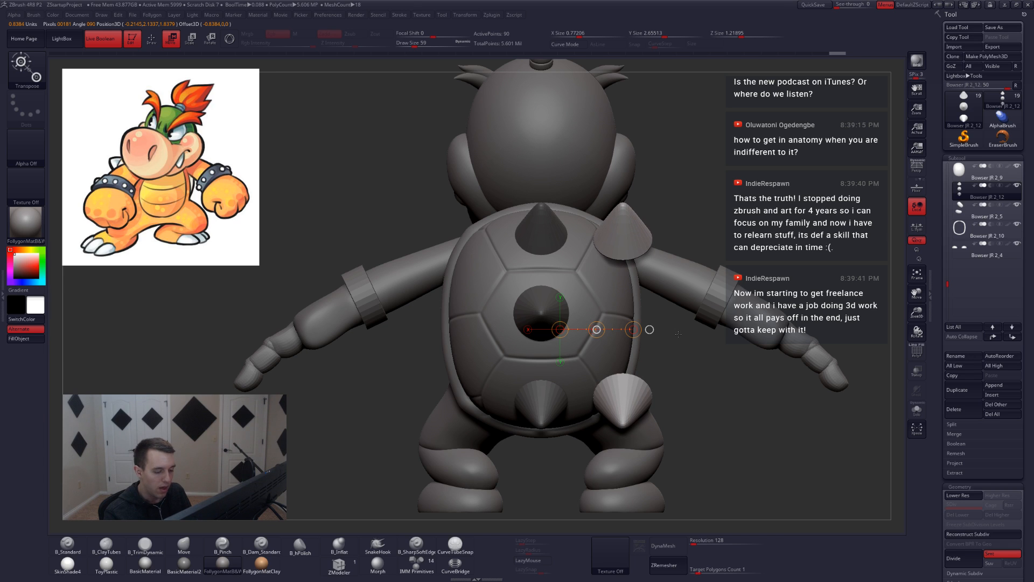
pyautogui.keyDown('ctrl'); pyautogui.moveTo(678, 334); pyautogui.dragTo(676, 333); pyautogui.keyUp('ctrl')
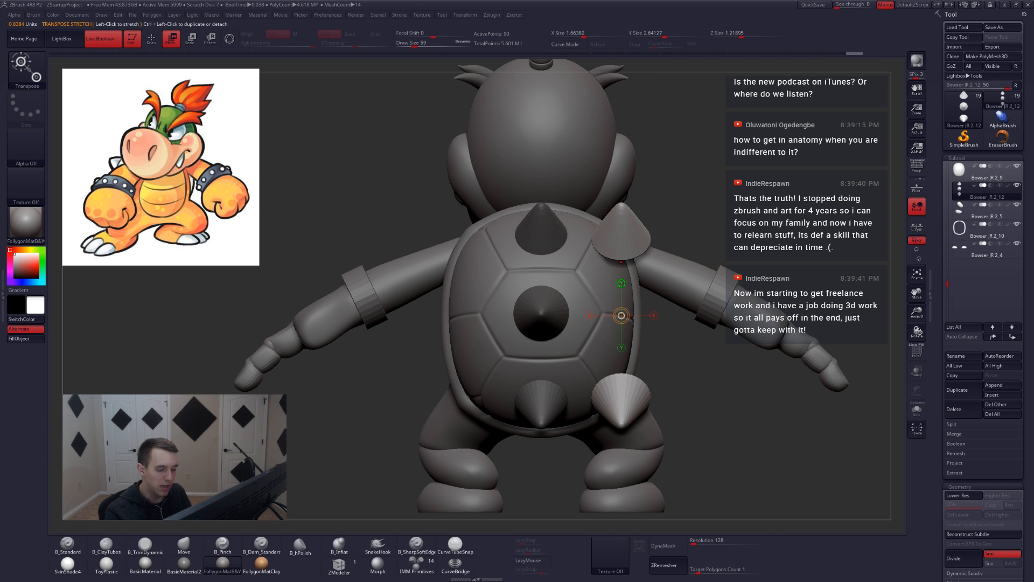
# Move the duplicated pair of spikes down along the shell's side and delete the lower copy at the lowest subdivision level.
pyautogui.moveTo(621, 315); pyautogui.dragTo(621, 227)
pyautogui.moveTo(621, 279)
pyautogui.mouseDown()
pyautogui.moveTo(621, 327)
pyautogui.moveTo(621, 316)
pyautogui.mouseUp()
pyautogui.press('q')
pyautogui.hotkey('shift', 'd')
pyautogui.hotkey('shift', 's')
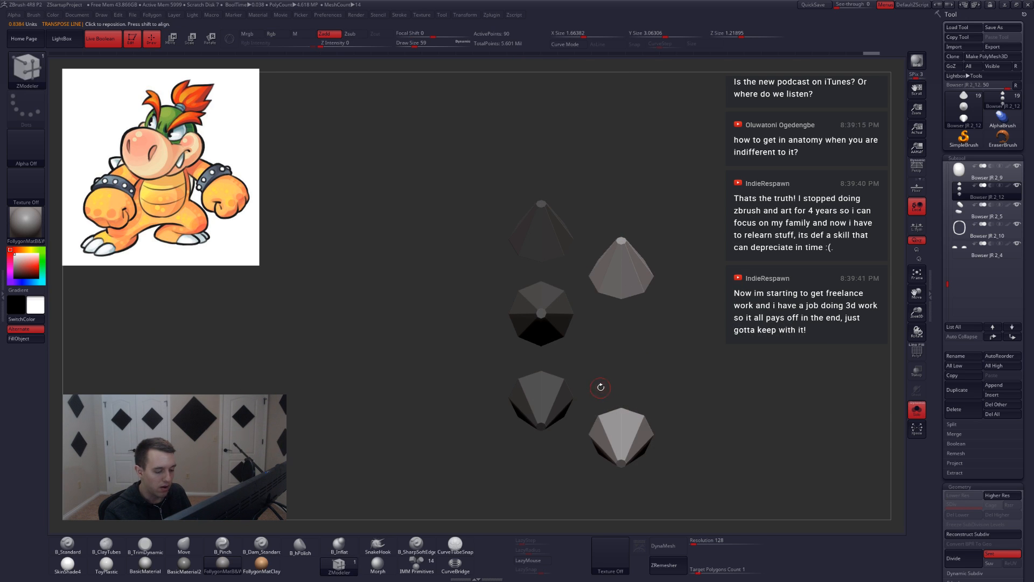
pyautogui.moveTo(600, 386)
pyautogui.keyDown('ctrl'); pyautogui.keyDown('alt'); pyautogui.keyDown('shift'); pyautogui.mouseDown()
pyautogui.moveTo(581, 399)
pyautogui.moveTo(651, 430)
pyautogui.mouseUp(); pyautogui.keyUp('shift'); pyautogui.keyUp('alt'); pyautogui.keyUp('ctrl')
pyautogui.press('2')
pyautogui.click(680, 340)
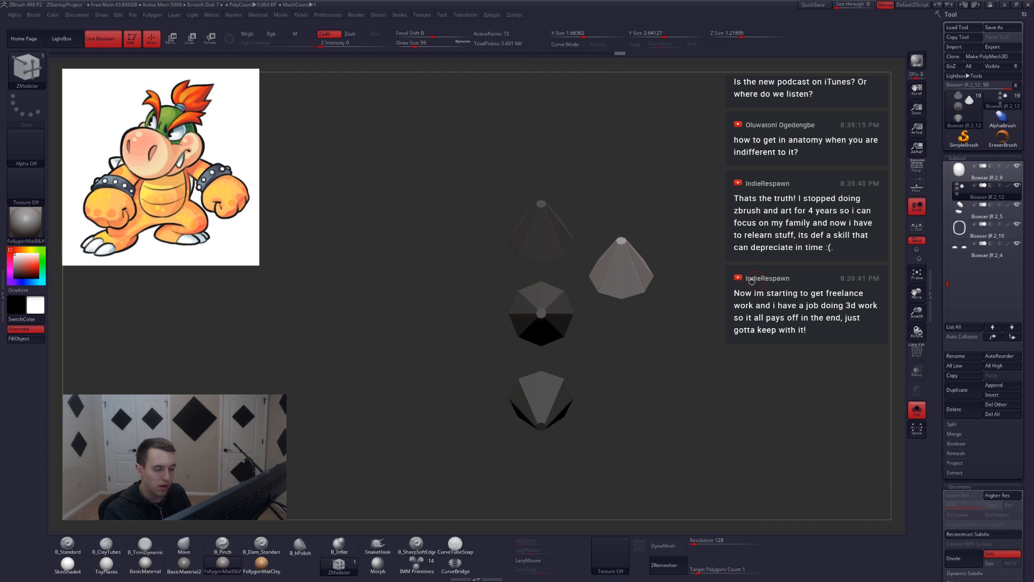
# Rotate the remaining side spike about its base in a view from above so it points outward from the shell.
pyautogui.hotkey('shift', 's')
pyautogui.keyDown('ctrl'); pyautogui.moveTo(646, 300); pyautogui.dragTo(664, 296, button='right'); pyautogui.keyUp('ctrl')
pyautogui.hotkey('shift', 's')
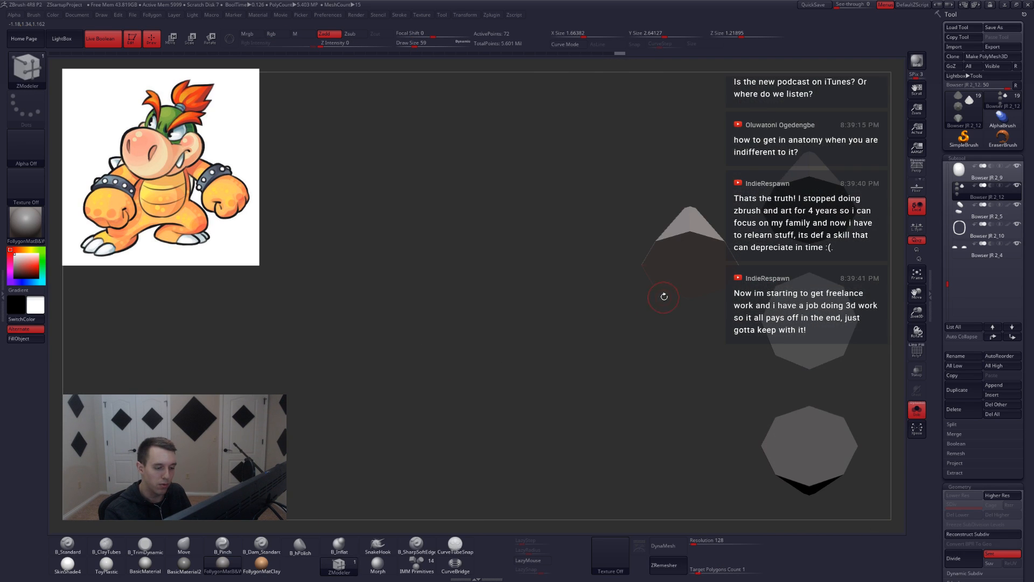
pyautogui.press('r')
pyautogui.click(732, 270)
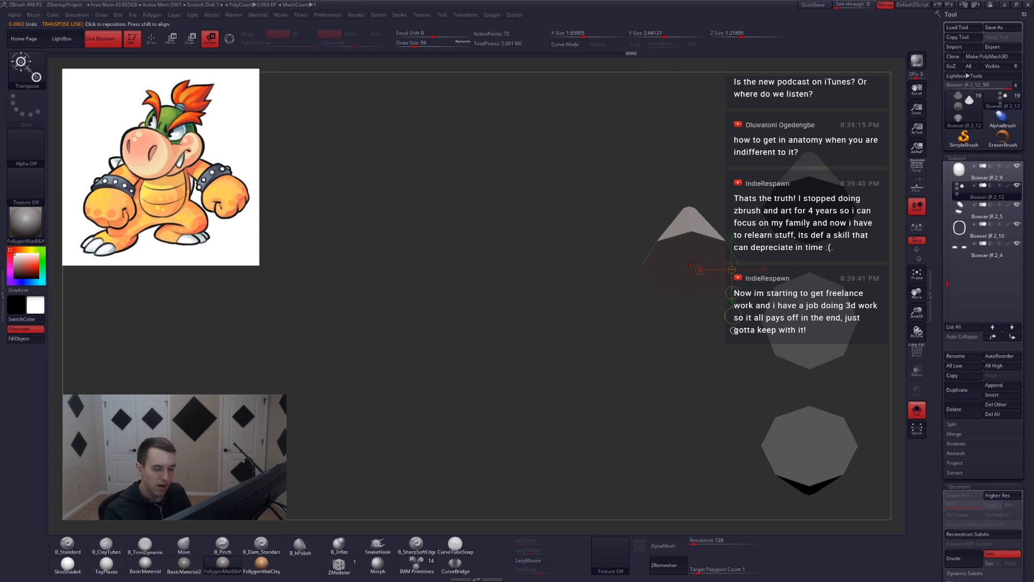
pyautogui.moveTo(732, 281); pyautogui.dragTo(690, 276)
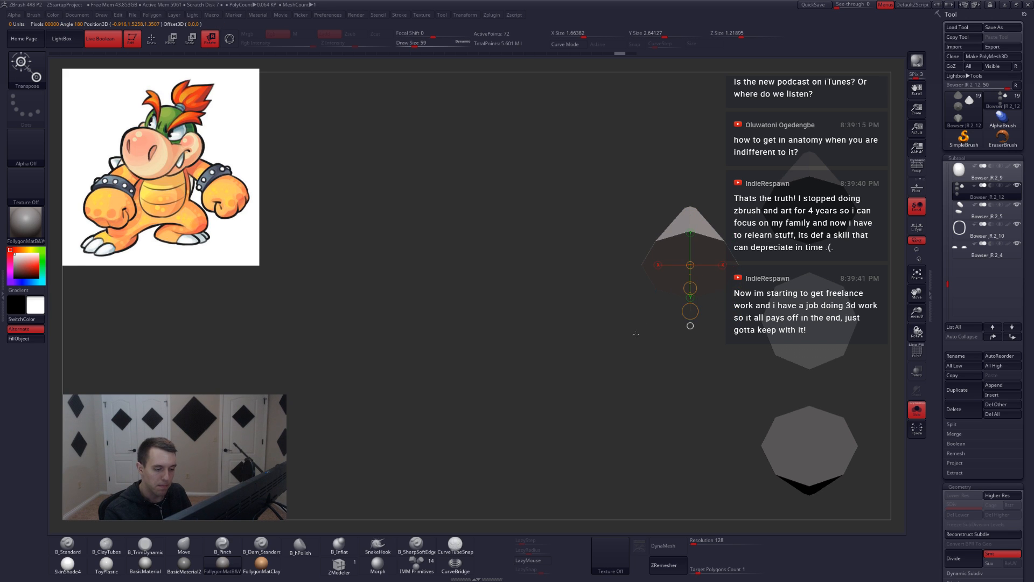
pyautogui.keyDown('shift'); pyautogui.moveTo(636, 322); pyautogui.dragTo(717, 356, button='right'); pyautogui.keyUp('shift')
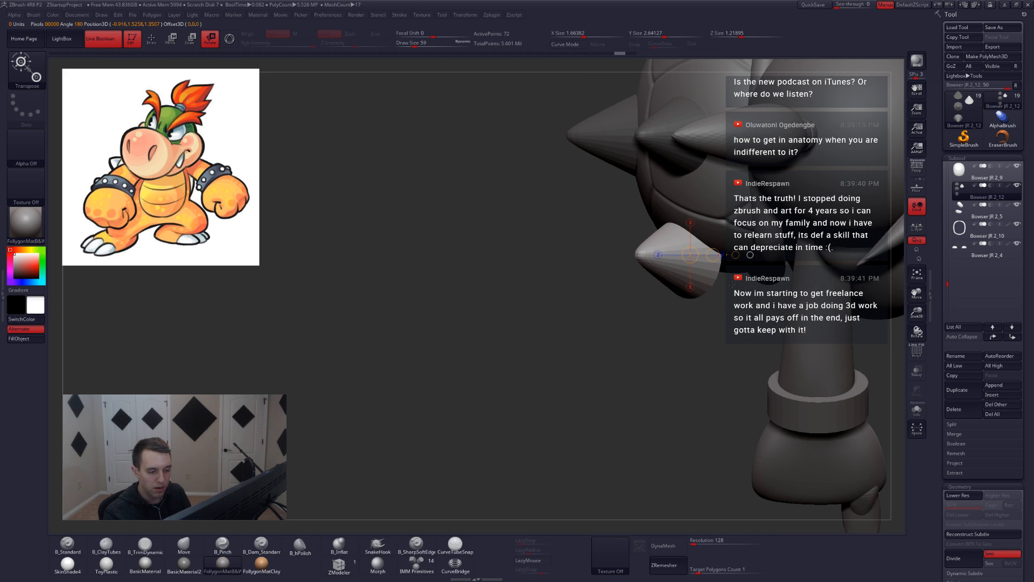
pyautogui.moveTo(755, 255); pyautogui.dragTo(739, 212)
# Tilt the side spike further so its base follows the curve of the shell's upper right plate.
pyautogui.moveTo(719, 286); pyautogui.dragTo(653, 329, button='right')
pyautogui.hotkey('shift', 's')
pyautogui.click(642, 287)
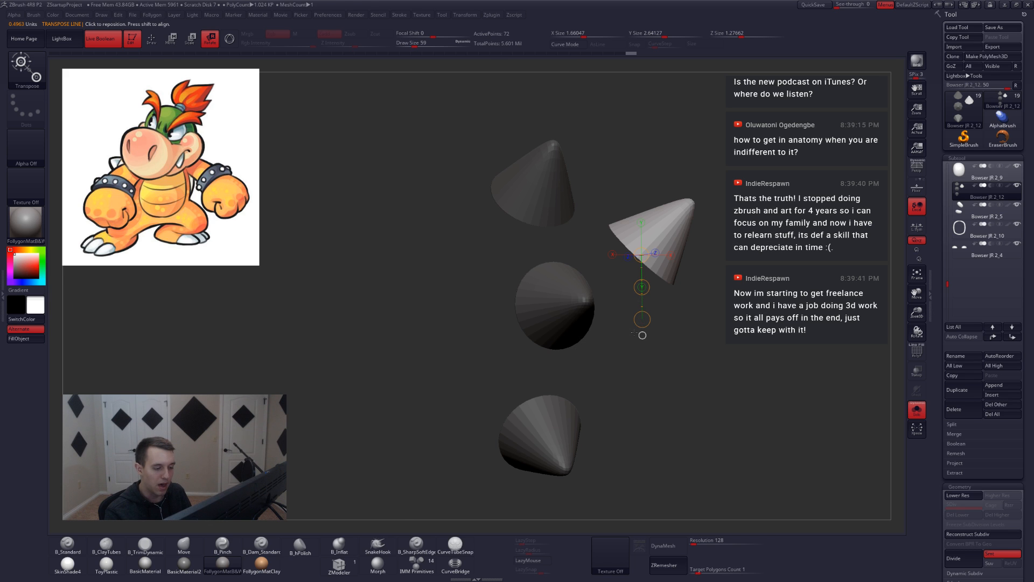
pyautogui.hotkey('shift', 's')
pyautogui.moveTo(638, 327); pyautogui.dragTo(602, 322, button='right')
pyautogui.moveTo(601, 322)
pyautogui.mouseDown()
pyautogui.moveTo(622, 294)
pyautogui.moveTo(619, 312)
pyautogui.mouseUp()
pyautogui.press('w')
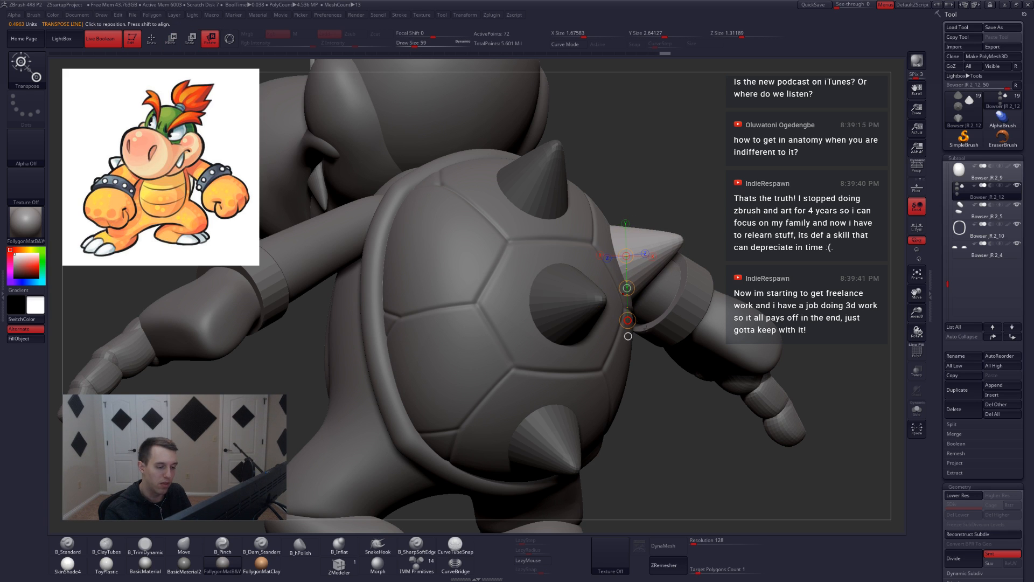
# Tilt and shift the upper side spike slightly so its base sits against the shell plate.
pyautogui.press('q')
pyautogui.moveTo(663, 409)
pyautogui.keyDown('alt'); pyautogui.mouseDown()
pyautogui.moveTo(666, 389)
pyautogui.moveTo(649, 389)
pyautogui.mouseUp(); pyautogui.keyUp('alt')
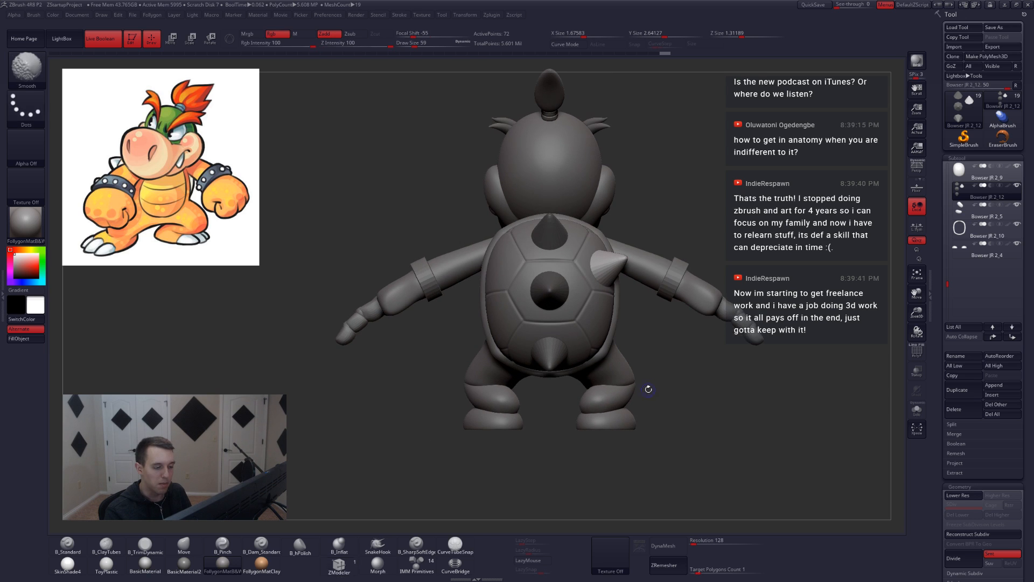
pyautogui.moveTo(638, 351)
pyautogui.mouseDown()
pyautogui.moveTo(657, 385)
pyautogui.moveTo(645, 377)
pyautogui.mouseUp()
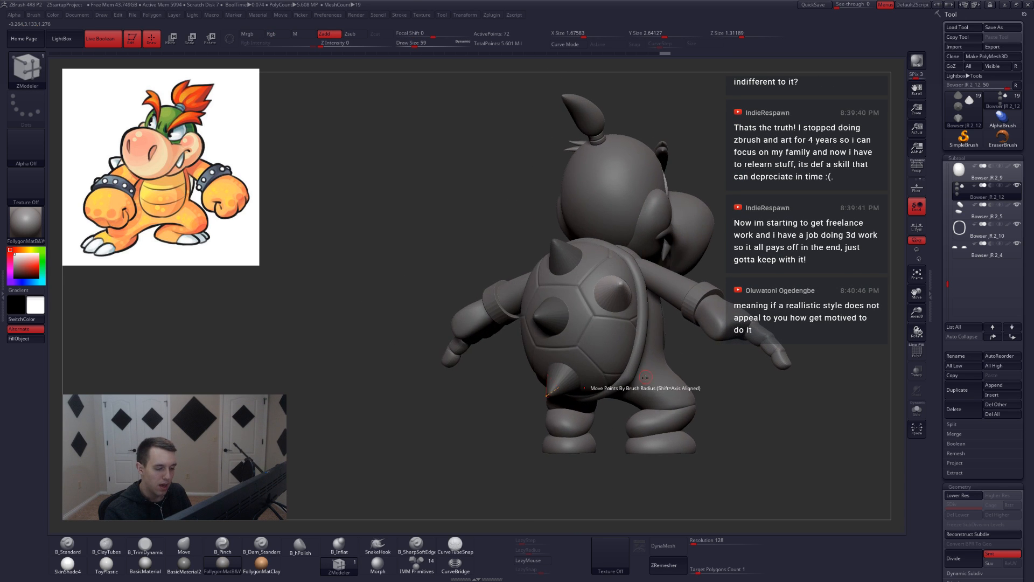
pyautogui.moveTo(646, 377); pyautogui.dragTo(603, 374, button='right')
pyautogui.press('r')
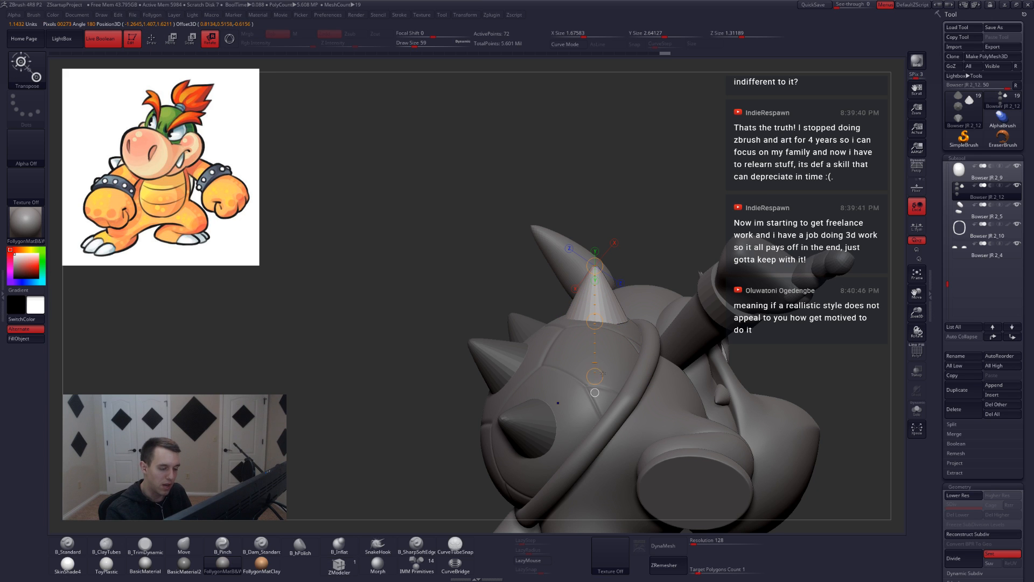
pyautogui.press('w')
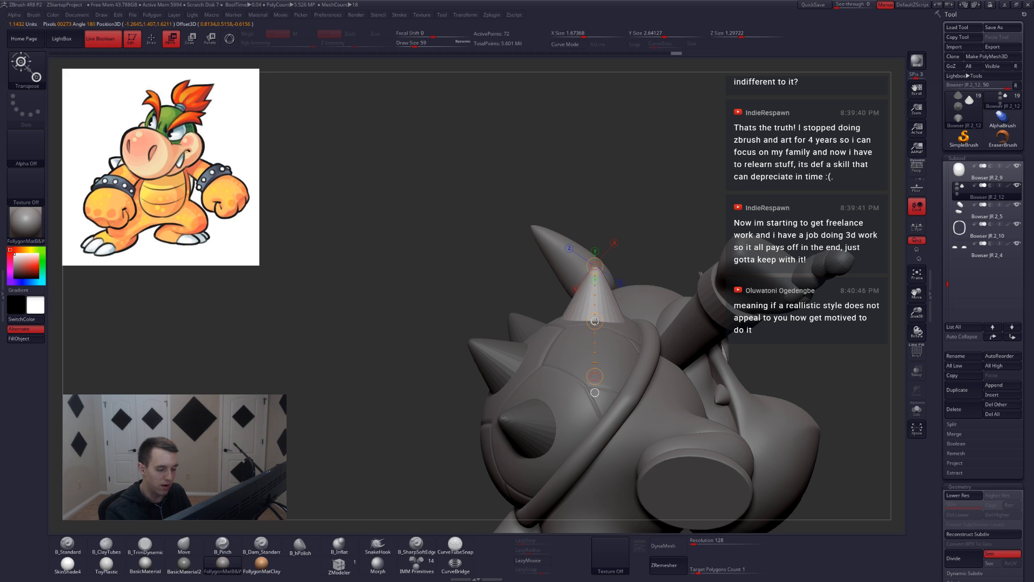
pyautogui.moveTo(594, 321); pyautogui.dragTo(598, 322)
# Rotate the upper side spike about its base and nudge it inward toward the middle of its plate.
pyautogui.press('q')
pyautogui.moveTo(598, 322)
pyautogui.mouseDown(button='right')
pyautogui.moveTo(666, 345)
pyautogui.moveTo(646, 356)
pyautogui.moveTo(669, 358)
pyautogui.moveTo(623, 337)
pyautogui.mouseUp(button='right')
pyautogui.press('r')
pyautogui.moveTo(648, 338); pyautogui.dragTo(648, 409)
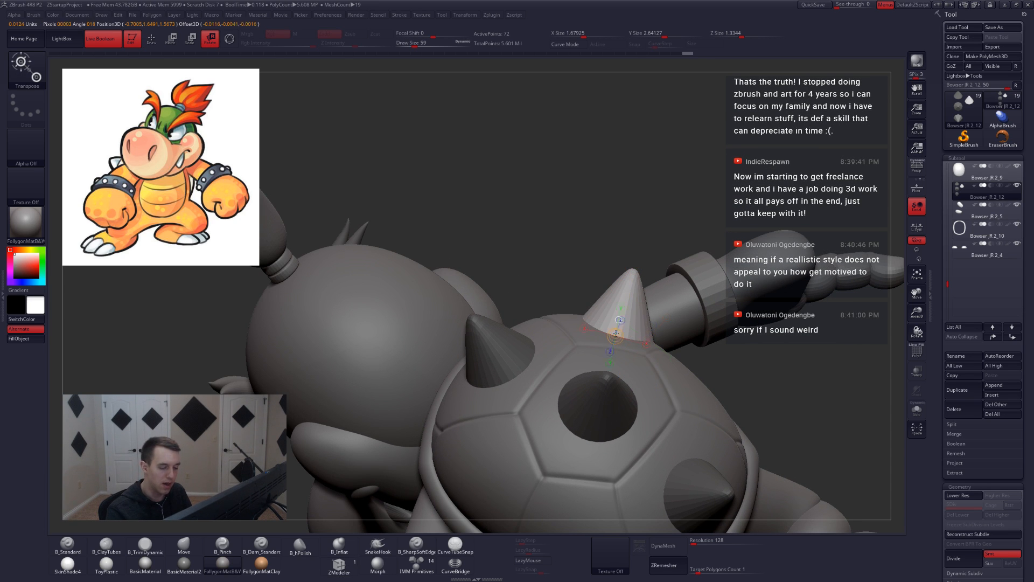
pyautogui.moveTo(615, 334); pyautogui.dragTo(639, 227)
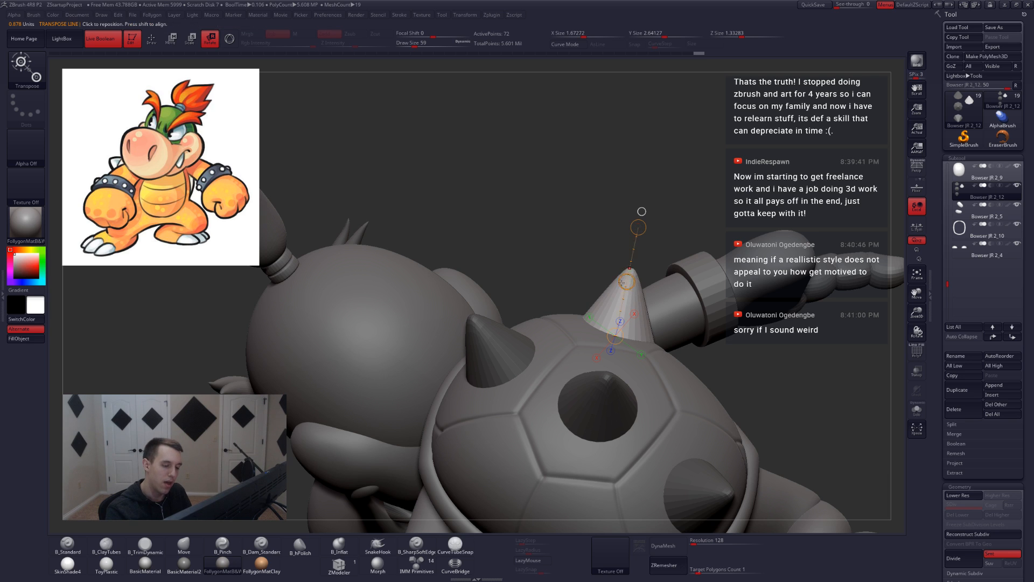
pyautogui.press('w')
pyautogui.moveTo(618, 280); pyautogui.dragTo(614, 280)
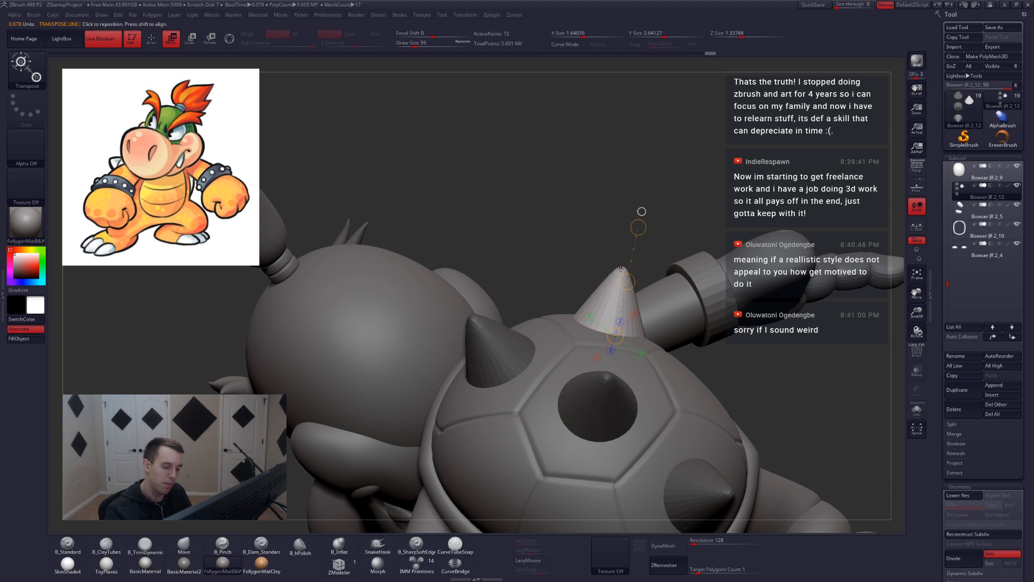
pyautogui.press('q')
pyautogui.moveTo(619, 281)
pyautogui.mouseDown(button='right')
pyautogui.moveTo(706, 407)
pyautogui.moveTo(688, 378)
pyautogui.moveTo(693, 298)
pyautogui.mouseUp(button='right')
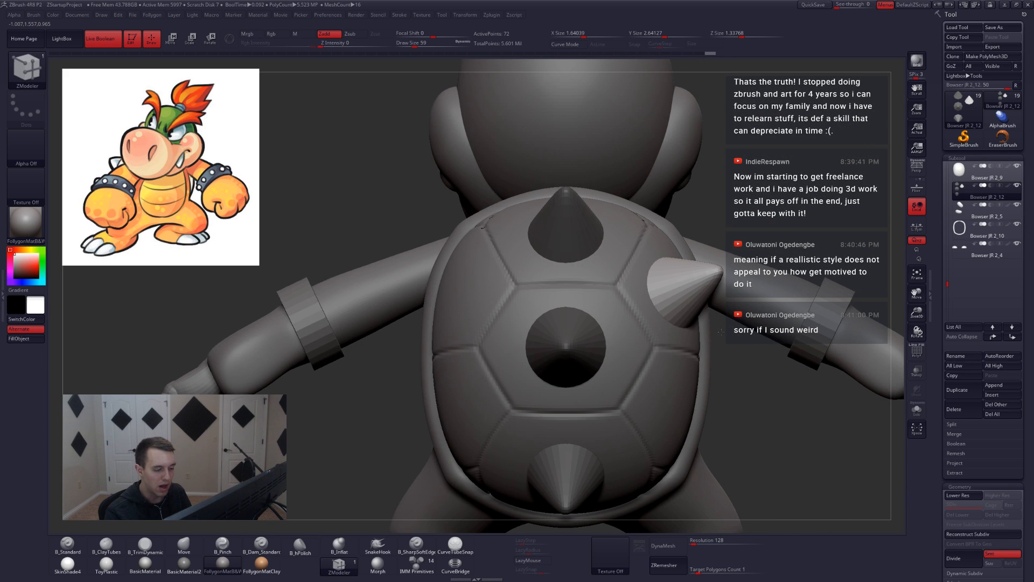
pyautogui.moveTo(744, 329)
pyautogui.keyDown('ctrl'); pyautogui.mouseDown(button='right')
pyautogui.moveTo(737, 401)
pyautogui.moveTo(693, 360)
pyautogui.mouseUp(button='right'); pyautogui.keyUp('ctrl')
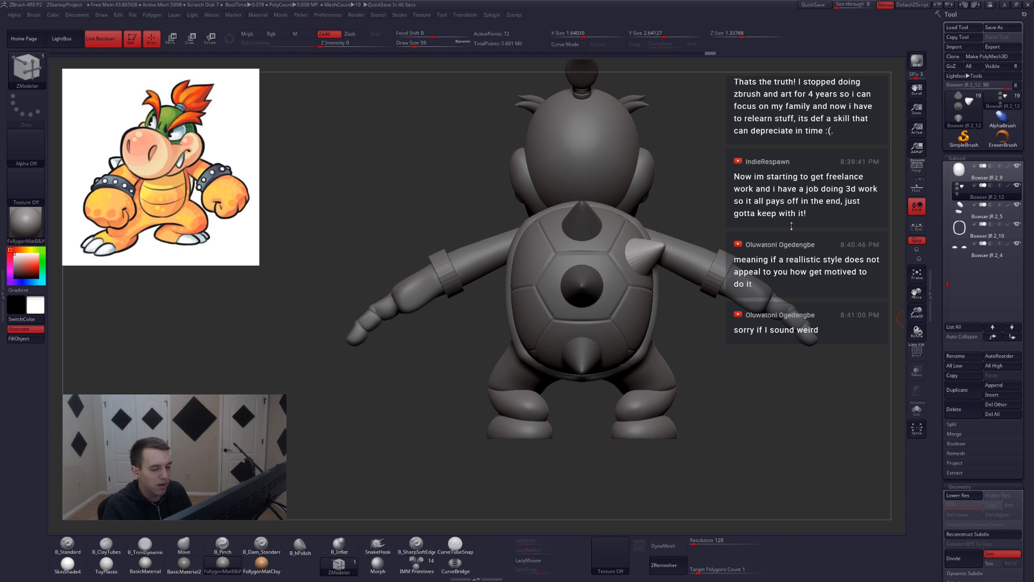
# Duplicate the upper side spike straight down onto the lower side plate and rotate the copy to point outward.
pyautogui.keyDown('alt'); pyautogui.moveTo(646, 257); pyautogui.dragTo(658, 270, button='right'); pyautogui.keyUp('alt')
pyautogui.press('w')
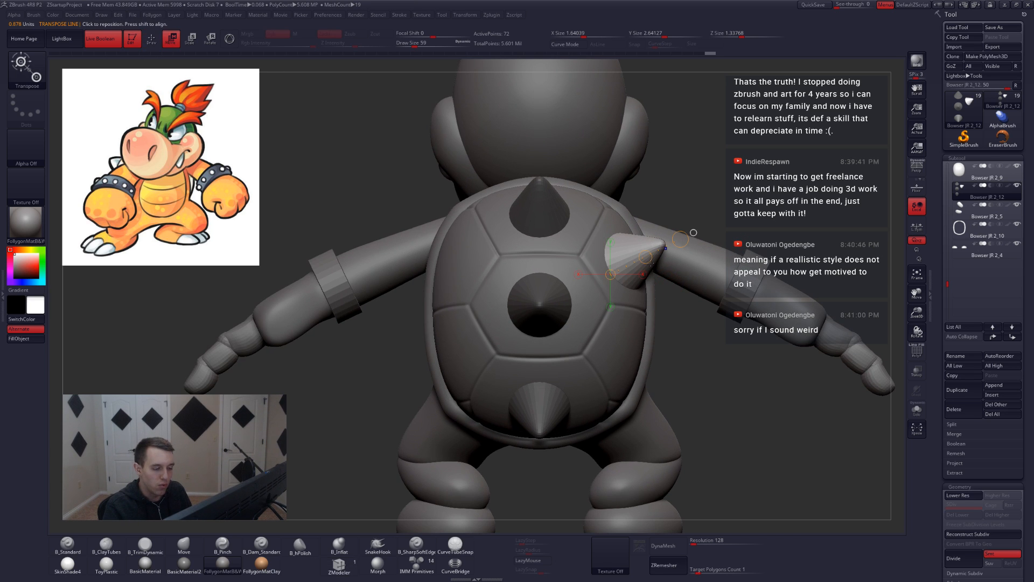
pyautogui.keyDown('shift'); pyautogui.moveTo(651, 263); pyautogui.dragTo(663, 398); pyautogui.keyUp('shift')
pyautogui.press('r')
pyautogui.moveTo(614, 362)
pyautogui.keyDown('shift'); pyautogui.mouseDown()
pyautogui.moveTo(576, 363)
pyautogui.moveTo(566, 340)
pyautogui.moveTo(602, 349)
pyautogui.moveTo(627, 420)
pyautogui.moveTo(625, 380)
pyautogui.mouseUp(); pyautogui.keyUp('shift')
pyautogui.press('w')
pyautogui.press('q')
pyautogui.moveTo(650, 390); pyautogui.dragTo(598, 343, button='right')
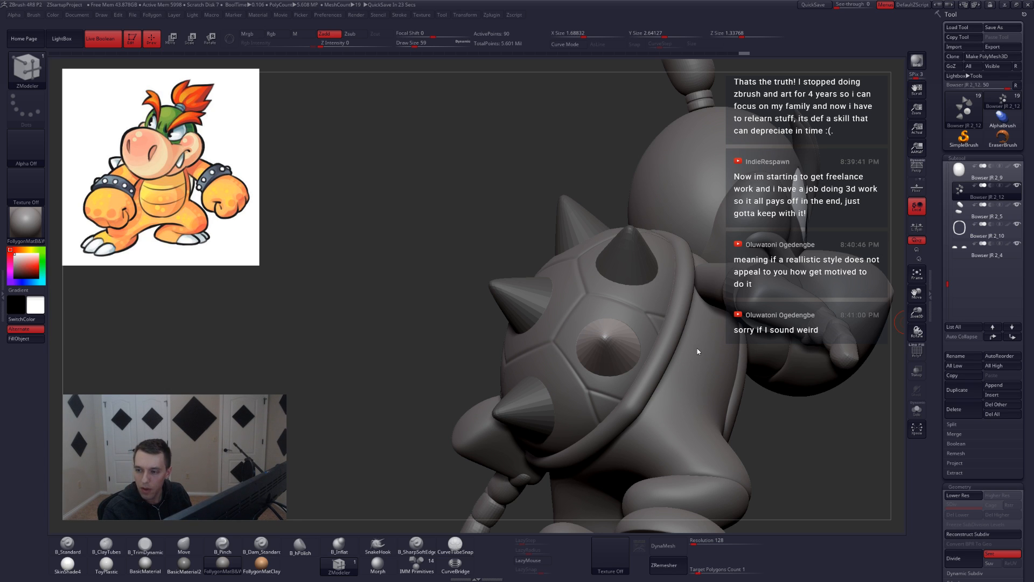
# Tilt the lower side spike so its base follows the curve of the shell's lower side plate.
pyautogui.moveTo(669, 368); pyautogui.dragTo(657, 355, button='right')
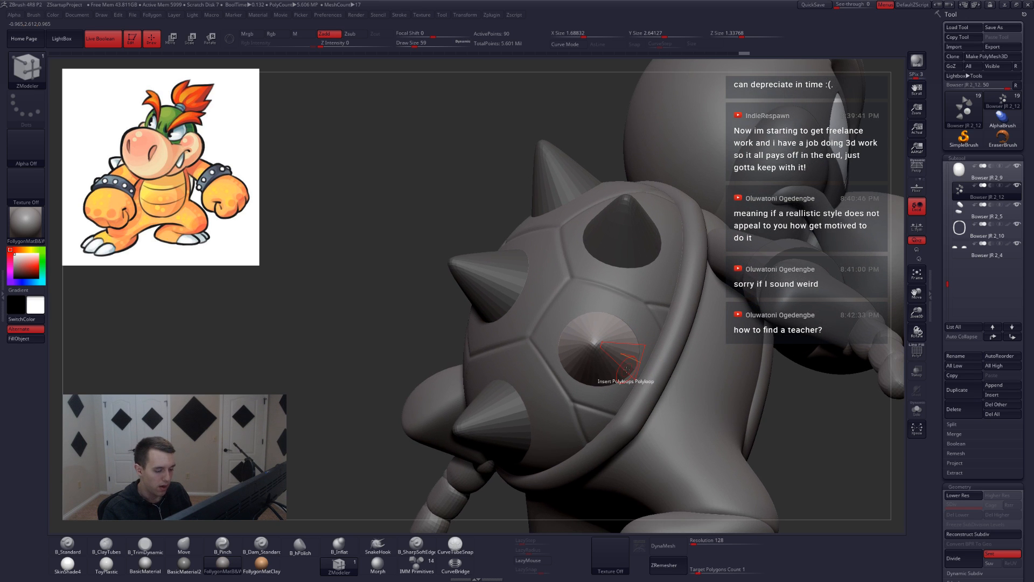
pyautogui.hotkey('shift', 'd')
pyautogui.press('r')
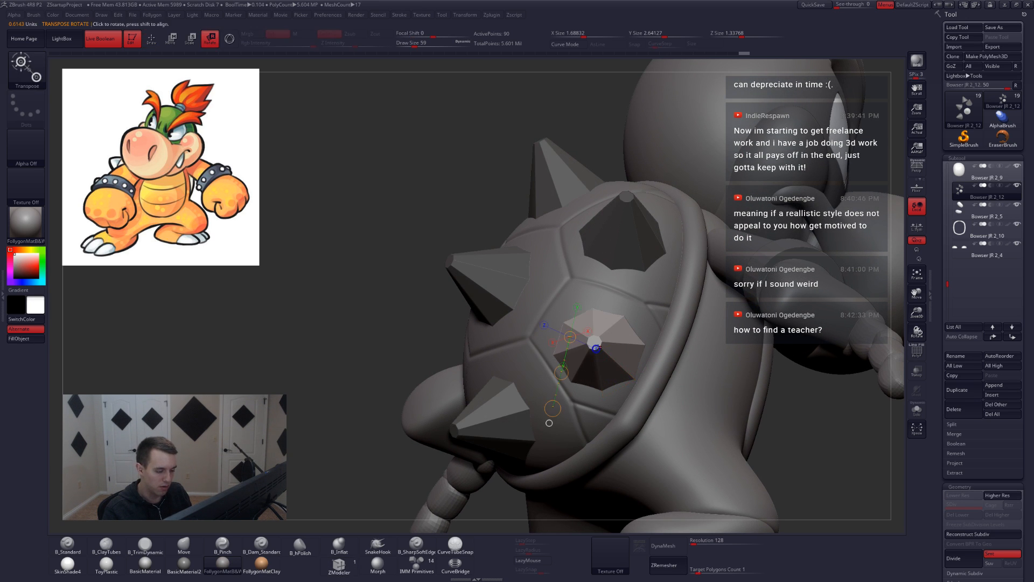
pyautogui.click(594, 341)
pyautogui.moveTo(585, 372); pyautogui.dragTo(624, 256, button='right')
pyautogui.press('d')
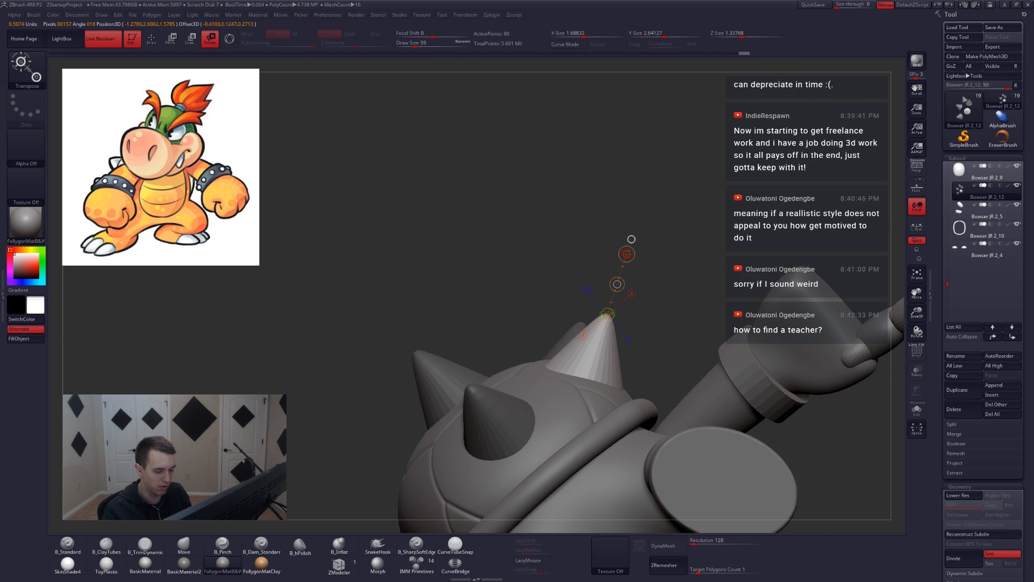
pyautogui.moveTo(660, 304); pyautogui.dragTo(631, 360, button='right')
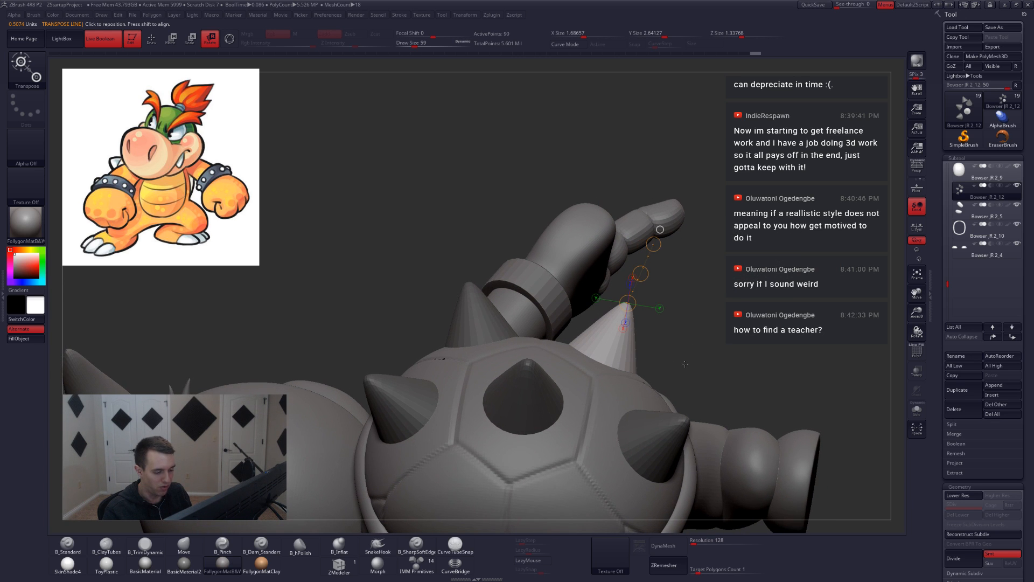
# Nudge the lower side spike so it sits centred and seated on its plate.
pyautogui.press('w')
pyautogui.moveTo(622, 354)
pyautogui.mouseDown()
pyautogui.moveTo(715, 369)
pyautogui.moveTo(657, 358)
pyautogui.mouseUp()
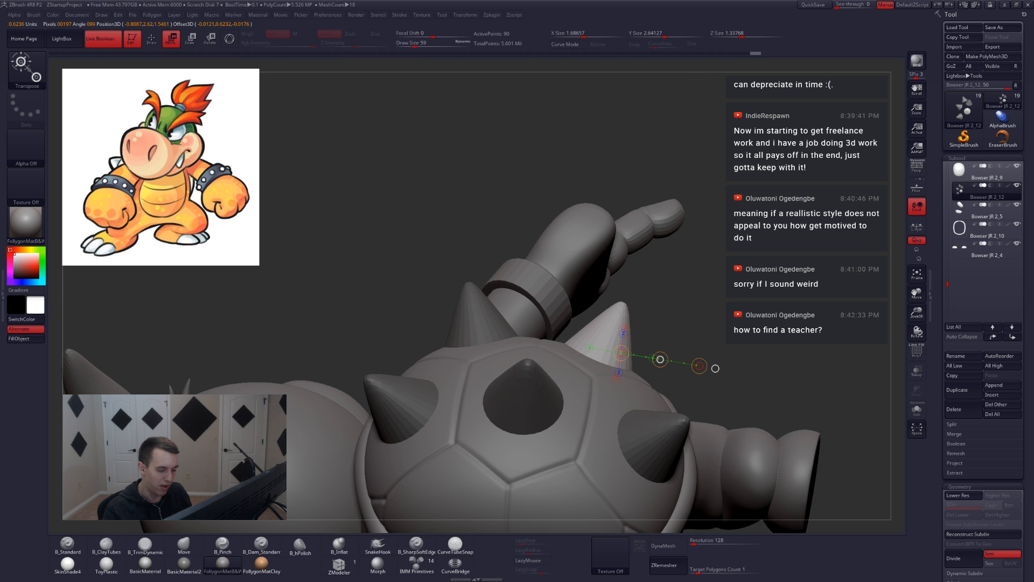
pyautogui.press('q')
pyautogui.moveTo(636, 351); pyautogui.dragTo(640, 384, button='right')
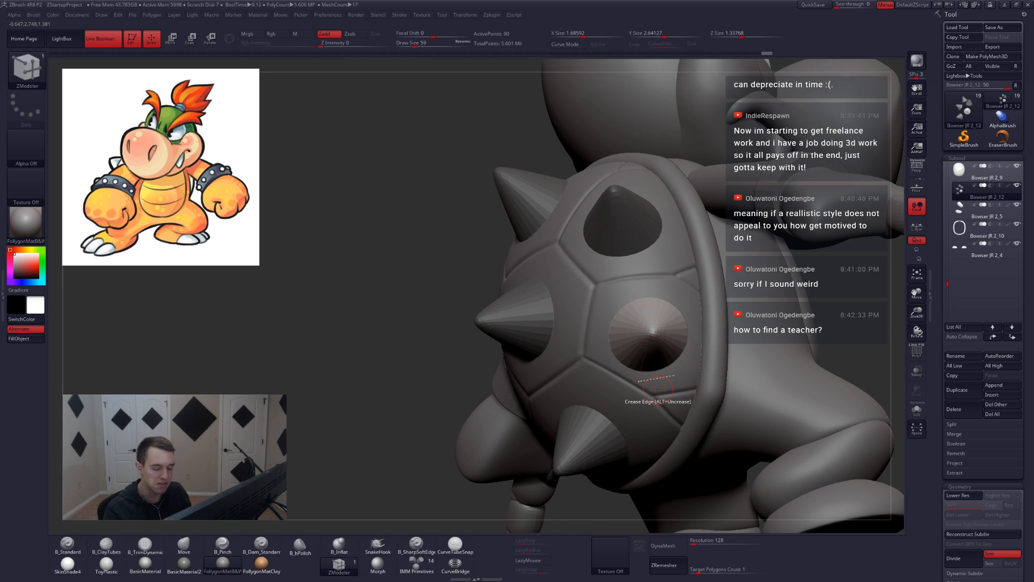
pyautogui.press('w')
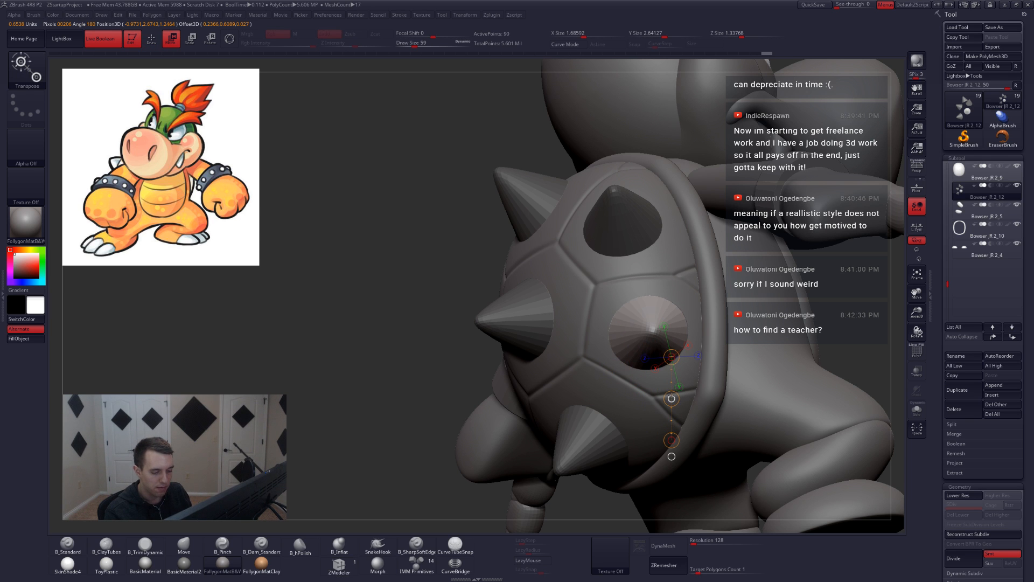
pyautogui.press('q')
pyautogui.moveTo(652, 404); pyautogui.dragTo(675, 375, button='right')
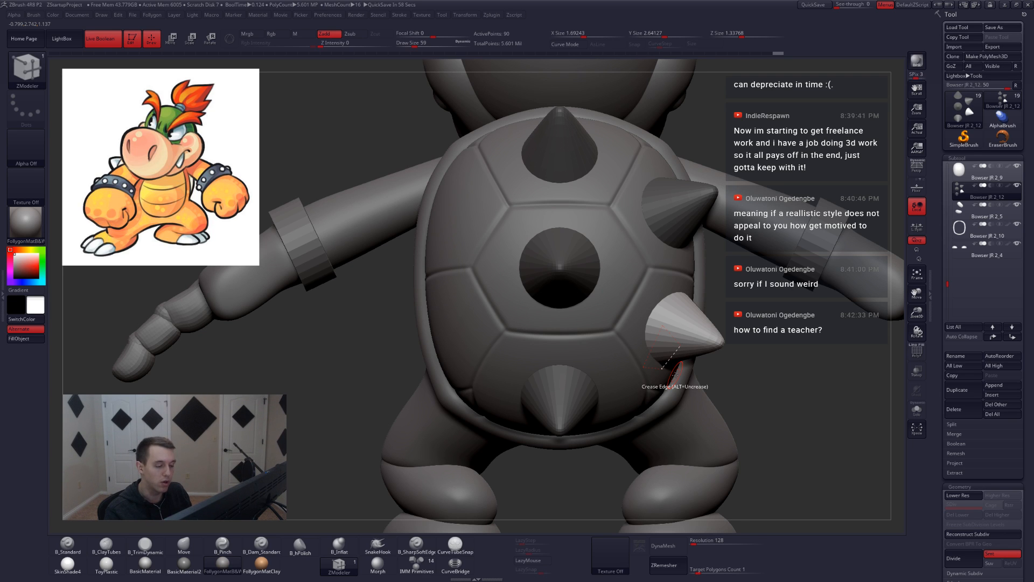
# Mirror the two side spikes across to the opposite side of the shell.
pyautogui.moveTo(675, 375); pyautogui.dragTo(734, 339, button='right')
pyautogui.press('space')
pyautogui.click(721, 407)
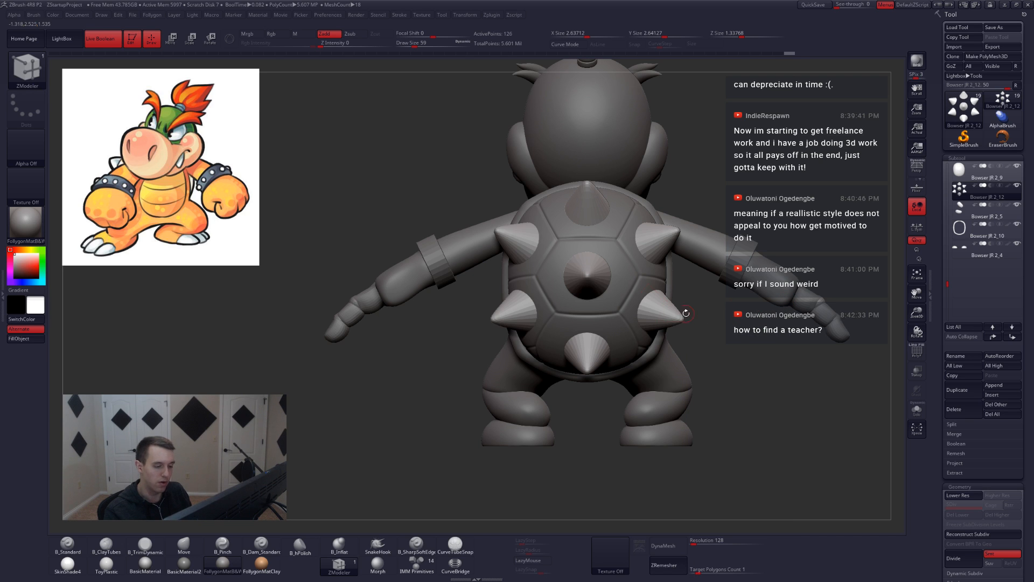
# Examine the spiked shell from the back, side and front, and compare it with the Bowser Jr. back-view reference in the browser.
pyautogui.moveTo(669, 376)
pyautogui.mouseDown(button='right')
pyautogui.moveTo(665, 392)
pyautogui.moveTo(627, 406)
pyautogui.moveTo(649, 410)
pyautogui.moveTo(628, 404)
pyautogui.moveTo(687, 390)
pyautogui.moveTo(666, 393)
pyautogui.mouseUp(button='right')
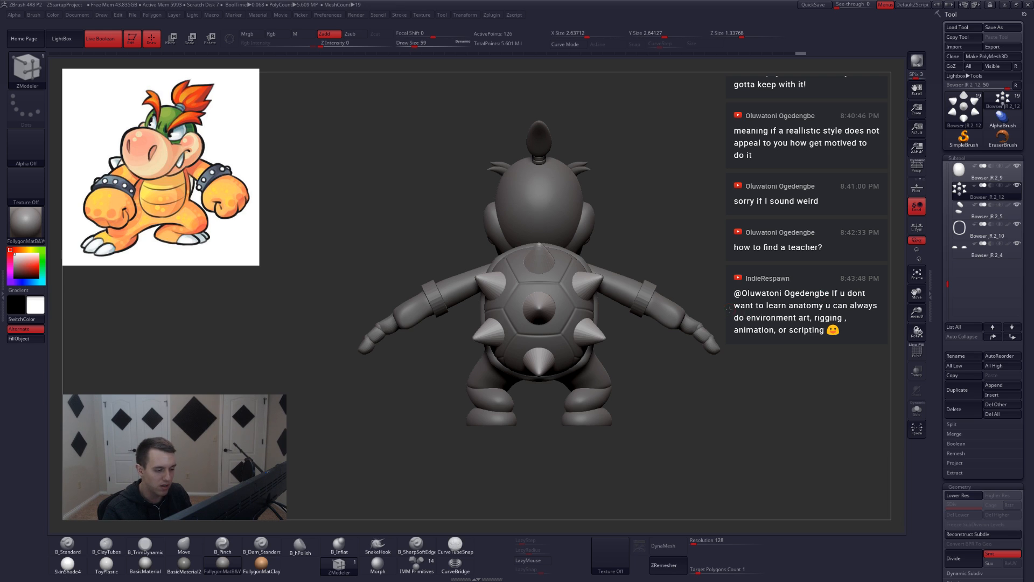
pyautogui.hotkey('ctrl', 'shift', 'f')
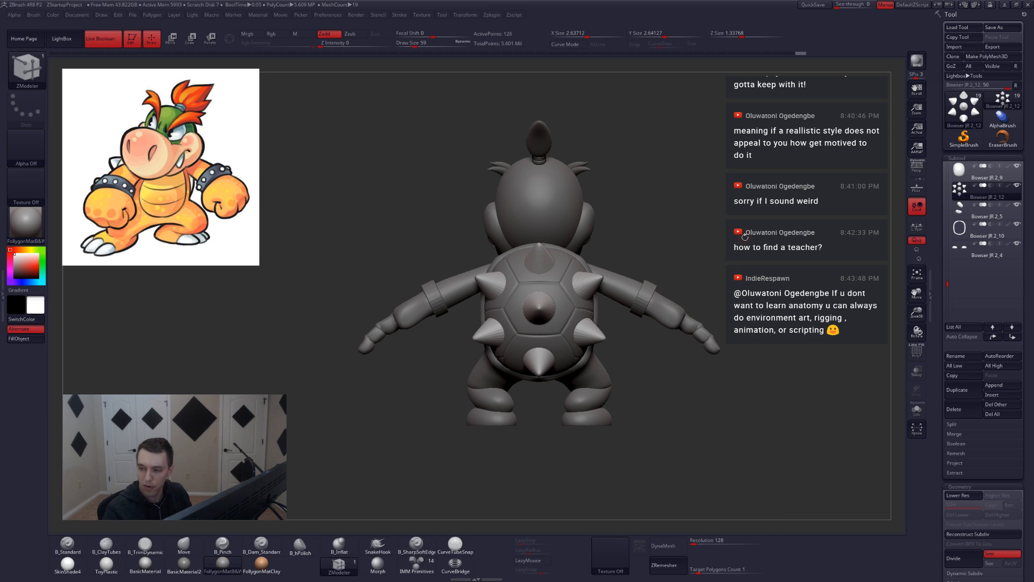
pyautogui.keyDown('ctrl'); pyautogui.moveTo(604, 340); pyautogui.dragTo(635, 349, button='right'); pyautogui.keyUp('ctrl')
pyautogui.keyDown('alt'); pyautogui.moveTo(560, 350); pyautogui.dragTo(555, 369, button='right'); pyautogui.keyUp('alt')
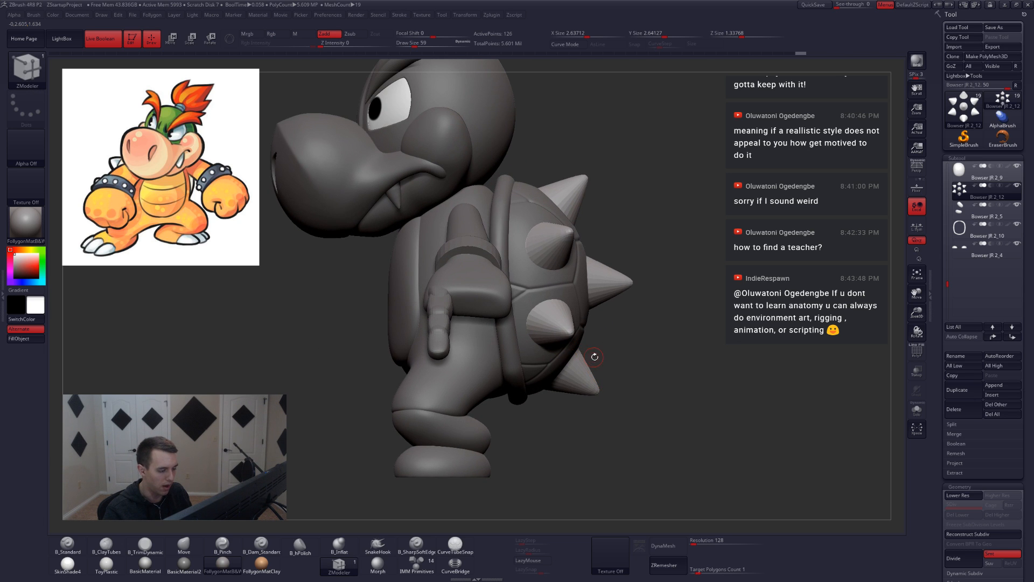
pyautogui.moveTo(616, 345); pyautogui.dragTo(593, 353, button='right')
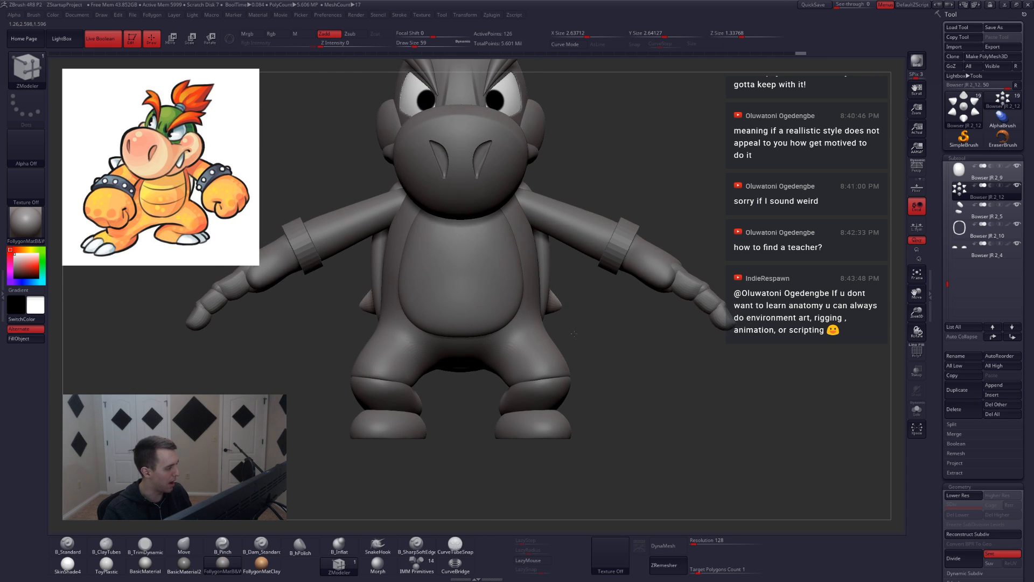
pyautogui.hotkey('alt', 'Tab')
pyautogui.hotkey('alt', 'Tab')
pyautogui.click(628, 171)
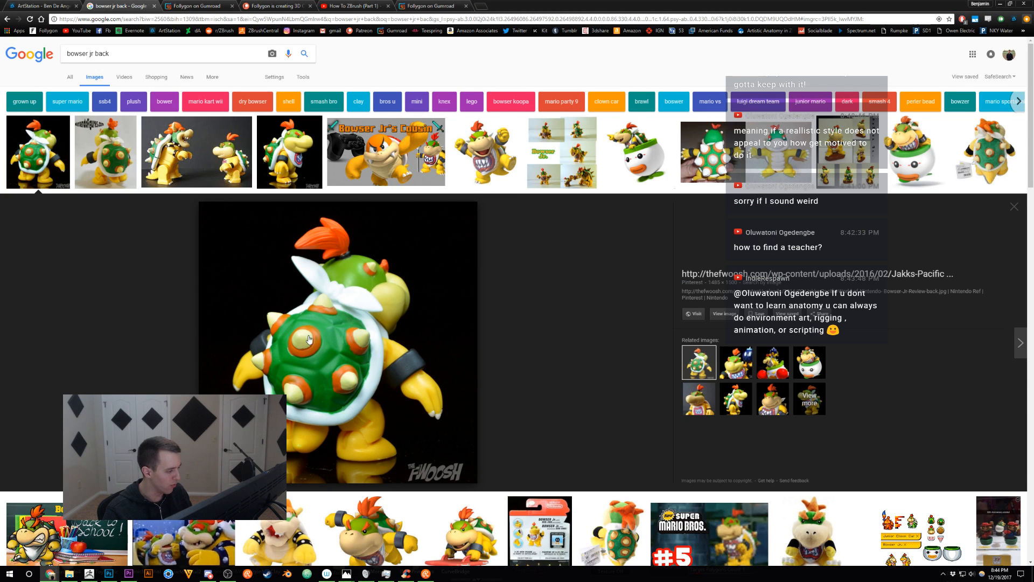
pyautogui.hotkey('alt', 'Tab')
pyautogui.click(530, 184)
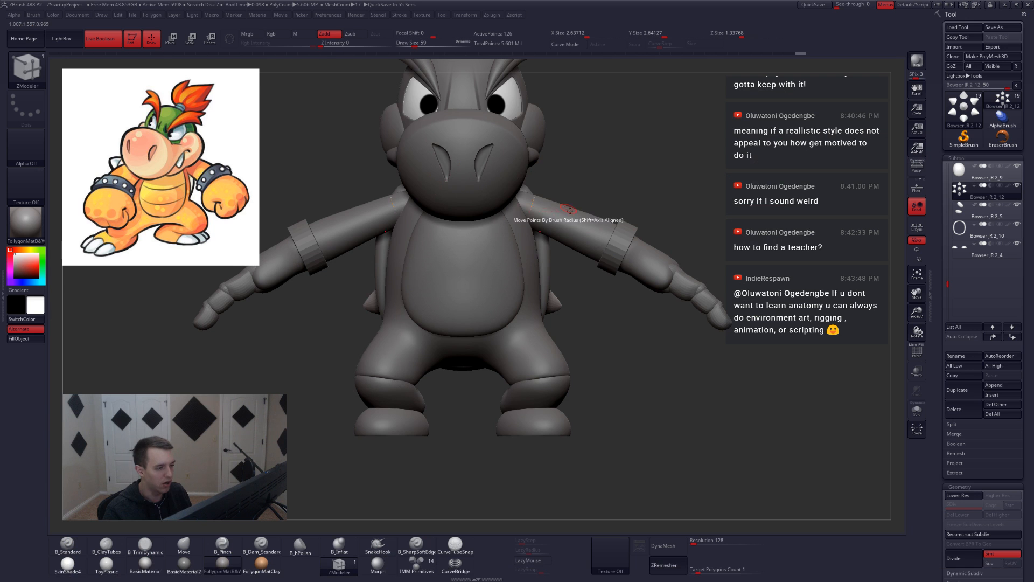
# Isolate the spikes at their lowest subdivision level with the wireframe shown and insert an edge loop around the middle of the central spike.
pyautogui.moveTo(620, 229); pyautogui.dragTo(431, 285, button='right')
pyautogui.hotkey('shift', 's')
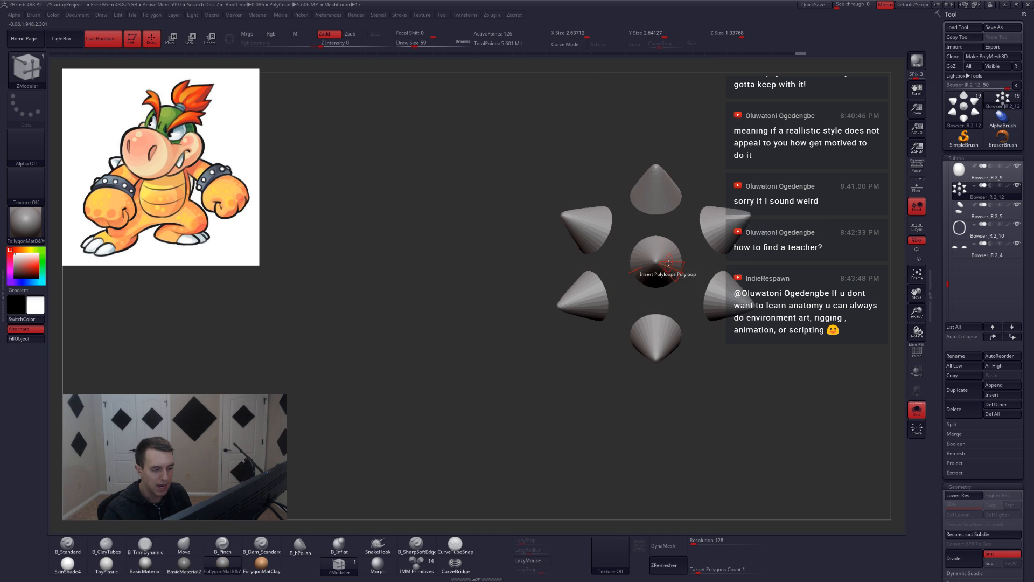
pyautogui.keyDown('alt'); pyautogui.moveTo(671, 274); pyautogui.dragTo(687, 309, button='right'); pyautogui.keyUp('alt')
pyautogui.hotkey('shift', 'd')
pyautogui.hotkey('shift', 'f')
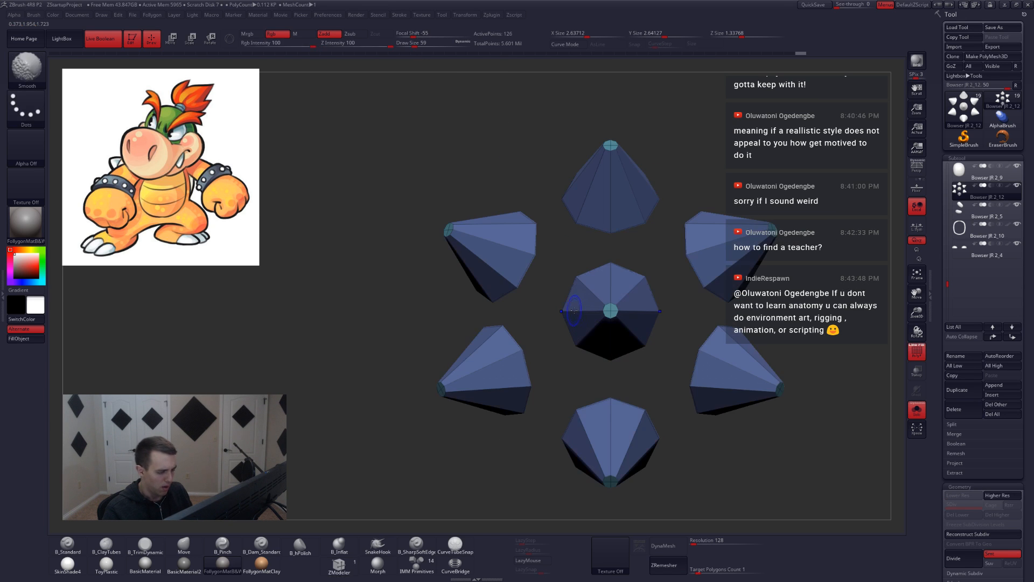
pyautogui.moveTo(544, 318); pyautogui.dragTo(507, 276, button='right')
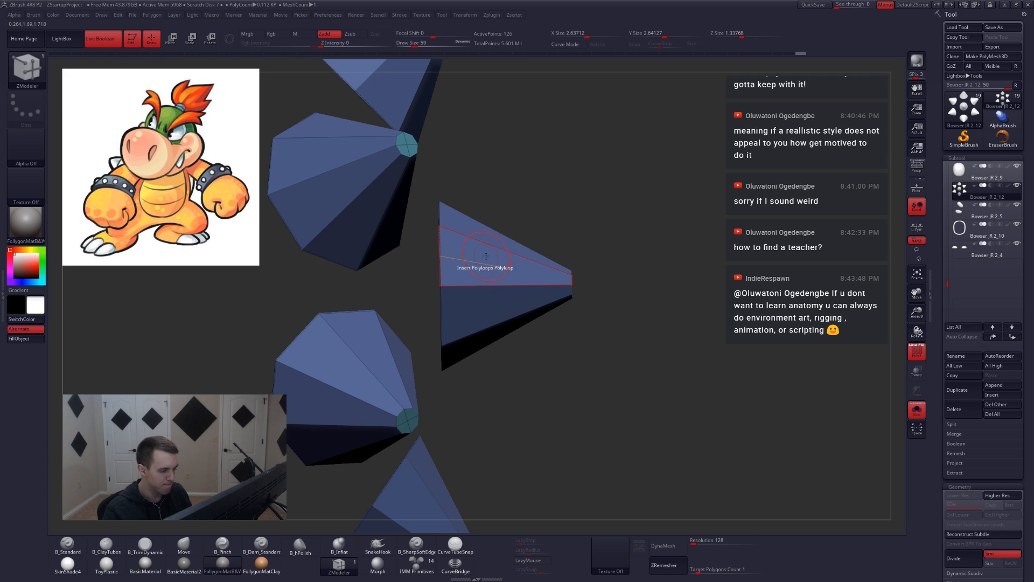
pyautogui.click(505, 257)
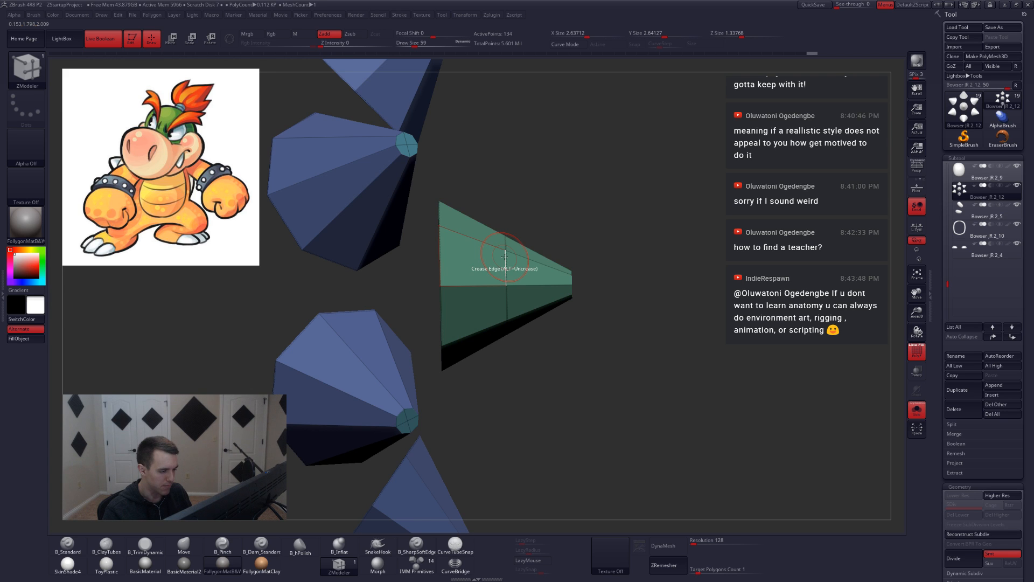
# Mask around the central spike's new edge loop and try to move the loop along the spike.
pyautogui.moveTo(493, 214)
pyautogui.keyDown('ctrl'); pyautogui.mouseDown()
pyautogui.moveTo(536, 272)
pyautogui.moveTo(502, 357)
pyautogui.mouseUp(); pyautogui.keyUp('ctrl')
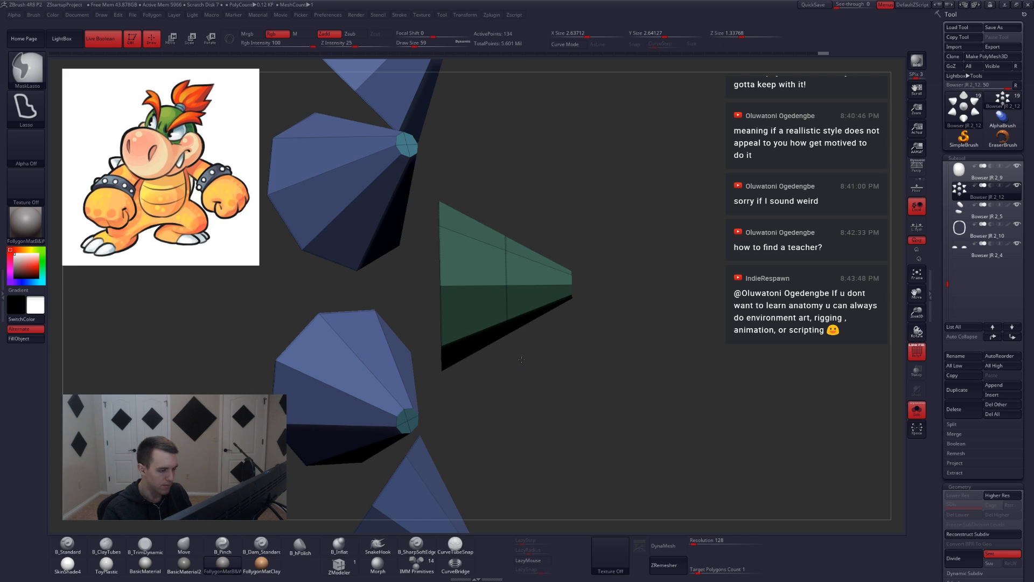
pyautogui.keyDown('ctrl'); pyautogui.click(522, 359); pyautogui.keyUp('ctrl')
pyautogui.press('w')
pyautogui.moveTo(505, 285)
pyautogui.keyDown('shift'); pyautogui.mouseDown()
pyautogui.moveTo(572, 286)
pyautogui.moveTo(510, 279)
pyautogui.mouseUp(); pyautogui.keyUp('shift')
pyautogui.hotkey('ctrl', 'z')
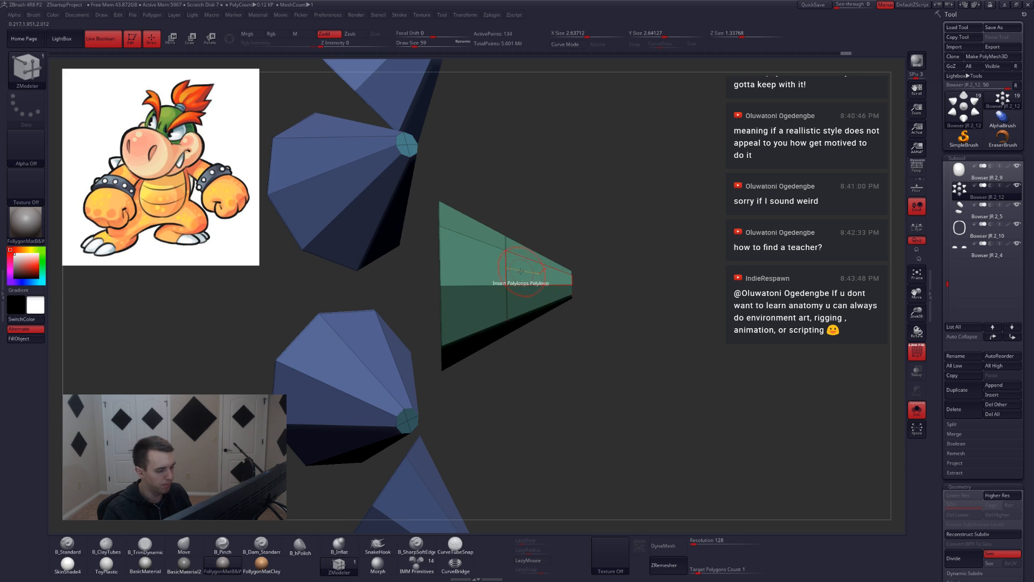
# Set the ZModeler edge action for repositioning loops and slide the central spike's new edge loop toward its base.
pyautogui.press('space')
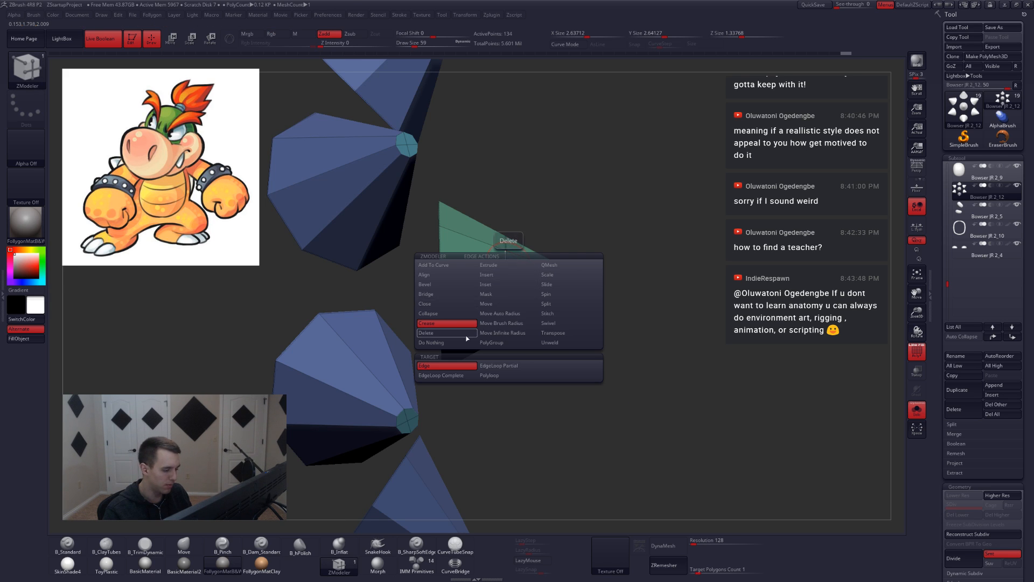
pyautogui.click(487, 274)
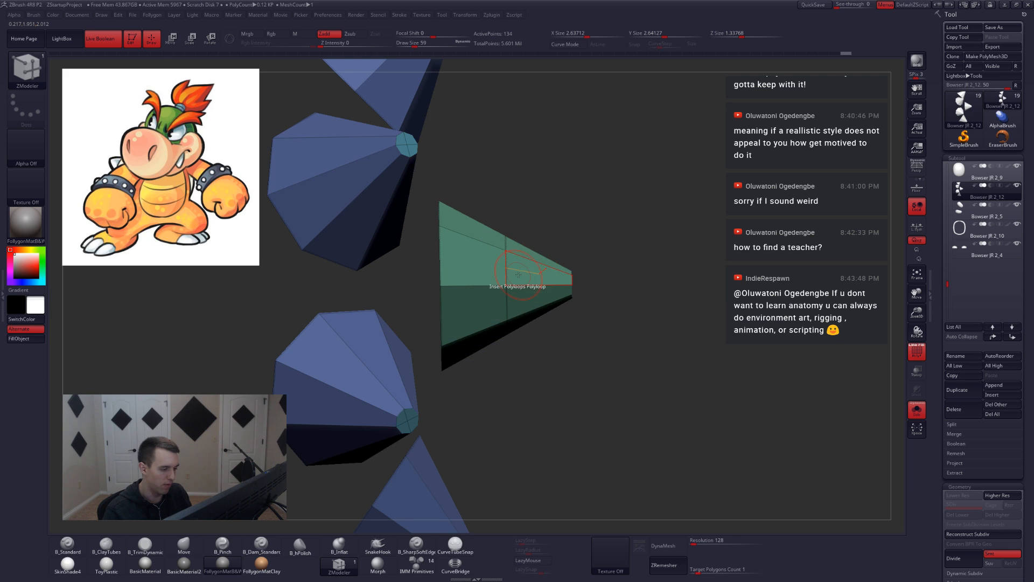
pyautogui.moveTo(505, 273); pyautogui.dragTo(471, 272)
pyautogui.hotkey('shift', 's')
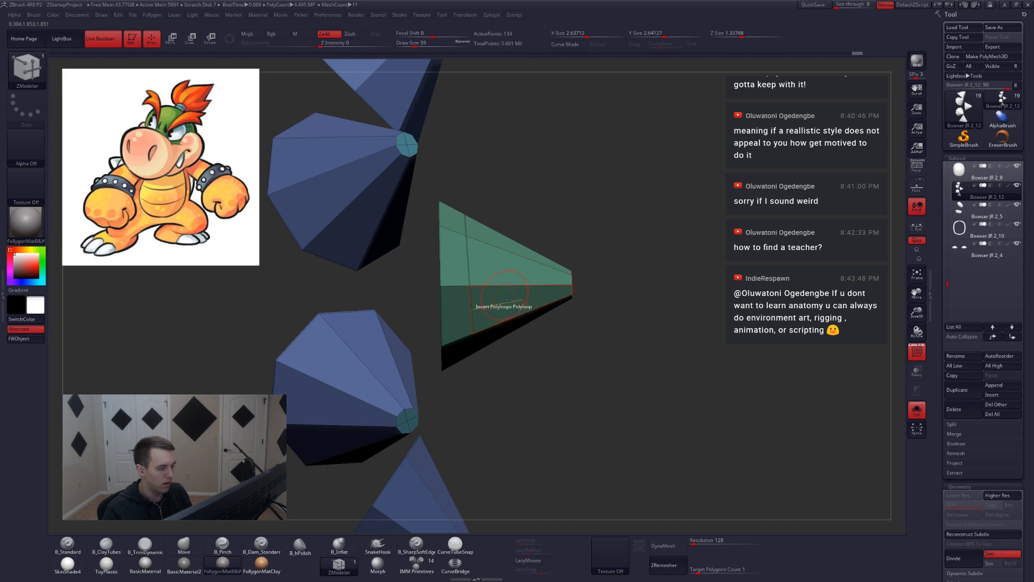
# Undo the last slide of the central spike's edge loop, mask around the loop, and try moving it along the spike.
pyautogui.hotkey('ctrl', 'z')
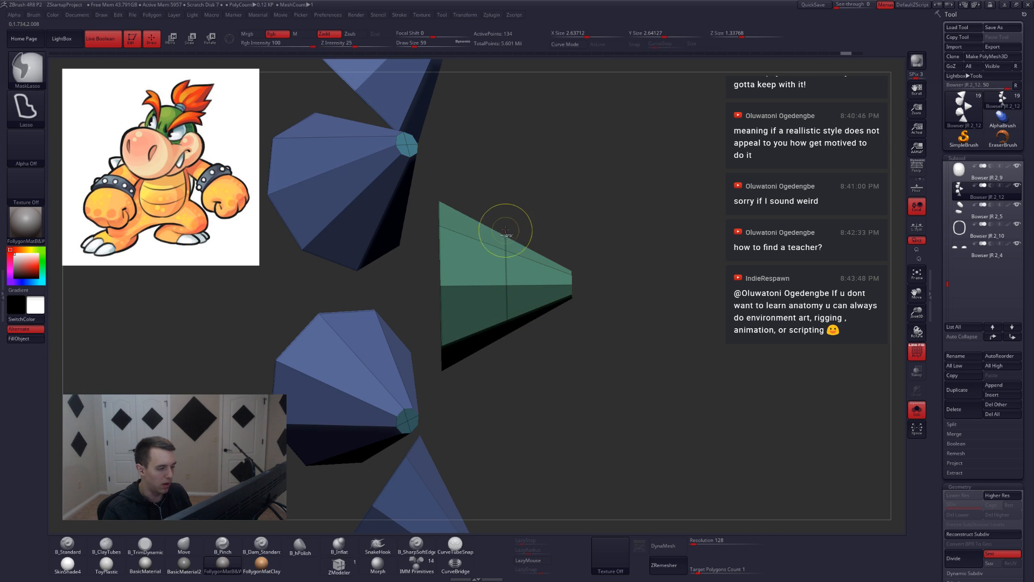
pyautogui.moveTo(505, 222)
pyautogui.keyDown('ctrl'); pyautogui.mouseDown()
pyautogui.moveTo(532, 370)
pyautogui.moveTo(499, 340)
pyautogui.mouseUp(); pyautogui.keyUp('ctrl')
pyautogui.keyDown('ctrl'); pyautogui.click(518, 376); pyautogui.keyUp('ctrl')
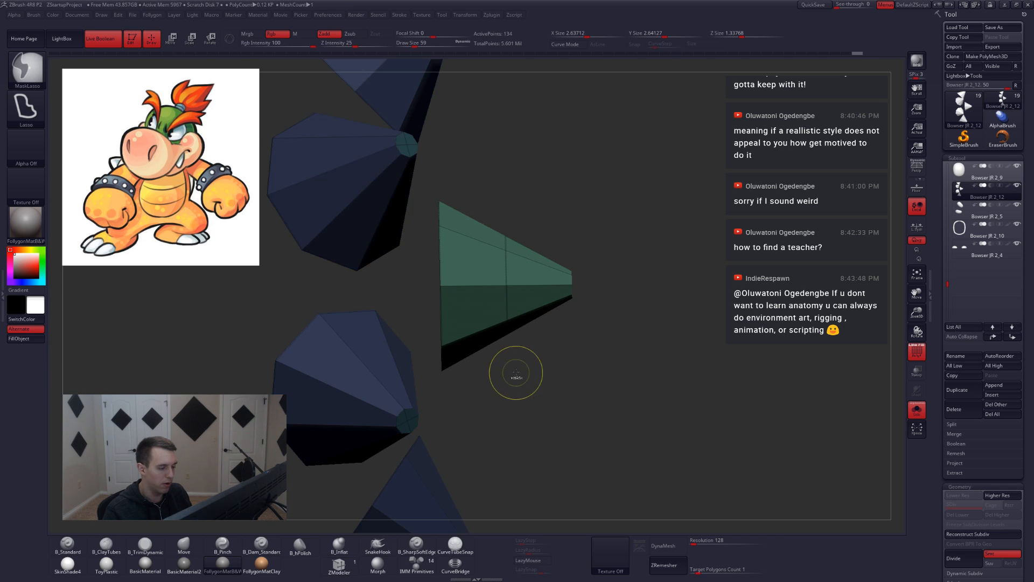
pyautogui.press('w')
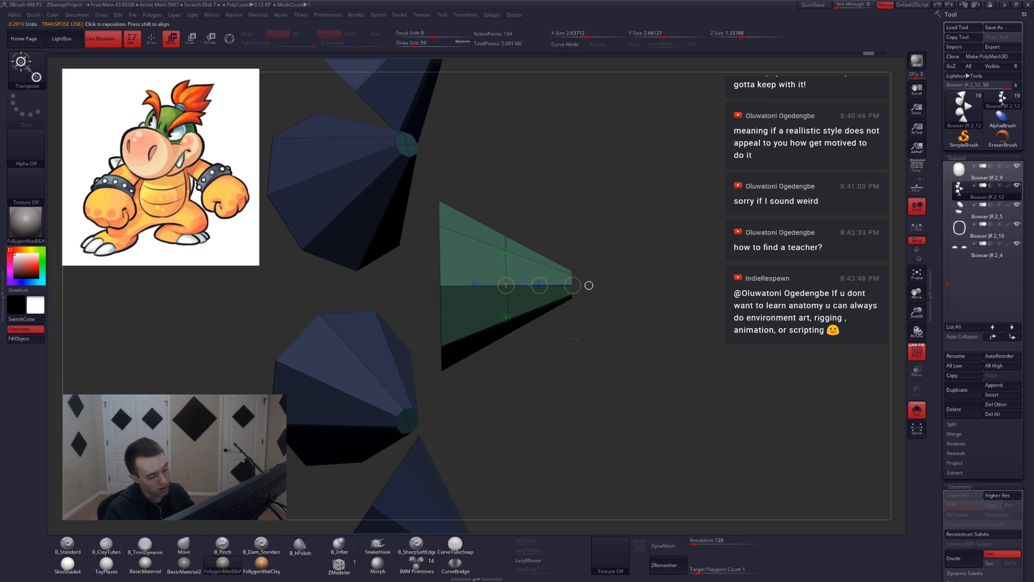
pyautogui.press('q')
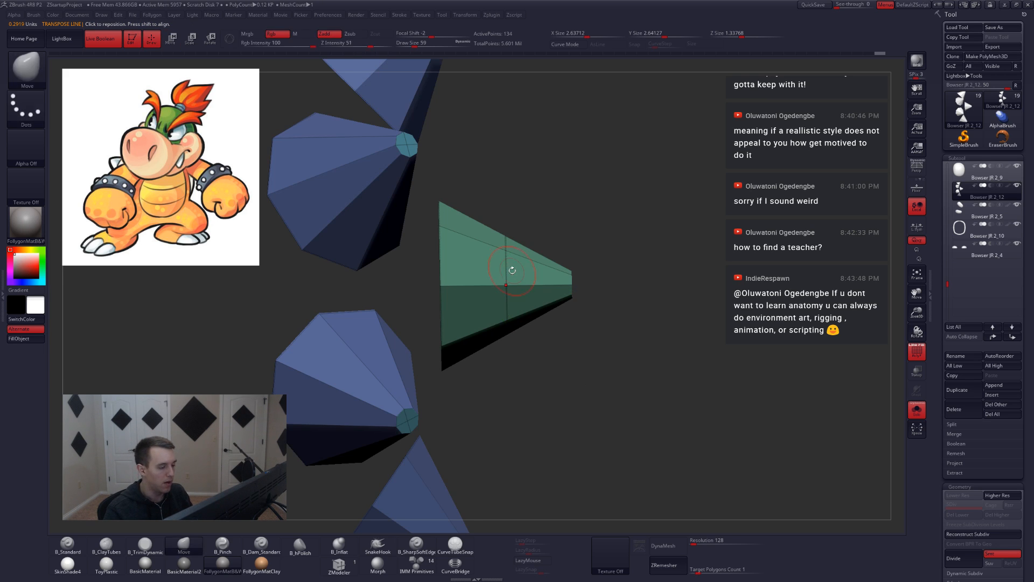
# Slide the central spike's middle edge loop close to its base with ZModeler.
pyautogui.click(331, 570)
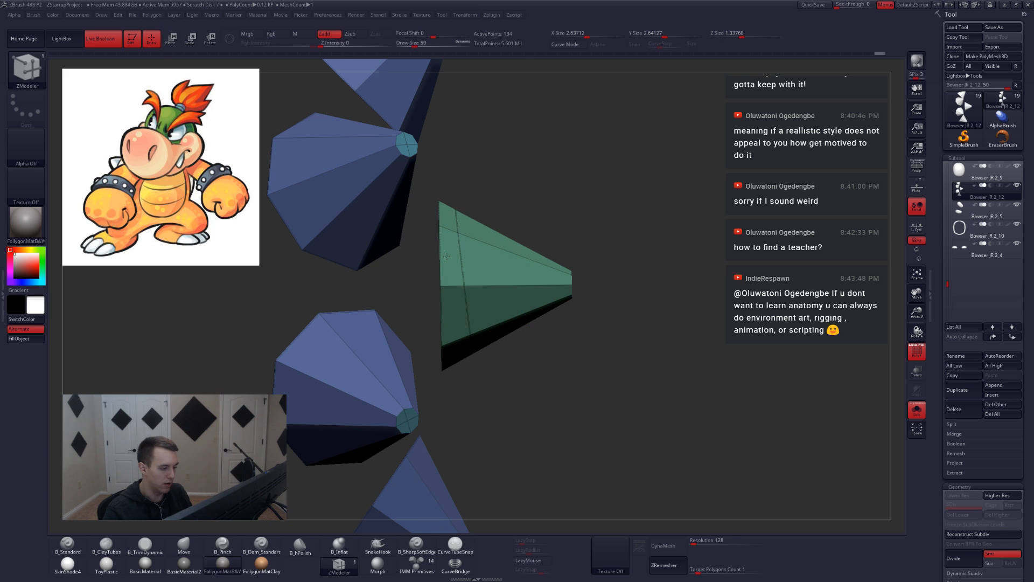
pyautogui.moveTo(538, 353); pyautogui.dragTo(461, 388)
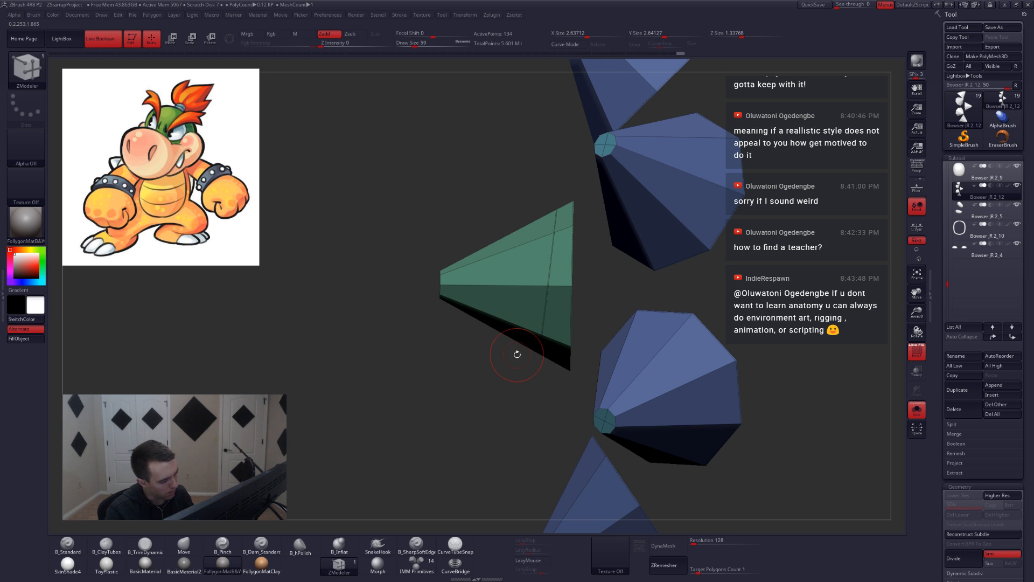
pyautogui.moveTo(576, 364)
pyautogui.mouseDown()
pyautogui.moveTo(530, 364)
pyautogui.moveTo(545, 394)
pyautogui.moveTo(576, 364)
pyautogui.mouseUp()
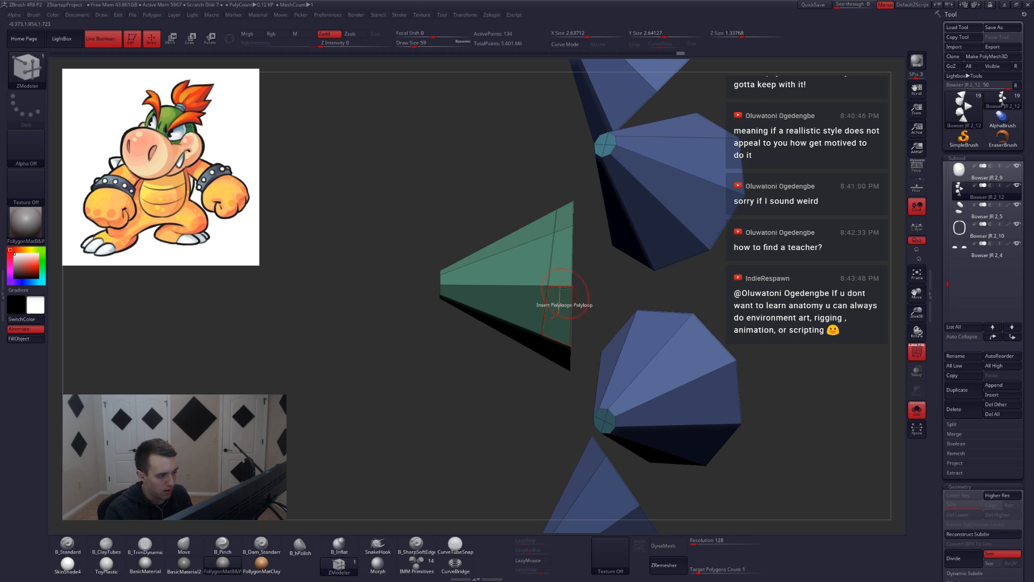
# Mask around the central spike's edge loop and straighten it parallel to the base with the transpose line.
pyautogui.moveTo(563, 201)
pyautogui.keyDown('ctrl'); pyautogui.mouseDown()
pyautogui.moveTo(484, 344)
pyautogui.moveTo(514, 419)
pyautogui.moveTo(539, 426)
pyautogui.mouseUp(); pyautogui.keyUp('ctrl')
pyautogui.press('r')
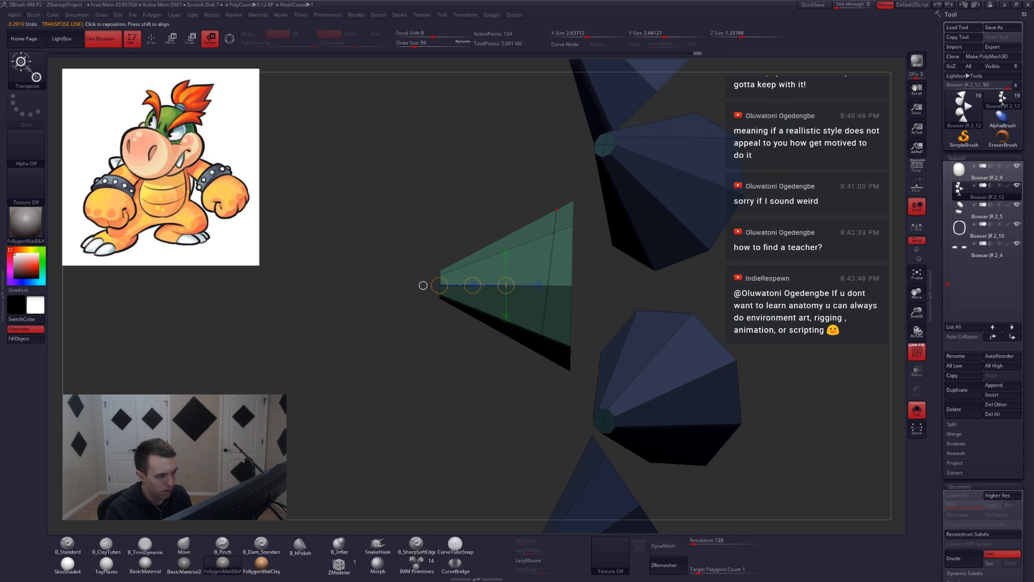
pyautogui.moveTo(557, 209)
pyautogui.mouseDown()
pyautogui.moveTo(556, 387)
pyautogui.moveTo(535, 378)
pyautogui.mouseUp()
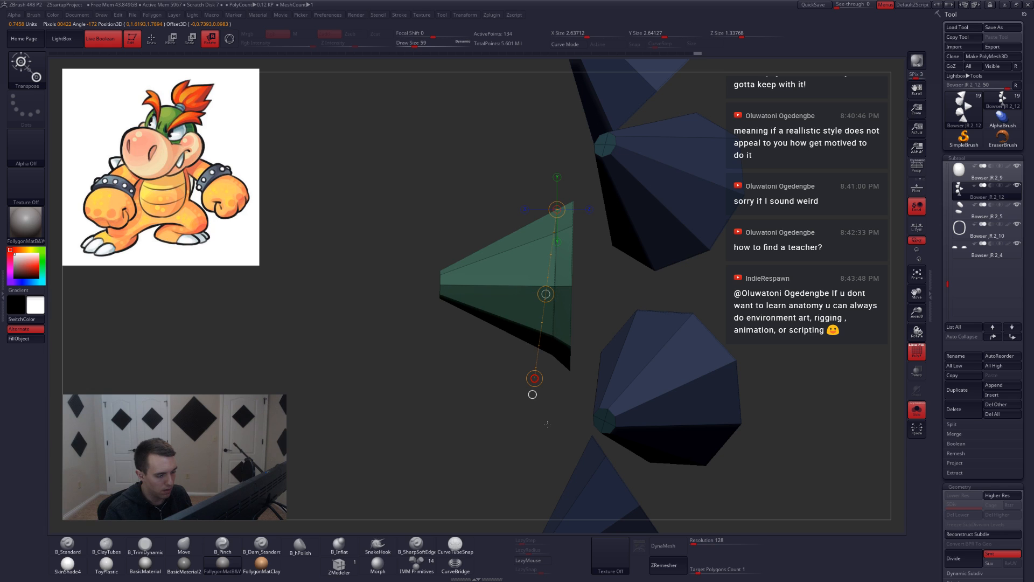
pyautogui.press('w')
pyautogui.moveTo(534, 378); pyautogui.dragTo(531, 389)
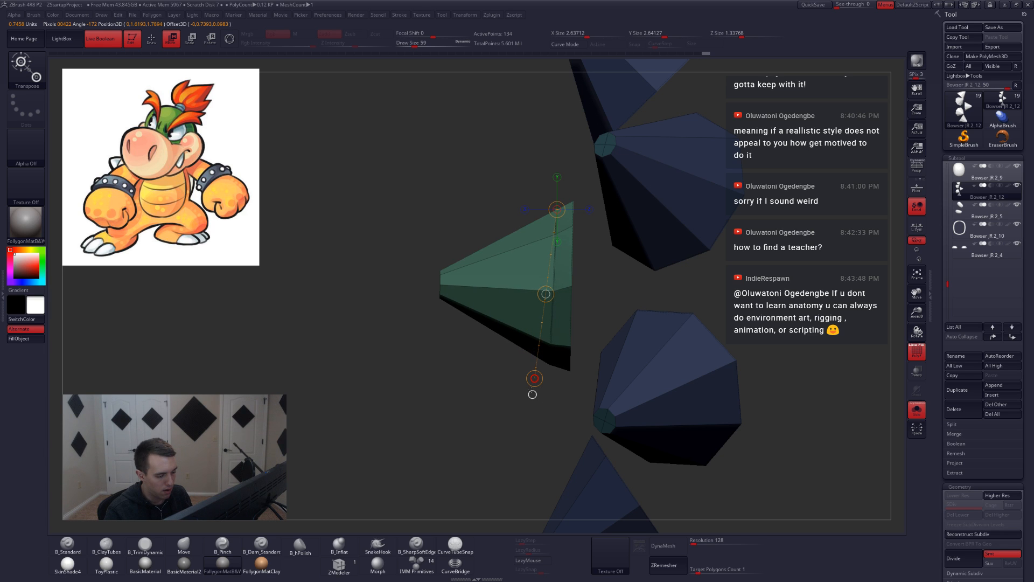
pyautogui.moveTo(574, 295); pyautogui.dragTo(573, 317)
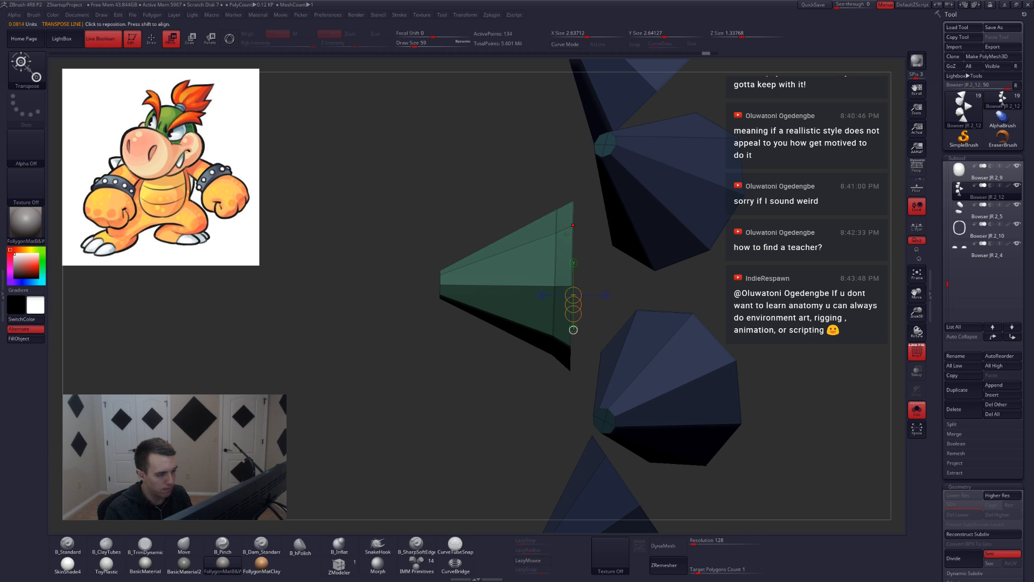
pyautogui.moveTo(557, 209); pyautogui.dragTo(558, 355)
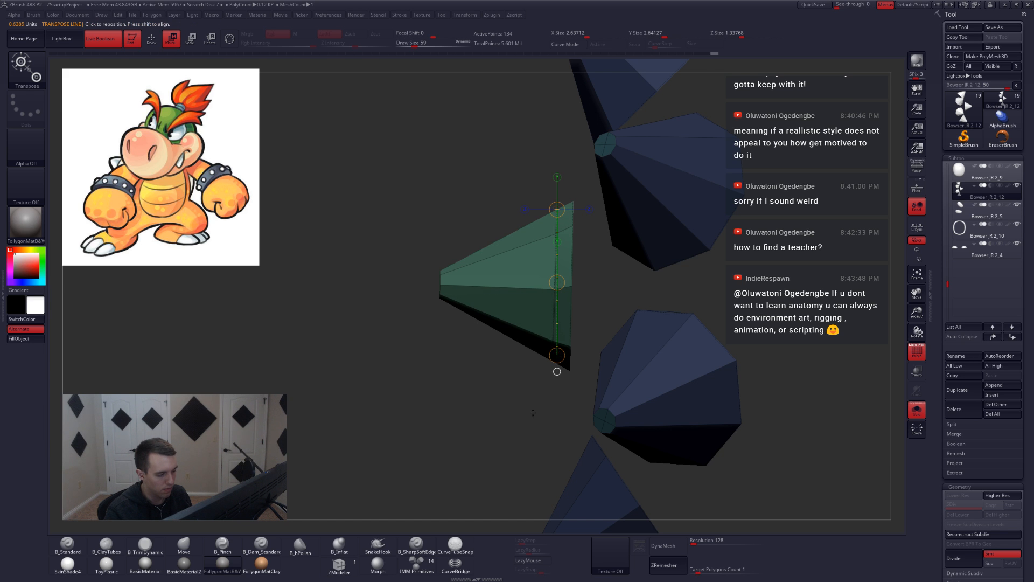
# Preview the spikes at a higher subdivision level and examine the central spike's edge loop from the side and front.
pyautogui.moveTo(557, 371); pyautogui.dragTo(510, 464, button='right')
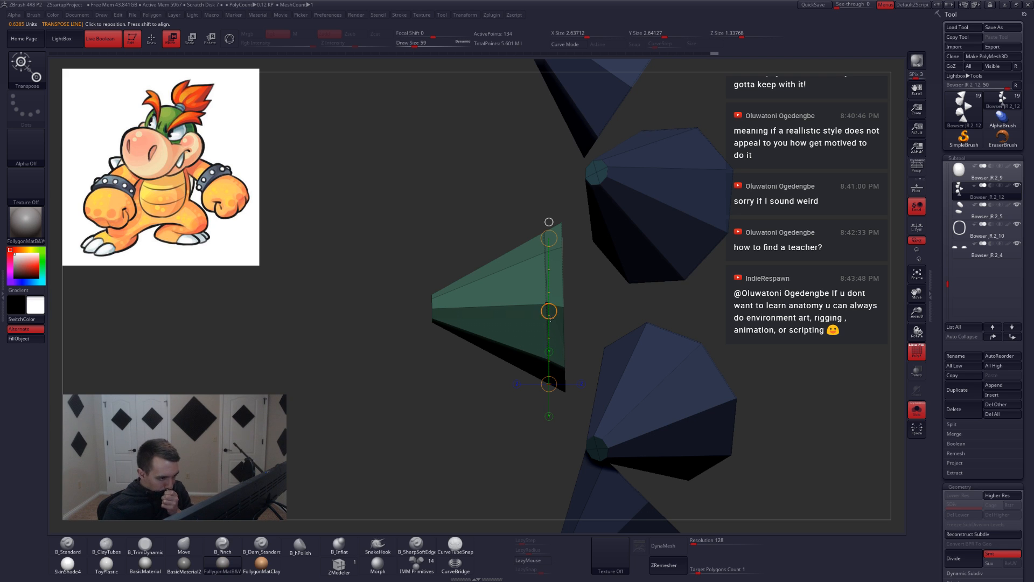
pyautogui.hotkey('ctrl', 'd')
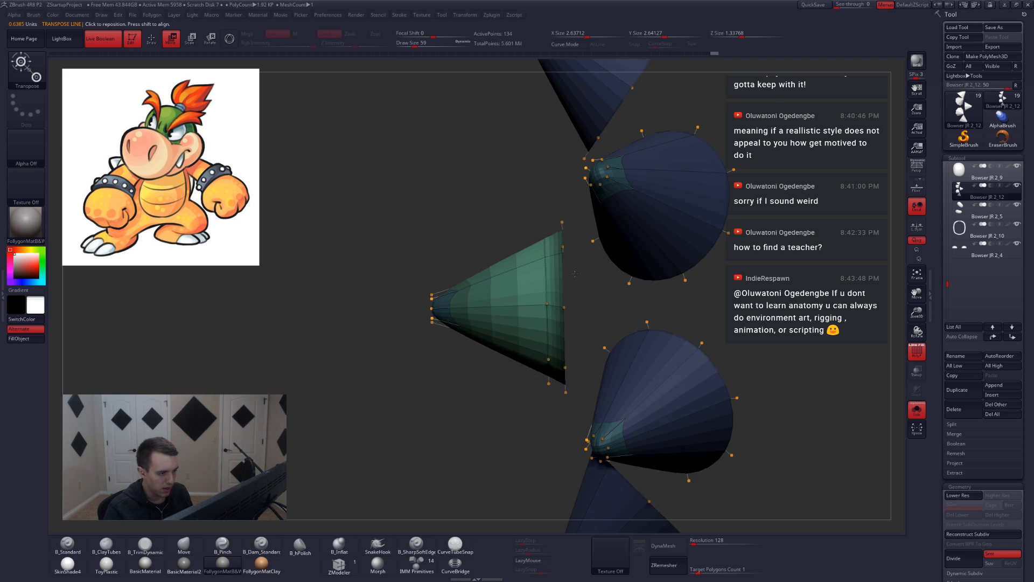
pyautogui.hotkey('ctrl', 'd')
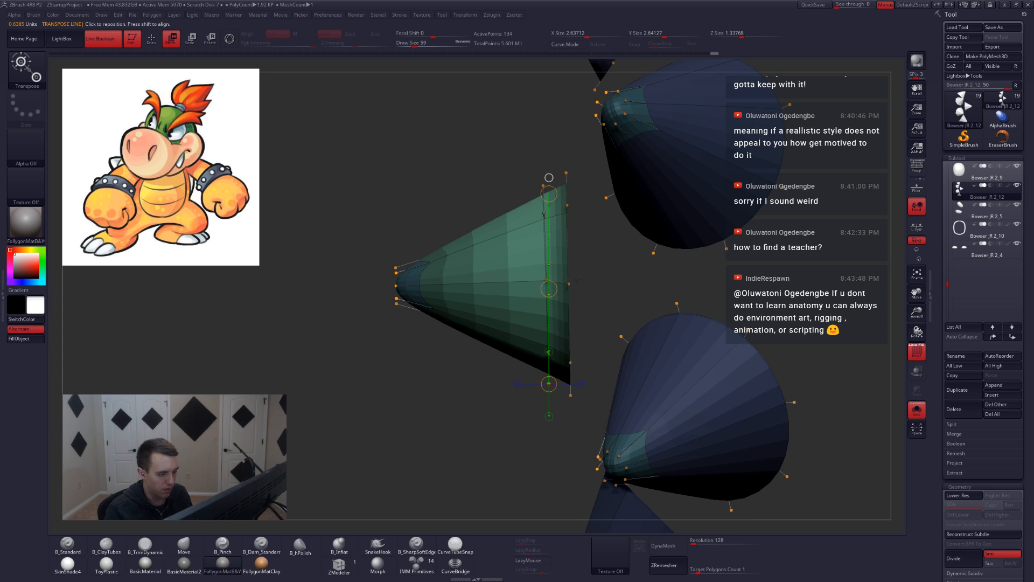
pyautogui.hotkey('shift', 'd')
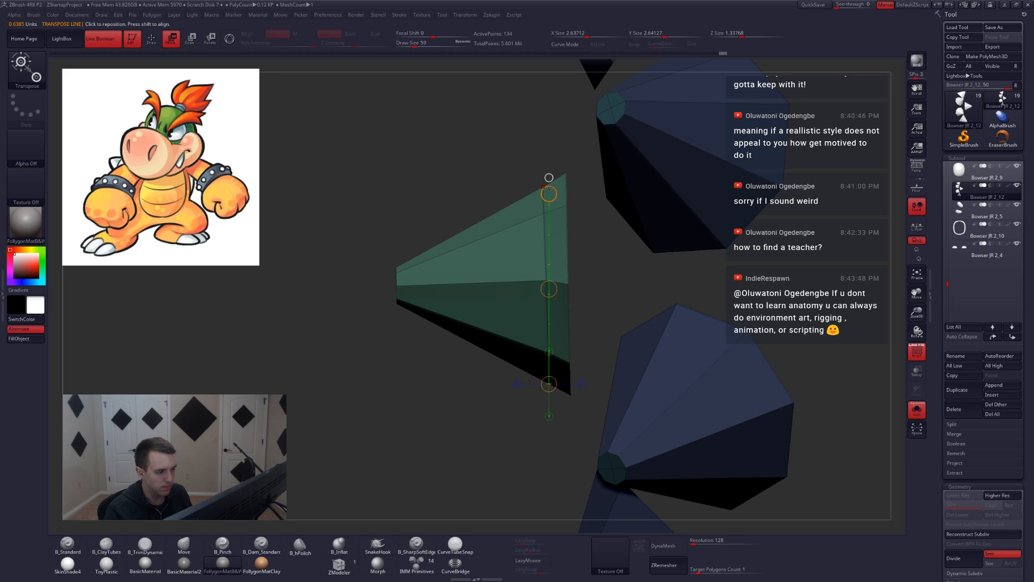
pyautogui.keyDown('ctrl'); pyautogui.moveTo(544, 188); pyautogui.dragTo(605, 243, button='right'); pyautogui.keyUp('ctrl')
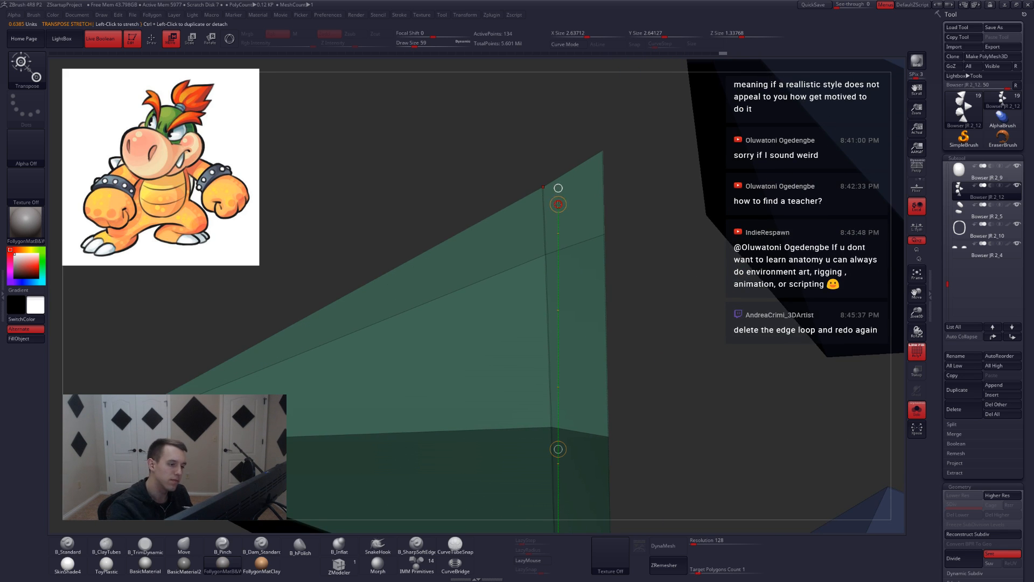
pyautogui.moveTo(558, 203)
pyautogui.keyDown('ctrl'); pyautogui.mouseDown(button='right')
pyautogui.moveTo(559, 509)
pyautogui.moveTo(568, 287)
pyautogui.moveTo(577, 323)
pyautogui.moveTo(603, 345)
pyautogui.moveTo(605, 360)
pyautogui.mouseUp(button='right'); pyautogui.keyUp('ctrl')
pyautogui.press('q')
pyautogui.press('space')
pyautogui.click(569, 319)
pyautogui.keyDown('ctrl'); pyautogui.click(623, 366); pyautogui.keyUp('ctrl')
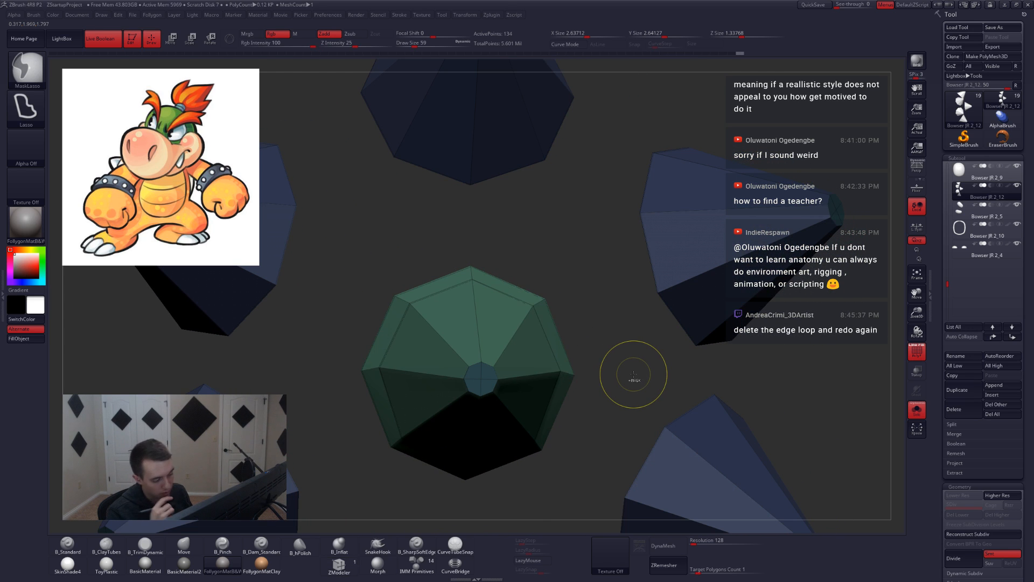
pyautogui.keyDown('ctrl'); pyautogui.click(631, 371); pyautogui.keyUp('ctrl')
# Undo the masking and loop adjustments back to before the edge loop was inserted on the central spike.
pyautogui.hotkey('ctrl', 'z')
pyautogui.hotkey('ctrl', 'z')
pyautogui.hotkey('ctrl', 'z')
pyautogui.hotkey('ctrl', 'z')
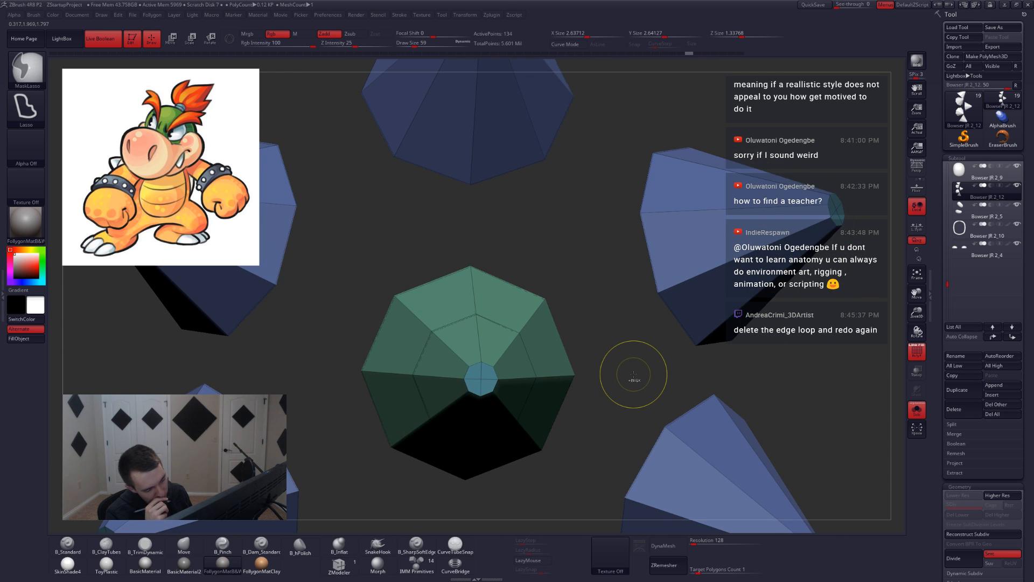
pyautogui.hotkey('ctrl', 'z')
pyautogui.hotkey('ctrl', 'z')
pyautogui.hotkey('ctrl', 'z')
pyautogui.hotkey('ctrl', 'z')
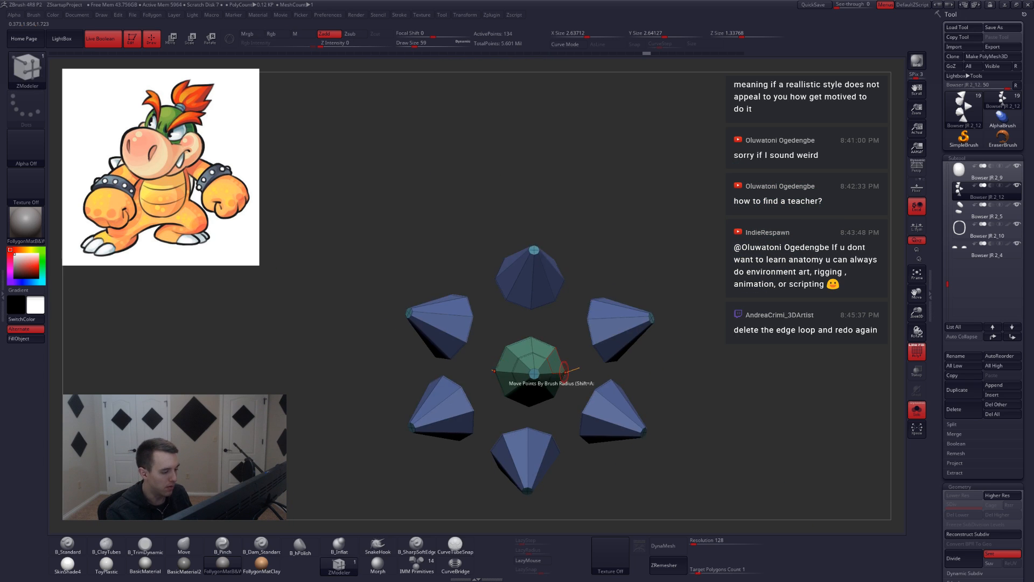
pyautogui.hotkey('ctrl', 'z')
# Isolate the spikes at their lowest subdivision level and slice the central spike with SliceCurve parallel to and just above its base.
pyautogui.moveTo(599, 420)
pyautogui.mouseDown(button='right')
pyautogui.moveTo(587, 418)
pyautogui.moveTo(633, 407)
pyautogui.moveTo(606, 402)
pyautogui.moveTo(612, 417)
pyautogui.moveTo(595, 410)
pyautogui.mouseUp(button='right')
pyautogui.hotkey('shift', 's')
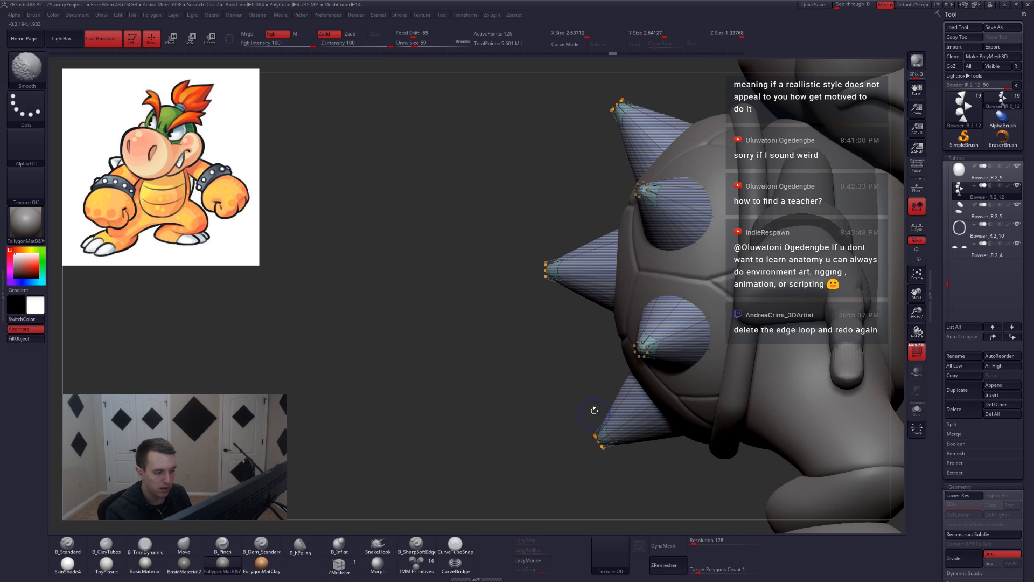
pyautogui.hotkey('shift', 's')
pyautogui.hotkey('shift', 'd')
pyautogui.keyDown('ctrl'); pyautogui.moveTo(610, 279); pyautogui.dragTo(568, 380, button='right'); pyautogui.keyUp('ctrl')
pyautogui.hotkey('ctrl', 'shift', 'space')
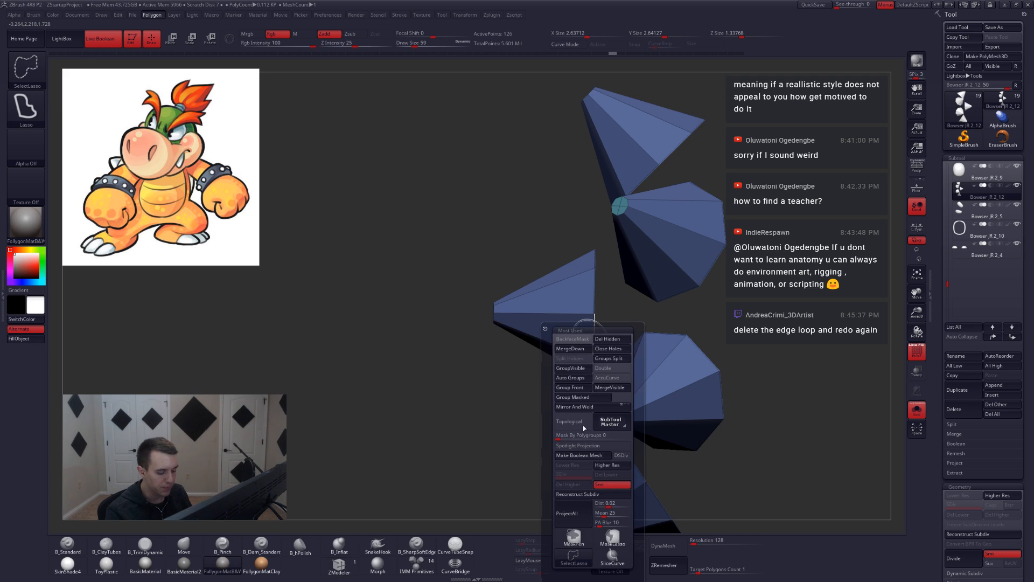
pyautogui.keyDown('alt'); pyautogui.moveTo(600, 351); pyautogui.dragTo(588, 312, button='right'); pyautogui.keyUp('alt')
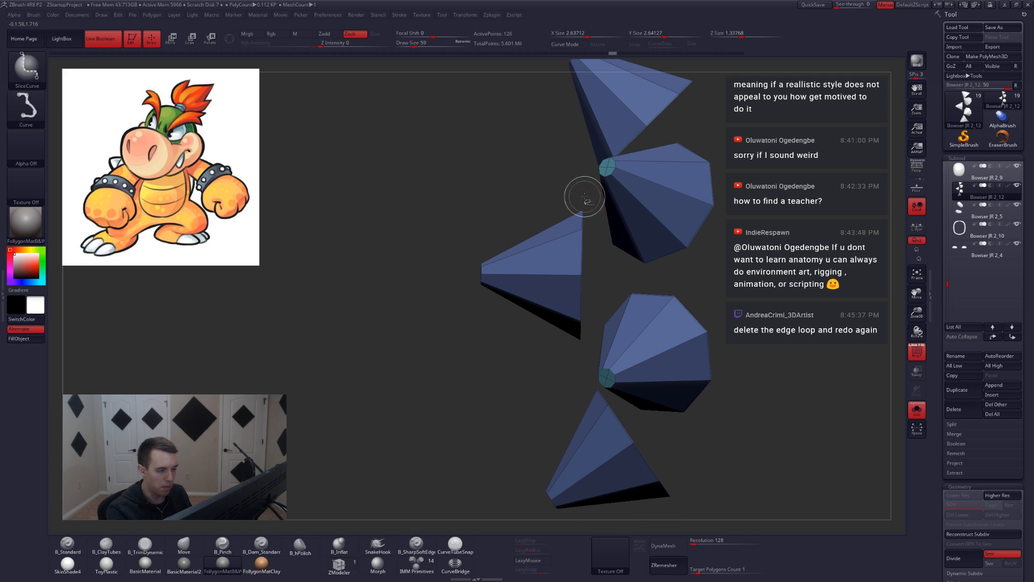
pyautogui.keyDown('ctrl'); pyautogui.keyDown('shift'); pyautogui.moveTo(584, 197); pyautogui.dragTo(580, 368); pyautogui.keyUp('shift'); pyautogui.keyUp('ctrl')
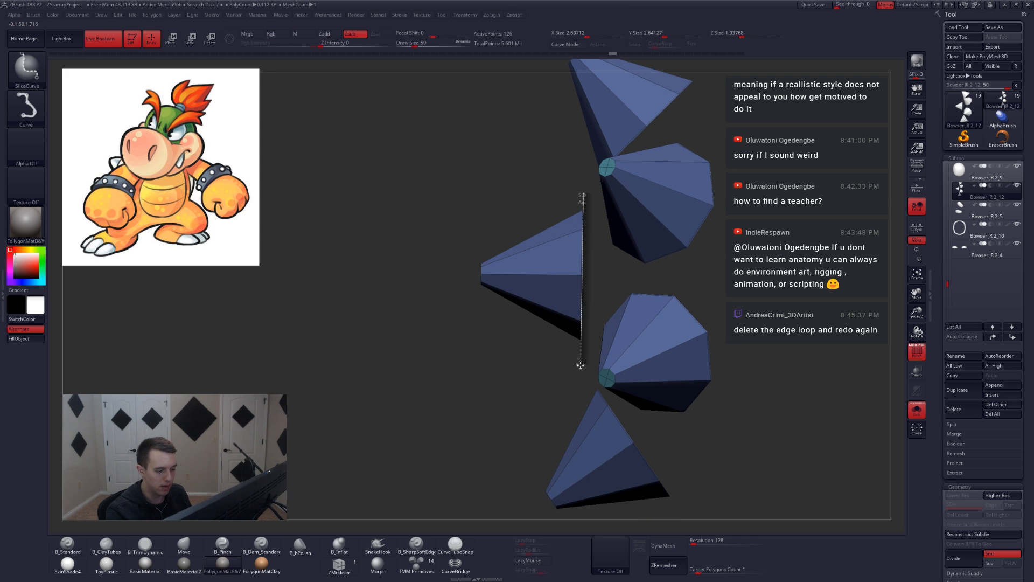
pyautogui.keyDown('ctrl'); pyautogui.keyDown('shift'); pyautogui.moveTo(580, 366); pyautogui.dragTo(567, 366); pyautogui.keyUp('shift'); pyautogui.keyUp('ctrl')
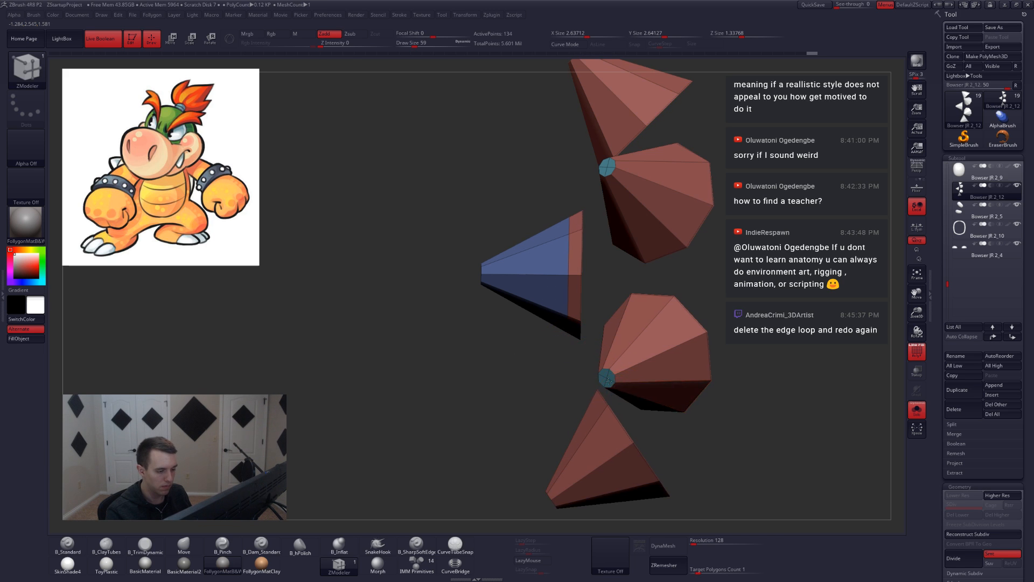
# Extrude the polyloop between the slice and the central spike's base outward into a raised ring with ZModeler.
pyautogui.keyDown('ctrl'); pyautogui.moveTo(605, 366); pyautogui.dragTo(589, 296, button='right'); pyautogui.keyUp('ctrl')
pyautogui.press('space')
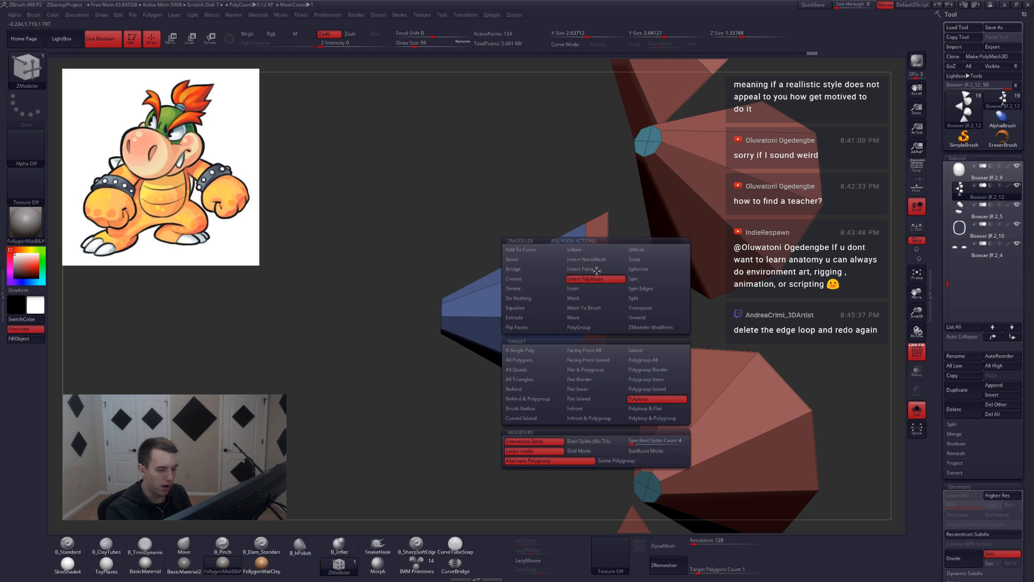
pyautogui.click(544, 317)
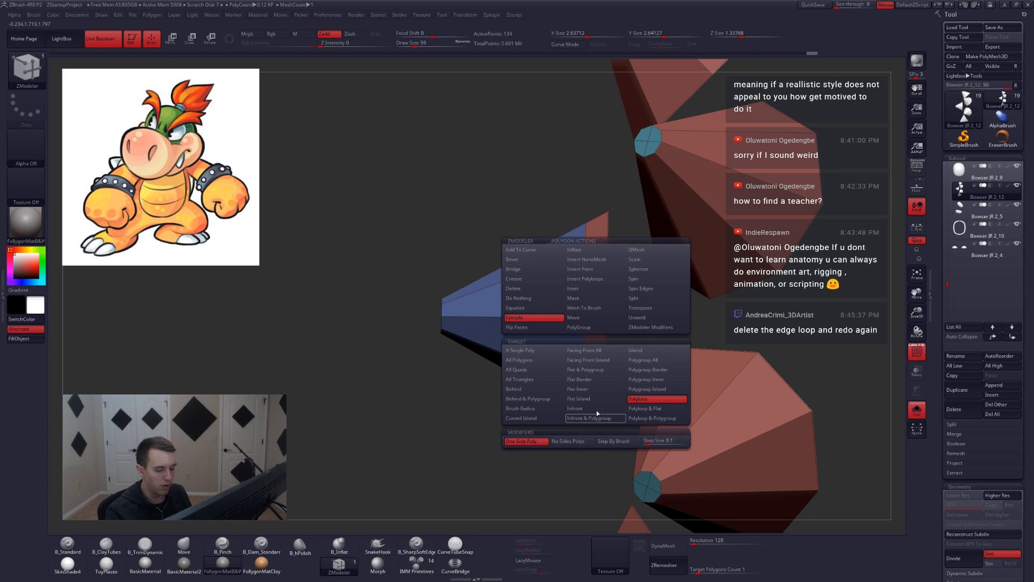
pyautogui.moveTo(692, 322); pyautogui.dragTo(754, 315, button='right')
pyautogui.moveTo(603, 281); pyautogui.dragTo(635, 260)
pyautogui.moveTo(651, 282); pyautogui.dragTo(701, 285, button='right')
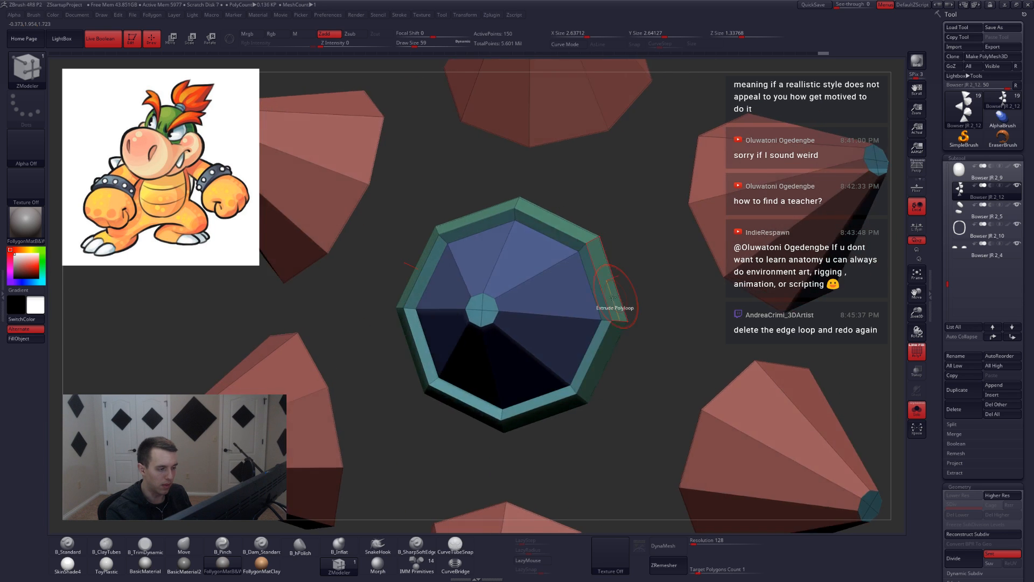
# Preview the extruded ring smoothed and set the ZModeler edge action to Crease with the EdgeLoop Complete target.
pyautogui.press('d')
pyautogui.moveTo(593, 321); pyautogui.dragTo(550, 318, button='right')
pyautogui.hotkey('shift', 'd')
pyautogui.press('space')
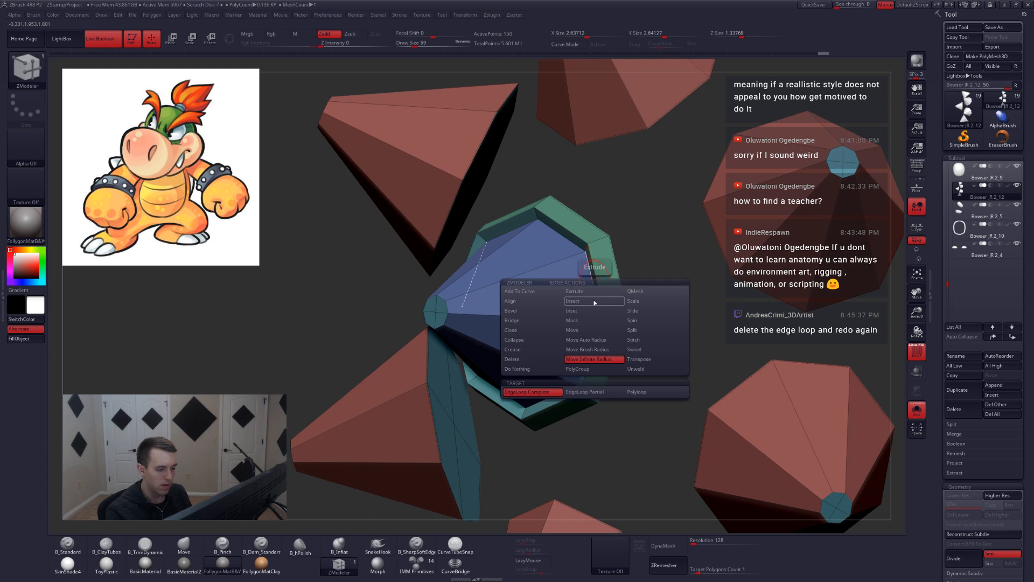
pyautogui.click(528, 351)
pyautogui.click(543, 403)
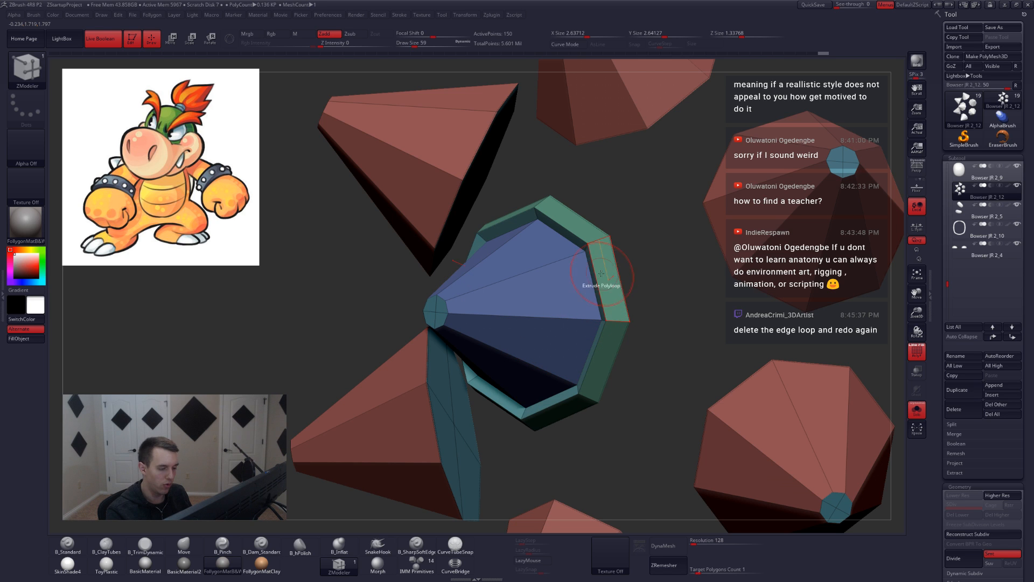
pyautogui.moveTo(554, 297); pyautogui.dragTo(592, 304, button='right')
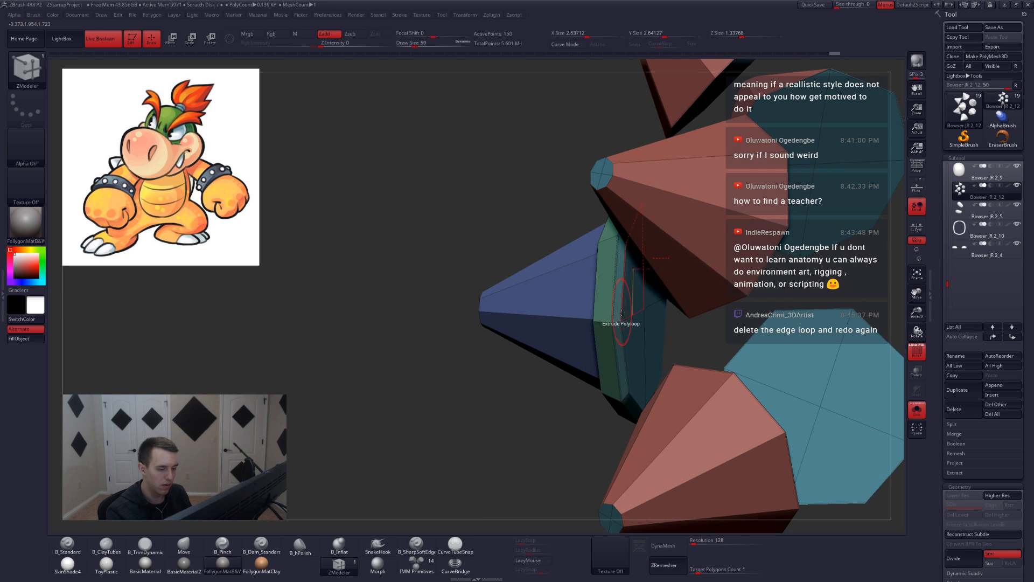
# Bevel the complete outer edge loops of the ring around the central spike's base with ZModeler.
pyautogui.press('space')
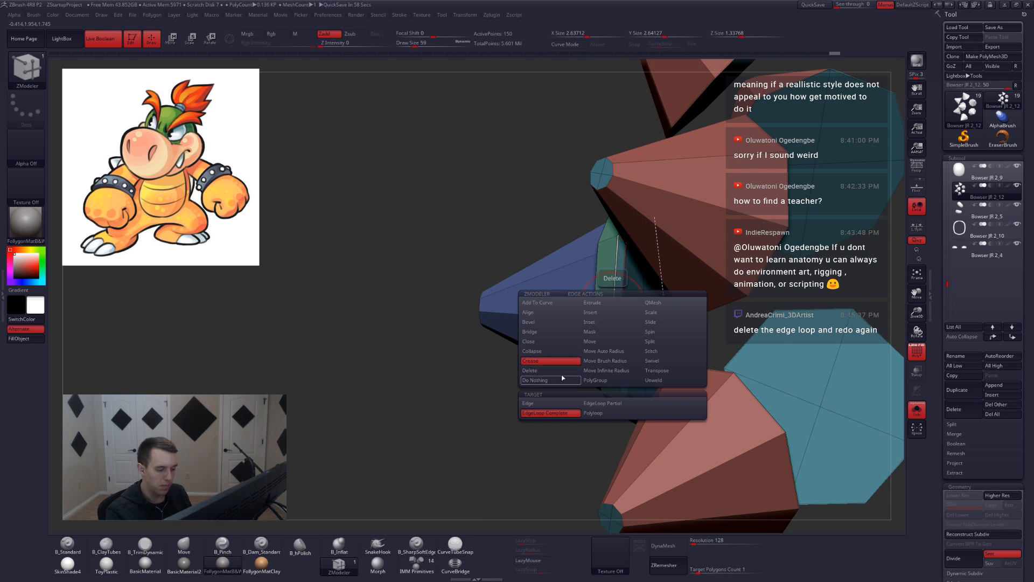
pyautogui.click(563, 322)
pyautogui.keyDown('ctrl'); pyautogui.moveTo(570, 335); pyautogui.dragTo(619, 299, button='right'); pyautogui.keyUp('ctrl')
pyautogui.moveTo(619, 300); pyautogui.dragTo(623, 299)
pyautogui.moveTo(623, 300); pyautogui.dragTo(668, 300, button='right')
pyautogui.moveTo(585, 300); pyautogui.dragTo(589, 301)
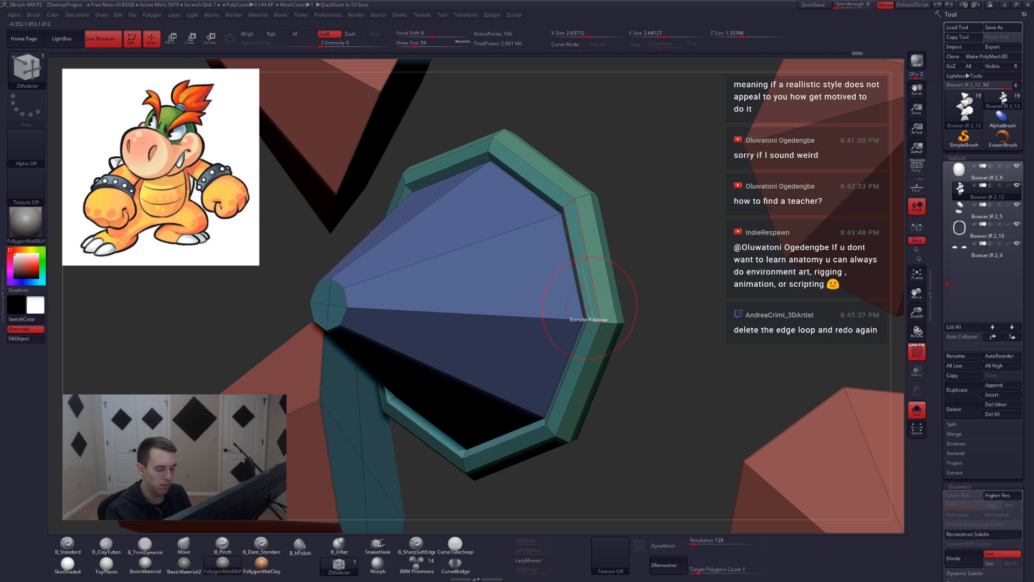
# Preview the spikes smoothed without the wireframe and compare the base ring with the Bowser Jr. back-view reference in the browser.
pyautogui.press('d')
pyautogui.hotkey('shift', 'f')
pyautogui.moveTo(621, 330); pyautogui.dragTo(604, 371, button='right')
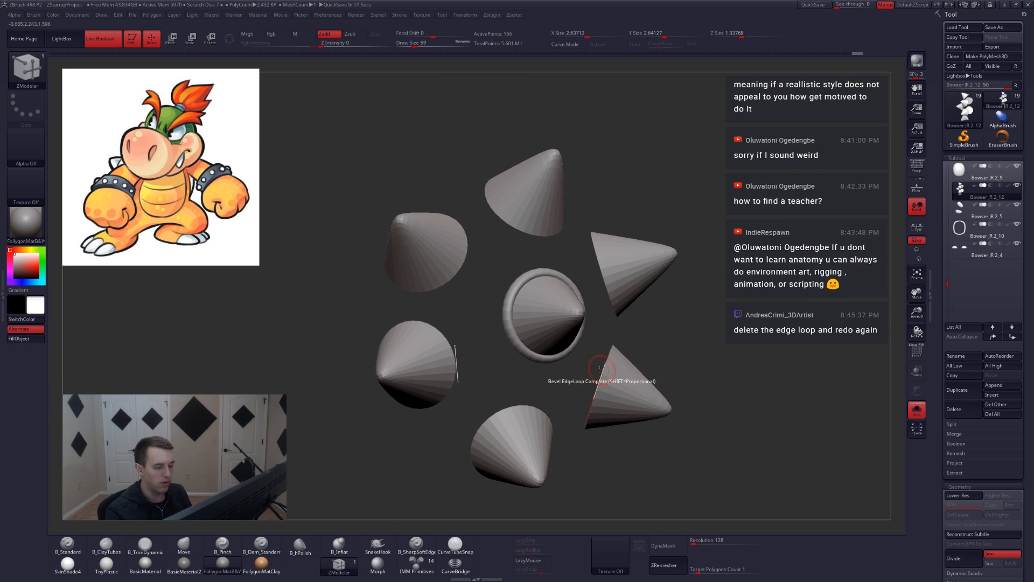
pyautogui.hotkey('shift', 's')
pyautogui.hotkey('alt', 'Tab')
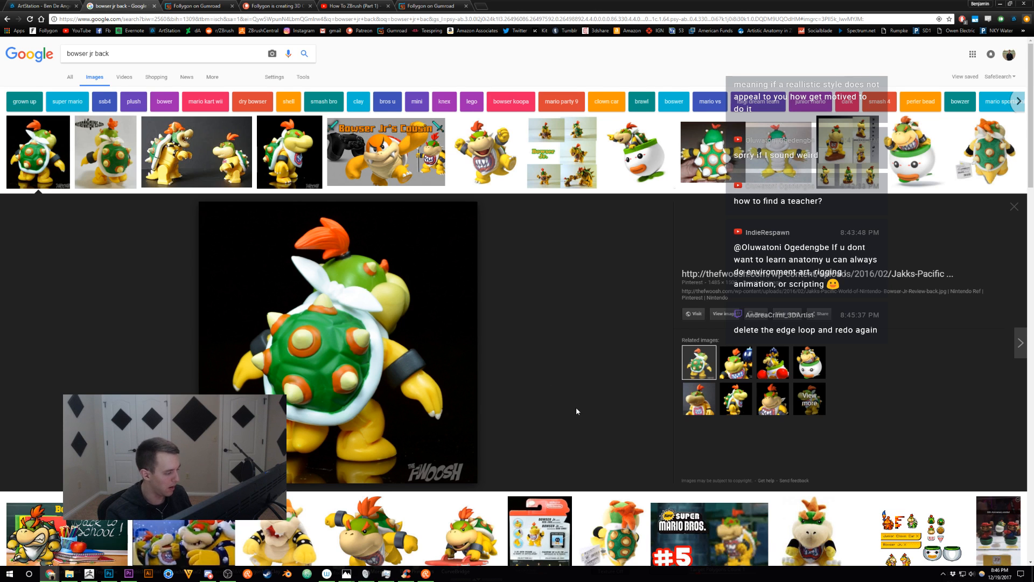
# Return to ZBrush, isolate the shell spikes with their wireframe shown, and drop to the lowest subdivision level, facing the central spike.
pyautogui.hotkey('alt', 'Tab')
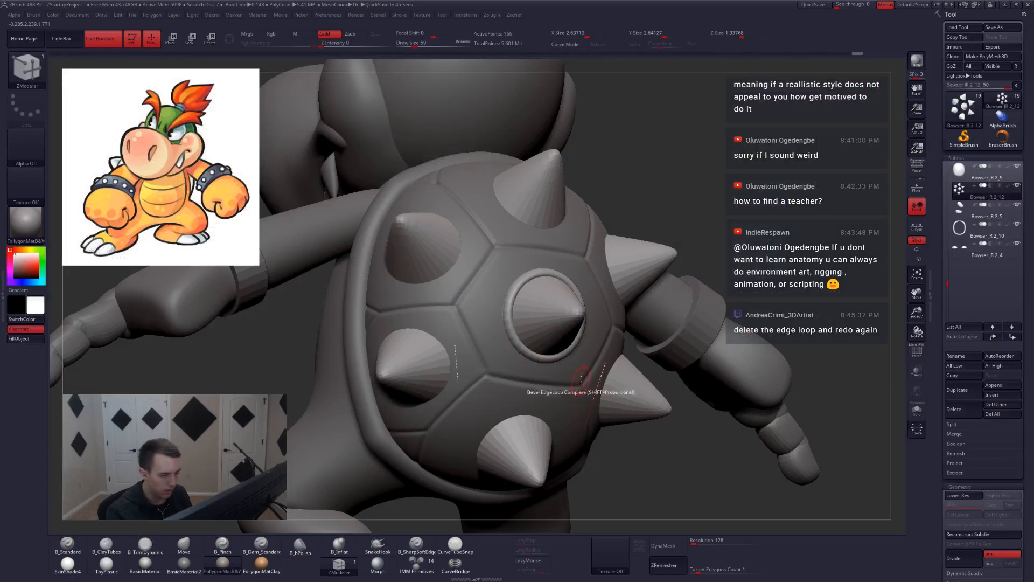
pyautogui.moveTo(588, 374); pyautogui.dragTo(565, 420, button='right')
pyautogui.keyDown('ctrl'); pyautogui.moveTo(611, 394); pyautogui.dragTo(590, 325, button='right'); pyautogui.keyUp('ctrl')
pyautogui.hotkey('shift', 's')
pyautogui.hotkey('shift', 'f')
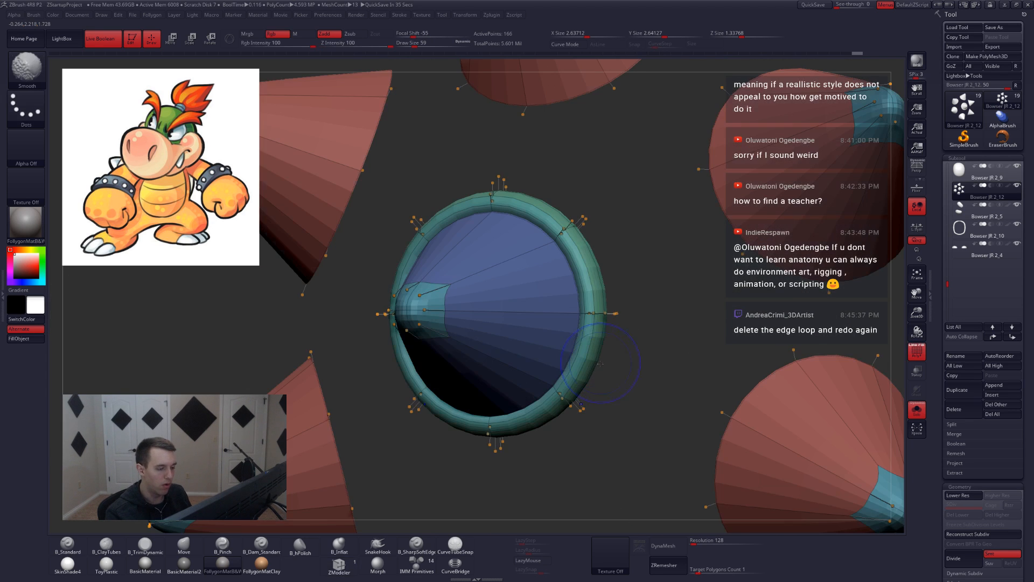
pyautogui.hotkey('shift', 'd')
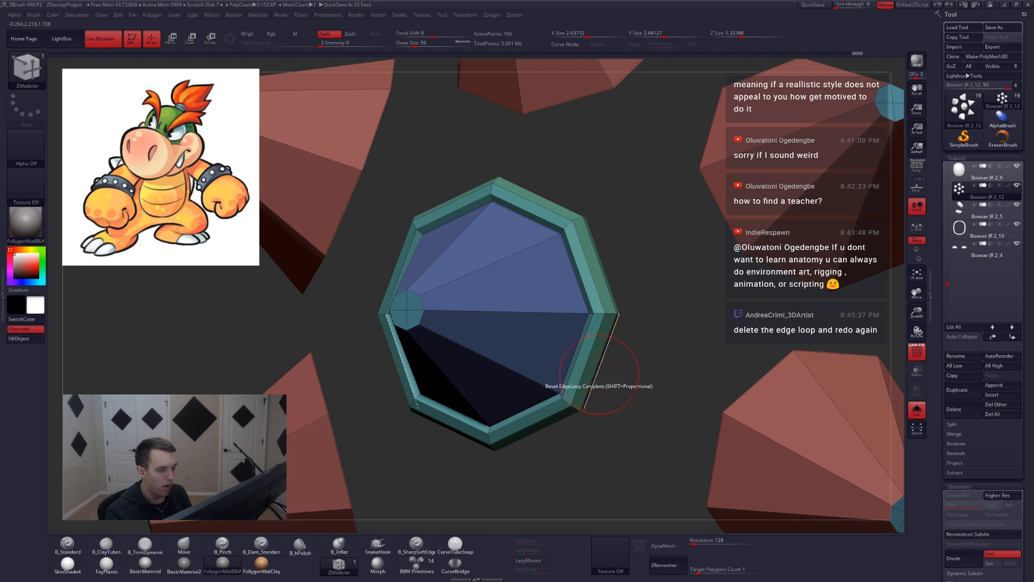
pyautogui.moveTo(596, 382)
pyautogui.mouseDown(button='right')
pyautogui.moveTo(561, 392)
pyautogui.moveTo(602, 385)
pyautogui.mouseUp(button='right')
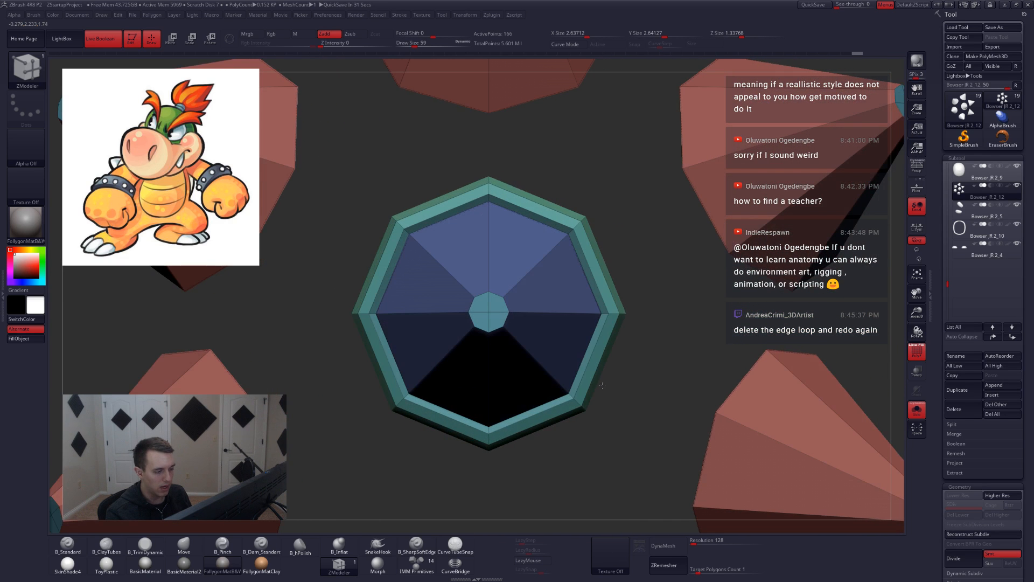
# Mask the outer ring around the central spike's base with lasso strokes, and invert the mask so only the ring stays editable.
pyautogui.press('ctrl')
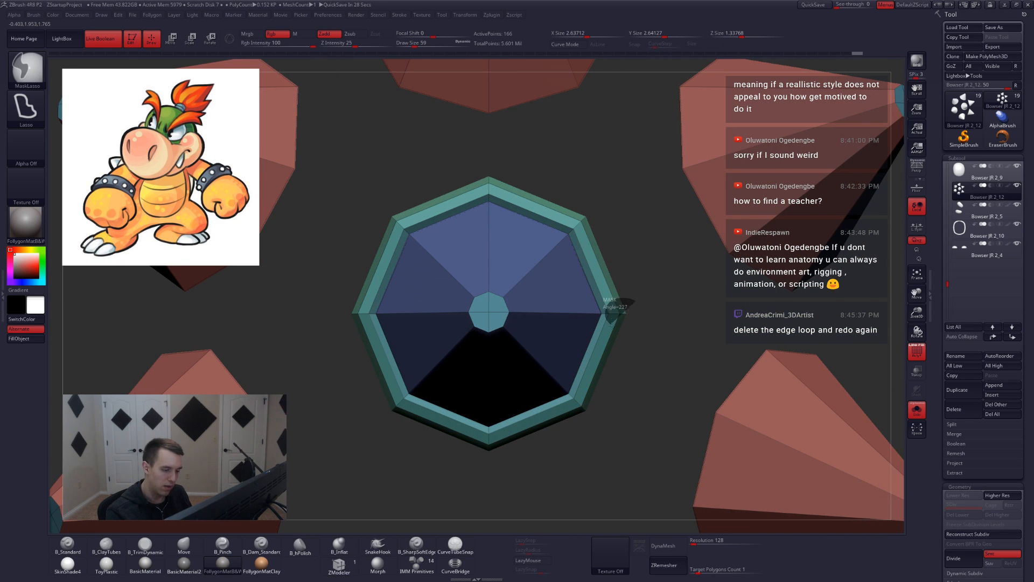
pyautogui.moveTo(612, 321)
pyautogui.keyDown('ctrl'); pyautogui.mouseDown()
pyautogui.moveTo(601, 223)
pyautogui.moveTo(571, 213)
pyautogui.mouseUp(); pyautogui.keyUp('ctrl')
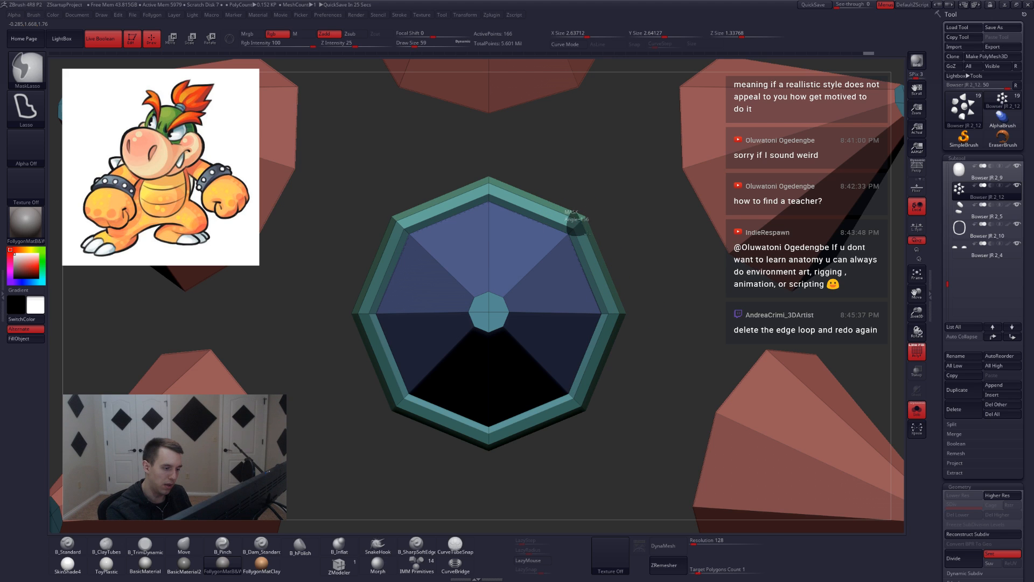
pyautogui.keyDown('ctrl'); pyautogui.moveTo(605, 214); pyautogui.dragTo(606, 216); pyautogui.keyUp('ctrl')
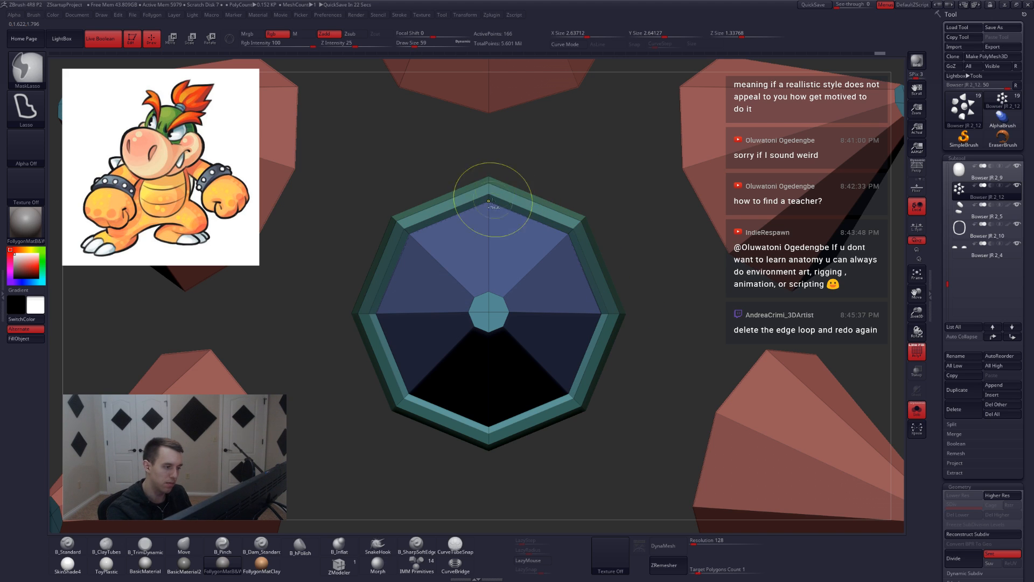
pyautogui.keyDown('ctrl'); pyautogui.moveTo(491, 164); pyautogui.dragTo(518, 188); pyautogui.keyUp('ctrl')
pyautogui.keyDown('alt'); pyautogui.moveTo(552, 415); pyautogui.dragTo(573, 361, button='right'); pyautogui.keyUp('alt')
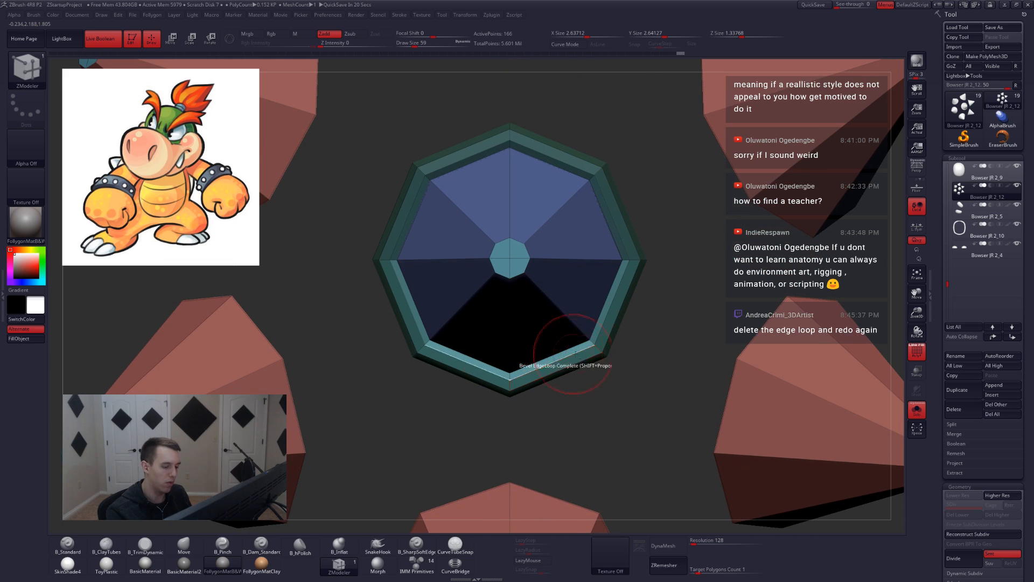
pyautogui.moveTo(604, 340)
pyautogui.keyDown('ctrl'); pyautogui.mouseDown()
pyautogui.moveTo(517, 380)
pyautogui.moveTo(531, 407)
pyautogui.mouseUp(); pyautogui.keyUp('ctrl')
pyautogui.keyDown('alt'); pyautogui.moveTo(535, 406); pyautogui.dragTo(575, 406, button='right'); pyautogui.keyUp('alt')
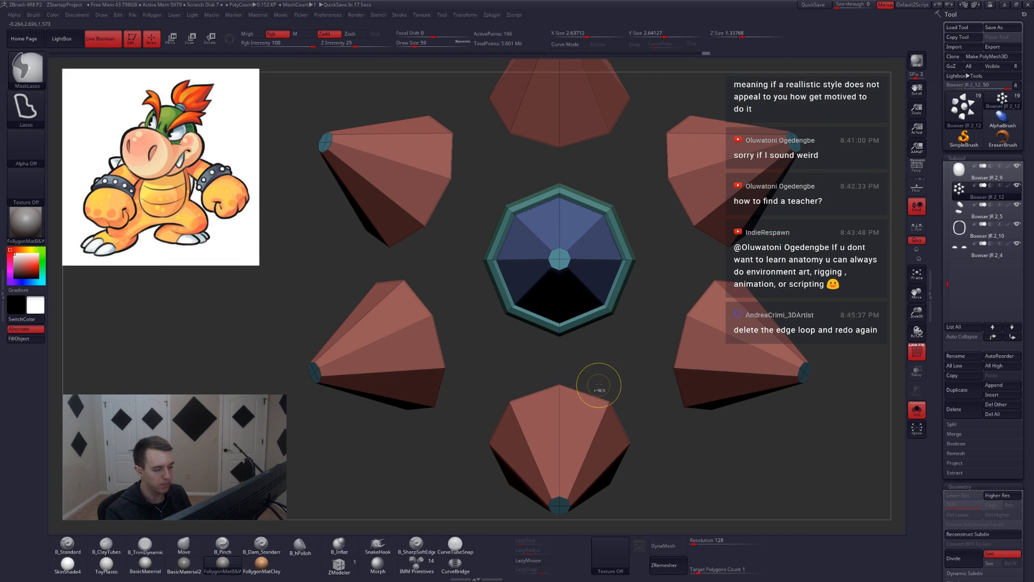
pyautogui.keyDown('ctrl'); pyautogui.click(615, 366); pyautogui.keyUp('ctrl')
pyautogui.press('e')
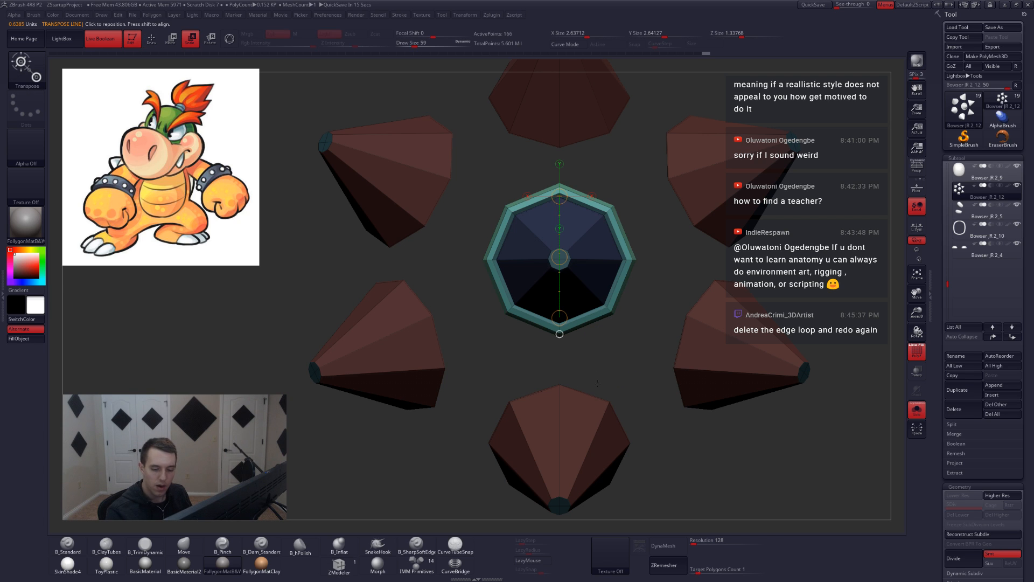
pyautogui.press('q')
# Inflate the unmasked ring of the central spike slightly with the Deformation settings and return to the smoothed level.
pyautogui.scroll(-8, 968, 318)
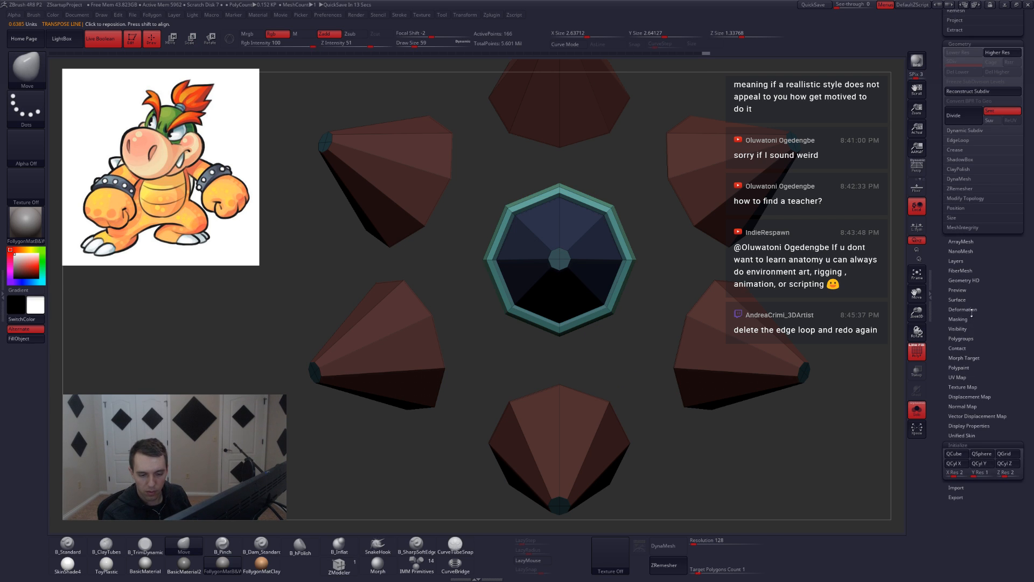
pyautogui.click(962, 310)
pyautogui.scroll(-5, 967, 302)
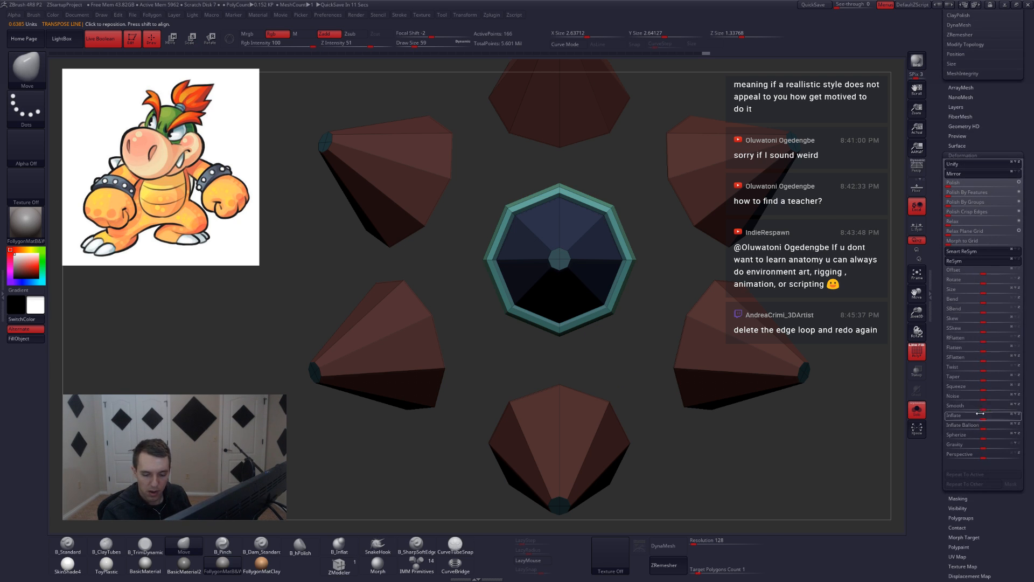
pyautogui.moveTo(980, 414); pyautogui.dragTo(983, 419)
pyautogui.hotkey('ctrl', 'z')
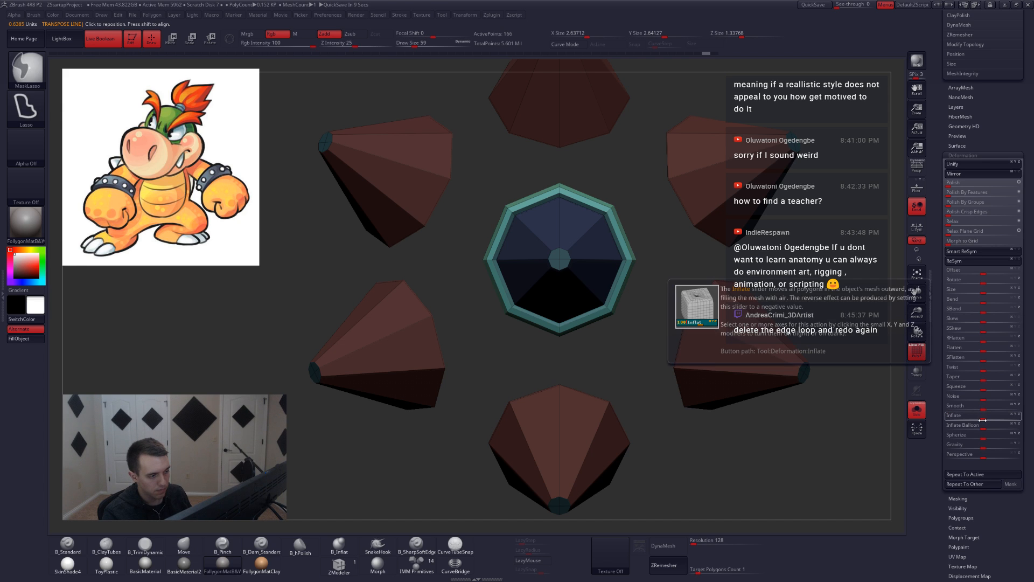
pyautogui.hotkey('ctrl', 'shift', 'z')
pyautogui.moveTo(984, 417); pyautogui.dragTo(989, 419)
pyautogui.press('d')
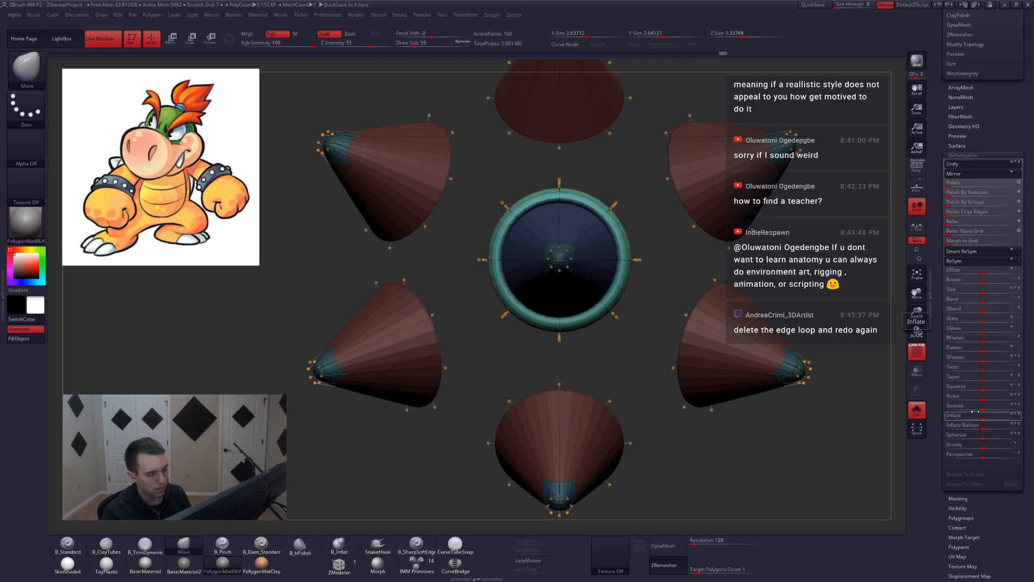
# Show the full model, apply an Inflate deformation of 5 to the ring, and check its thickness without the wireframe.
pyautogui.keyDown('alt'); pyautogui.moveTo(816, 366); pyautogui.dragTo(792, 364); pyautogui.keyUp('alt')
pyautogui.hotkey('shift', 's')
pyautogui.moveTo(721, 377); pyautogui.dragTo(760, 383)
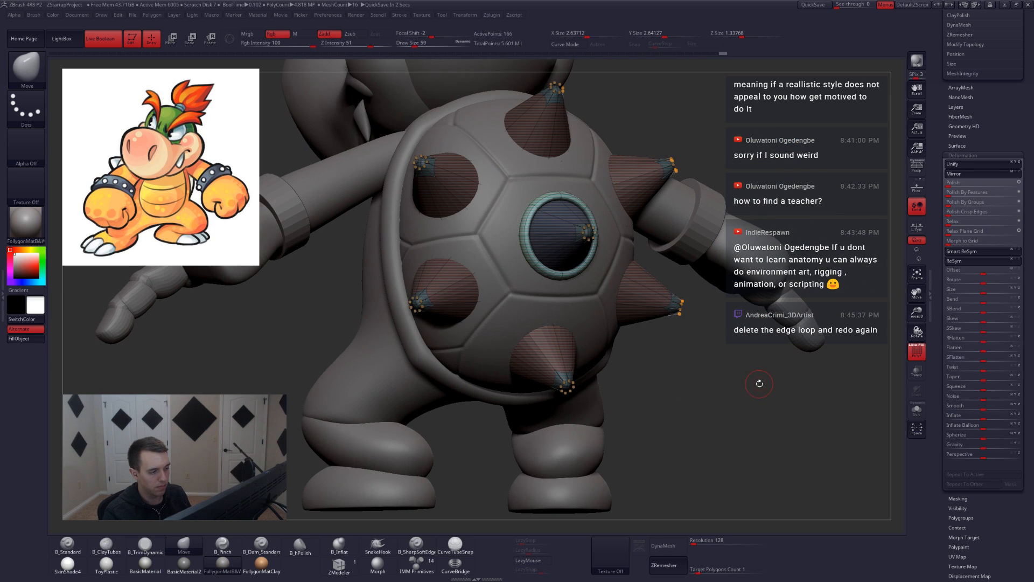
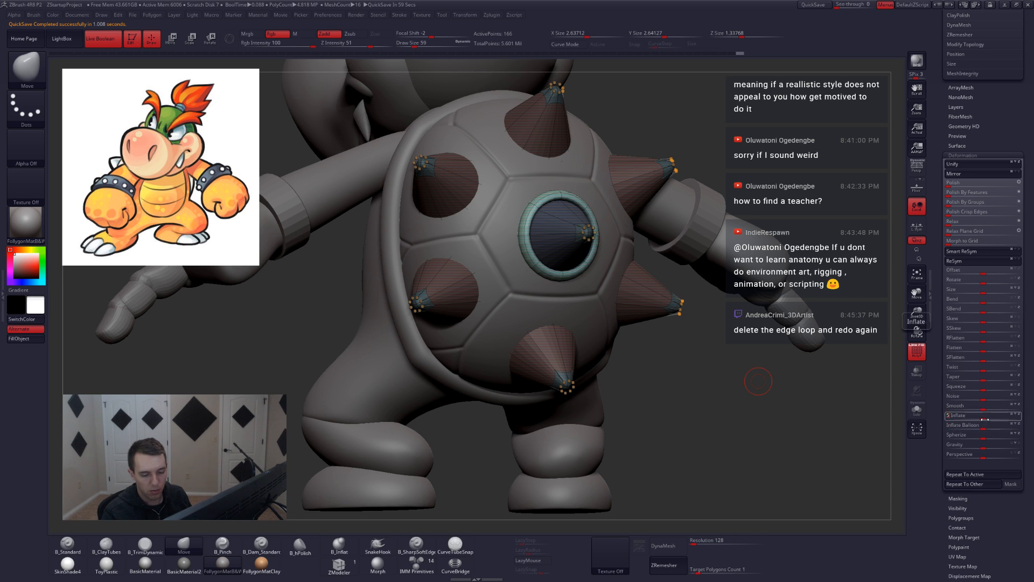
pyautogui.press('Return')
pyautogui.hotkey('shift', 'f')
pyautogui.moveTo(669, 369)
pyautogui.mouseDown()
pyautogui.moveTo(636, 356)
pyautogui.moveTo(547, 262)
pyautogui.moveTo(517, 268)
pyautogui.mouseUp()
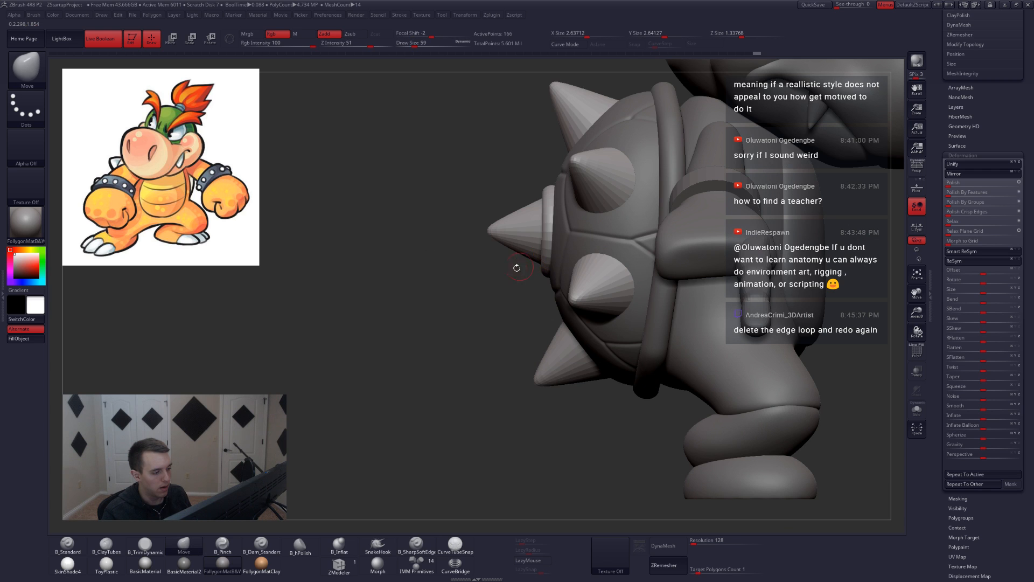
pyautogui.moveTo(523, 252); pyautogui.dragTo(595, 245, button='right')
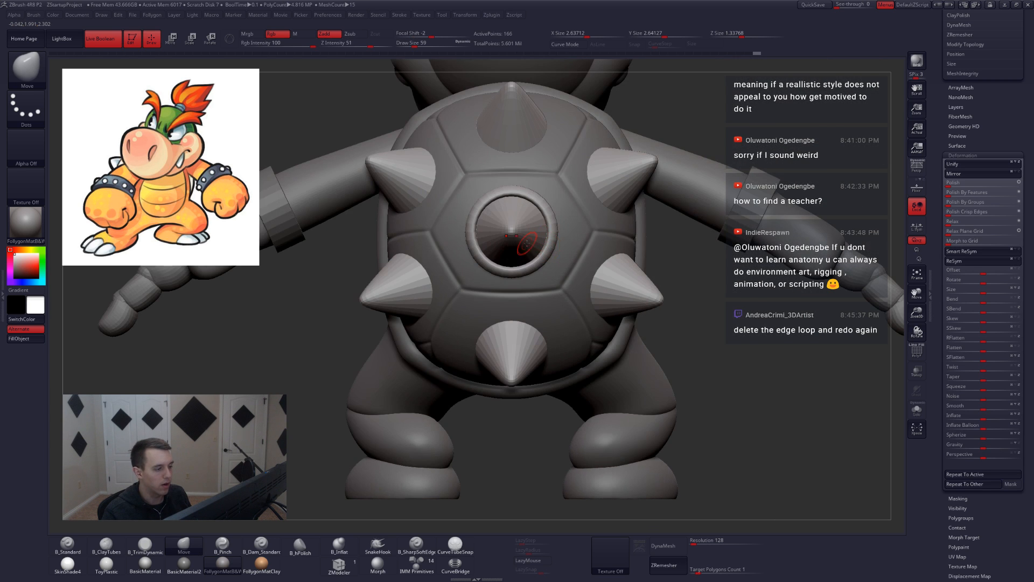
# Isolate the spikes and use SelectLasso to leave only the ringed central spike visible.
pyautogui.hotkey('shift', 's')
pyautogui.press('shift')
pyautogui.hotkey('shift', 'd')
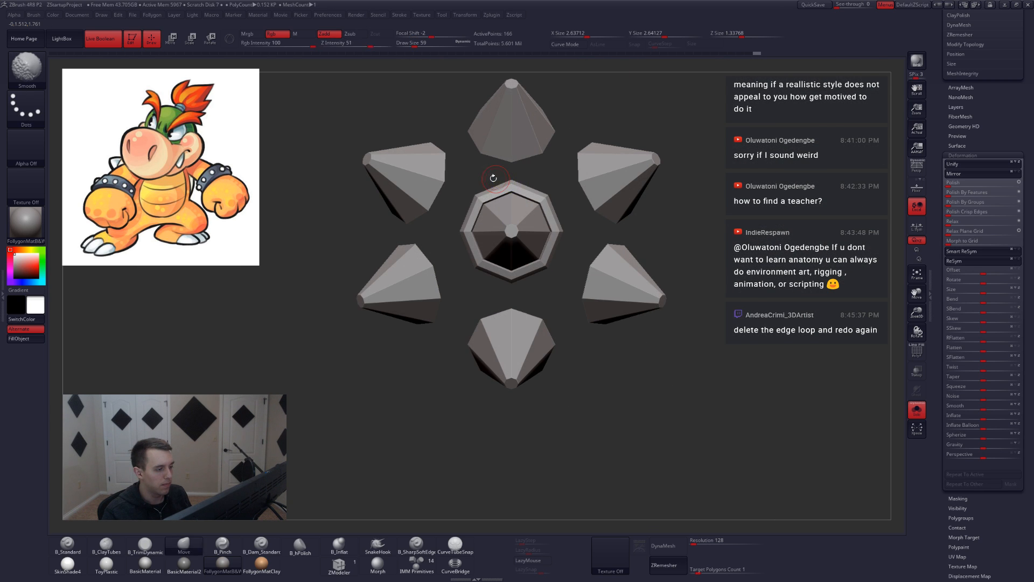
pyautogui.moveTo(482, 179)
pyautogui.keyDown('ctrl'); pyautogui.keyDown('shift'); pyautogui.mouseDown()
pyautogui.moveTo(447, 208)
pyautogui.moveTo(498, 283)
pyautogui.mouseUp(); pyautogui.keyUp('shift'); pyautogui.keyUp('ctrl')
pyautogui.hotkey('ctrl', 'z')
pyautogui.press('space')
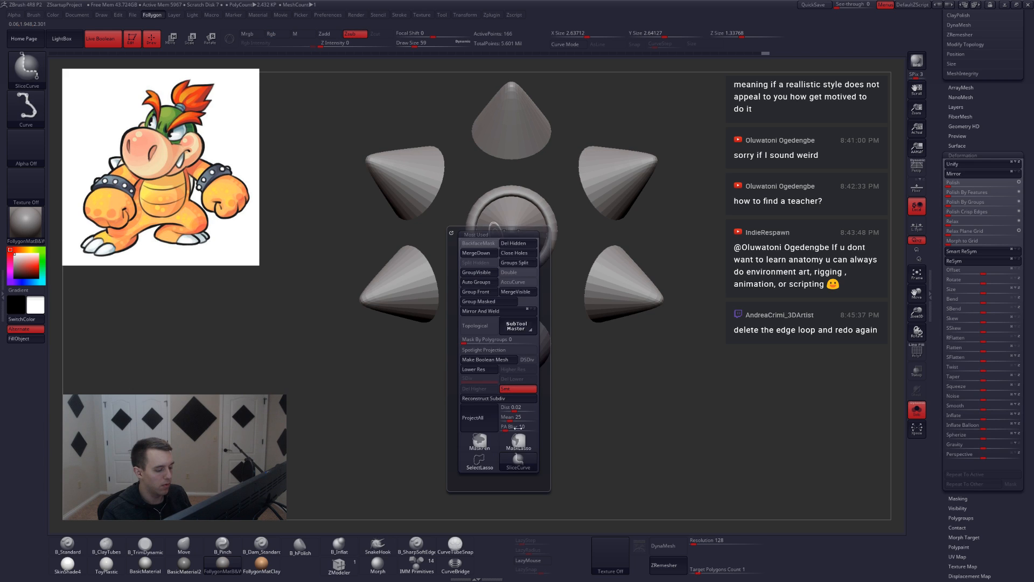
pyautogui.click(493, 461)
pyautogui.moveTo(466, 185)
pyautogui.keyDown('ctrl'); pyautogui.keyDown('shift'); pyautogui.mouseDown()
pyautogui.moveTo(474, 288)
pyautogui.moveTo(556, 270)
pyautogui.moveTo(553, 185)
pyautogui.moveTo(514, 168)
pyautogui.moveTo(449, 253)
pyautogui.moveTo(549, 291)
pyautogui.moveTo(571, 207)
pyautogui.mouseUp(); pyautogui.keyUp('shift'); pyautogui.keyUp('ctrl')
# Delete the hidden outer spikes, then show the whole character with the remaining central spike smoothed.
pyautogui.press('space')
pyautogui.hotkey('ctrl', 'z')
pyautogui.press('space')
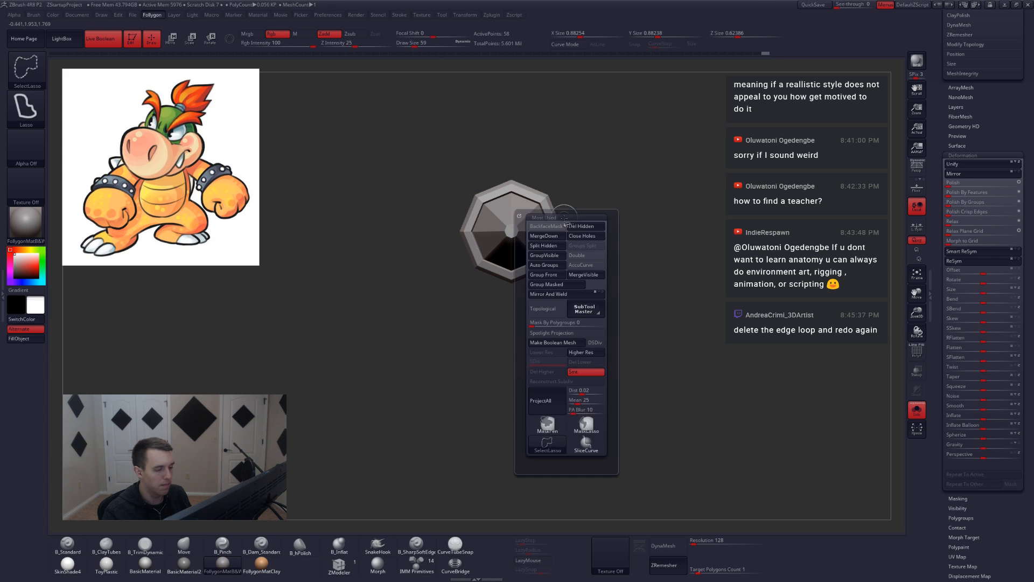
pyautogui.keyDown('alt'); pyautogui.moveTo(558, 156); pyautogui.dragTo(582, 324); pyautogui.keyUp('alt')
pyautogui.press('d')
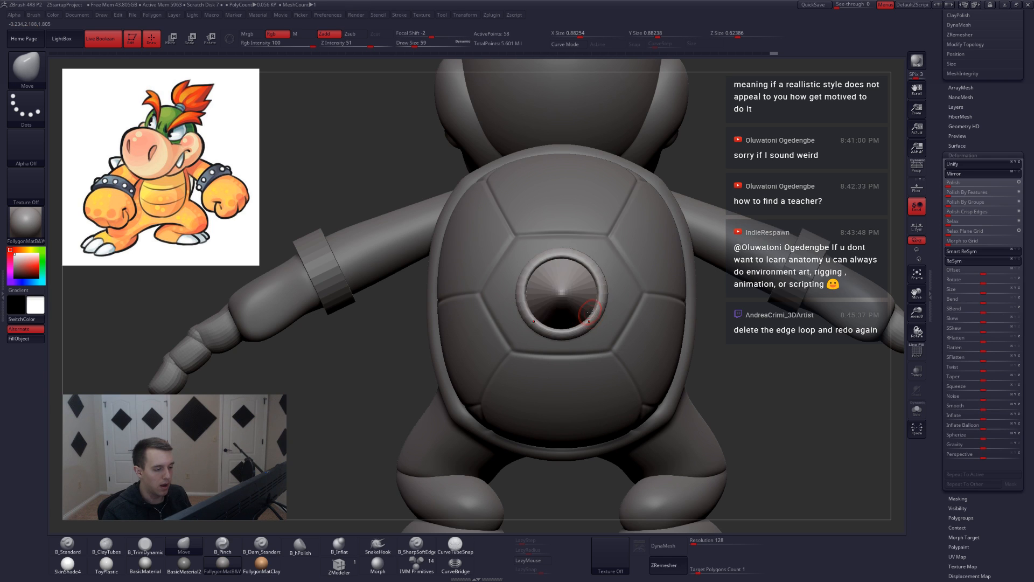
# Duplicate the ringed central spike subtool with the character seen from the side.
pyautogui.moveTo(585, 318); pyautogui.dragTo(621, 312, button='right')
pyautogui.press('w')
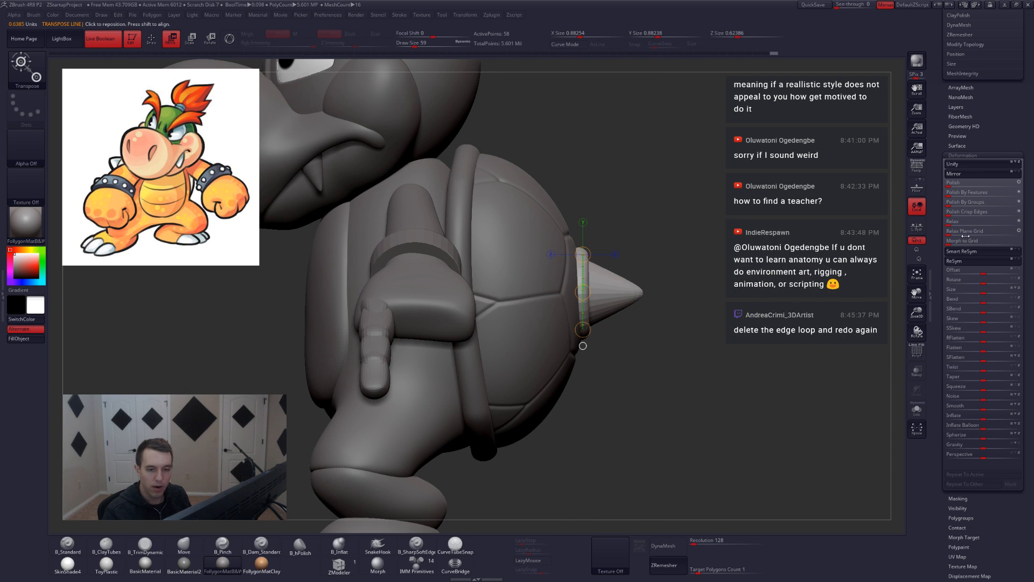
pyautogui.moveTo(1027, 107); pyautogui.dragTo(1027, 378)
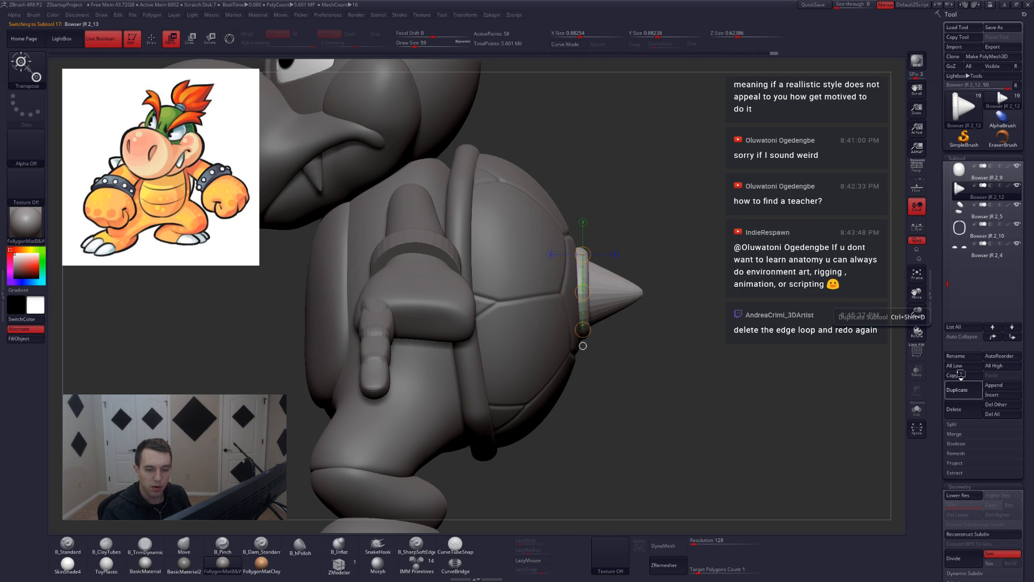
pyautogui.click(962, 388)
# Move the duplicated spike up to the shell's upper plate and rotate it so its ring sits flush with the surface.
pyautogui.keyDown('shift'); pyautogui.moveTo(608, 296); pyautogui.dragTo(608, 368); pyautogui.keyUp('shift')
pyautogui.moveTo(608, 333); pyautogui.dragTo(567, 218)
pyautogui.press('r')
pyautogui.moveTo(541, 180)
pyautogui.mouseDown()
pyautogui.moveTo(625, 180)
pyautogui.moveTo(601, 122)
pyautogui.mouseUp()
pyautogui.press('w')
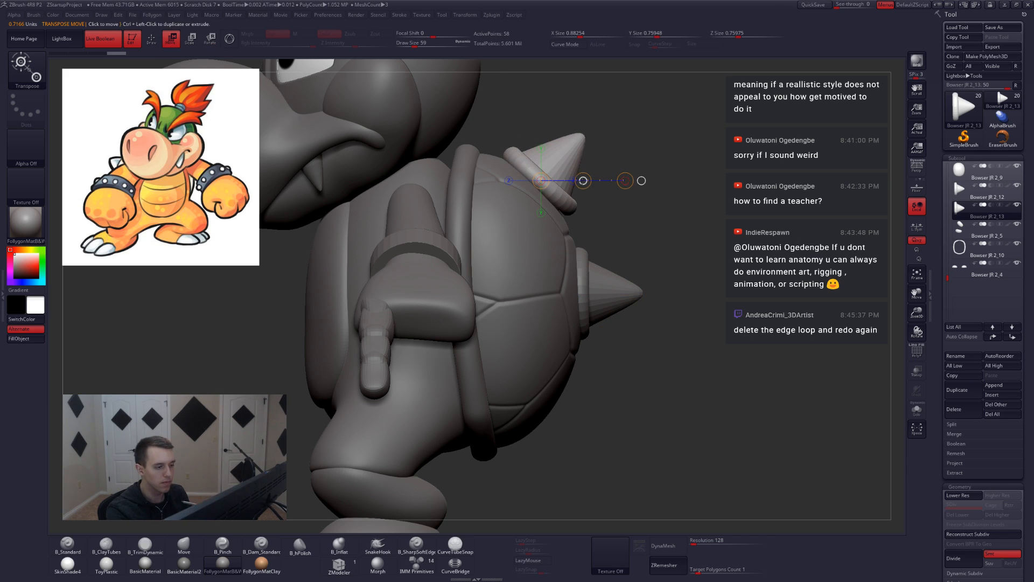
pyautogui.moveTo(583, 180)
pyautogui.mouseDown()
pyautogui.moveTo(569, 193)
pyautogui.moveTo(623, 180)
pyautogui.mouseUp()
pyautogui.press('r')
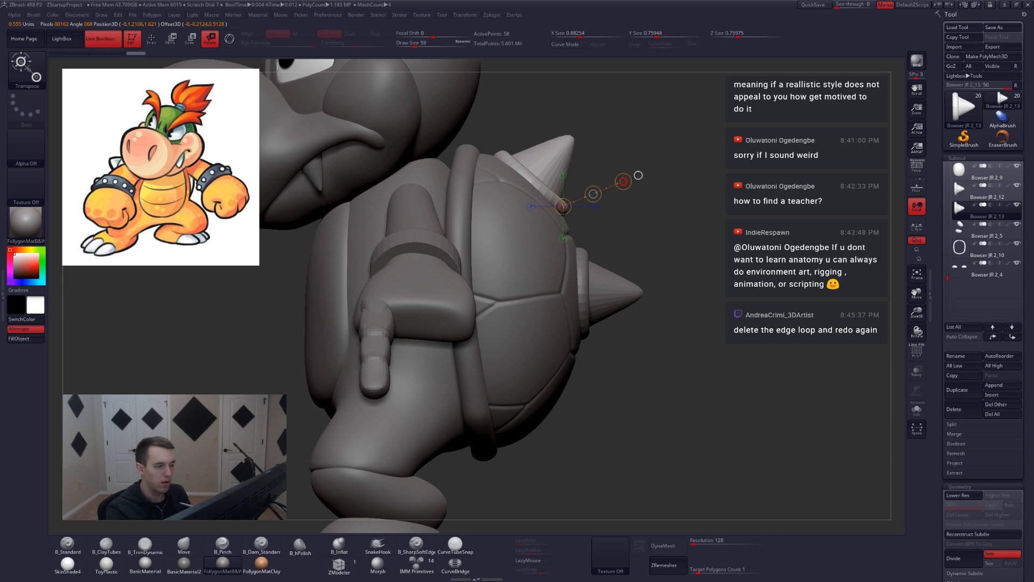
pyautogui.press('q')
# Check the upper spike's placement from behind, then select the central spike subtool and duplicate it again.
pyautogui.moveTo(754, 205); pyautogui.dragTo(624, 221)
pyautogui.moveTo(792, 238); pyautogui.dragTo(615, 262)
pyautogui.moveTo(474, 259)
pyautogui.mouseDown()
pyautogui.moveTo(614, 272)
pyautogui.moveTo(627, 285)
pyautogui.mouseUp()
pyautogui.click(960, 196)
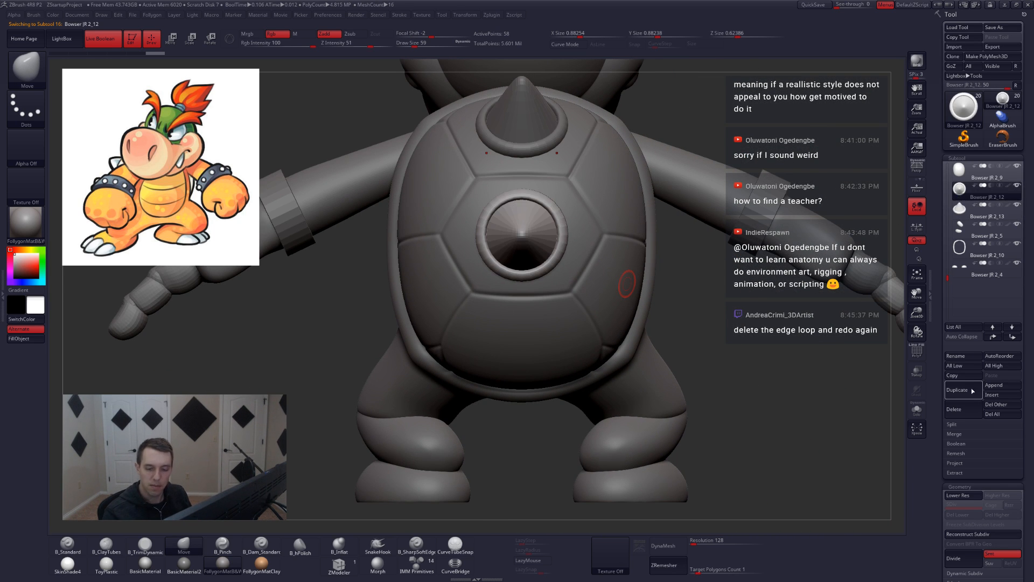
pyautogui.click(967, 390)
pyautogui.moveTo(621, 345)
pyautogui.mouseDown(button='right')
pyautogui.moveTo(662, 345)
pyautogui.moveTo(648, 297)
pyautogui.mouseUp(button='right')
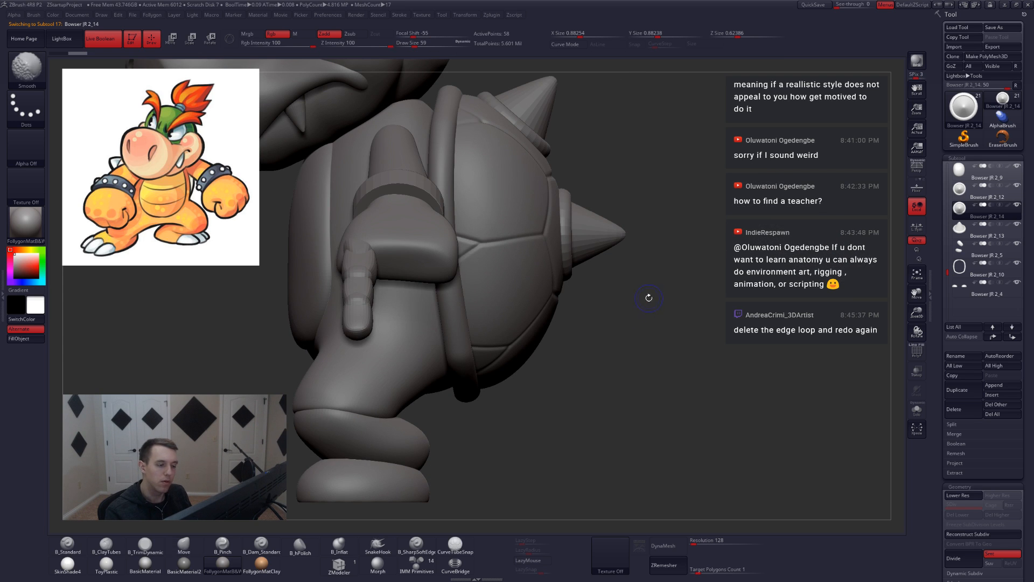
# Move the new spike copy down to the shell's lower plate and rotate it to follow the surface.
pyautogui.press('w')
pyautogui.moveTo(595, 241)
pyautogui.keyDown('shift'); pyautogui.mouseDown()
pyautogui.moveTo(594, 326)
pyautogui.moveTo(576, 389)
pyautogui.mouseUp(); pyautogui.keyUp('shift')
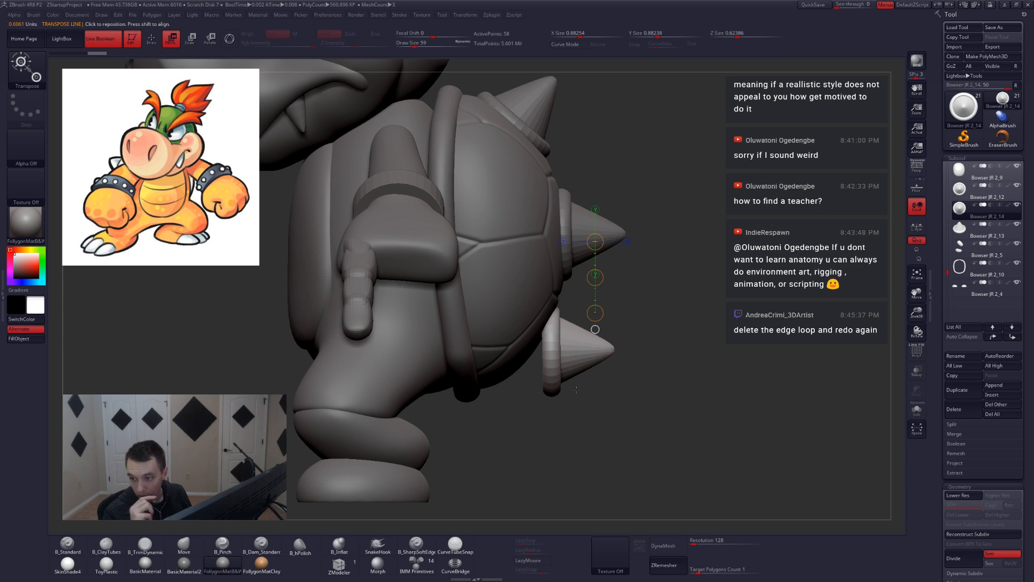
pyautogui.moveTo(551, 354)
pyautogui.keyDown('shift'); pyautogui.mouseDown()
pyautogui.moveTo(651, 353)
pyautogui.moveTo(634, 410)
pyautogui.mouseUp(); pyautogui.keyUp('shift')
pyautogui.press('w')
pyautogui.moveTo(599, 352)
pyautogui.mouseDown()
pyautogui.moveTo(571, 357)
pyautogui.moveTo(621, 397)
pyautogui.moveTo(572, 369)
pyautogui.moveTo(619, 390)
pyautogui.mouseUp()
pyautogui.press('w')
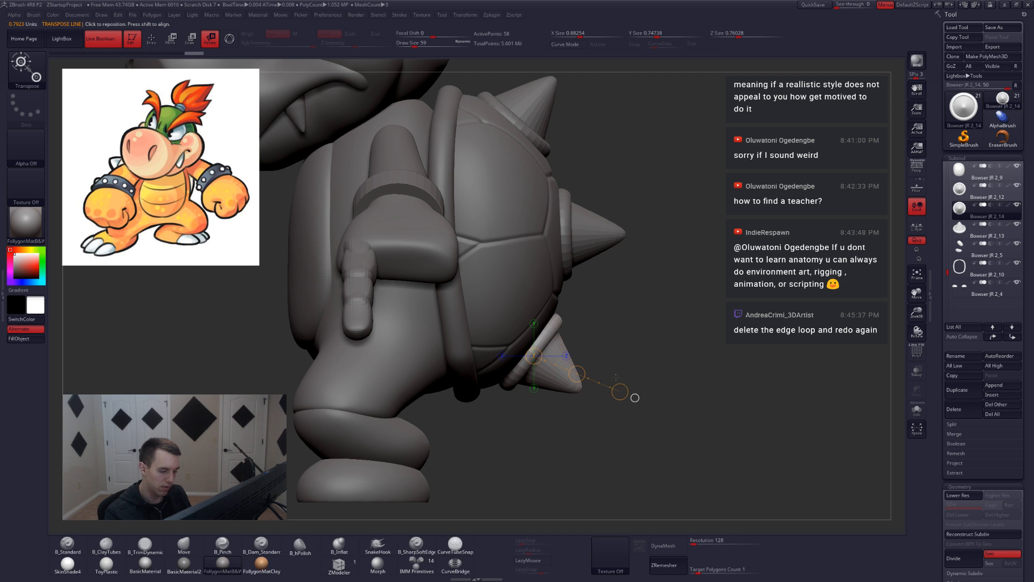
pyautogui.press('q')
# Examine how the lower spike's ring meets the shell, including its low-subdivision wireframe and the available ZModeler edge actions.
pyautogui.moveTo(754, 389); pyautogui.dragTo(646, 385)
pyautogui.moveTo(620, 474); pyautogui.dragTo(633, 373)
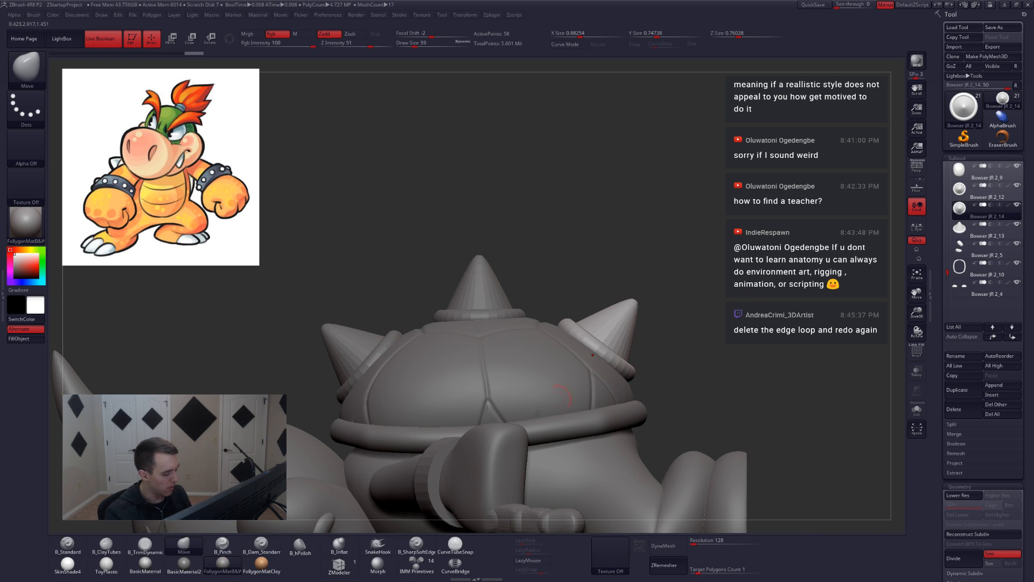
pyautogui.click(349, 568)
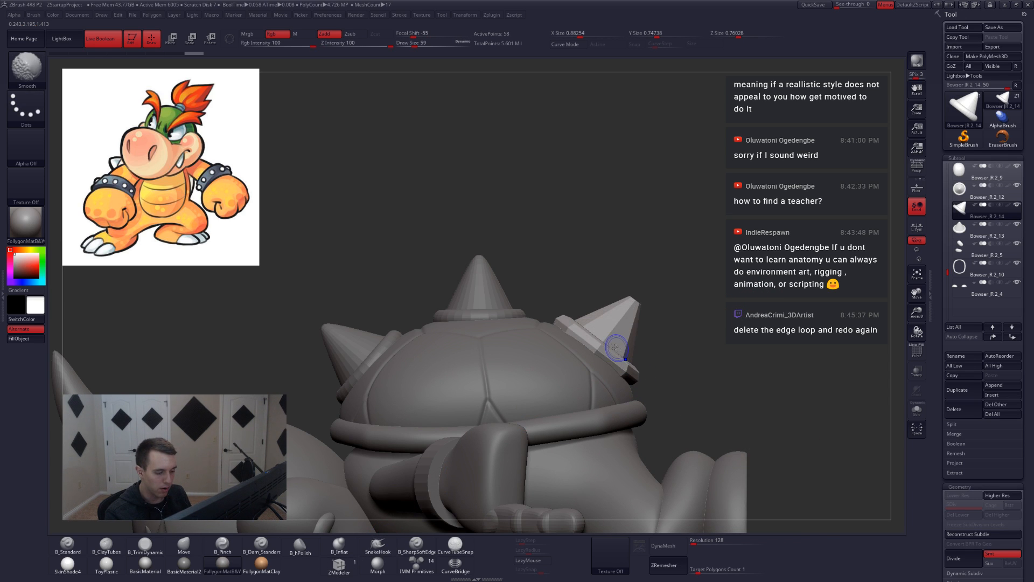
pyautogui.hotkey('shift', 'f')
pyautogui.rightClick(609, 351)
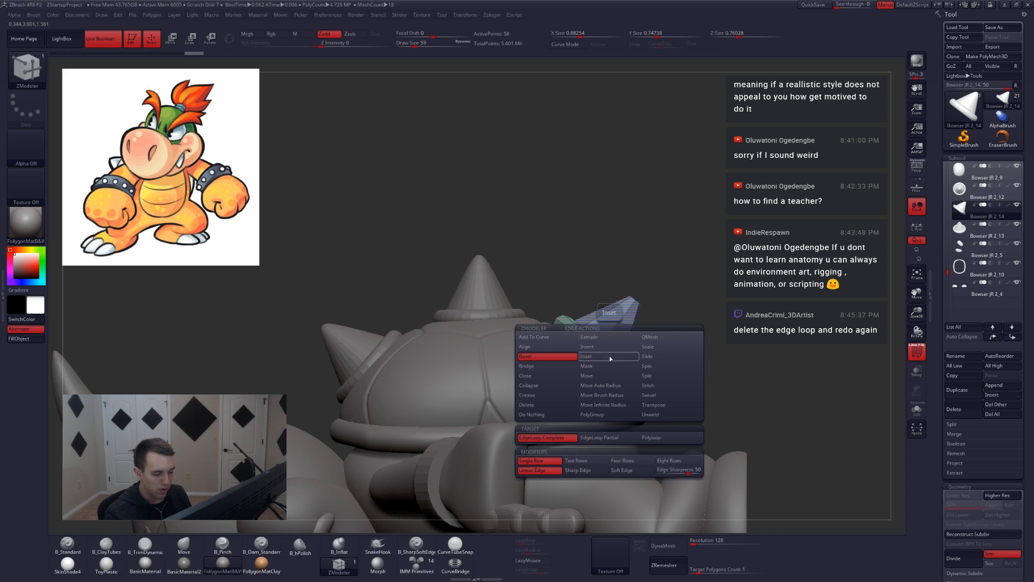
pyautogui.click(616, 407)
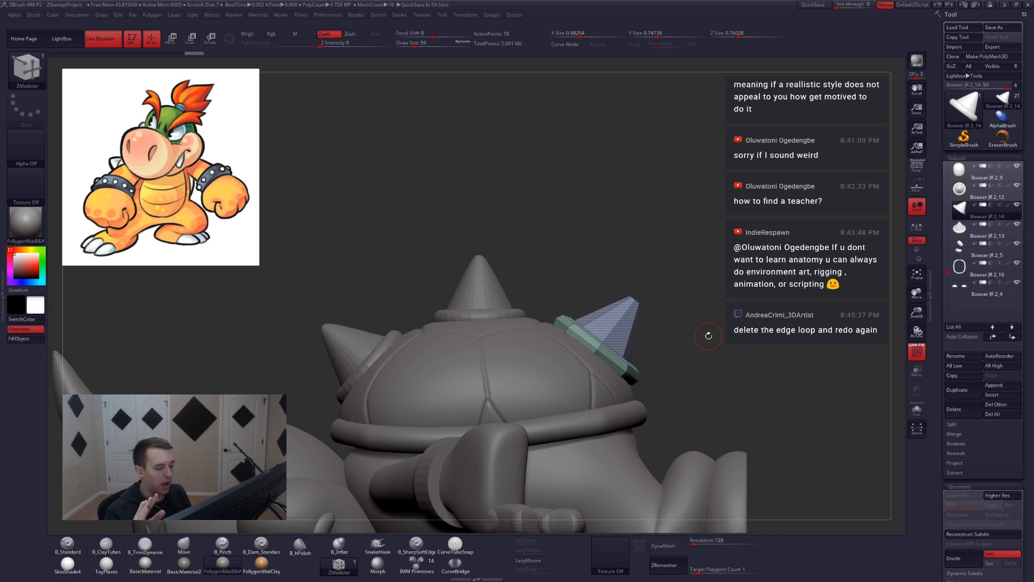
pyautogui.hotkey('ctrl', 'd')
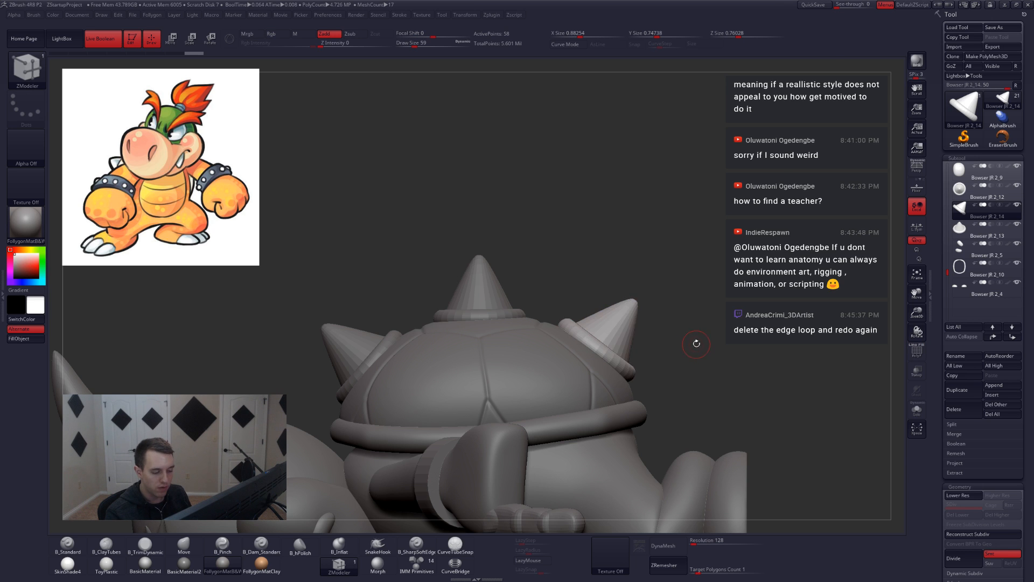
# Check the lower spike's placement on the shell from above and the side, and slightly adjust its rotation to follow the surface.
pyautogui.moveTo(694, 343); pyautogui.dragTo(650, 398)
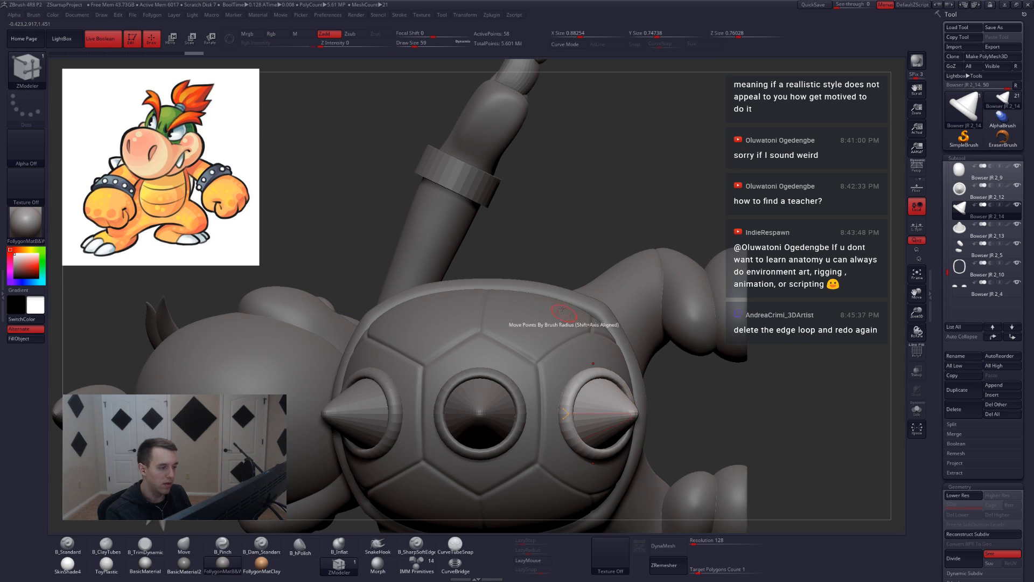
pyautogui.moveTo(663, 227); pyautogui.dragTo(619, 401)
pyautogui.moveTo(619, 436); pyautogui.dragTo(617, 402)
pyautogui.press('r')
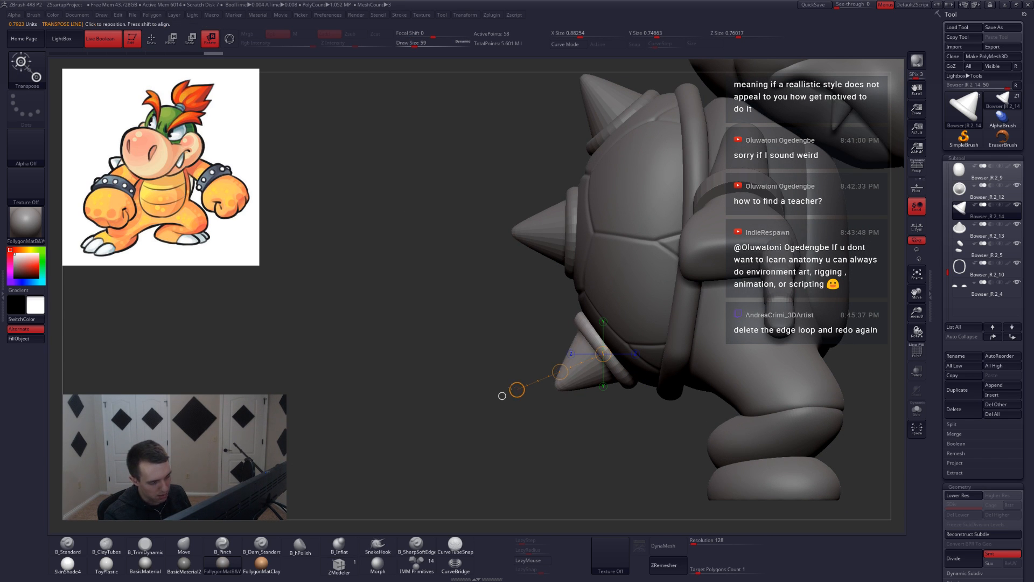
pyautogui.press('q')
pyautogui.moveTo(561, 392)
pyautogui.mouseDown()
pyautogui.moveTo(569, 318)
pyautogui.moveTo(593, 289)
pyautogui.mouseUp()
# Select the central spike, show its polygroup wireframe, lay a vertical move transpose line along its ring, and isolate the spike.
pyautogui.press('w')
pyautogui.keyDown('alt'); pyautogui.click(581, 225); pyautogui.keyUp('alt')
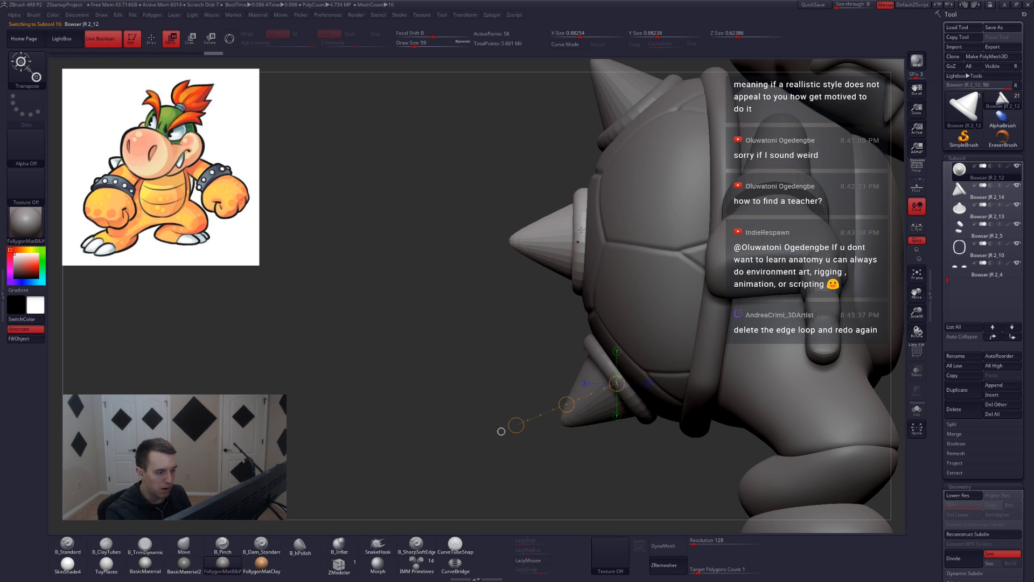
pyautogui.hotkey('shift', 'f')
pyautogui.moveTo(583, 182); pyautogui.dragTo(583, 243)
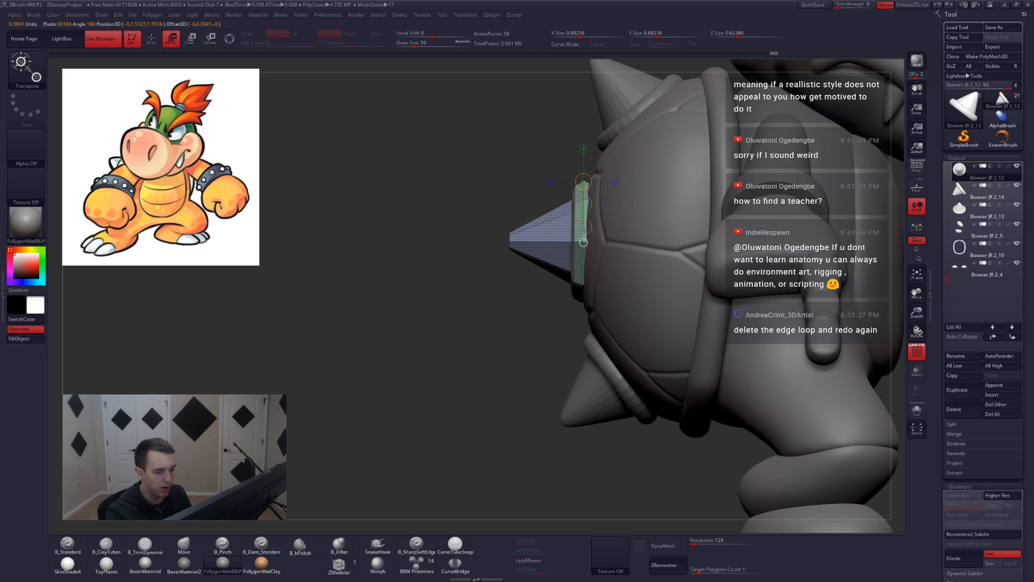
pyautogui.moveTo(583, 357); pyautogui.dragTo(583, 371)
pyautogui.hotkey('shift', 's')
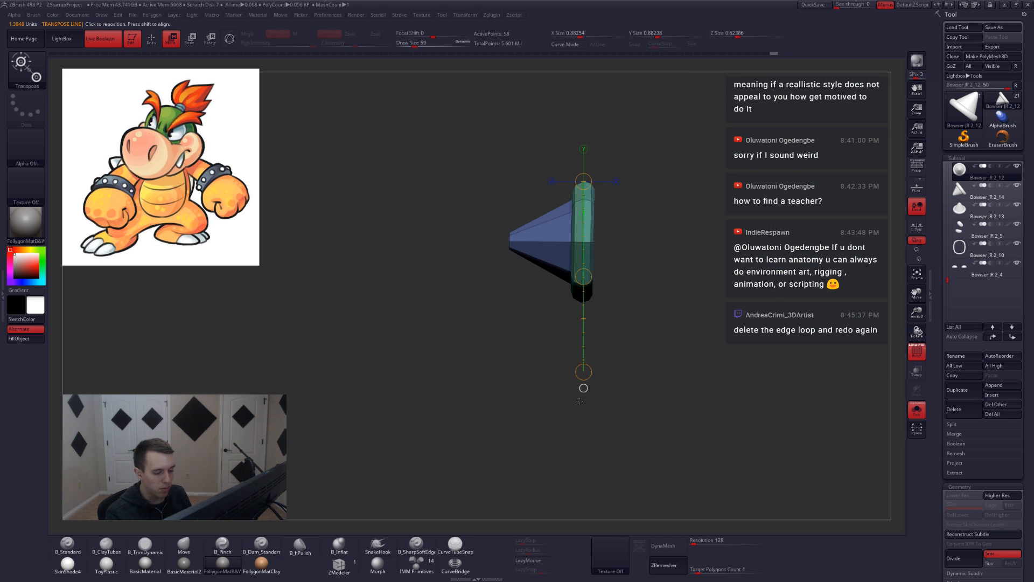
pyautogui.keyDown('ctrl'); pyautogui.moveTo(585, 166); pyautogui.dragTo(578, 201, button='right'); pyautogui.keyUp('ctrl')
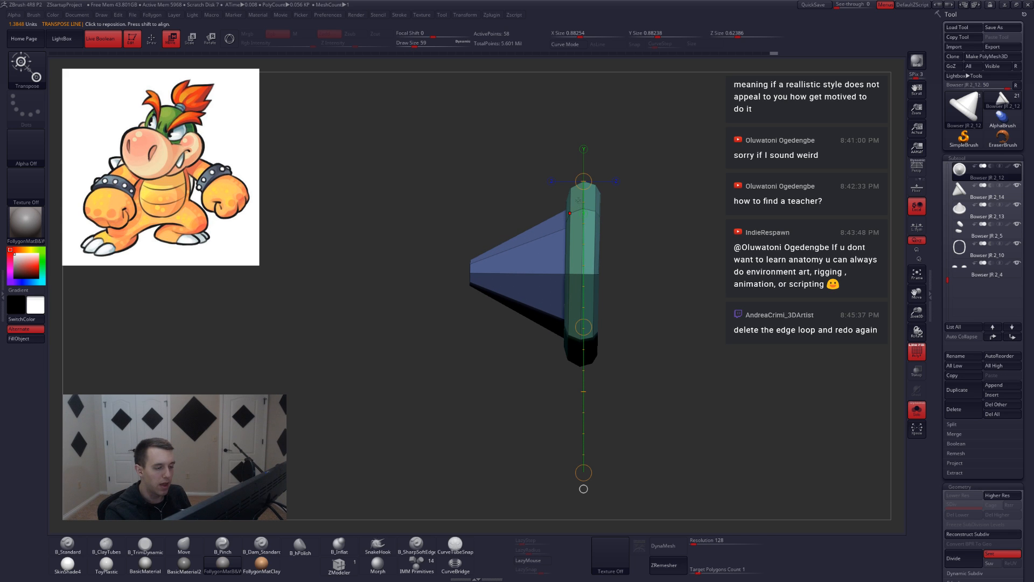
# Turn on dynamic subdivision for the middle shell spike and show the full character again without the wireframe.
pyautogui.moveTo(619, 415)
pyautogui.keyDown('ctrl'); pyautogui.mouseDown(button='right')
pyautogui.moveTo(624, 365)
pyautogui.moveTo(637, 365)
pyautogui.mouseUp(button='right'); pyautogui.keyUp('ctrl')
pyautogui.hotkey('shift', 's')
pyautogui.press('d')
pyautogui.hotkey('shift', 'f')
pyautogui.press('q')
pyautogui.keyDown('alt'); pyautogui.moveTo(610, 314); pyautogui.dragTo(604, 373, button='right'); pyautogui.keyUp('alt')
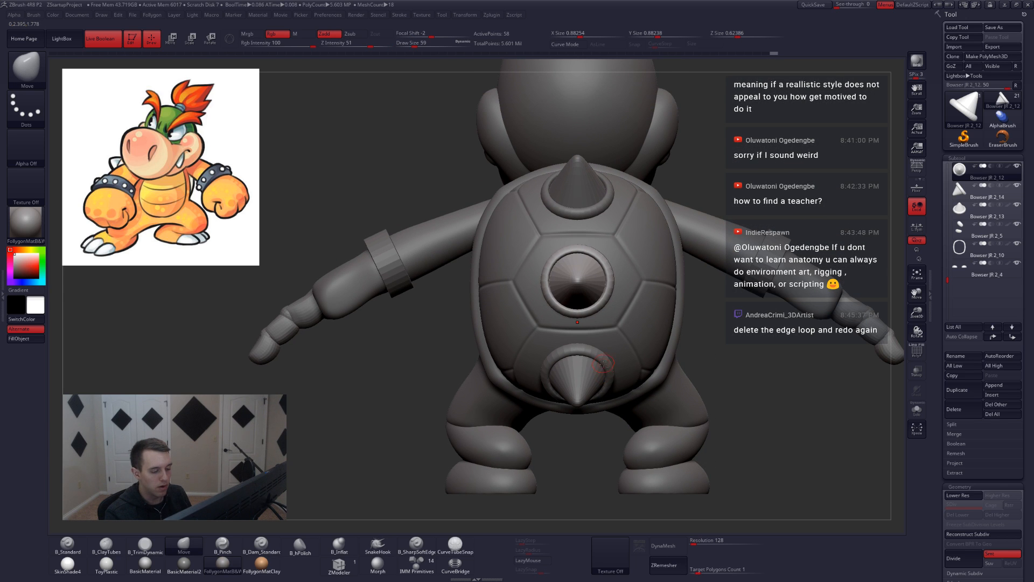
# Duplicate the lowest center shell spike and move the copy up and outward to the lower side plate.
pyautogui.keyDown('alt'); pyautogui.click(605, 367); pyautogui.keyUp('alt')
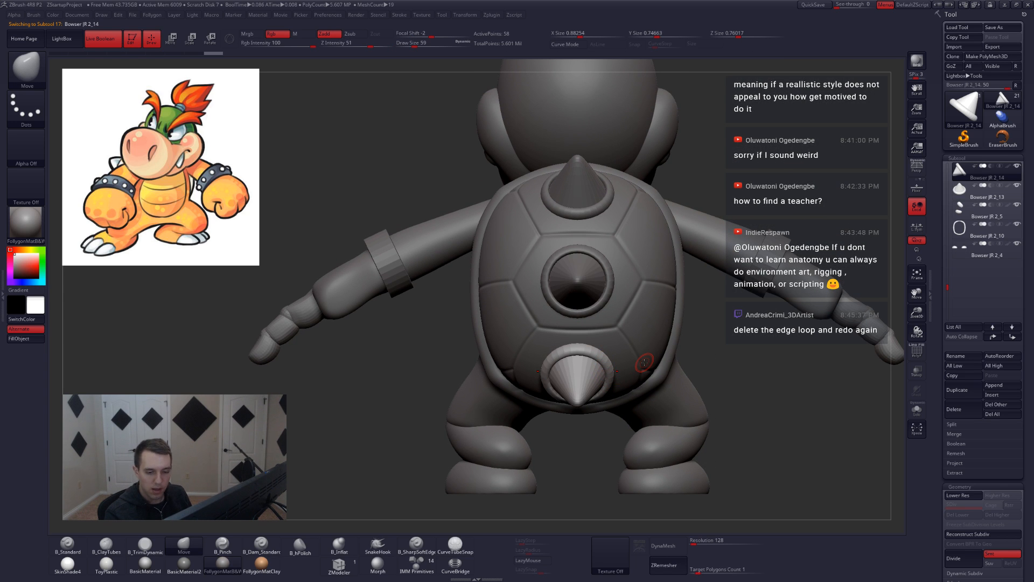
pyautogui.click(958, 384)
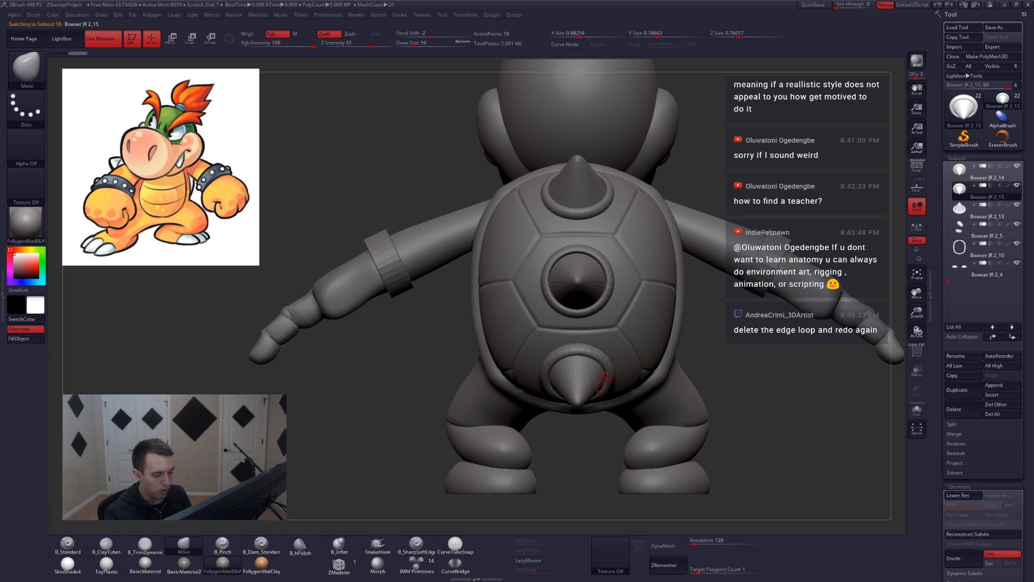
pyautogui.press('w')
pyautogui.moveTo(608, 376); pyautogui.dragTo(608, 452)
pyautogui.moveTo(609, 414)
pyautogui.mouseDown()
pyautogui.moveTo(688, 367)
pyautogui.moveTo(669, 357)
pyautogui.mouseUp()
# Isolate the duplicated spike to place its rotation axis and turn it outward toward the side of the shell.
pyautogui.moveTo(683, 350); pyautogui.dragTo(548, 331, button='right')
pyautogui.press('r')
pyautogui.hotkey('alt', 's')
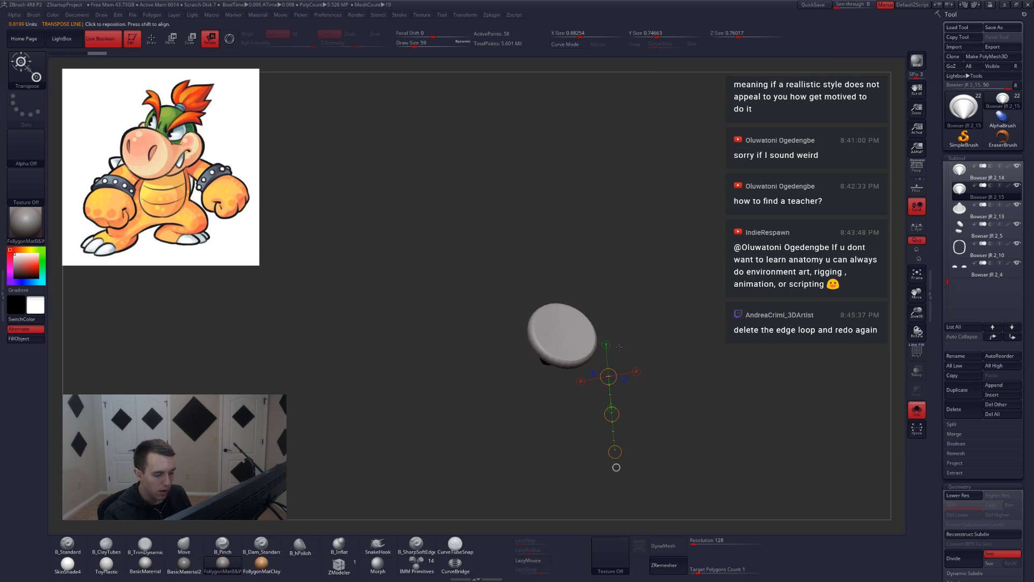
pyautogui.hotkey('shift', 'f')
pyautogui.moveTo(561, 407); pyautogui.dragTo(619, 393, button='right')
pyautogui.click(595, 334)
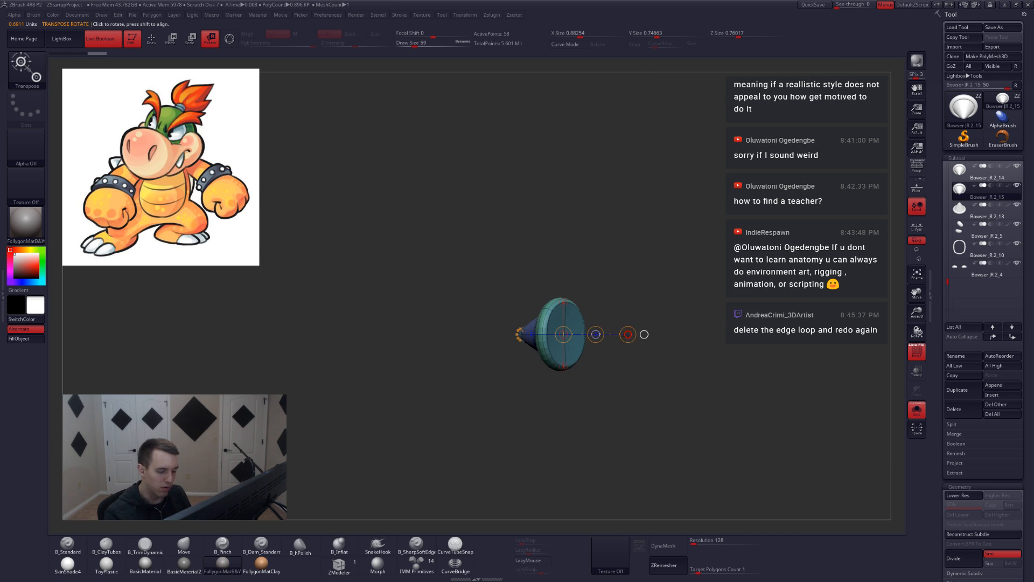
pyautogui.hotkey('alt', 's')
pyautogui.moveTo(628, 334); pyautogui.dragTo(620, 311)
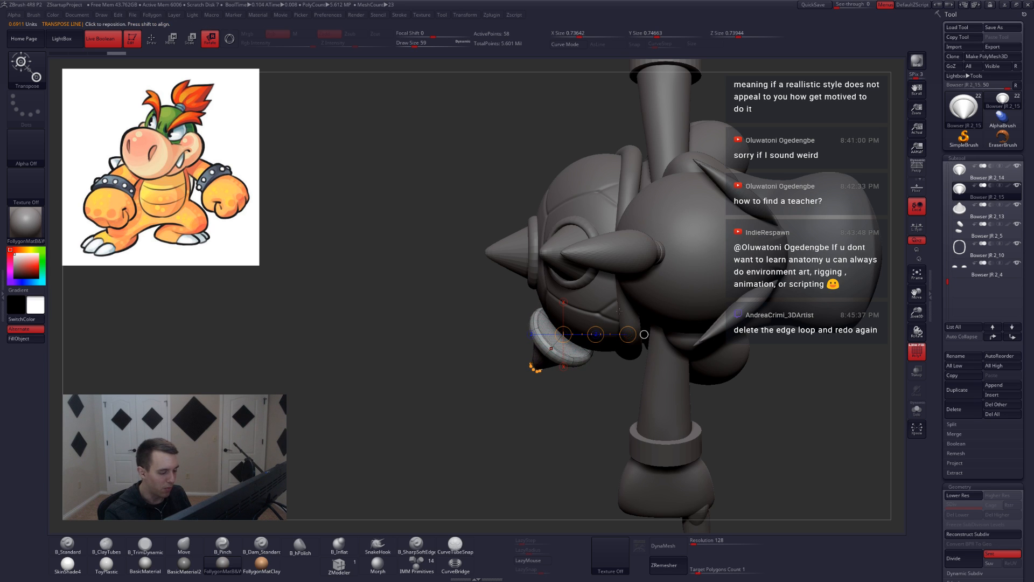
# Tilt the side spike vertically to follow the curve of the shell.
pyautogui.moveTo(620, 311); pyautogui.dragTo(625, 253, button='right')
pyautogui.moveTo(593, 377); pyautogui.dragTo(627, 351, button='right')
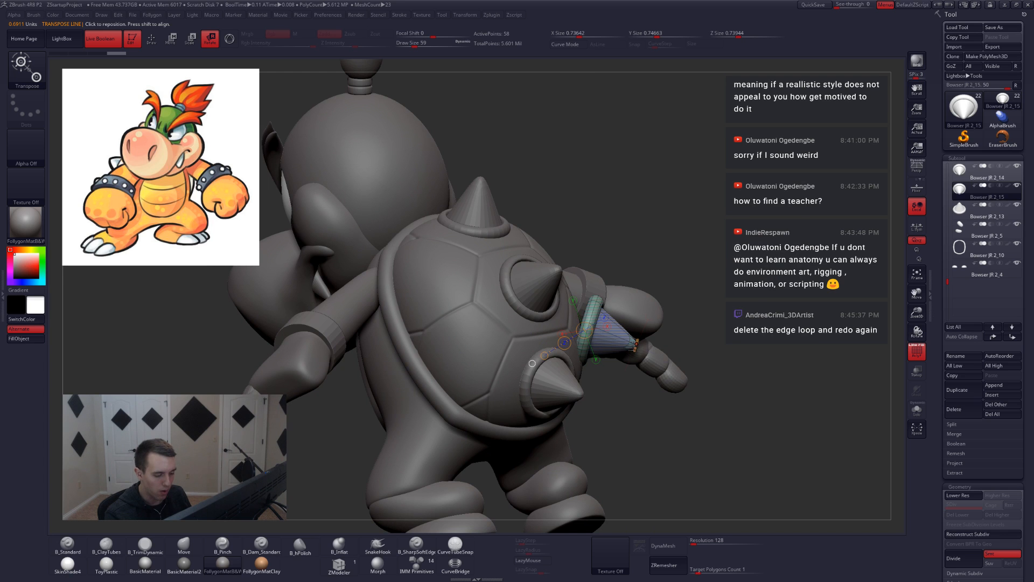
pyautogui.moveTo(636, 345)
pyautogui.mouseDown()
pyautogui.moveTo(728, 347)
pyautogui.moveTo(682, 358)
pyautogui.moveTo(681, 336)
pyautogui.mouseUp()
# Move the side spike over the middle of the lower side plate.
pyautogui.press('w')
pyautogui.moveTo(692, 348); pyautogui.dragTo(651, 335, button='right')
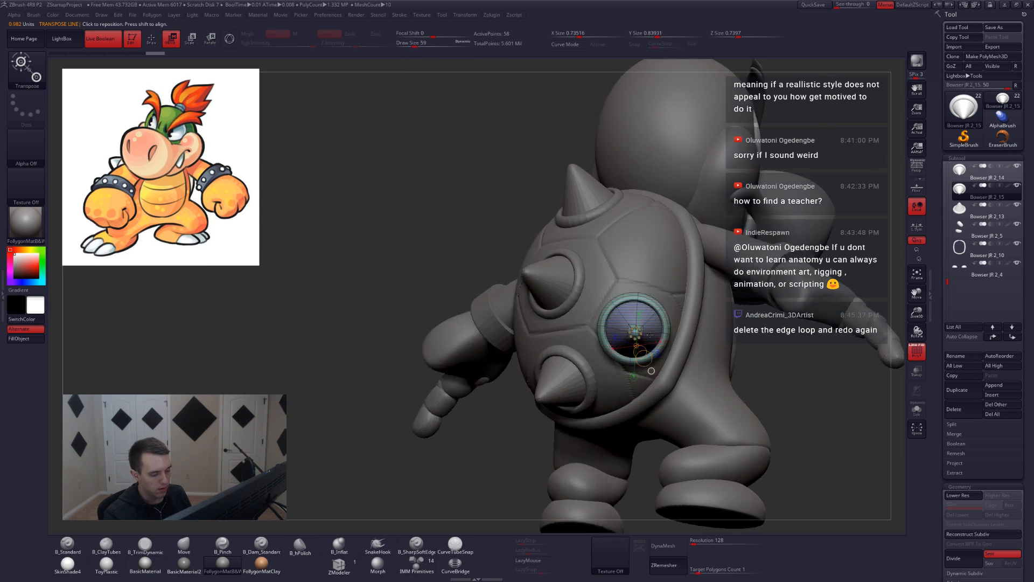
pyautogui.moveTo(651, 371); pyautogui.dragTo(607, 365, button='right')
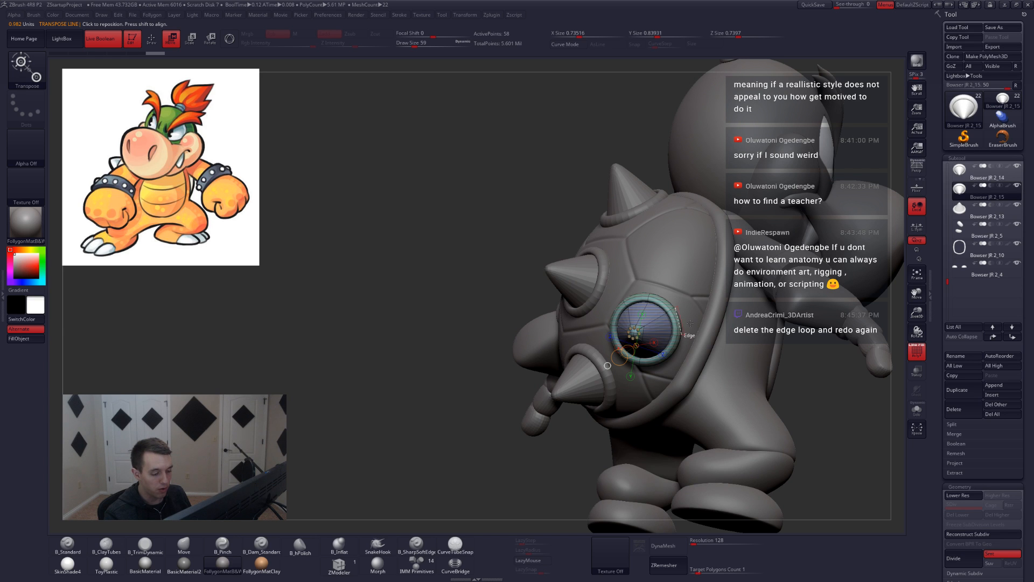
pyautogui.press('2')
pyautogui.click(717, 549)
pyautogui.moveTo(660, 338); pyautogui.dragTo(684, 326, button='right')
pyautogui.keyDown('shift'); pyautogui.moveTo(669, 323); pyautogui.dragTo(670, 394); pyautogui.keyUp('shift')
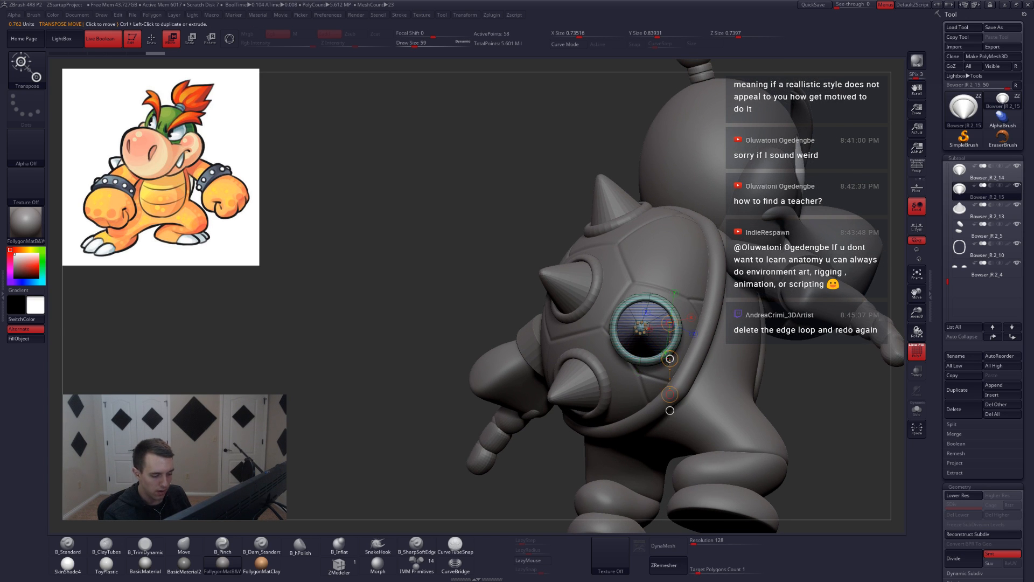
# Adjust the side spike's rotation and shift it inward toward the shell surface.
pyautogui.press('r')
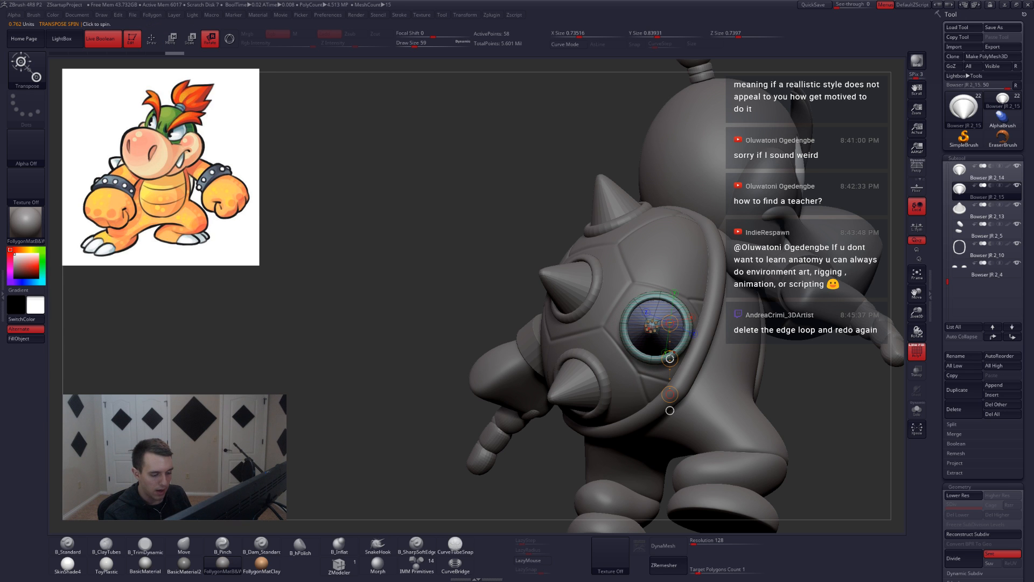
pyautogui.moveTo(644, 367); pyautogui.dragTo(702, 407, button='right')
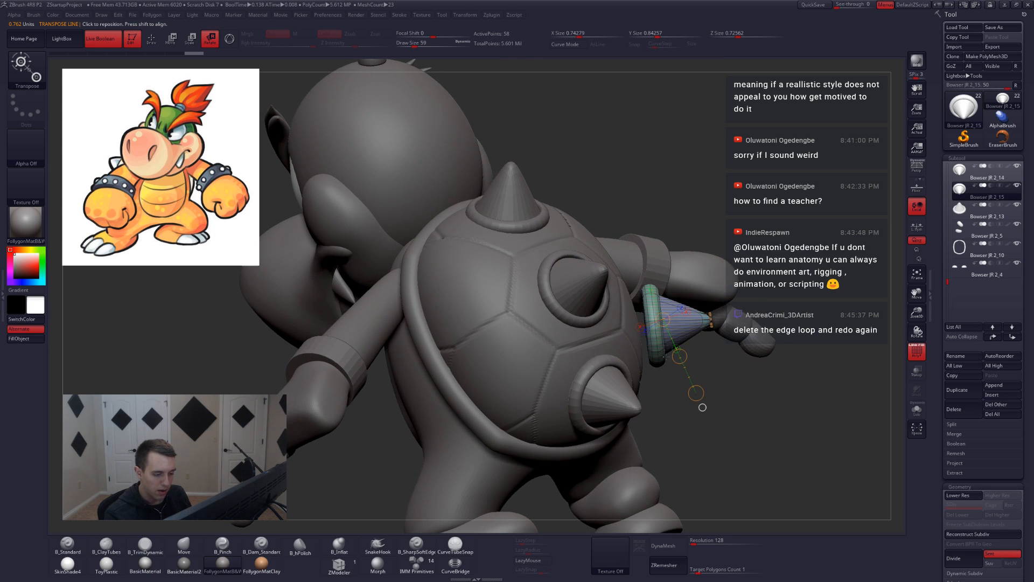
pyautogui.moveTo(702, 407); pyautogui.dragTo(670, 417)
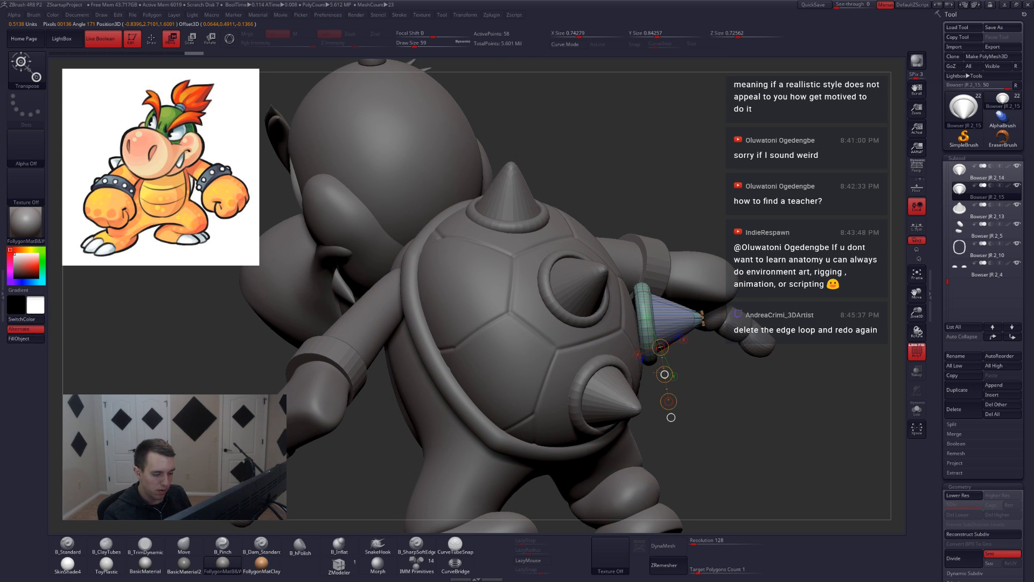
# Rotate the side spike until its base ring lies parallel to the lower side plate.
pyautogui.press('r')
pyautogui.moveTo(650, 371); pyautogui.dragTo(704, 337)
pyautogui.moveTo(685, 338)
pyautogui.mouseDown(button='right')
pyautogui.moveTo(693, 360)
pyautogui.moveTo(670, 351)
pyautogui.moveTo(690, 345)
pyautogui.moveTo(677, 349)
pyautogui.mouseUp(button='right')
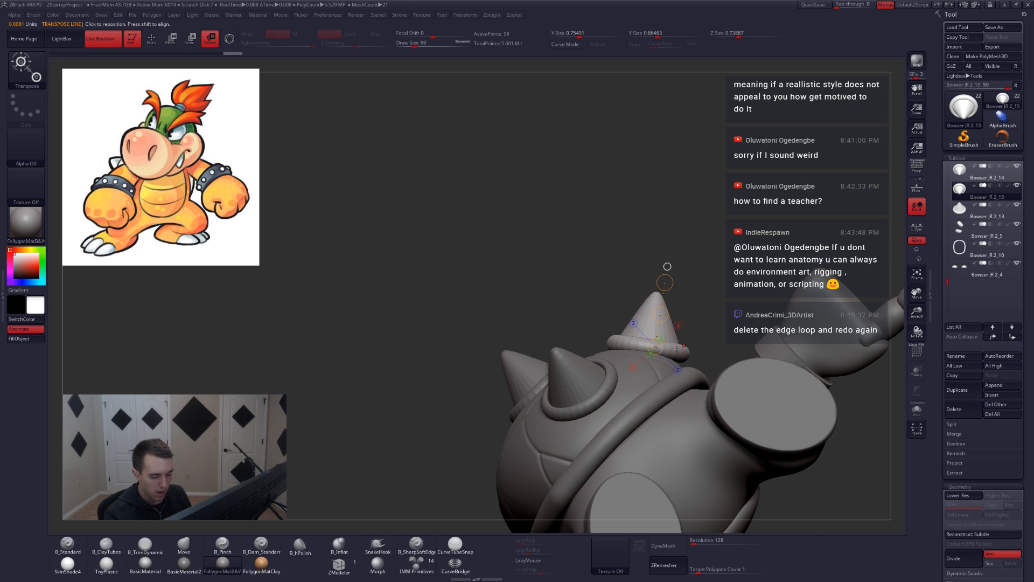
pyautogui.moveTo(682, 345); pyautogui.dragTo(684, 416)
pyautogui.moveTo(711, 310); pyautogui.dragTo(716, 307)
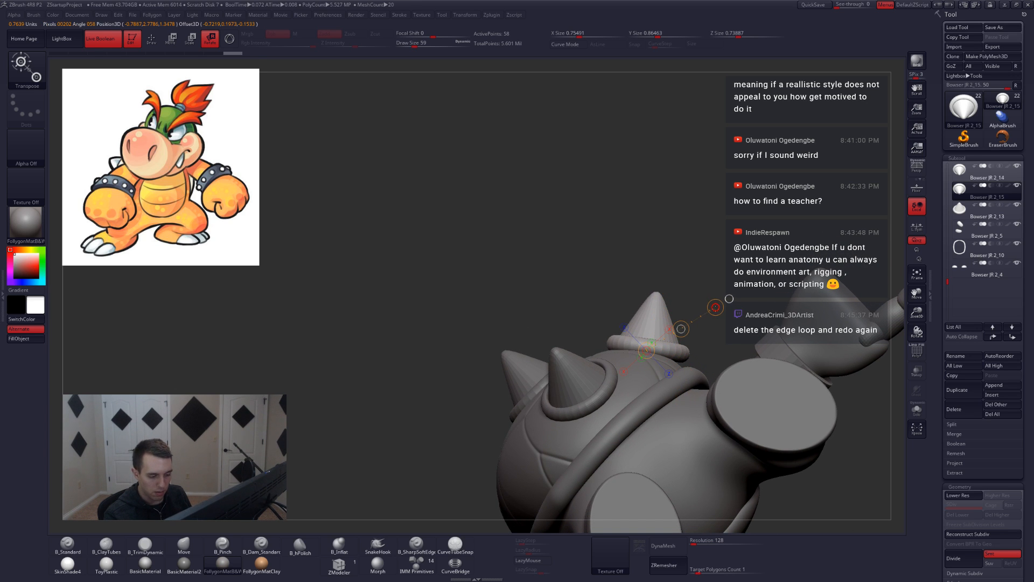
# Check the lower side spike alone and against the shell, and fine-tune its position so the base sits on the plate.
pyautogui.press('w')
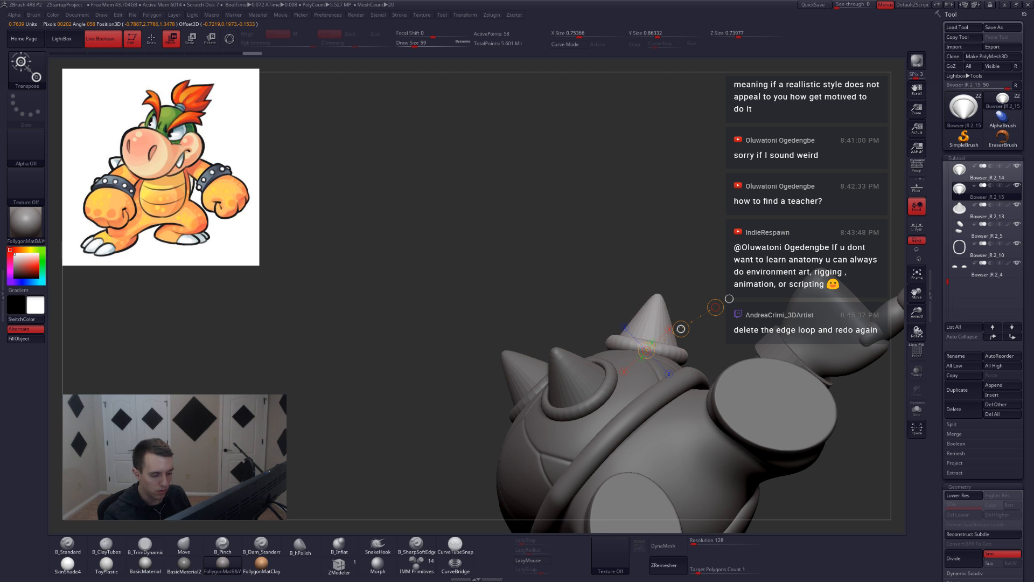
pyautogui.press('q')
pyautogui.moveTo(681, 329)
pyautogui.mouseDown(button='right')
pyautogui.moveTo(651, 369)
pyautogui.moveTo(665, 377)
pyautogui.moveTo(673, 341)
pyautogui.mouseUp(button='right')
pyautogui.hotkey('shift', 's')
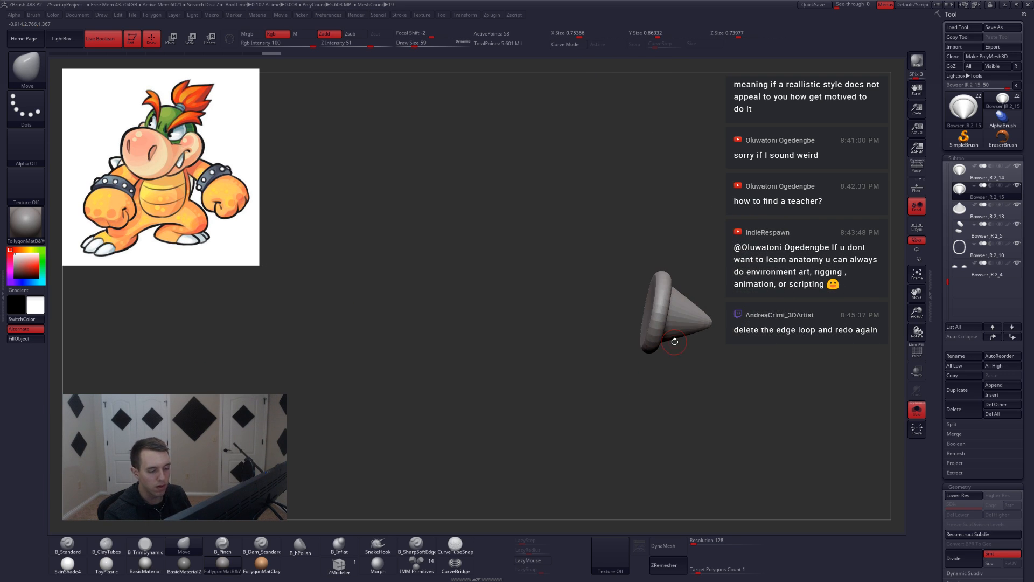
pyautogui.press('w')
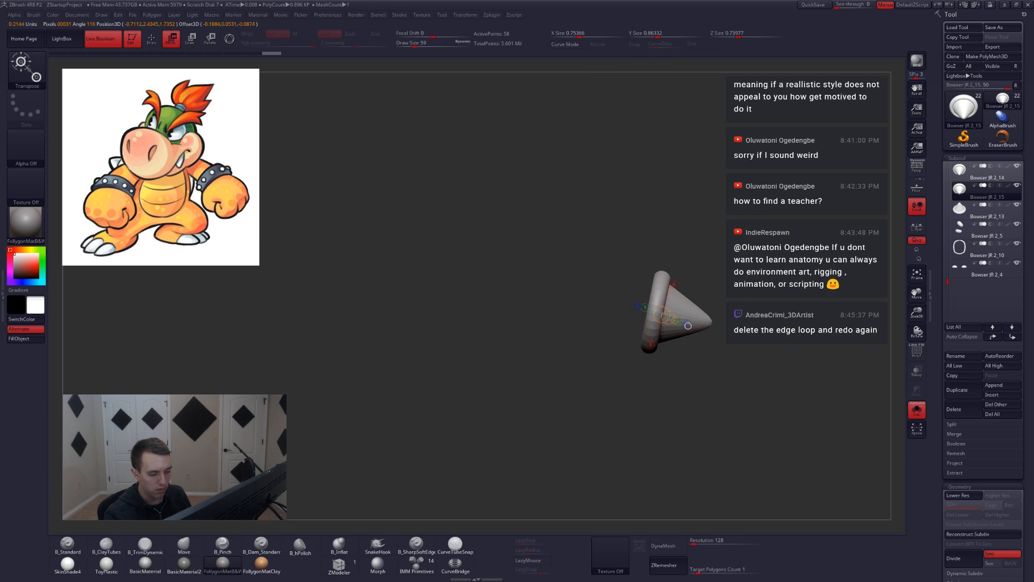
pyautogui.hotkey('shift', 's')
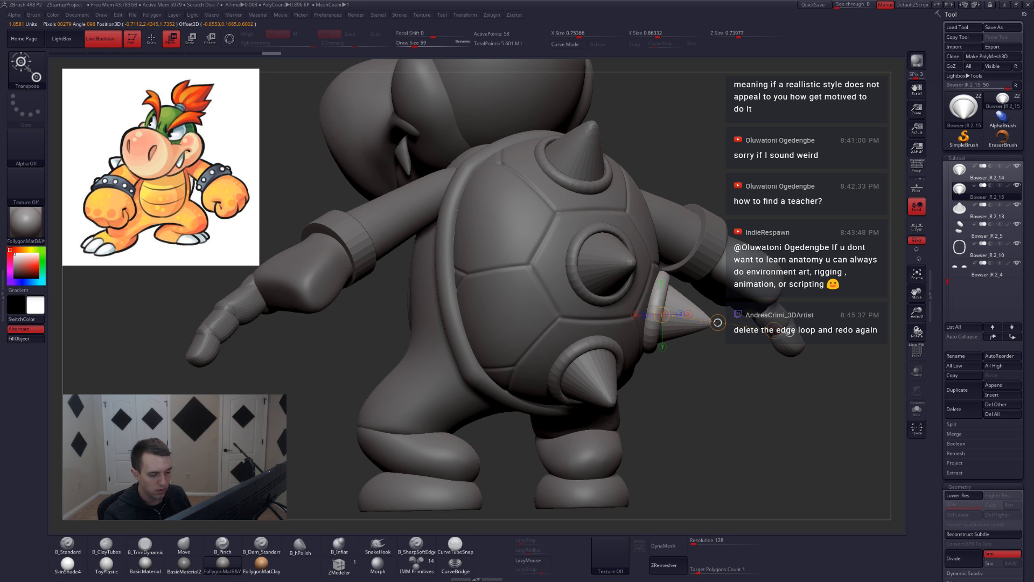
pyautogui.press('q')
pyautogui.moveTo(851, 323); pyautogui.dragTo(734, 322)
pyautogui.moveTo(781, 283); pyautogui.dragTo(781, 257, button='right')
pyautogui.press('w')
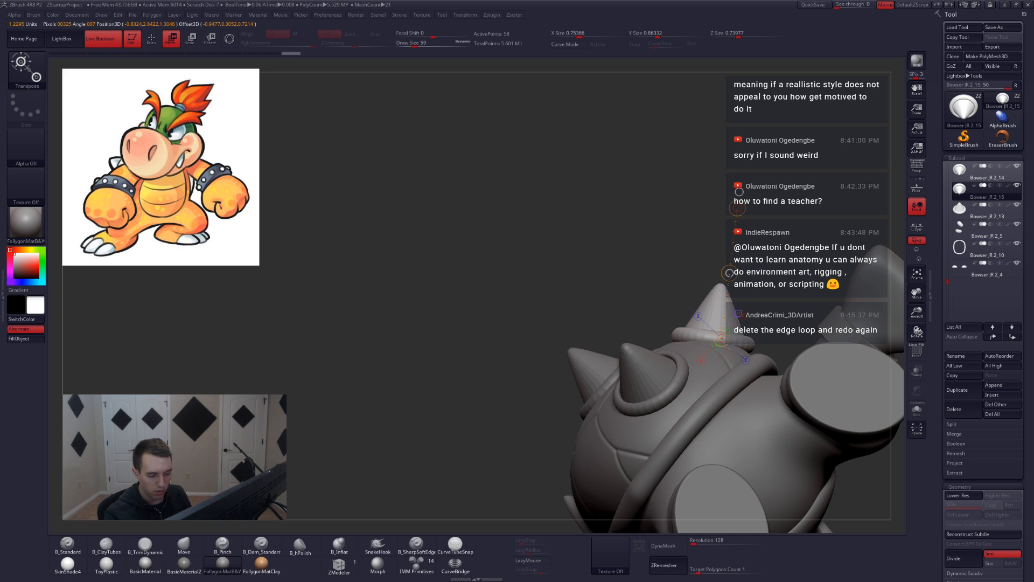
# Duplicate the lower side spike and move the copy straight up to the upper side plate.
pyautogui.press('q')
pyautogui.moveTo(739, 192)
pyautogui.mouseDown(button='right')
pyautogui.moveTo(728, 378)
pyautogui.moveTo(692, 340)
pyautogui.moveTo(673, 356)
pyautogui.mouseUp(button='right')
pyautogui.press('b')
pyautogui.press('m')
pyautogui.press('v')
pyautogui.press('w')
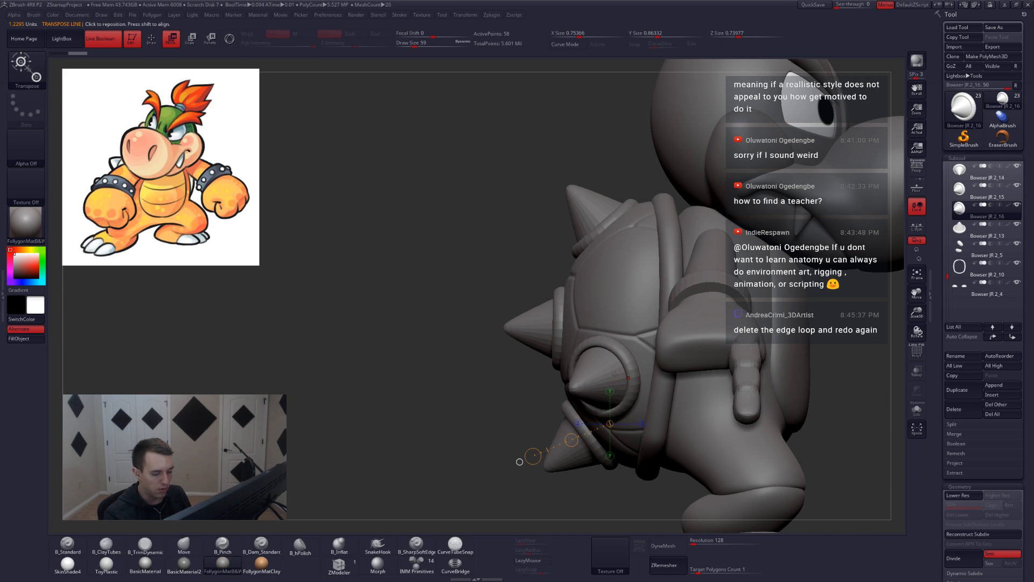
pyautogui.keyDown('shift'); pyautogui.moveTo(620, 385); pyautogui.dragTo(620, 477); pyautogui.keyUp('shift')
pyautogui.moveTo(620, 432); pyautogui.dragTo(621, 315)
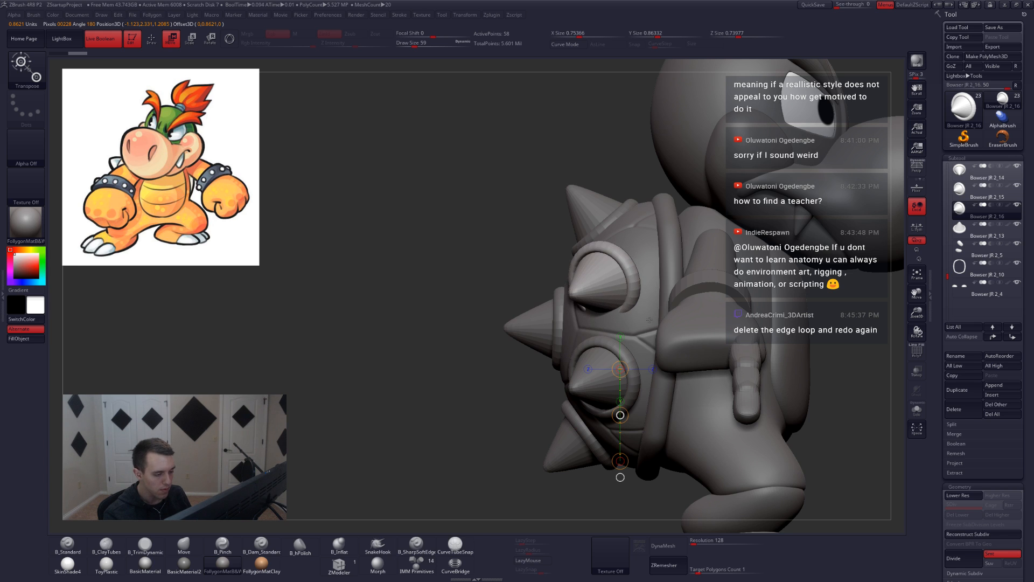
# Rotate the upper side spike to match the shell's curvature and move it in toward the surface.
pyautogui.moveTo(625, 329); pyautogui.dragTo(646, 326, button='right')
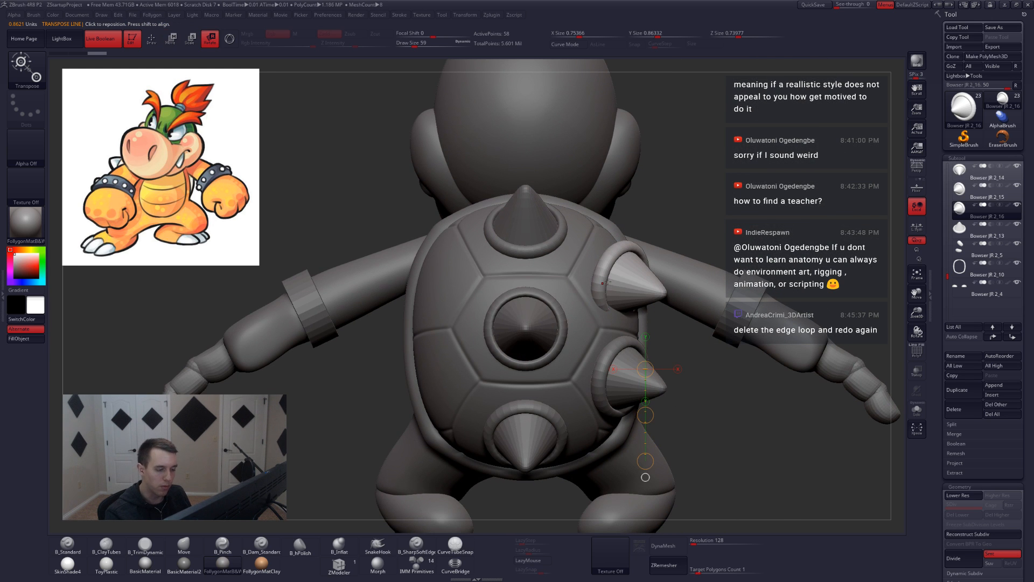
pyautogui.keyDown('shift'); pyautogui.moveTo(604, 282); pyautogui.dragTo(699, 219); pyautogui.keyUp('shift')
pyautogui.press('w')
pyautogui.moveTo(656, 296); pyautogui.dragTo(682, 323, button='right')
pyautogui.moveTo(689, 313)
pyautogui.mouseDown()
pyautogui.moveTo(736, 301)
pyautogui.moveTo(692, 319)
pyautogui.mouseUp()
pyautogui.press('r')
pyautogui.press('w')
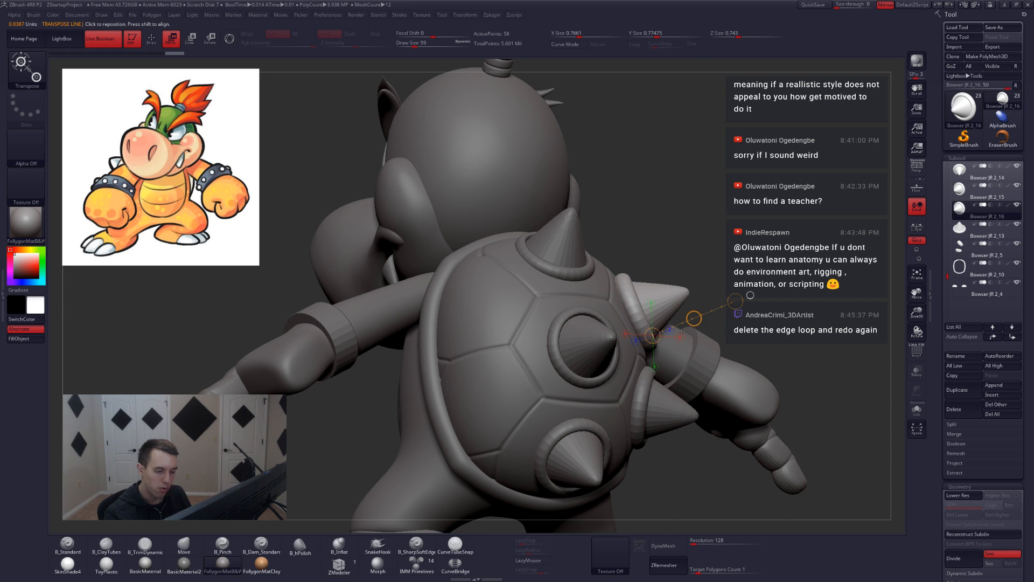
# Slide the upper side spike to the center of its shell plate.
pyautogui.press('q')
pyautogui.moveTo(692, 319)
pyautogui.mouseDown(button='right')
pyautogui.moveTo(653, 358)
pyautogui.moveTo(634, 358)
pyautogui.mouseUp(button='right')
pyautogui.press('w')
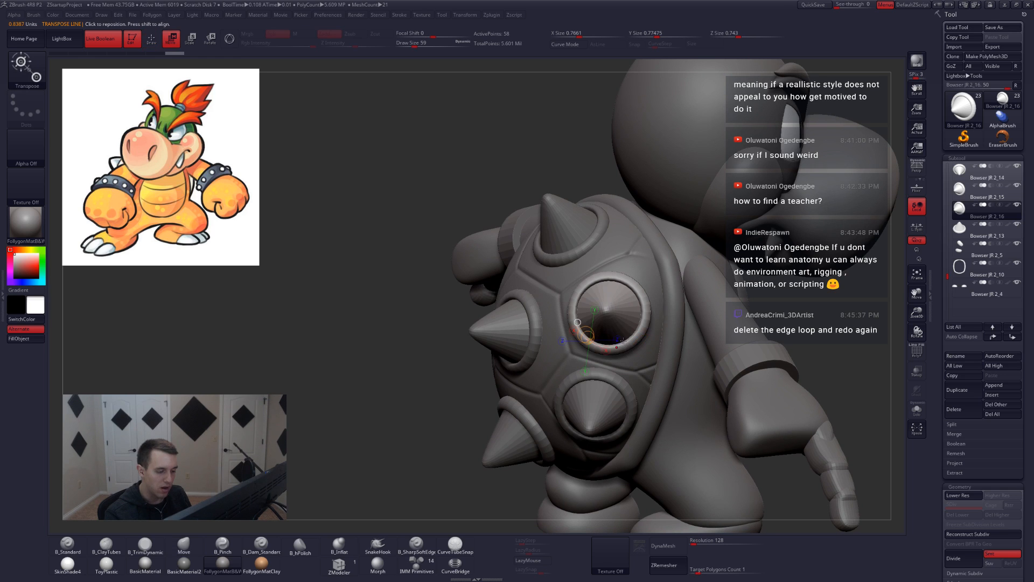
pyautogui.moveTo(627, 370); pyautogui.dragTo(630, 368)
pyautogui.press('q')
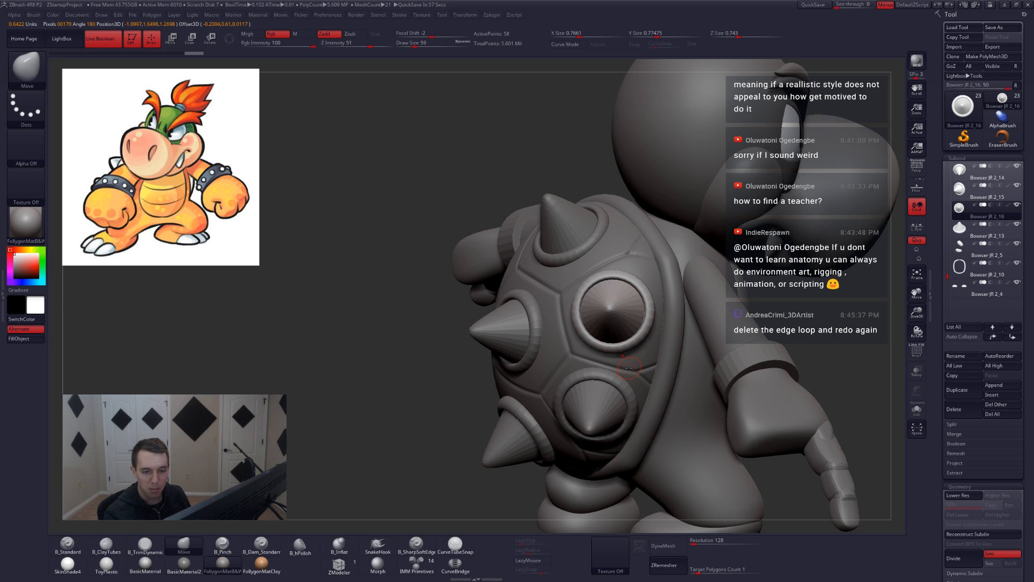
# Isolate the upper side spike to refine its rotation, and nudge it until its base is seated on the shell.
pyautogui.moveTo(640, 385); pyautogui.dragTo(643, 362, button='right')
pyautogui.hotkey('shift', 's')
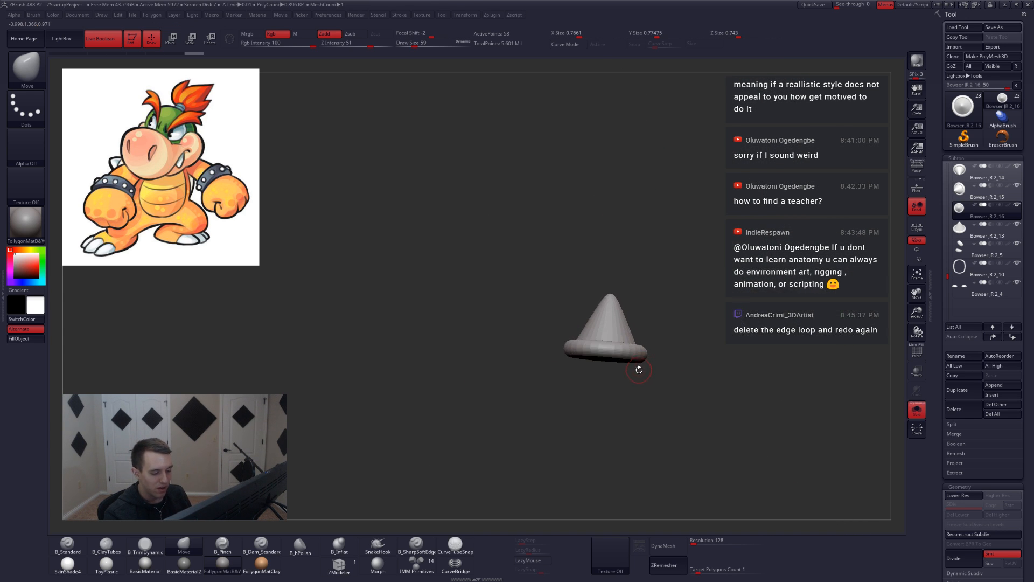
pyautogui.press('r')
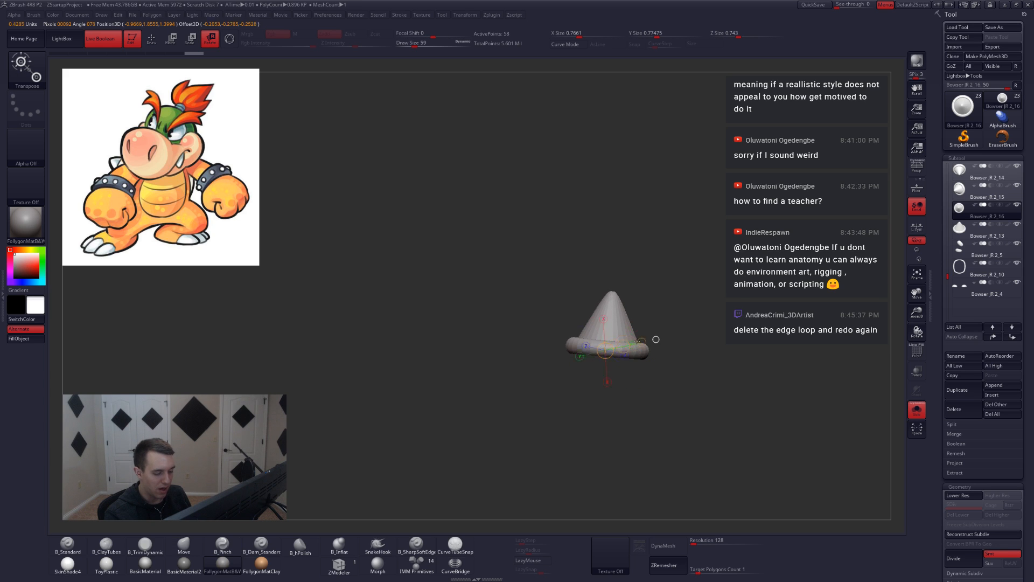
pyautogui.moveTo(605, 351); pyautogui.dragTo(721, 308)
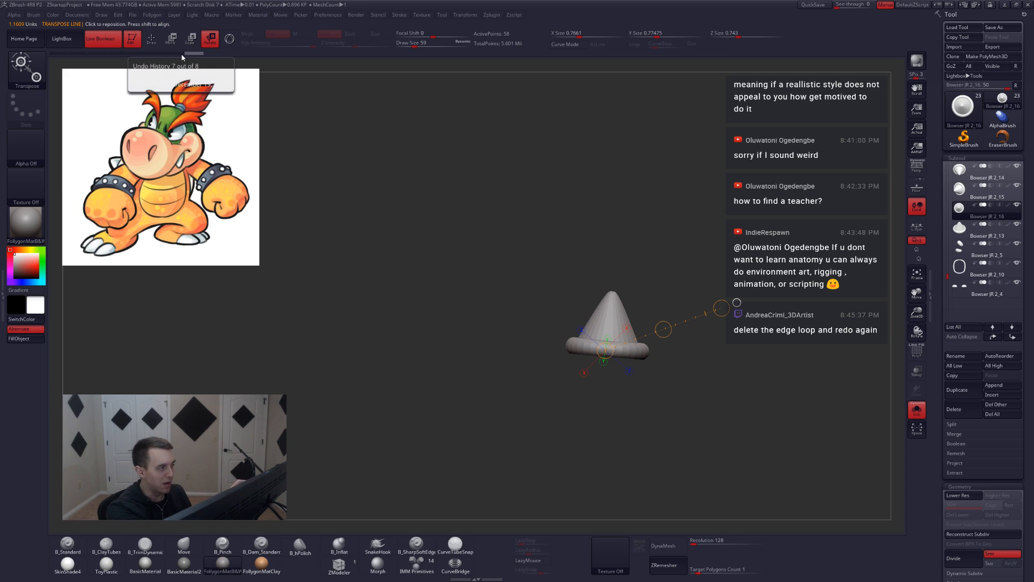
pyautogui.hotkey('shift', 's')
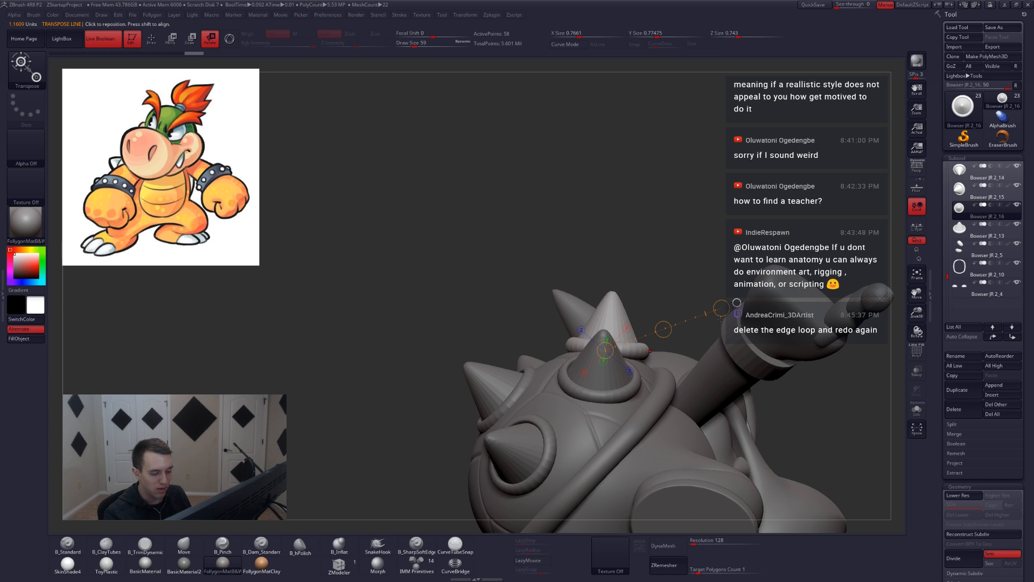
pyautogui.press('w')
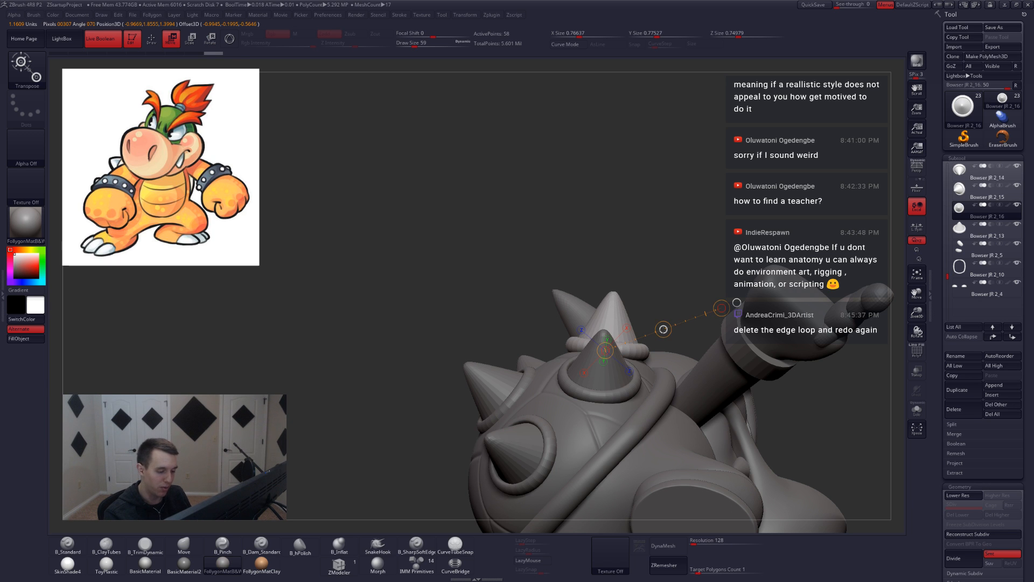
pyautogui.moveTo(662, 327); pyautogui.dragTo(663, 330)
pyautogui.press('q')
pyautogui.moveTo(655, 407)
pyautogui.mouseDown(button='right')
pyautogui.moveTo(663, 379)
pyautogui.moveTo(695, 371)
pyautogui.moveTo(673, 377)
pyautogui.moveTo(654, 352)
pyautogui.moveTo(679, 357)
pyautogui.moveTo(666, 351)
pyautogui.moveTo(636, 386)
pyautogui.mouseUp(button='right')
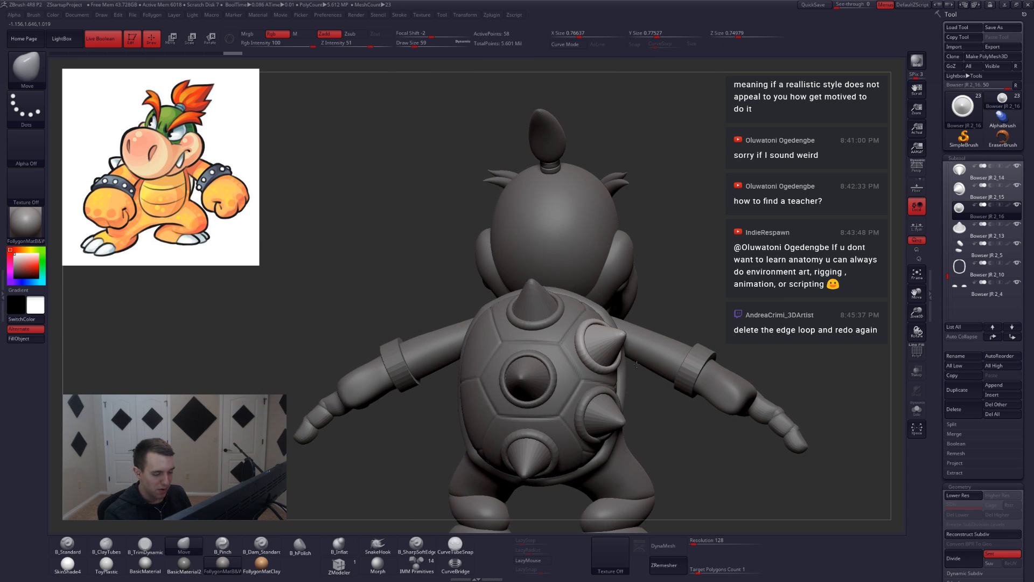
# Merge the lower side spike with the upper side spike below it into a single subtool.
pyautogui.keyDown('ctrl'); pyautogui.moveTo(706, 367); pyautogui.dragTo(678, 338, button='right'); pyautogui.keyUp('ctrl')
pyautogui.keyDown('alt'); pyautogui.click(601, 305); pyautogui.keyUp('alt')
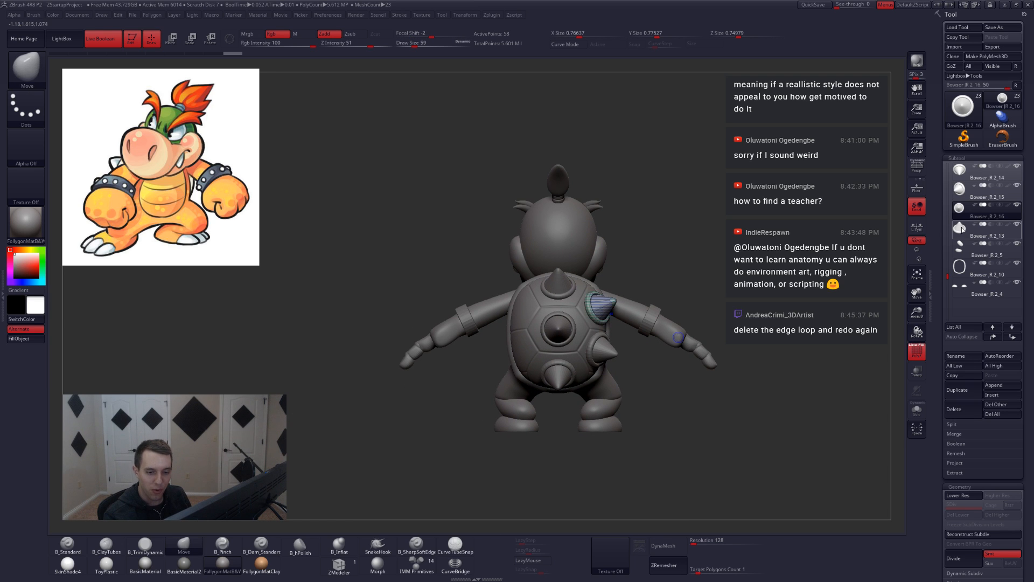
pyautogui.click(958, 197)
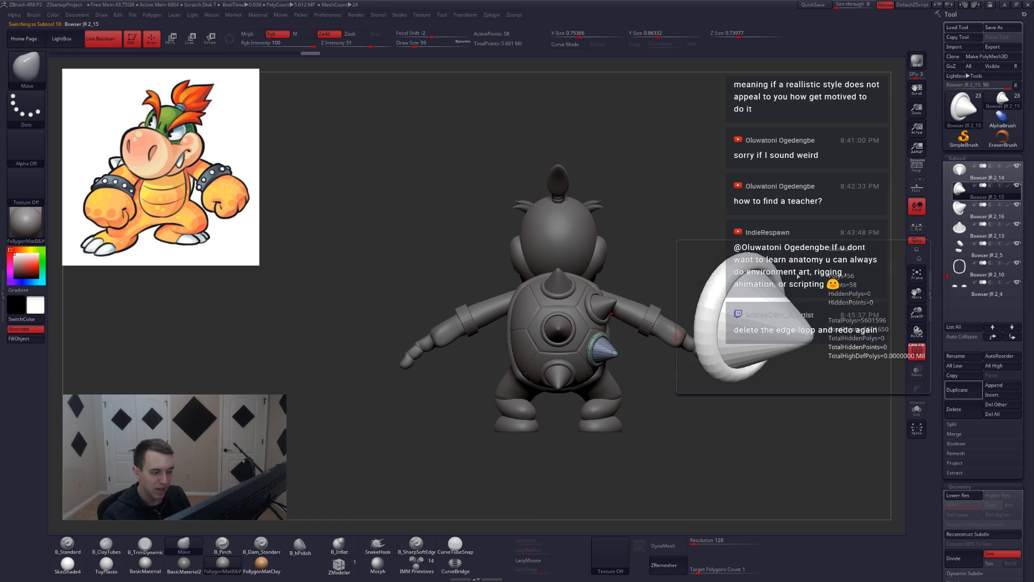
pyautogui.hotkey('ctrl', 'shift', 'd')
pyautogui.click(762, 293)
pyautogui.press('Return')
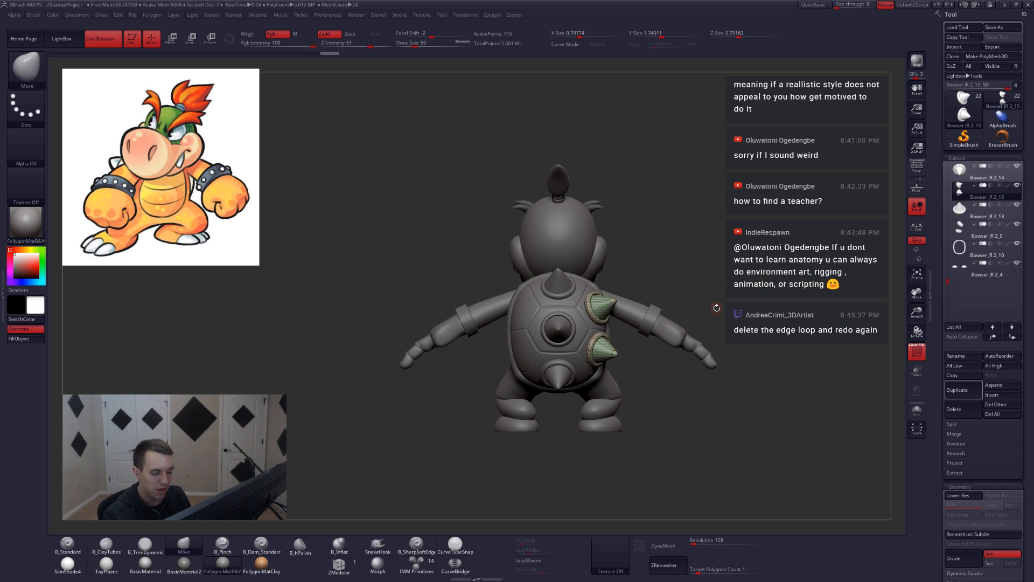
# Mirror and weld the two side spikes across to the opposite side of the shell.
pyautogui.hotkey('shift', 'f')
pyautogui.hotkey('ctrl', 'shift', 'd')
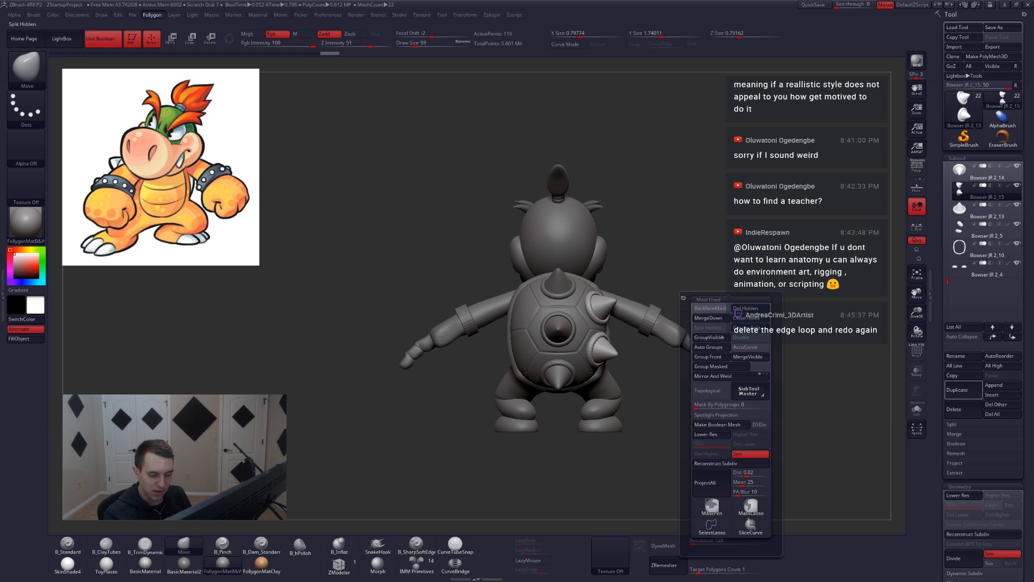
pyautogui.click(714, 376)
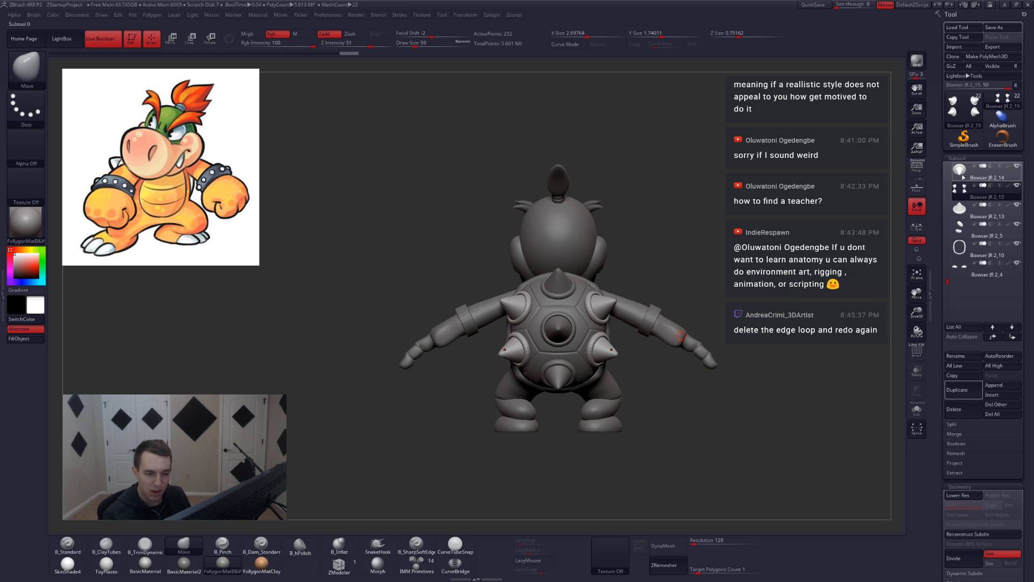
# Merge the center spike subtool Bowser JR 2_12 with the three spike subtools below it, and quick-save the project.
pyautogui.keyDown('alt'); pyautogui.click(681, 335); pyautogui.keyUp('alt')
pyautogui.moveTo(943, 282); pyautogui.dragTo(946, 267)
pyautogui.click(974, 191)
pyautogui.hotkey('ctrl', 'f')
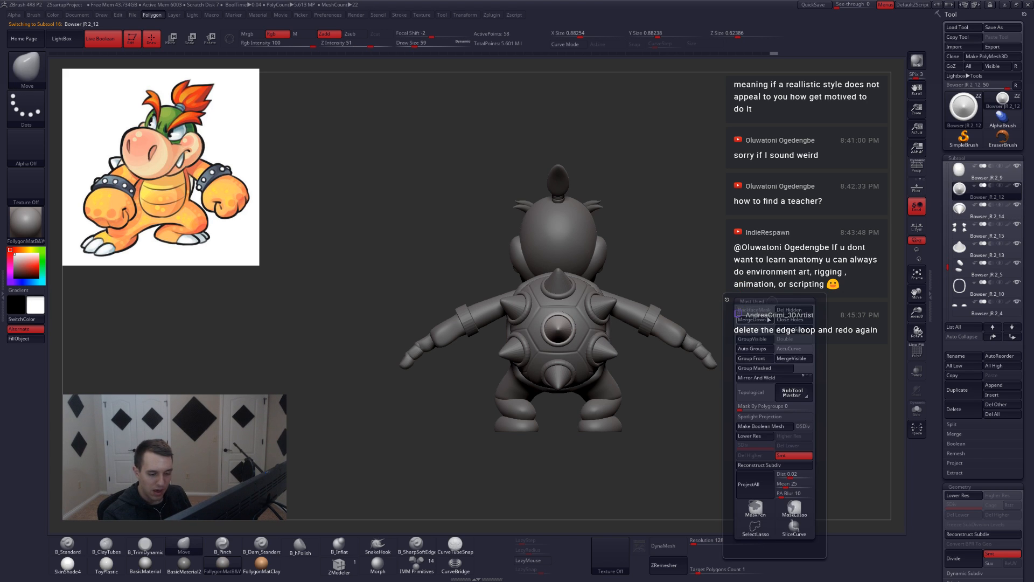
pyautogui.click(762, 320)
pyautogui.click(734, 338)
pyautogui.hotkey('ctrl', 'f')
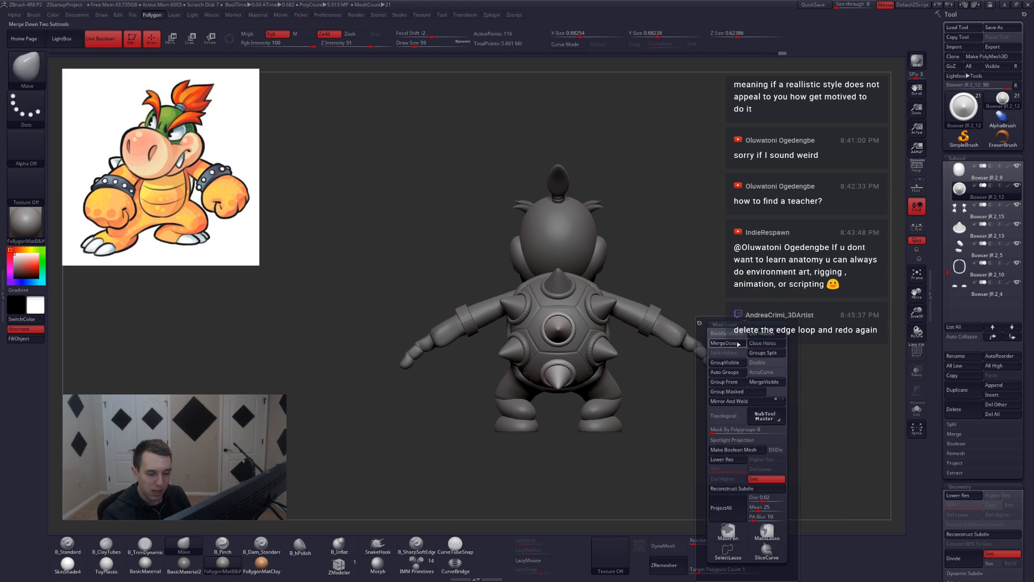
pyautogui.click(733, 345)
pyautogui.click(706, 360)
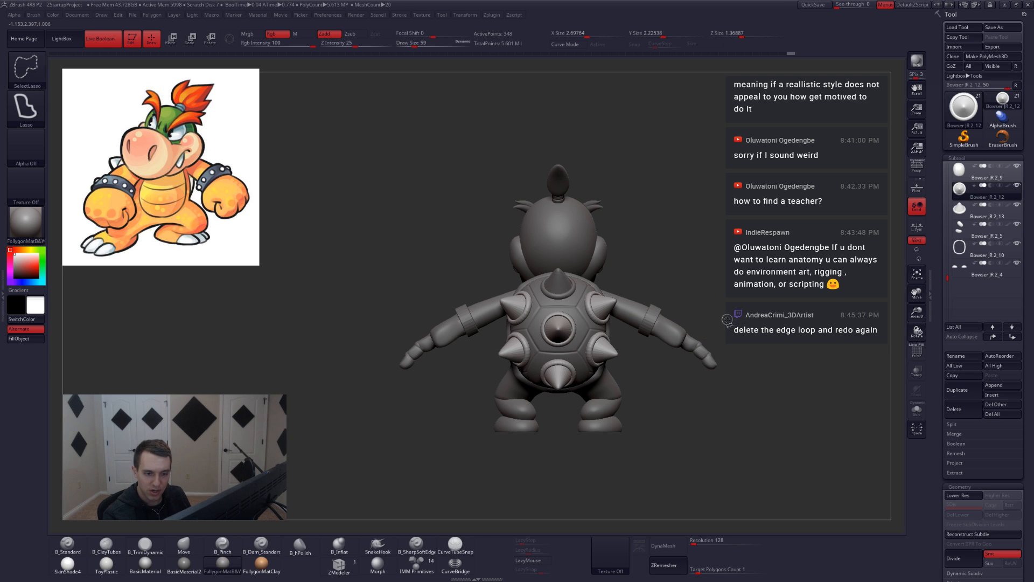
pyautogui.hotkey('ctrl', 'f')
pyautogui.click(733, 345)
pyautogui.click(703, 359)
pyautogui.click(812, 5)
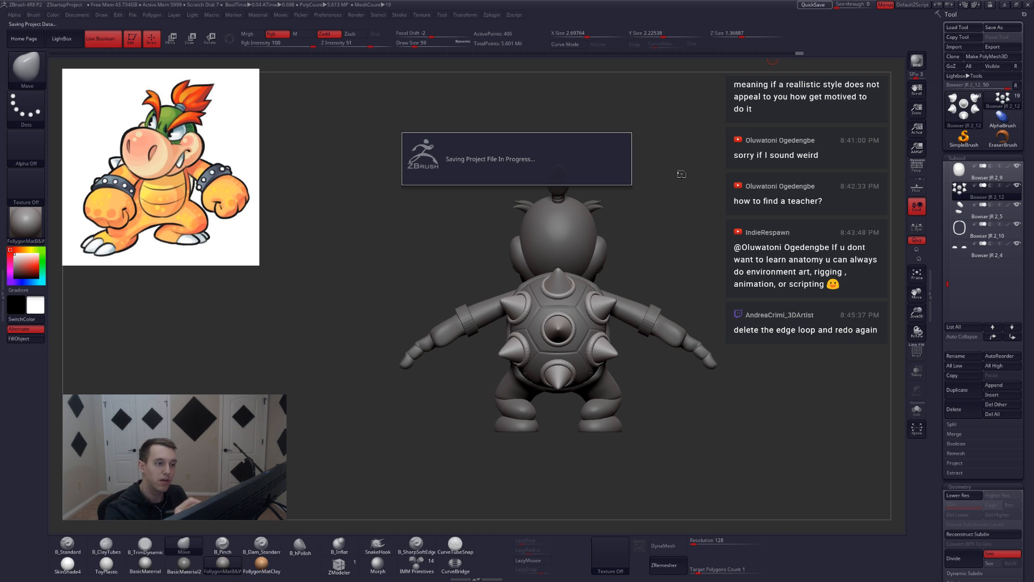
pyautogui.press('t')
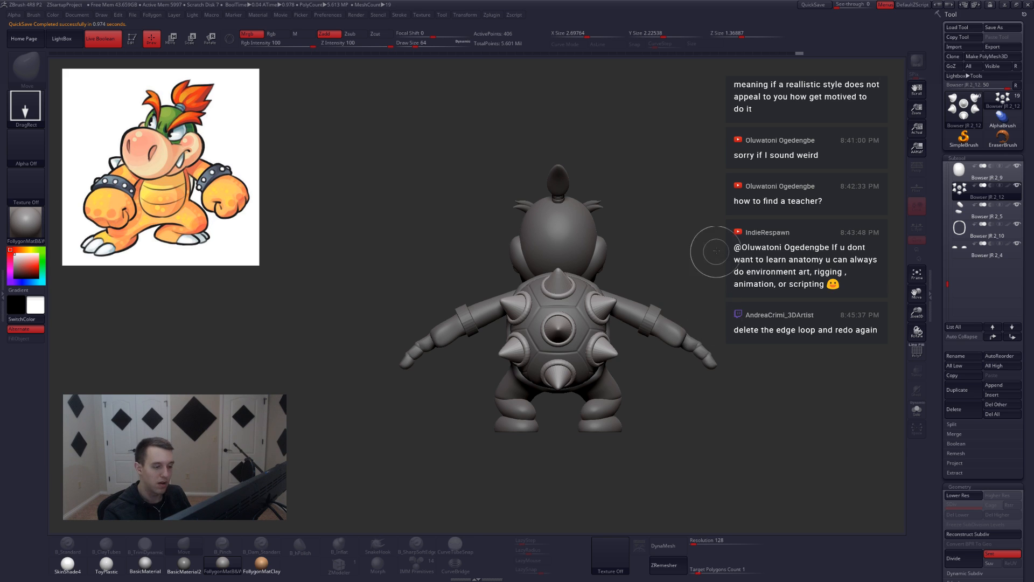
pyautogui.moveTo(714, 251); pyautogui.dragTo(615, 327)
pyautogui.moveTo(542, 369); pyautogui.dragTo(436, 369)
pyautogui.moveTo(448, 317); pyautogui.dragTo(552, 334)
pyautogui.moveTo(651, 243); pyautogui.dragTo(532, 351)
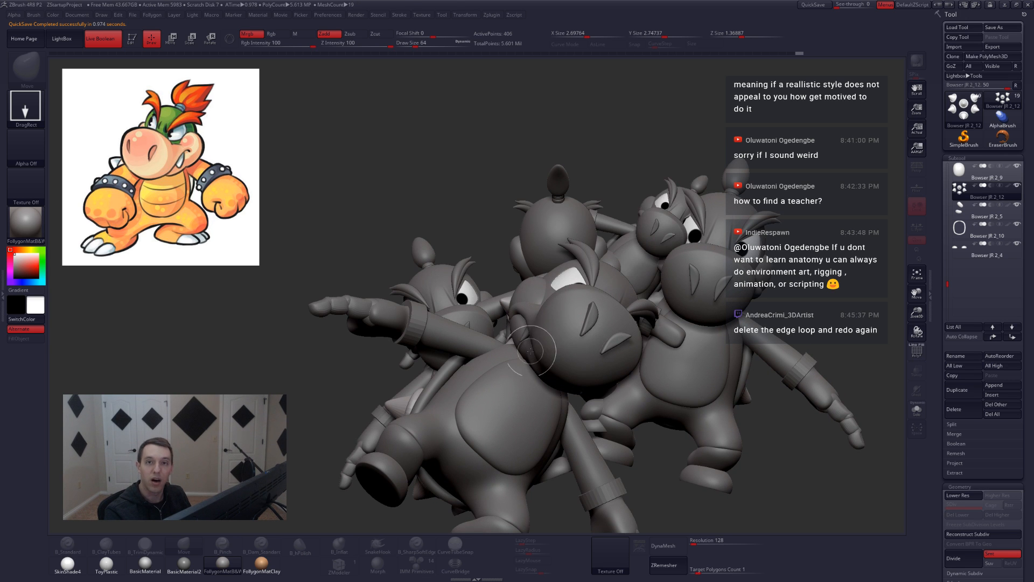
pyautogui.moveTo(470, 260); pyautogui.dragTo(390, 411)
pyautogui.moveTo(337, 310); pyautogui.dragTo(291, 431)
pyautogui.moveTo(533, 329); pyautogui.dragTo(484, 453)
pyautogui.moveTo(673, 226); pyautogui.dragTo(716, 318)
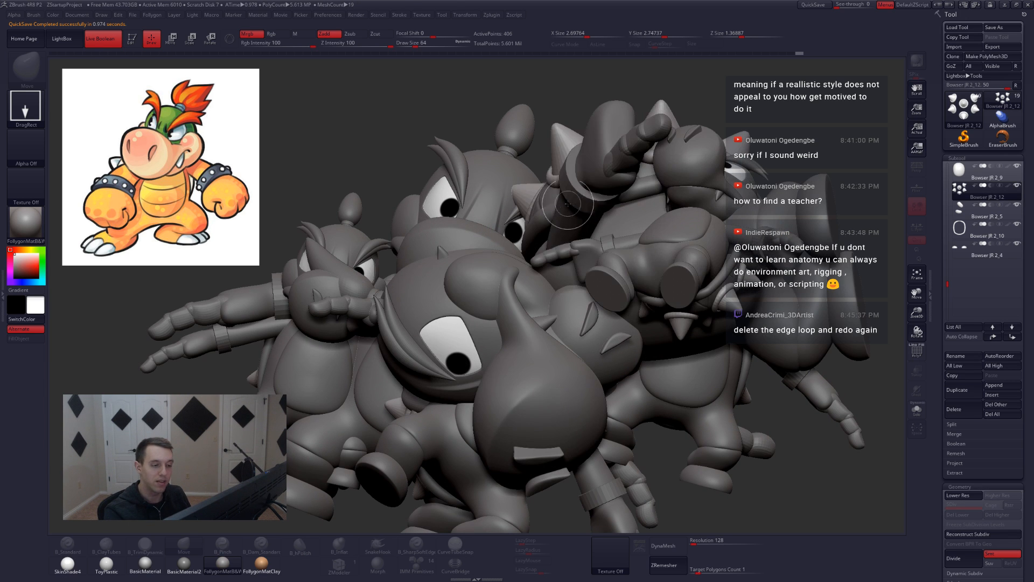
pyautogui.moveTo(547, 205); pyautogui.dragTo(507, 302)
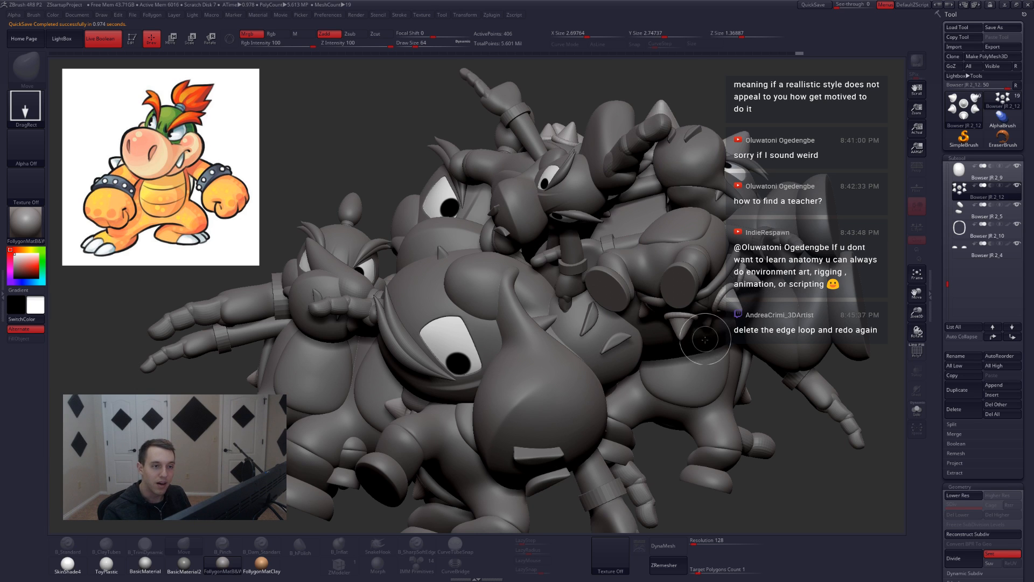
pyautogui.press('r')
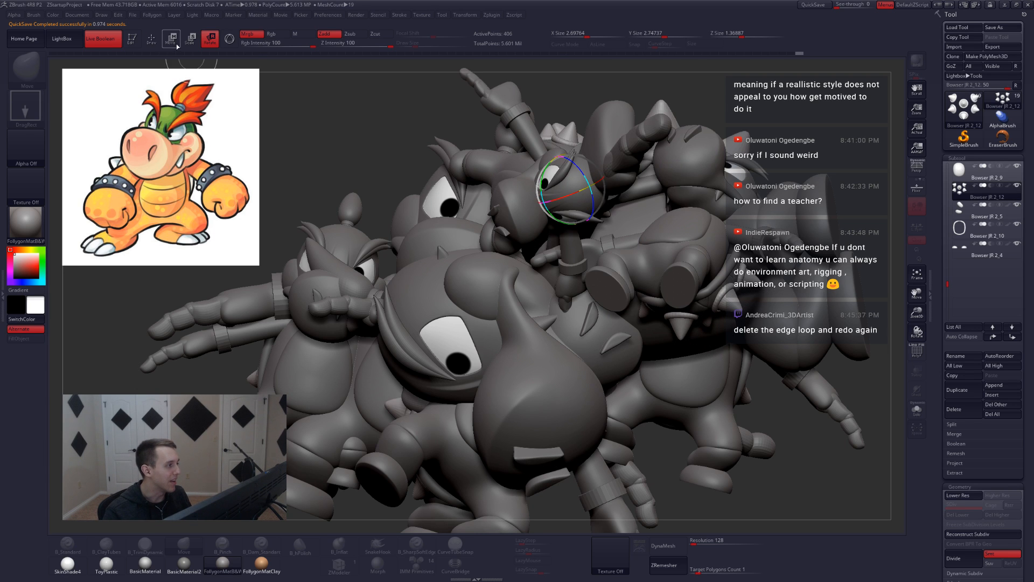
pyautogui.click(174, 15)
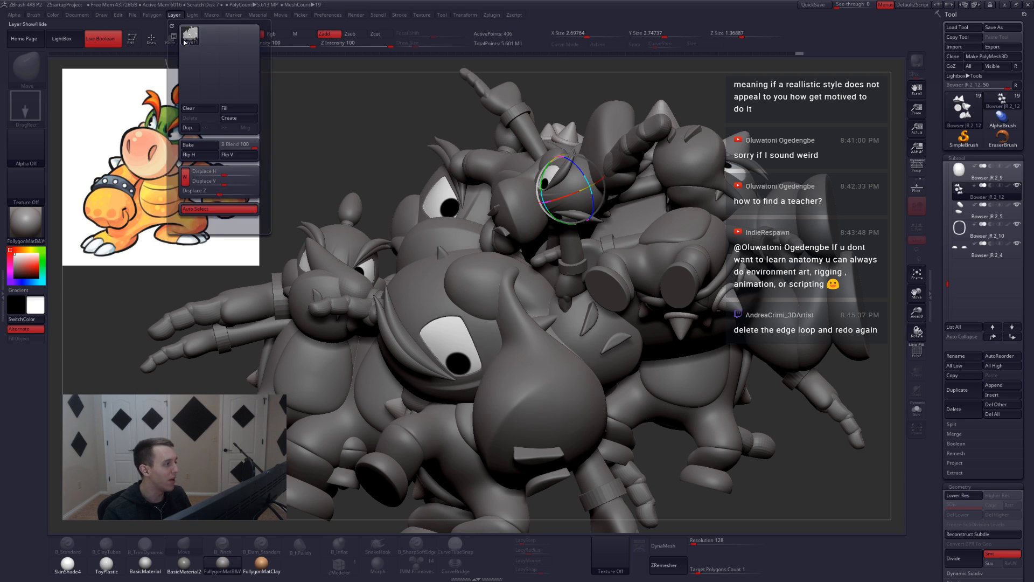
pyautogui.click(211, 108)
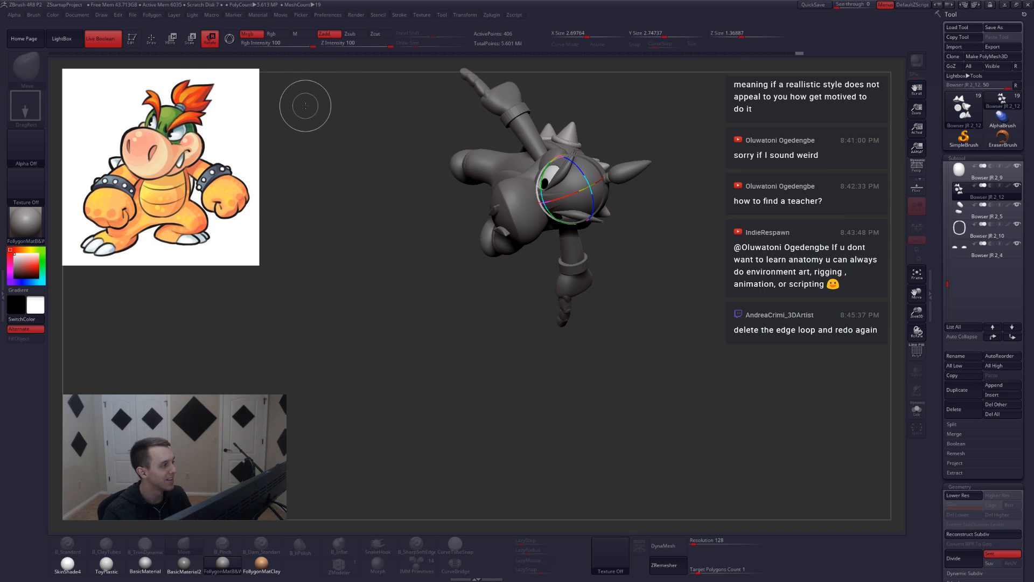
pyautogui.click(130, 38)
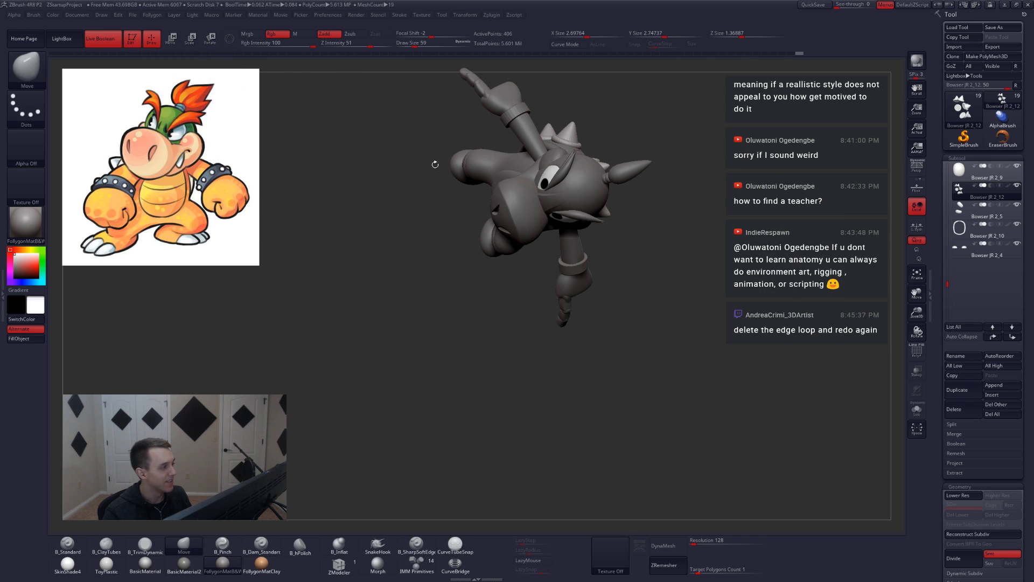
# Quick-save the project with the whole character shown from the front.
pyautogui.moveTo(434, 164)
pyautogui.mouseDown()
pyautogui.moveTo(566, 227)
pyautogui.moveTo(673, 237)
pyautogui.moveTo(711, 258)
pyautogui.moveTo(659, 226)
pyautogui.mouseUp()
pyautogui.keyDown('alt'); pyautogui.moveTo(658, 227); pyautogui.dragTo(667, 270); pyautogui.keyUp('alt')
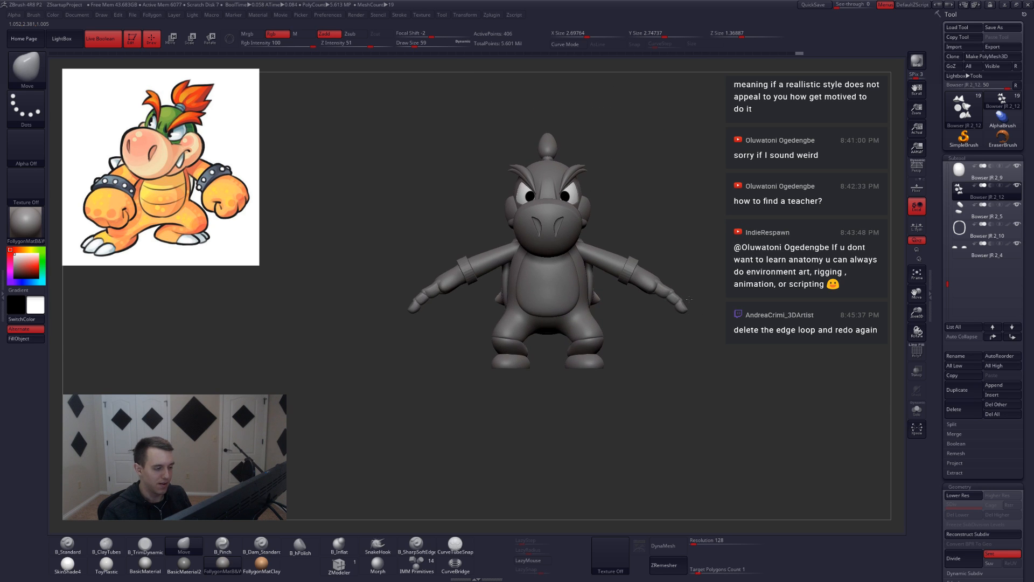
pyautogui.click(814, 4)
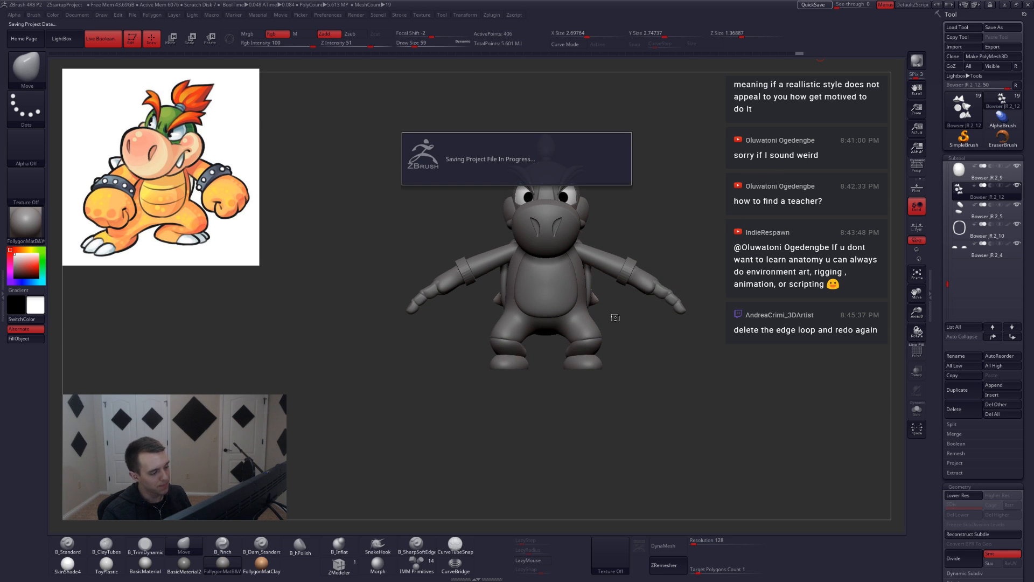
pyautogui.moveTo(615, 318)
pyautogui.mouseDown()
pyautogui.moveTo(546, 262)
pyautogui.moveTo(572, 317)
pyautogui.moveTo(599, 319)
pyautogui.mouseUp()
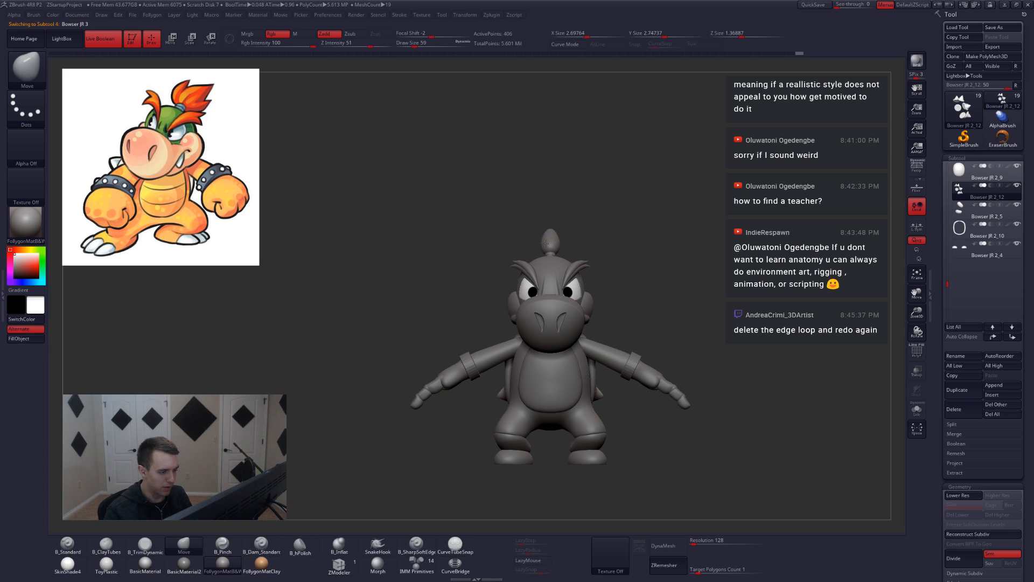
# Remesh the hair tuft on top of the head with ZRemesher at a target polygon count of 0.1.
pyautogui.keyDown('alt'); pyautogui.click(545, 243); pyautogui.keyUp('alt')
pyautogui.keyDown('ctrl'); pyautogui.moveTo(545, 243); pyautogui.dragTo(531, 377, button='right'); pyautogui.keyUp('ctrl')
pyautogui.hotkey('shift', 'f')
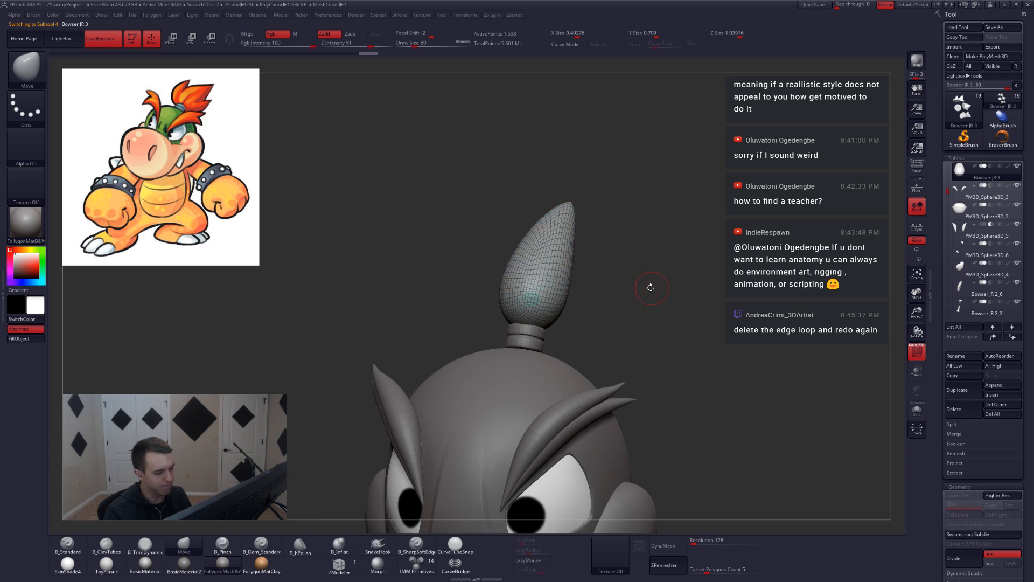
pyautogui.keyDown('ctrl'); pyautogui.moveTo(651, 288); pyautogui.dragTo(593, 240, button='right'); pyautogui.keyUp('ctrl')
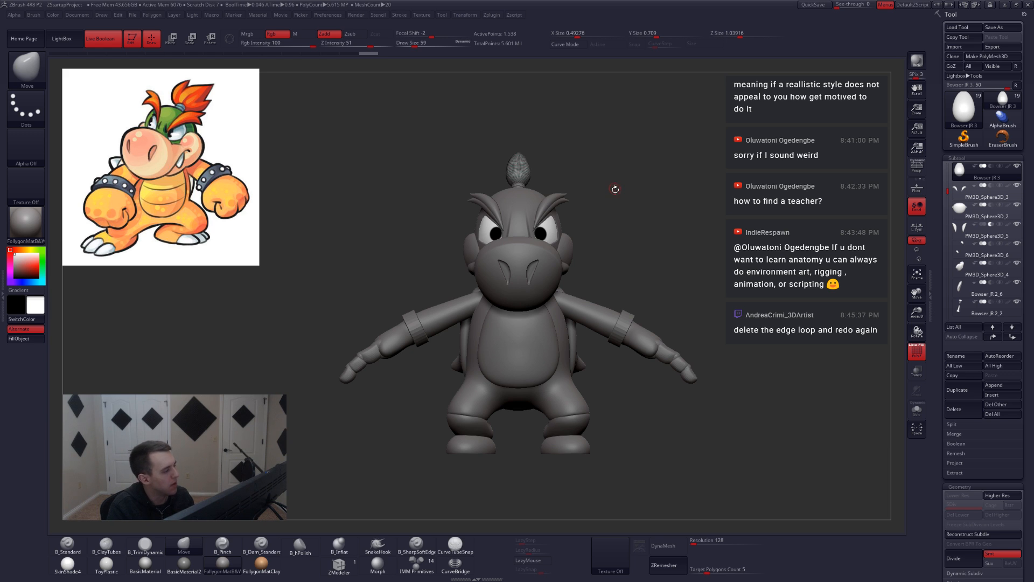
pyautogui.hotkey('shift', 'f')
pyautogui.moveTo(547, 226)
pyautogui.keyDown('ctrl'); pyautogui.mouseDown(button='right')
pyautogui.moveTo(530, 178)
pyautogui.moveTo(563, 284)
pyautogui.moveTo(560, 275)
pyautogui.moveTo(580, 282)
pyautogui.mouseUp(button='right'); pyautogui.keyUp('ctrl')
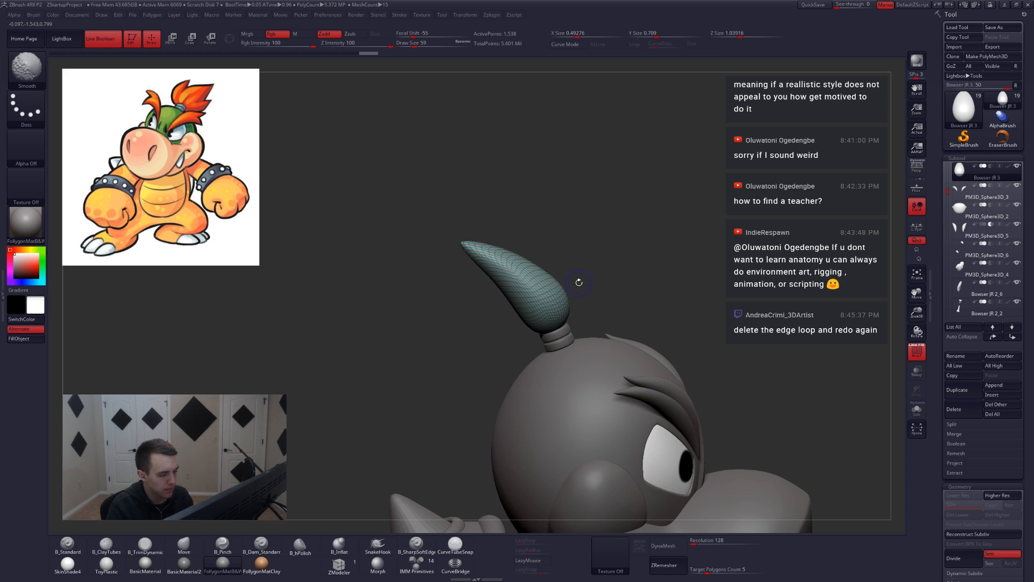
pyautogui.moveTo(704, 575); pyautogui.dragTo(692, 575)
pyautogui.click(668, 565)
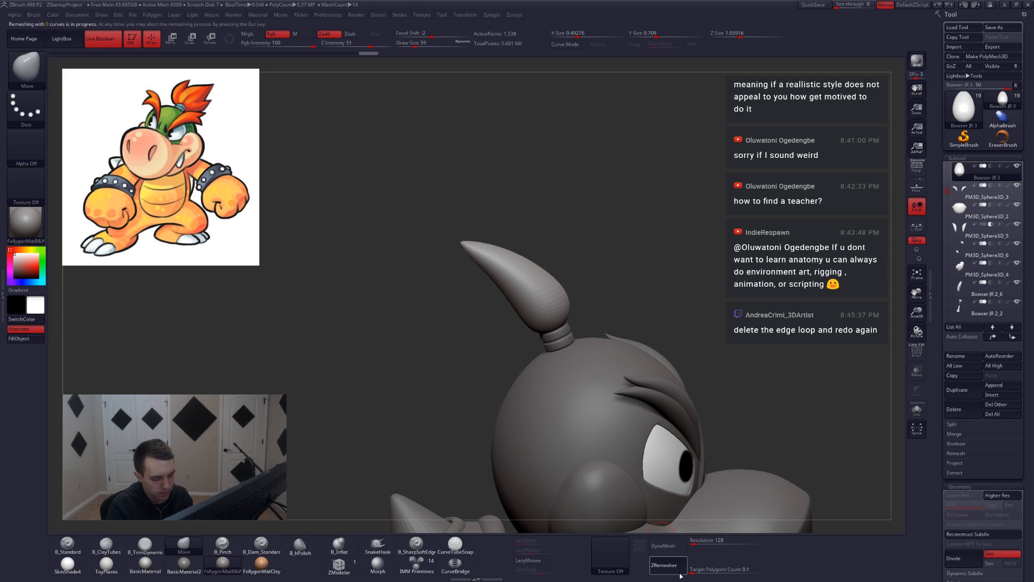
pyautogui.hotkey('shift', 'f')
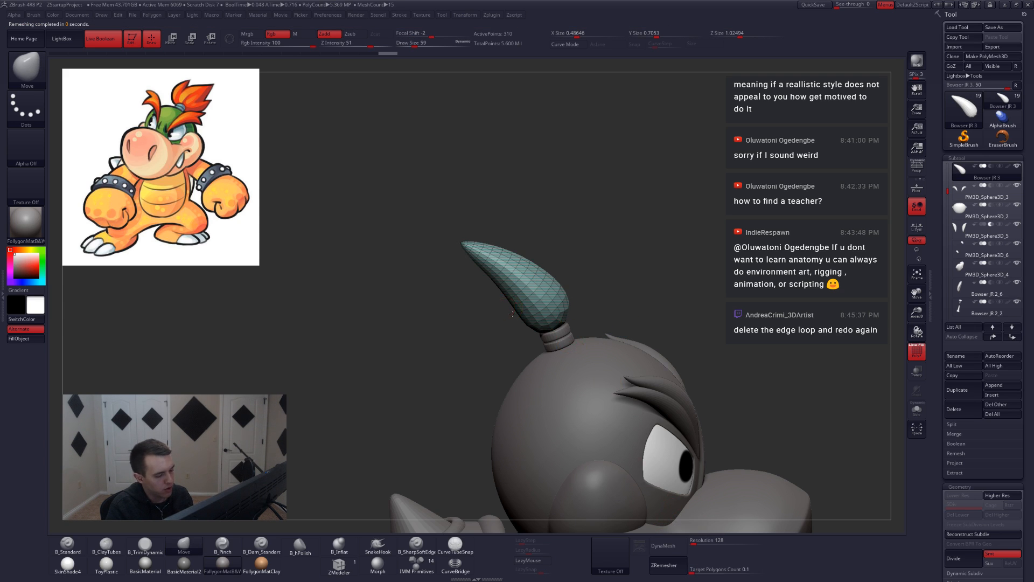
# Duplicate the remeshed hair tuft and rotate the copy sideways around its base.
pyautogui.moveTo(512, 313); pyautogui.dragTo(684, 499)
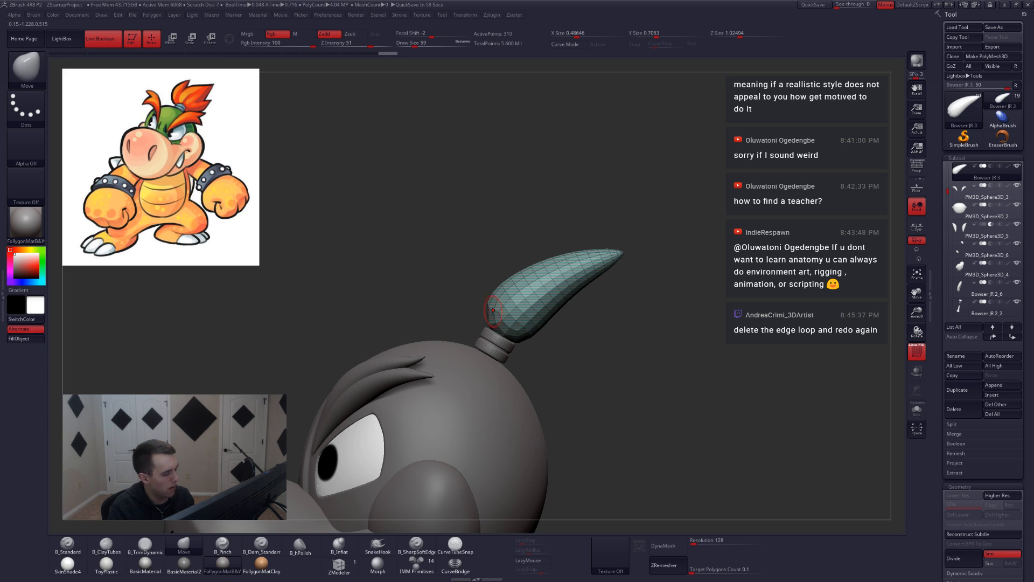
pyautogui.moveTo(632, 402); pyautogui.dragTo(547, 332)
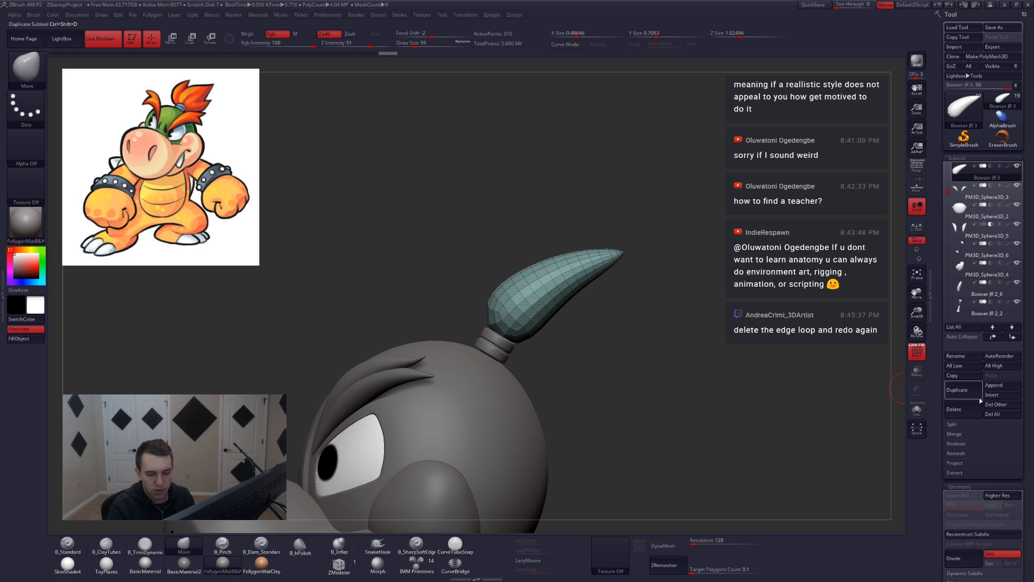
pyautogui.click(968, 386)
pyautogui.keyDown('shift'); pyautogui.moveTo(765, 384); pyautogui.dragTo(687, 382); pyautogui.keyUp('shift')
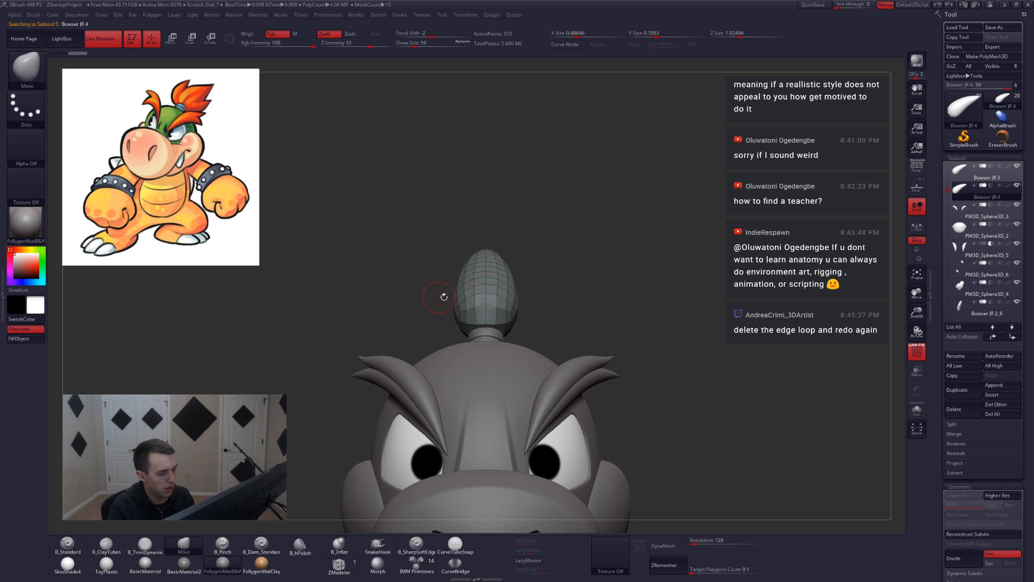
pyautogui.keyDown('alt'); pyautogui.moveTo(474, 295); pyautogui.dragTo(521, 319, button='right'); pyautogui.keyUp('alt')
pyautogui.press('r')
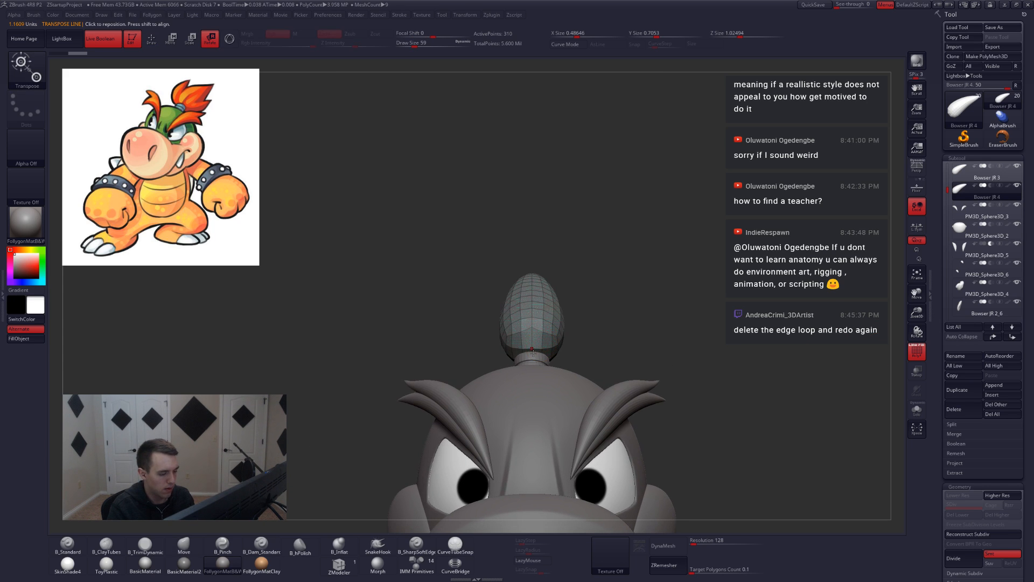
pyautogui.keyDown('shift'); pyautogui.moveTo(532, 349); pyautogui.dragTo(625, 349); pyautogui.keyUp('shift')
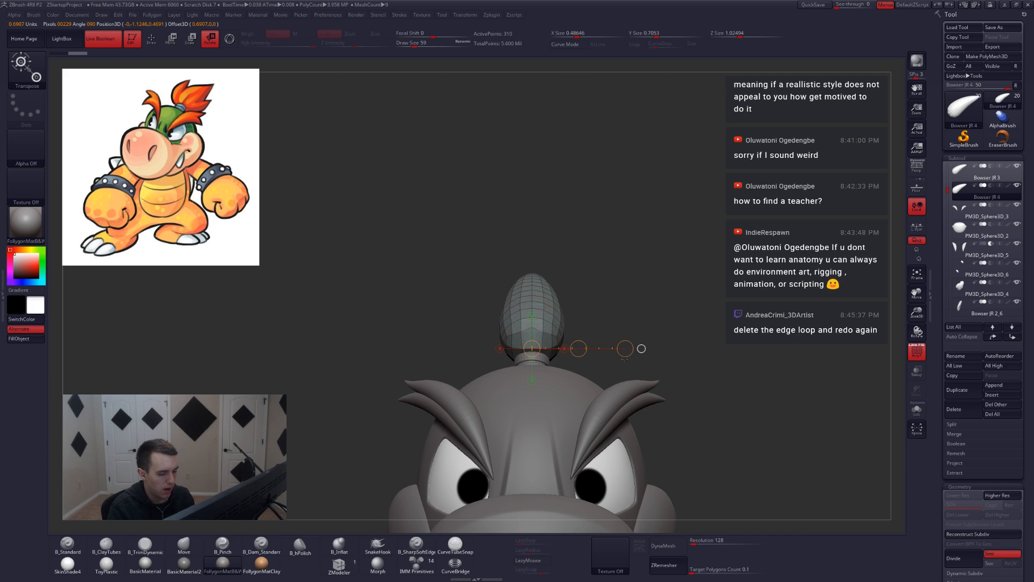
pyautogui.click(532, 316)
pyautogui.moveTo(532, 300); pyautogui.dragTo(493, 301)
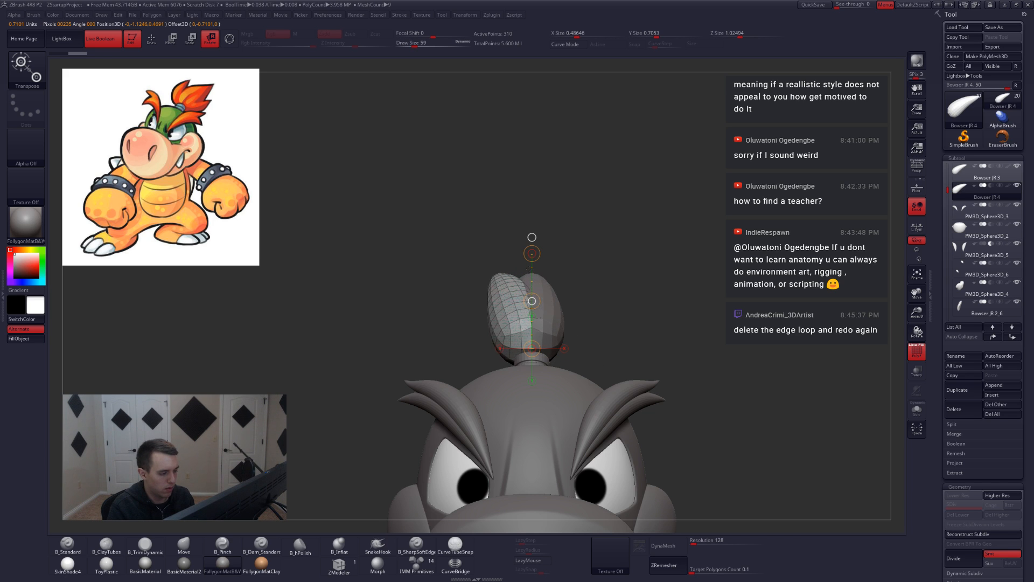
# Scale the duplicated hair tuft down slightly and turn off its wireframe display.
pyautogui.moveTo(474, 300); pyautogui.dragTo(527, 281, button='right')
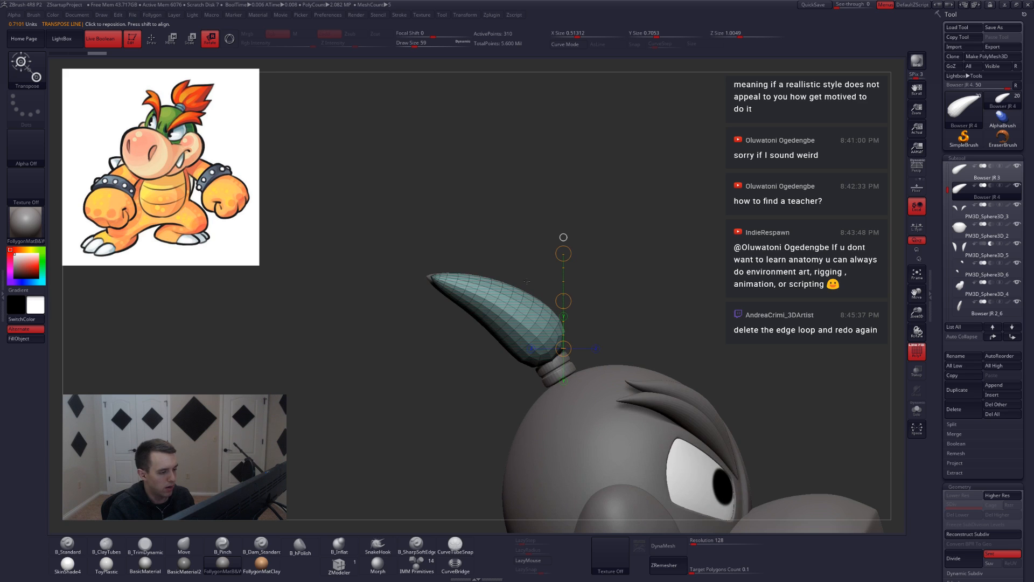
pyautogui.click(564, 237)
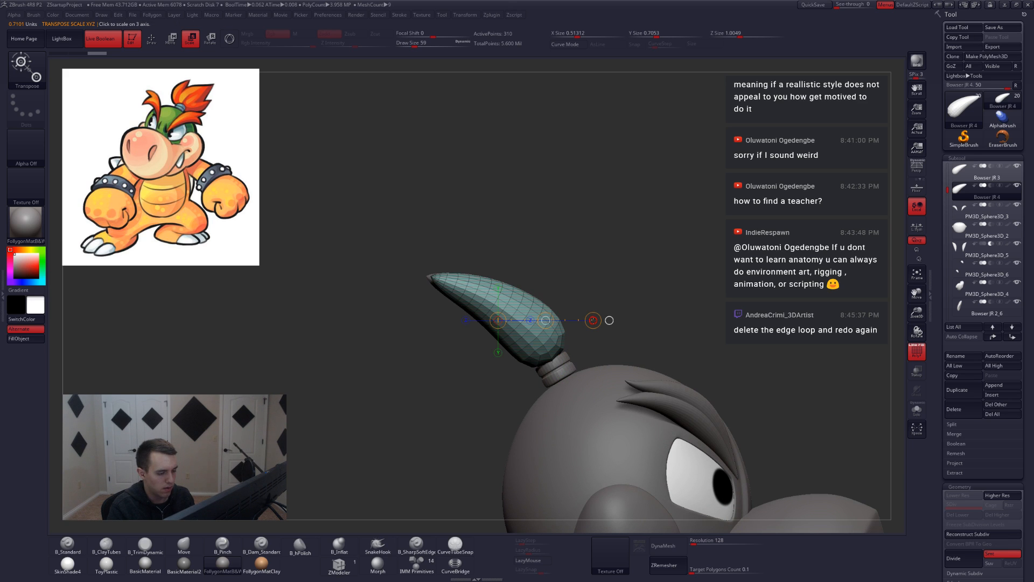
pyautogui.moveTo(593, 320); pyautogui.dragTo(581, 306)
pyautogui.hotkey('shift', 'f')
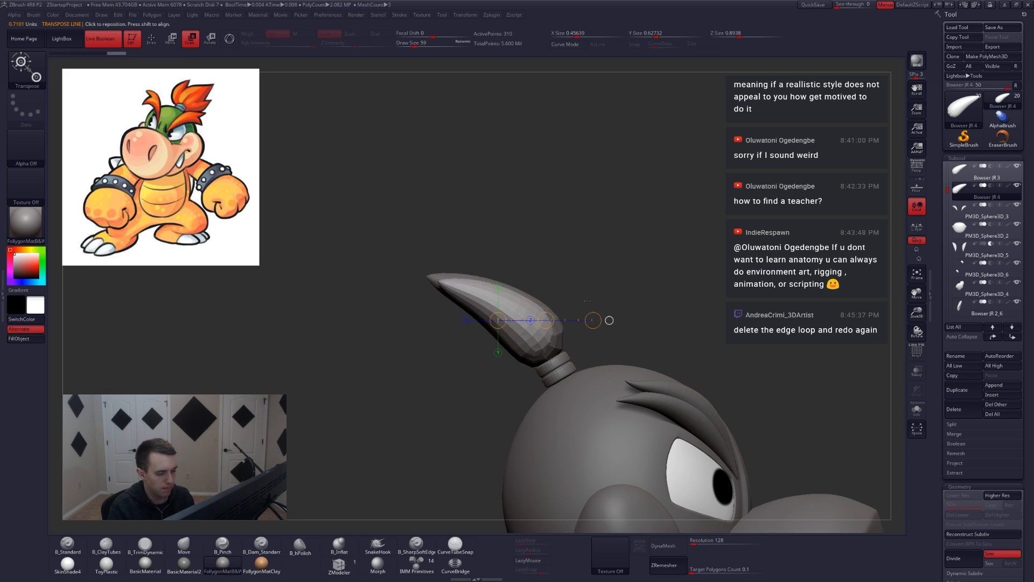
# Reshape the duplicated hair tuft beside the original using the Move brush at a draw size of 365.
pyautogui.moveTo(597, 317); pyautogui.dragTo(546, 336, button='right')
pyautogui.press('q')
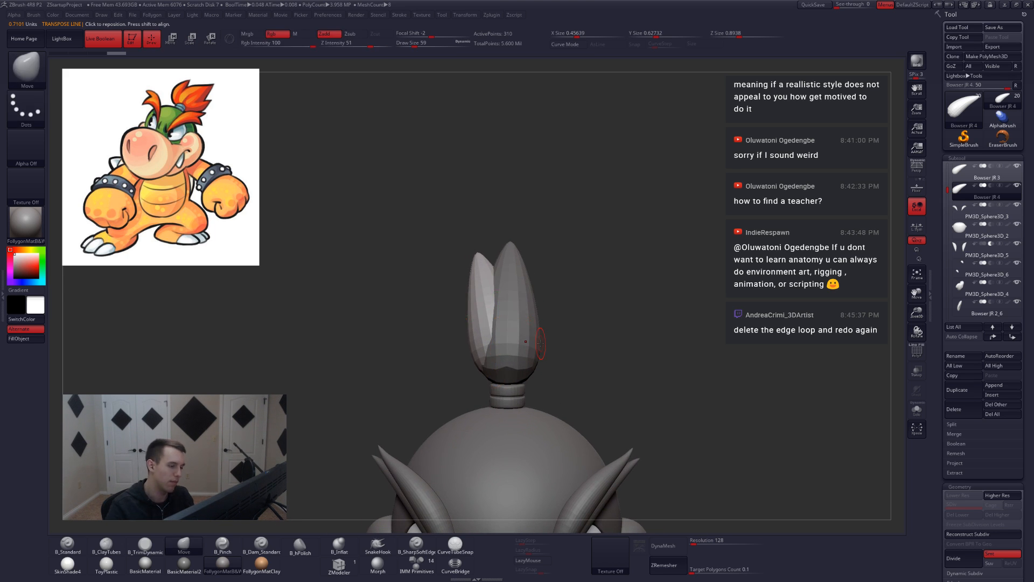
pyautogui.press('space')
pyautogui.moveTo(488, 336); pyautogui.dragTo(520, 336)
pyautogui.keyDown('alt'); pyautogui.moveTo(493, 316); pyautogui.dragTo(528, 321, button='right'); pyautogui.keyUp('alt')
pyautogui.press('space')
pyautogui.moveTo(521, 346)
pyautogui.mouseDown()
pyautogui.moveTo(512, 346)
pyautogui.moveTo(520, 317)
pyautogui.mouseUp()
pyautogui.hotkey('shift', 'f')
pyautogui.hotkey('shift', 'f')
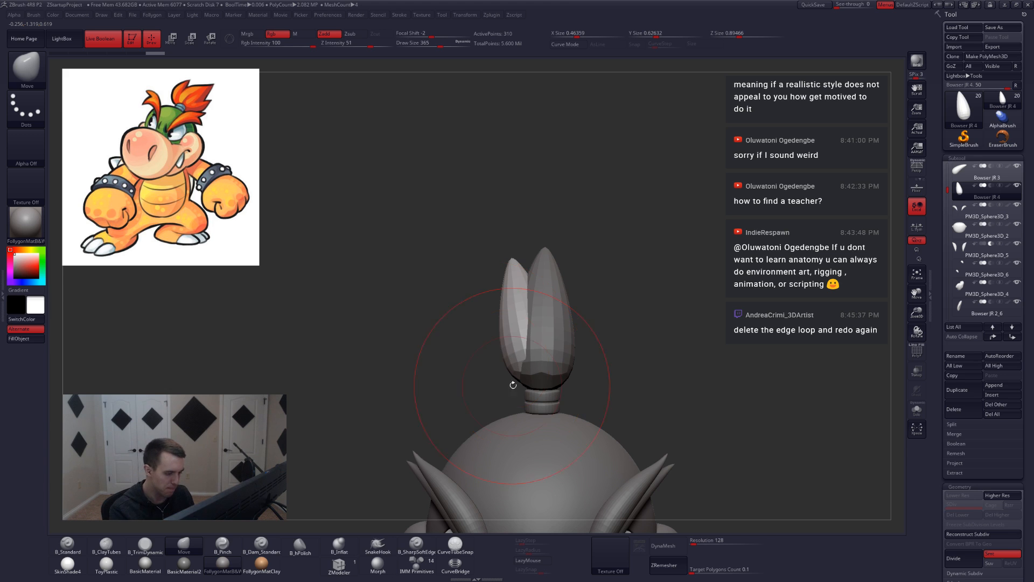
pyautogui.moveTo(530, 387); pyautogui.dragTo(526, 316)
pyautogui.hotkey('alt', 's')
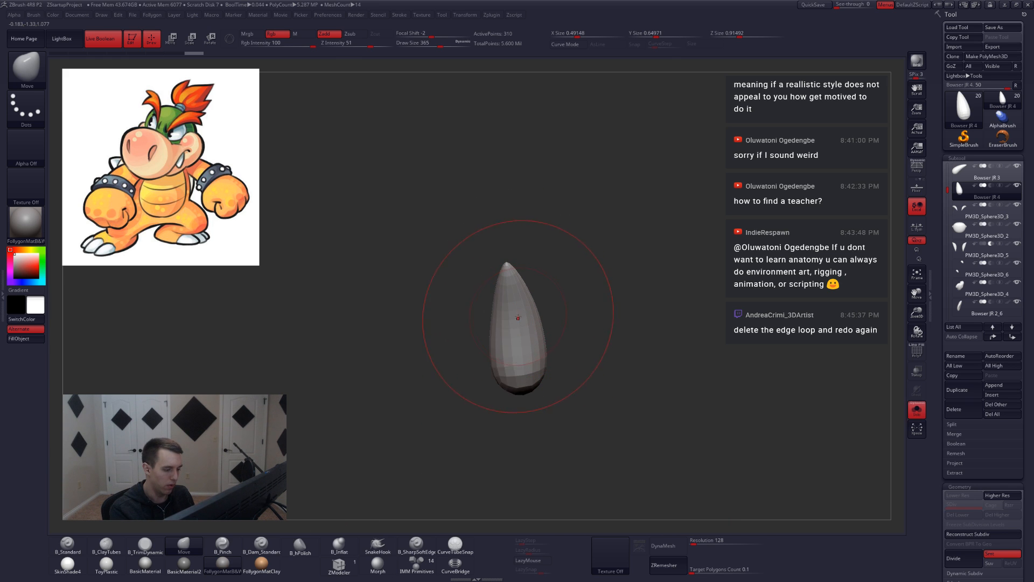
pyautogui.hotkey('alt', 's')
pyautogui.moveTo(636, 323); pyautogui.dragTo(467, 354)
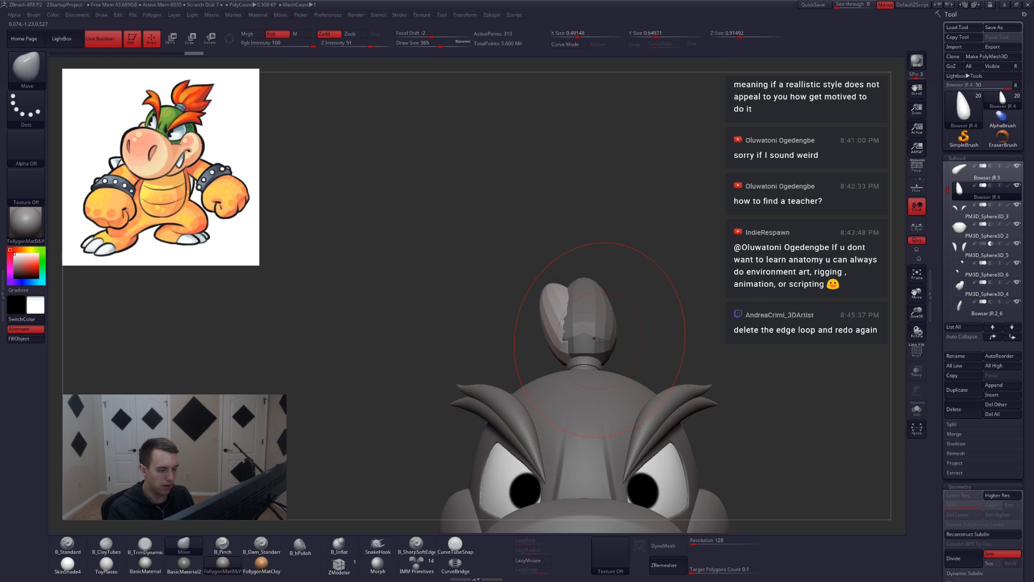
# Shorten the duplicated hair strand slightly by stretching it along a move transpose line from its base to its tip.
pyautogui.moveTo(600, 323); pyautogui.dragTo(566, 388, button='right')
pyautogui.keyDown('alt'); pyautogui.moveTo(567, 267); pyautogui.dragTo(544, 345, button='right'); pyautogui.keyUp('alt')
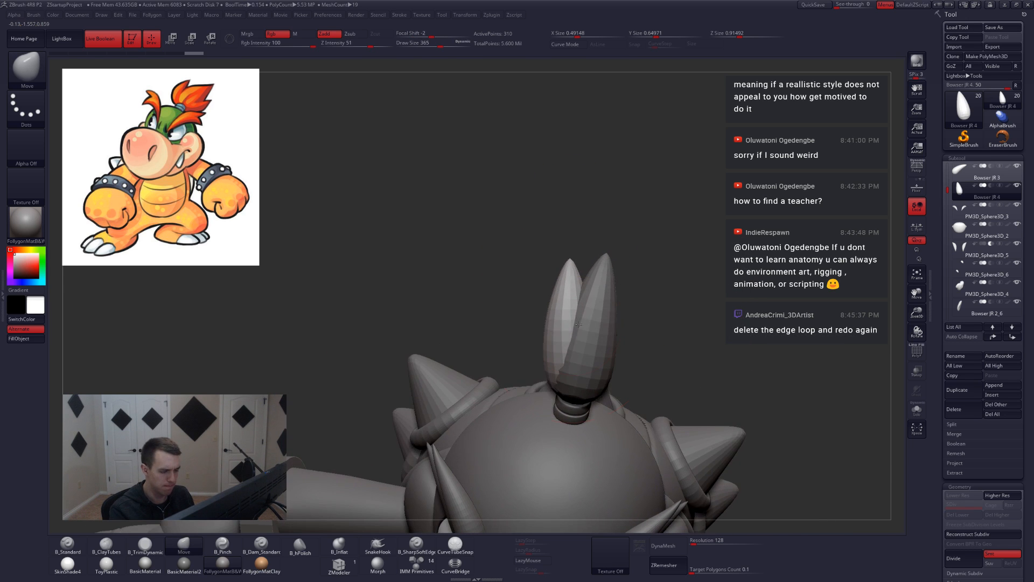
pyautogui.press('w')
pyautogui.hotkey('alt', 's')
pyautogui.moveTo(588, 311); pyautogui.dragTo(634, 294)
pyautogui.moveTo(580, 366); pyautogui.dragTo(579, 374, button='right')
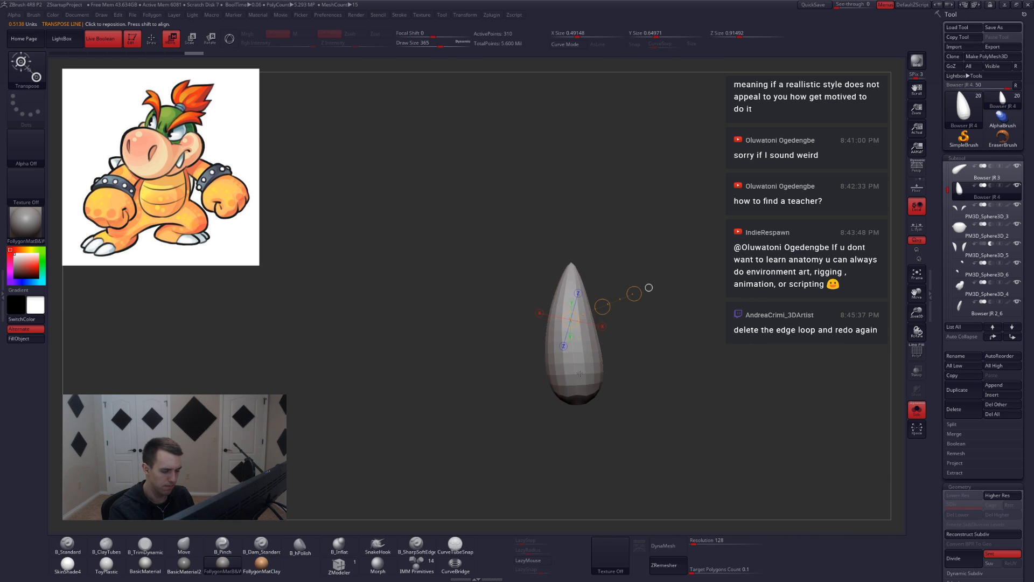
pyautogui.moveTo(577, 404); pyautogui.dragTo(576, 222)
pyautogui.hotkey('alt', 's')
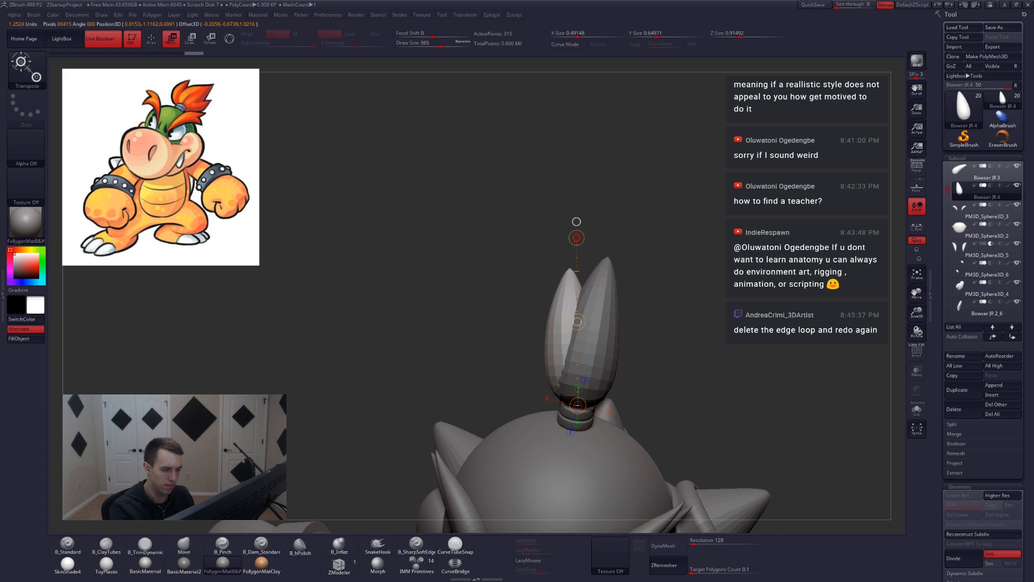
# Isolate the duplicated strand with its wireframe shown and set ZModeler's edge action to Delete with the EdgeLoop Complete target.
pyautogui.press('q')
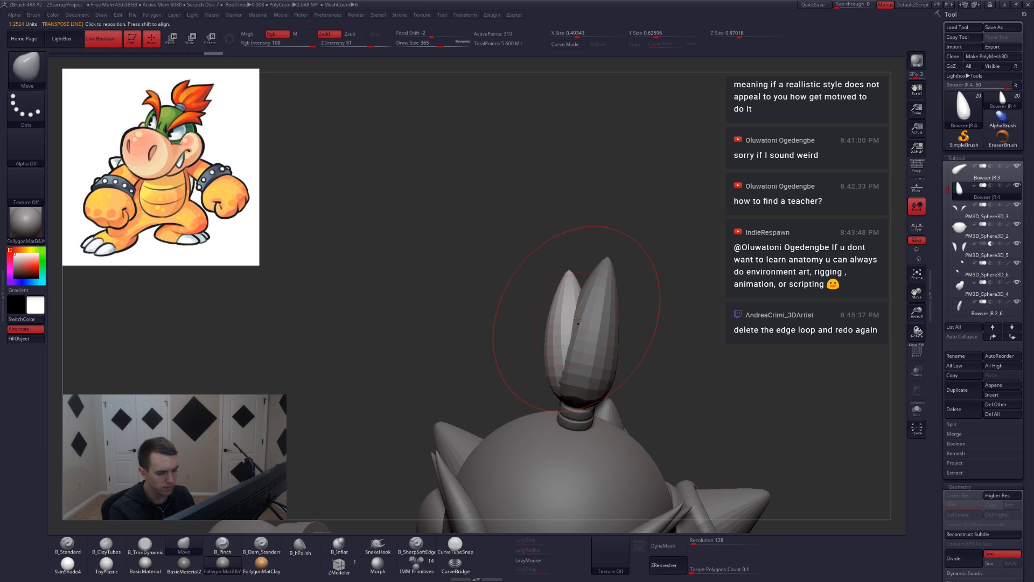
pyautogui.hotkey('shift', 'f')
pyautogui.hotkey('alt', 's')
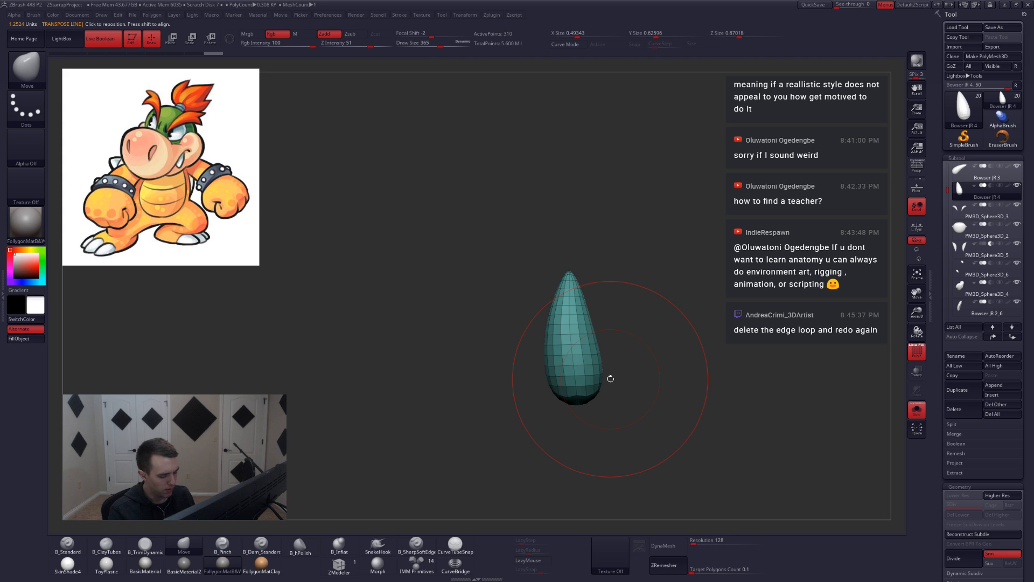
pyautogui.click(351, 563)
pyautogui.moveTo(533, 364); pyautogui.dragTo(571, 330)
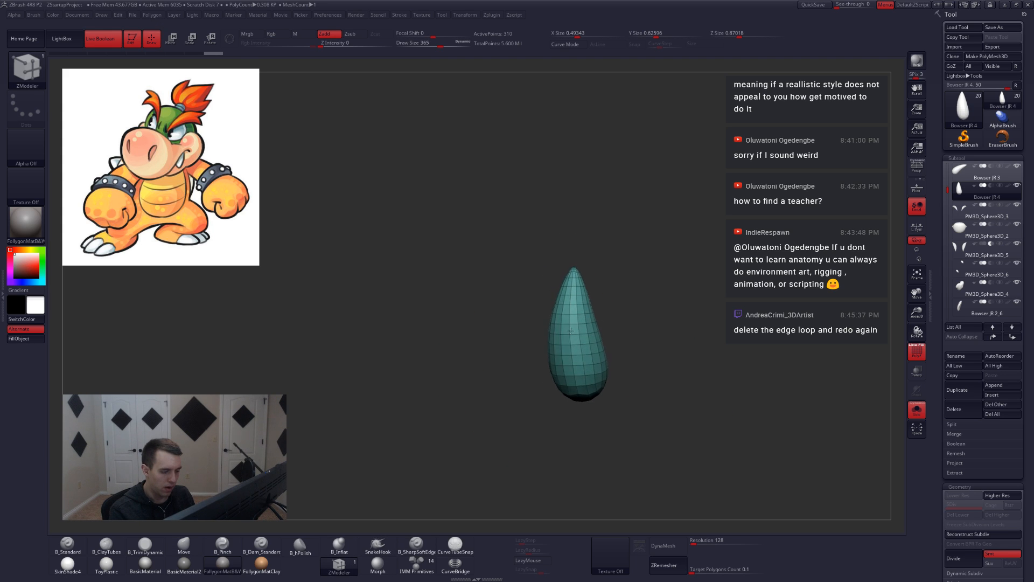
pyautogui.press('space')
pyautogui.click(517, 380)
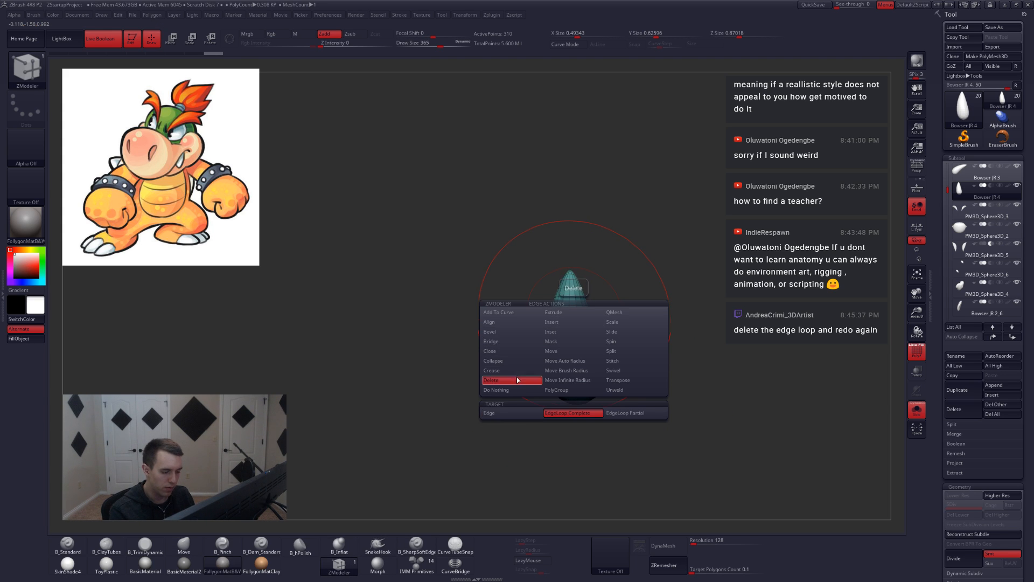
# Delete several horizontal edge loops spaced along the strand's length and preview the thinned mesh with dynamic subdivision.
pyautogui.keyDown('ctrl'); pyautogui.moveTo(614, 298); pyautogui.dragTo(579, 314, button='right'); pyautogui.keyUp('ctrl')
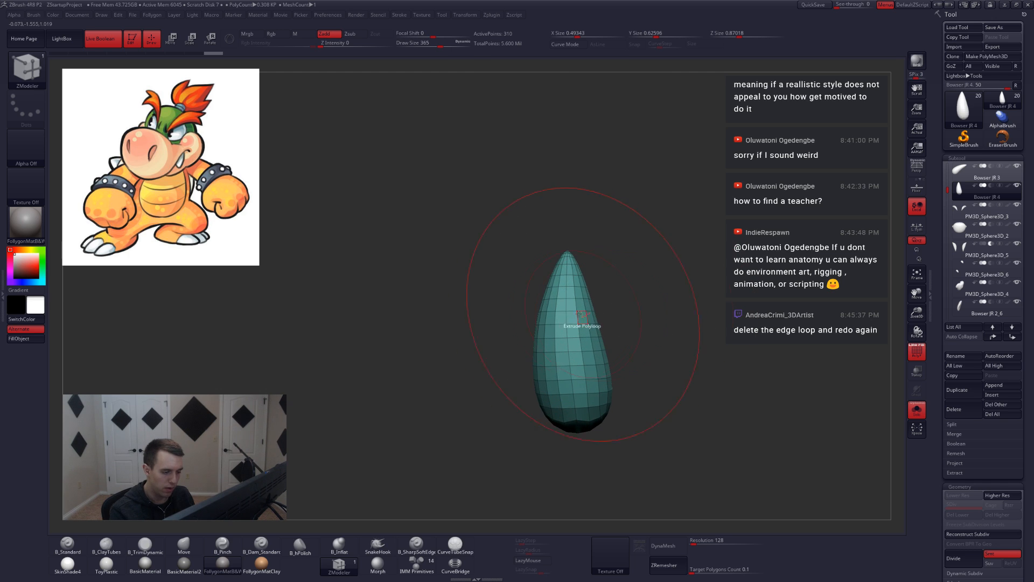
pyautogui.click(572, 265)
pyautogui.click(572, 311)
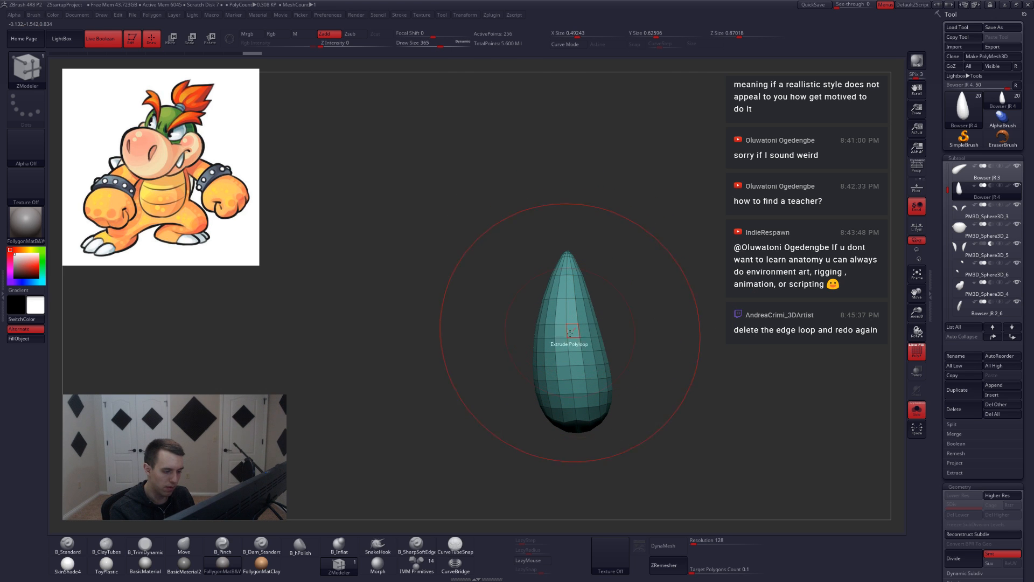
pyautogui.click(572, 338)
pyautogui.click(576, 366)
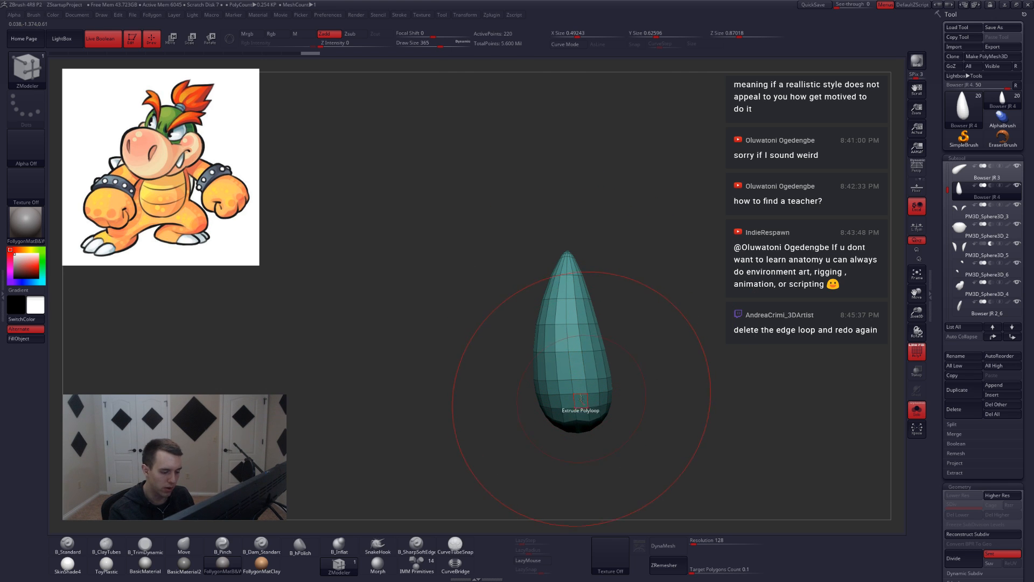
pyautogui.click(580, 393)
pyautogui.moveTo(582, 434); pyautogui.dragTo(589, 372, button='right')
pyautogui.hotkey('shift', 's')
pyautogui.moveTo(610, 413); pyautogui.dragTo(622, 420, button='right')
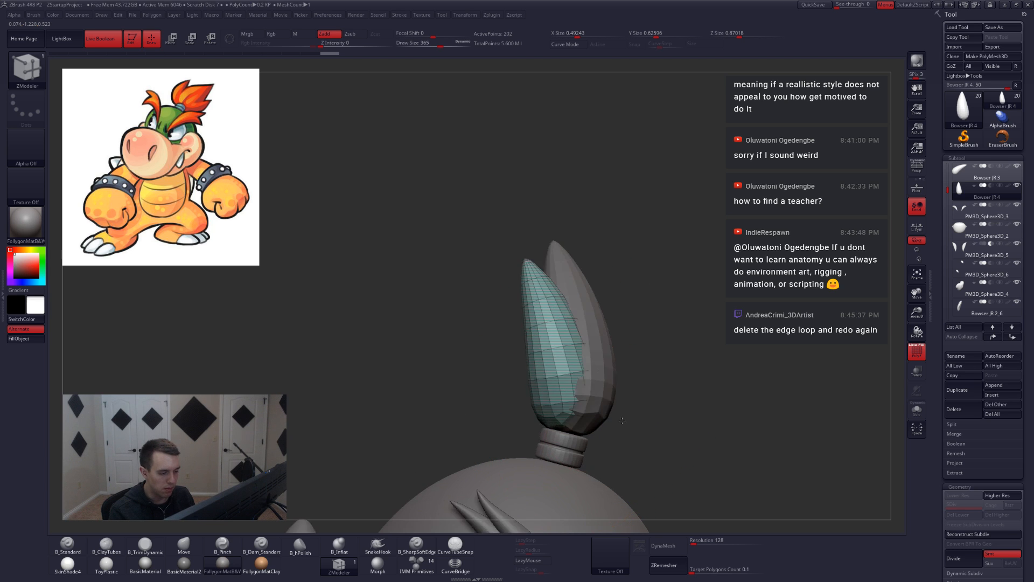
pyautogui.press('d')
pyautogui.hotkey('shift', 'd')
pyautogui.hotkey('shift', 's')
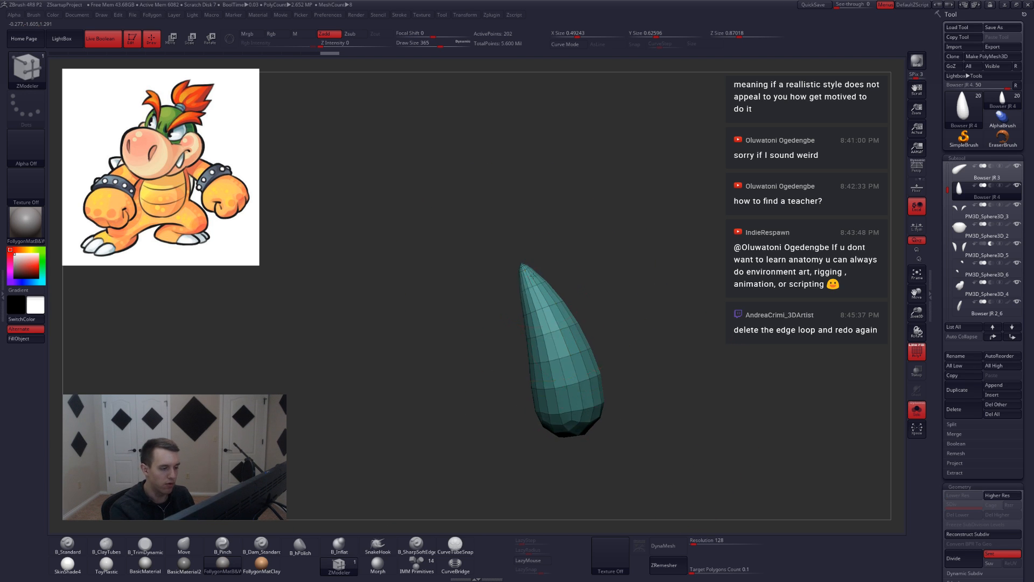
# Try deleting an edge loop near the strand's tip with ZModeler, reducing the draw size to 29.
pyautogui.keyDown('ctrl'); pyautogui.moveTo(532, 275); pyautogui.dragTo(587, 251, button='right'); pyautogui.keyUp('ctrl')
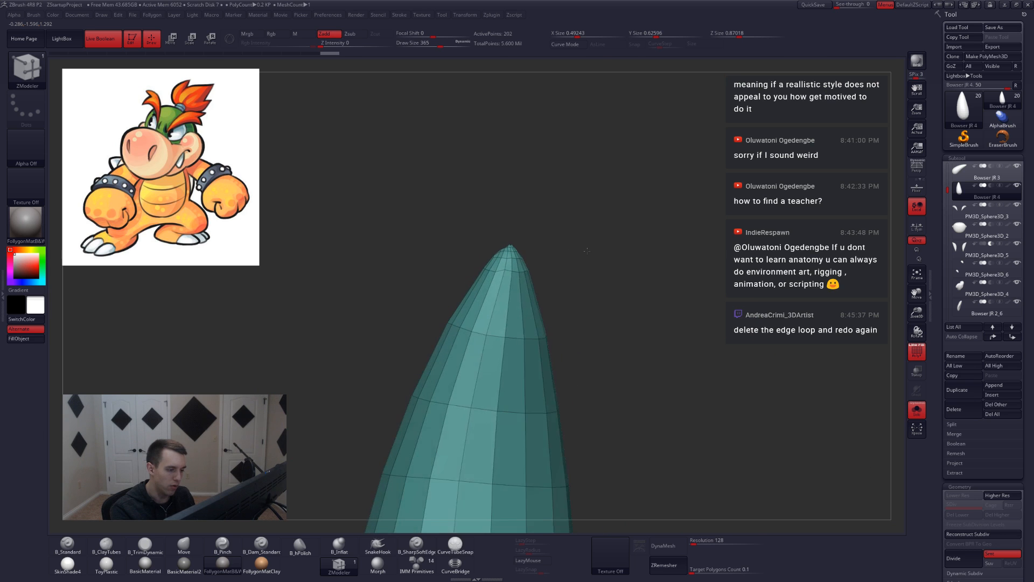
pyautogui.keyDown('alt'); pyautogui.click(513, 270); pyautogui.keyUp('alt')
pyautogui.moveTo(515, 274); pyautogui.dragTo(538, 281, button='right')
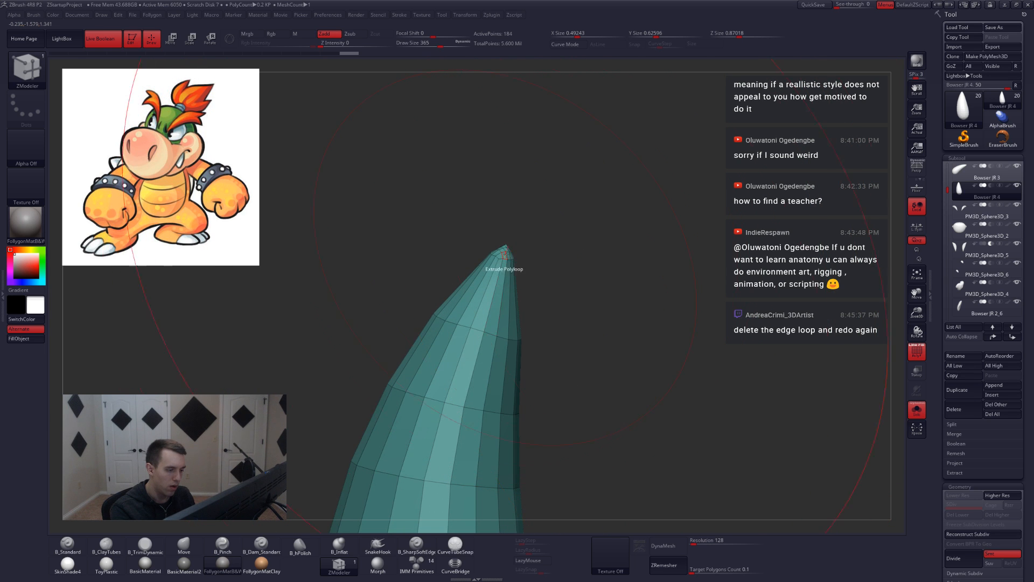
pyautogui.hotkey('ctrl', 'z')
pyautogui.press('space')
pyautogui.moveTo(543, 261); pyautogui.dragTo(515, 261)
pyautogui.moveTo(506, 251)
pyautogui.mouseDown(button='right')
pyautogui.moveTo(496, 260)
pyautogui.moveTo(551, 294)
pyautogui.moveTo(542, 329)
pyautogui.mouseUp(button='right')
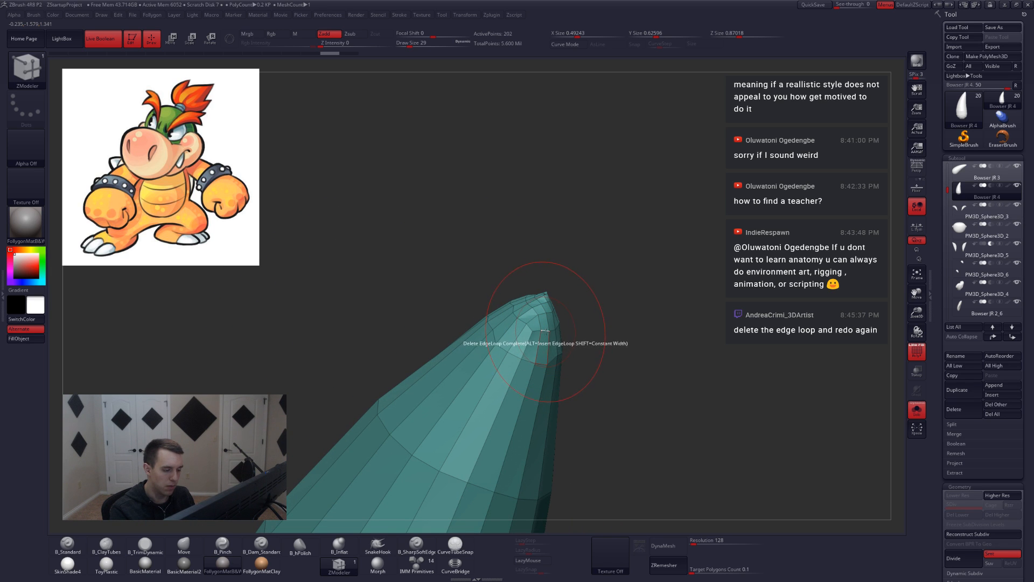
pyautogui.moveTo(651, 391)
pyautogui.mouseDown(button='right')
pyautogui.moveTo(671, 397)
pyautogui.moveTo(668, 388)
pyautogui.moveTo(621, 397)
pyautogui.moveTo(628, 392)
pyautogui.mouseUp(button='right')
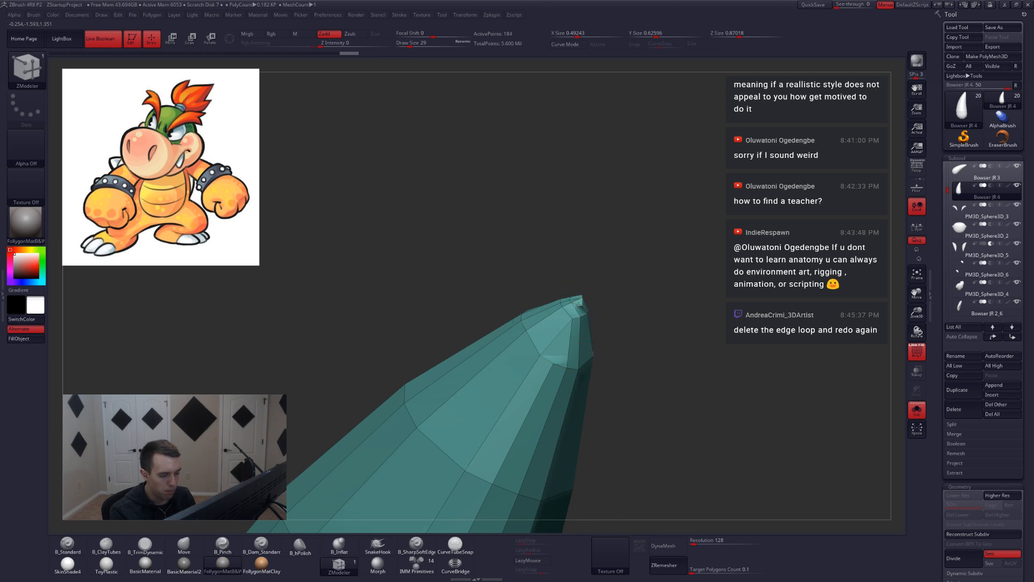
pyautogui.press('ctrl')
pyautogui.keyDown('ctrl'); pyautogui.moveTo(631, 390); pyautogui.dragTo(474, 302, button='right'); pyautogui.keyUp('ctrl')
# Turn off the wireframe and check the side strand beside the original tuft with dynamic subdivision on.
pyautogui.hotkey('shift', 'f')
pyautogui.press('d')
pyautogui.press('d')
pyautogui.moveTo(602, 443); pyautogui.dragTo(641, 378, button='right')
pyautogui.hotkey('shift', 's')
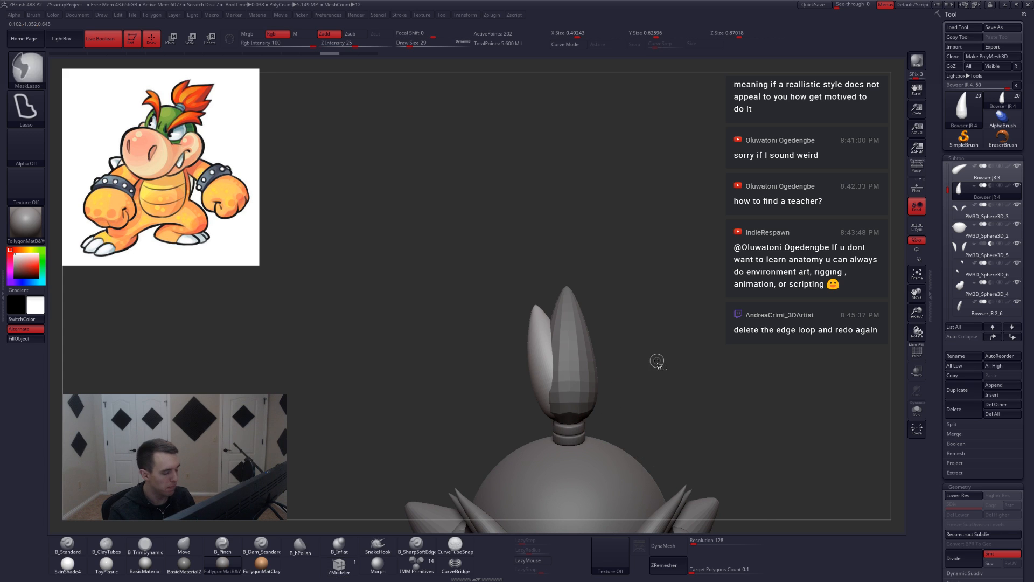
# Try to mirror and weld the side strand across the centre of the head.
pyautogui.press('space')
pyautogui.click(654, 407)
pyautogui.hotkey('shift', 's')
pyautogui.moveTo(596, 389)
pyautogui.keyDown('ctrl'); pyautogui.mouseDown(button='right')
pyautogui.moveTo(593, 438)
pyautogui.moveTo(595, 418)
pyautogui.moveTo(657, 409)
pyautogui.moveTo(627, 426)
pyautogui.moveTo(699, 370)
pyautogui.mouseUp(button='right'); pyautogui.keyUp('ctrl')
pyautogui.hotkey('shift', 'd')
pyautogui.hotkey('shift', 's')
pyautogui.hotkey('shift', 's')
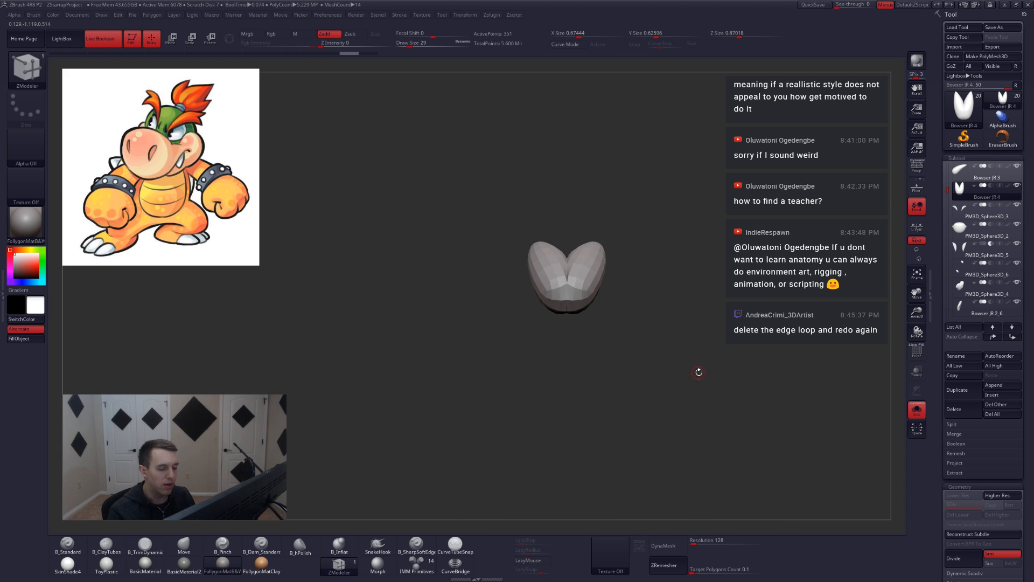
pyautogui.hotkey('ctrl', 'z')
# Mirror the side strand across the head into the same subtool with SubTool Master and show the pair's wireframe.
pyautogui.press('space')
pyautogui.click(734, 422)
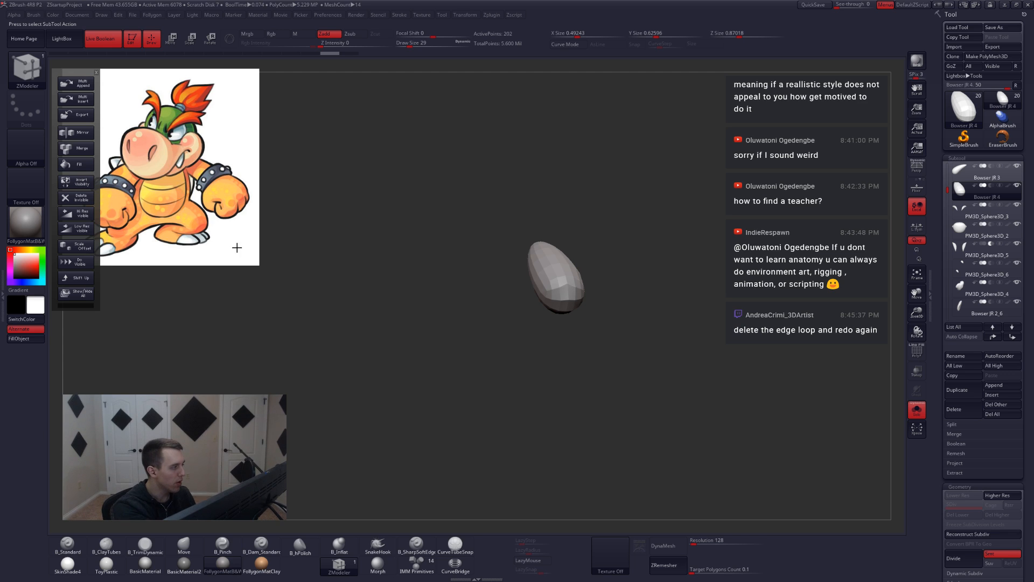
pyautogui.click(88, 134)
pyautogui.click(473, 241)
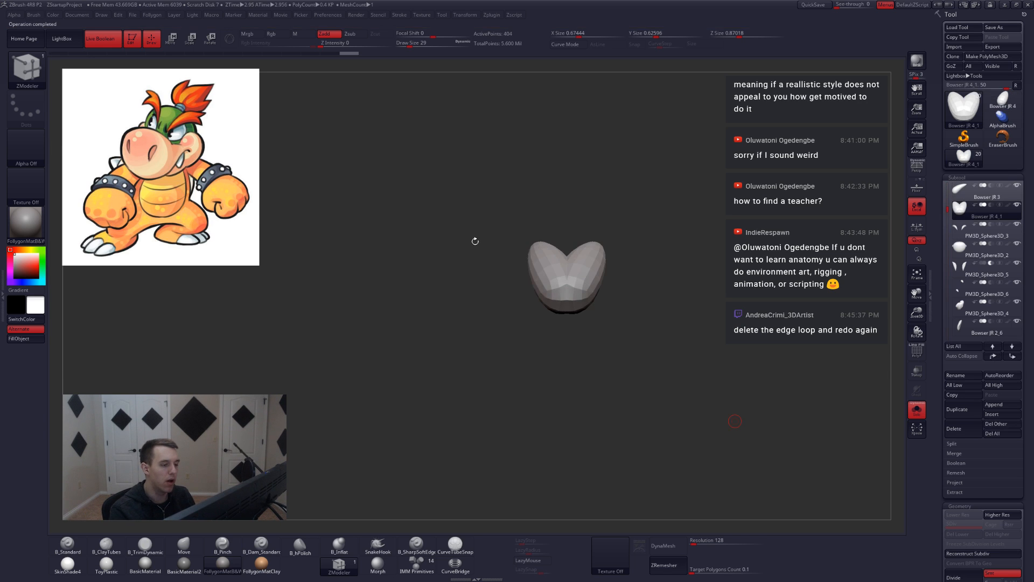
pyautogui.hotkey('shift', 'f')
pyautogui.moveTo(475, 241); pyautogui.dragTo(565, 298, button='right')
pyautogui.keyDown('alt'); pyautogui.moveTo(566, 244); pyautogui.dragTo(566, 354, button='right'); pyautogui.keyUp('alt')
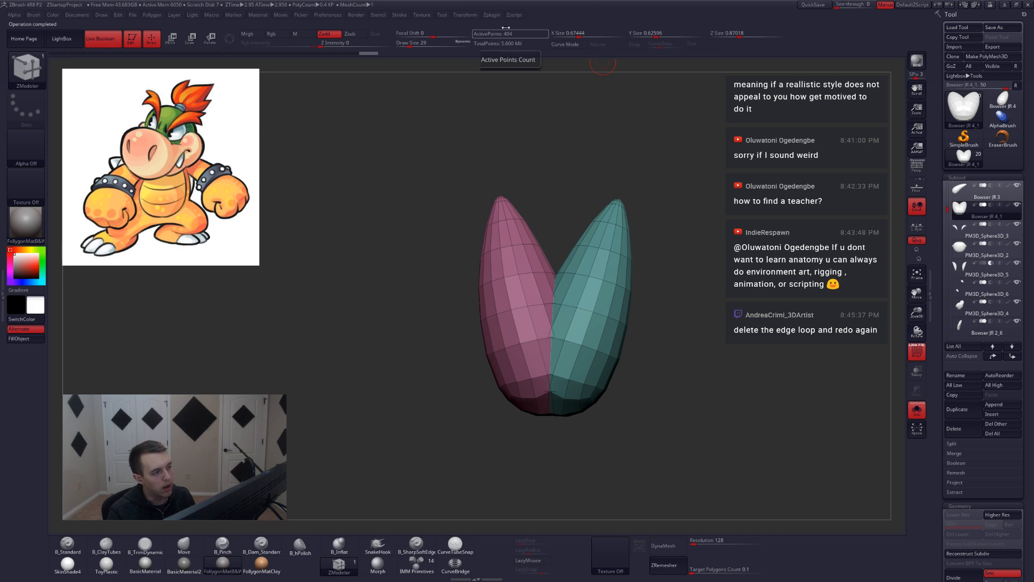
pyautogui.click(492, 15)
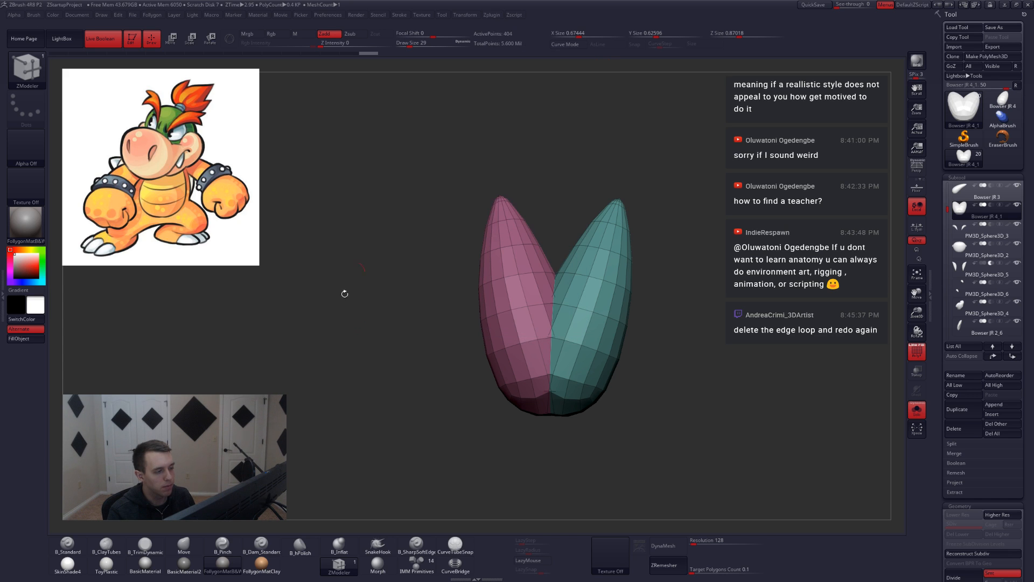
# Turn off the wireframe and rotate the mirrored side strands slightly inward beside the centre strand.
pyautogui.hotkey('alt', 's')
pyautogui.moveTo(585, 344)
pyautogui.keyDown('alt'); pyautogui.mouseDown(button='right')
pyautogui.moveTo(566, 296)
pyautogui.moveTo(612, 323)
pyautogui.moveTo(613, 359)
pyautogui.moveTo(590, 343)
pyautogui.moveTo(624, 342)
pyautogui.moveTo(587, 355)
pyautogui.mouseUp(button='right'); pyautogui.keyUp('alt')
pyautogui.hotkey('shift', 'f')
pyautogui.press('r')
pyautogui.moveTo(603, 246); pyautogui.dragTo(640, 387)
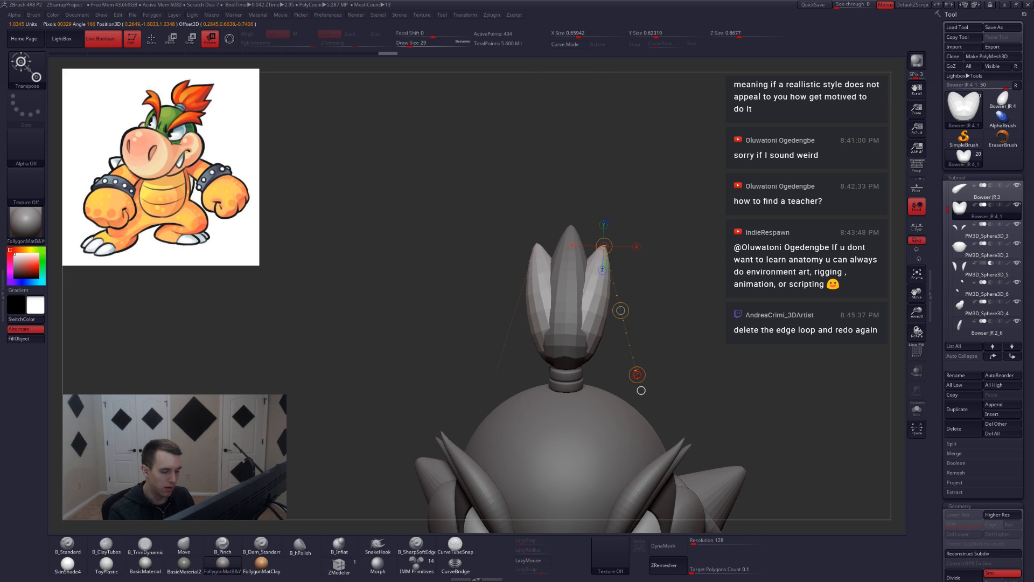
pyautogui.hotkey('shift', 'alt', 's')
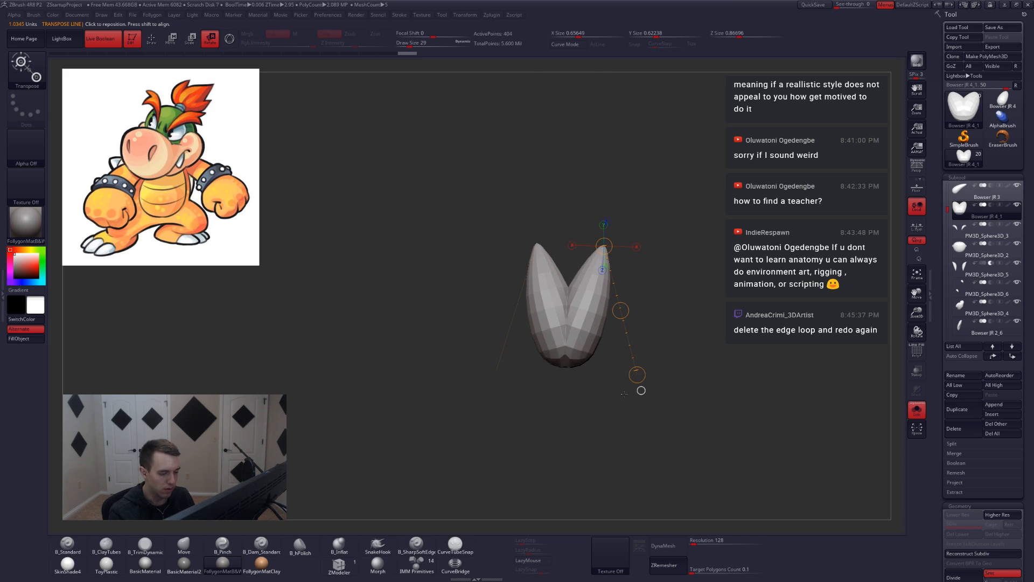
pyautogui.hotkey('shift', 'alt', 's')
pyautogui.hotkey('shift', 'alt', 's')
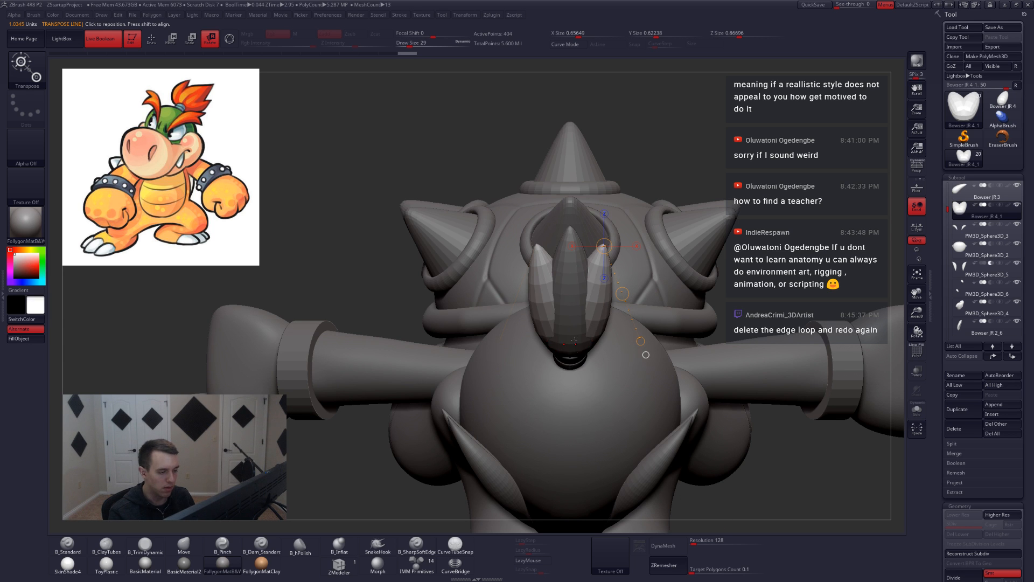
# Set the draw size to 145 and shorten the side strands slightly along a move transpose line from their base.
pyautogui.press('q')
pyautogui.press('space')
pyautogui.moveTo(578, 361); pyautogui.dragTo(596, 359)
pyautogui.moveTo(595, 347)
pyautogui.mouseDown(button='right')
pyautogui.moveTo(593, 326)
pyautogui.moveTo(576, 318)
pyautogui.moveTo(579, 366)
pyautogui.moveTo(575, 344)
pyautogui.mouseUp(button='right')
pyautogui.press('w')
pyautogui.hotkey('shift', 'alt', 's')
pyautogui.moveTo(570, 342); pyautogui.dragTo(619, 190)
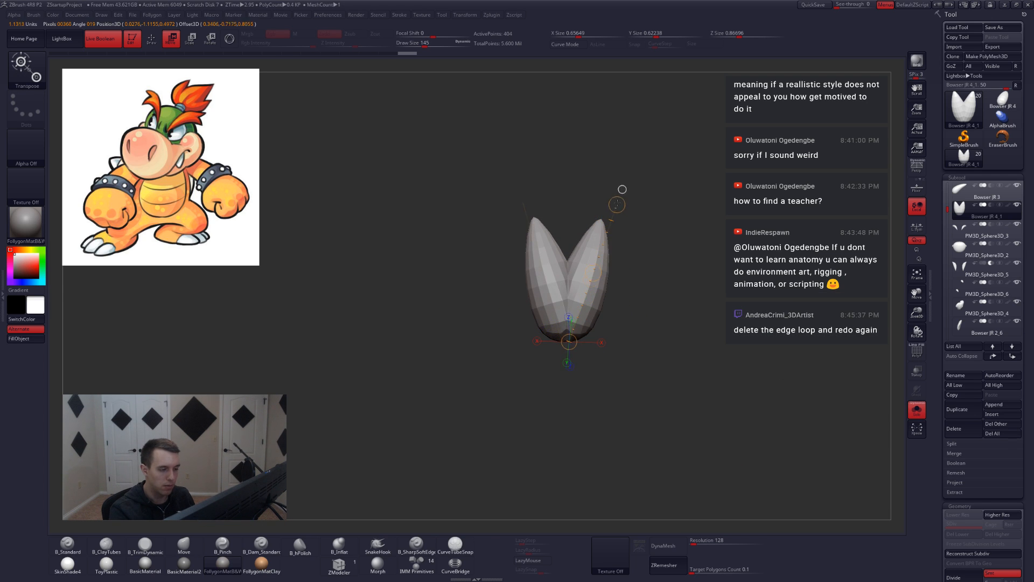
pyautogui.hotkey('shift', 'alt', 's')
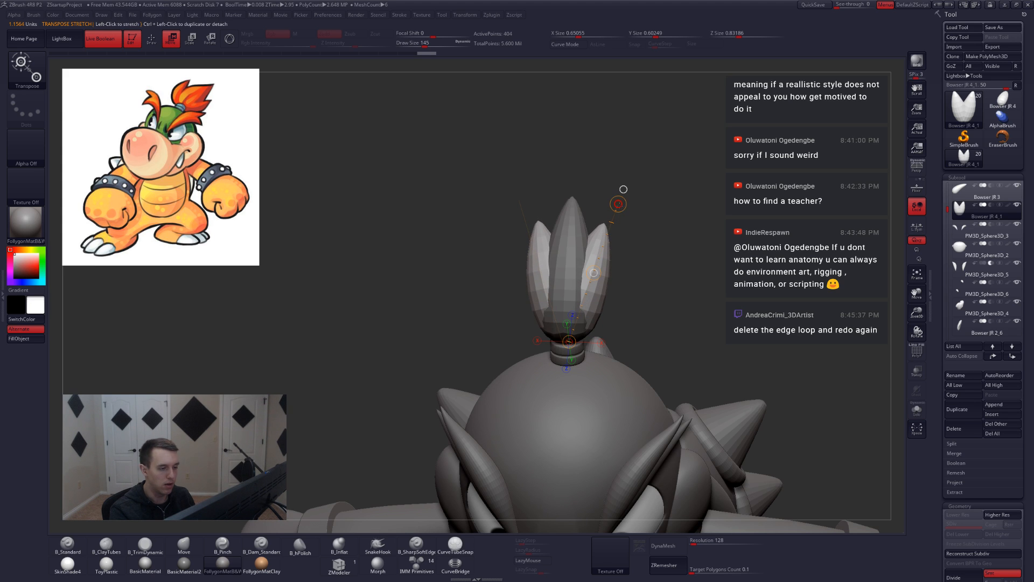
# Rotate the pair of side strands outward around their base so they fan away from the centre strand.
pyautogui.press('r')
pyautogui.moveTo(618, 205); pyautogui.dragTo(652, 243)
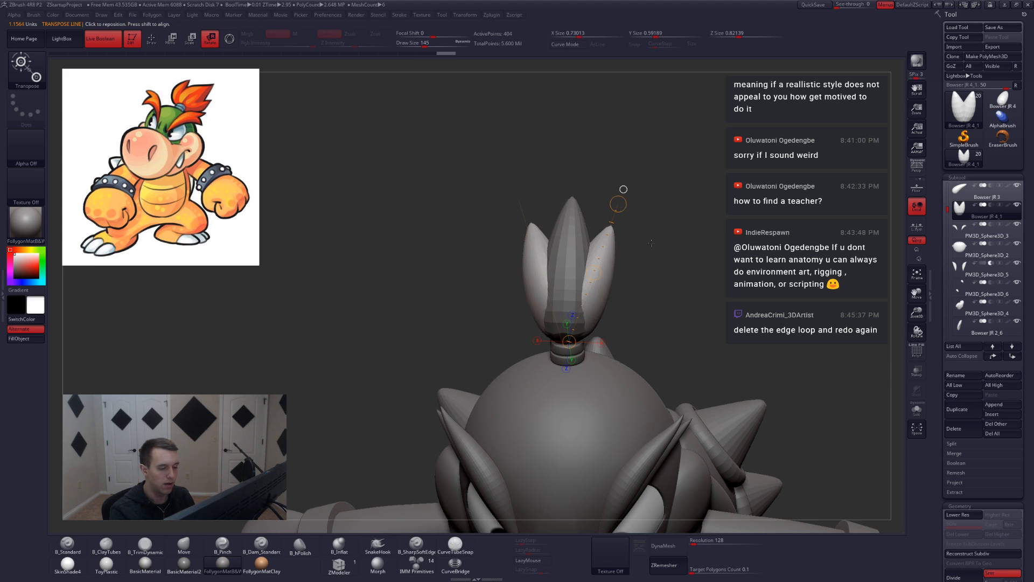
pyautogui.moveTo(674, 329); pyautogui.dragTo(676, 291)
pyautogui.press('q')
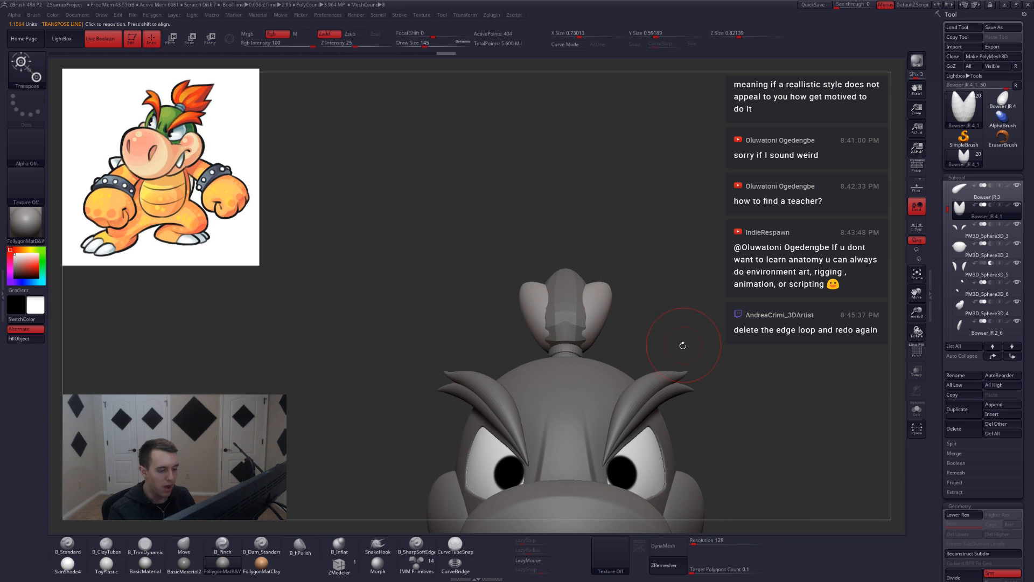
# Turn on dynamic subdivision for the centre hair strand and for the pair of side strands.
pyautogui.moveTo(683, 344)
pyautogui.mouseDown()
pyautogui.moveTo(679, 377)
pyautogui.moveTo(670, 355)
pyautogui.moveTo(636, 353)
pyautogui.moveTo(608, 331)
pyautogui.mouseUp()
pyautogui.keyDown('alt'); pyautogui.click(600, 327); pyautogui.keyUp('alt')
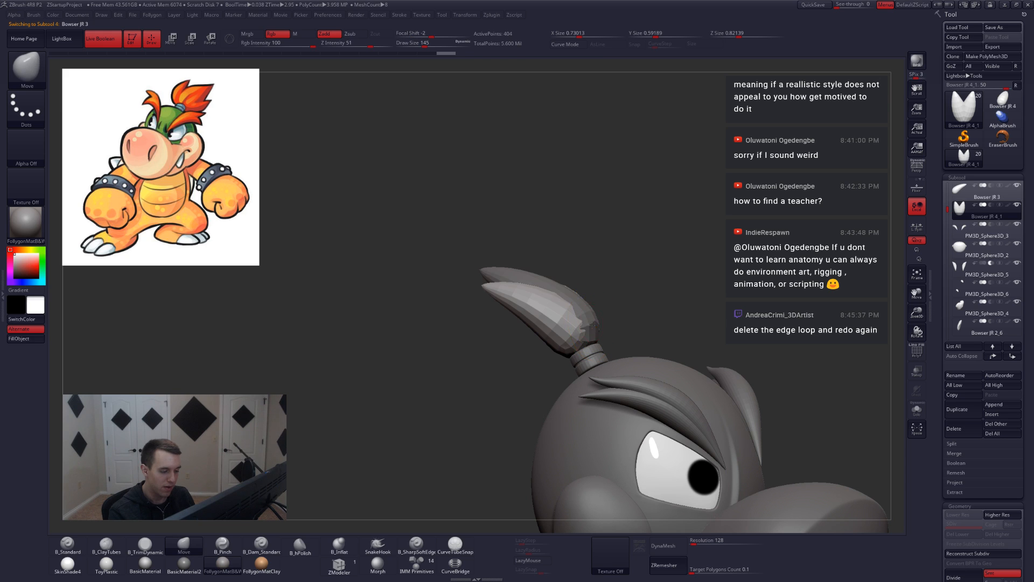
pyautogui.press('d')
pyautogui.keyDown('alt'); pyautogui.click(554, 342); pyautogui.keyUp('alt')
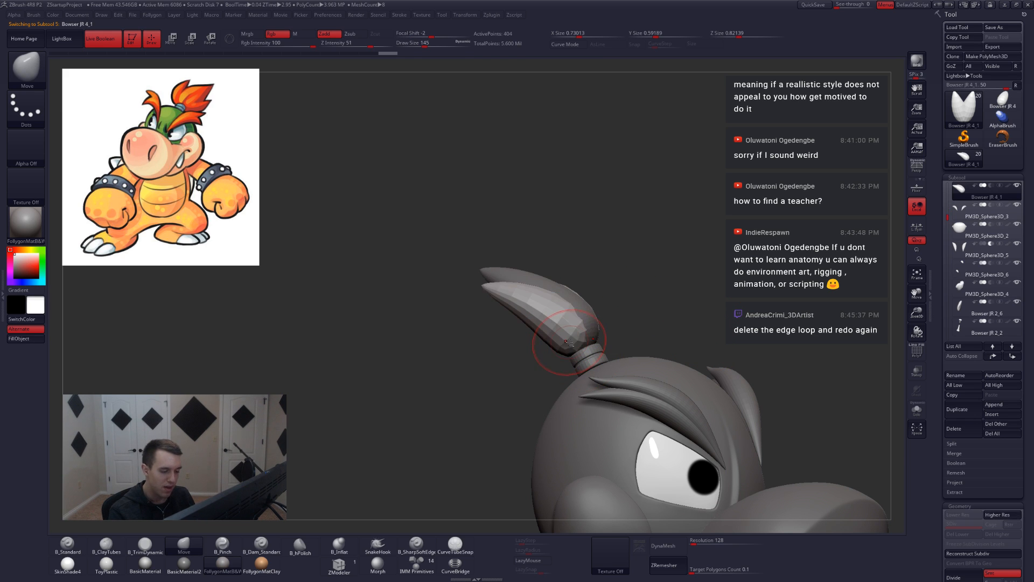
pyautogui.press('d')
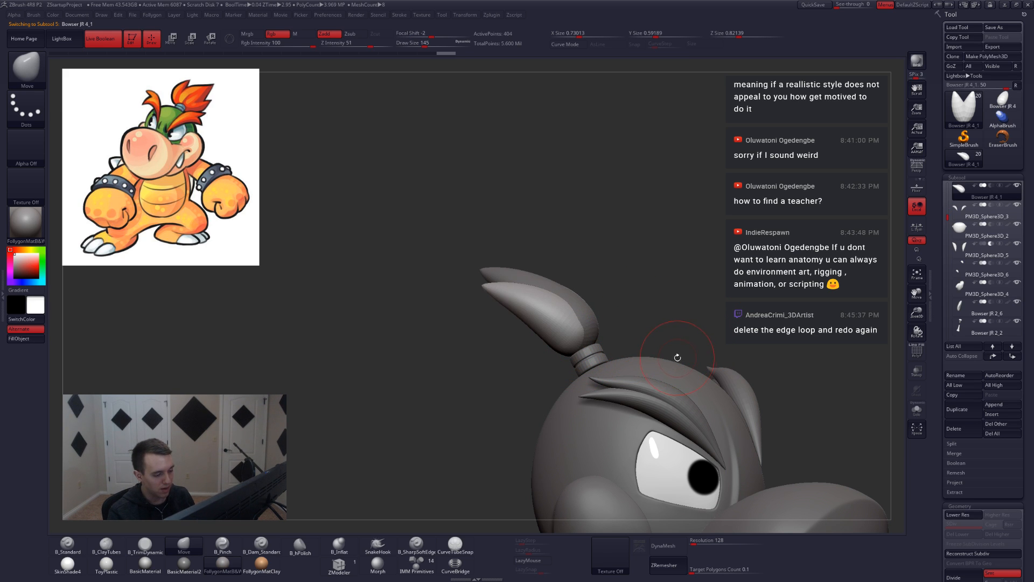
pyautogui.keyDown('shift'); pyautogui.moveTo(705, 359); pyautogui.dragTo(619, 358); pyautogui.keyUp('shift')
pyautogui.keyDown('alt'); pyautogui.moveTo(739, 372); pyautogui.dragTo(721, 339); pyautogui.keyUp('alt')
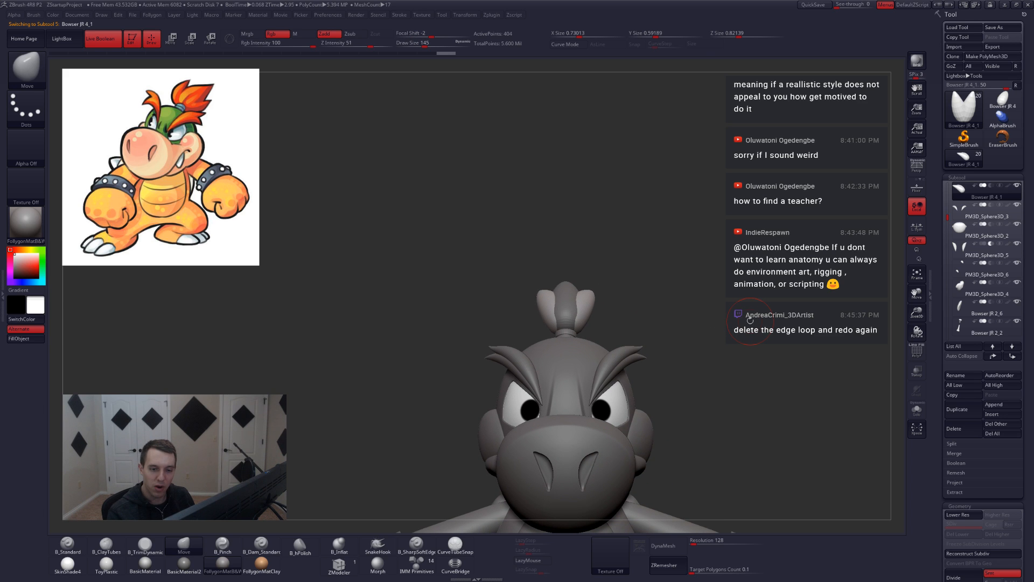
# Merge the centre hair strand down with the pair of side strands into one subtool.
pyautogui.moveTo(951, 214); pyautogui.dragTo(951, 209)
pyautogui.click(959, 195)
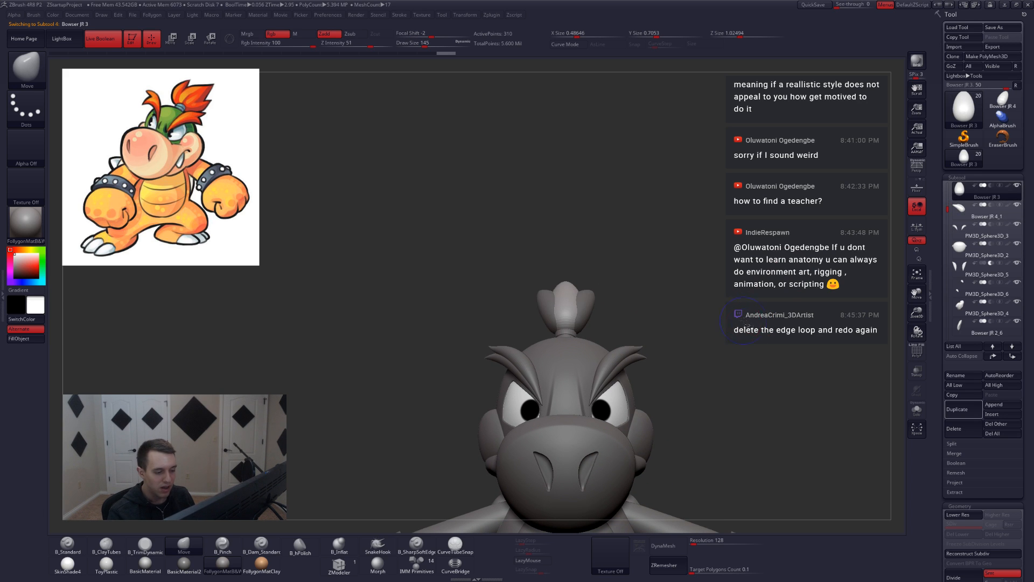
pyautogui.hotkey('ctrl', 'shift', 'f')
pyautogui.click(723, 337)
pyautogui.click(705, 354)
# Mask the hair tuft except for its side strand and set the Move brush draw size to 212 for shaping it.
pyautogui.moveTo(705, 354)
pyautogui.mouseDown()
pyautogui.moveTo(618, 350)
pyautogui.moveTo(678, 431)
pyautogui.mouseUp()
pyautogui.press('w')
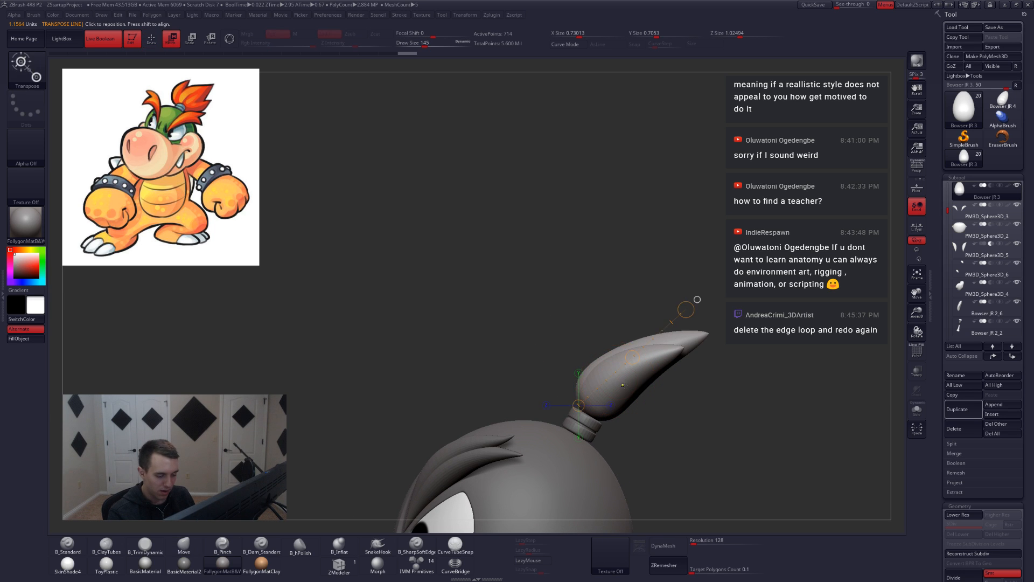
pyautogui.keyDown('ctrl'); pyautogui.click(619, 373); pyautogui.keyUp('ctrl')
pyautogui.press('q')
pyautogui.press('s')
pyautogui.moveTo(610, 379); pyautogui.dragTo(623, 380)
pyautogui.moveTo(623, 394); pyautogui.dragTo(615, 371, button='right')
# Mask the side strands, leaving the centre strand free, and reshape the centre strand with the Move brush, raising the draw size to 299.
pyautogui.press('w')
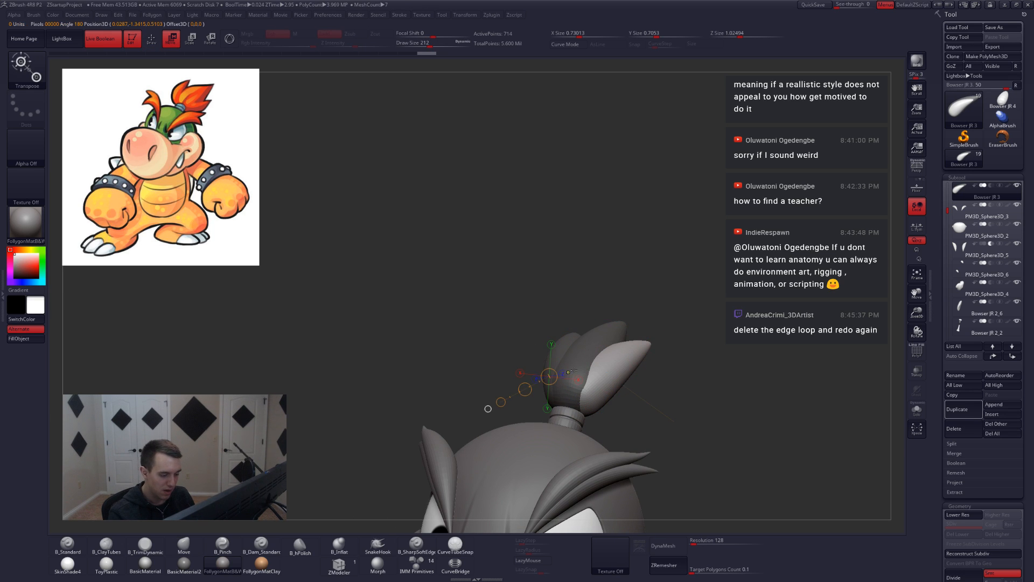
pyautogui.keyDown('ctrl'); pyautogui.click(581, 369); pyautogui.keyUp('ctrl')
pyautogui.press('q')
pyautogui.press('s')
pyautogui.moveTo(596, 381); pyautogui.dragTo(590, 381)
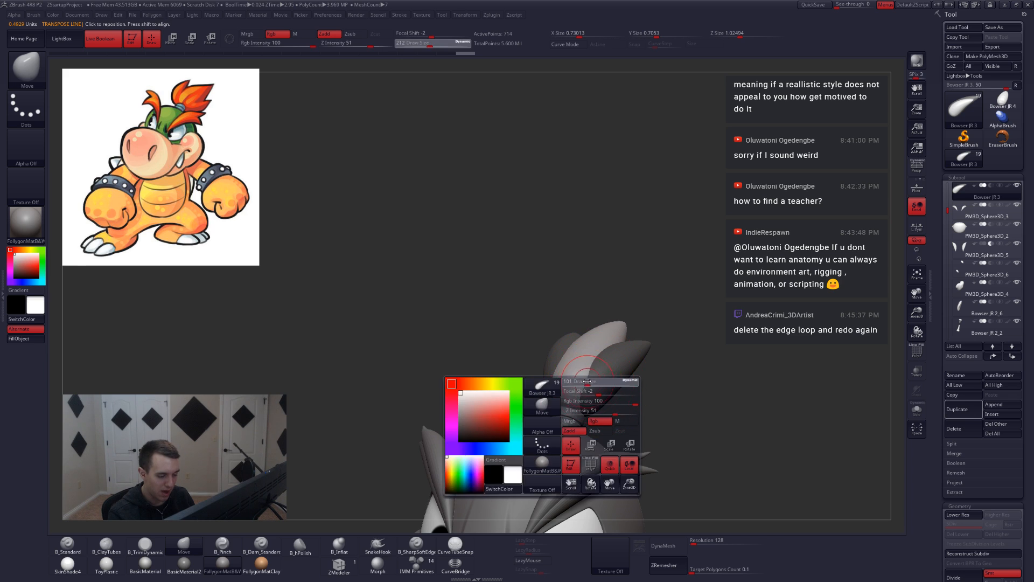
pyautogui.moveTo(625, 382); pyautogui.dragTo(597, 381, button='right')
pyautogui.press('s')
pyautogui.moveTo(599, 383); pyautogui.dragTo(599, 366)
pyautogui.press('s')
pyautogui.moveTo(598, 373); pyautogui.dragTo(549, 375, button='right')
pyautogui.press('space')
pyautogui.moveTo(606, 384); pyautogui.dragTo(620, 385)
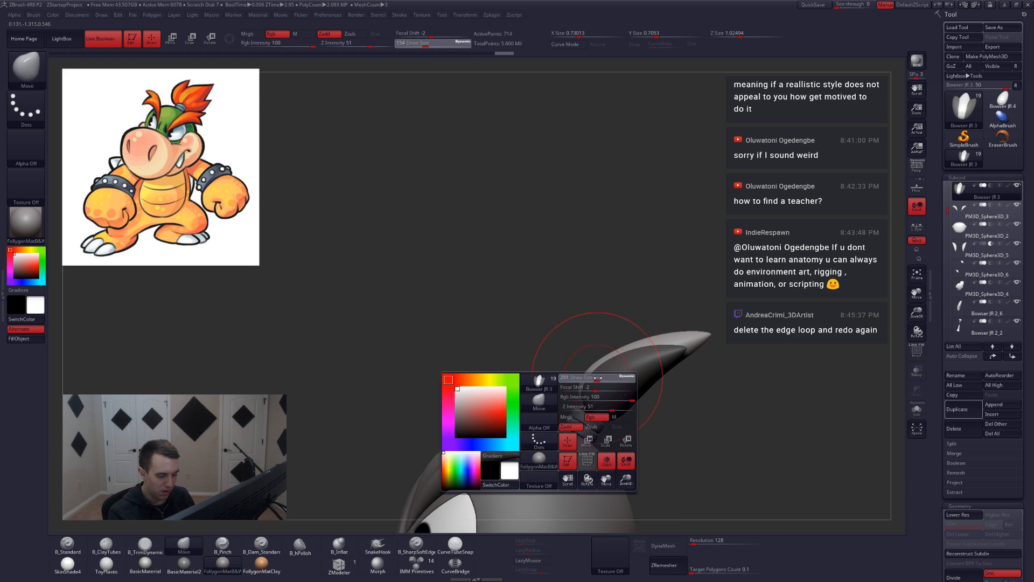
pyautogui.moveTo(609, 389); pyautogui.dragTo(657, 380, button='right')
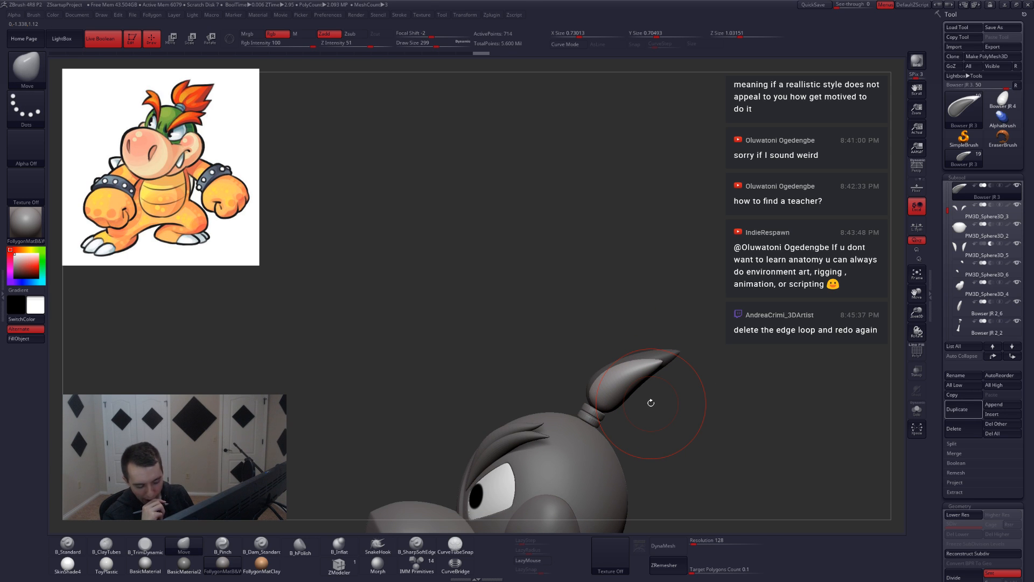
# Reshape the base of the whole hair tuft around the hair tie with the Move brush at draw sizes 239 and 305.
pyautogui.moveTo(699, 342)
pyautogui.mouseDown(button='right')
pyautogui.moveTo(637, 358)
pyautogui.moveTo(619, 376)
pyautogui.mouseUp(button='right')
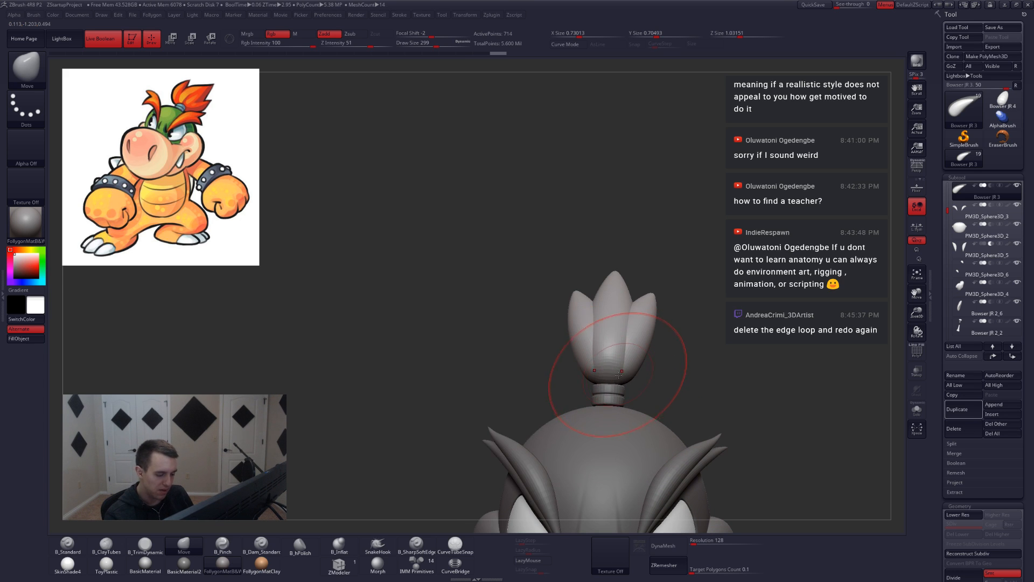
pyautogui.press('space')
pyautogui.moveTo(618, 376); pyautogui.dragTo(613, 375)
pyautogui.moveTo(613, 376); pyautogui.dragTo(615, 386, button='right')
pyautogui.press('space')
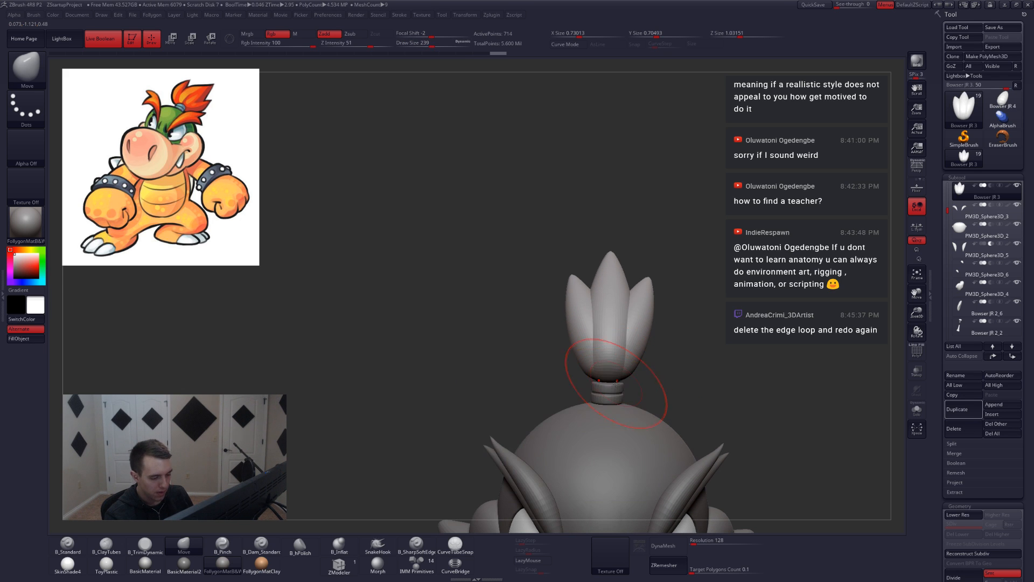
pyautogui.press('space')
pyautogui.moveTo(620, 376); pyautogui.dragTo(626, 377)
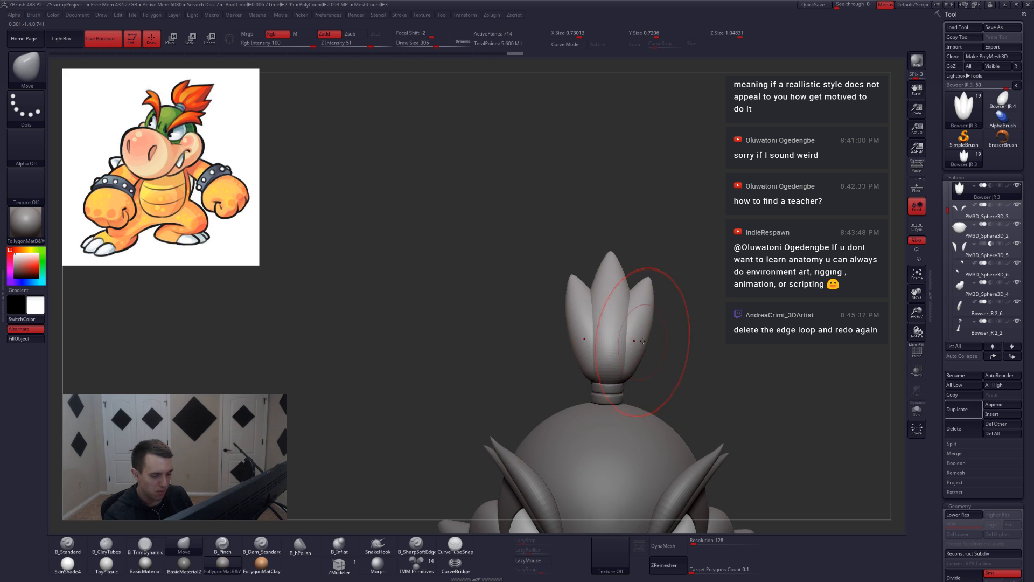
# Widen the sides of the hair tuft slightly with the Move brush, finishing at draw size 286.
pyautogui.moveTo(646, 340)
pyautogui.mouseDown(button='right')
pyautogui.moveTo(653, 371)
pyautogui.moveTo(635, 360)
pyautogui.mouseUp(button='right')
pyautogui.press('space')
pyautogui.moveTo(635, 360)
pyautogui.mouseDown()
pyautogui.moveTo(614, 357)
pyautogui.moveTo(646, 380)
pyautogui.moveTo(647, 420)
pyautogui.moveTo(645, 396)
pyautogui.mouseUp()
pyautogui.press('w')
pyautogui.press('q')
pyautogui.moveTo(830, 366)
pyautogui.keyDown('shift'); pyautogui.mouseDown()
pyautogui.moveTo(716, 364)
pyautogui.moveTo(640, 354)
pyautogui.moveTo(636, 343)
pyautogui.mouseUp(); pyautogui.keyUp('shift')
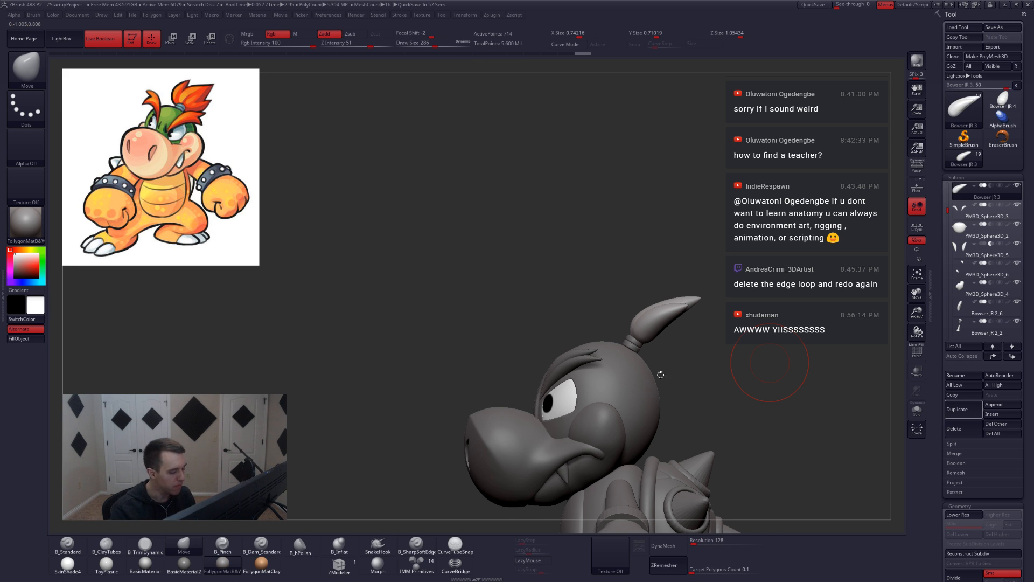
# Select the eyebrow subtool and adjust the inner ends of the eyebrows beside the eyes with the Move brush at draw size 251.
pyautogui.moveTo(660, 374); pyautogui.dragTo(674, 390)
pyautogui.keyDown('shift'); pyautogui.moveTo(674, 390); pyautogui.dragTo(644, 383, button='right'); pyautogui.keyUp('shift')
pyautogui.keyDown('alt'); pyautogui.click(680, 325); pyautogui.keyUp('alt')
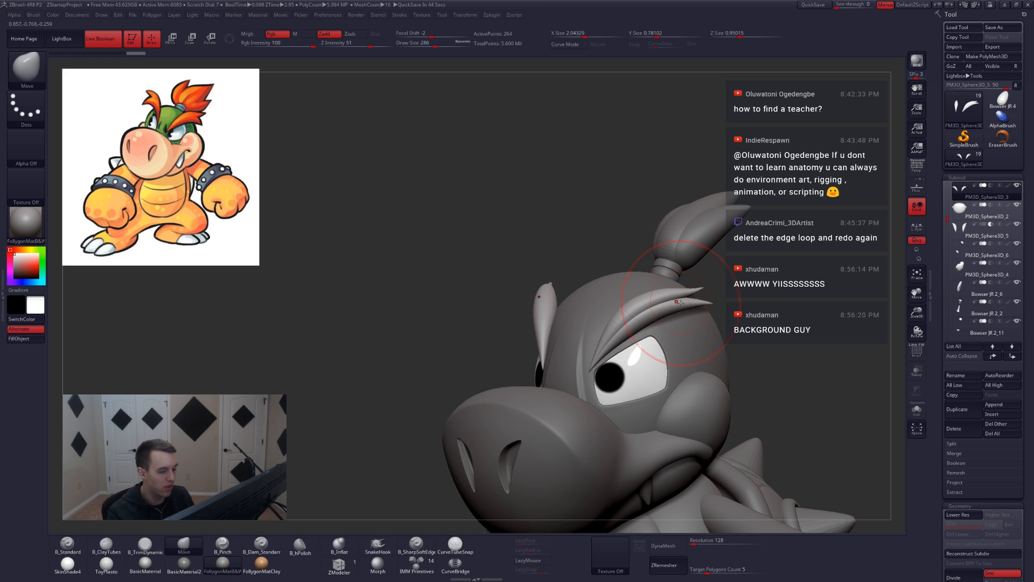
pyautogui.moveTo(660, 350)
pyautogui.keyDown('ctrl'); pyautogui.mouseDown(button='right')
pyautogui.moveTo(662, 377)
pyautogui.moveTo(643, 372)
pyautogui.moveTo(700, 377)
pyautogui.mouseUp(button='right'); pyautogui.keyUp('ctrl')
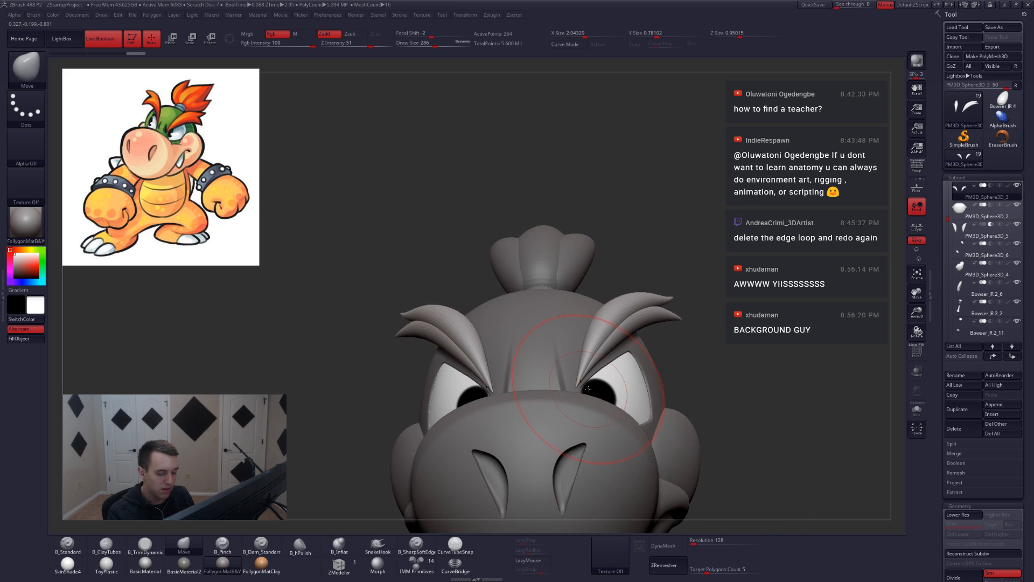
pyautogui.moveTo(591, 386); pyautogui.dragTo(676, 391, button='right')
pyautogui.press('space')
pyautogui.moveTo(589, 388); pyautogui.dragTo(585, 388)
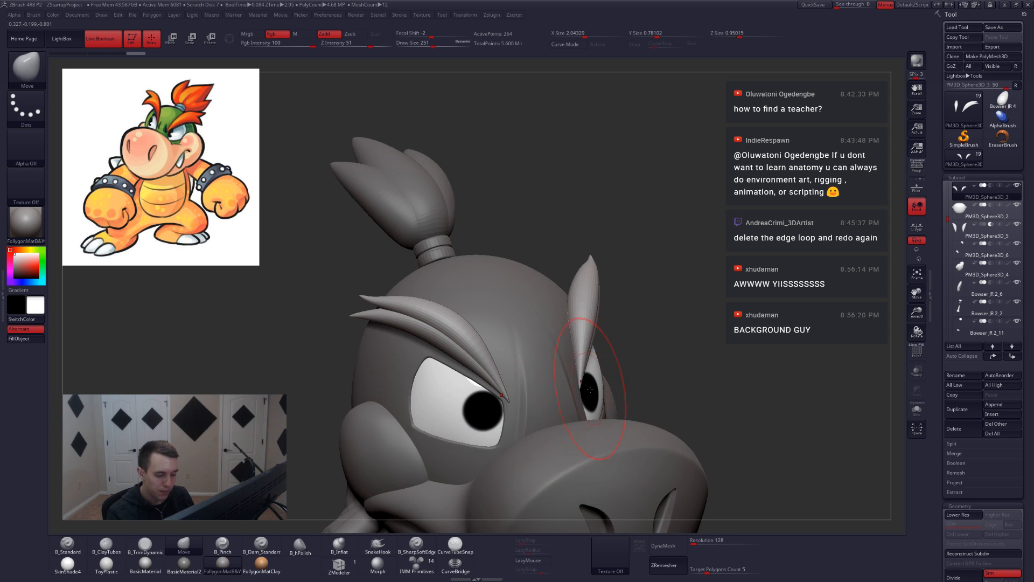
pyautogui.moveTo(563, 386); pyautogui.dragTo(584, 386, button='right')
pyautogui.moveTo(583, 388); pyautogui.dragTo(585, 391)
pyautogui.moveTo(595, 411)
pyautogui.mouseDown(button='right')
pyautogui.moveTo(552, 397)
pyautogui.moveTo(612, 422)
pyautogui.moveTo(634, 373)
pyautogui.mouseUp(button='right')
pyautogui.moveTo(723, 362); pyautogui.dragTo(716, 381, button='right')
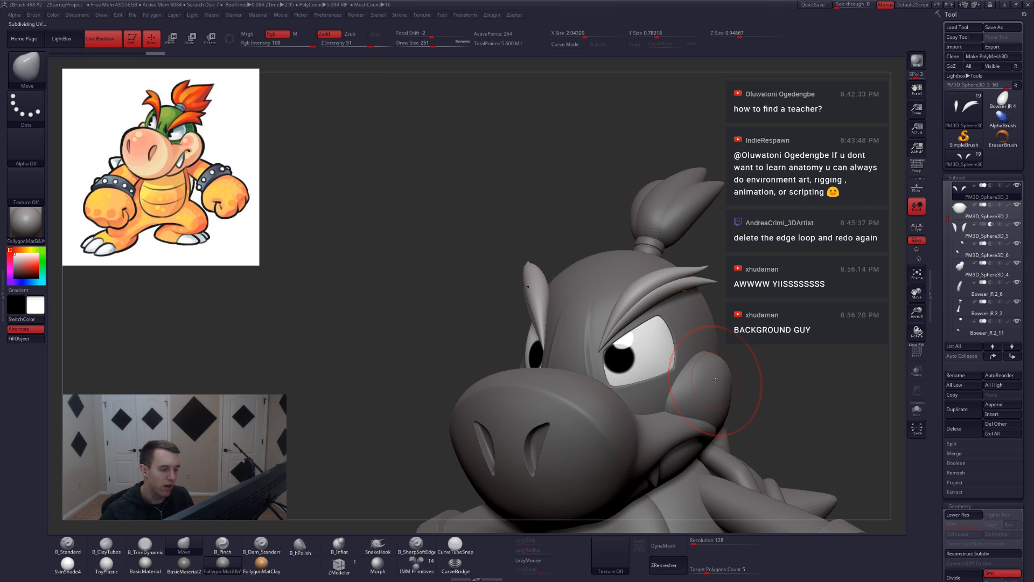
# Reduce the draw size to 202 and on to 177 to refine the outer tips of the eyebrows.
pyautogui.press('space')
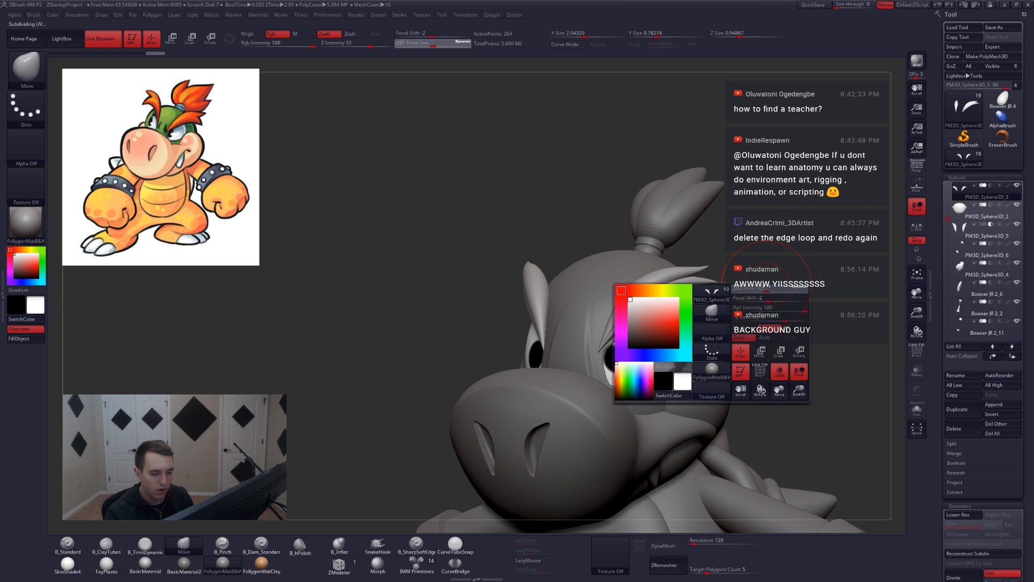
pyautogui.moveTo(766, 288); pyautogui.dragTo(760, 284)
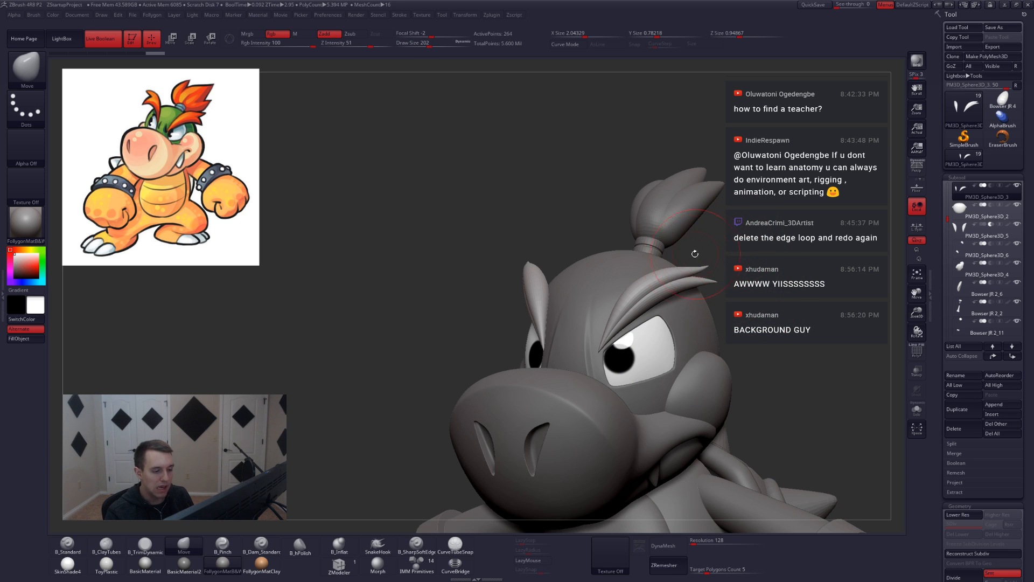
pyautogui.keyDown('ctrl'); pyautogui.moveTo(695, 254); pyautogui.dragTo(727, 286, button='right'); pyautogui.keyUp('ctrl')
pyautogui.press('space')
pyautogui.moveTo(780, 273); pyautogui.dragTo(775, 272)
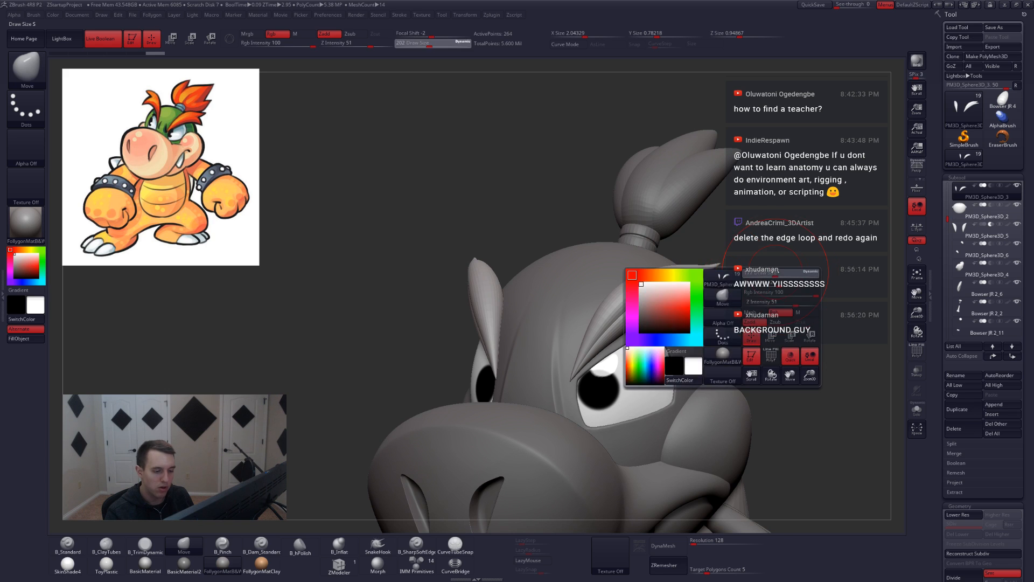
pyautogui.keyDown('alt'); pyautogui.moveTo(776, 286); pyautogui.dragTo(721, 258, button='right'); pyautogui.keyUp('alt')
pyautogui.hotkey('ctrl', 'shift', 'f')
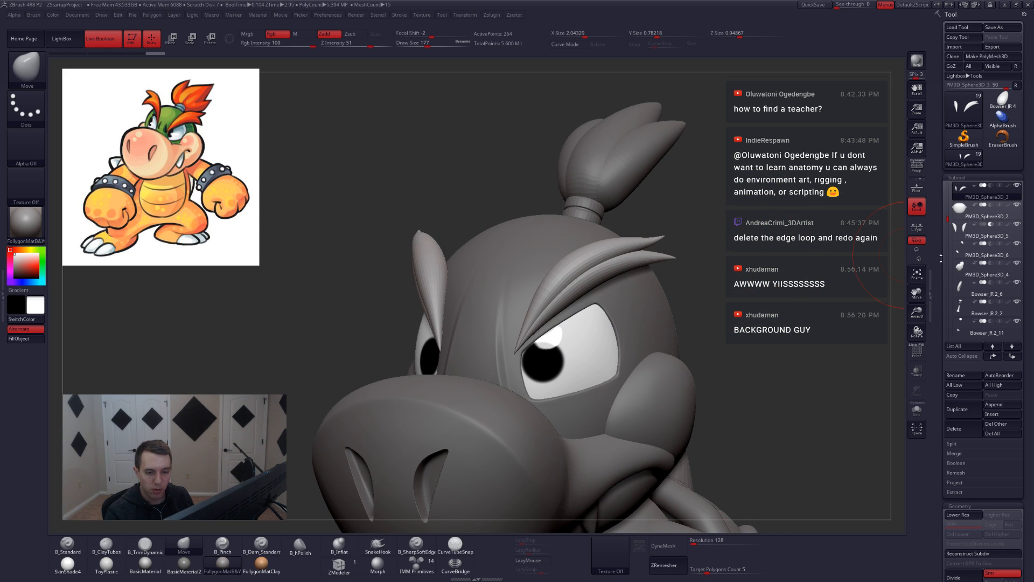
# Delete the leftover single-strand tool Bowser JR 4 and return to the full character tool.
pyautogui.click(1002, 99)
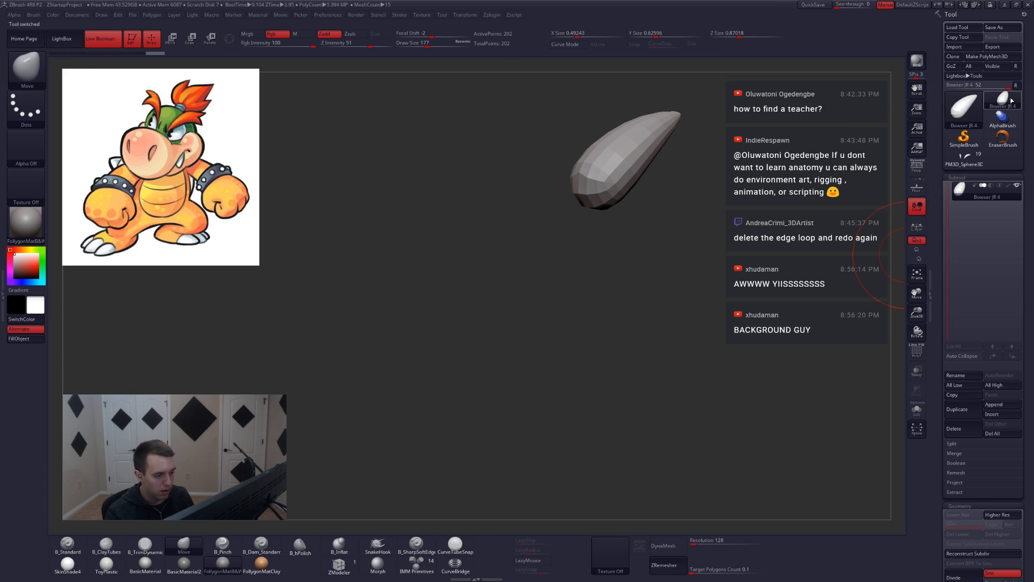
pyautogui.click(968, 427)
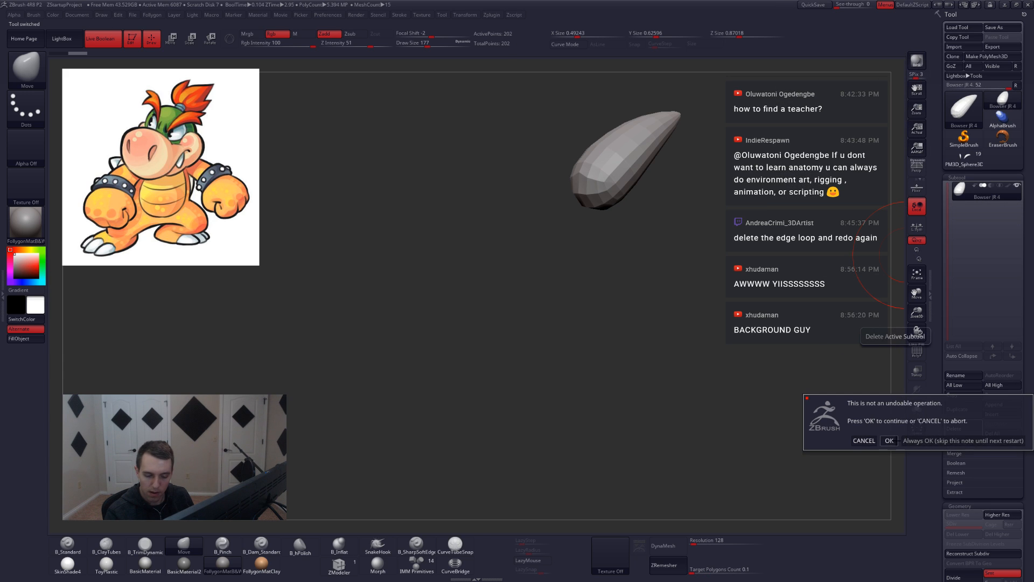
pyautogui.click(888, 440)
pyautogui.click(1004, 138)
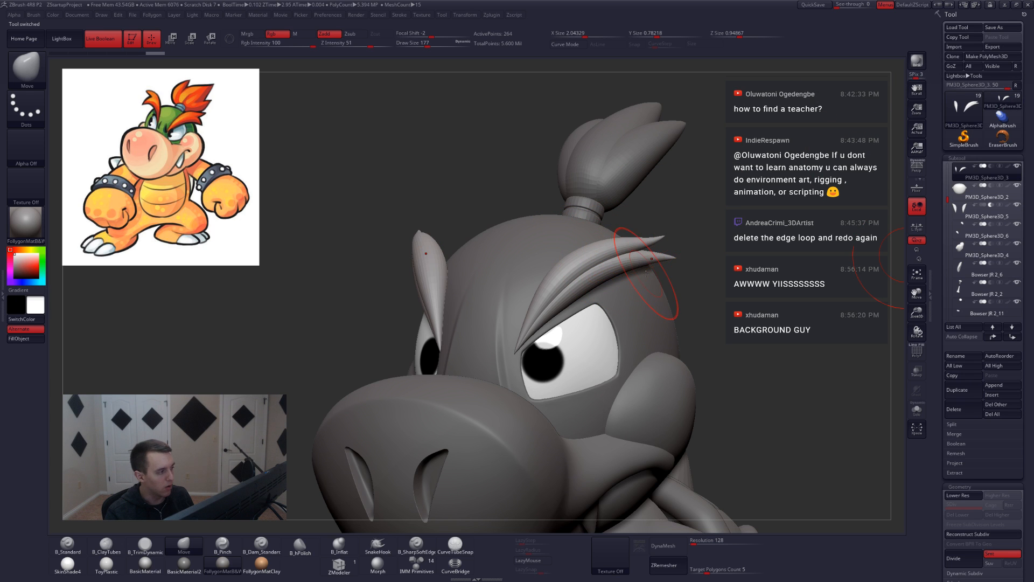
# Inflate the eyebrow subtool slightly with the Inflate deformation.
pyautogui.moveTo(936, 330); pyautogui.dragTo(940, 183)
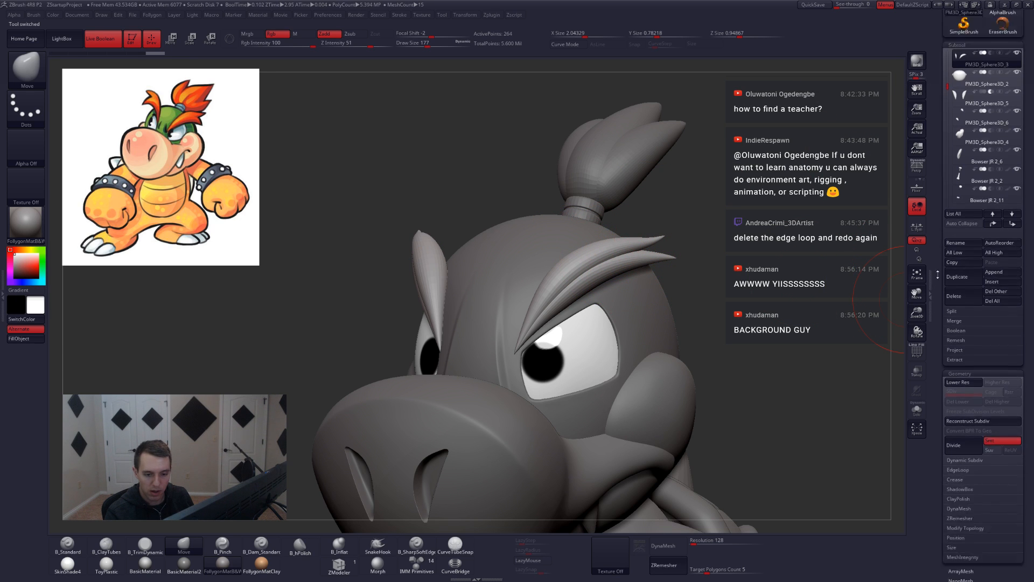
pyautogui.moveTo(940, 431); pyautogui.dragTo(942, 215)
pyautogui.moveTo(942, 317); pyautogui.dragTo(942, 204)
pyautogui.moveTo(943, 369); pyautogui.dragTo(944, 159)
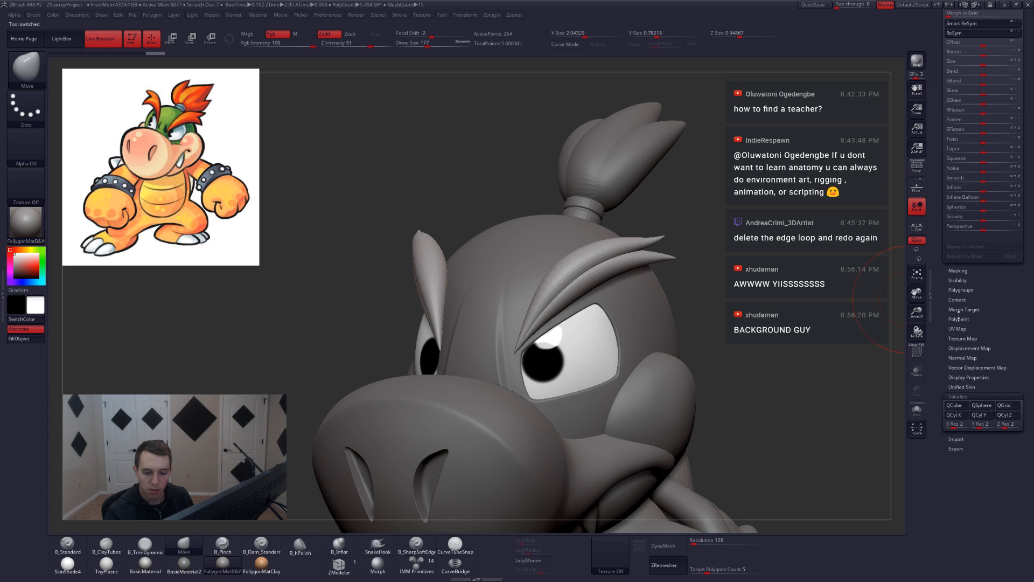
pyautogui.click(958, 397)
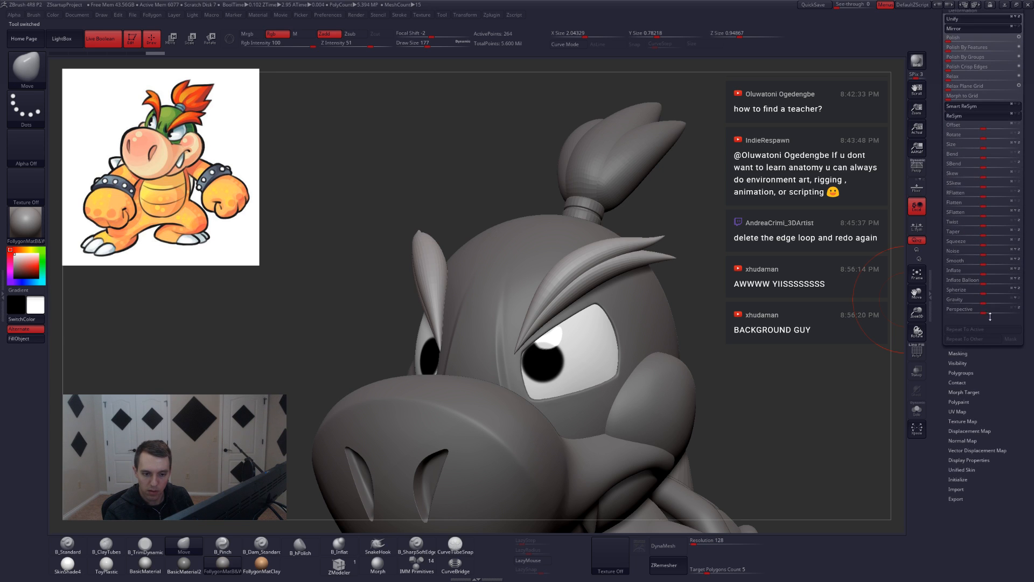
pyautogui.click(984, 274)
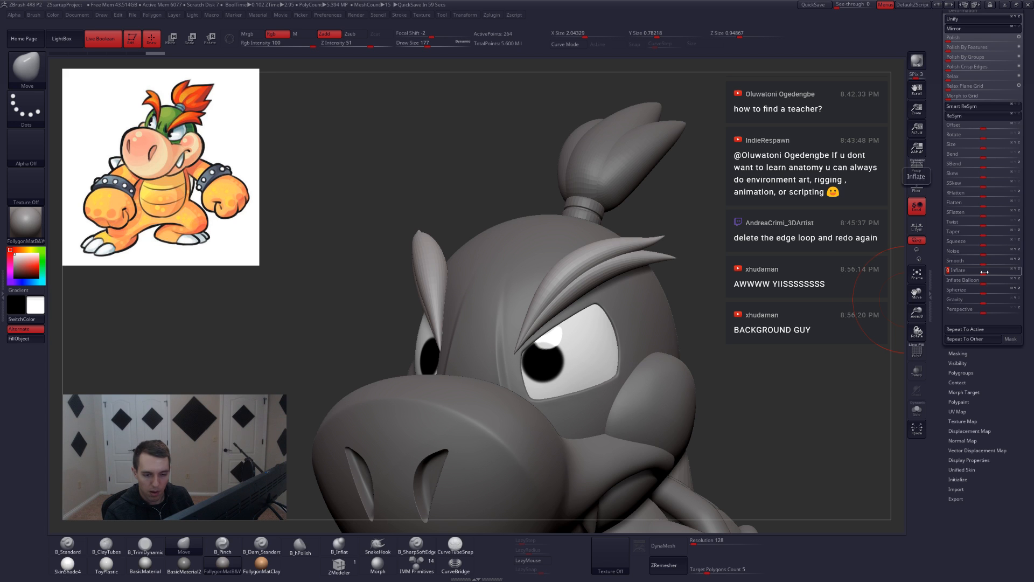
pyautogui.press('Tab')
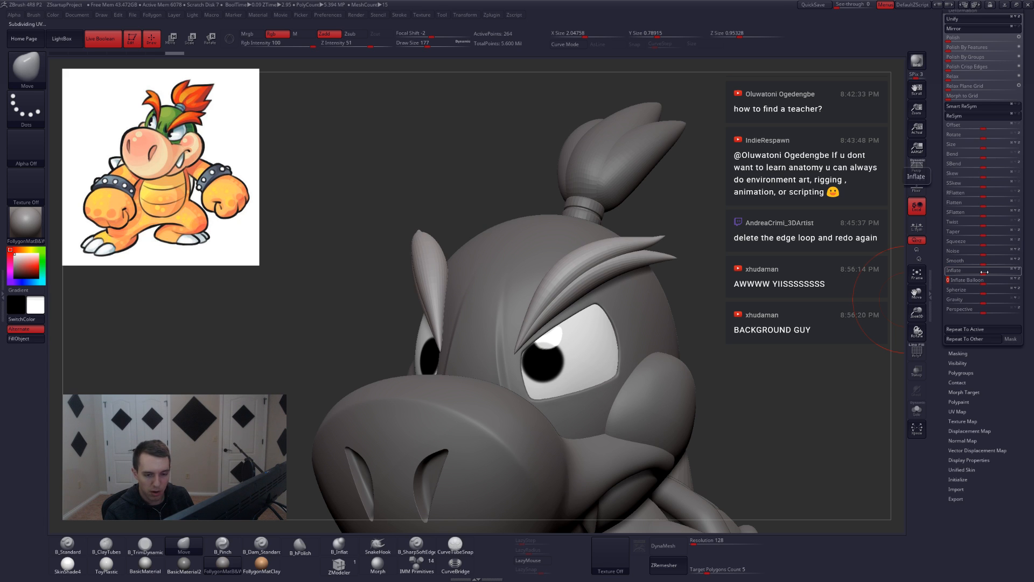
pyautogui.moveTo(943, 224); pyautogui.dragTo(956, 383)
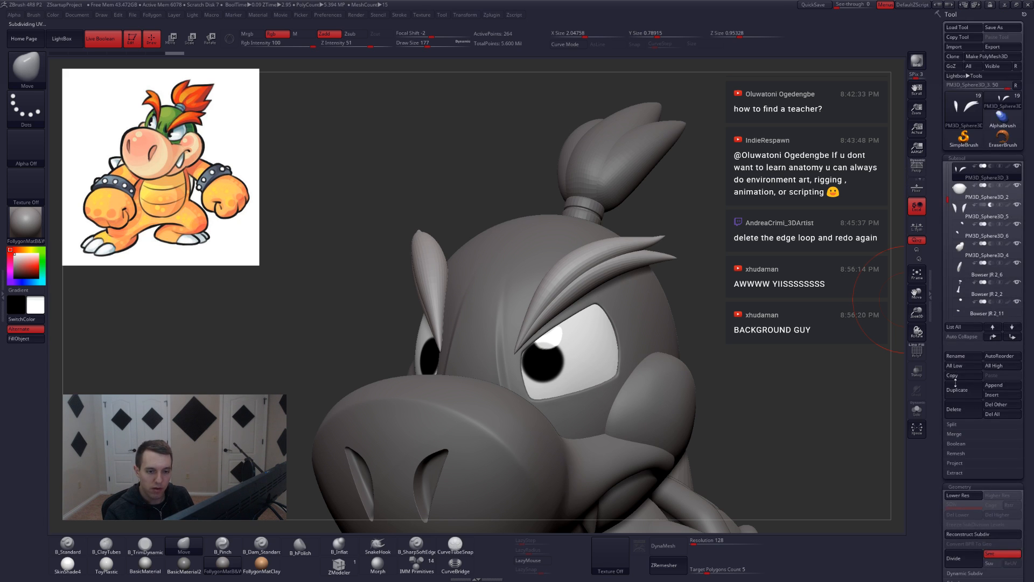
# Adjust the direction of the main light so it shines on the full figure from slightly above the front.
pyautogui.keyDown('alt'); pyautogui.moveTo(838, 316); pyautogui.dragTo(739, 349); pyautogui.keyUp('alt')
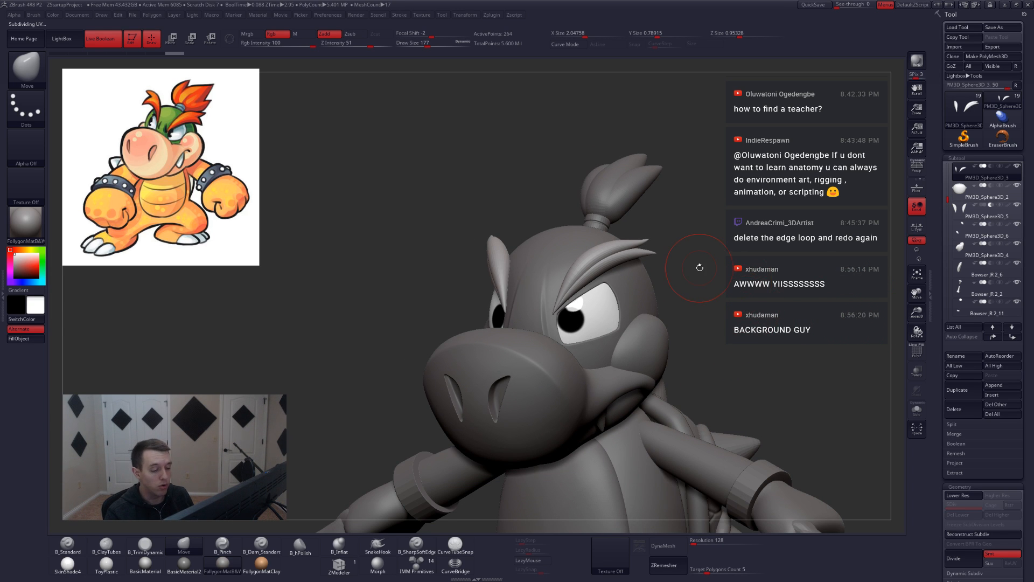
pyautogui.moveTo(593, 265)
pyautogui.keyDown('ctrl'); pyautogui.mouseDown(button='right')
pyautogui.moveTo(554, 300)
pyautogui.moveTo(567, 306)
pyautogui.moveTo(518, 310)
pyautogui.moveTo(547, 311)
pyautogui.mouseUp(button='right'); pyautogui.keyUp('ctrl')
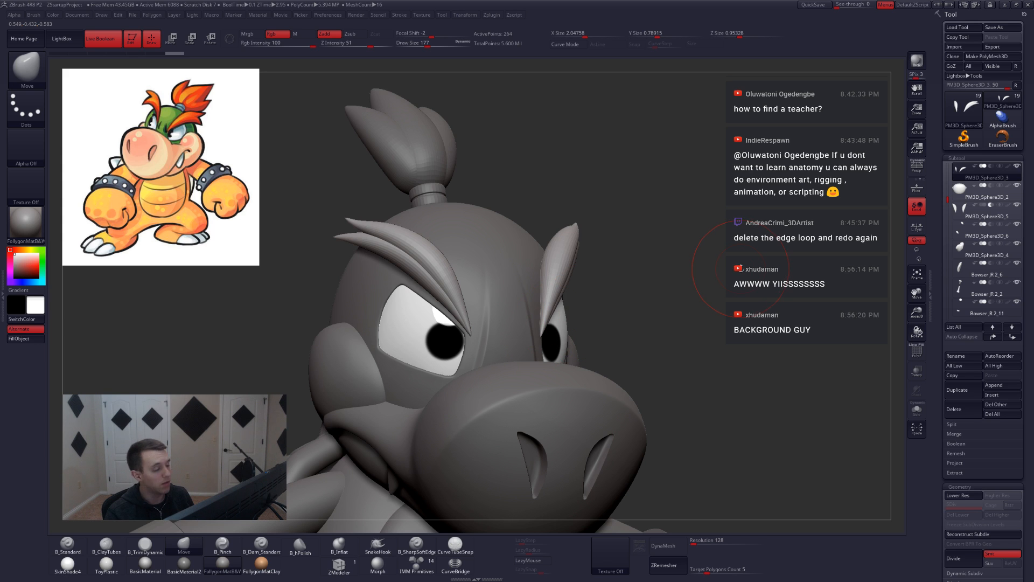
pyautogui.keyDown('alt'); pyautogui.moveTo(701, 263); pyautogui.dragTo(642, 262); pyautogui.keyUp('alt')
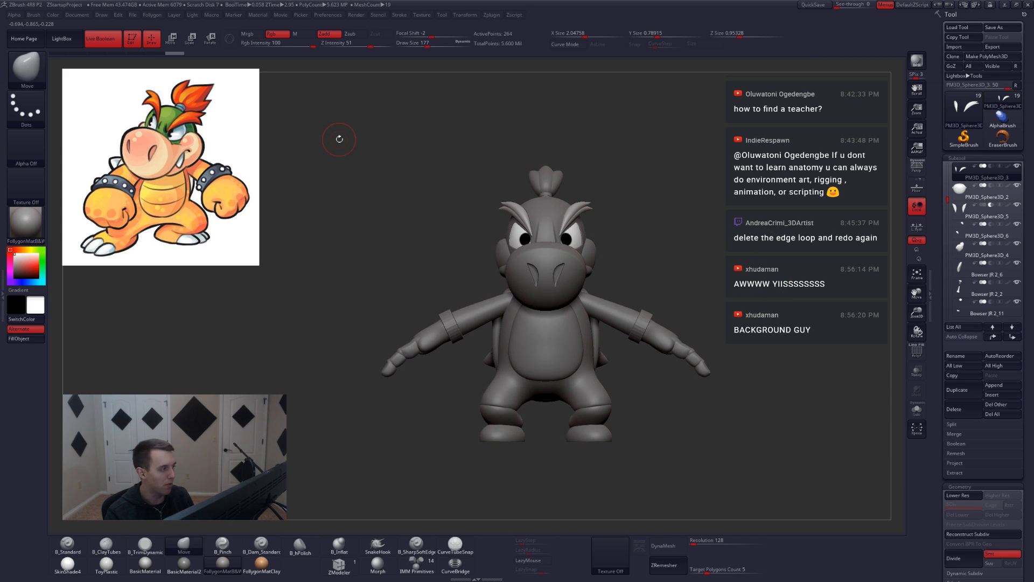
pyautogui.click(197, 15)
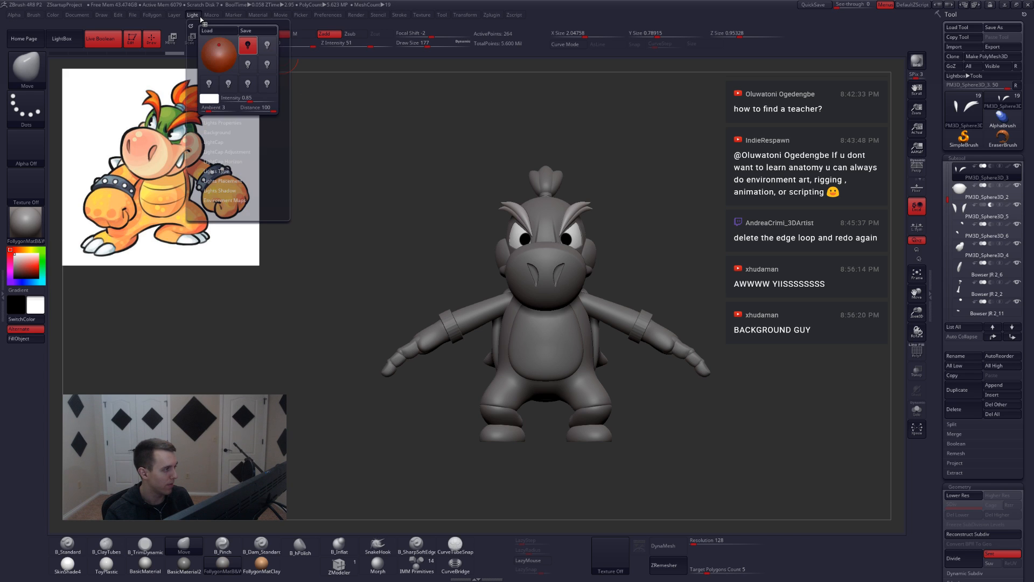
pyautogui.moveTo(210, 48); pyautogui.dragTo(220, 55)
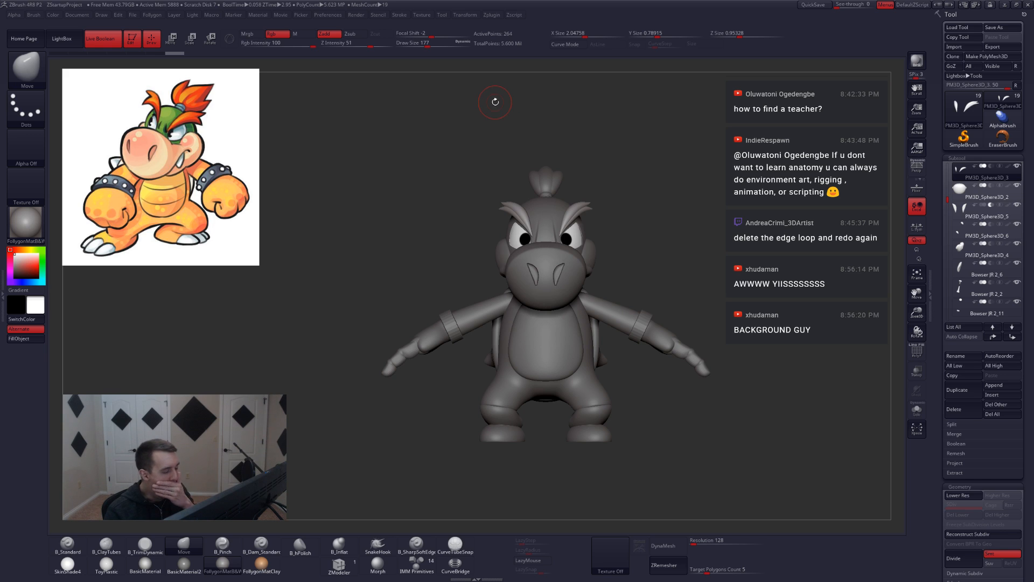
pyautogui.click(192, 15)
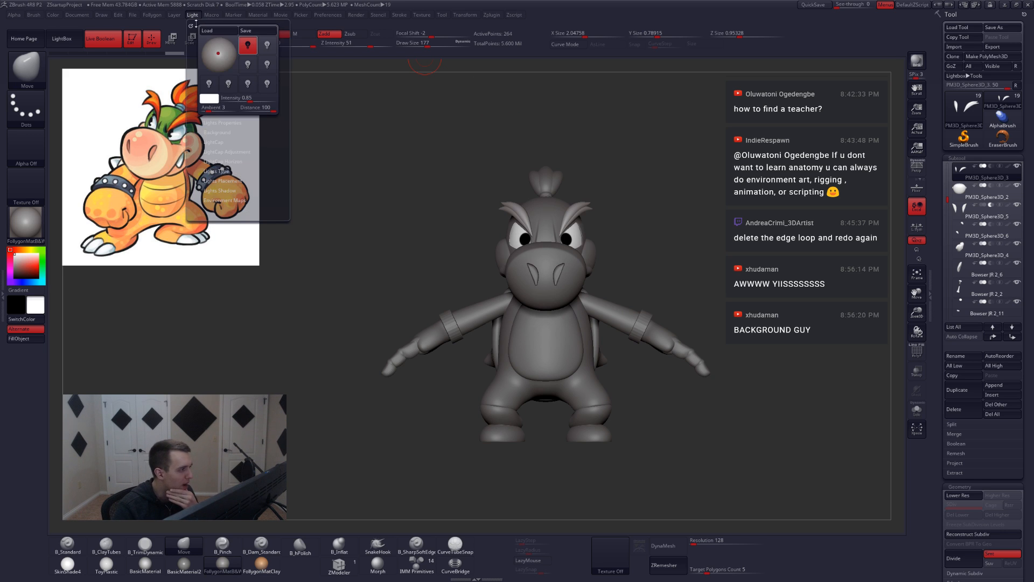
pyautogui.click(220, 50)
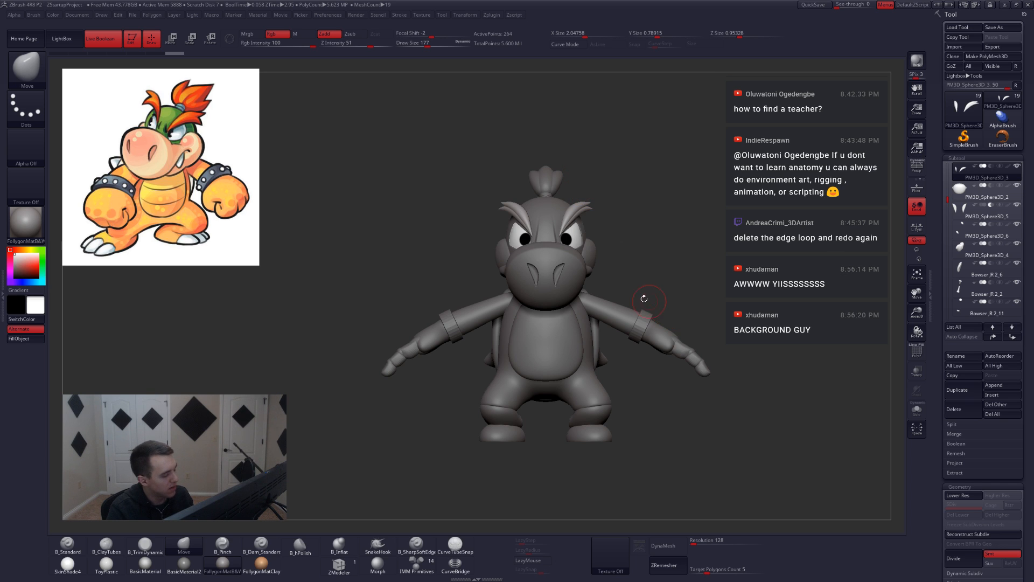
# Isolate the wristband subtool with polyframe on, compare its subdivision levels and delete the lower level.
pyautogui.keyDown('alt'); pyautogui.click(581, 303); pyautogui.keyUp('alt')
pyautogui.moveTo(644, 299)
pyautogui.keyDown('alt'); pyautogui.mouseDown(button='right')
pyautogui.moveTo(577, 285)
pyautogui.moveTo(606, 337)
pyautogui.moveTo(583, 309)
pyautogui.moveTo(597, 334)
pyautogui.moveTo(607, 320)
pyautogui.moveTo(597, 298)
pyautogui.moveTo(609, 320)
pyautogui.mouseUp(button='right'); pyautogui.keyUp('alt')
pyautogui.hotkey('alt', 's')
pyautogui.hotkey('shift', 'f')
pyautogui.hotkey('shift', 'd')
pyautogui.press('d')
pyautogui.hotkey('shift', 'd')
pyautogui.press('d')
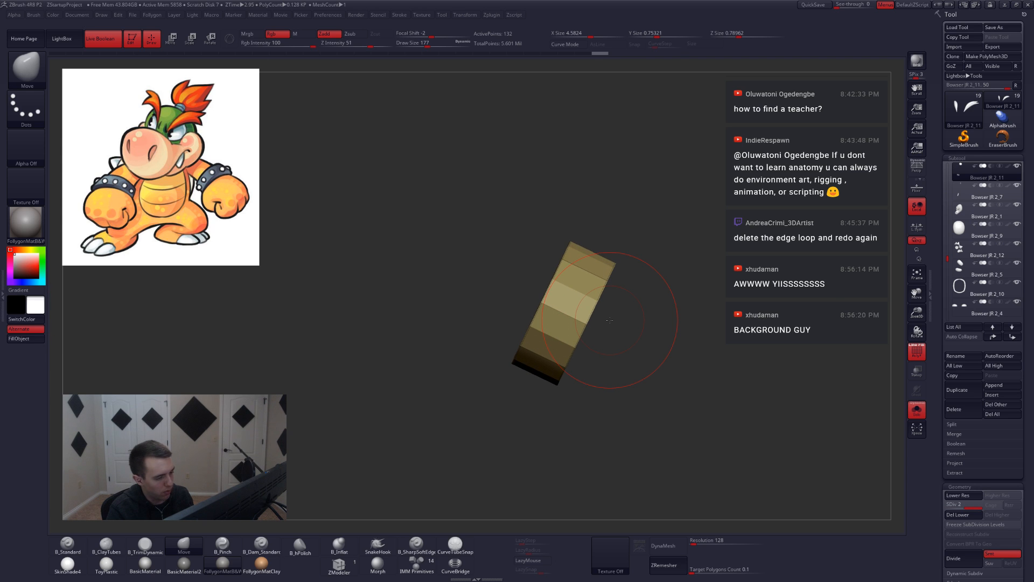
pyautogui.hotkey('shift', 'd')
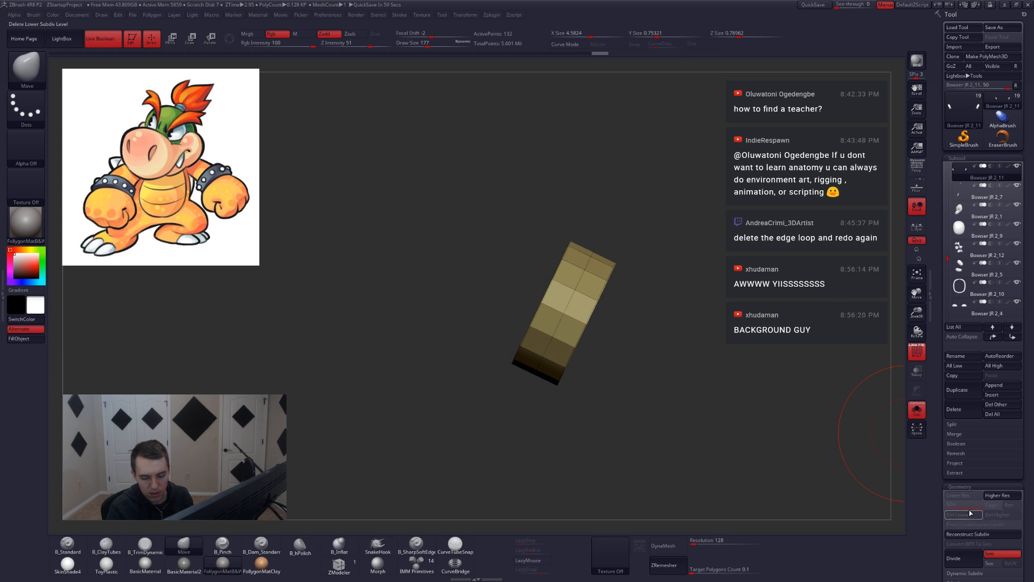
# Duplicate the wristband subtool and make the IMM Primitives brush active, with polyframe turned on.
pyautogui.moveTo(640, 317)
pyautogui.mouseDown(button='right')
pyautogui.moveTo(633, 327)
pyautogui.moveTo(662, 318)
pyautogui.moveTo(603, 288)
pyautogui.moveTo(626, 277)
pyautogui.mouseUp(button='right')
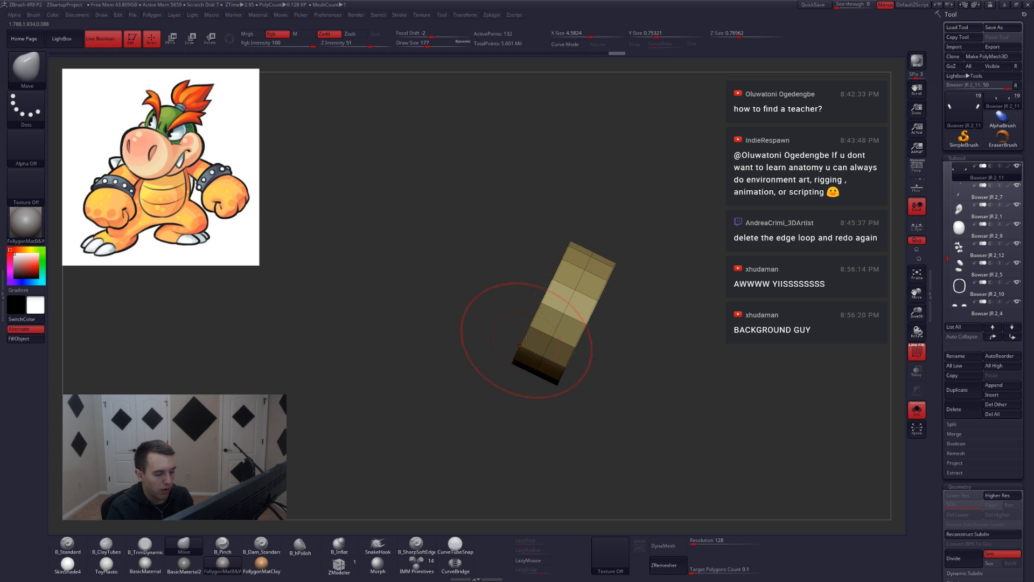
pyautogui.moveTo(526, 340); pyautogui.dragTo(576, 318, button='right')
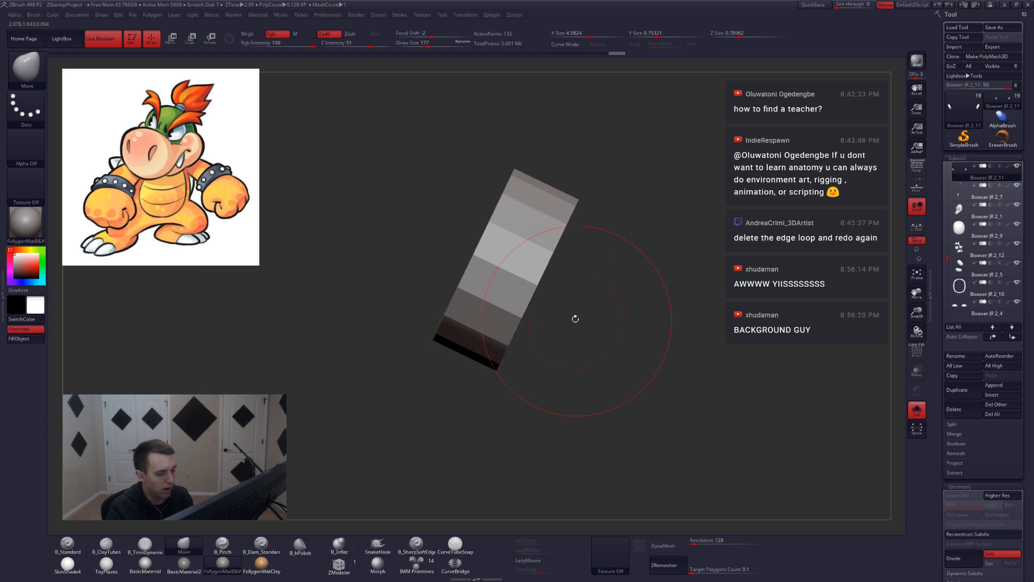
pyautogui.hotkey('shift', 'f')
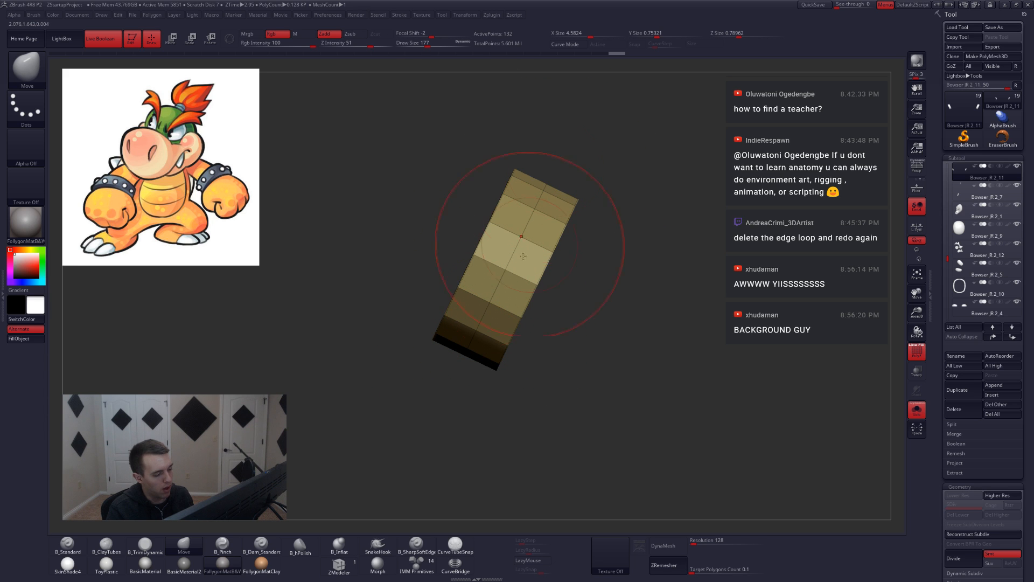
pyautogui.moveTo(603, 308); pyautogui.dragTo(650, 319)
pyautogui.click(415, 562)
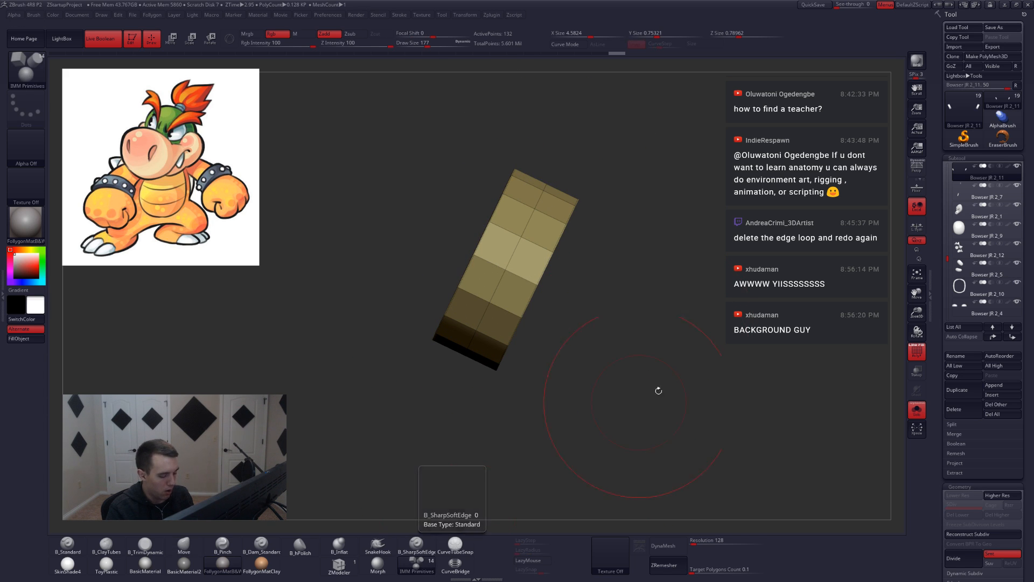
pyautogui.press('space')
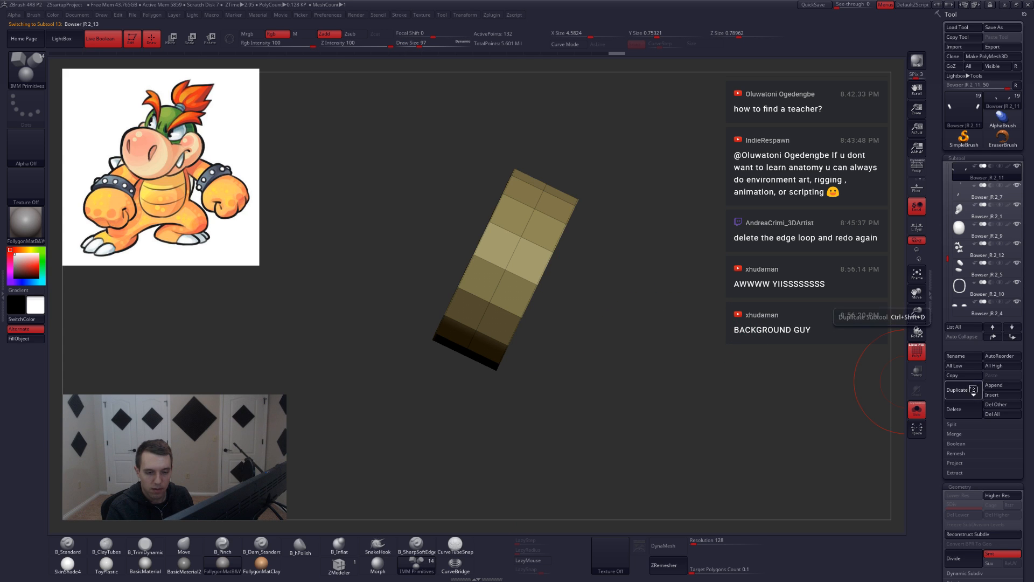
pyautogui.click(957, 390)
pyautogui.press('space')
# Try to insert a primitive on the middle edge loop of the duplicated wristband.
pyautogui.moveTo(605, 326); pyautogui.dragTo(599, 326)
pyautogui.keyDown('alt'); pyautogui.moveTo(512, 266); pyautogui.dragTo(572, 327, button='right'); pyautogui.keyUp('alt')
pyautogui.click(568, 329)
pyautogui.keyDown('ctrl'); pyautogui.keyDown('shift'); pyautogui.click(631, 389); pyautogui.keyUp('shift'); pyautogui.keyUp('ctrl')
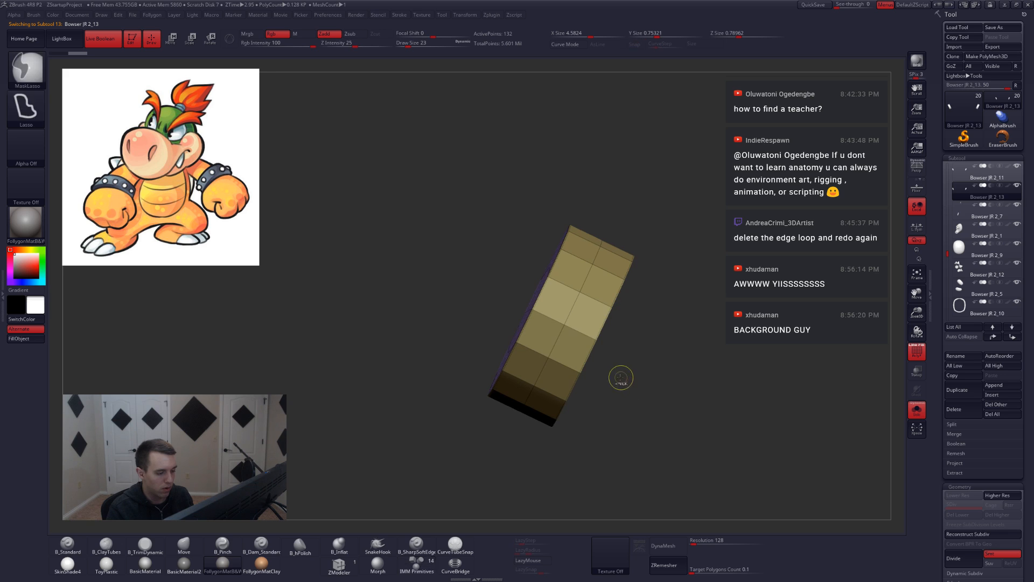
pyautogui.keyDown('ctrl'); pyautogui.moveTo(563, 342); pyautogui.dragTo(581, 351, button='right'); pyautogui.keyUp('ctrl')
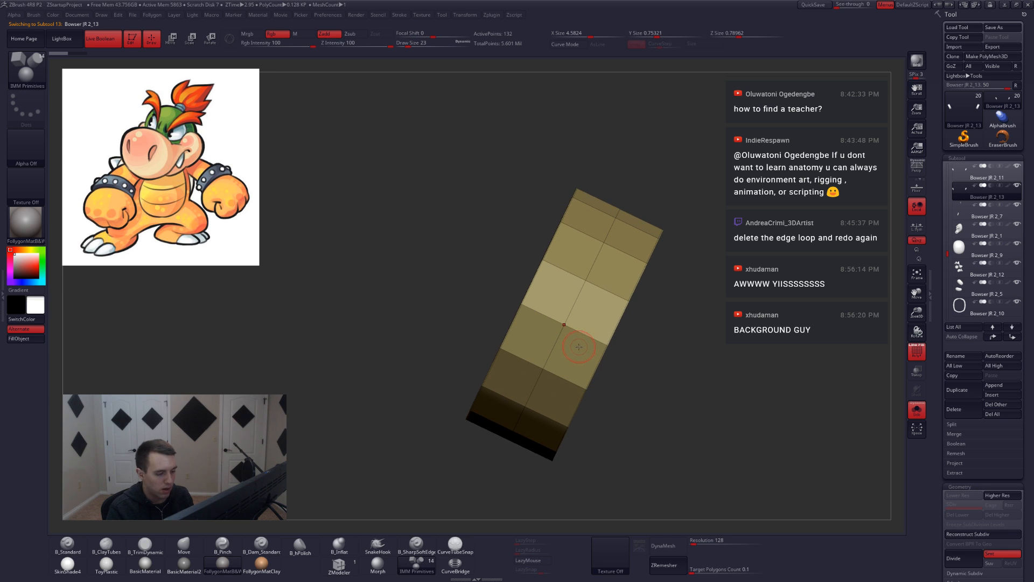
pyautogui.keyDown('ctrl'); pyautogui.keyDown('shift'); pyautogui.click(567, 328); pyautogui.keyUp('shift'); pyautogui.keyUp('ctrl')
pyautogui.moveTo(570, 334); pyautogui.dragTo(579, 344)
pyautogui.moveTo(596, 369); pyautogui.dragTo(579, 350, button='right')
pyautogui.hotkey('ctrl', 'z')
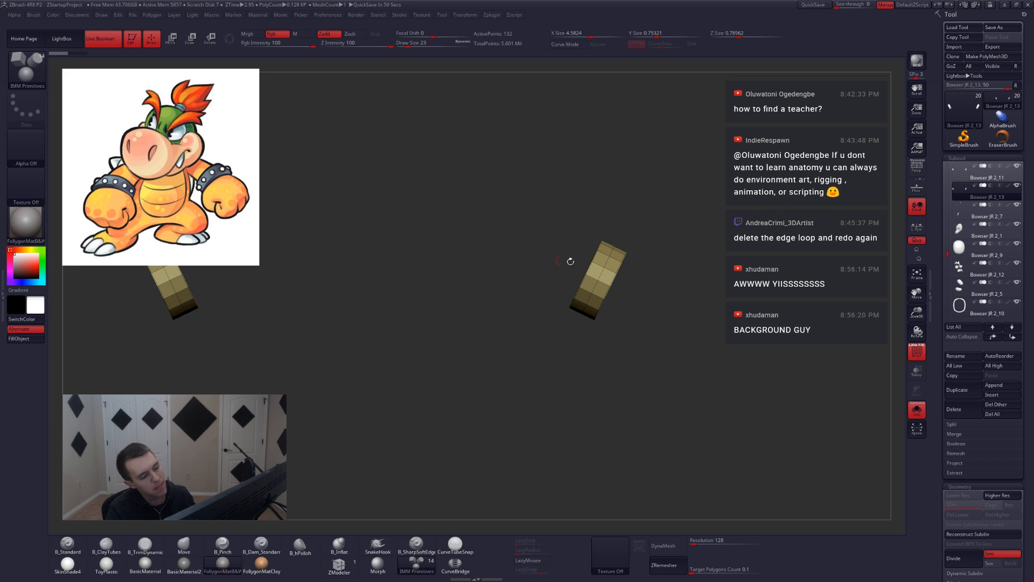
# Try to isolate one wristband of the mirrored pair with the SelectLasso.
pyautogui.keyDown('alt'); pyautogui.moveTo(600, 264); pyautogui.dragTo(643, 305, button='right'); pyautogui.keyUp('alt')
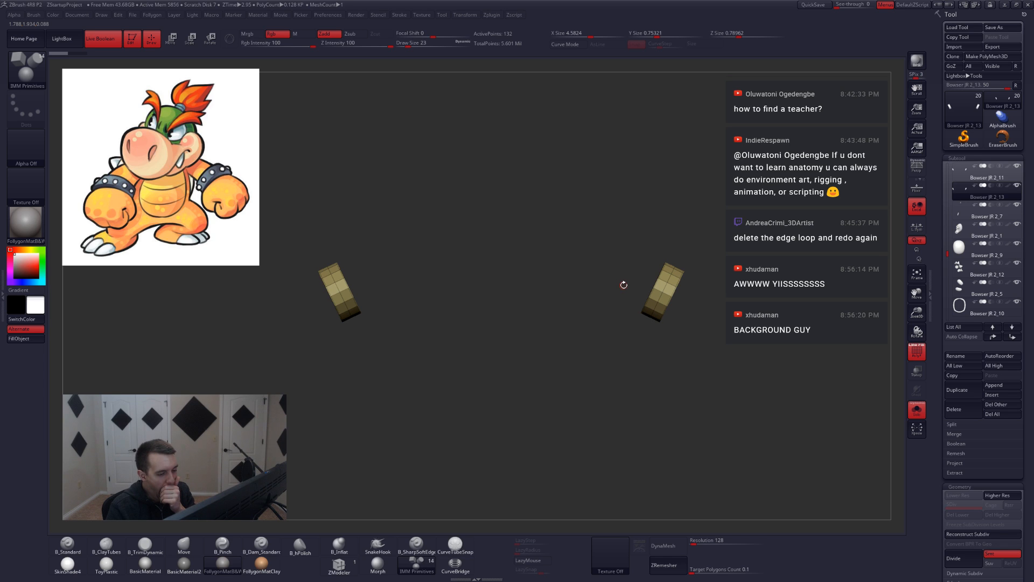
pyautogui.hotkey('ctrl', 'shift')
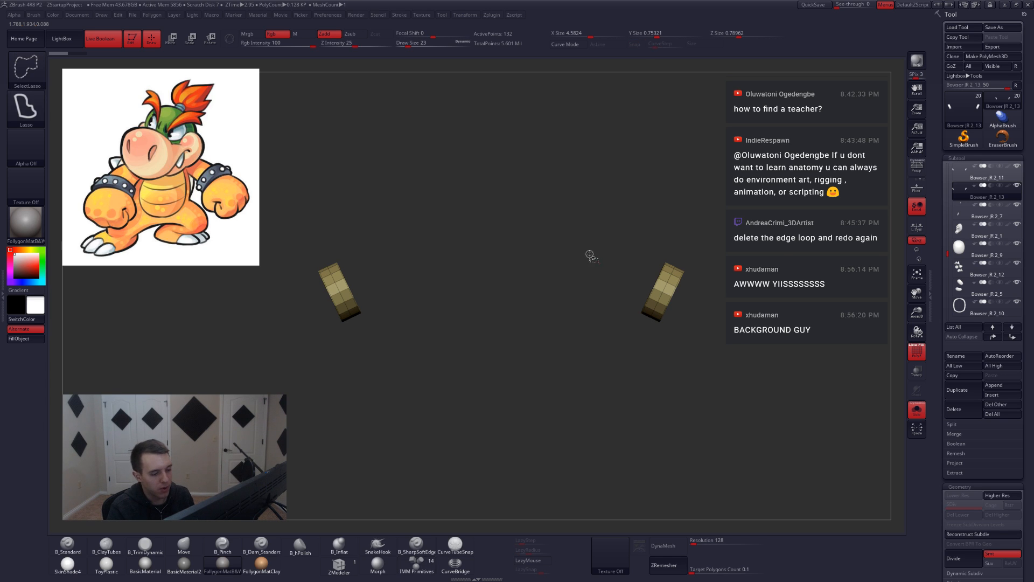
pyautogui.moveTo(590, 255)
pyautogui.keyDown('ctrl'); pyautogui.keyDown('shift'); pyautogui.mouseDown()
pyautogui.moveTo(787, 233)
pyautogui.moveTo(785, 242)
pyautogui.mouseUp(); pyautogui.keyUp('shift'); pyautogui.keyUp('ctrl')
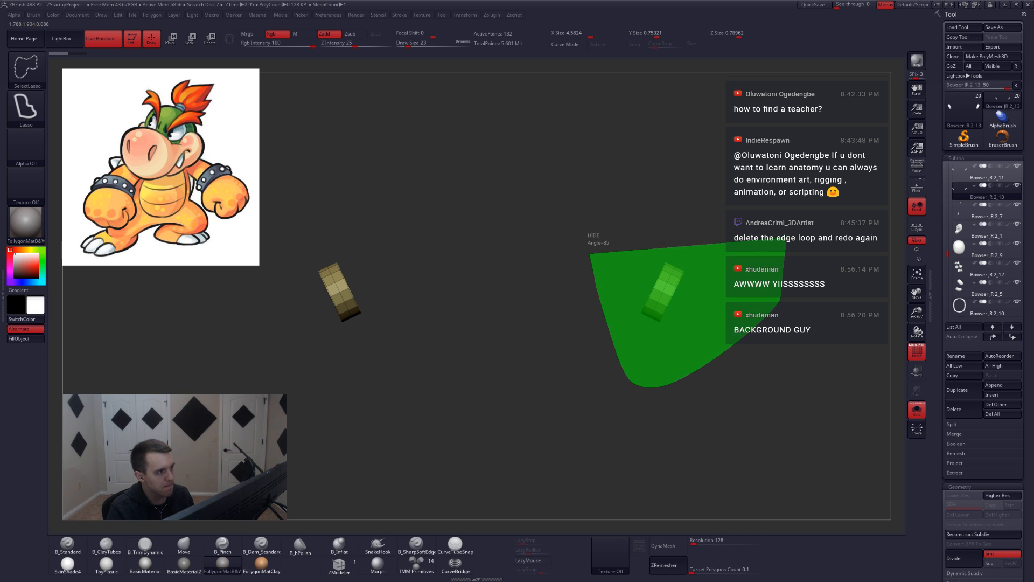
pyautogui.keyDown('ctrl'); pyautogui.keyDown('shift'); pyautogui.moveTo(785, 241); pyautogui.dragTo(786, 252); pyautogui.keyUp('shift'); pyautogui.keyUp('ctrl')
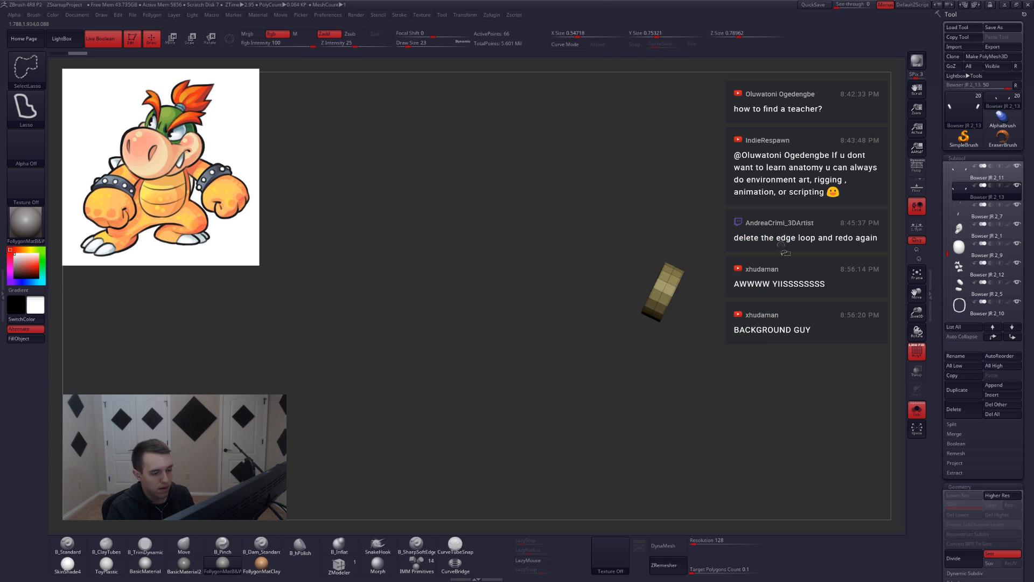
pyautogui.hotkey('ctrl', 'z')
# Insert a small sphere on the duplicated wristband's outer face and delete all other geometry from that subtool.
pyautogui.moveTo(700, 303)
pyautogui.keyDown('alt'); pyautogui.mouseDown()
pyautogui.moveTo(623, 291)
pyautogui.moveTo(634, 320)
pyautogui.moveTo(619, 342)
pyautogui.mouseUp(); pyautogui.keyUp('alt')
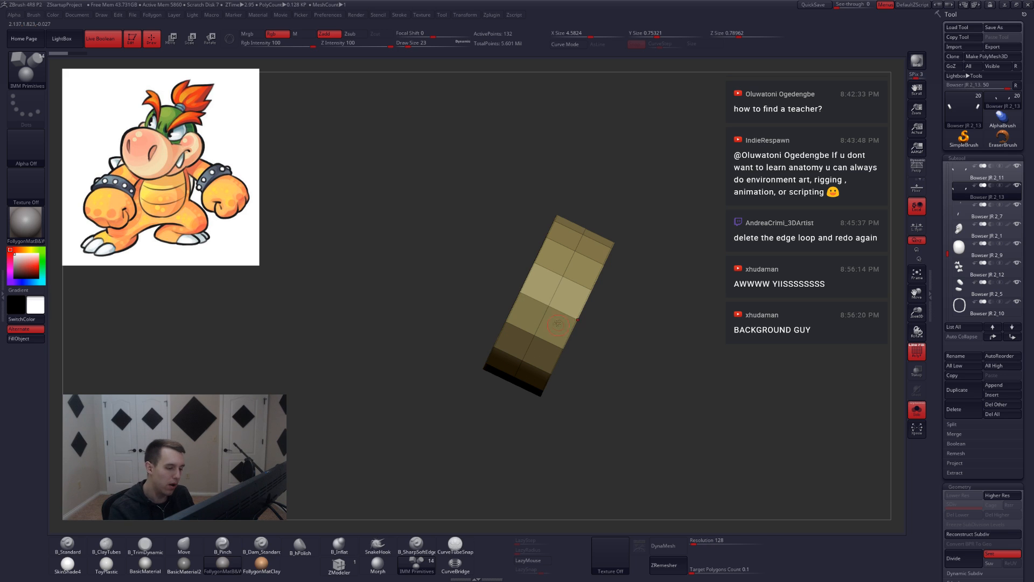
pyautogui.moveTo(671, 311)
pyautogui.keyDown('alt'); pyautogui.mouseDown()
pyautogui.moveTo(569, 310)
pyautogui.moveTo(550, 276)
pyautogui.moveTo(582, 279)
pyautogui.mouseUp(); pyautogui.keyUp('alt')
pyautogui.press('space')
pyautogui.hotkey('shift', 'f')
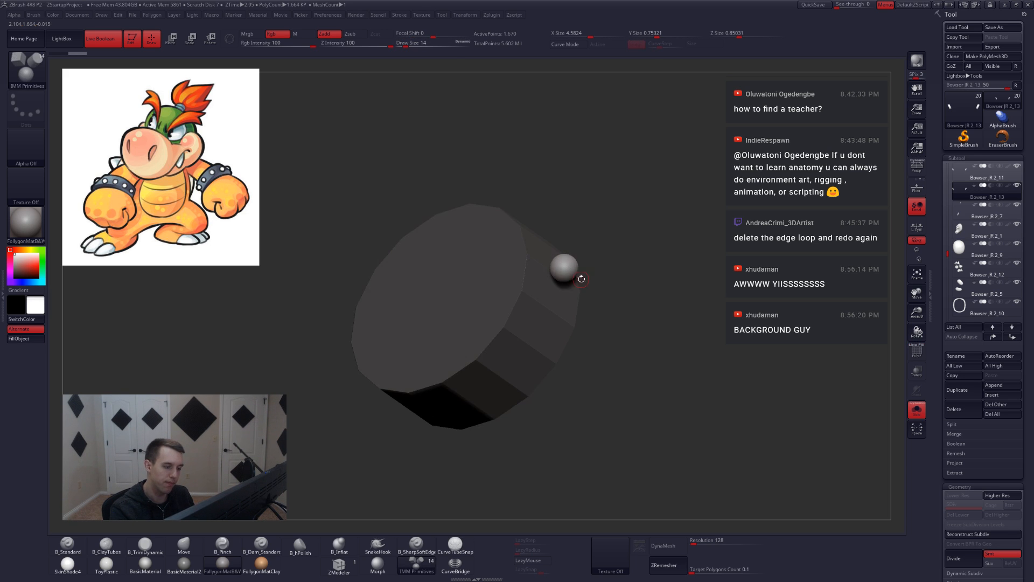
pyautogui.keyDown('ctrl'); pyautogui.keyDown('shift'); pyautogui.click(565, 267); pyautogui.keyUp('shift'); pyautogui.keyUp('ctrl')
pyautogui.press('1')
pyautogui.click(601, 276)
pyautogui.hotkey('shift', 's')
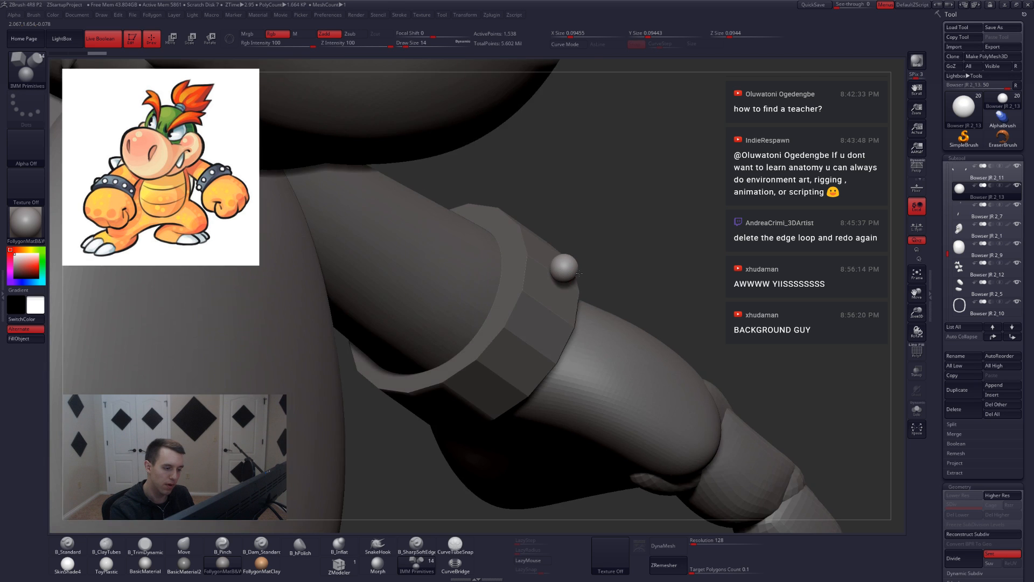
# Move the sphere inward so it sits partly embedded in the wristband surface as a stud.
pyautogui.moveTo(584, 243)
pyautogui.mouseDown()
pyautogui.moveTo(591, 284)
pyautogui.moveTo(545, 291)
pyautogui.moveTo(582, 247)
pyautogui.mouseUp()
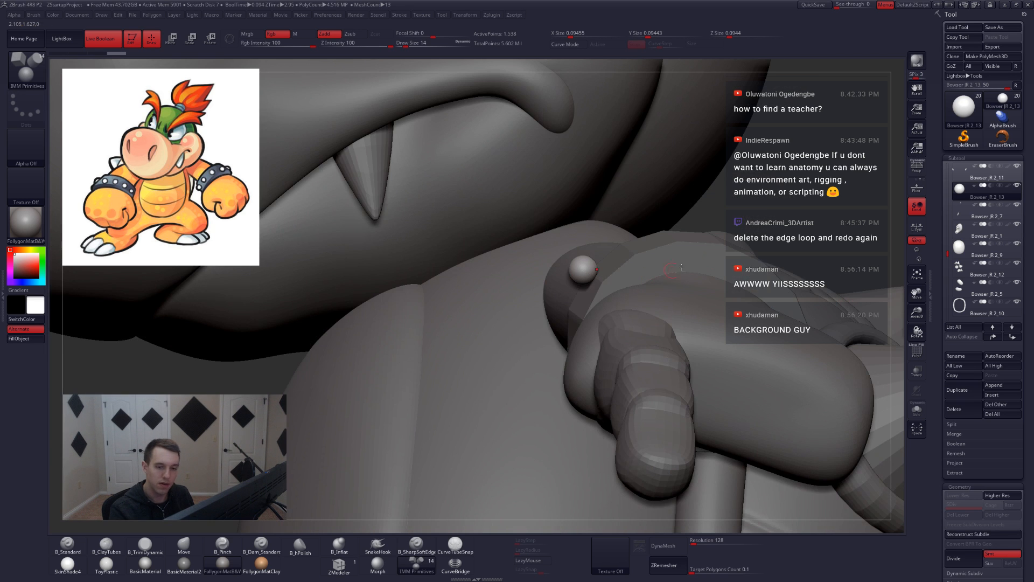
pyautogui.click(951, 196)
pyautogui.press('w')
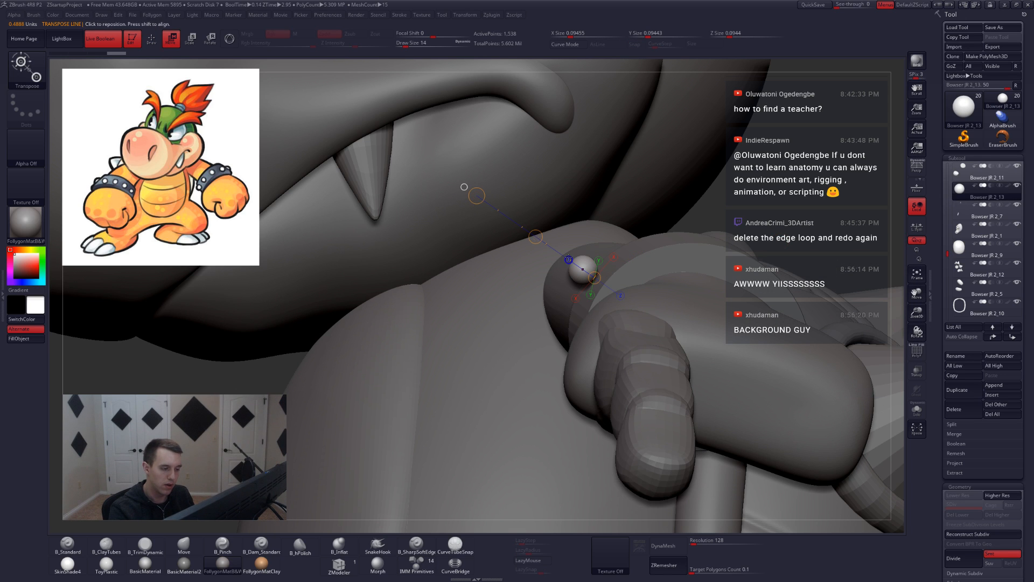
pyautogui.moveTo(536, 236); pyautogui.dragTo(549, 243)
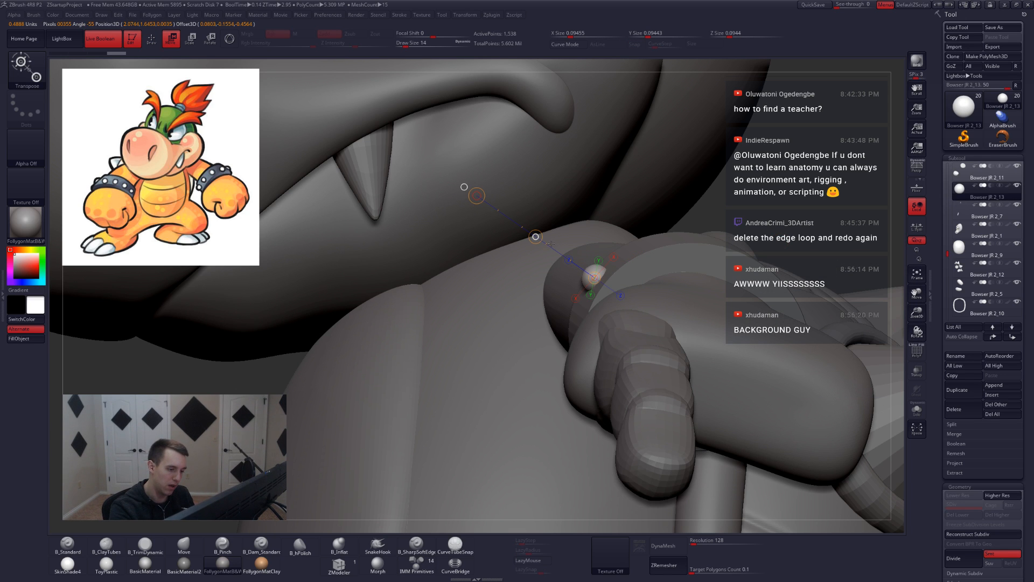
# Hide all subtools except the stud sphere and the wristband.
pyautogui.keyDown('shift'); pyautogui.click(1016, 185); pyautogui.keyUp('shift')
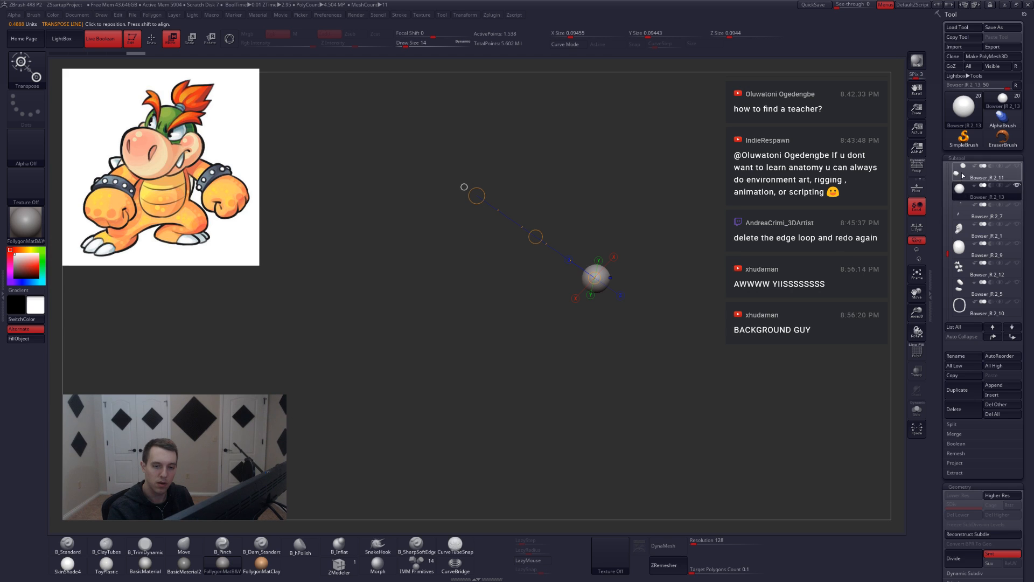
pyautogui.click(963, 174)
pyautogui.moveTo(721, 293); pyautogui.dragTo(754, 301)
pyautogui.press('q')
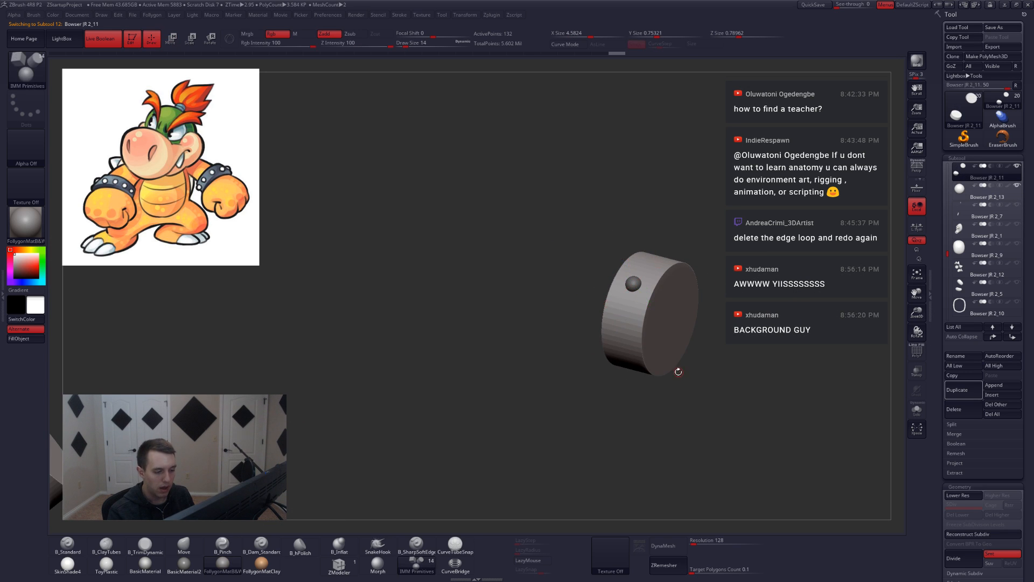
pyautogui.moveTo(679, 371)
pyautogui.mouseDown()
pyautogui.moveTo(689, 382)
pyautogui.moveTo(703, 315)
pyautogui.mouseUp()
# Scale the stud sphere up evenly to about 0.12 units.
pyautogui.press('Down')
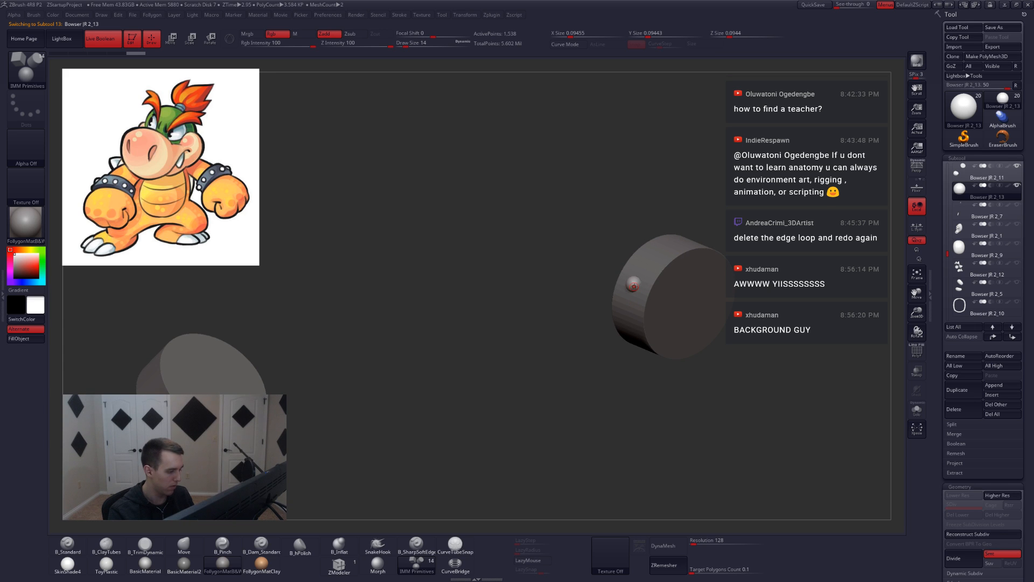
pyautogui.moveTo(695, 366); pyautogui.dragTo(683, 333)
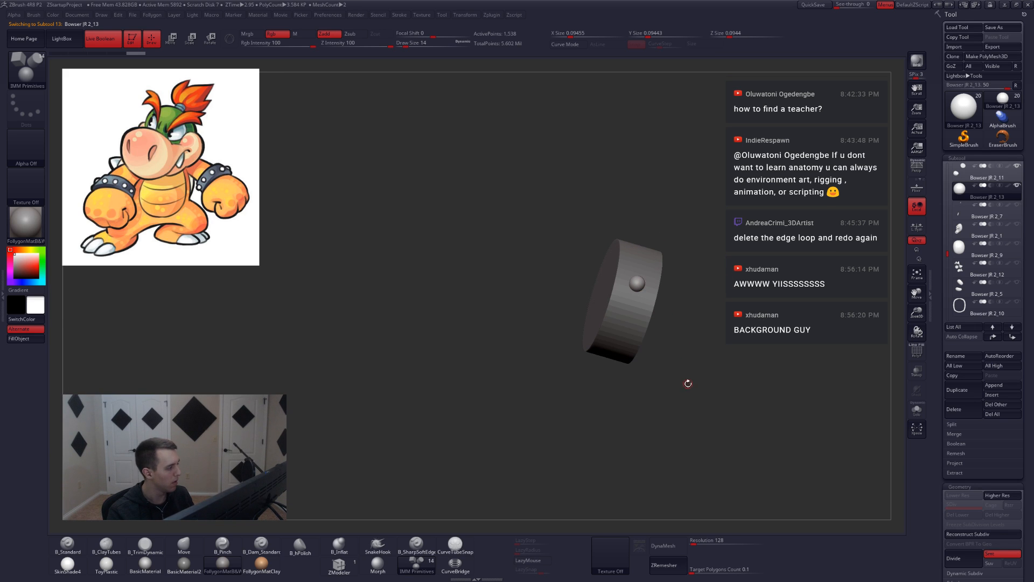
pyautogui.moveTo(690, 374); pyautogui.dragTo(684, 366)
pyautogui.press('e')
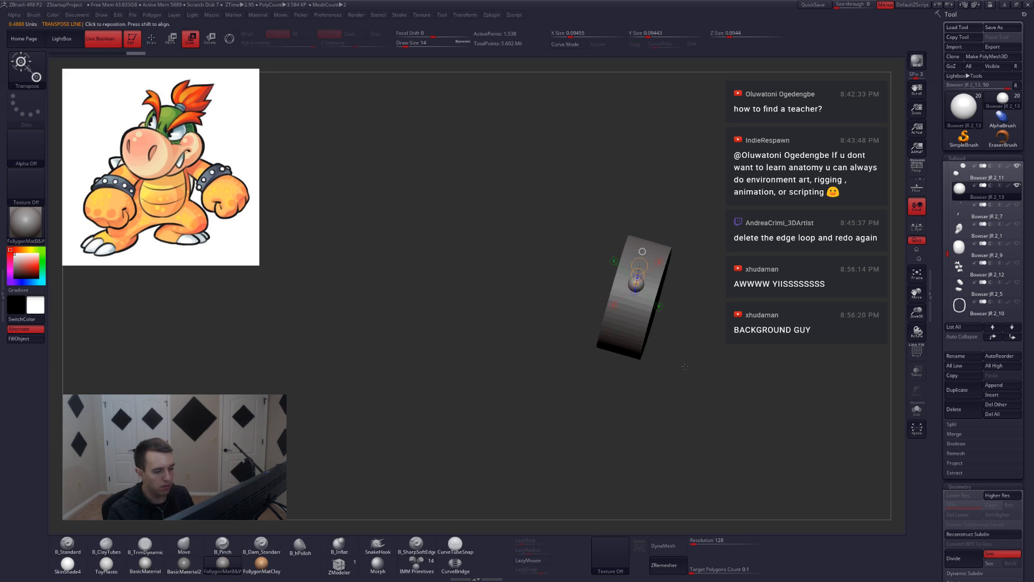
pyautogui.moveTo(636, 284); pyautogui.dragTo(705, 354)
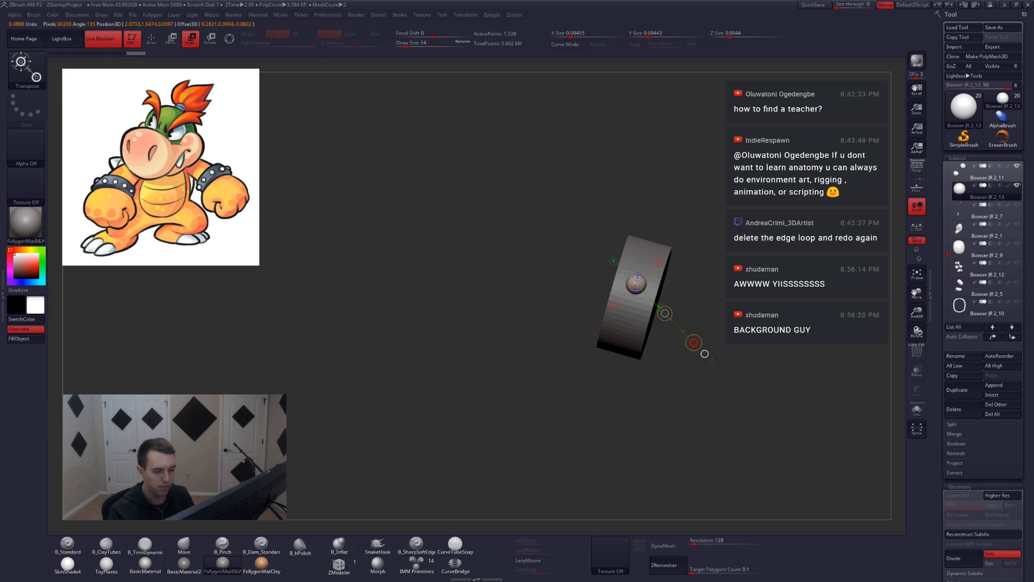
# Lower the wristband's subdivision level with polyframe on and place a rotation transpose line from the centre of its flat end face.
pyautogui.hotkey('shift', 'f')
pyautogui.moveTo(746, 360); pyautogui.dragTo(689, 377)
pyautogui.hotkey('shift', 'f')
pyautogui.keyDown('alt'); pyautogui.click(668, 335); pyautogui.keyUp('alt')
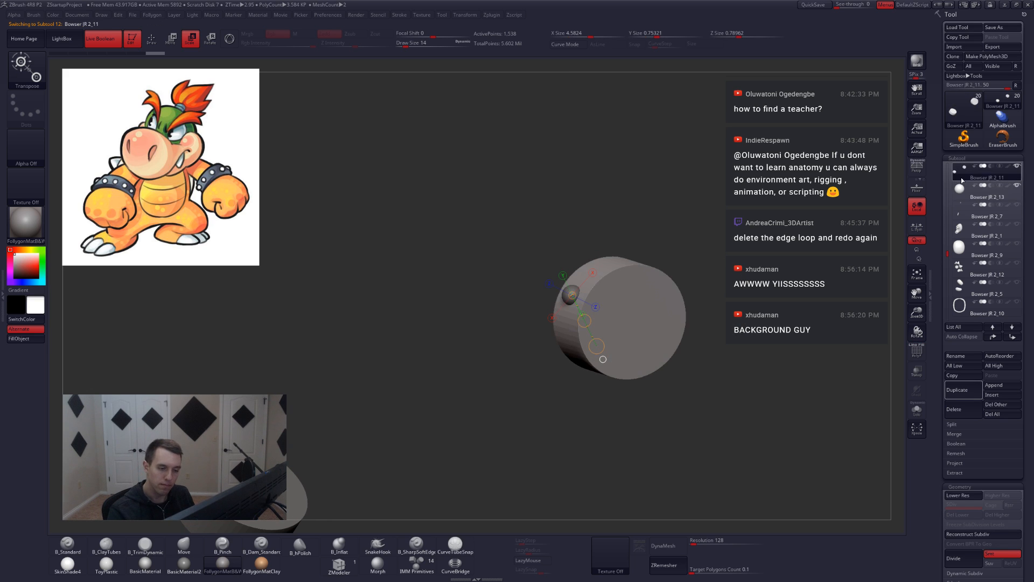
pyautogui.hotkey('shift', 'f')
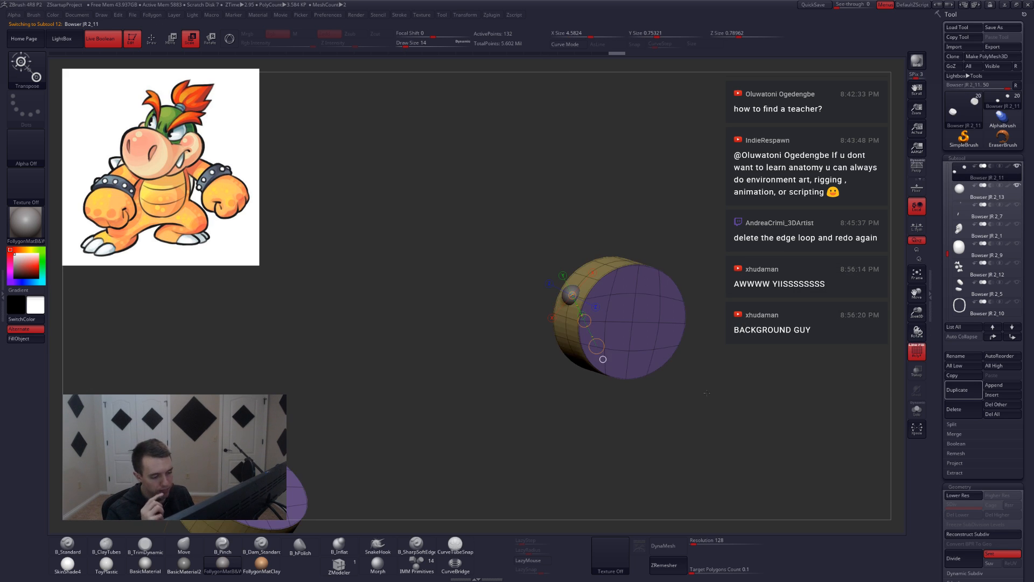
pyautogui.hotkey('shift', 'd')
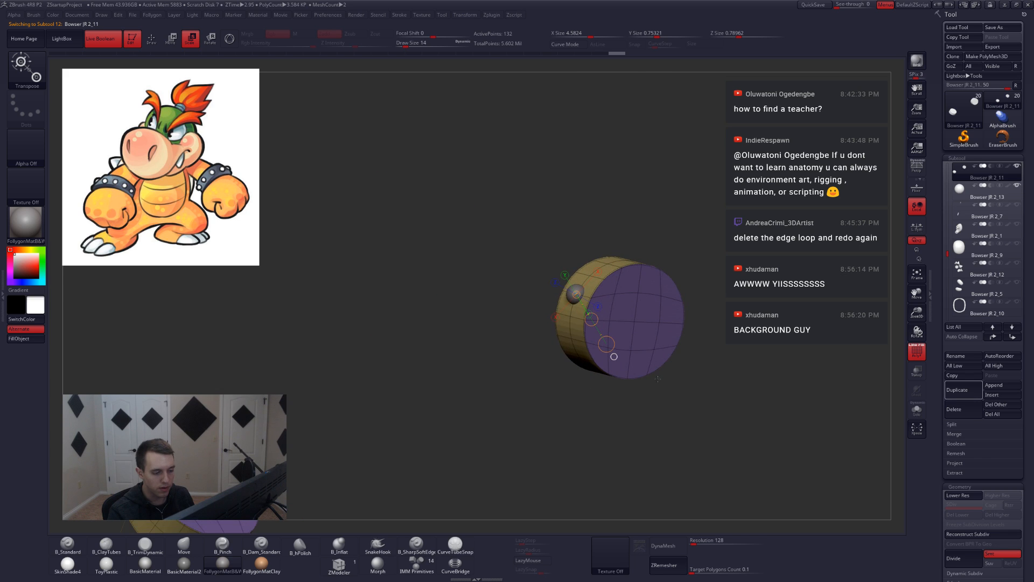
pyautogui.press('r')
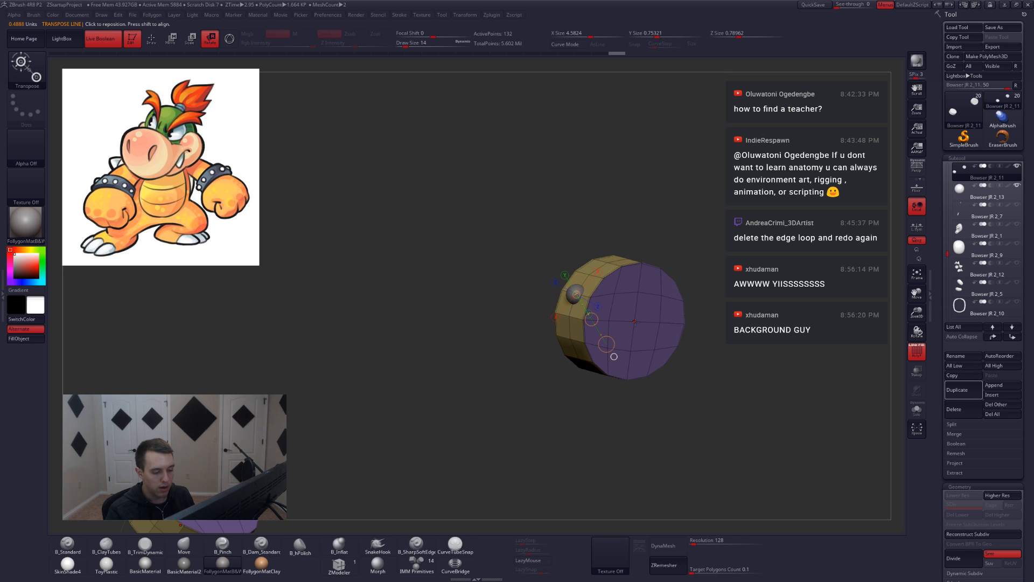
pyautogui.moveTo(635, 322); pyautogui.dragTo(690, 336)
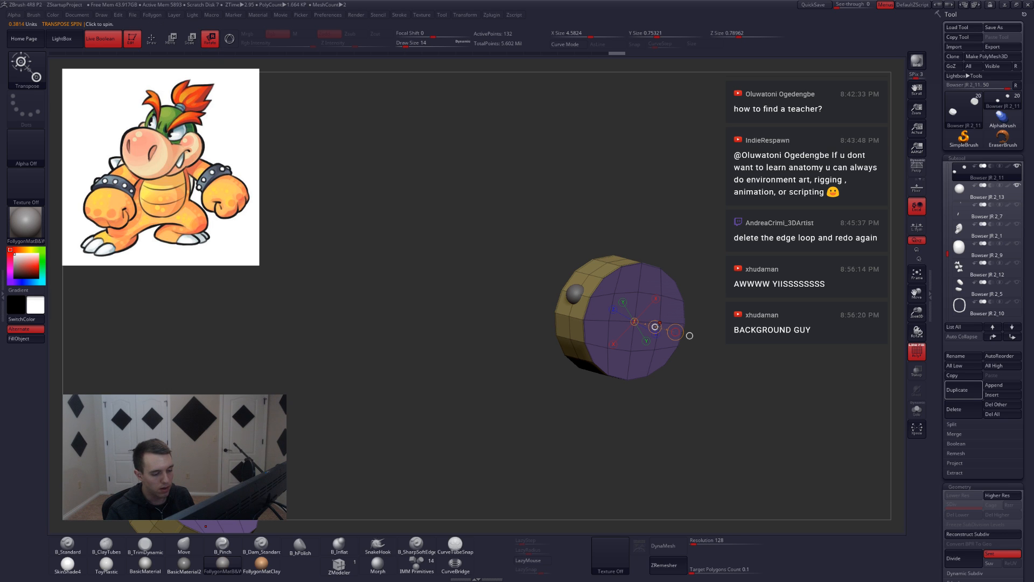
# Raise the wristband back to its higher subdivision level and make the stud sphere the active subtool.
pyautogui.click(969, 191)
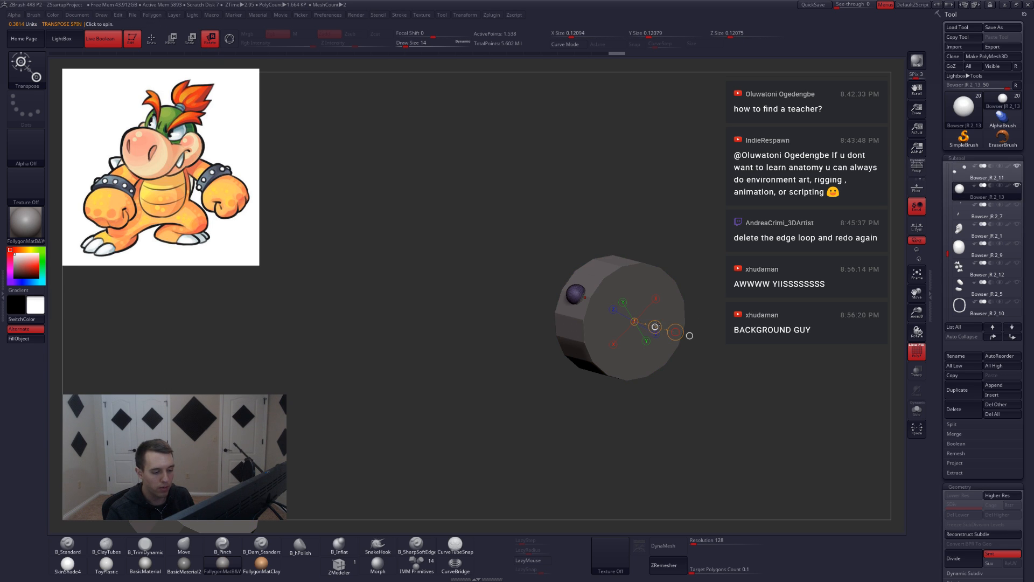
pyautogui.click(970, 173)
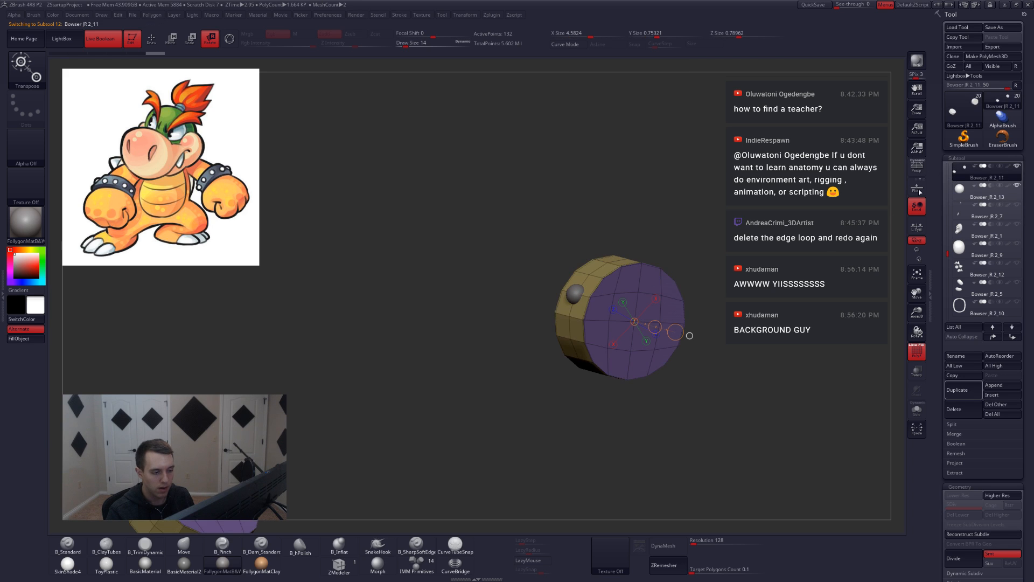
pyautogui.click(969, 191)
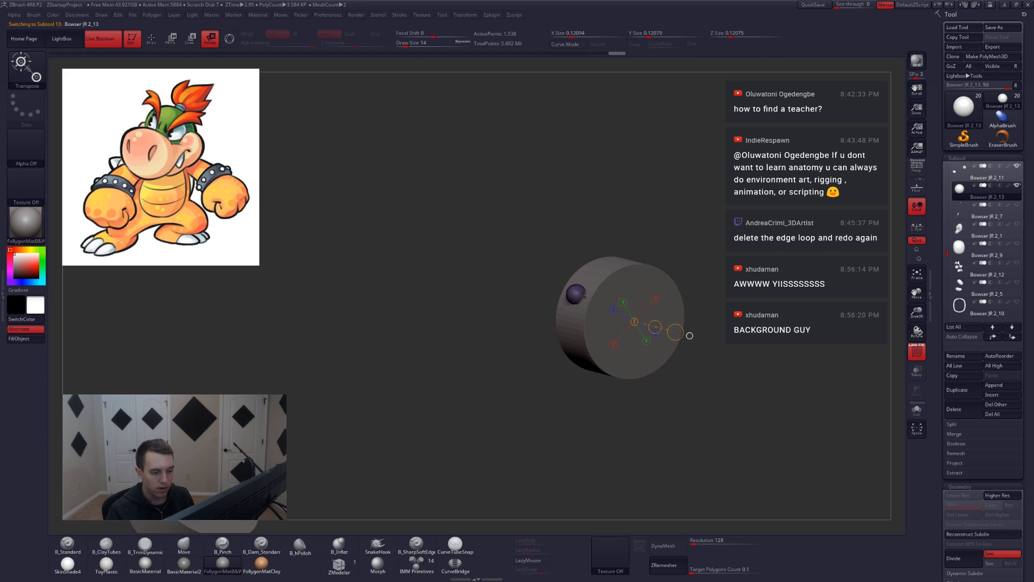
pyautogui.moveTo(655, 326)
pyautogui.mouseDown()
pyautogui.moveTo(592, 313)
pyautogui.moveTo(911, 243)
pyautogui.moveTo(754, 280)
pyautogui.moveTo(655, 326)
pyautogui.mouseUp()
pyautogui.hotkey('ctrl', 'z')
# Duplicate the stud sphere subtool, keeping the rotation line centred on the wristband.
pyautogui.moveTo(792, 297); pyautogui.dragTo(717, 274)
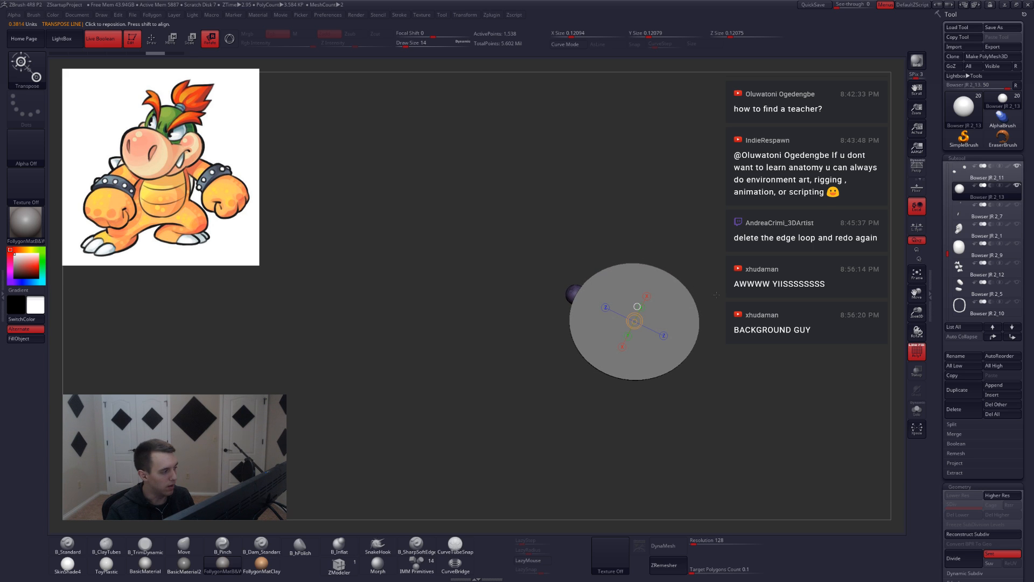
pyautogui.keyDown('alt'); pyautogui.moveTo(709, 286); pyautogui.dragTo(735, 293); pyautogui.keyUp('alt')
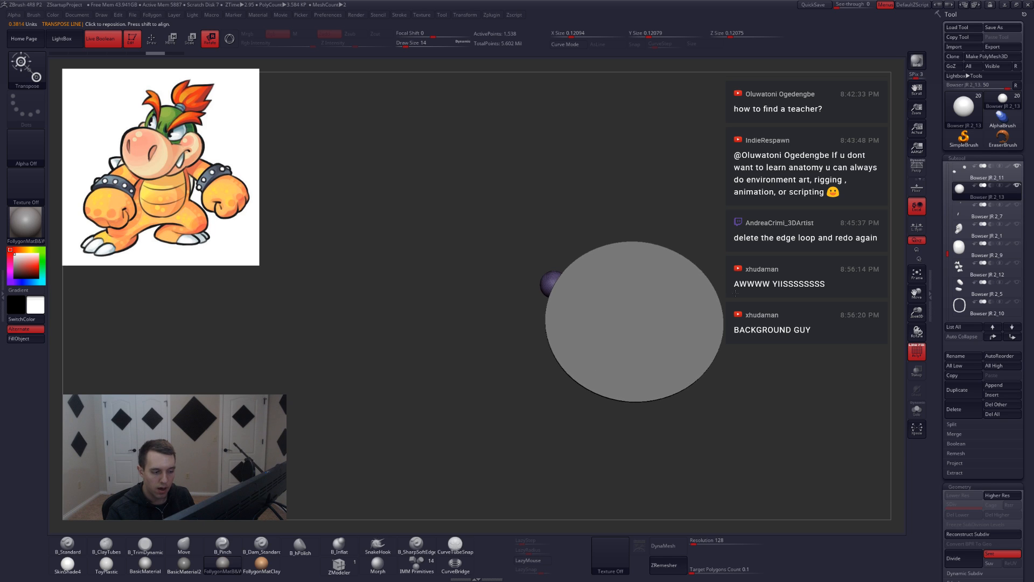
pyautogui.click(958, 389)
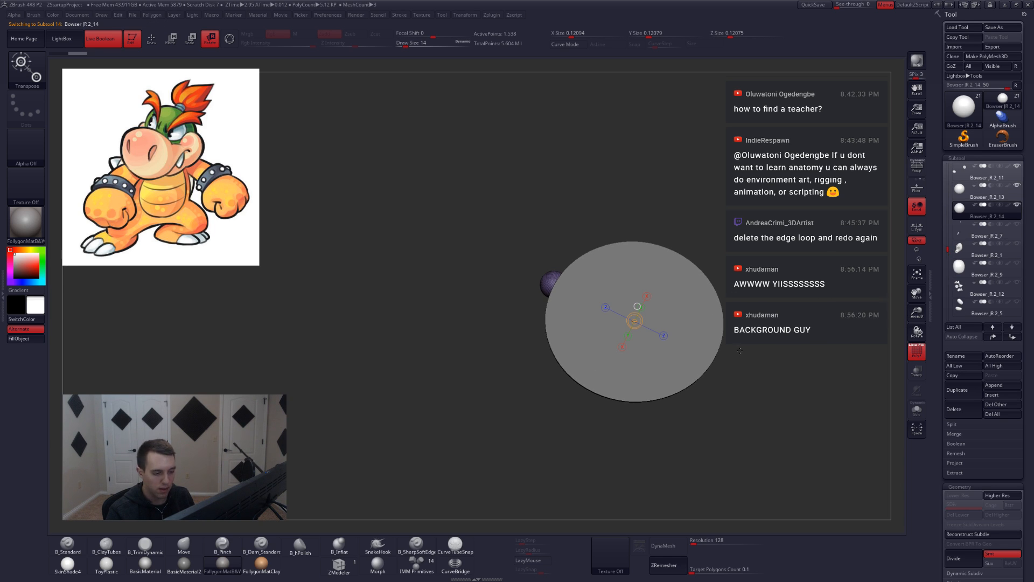
# Rotate the duplicated stud around the wristband's centre to the side opposite the first stud.
pyautogui.moveTo(754, 372); pyautogui.dragTo(771, 372)
pyautogui.moveTo(654, 330); pyautogui.dragTo(640, 277, button='right')
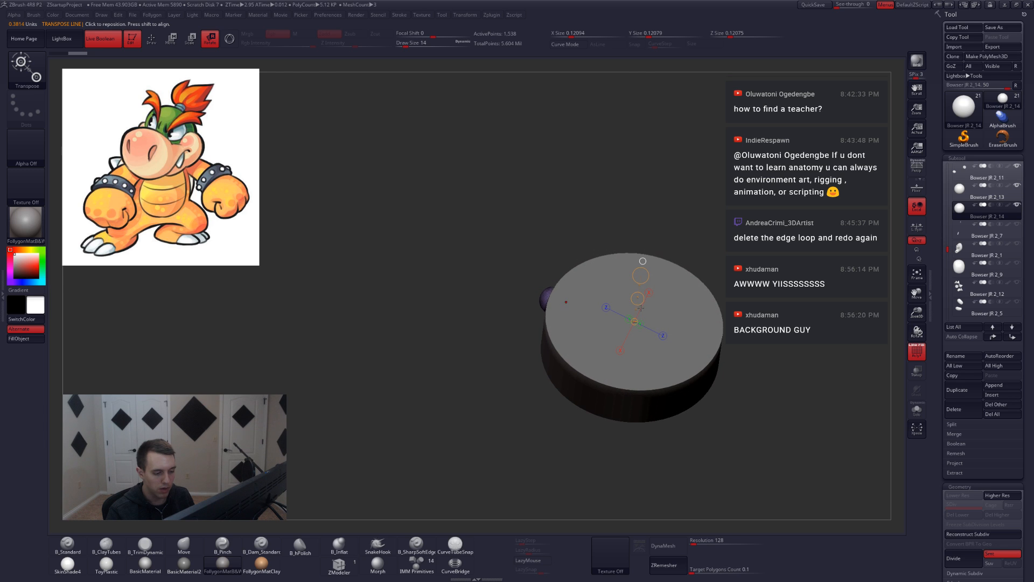
pyautogui.moveTo(638, 299); pyautogui.dragTo(636, 362)
pyautogui.moveTo(499, 513); pyautogui.dragTo(452, 458)
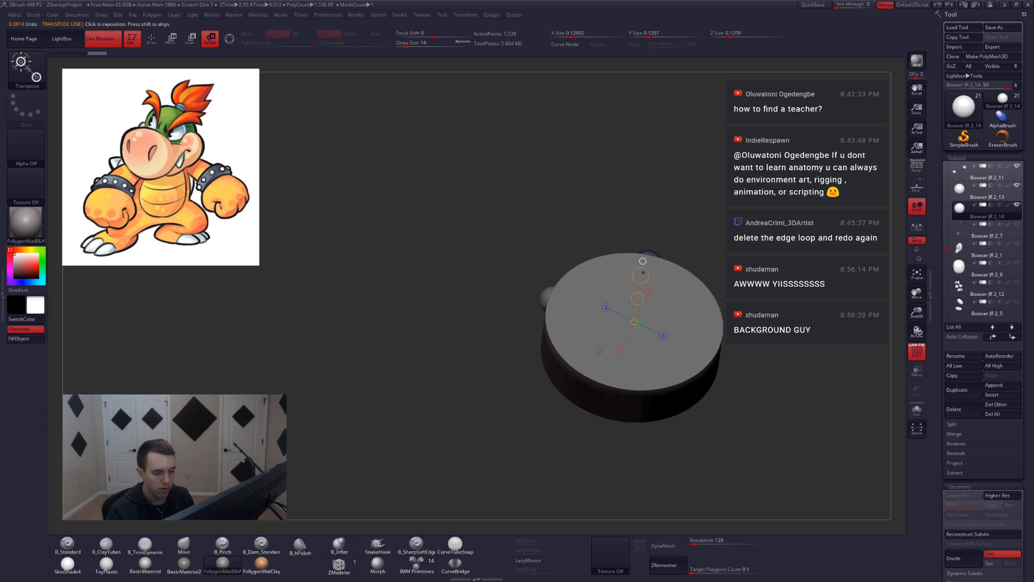
pyautogui.moveTo(564, 527); pyautogui.dragTo(571, 525)
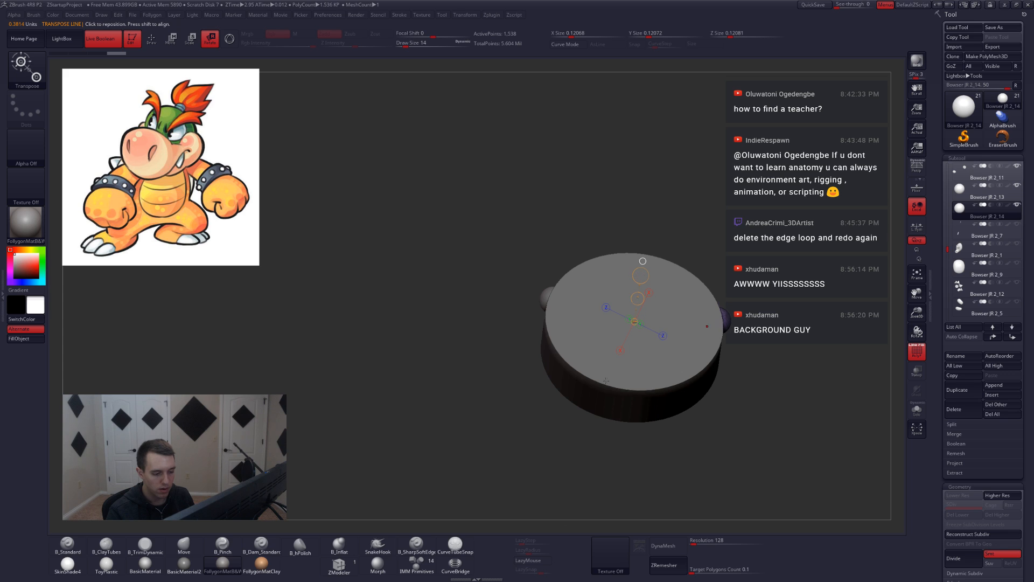
pyautogui.moveTo(641, 345); pyautogui.dragTo(660, 356, button='right')
pyautogui.moveTo(653, 338); pyautogui.dragTo(647, 390)
pyautogui.moveTo(647, 393); pyautogui.dragTo(621, 408, button='right')
pyautogui.moveTo(646, 323); pyautogui.dragTo(642, 410)
pyautogui.moveTo(642, 410); pyautogui.dragTo(530, 325, button='right')
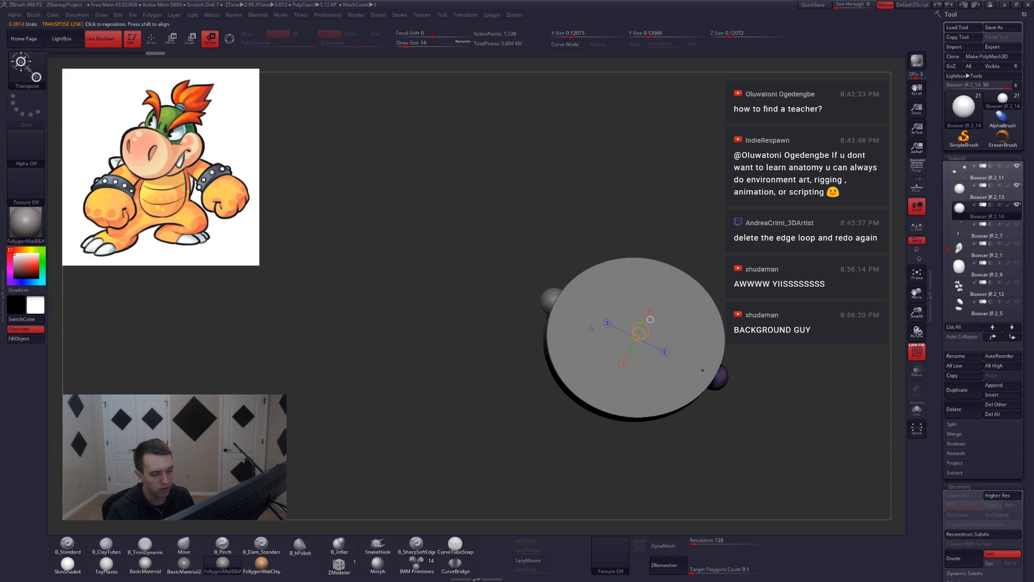
# Lower the wristband's subdivision level as an alignment guide and fine-tune the second stud's rotation around the band with polyframe off.
pyautogui.keyDown('alt'); pyautogui.moveTo(698, 358); pyautogui.dragTo(615, 379, button='right'); pyautogui.keyUp('alt')
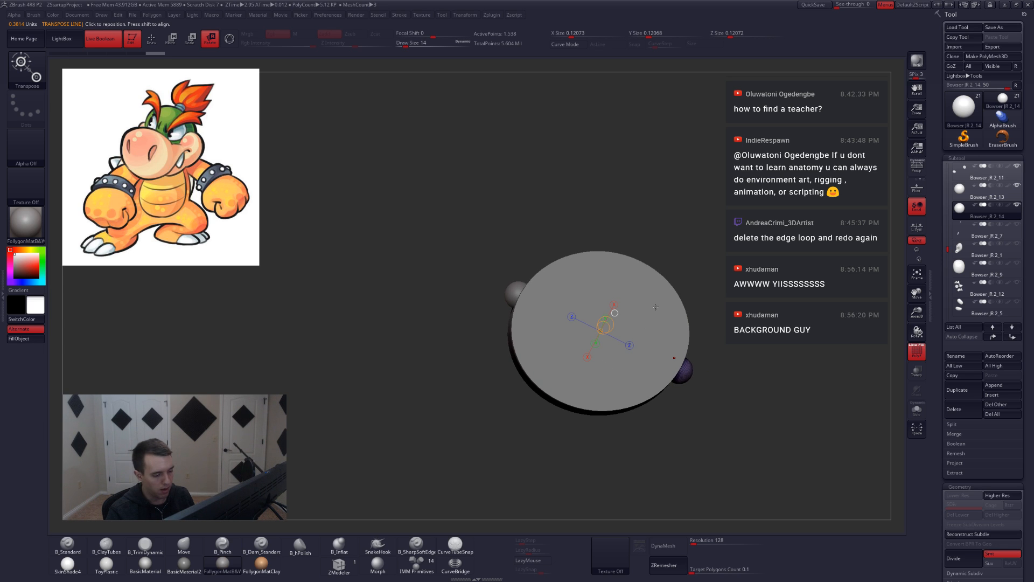
pyautogui.moveTo(662, 325)
pyautogui.mouseDown(button='right')
pyautogui.moveTo(657, 345)
pyautogui.moveTo(652, 314)
pyautogui.mouseUp(button='right')
pyautogui.moveTo(664, 332)
pyautogui.mouseDown(button='right')
pyautogui.moveTo(609, 337)
pyautogui.moveTo(668, 334)
pyautogui.mouseUp(button='right')
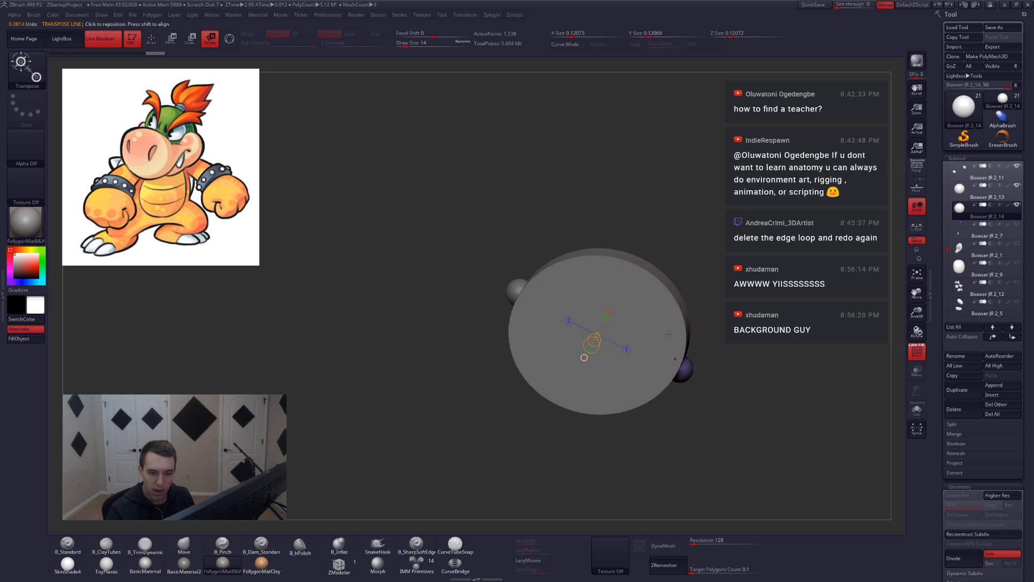
pyautogui.click(960, 178)
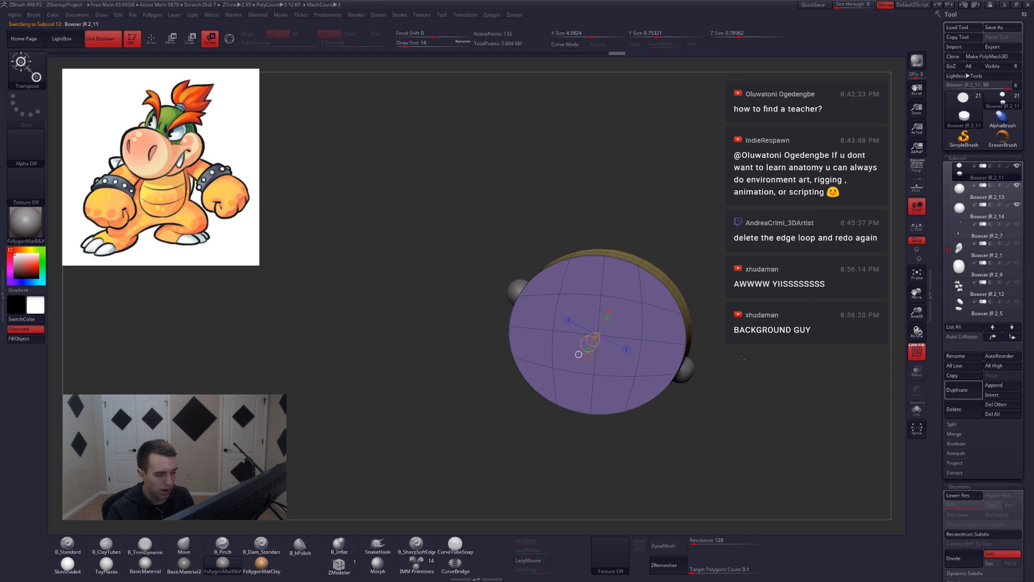
pyautogui.moveTo(786, 291); pyautogui.dragTo(713, 313, button='right')
pyautogui.click(960, 221)
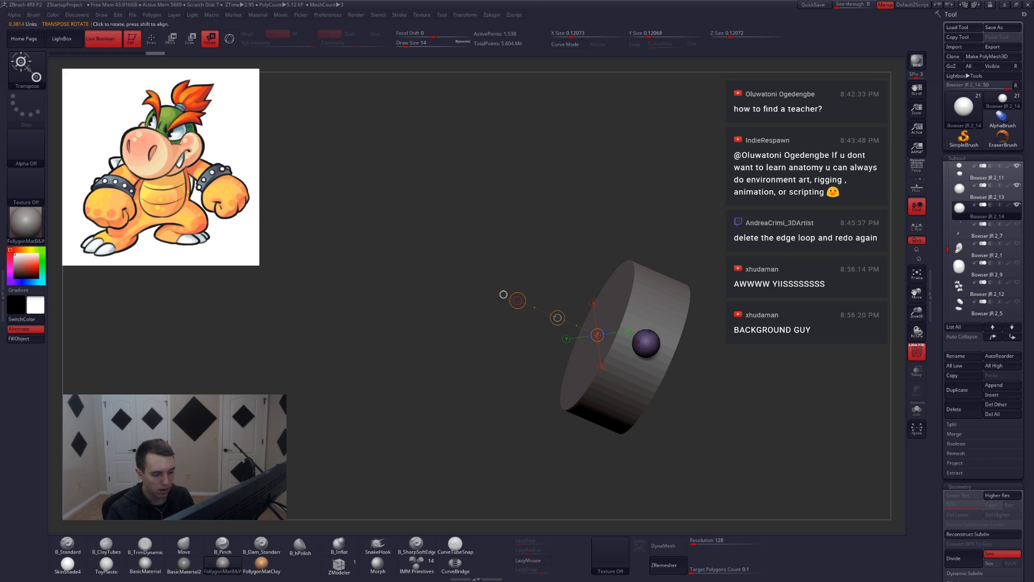
pyautogui.moveTo(558, 317)
pyautogui.mouseDown()
pyautogui.moveTo(562, 310)
pyautogui.moveTo(554, 328)
pyautogui.mouseUp()
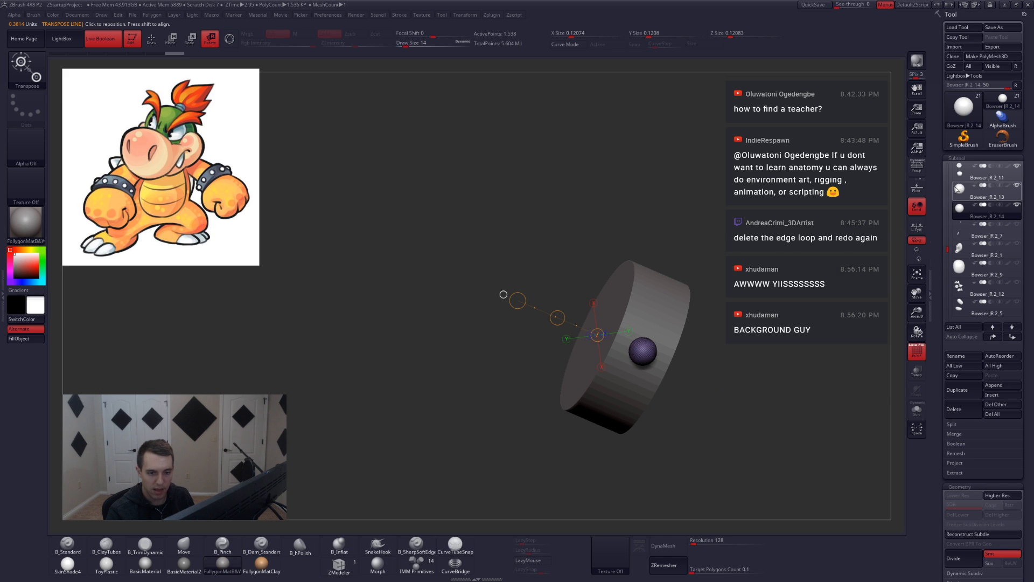
pyautogui.keyDown('alt'); pyautogui.click(667, 298); pyautogui.keyUp('alt')
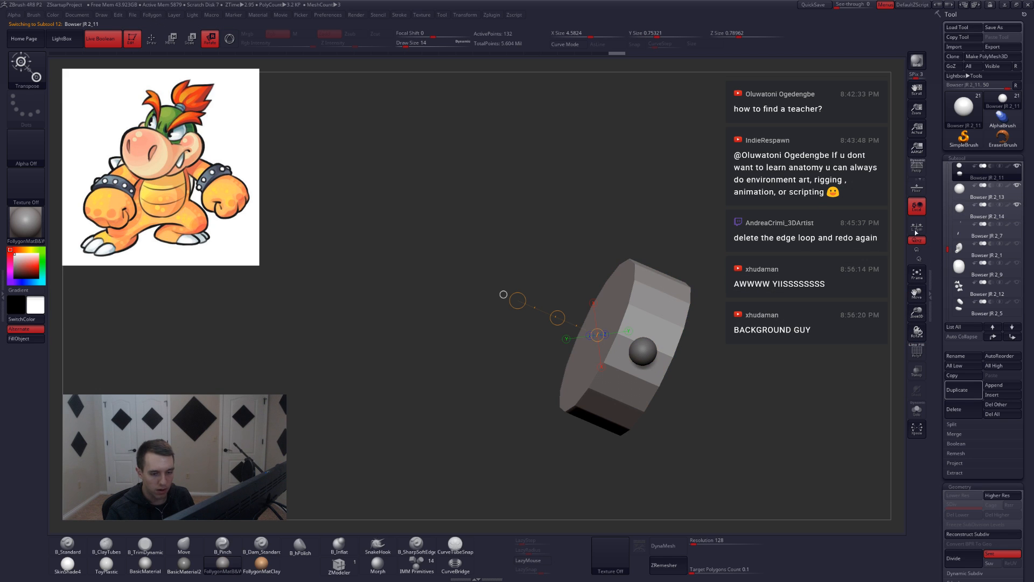
pyautogui.click(959, 212)
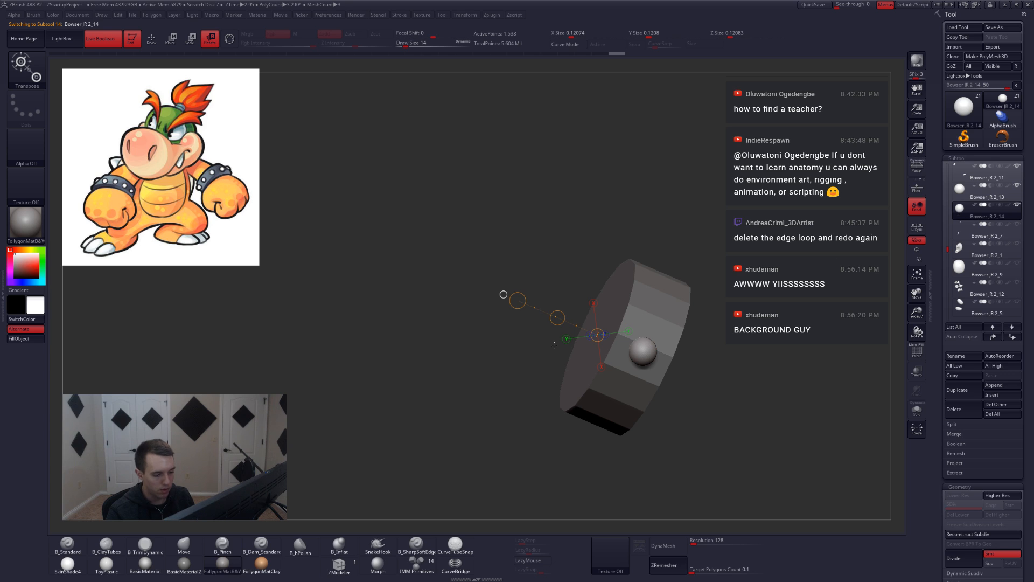
pyautogui.moveTo(556, 318); pyautogui.dragTo(552, 313)
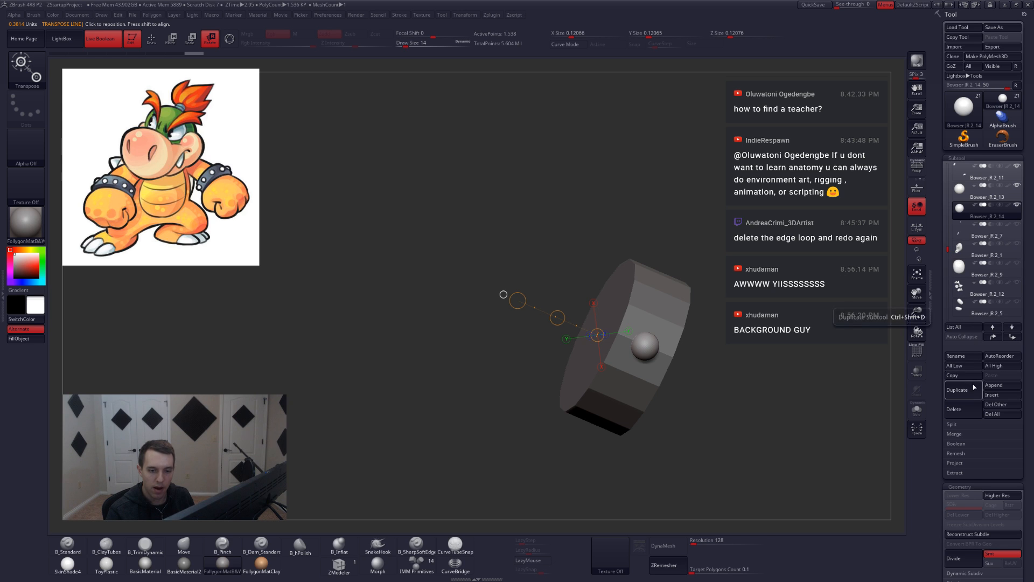
# Duplicate the second stud, rotate the copy about a quarter turn to the wristband's upper edge and place a move transpose line on it.
pyautogui.click(958, 389)
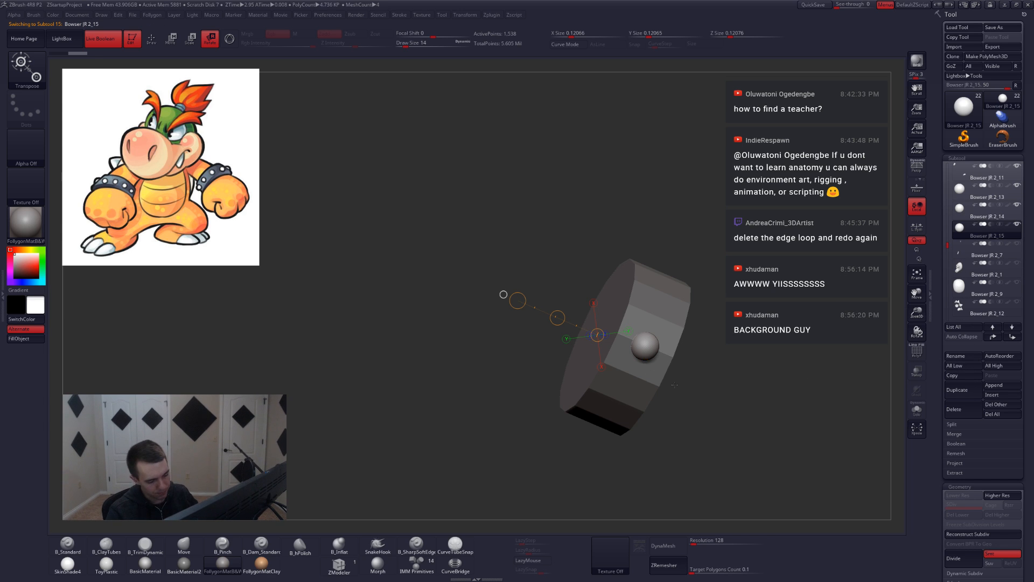
pyautogui.moveTo(512, 344); pyautogui.dragTo(601, 283)
pyautogui.press('w')
pyautogui.moveTo(586, 265)
pyautogui.mouseDown(button='right')
pyautogui.moveTo(577, 289)
pyautogui.moveTo(592, 278)
pyautogui.mouseUp(button='right')
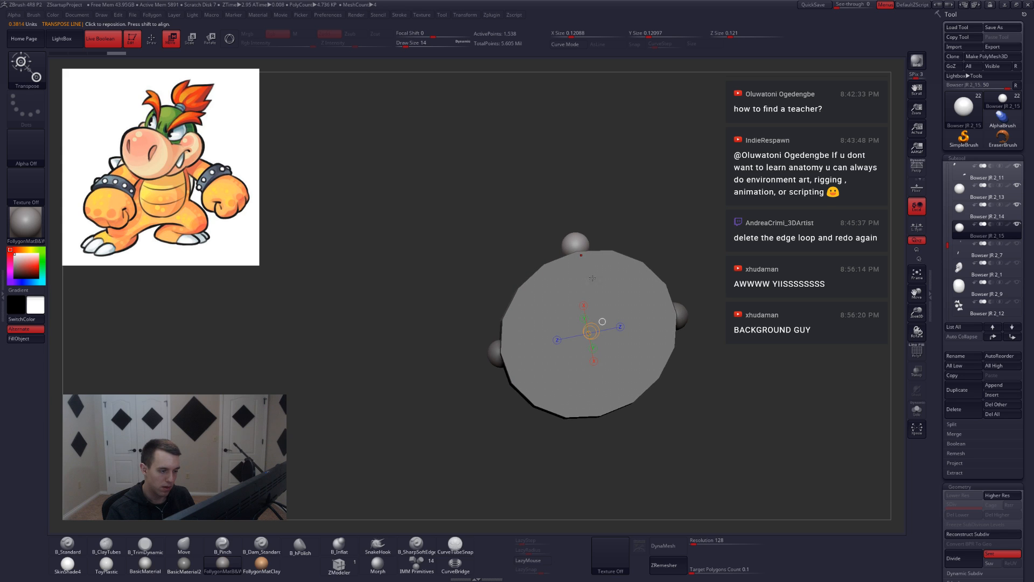
pyautogui.moveTo(574, 251); pyautogui.dragTo(610, 337)
pyautogui.moveTo(588, 285); pyautogui.dragTo(591, 289)
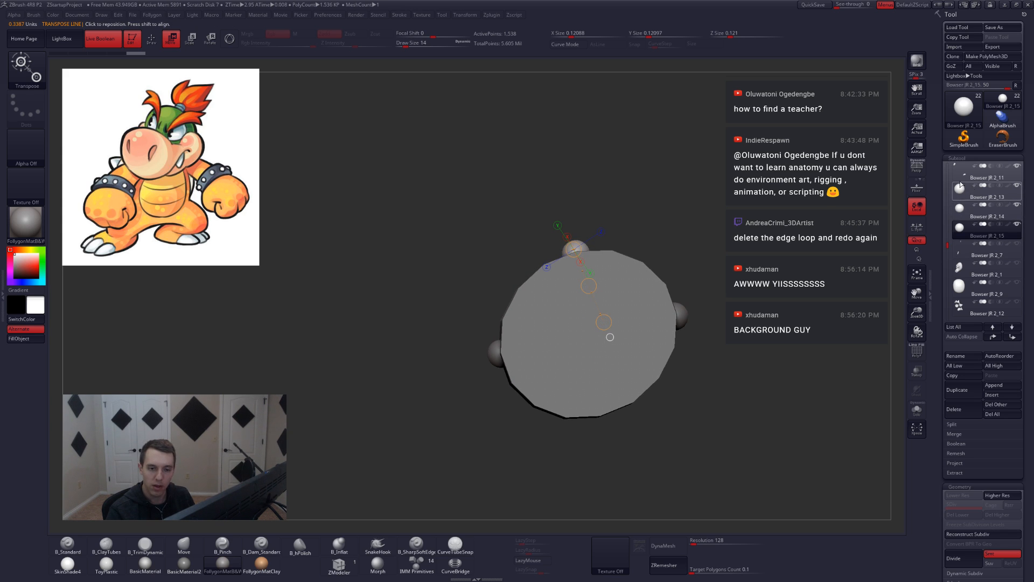
# Raise the wristband back to its smooth subdivision level and show the whole character to check the studs against the arm.
pyautogui.click(960, 178)
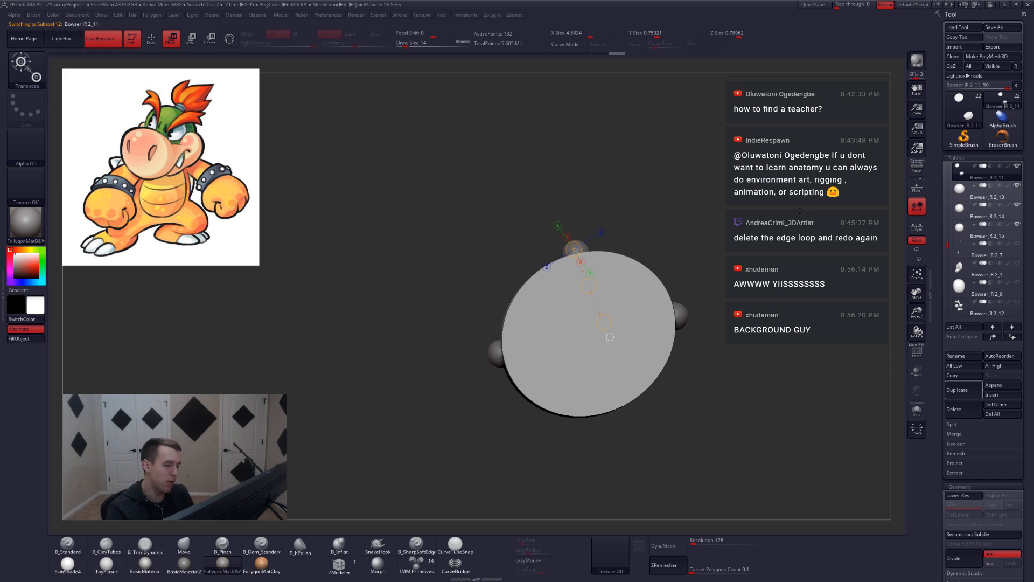
pyautogui.moveTo(650, 328); pyautogui.dragTo(679, 424, button='right')
pyautogui.press('q')
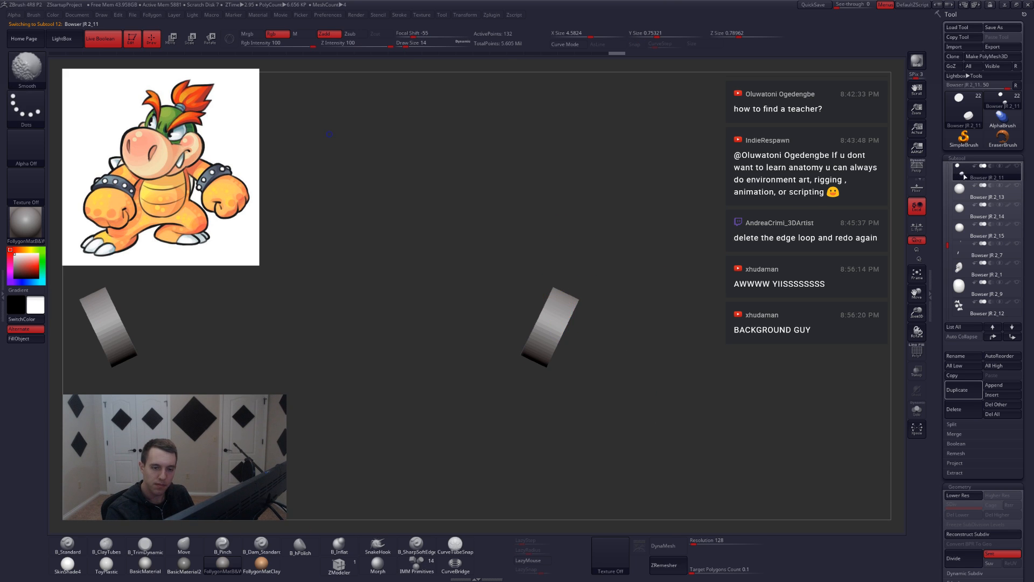
pyautogui.keyDown('ctrl'); pyautogui.keyDown('shift'); pyautogui.click(707, 377); pyautogui.keyUp('shift'); pyautogui.keyUp('ctrl')
pyautogui.moveTo(707, 378); pyautogui.dragTo(418, 339, button='right')
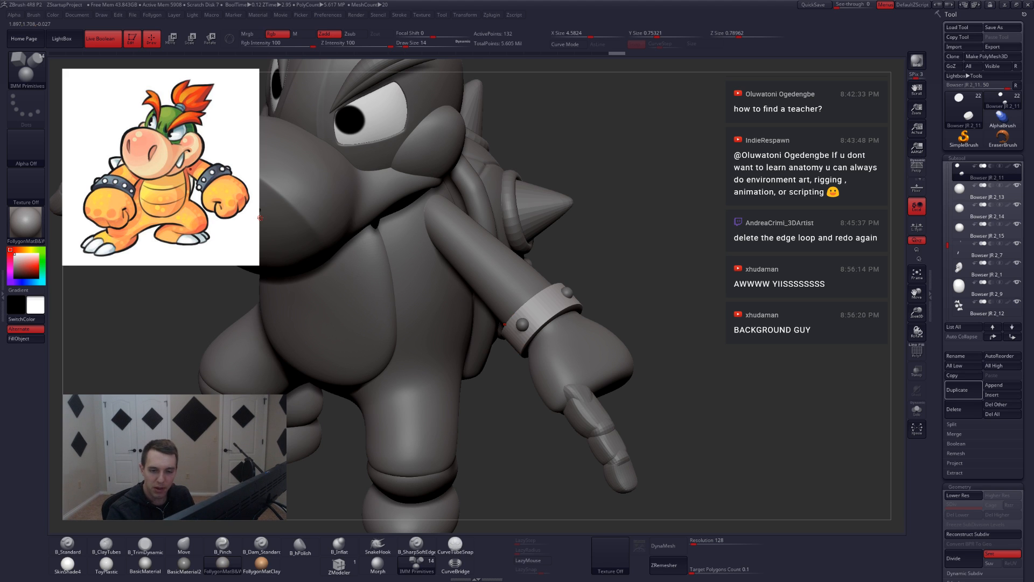
# Isolate the wristband and its studs, and copy the upper stud into the gaps on its upper-left and upper-right sides.
pyautogui.keyDown('shift'); pyautogui.click(1016, 166); pyautogui.keyUp('shift')
pyautogui.click(965, 192)
pyautogui.click(964, 211)
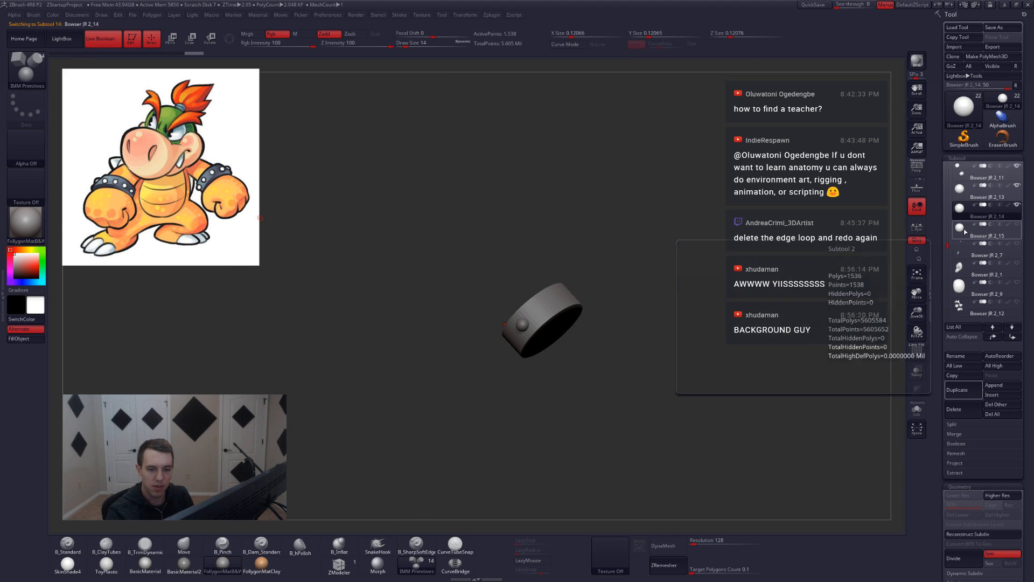
pyautogui.click(964, 231)
pyautogui.moveTo(628, 381); pyautogui.dragTo(602, 354, button='right')
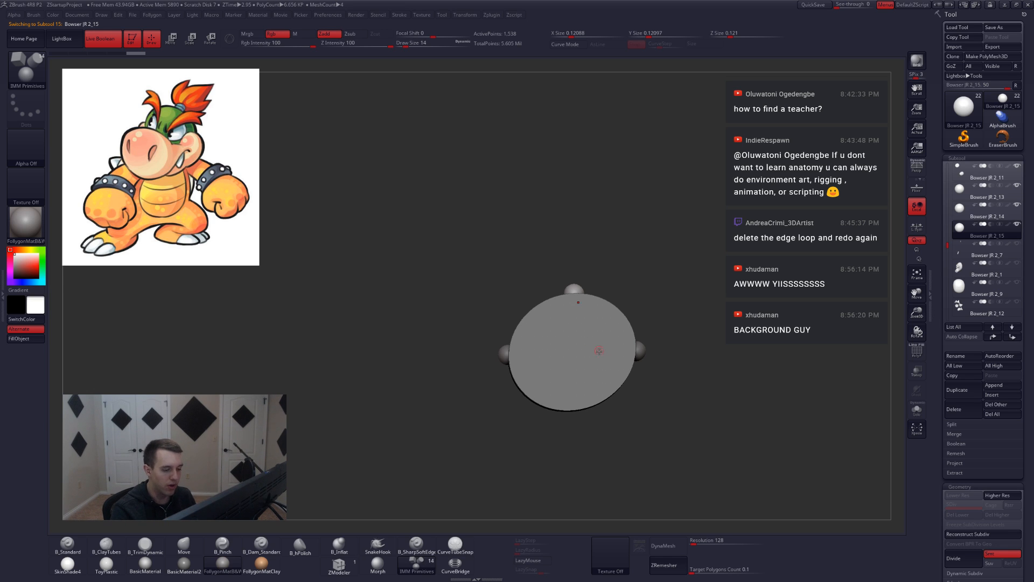
pyautogui.moveTo(600, 351)
pyautogui.mouseDown(button='right')
pyautogui.moveTo(600, 367)
pyautogui.moveTo(607, 338)
pyautogui.mouseUp(button='right')
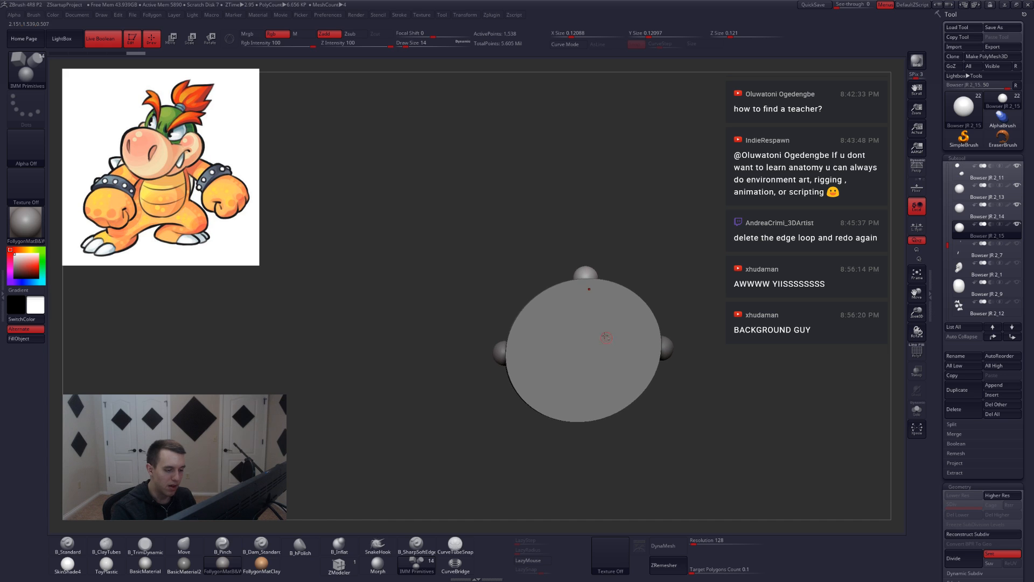
pyautogui.press('w')
pyautogui.keyDown('ctrl'); pyautogui.moveTo(591, 308); pyautogui.dragTo(539, 329); pyautogui.keyUp('ctrl')
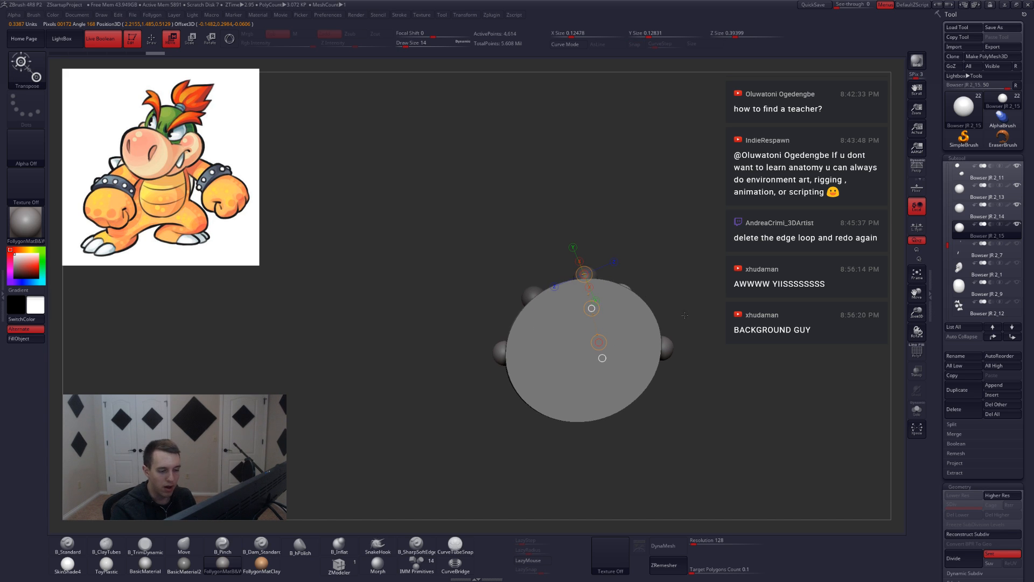
pyautogui.keyDown('ctrl'); pyautogui.moveTo(701, 319); pyautogui.dragTo(619, 376); pyautogui.keyUp('ctrl')
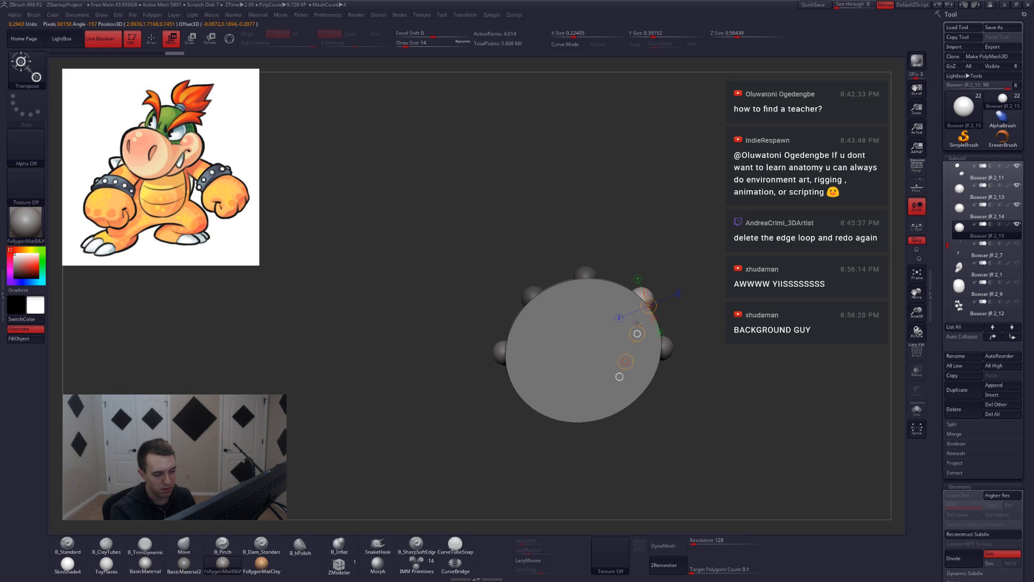
# Copy studs to the lower-right, bottom and lower-left of the wristband, and isolate the bottom stud for adjustment by masking.
pyautogui.keyDown('alt'); pyautogui.moveTo(645, 384); pyautogui.dragTo(650, 344, button='right'); pyautogui.keyUp('alt')
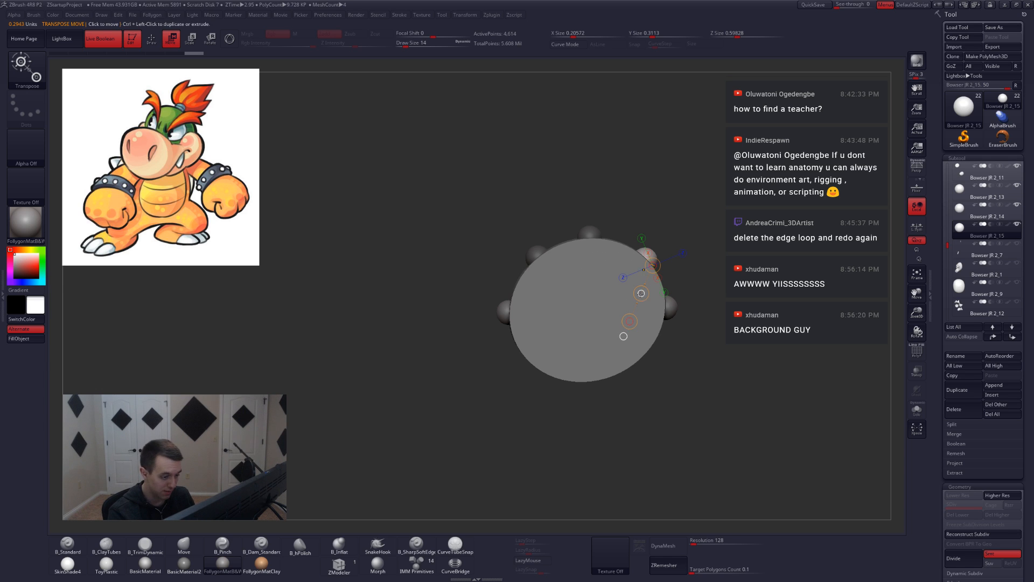
pyautogui.keyDown('ctrl'); pyautogui.moveTo(641, 293); pyautogui.dragTo(585, 401); pyautogui.keyUp('ctrl')
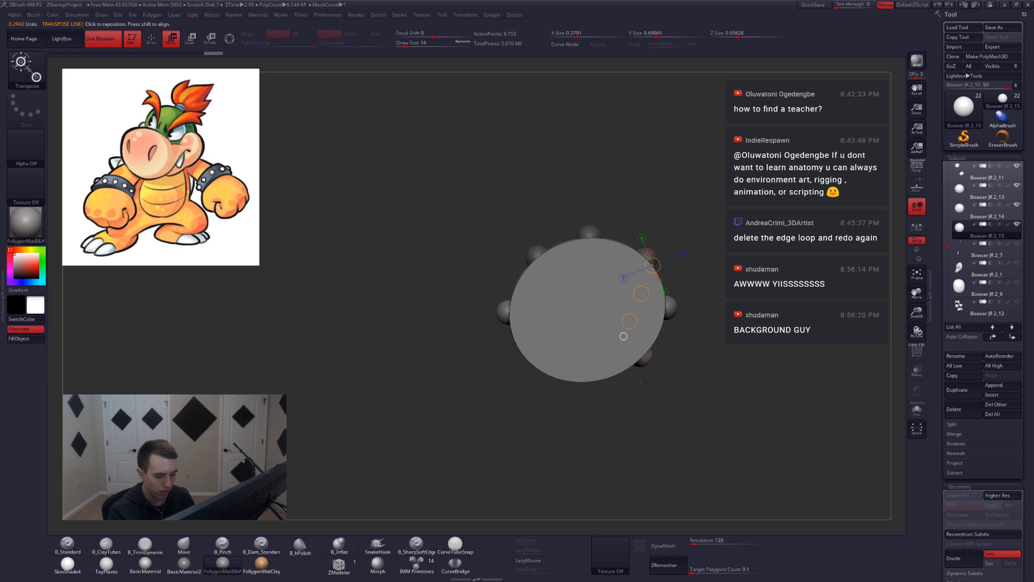
pyautogui.moveTo(640, 385); pyautogui.dragTo(637, 396, button='right')
pyautogui.moveTo(645, 362); pyautogui.dragTo(647, 436)
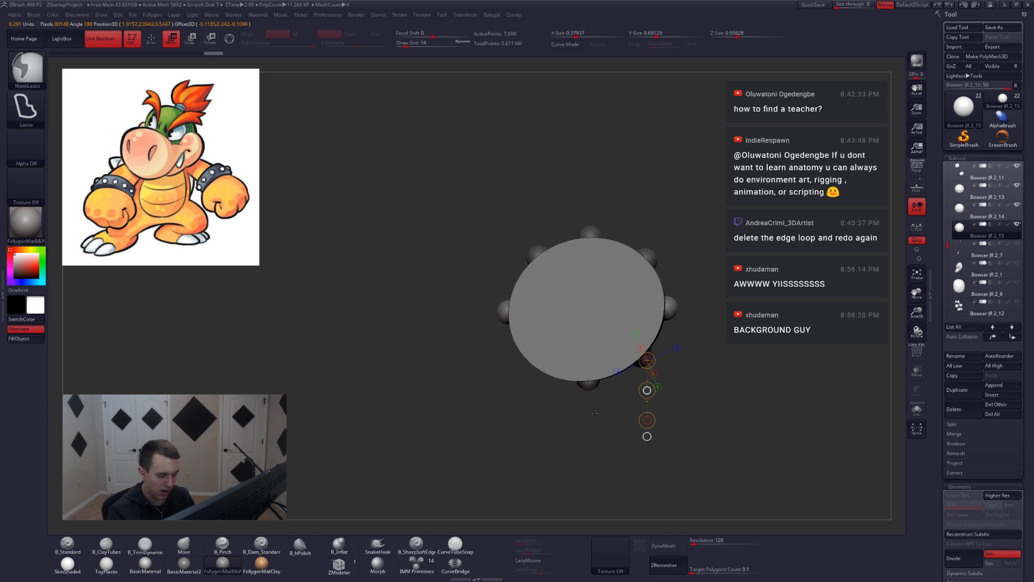
pyautogui.keyDown('ctrl'); pyautogui.moveTo(647, 390); pyautogui.dragTo(587, 386); pyautogui.keyUp('ctrl')
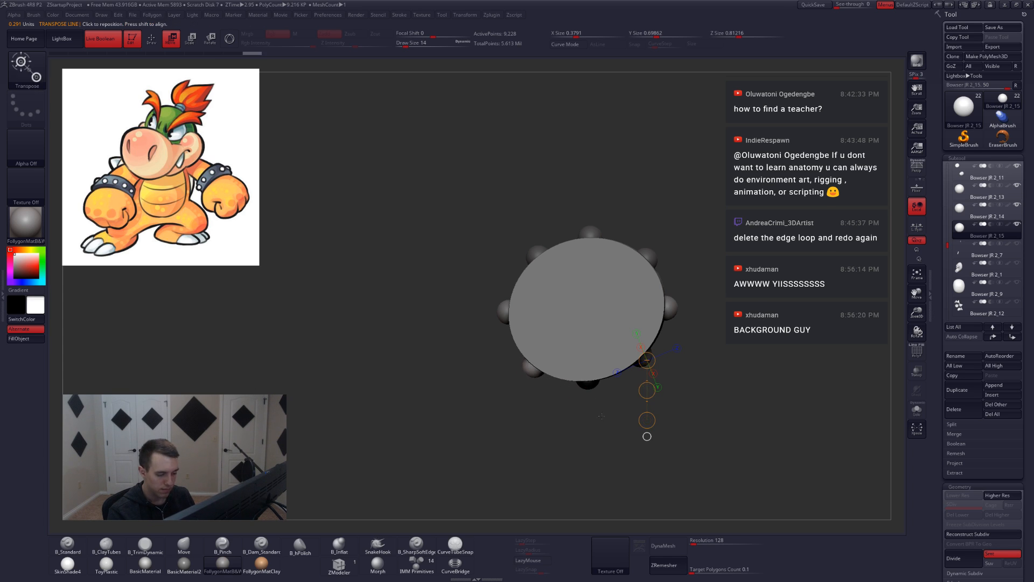
pyautogui.moveTo(597, 452)
pyautogui.mouseDown()
pyautogui.moveTo(599, 410)
pyautogui.moveTo(600, 425)
pyautogui.moveTo(606, 414)
pyautogui.moveTo(584, 349)
pyautogui.moveTo(579, 401)
pyautogui.moveTo(593, 425)
pyautogui.mouseUp()
pyautogui.keyDown('ctrl'); pyautogui.click(590, 395); pyautogui.keyUp('ctrl')
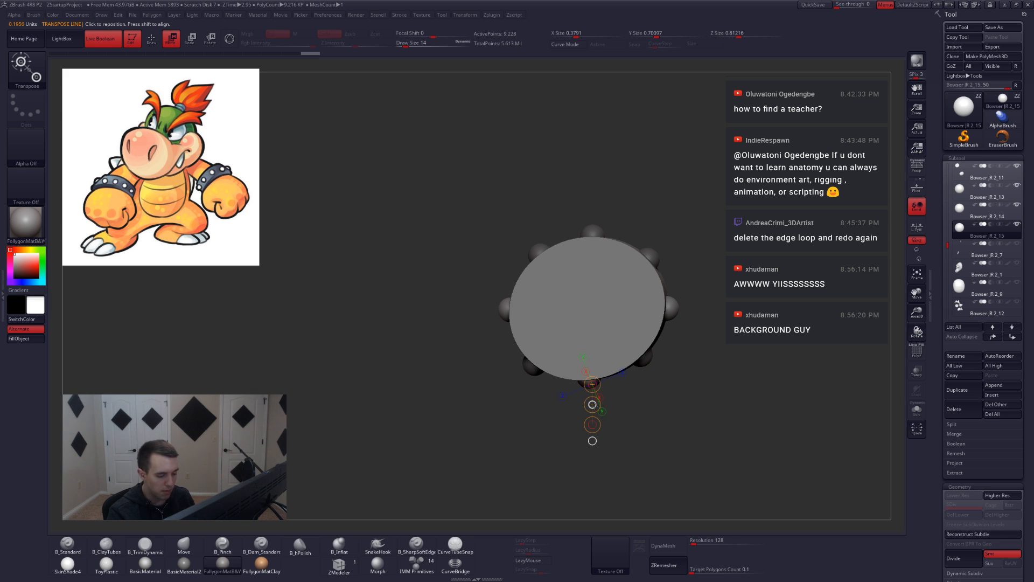
pyautogui.press('ctrl')
pyautogui.keyDown('ctrl'); pyautogui.moveTo(593, 404); pyautogui.dragTo(737, 398); pyautogui.keyUp('ctrl')
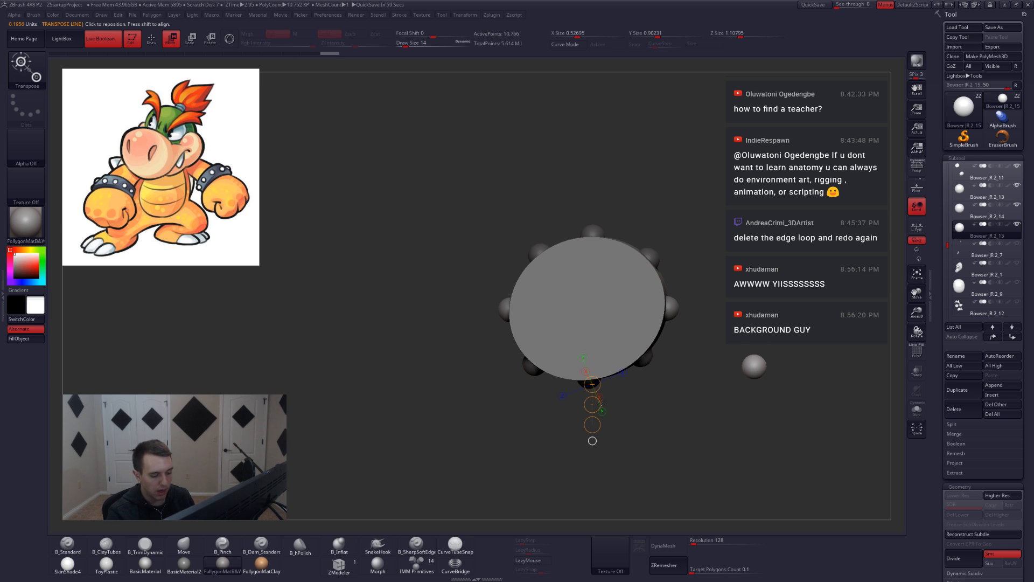
pyautogui.keyDown('ctrl'); pyautogui.moveTo(598, 403); pyautogui.dragTo(574, 424); pyautogui.keyUp('ctrl')
pyautogui.hotkey('ctrl', 'z')
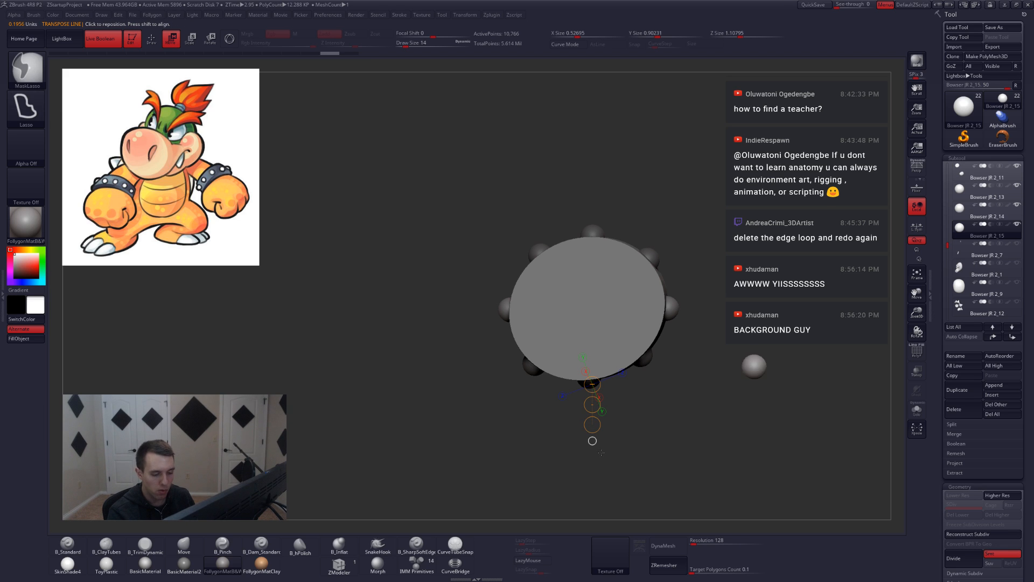
pyautogui.hotkey('ctrl', 'z')
# Nudge the bottom stud into place and mask the other studs so only the lower-right one stays editable, using solo view.
pyautogui.press('q')
pyautogui.press('w')
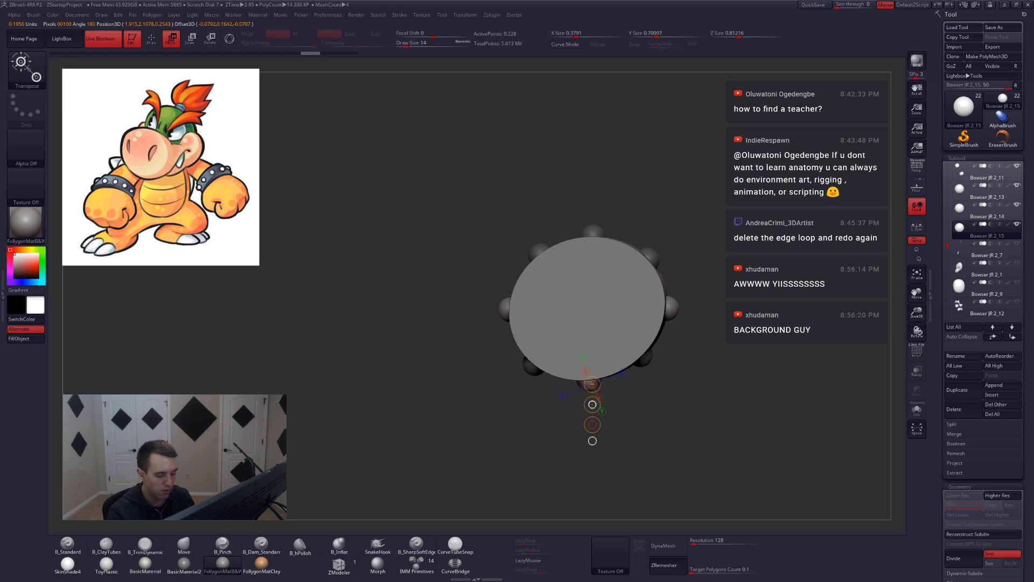
pyautogui.press('q')
pyautogui.moveTo(614, 393); pyautogui.dragTo(645, 355)
pyautogui.hotkey('shift', 's')
pyautogui.moveTo(638, 352); pyautogui.dragTo(642, 396, button='right')
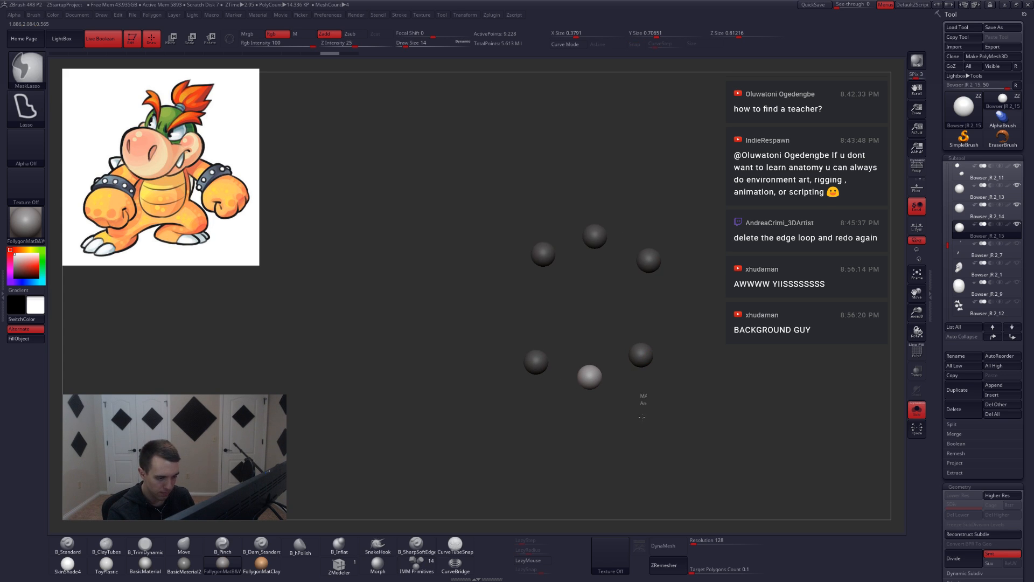
pyautogui.keyDown('ctrl'); pyautogui.moveTo(642, 399); pyautogui.dragTo(646, 406); pyautogui.keyUp('ctrl')
pyautogui.moveTo(630, 376)
pyautogui.keyDown('ctrl'); pyautogui.mouseDown()
pyautogui.moveTo(664, 366)
pyautogui.moveTo(605, 332)
pyautogui.mouseUp(); pyautogui.keyUp('ctrl')
pyautogui.hotkey('shift', 's')
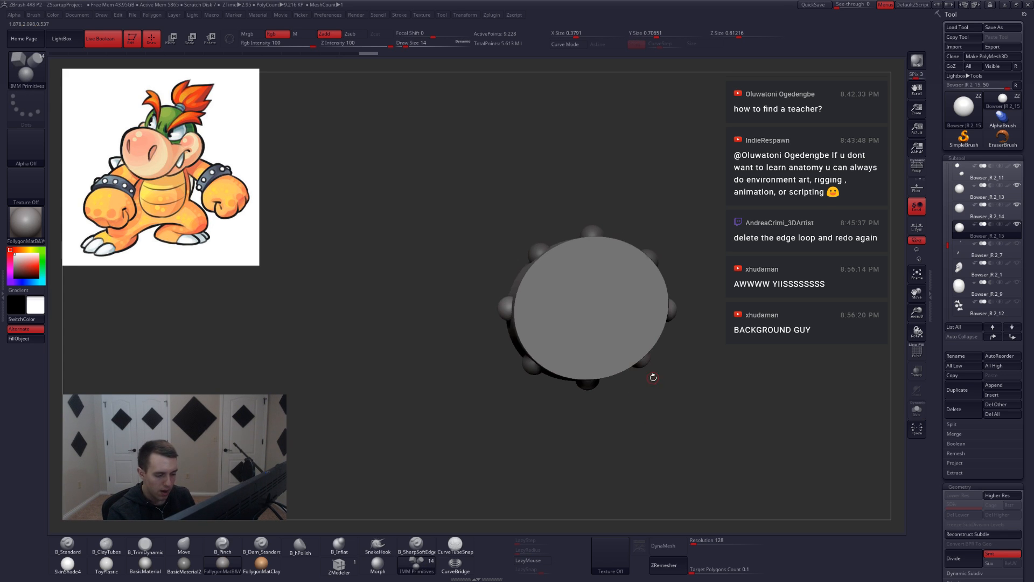
# Move the lower-right stud into place against the wristband's edge and check its alignment from the side.
pyautogui.press('w')
pyautogui.moveTo(592, 383); pyautogui.dragTo(592, 424)
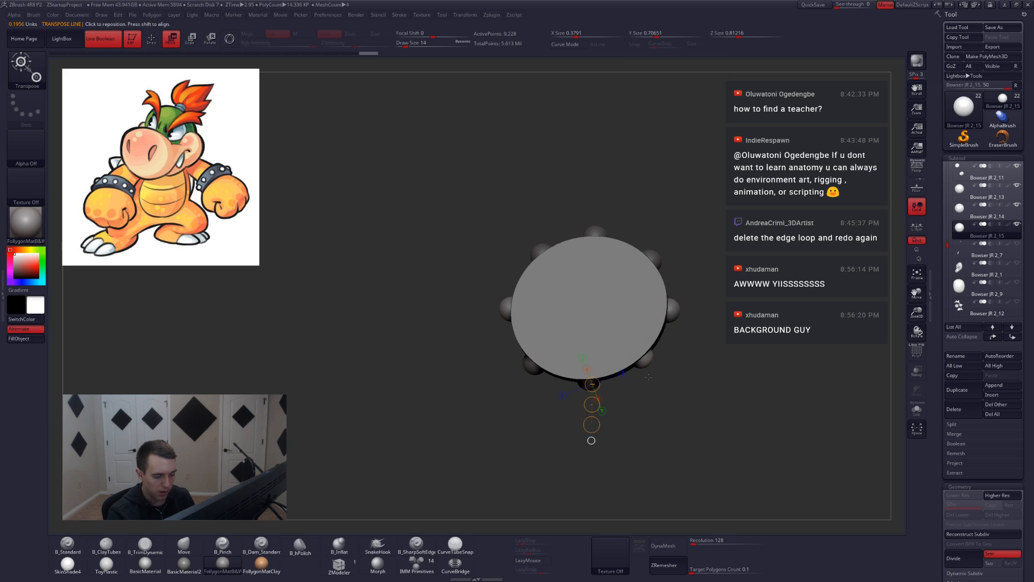
pyautogui.moveTo(646, 364); pyautogui.dragTo(664, 407)
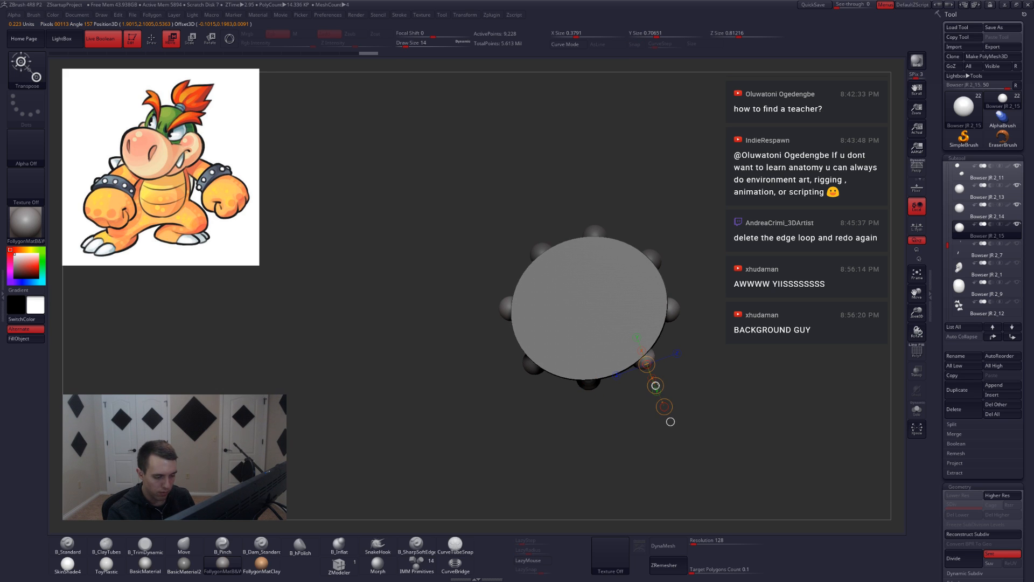
pyautogui.press('q')
pyautogui.moveTo(679, 370)
pyautogui.mouseDown()
pyautogui.moveTo(675, 383)
pyautogui.moveTo(672, 348)
pyautogui.mouseUp()
# Merge the separate stud subtools from Bowser JR 2_13 downward into a single subtool.
pyautogui.click(961, 192)
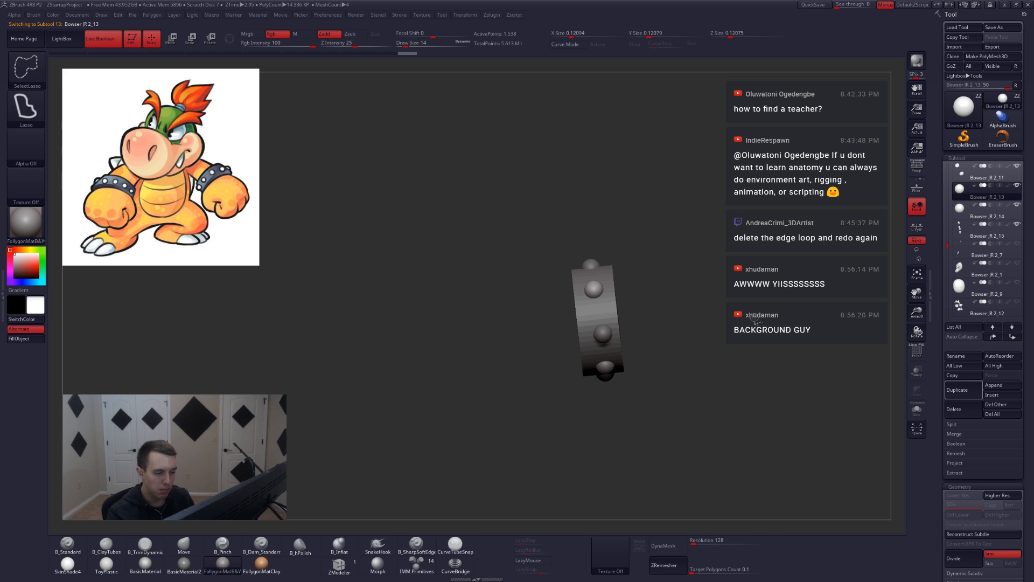
pyautogui.hotkey('ctrl', 'shift', 'm')
pyautogui.click(747, 340)
pyautogui.click(714, 355)
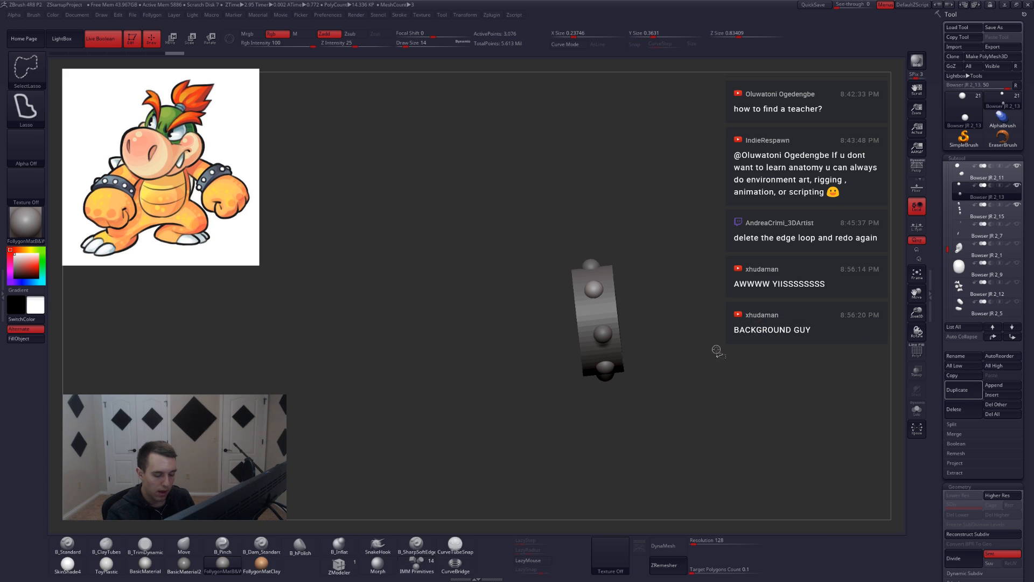
pyautogui.hotkey('ctrl', 'shift', 'm')
pyautogui.click(710, 352)
pyautogui.click(680, 369)
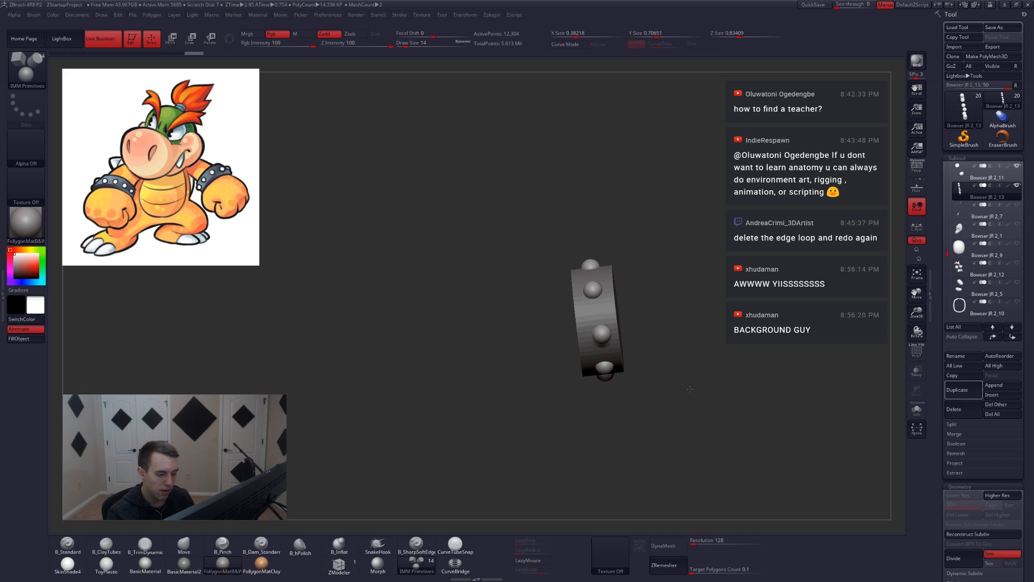
# Mask every merged stud except the middle one facing the view, and nudge it toward the wristband's centre line.
pyautogui.moveTo(675, 389)
pyautogui.mouseDown()
pyautogui.moveTo(672, 378)
pyautogui.moveTo(667, 389)
pyautogui.mouseUp()
pyautogui.hotkey('alt', 's')
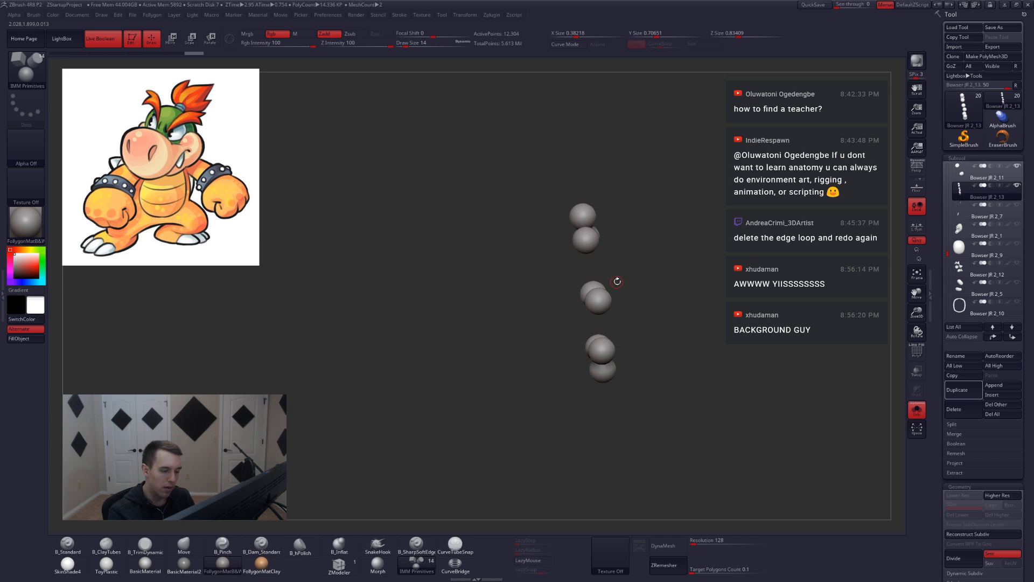
pyautogui.press('ctrl')
pyautogui.moveTo(612, 288)
pyautogui.mouseDown()
pyautogui.moveTo(565, 301)
pyautogui.moveTo(596, 275)
pyautogui.moveTo(623, 318)
pyautogui.moveTo(615, 321)
pyautogui.mouseUp()
pyautogui.keyDown('ctrl'); pyautogui.click(623, 321); pyautogui.keyUp('ctrl')
pyautogui.hotkey('alt', 's')
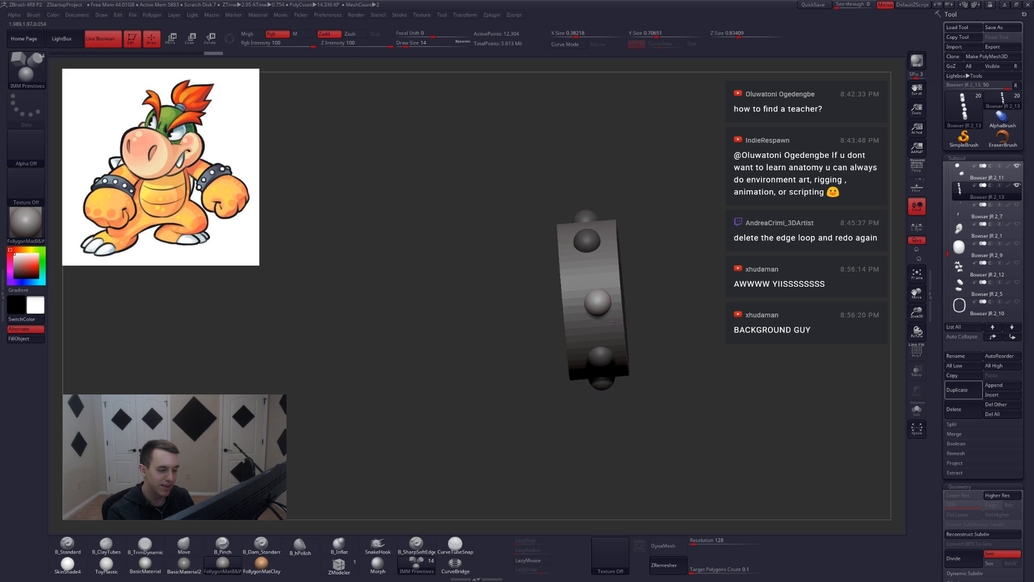
pyautogui.press('w')
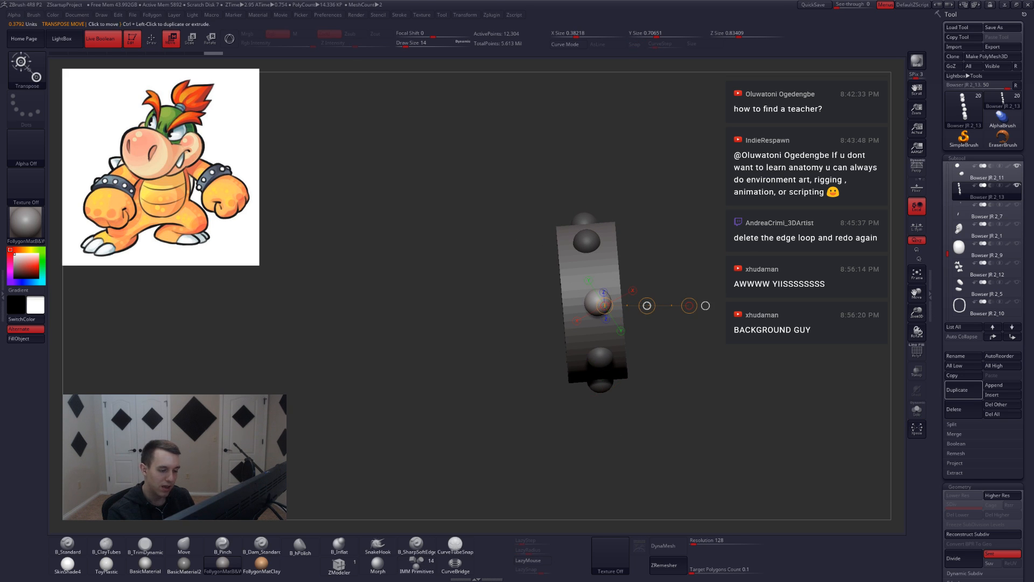
pyautogui.press('q')
# Isolate the studs, leave only the next one around the band unmasked, and shift it into line with the ring.
pyautogui.moveTo(628, 358)
pyautogui.mouseDown()
pyautogui.moveTo(633, 306)
pyautogui.moveTo(585, 443)
pyautogui.moveTo(631, 431)
pyautogui.mouseUp()
pyautogui.hotkey('alt', 's')
pyautogui.moveTo(621, 352); pyautogui.dragTo(638, 347)
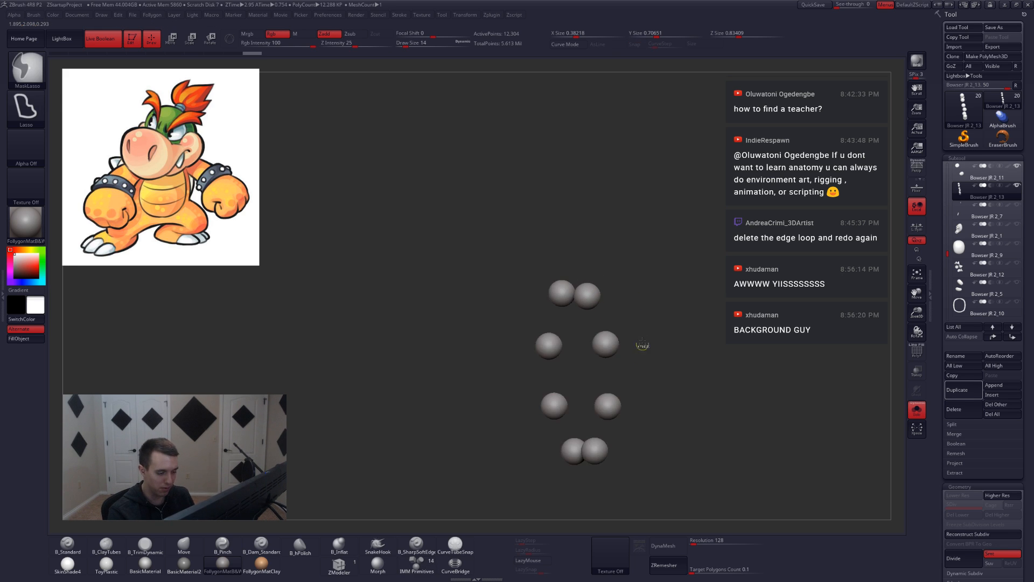
pyautogui.keyDown('alt'); pyautogui.click(606, 343); pyautogui.keyUp('alt')
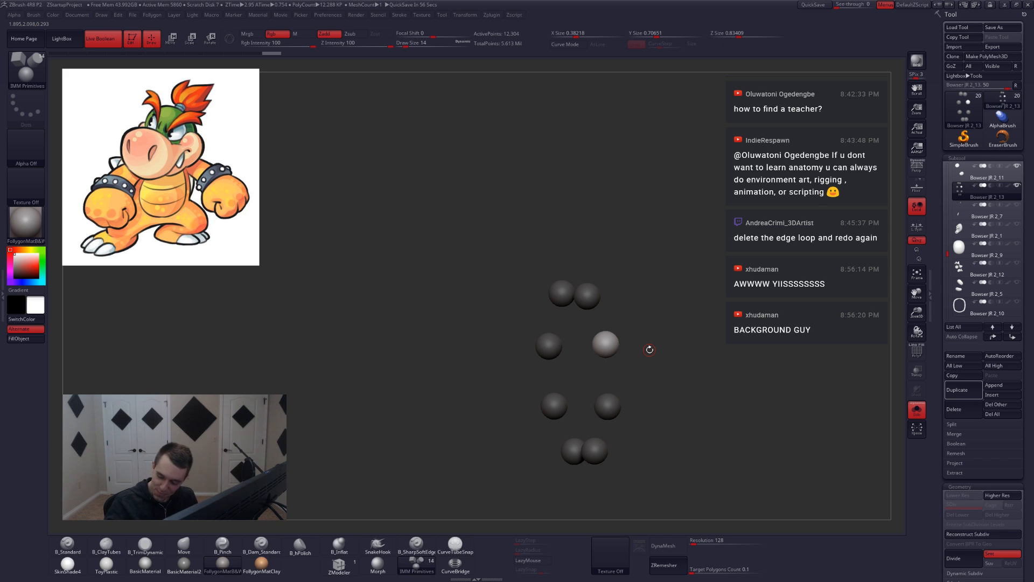
pyautogui.hotkey('shift', 's')
pyautogui.moveTo(623, 365); pyautogui.dragTo(612, 344)
pyautogui.keyDown('alt'); pyautogui.click(612, 343); pyautogui.keyUp('alt')
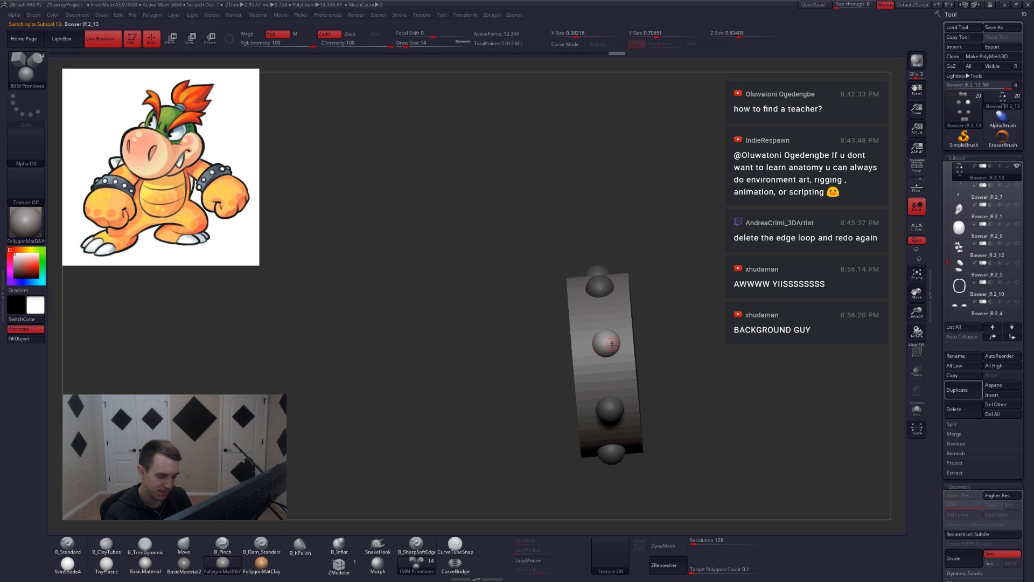
pyautogui.press('w')
pyautogui.moveTo(608, 356); pyautogui.dragTo(631, 410)
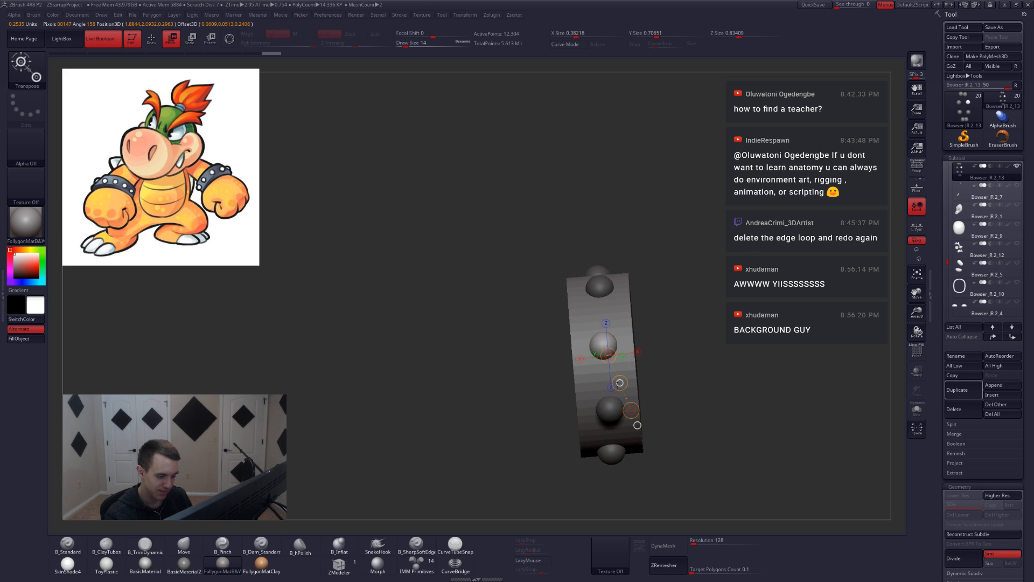
pyautogui.press('q')
# Turn to the following stud, mask all the others in solo view, and reposition it to sit evenly on the band.
pyautogui.moveTo(618, 383)
pyautogui.mouseDown(button='right')
pyautogui.moveTo(614, 348)
pyautogui.moveTo(606, 381)
pyautogui.moveTo(624, 385)
pyautogui.moveTo(634, 348)
pyautogui.moveTo(649, 345)
pyautogui.mouseUp(button='right')
pyautogui.hotkey('ctrl', 'shift', 'a')
pyautogui.keyDown('ctrl'); pyautogui.moveTo(620, 303); pyautogui.dragTo(620, 334); pyautogui.keyUp('ctrl')
pyautogui.keyDown('ctrl'); pyautogui.click(628, 349); pyautogui.keyUp('ctrl')
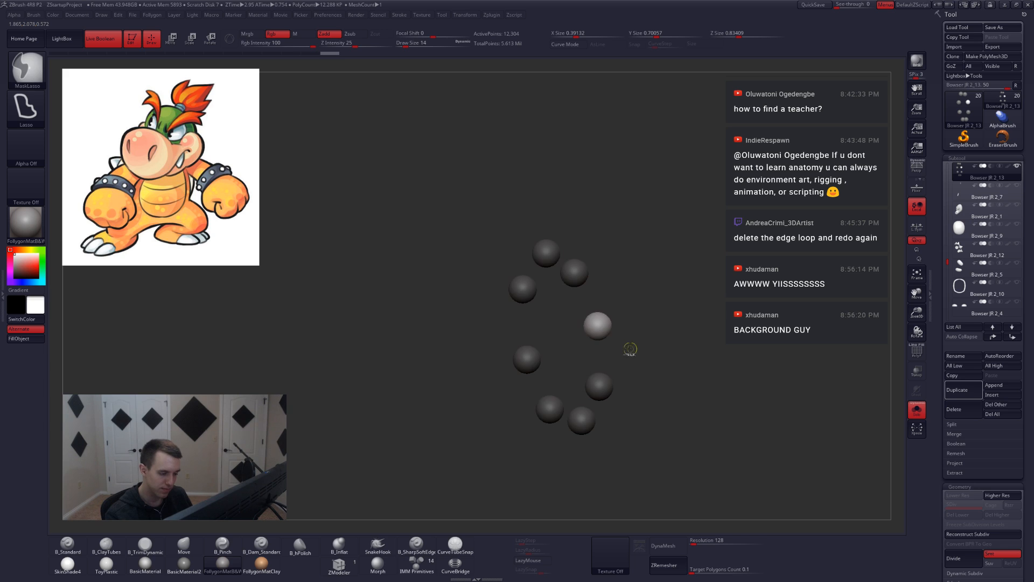
pyautogui.moveTo(624, 364); pyautogui.dragTo(603, 367, button='right')
pyautogui.press('w')
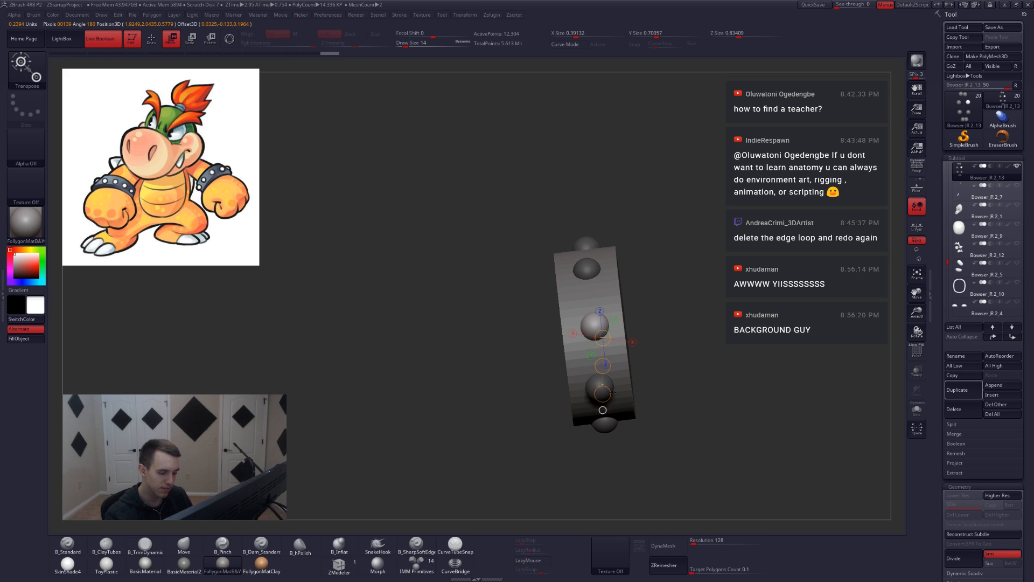
pyautogui.moveTo(603, 366); pyautogui.dragTo(652, 393)
pyautogui.press('q')
pyautogui.moveTo(619, 423)
pyautogui.mouseDown(button='right')
pyautogui.moveTo(628, 396)
pyautogui.moveTo(590, 404)
pyautogui.moveTo(610, 419)
pyautogui.moveTo(598, 379)
pyautogui.moveTo(605, 438)
pyautogui.moveTo(671, 336)
pyautogui.mouseUp(button='right')
# Show all subtools, flip the stud ring to the opposite wrist with Mirror, and mirror-copy it so both wristbands have studs.
pyautogui.keyDown('shift'); pyautogui.click(1016, 166); pyautogui.keyUp('shift')
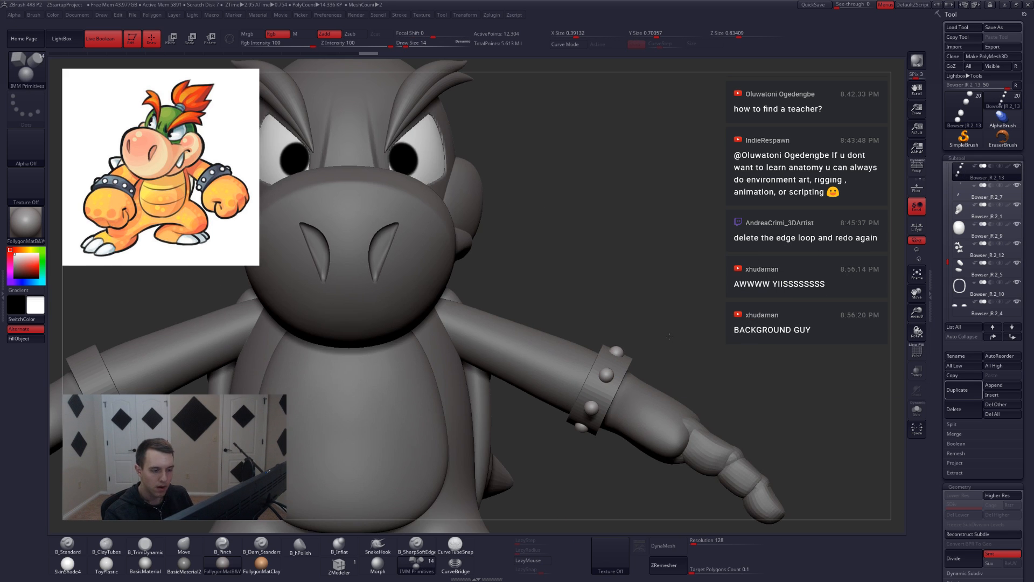
pyautogui.keyDown('ctrl'); pyautogui.moveTo(641, 401); pyautogui.dragTo(761, 371, button='right'); pyautogui.keyUp('ctrl')
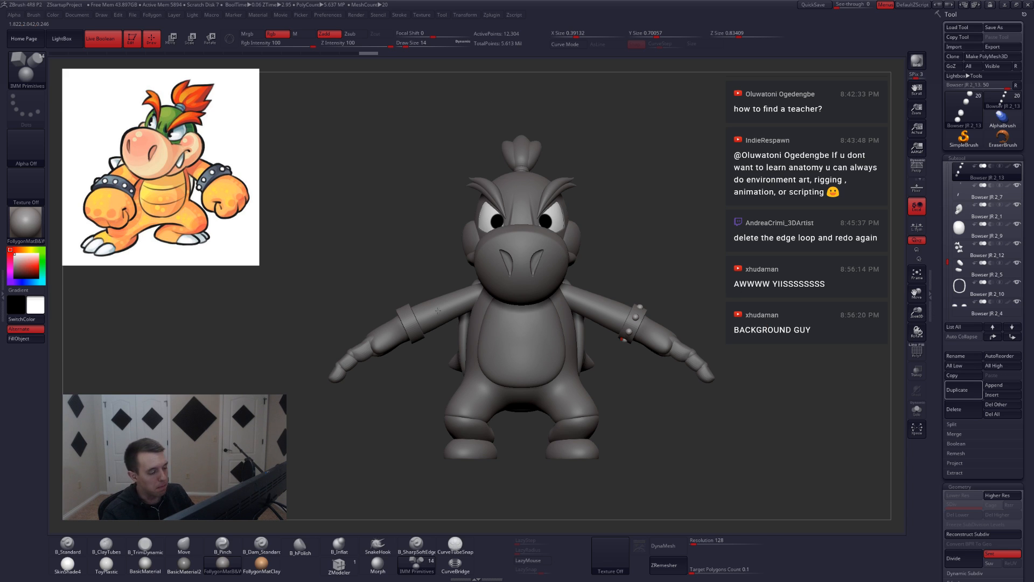
pyautogui.scroll(-10, 964, 328)
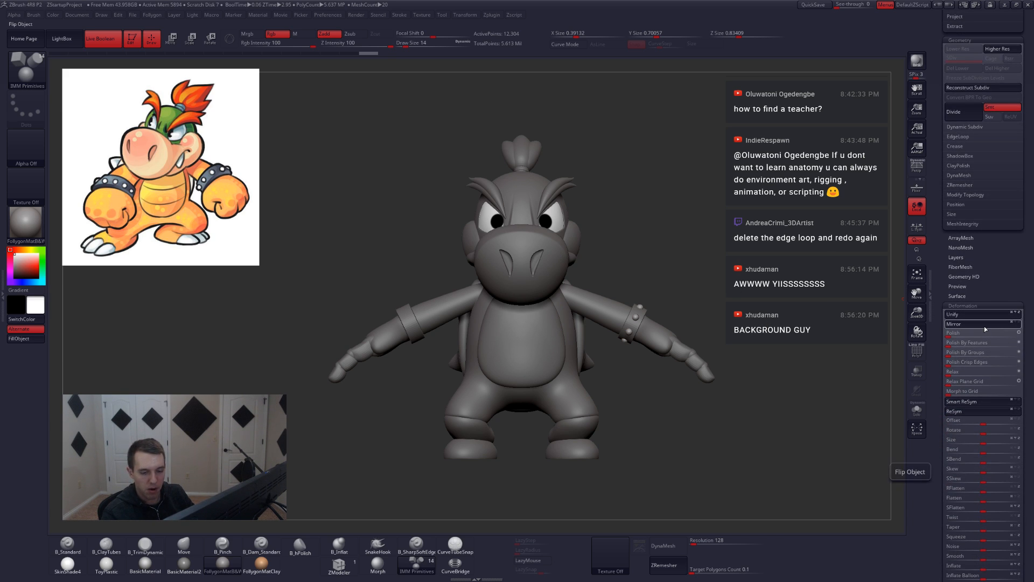
pyautogui.click(984, 326)
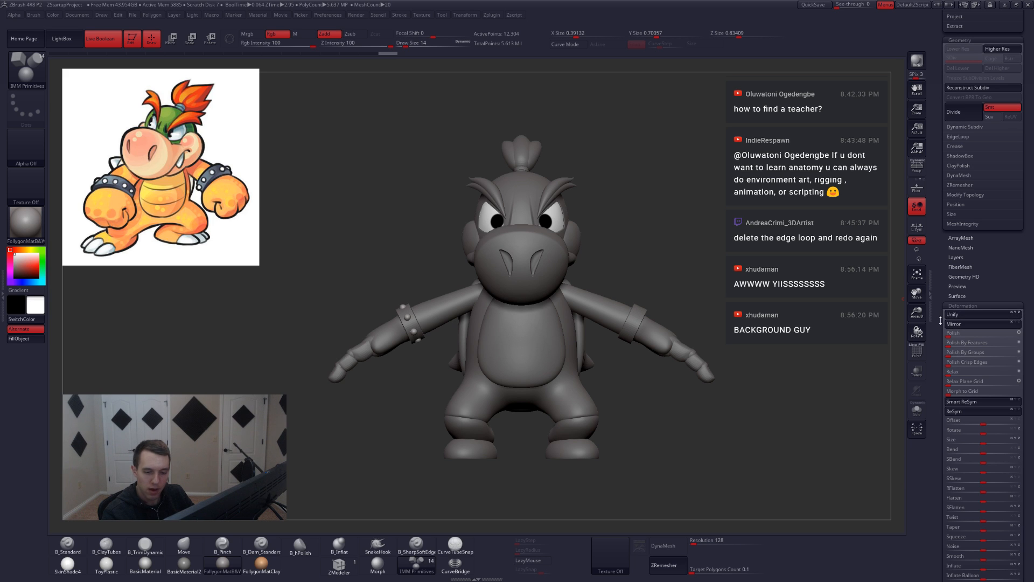
pyautogui.scroll(10, 966, 310)
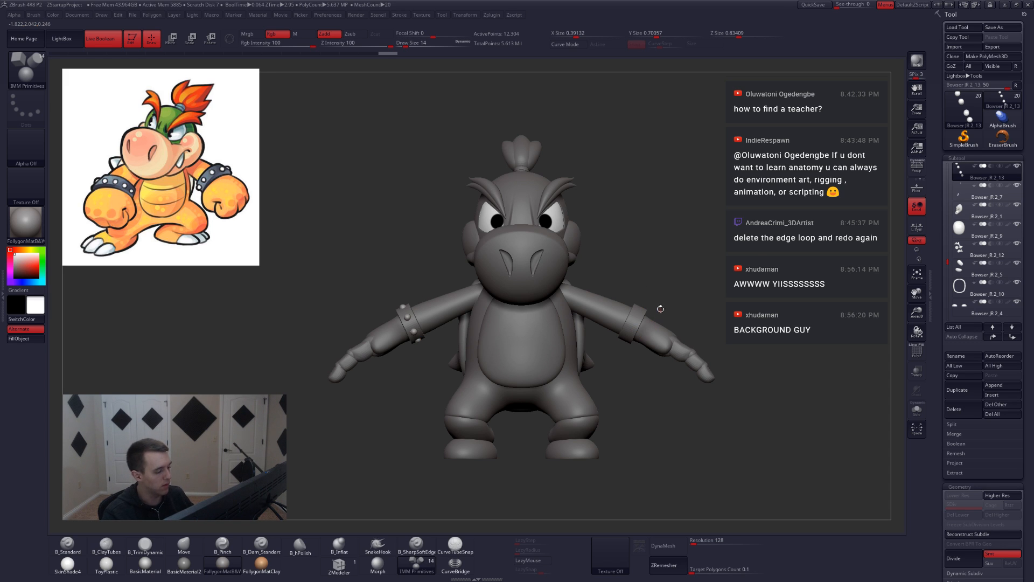
pyautogui.hotkey('ctrl', 'shift', 'f')
pyautogui.click(705, 332)
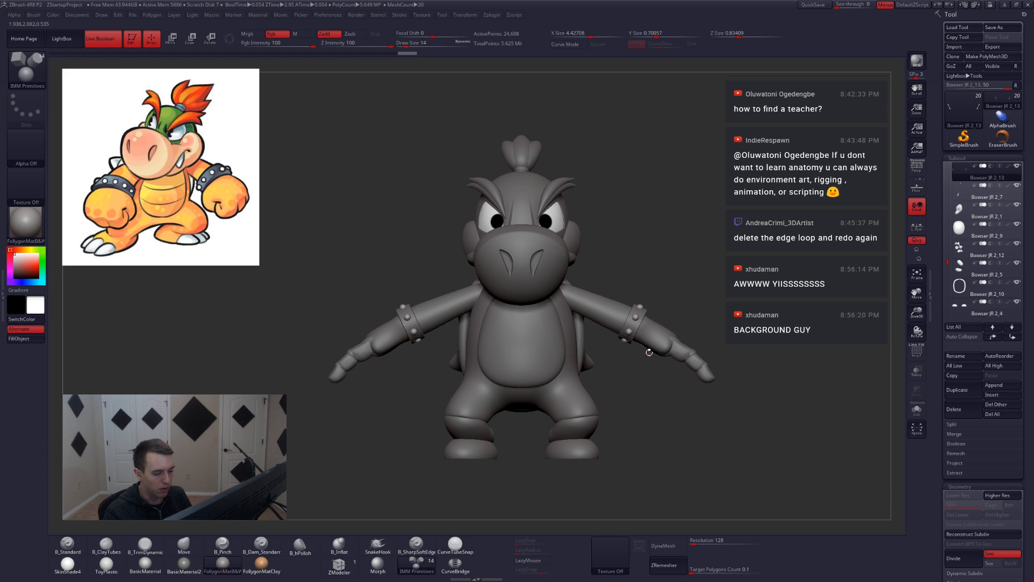
pyautogui.scroll(-5, 933, 367)
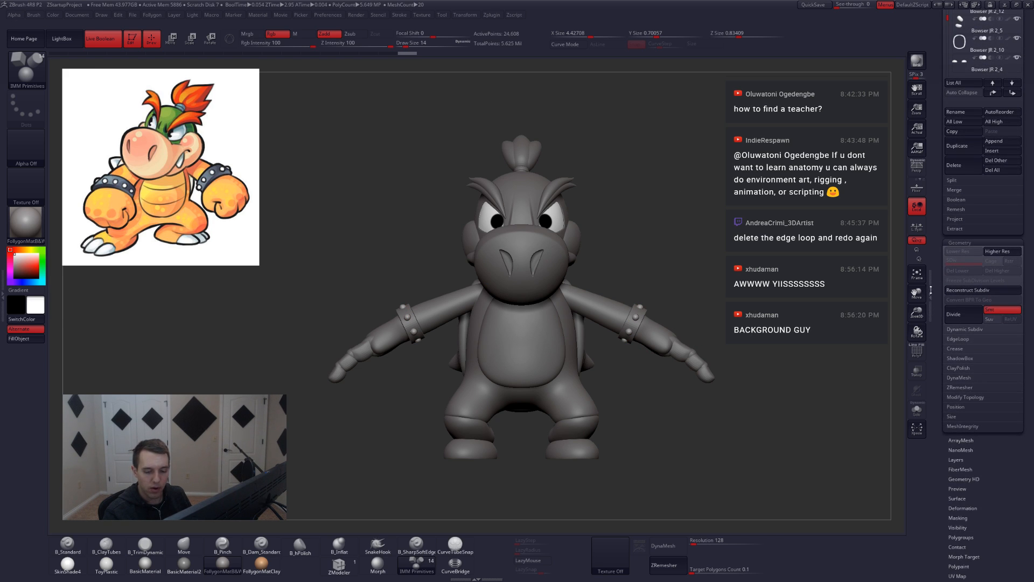
pyautogui.click(965, 397)
pyautogui.click(972, 398)
pyautogui.moveTo(945, 325); pyautogui.dragTo(946, 570)
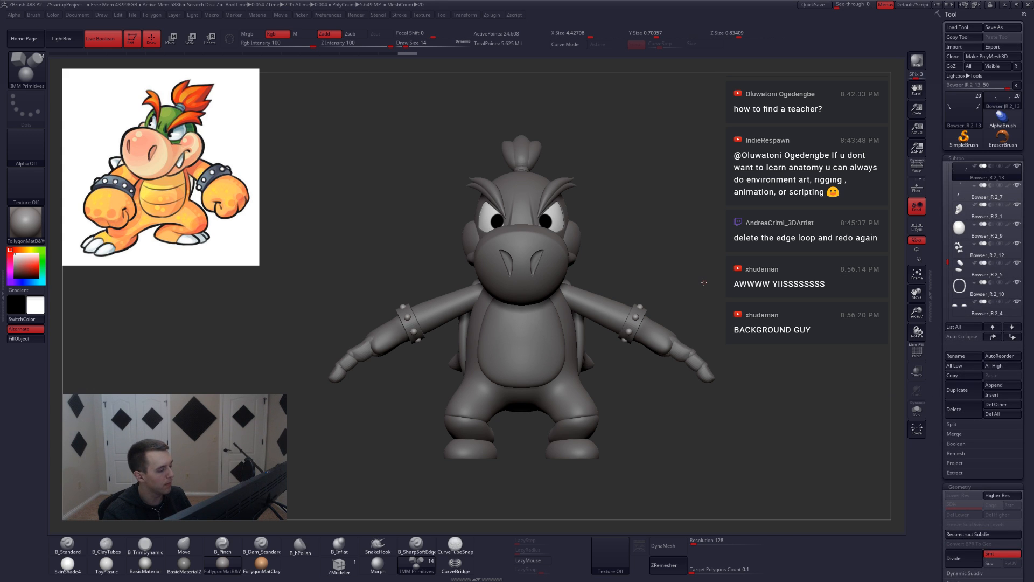
# Turn on perspective for the viewport and make the belly piece the active subtool.
pyautogui.moveTo(703, 281)
pyautogui.mouseDown()
pyautogui.moveTo(808, 288)
pyautogui.moveTo(564, 304)
pyautogui.mouseUp()
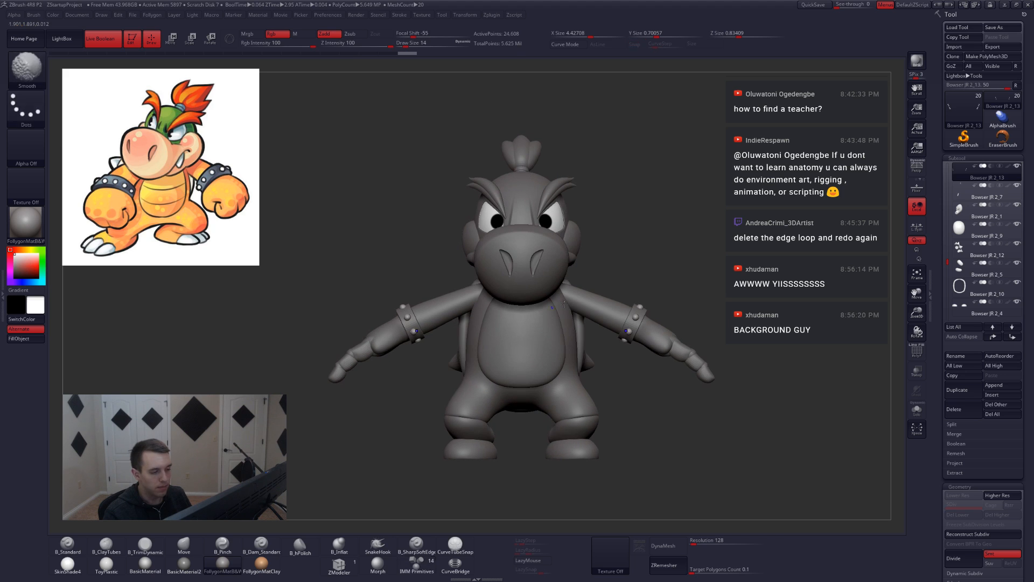
pyautogui.click(917, 167)
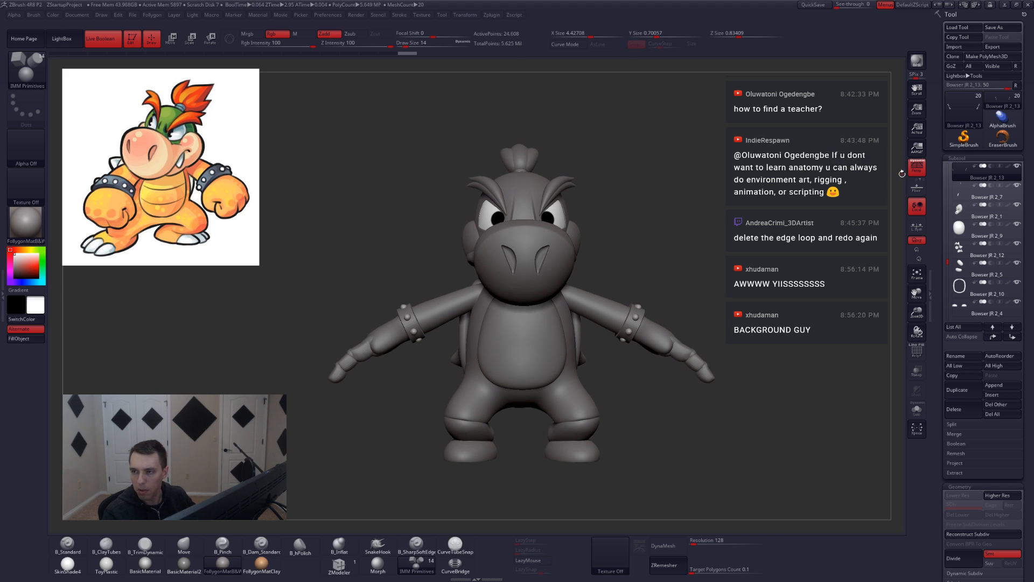
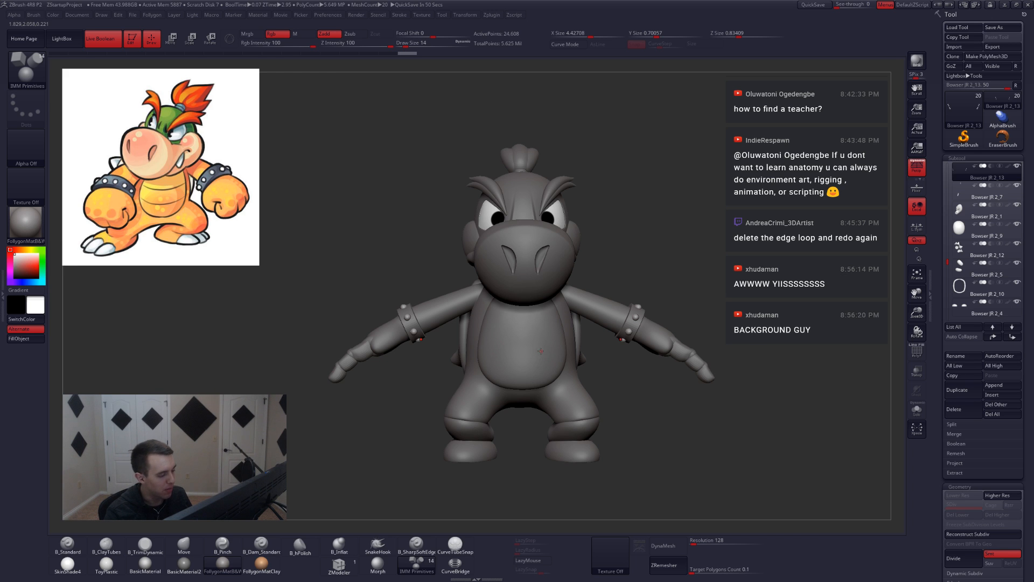
pyautogui.keyDown('alt'); pyautogui.click(547, 373); pyautogui.keyUp('alt')
pyautogui.keyDown('ctrl'); pyautogui.moveTo(517, 375); pyautogui.dragTo(593, 363, button='right'); pyautogui.keyUp('ctrl')
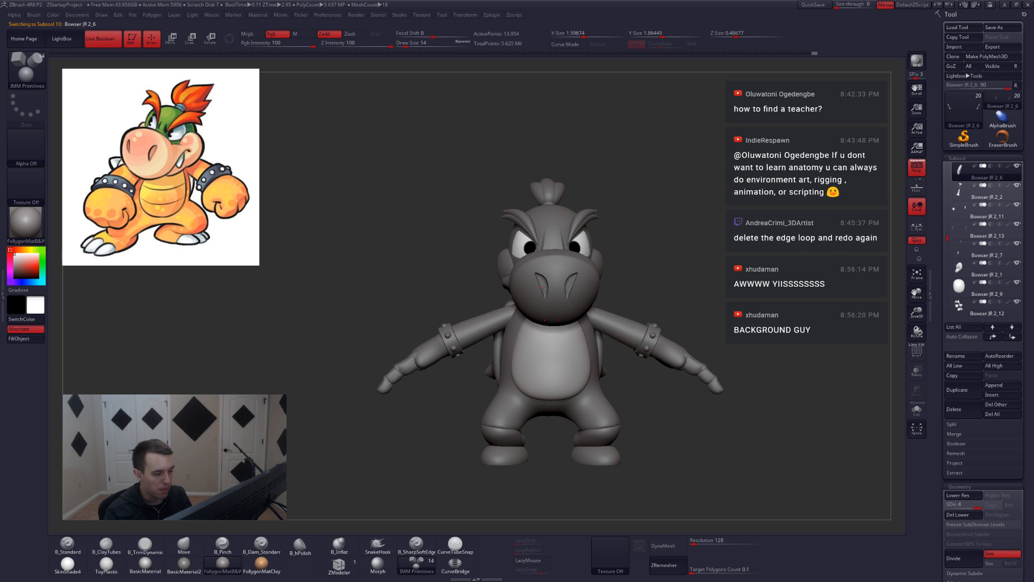
# Make the nostril pieces the active subtool and set up the Move brush with a draw size of 239.
pyautogui.keyDown('alt'); pyautogui.click(575, 291); pyautogui.keyUp('alt')
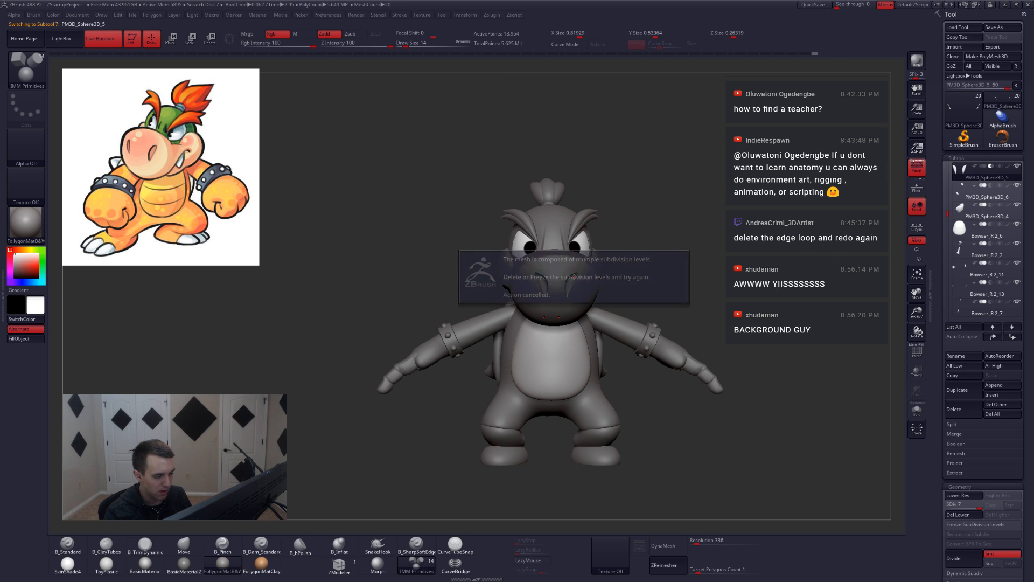
pyautogui.keyDown('ctrl'); pyautogui.moveTo(567, 296); pyautogui.dragTo(572, 345, button='right'); pyautogui.keyUp('ctrl')
pyautogui.hotkey('shift', 'f')
pyautogui.hotkey('shift', 'f')
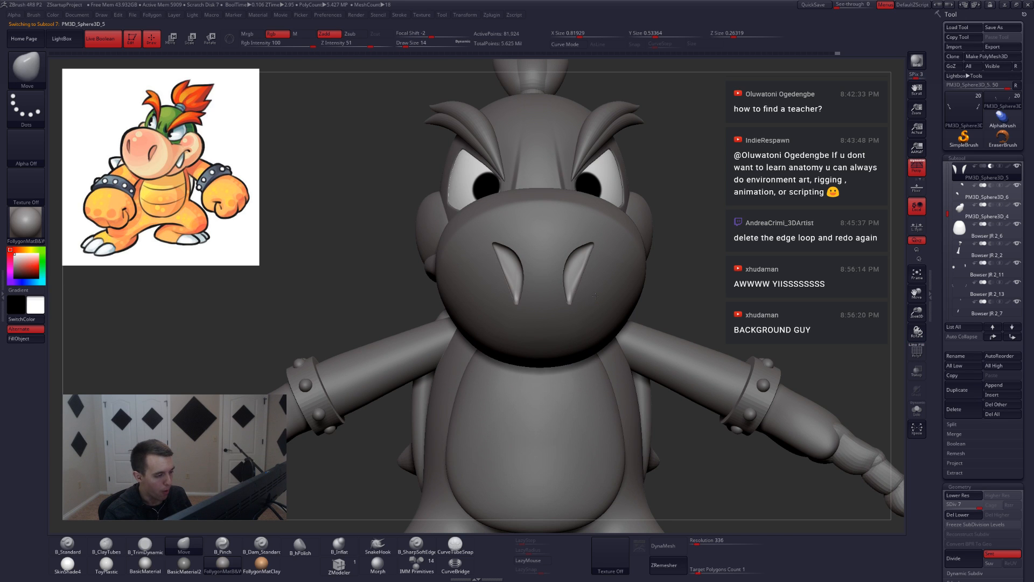
pyautogui.moveTo(609, 305); pyautogui.dragTo(596, 296, button='right')
pyautogui.press('space')
pyautogui.moveTo(571, 269); pyautogui.dragTo(595, 270)
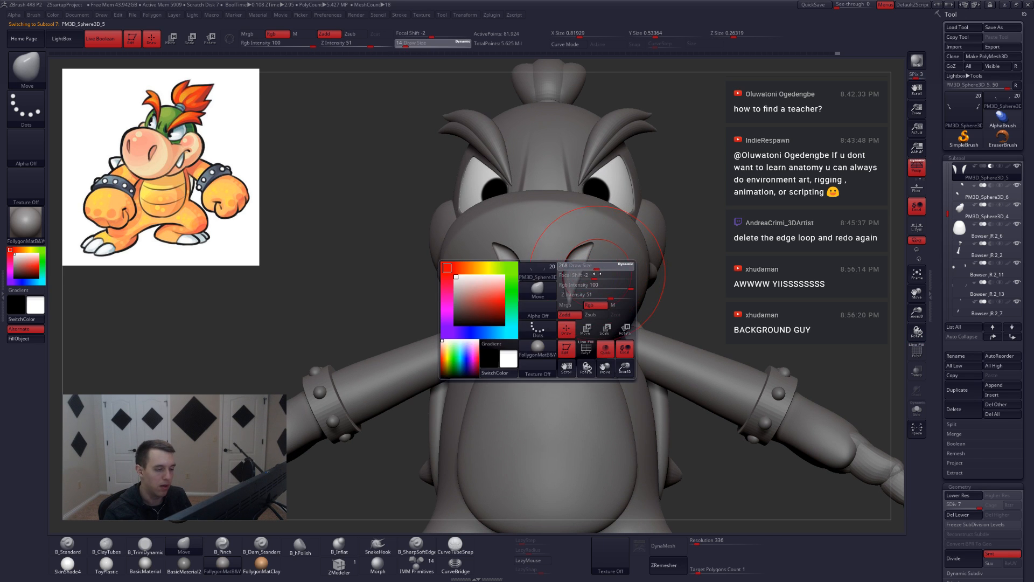
pyautogui.keyDown('ctrl'); pyautogui.moveTo(578, 271); pyautogui.dragTo(640, 319, button='right'); pyautogui.keyUp('ctrl')
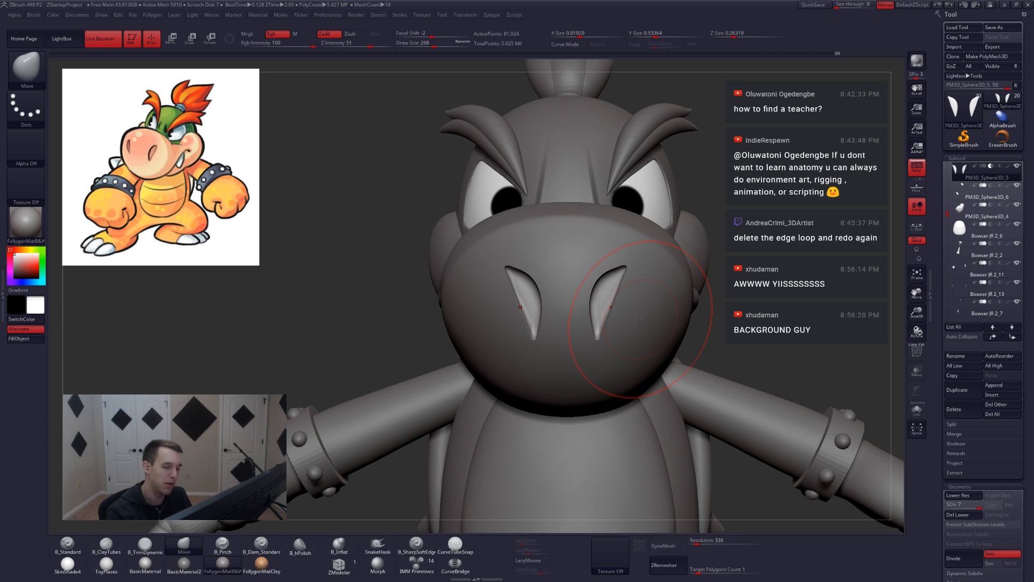
pyautogui.press('space')
pyautogui.moveTo(621, 285); pyautogui.dragTo(619, 284)
pyautogui.keyDown('alt'); pyautogui.moveTo(619, 285); pyautogui.dragTo(666, 342, button='right'); pyautogui.keyUp('alt')
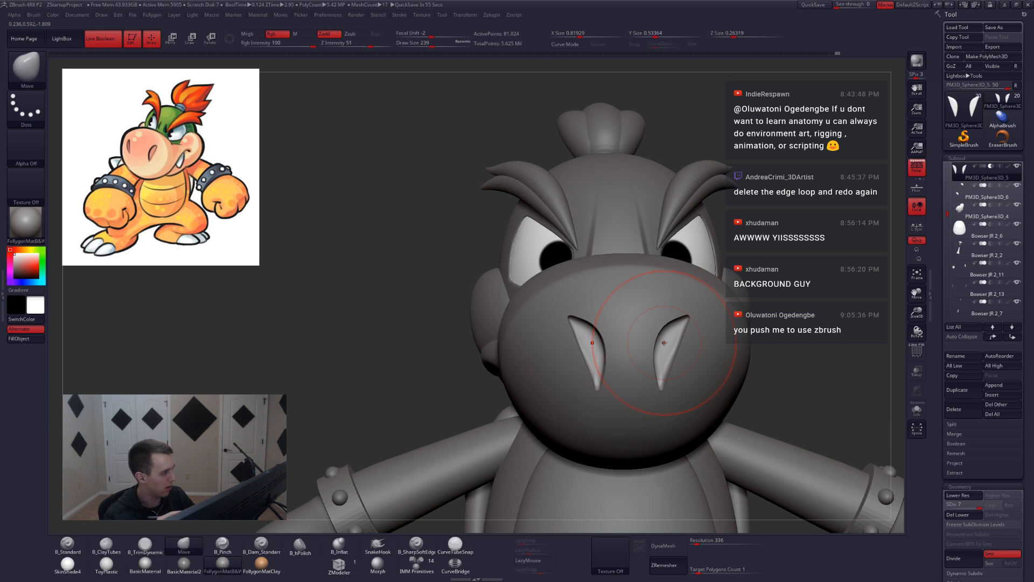
# Reduce the Move brush's draw size to 167, try pulling the nostril shape upward, and undo that pull.
pyautogui.press('space')
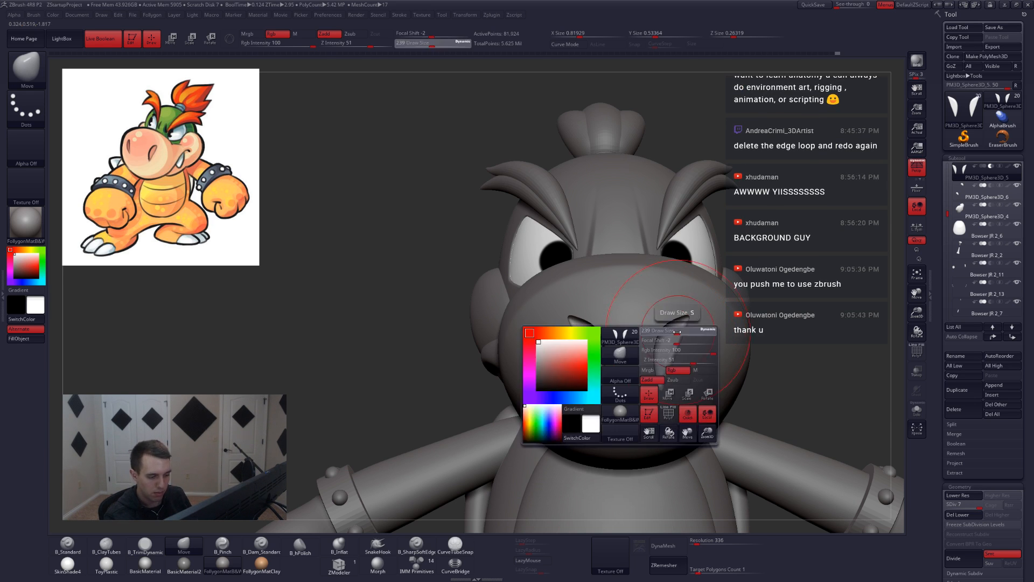
pyautogui.moveTo(668, 370); pyautogui.dragTo(669, 337)
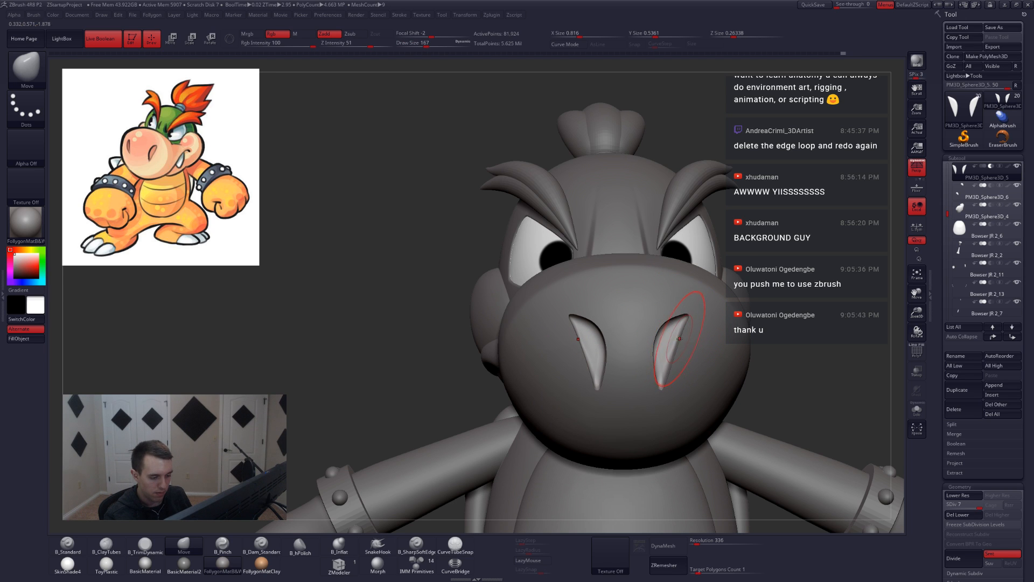
pyautogui.hotkey('ctrl', 'z')
# Isolate the nostril pieces, check their wireframe, lower them to subdivision level 5 and adjust their mask.
pyautogui.moveTo(683, 345); pyautogui.dragTo(679, 343, button='right')
pyautogui.hotkey('alt', 's')
pyautogui.hotkey('shift', 'f')
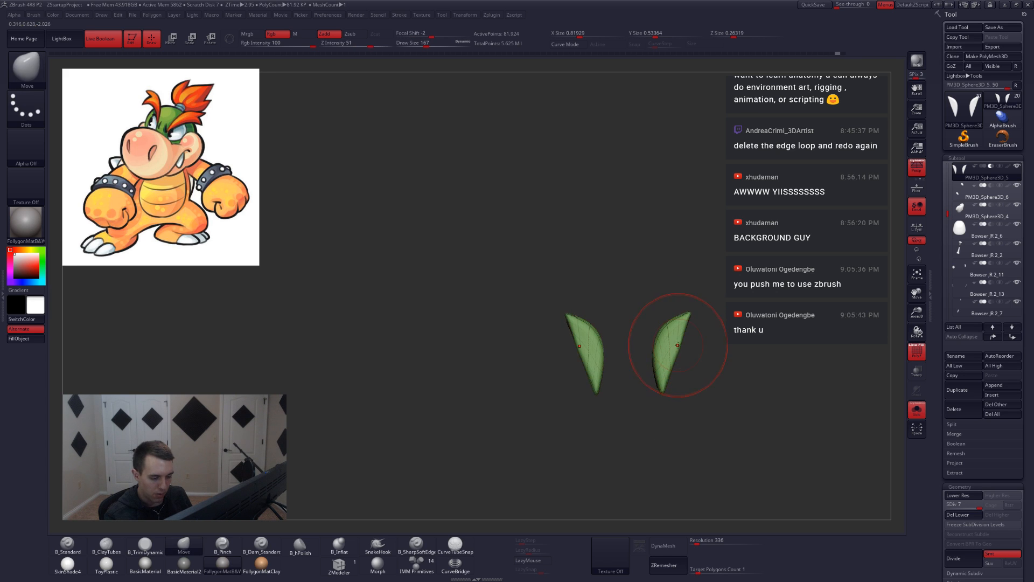
pyautogui.press('ctrl')
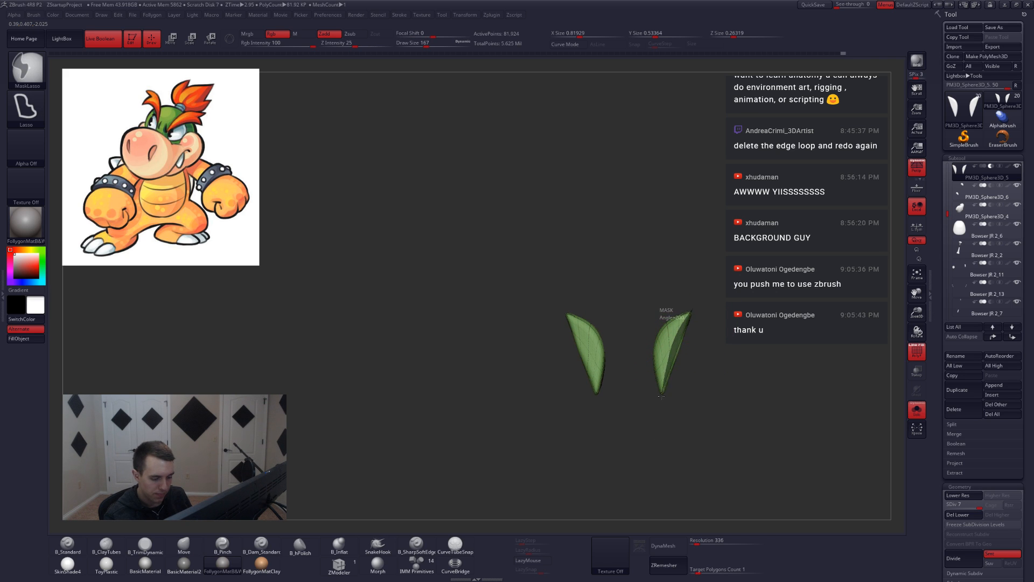
pyautogui.moveTo(661, 396)
pyautogui.keyDown('ctrl'); pyautogui.mouseDown()
pyautogui.moveTo(734, 391)
pyautogui.moveTo(768, 334)
pyautogui.mouseUp(); pyautogui.keyUp('ctrl')
pyautogui.hotkey('shift', 'f')
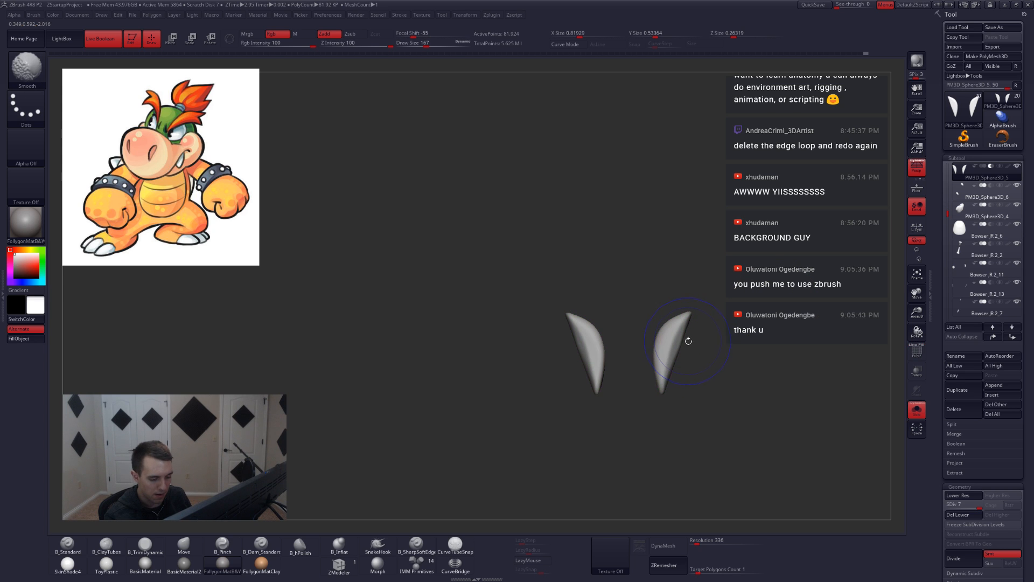
pyautogui.hotkey('shift', 'd')
pyautogui.hotkey('shift', 'd')
pyautogui.press('ctrl')
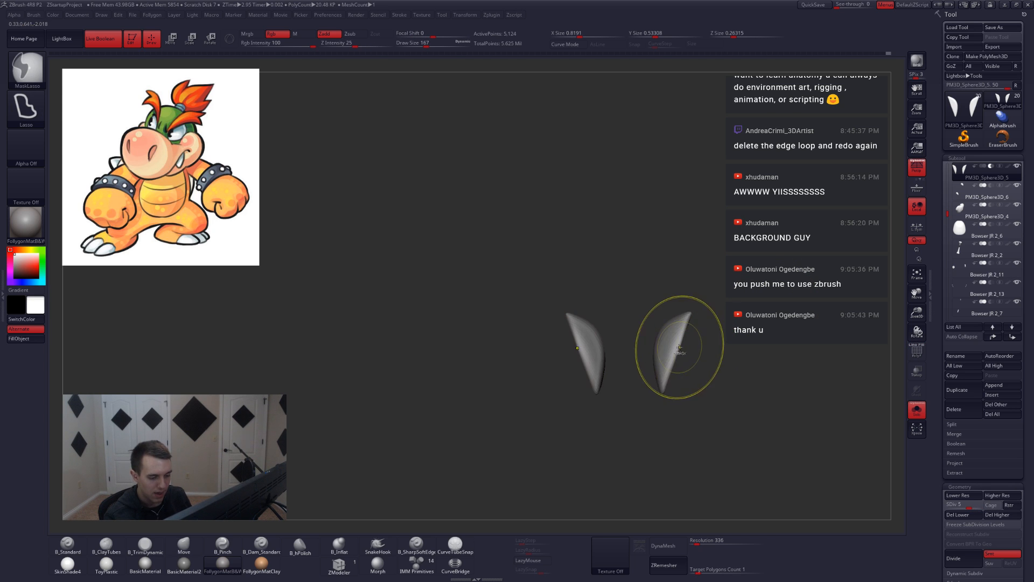
pyautogui.keyDown('ctrl'); pyautogui.click(680, 353); pyautogui.keyUp('ctrl')
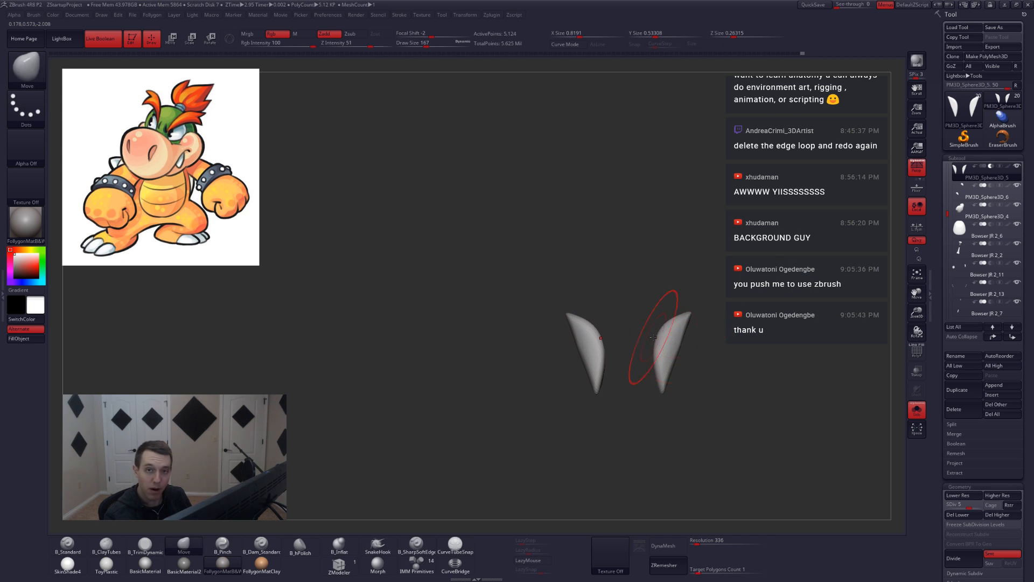
# Reshape the nostrils' inner edges on the muzzle with the Move brush, using draw sizes of 132 and 177.
pyautogui.press('space')
pyautogui.moveTo(661, 338); pyautogui.dragTo(658, 336)
pyautogui.hotkey('alt', 's')
pyautogui.press('space')
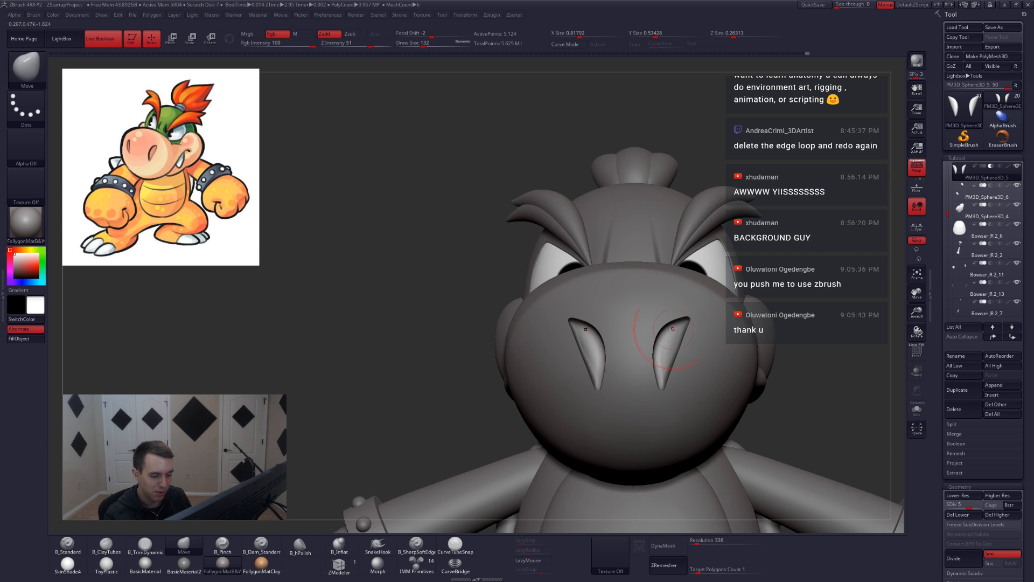
pyautogui.moveTo(670, 354); pyautogui.dragTo(670, 379, button='right')
pyautogui.moveTo(660, 329); pyautogui.dragTo(667, 346)
pyautogui.press('space')
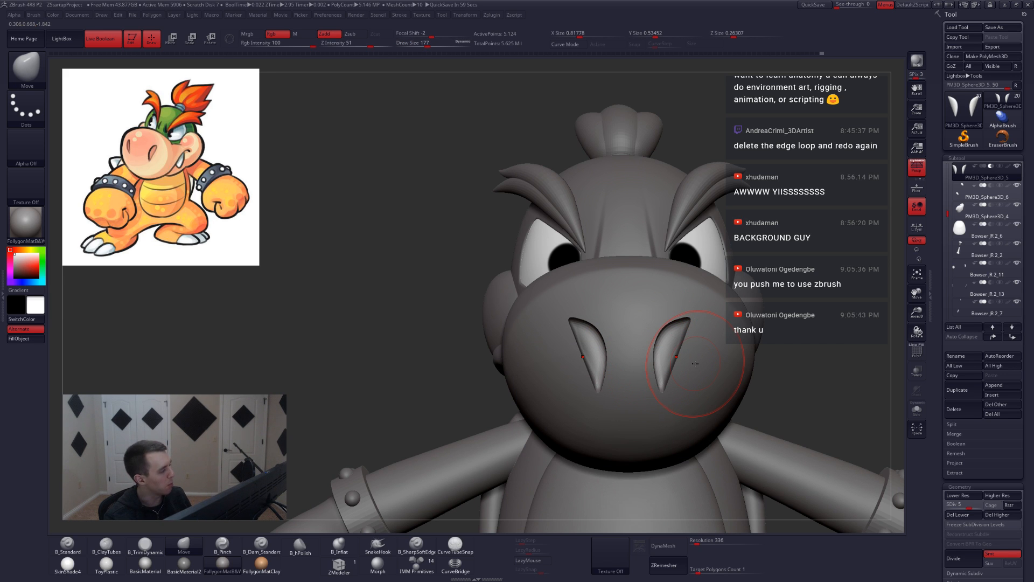
# Isolate the nostril pieces again, mask part of them with a lasso and adjust the mask.
pyautogui.keyDown('alt'); pyautogui.moveTo(697, 362); pyautogui.dragTo(673, 359, button='right'); pyautogui.keyUp('alt')
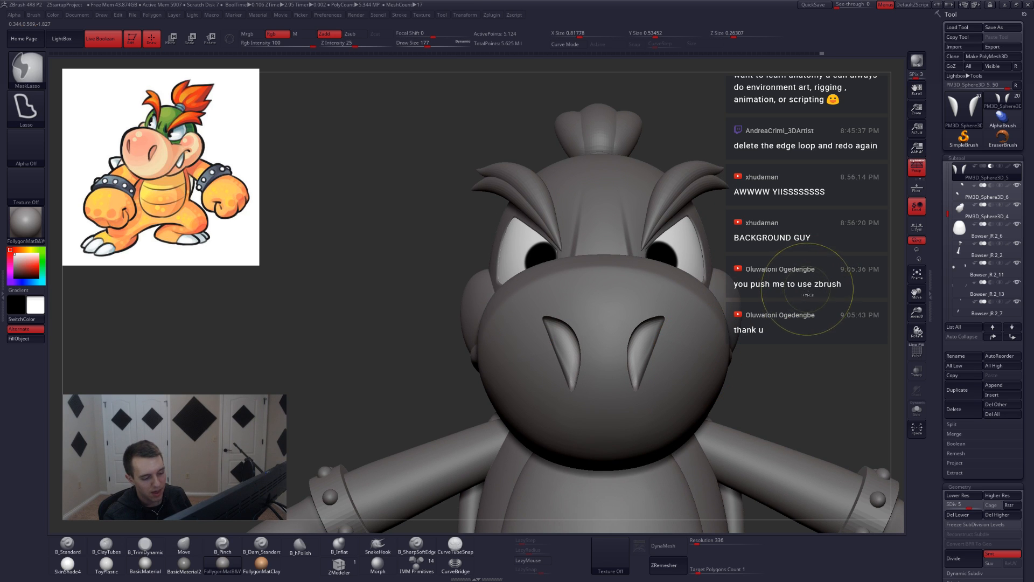
pyautogui.hotkey('shift', 's')
pyautogui.press('ctrl')
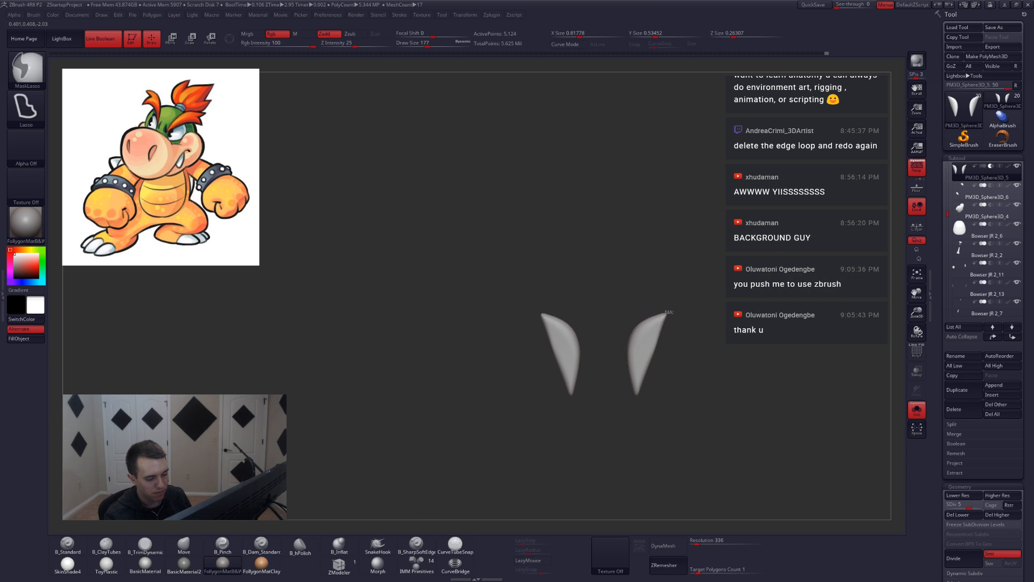
pyautogui.moveTo(641, 364)
pyautogui.keyDown('ctrl'); pyautogui.mouseDown()
pyautogui.moveTo(638, 395)
pyautogui.moveTo(661, 425)
pyautogui.mouseUp(); pyautogui.keyUp('ctrl')
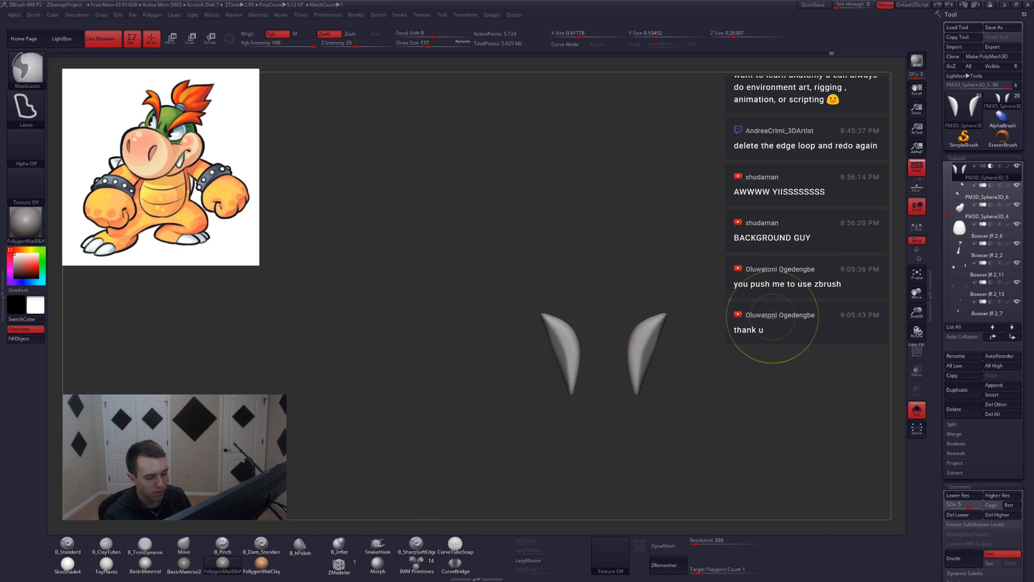
pyautogui.keyDown('ctrl'); pyautogui.click(647, 358); pyautogui.keyUp('ctrl')
pyautogui.keyDown('ctrl'); pyautogui.click(674, 356); pyautogui.keyUp('ctrl')
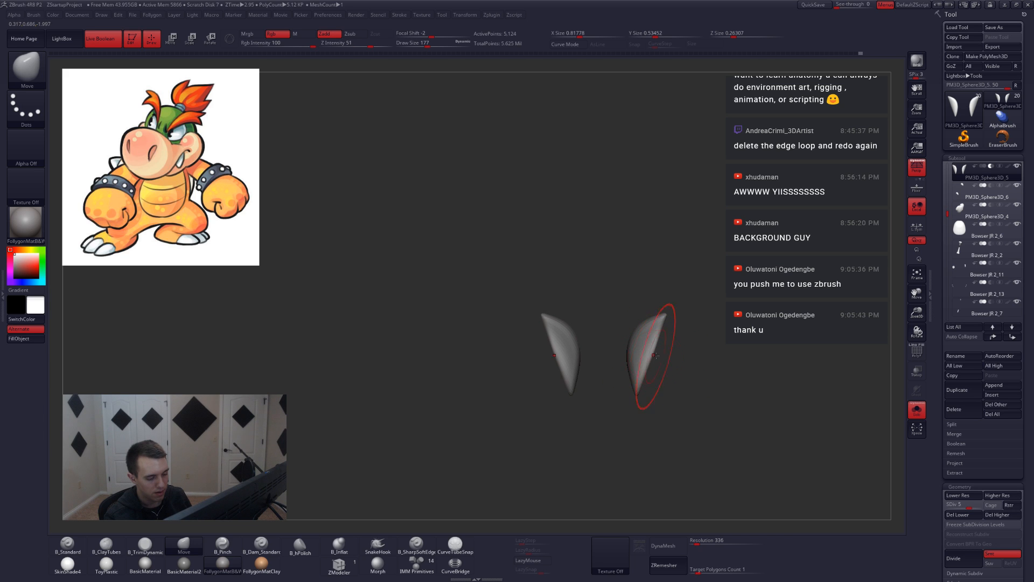
# Pull the nostril shapes with the Move brush at draw size 192, and refine their pointed ends at size 120.
pyautogui.press('space')
pyautogui.moveTo(656, 355); pyautogui.dragTo(658, 348)
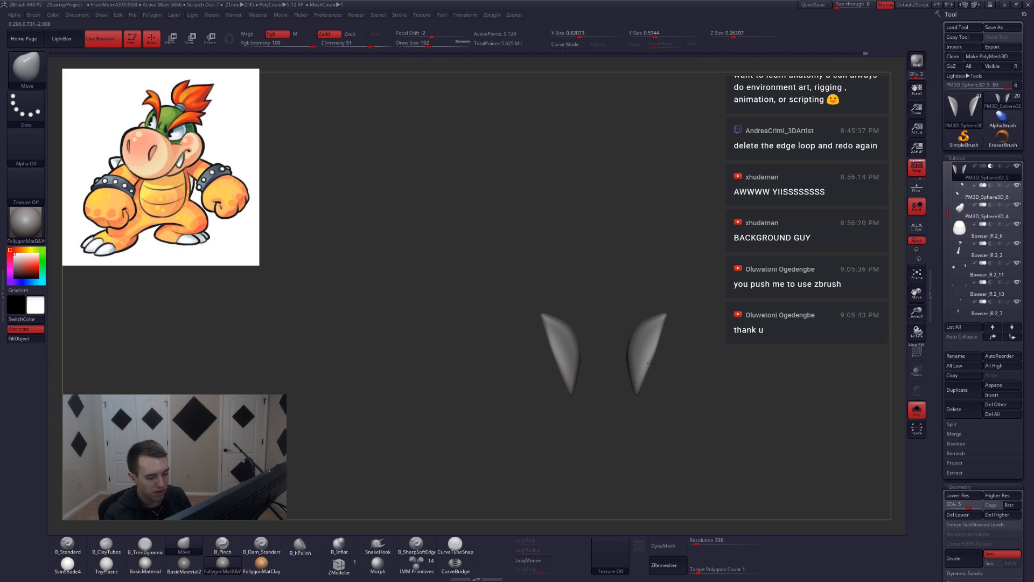
pyautogui.press('space')
pyautogui.moveTo(474, 377); pyautogui.dragTo(643, 339)
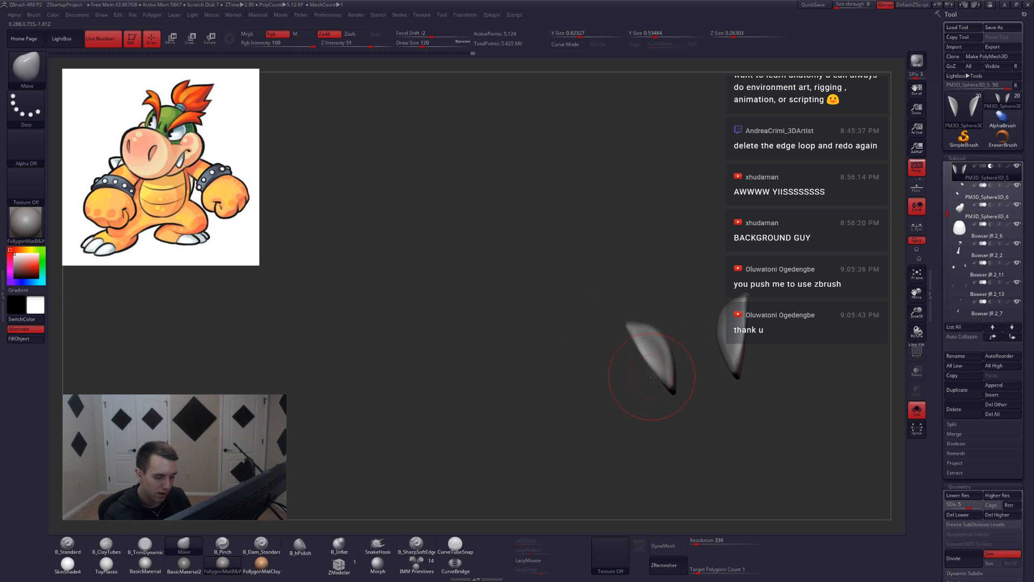
pyautogui.moveTo(651, 376)
pyautogui.mouseDown()
pyautogui.moveTo(683, 376)
pyautogui.moveTo(645, 339)
pyautogui.moveTo(657, 364)
pyautogui.moveTo(650, 353)
pyautogui.mouseUp()
# Raise the nostril pieces to subdivision level 7, select the TrimDynamic brush and show all subtools.
pyautogui.press('2')
pyautogui.moveTo(636, 410)
pyautogui.mouseDown()
pyautogui.moveTo(672, 377)
pyautogui.moveTo(637, 337)
pyautogui.moveTo(621, 377)
pyautogui.moveTo(627, 365)
pyautogui.moveTo(664, 381)
pyautogui.moveTo(646, 401)
pyautogui.moveTo(636, 370)
pyautogui.mouseUp()
pyautogui.press('d')
pyautogui.press('d')
pyautogui.press('3')
pyautogui.hotkey('shift', 's')
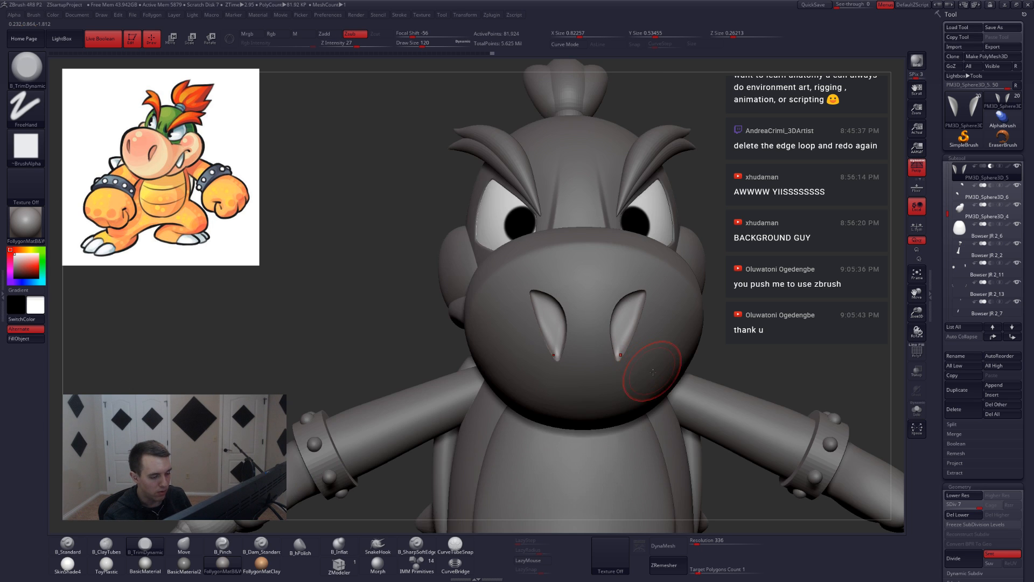
# Rotate the nostrils more upright with Transpose and move them closer together on the muzzle.
pyautogui.moveTo(653, 371)
pyautogui.keyDown('ctrl'); pyautogui.mouseDown(button='right')
pyautogui.moveTo(649, 388)
pyautogui.moveTo(662, 361)
pyautogui.mouseUp(button='right'); pyautogui.keyUp('ctrl')
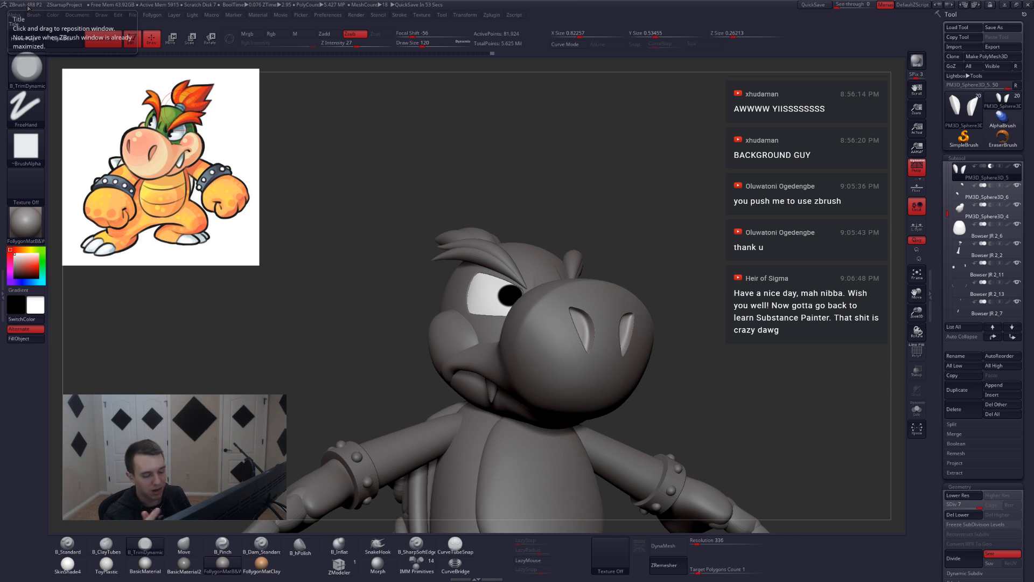
pyautogui.moveTo(711, 377); pyautogui.dragTo(628, 381)
pyautogui.moveTo(628, 381)
pyautogui.mouseDown(button='right')
pyautogui.moveTo(619, 367)
pyautogui.moveTo(644, 378)
pyautogui.moveTo(635, 357)
pyautogui.moveTo(640, 373)
pyautogui.mouseUp(button='right')
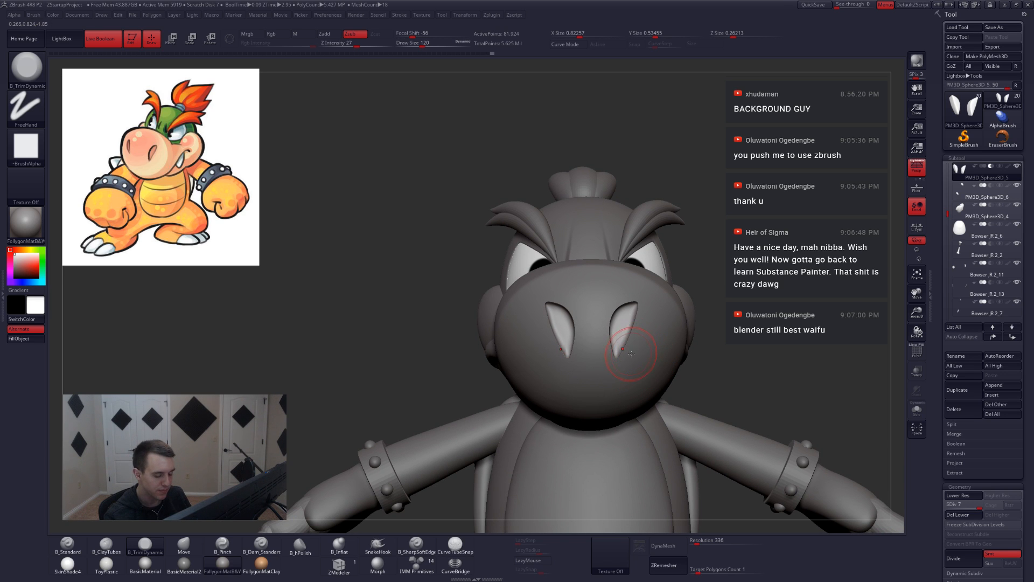
pyautogui.moveTo(618, 356); pyautogui.dragTo(613, 340, button='right')
pyautogui.press('r')
pyautogui.moveTo(618, 357)
pyautogui.mouseDown()
pyautogui.moveTo(772, 294)
pyautogui.moveTo(753, 291)
pyautogui.mouseUp()
pyautogui.press('w')
pyautogui.moveTo(621, 330); pyautogui.dragTo(765, 319)
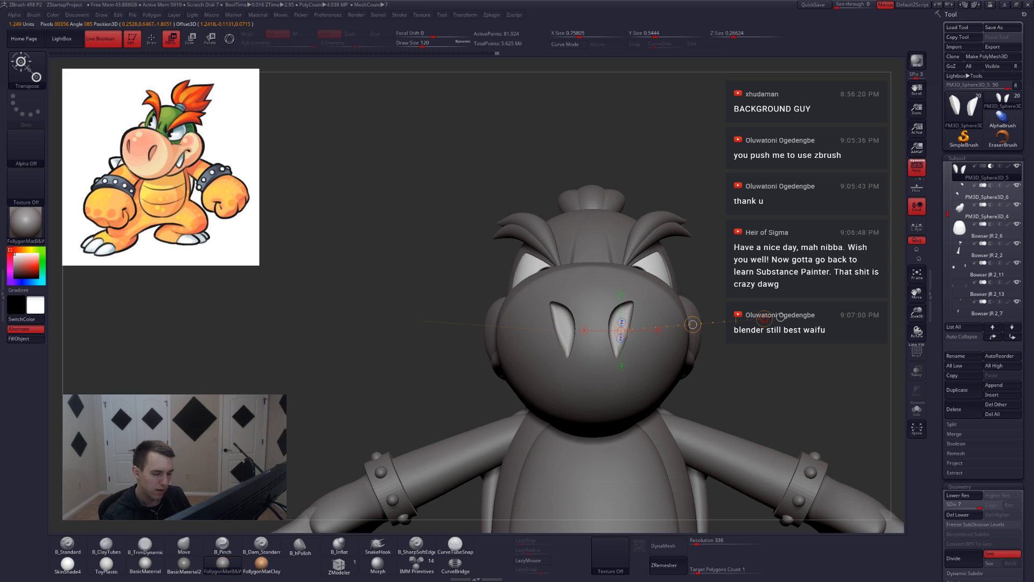
pyautogui.press('q')
pyautogui.moveTo(763, 319)
pyautogui.mouseDown()
pyautogui.moveTo(706, 385)
pyautogui.moveTo(687, 350)
pyautogui.mouseUp()
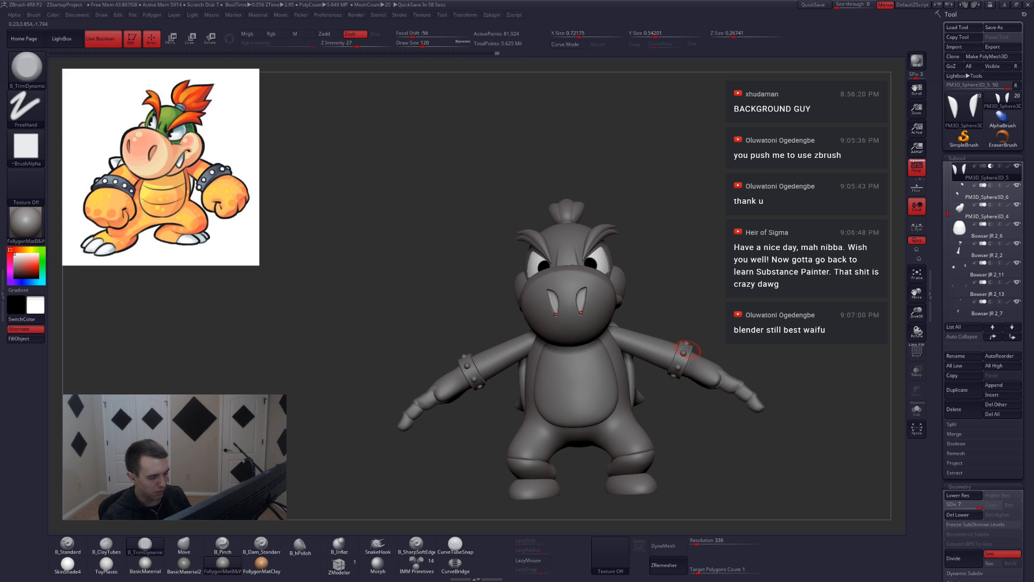
# Make the muzzle the active subtool, isolate it and set it to subdivision level 3.
pyautogui.moveTo(684, 351)
pyautogui.mouseDown()
pyautogui.moveTo(667, 384)
pyautogui.moveTo(642, 375)
pyautogui.moveTo(690, 383)
pyautogui.moveTo(674, 388)
pyautogui.moveTo(683, 371)
pyautogui.mouseUp()
pyautogui.keyDown('alt'); pyautogui.click(624, 350); pyautogui.keyUp('alt')
pyautogui.hotkey('alt', 's')
pyautogui.hotkey('shift', 'd')
pyautogui.press('space')
pyautogui.moveTo(613, 342)
pyautogui.mouseDown()
pyautogui.moveTo(627, 341)
pyautogui.moveTo(579, 331)
pyautogui.mouseUp()
pyautogui.hotkey('shift', 'd')
pyautogui.hotkey('shift', 'd')
pyautogui.press('d')
# Smooth the ridge across the muzzle's rounded front, enlarging the draw size to 239.
pyautogui.moveTo(690, 366); pyautogui.dragTo(673, 382)
pyautogui.keyDown('shift'); pyautogui.moveTo(649, 305); pyautogui.dragTo(632, 299); pyautogui.keyUp('shift')
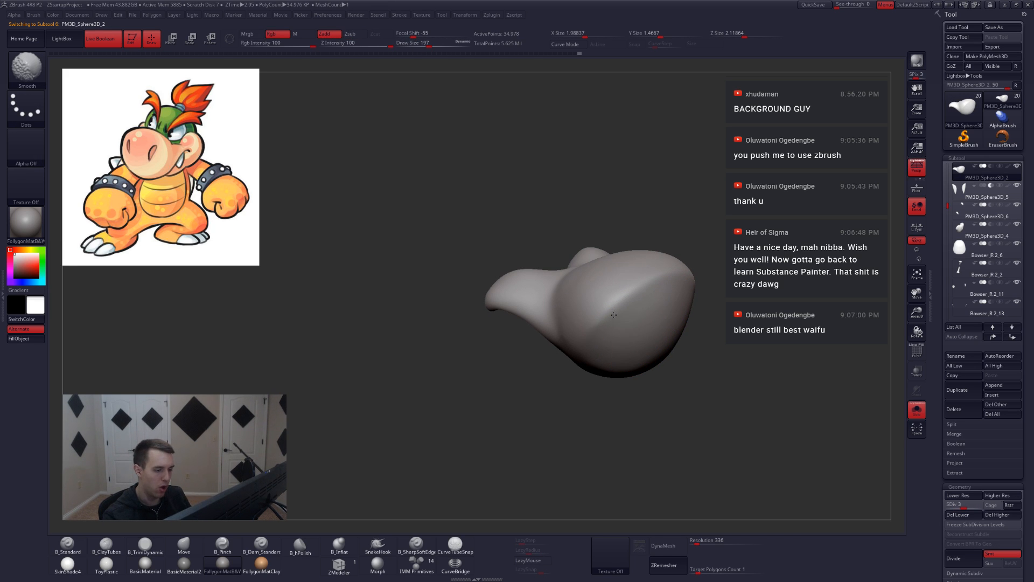
pyautogui.keyDown('shift'); pyautogui.moveTo(674, 369); pyautogui.dragTo(636, 343); pyautogui.keyUp('shift')
pyautogui.press('space')
pyautogui.moveTo(660, 371); pyautogui.dragTo(679, 377)
pyautogui.keyDown('shift'); pyautogui.moveTo(619, 339); pyautogui.dragTo(590, 330); pyautogui.keyUp('shift')
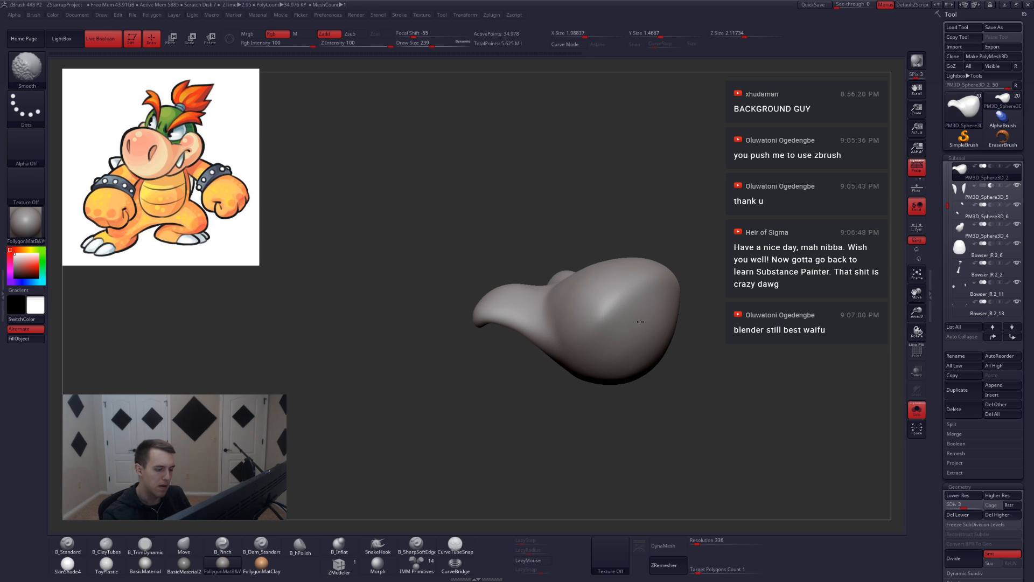
# Show all subtools, raise the muzzle to subdivision level 5 and smooth its surface.
pyautogui.hotkey('shift', 's')
pyautogui.moveTo(683, 344); pyautogui.dragTo(628, 365)
pyautogui.press('d')
pyautogui.press('d')
pyautogui.keyDown('shift'); pyautogui.moveTo(619, 323); pyautogui.dragTo(598, 321); pyautogui.keyUp('shift')
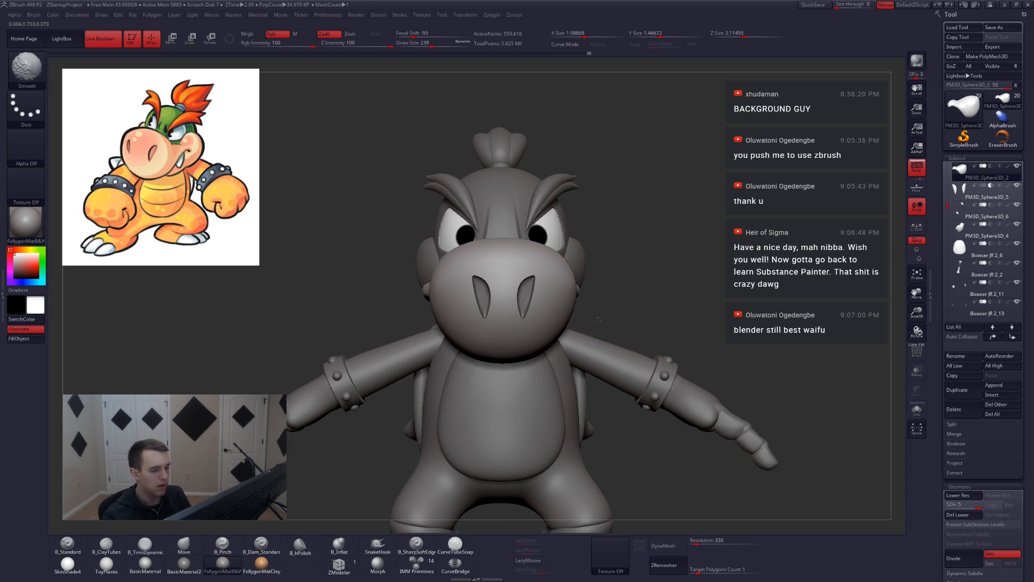
# Select the Move brush in profile view, lower the muzzle to subdivision level 1 and set the draw size to 657.
pyautogui.moveTo(684, 343)
pyautogui.mouseDown()
pyautogui.moveTo(659, 349)
pyautogui.moveTo(673, 334)
pyautogui.mouseUp()
pyautogui.keyDown('alt'); pyautogui.moveTo(841, 295); pyautogui.dragTo(748, 338); pyautogui.keyUp('alt')
pyautogui.moveTo(765, 343)
pyautogui.mouseDown()
pyautogui.moveTo(780, 351)
pyautogui.moveTo(733, 332)
pyautogui.moveTo(781, 372)
pyautogui.moveTo(784, 410)
pyautogui.mouseUp()
pyautogui.press('b')
pyautogui.press('m')
pyautogui.press('v')
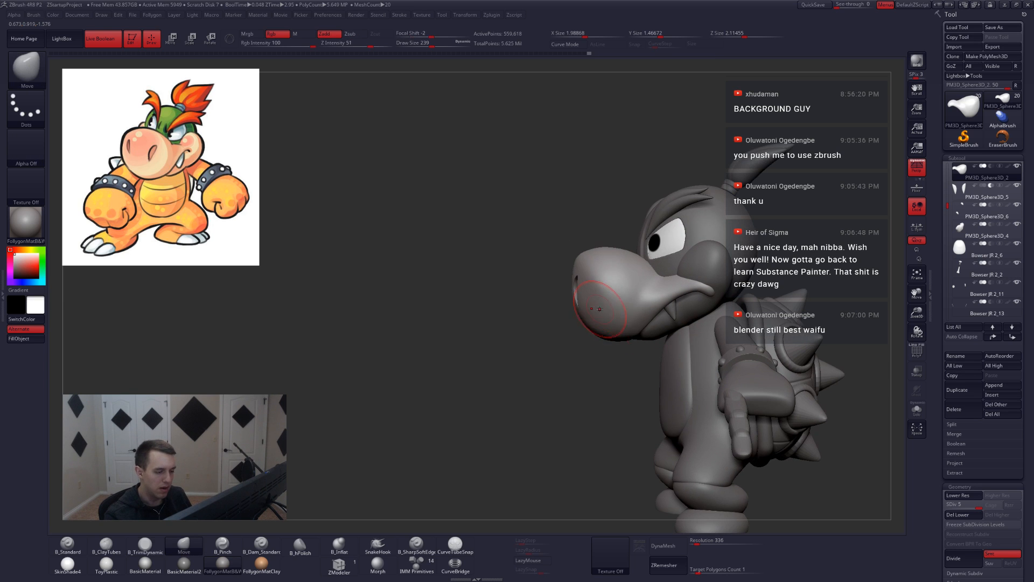
pyautogui.press('space')
pyautogui.moveTo(599, 309)
pyautogui.mouseDown()
pyautogui.moveTo(627, 274)
pyautogui.moveTo(602, 279)
pyautogui.moveTo(610, 296)
pyautogui.mouseUp()
pyautogui.press('space')
pyautogui.press('space')
pyautogui.hotkey('shift', 'd')
pyautogui.hotkey('shift', 'd')
pyautogui.hotkey('shift', 'd')
pyautogui.hotkey('shift', 'd')
pyautogui.press('space')
pyautogui.press('space')
# Mask part of the muzzle with a lasso and slide its front back toward the face with Transpose Move.
pyautogui.press('ctrl')
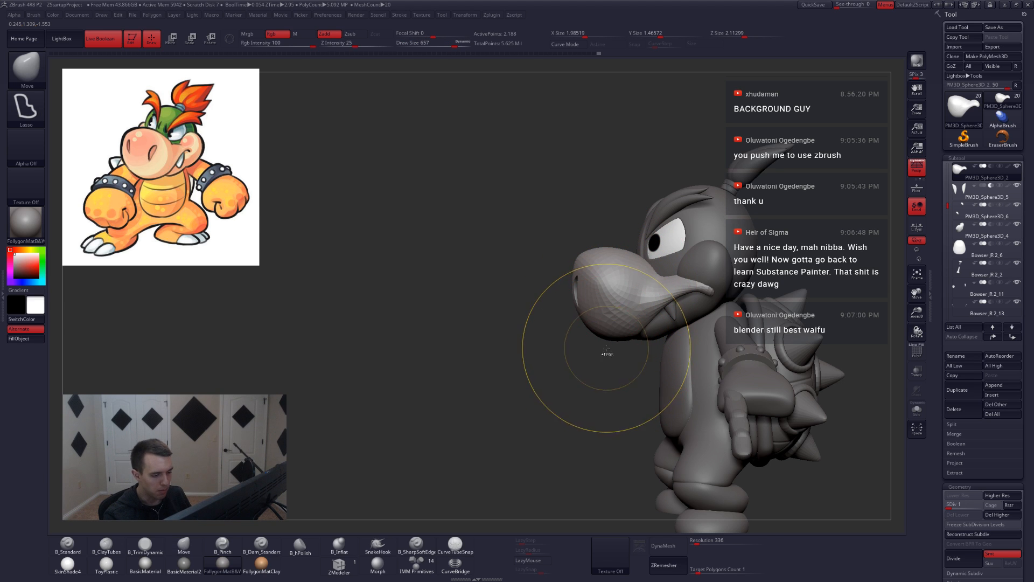
pyautogui.moveTo(614, 365)
pyautogui.keyDown('ctrl'); pyautogui.mouseDown()
pyautogui.moveTo(597, 182)
pyautogui.moveTo(447, 492)
pyautogui.mouseUp(); pyautogui.keyUp('ctrl')
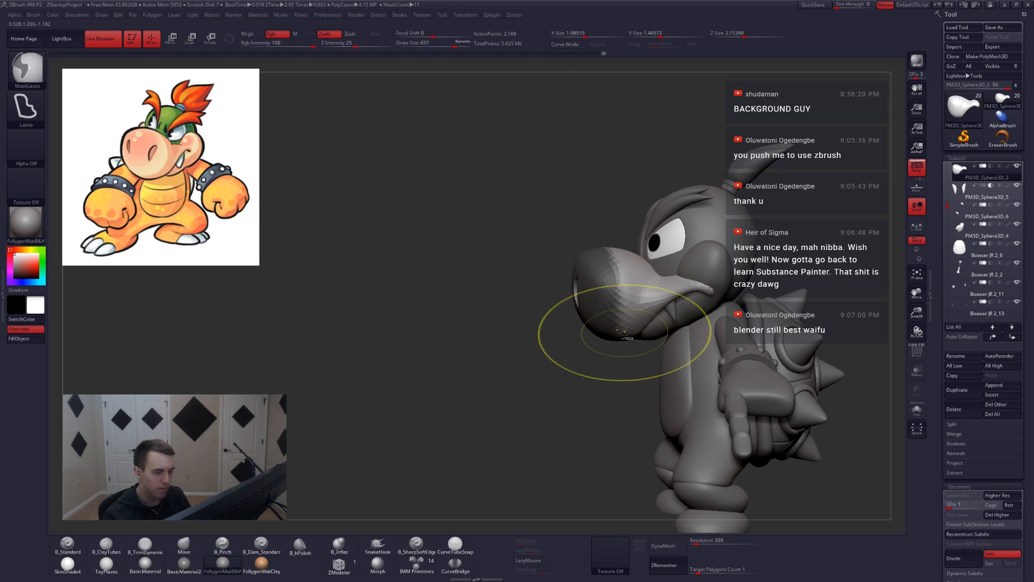
pyautogui.keyDown('ctrl'); pyautogui.click(609, 369); pyautogui.keyUp('ctrl')
pyautogui.keyDown('ctrl'); pyautogui.click(619, 339); pyautogui.keyUp('ctrl')
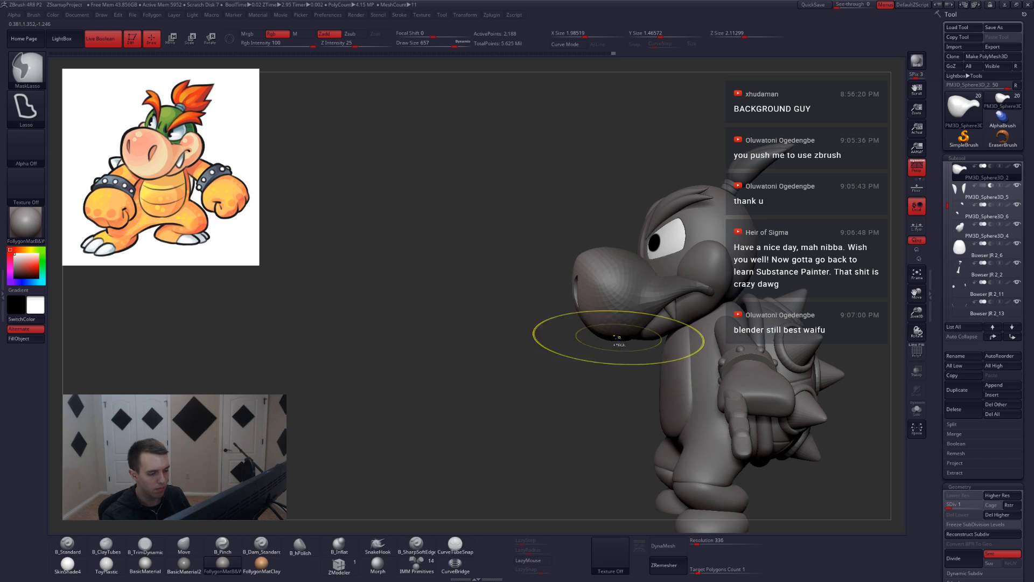
pyautogui.press('w')
pyautogui.keyDown('shift'); pyautogui.moveTo(613, 331); pyautogui.dragTo(688, 331); pyautogui.keyUp('shift')
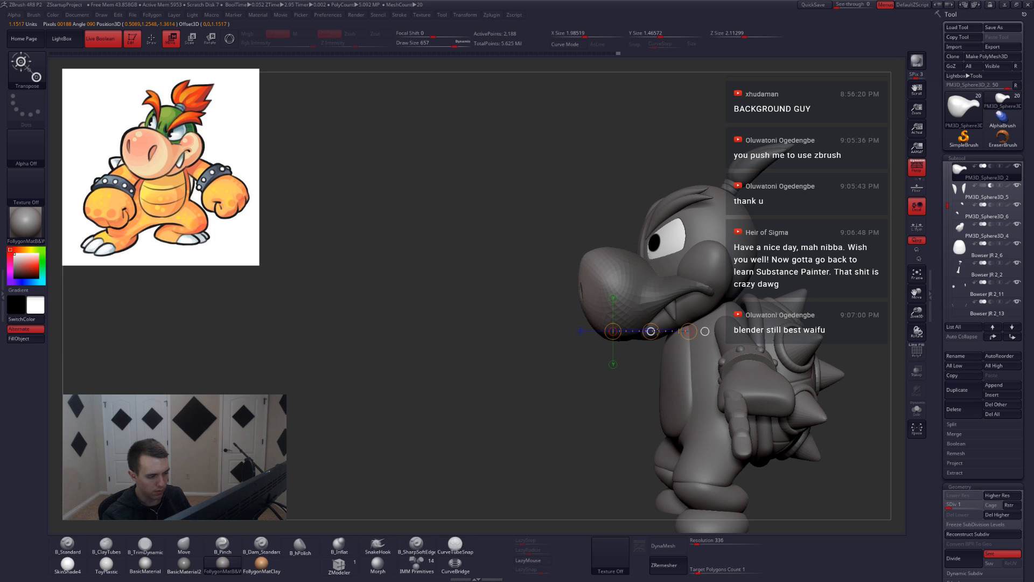
pyautogui.press('q')
pyautogui.moveTo(488, 345)
pyautogui.mouseDown()
pyautogui.moveTo(705, 355)
pyautogui.moveTo(632, 352)
pyautogui.mouseUp()
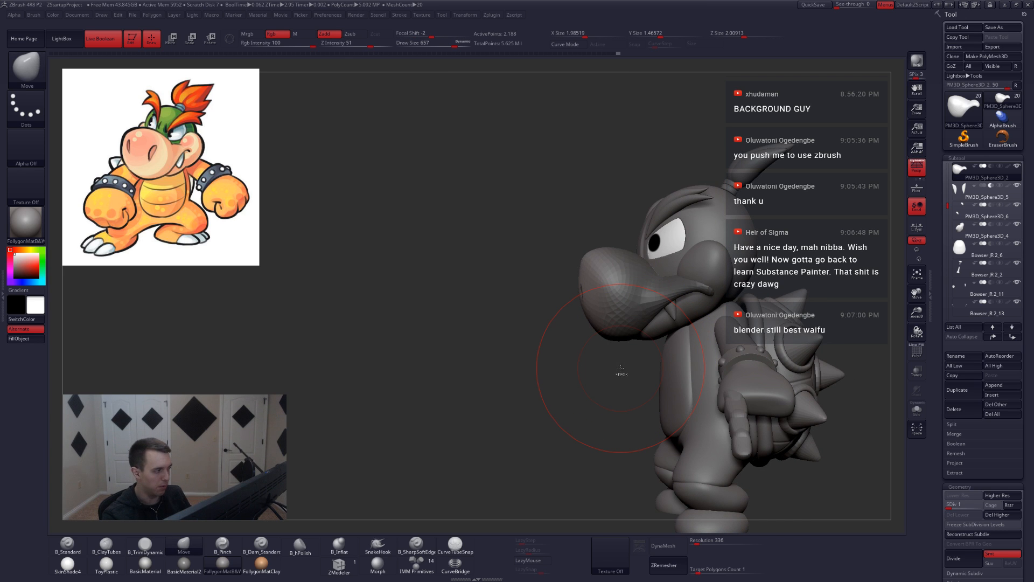
# Set the draw size to 245, smooth the isolated muzzle's side and raise it to subdivision level 2.
pyautogui.press('space')
pyautogui.moveTo(593, 311)
pyautogui.mouseDown()
pyautogui.moveTo(573, 311)
pyautogui.moveTo(611, 312)
pyautogui.mouseUp()
pyautogui.hotkey('shift', 's')
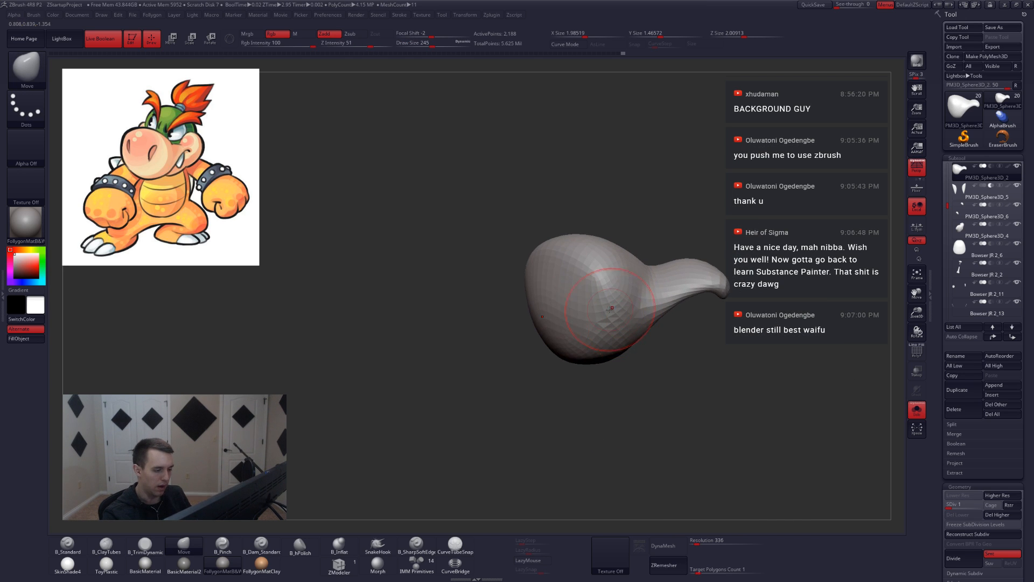
pyautogui.press('shift')
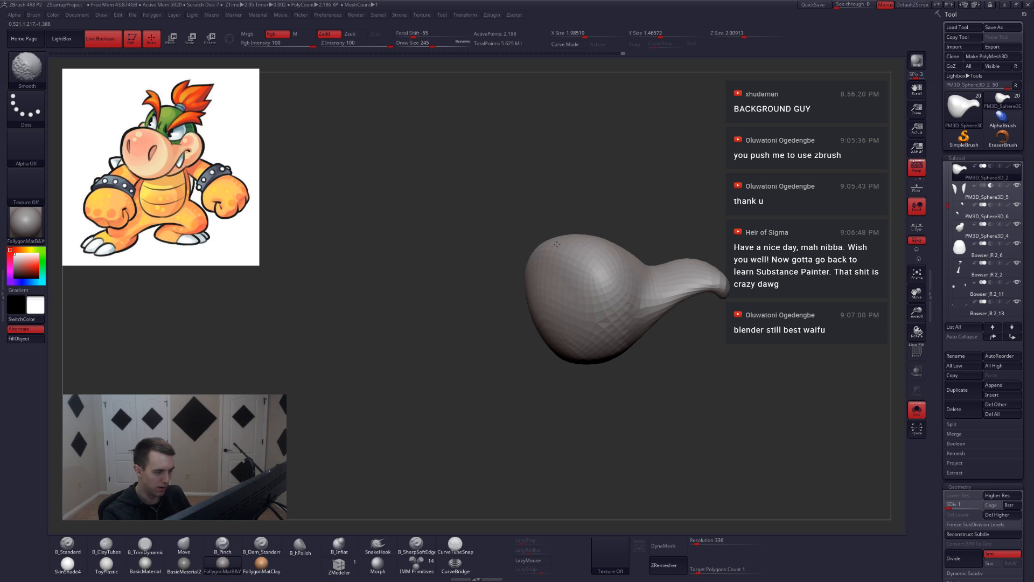
pyautogui.hotkey('ctrl', 'd')
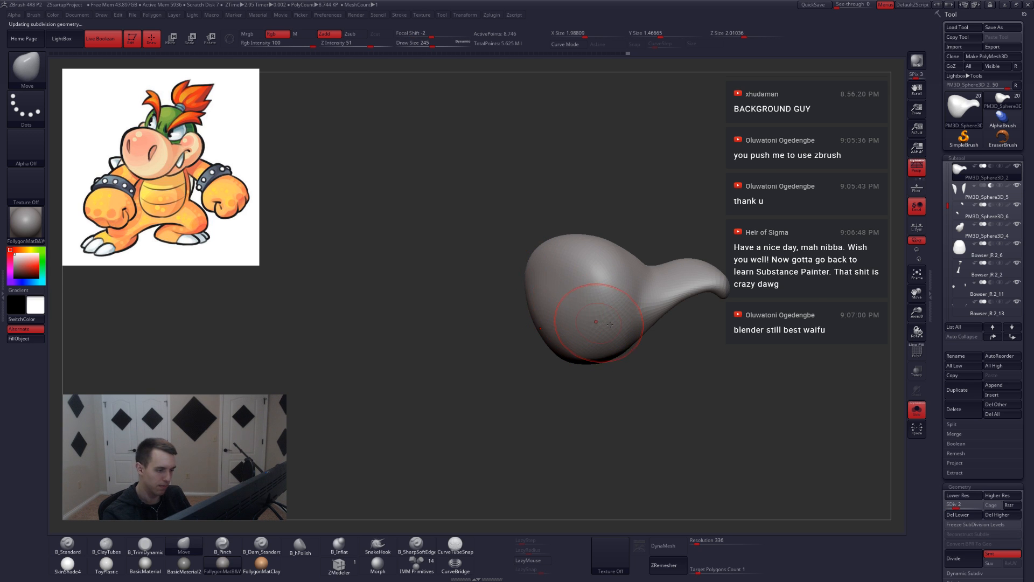
pyautogui.hotkey('shift', 's')
pyautogui.moveTo(498, 303); pyautogui.dragTo(727, 296)
pyautogui.hotkey('shift', 's')
# Even out the muzzle's upper and lower surfaces with the TrimDynamic brush at draw size 262.
pyautogui.press('3')
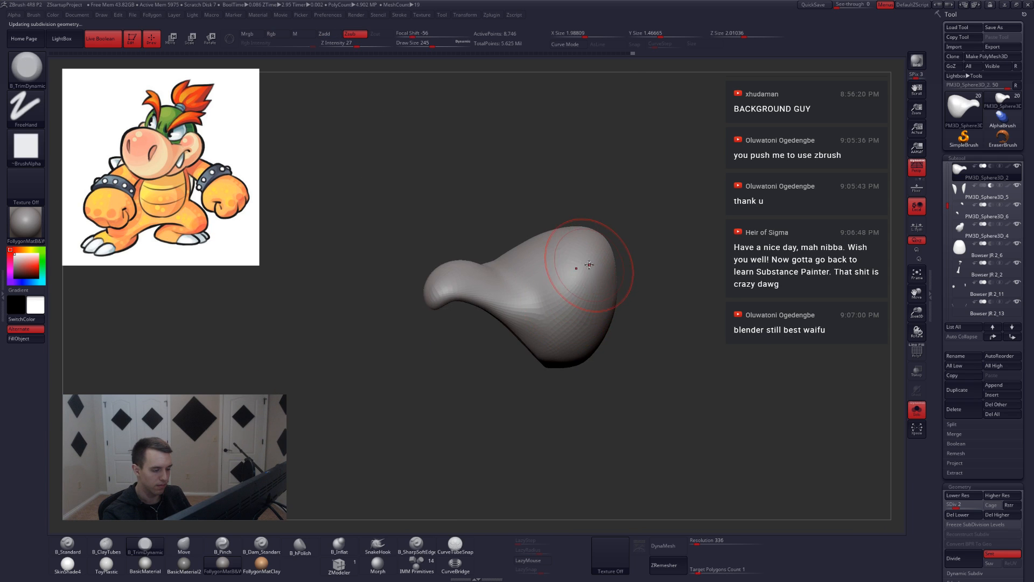
pyautogui.moveTo(584, 268); pyautogui.dragTo(587, 310, button='right')
pyautogui.moveTo(592, 245); pyautogui.dragTo(589, 257, button='right')
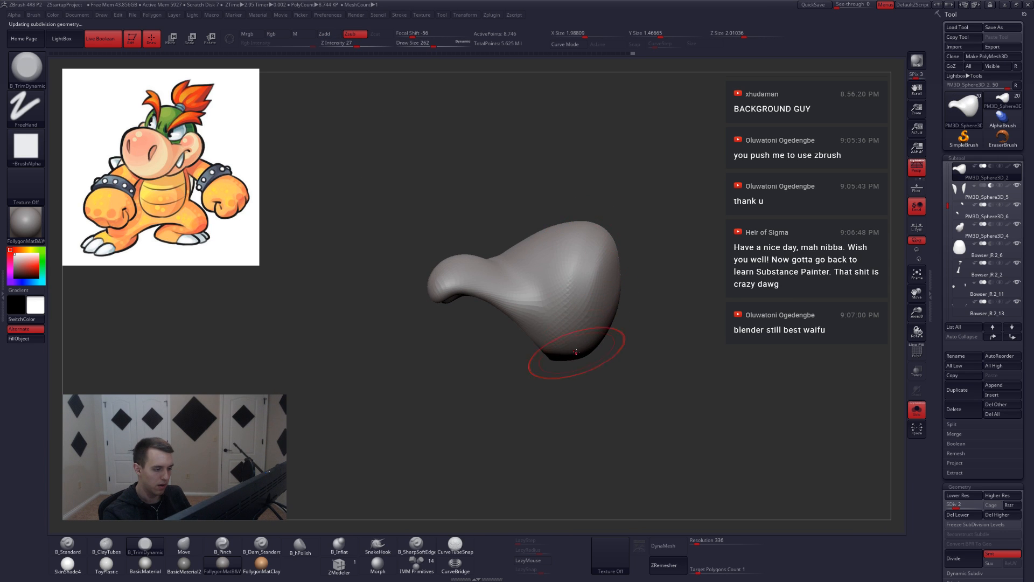
pyautogui.moveTo(576, 353); pyautogui.dragTo(579, 297, button='right')
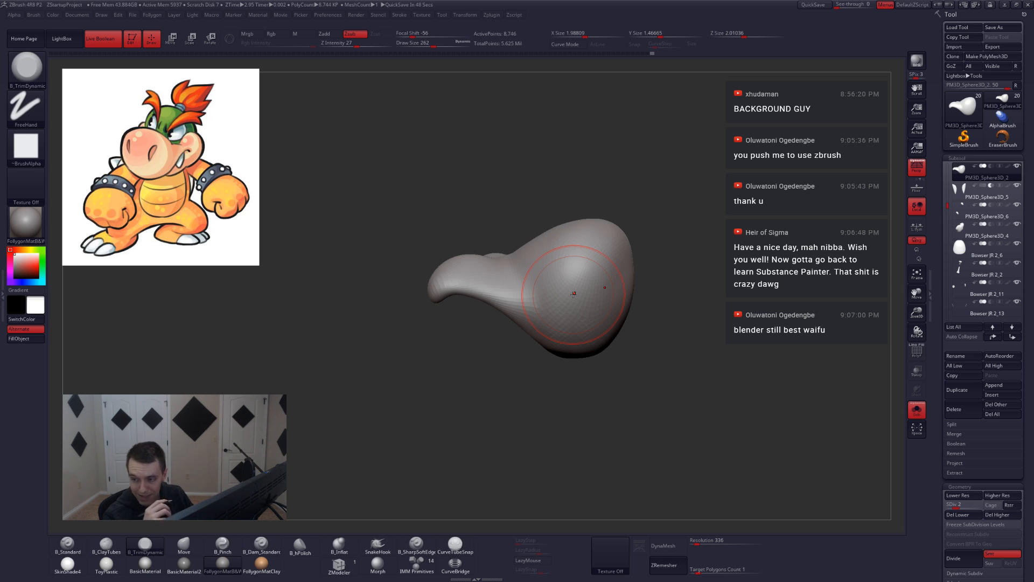
pyautogui.moveTo(635, 376)
pyautogui.mouseDown()
pyautogui.moveTo(625, 337)
pyautogui.moveTo(637, 325)
pyautogui.moveTo(619, 300)
pyautogui.moveTo(626, 270)
pyautogui.moveTo(593, 317)
pyautogui.mouseUp()
# Raise the muzzle to subdivision level 3, build up its side with ClayTubes at draw size 257 and smooth the strokes.
pyautogui.press('d')
pyautogui.press('space')
pyautogui.press('2')
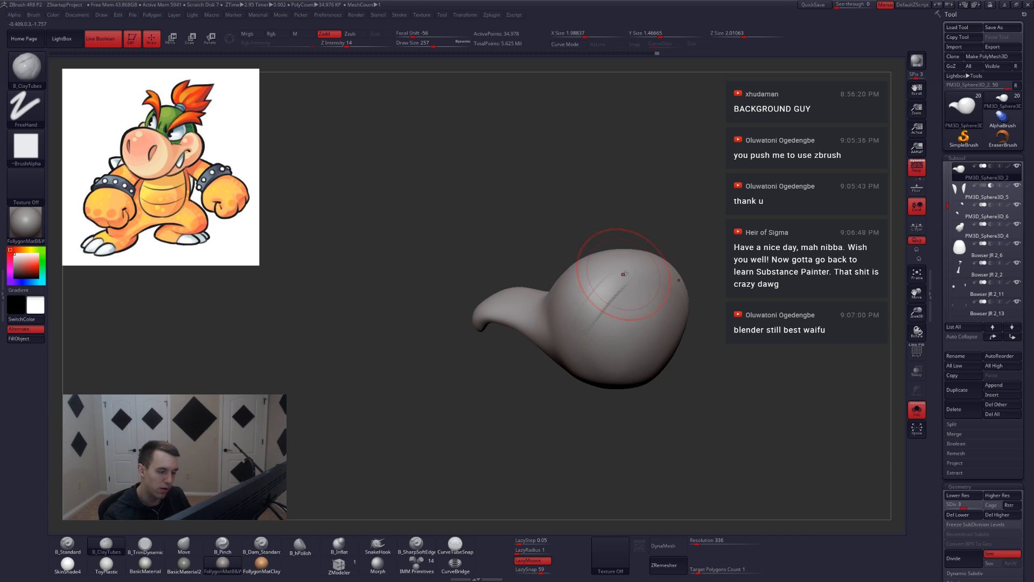
pyautogui.moveTo(623, 274)
pyautogui.mouseDown()
pyautogui.moveTo(599, 327)
pyautogui.moveTo(612, 364)
pyautogui.mouseUp()
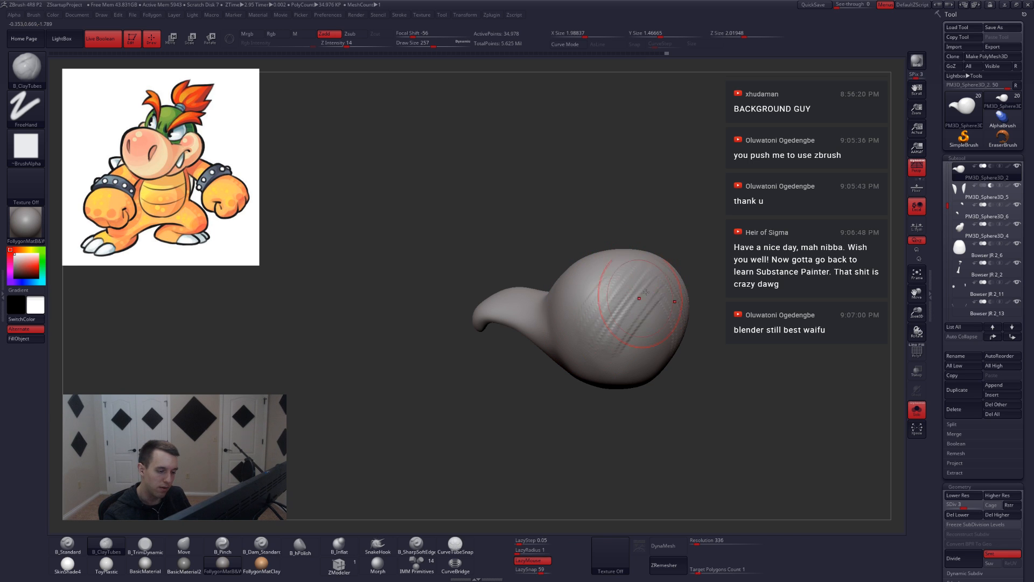
pyautogui.moveTo(655, 283)
pyautogui.mouseDown()
pyautogui.moveTo(624, 366)
pyautogui.moveTo(646, 337)
pyautogui.mouseUp()
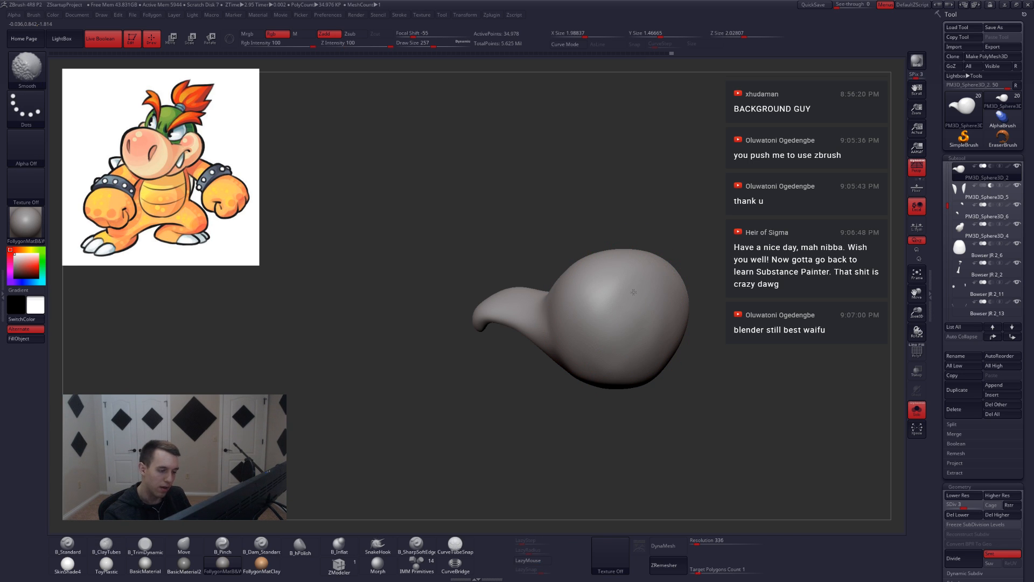
pyautogui.keyDown('shift'); pyautogui.moveTo(633, 292); pyautogui.dragTo(647, 345); pyautogui.keyUp('shift')
pyautogui.moveTo(647, 344); pyautogui.dragTo(656, 355, button='right')
pyautogui.keyDown('shift'); pyautogui.moveTo(656, 356); pyautogui.dragTo(646, 340); pyautogui.keyUp('shift')
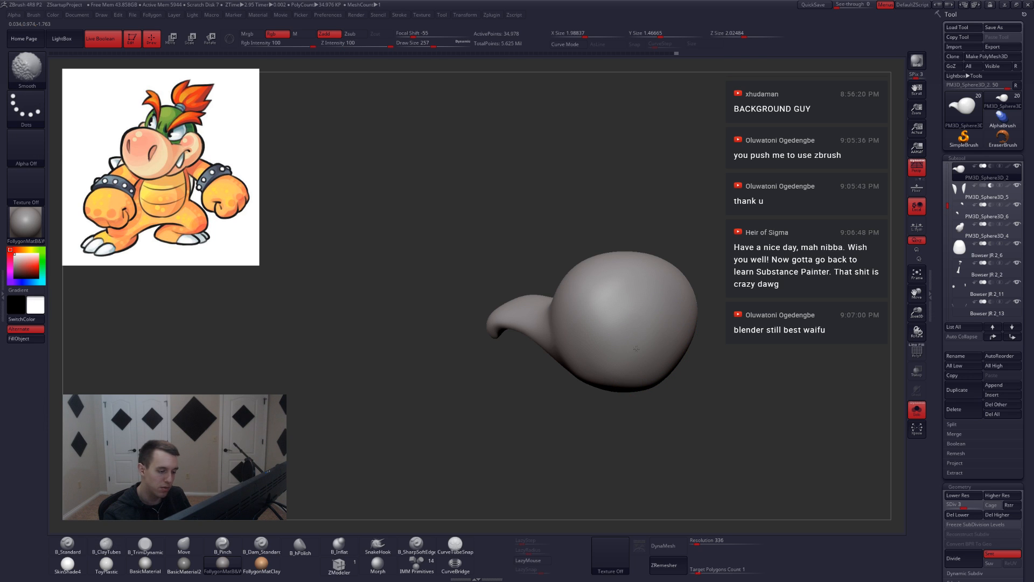
# Show the whole model again, raise the muzzle to subdivision level 5 and set the draw size to 305.
pyautogui.moveTo(657, 381)
pyautogui.mouseDown(button='right')
pyautogui.moveTo(681, 370)
pyautogui.moveTo(657, 334)
pyautogui.moveTo(629, 323)
pyautogui.mouseUp(button='right')
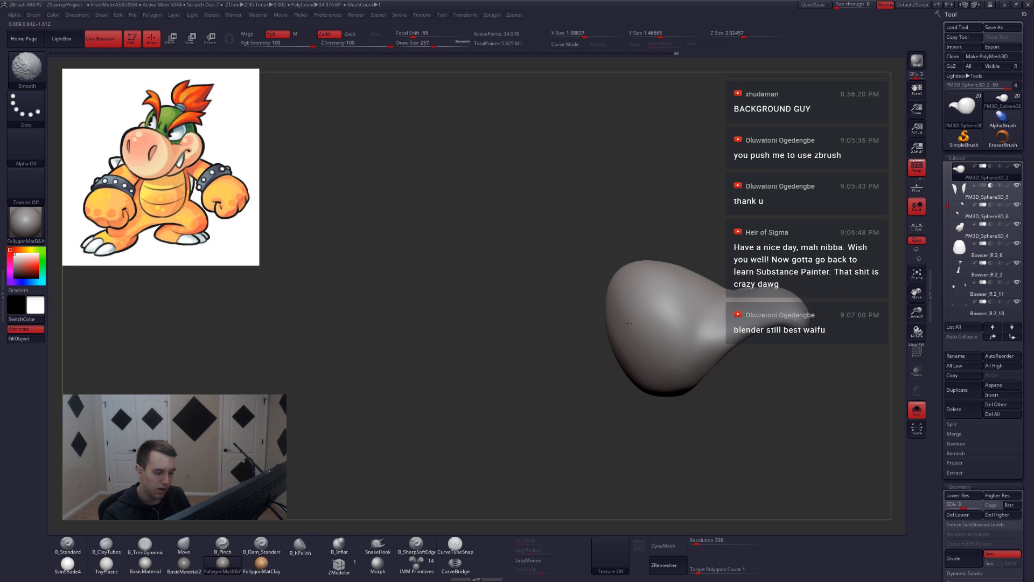
pyautogui.hotkey('shift', 's')
pyautogui.press('s')
pyautogui.moveTo(654, 355); pyautogui.dragTo(719, 361, button='right')
pyautogui.press('d')
pyautogui.press('d')
pyautogui.moveTo(627, 364); pyautogui.dragTo(699, 351, button='right')
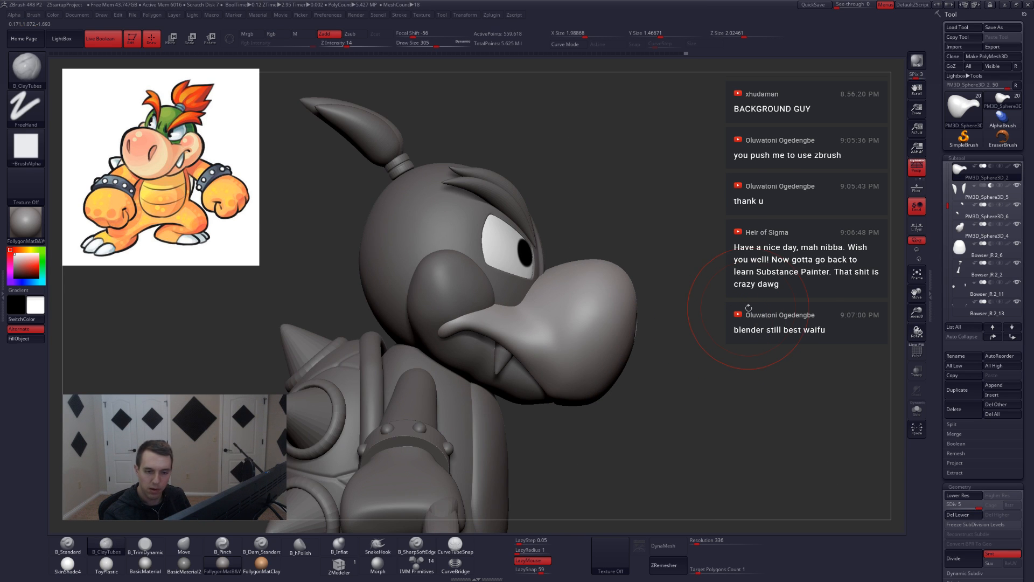
# Select the nostrils and move them outward from the muzzle's front surface with Transpose Move.
pyautogui.click(966, 194)
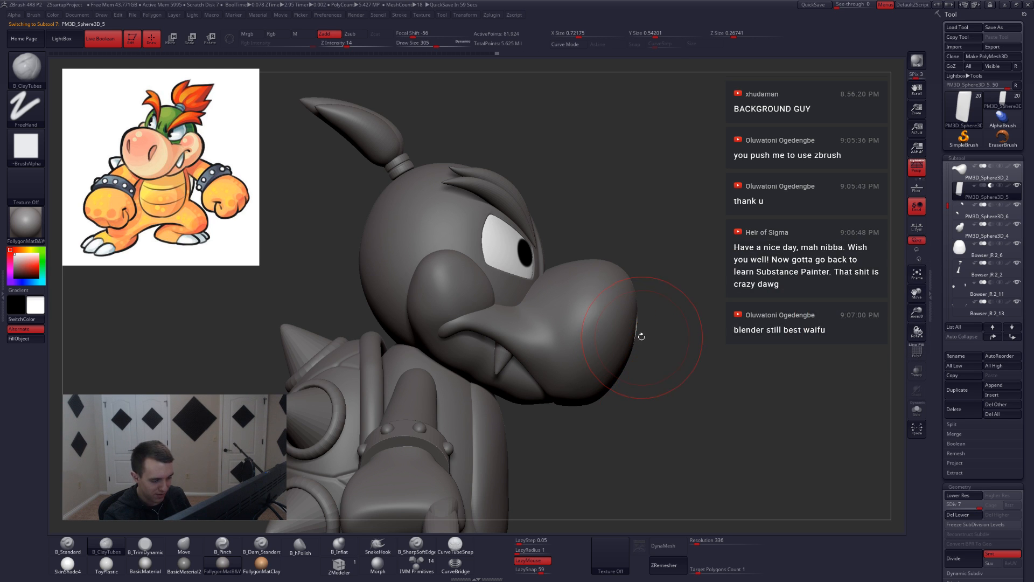
pyautogui.press('w')
pyautogui.keyDown('shift'); pyautogui.moveTo(636, 334); pyautogui.dragTo(613, 349); pyautogui.keyUp('shift')
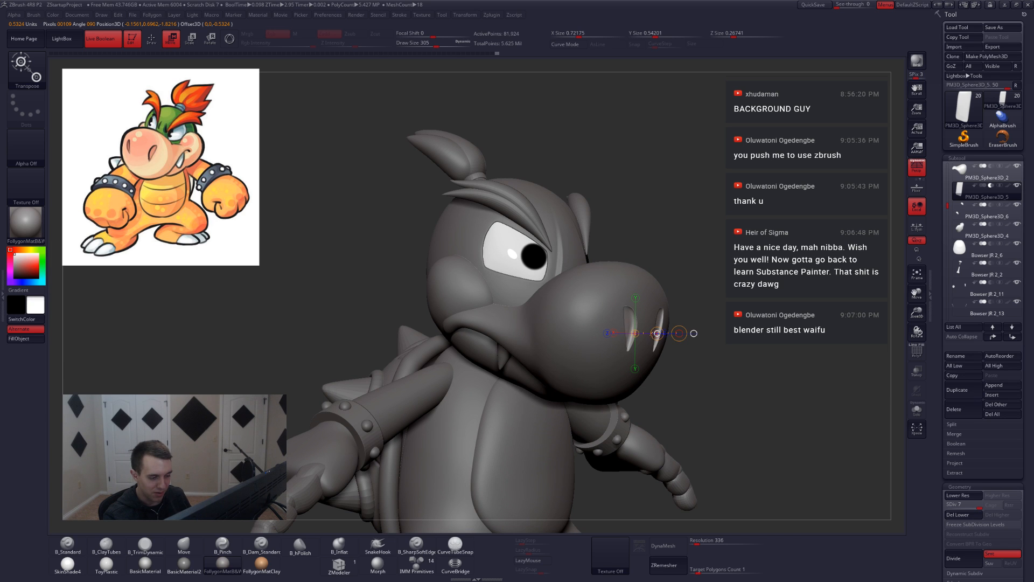
pyautogui.moveTo(648, 334); pyautogui.dragTo(656, 334)
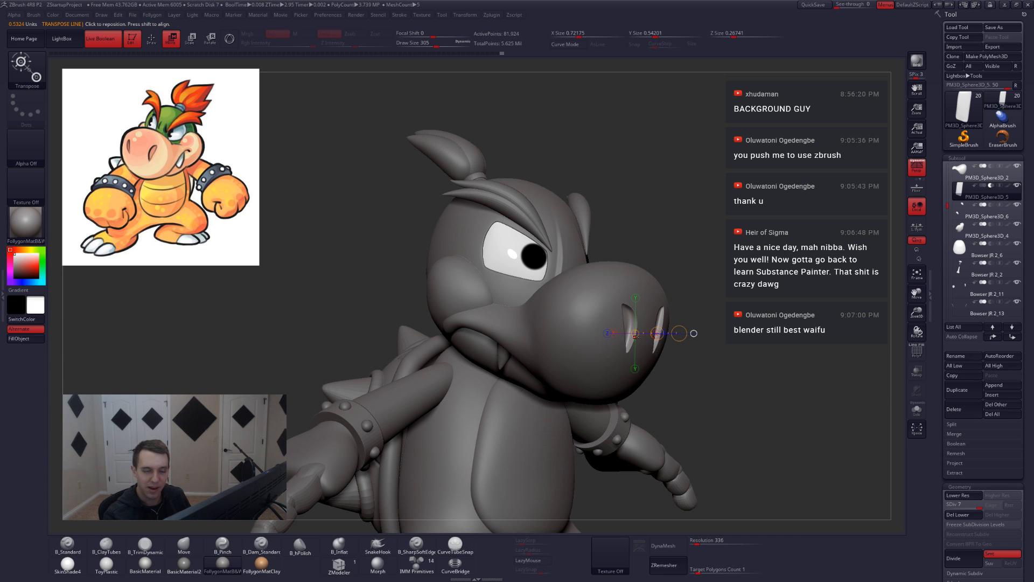
pyautogui.press('q')
pyautogui.moveTo(765, 370)
pyautogui.mouseDown()
pyautogui.moveTo(639, 358)
pyautogui.moveTo(662, 351)
pyautogui.mouseUp()
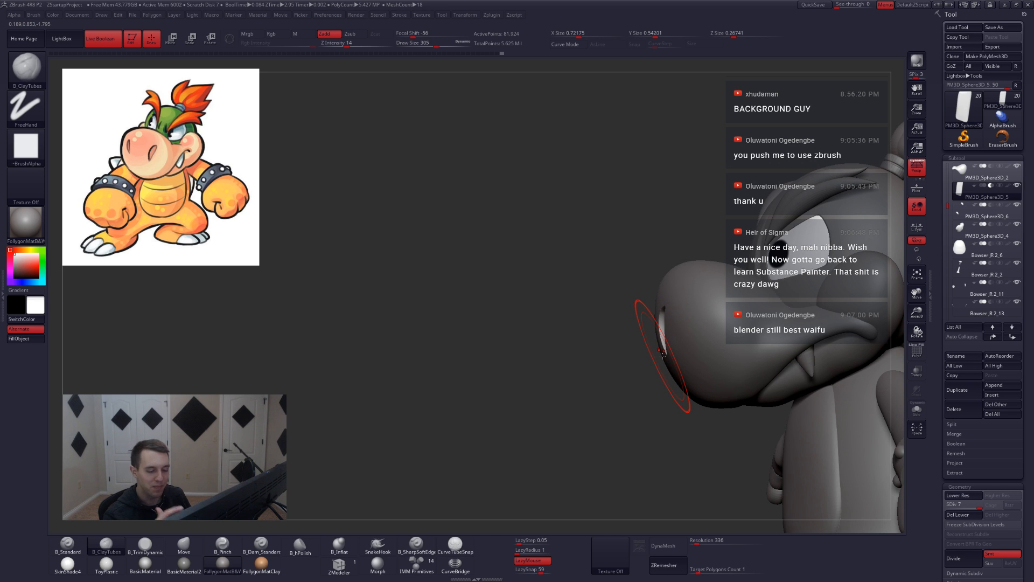
# Turn off perspective and check the whole figure's proportions from the side and the front.
pyautogui.keyDown('ctrl'); pyautogui.moveTo(727, 343); pyautogui.dragTo(620, 233, button='right'); pyautogui.keyUp('ctrl')
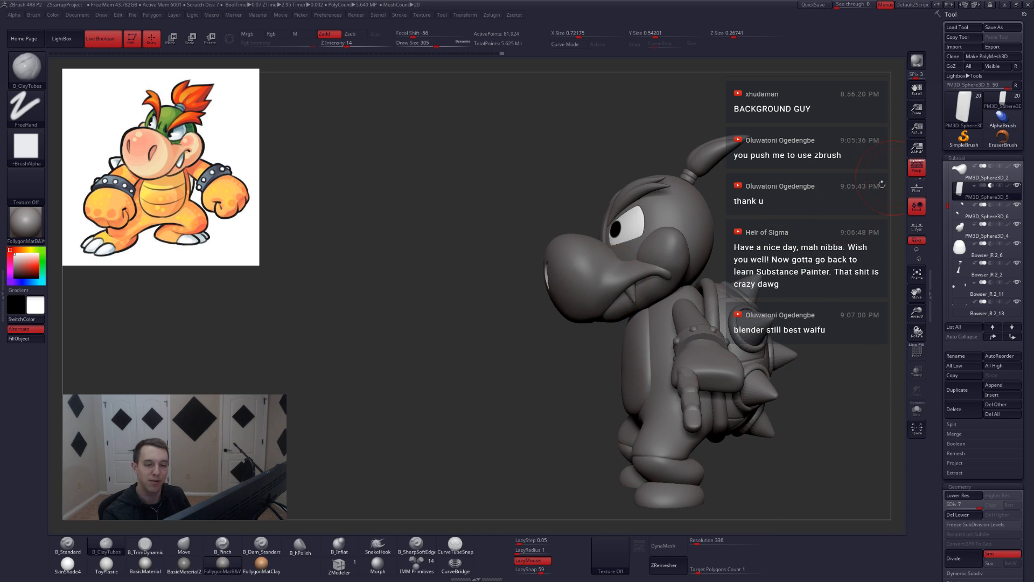
pyautogui.moveTo(740, 269); pyautogui.dragTo(862, 280, button='right')
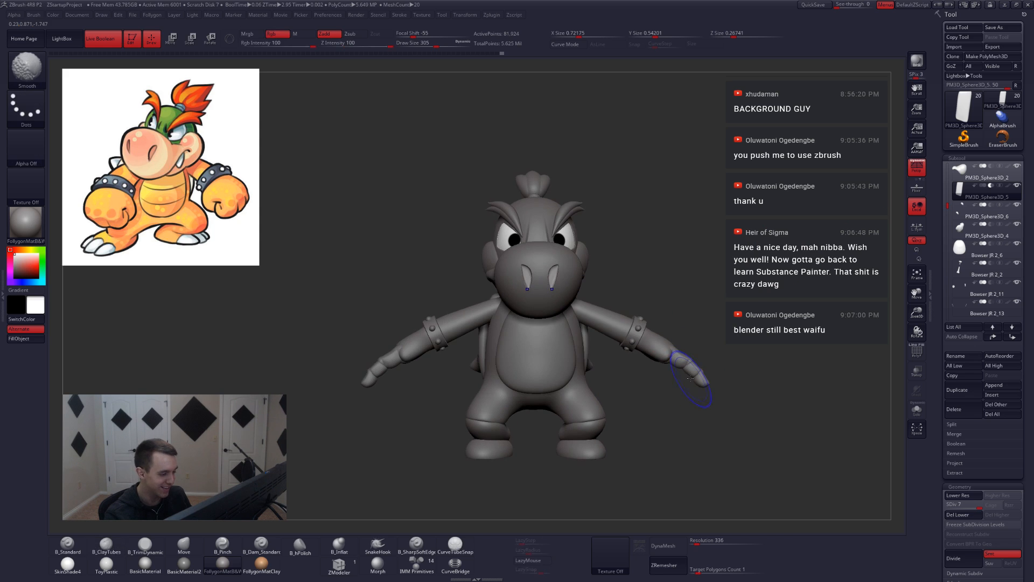
pyautogui.click(917, 168)
pyautogui.moveTo(745, 315); pyautogui.dragTo(648, 339, button='right')
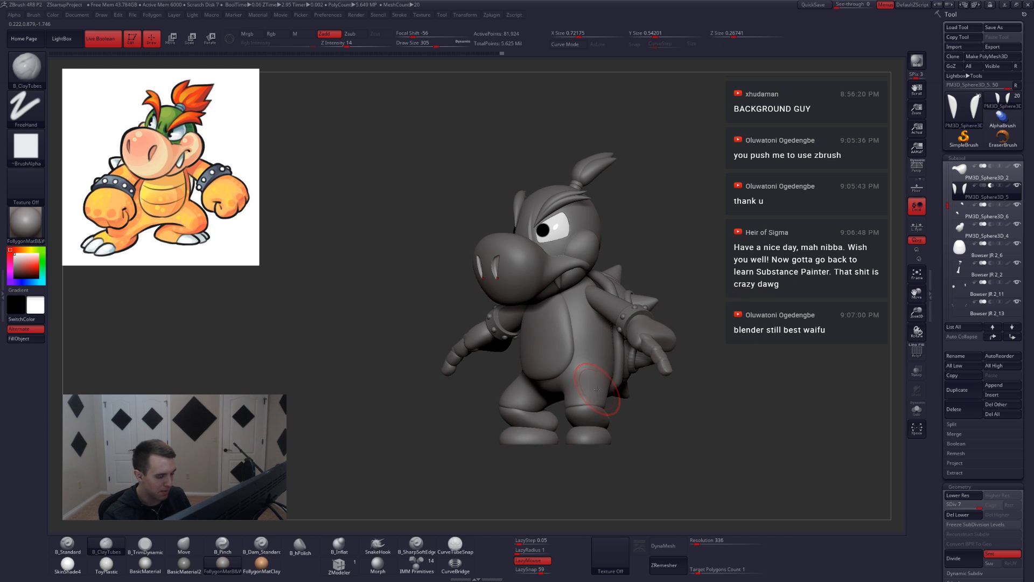
pyautogui.moveTo(596, 393)
pyautogui.mouseDown(button='right')
pyautogui.moveTo(648, 404)
pyautogui.moveTo(719, 397)
pyautogui.mouseUp(button='right')
# Select the belly plate, view the figure in profile and mask part of the plate with a lasso.
pyautogui.keyDown('alt'); pyautogui.click(591, 361); pyautogui.keyUp('alt')
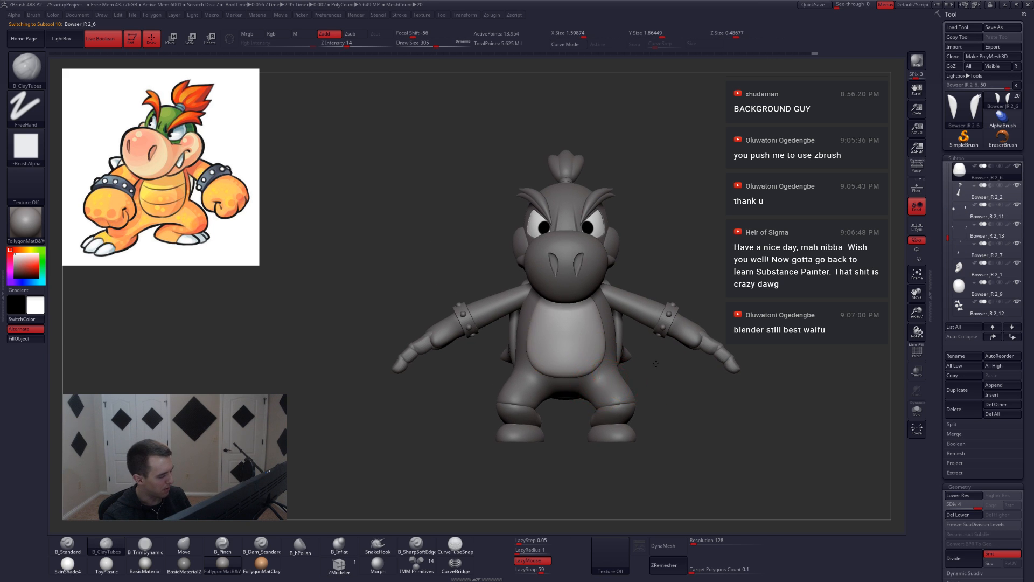
pyautogui.keyDown('ctrl'); pyautogui.moveTo(592, 363); pyautogui.dragTo(633, 386, button='right'); pyautogui.keyUp('ctrl')
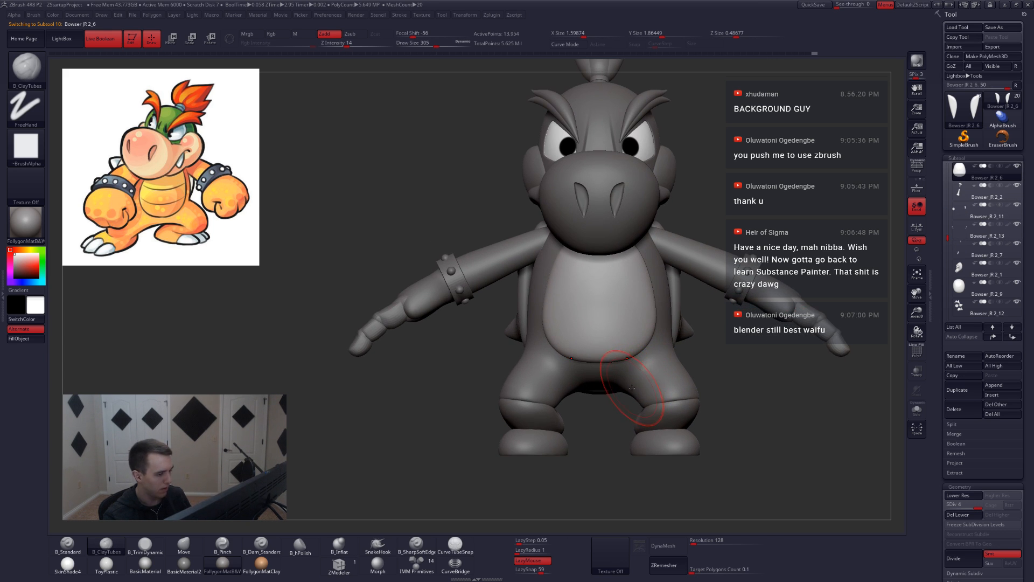
pyautogui.press('shift')
pyautogui.moveTo(630, 390)
pyautogui.mouseDown(button='right')
pyautogui.moveTo(625, 356)
pyautogui.moveTo(654, 377)
pyautogui.mouseUp(button='right')
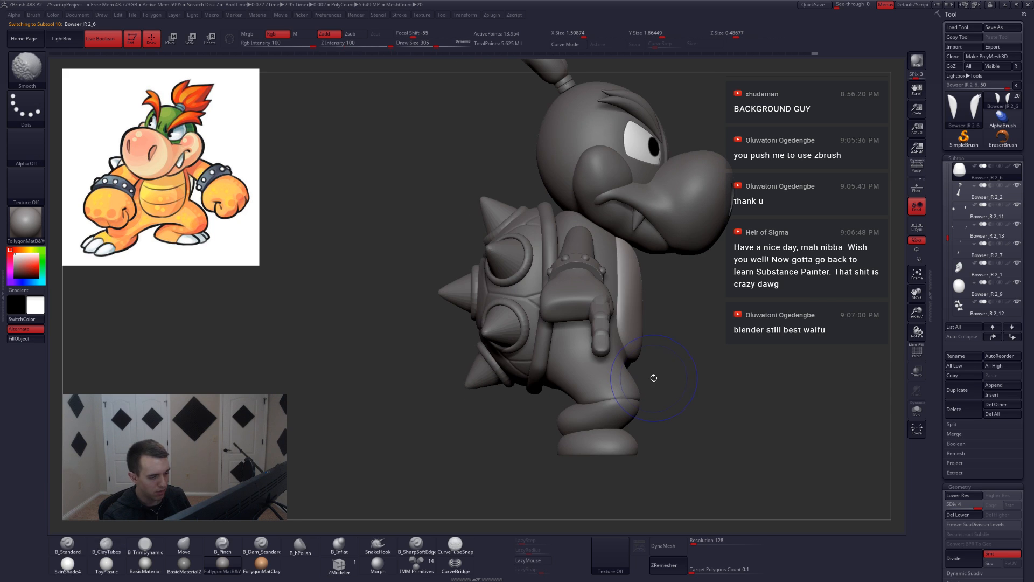
pyautogui.hotkey('shift', 'f')
pyautogui.hotkey('shift', 'f')
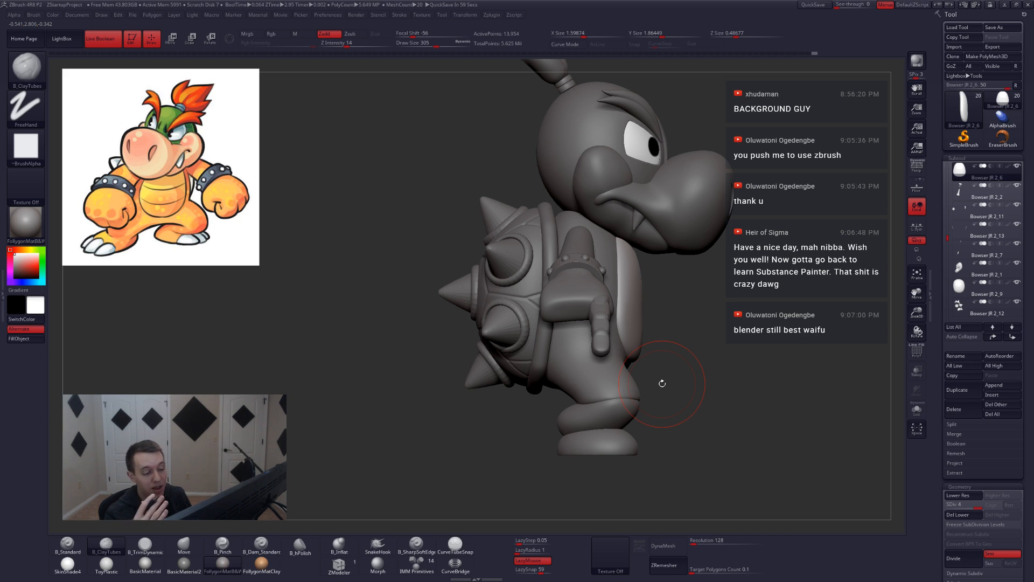
pyautogui.moveTo(663, 384)
pyautogui.mouseDown()
pyautogui.moveTo(650, 406)
pyautogui.moveTo(646, 388)
pyautogui.mouseUp()
pyautogui.press('ctrl')
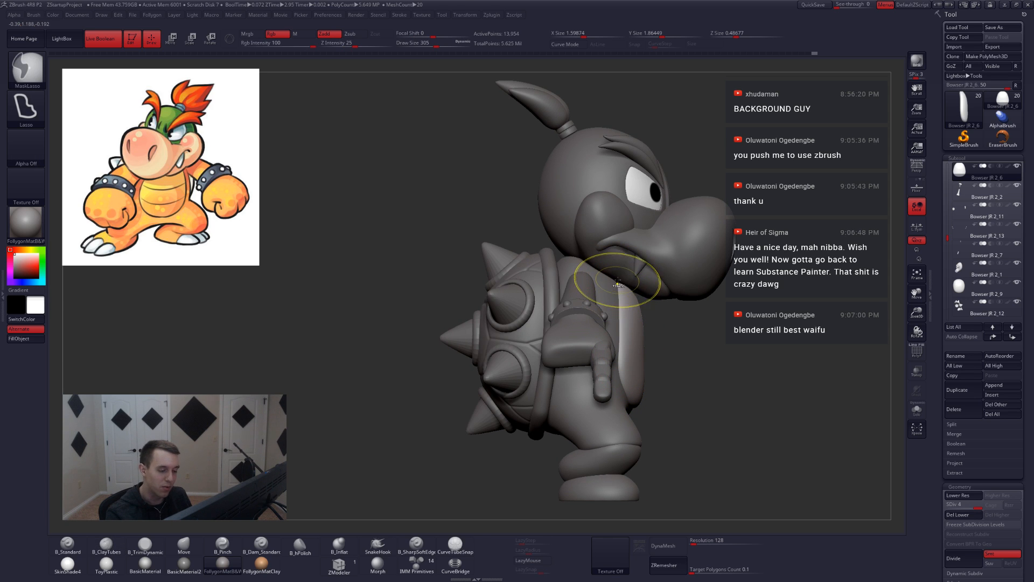
pyautogui.moveTo(619, 368)
pyautogui.keyDown('ctrl'); pyautogui.mouseDown()
pyautogui.moveTo(649, 390)
pyautogui.moveTo(691, 356)
pyautogui.mouseUp(); pyautogui.keyUp('ctrl')
pyautogui.keyDown('ctrl'); pyautogui.click(719, 377); pyautogui.keyUp('ctrl')
# Select the Move brush, set the draw size to 437 and lower the belly plate to subdivision level 2.
pyautogui.hotkey('shift', 'space')
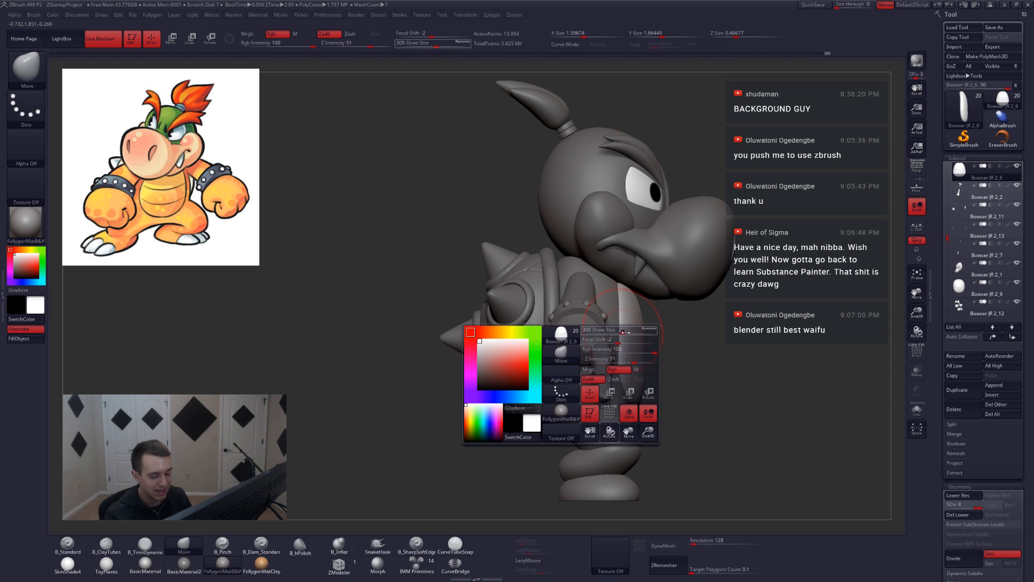
pyautogui.keyDown('shift'); pyautogui.moveTo(623, 332); pyautogui.dragTo(629, 332); pyautogui.keyUp('shift')
pyautogui.moveTo(665, 360); pyautogui.dragTo(604, 328)
pyautogui.hotkey('shift', 'd')
pyautogui.hotkey('shift', 'd')
pyautogui.press('space')
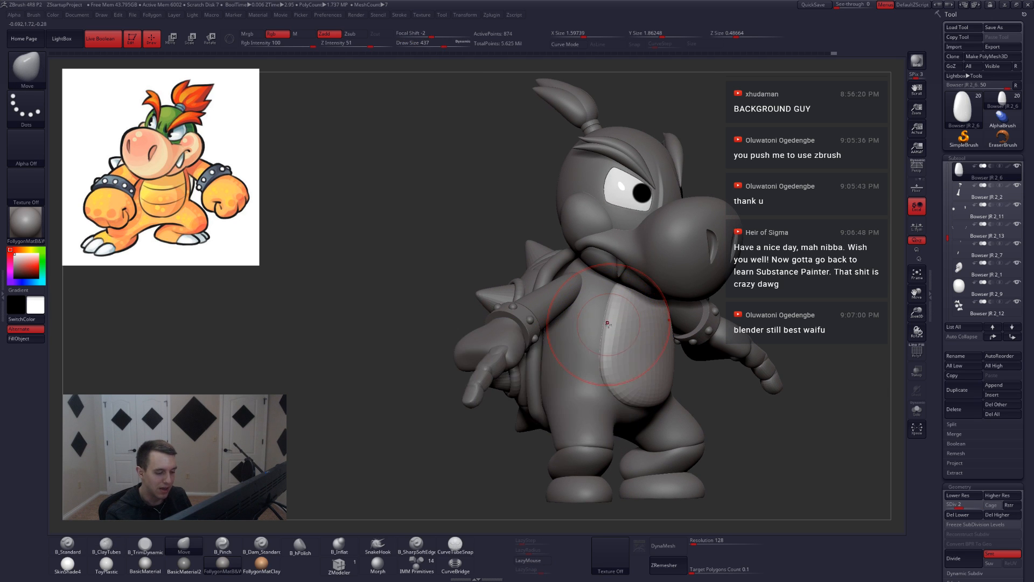
# Set the draw size to 460 and adjust the belly plate's profile and side edge with the Move brush.
pyautogui.keyDown('shift'); pyautogui.moveTo(618, 339); pyautogui.dragTo(679, 331, button='right'); pyautogui.keyUp('shift')
pyautogui.press('space')
pyautogui.moveTo(597, 325); pyautogui.dragTo(604, 326)
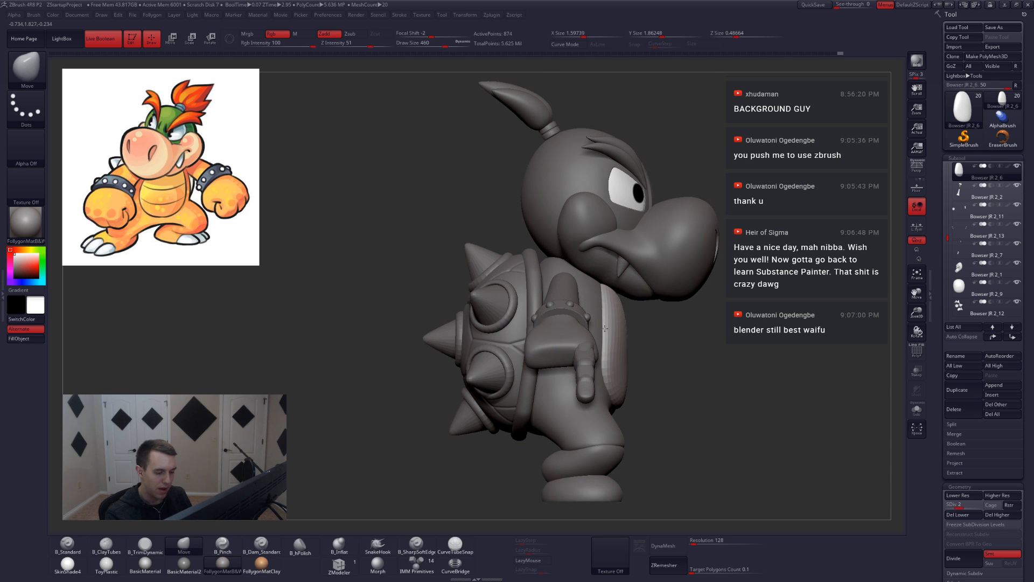
pyautogui.moveTo(608, 352); pyautogui.dragTo(572, 350, button='right')
pyautogui.moveTo(646, 342); pyautogui.dragTo(608, 331, button='right')
pyautogui.moveTo(610, 344); pyautogui.dragTo(600, 344)
pyautogui.moveTo(614, 344); pyautogui.dragTo(655, 350, button='right')
# Isolate the body, set the draw size to 351 and build up its belly area with ClayTubes.
pyautogui.keyDown('alt'); pyautogui.click(620, 412); pyautogui.keyUp('alt')
pyautogui.moveTo(584, 339); pyautogui.dragTo(624, 330, button='right')
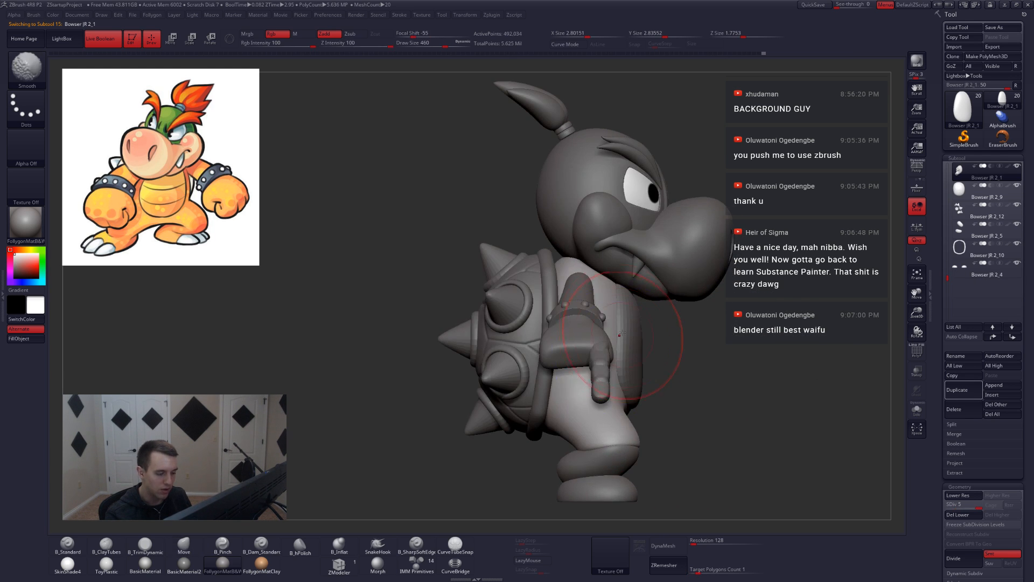
pyautogui.press('space')
pyautogui.moveTo(625, 328); pyautogui.dragTo(620, 325)
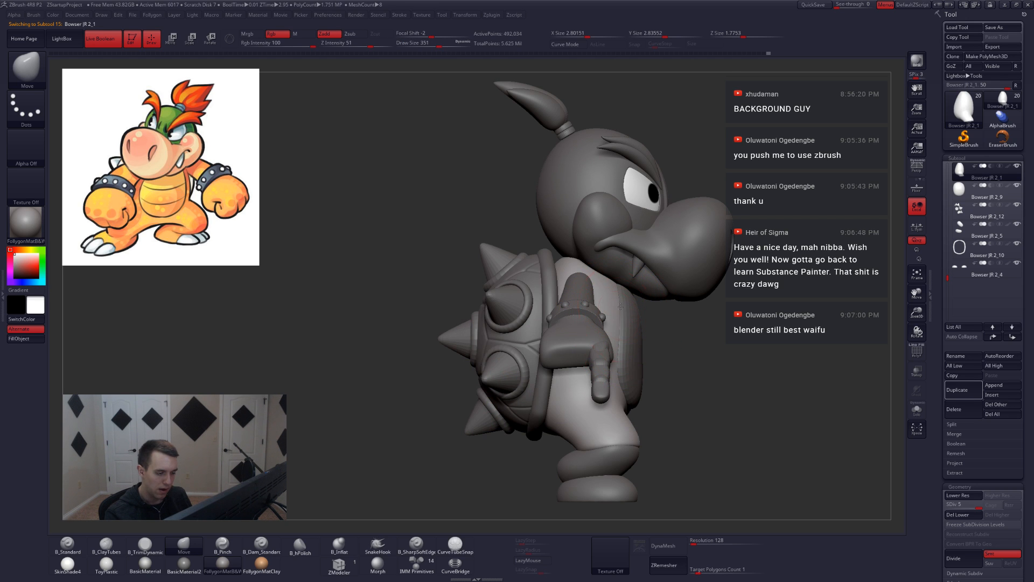
pyautogui.moveTo(617, 351)
pyautogui.mouseDown(button='right')
pyautogui.moveTo(592, 351)
pyautogui.moveTo(623, 372)
pyautogui.moveTo(598, 377)
pyautogui.moveTo(634, 286)
pyautogui.mouseUp(button='right')
pyautogui.hotkey('shift', 's')
pyautogui.press('b')
pyautogui.press('c')
pyautogui.press('t')
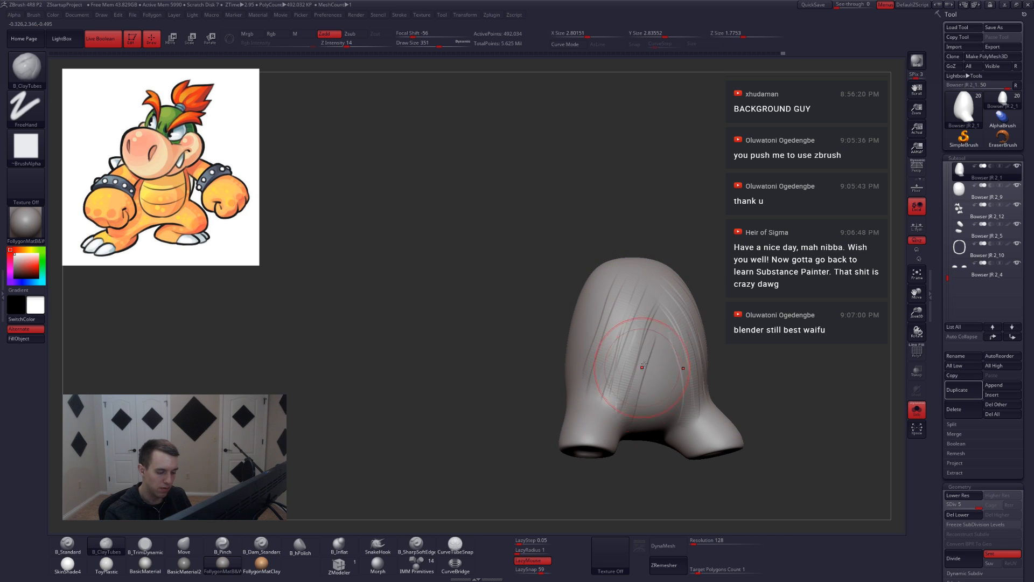
pyautogui.moveTo(644, 364); pyautogui.dragTo(669, 317)
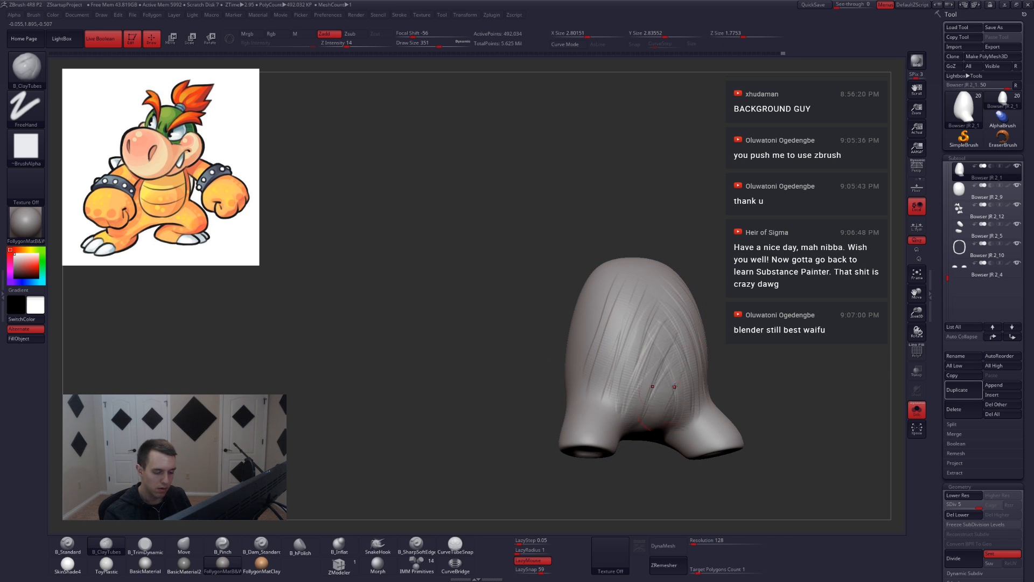
pyautogui.moveTo(674, 386); pyautogui.dragTo(677, 355)
# Smooth the clay strokes on the body's belly while lowering it to subdivision level 2.
pyautogui.moveTo(656, 423)
pyautogui.mouseDown(button='right')
pyautogui.moveTo(684, 411)
pyautogui.moveTo(649, 363)
pyautogui.mouseUp(button='right')
pyautogui.hotkey('shift', 's')
pyautogui.hotkey('shift', 's')
pyautogui.hotkey('shift', 'd')
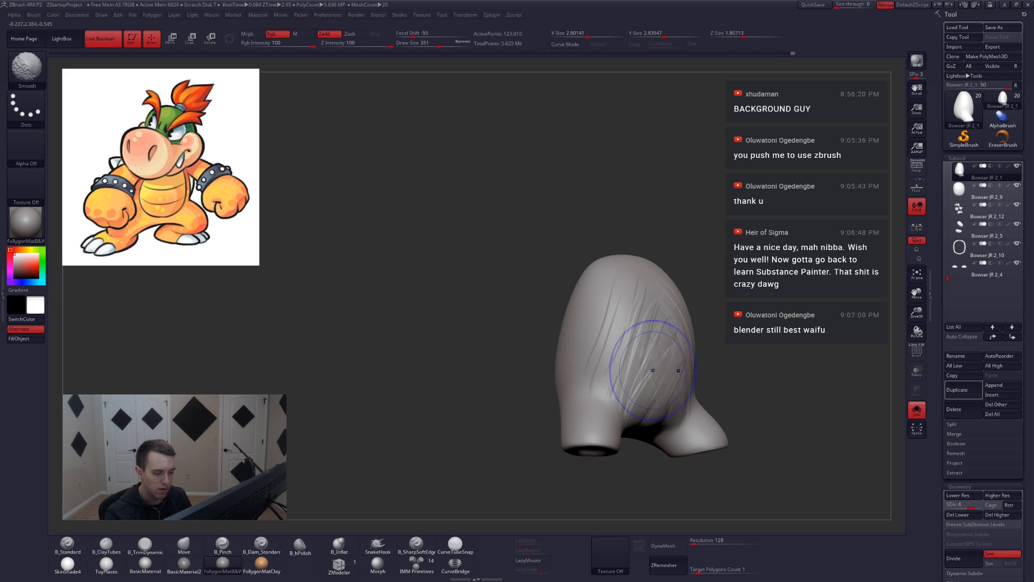
pyautogui.keyDown('shift'); pyautogui.moveTo(653, 362); pyautogui.dragTo(675, 320); pyautogui.keyUp('shift')
pyautogui.moveTo(622, 296)
pyautogui.keyDown('shift'); pyautogui.mouseDown()
pyautogui.moveTo(660, 366)
pyautogui.moveTo(645, 393)
pyautogui.moveTo(662, 381)
pyautogui.mouseUp(); pyautogui.keyUp('shift')
pyautogui.hotkey('shift', 'd')
pyautogui.hotkey('shift', 'd')
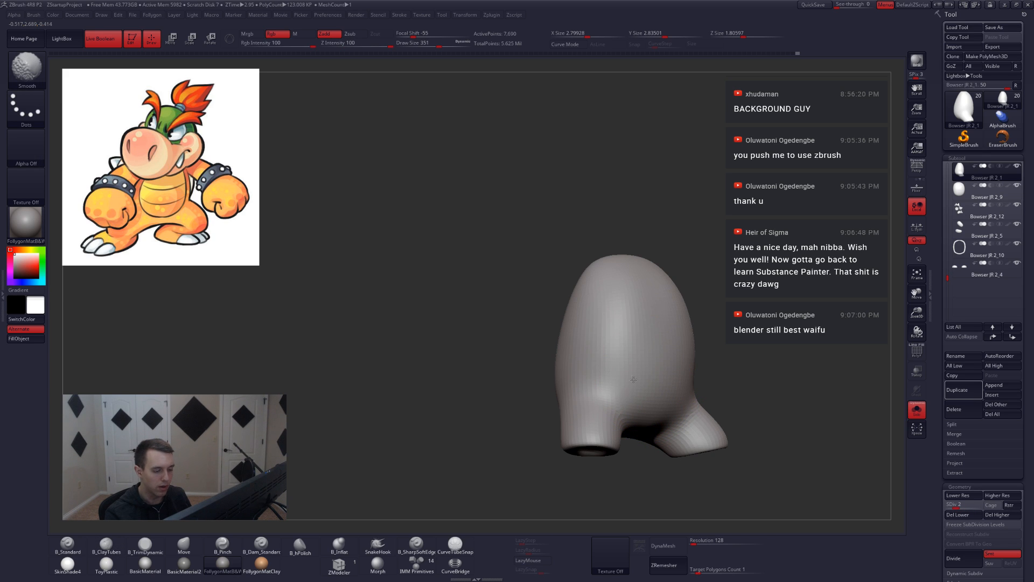
# Raise the body back to subdivision level 5 and show the whole model in profile view.
pyautogui.press('d')
pyautogui.press('d')
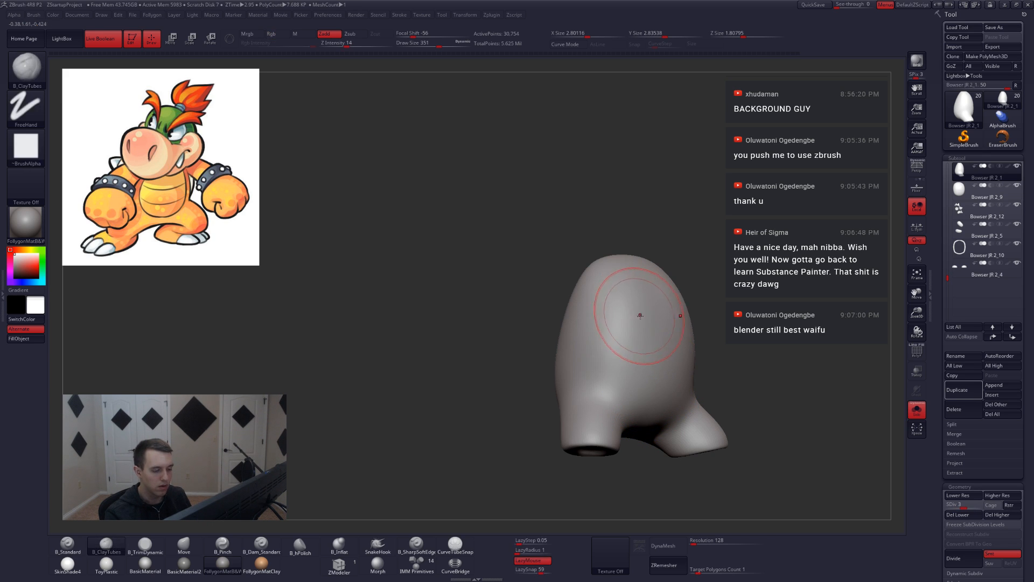
pyautogui.press('d')
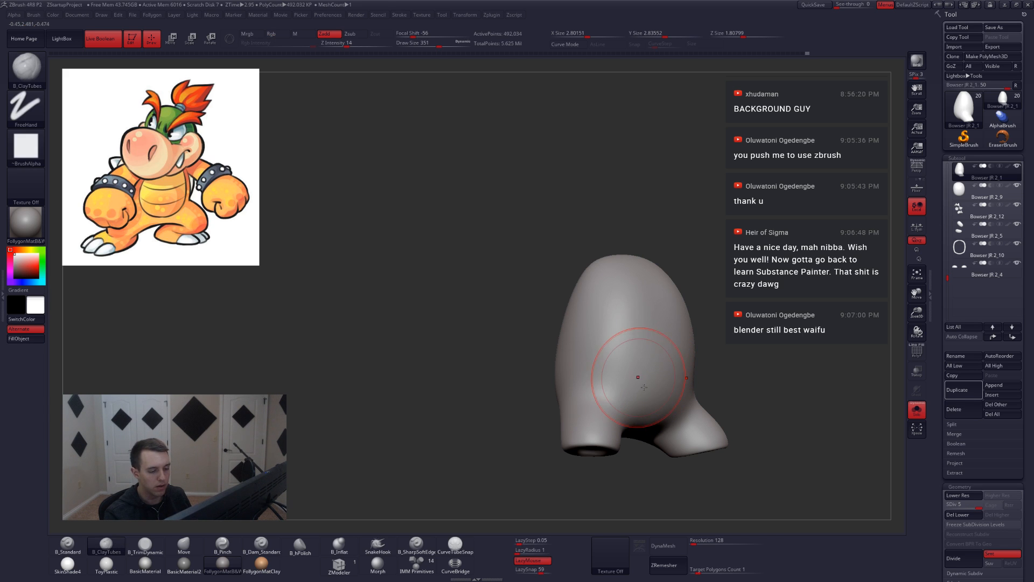
pyautogui.hotkey('shift', 's')
pyautogui.moveTo(638, 376)
pyautogui.mouseDown(button='right')
pyautogui.moveTo(739, 259)
pyautogui.moveTo(770, 270)
pyautogui.mouseUp(button='right')
# Select the Move brush, lasso-mask the front of the body's belly in profile, isolate the body and lower it to subdivision level 1.
pyautogui.press('b')
pyautogui.press('m')
pyautogui.press('v')
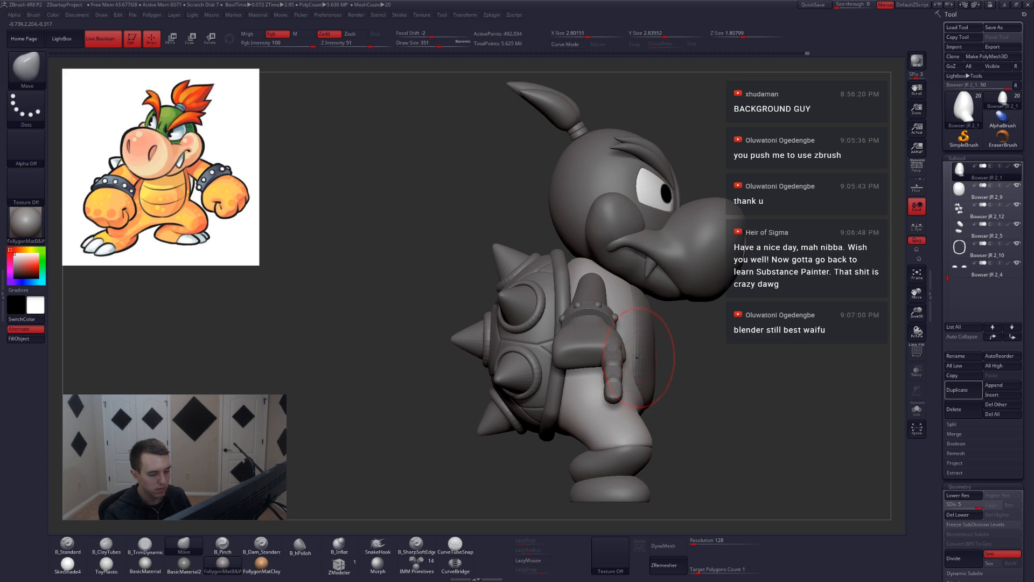
pyautogui.keyDown('alt'); pyautogui.click(639, 366); pyautogui.keyUp('alt')
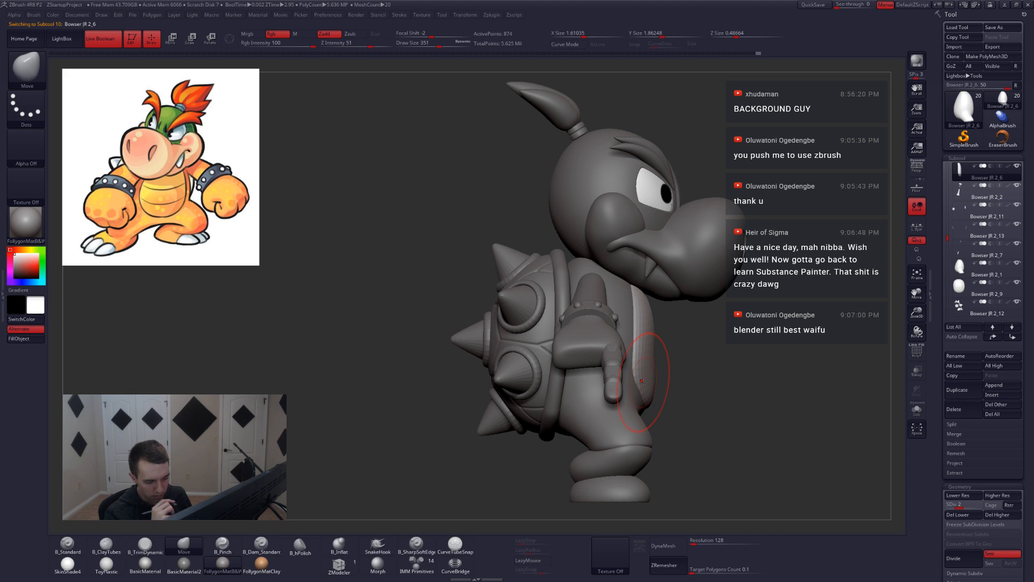
pyautogui.keyDown('alt'); pyautogui.click(638, 413); pyautogui.keyUp('alt')
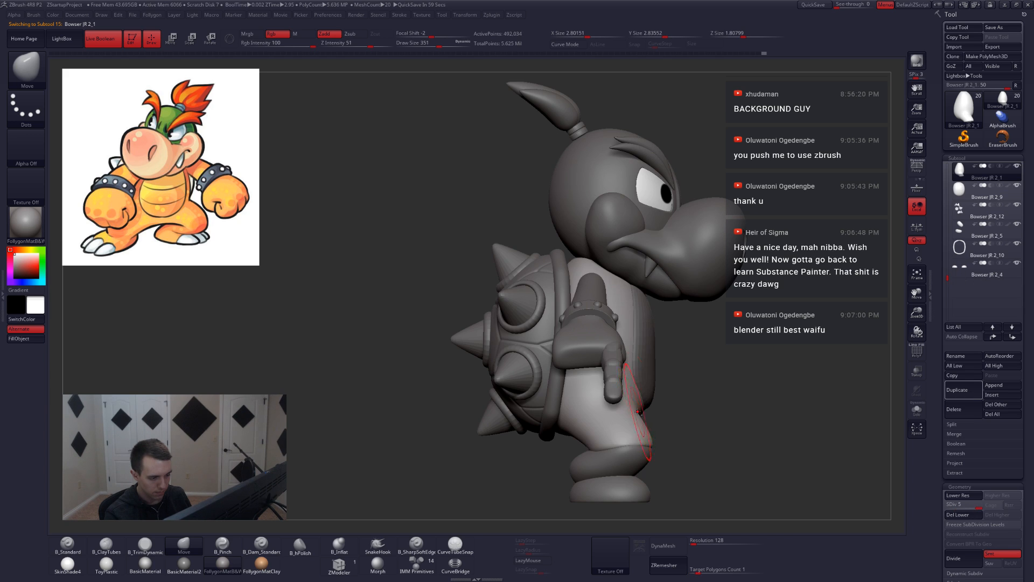
pyautogui.hotkey('shift', 's')
pyautogui.hotkey('shift', 's')
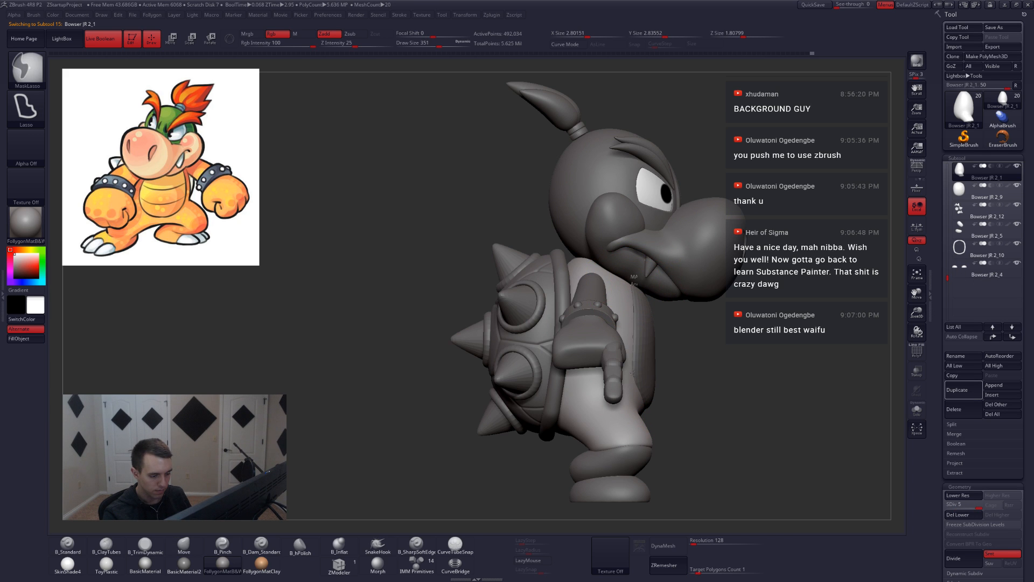
pyautogui.hotkey('shift', 's')
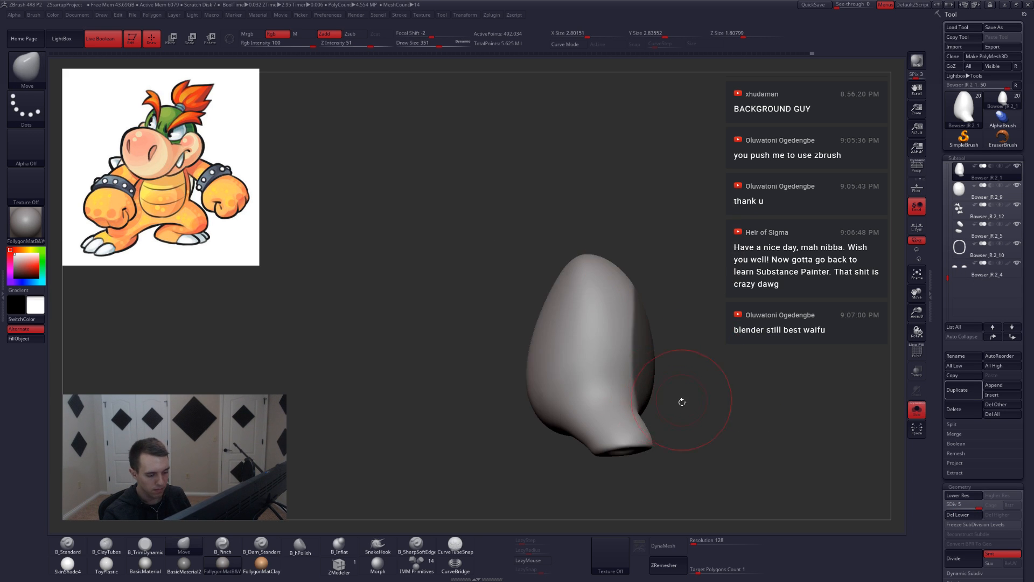
pyautogui.hotkey('shift', 'd')
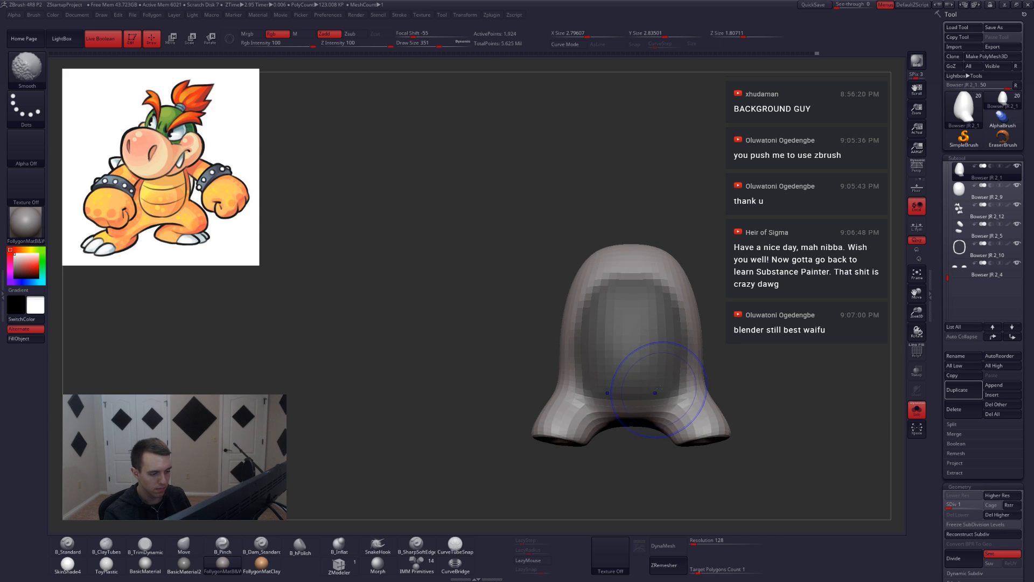
# Invert and blur the mask on the body's belly while bringing the body to subdivision level 2.
pyautogui.press('d')
pyautogui.press('d')
pyautogui.keyDown('ctrl'); pyautogui.click(721, 351); pyautogui.keyUp('ctrl')
pyautogui.keyDown('ctrl'); pyautogui.click(677, 374); pyautogui.keyUp('ctrl')
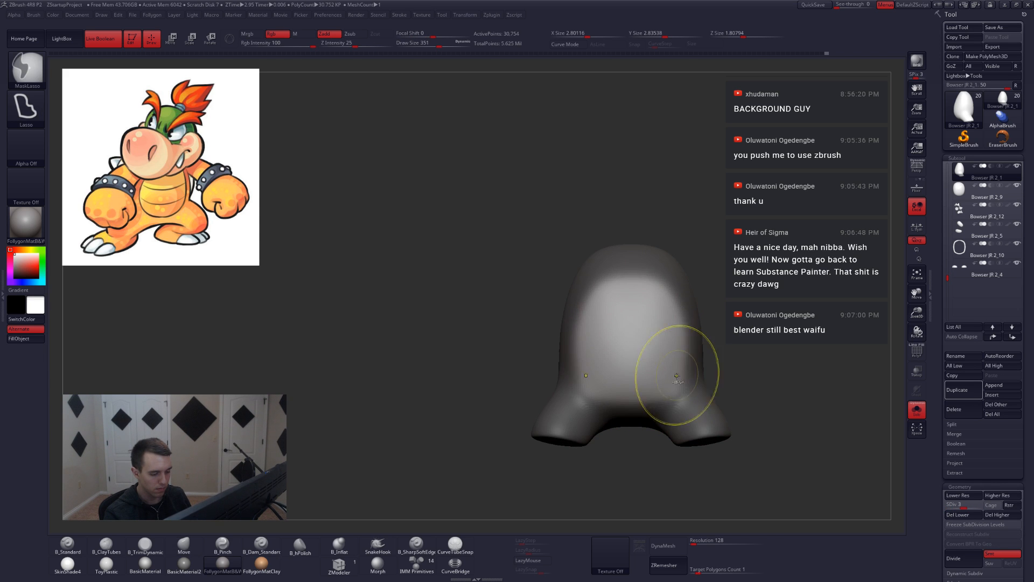
pyautogui.hotkey('shift', 'd')
pyautogui.keyDown('ctrl'); pyautogui.click(727, 360); pyautogui.keyUp('ctrl')
pyautogui.keyDown('ctrl'); pyautogui.click(687, 373); pyautogui.keyUp('ctrl')
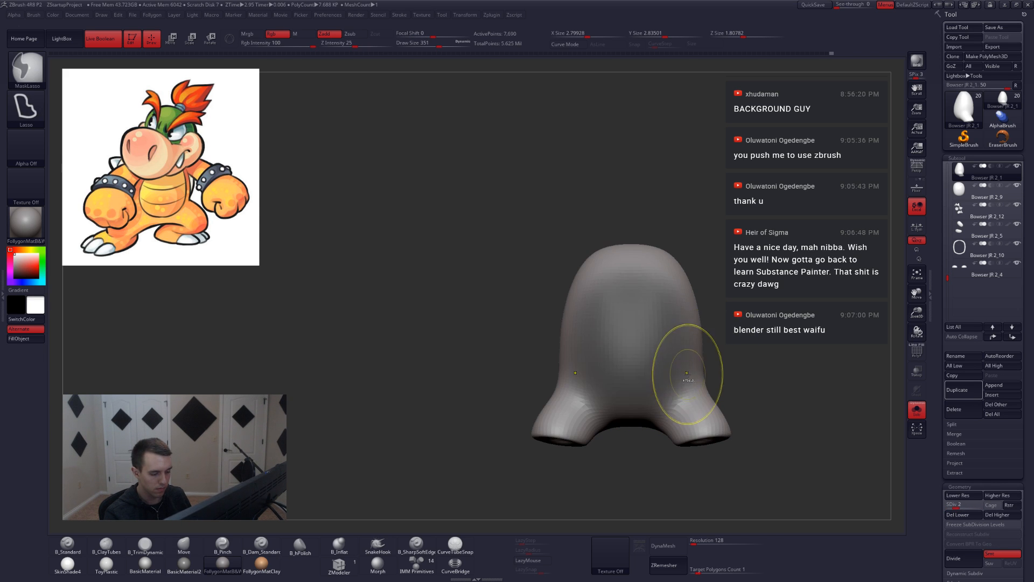
pyautogui.keyDown('ctrl'); pyautogui.click(724, 359); pyautogui.keyUp('ctrl')
# Show the whole model from below and reshape the body's lower belly with the Move brush at draw size 445.
pyautogui.moveTo(673, 463)
pyautogui.keyDown('shift'); pyautogui.mouseDown()
pyautogui.moveTo(665, 367)
pyautogui.moveTo(657, 392)
pyautogui.mouseUp(); pyautogui.keyUp('shift')
pyautogui.press('space')
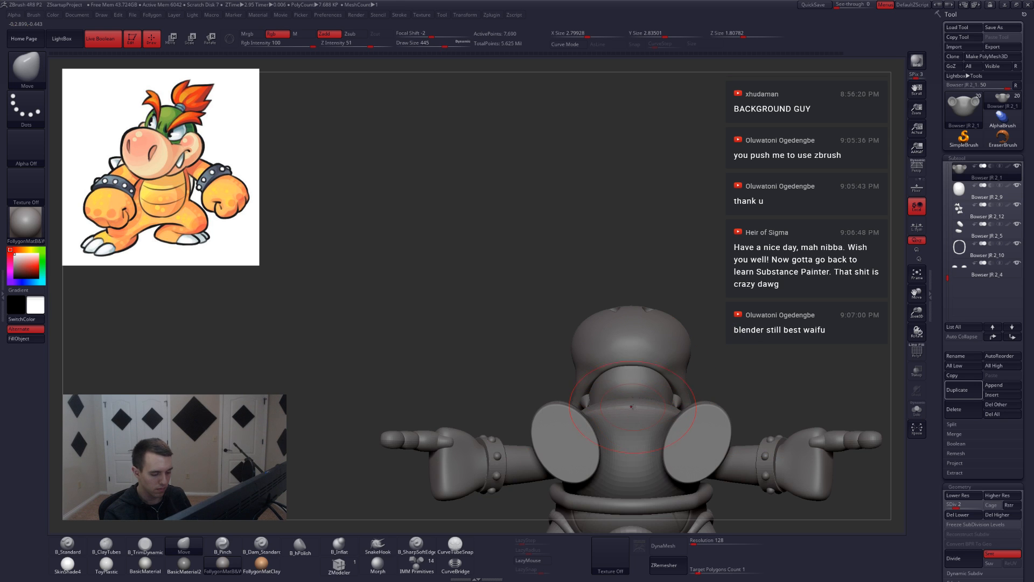
pyautogui.moveTo(635, 410); pyautogui.dragTo(663, 409, button='right')
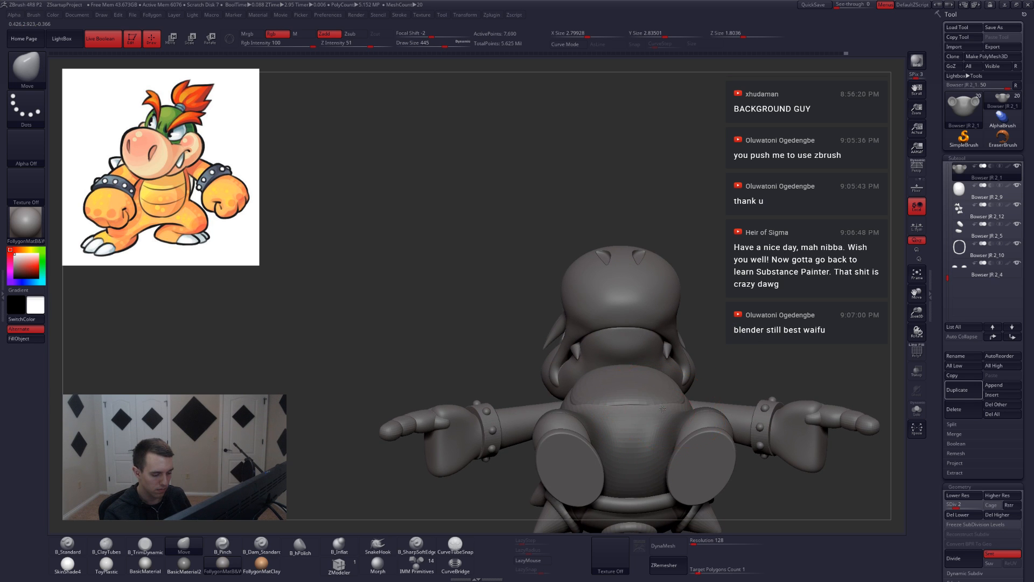
pyautogui.press('space')
# Isolate the body, smooth its lower belly at draw size 268 and raise it back to subdivision level 5.
pyautogui.moveTo(664, 408)
pyautogui.mouseDown()
pyautogui.moveTo(646, 408)
pyautogui.moveTo(686, 405)
pyautogui.mouseUp()
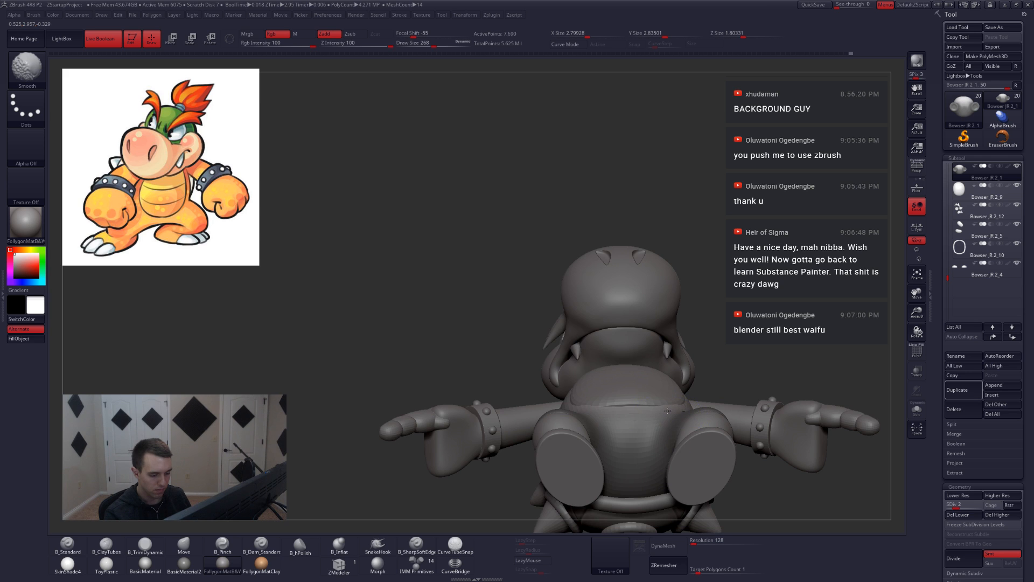
pyautogui.moveTo(668, 411)
pyautogui.mouseDown(button='right')
pyautogui.moveTo(695, 388)
pyautogui.moveTo(643, 466)
pyautogui.moveTo(651, 388)
pyautogui.moveTo(667, 418)
pyautogui.mouseUp(button='right')
pyautogui.hotkey('shift', 's')
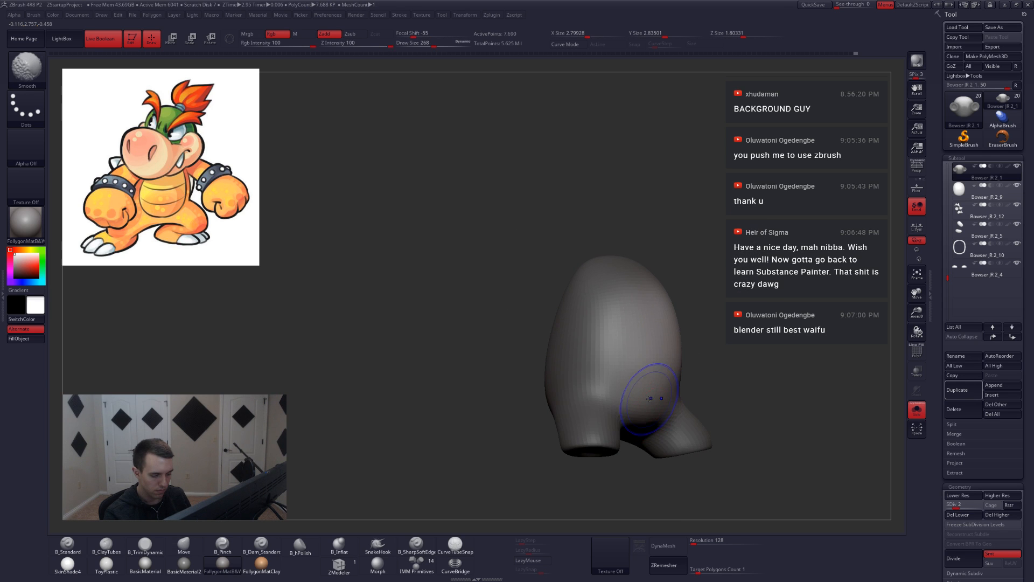
pyautogui.press('shift')
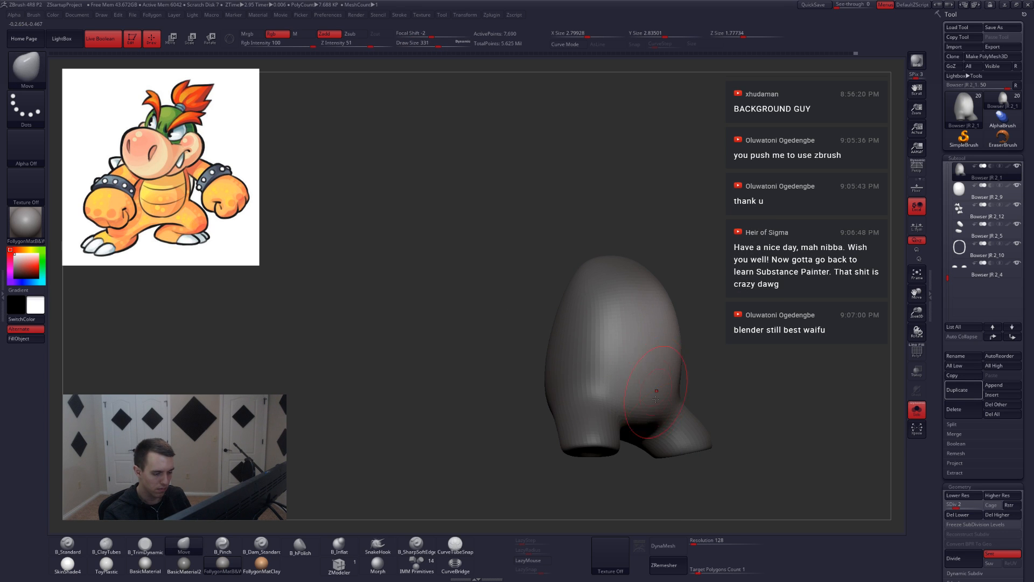
pyautogui.moveTo(650, 337)
pyautogui.keyDown('shift'); pyautogui.mouseDown(button='right')
pyautogui.moveTo(676, 404)
pyautogui.moveTo(703, 414)
pyautogui.mouseUp(button='right'); pyautogui.keyUp('shift')
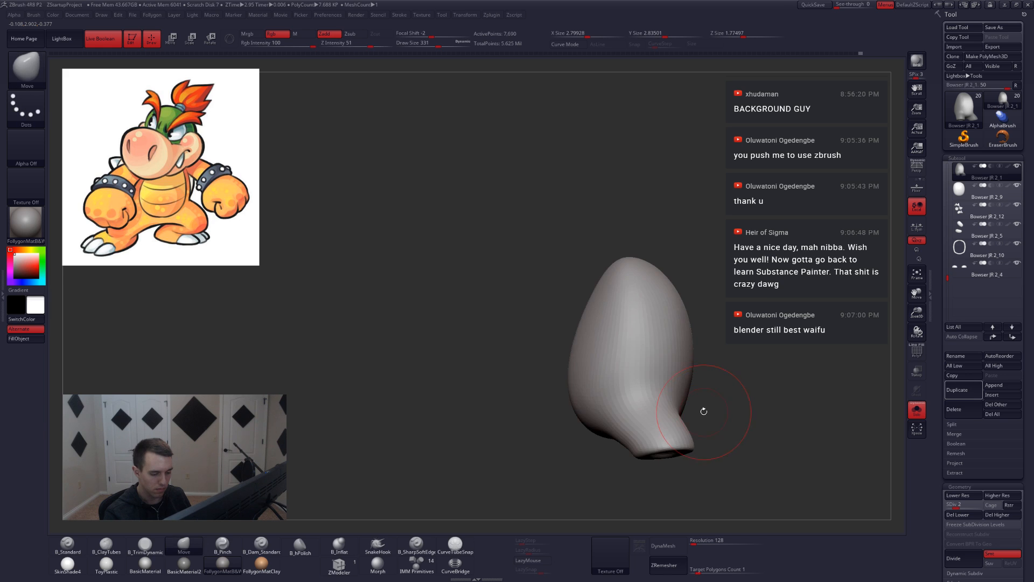
pyautogui.press('d')
pyautogui.press('d')
pyautogui.press('d')
# Select the belly plate and fit it to the body with the Move brush at draw sizes 351 and 365.
pyautogui.keyDown('alt'); pyautogui.click(690, 393); pyautogui.keyUp('alt')
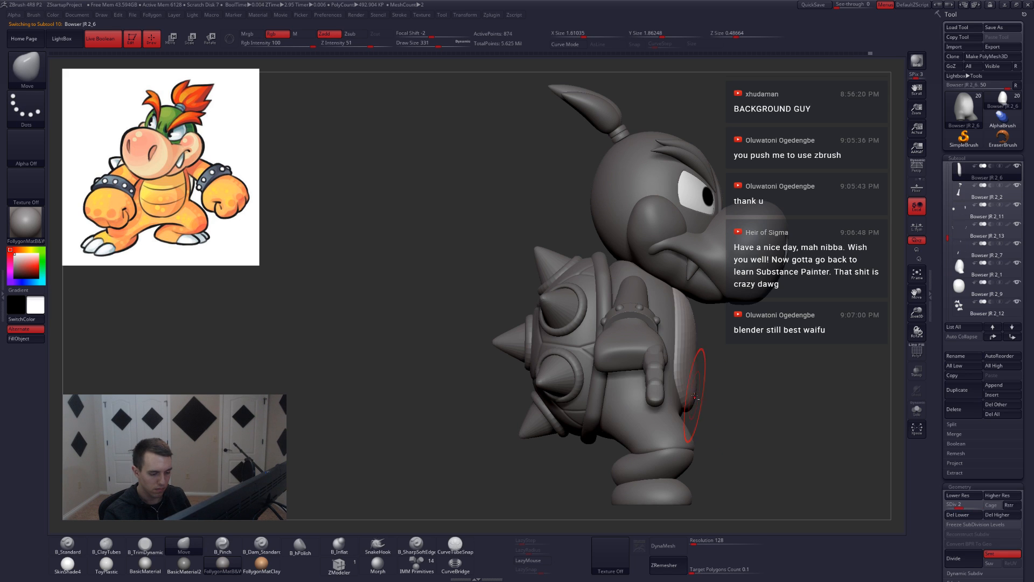
pyautogui.moveTo(680, 412)
pyautogui.keyDown('alt'); pyautogui.mouseDown(button='right')
pyautogui.moveTo(612, 398)
pyautogui.moveTo(604, 366)
pyautogui.moveTo(555, 372)
pyautogui.mouseUp(button='right'); pyautogui.keyUp('alt')
pyautogui.press('space')
pyautogui.moveTo(596, 370); pyautogui.dragTo(603, 370)
pyautogui.moveTo(625, 372); pyautogui.dragTo(611, 283, button='right')
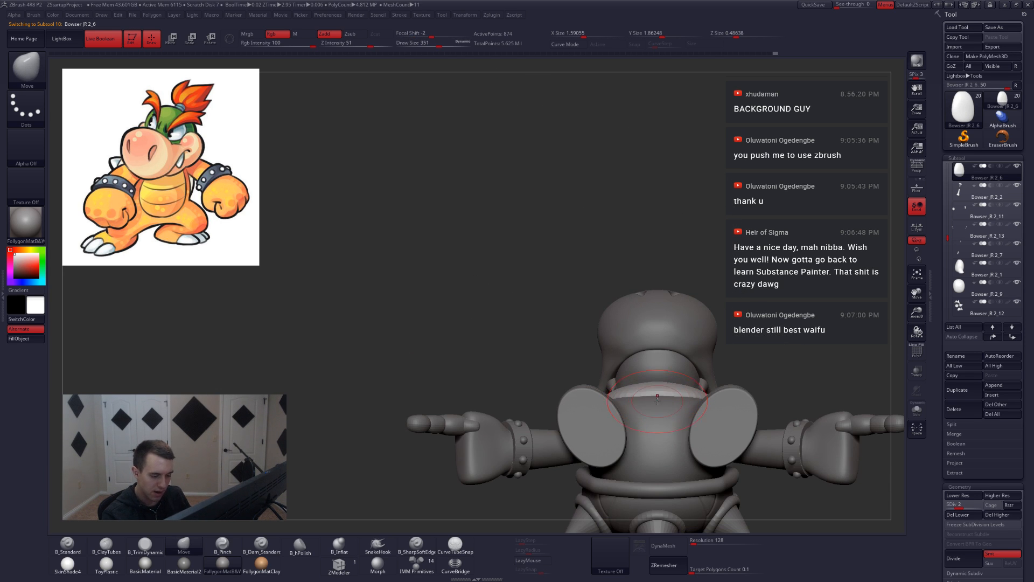
pyautogui.moveTo(657, 398)
pyautogui.mouseDown(button='right')
pyautogui.moveTo(644, 436)
pyautogui.moveTo(673, 409)
pyautogui.moveTo(647, 369)
pyautogui.mouseUp(button='right')
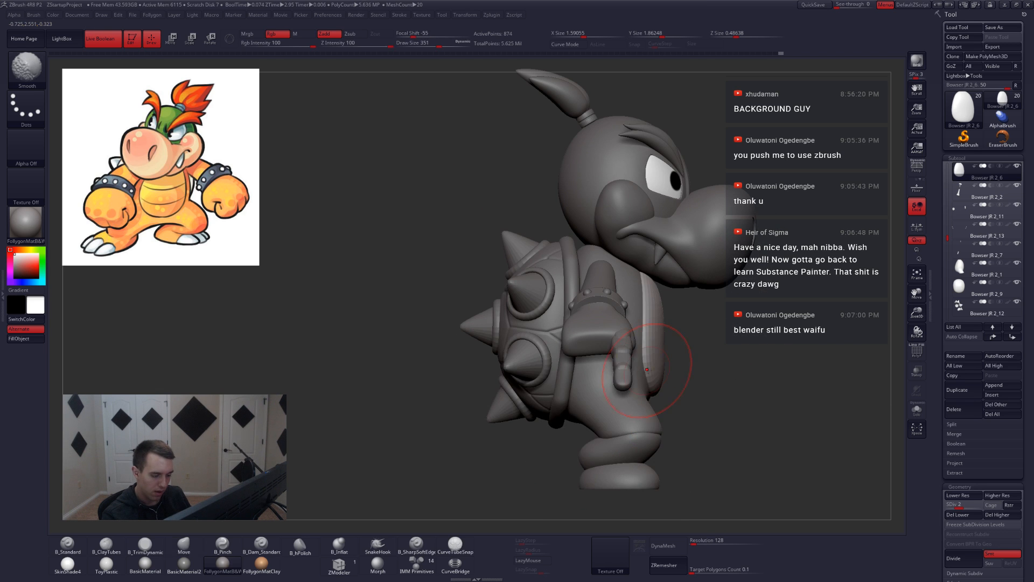
pyautogui.press('space')
pyautogui.moveTo(647, 371); pyautogui.dragTo(652, 370)
pyautogui.moveTo(711, 386)
pyautogui.mouseDown(button='right')
pyautogui.moveTo(674, 383)
pyautogui.moveTo(663, 363)
pyautogui.moveTo(644, 361)
pyautogui.mouseUp(button='right')
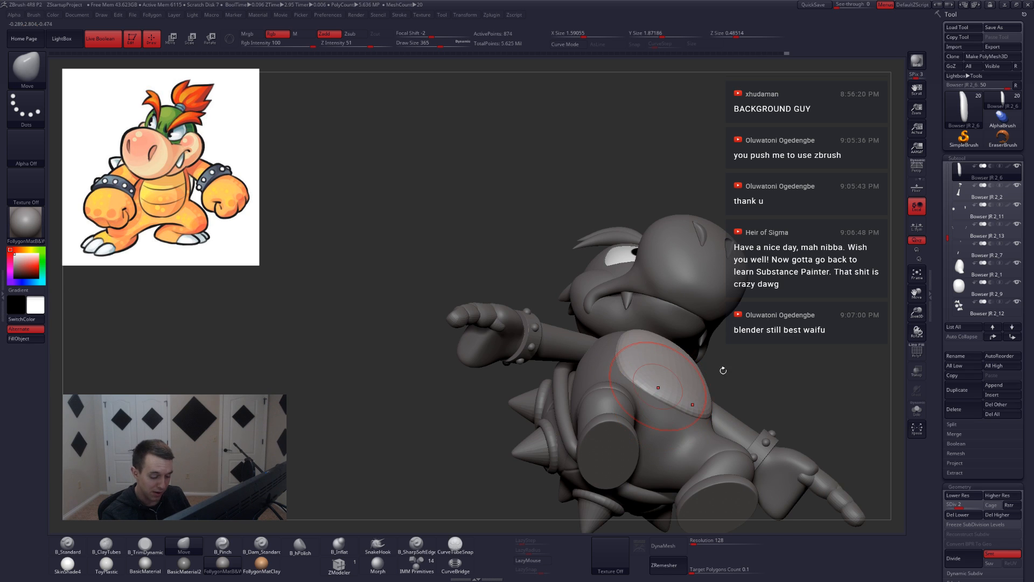
# Select the body, lower its subdivision level and adjust its chest with the Move brush at draw size 305.
pyautogui.moveTo(723, 370); pyautogui.dragTo(703, 345, button='right')
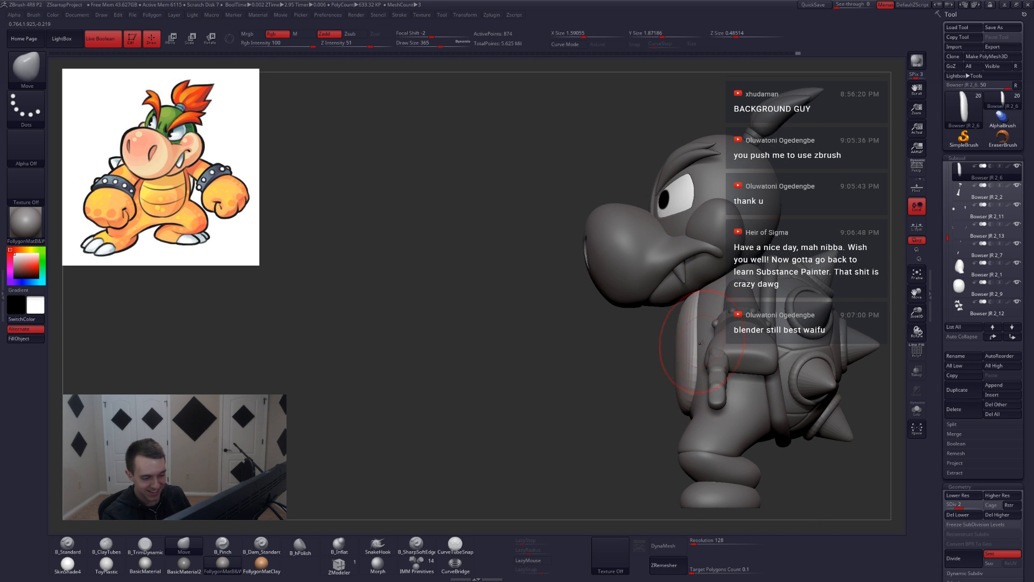
pyautogui.keyDown('alt'); pyautogui.click(709, 308); pyautogui.keyUp('alt')
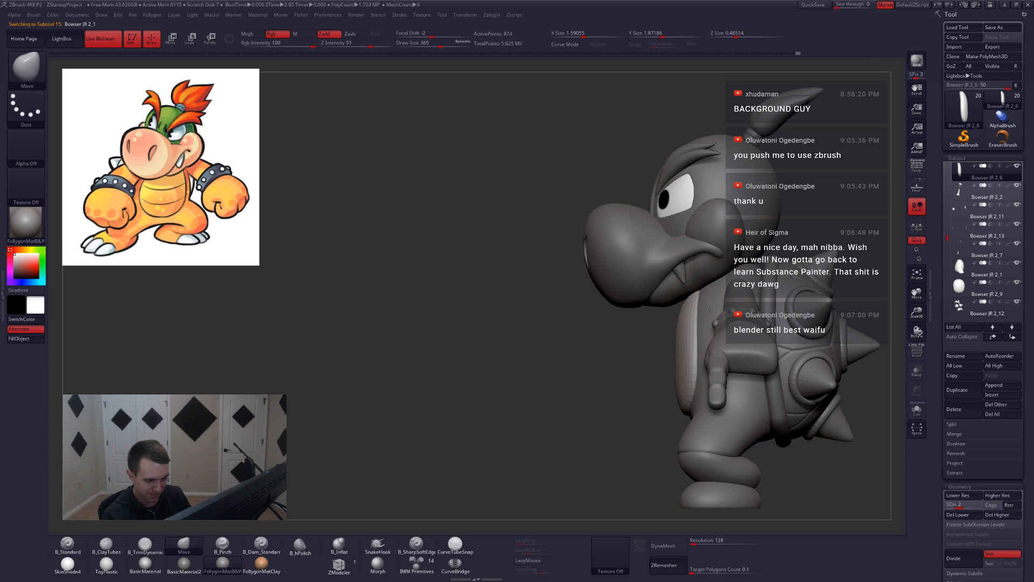
pyautogui.press('space')
pyautogui.moveTo(699, 338)
pyautogui.mouseDown()
pyautogui.moveTo(689, 339)
pyautogui.moveTo(703, 314)
pyautogui.mouseUp()
pyautogui.press('space')
pyautogui.hotkey('shift', 'd')
pyautogui.hotkey('shift', 'd')
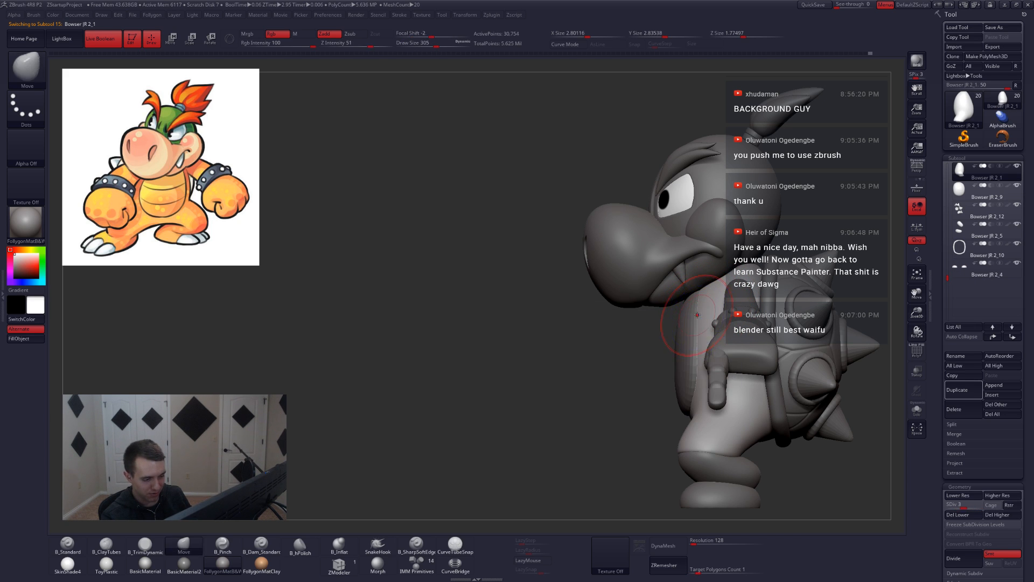
pyautogui.hotkey('shift', 'd')
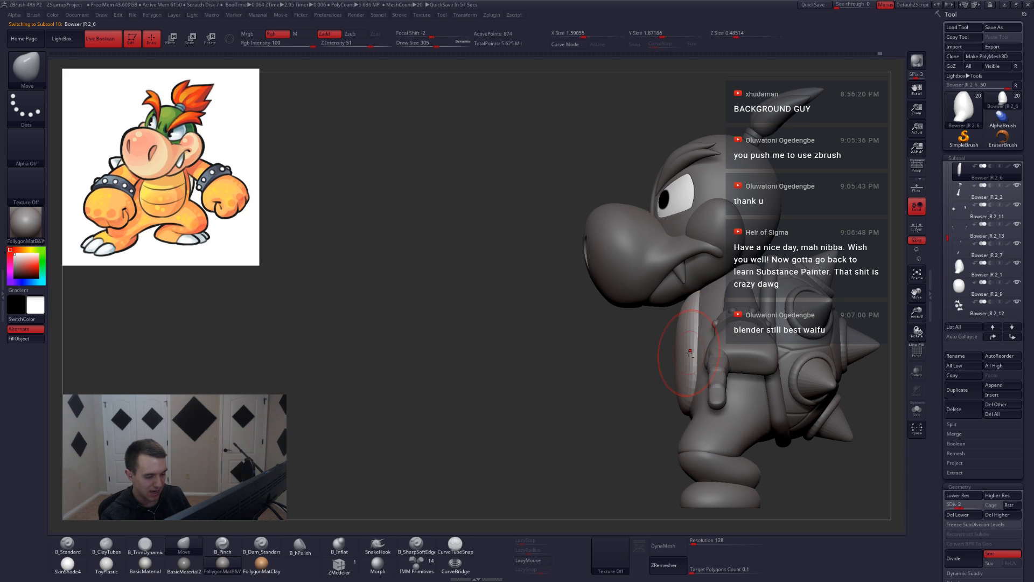
# Select the belly plate and reshape its lower part with the Move brush at draw size 331.
pyautogui.keyDown('alt'); pyautogui.click(692, 395); pyautogui.keyUp('alt')
pyautogui.press('space')
pyautogui.moveTo(665, 428); pyautogui.dragTo(672, 428)
pyautogui.moveTo(646, 410)
pyautogui.mouseDown(button='right')
pyautogui.moveTo(695, 389)
pyautogui.moveTo(693, 412)
pyautogui.mouseUp(button='right')
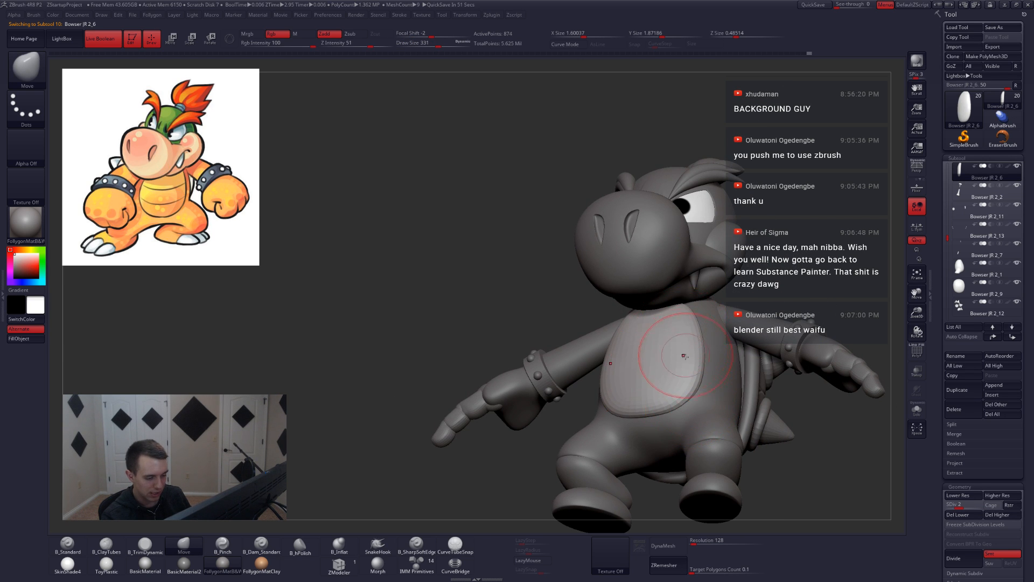
pyautogui.moveTo(686, 363)
pyautogui.mouseDown(button='right')
pyautogui.moveTo(668, 360)
pyautogui.moveTo(693, 358)
pyautogui.mouseUp(button='right')
# Adjust the belly plate's sides with the Move brush at draw size 372 and raise it to subdivision level 4.
pyautogui.press('space')
pyautogui.moveTo(694, 363); pyautogui.dragTo(701, 362)
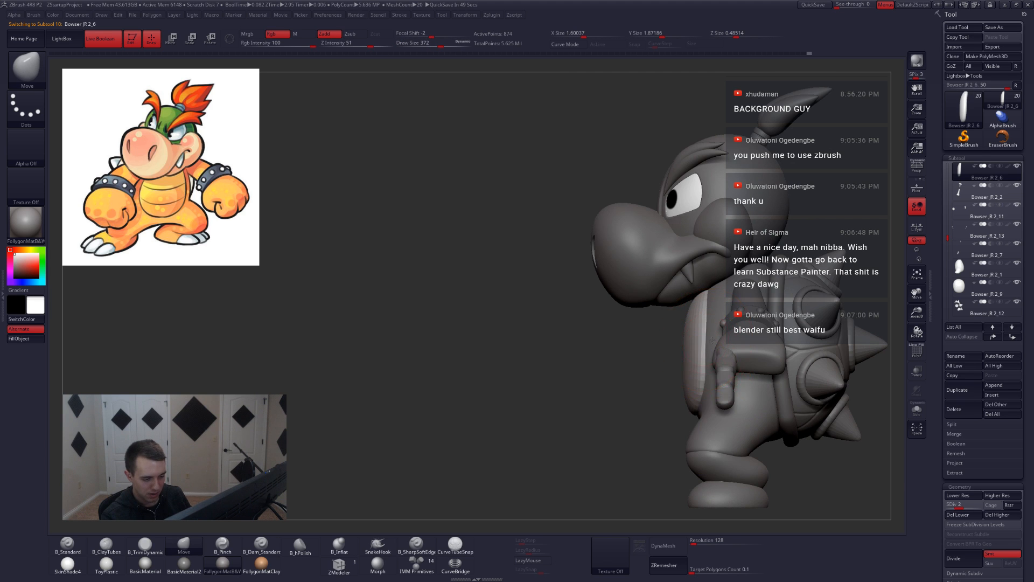
pyautogui.moveTo(668, 362); pyautogui.dragTo(695, 360, button='right')
pyautogui.moveTo(687, 358); pyautogui.dragTo(695, 357)
pyautogui.moveTo(700, 350)
pyautogui.mouseDown(button='right')
pyautogui.moveTo(733, 340)
pyautogui.moveTo(723, 362)
pyautogui.mouseUp(button='right')
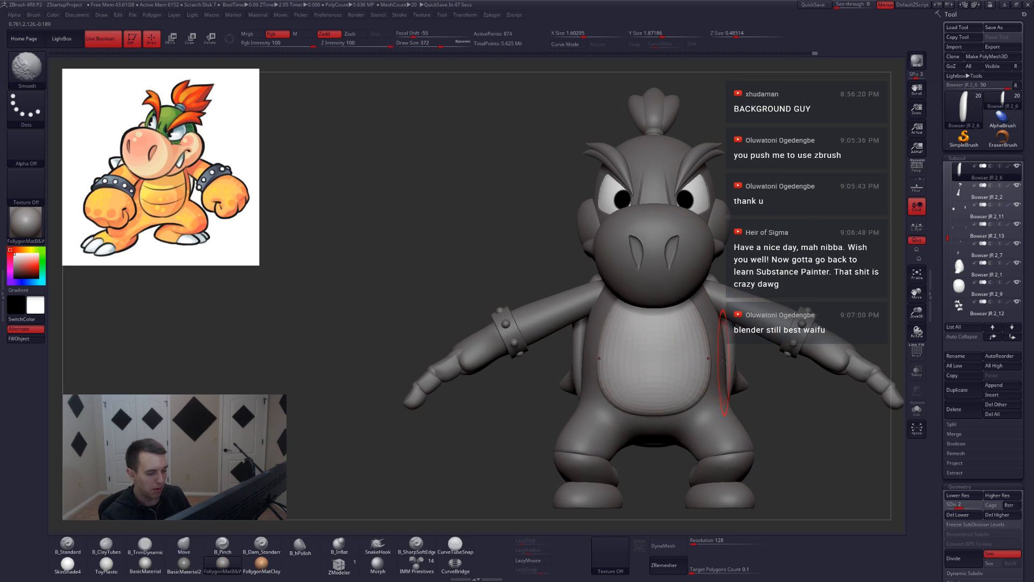
pyautogui.press('d')
pyautogui.press('d')
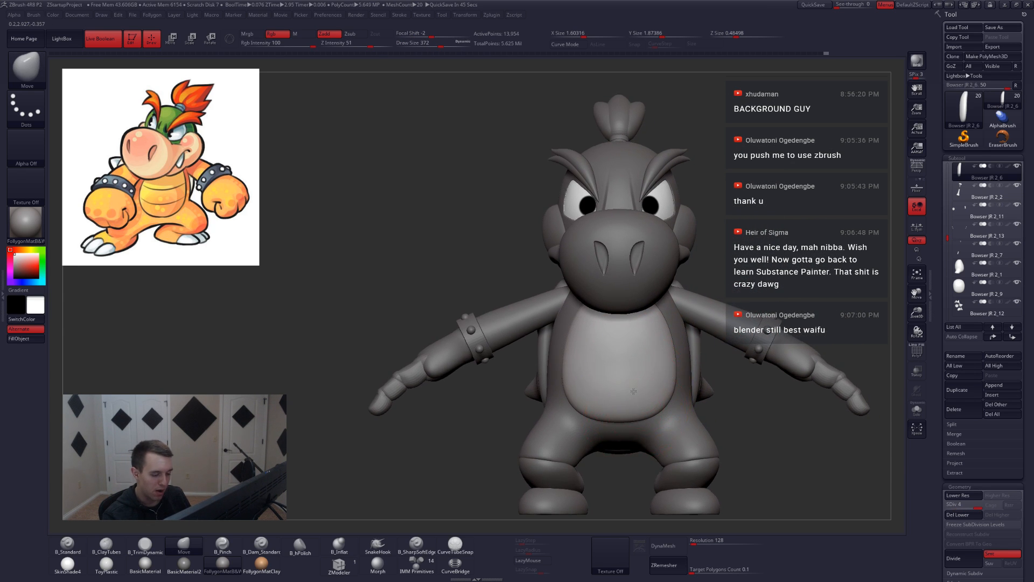
# Isolate the belly plate and round its lower end with the Move brush at draw size 437.
pyautogui.moveTo(663, 377); pyautogui.dragTo(627, 403, button='right')
pyautogui.press('space')
pyautogui.moveTo(631, 393); pyautogui.dragTo(635, 395)
pyautogui.moveTo(636, 397)
pyautogui.mouseDown(button='right')
pyautogui.moveTo(631, 411)
pyautogui.moveTo(644, 379)
pyautogui.moveTo(647, 388)
pyautogui.moveTo(632, 381)
pyautogui.moveTo(680, 383)
pyautogui.mouseUp(button='right')
pyautogui.hotkey('ctrl', 'shift', 'f')
pyautogui.click(644, 339)
pyautogui.hotkey('shift', 's')
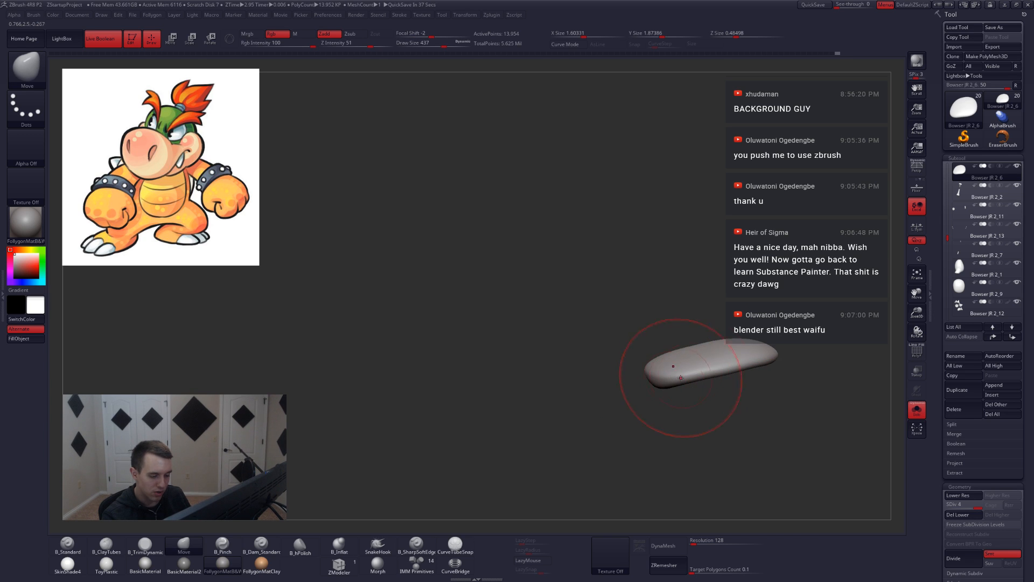
pyautogui.moveTo(681, 383); pyautogui.dragTo(684, 377)
pyautogui.moveTo(695, 377); pyautogui.dragTo(707, 364, button='right')
pyautogui.moveTo(706, 364); pyautogui.dragTo(709, 360)
pyautogui.moveTo(721, 364); pyautogui.dragTo(672, 390, button='right')
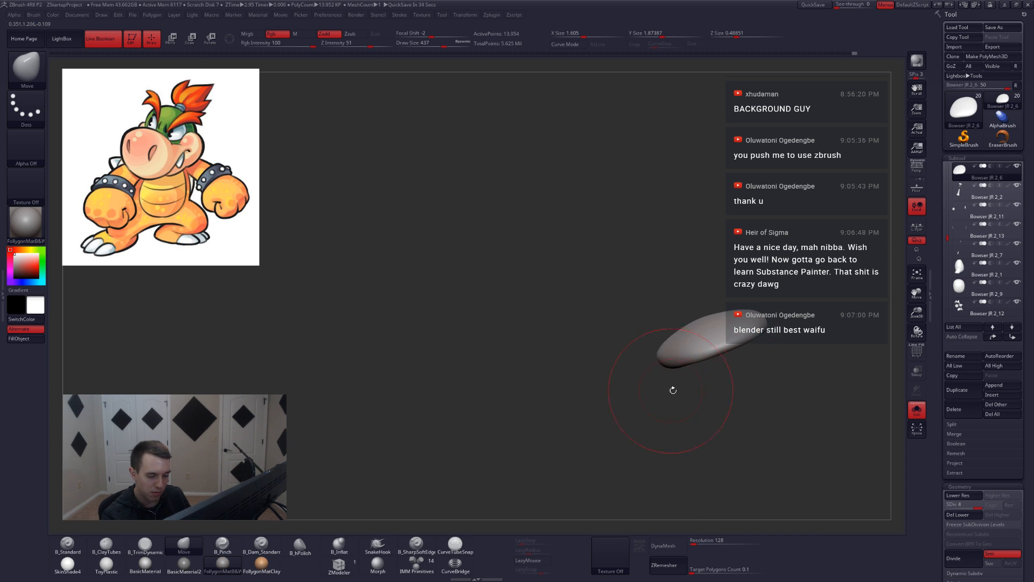
# Curve the belly plate's edges back towards the body at draw size 311 and show the whole model.
pyautogui.moveTo(715, 356); pyautogui.dragTo(657, 368, button='right')
pyautogui.press('space')
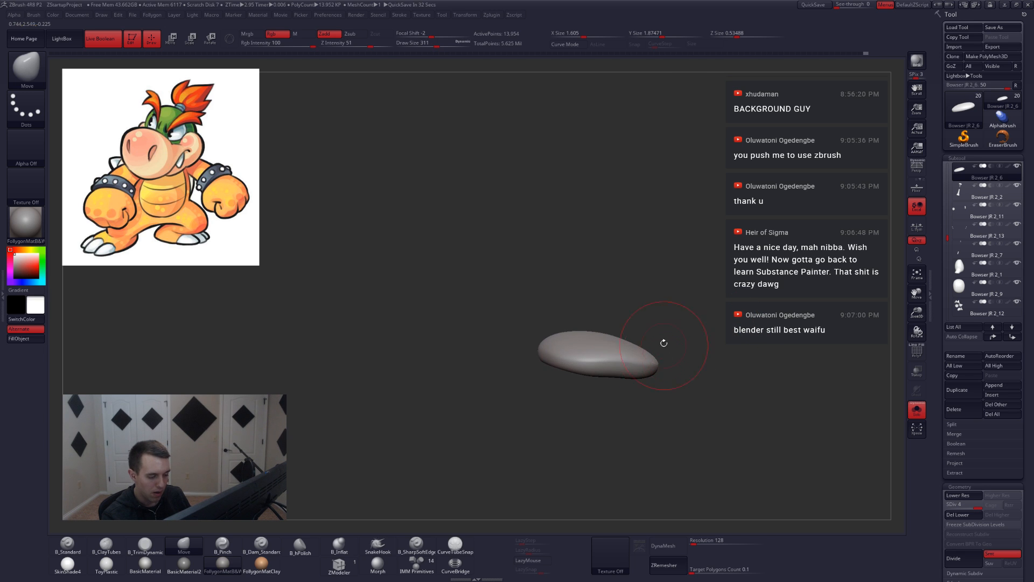
pyautogui.rightClick(664, 343)
pyautogui.hotkey('shift', 's')
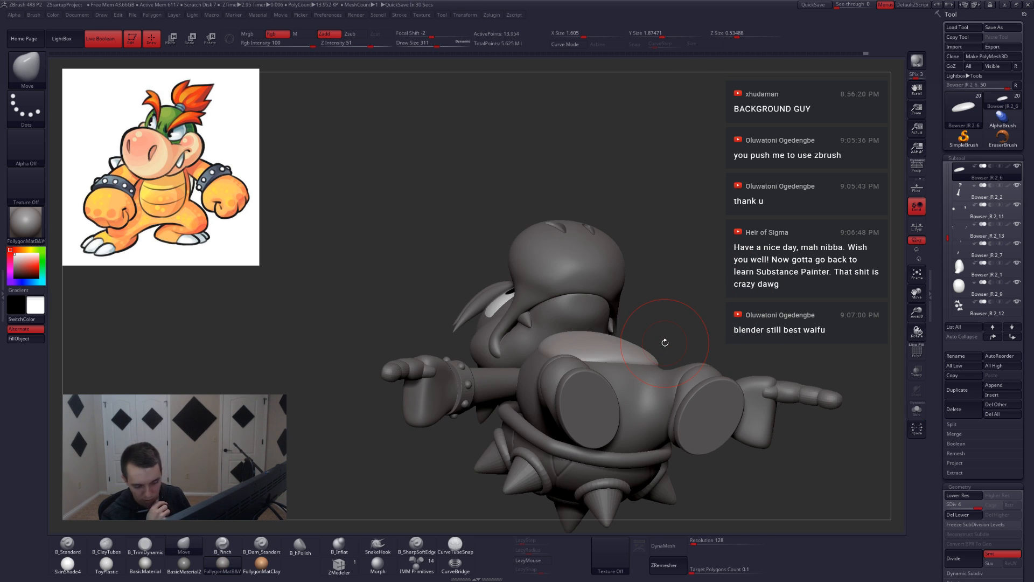
pyautogui.moveTo(661, 343)
pyautogui.mouseDown(button='right')
pyautogui.moveTo(626, 389)
pyautogui.moveTo(634, 374)
pyautogui.mouseUp(button='right')
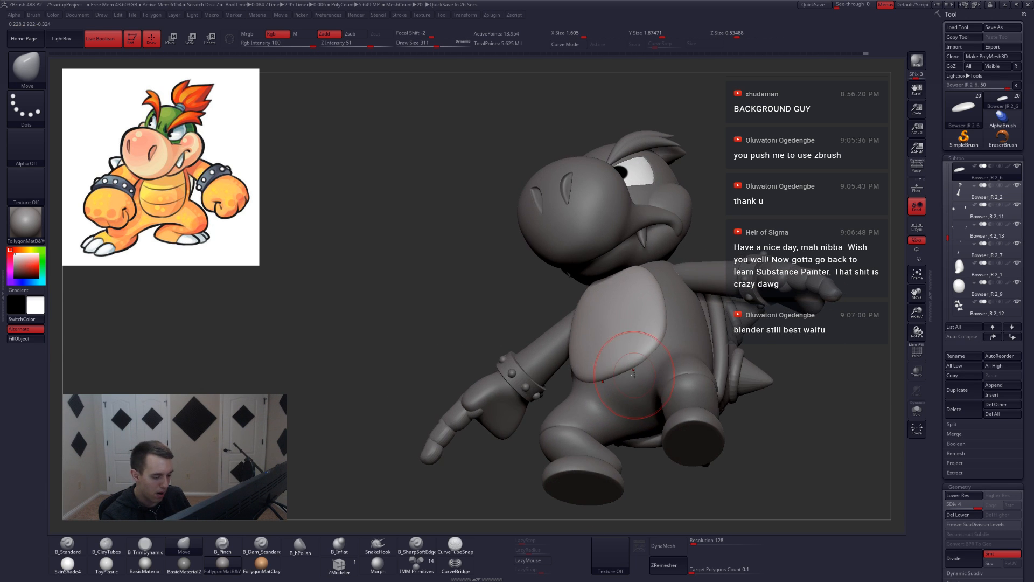
# Widen the belly plate's lower corners with the Move brush, using draw sizes 379 and 422.
pyautogui.press('space')
pyautogui.moveTo(631, 369); pyautogui.dragTo(639, 369)
pyautogui.moveTo(639, 369); pyautogui.dragTo(664, 372, button='right')
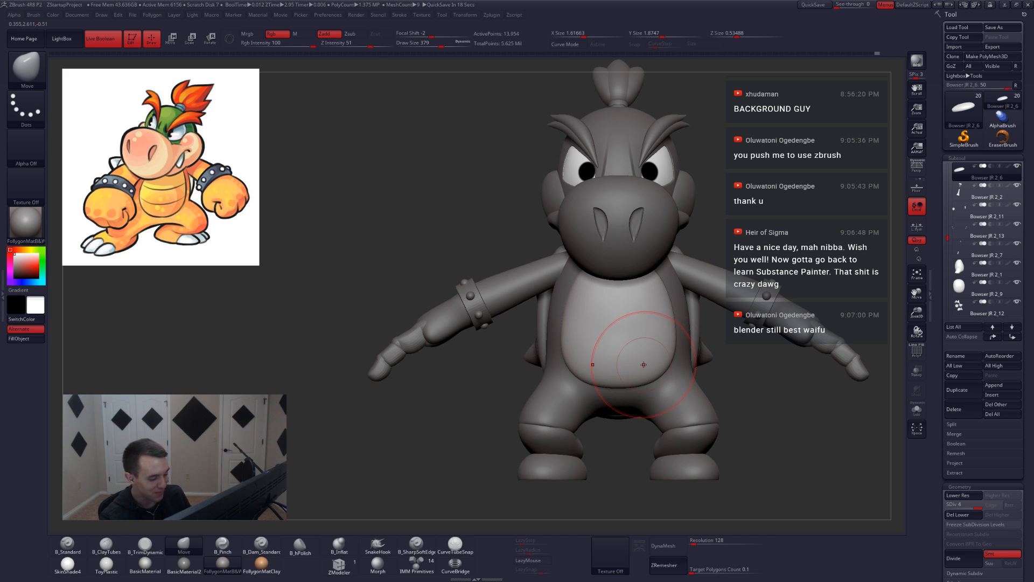
pyautogui.press('space')
pyautogui.moveTo(632, 371); pyautogui.dragTo(637, 370)
pyautogui.moveTo(674, 412)
pyautogui.mouseDown(button='right')
pyautogui.moveTo(620, 396)
pyautogui.moveTo(641, 372)
pyautogui.mouseUp(button='right')
# Lower the belly plate to subdivision level 3, smooth it and narrow its sides at draw size 484.
pyautogui.hotkey('shift', 'd')
pyautogui.hotkey('shift', 'd')
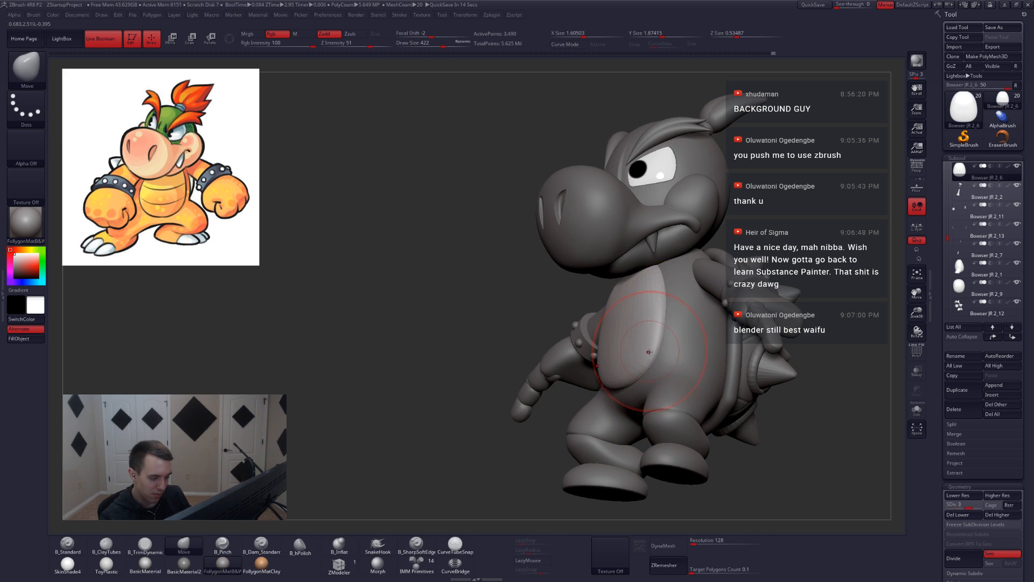
pyautogui.keyDown('shift'); pyautogui.moveTo(649, 352); pyautogui.dragTo(635, 356); pyautogui.keyUp('shift')
pyautogui.moveTo(598, 353)
pyautogui.mouseDown(button='right')
pyautogui.moveTo(657, 349)
pyautogui.moveTo(677, 365)
pyautogui.mouseUp(button='right')
pyautogui.press('space')
pyautogui.moveTo(647, 362); pyautogui.dragTo(654, 362)
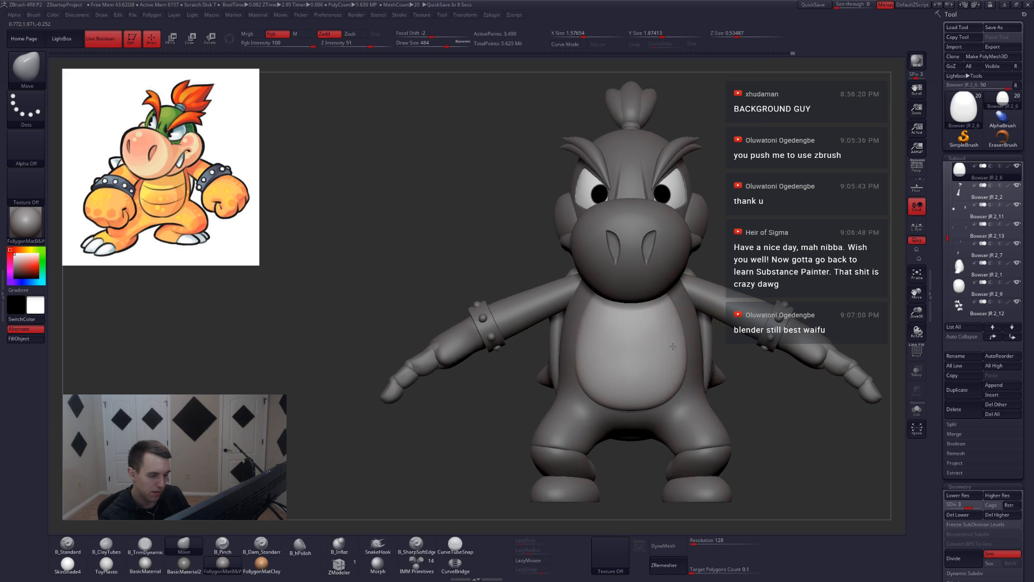
pyautogui.moveTo(679, 321); pyautogui.dragTo(683, 310, button='right')
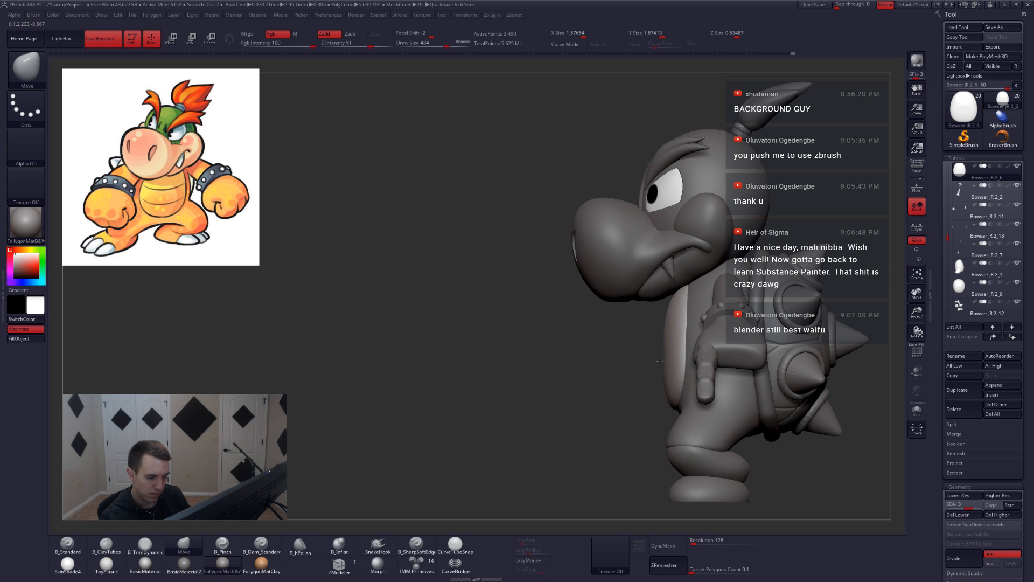
# Reshape the front of the belly plate in profile with the Move brush, reducing the draw size to 379.
pyautogui.moveTo(659, 358); pyautogui.dragTo(681, 350)
pyautogui.press('space')
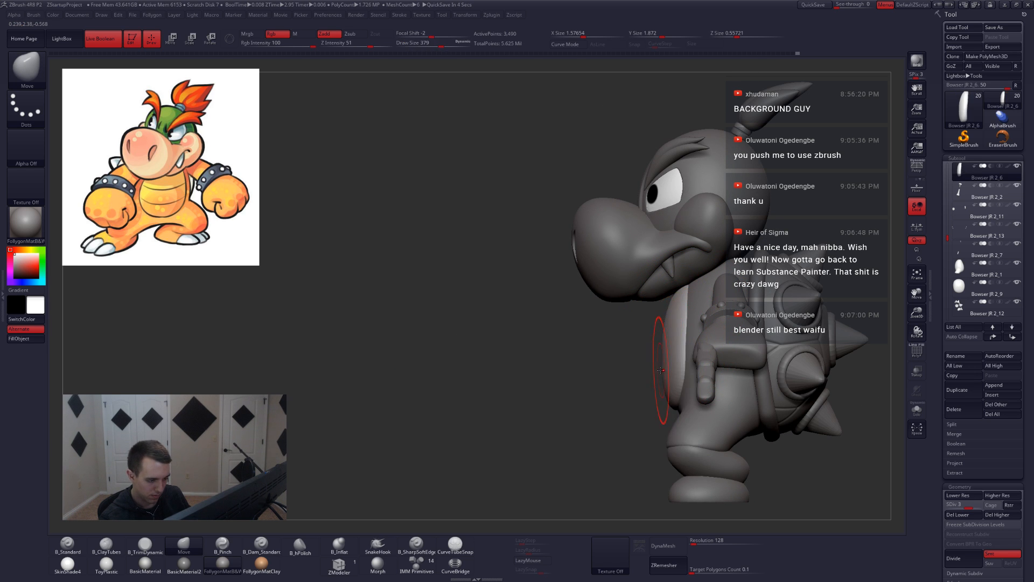
pyautogui.keyDown('alt'); pyautogui.moveTo(659, 370); pyautogui.dragTo(739, 333, button='right'); pyautogui.keyUp('alt')
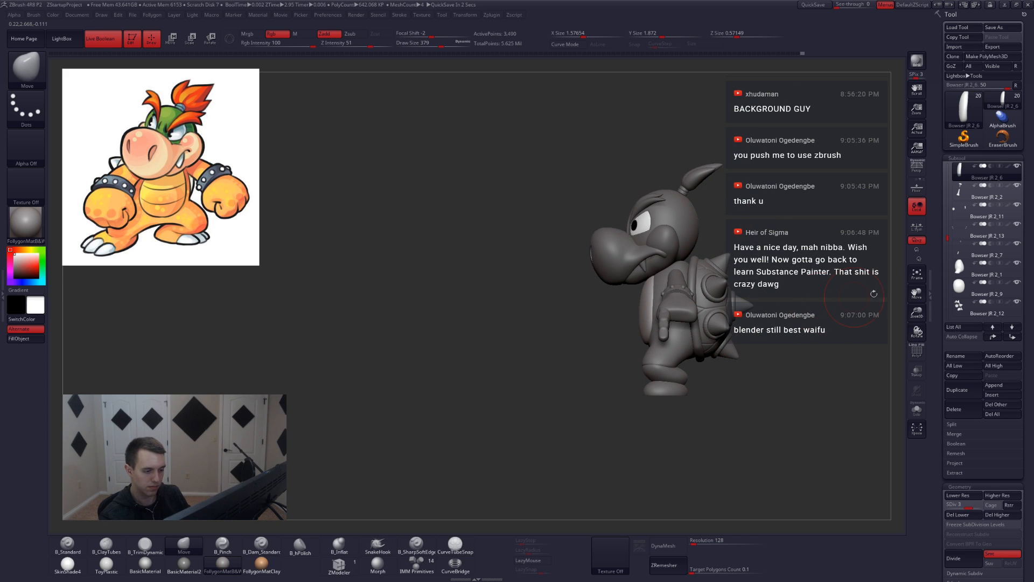
pyautogui.keyDown('ctrl'); pyautogui.moveTo(808, 312); pyautogui.dragTo(697, 375, button='right'); pyautogui.keyUp('ctrl')
pyautogui.moveTo(625, 240)
pyautogui.keyDown('ctrl'); pyautogui.mouseDown()
pyautogui.moveTo(652, 352)
pyautogui.moveTo(501, 395)
pyautogui.mouseUp(); pyautogui.keyUp('ctrl')
pyautogui.keyDown('ctrl'); pyautogui.click(668, 413); pyautogui.keyUp('ctrl')
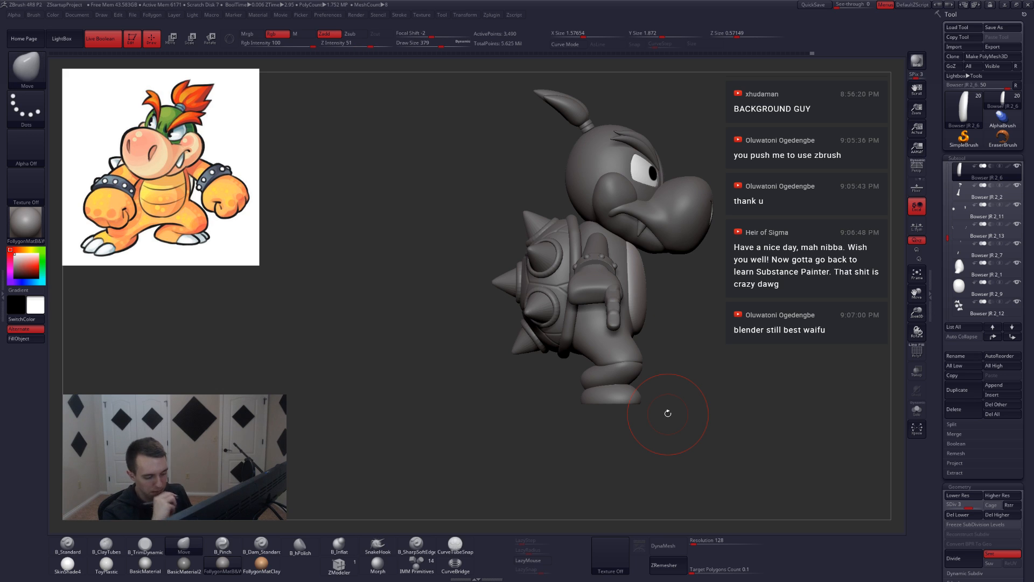
# Push the belly plate's lower front outward in profile at draw size 657 and raise it to subdivision level 4.
pyautogui.press('space')
pyautogui.moveTo(642, 305); pyautogui.dragTo(653, 304)
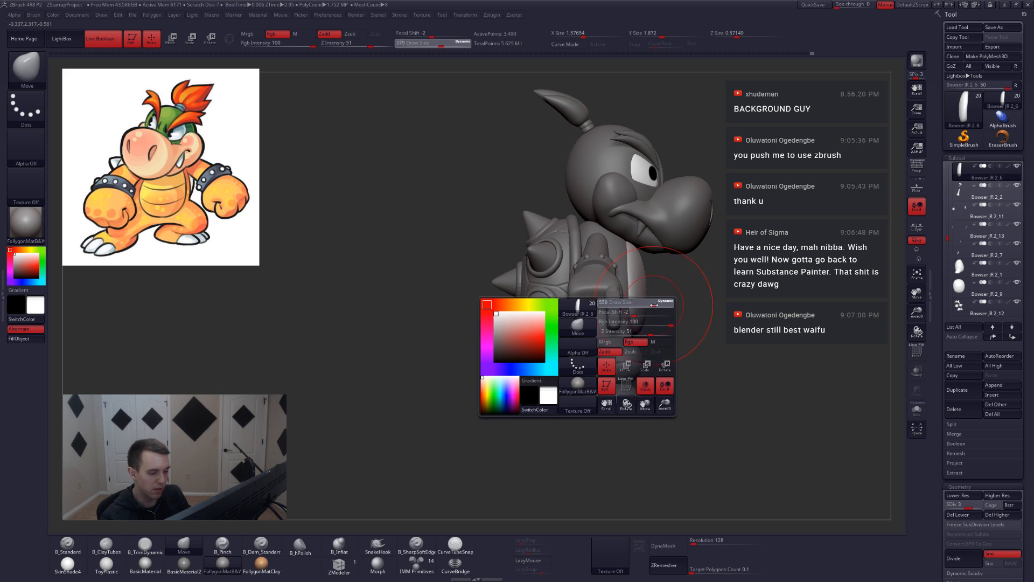
pyautogui.moveTo(653, 312); pyautogui.dragTo(573, 364, button='right')
pyautogui.press('space')
pyautogui.moveTo(645, 310); pyautogui.dragTo(649, 310)
pyautogui.keyDown('shift'); pyautogui.moveTo(650, 310); pyautogui.dragTo(679, 318, button='right'); pyautogui.keyUp('shift')
pyautogui.moveTo(645, 310); pyautogui.dragTo(652, 308)
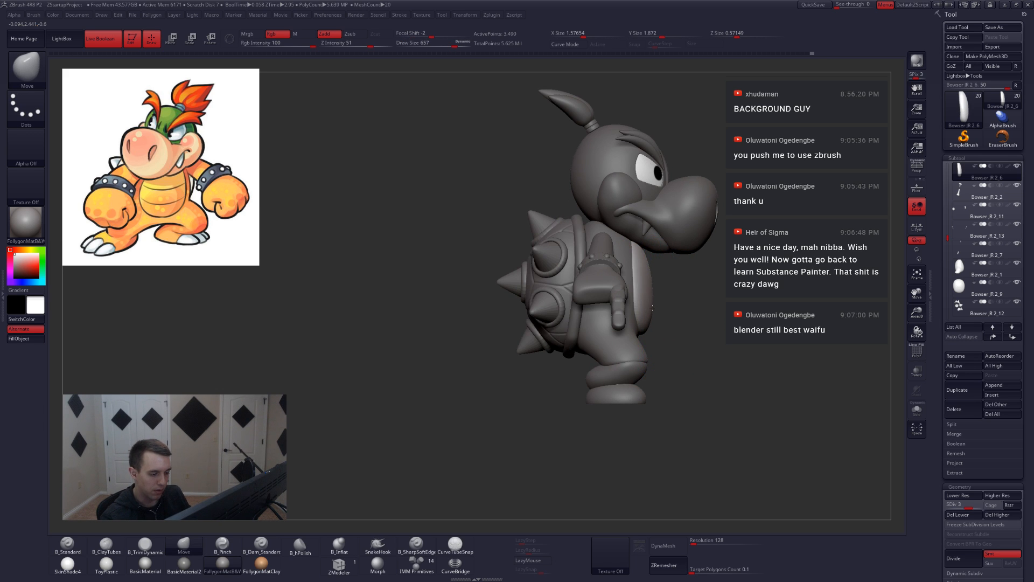
pyautogui.moveTo(680, 323); pyautogui.dragTo(577, 326, button='right')
pyautogui.press('d')
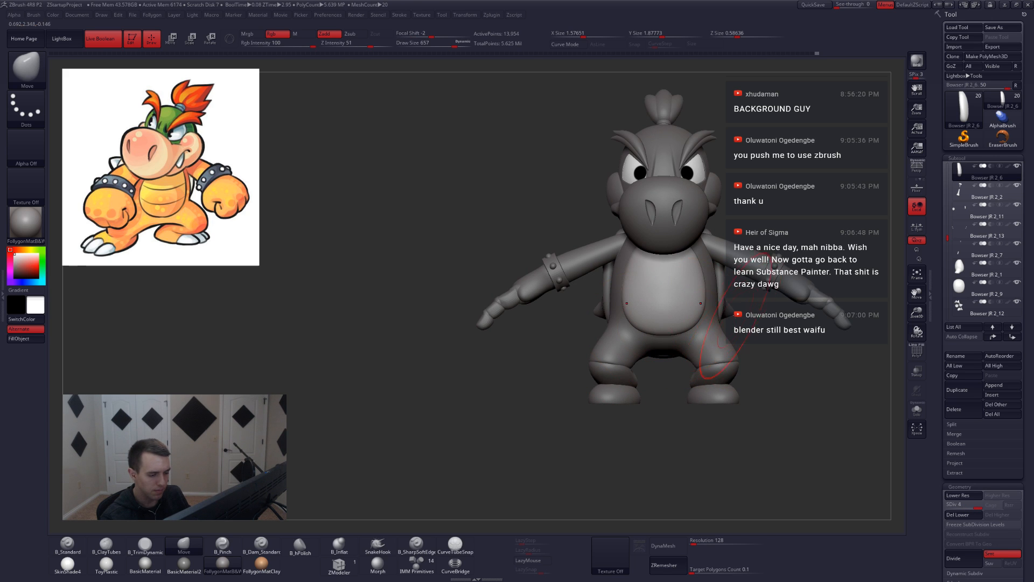
# Review the whole model from the front and both sides, set the draw size to 408 and QuickSave the project.
pyautogui.keyDown('alt'); pyautogui.moveTo(712, 326); pyautogui.dragTo(672, 341, button='right'); pyautogui.keyUp('alt')
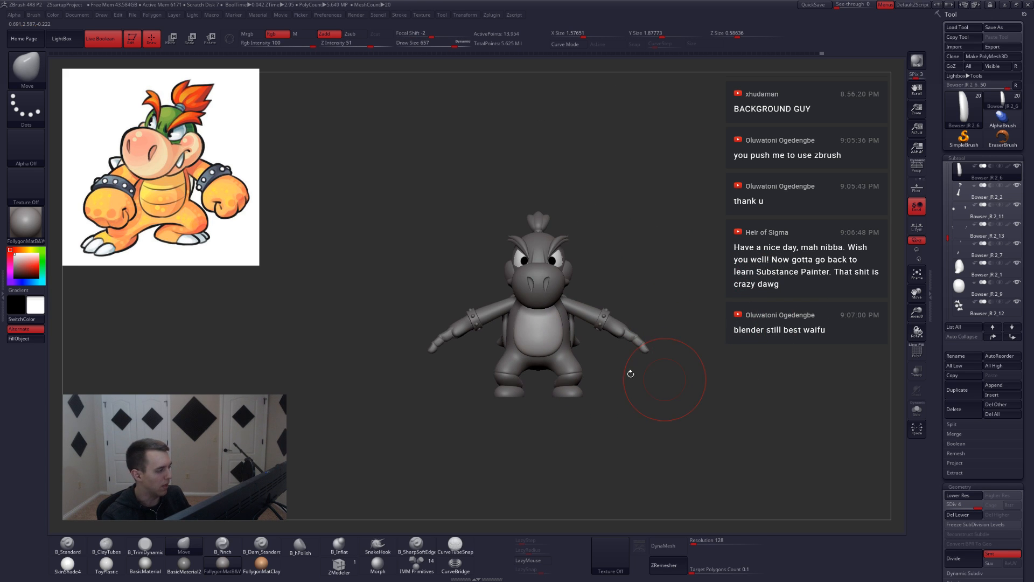
pyautogui.moveTo(309, 352); pyautogui.dragTo(253, 207, button='right')
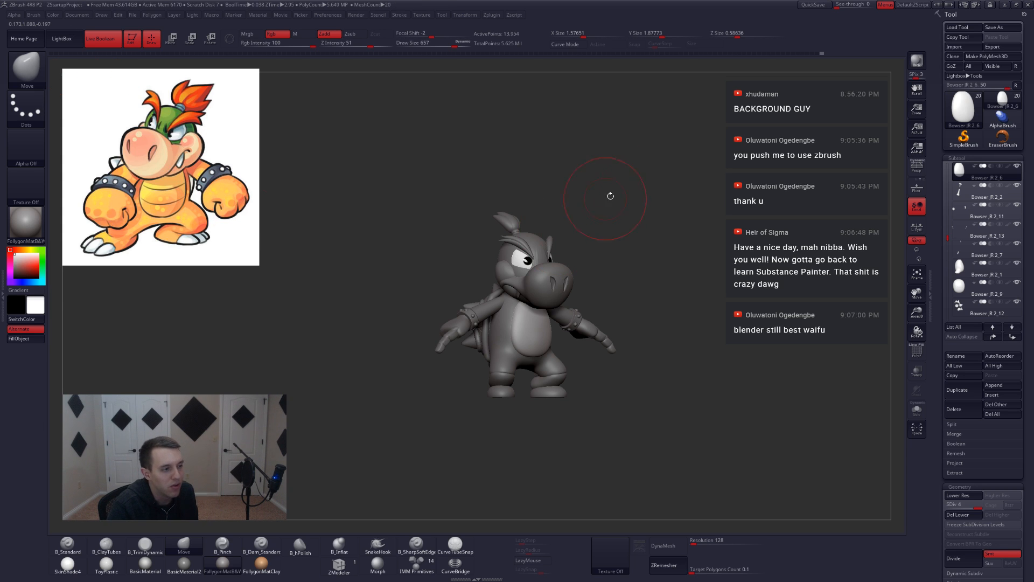
pyautogui.press('space')
pyautogui.hotkey('ctrl', 'space')
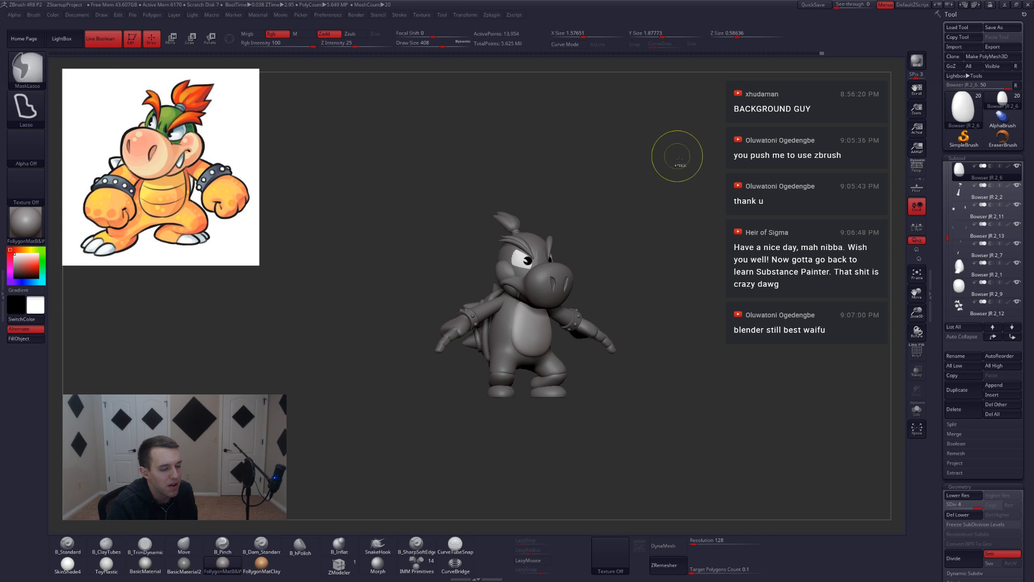
pyautogui.click(808, 7)
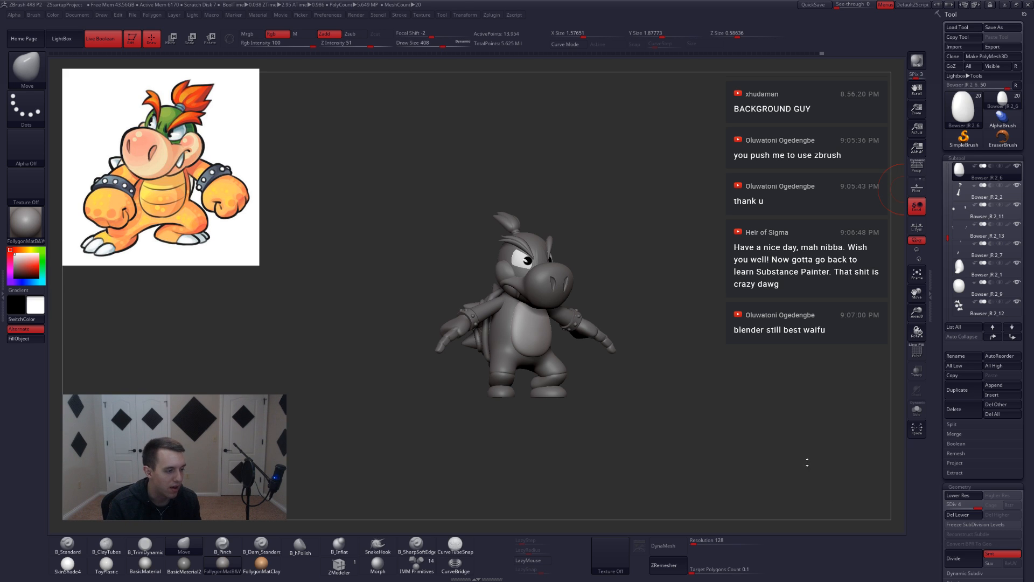
pyautogui.moveTo(807, 462); pyautogui.dragTo(647, 342)
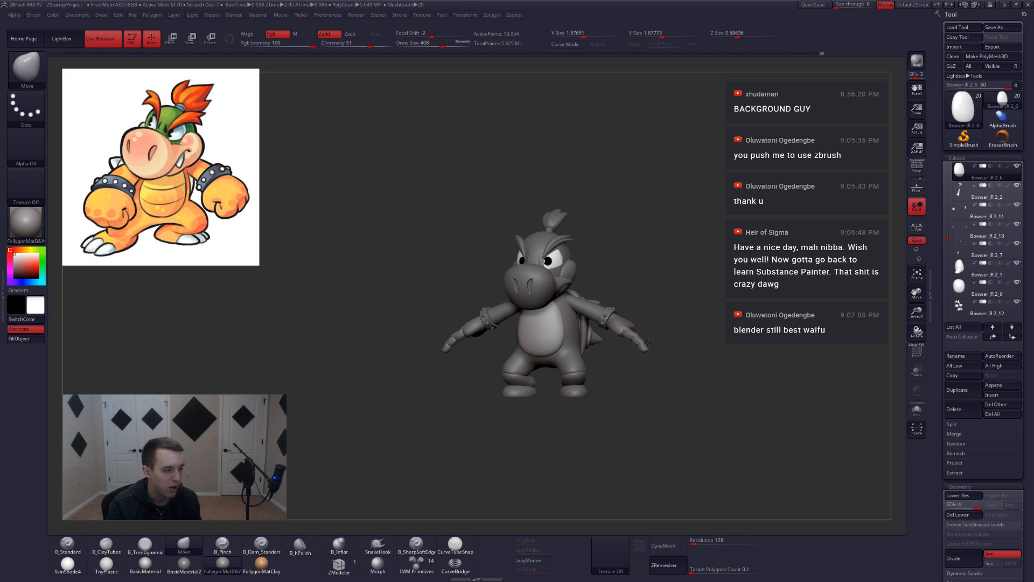